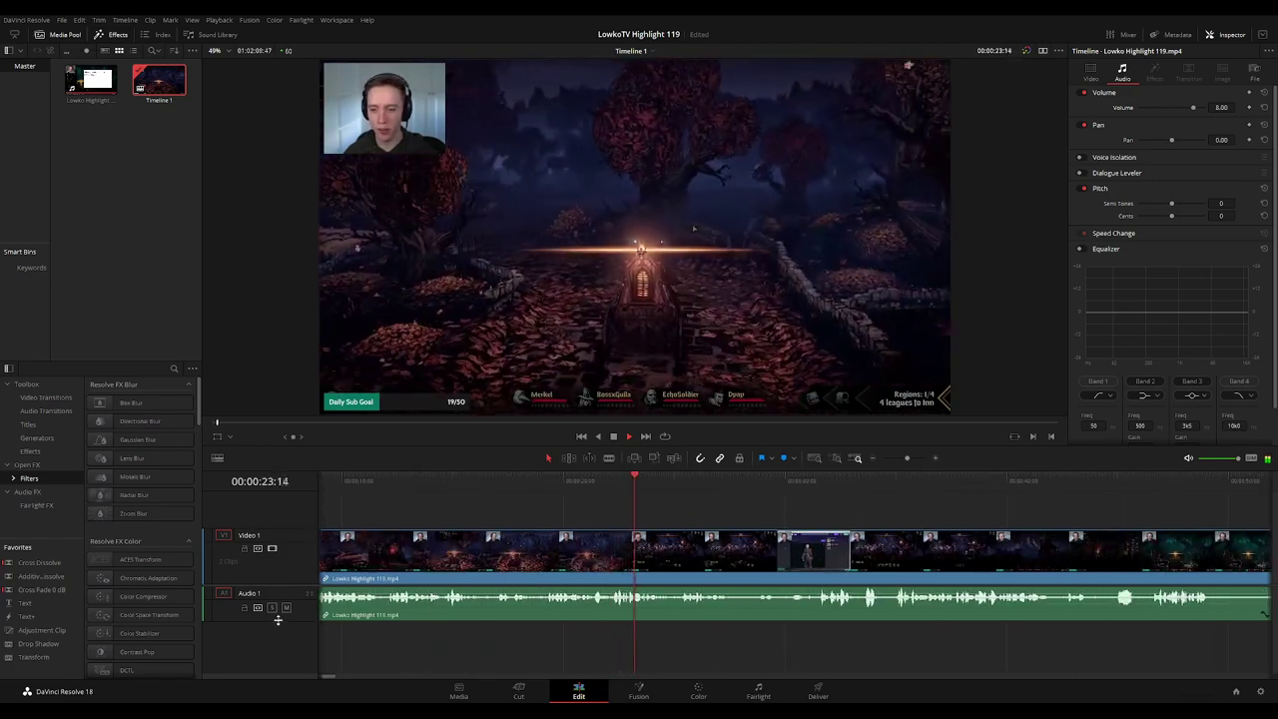
Make the Audio 1 track taller and the Video 1 track shorter in the timeline
drag(278, 621, 280, 641)
drag(294, 529, 294, 541)
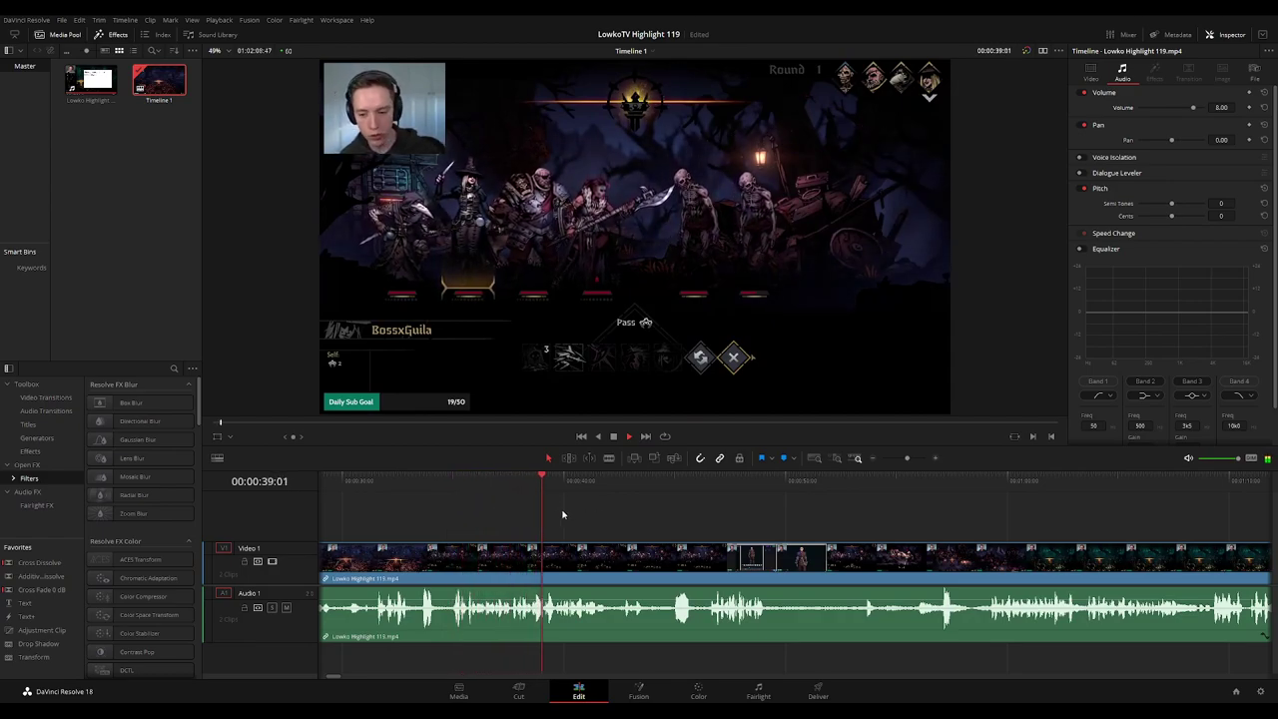
Cut out the short section right after 00:00:34:20 in the gameplay clip and colour the finished clip before it green
click(418, 484)
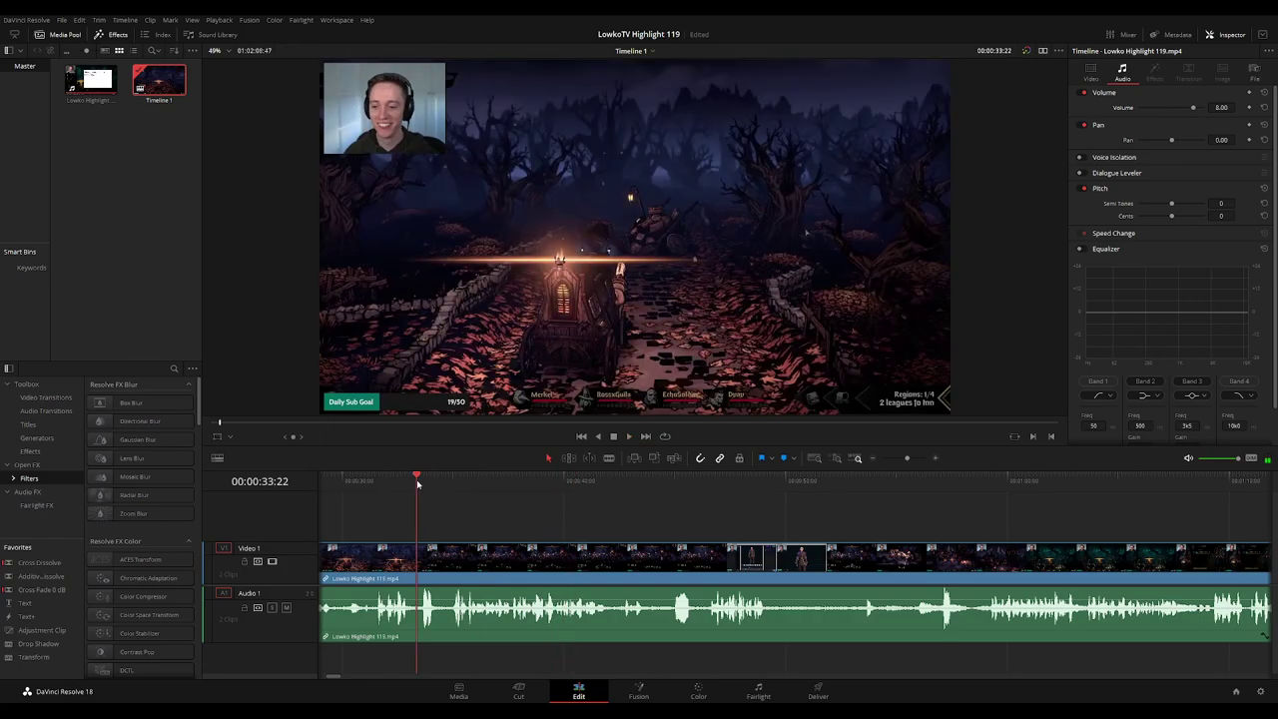
key(b)
click(444, 562)
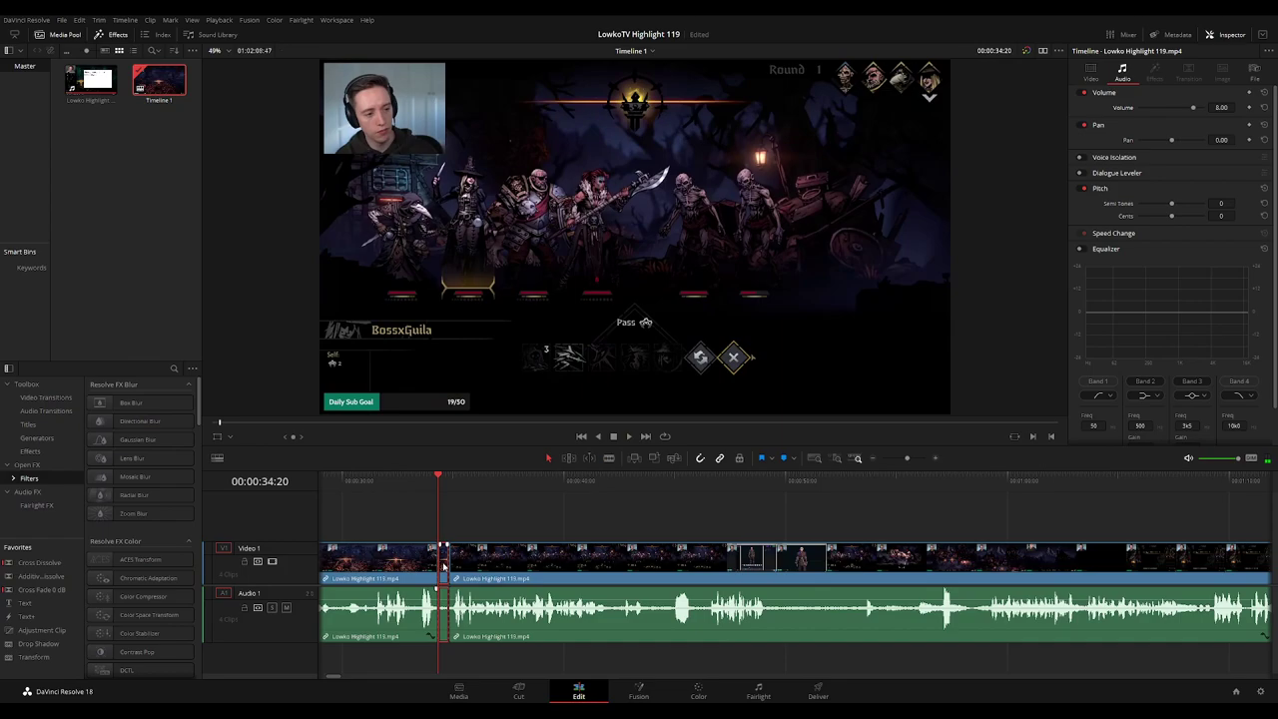
key(Delete)
click(428, 490)
key(space)
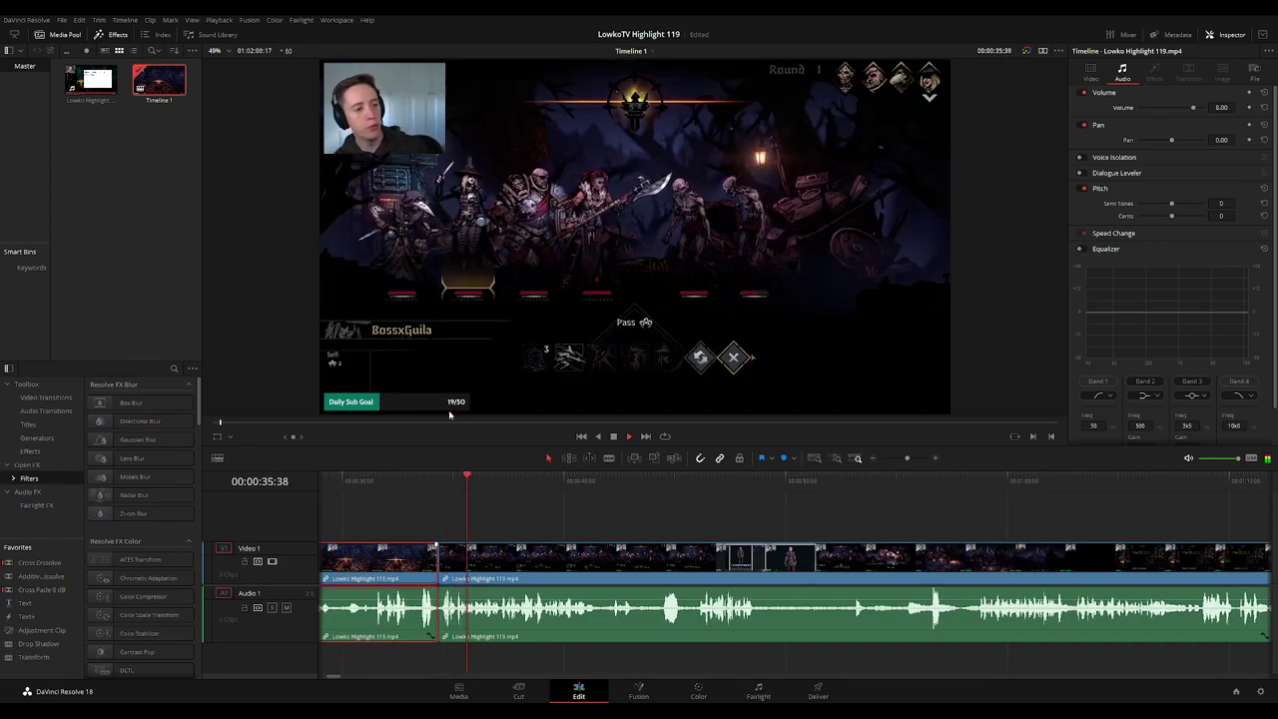
click(559, 519)
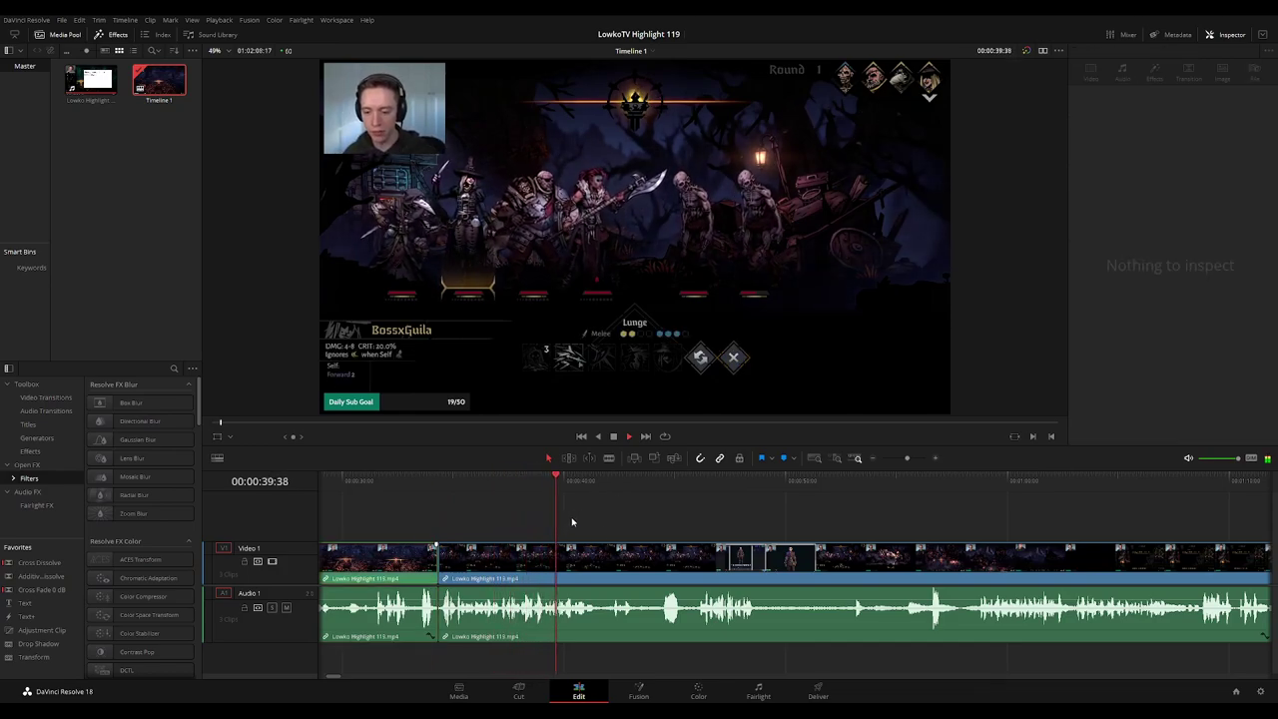
Play and skim the footage between about 00:00:34 and 00:00:58 to judge which part should be cut
scroll(557, 505, right, 3)
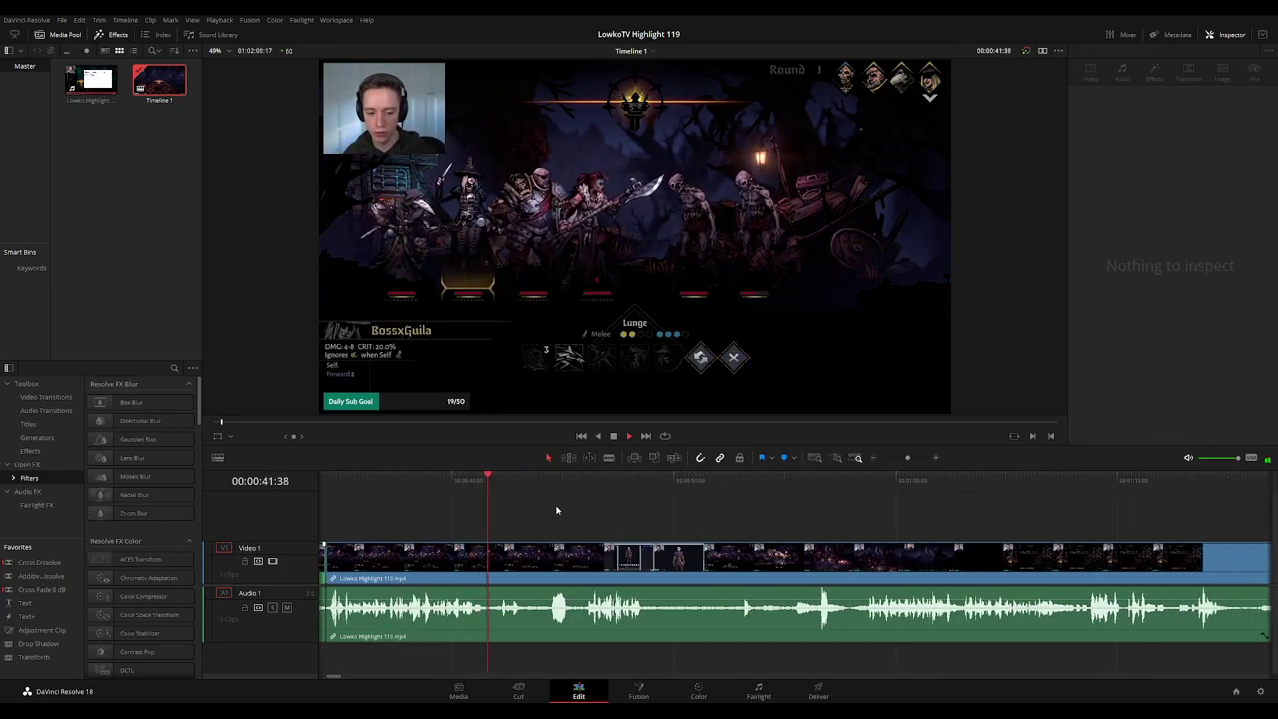
scroll(537, 507, right, 1)
click(507, 488)
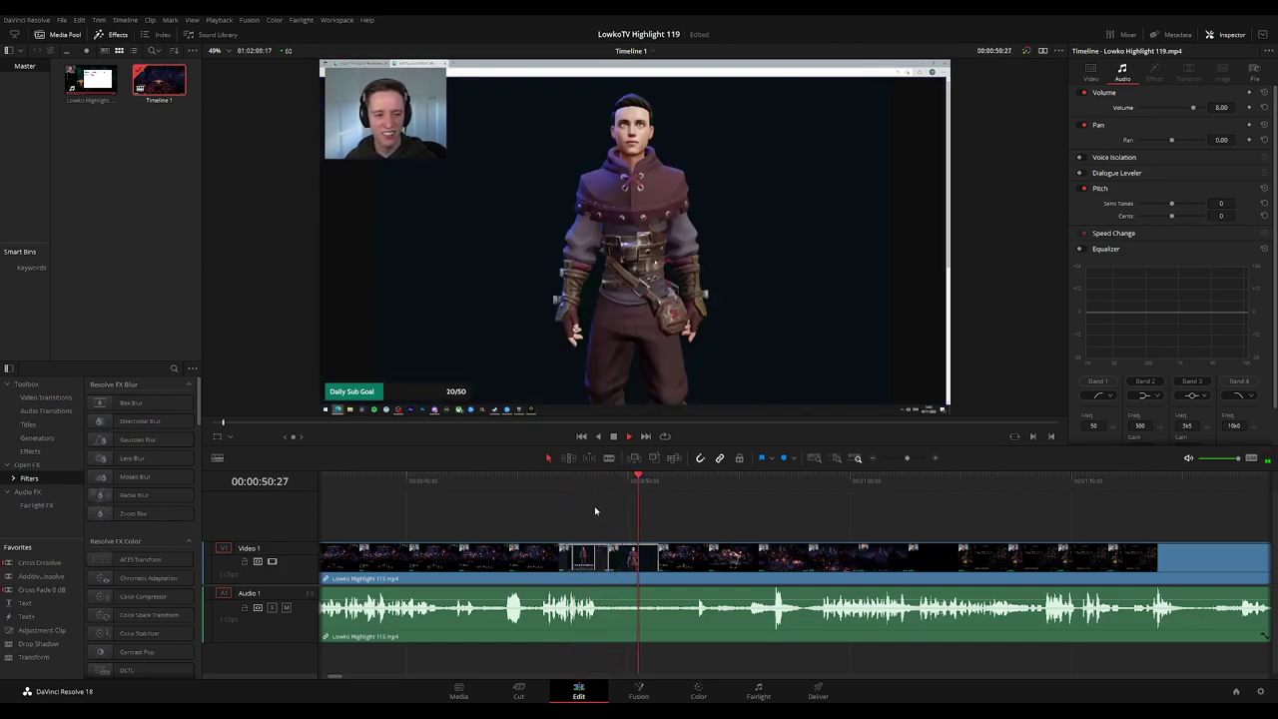
key(space)
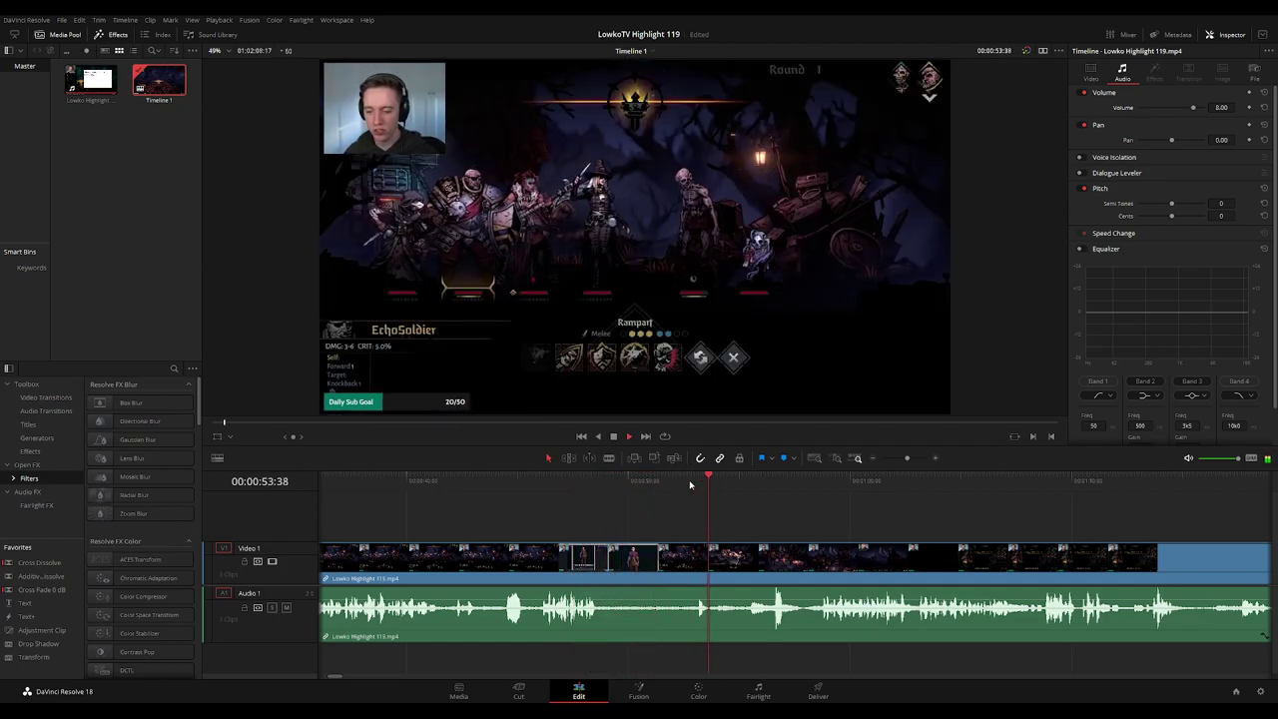
scroll(656, 524, down, 2)
drag(785, 530, 633, 479)
key(space)
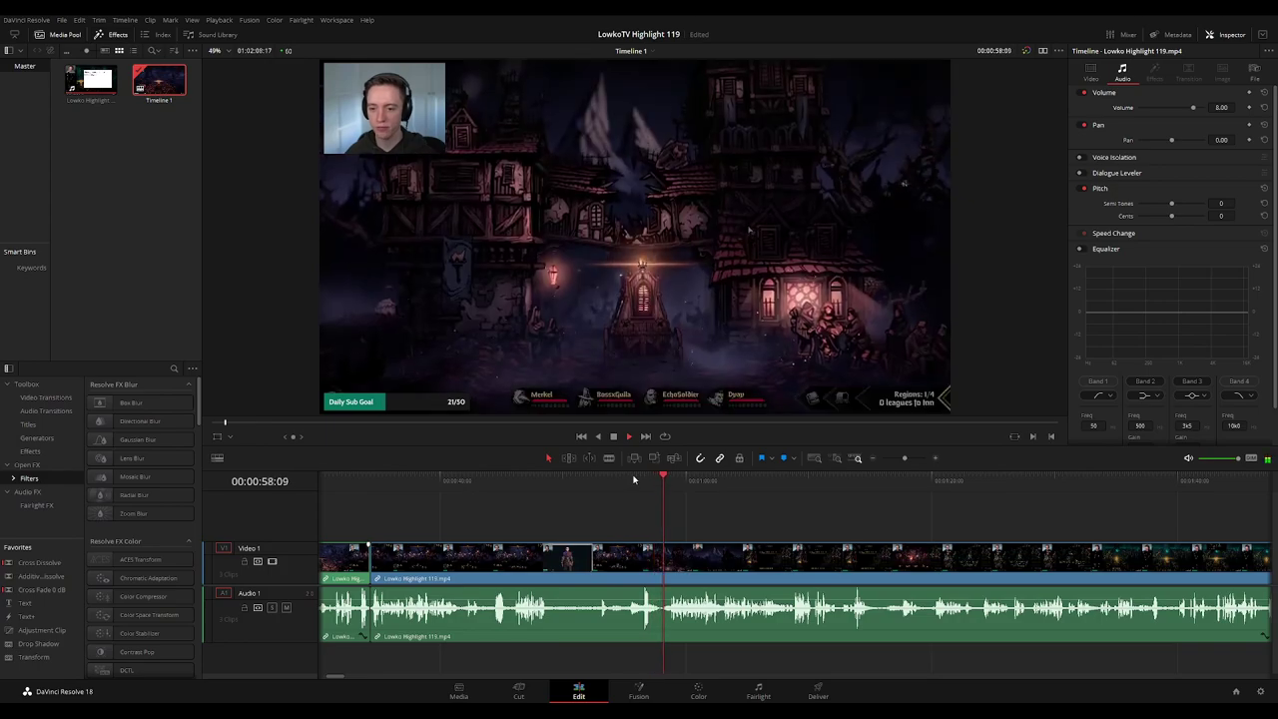
drag(524, 484, 457, 492)
scroll(539, 507, up, 3)
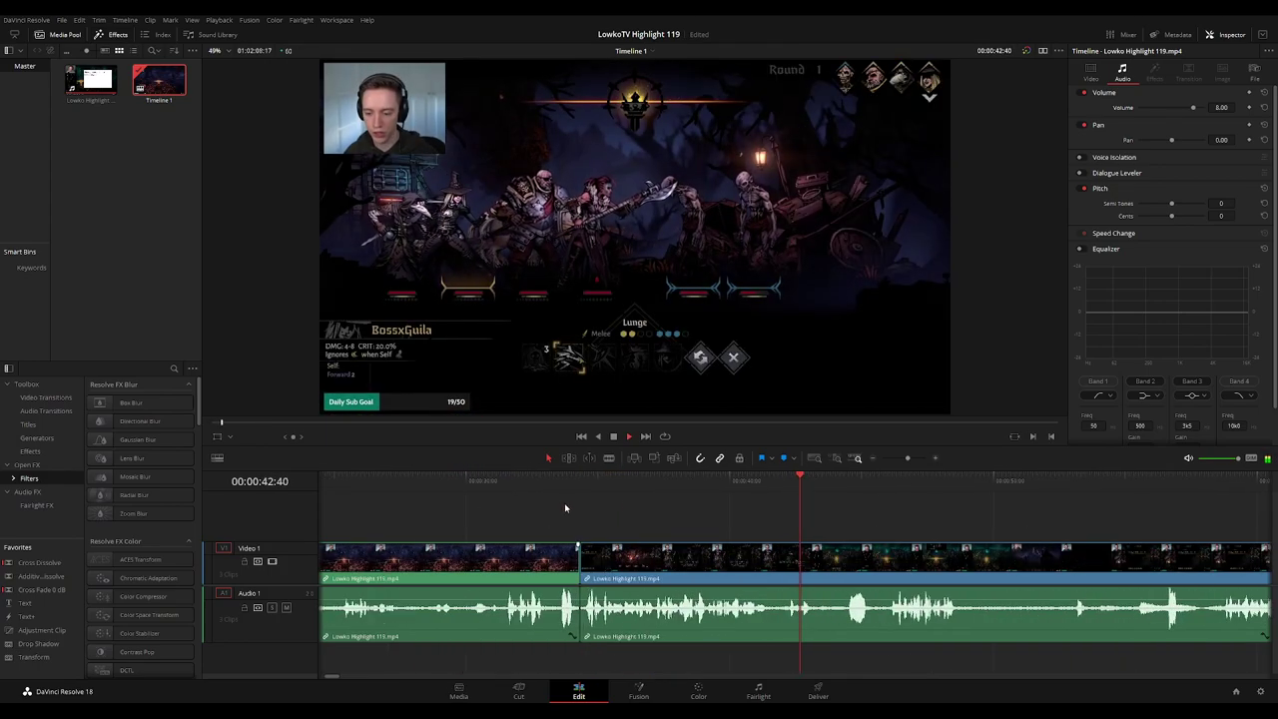
scroll(795, 513, right, 3)
click(449, 486)
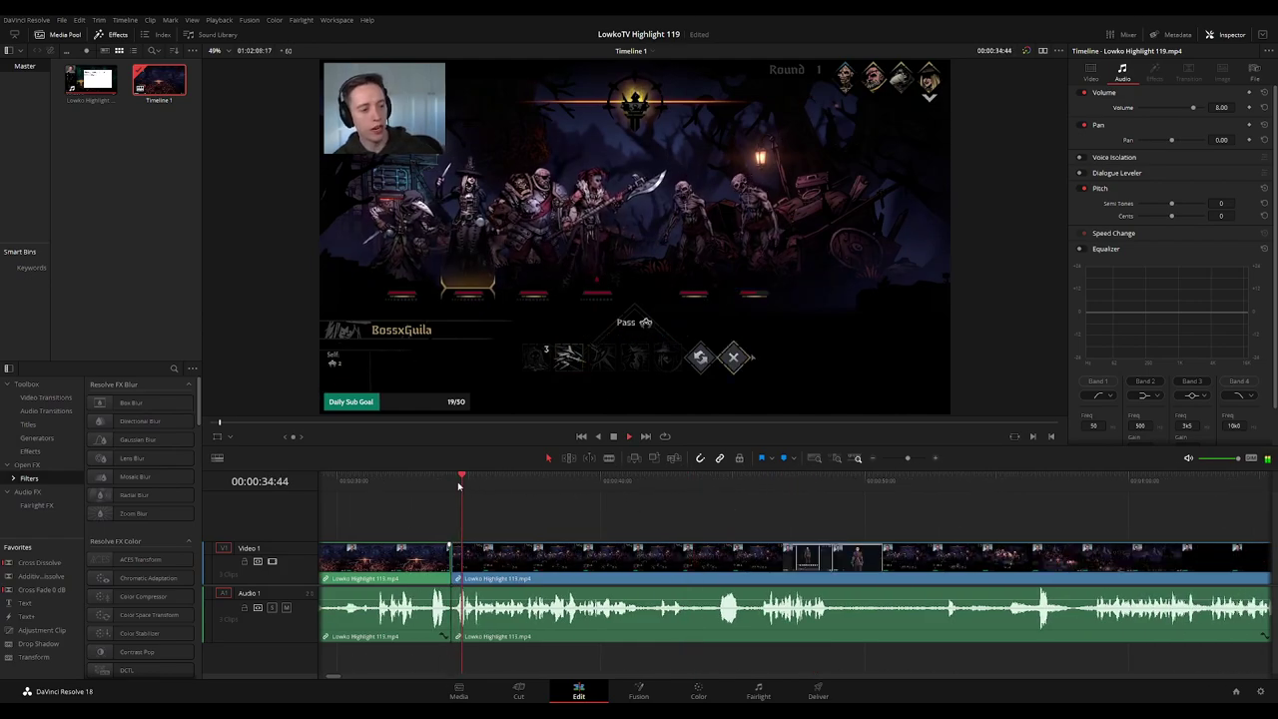
click(556, 488)
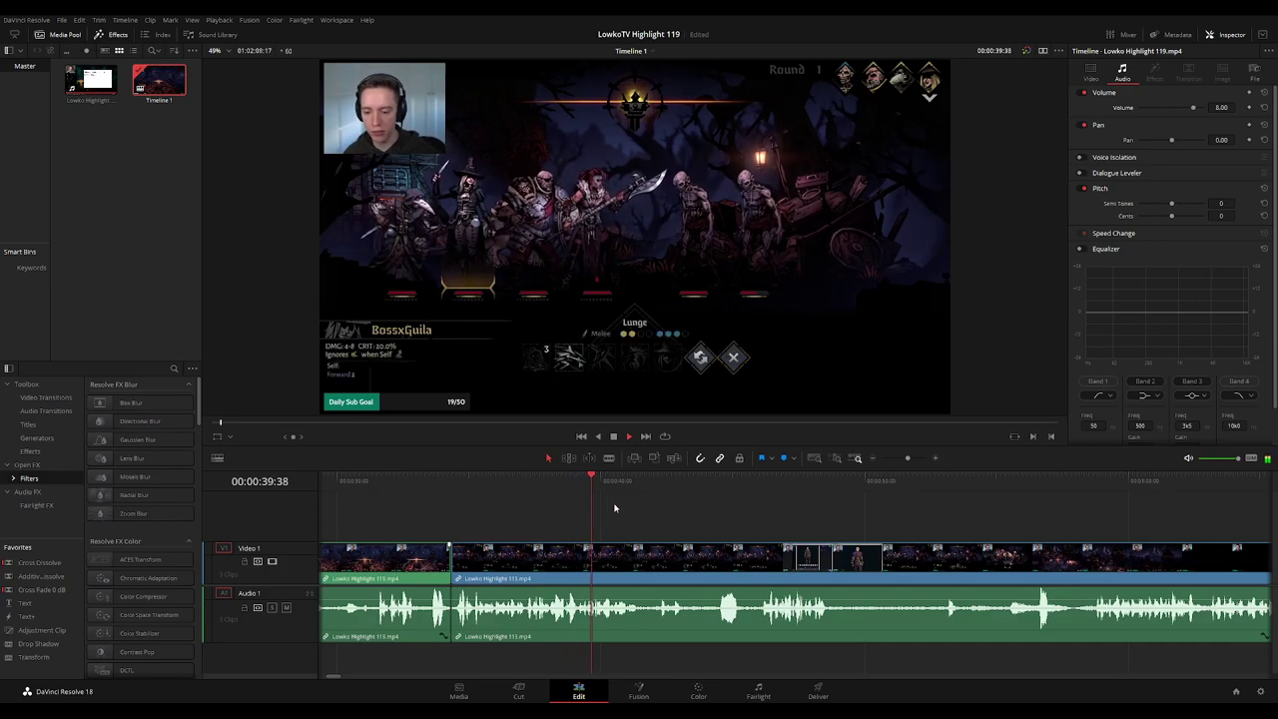
Split the gameplay clip at about 00:00:44 and ripple delete the part between the previous cut and this one
drag(653, 513, 582, 500)
click(588, 482)
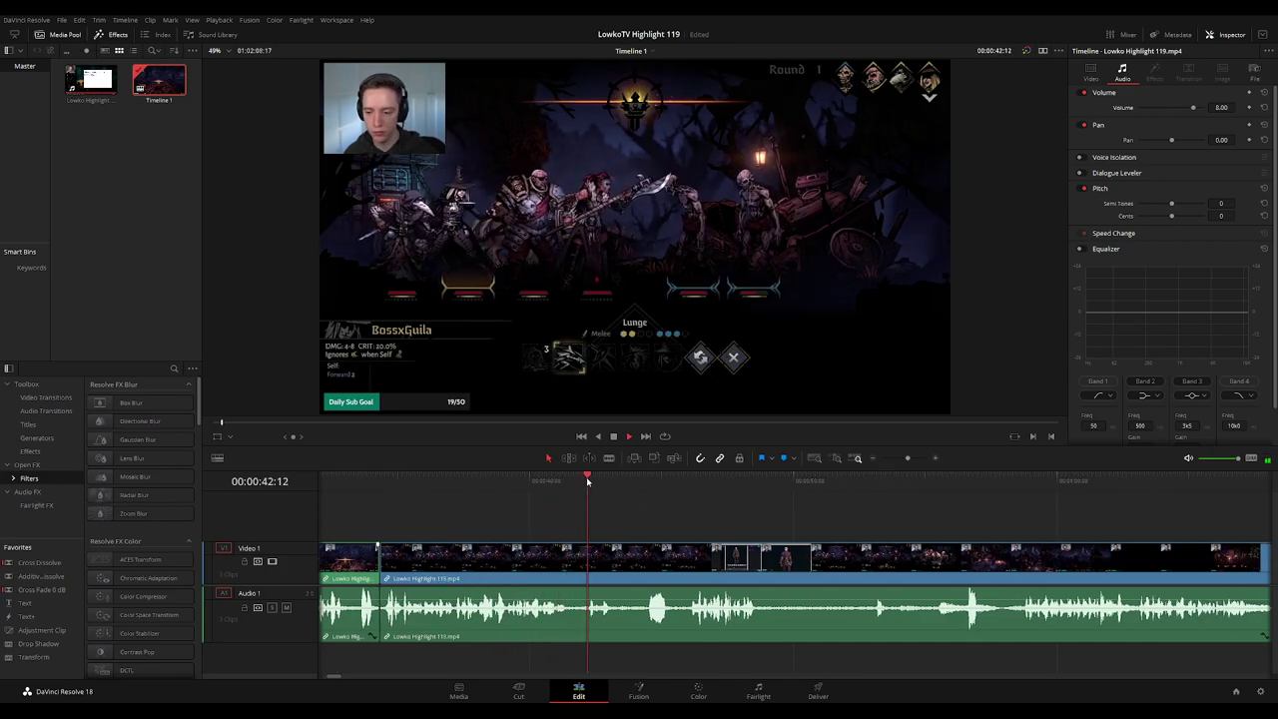
click(628, 481)
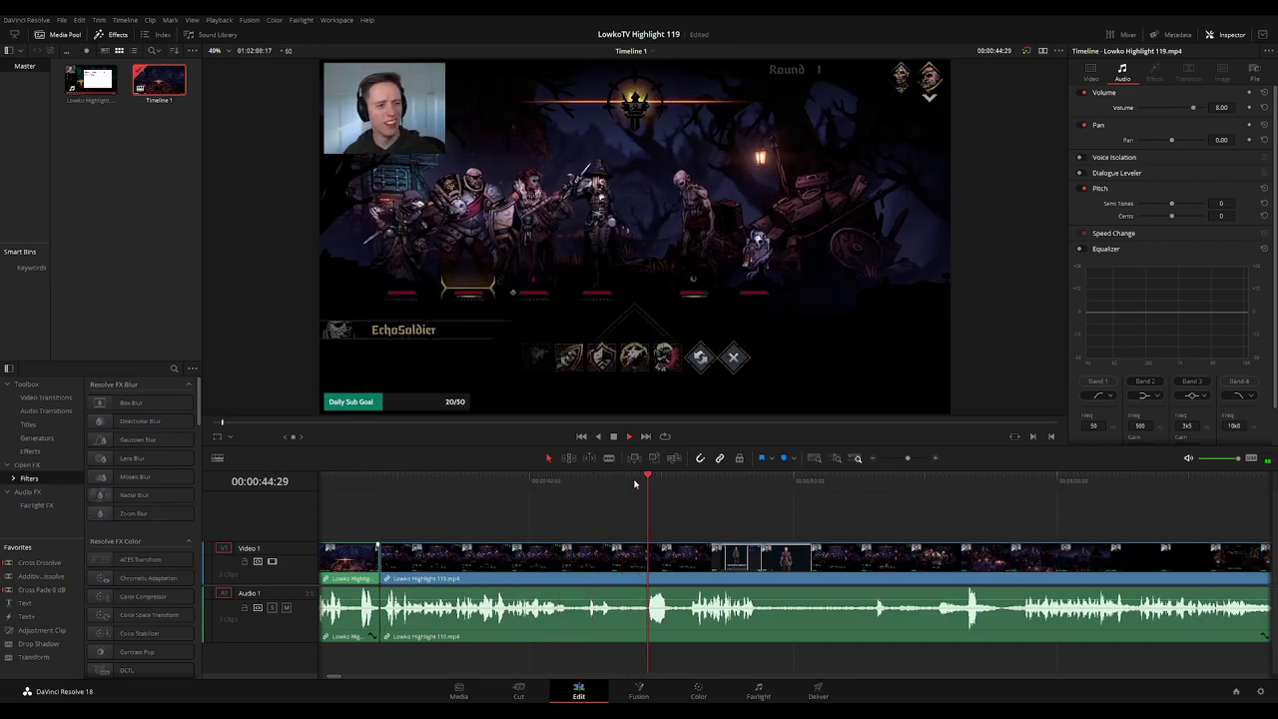
key(b)
click(636, 560)
key(a)
click(588, 562)
key(Delete)
Enlarge the viewer area above the timeline and play on past the new cut to find the next cut point
key(space)
drag(614, 447, 613, 466)
click(597, 491)
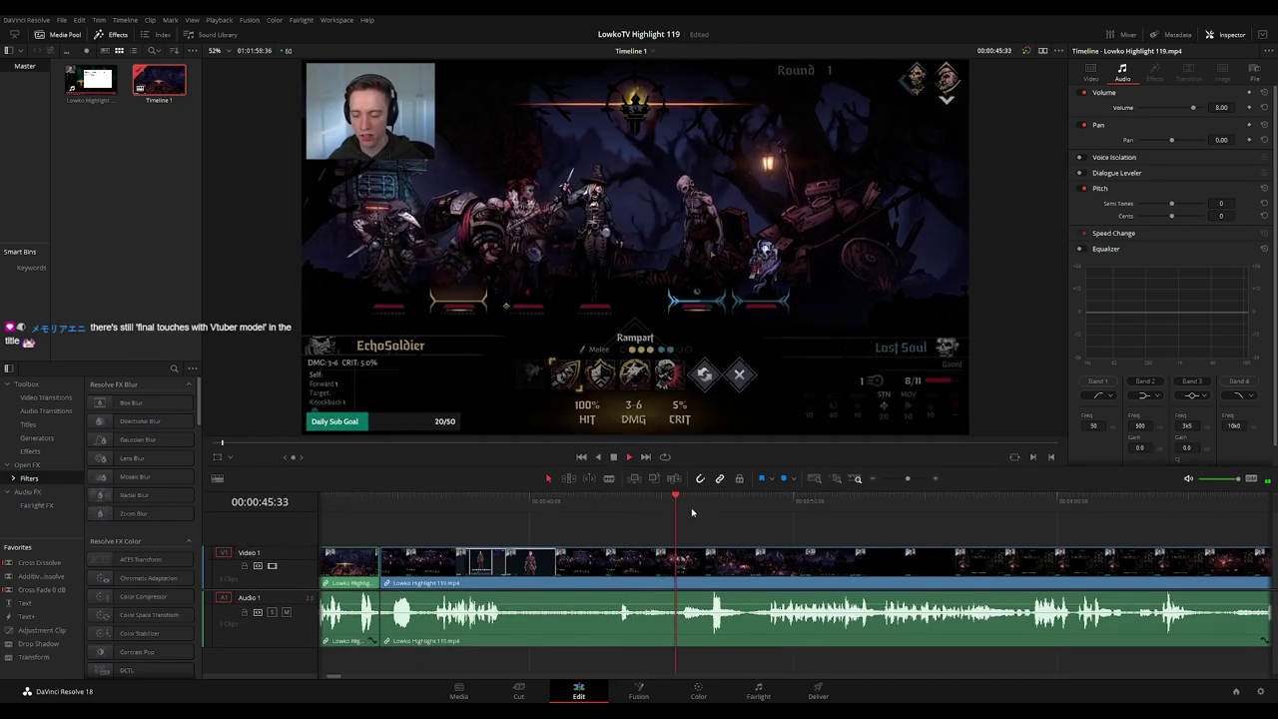
drag(748, 530, 642, 518)
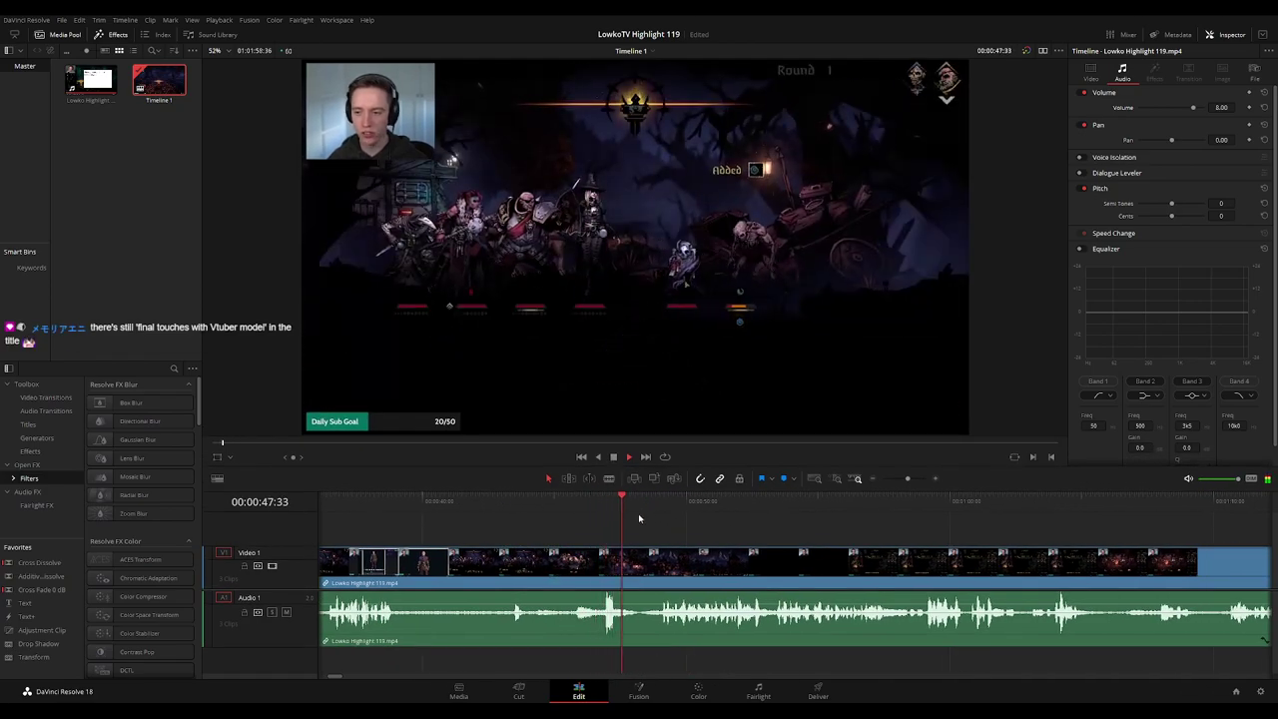
Split the gameplay clip at about 00:00:48:15 and again slightly further on, and ripple delete the sliver between the cuts
click(645, 566)
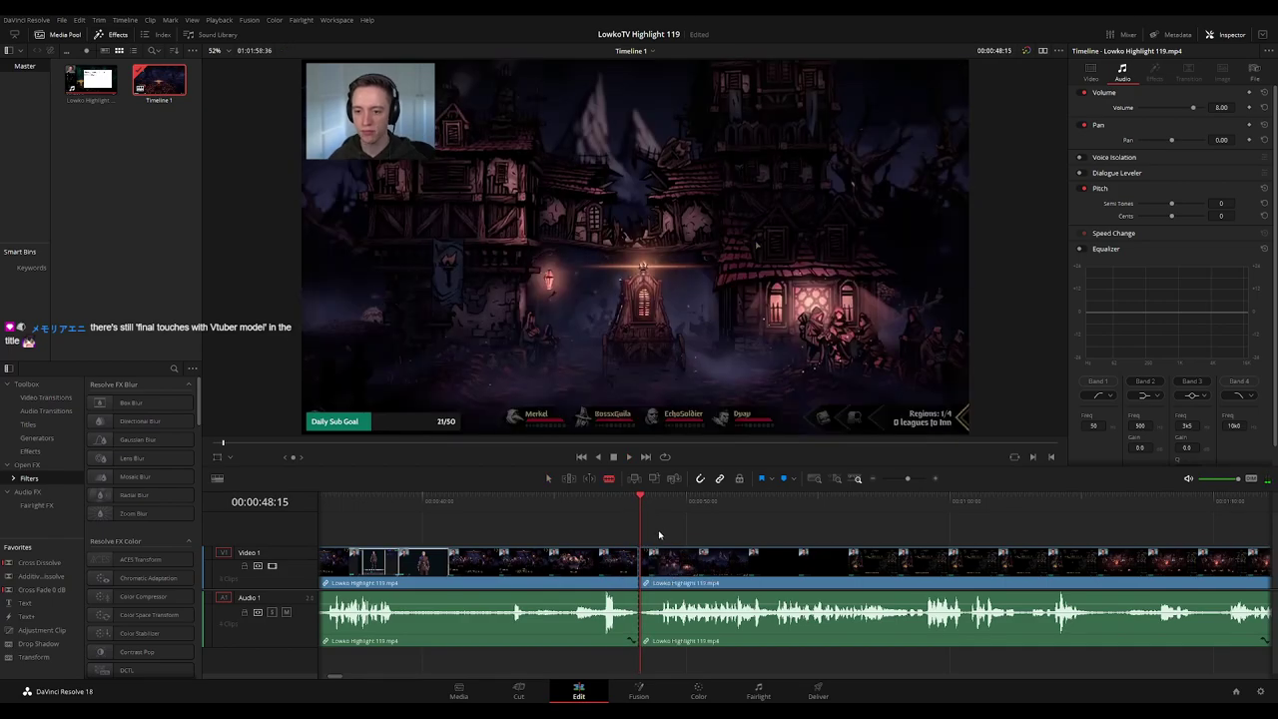
scroll(659, 534, up, 5)
click(766, 505)
key(space)
click(784, 507)
click(799, 509)
click(799, 559)
key(a)
click(793, 567)
key(Delete)
Play back the new cut near 00:00:48 and colour the finished clip before it green
click(753, 506)
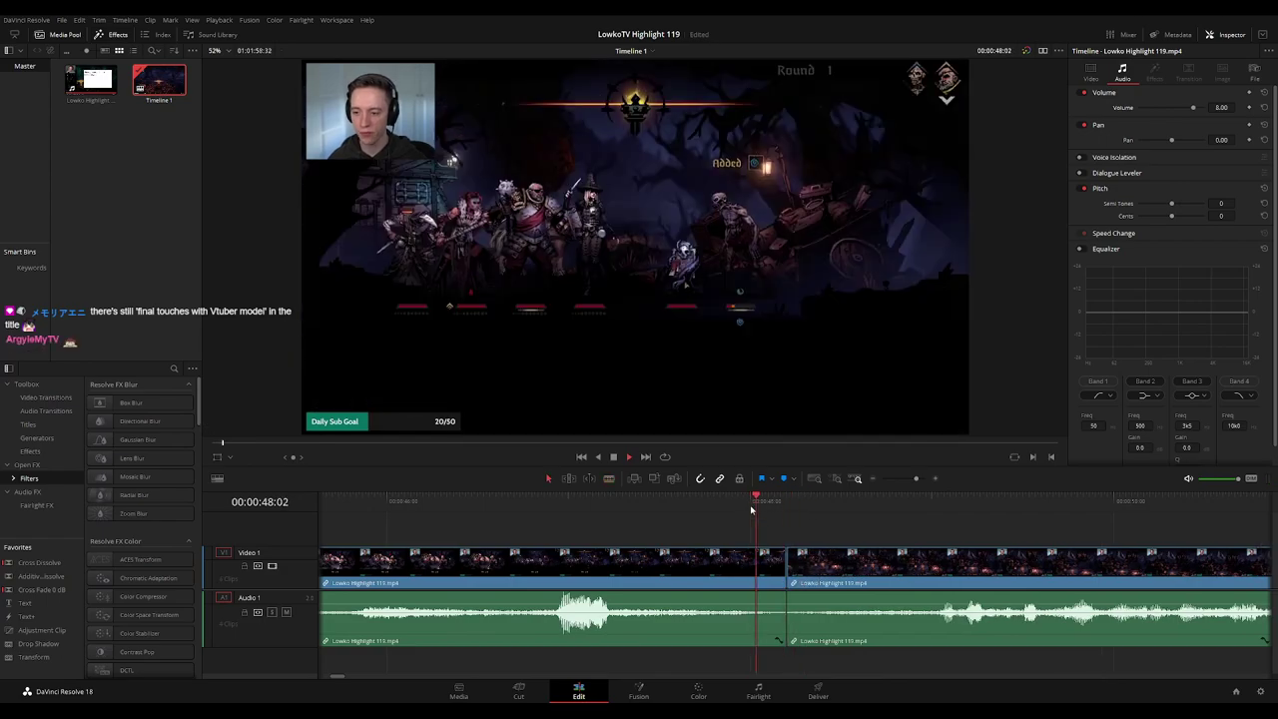
key(space)
scroll(810, 542, down, 5)
scroll(808, 542, down, 1)
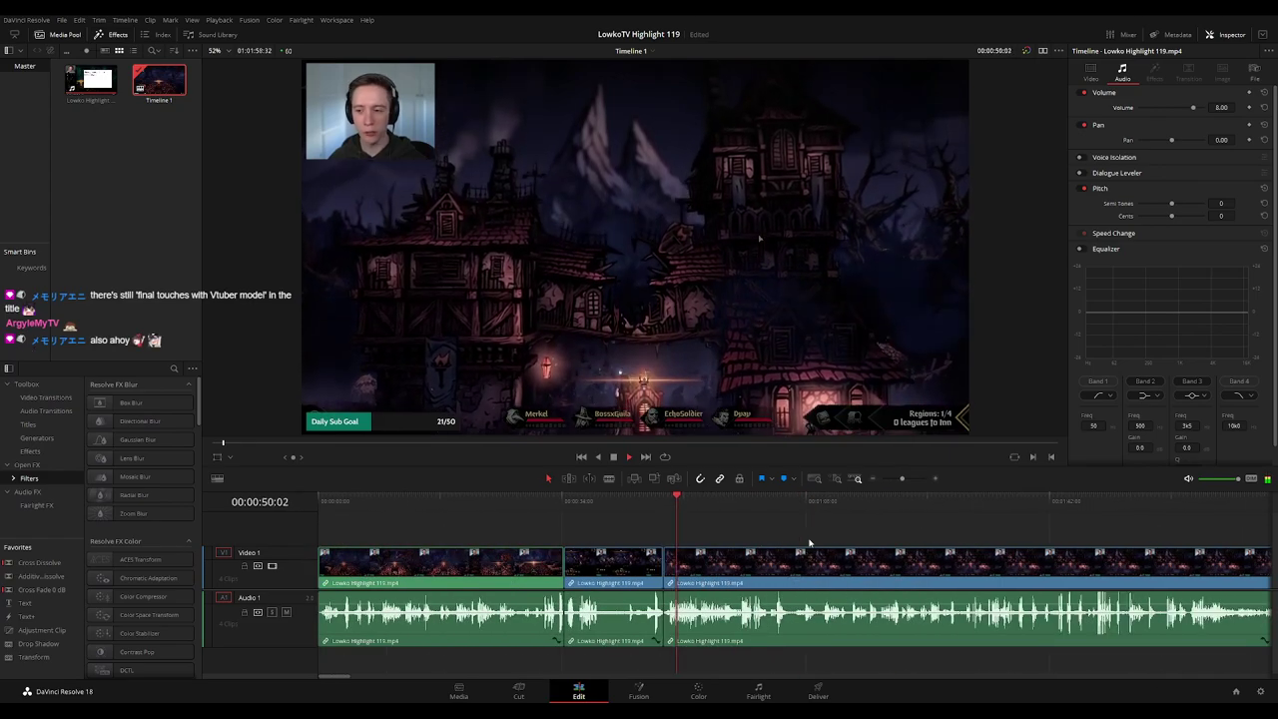
click(634, 559)
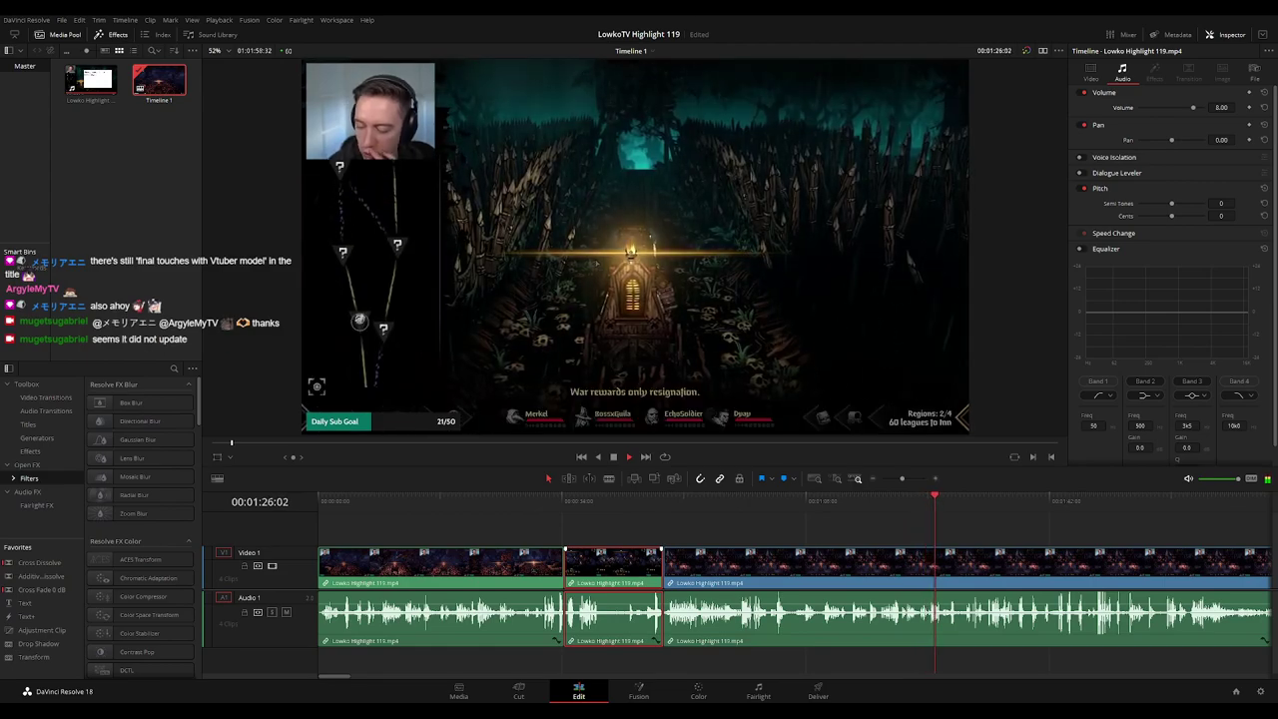
Review the inn and swamp road footage from about 00:01:10 to 00:02:01 for the next place to cut
click(824, 501)
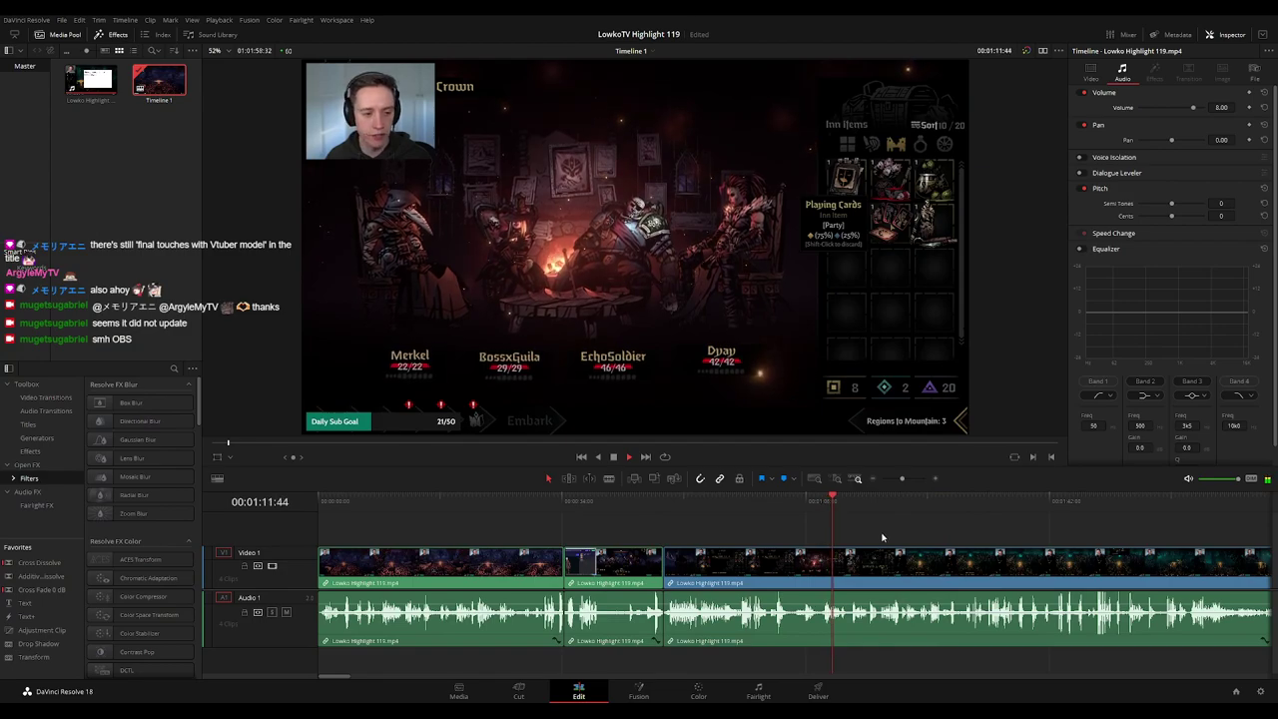
drag(892, 533, 788, 525)
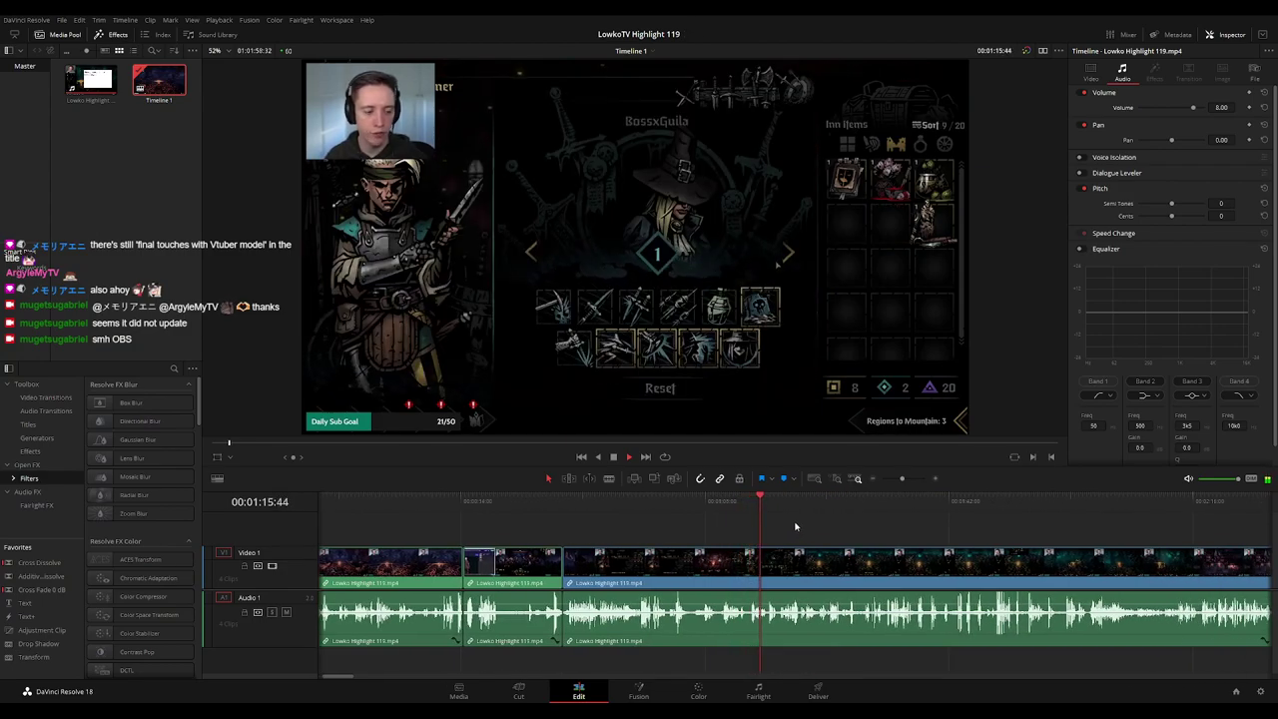
scroll(801, 527, up, 3)
drag(821, 533, 617, 498)
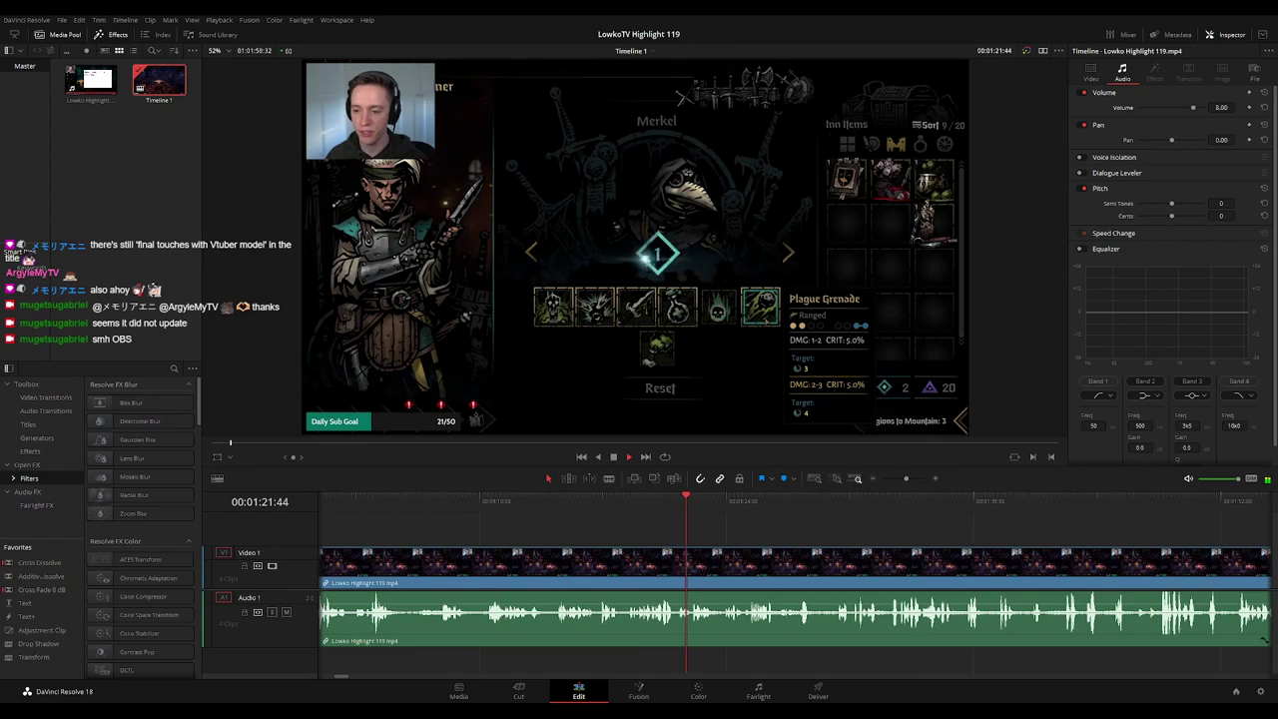
scroll(687, 529, right, 3)
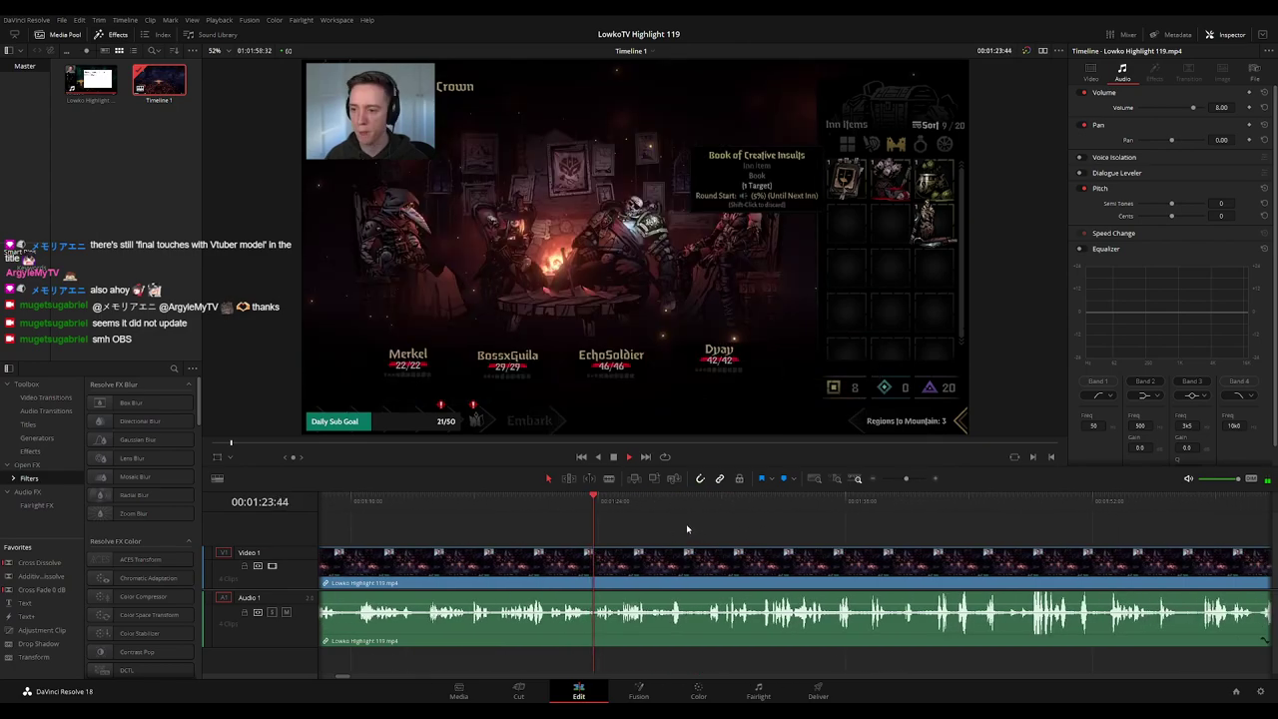
drag(695, 525, 662, 530)
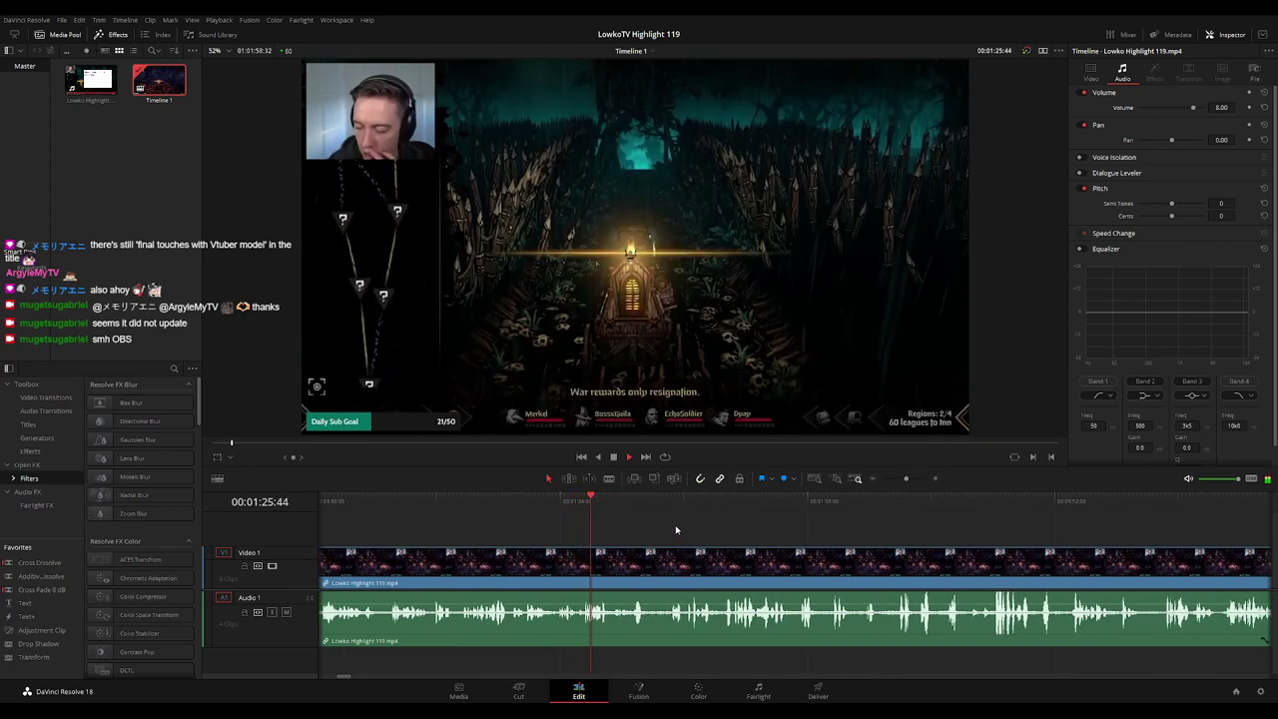
scroll(687, 529, right, 2)
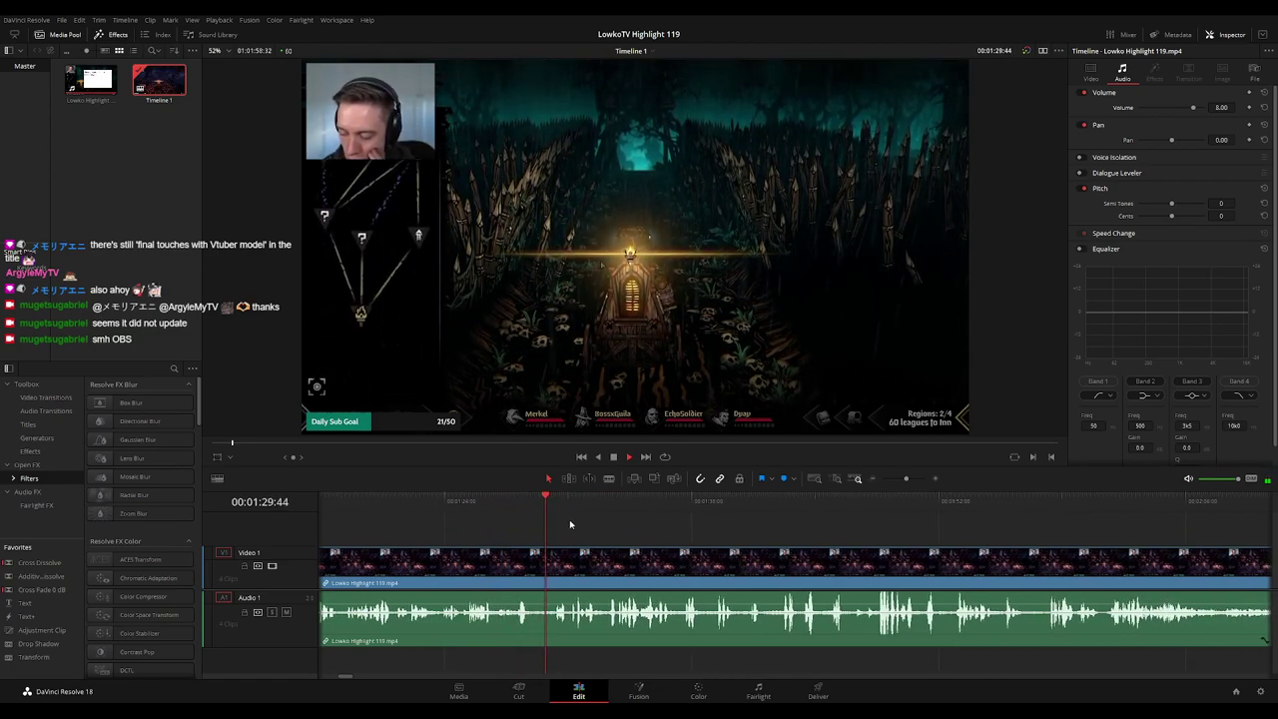
scroll(565, 520, right, 1)
scroll(613, 522, right, 2)
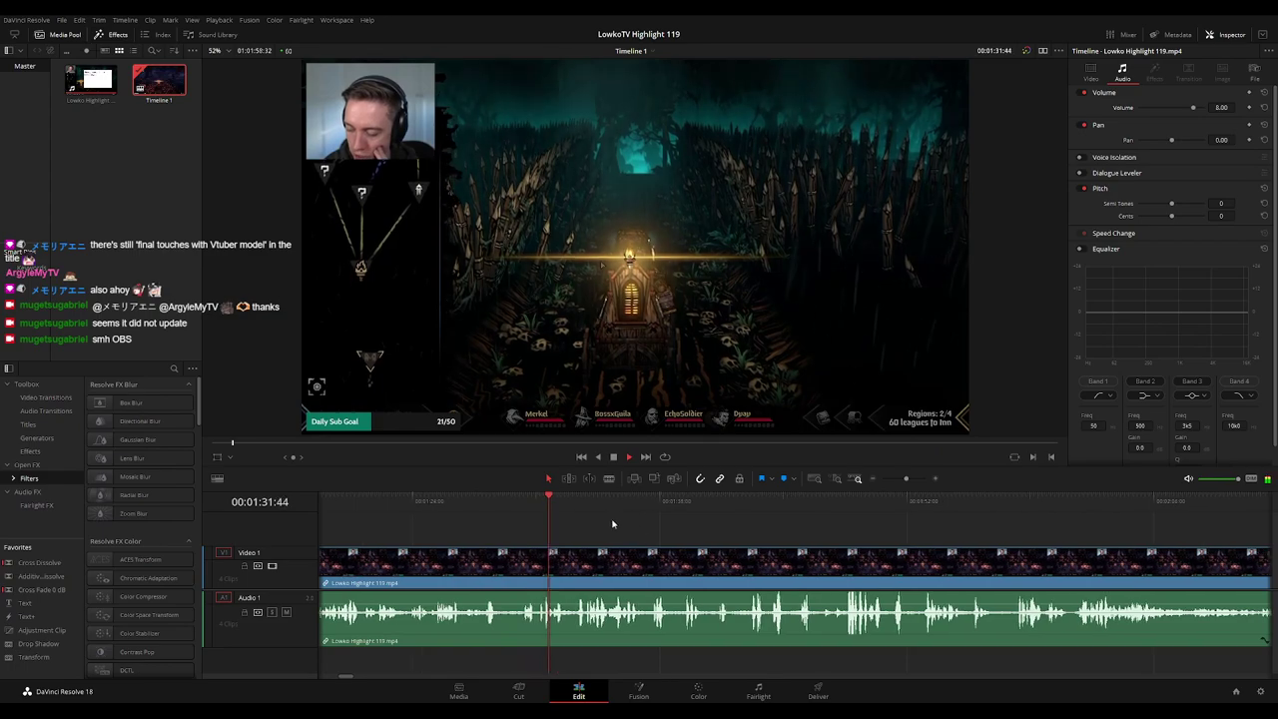
scroll(563, 515, down, 5)
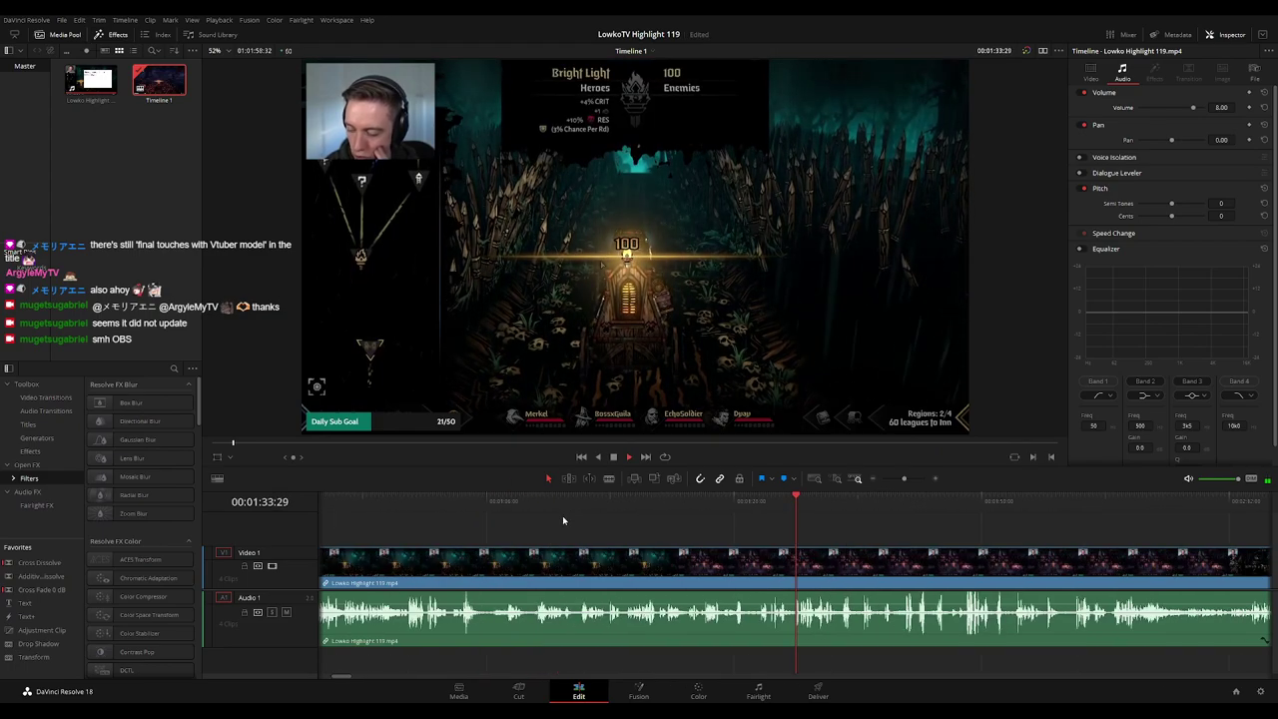
scroll(759, 527, down, 7)
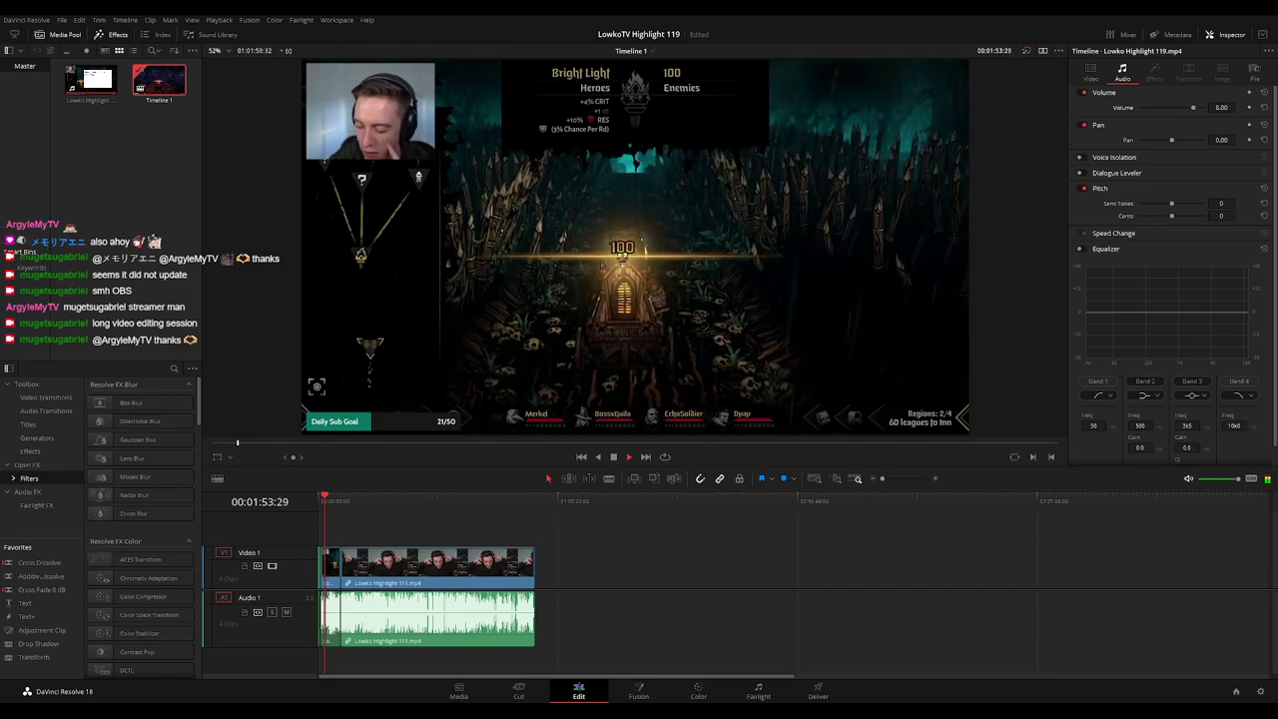
scroll(354, 530, up, 10)
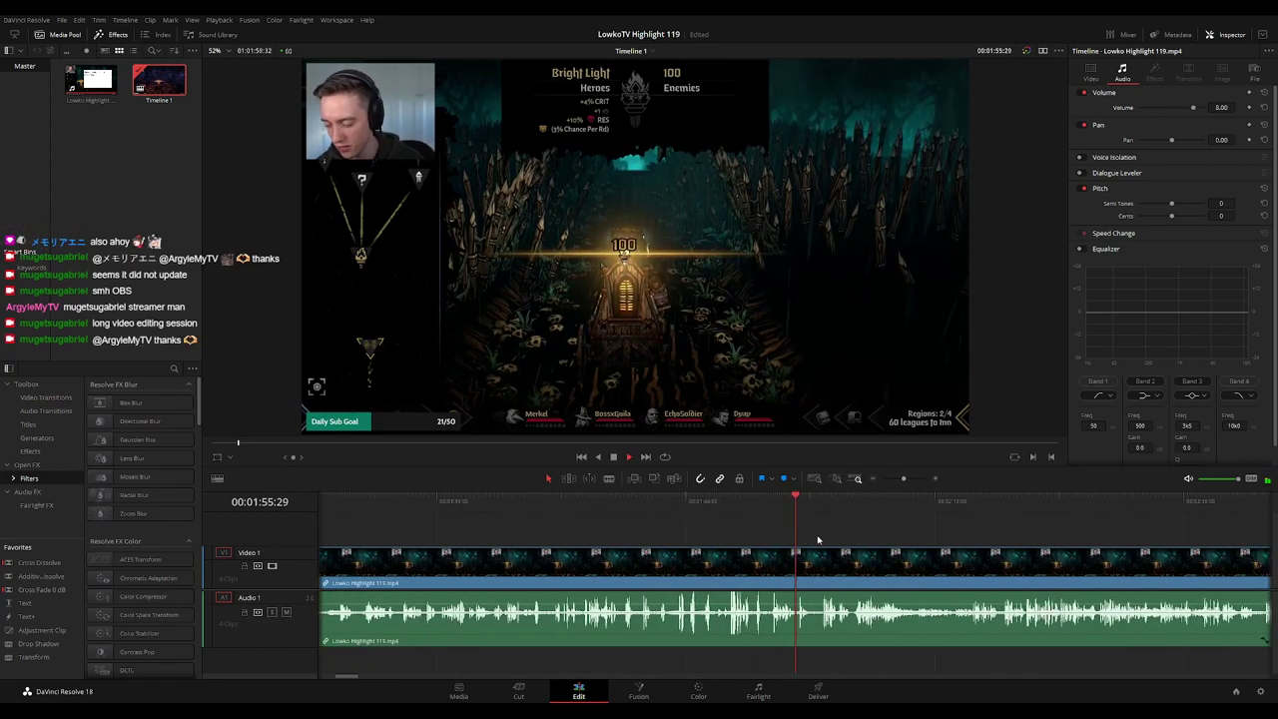
scroll(821, 540, up, 2)
drag(839, 542, 562, 529)
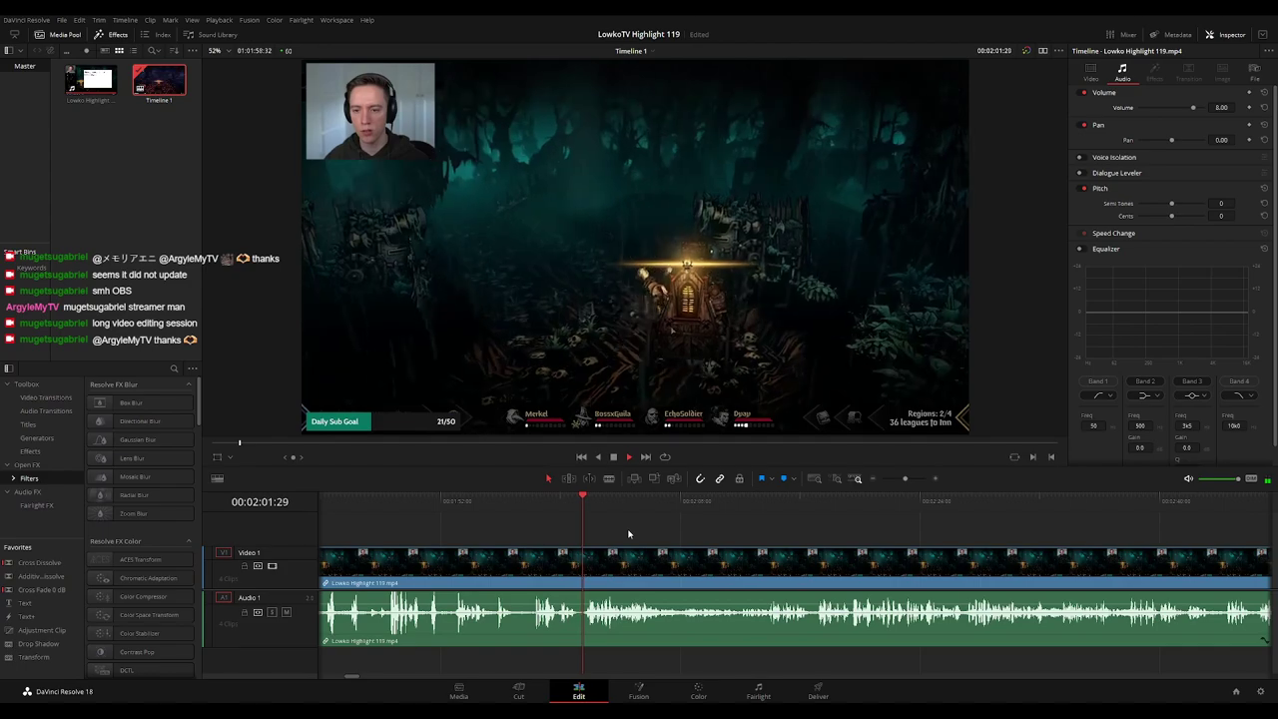
Cut out the short quiet section right after about 00:02:01:09 from the gameplay clip and play back the join
click(564, 504)
key(space)
scroll(588, 548, up, 5)
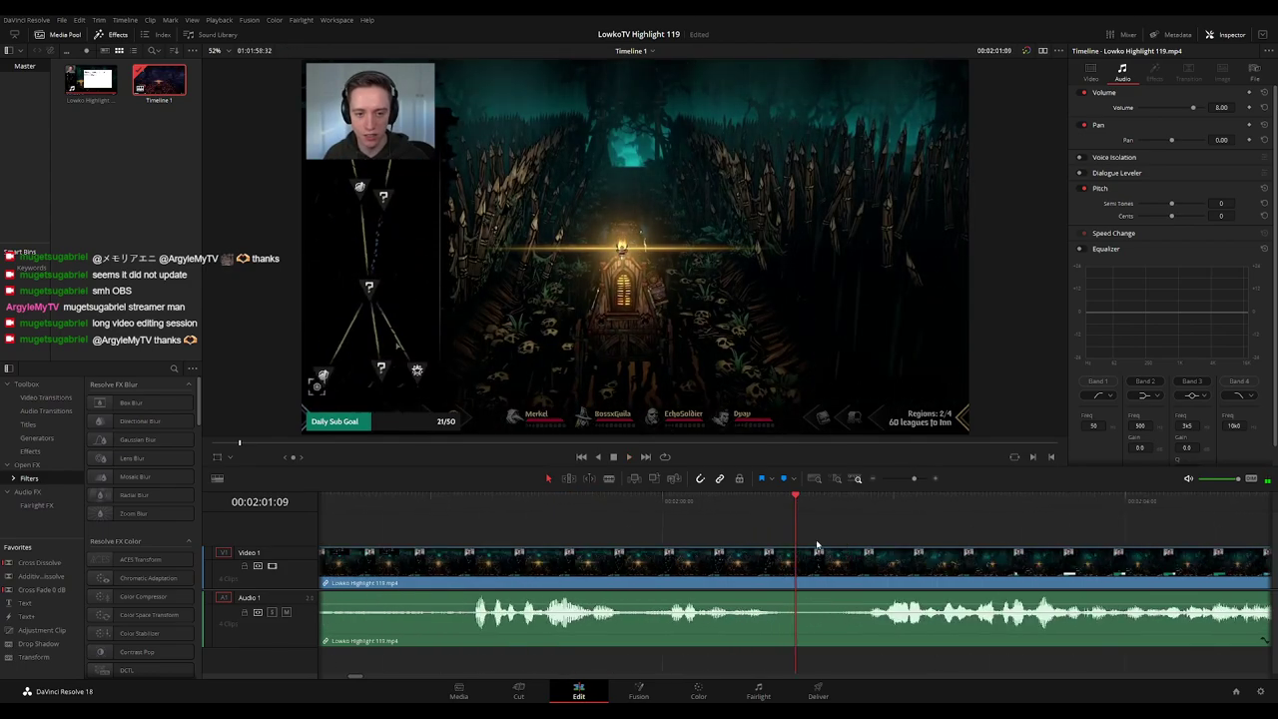
click(809, 511)
click(820, 567)
key(Delete)
key(space)
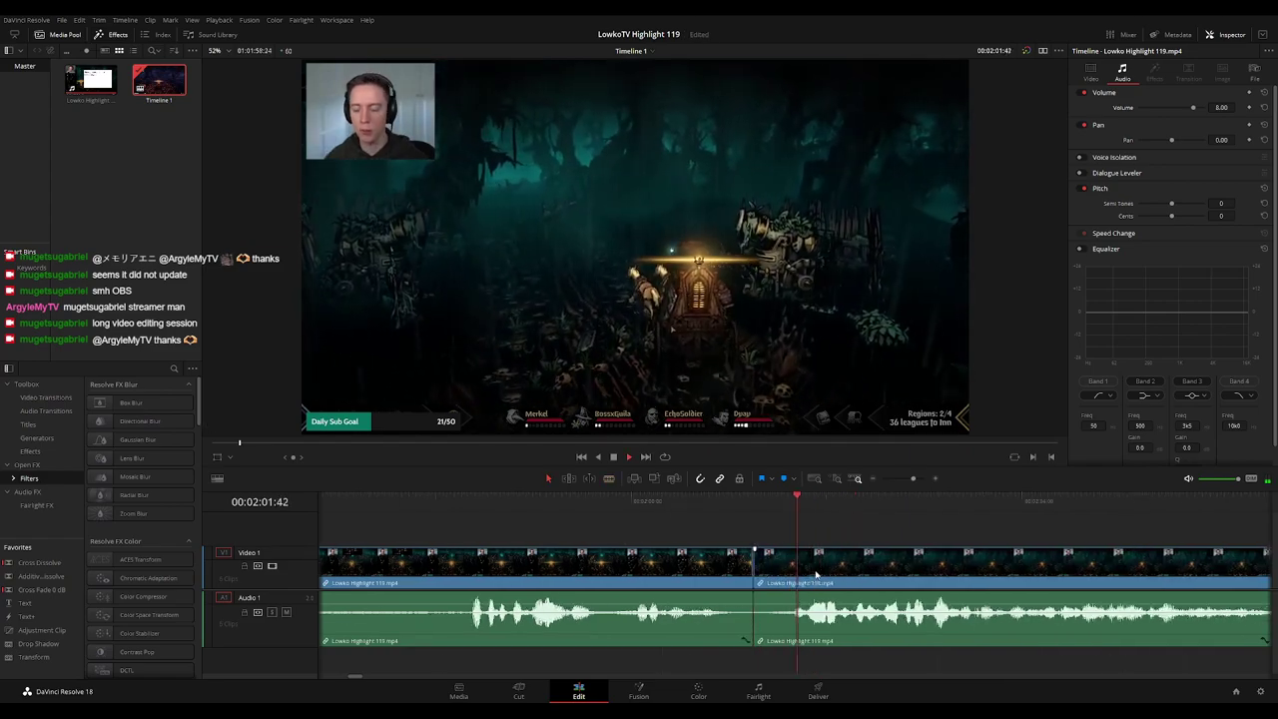
Colour the finished clip that ends at the new cut near 00:02:01 green and deselect it
scroll(816, 574, down, 6)
click(540, 570)
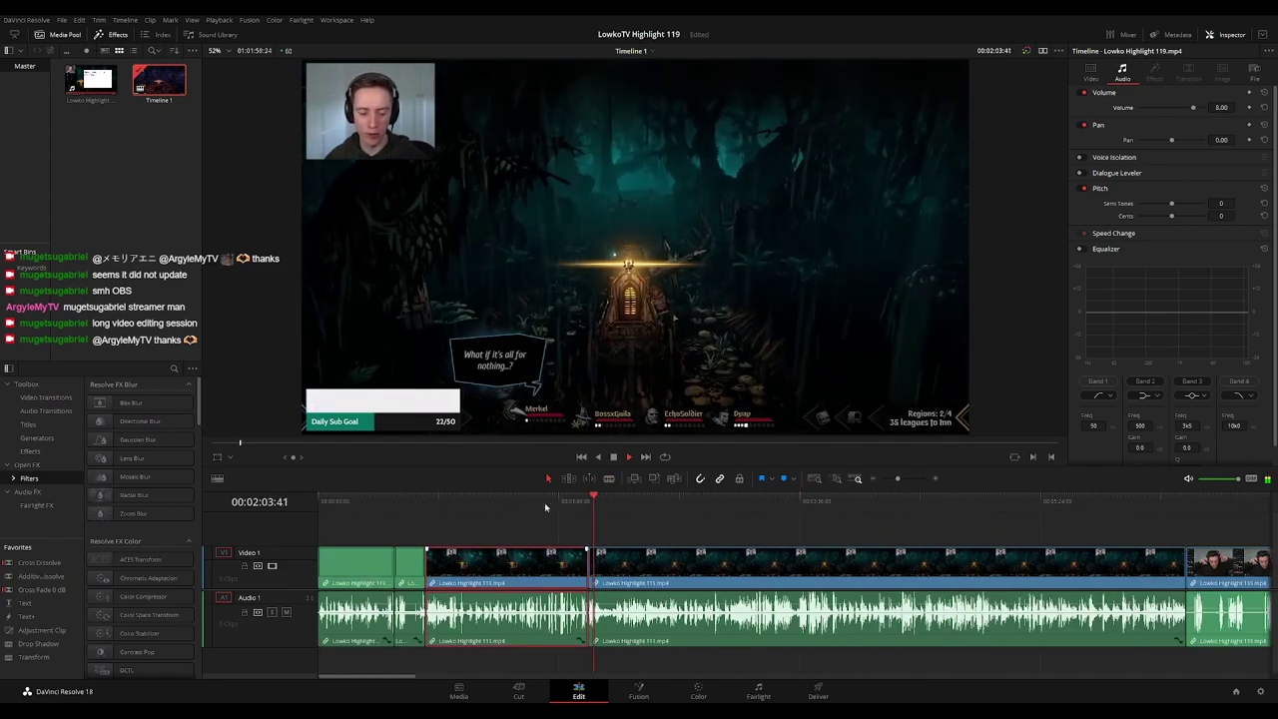
click(739, 501)
click(688, 546)
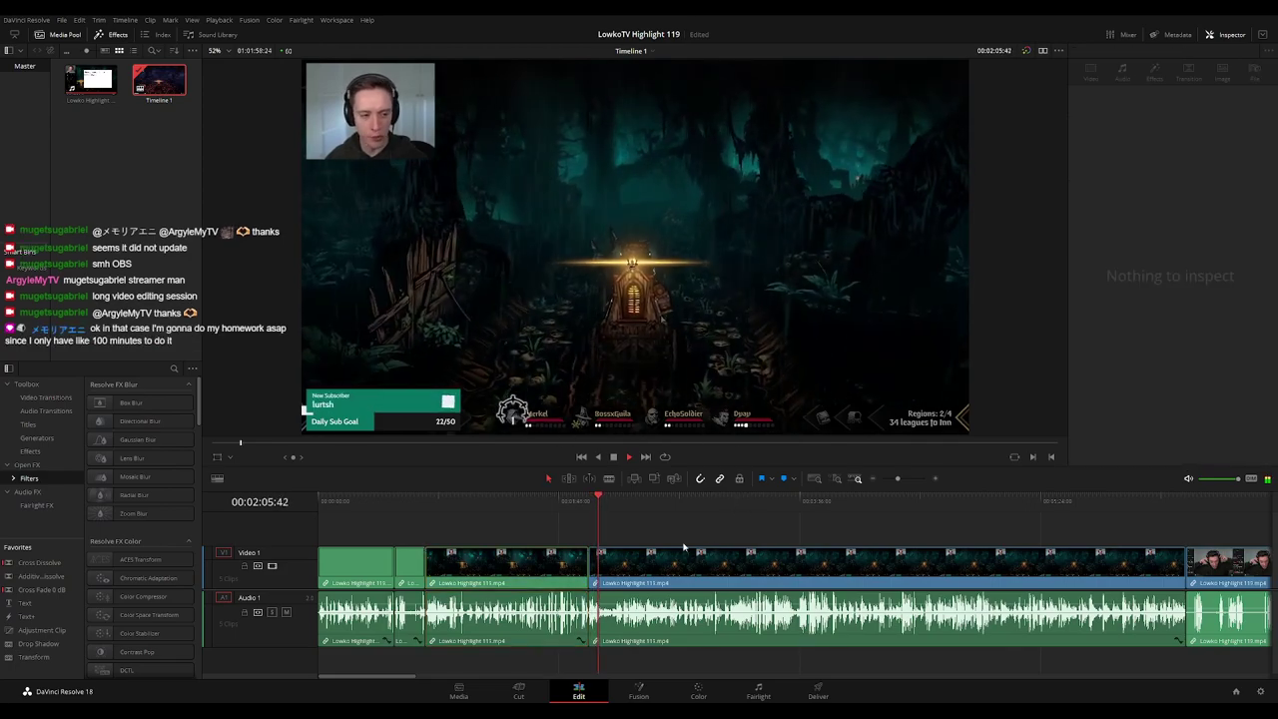
Play the swamp footage from about 00:02:05 to 00:02:43 and stop near 00:02:39 at the rewards screen to find the next cut
drag(676, 539, 507, 521)
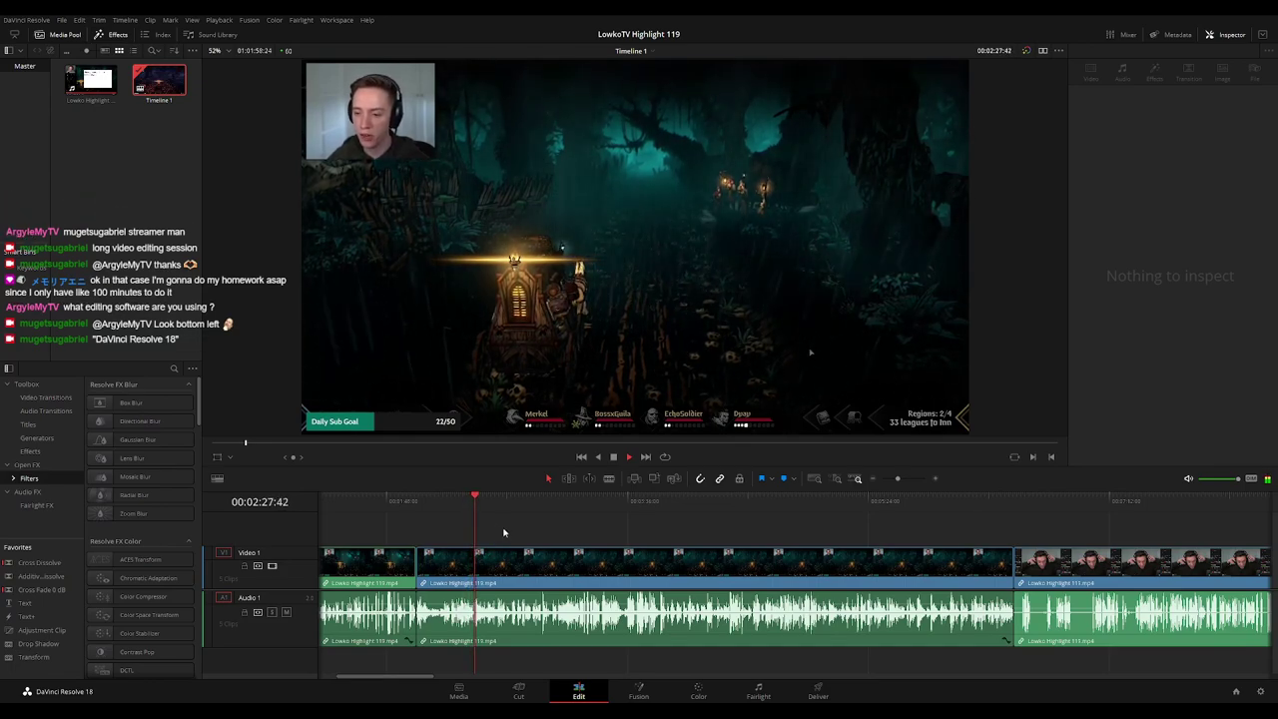
scroll(507, 532, up, 5)
drag(830, 532, 673, 526)
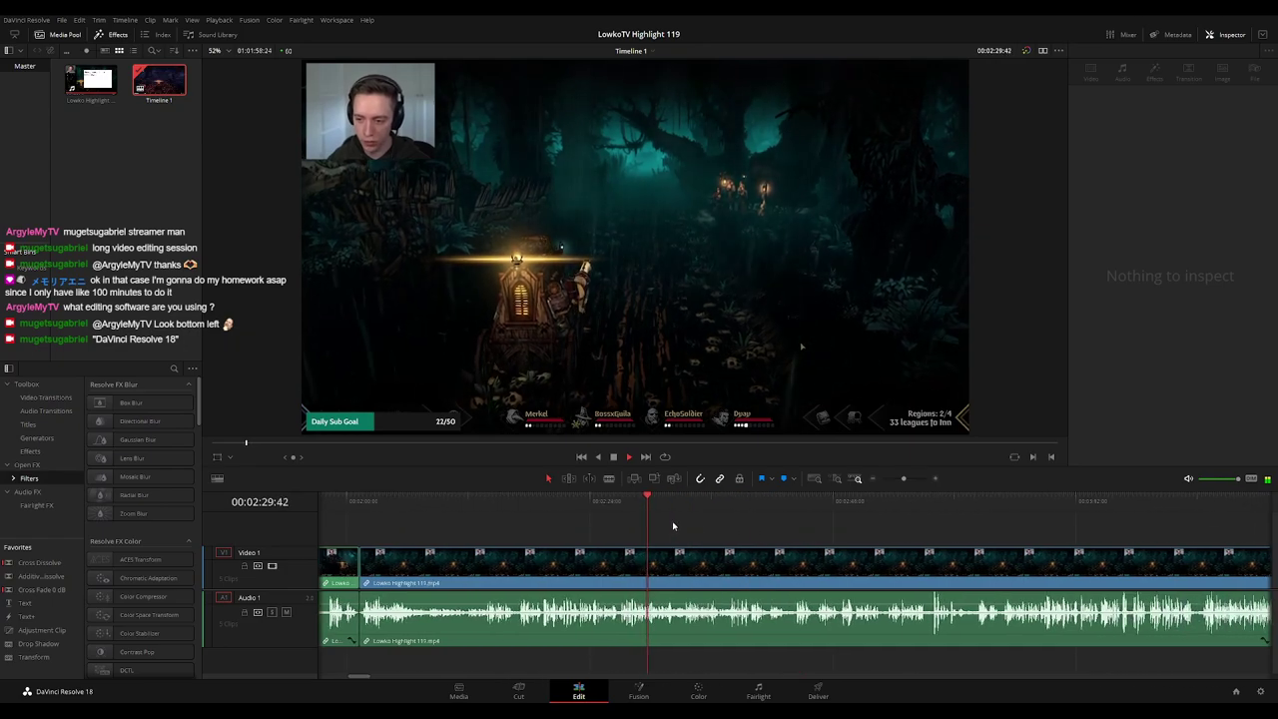
key(space)
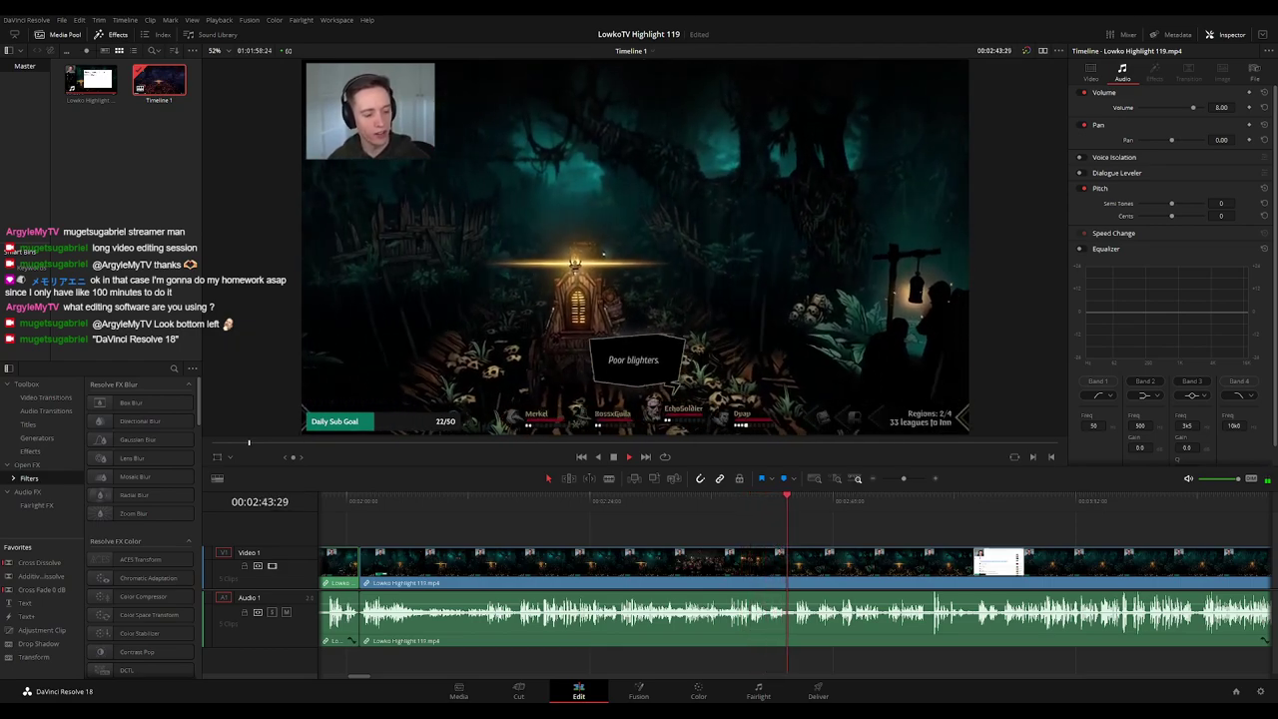
click(726, 501)
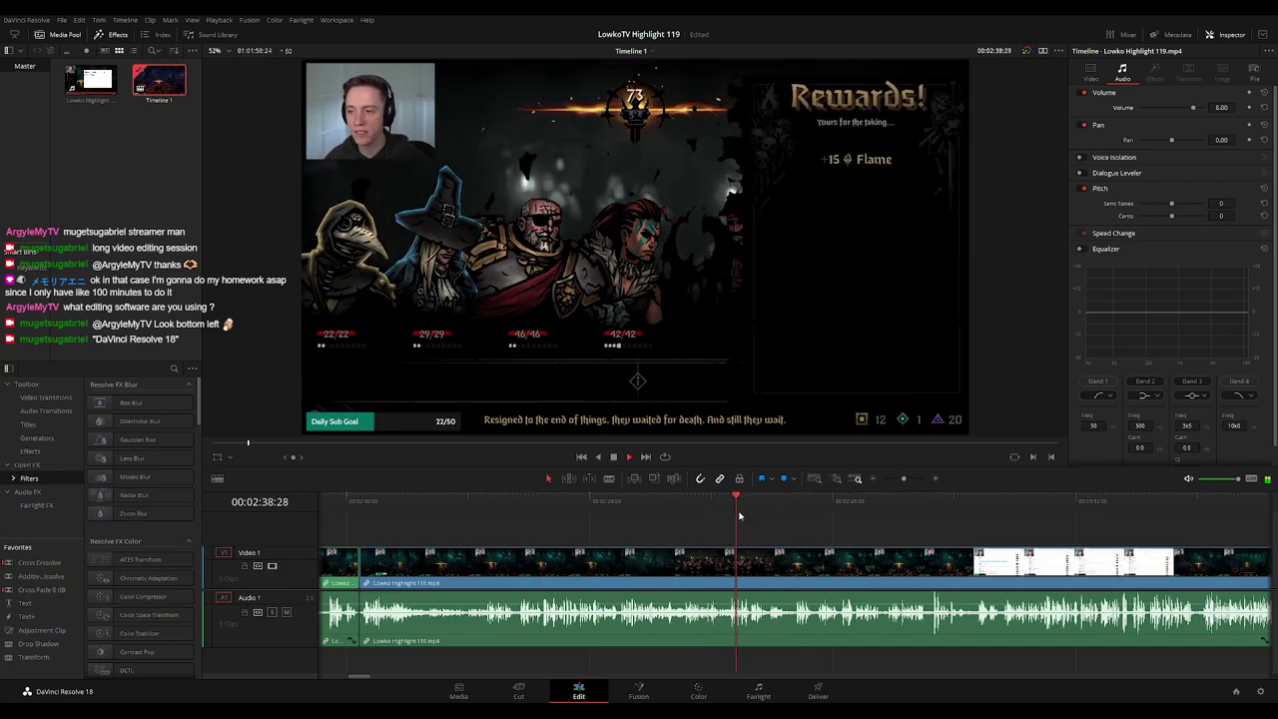
scroll(713, 508, up, 3)
mouse_move(716, 508)
mouse_down()
mouse_move(777, 507)
mouse_move(651, 512)
mouse_move(705, 506)
mouse_up()
key(space)
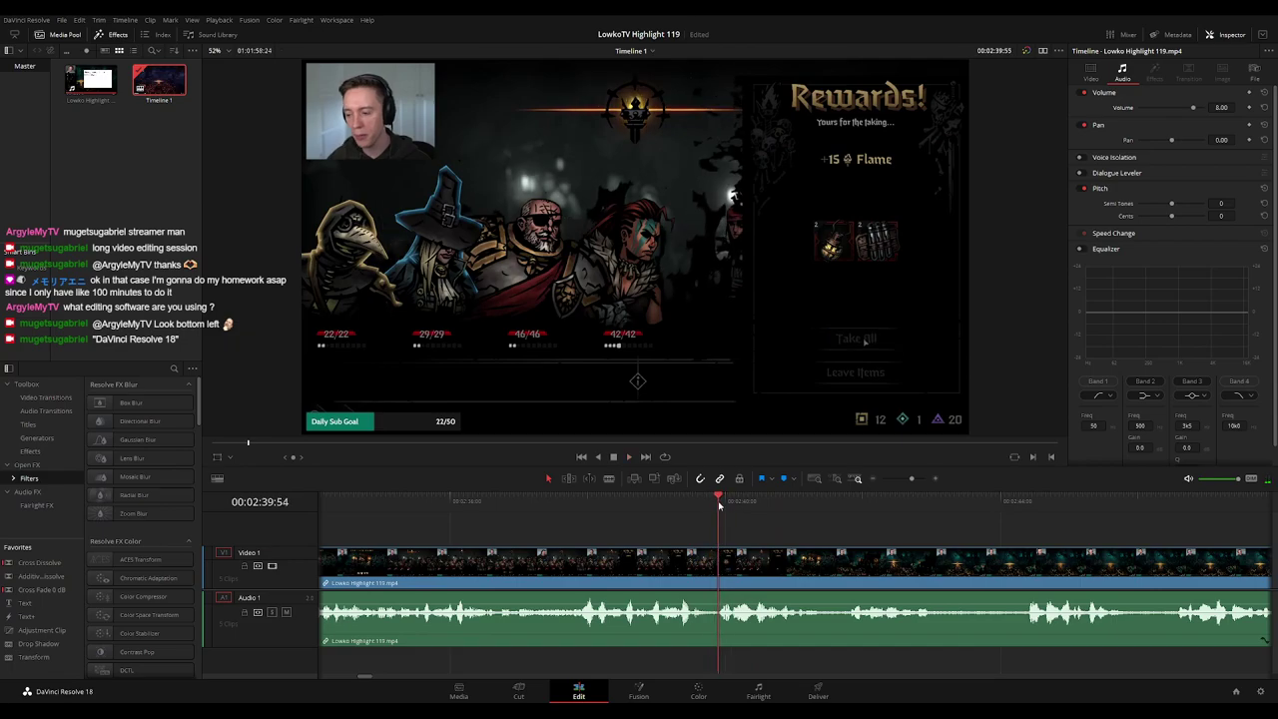
Cut out the short section right after about 00:02:39:45 and colour the finished clip before it green
click(712, 579)
key(a)
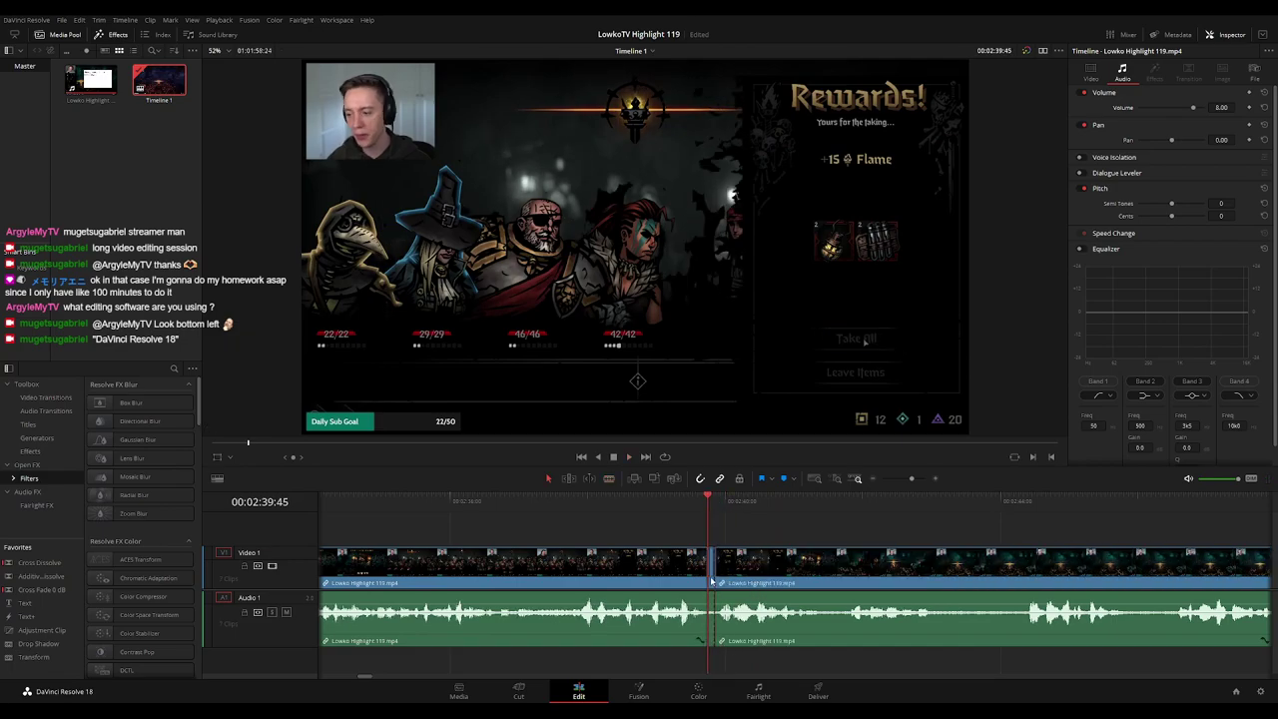
click(709, 579)
key(space)
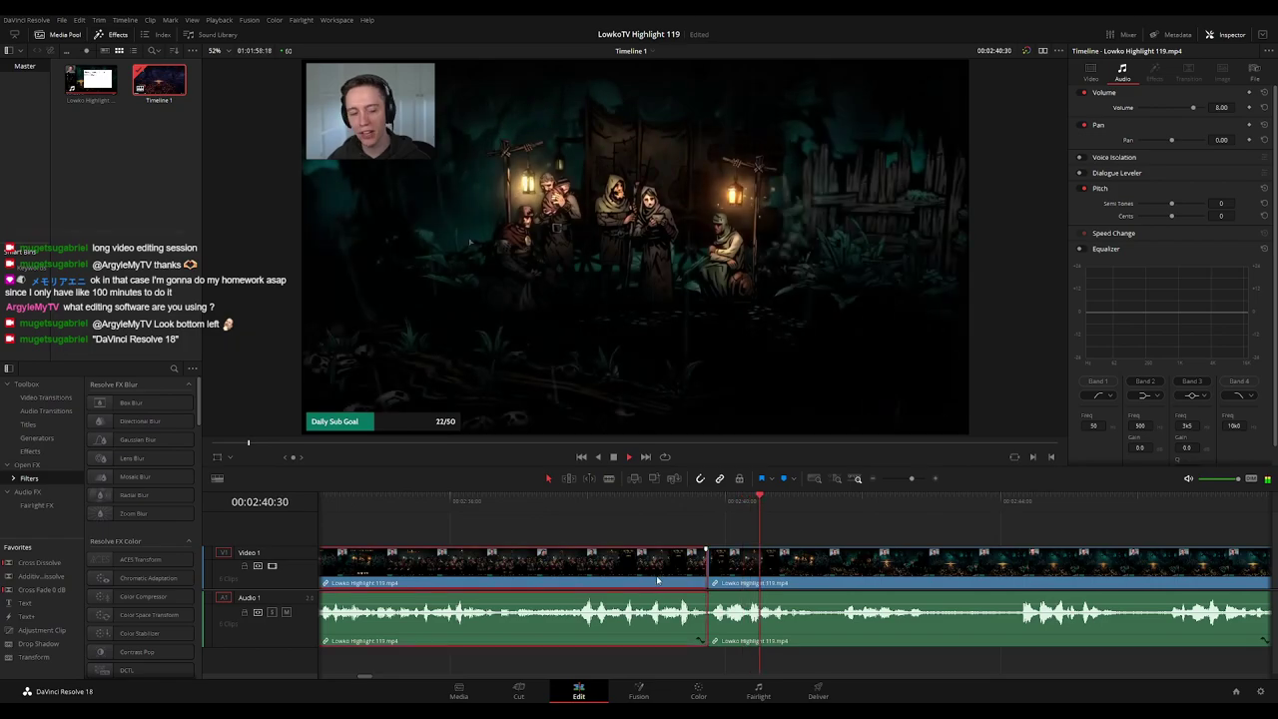
click(853, 539)
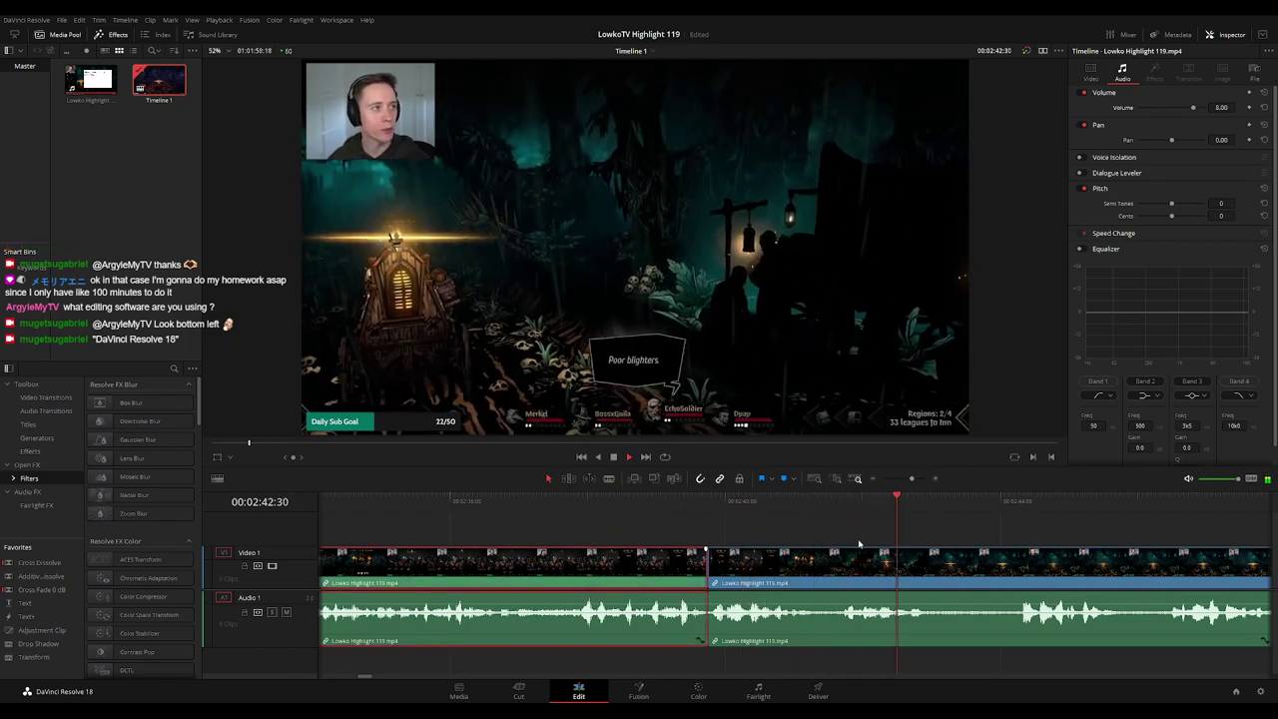
scroll(849, 537, down, 2)
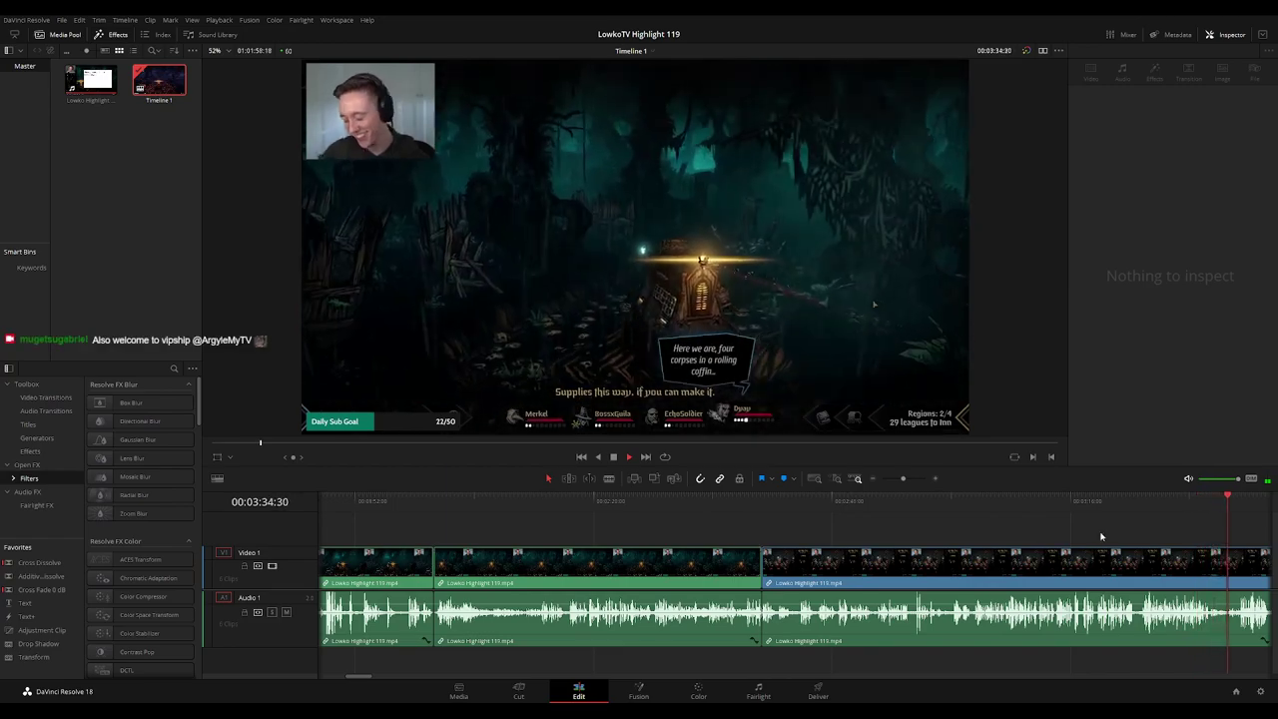
Review the gameplay footage from about 00:02:42 to 00:04:00 for the next place to cut
drag(1084, 536, 694, 529)
drag(808, 527, 663, 529)
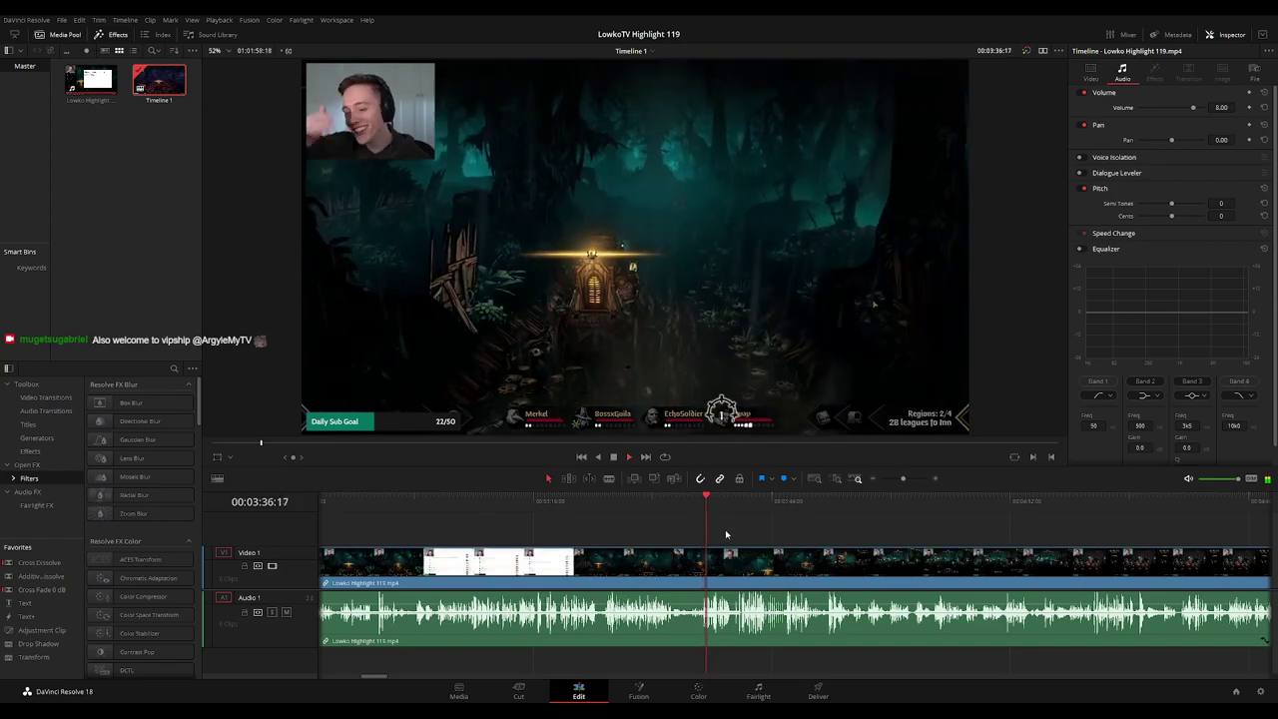
scroll(769, 550, right, 2)
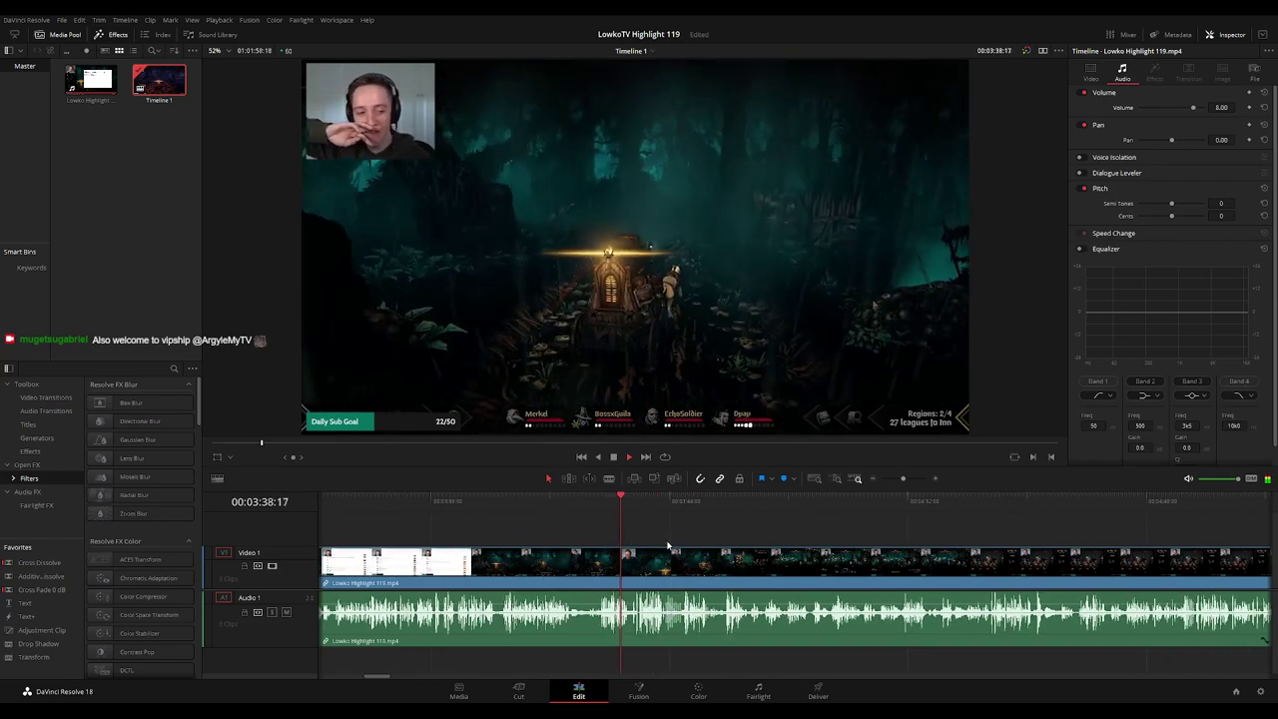
scroll(668, 546, up, 2)
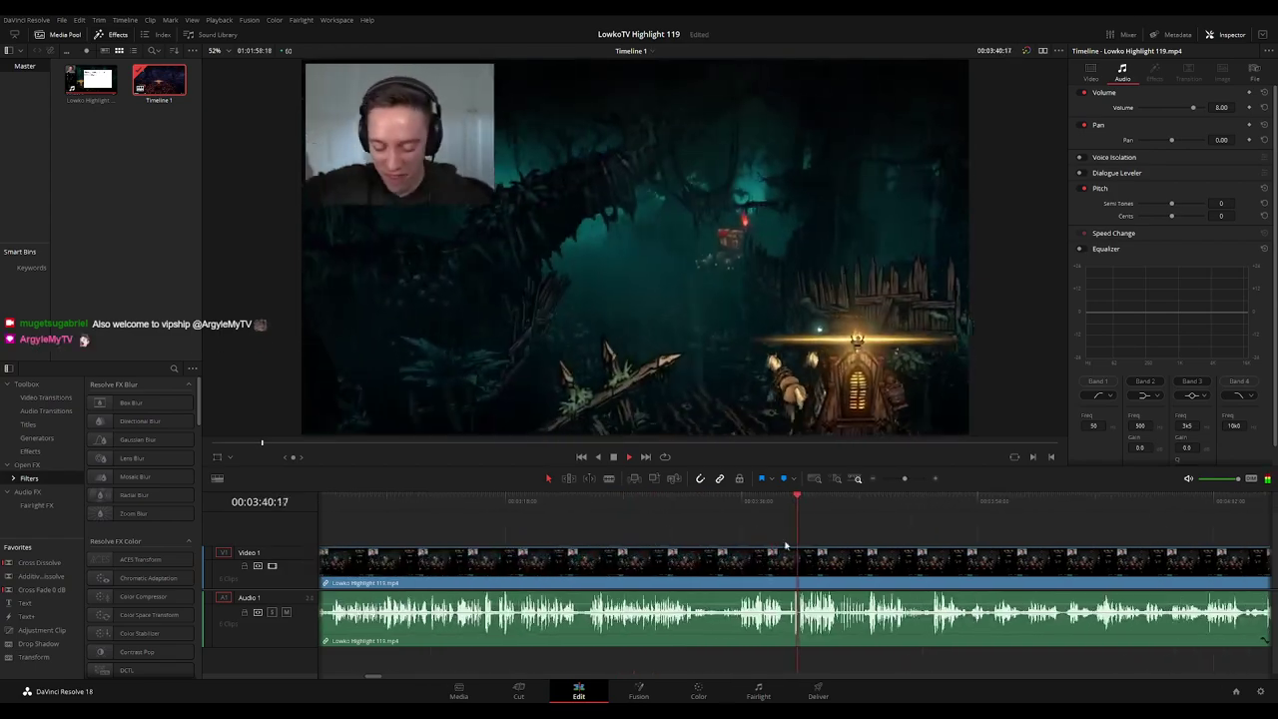
mouse_move(830, 543)
mouse_down()
mouse_move(568, 520)
mouse_move(605, 522)
mouse_move(594, 521)
mouse_up()
scroll(599, 537, right, 2)
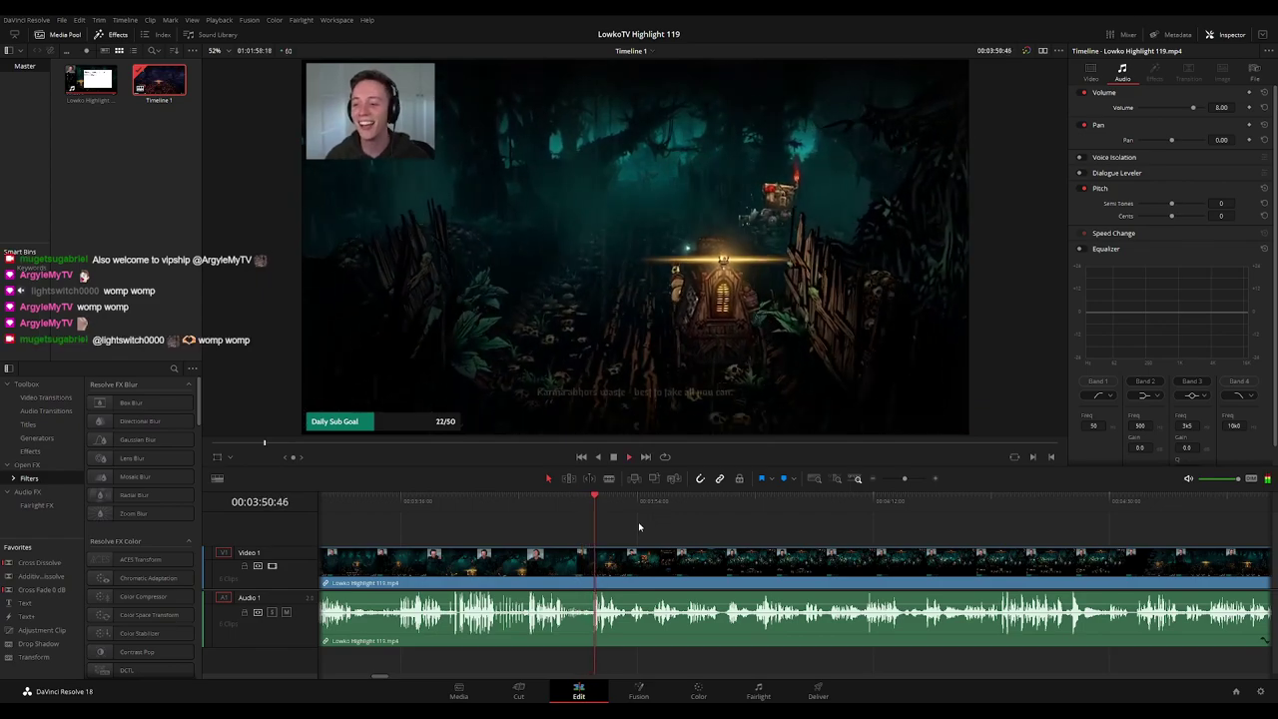
scroll(656, 531, up, 2)
scroll(676, 522, left, 3)
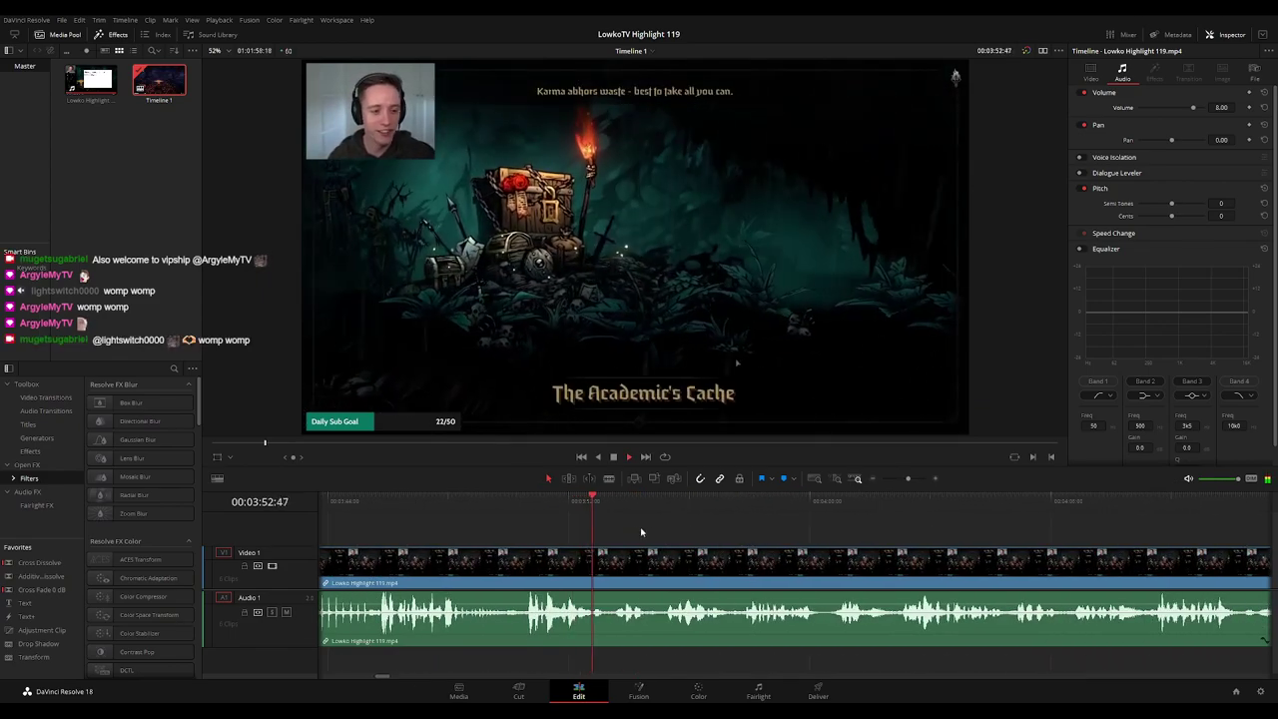
drag(721, 530, 621, 517)
scroll(629, 518, right, 2)
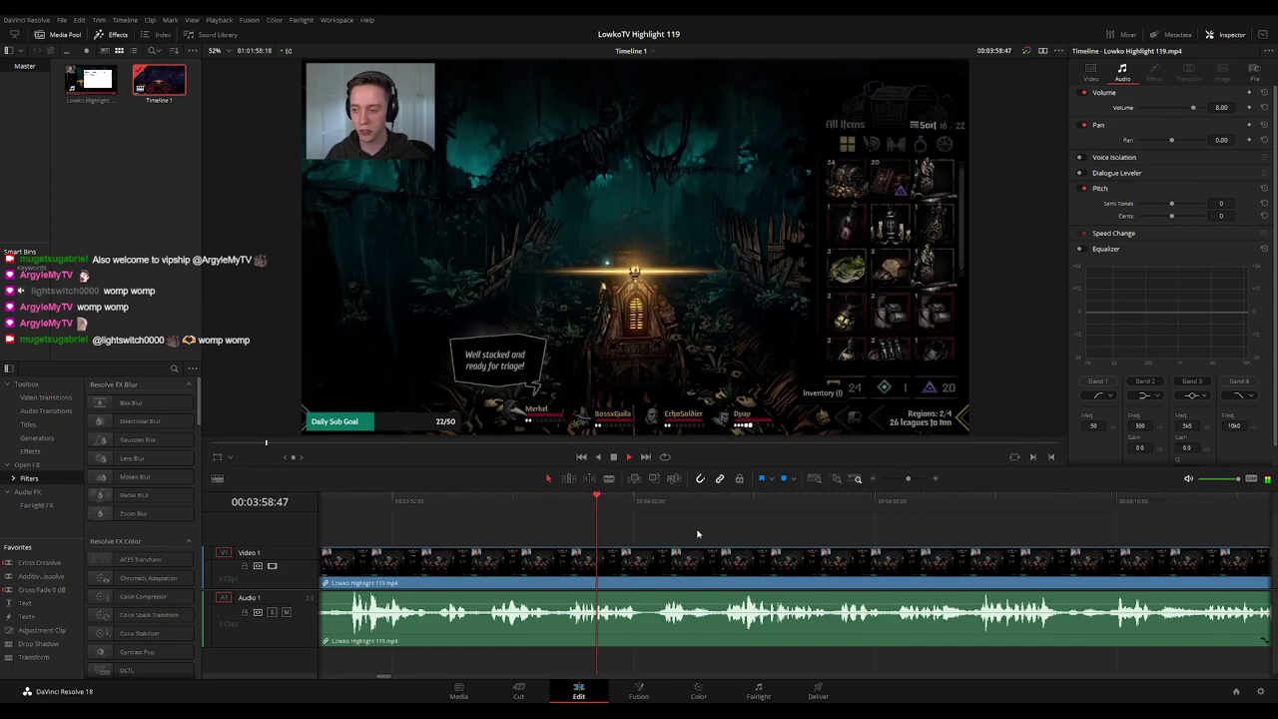
scroll(659, 524, right, 2)
key(space)
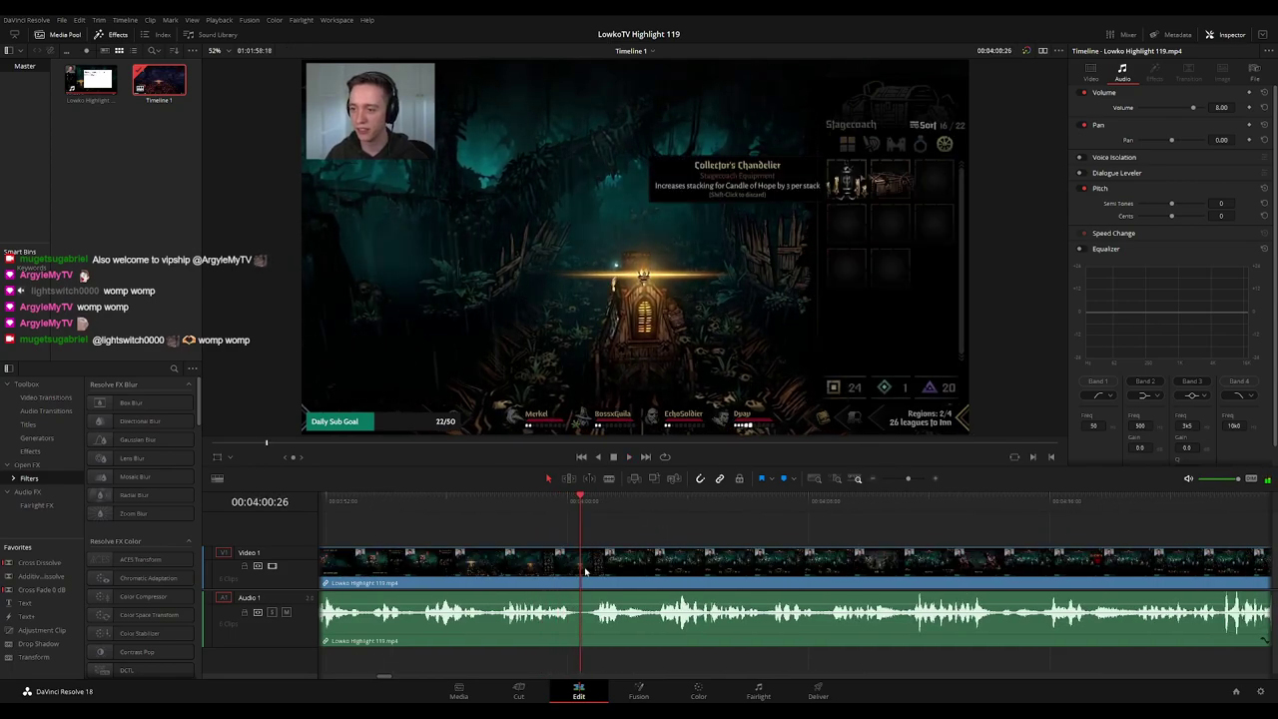
Split the gameplay clip at about 00:04:00:26, remove the short section up to 00:04:00:36 and play back the join
key(b)
click(584, 566)
scroll(593, 559, up, 3)
key(shift+Right)
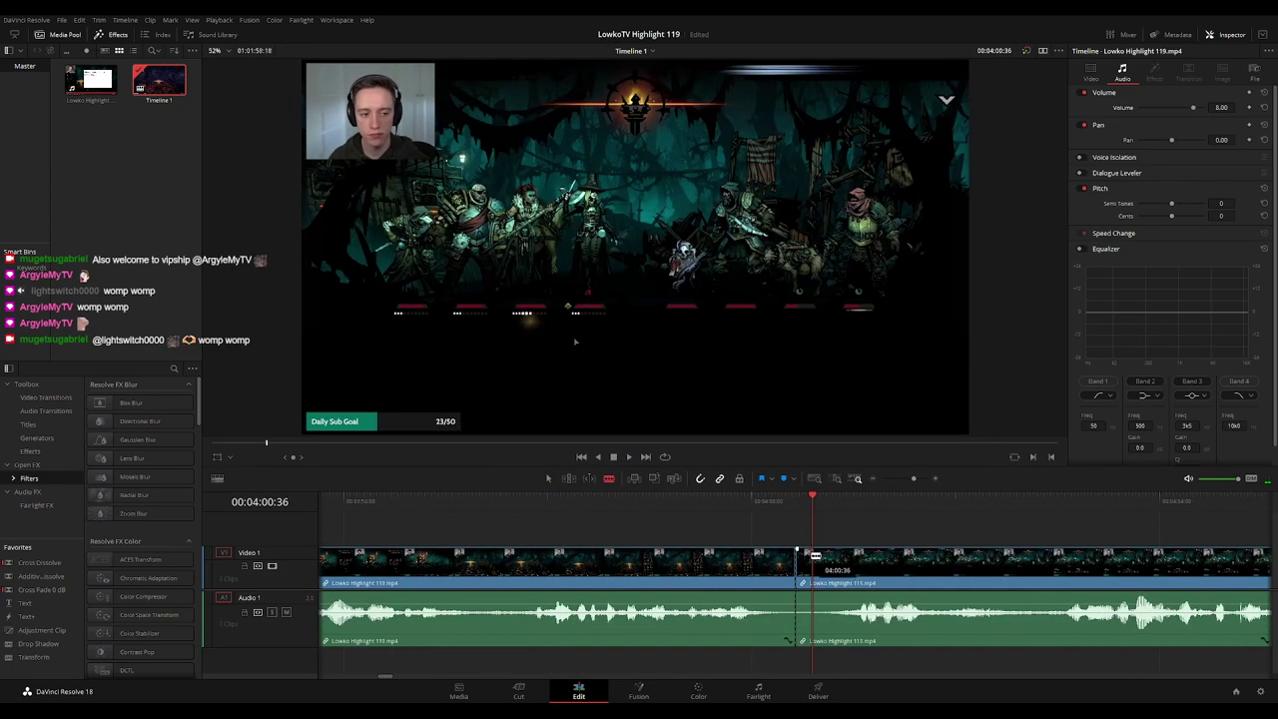
click(805, 567)
key(Delete)
key(space)
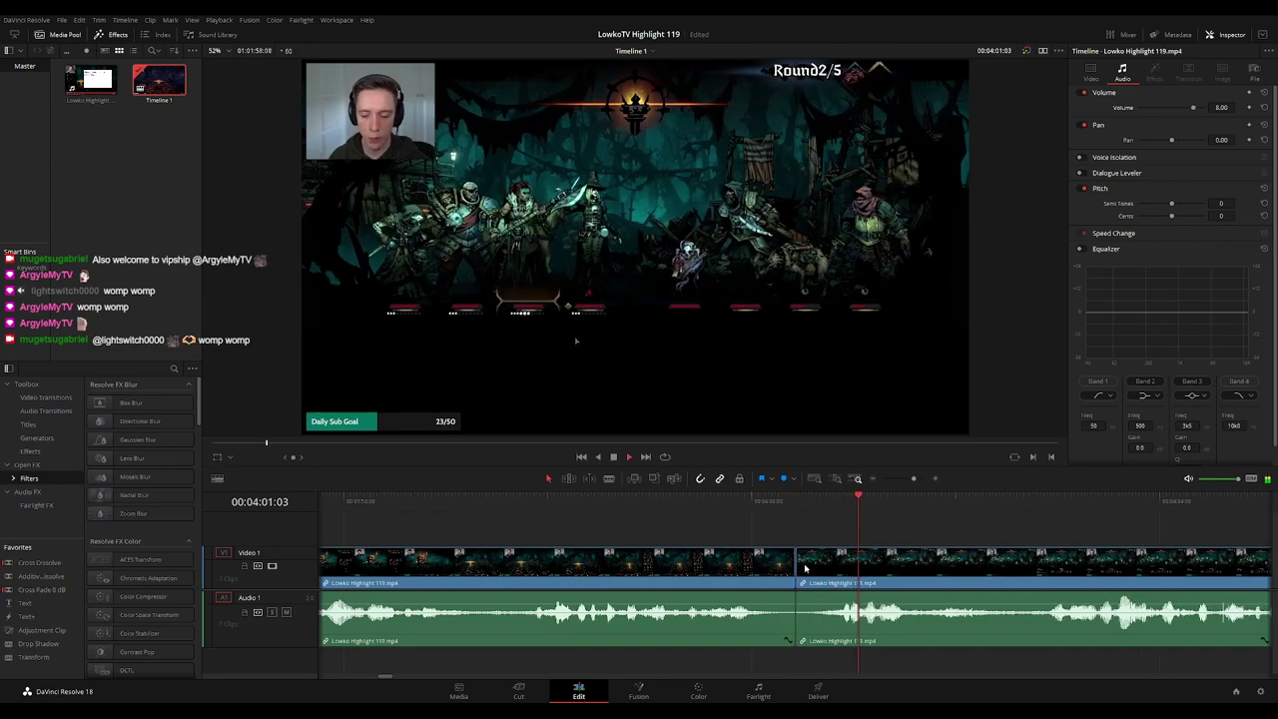
Colour the finished clip that ends at the new cut near 00:04:00 green and deselect it
scroll(805, 567, down, 3)
scroll(788, 566, down, 3)
scroll(745, 549, up, 6)
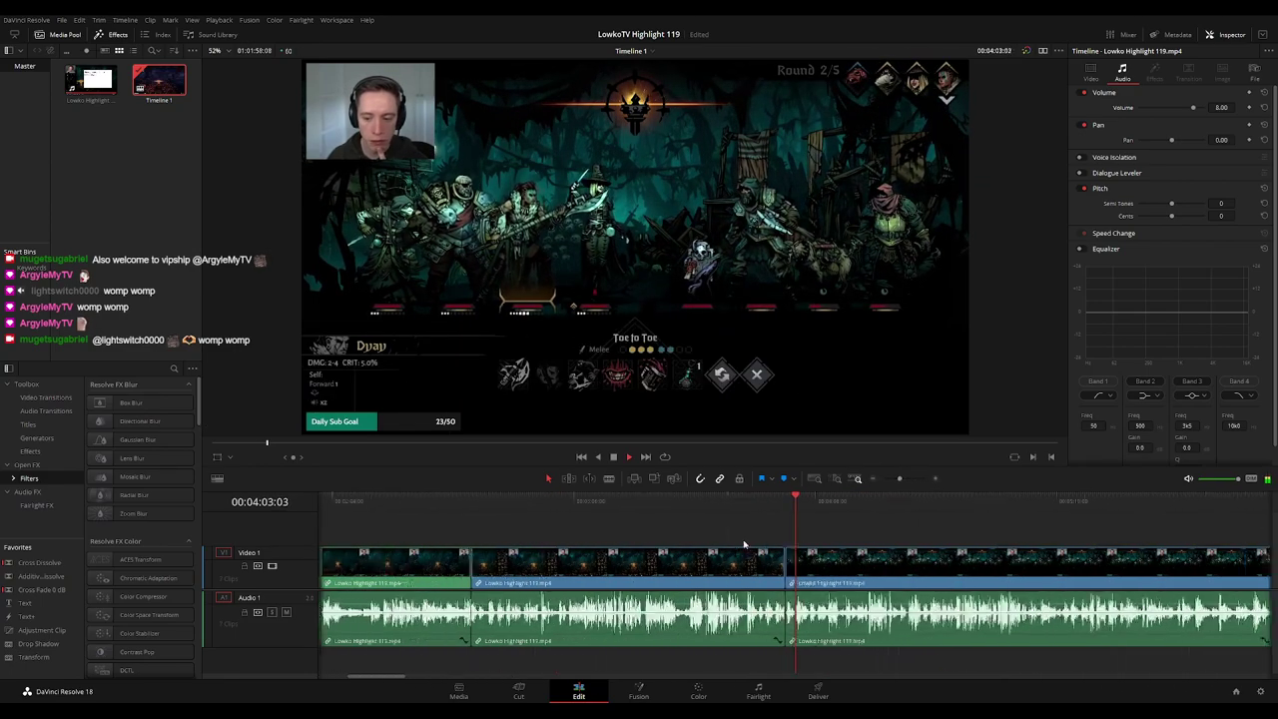
key(Up)
key(space)
click(667, 565)
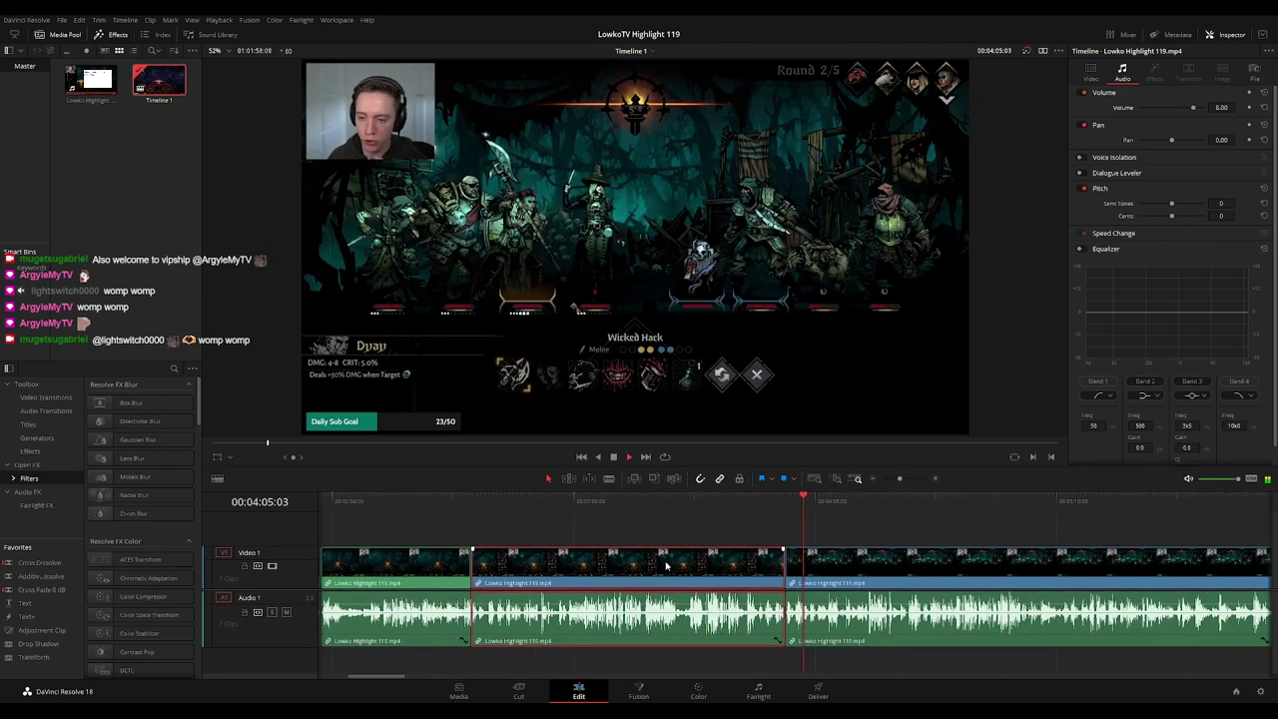
key(g)
click(851, 539)
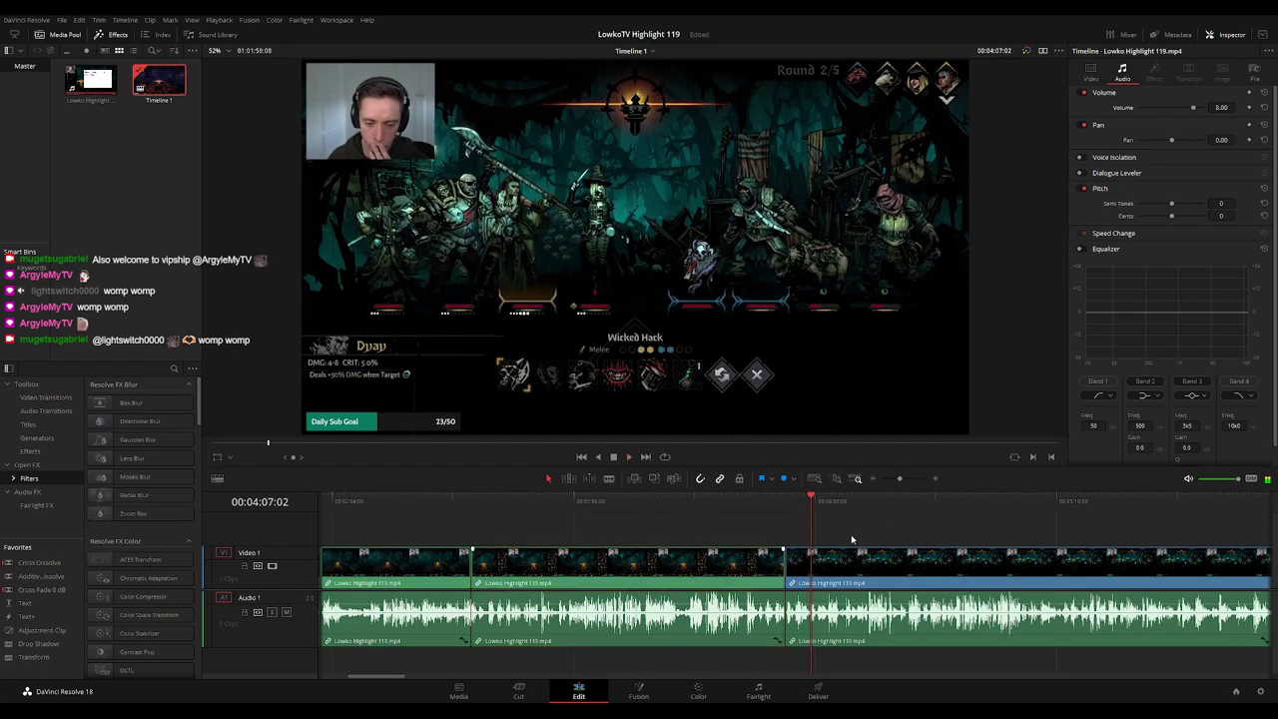
Review the battle and swamp road footage from about 00:04:00 to 00:04:37 and return to about 00:04:32 for the next cut
click(787, 511)
key(space)
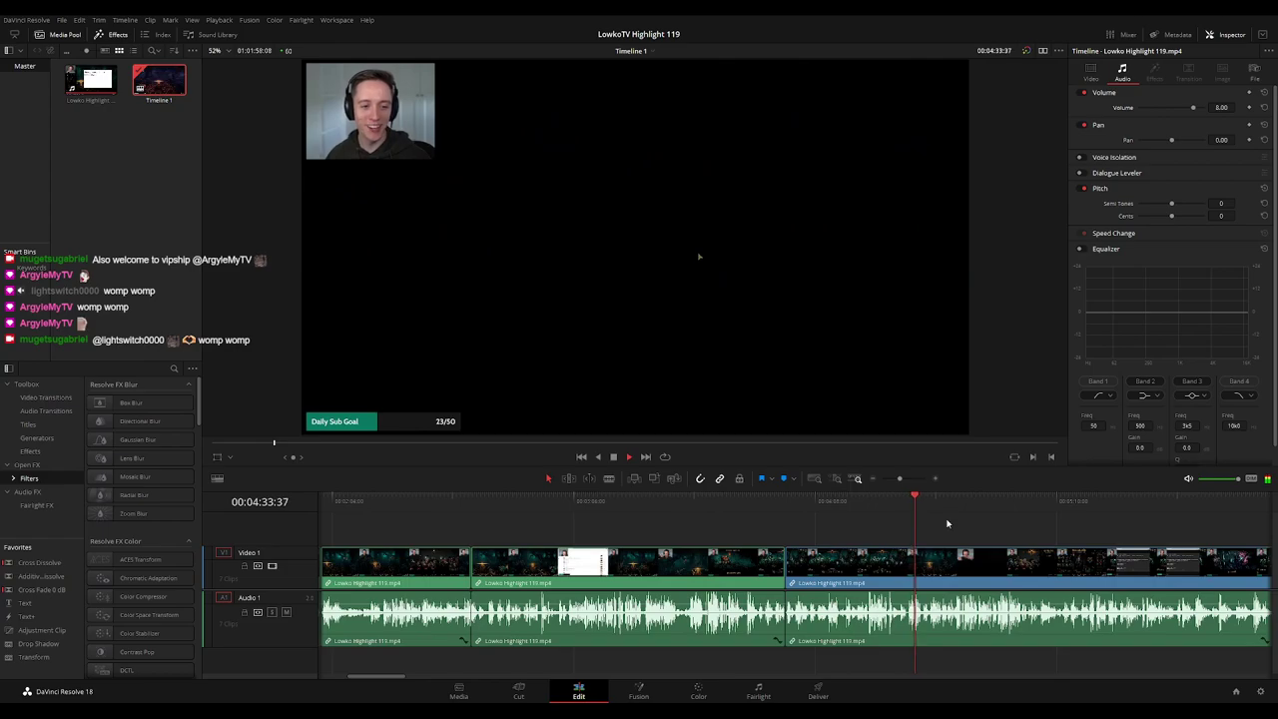
scroll(928, 543, up, 5)
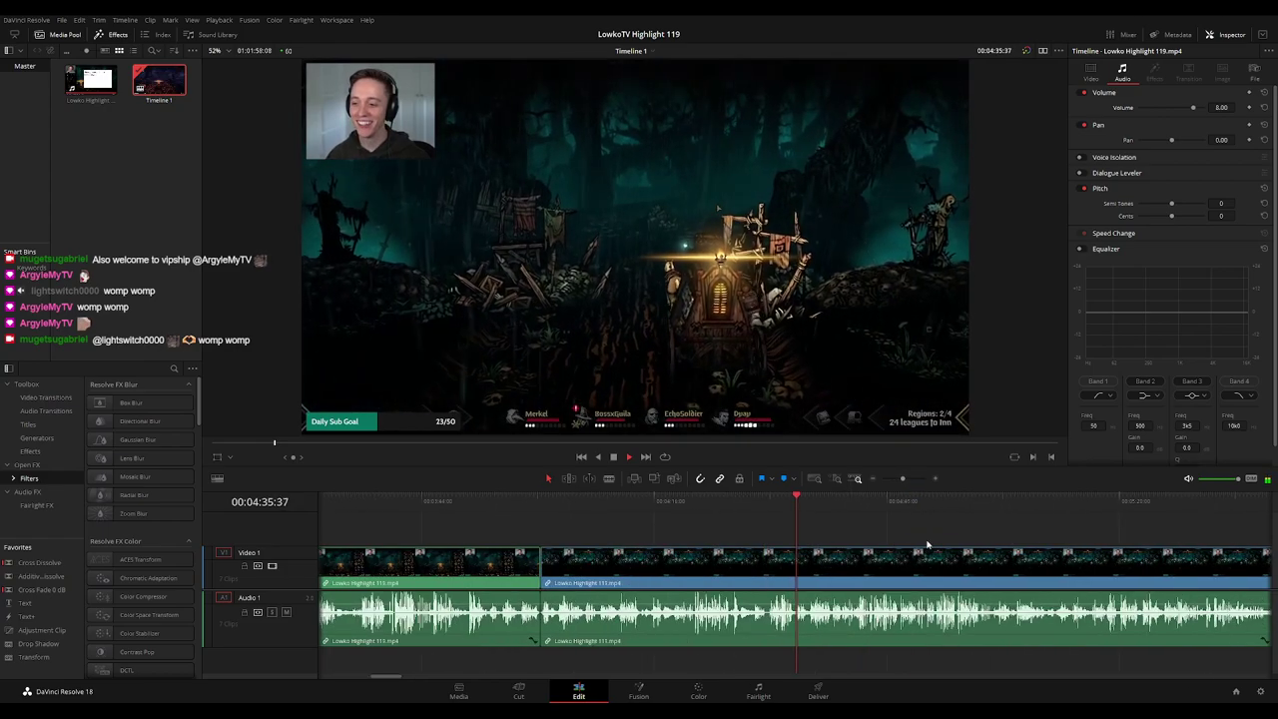
scroll(857, 548, up, 1)
scroll(772, 532, down, 2)
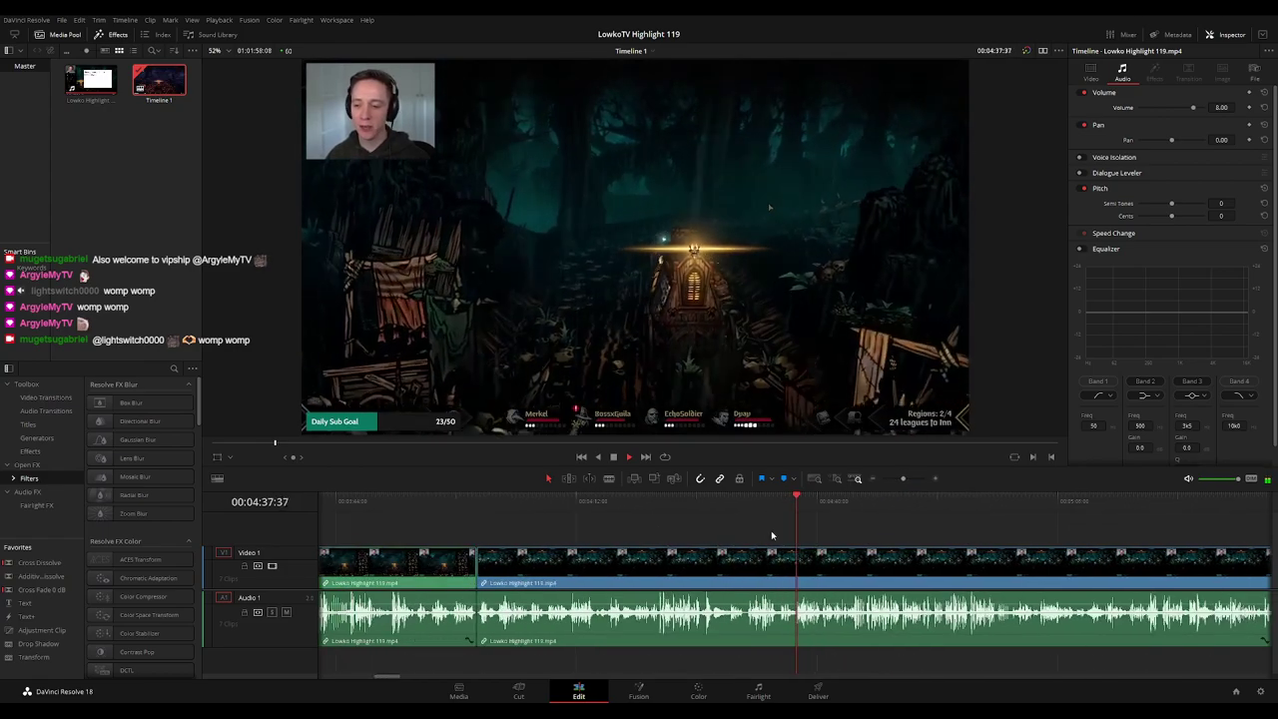
click(672, 506)
click(708, 507)
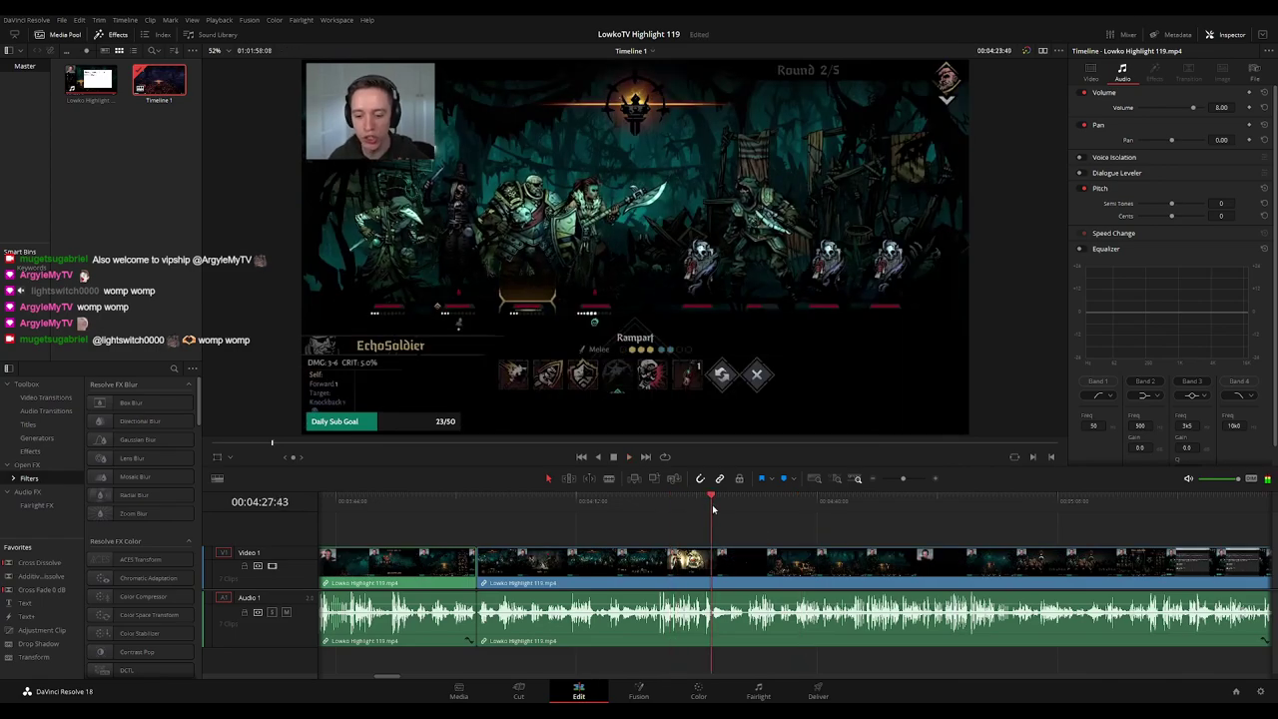
click(734, 506)
drag(735, 506, 749, 510)
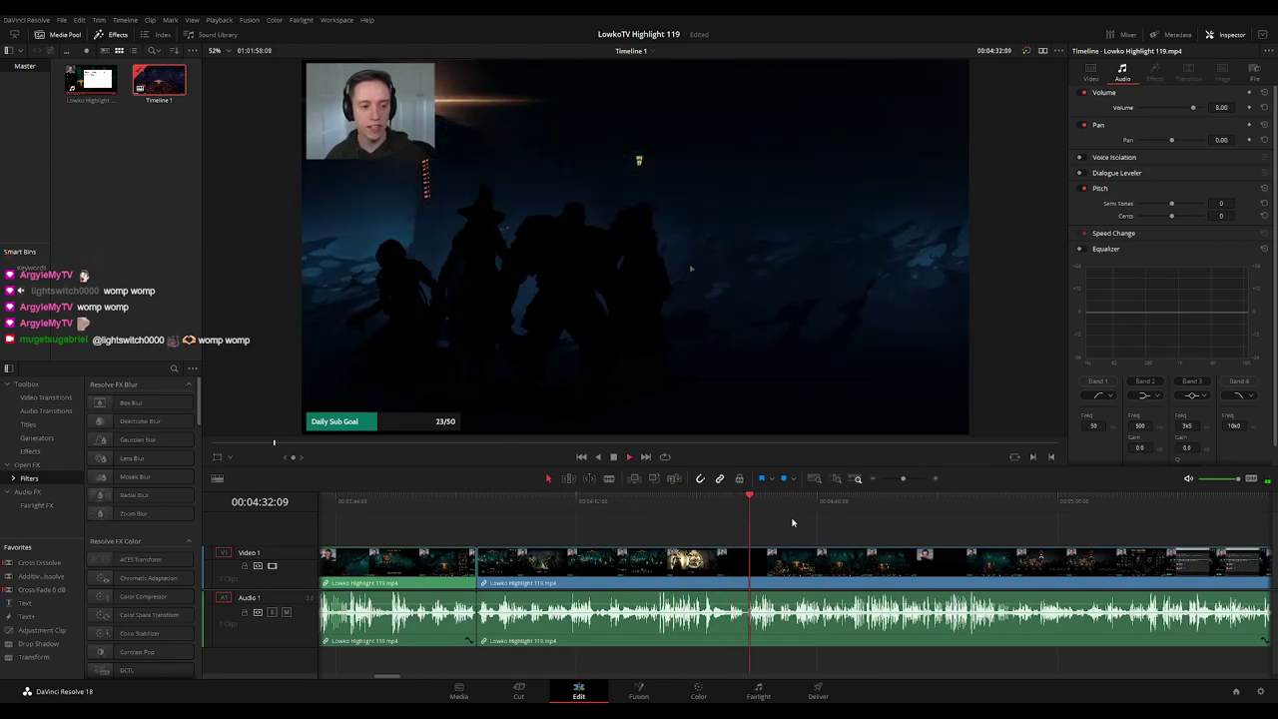
Cut out the short section near 00:04:32 at the end of the battle and play back the join
scroll(726, 560, up, 2)
drag(599, 504, 612, 504)
click(602, 563)
click(638, 565)
key(a)
click(625, 579)
key(Delete)
key(space)
Replay the footage after the cut near 00:04:32 and colour the finished clip before it green, then deselect it
scroll(702, 581, down, 8)
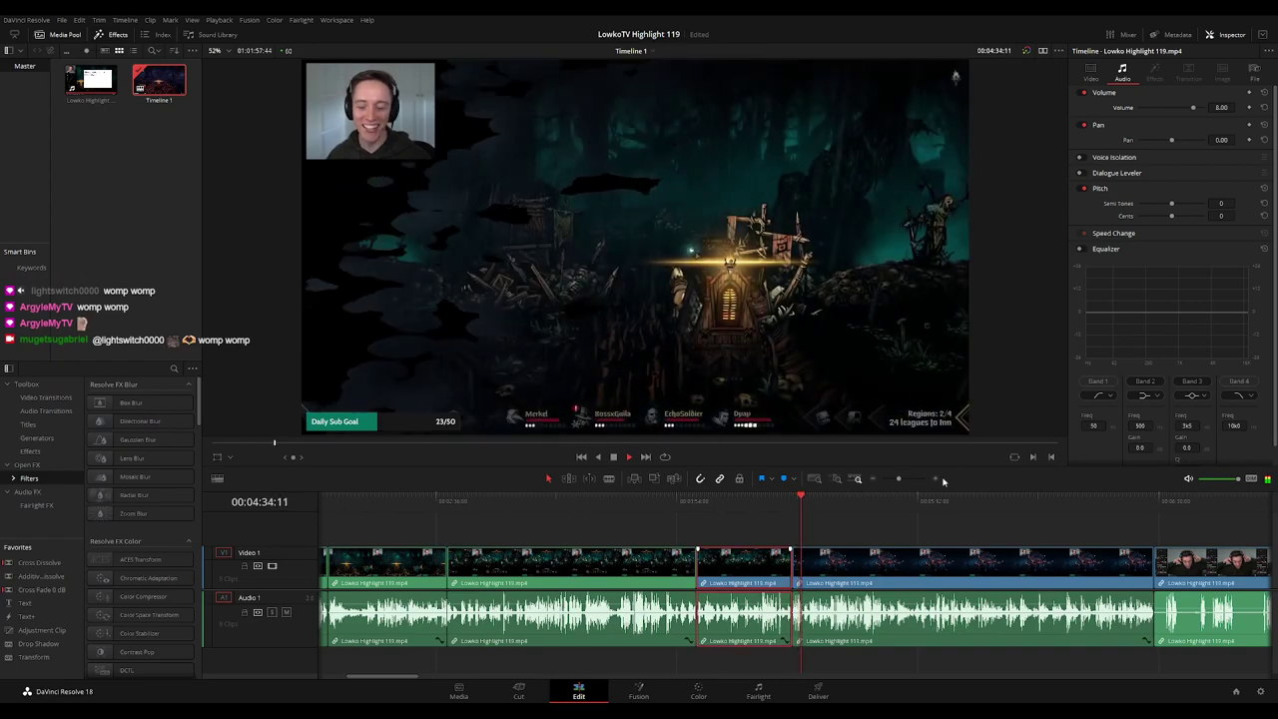
click(954, 500)
click(792, 499)
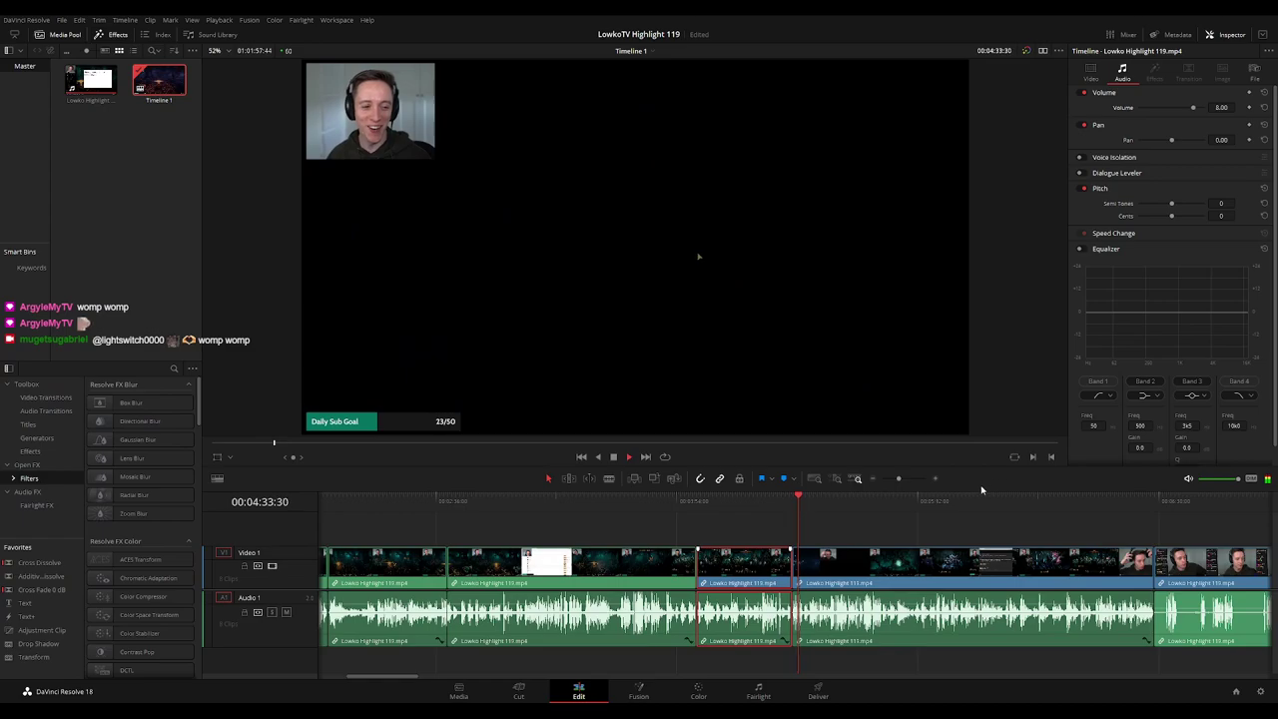
click(868, 531)
Review the footage after the cut near 00:04:32 up to about 00:05:01 and show the selected clip's video properties
scroll(635, 516, right, 3)
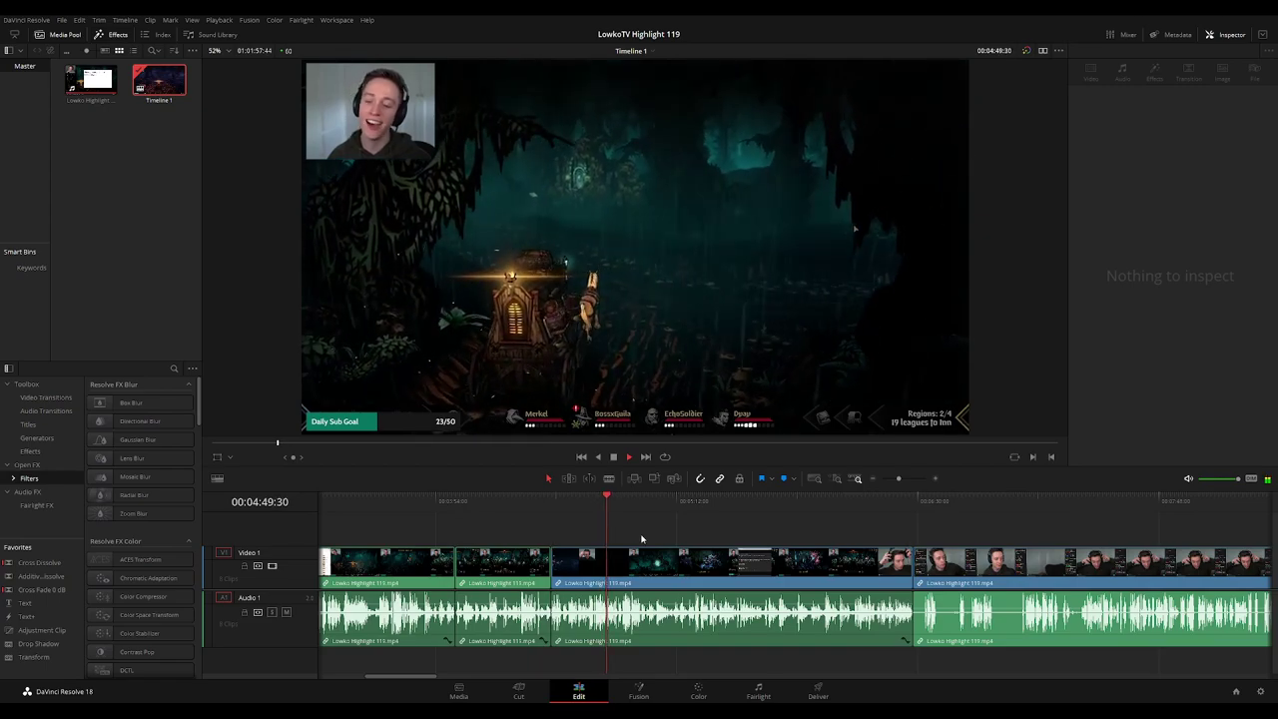
scroll(643, 537, up, 4)
drag(875, 542, 600, 528)
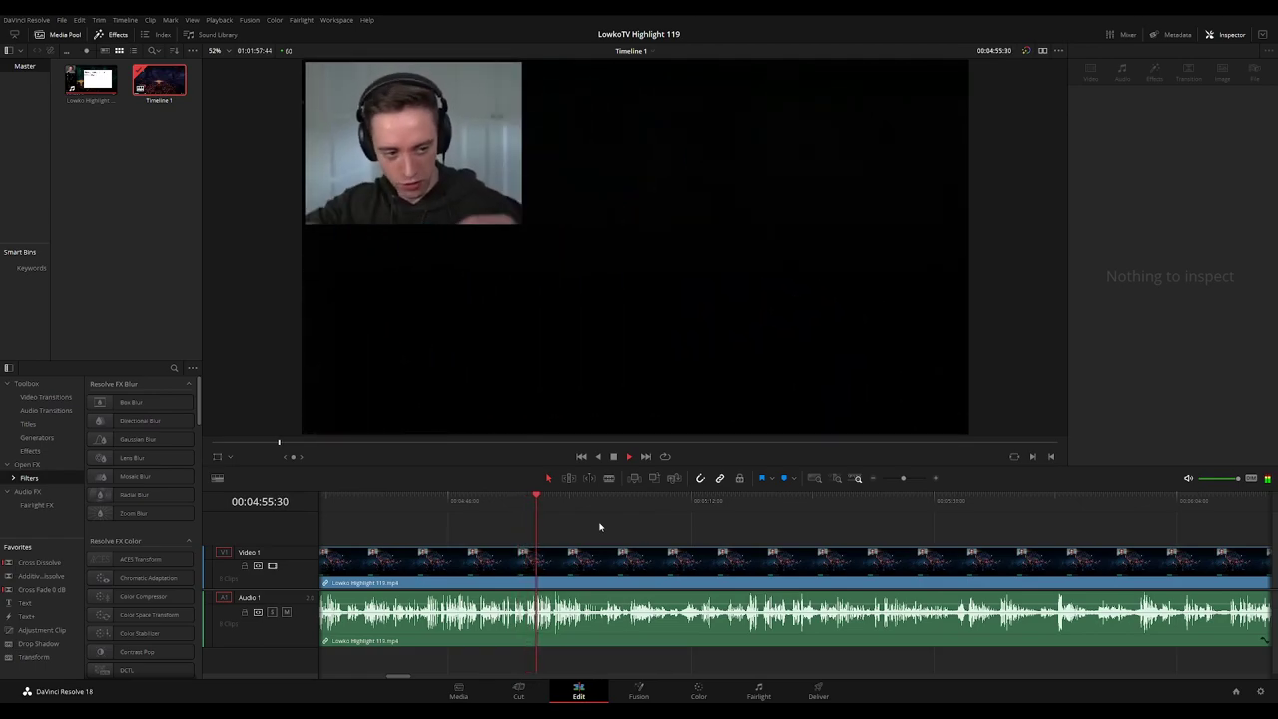
scroll(605, 533, up, 1)
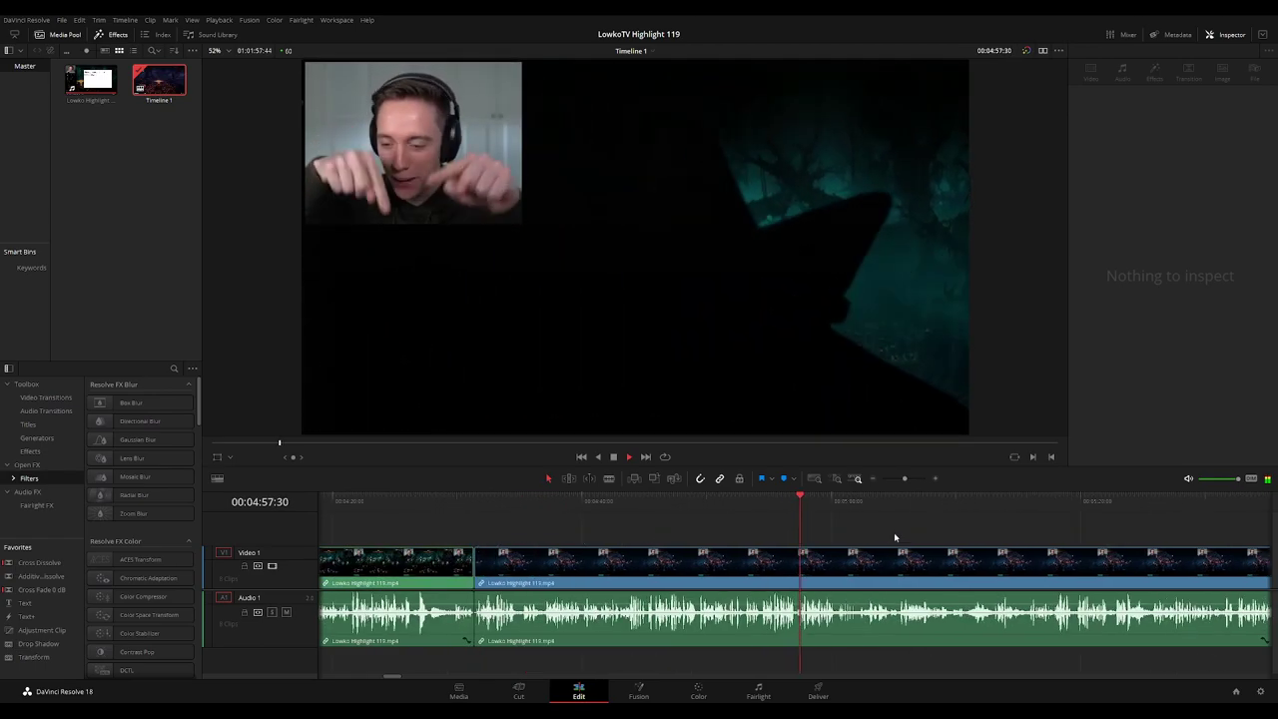
drag(908, 531, 664, 519)
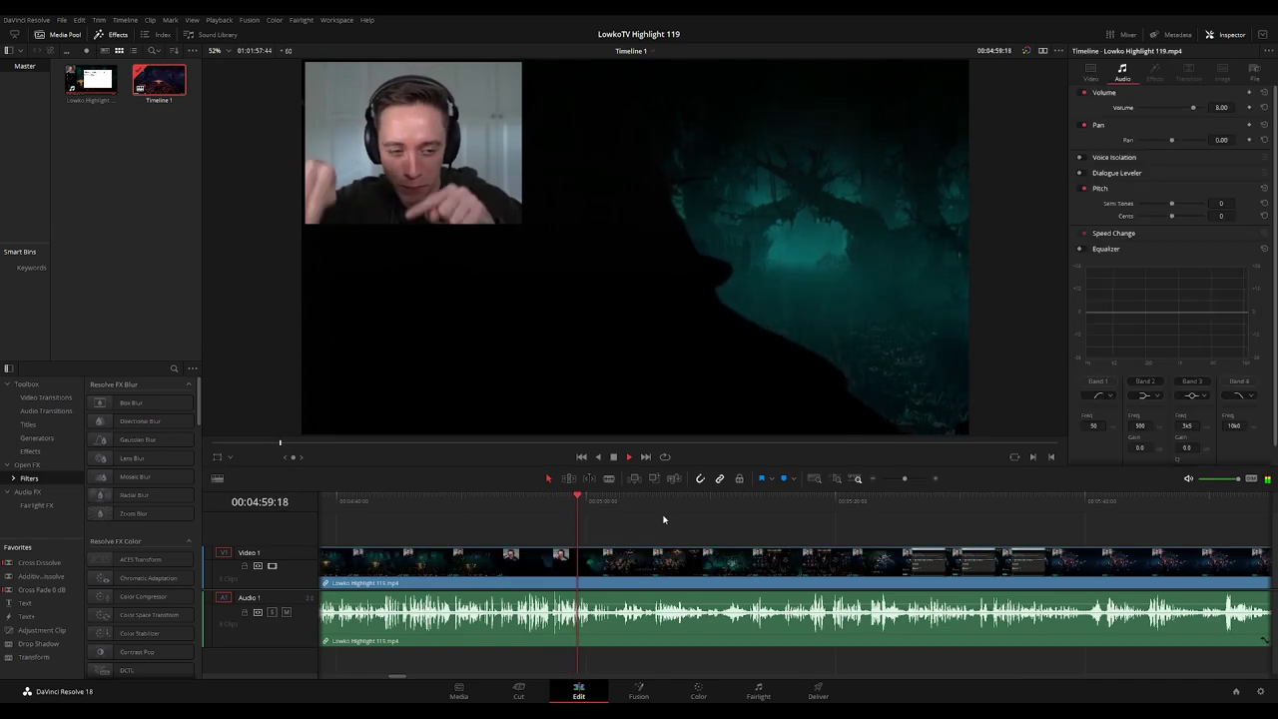
click(1090, 72)
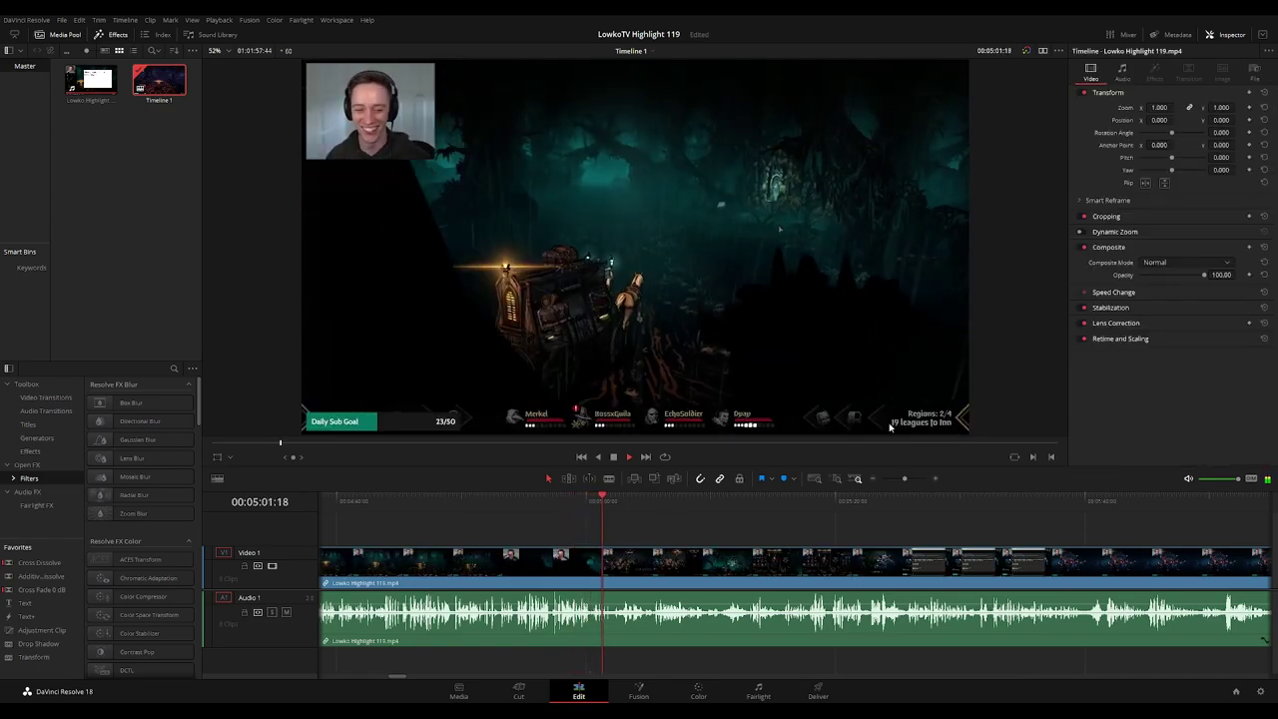
Review the swamp road and character screen footage from about 00:05:01 to the battle start near 00:05:23
scroll(649, 517, right, 3)
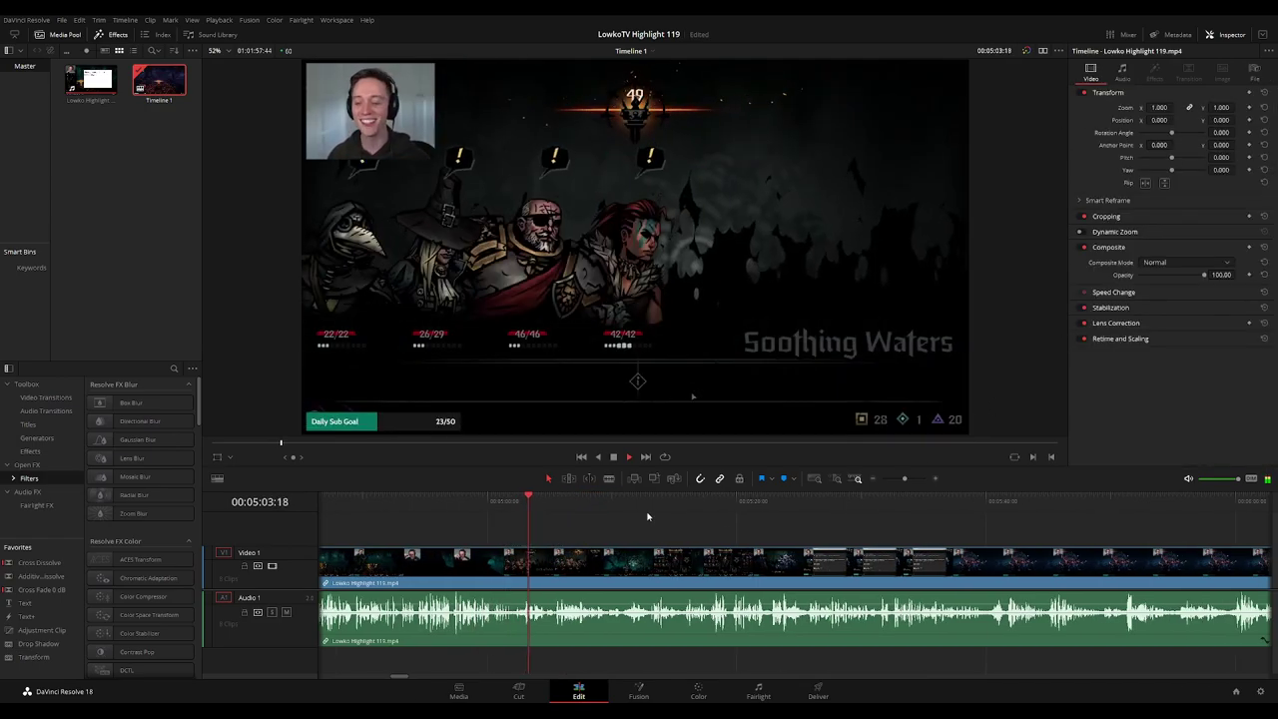
scroll(609, 513, right, 2)
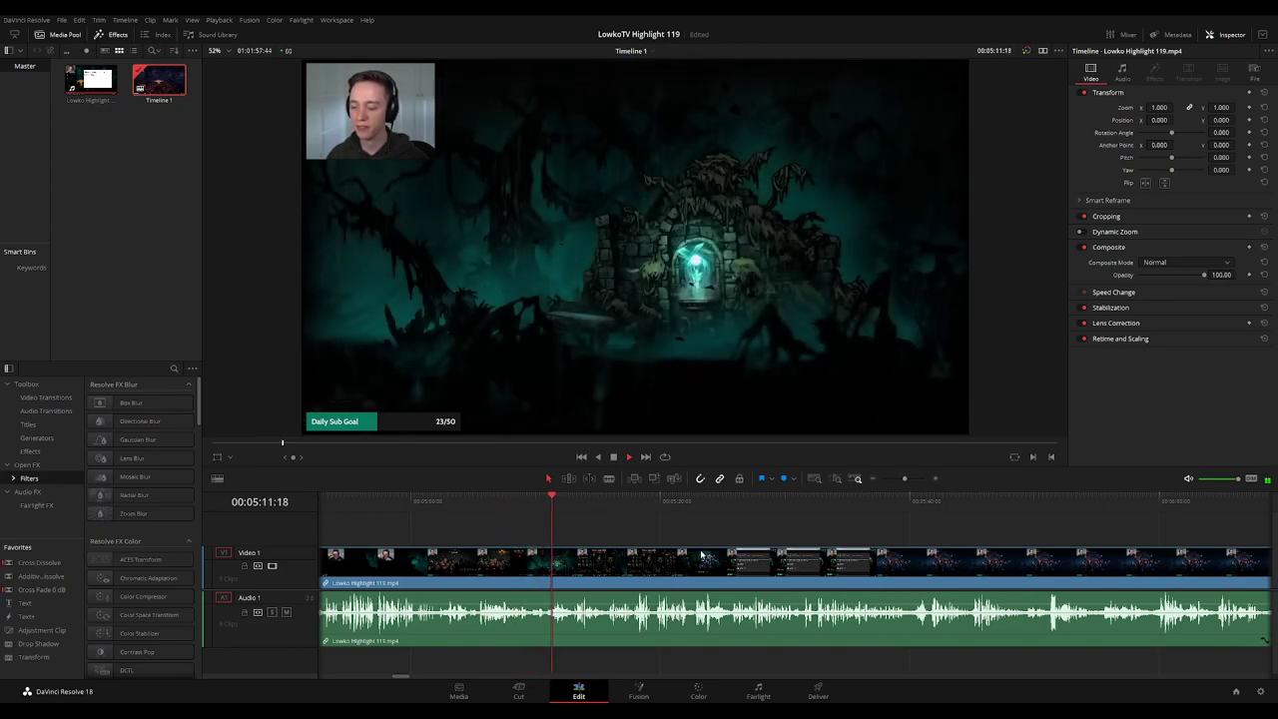
scroll(609, 528, right, 1)
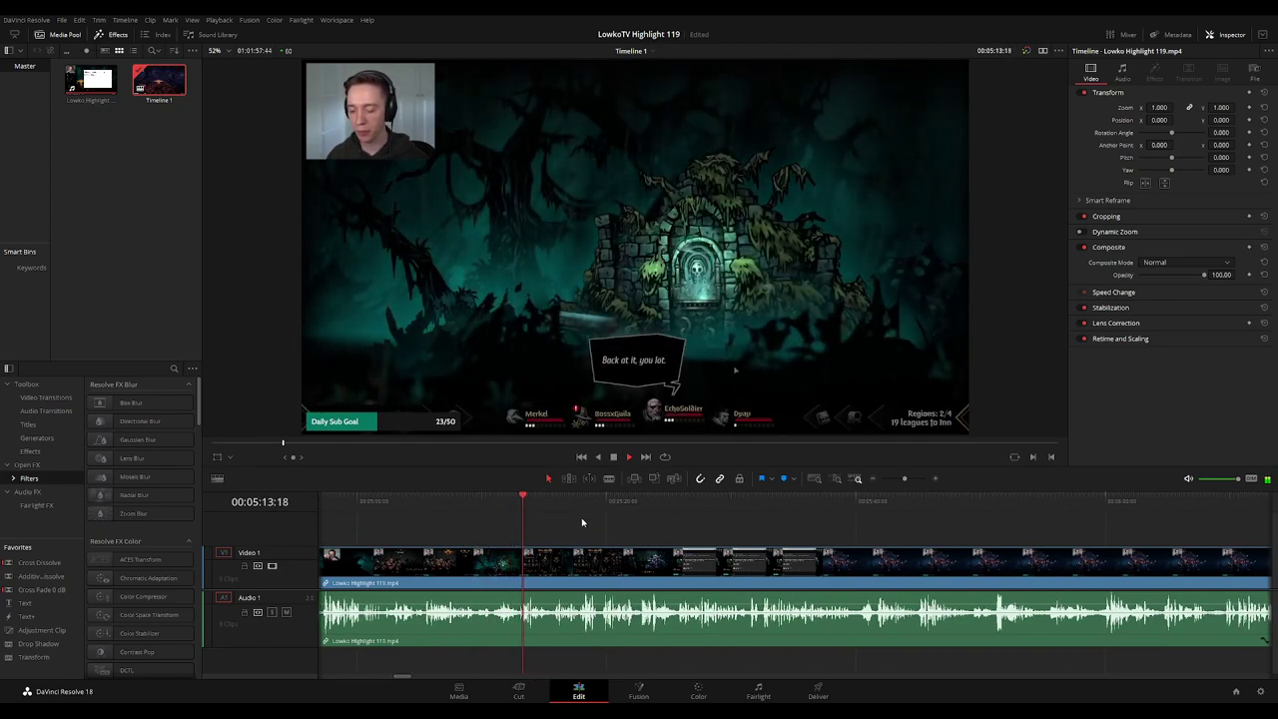
scroll(610, 519, up, 1)
scroll(793, 524, right, 1)
scroll(793, 524, right, 2)
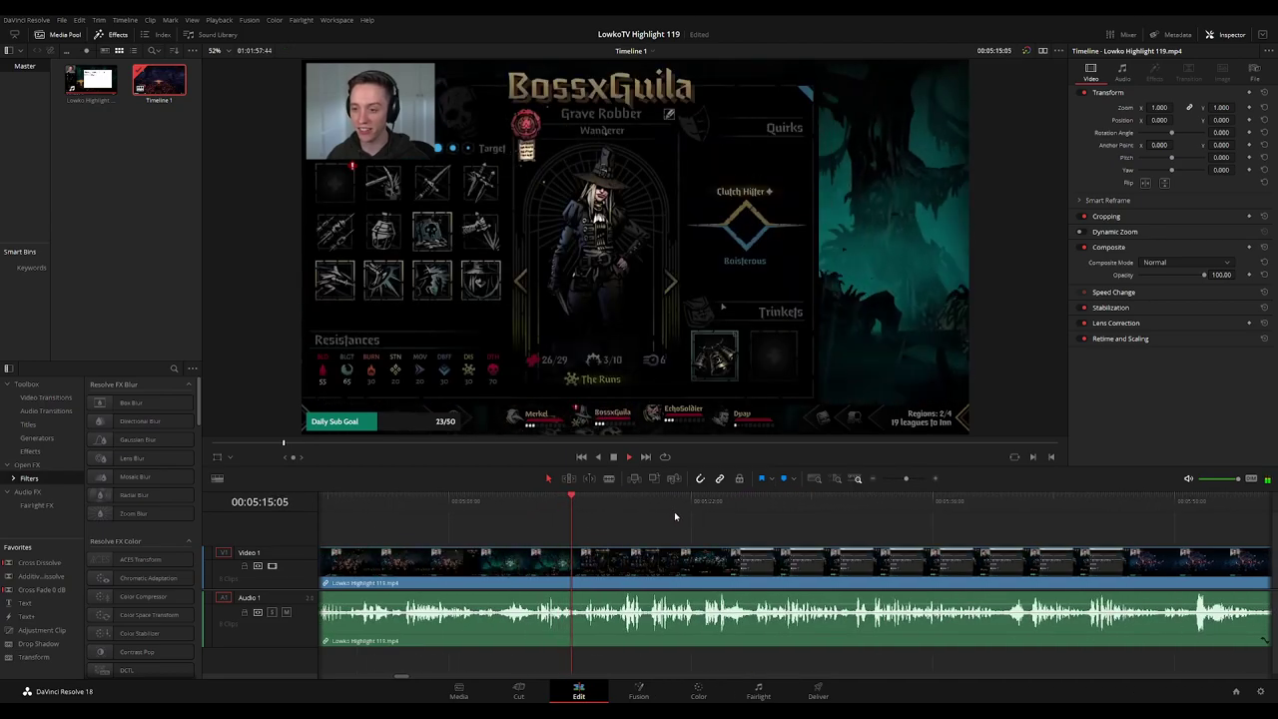
scroll(699, 527, down, 1)
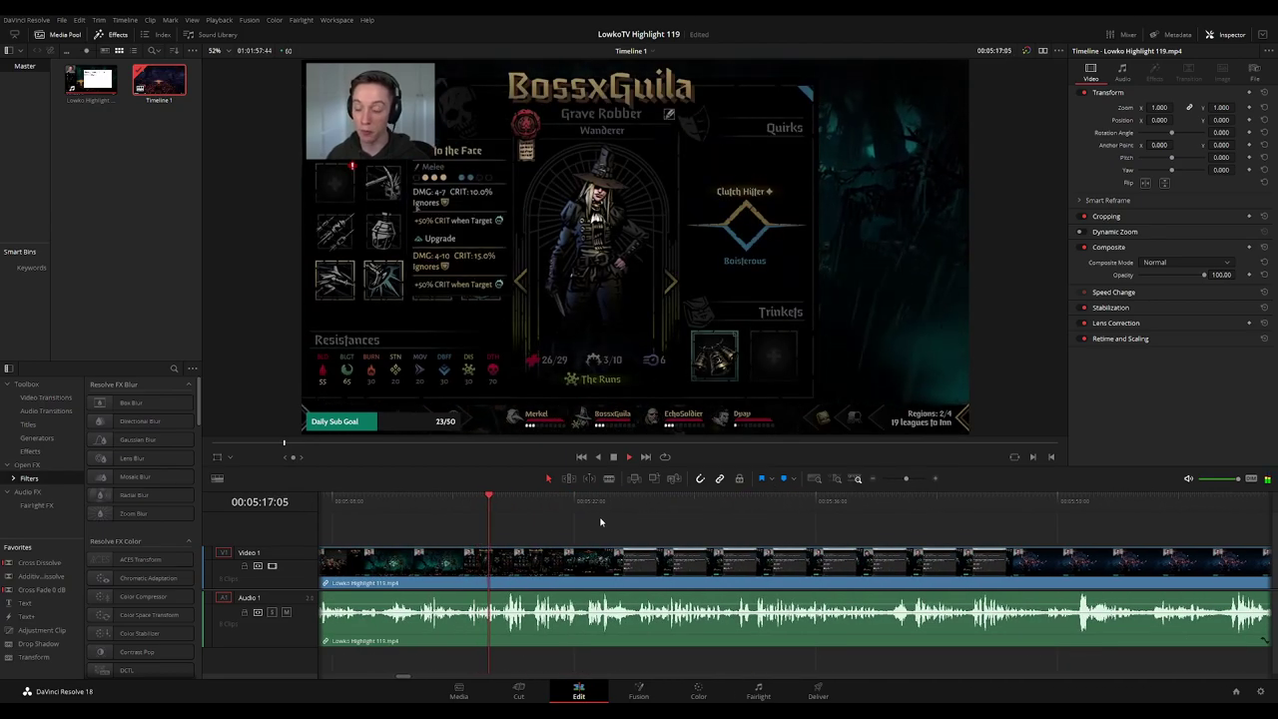
scroll(585, 524, down, 1)
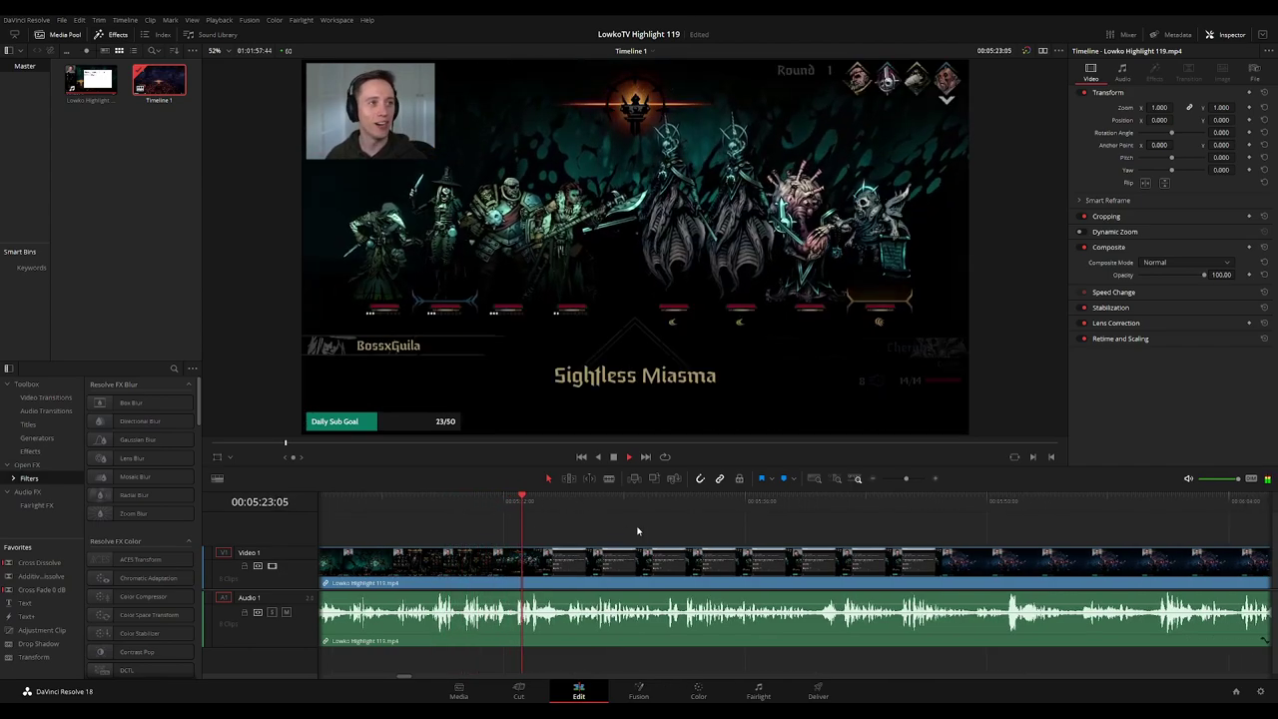
drag(491, 501, 536, 503)
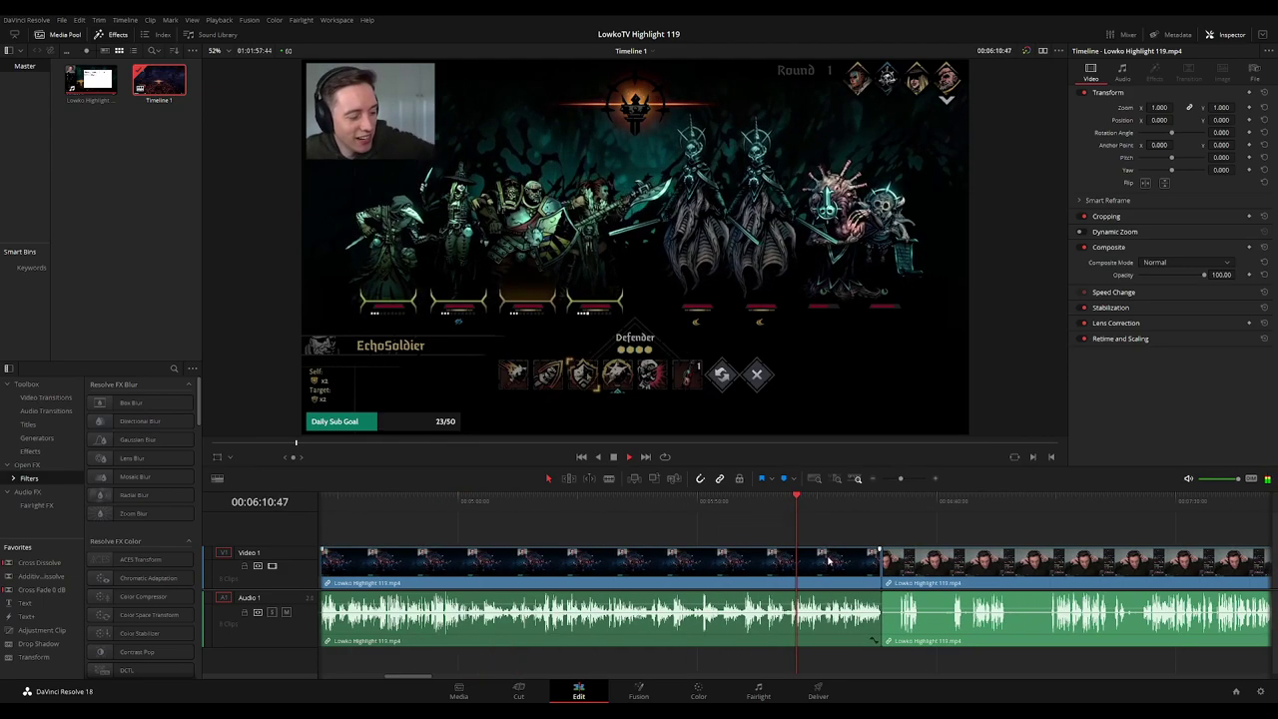
Colour the clip that runs from the cut near 00:04:32 to about 00:06:28 green and deselect it
click(724, 574)
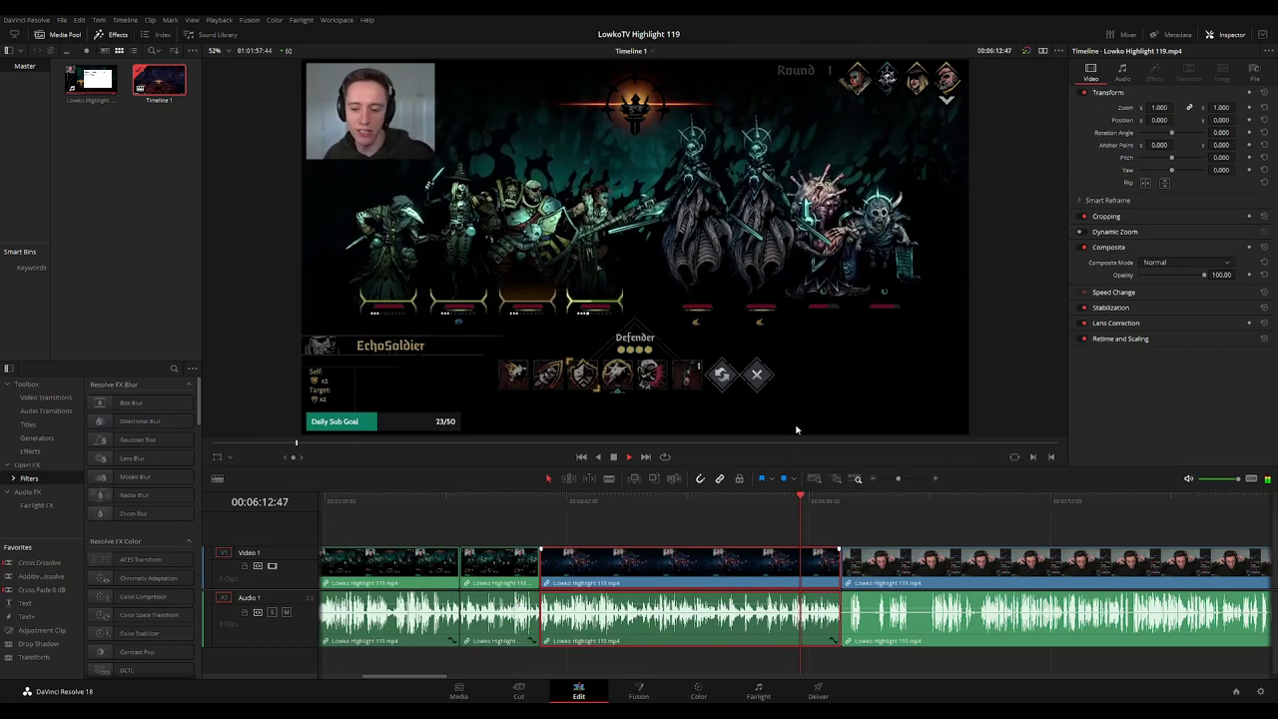
click(883, 530)
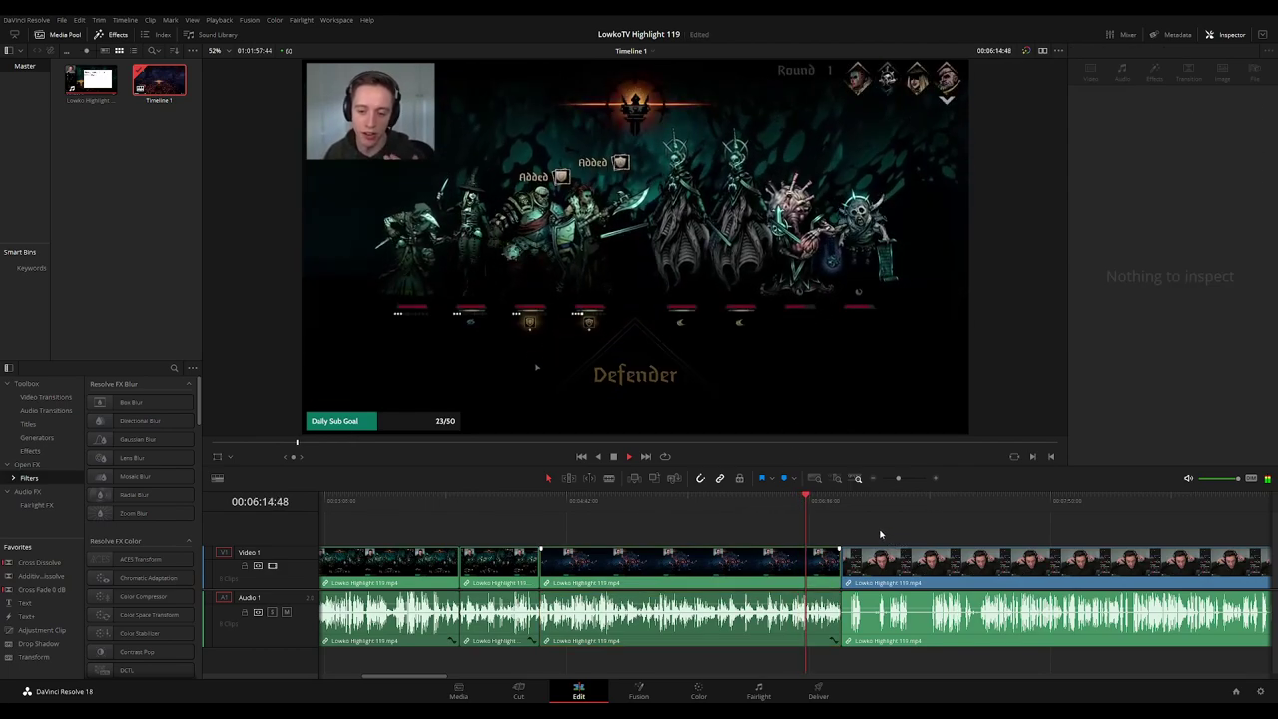
scroll(864, 531, down, 5)
scroll(590, 527, up, 3)
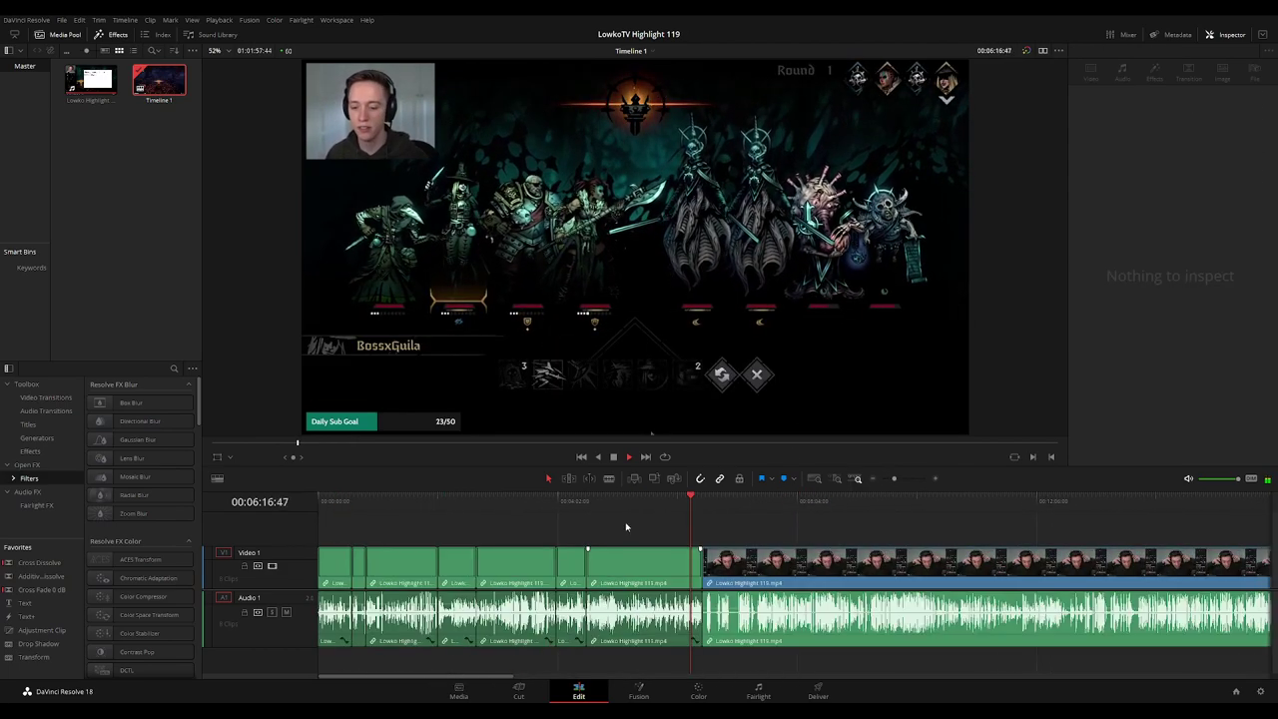
scroll(590, 527, up, 6)
key(space)
key(space)
drag(959, 530, 674, 518)
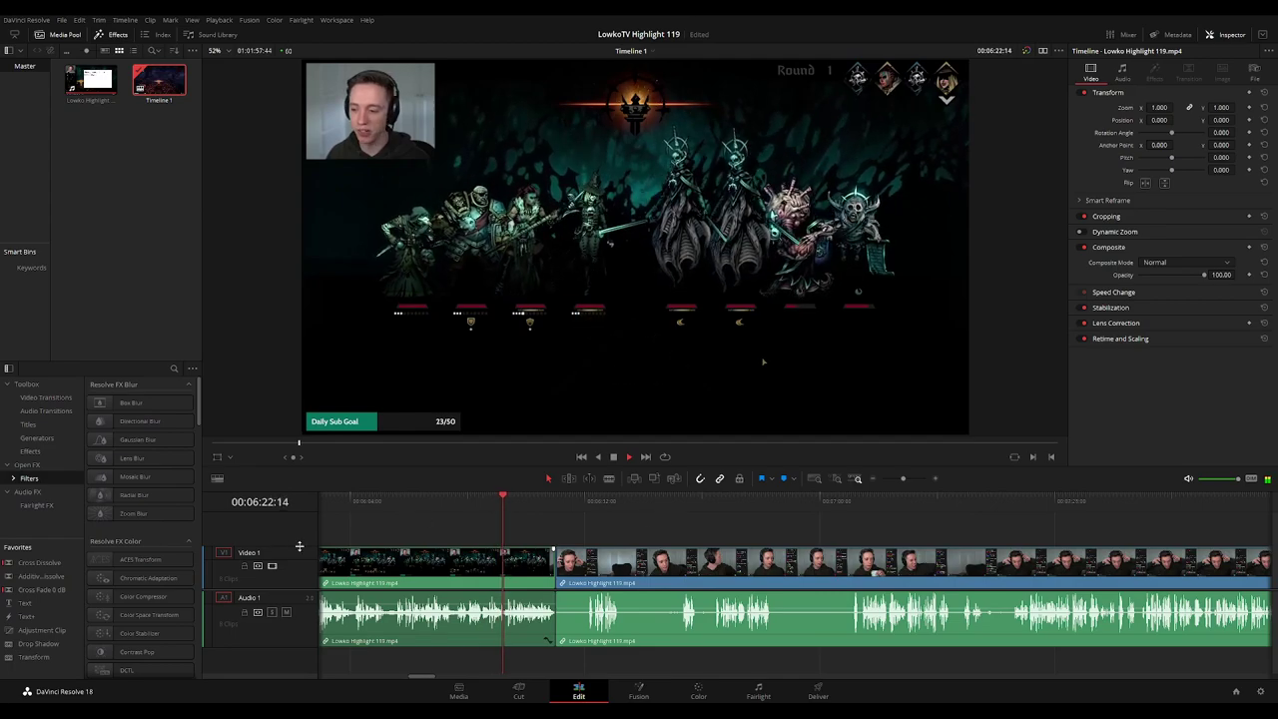
Make the Video 1 track slightly shorter and enlarge the viewer while playing into the webcam footage after 00:06:28
drag(299, 546, 300, 551)
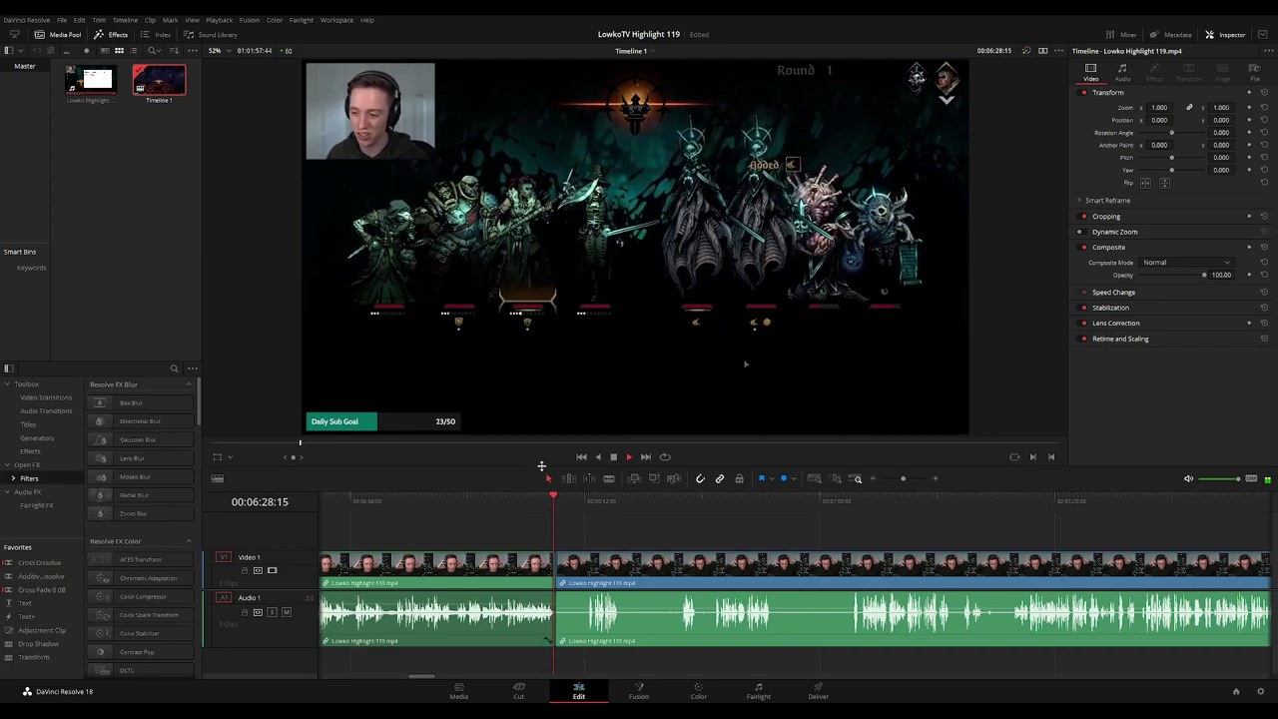
drag(541, 465, 541, 475)
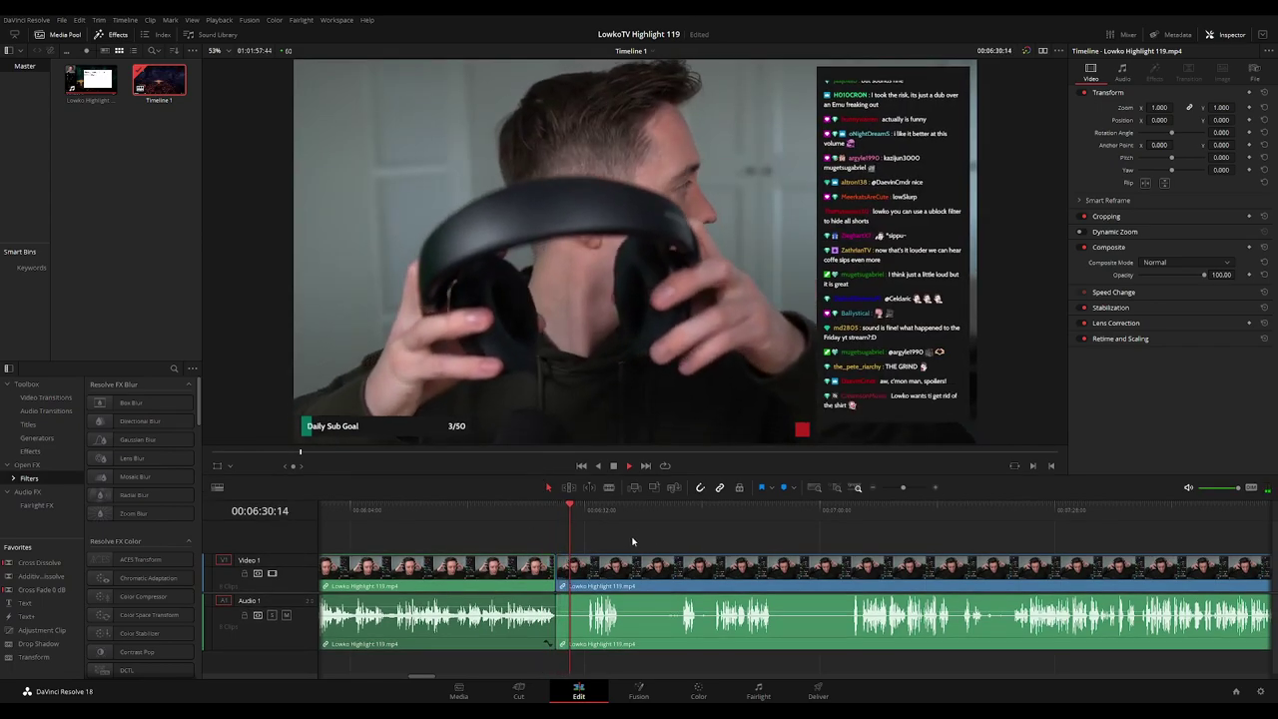
drag(643, 541, 539, 532)
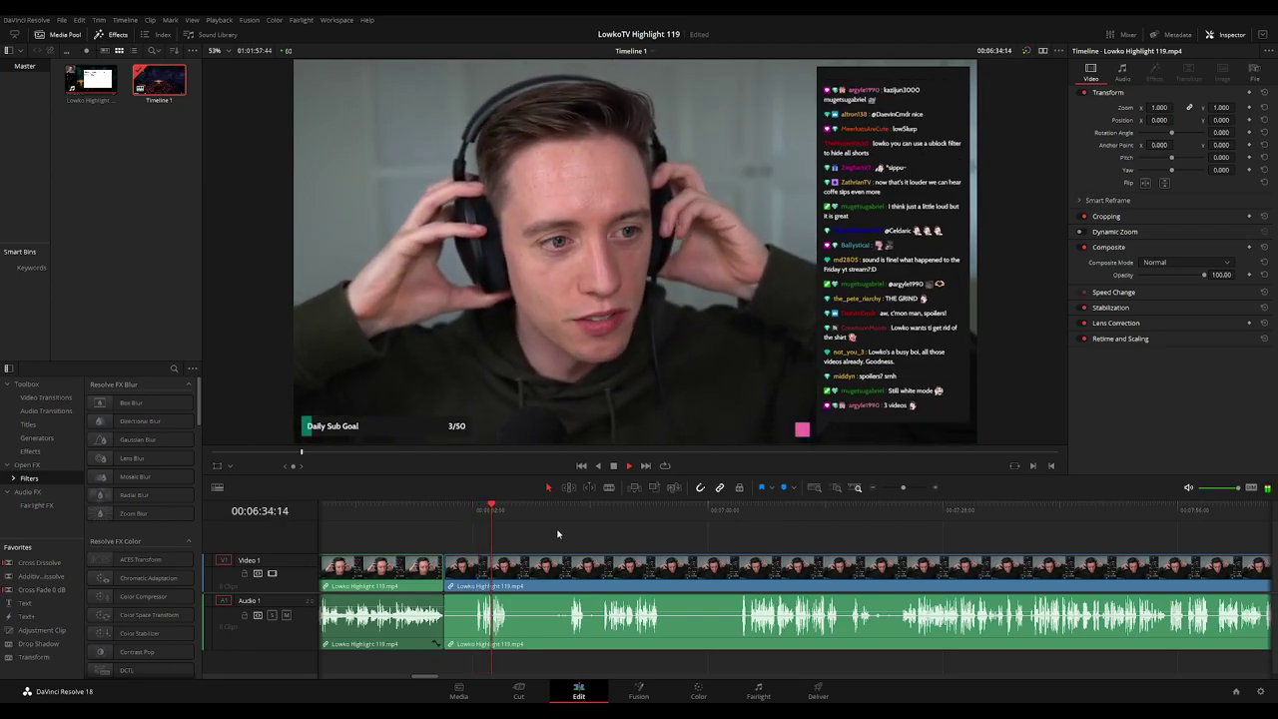
scroll(561, 534, right, 1)
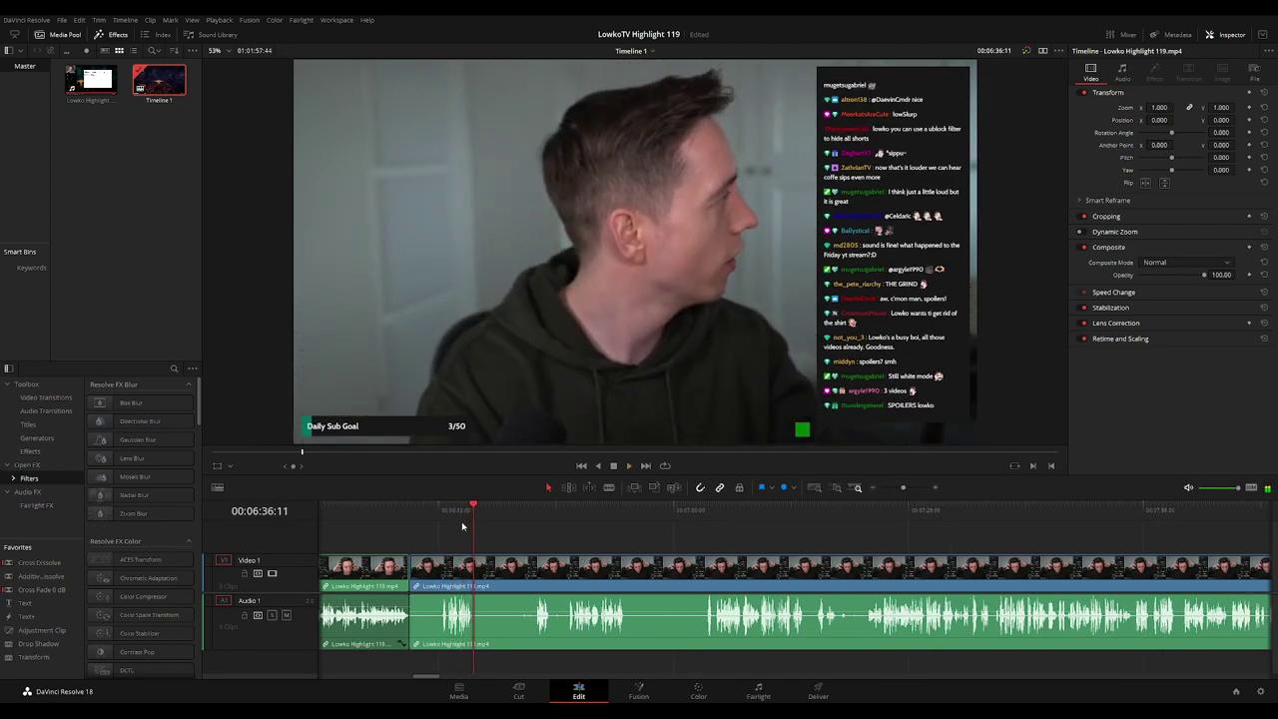
Return to about 00:06:34 in the webcam footage and import beep.mp3 into the project
click(448, 513)
scroll(489, 536, up, 4)
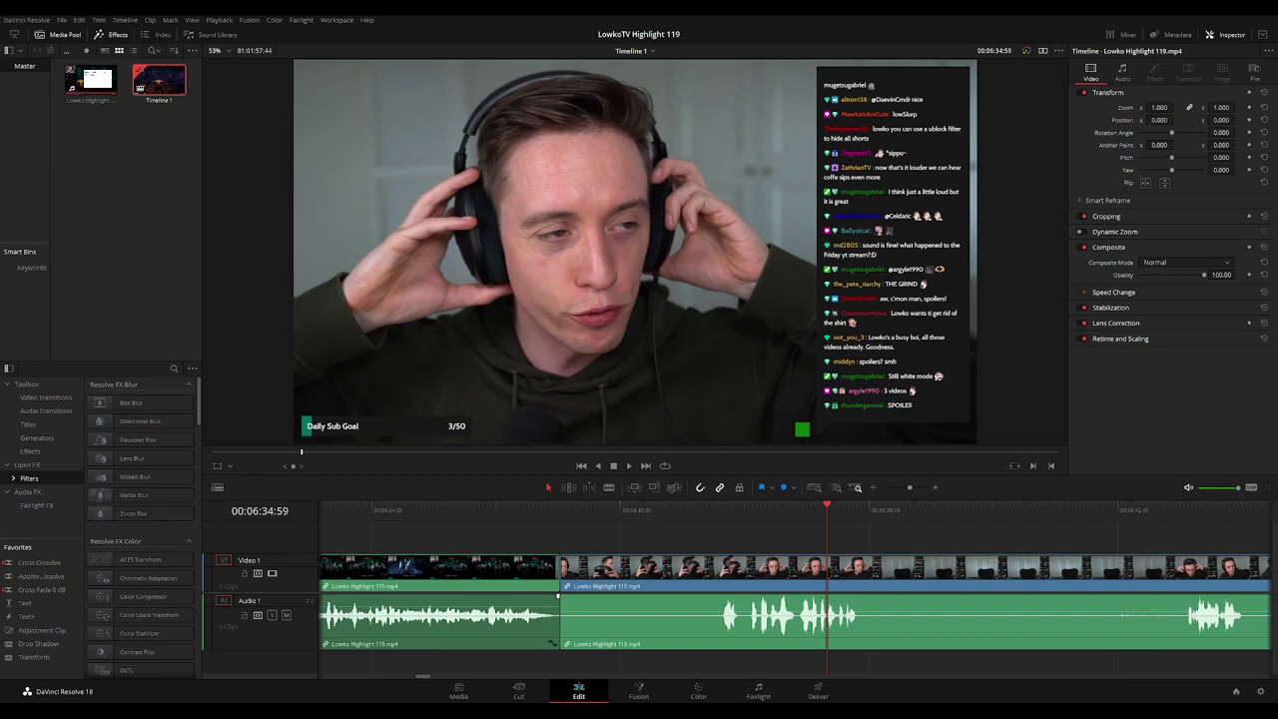
click(738, 553)
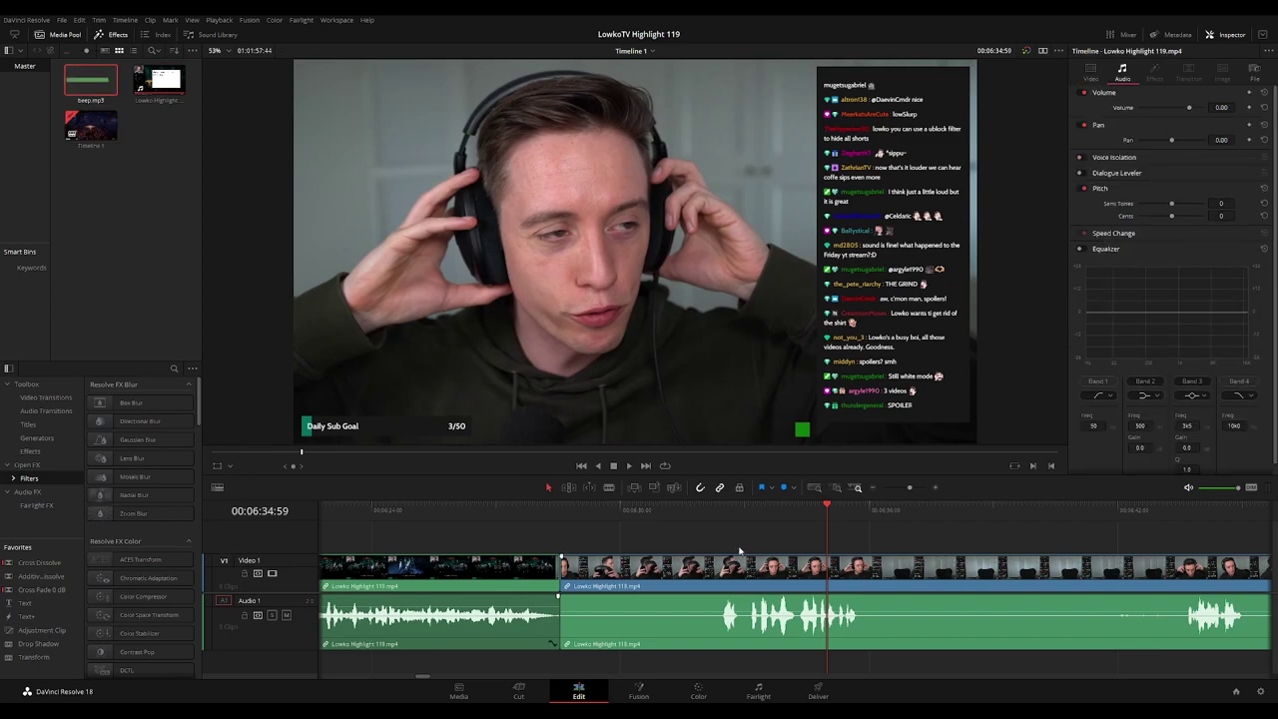
Split the webcam clip at 00:06:35:12 and 00:06:35:29 to isolate the short piece of speech
click(767, 513)
key(space)
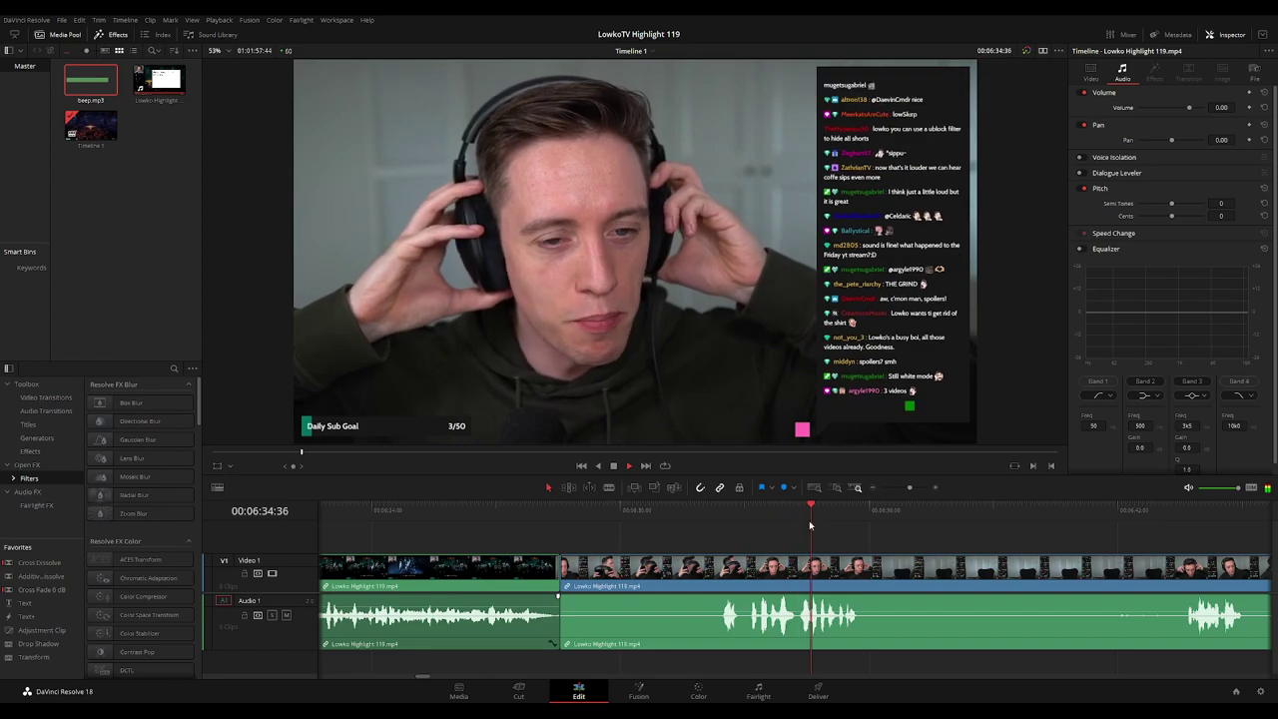
key(space)
click(842, 570)
key(space)
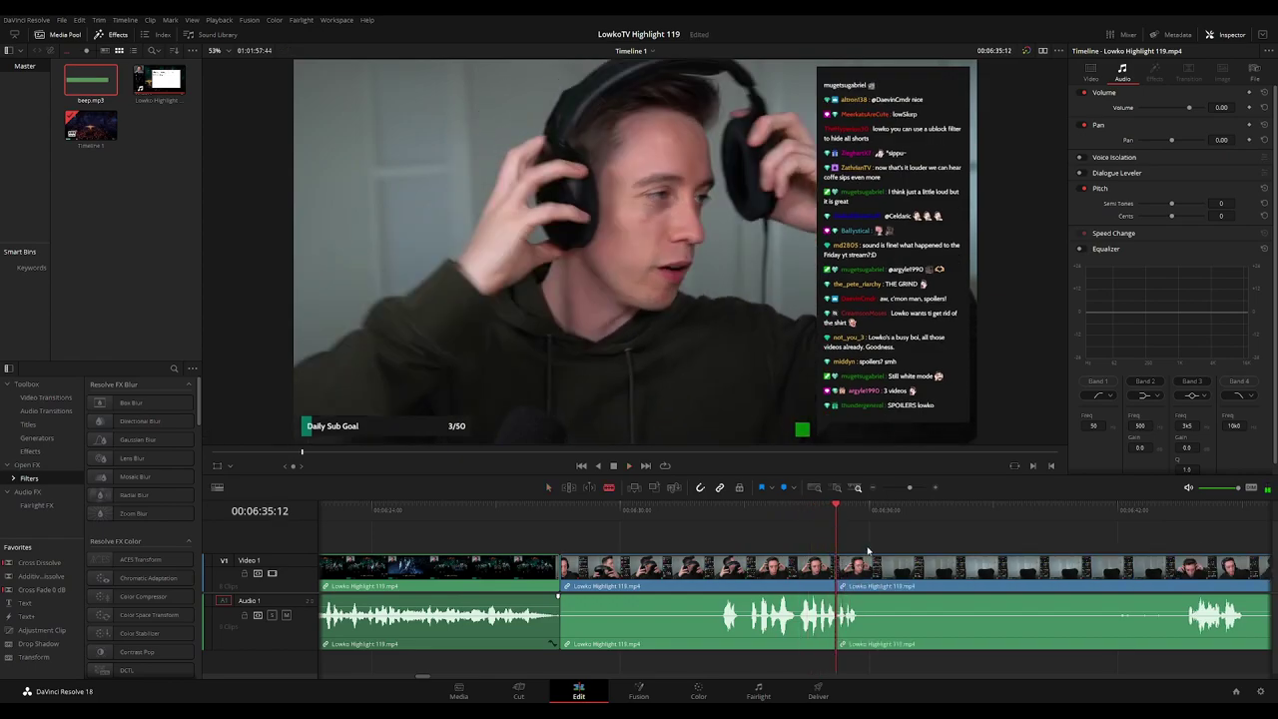
key(space)
click(852, 571)
key(a)
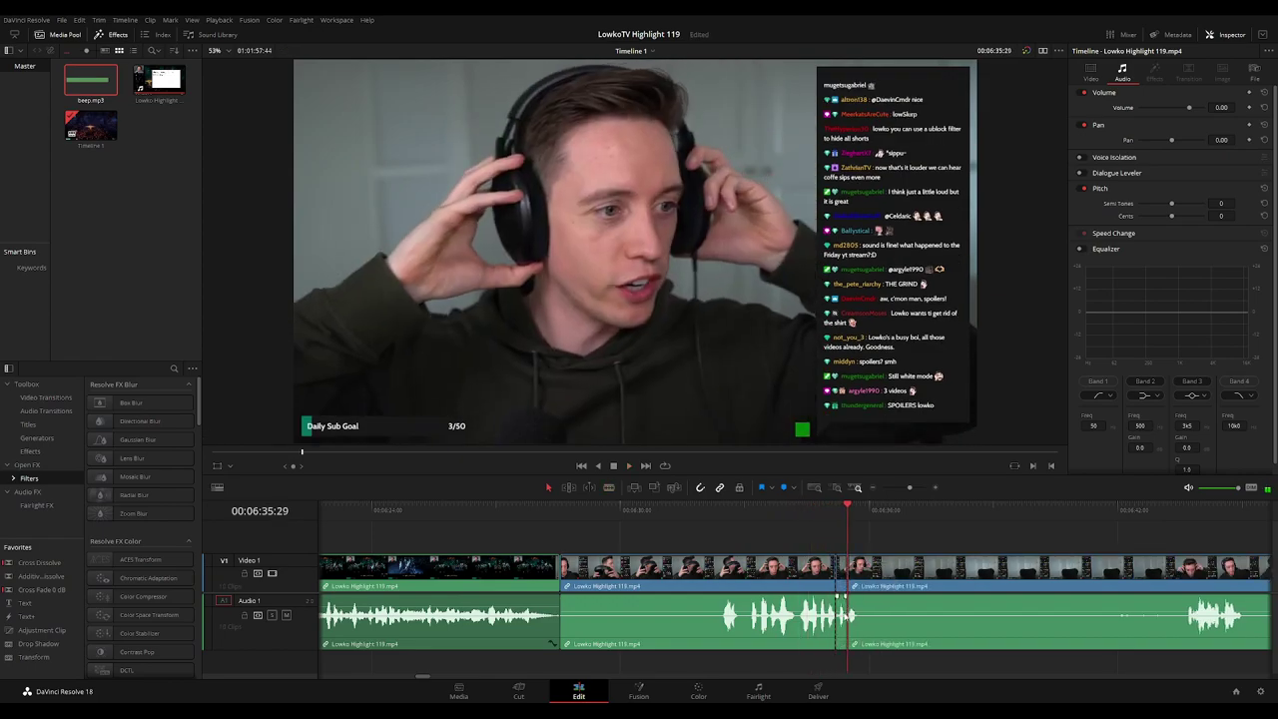
Silence the isolated piece's audio and place beep.mp3 beneath it on a second audio track, trimmed to the same length
key(ctrl+equal)
drag(782, 614, 784, 649)
drag(91, 86, 964, 666)
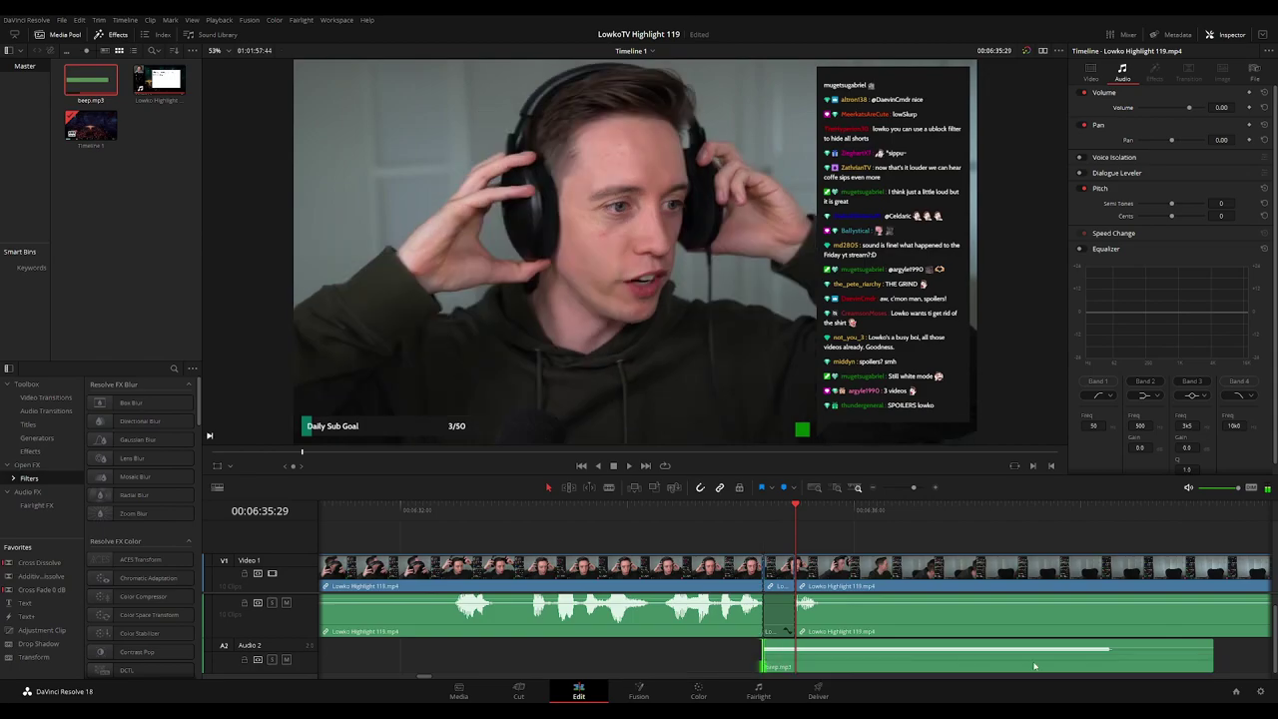
drag(1208, 660, 794, 661)
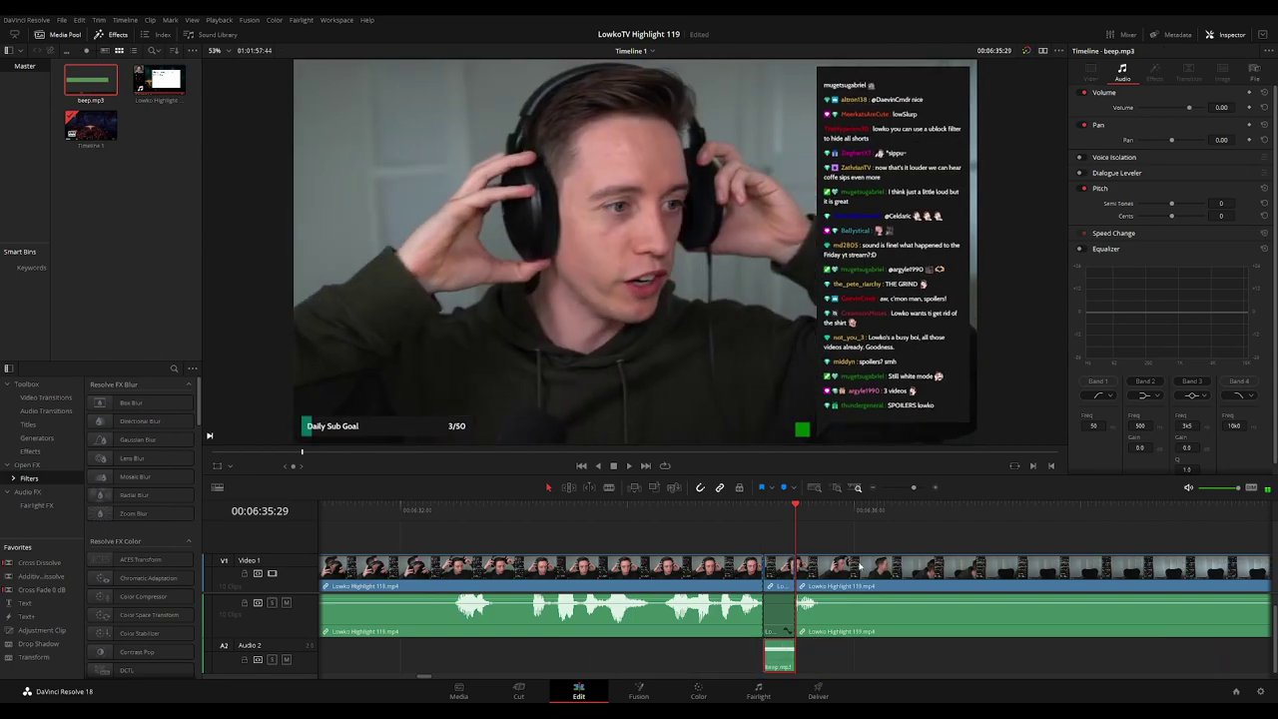
Set the beep clip's volume to -27 and play back the censored section
text(-22)
key(Return)
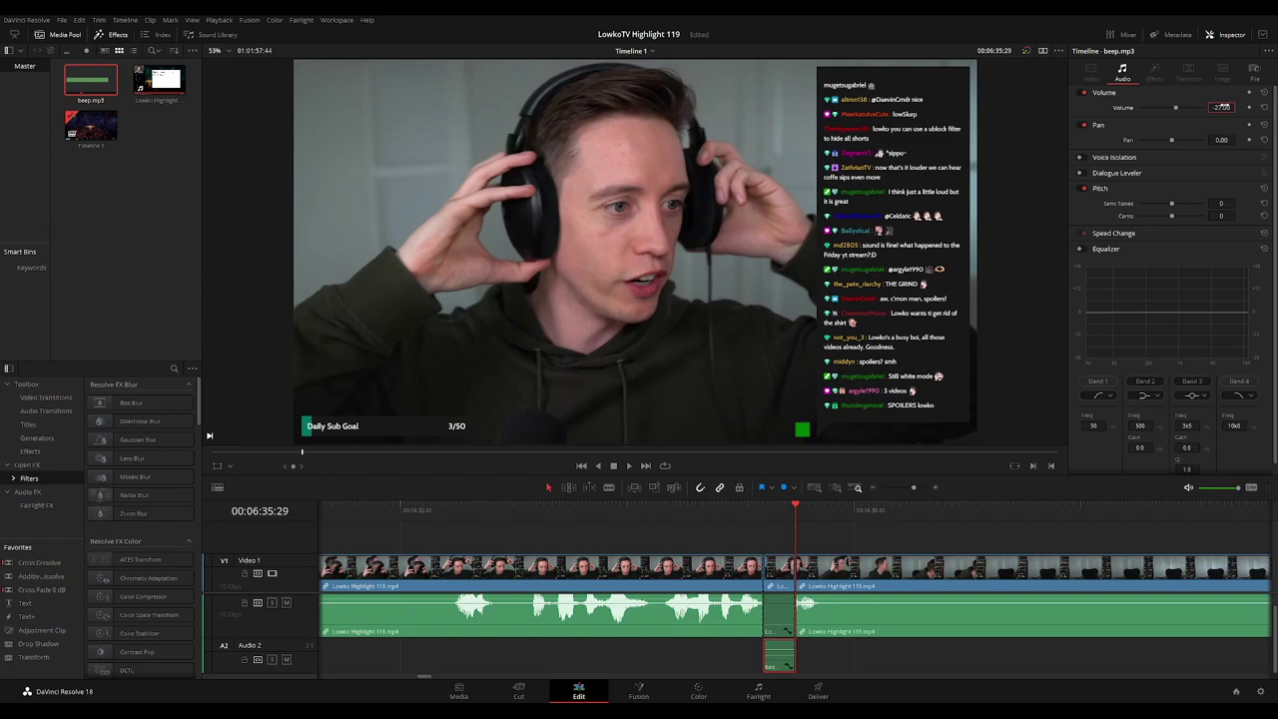
click(702, 514)
key(space)
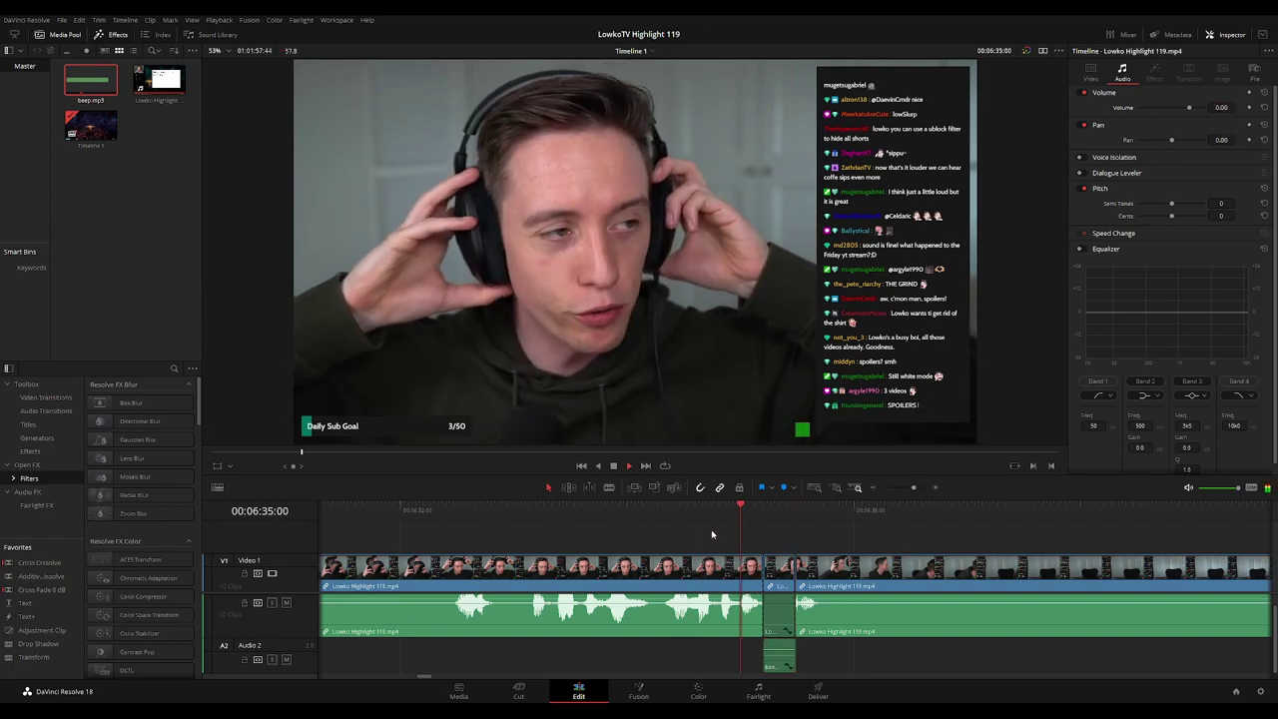
Colour the finished webcam clips from about 00:06:28 through the beeped section green and deselect them
scroll(757, 529, down, 5)
click(775, 569)
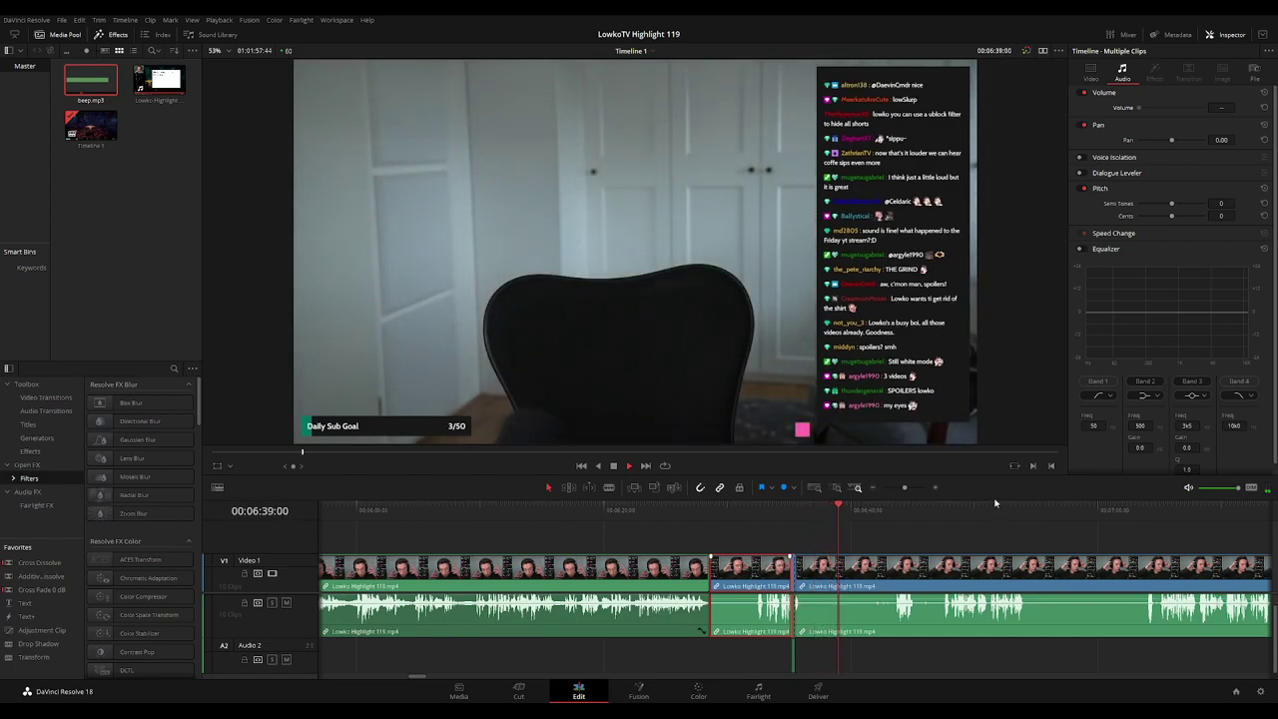
click(895, 542)
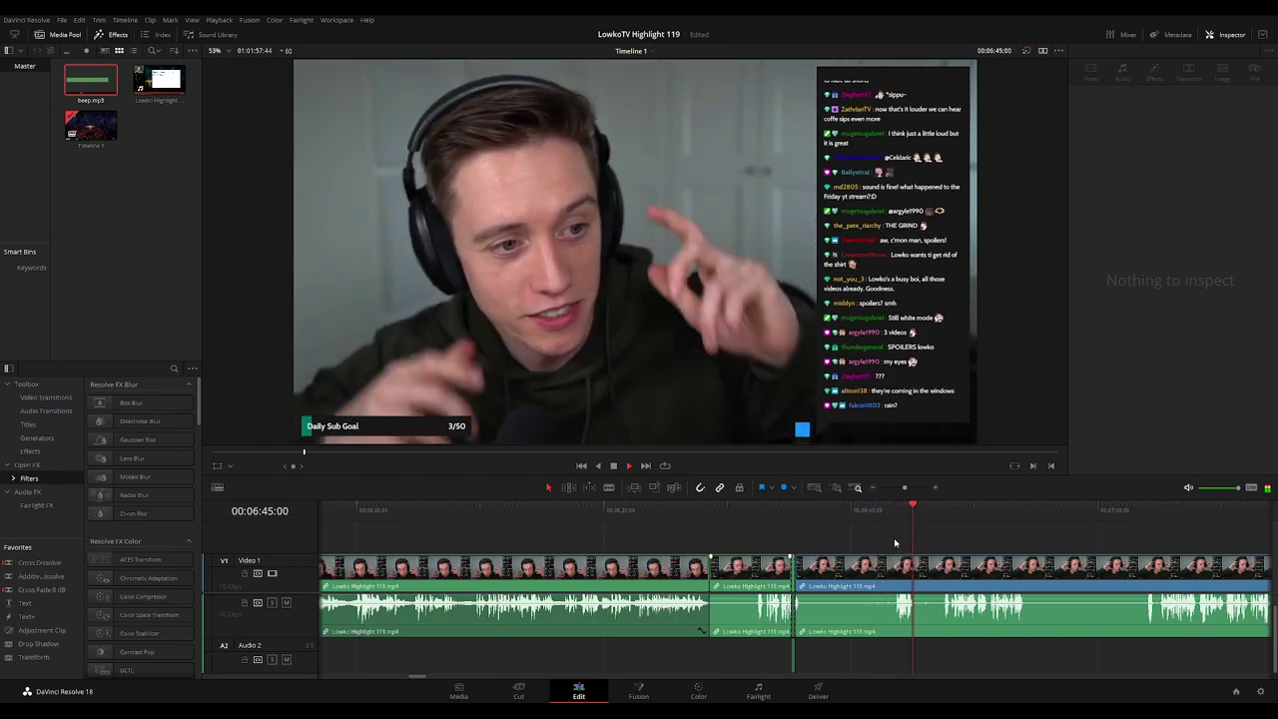
Reduce the heights of the Video 1 and Audio 2 tracks while continuing through the webcam footage to about 00:06:55
scroll(883, 639, up, 1)
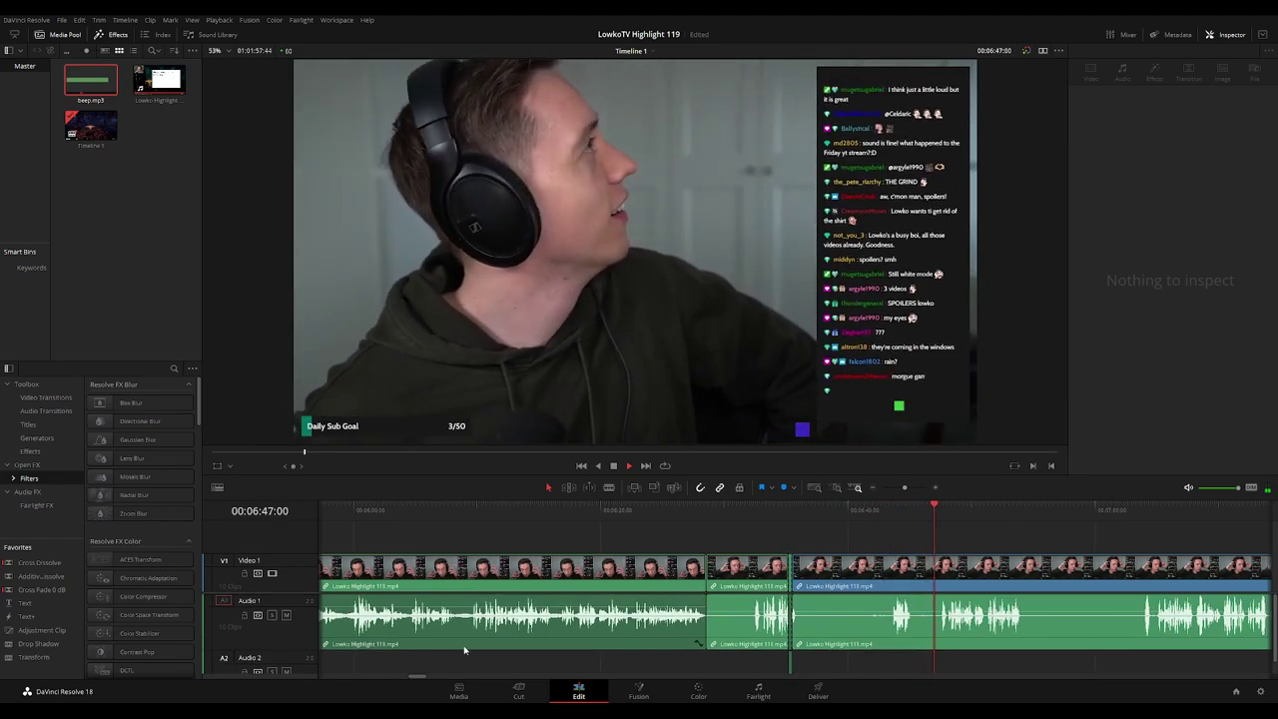
scroll(462, 658, down, 1)
drag(277, 673, 278, 660)
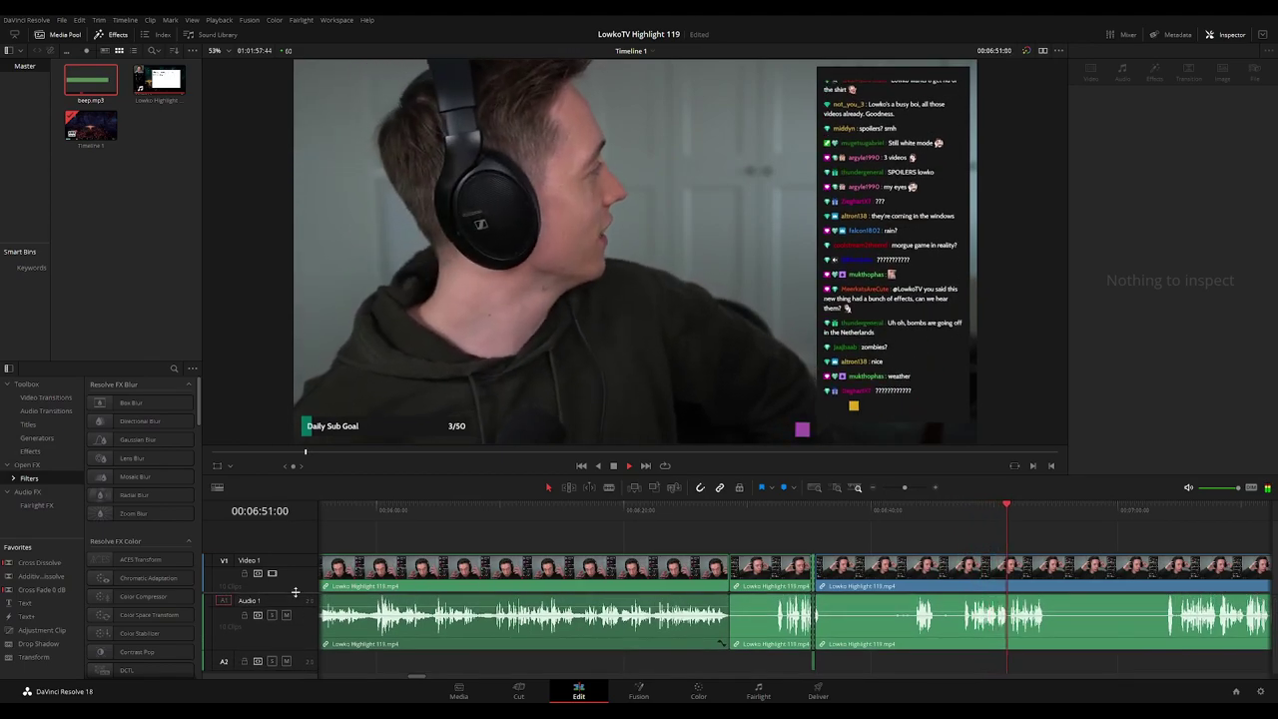
drag(296, 593, 297, 586)
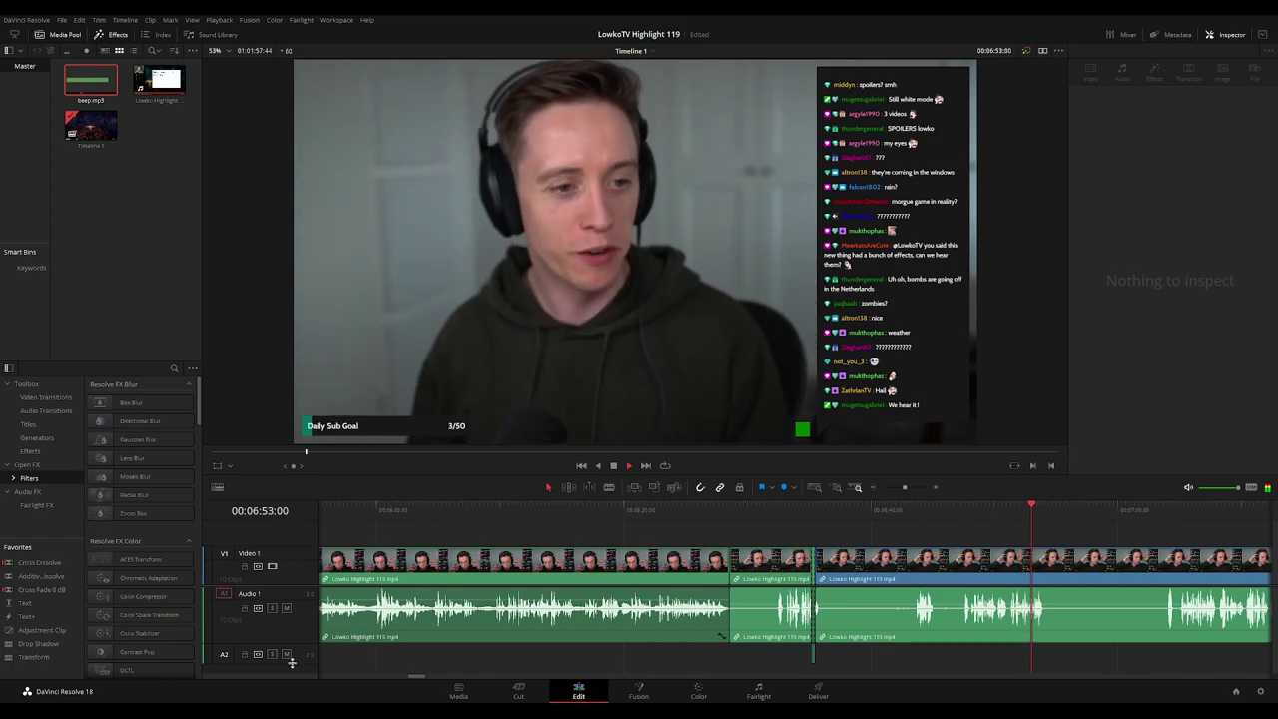
drag(292, 662, 291, 667)
drag(1029, 537, 749, 538)
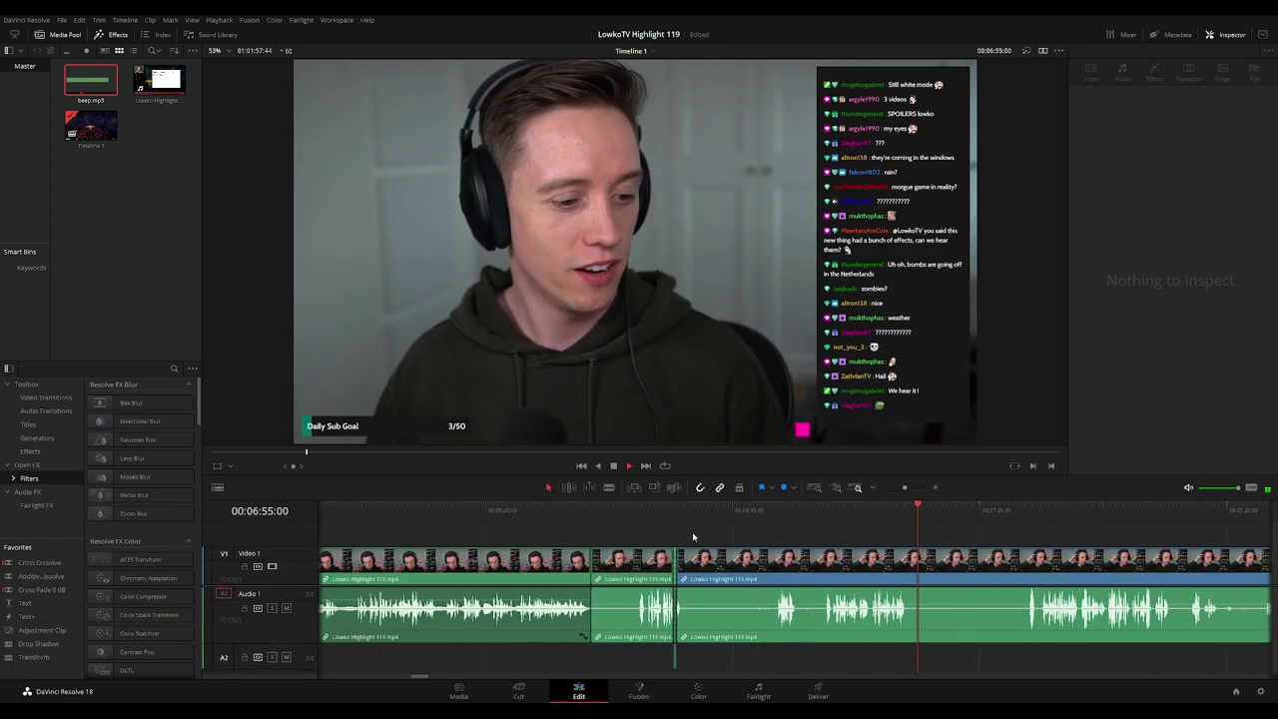
Continue through the webcam footage from 00:06:55 to about 00:07:10 and reduce the height of the Audio 1 track
scroll(748, 539, right, 8)
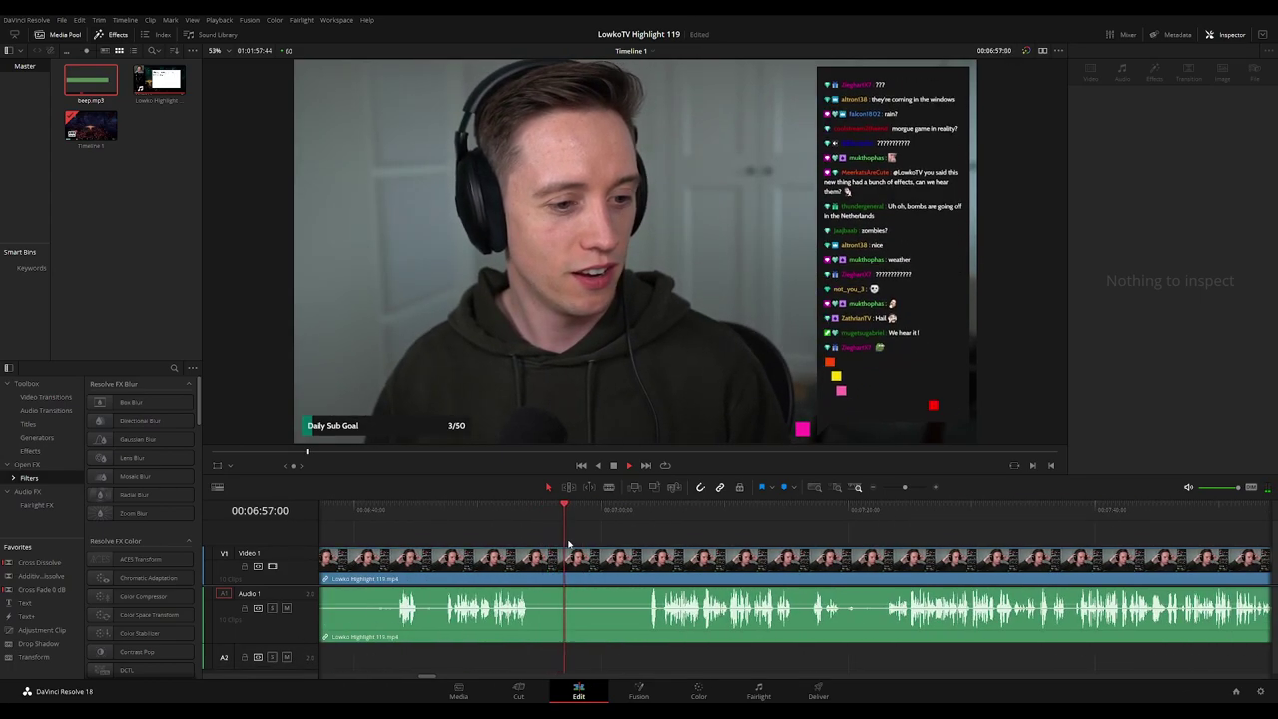
drag(597, 511, 640, 511)
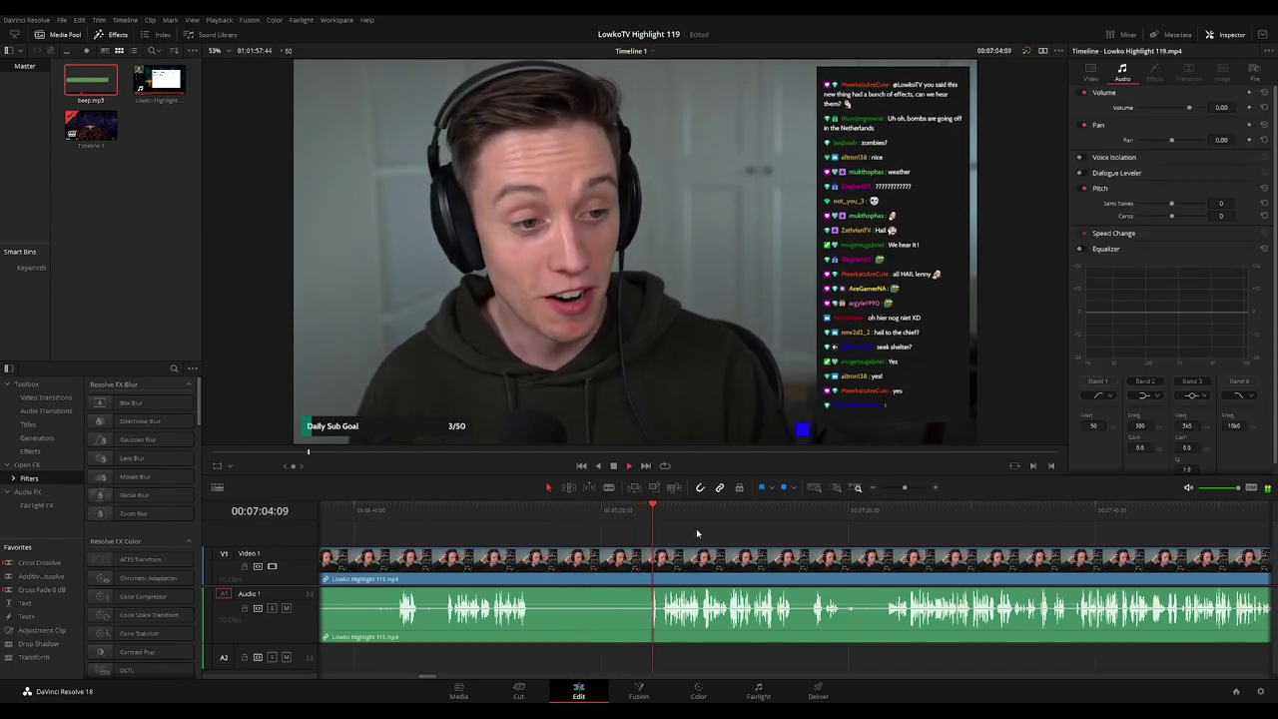
scroll(716, 527, right, 1)
scroll(715, 525, right, 3)
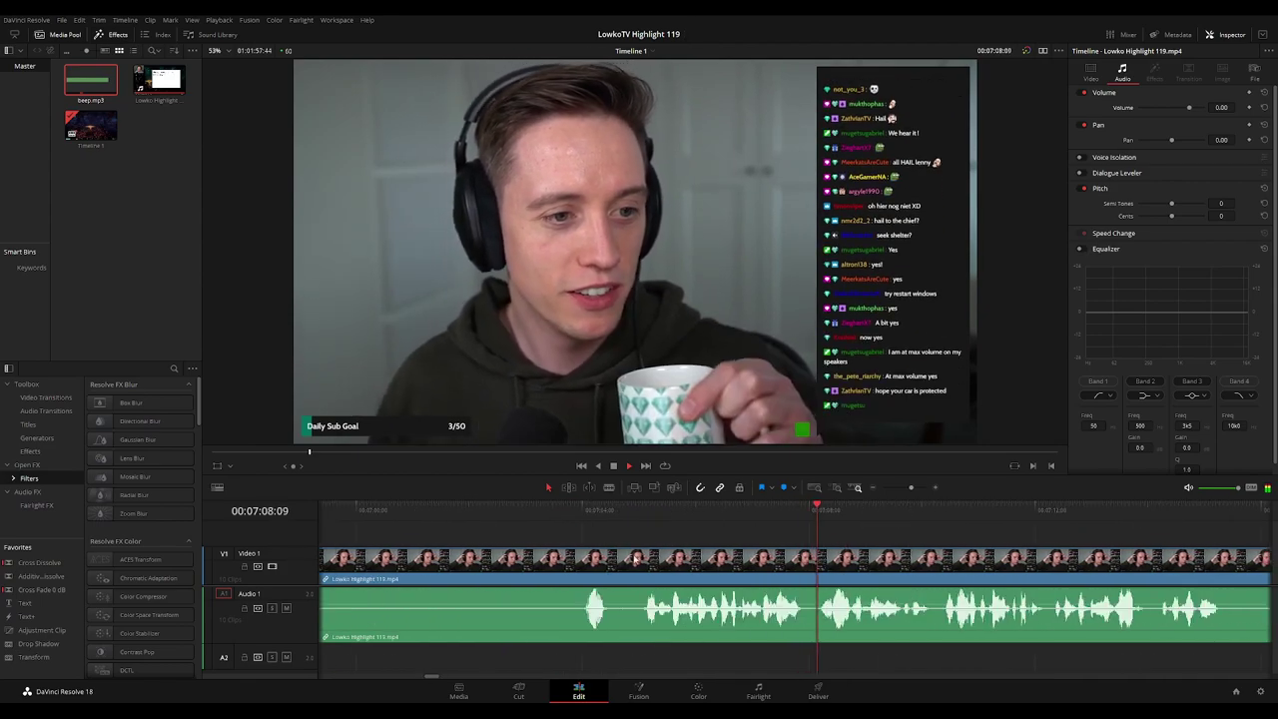
drag(286, 645, 286, 631)
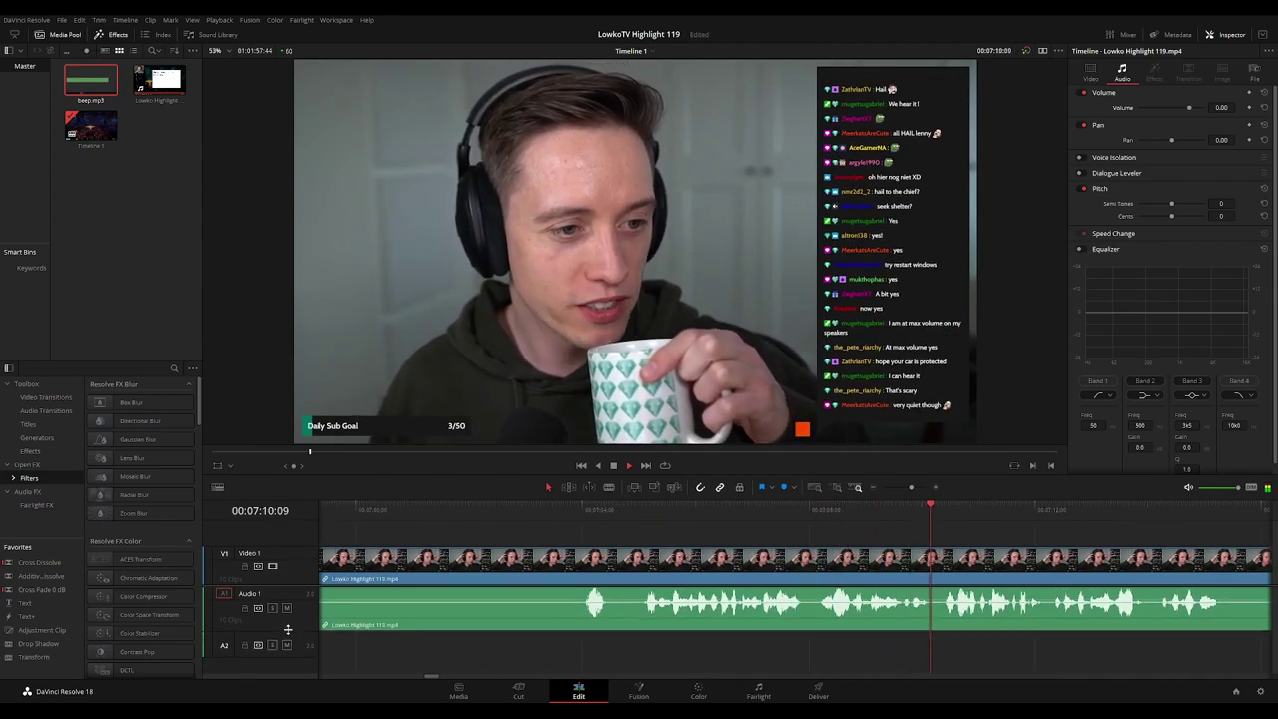
Review the webcam footage from about 00:07:10 to 00:07:34 for sections to cut, rechecking the part around 00:07:23
drag(1014, 533, 577, 507)
drag(821, 540, 749, 530)
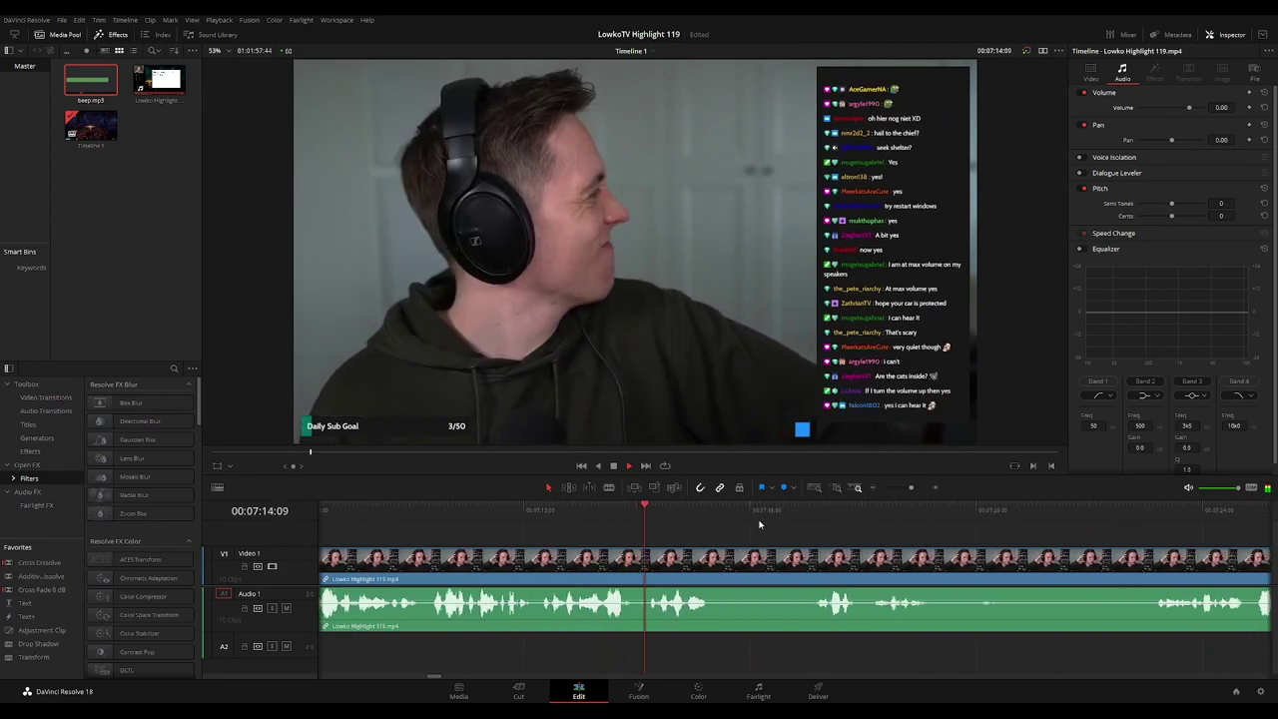
scroll(716, 523, right, 2)
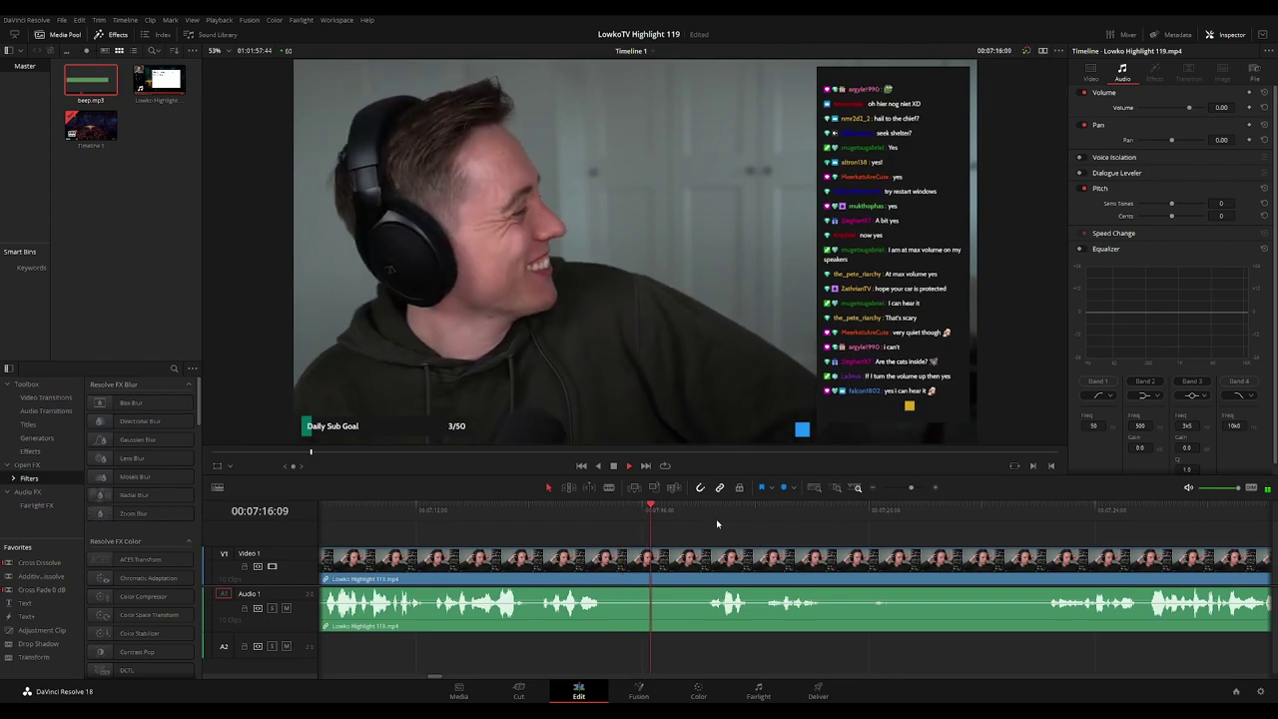
scroll(843, 527, left, 2)
scroll(844, 527, right, 2)
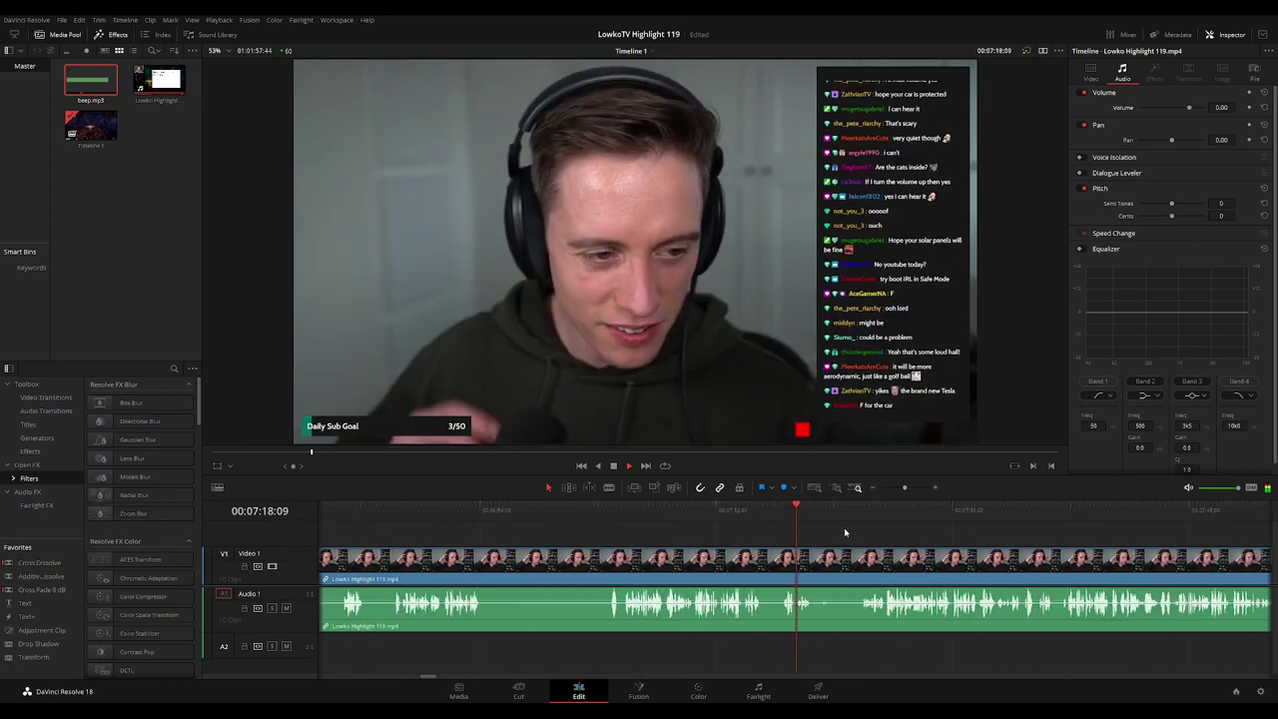
scroll(668, 510, right, 2)
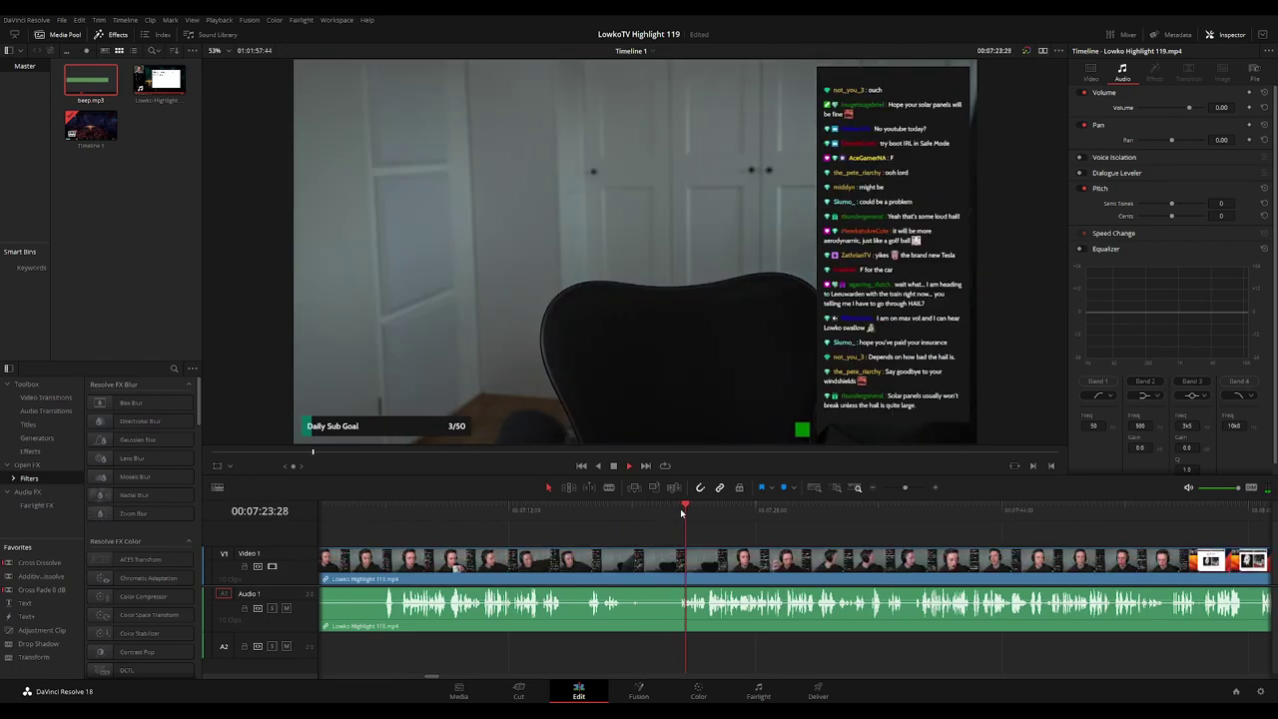
click(680, 508)
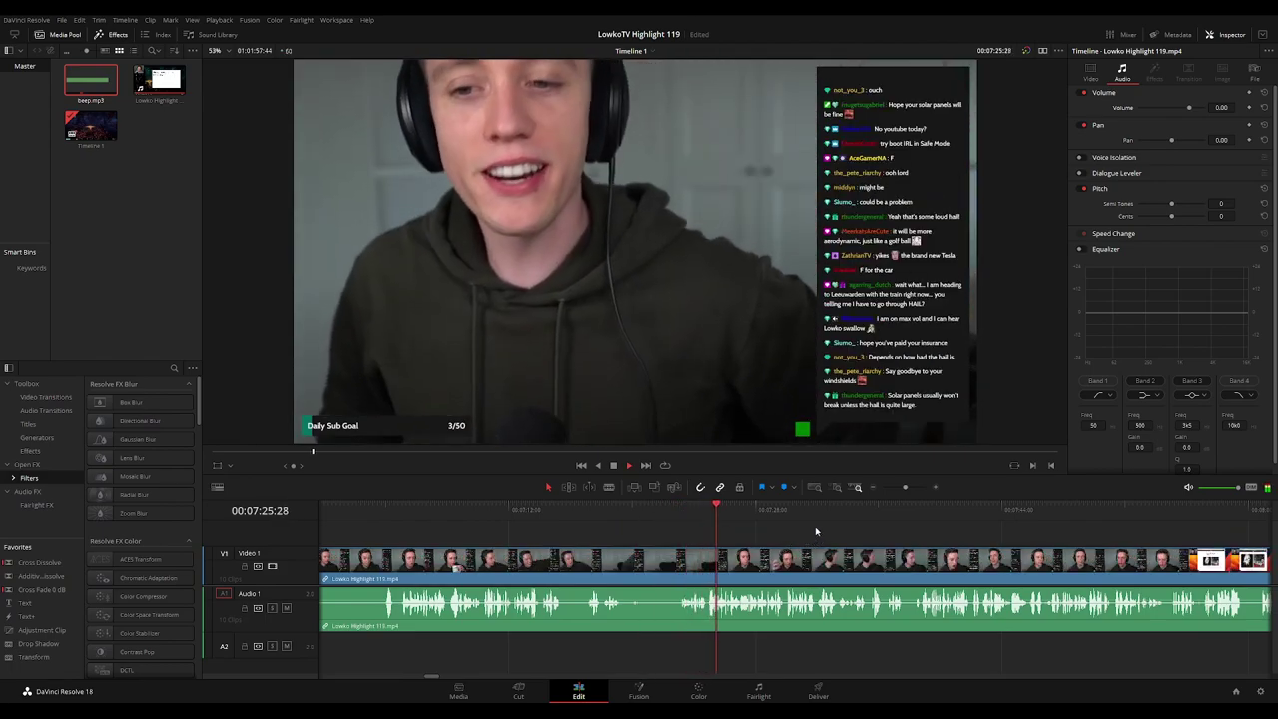
scroll(742, 523, right, 2)
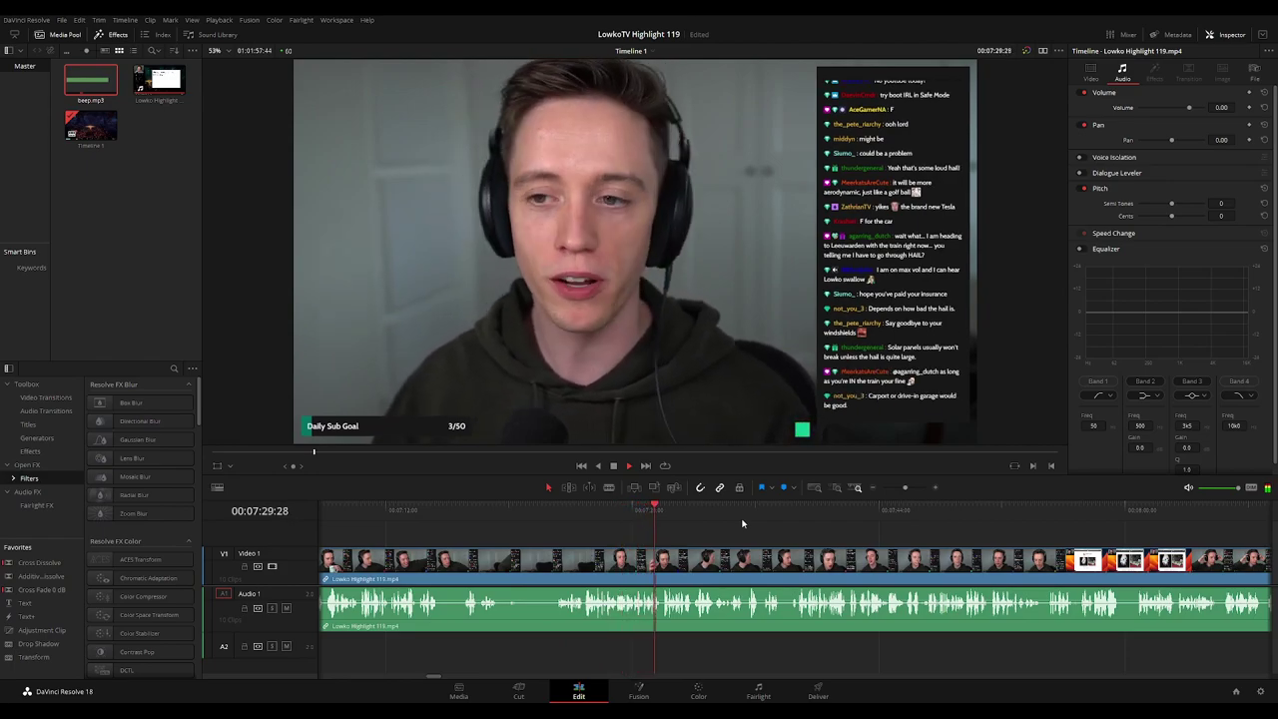
scroll(699, 519, right, 2)
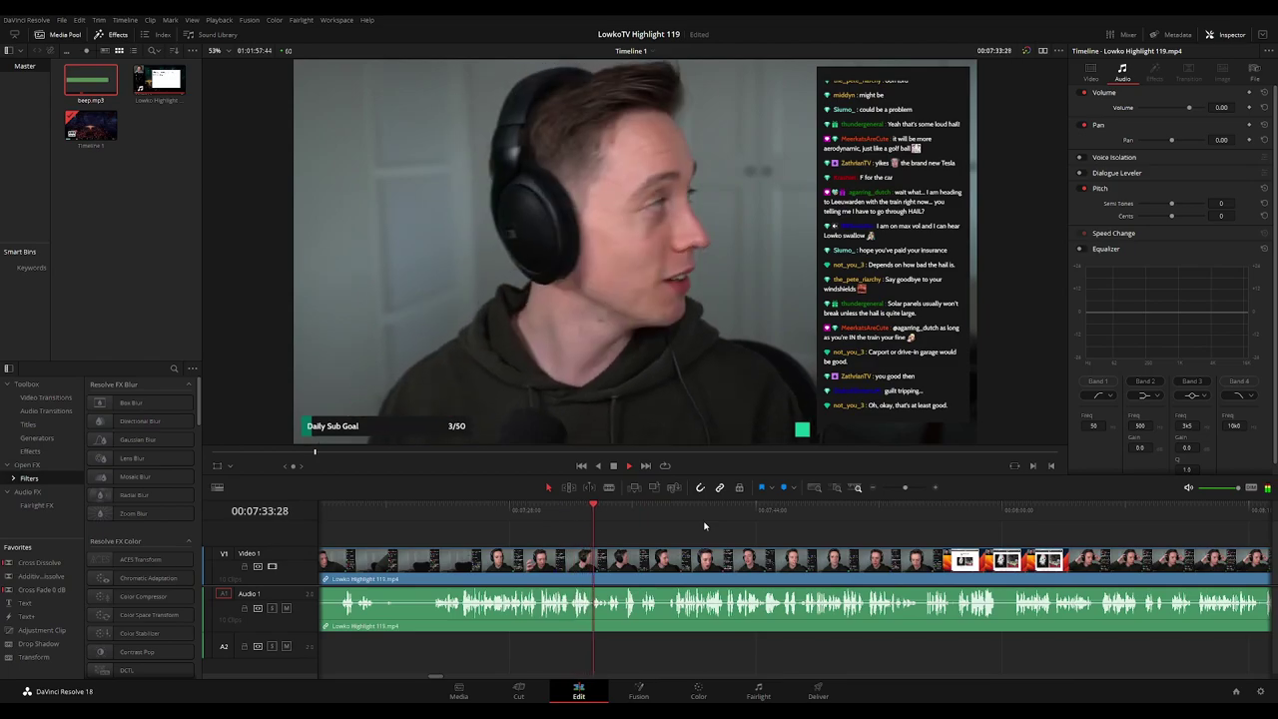
Cut the short piece starting at about 00:07:37:39 out of the webcam clip and close the gap
scroll(733, 539, up, 2)
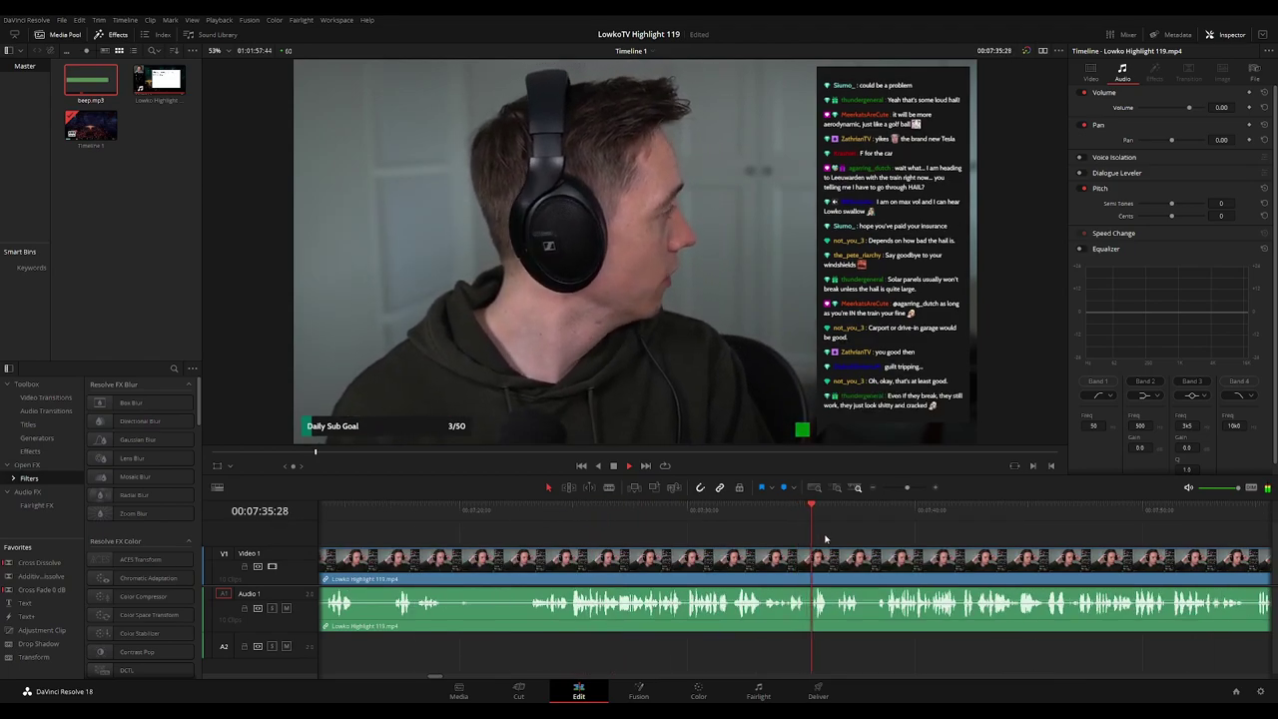
scroll(851, 534, up, 1)
scroll(697, 511, right, 2)
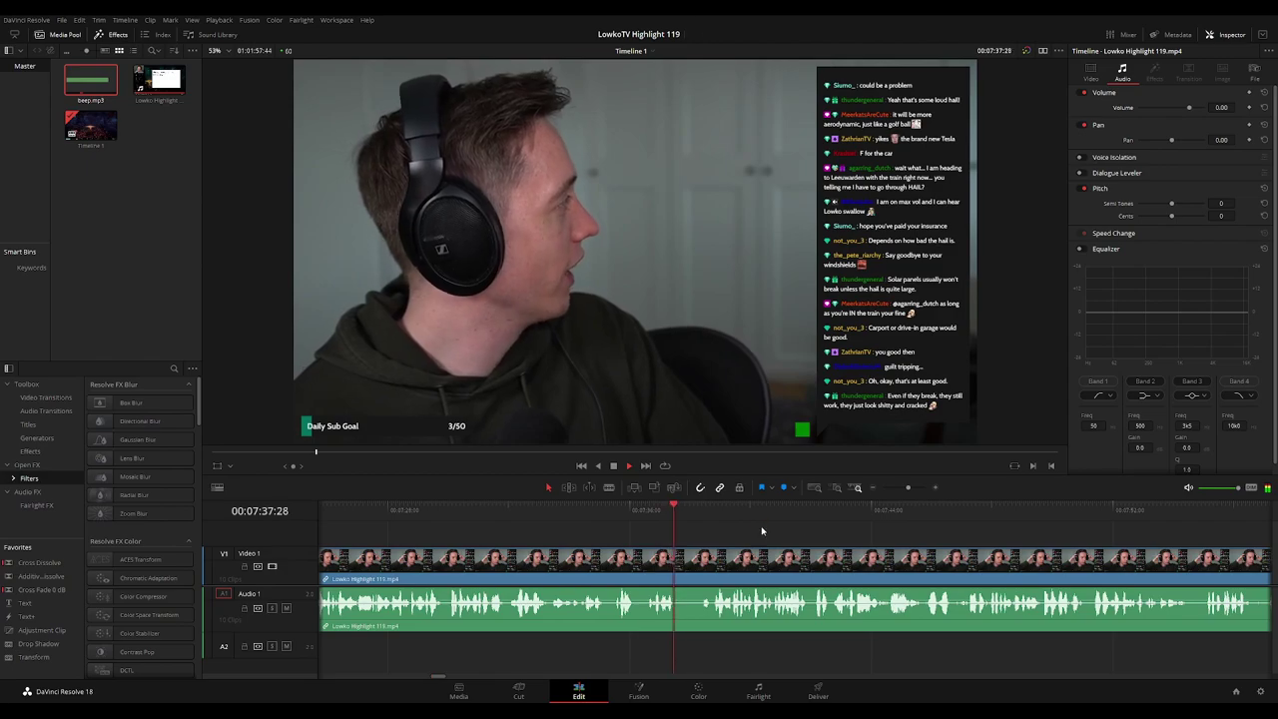
key(b)
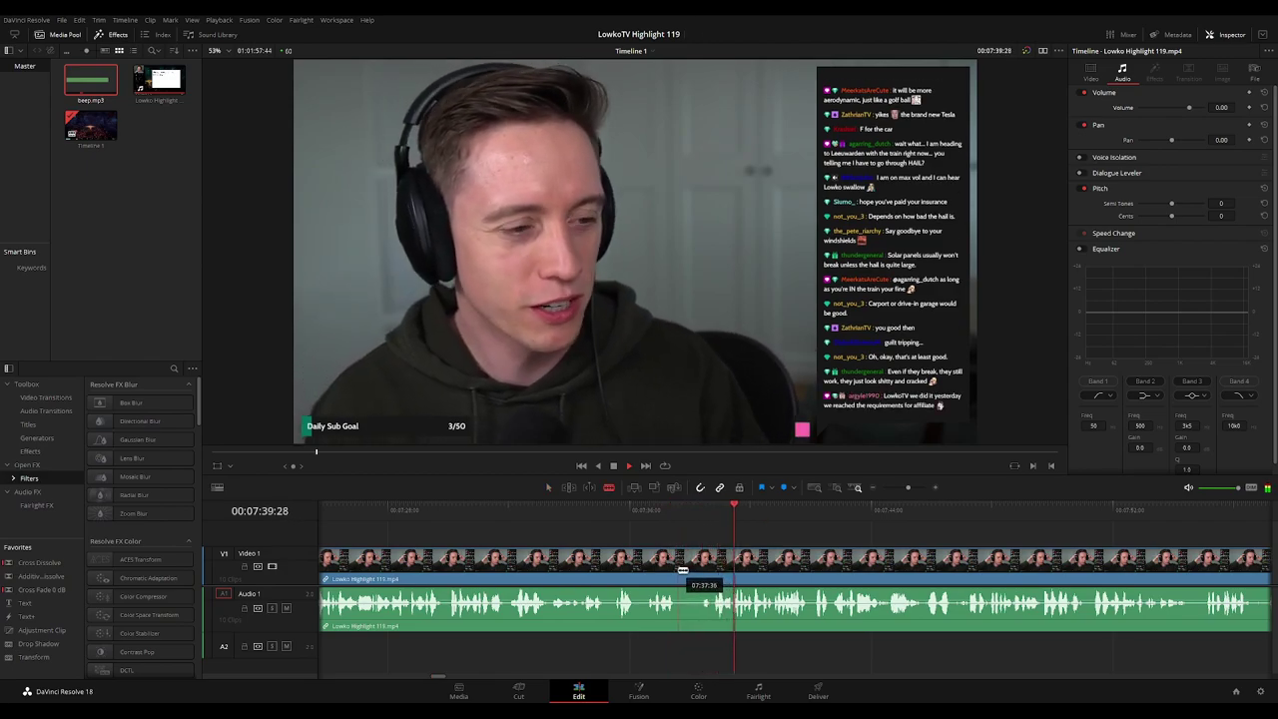
click(678, 566)
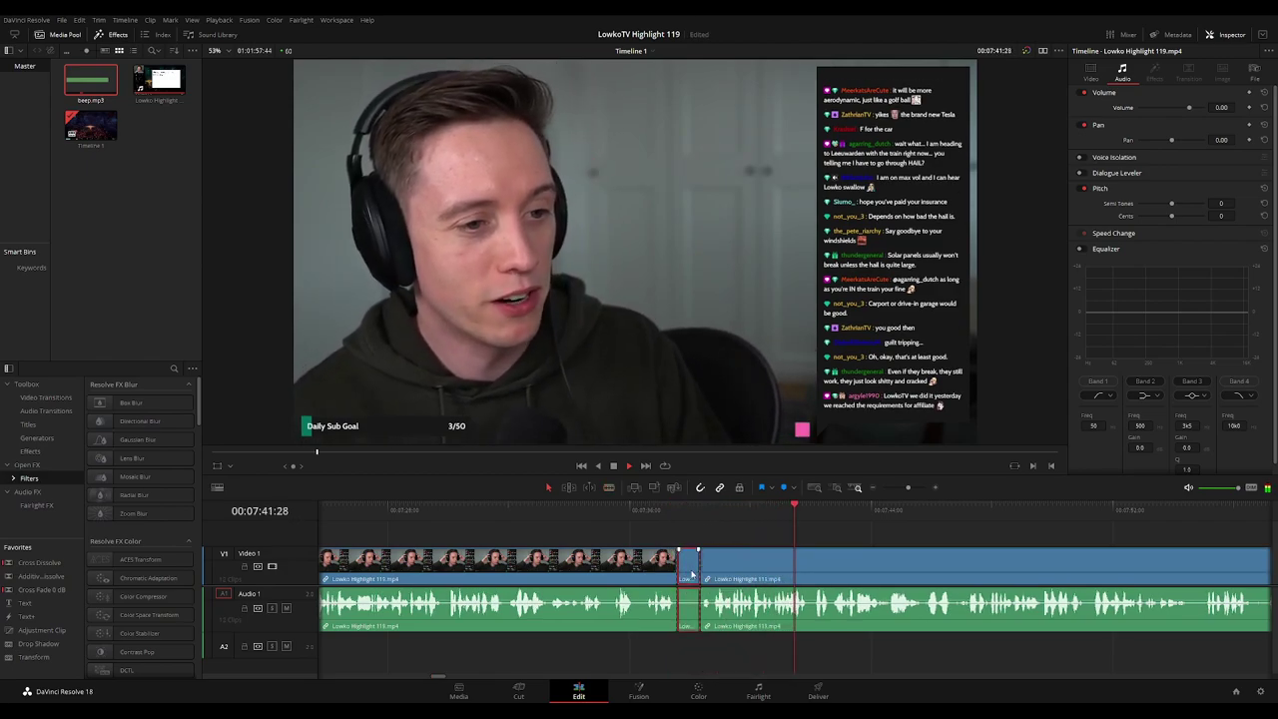
key(a)
Play back the new cut at about 00:07:37, colour the clip before it green and deselect it
click(666, 512)
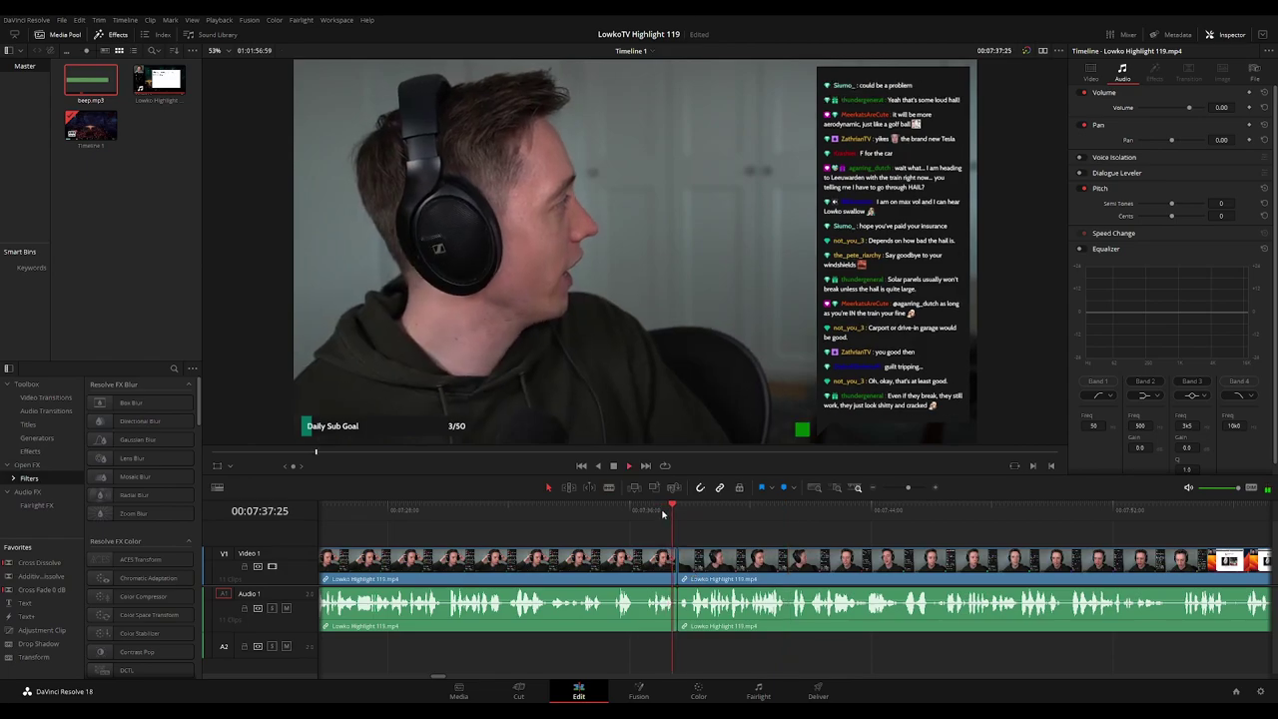
key(space)
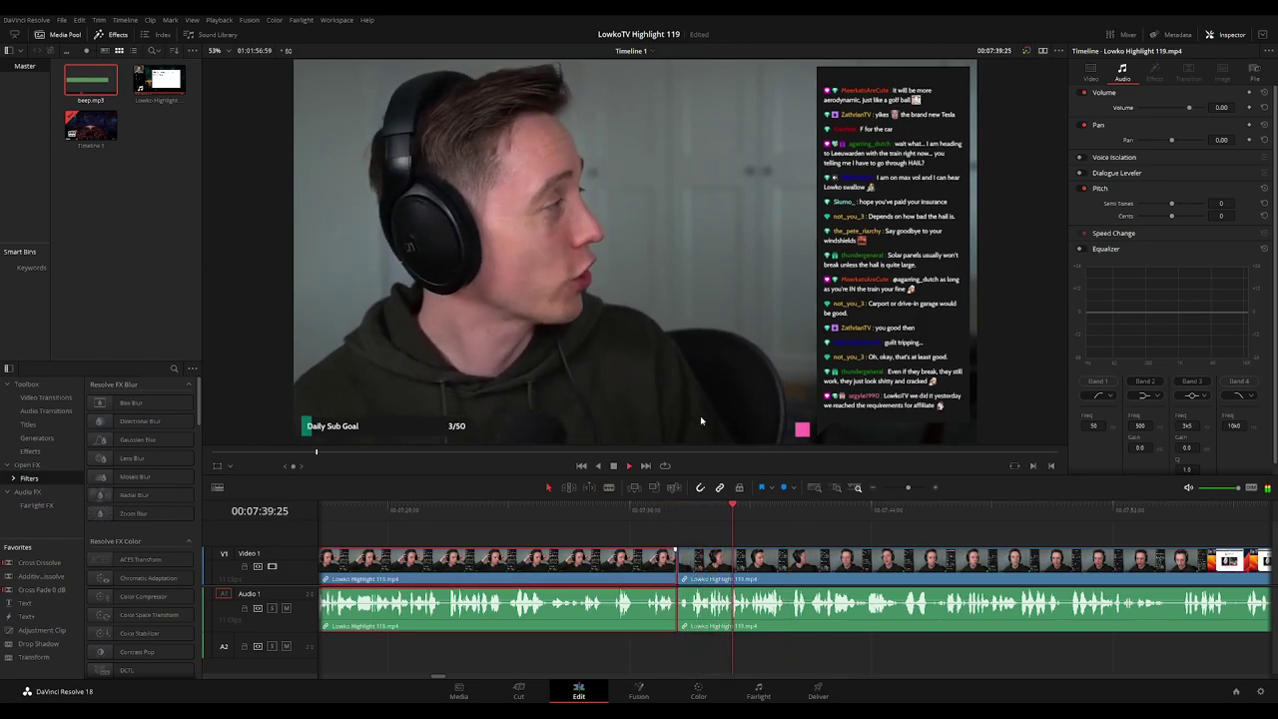
click(870, 537)
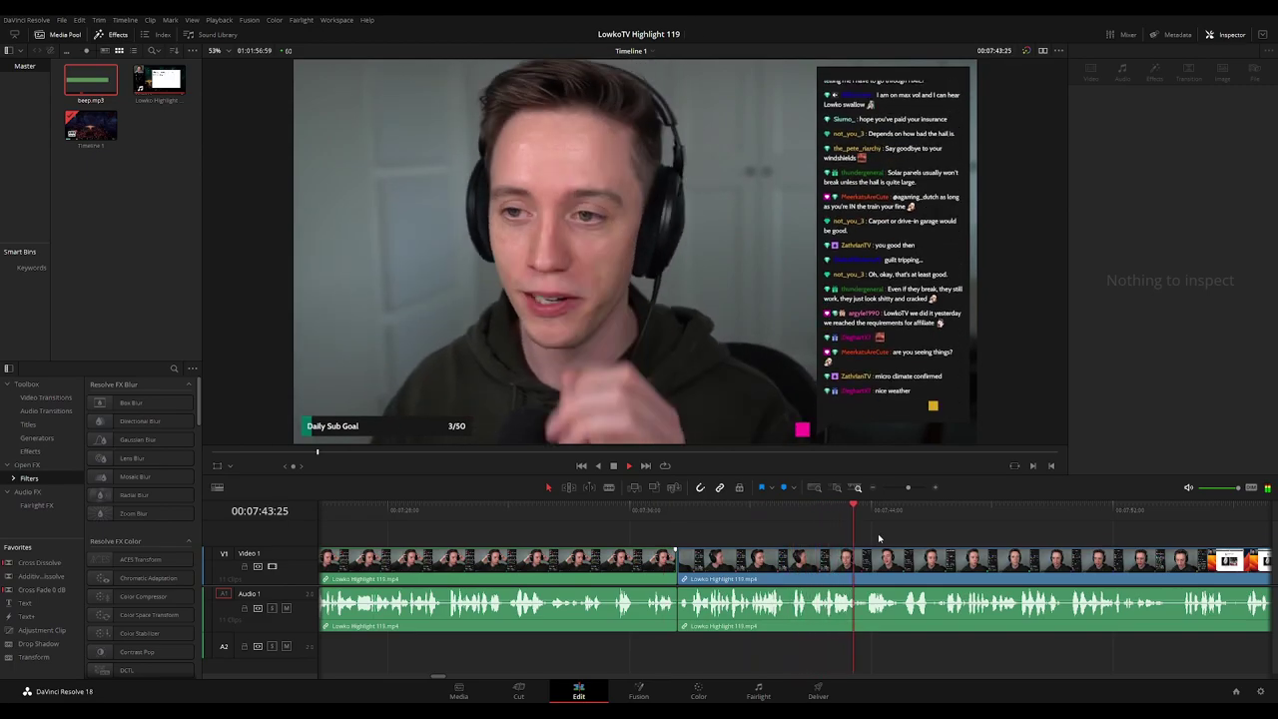
Review the webcam and hail article footage from about 00:07:43 to 00:08:41 for parts that need editing
drag(992, 536, 705, 531)
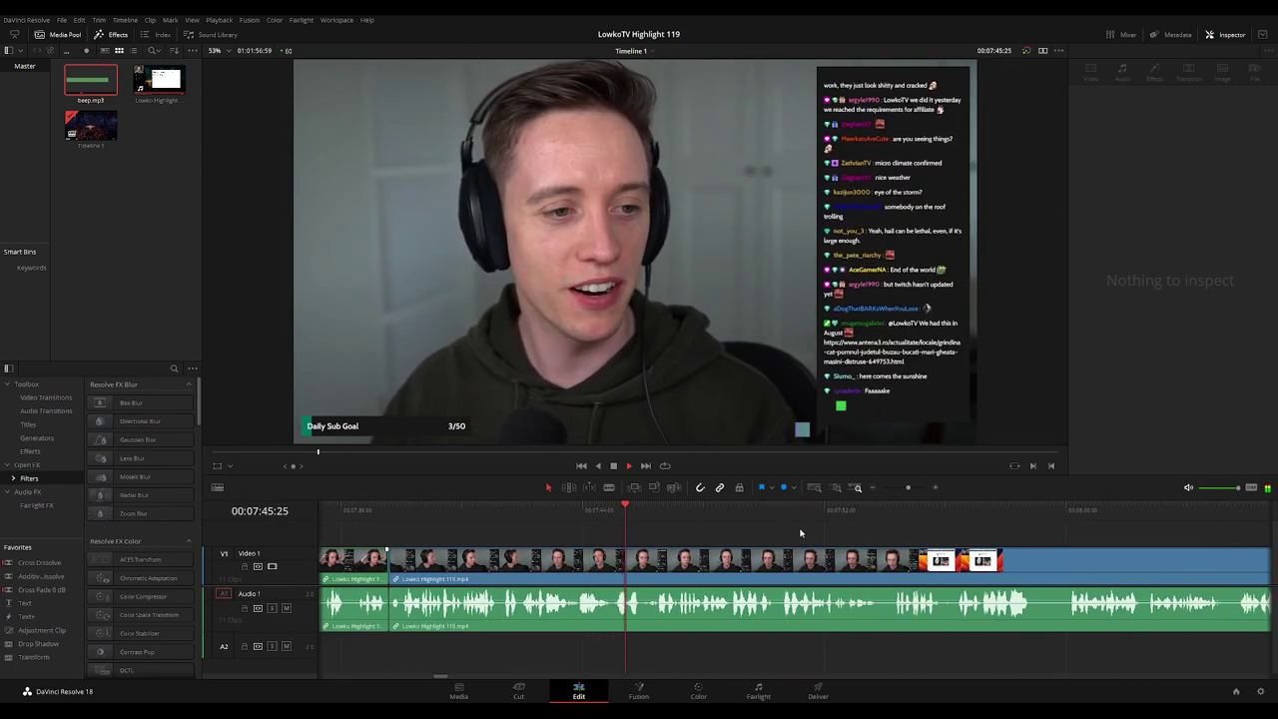
scroll(773, 529, right, 1)
scroll(722, 536, right, 2)
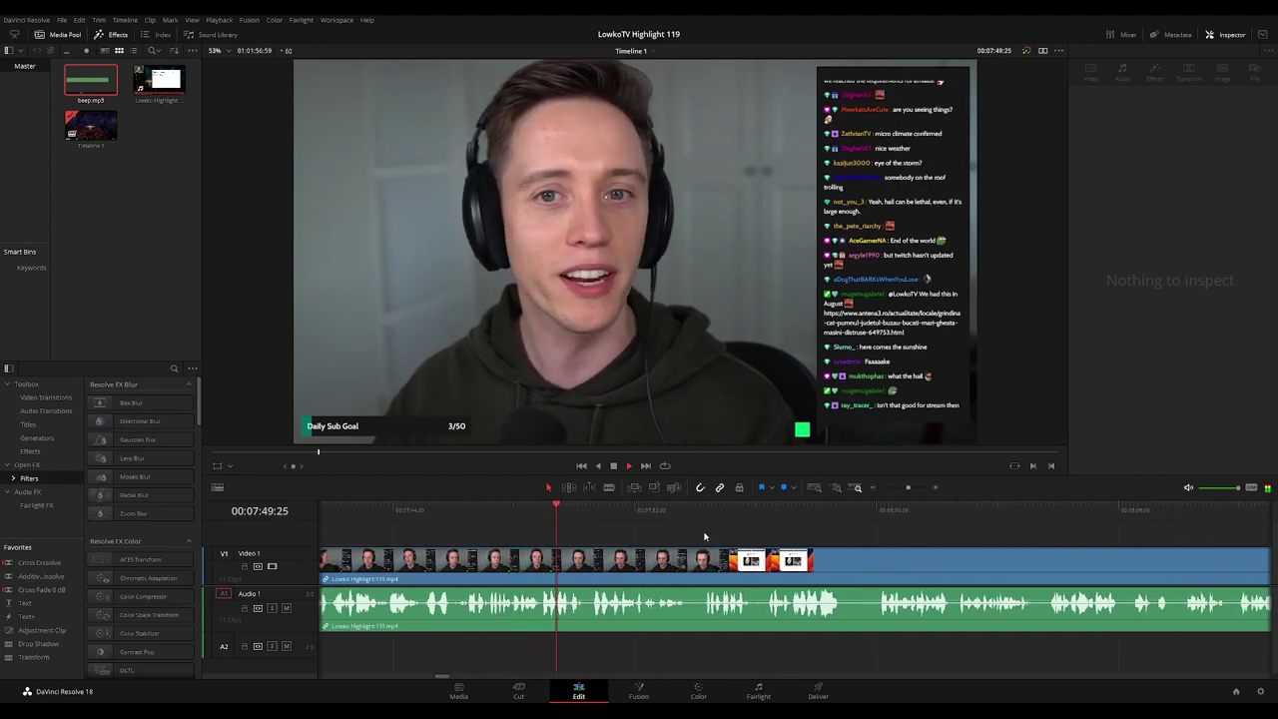
scroll(727, 539, right, 1)
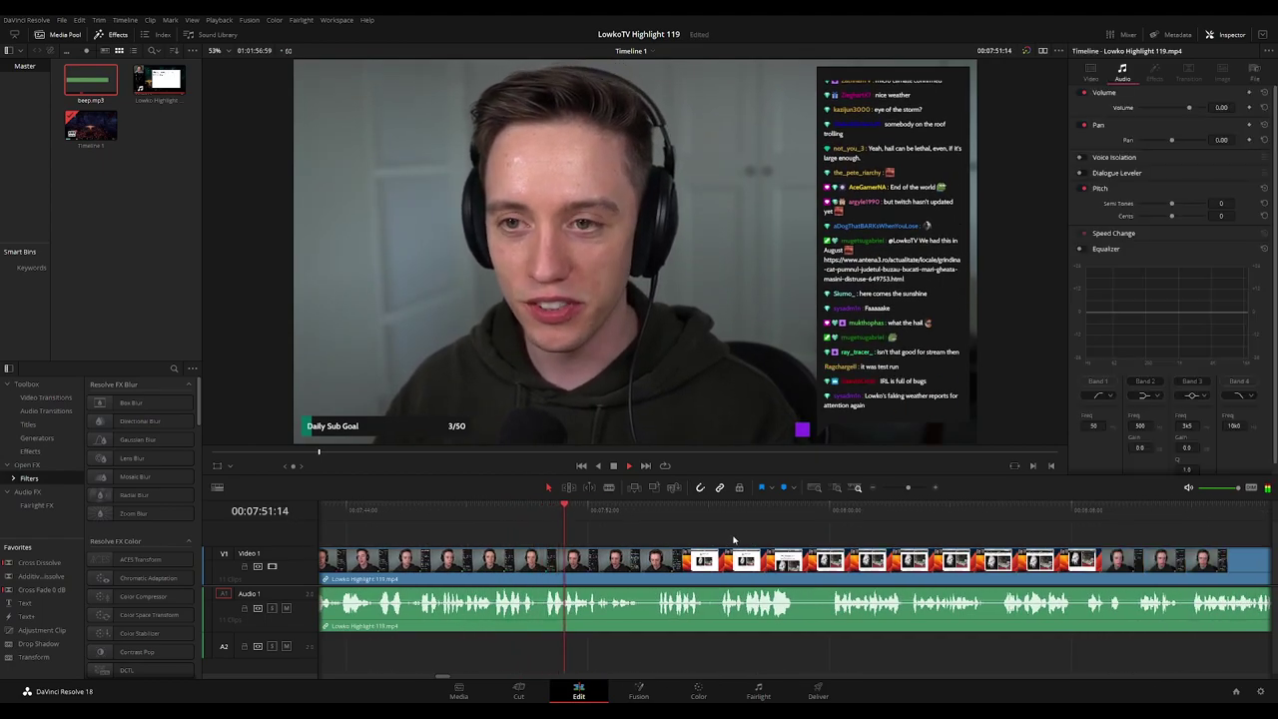
scroll(730, 540, right, 2)
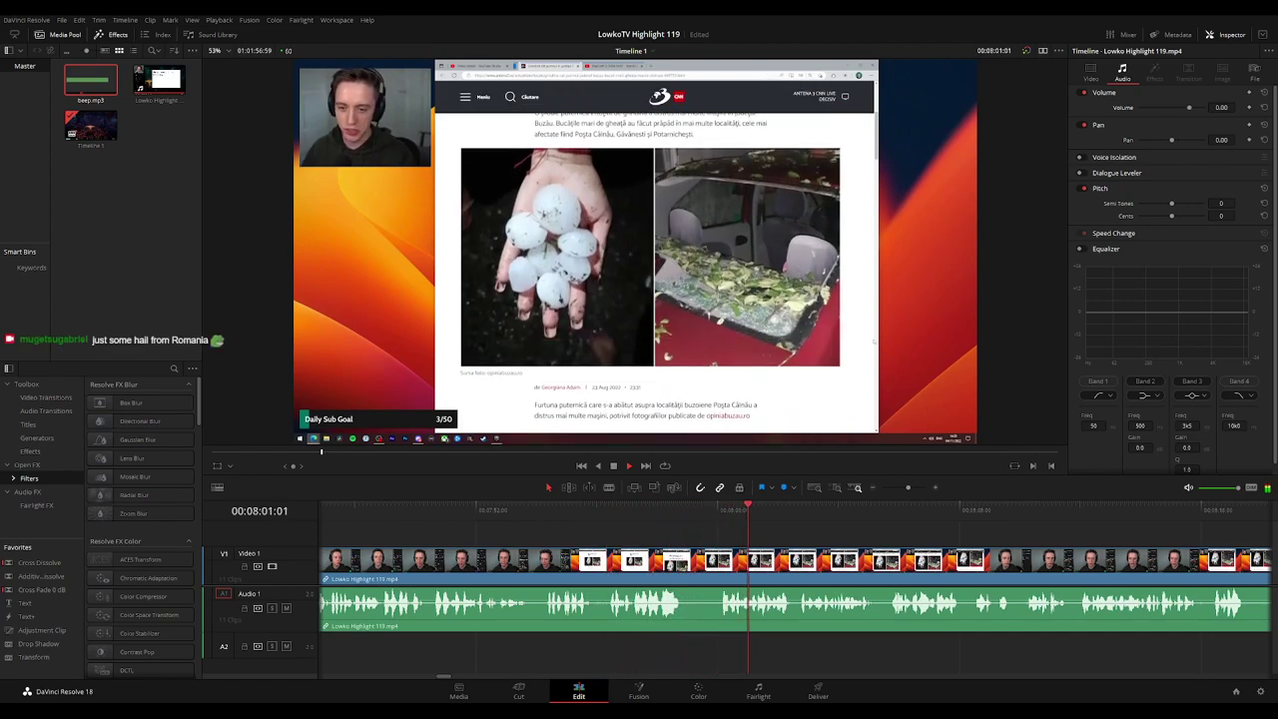
drag(933, 536, 784, 545)
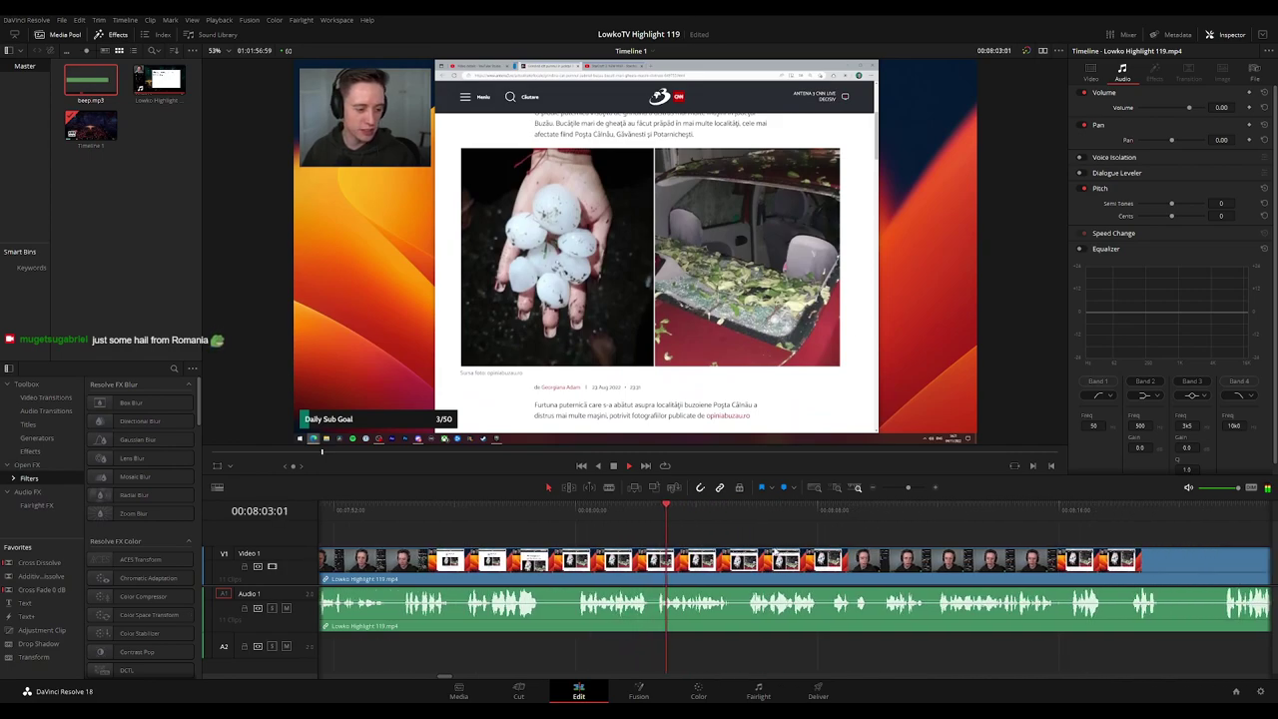
scroll(874, 540, right, 3)
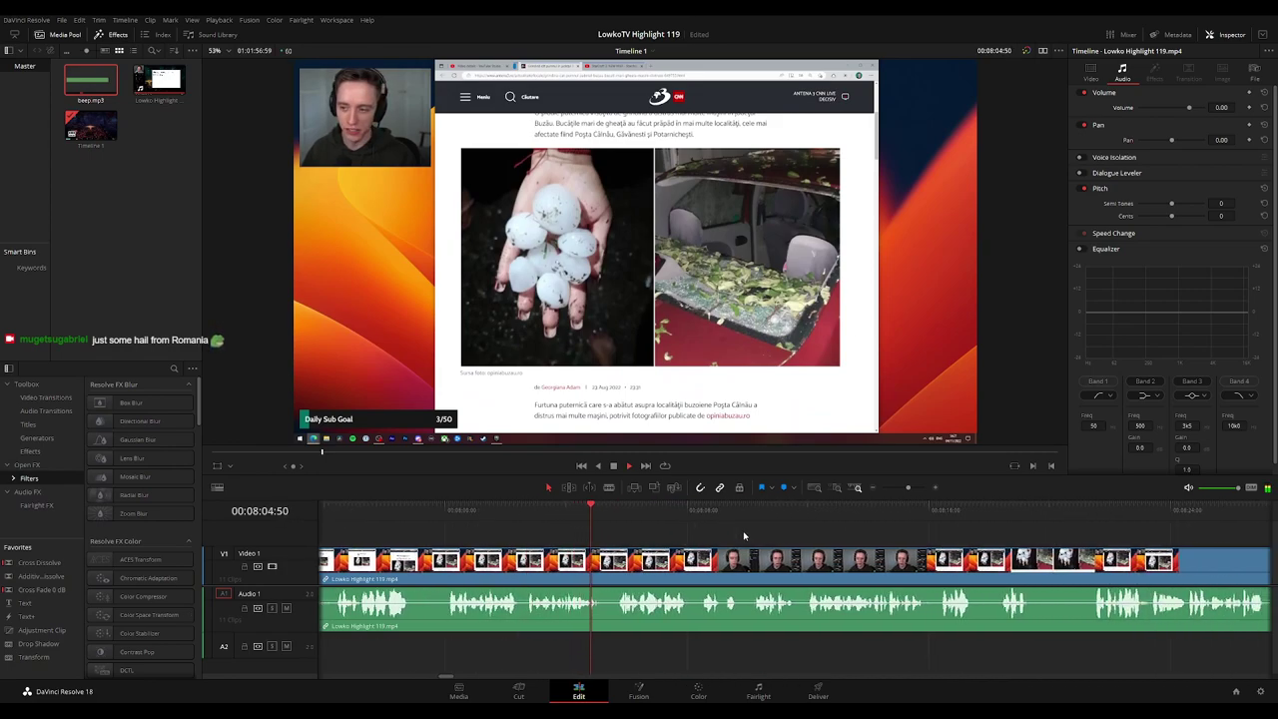
scroll(660, 530, right, 3)
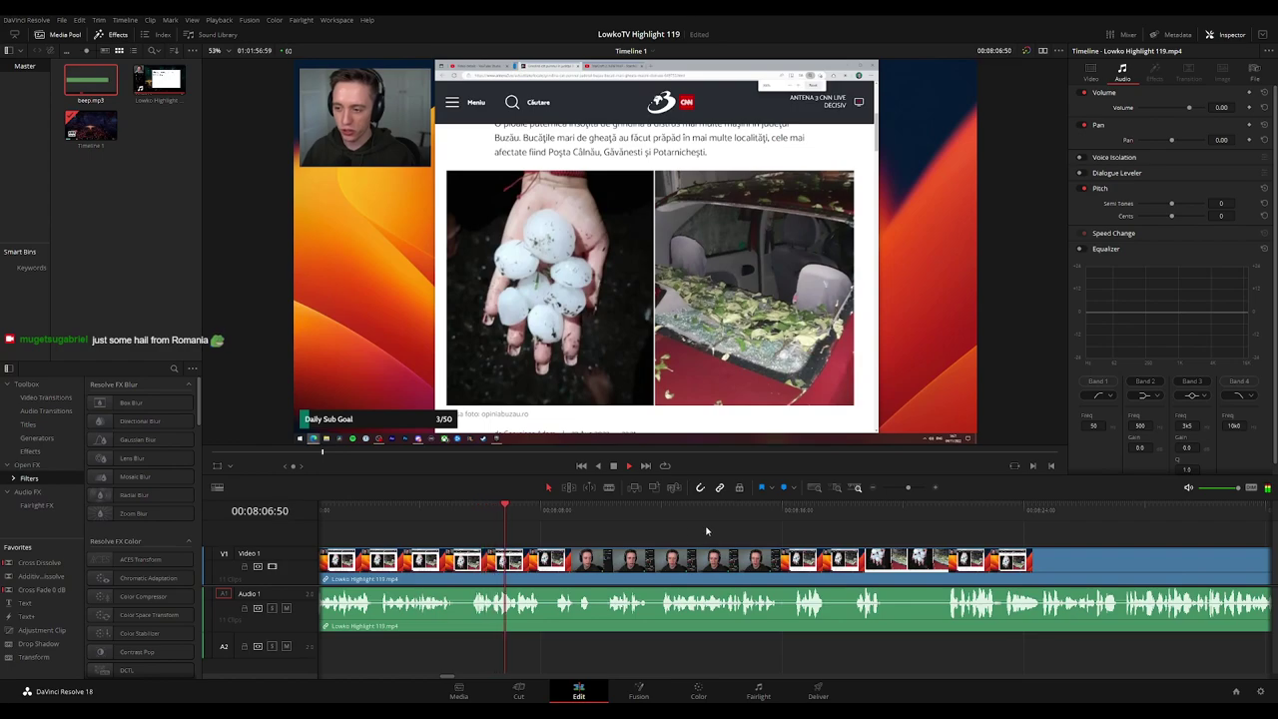
scroll(696, 531, right, 2)
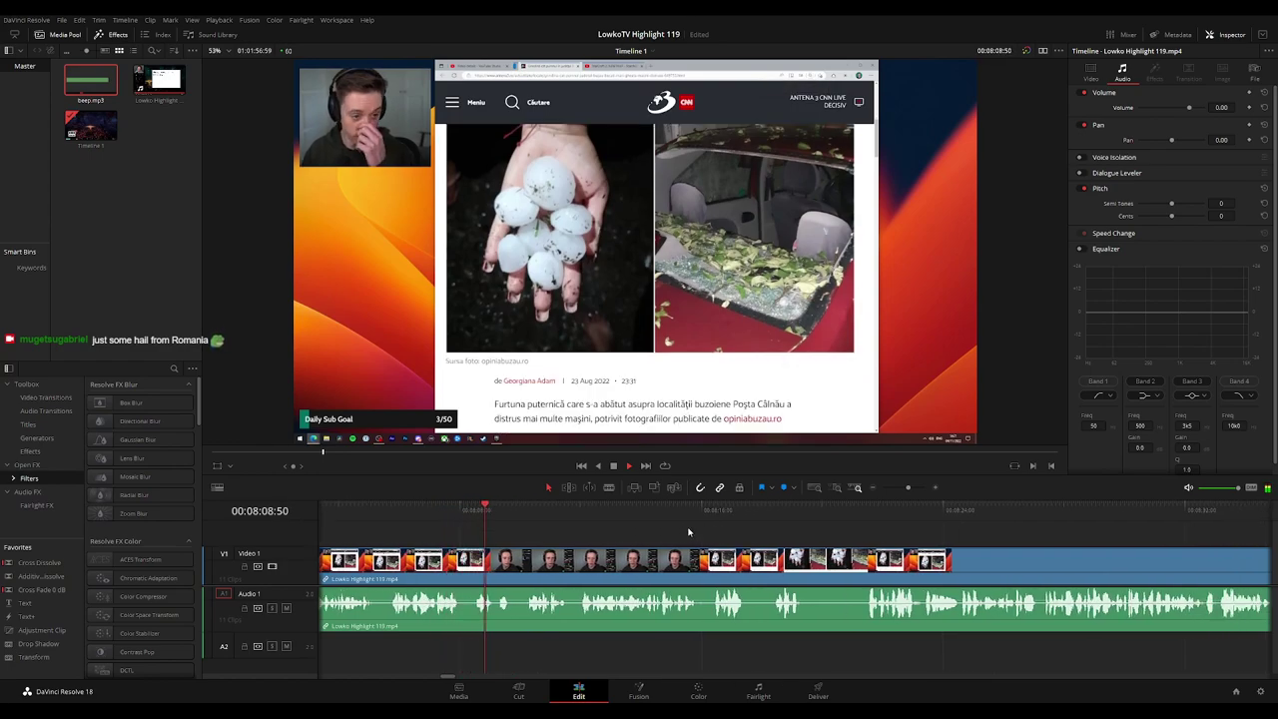
scroll(690, 530, right, 2)
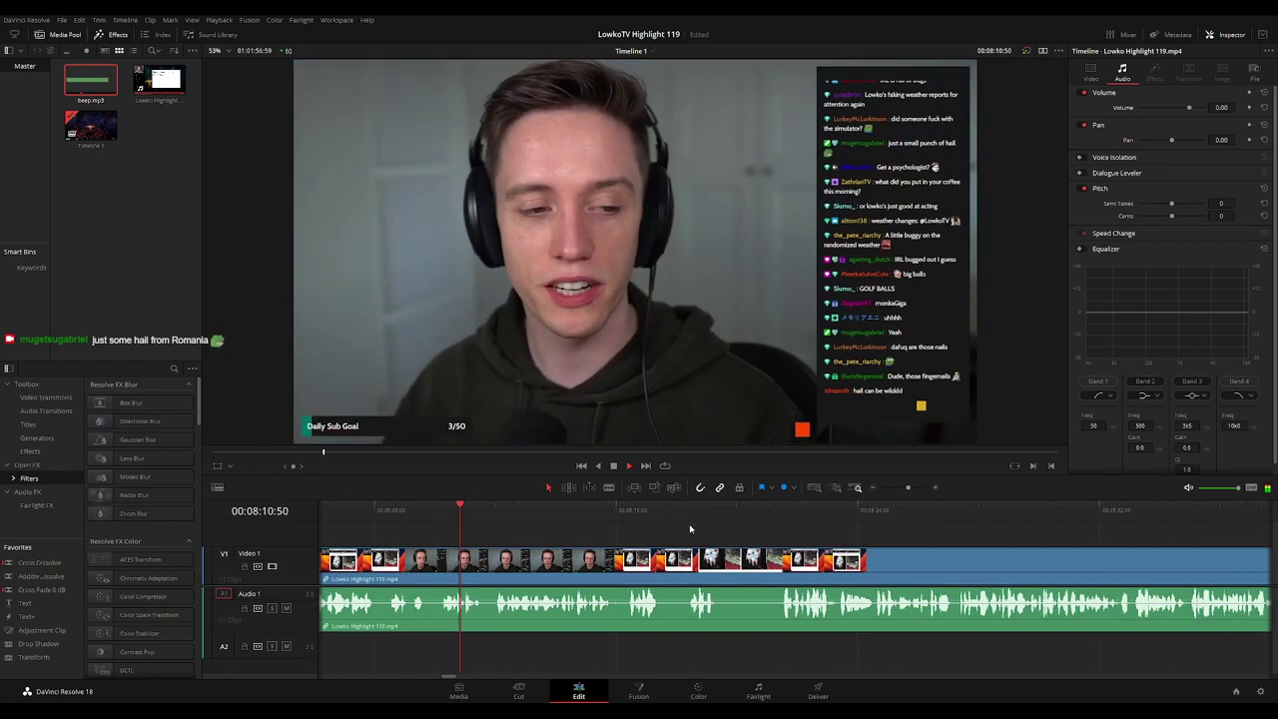
scroll(696, 530, right, 2)
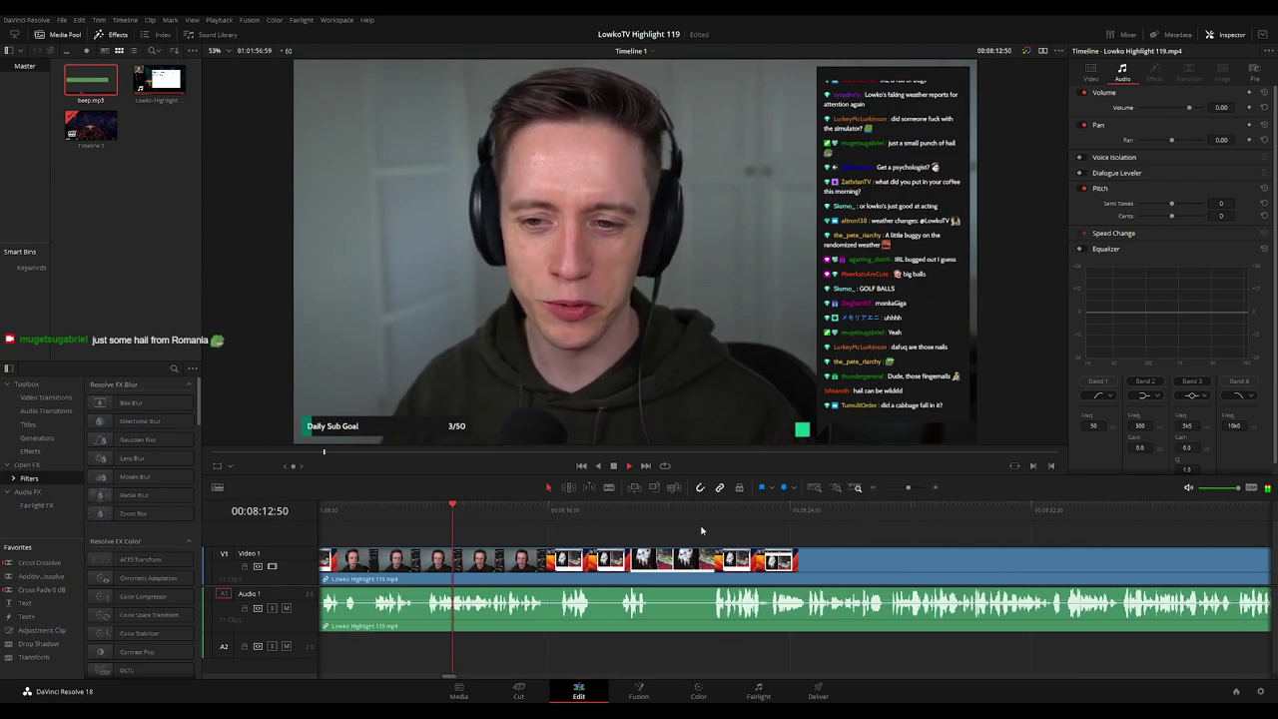
scroll(685, 528, right, 2)
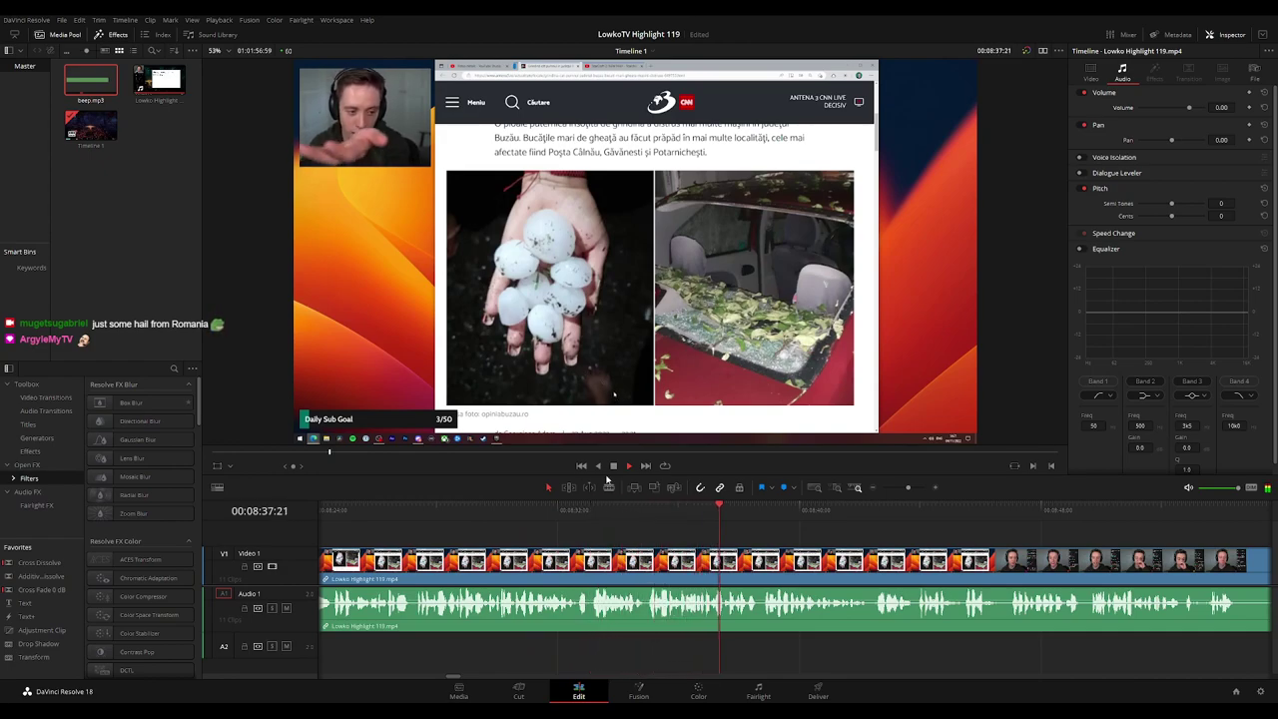
scroll(722, 519, right, 4)
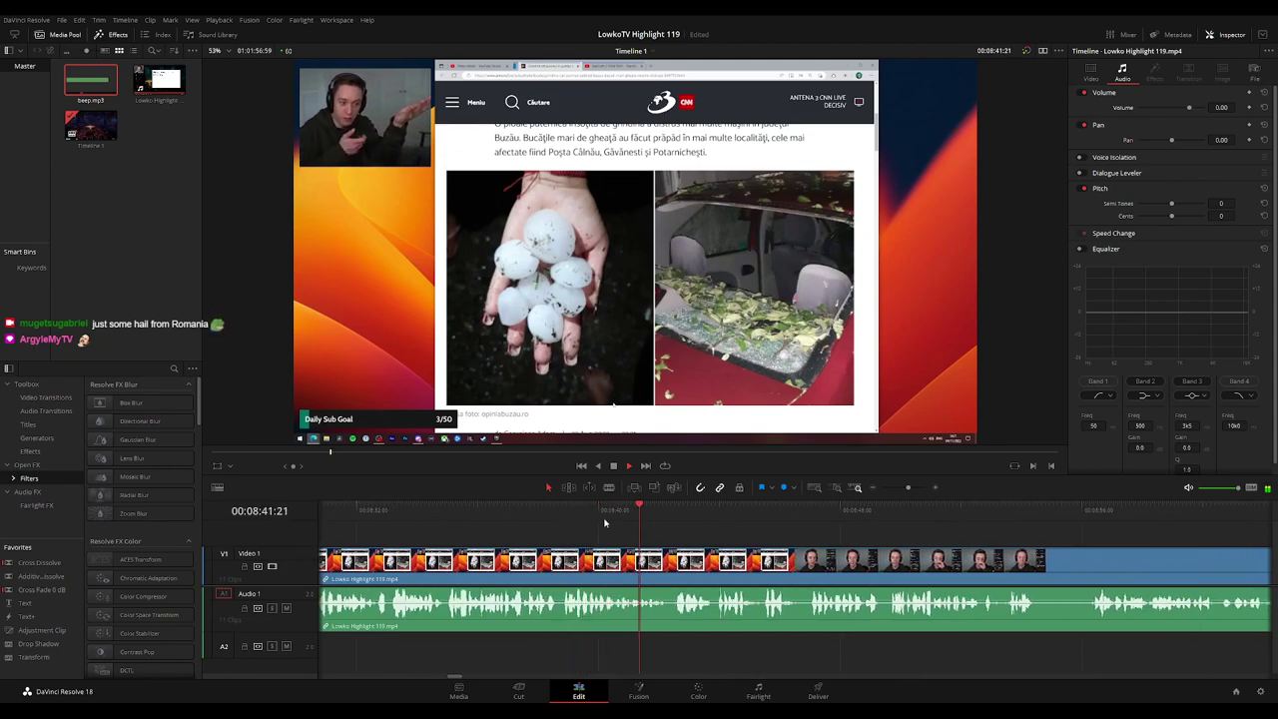
Place an Adjustment Clip on a new video track at 00:08:38:41 and resize the track and viewer heights to fit
click(535, 510)
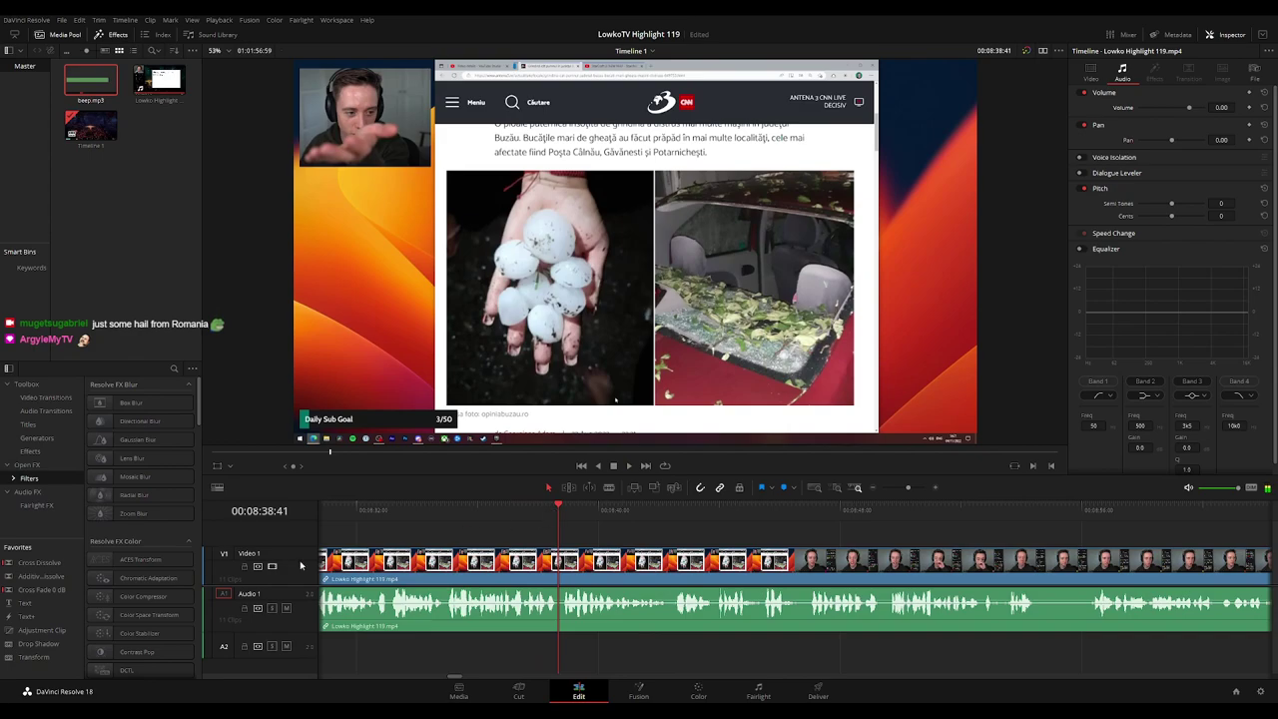
drag(155, 602, 559, 537)
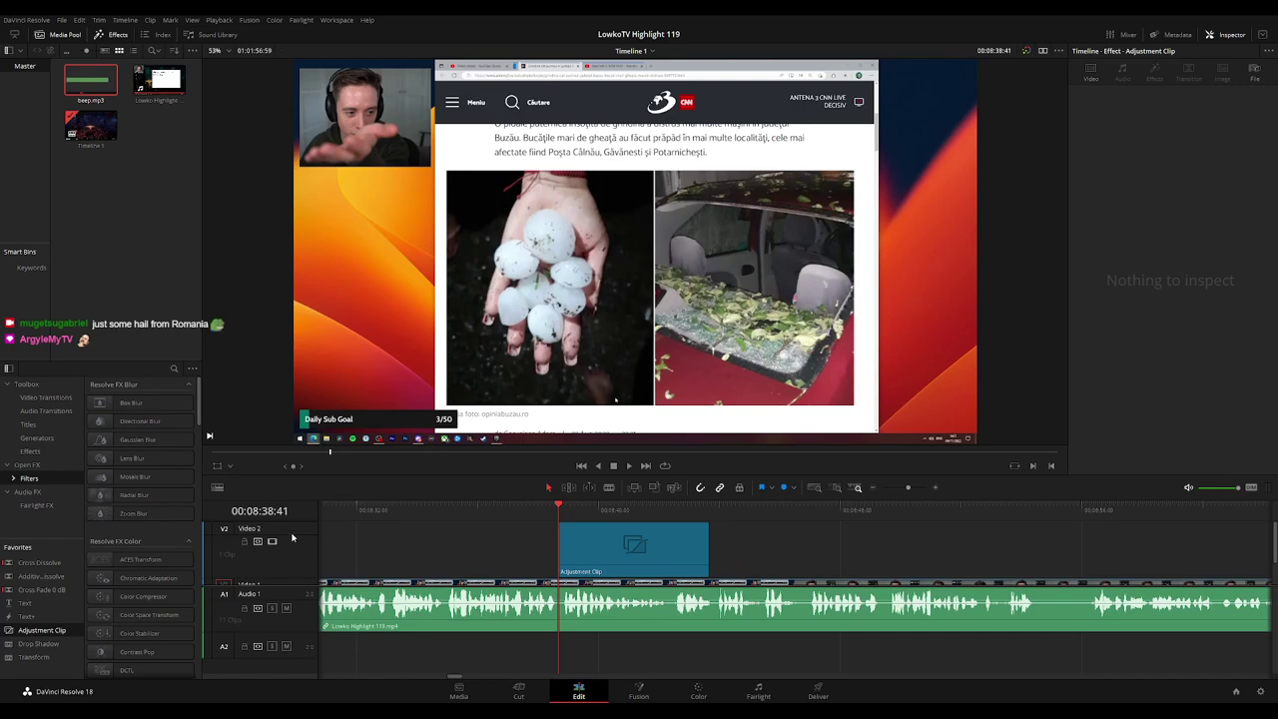
drag(292, 521, 297, 550)
drag(382, 476, 382, 465)
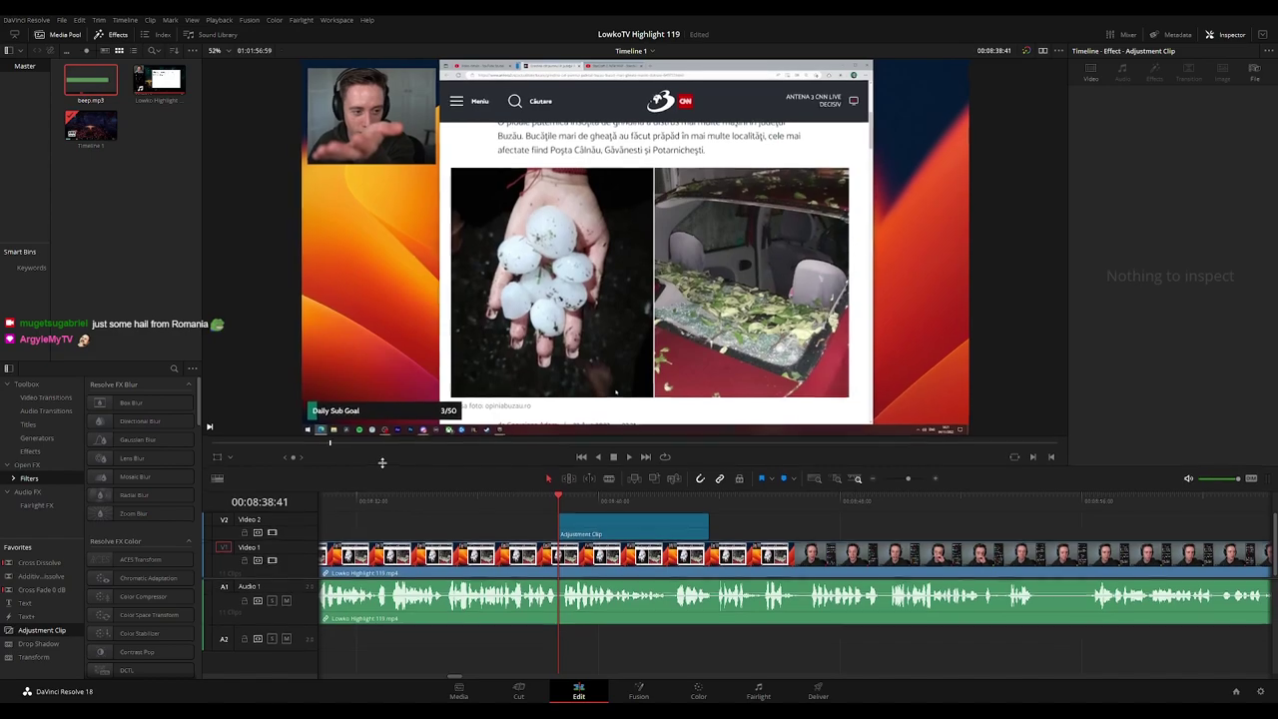
drag(296, 576, 298, 583)
Set the adjustment clip's zoom to 1.700 and position to X 875, Y -468 to enlarge the webcam corner, and play it back
click(635, 524)
drag(1159, 107, 1234, 119)
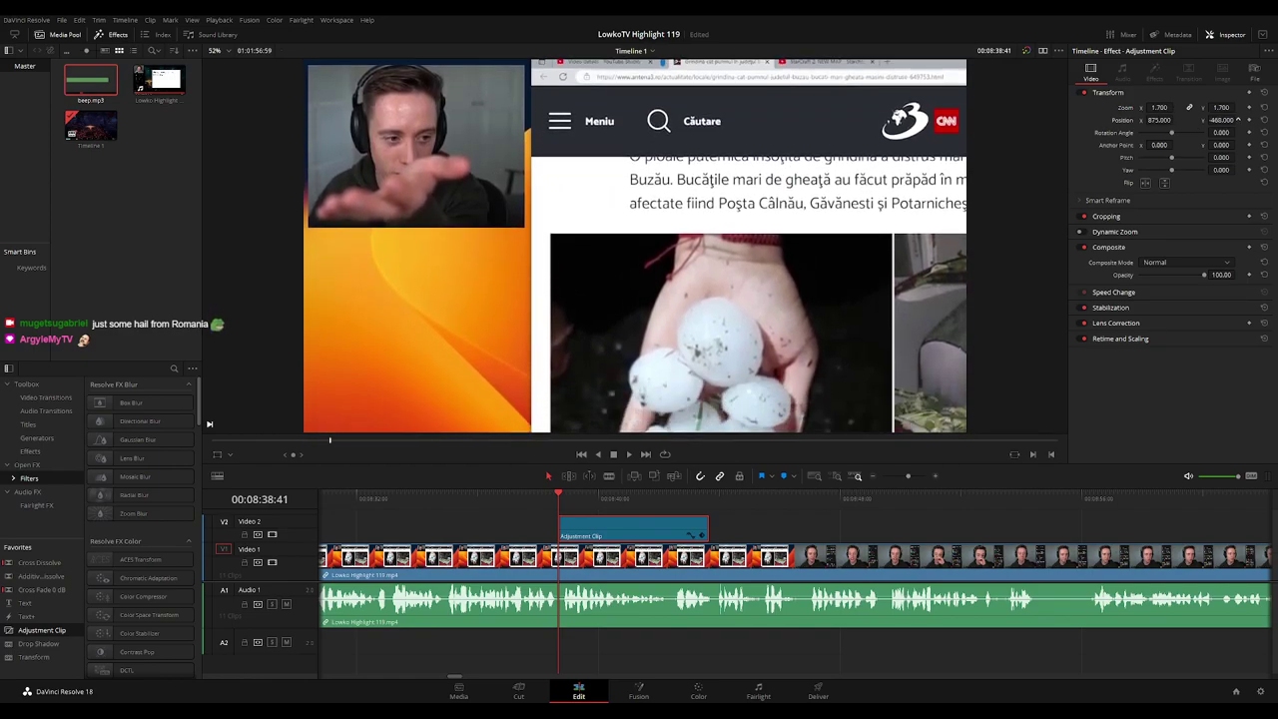
key(space)
click(756, 533)
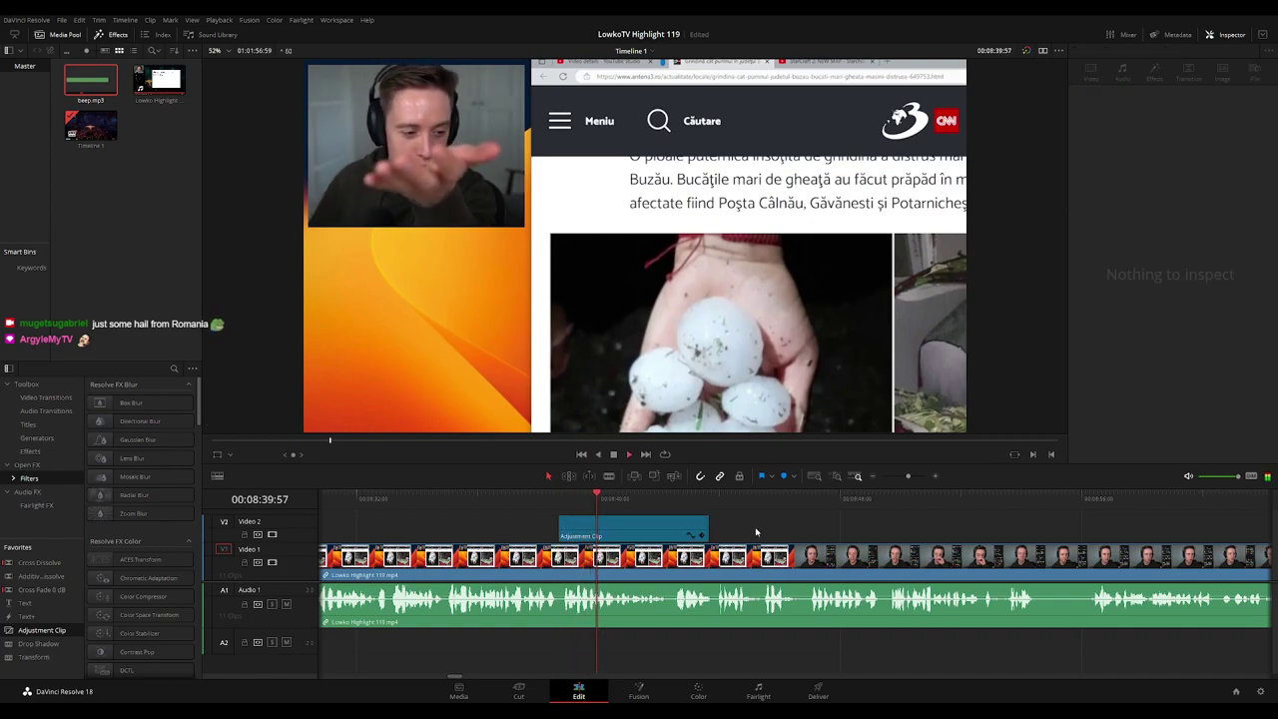
Extend the end of the adjustment clip slightly to about 00:08:43:50 and play back the transition
scroll(619, 529, right, 3)
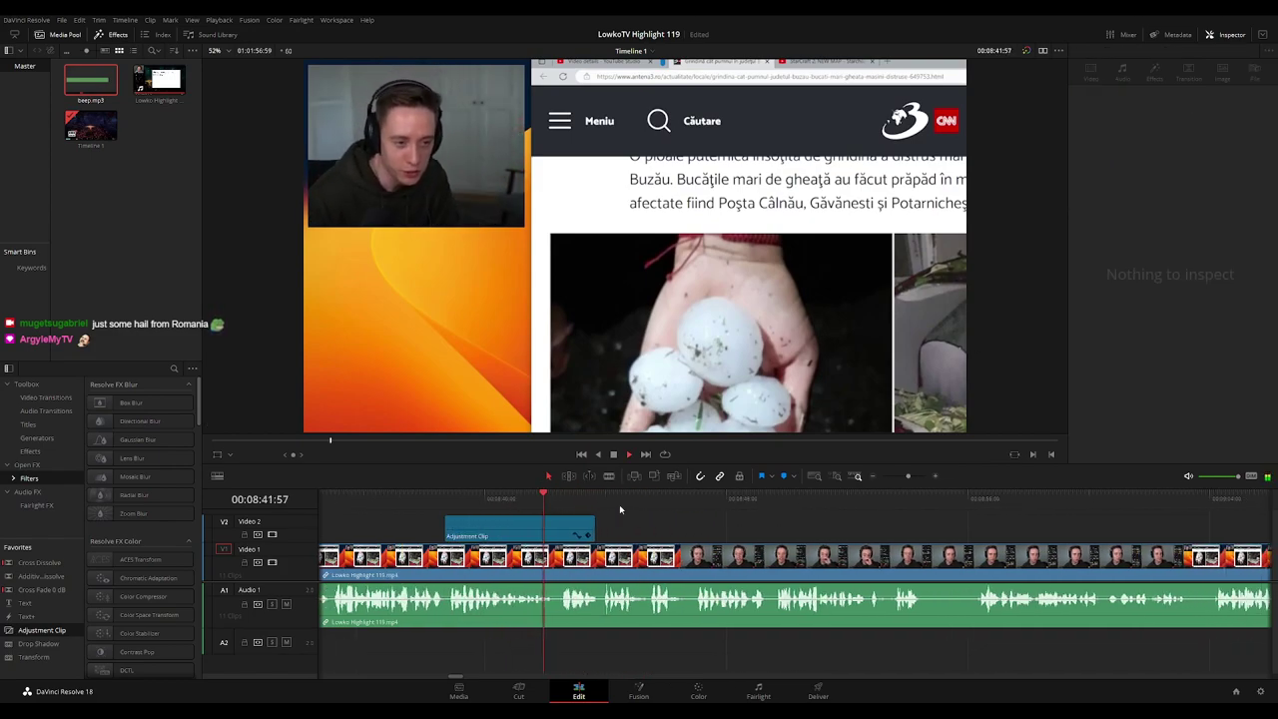
click(587, 525)
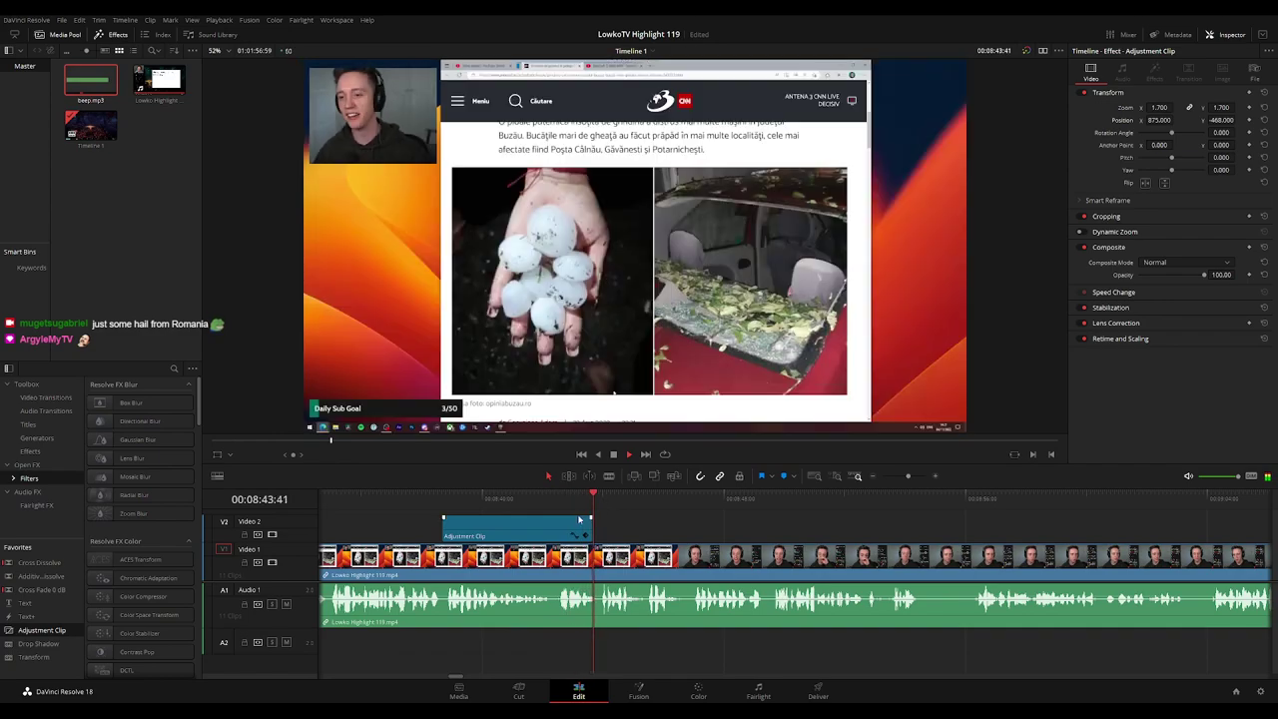
click(550, 504)
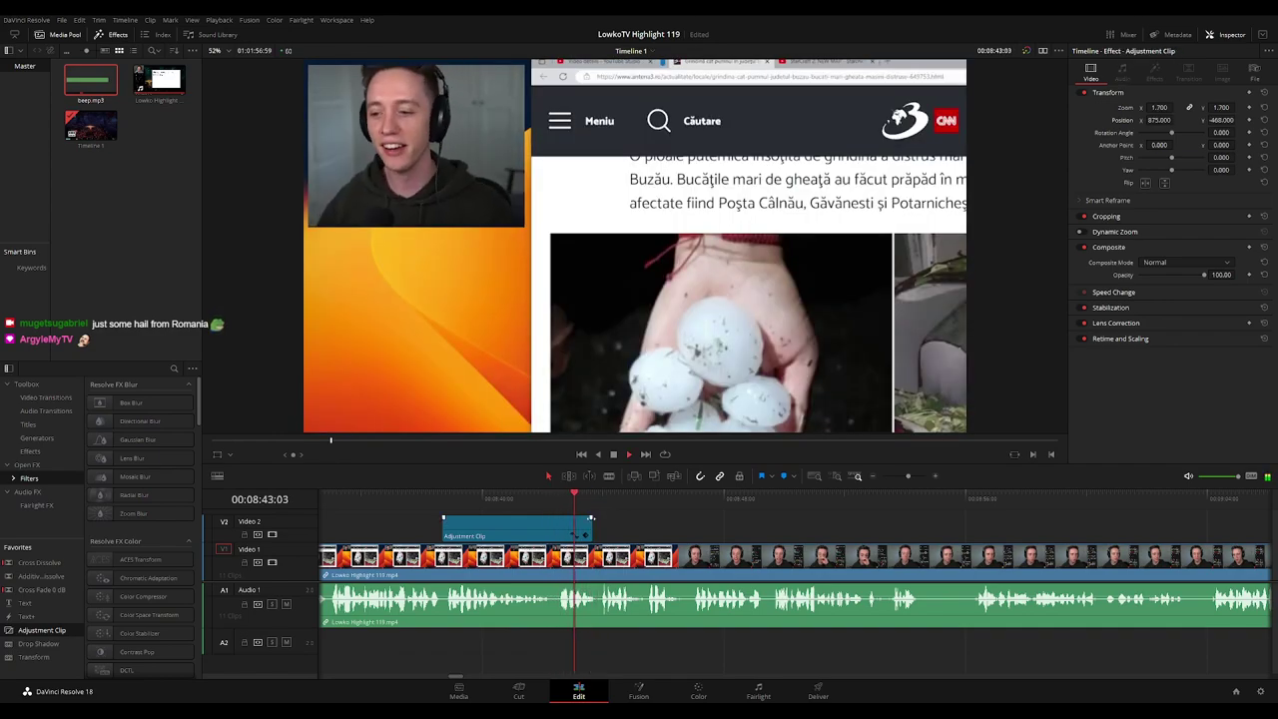
drag(591, 531, 598, 530)
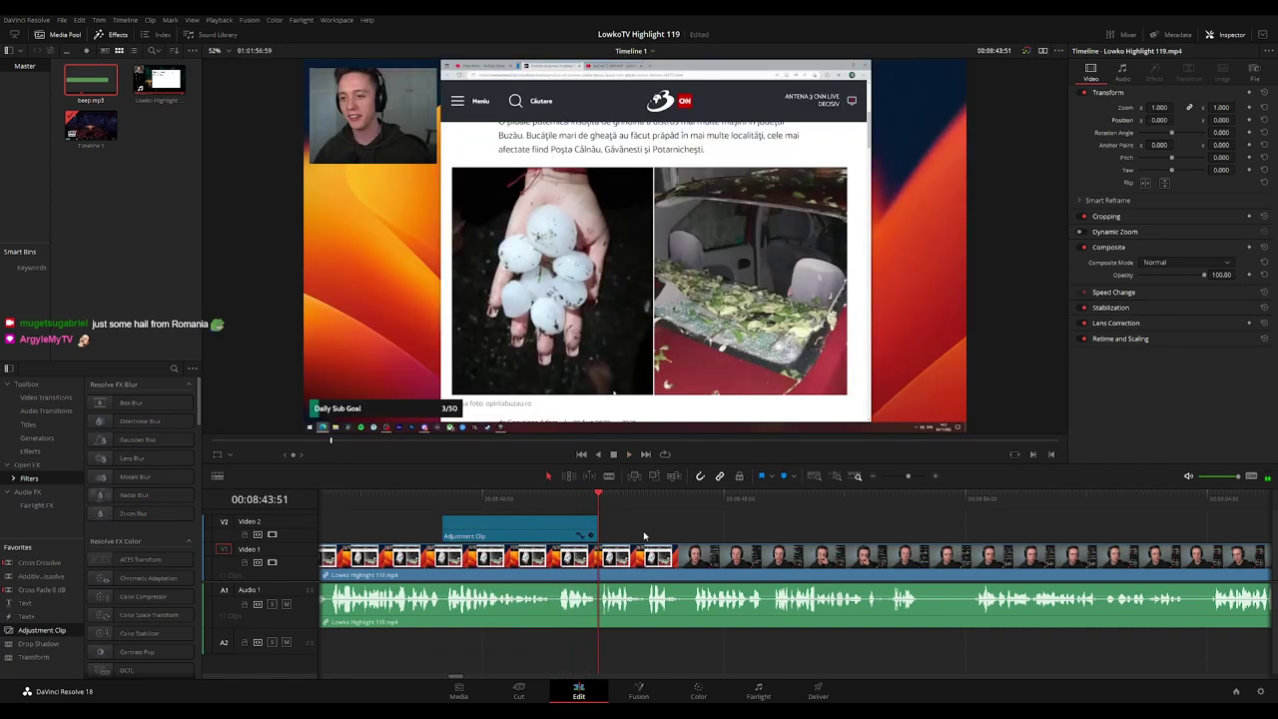
click(587, 499)
click(590, 498)
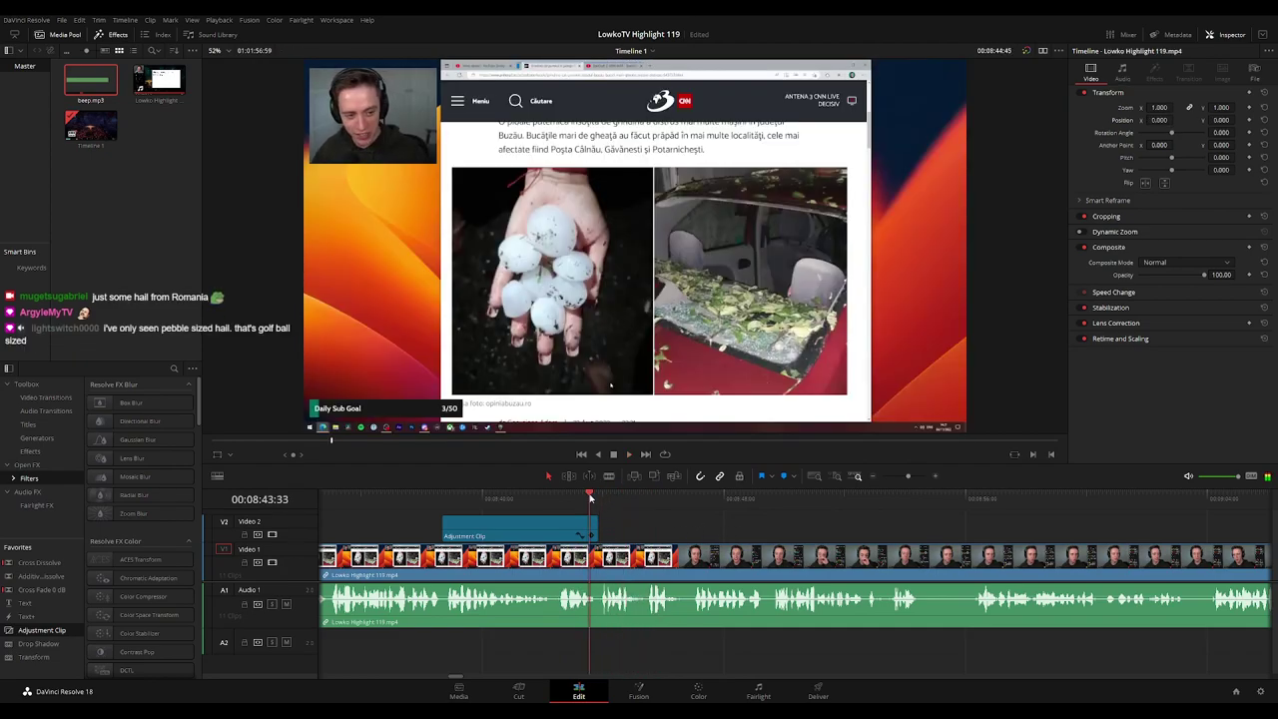
Shorten the adjustment clip so it ends at about 00:08:43:03 and replay the zoom-out
drag(568, 500, 573, 530)
key(space)
click(557, 502)
key(space)
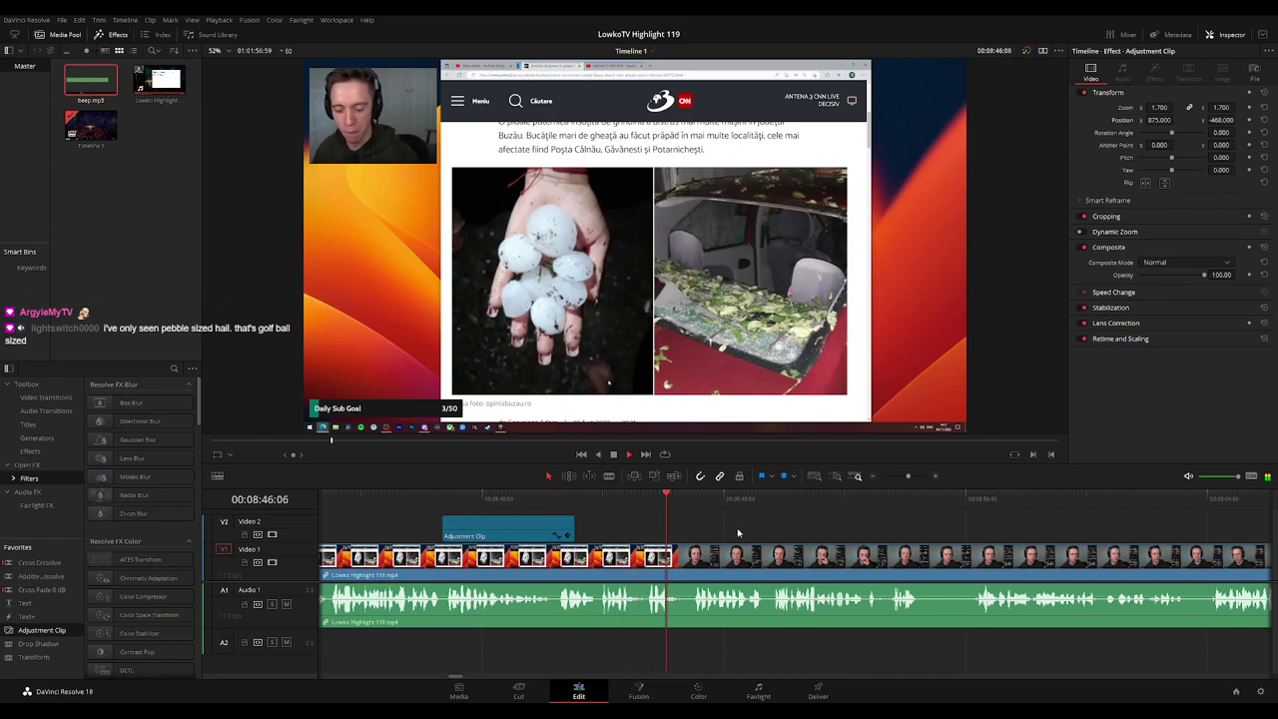
Review the full-screen webcam footage from about 00:08:46 to 00:09:03 for parts that need cutting
drag(802, 533, 622, 530)
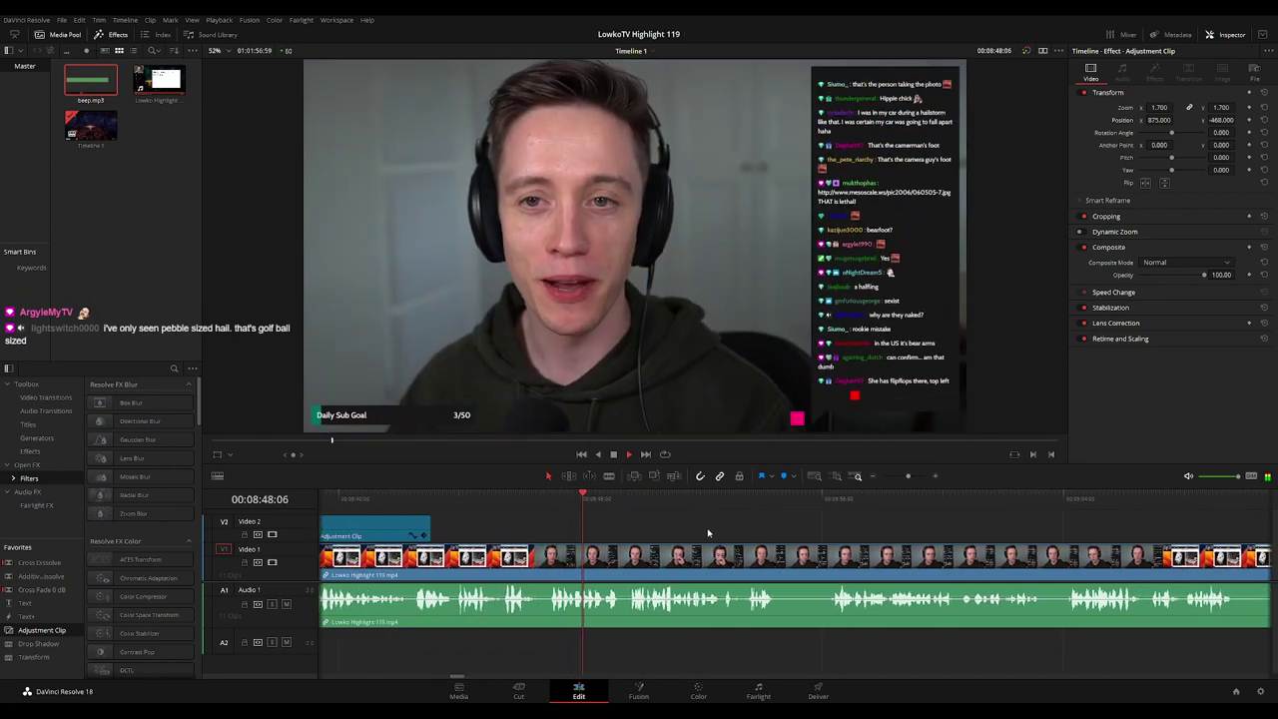
drag(710, 533, 638, 525)
key(space)
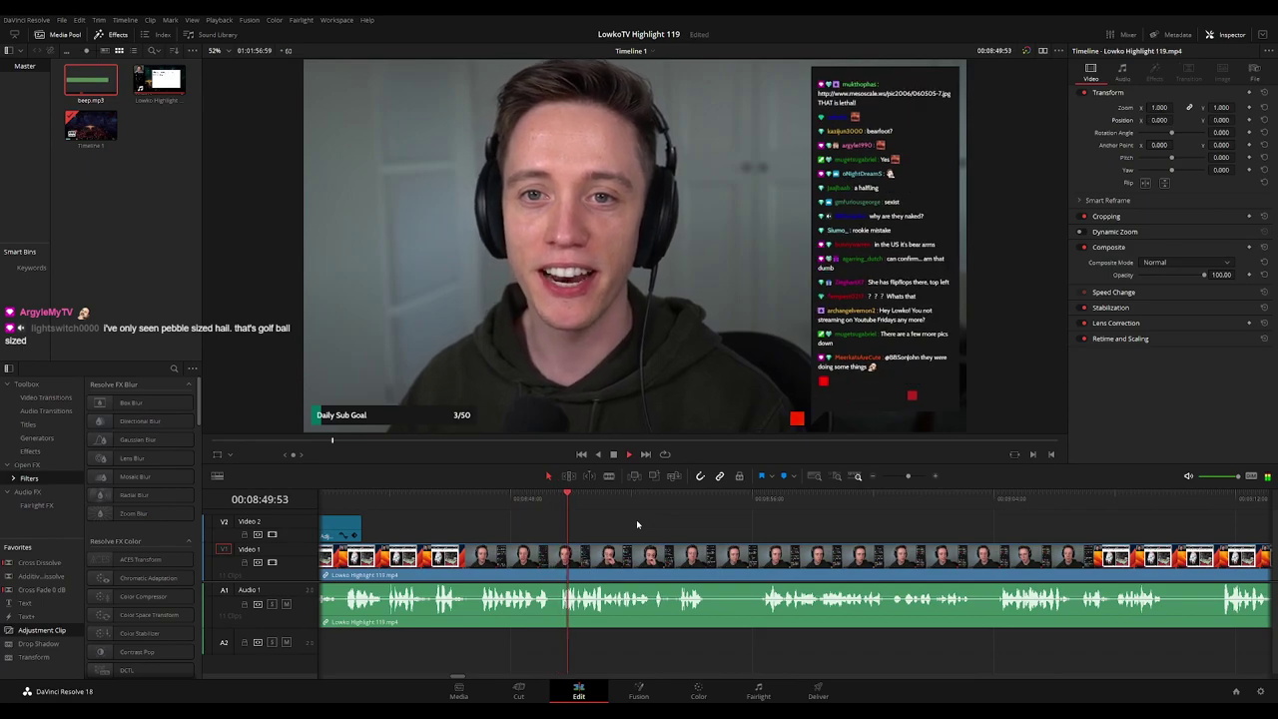
scroll(638, 519, right, 1)
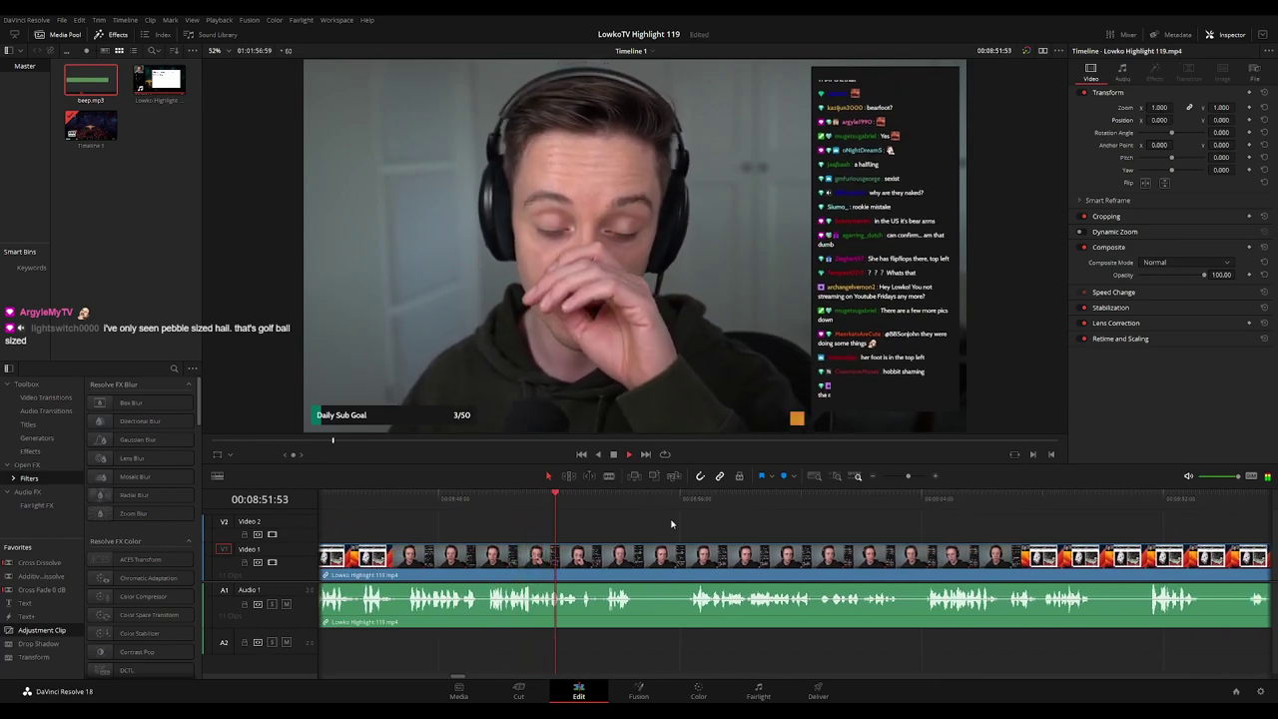
scroll(650, 523, right, 1)
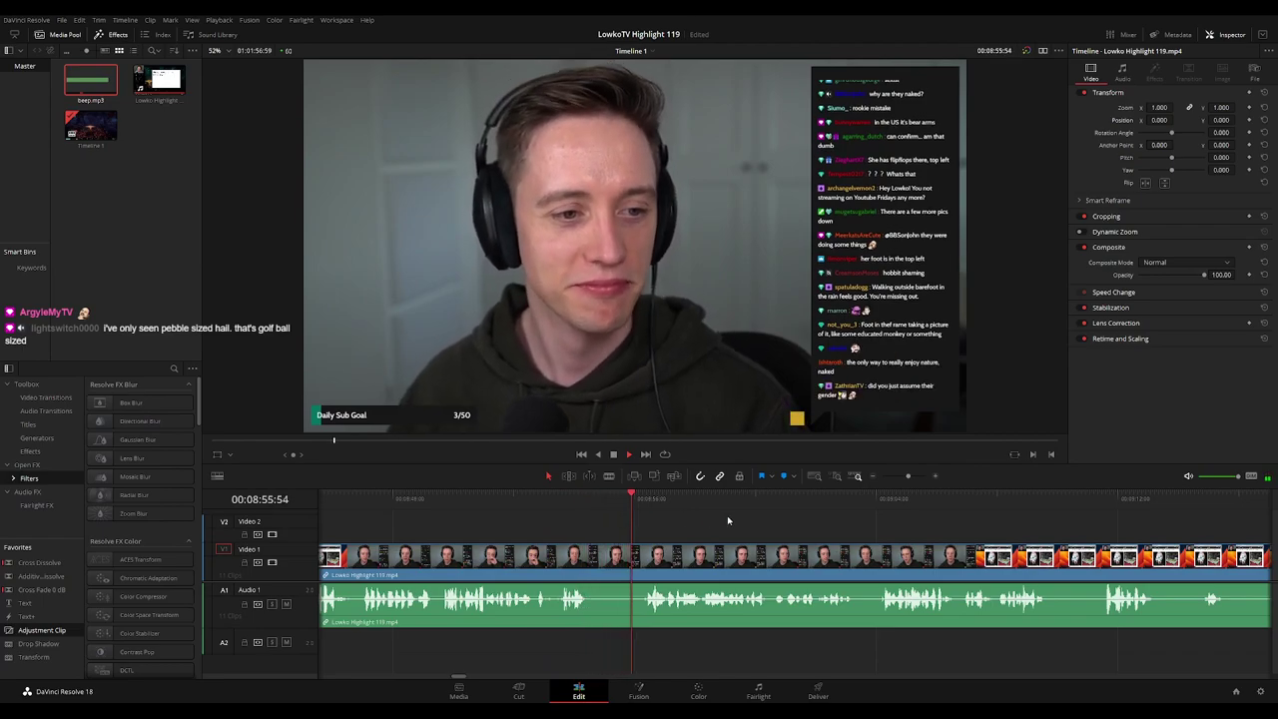
scroll(636, 513, right, 2)
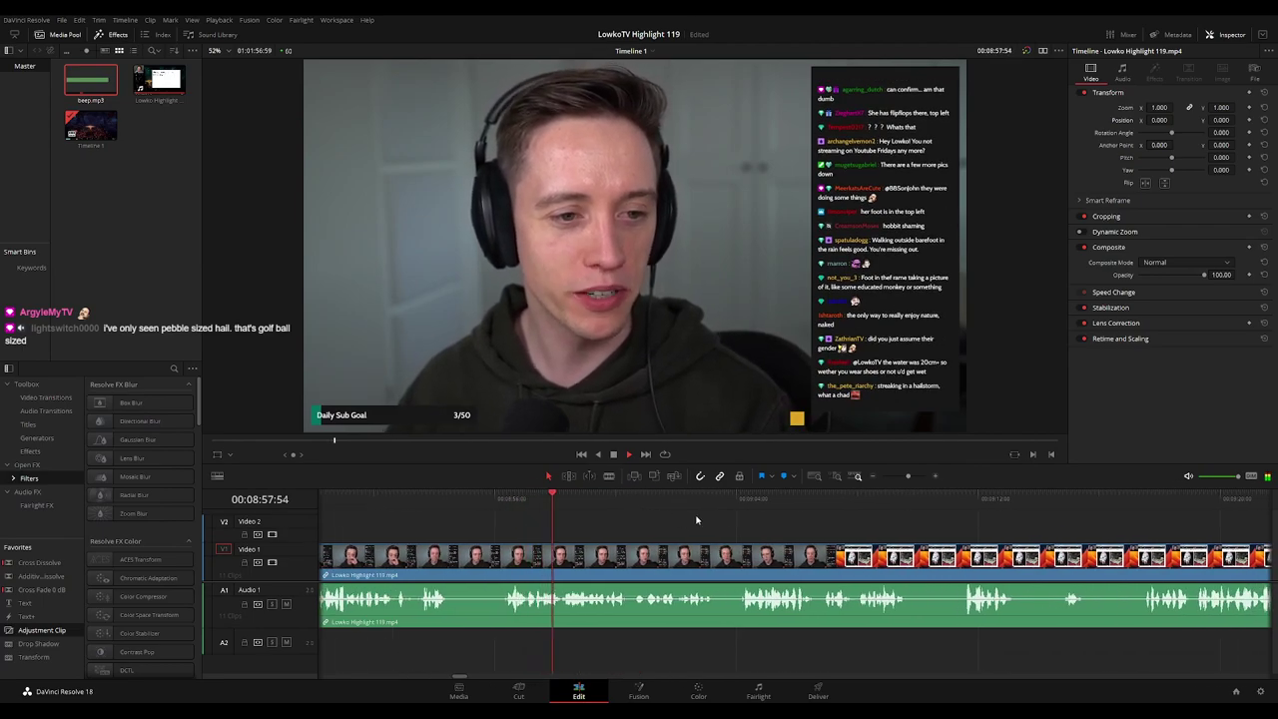
scroll(633, 515, right, 2)
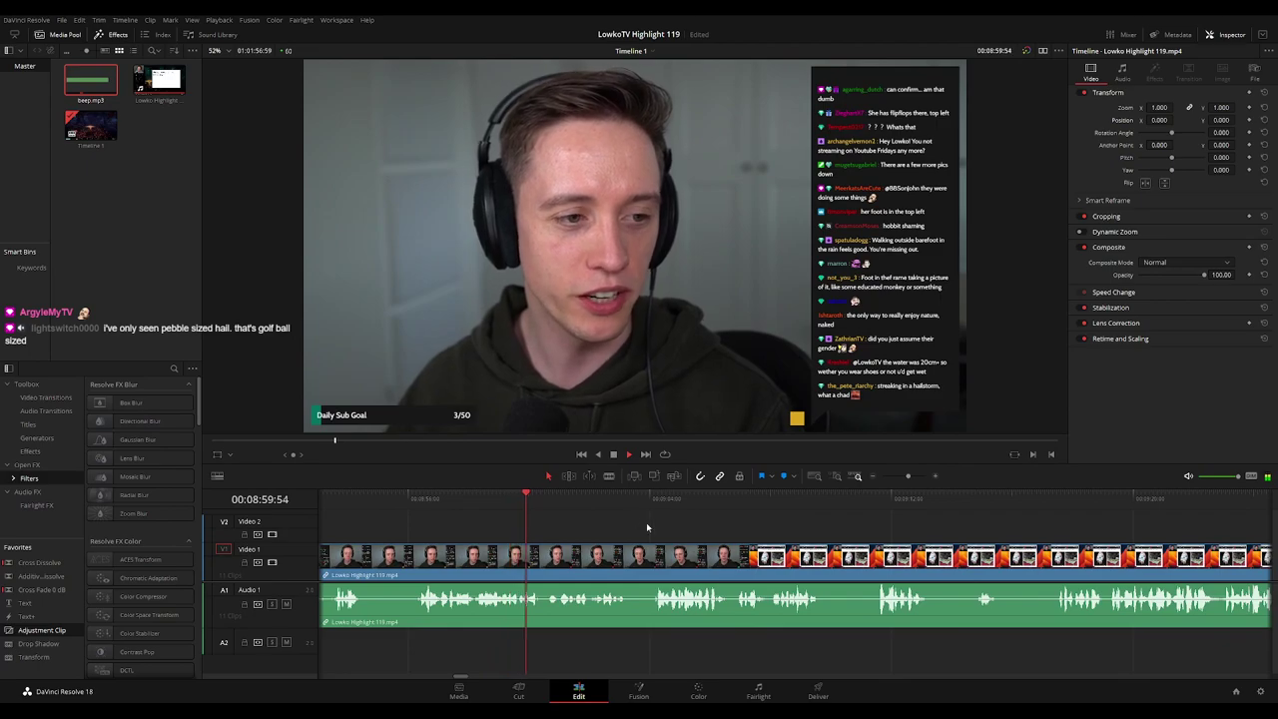
scroll(644, 526, right, 2)
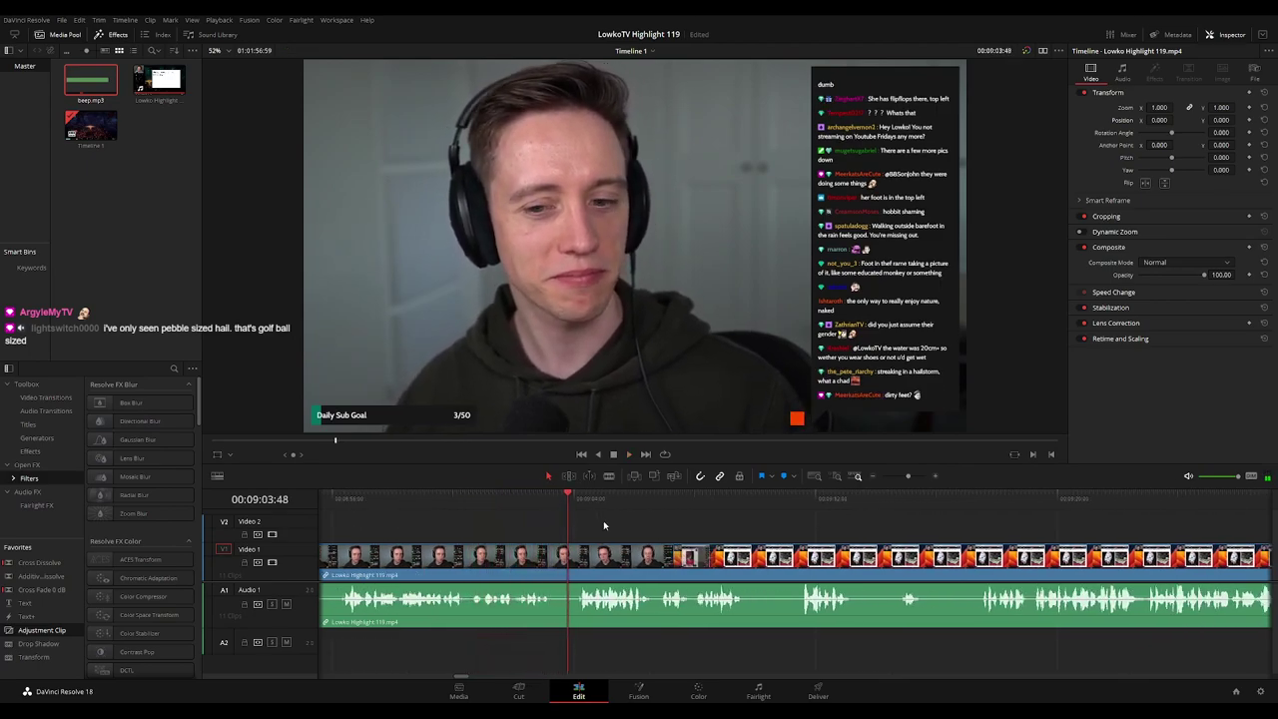
Split the recording on both sides of the pause at about 00:09:03 and ripple delete that section
scroll(604, 530, left, 5)
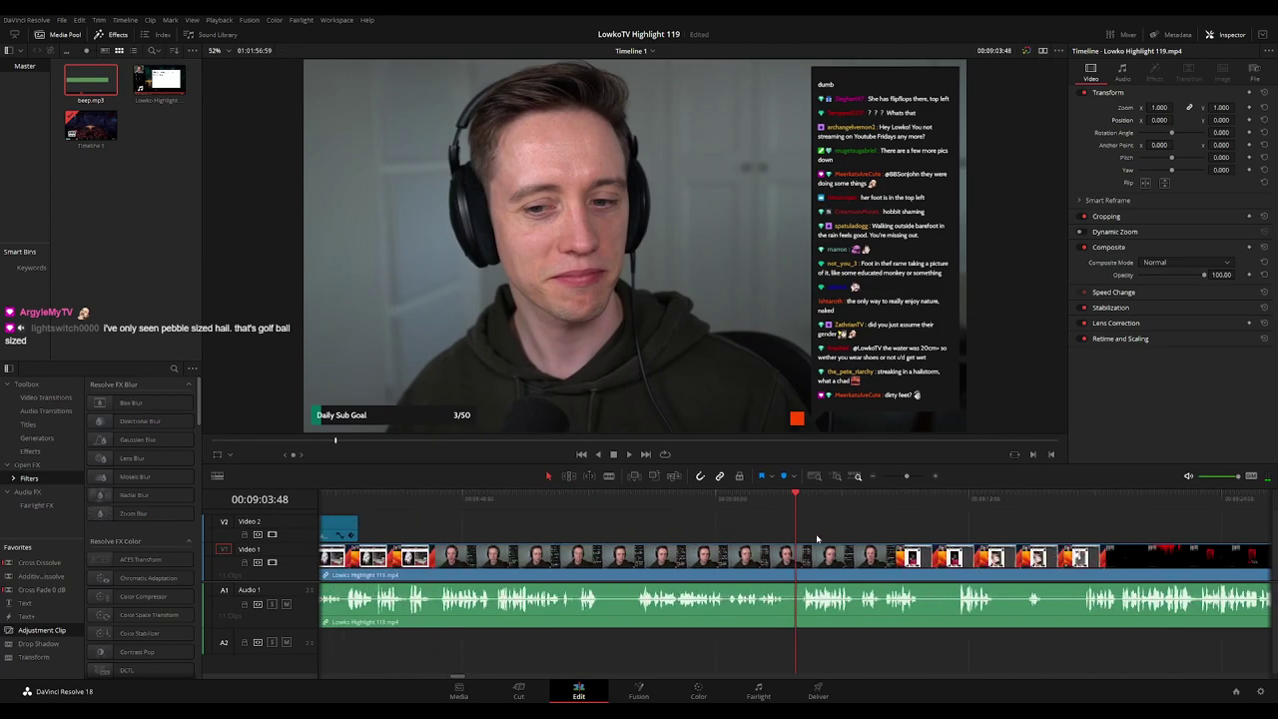
scroll(818, 539, up, 5)
key(space)
key(b)
click(608, 559)
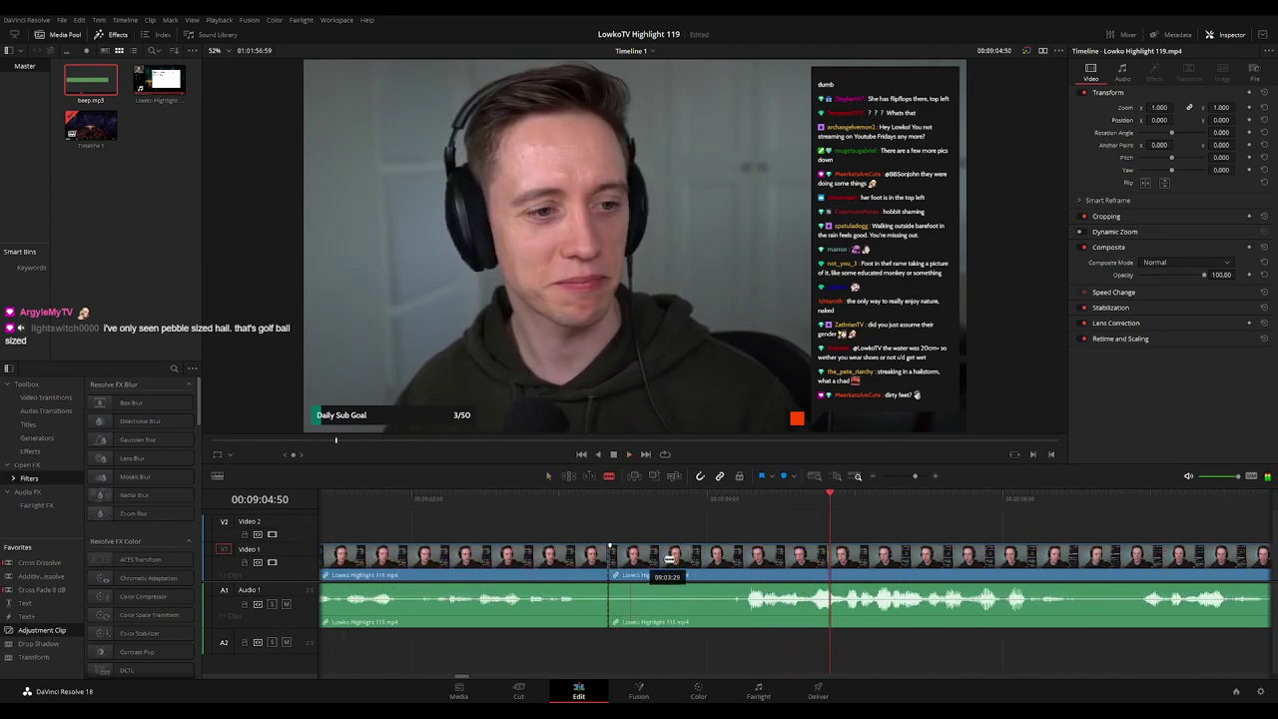
click(744, 555)
key(a)
click(705, 559)
key(Delete)
Colour the finished clip before the cut at about 00:09:03 green and deselect it
scroll(719, 561, down, 5)
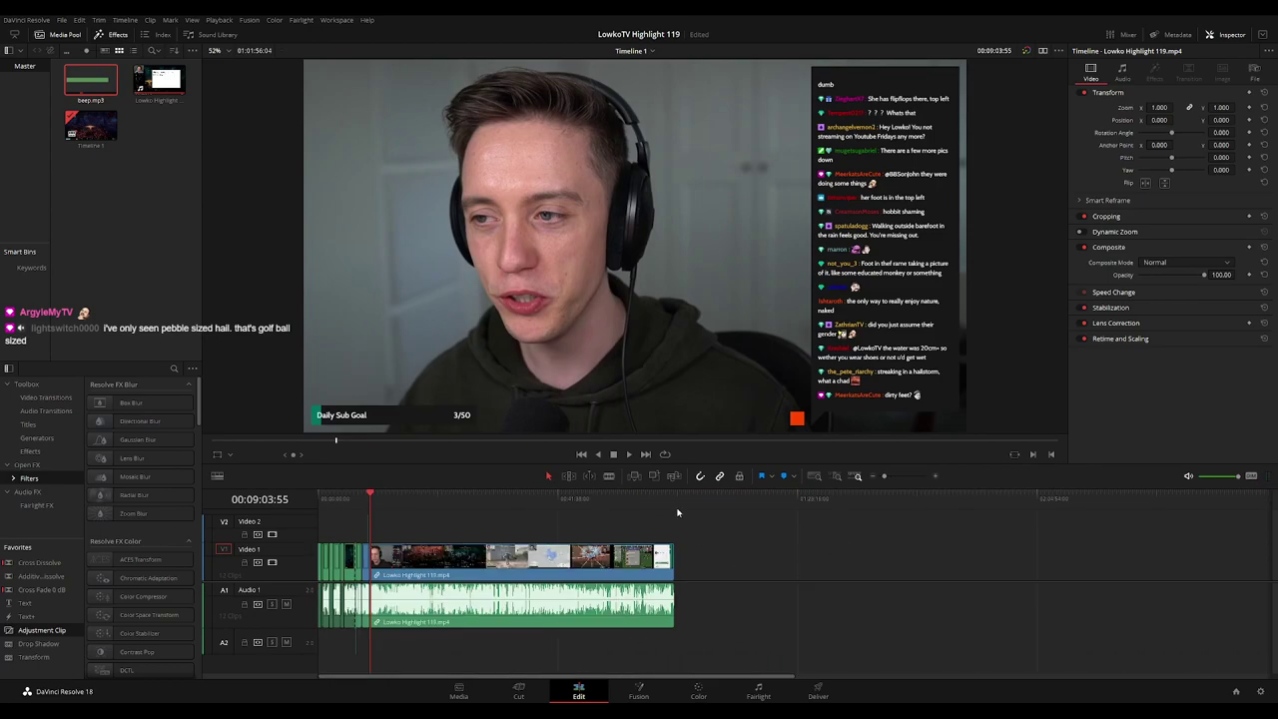
click(677, 515)
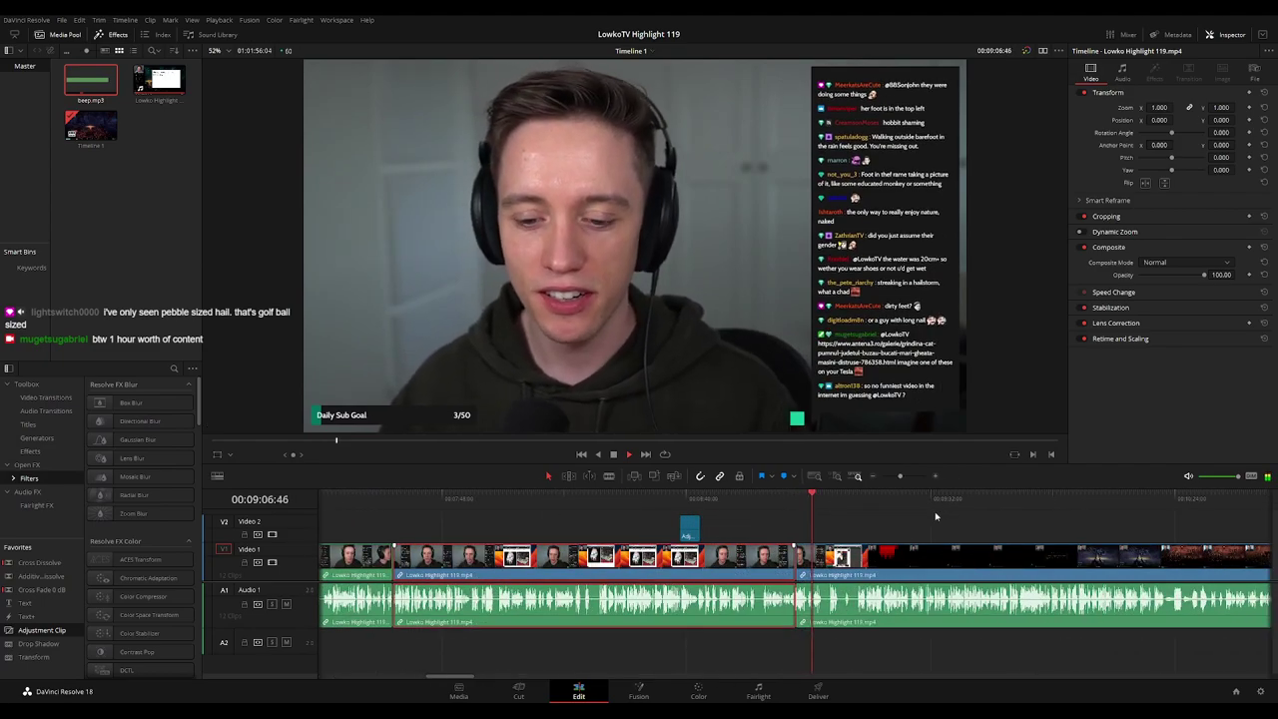
click(857, 535)
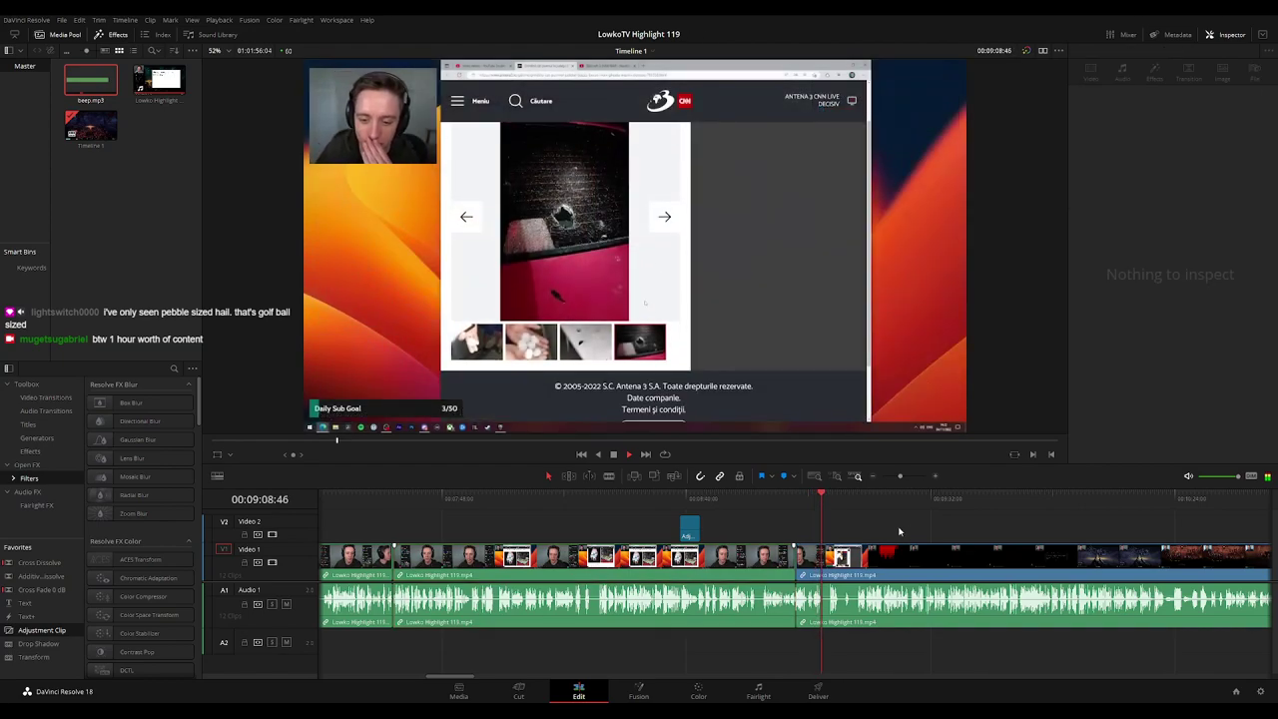
Play the hail gallery footage through to about 00:09:18 and ripple delete the short section just before the black loading screen
drag(905, 531, 688, 536)
scroll(749, 539, up, 2)
scroll(756, 540, right, 4)
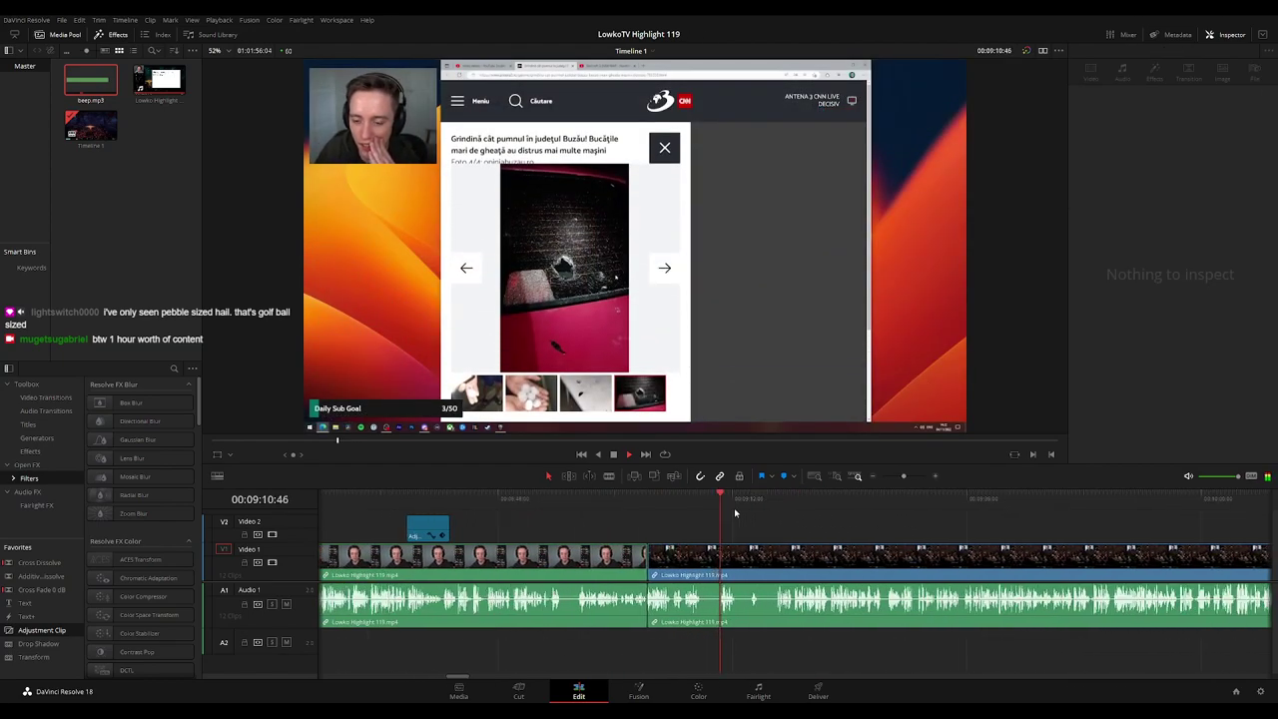
scroll(653, 522, left, 3)
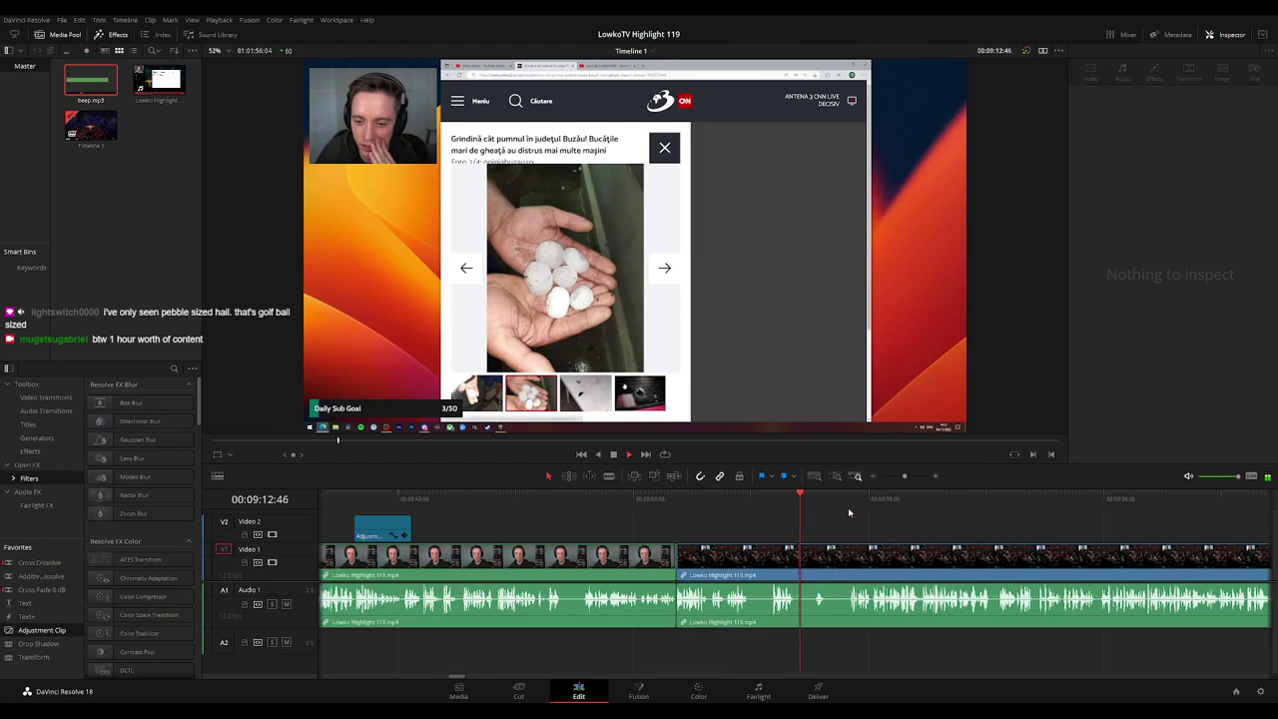
scroll(804, 529, right, 4)
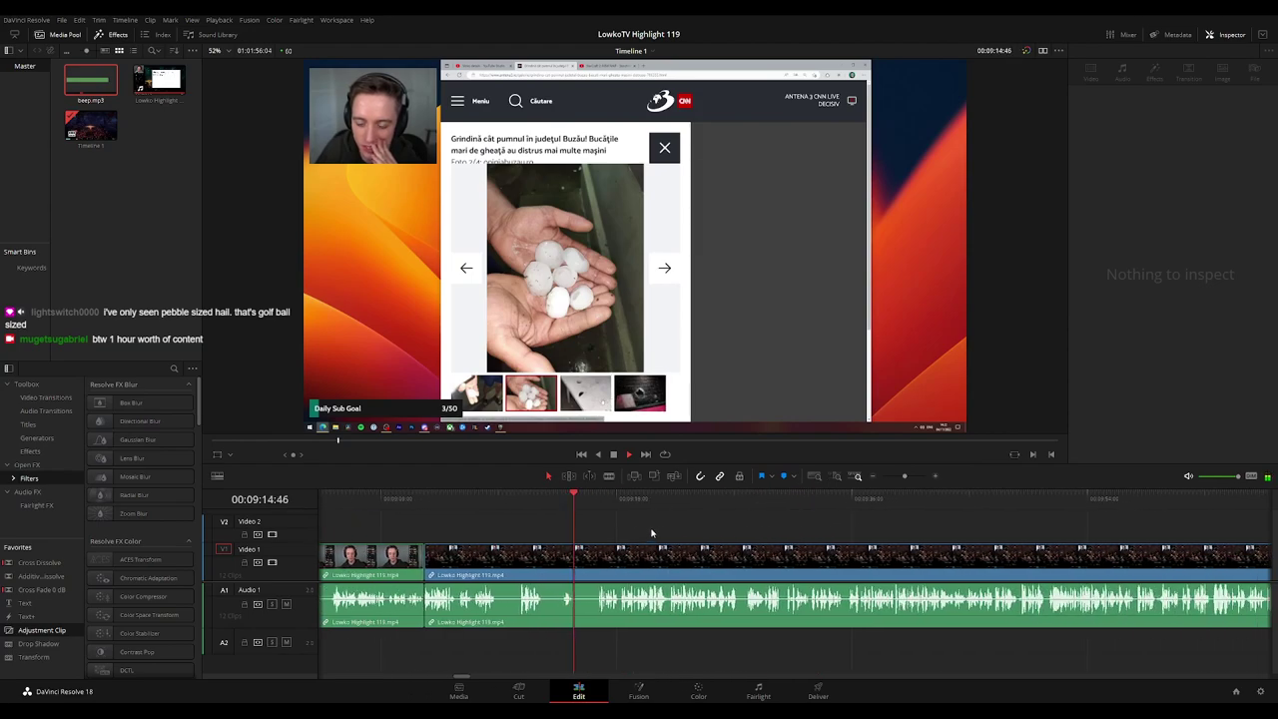
scroll(644, 527, right, 1)
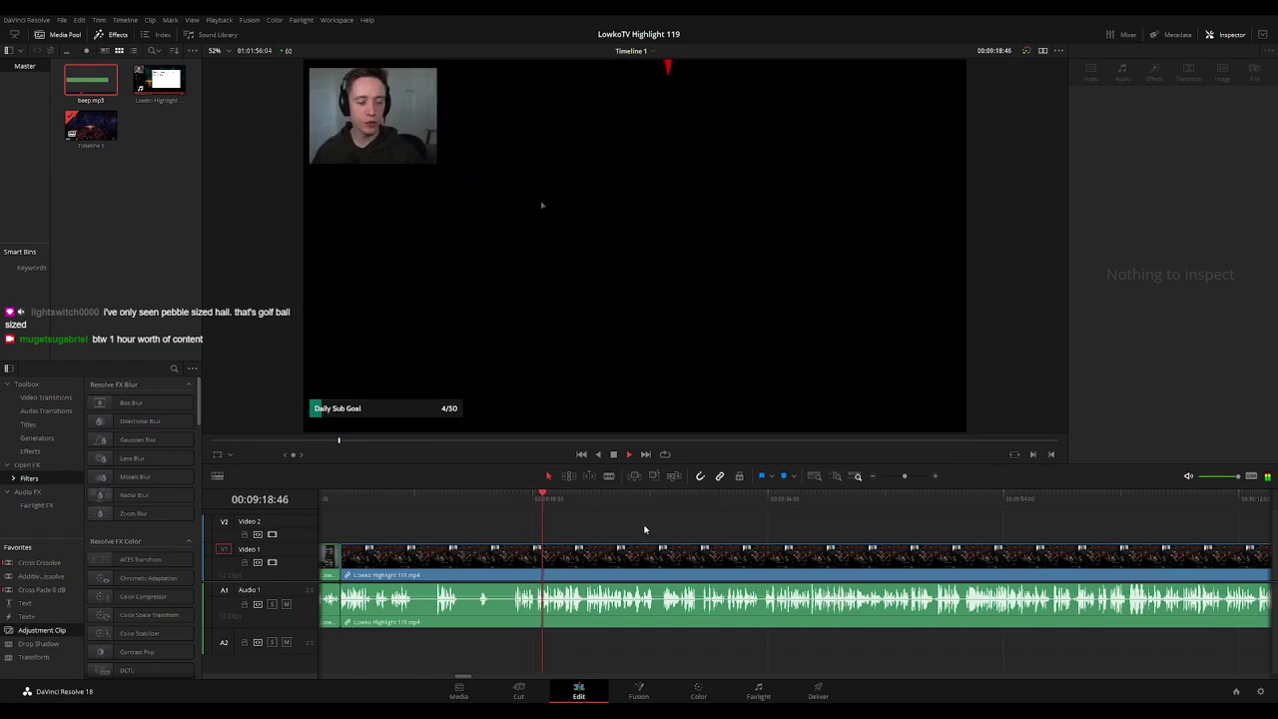
scroll(699, 527, up, 5)
key(space)
click(560, 501)
key(space)
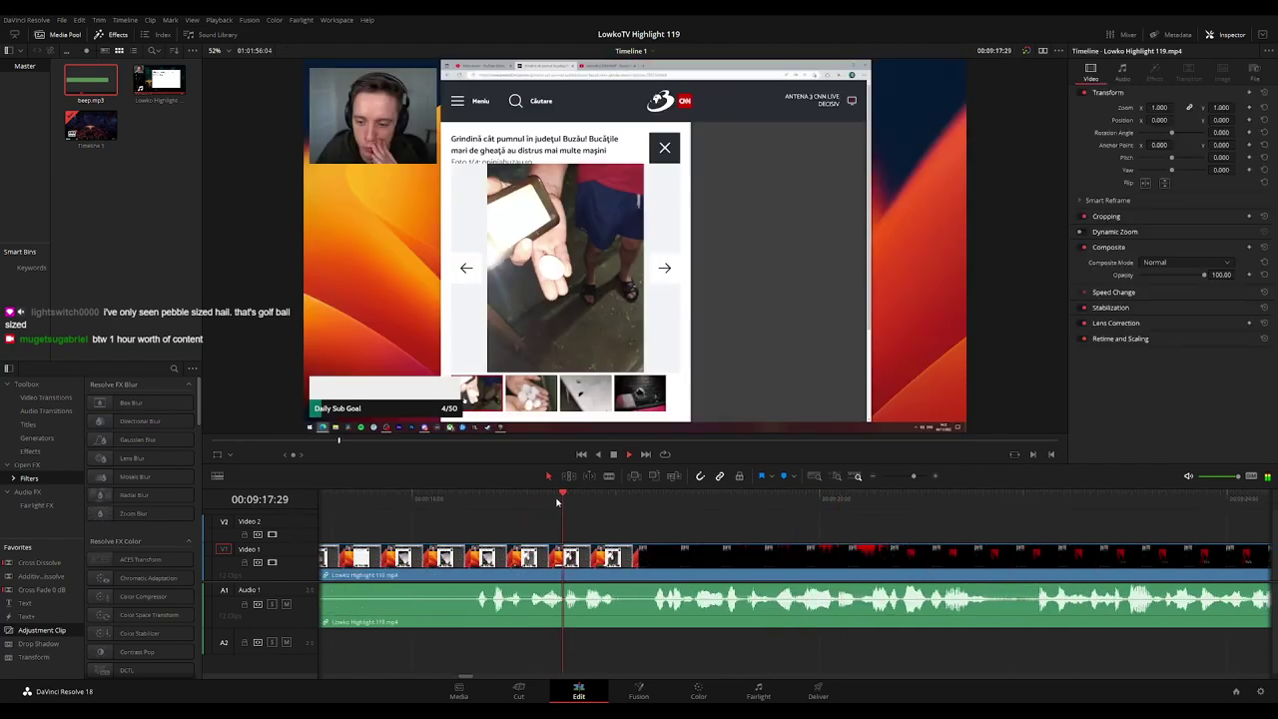
click(633, 557)
key(Delete)
key(space)
Colour the hail gallery clip before the loading screen green and deselect it
scroll(633, 569, down, 4)
click(750, 559)
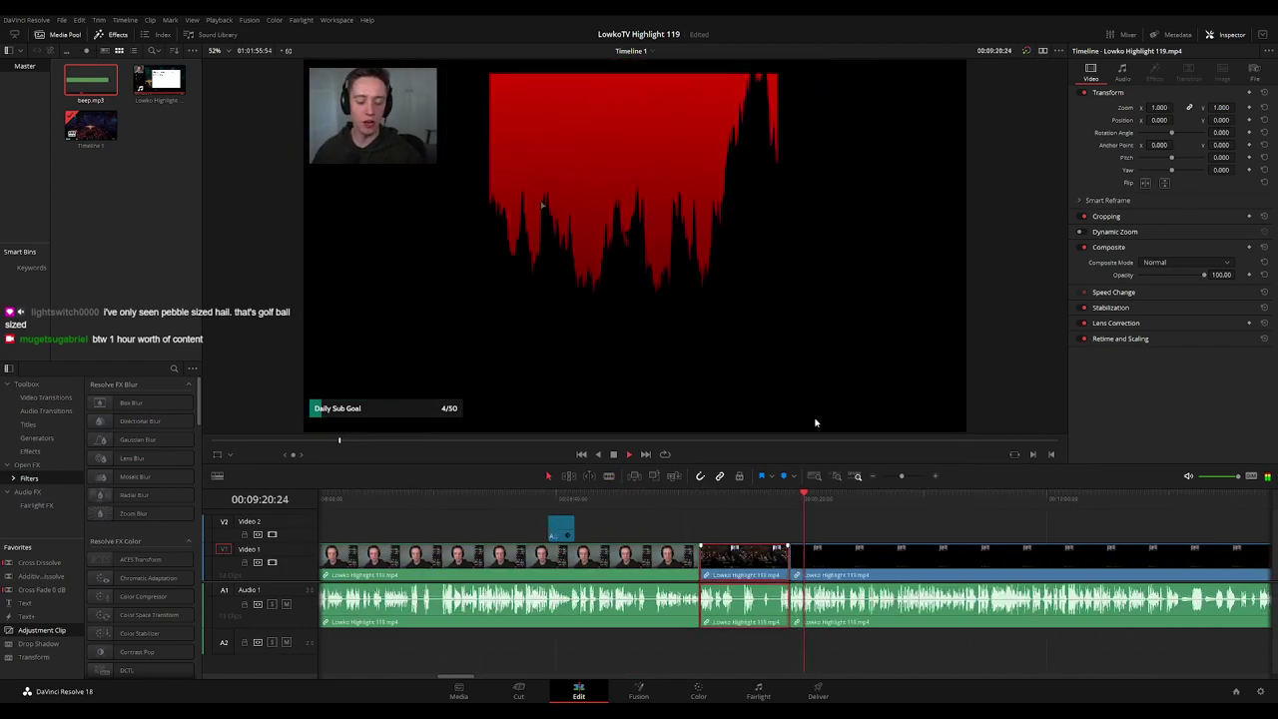
click(896, 534)
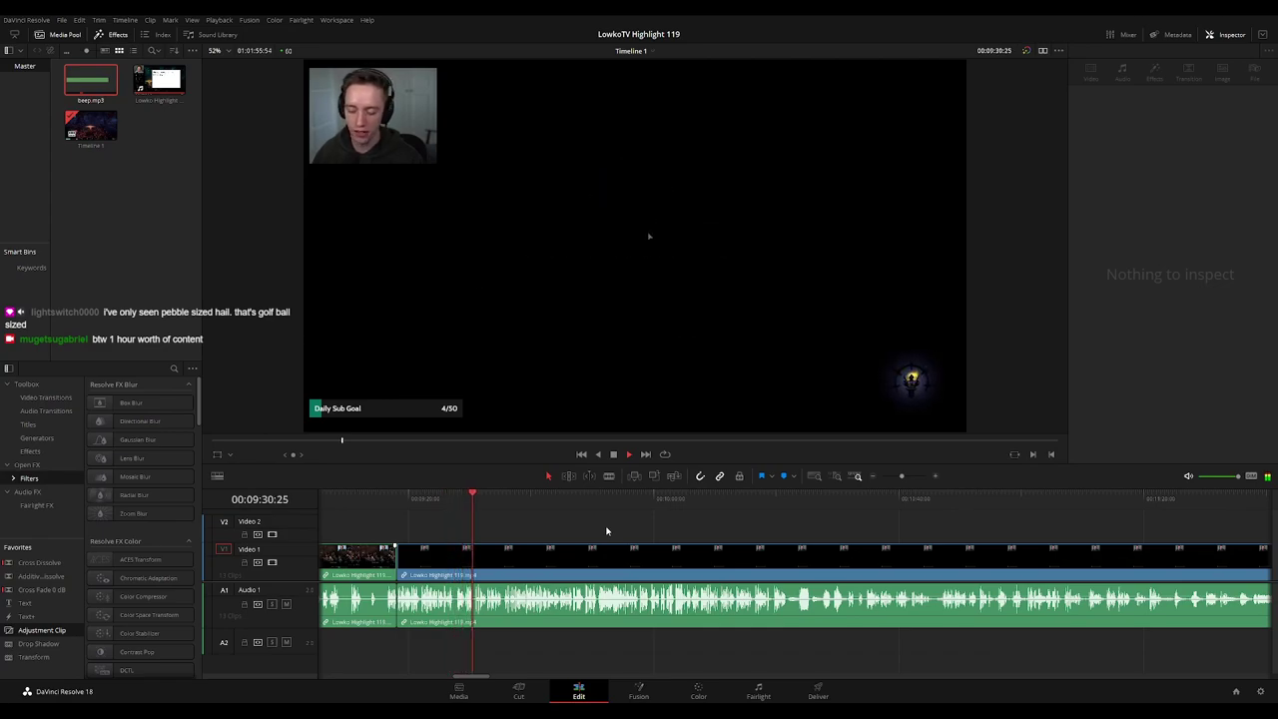
Review the game loading screen and Darkest Dungeon intro text footage from about 00:09:30 to 00:09:58 for parts that need cutting
scroll(610, 534, up, 5)
scroll(659, 523, right, 3)
scroll(690, 520, right, 3)
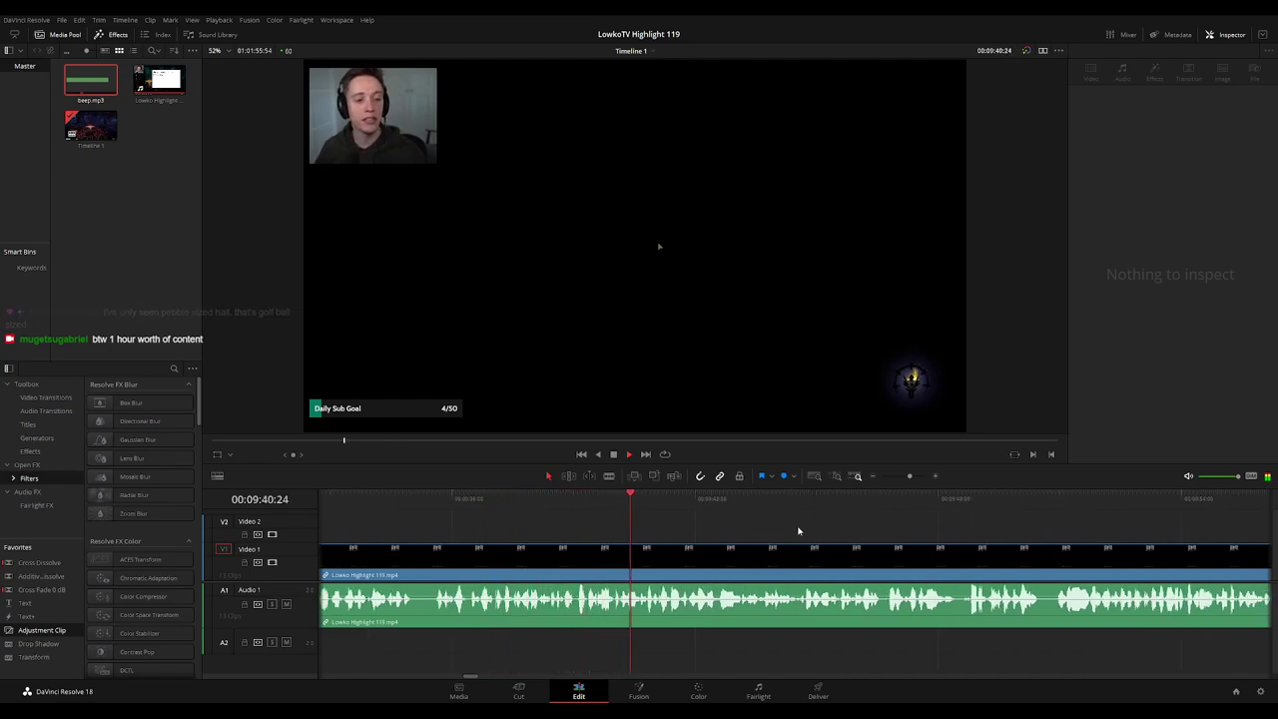
scroll(670, 521, right, 3)
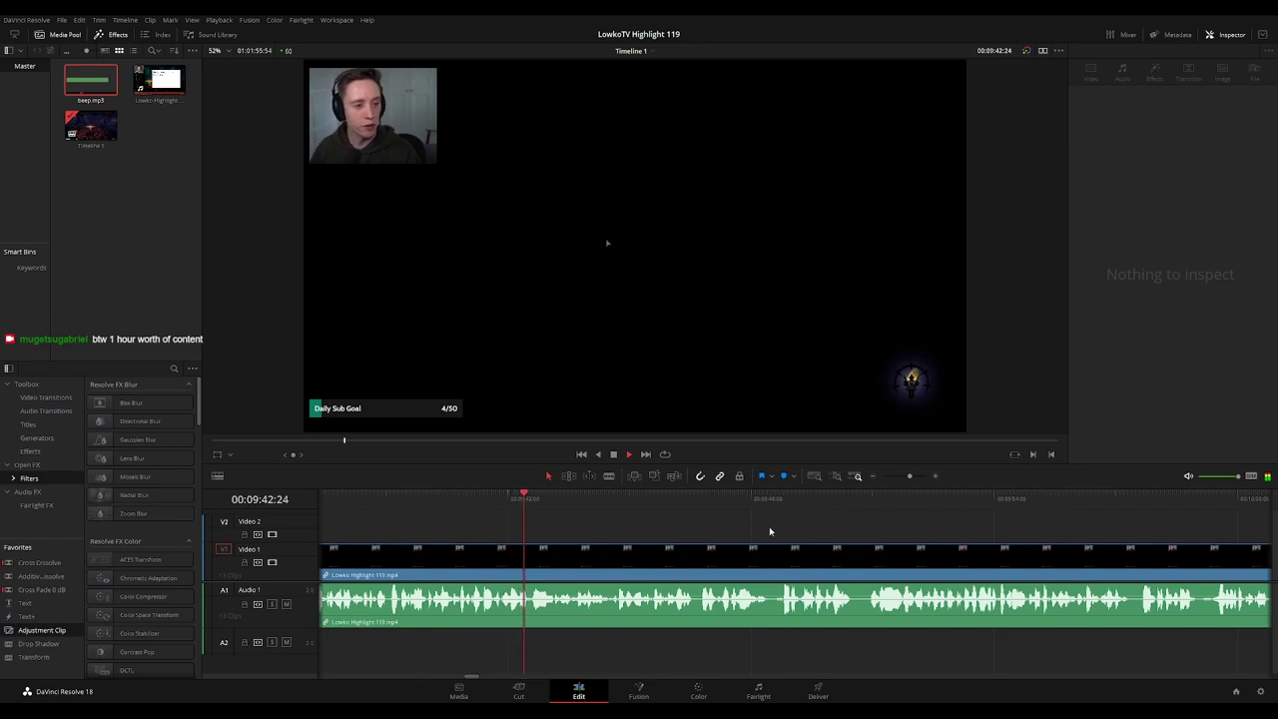
scroll(678, 514, right, 2)
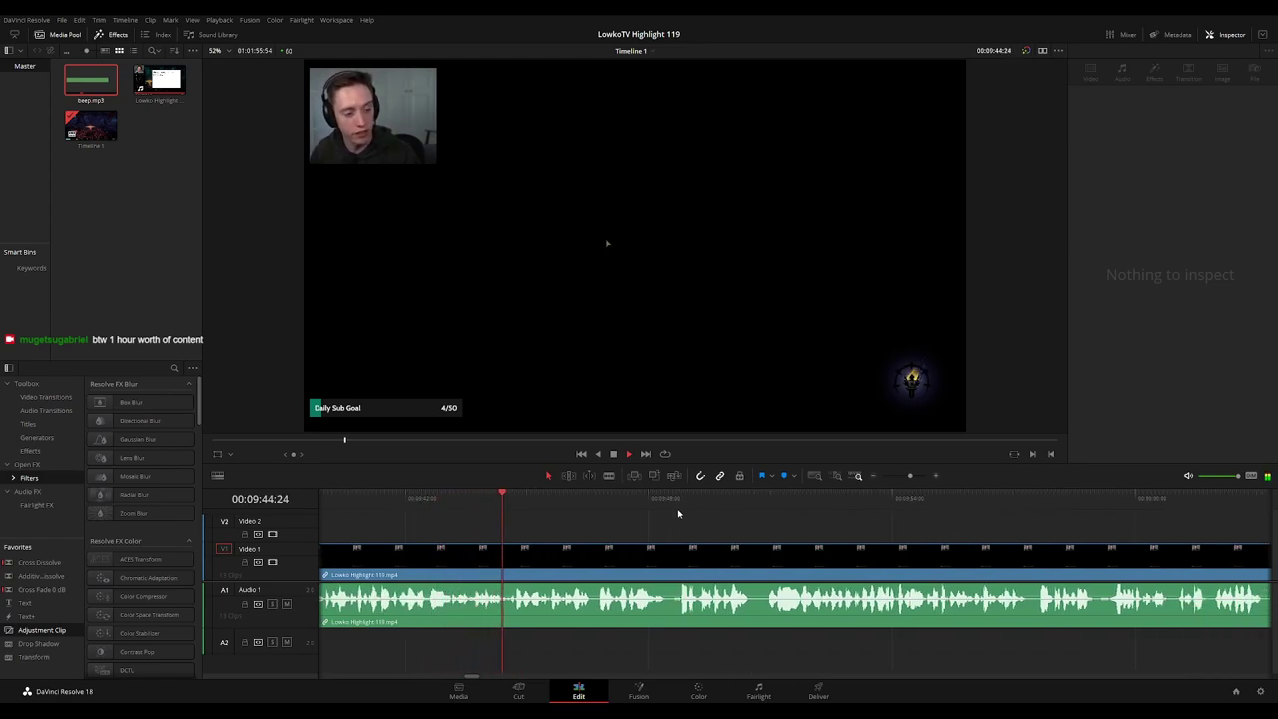
scroll(719, 529, right, 1)
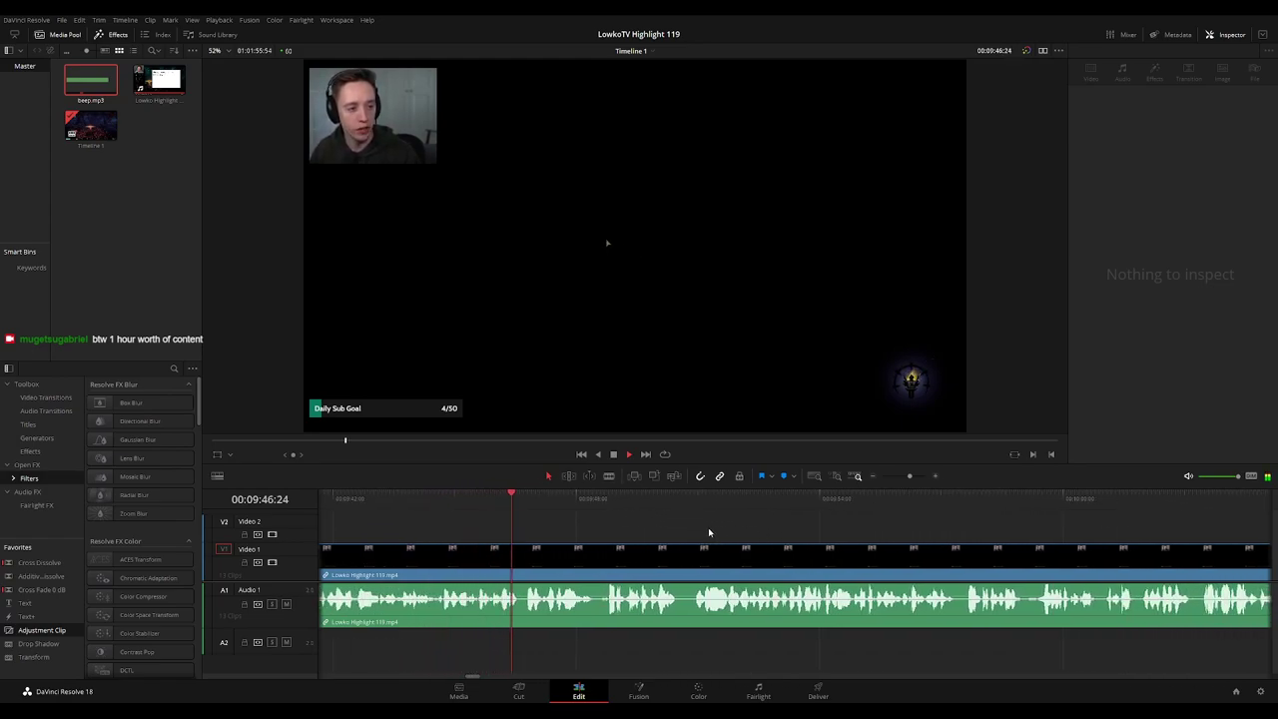
drag(716, 531, 605, 522)
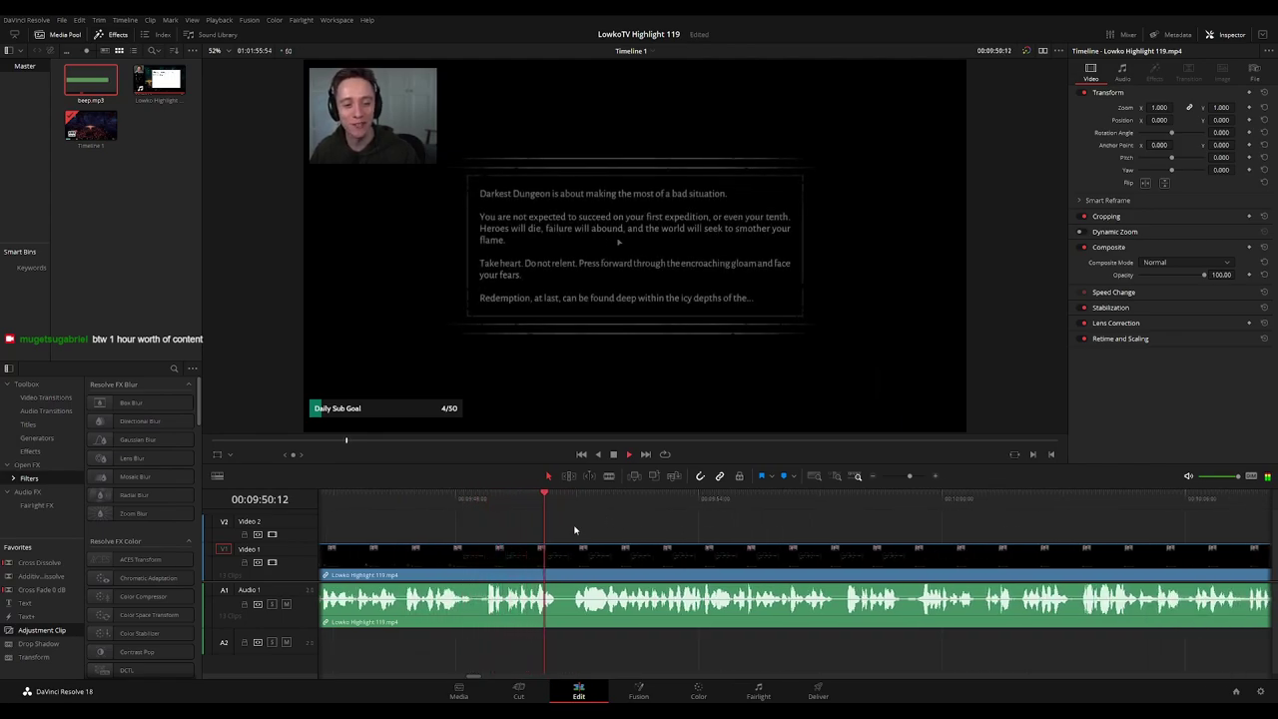
drag(707, 526, 637, 535)
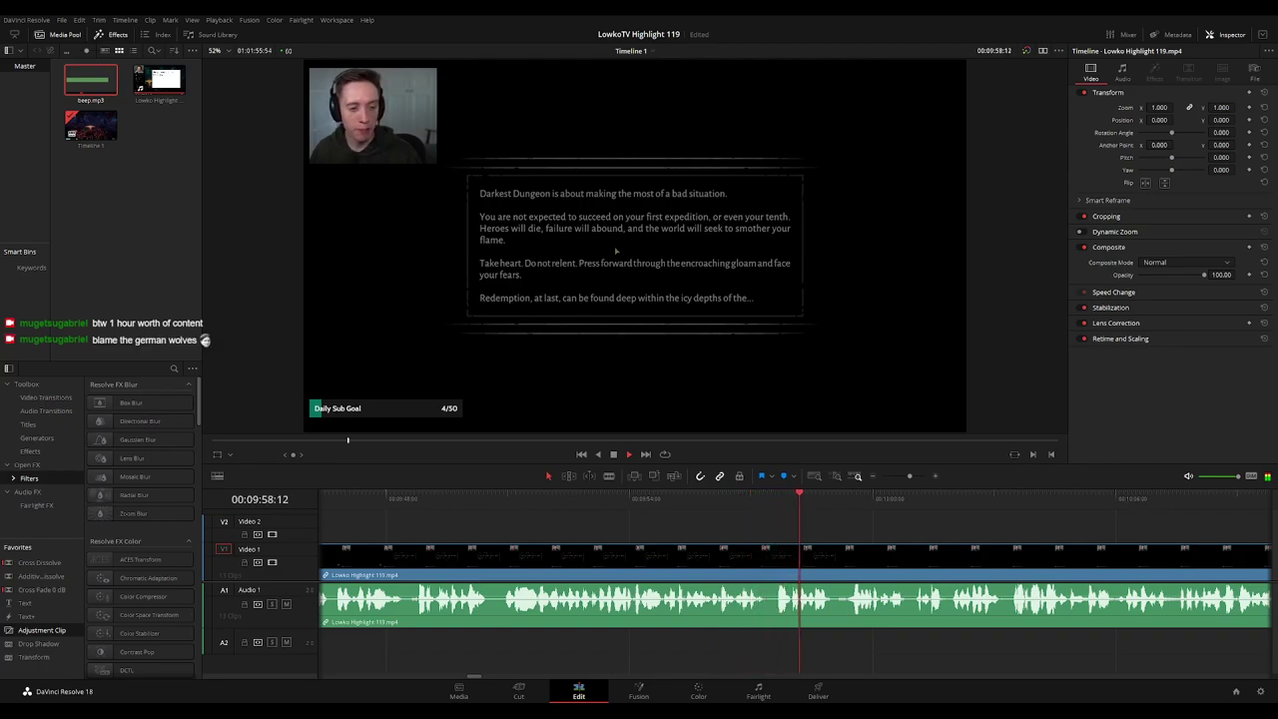
Split out the short section starting at about 00:09:57:26 on the Darkest Dungeon text screen and ripple delete it
drag(892, 534, 767, 521)
key(space)
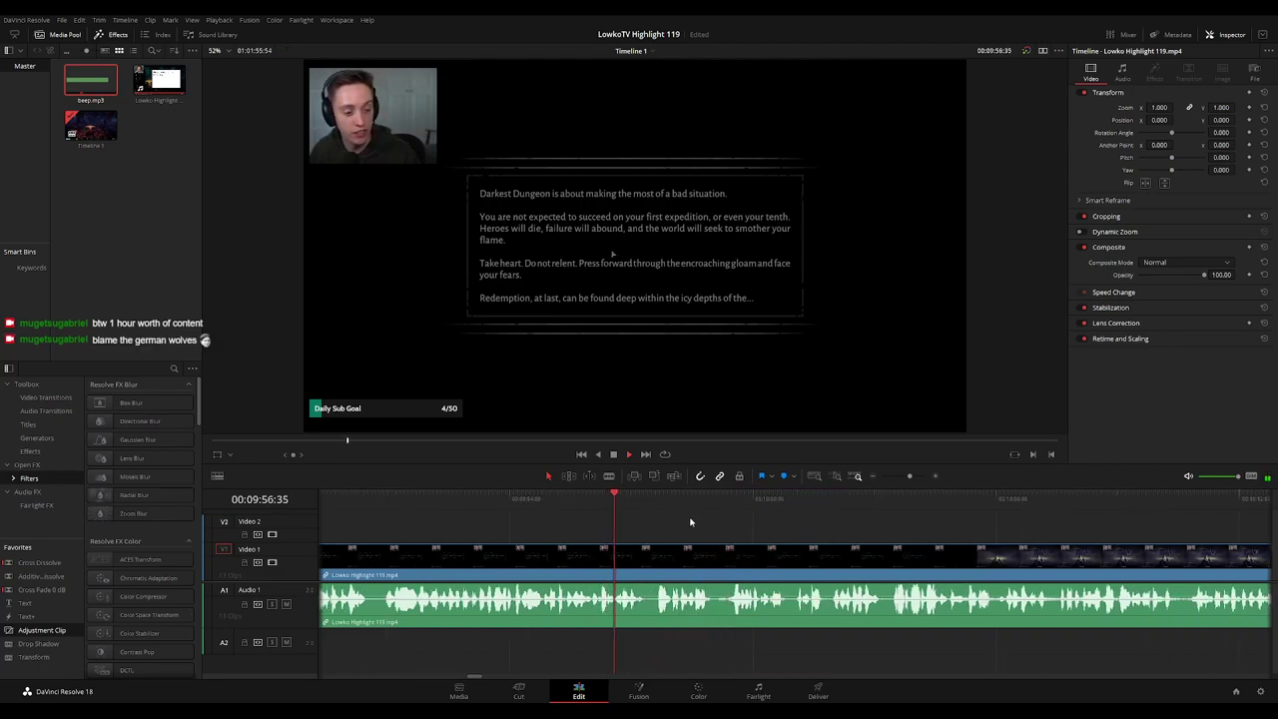
key(b)
click(649, 557)
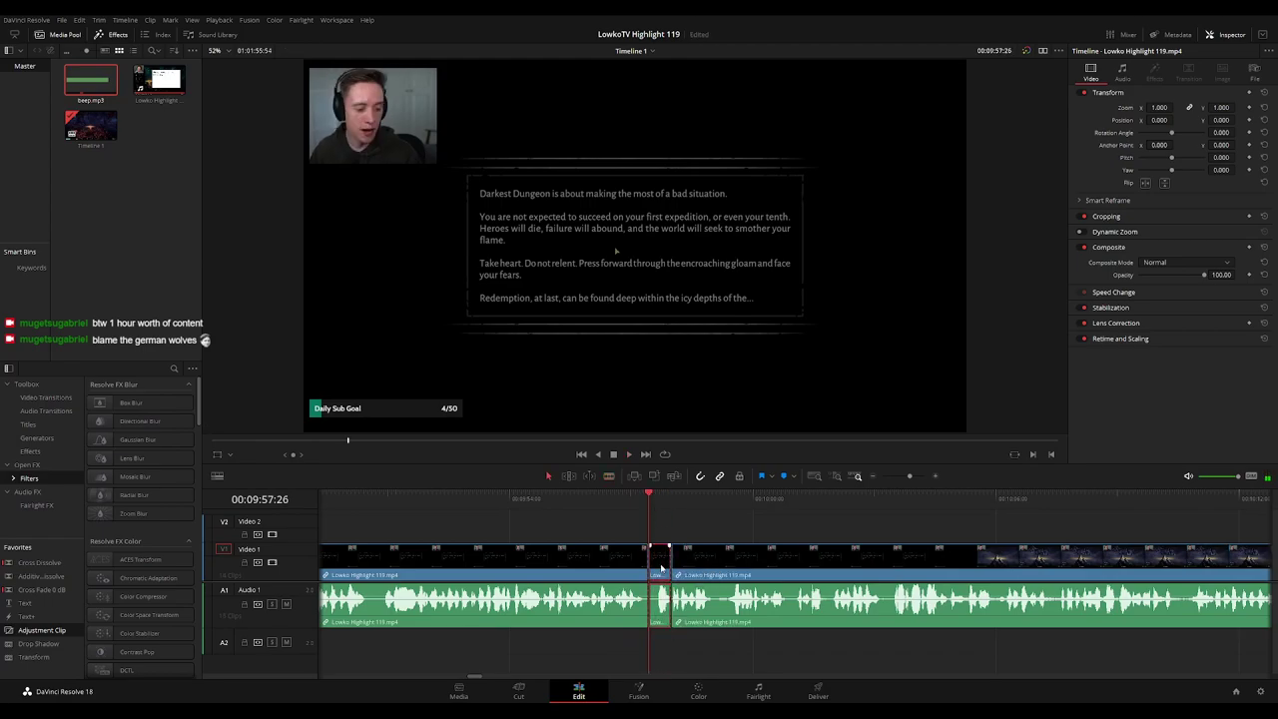
key(Delete)
Colour the clip before the cut at about 00:09:57:26 green and deselect it
click(614, 569)
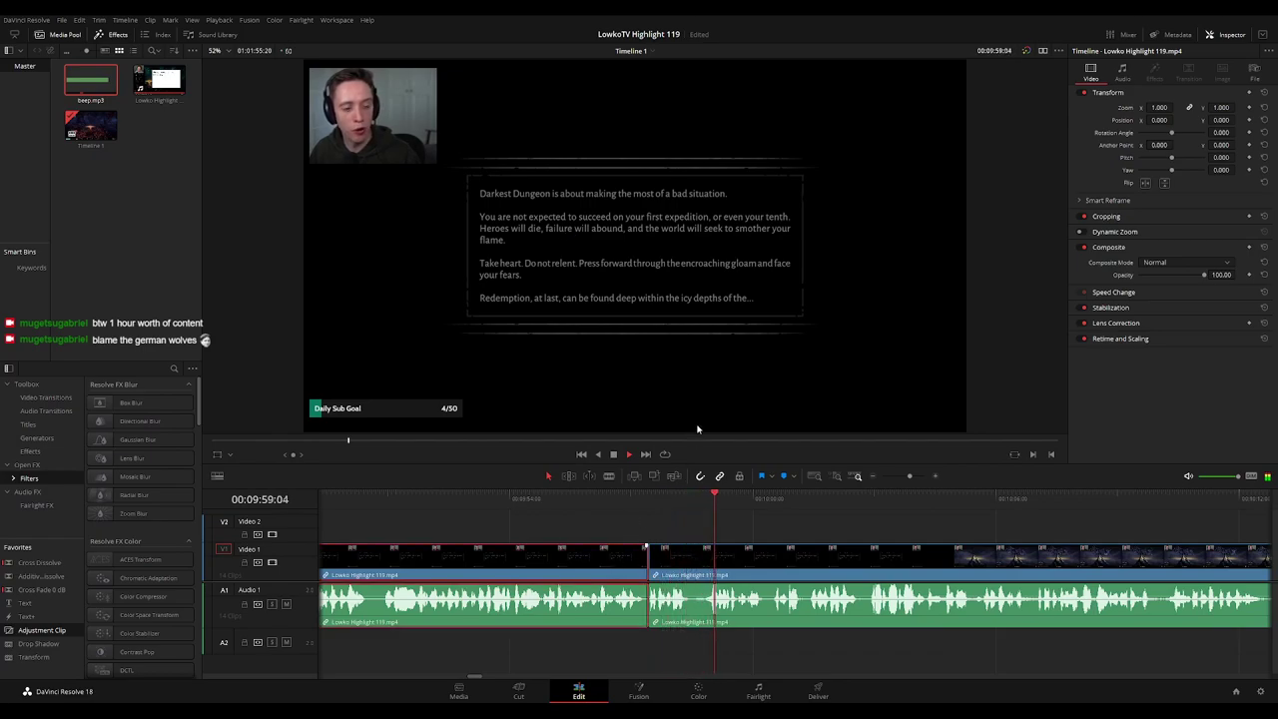
key(g)
click(857, 529)
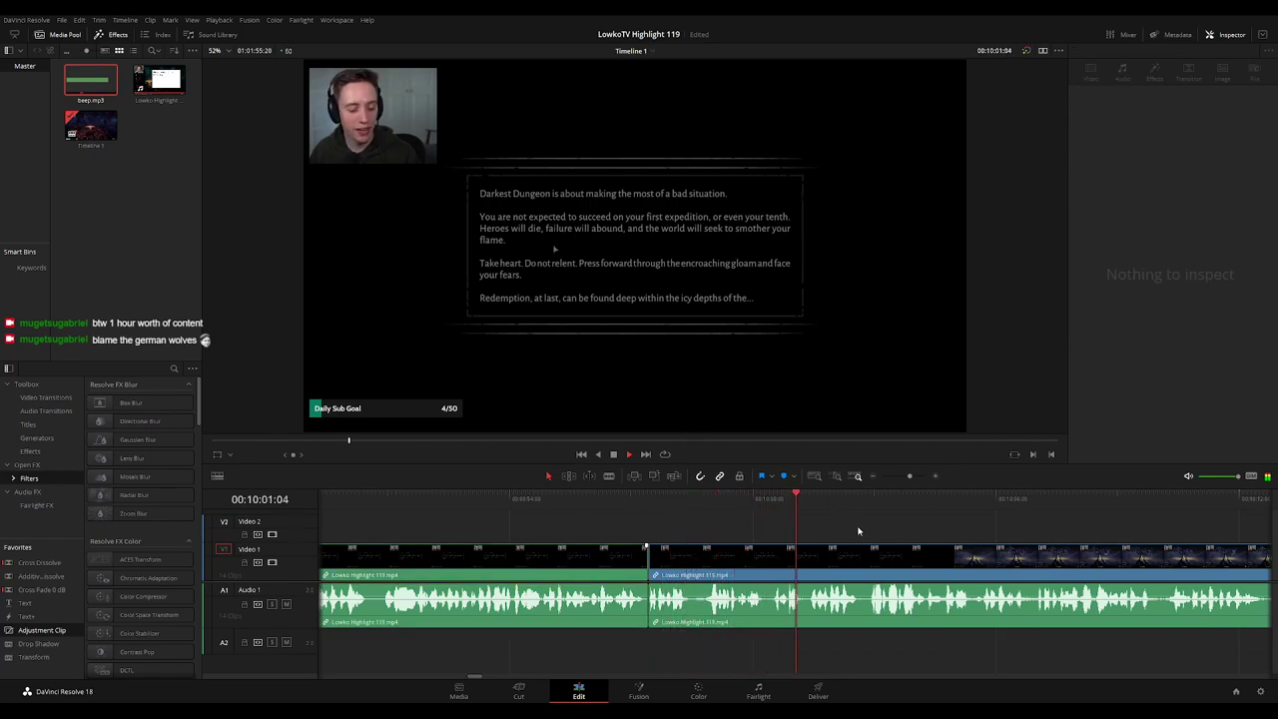
Review the Darkest Dungeon text and title screen footage from about 00:10:01 to 00:10:21 for parts that need cutting
scroll(819, 530, right, 2)
drag(776, 535, 635, 534)
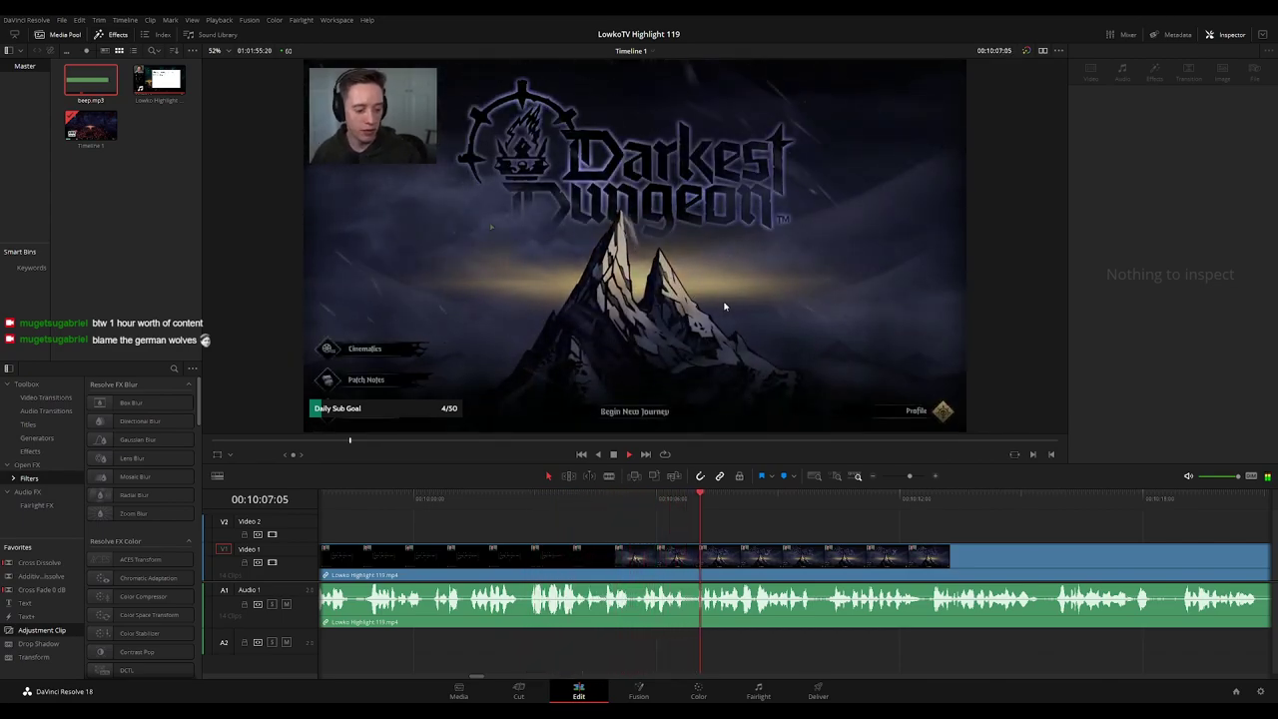
scroll(739, 534, right, 4)
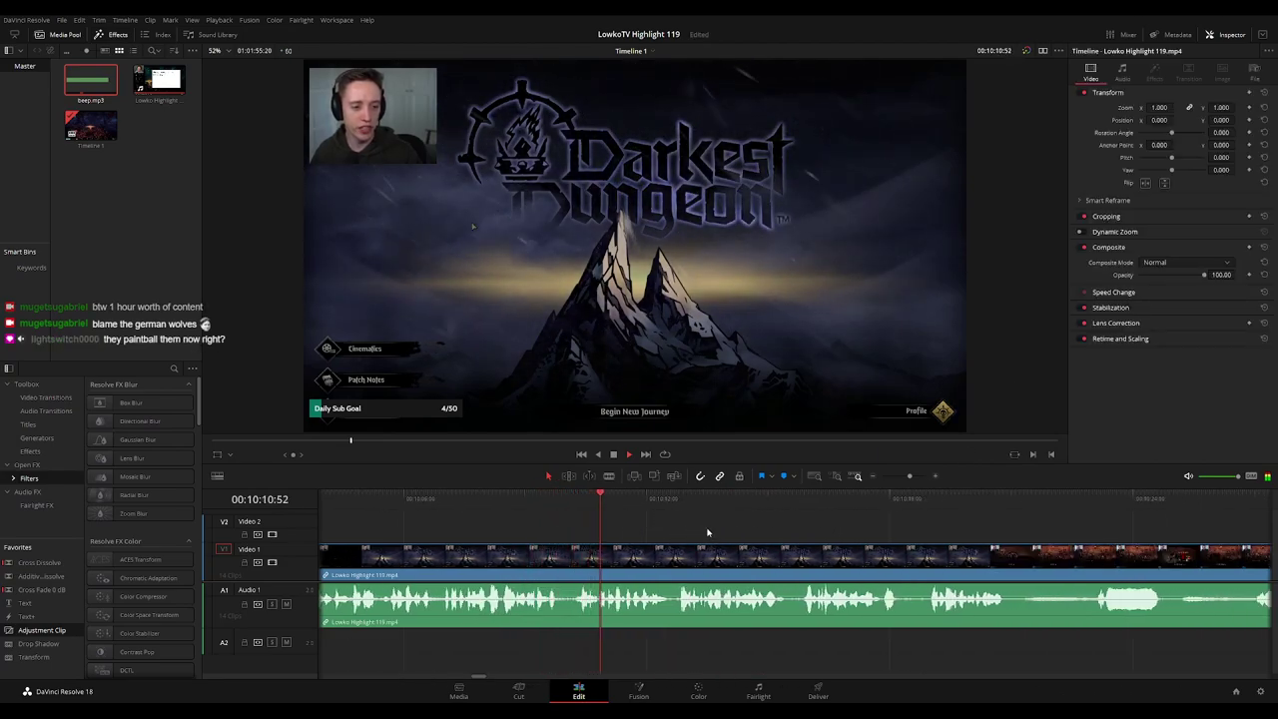
drag(779, 533, 647, 525)
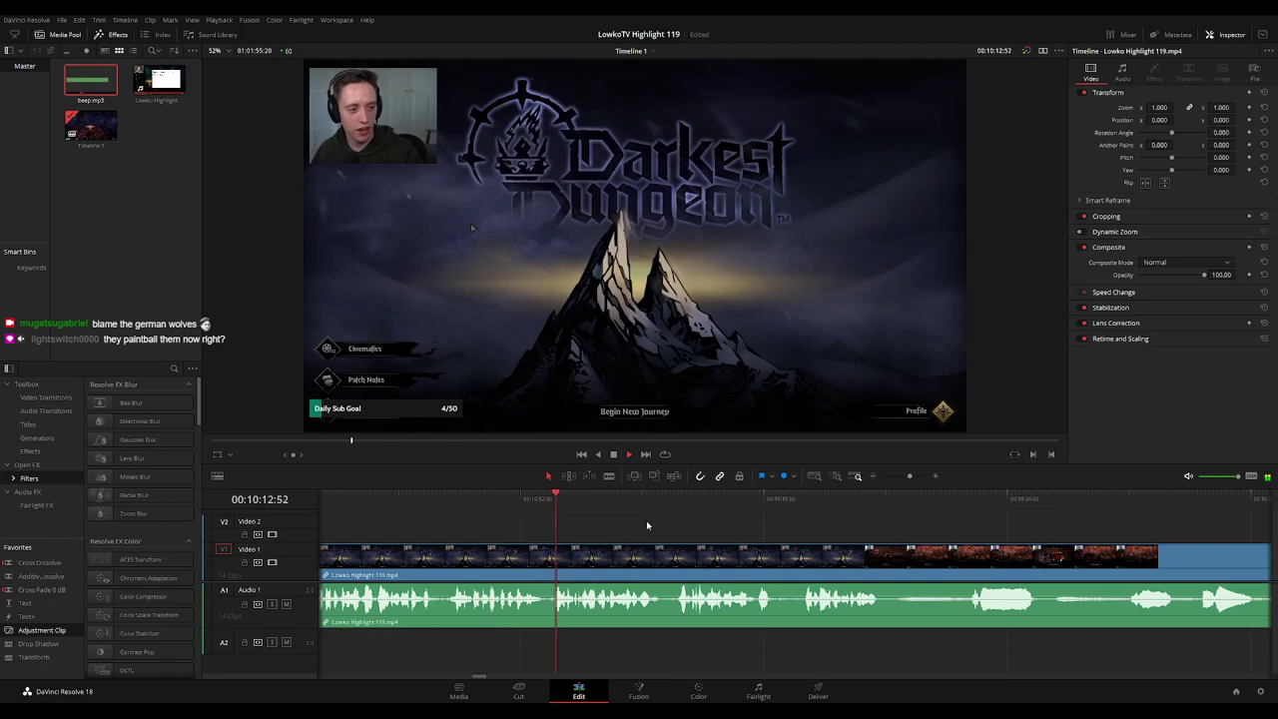
scroll(661, 522, right, 1)
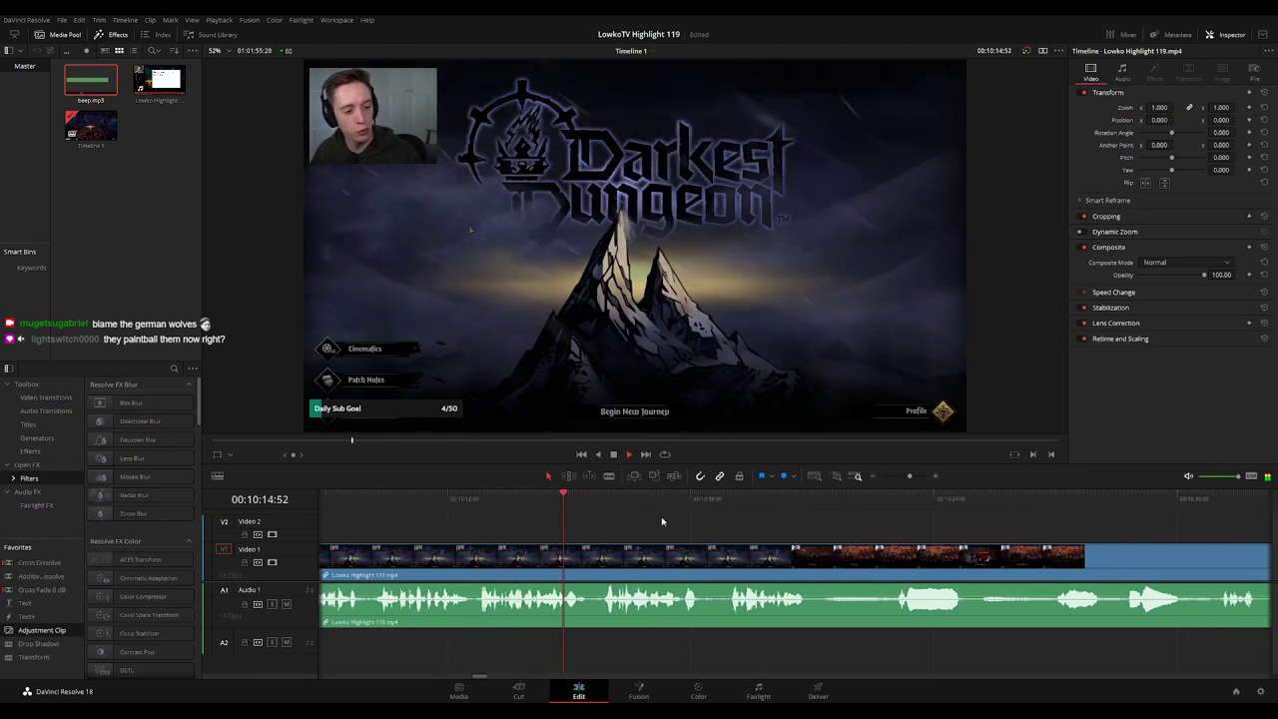
scroll(661, 522, right, 2)
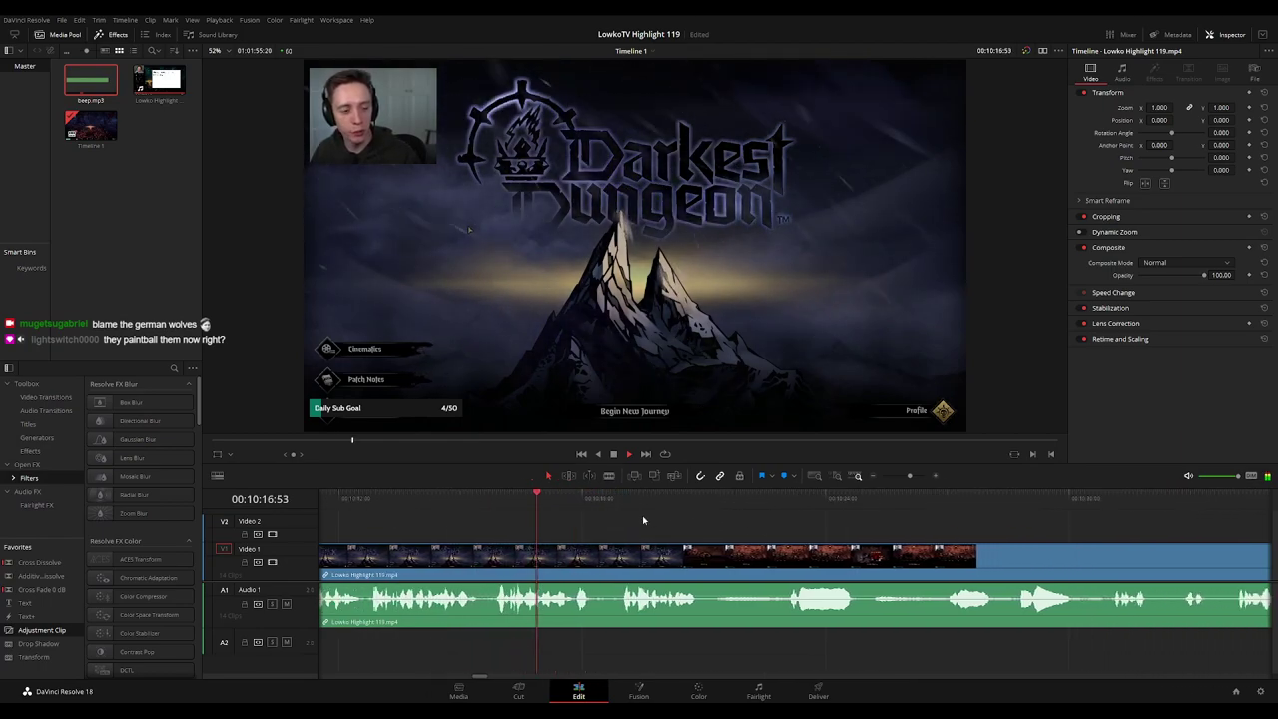
scroll(626, 527, right, 2)
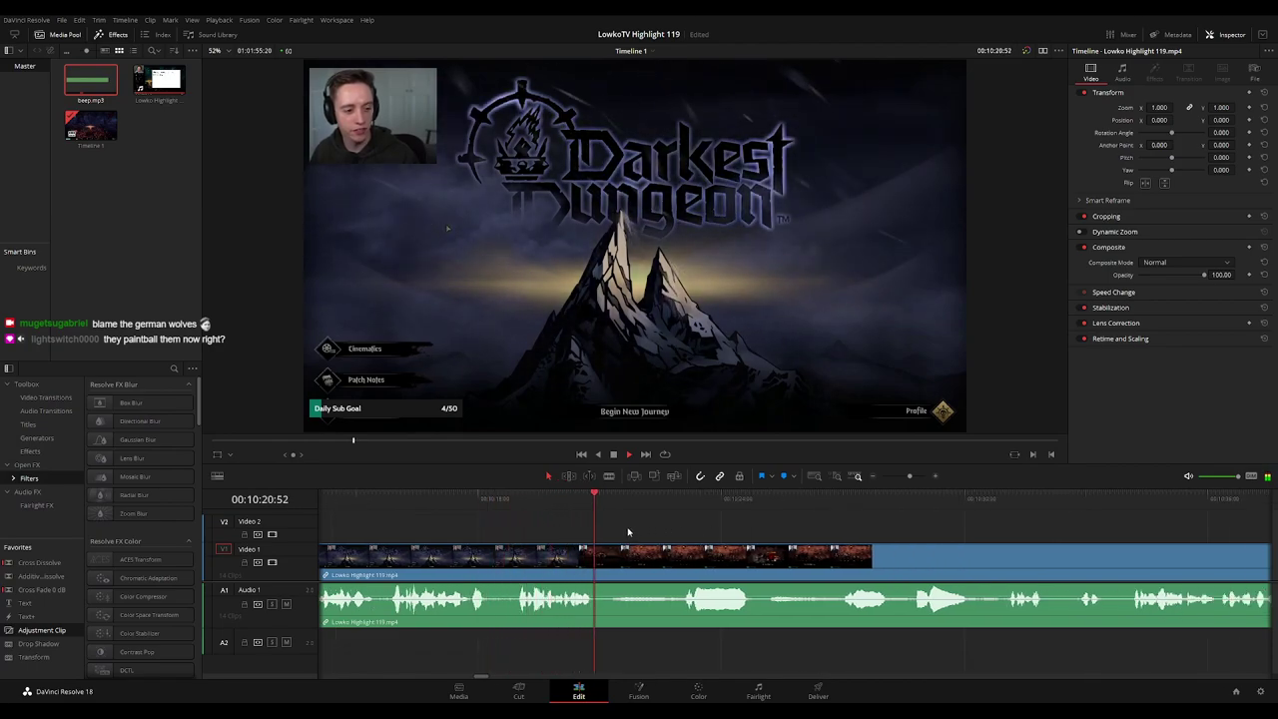
Split out and ripple delete the sliver at about 00:10:21:03 where the wolf battle starts, and colour the title screen clip before it green
key(space)
key(b)
click(601, 559)
drag(606, 560, 611, 560)
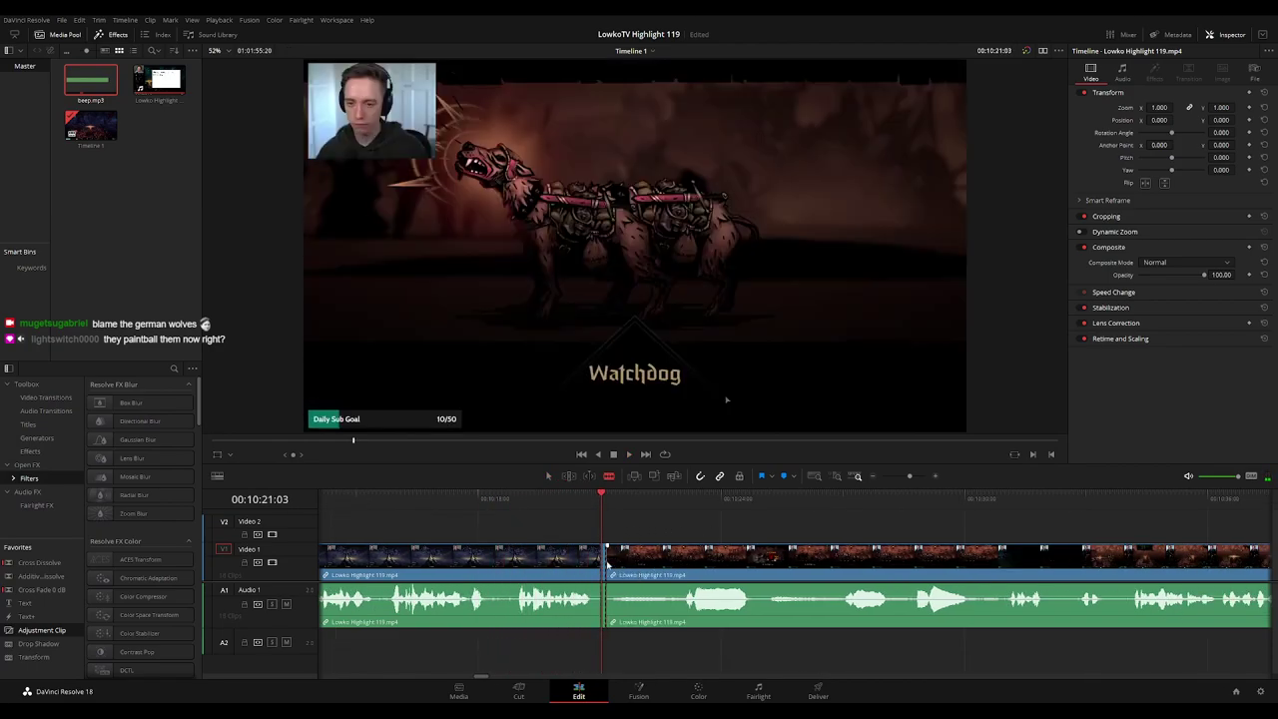
key(space)
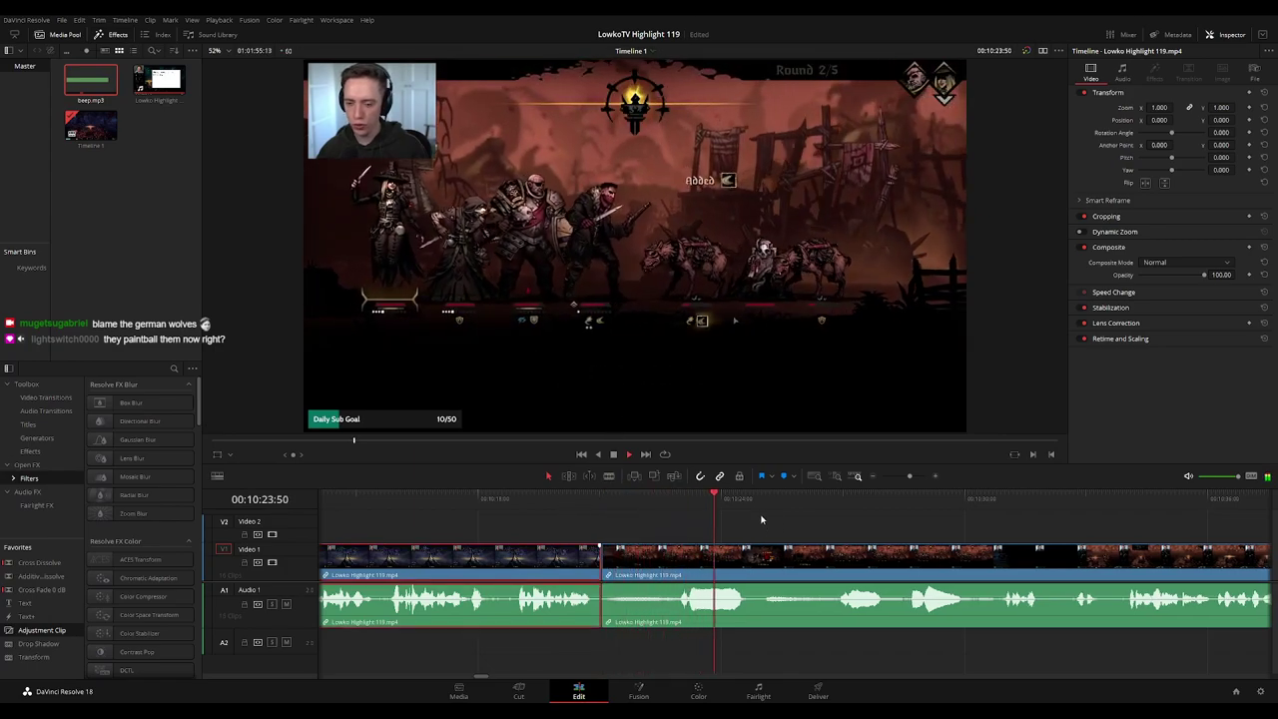
drag(921, 525, 710, 504)
scroll(737, 532, down, 3)
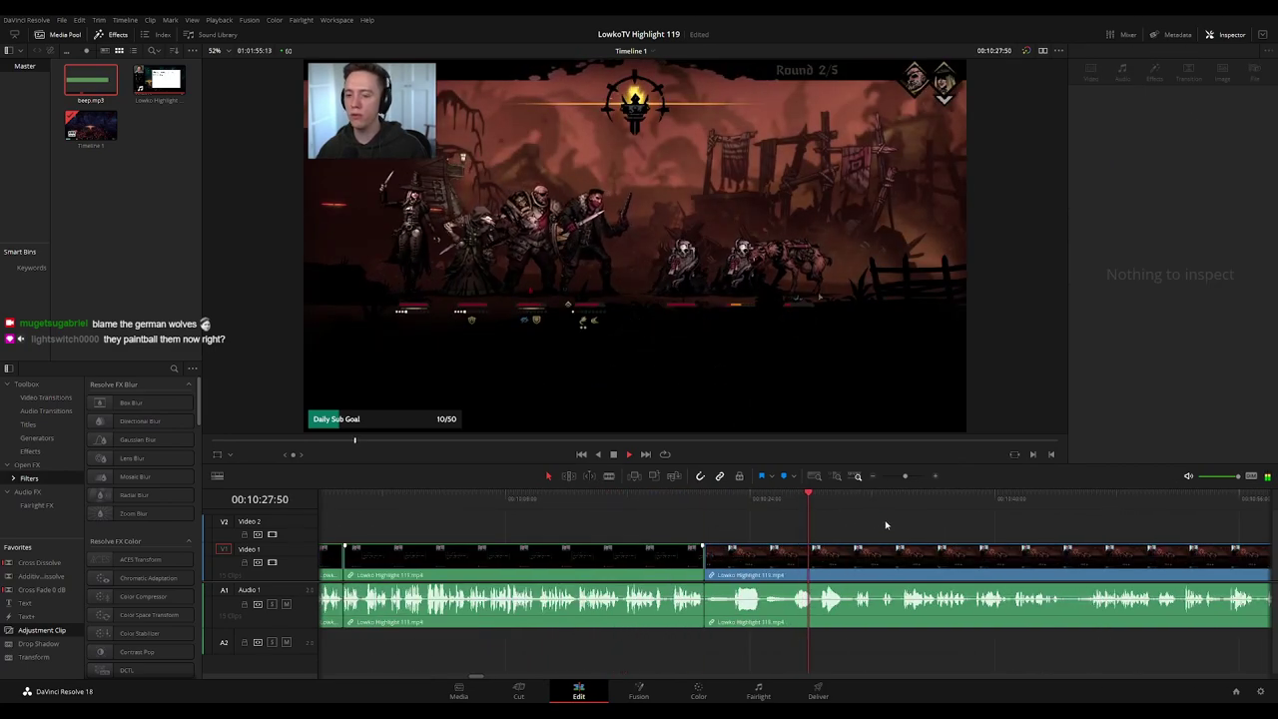
Replay the wolf battle footage from about 00:10:23 to 00:10:30 and check its speech for parts that need editing
click(879, 555)
click(732, 497)
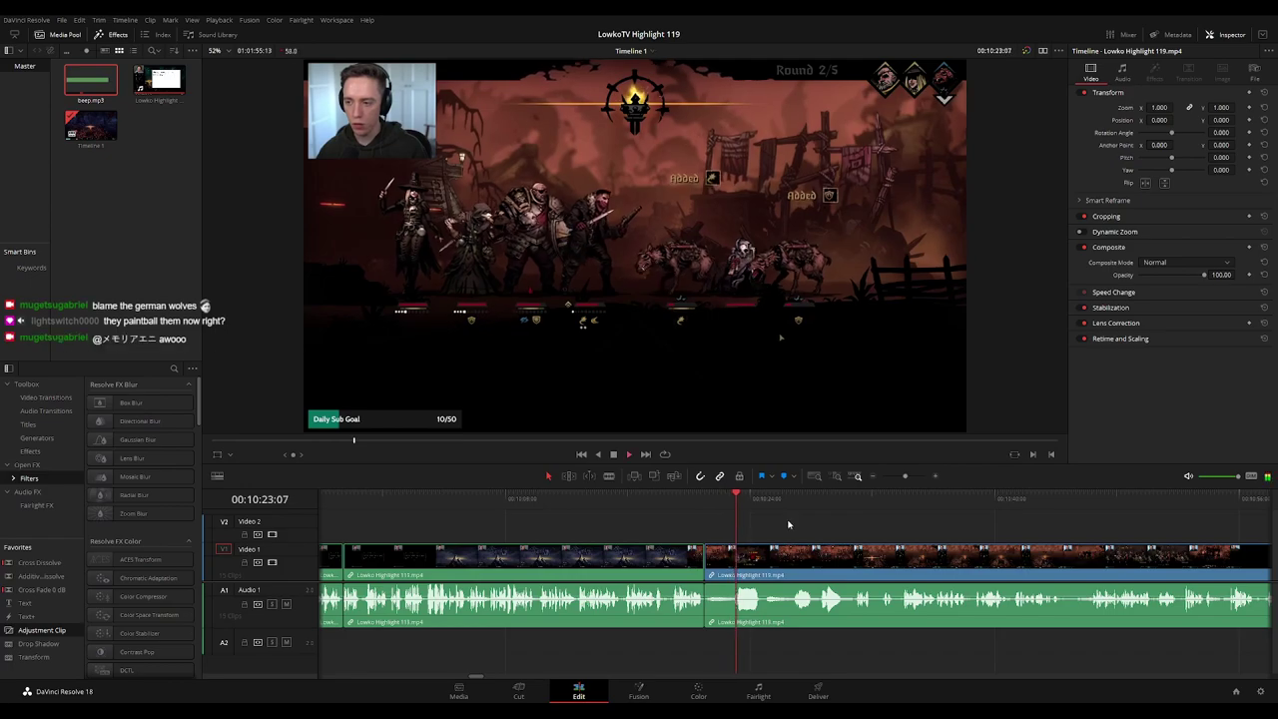
drag(831, 528, 665, 527)
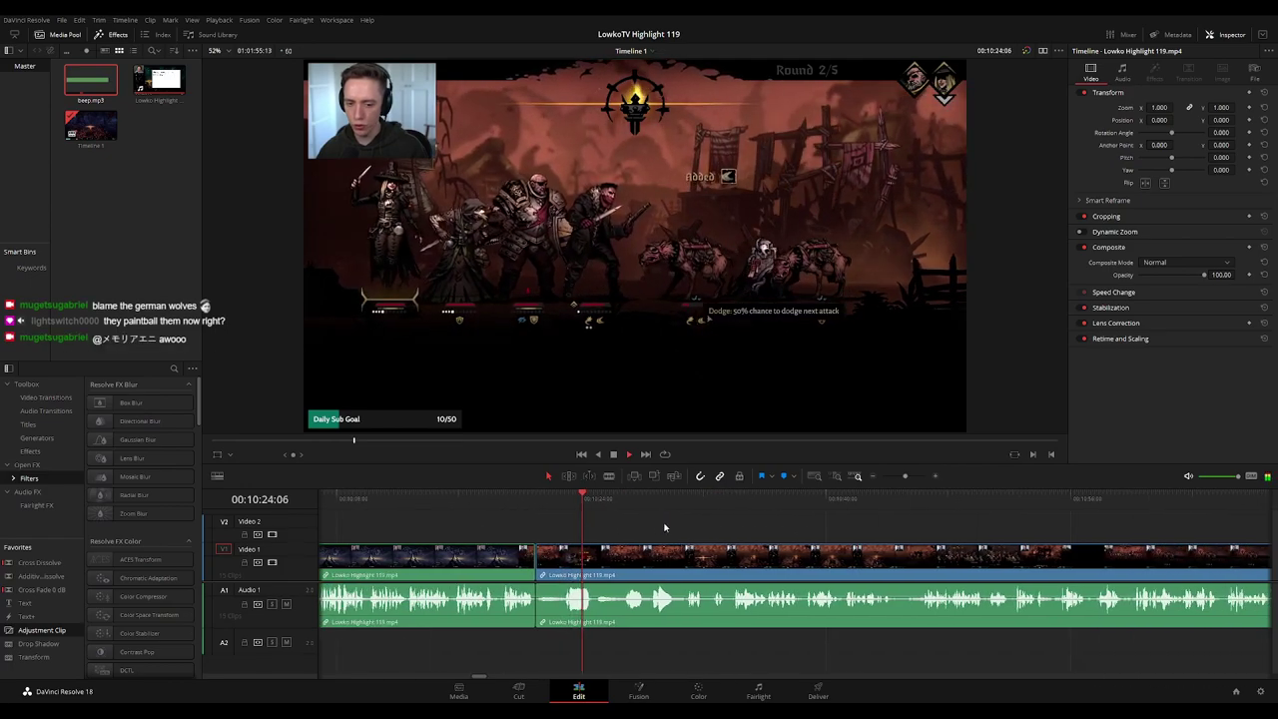
click(561, 501)
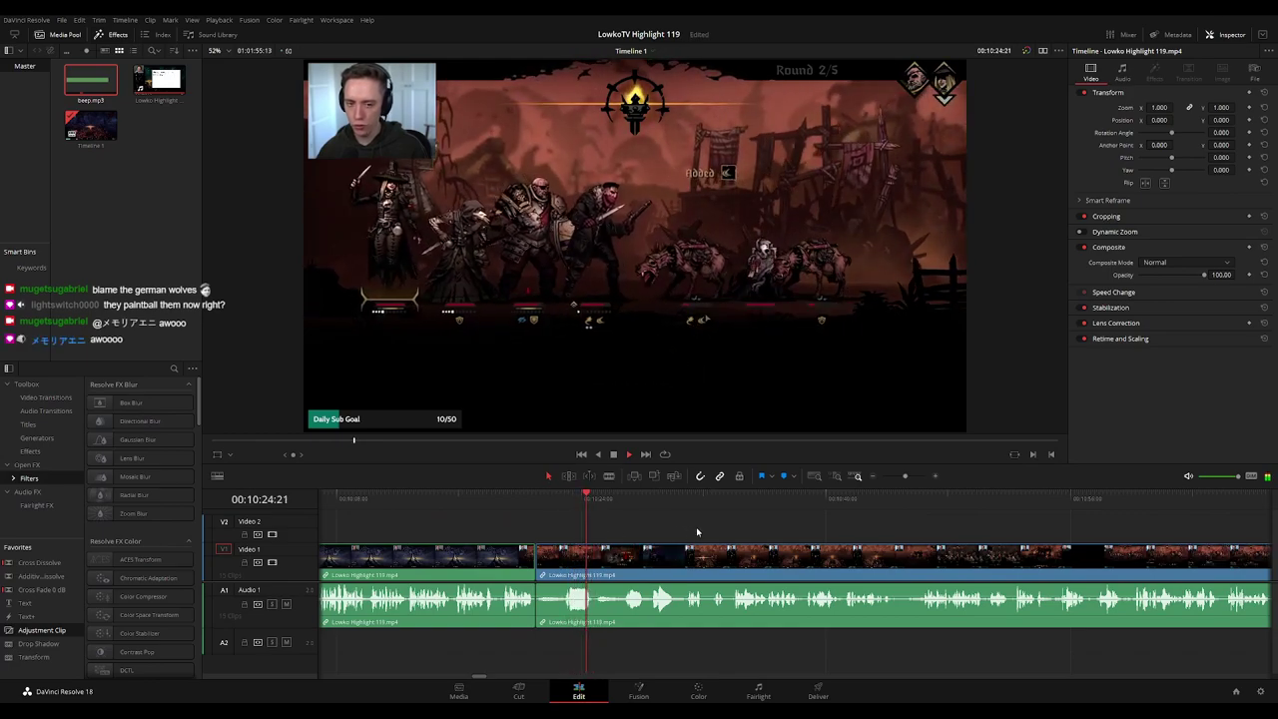
drag(701, 530, 654, 519)
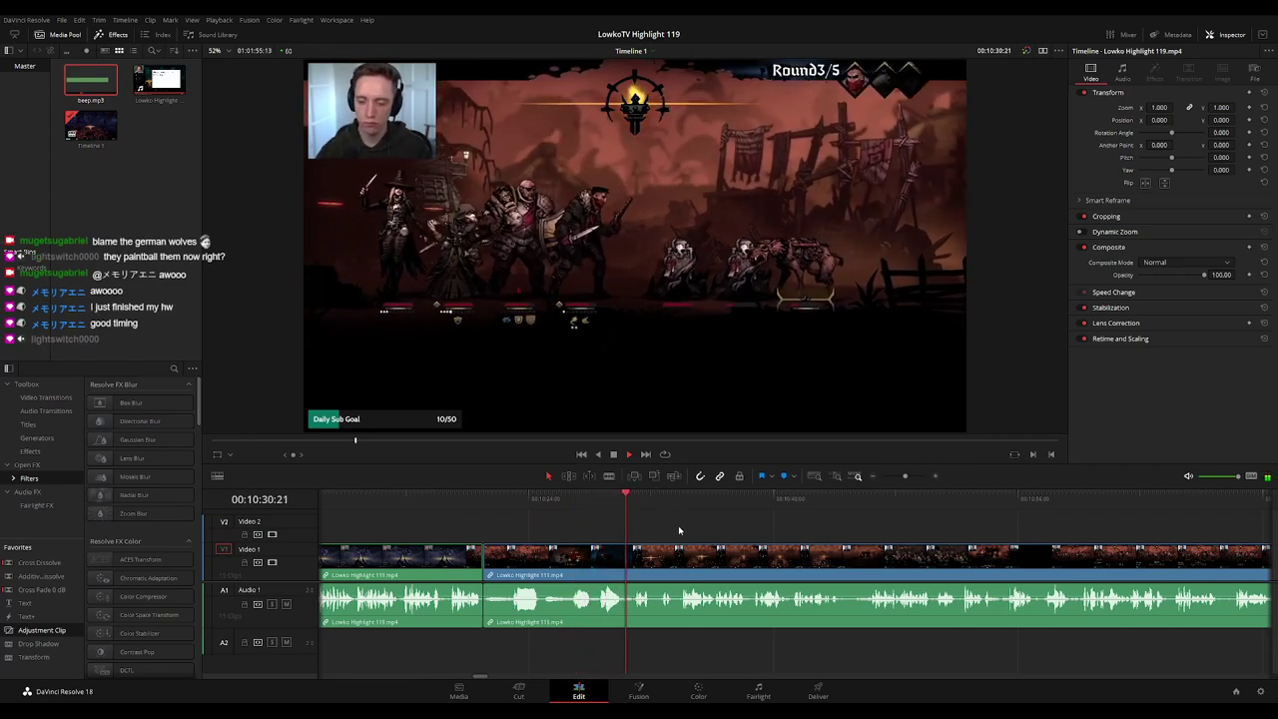
click(571, 508)
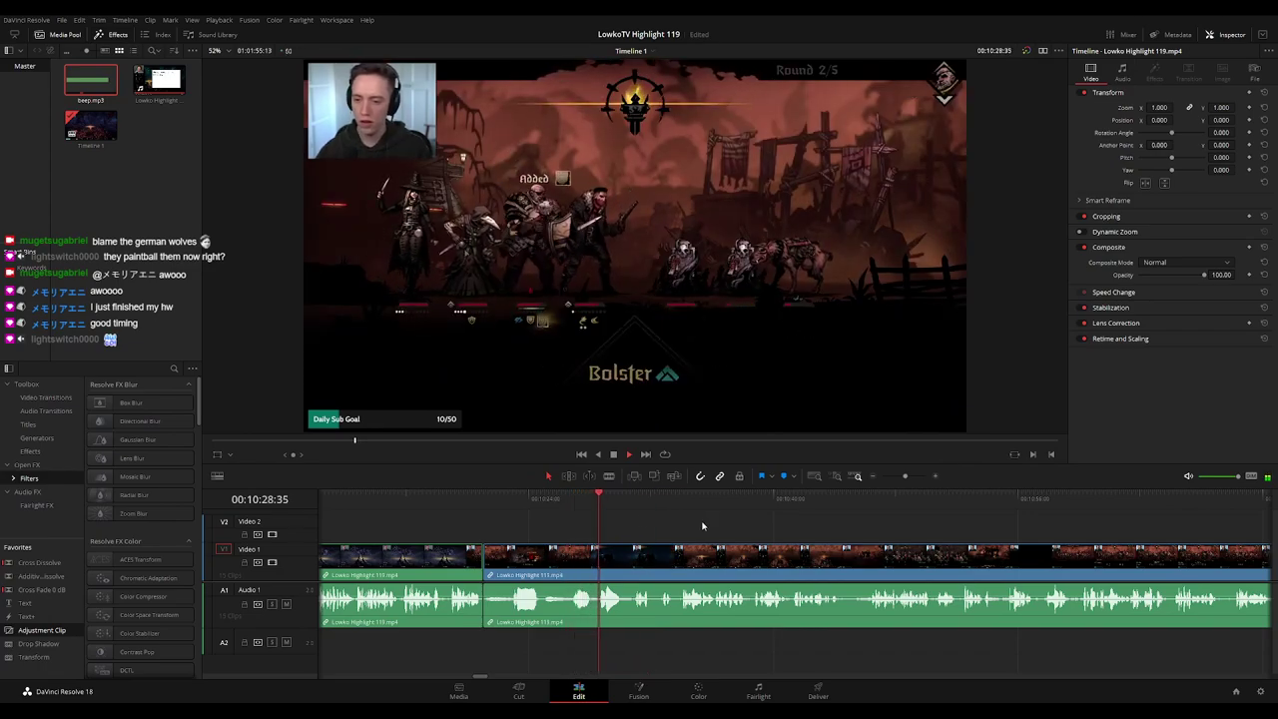
drag(765, 534, 666, 531)
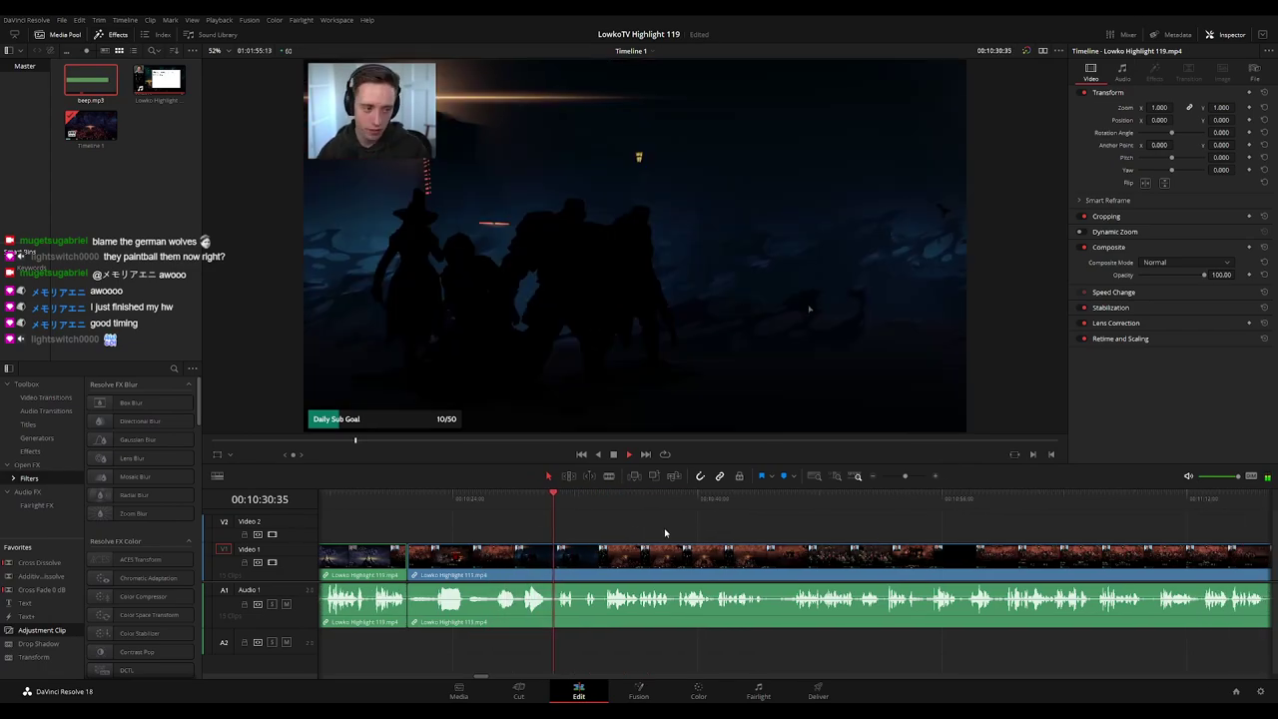
Review the carriage travel and elite enemy battle footage from about 00:10:30 to 00:11:11 for parts that need cutting
scroll(662, 536, up, 1)
drag(870, 543, 611, 523)
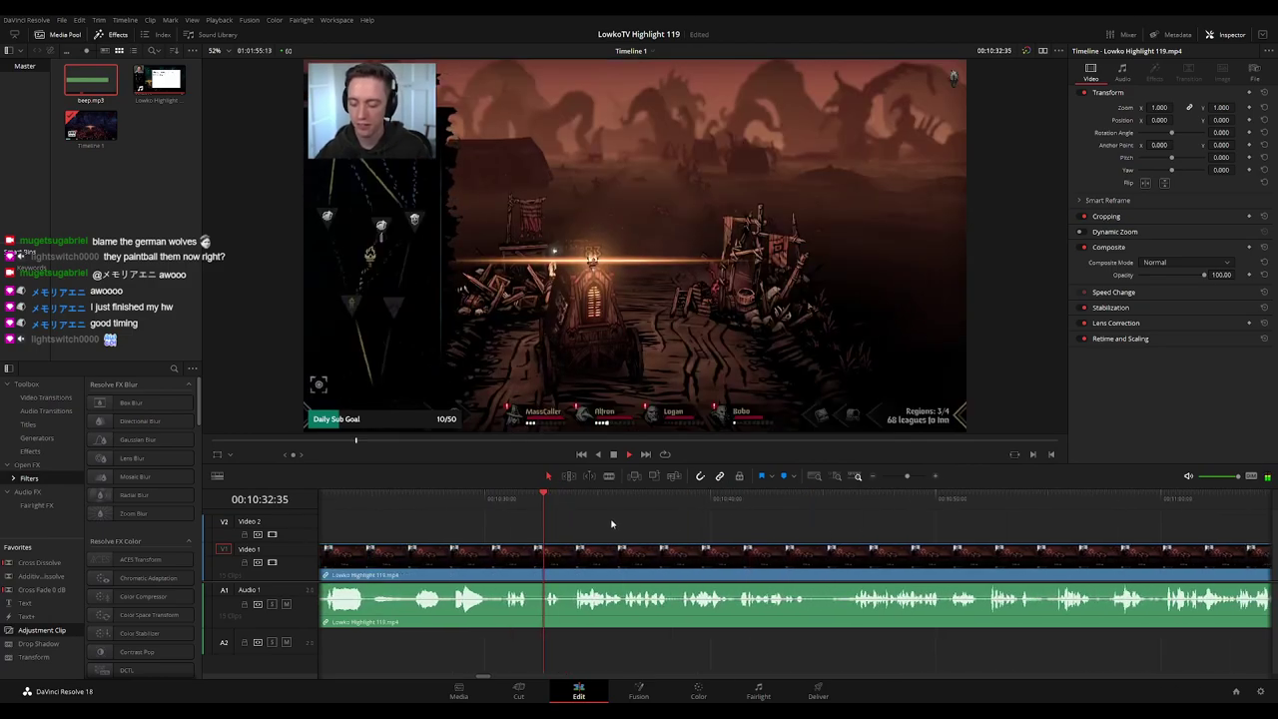
scroll(680, 532, right, 2)
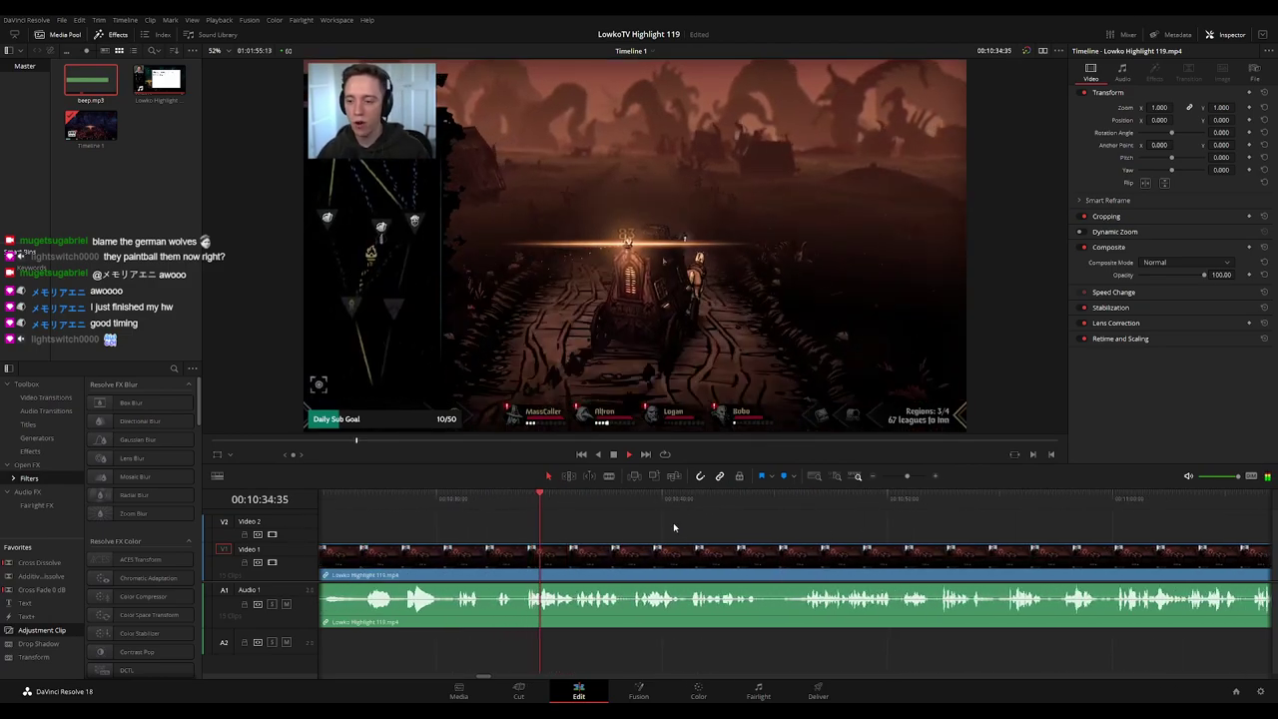
scroll(683, 520, right, 2)
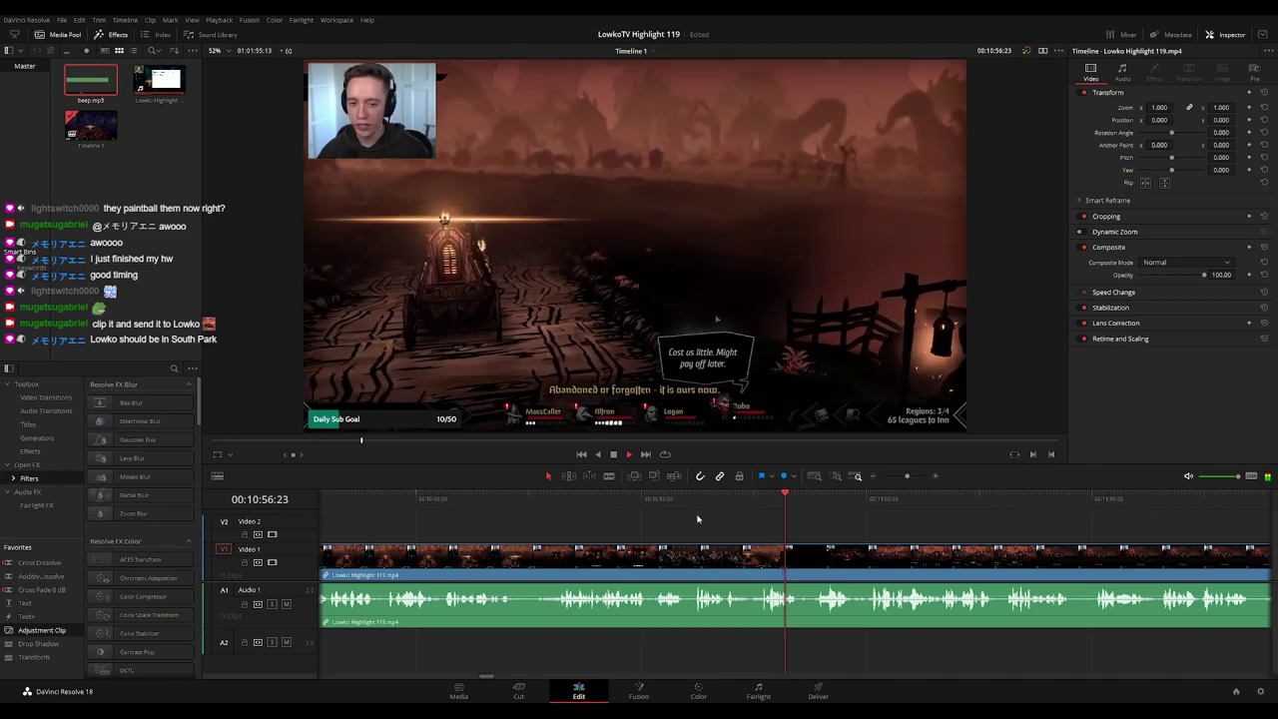
drag(800, 534, 608, 534)
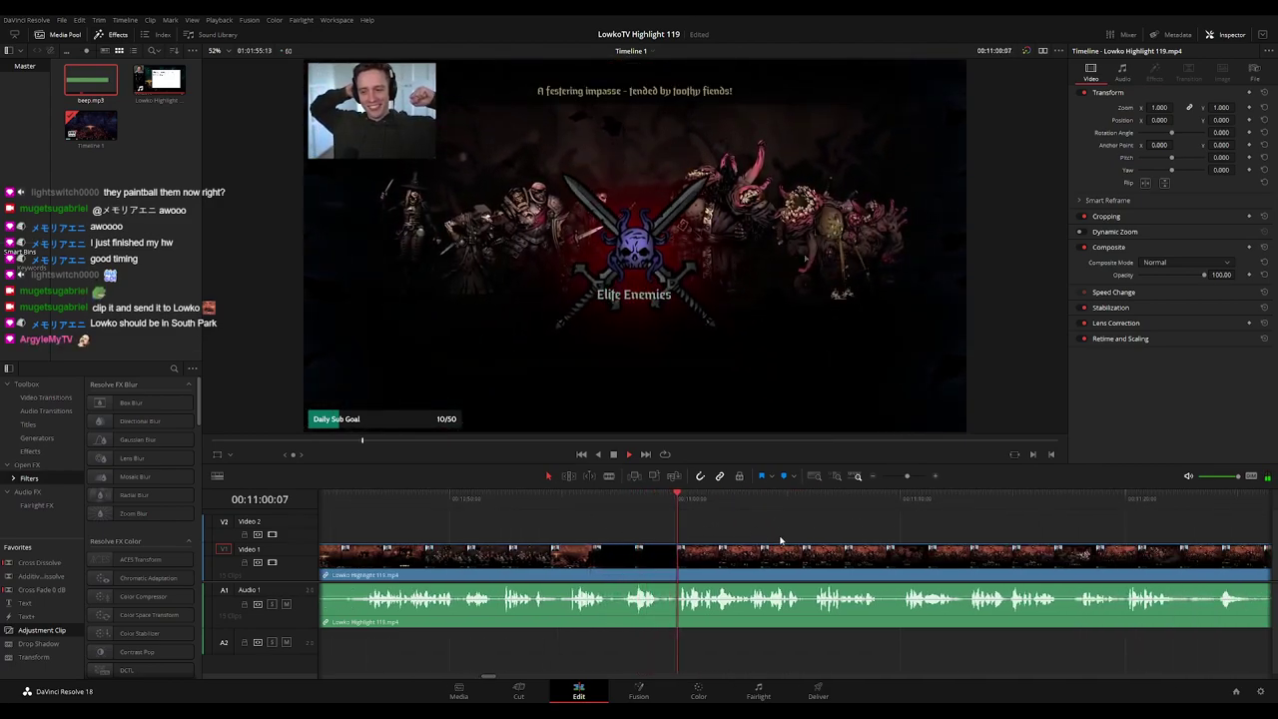
scroll(707, 527, right, 1)
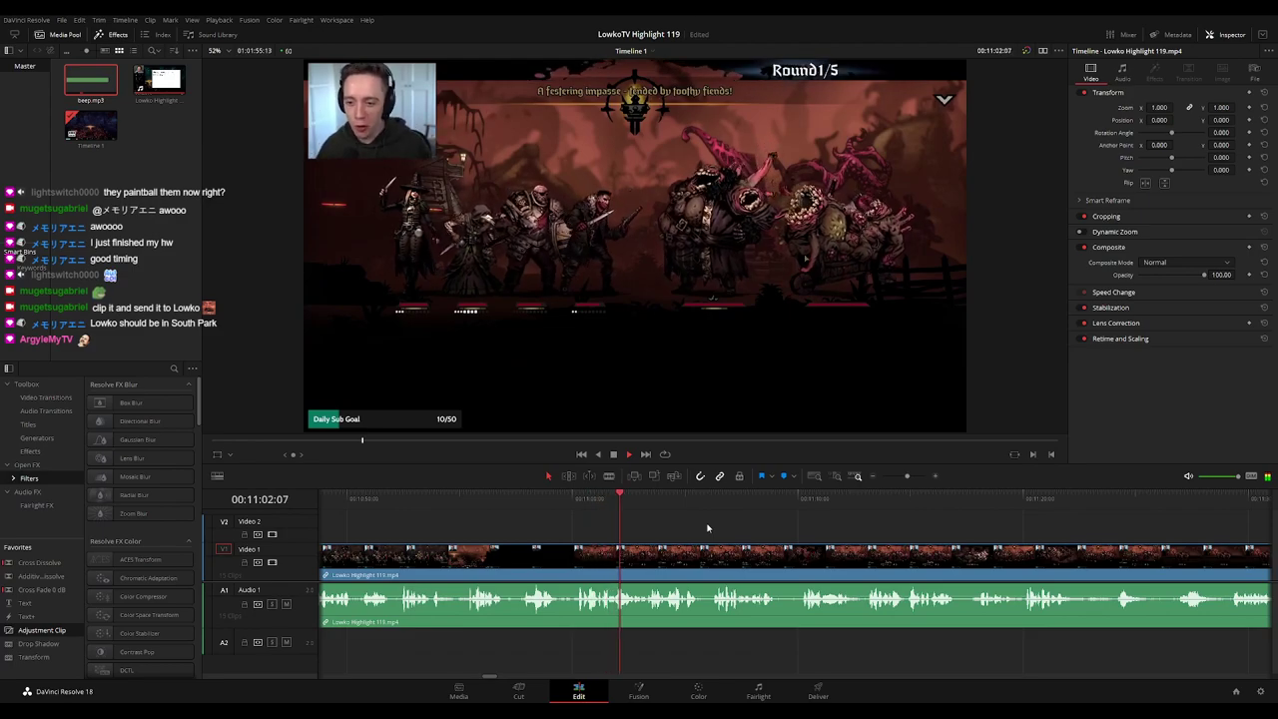
drag(737, 527, 678, 524)
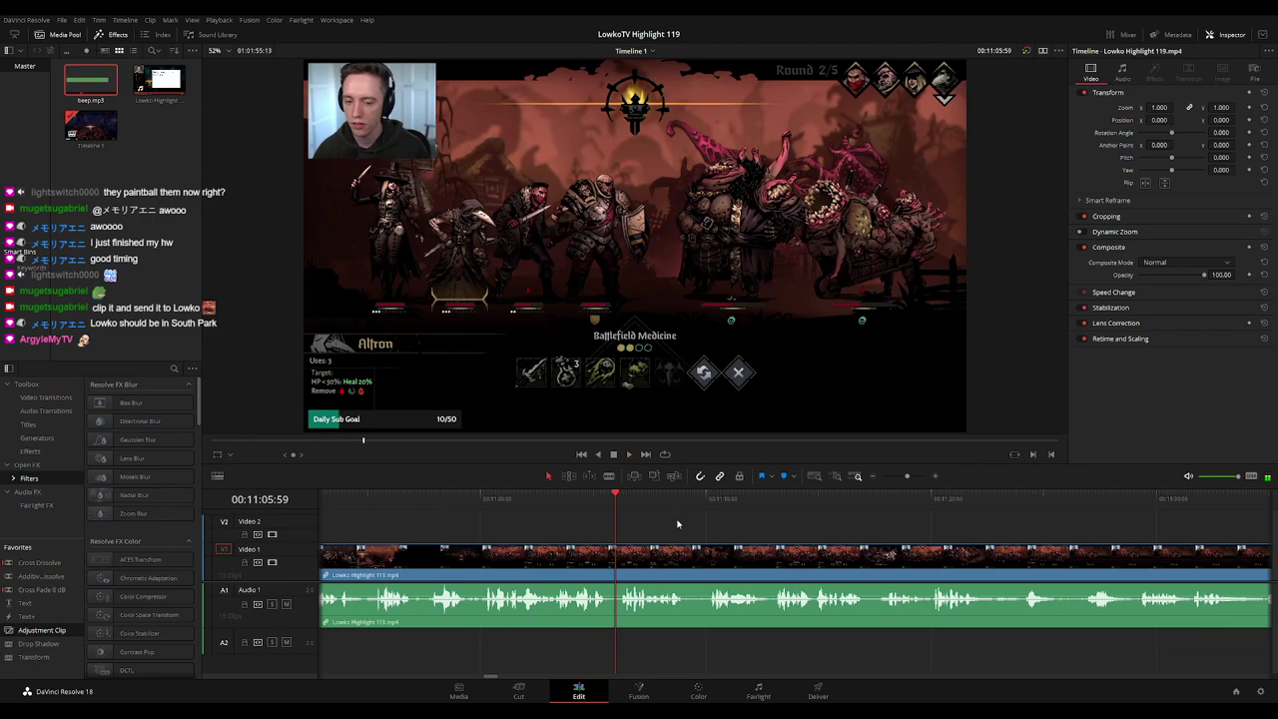
scroll(721, 526, right, 2)
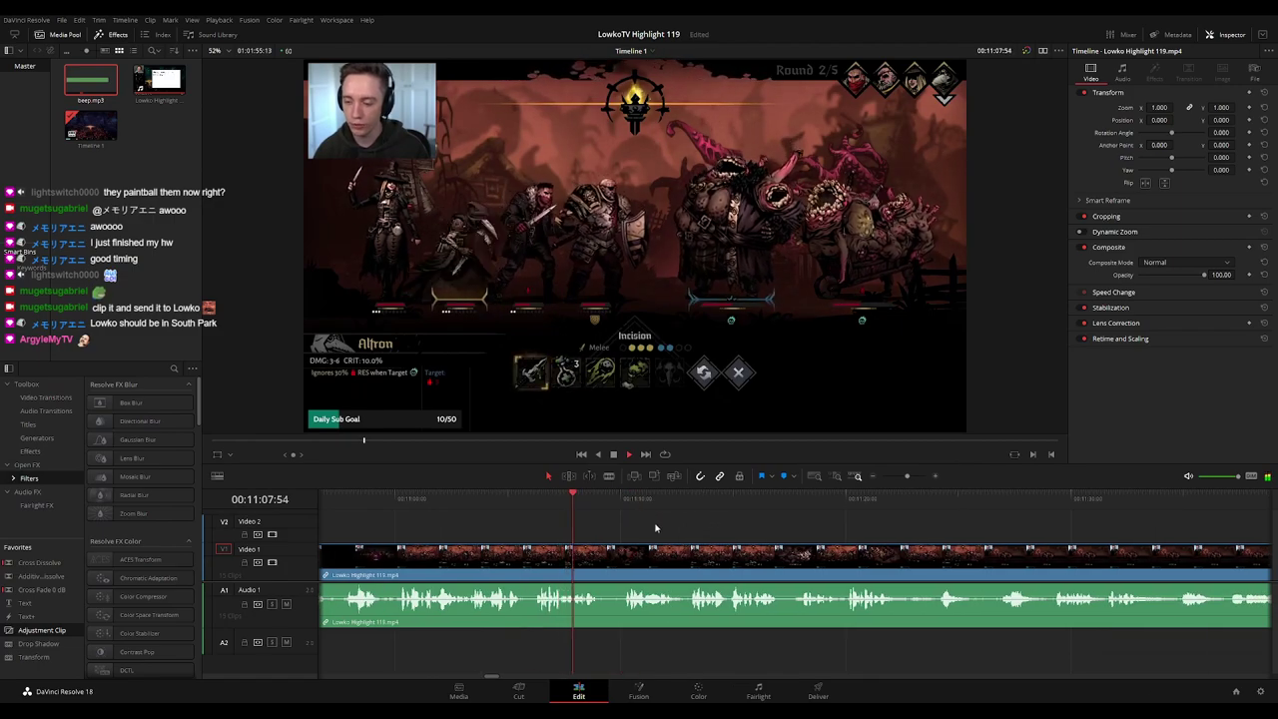
scroll(593, 524, right, 1)
scroll(593, 524, right, 2)
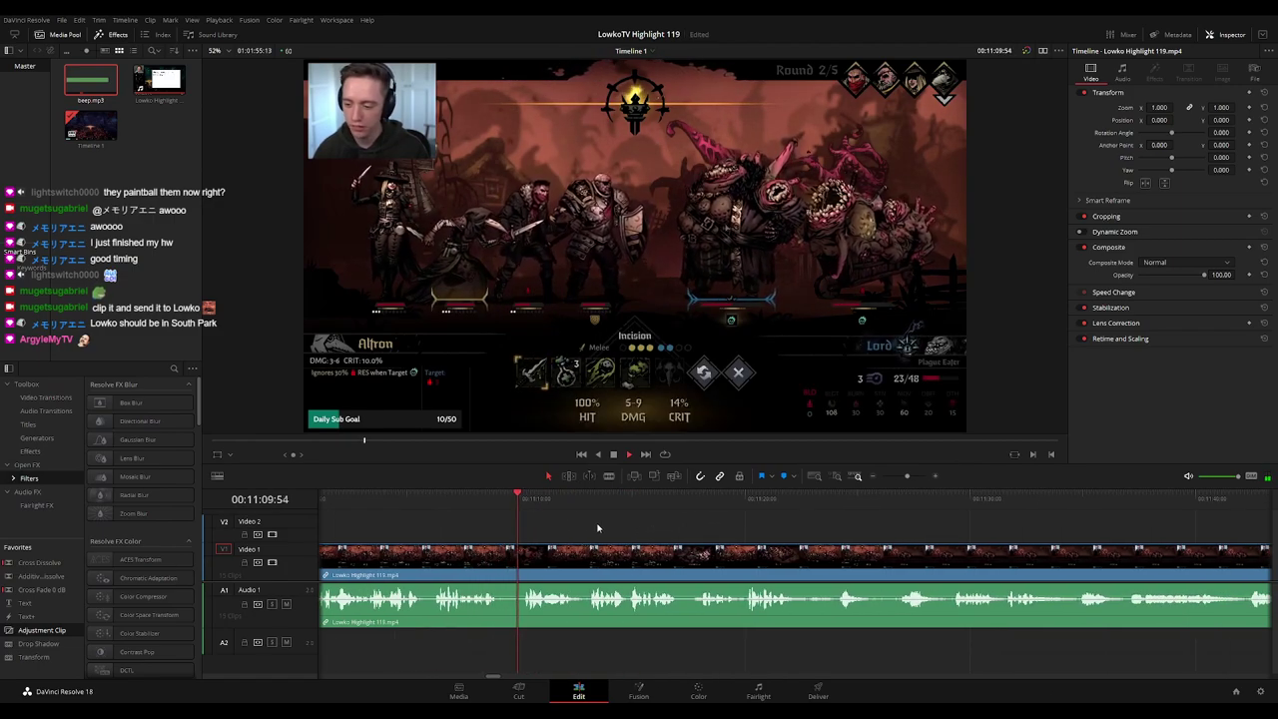
scroll(650, 530, right, 2)
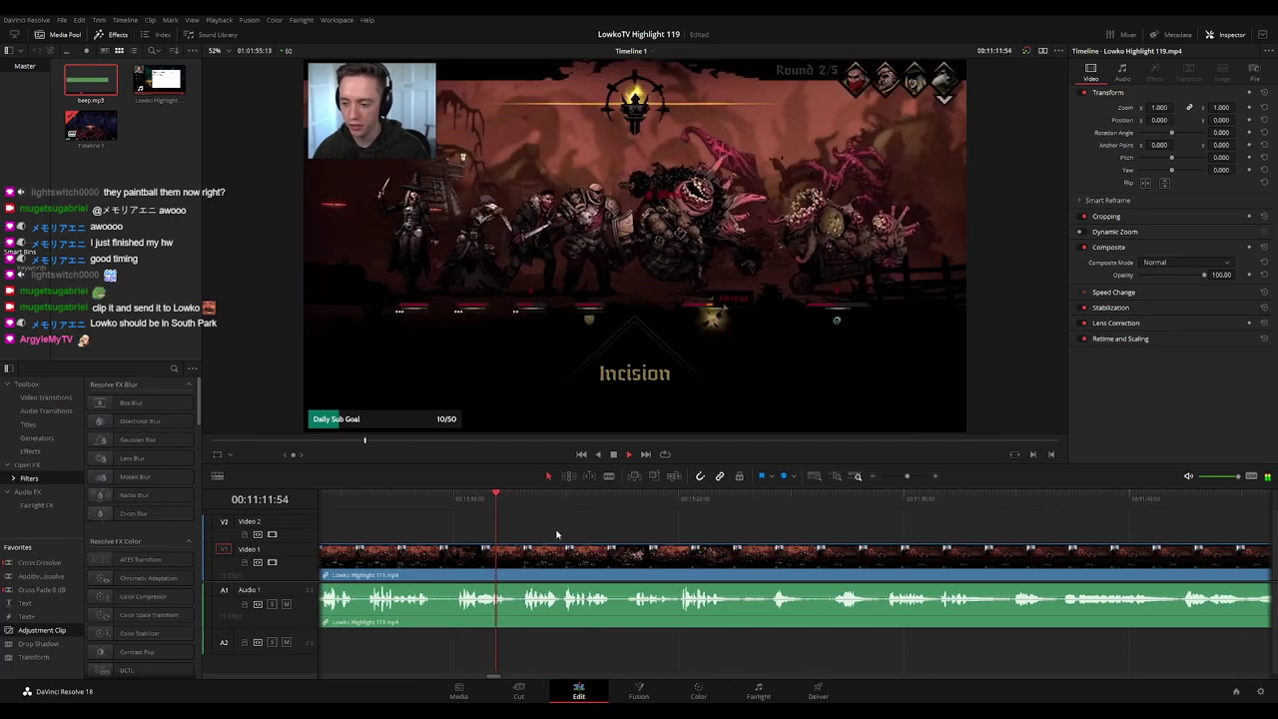
Split out the roughly one-second section at about 00:11:09 in the elite enemy battle, ripple delete it, and save the project
key(b)
click(437, 564)
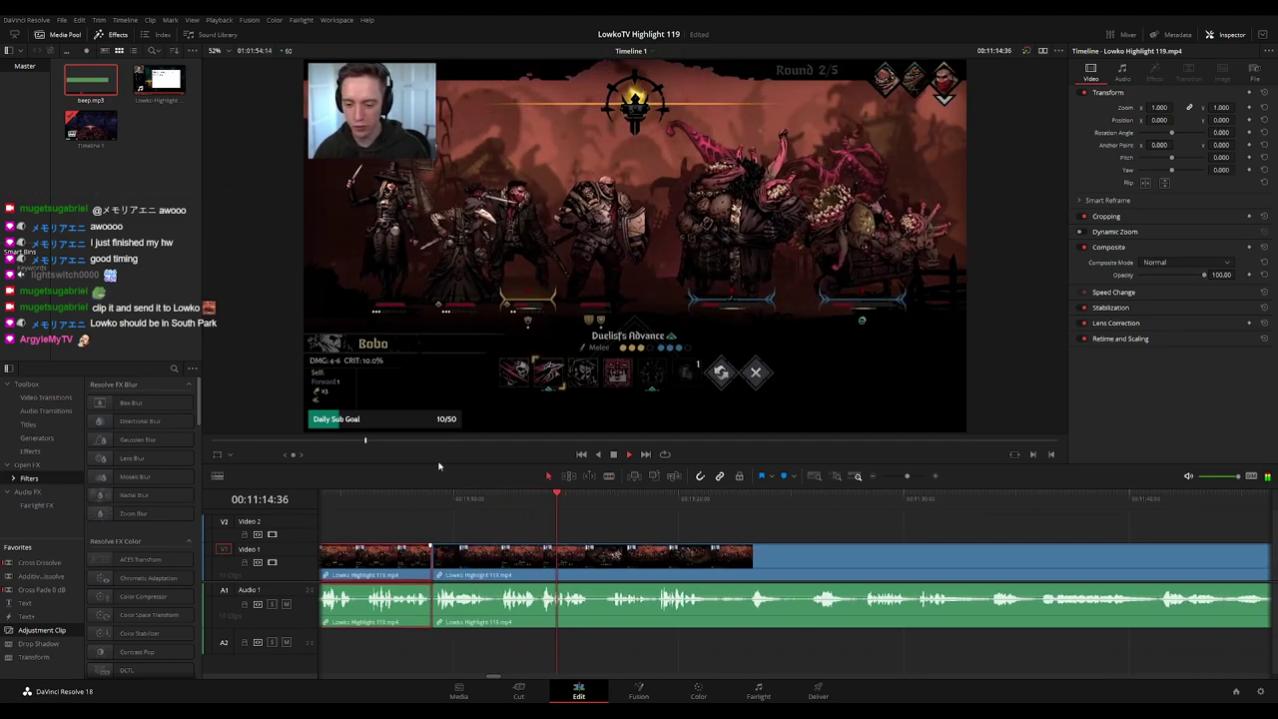
click(663, 526)
drag(740, 532, 617, 518)
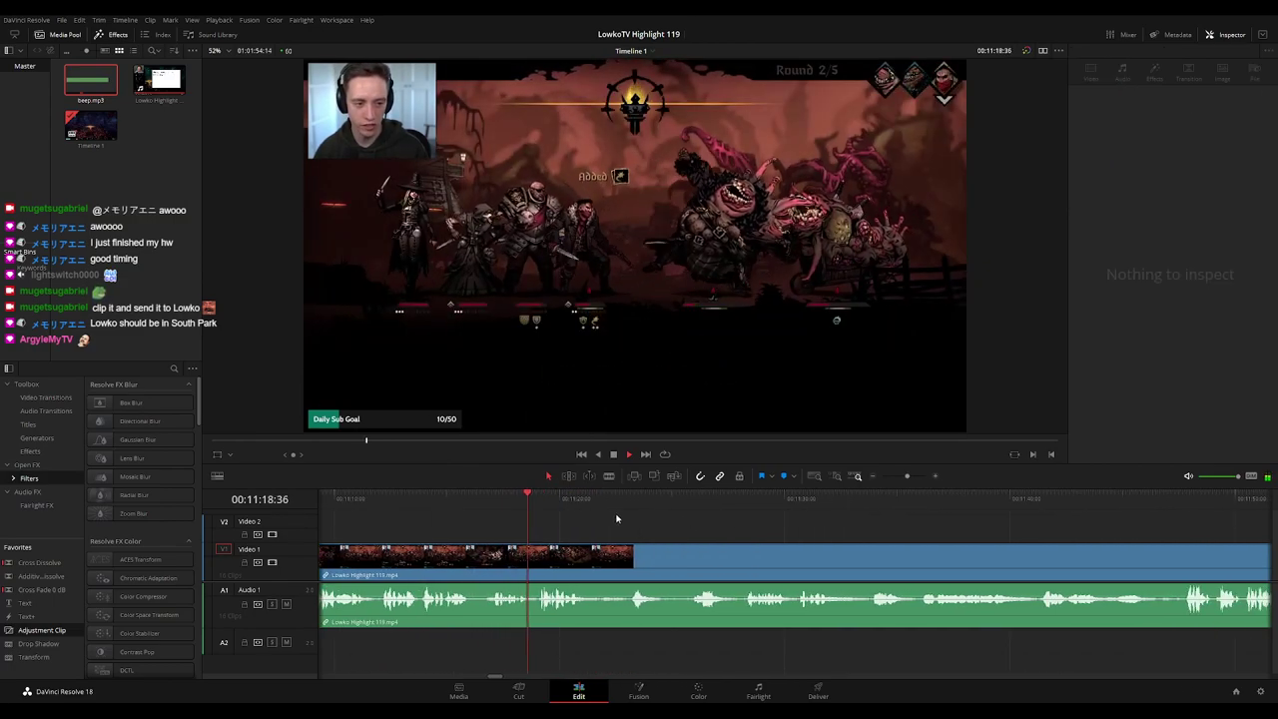
key(ctrl+s)
Split out the roughly one-second section starting at about 00:11:24:40 in the round 3 battle, ripple delete it, and deselect the clip
scroll(645, 523, right, 1)
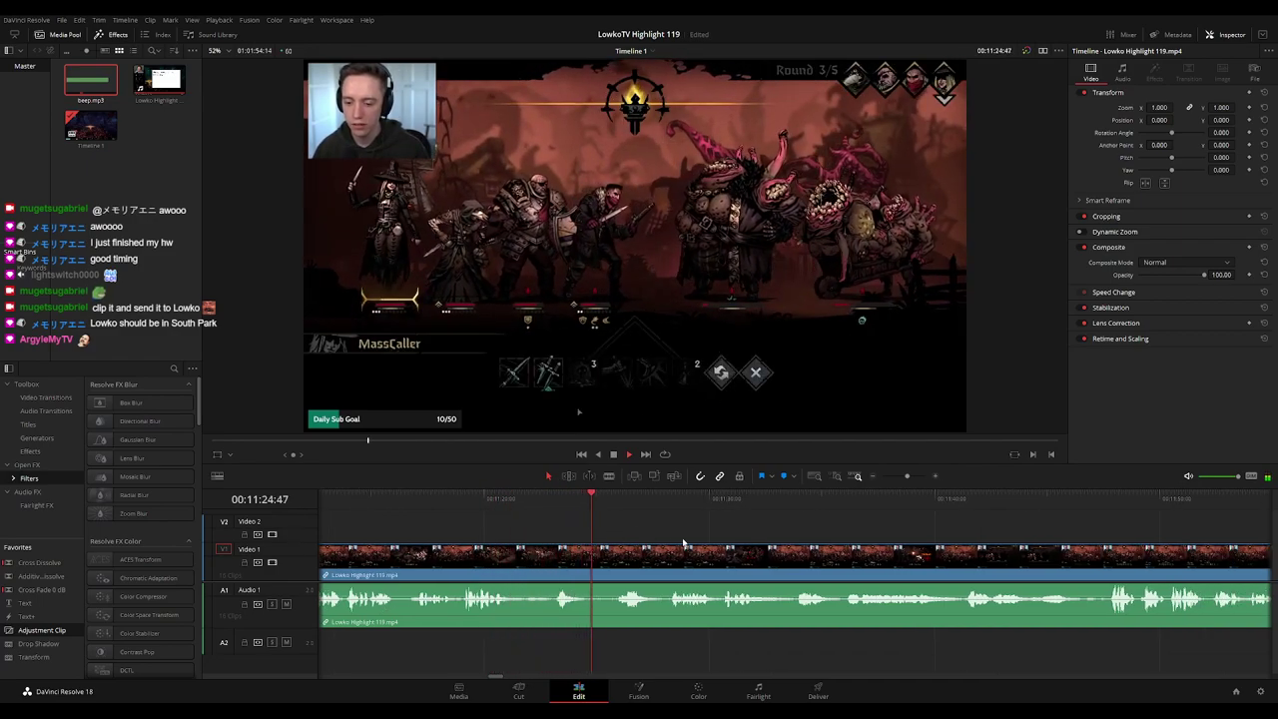
scroll(600, 534, right, 2)
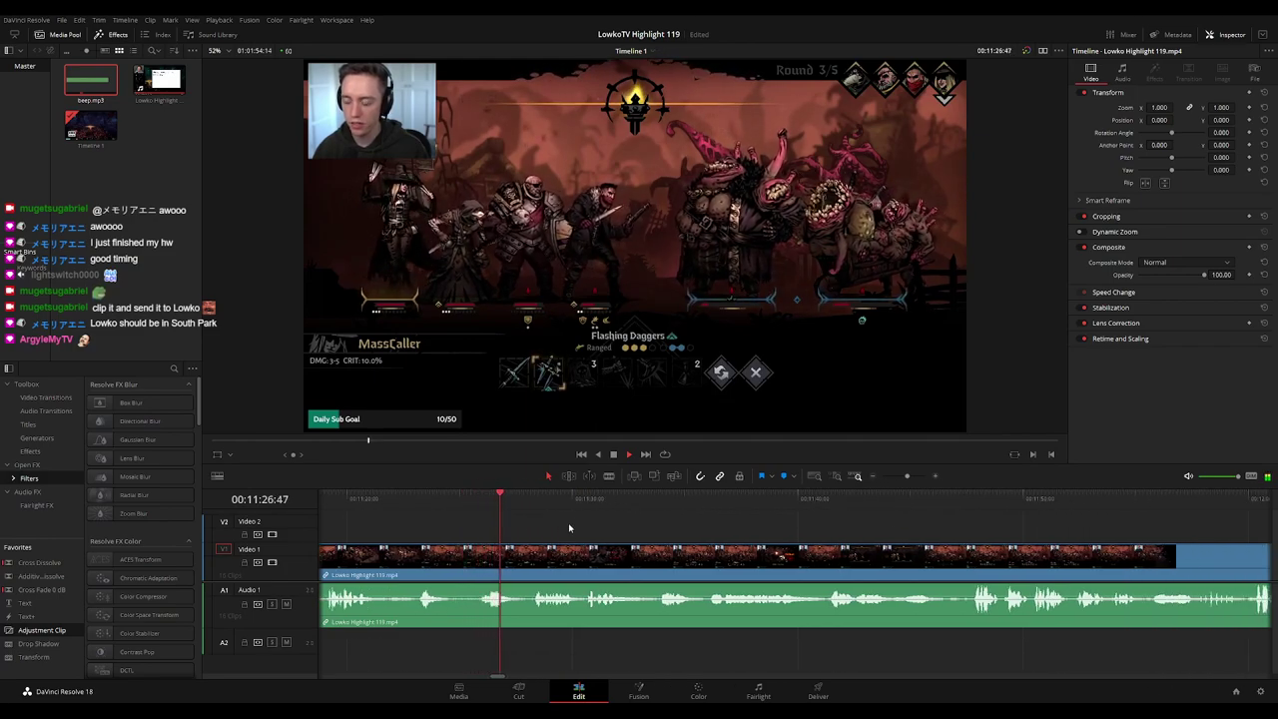
key(b)
click(453, 570)
click(478, 570)
key(a)
click(467, 570)
key(Delete)
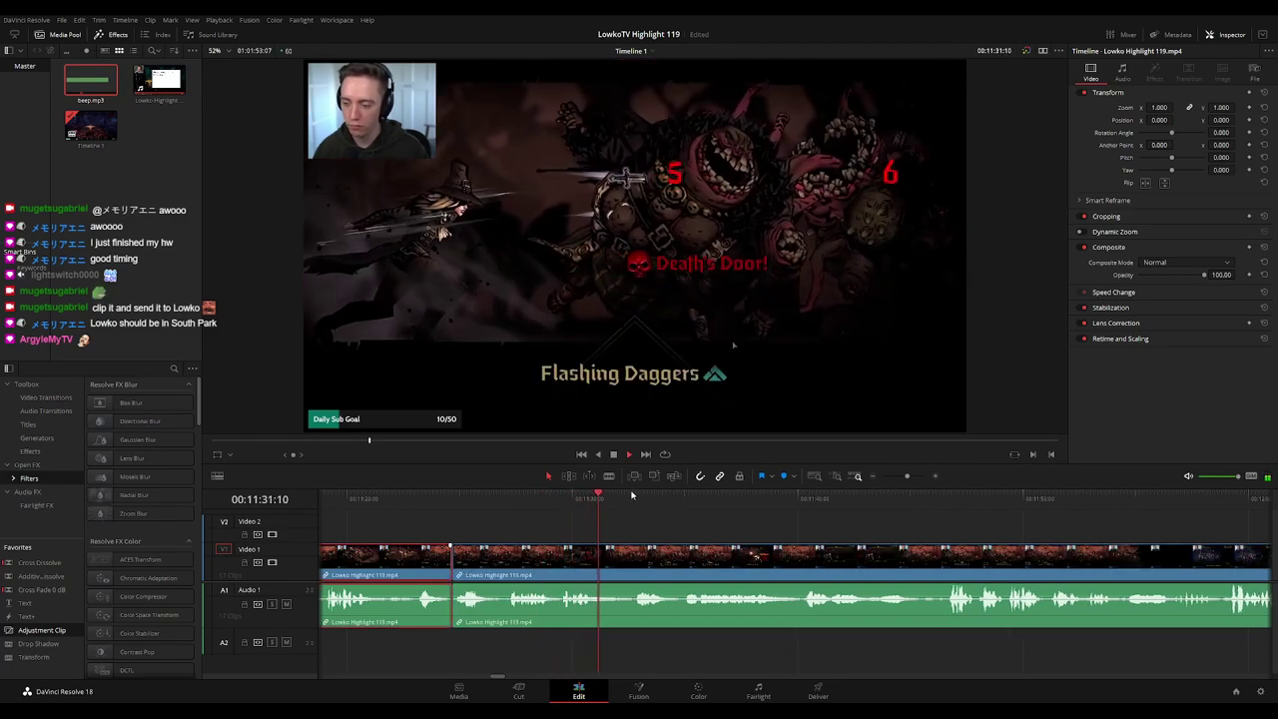
click(689, 530)
Review the round 3 battle footage from about 00:11:31 to 00:11:47 for parts that need cutting
drag(776, 533, 603, 523)
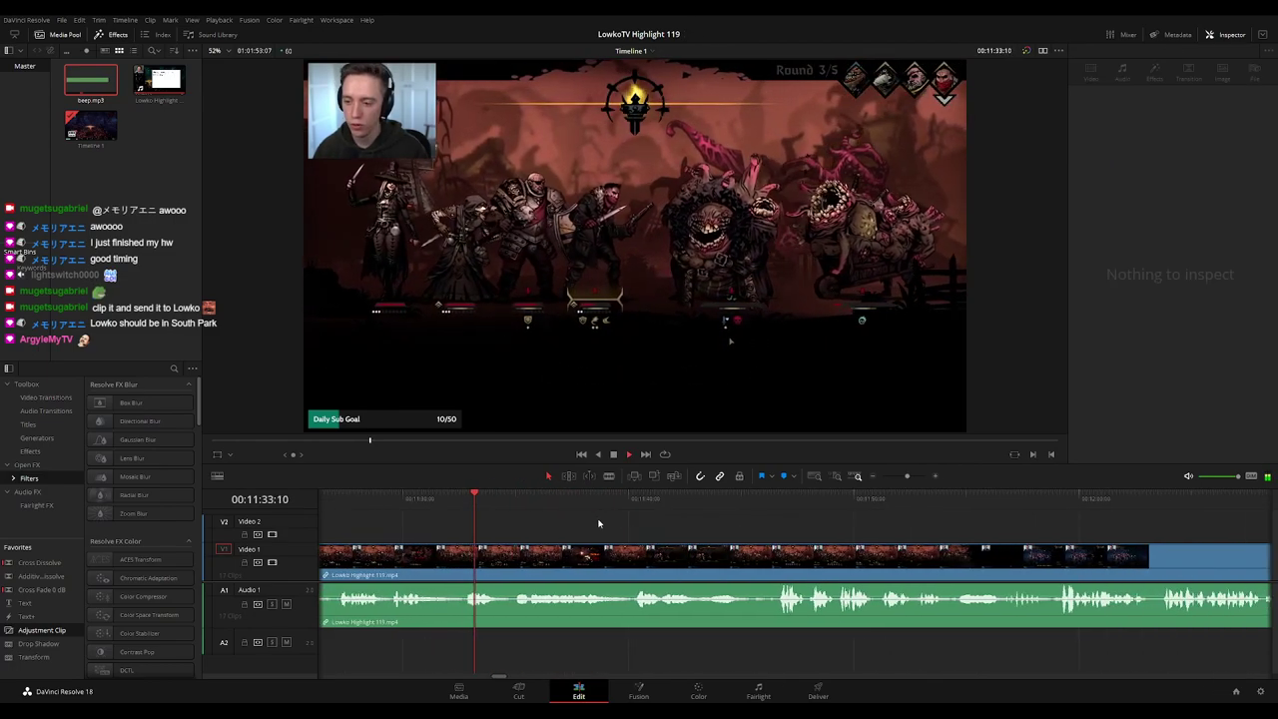
click(454, 500)
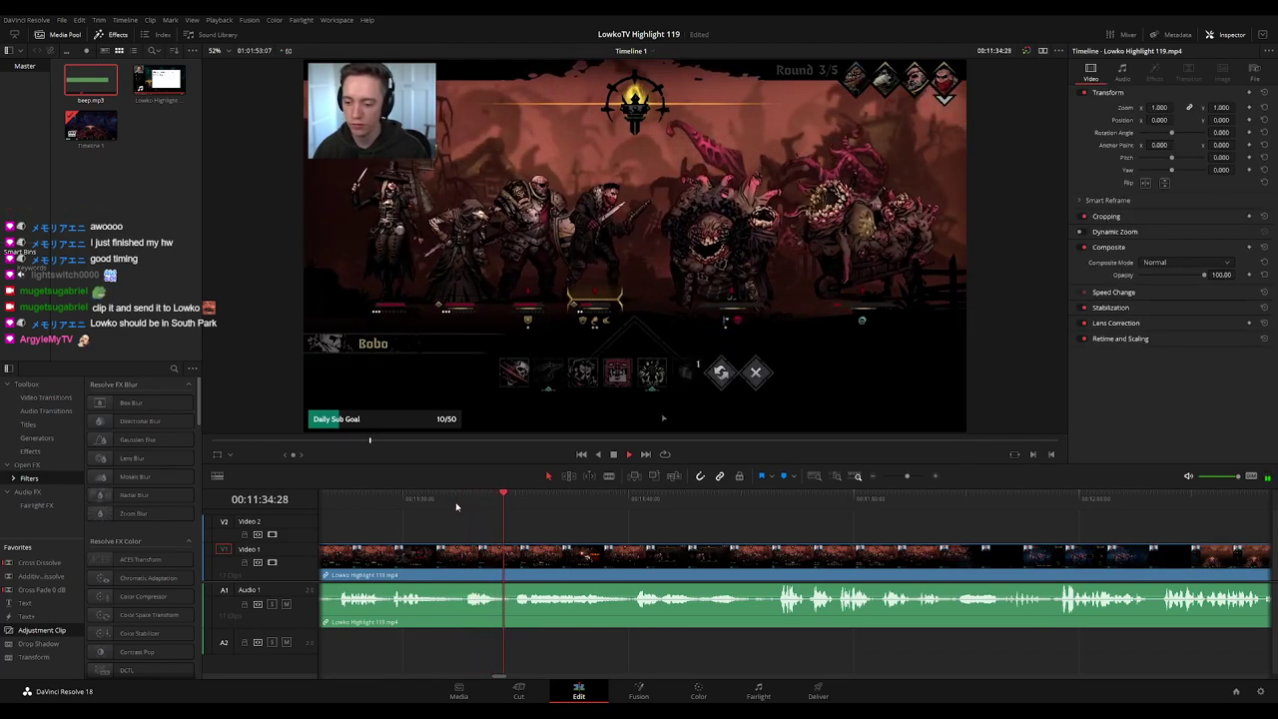
click(449, 501)
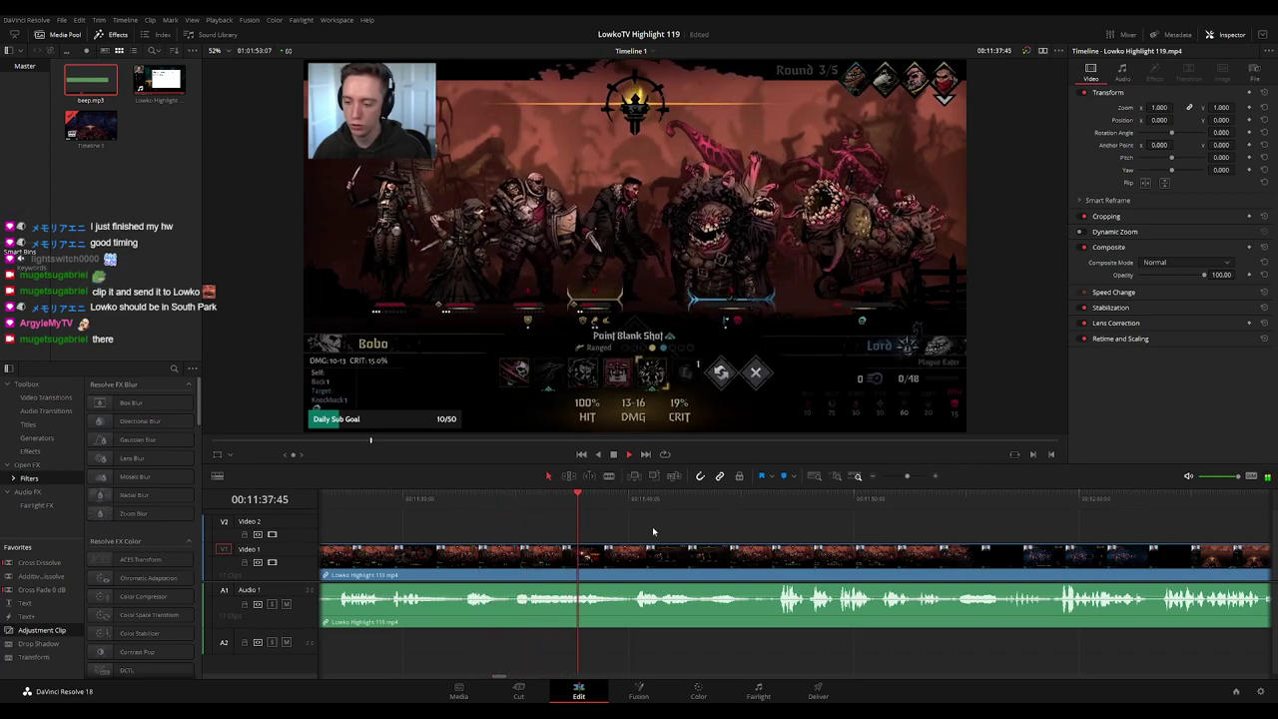
scroll(628, 529, right, 3)
scroll(616, 533, right, 2)
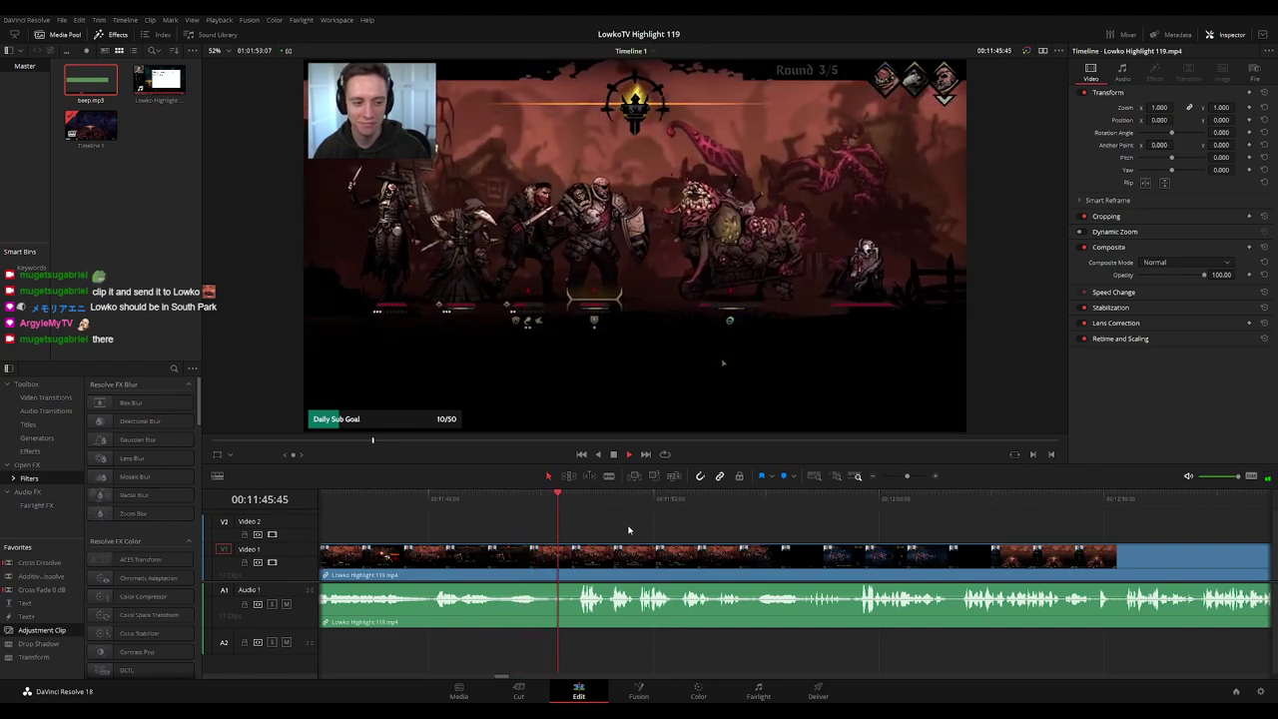
scroll(602, 527, right, 2)
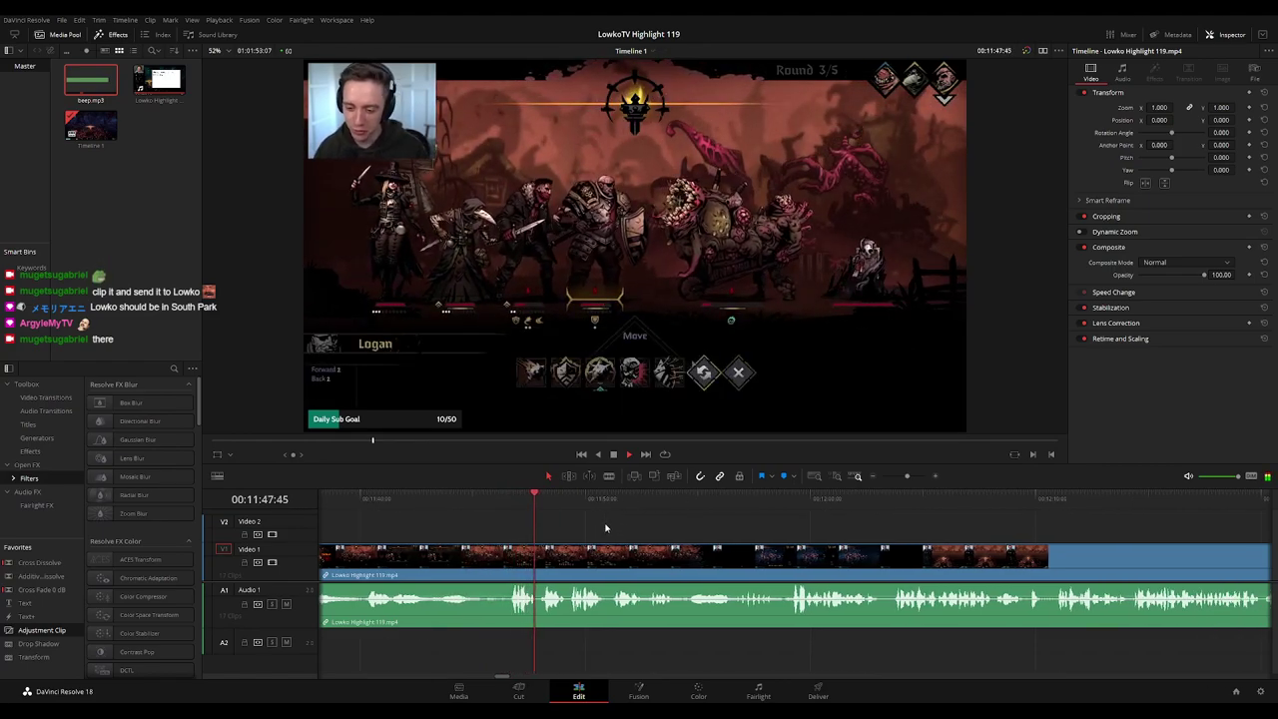
Split out the roughly one-second section at about 00:11:45 in the round 3 battle, ripple delete it, and mark the preceding clip green
click(462, 500)
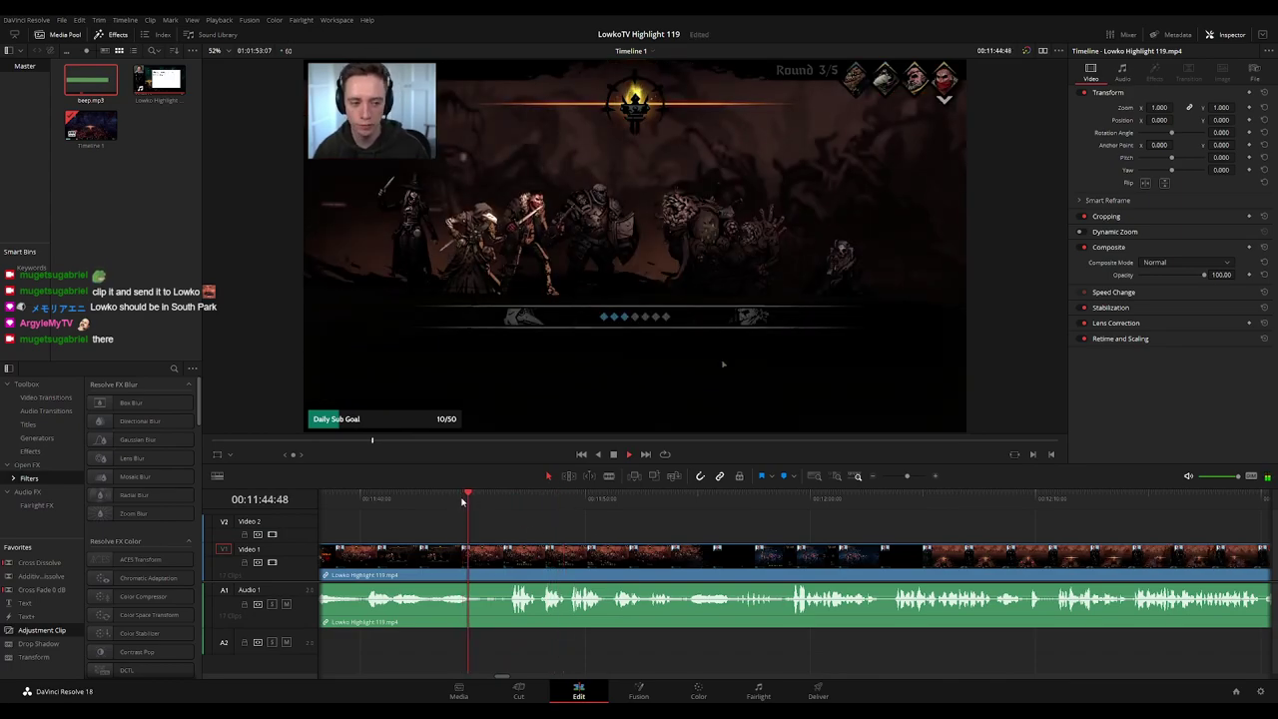
key(space)
key(b)
key(b)
click(488, 559)
click(509, 559)
key(a)
key(Delete)
click(441, 560)
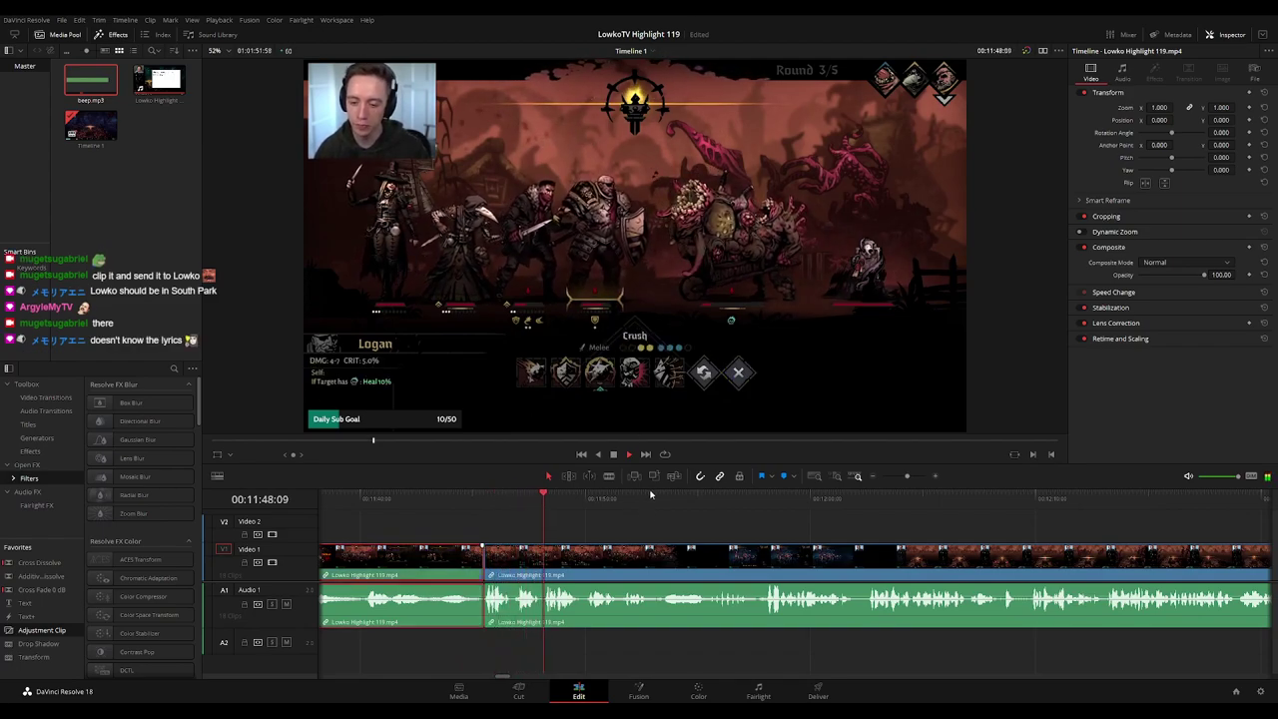
click(635, 528)
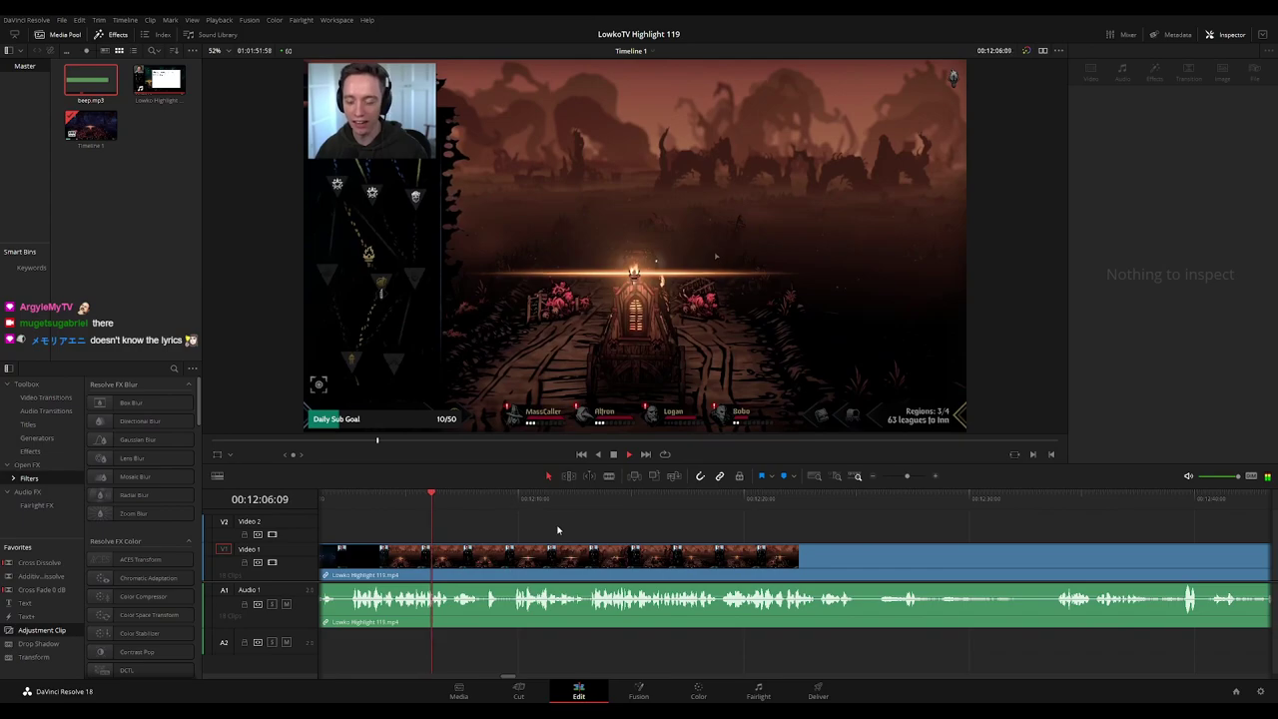
Add an adjustment clip on Video 2 above the carriage travel footage, starting at 00:12:05:47
key(space)
click(539, 555)
click(388, 496)
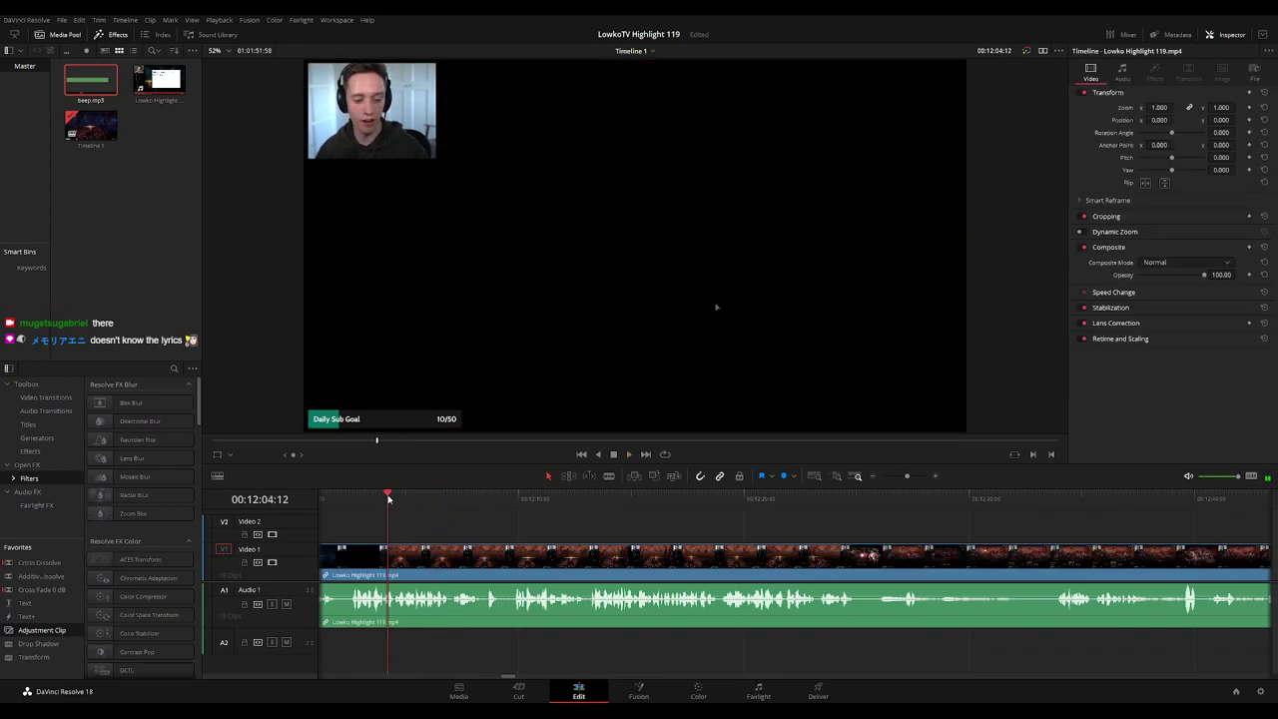
drag(408, 501, 420, 504)
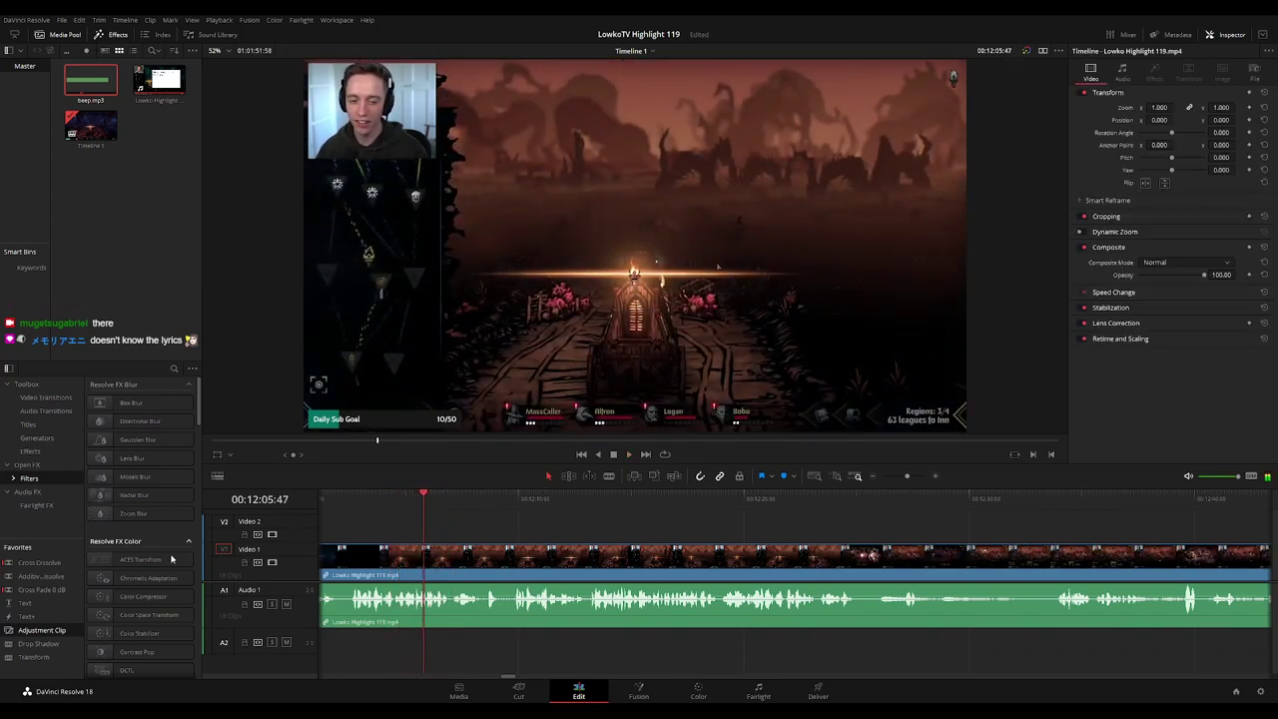
drag(62, 629, 421, 534)
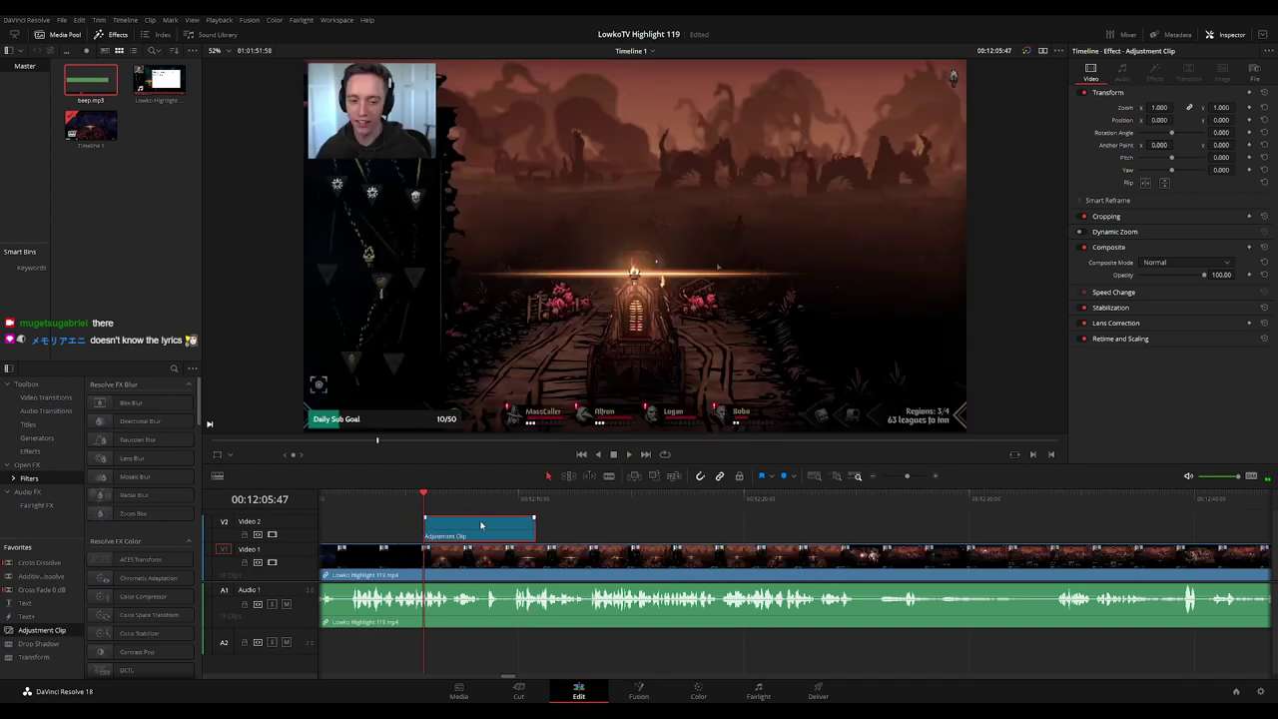
Set the adjustment clip's zoom to 1.690 and its position to X 876 and Y -486 to enlarge the webcam view
drag(1159, 108, 1099, 125)
text(876)
key(Return)
drag(1238, 127, 1234, 128)
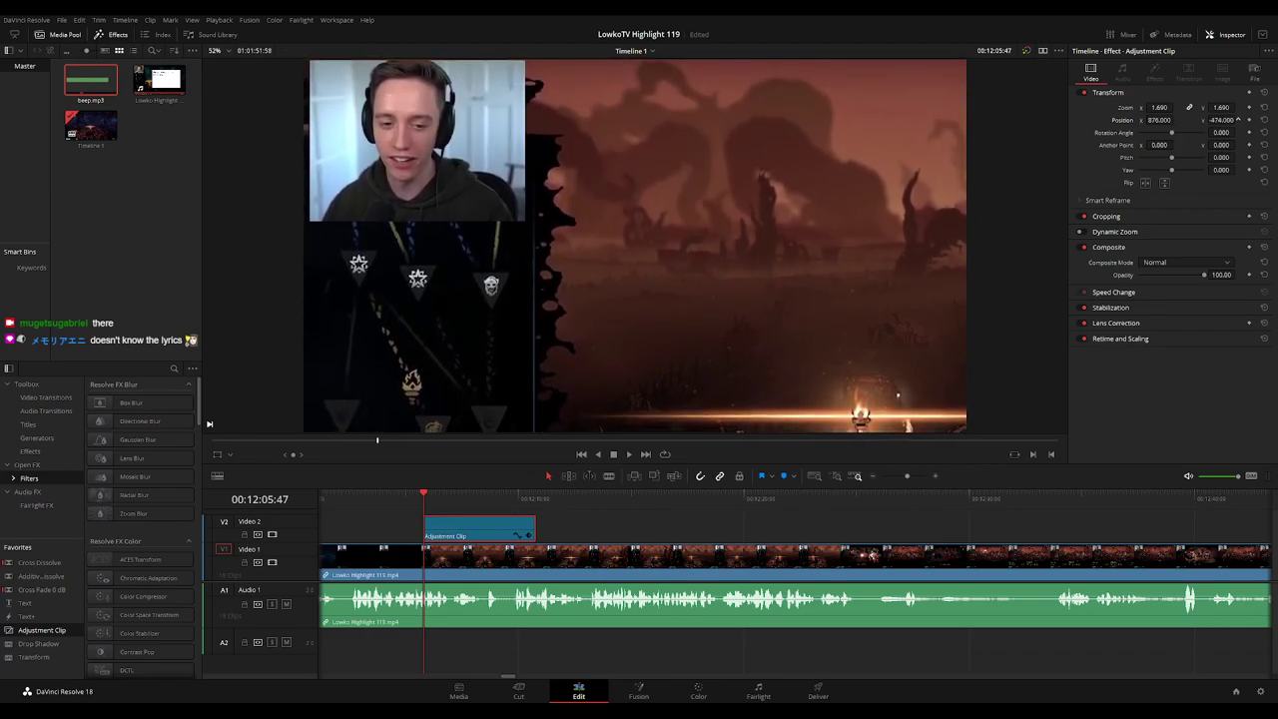
click(628, 527)
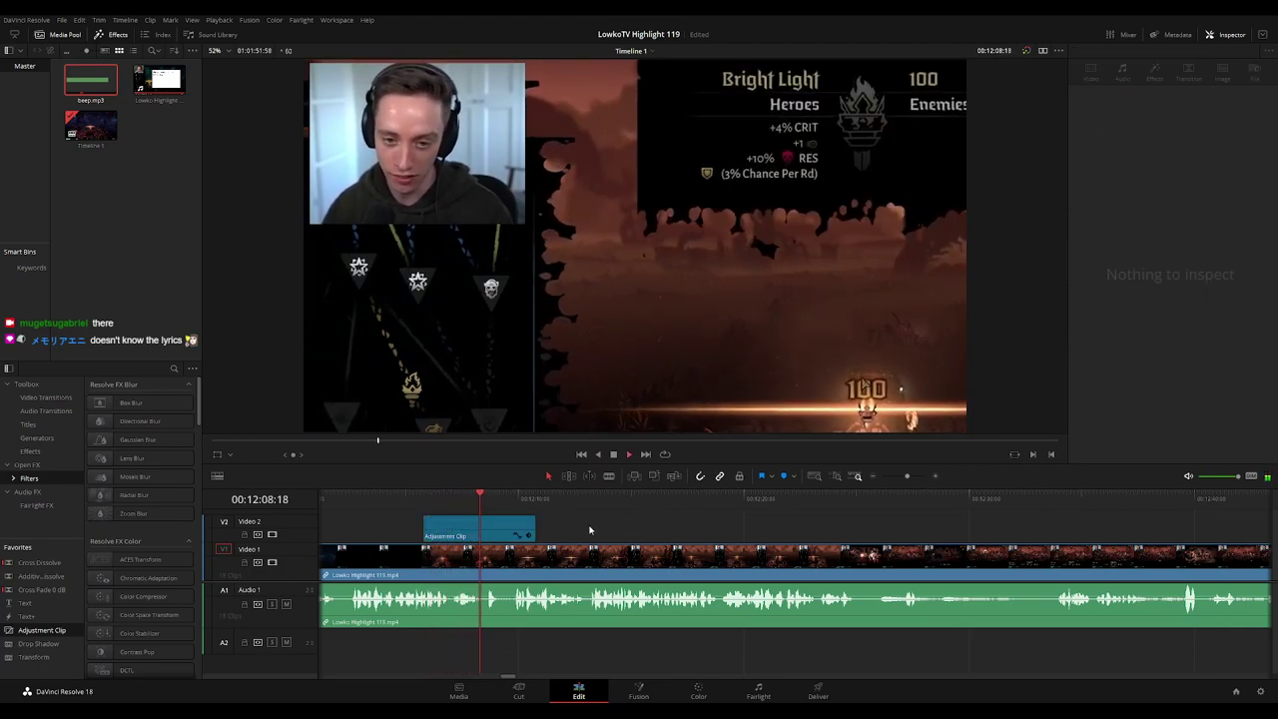
Extend the webcam zoom's adjustment clip over the carriage travel footage so that it ends at 00:12:25:05
drag(535, 528, 603, 529)
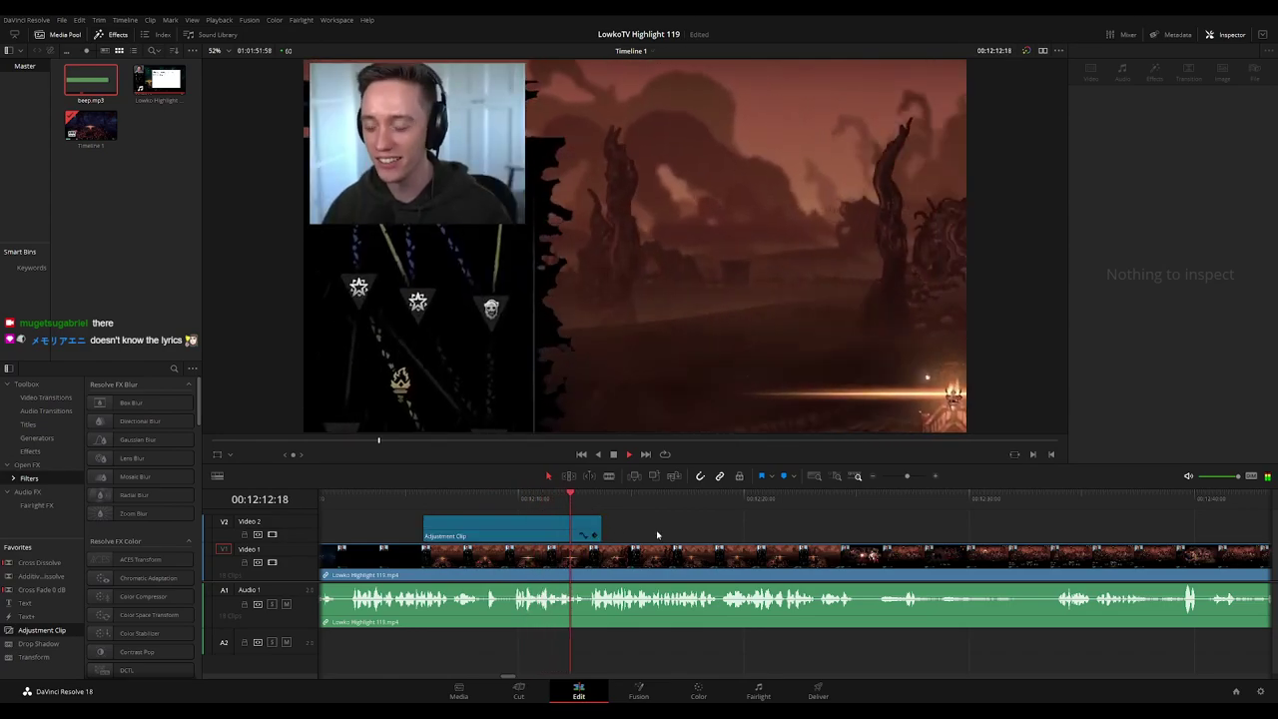
drag(688, 535, 587, 530)
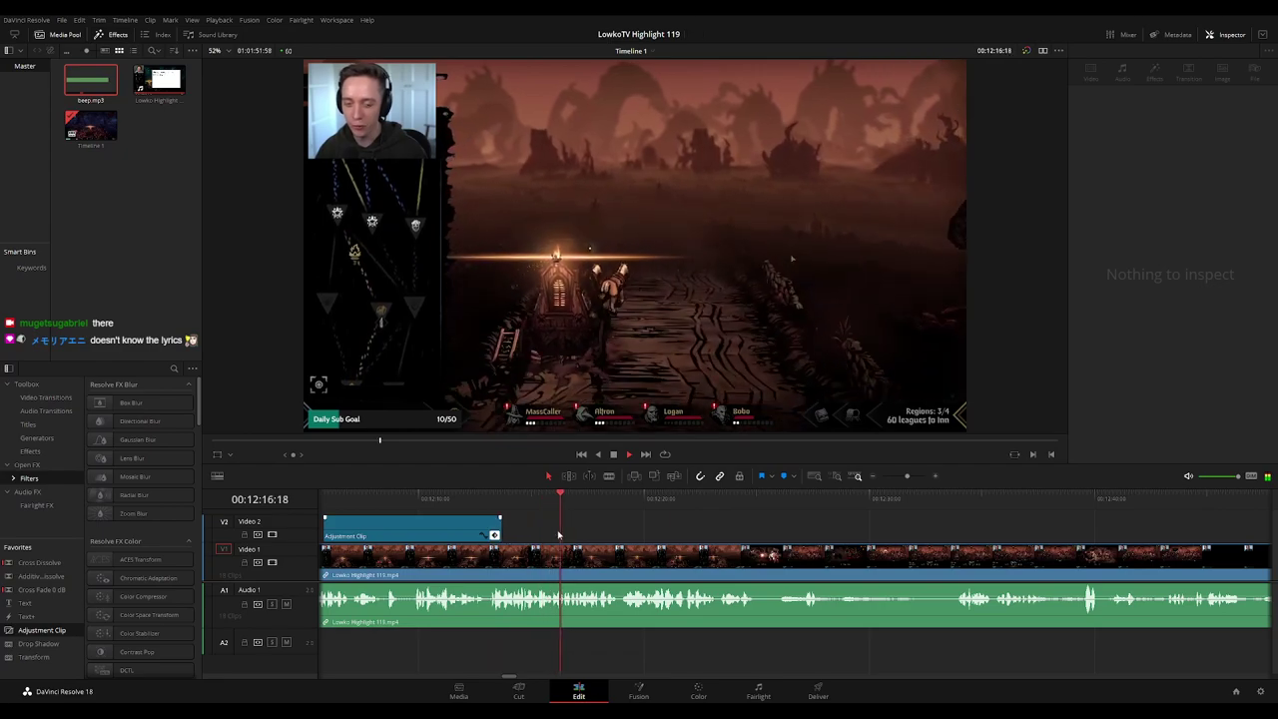
drag(500, 529, 761, 528)
scroll(572, 526, right, 5)
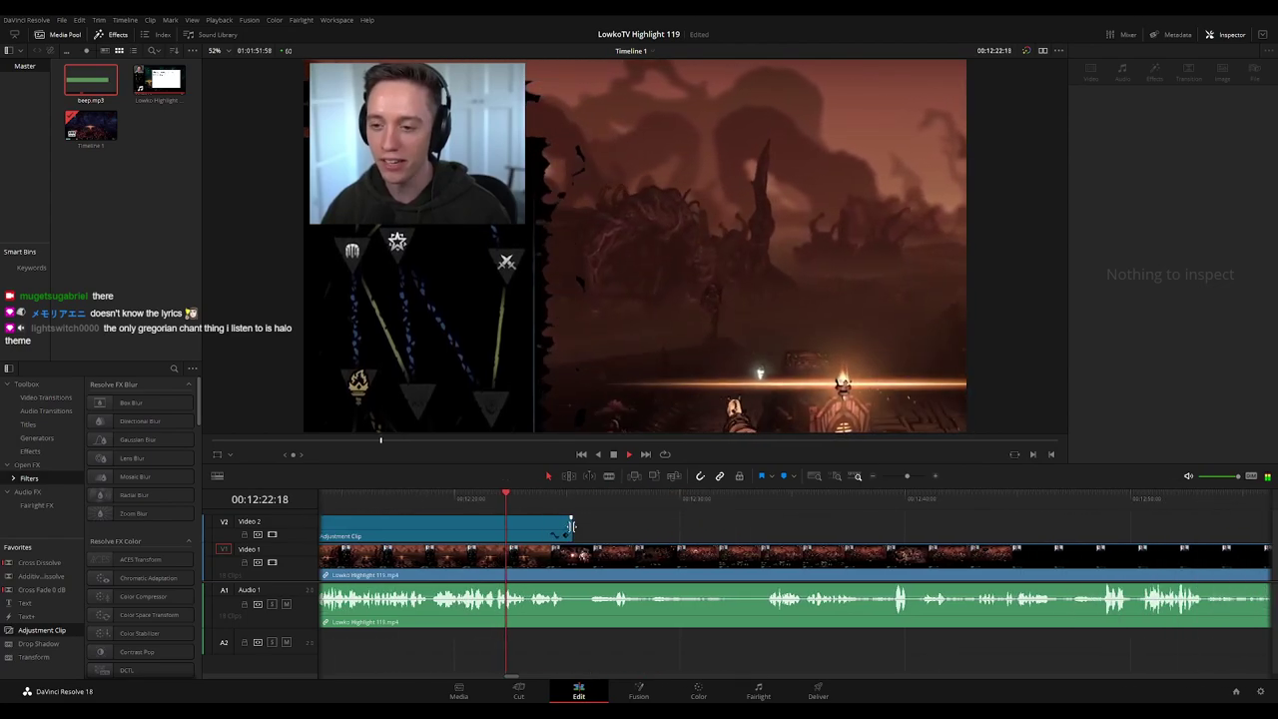
scroll(575, 529, right, 2)
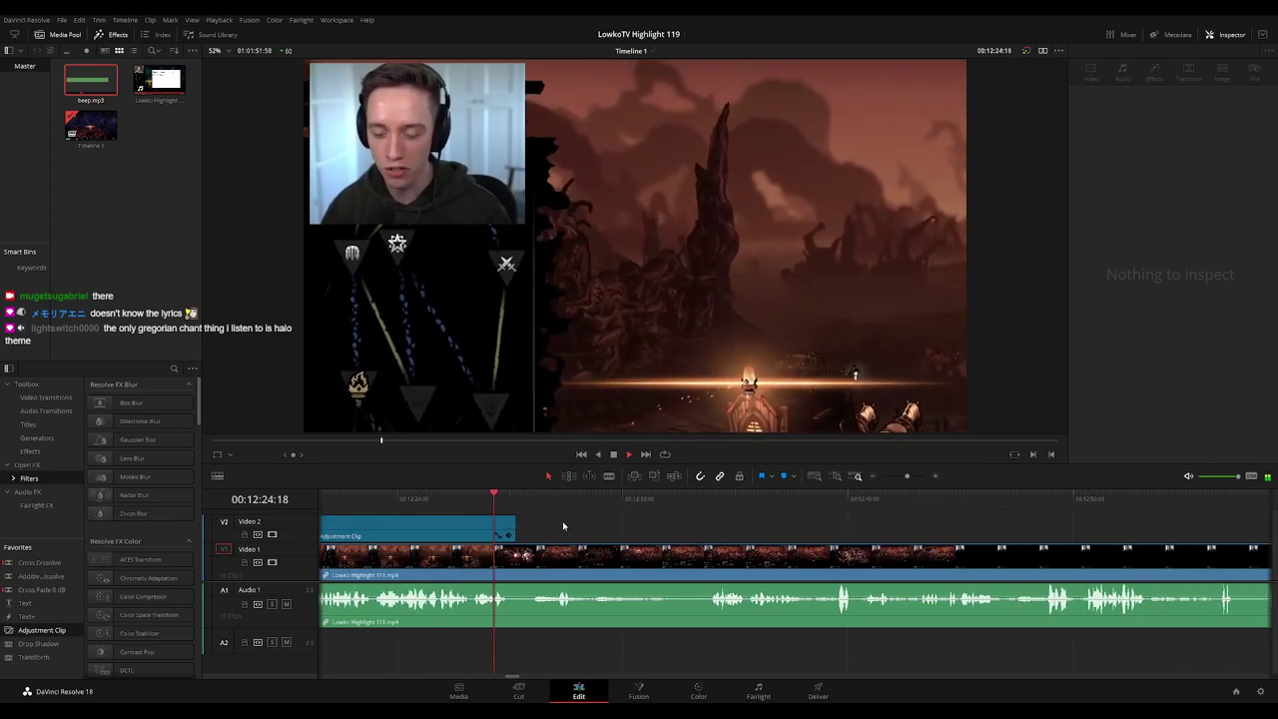
click(504, 497)
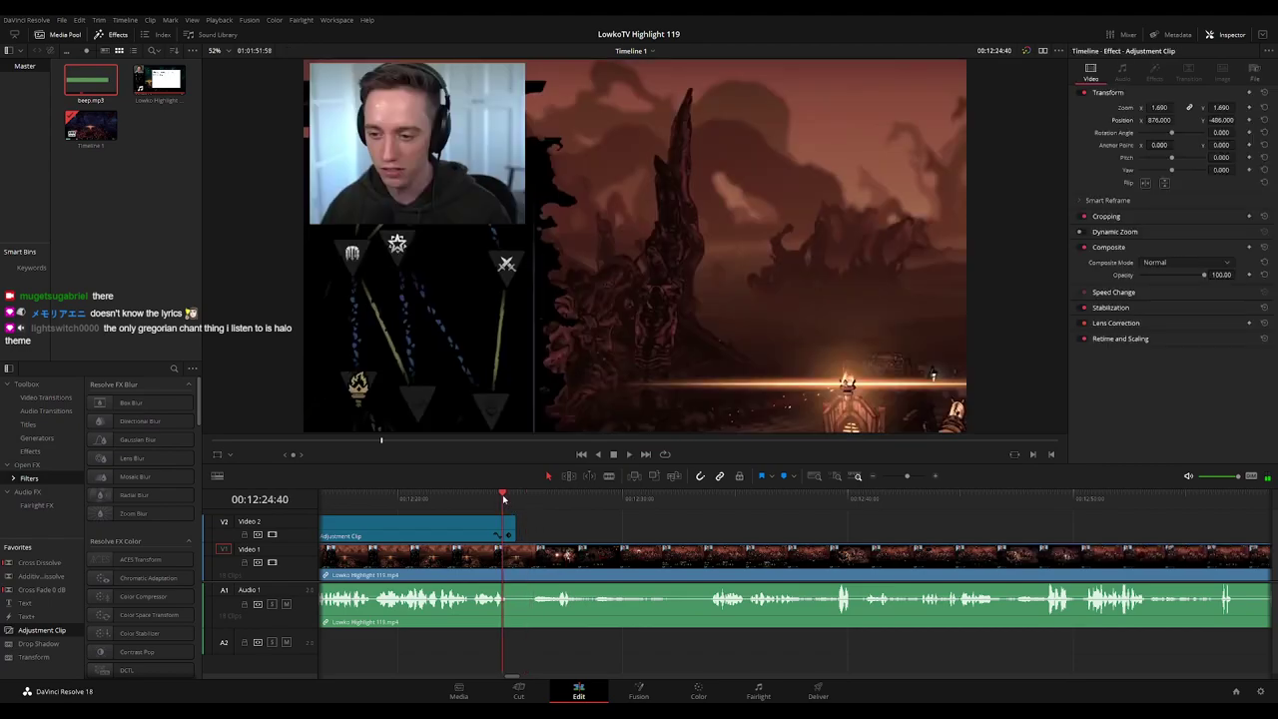
key(space)
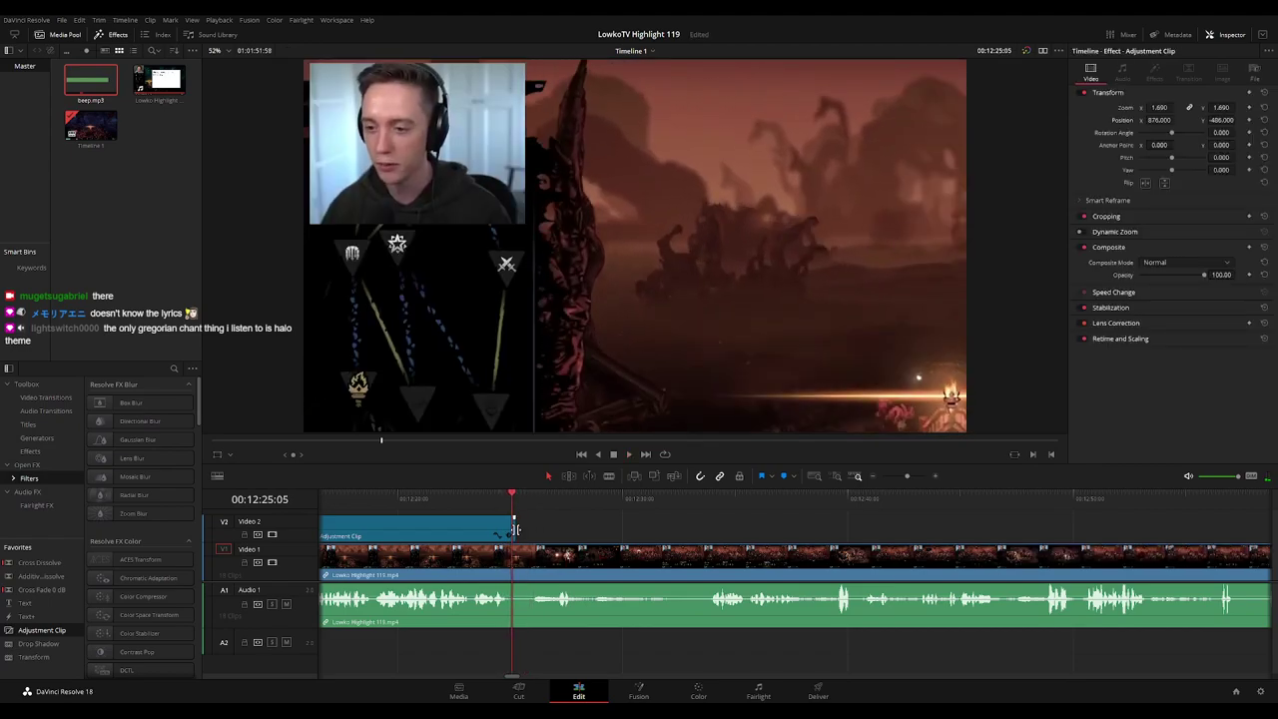
drag(515, 530, 512, 530)
Split out the roughly half-second section after the adjustment clip at 00:12:25:05, ripple delete it, mark the preceding clip green, and save the project
key(b)
click(513, 561)
click(524, 562)
key(a)
click(520, 563)
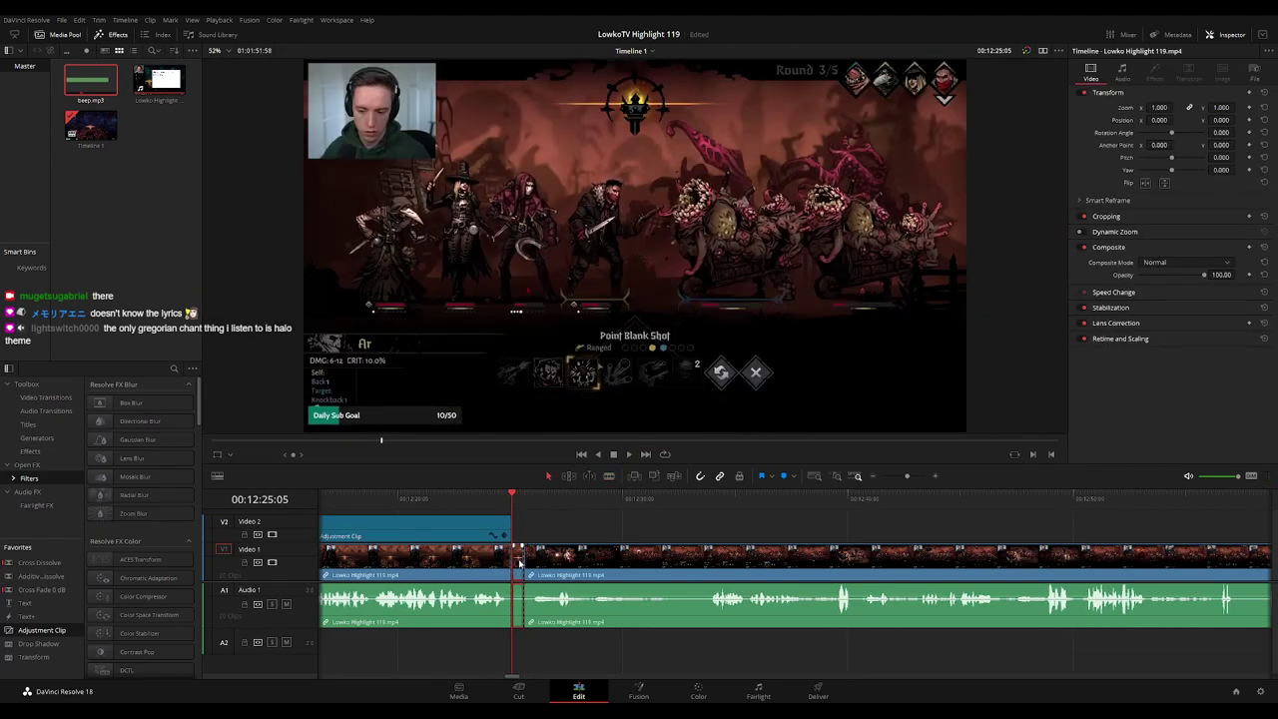
key(space)
click(464, 562)
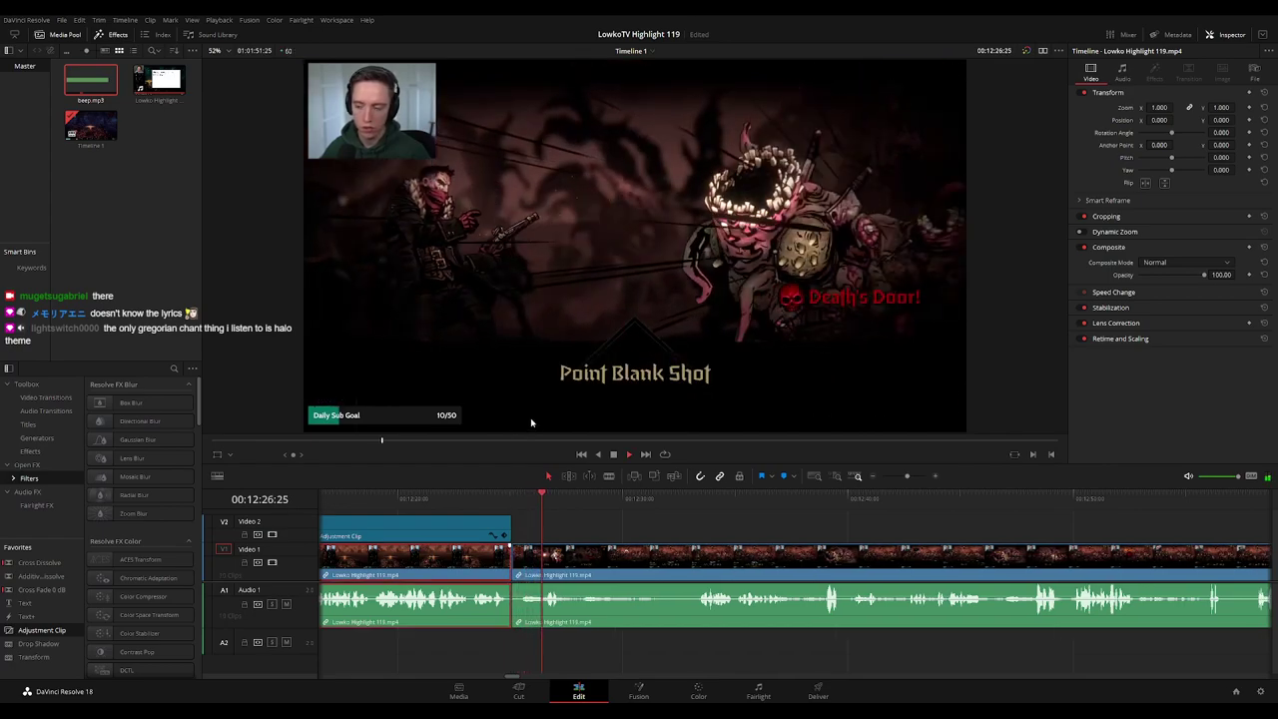
click(714, 540)
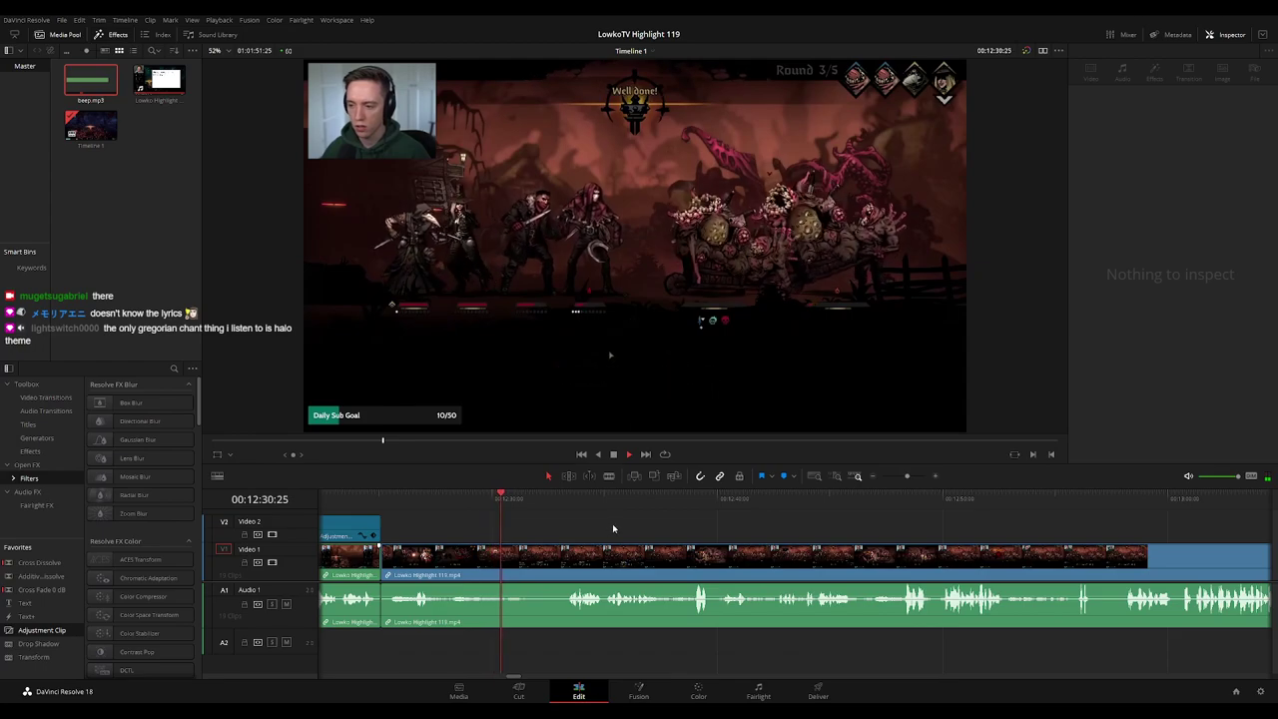
Review the battle footage from about 00:12:30 to 00:12:59 for parts that need cutting or a zoom
click(556, 497)
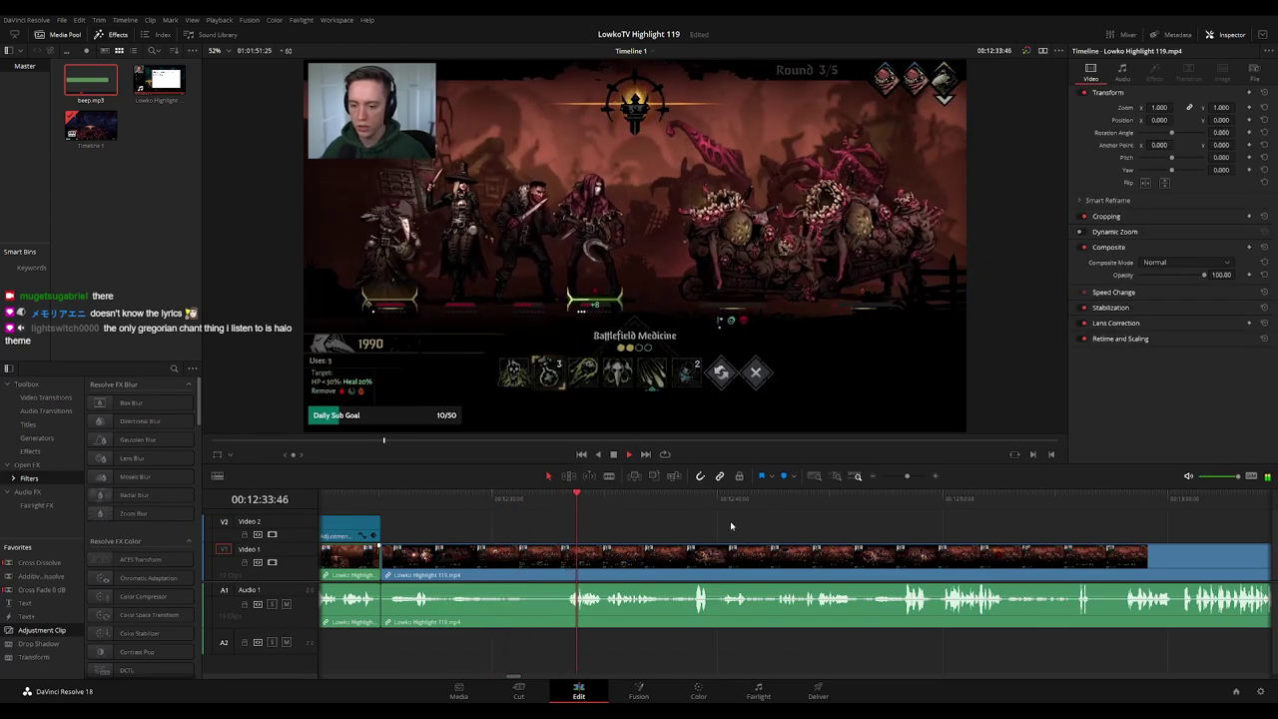
drag(735, 523, 648, 522)
scroll(686, 540, right, 2)
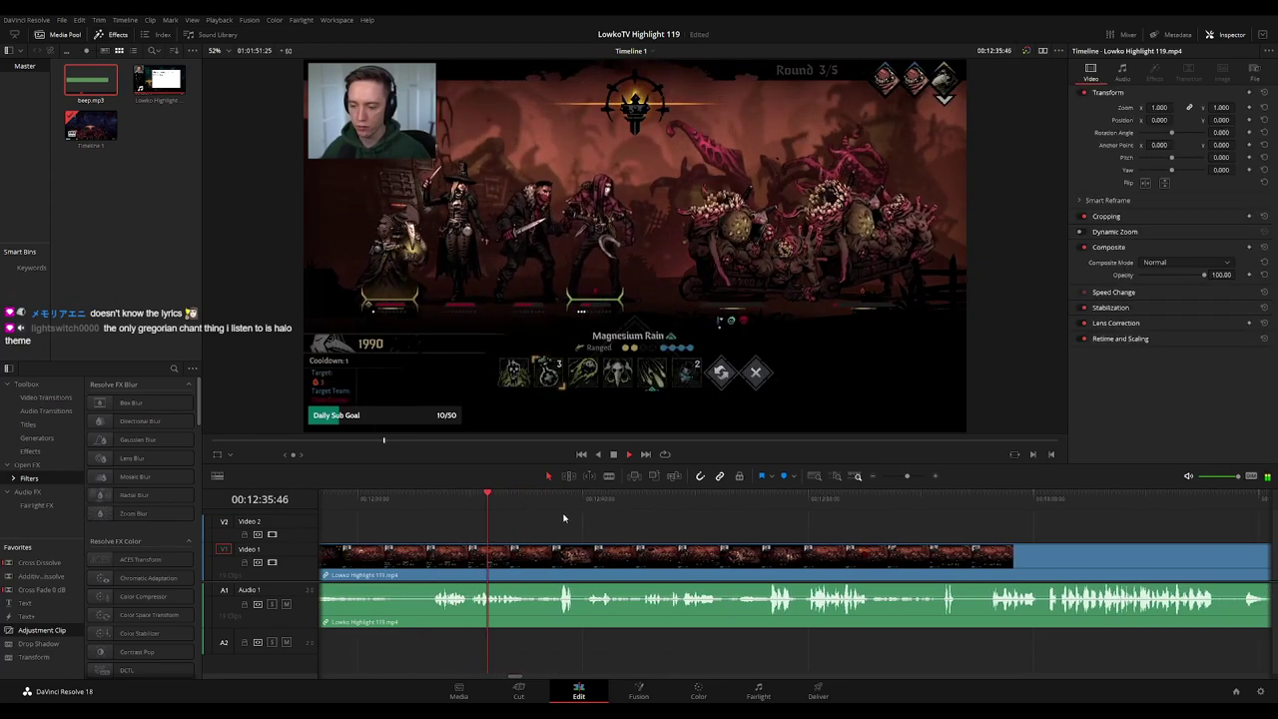
scroll(565, 523, right, 2)
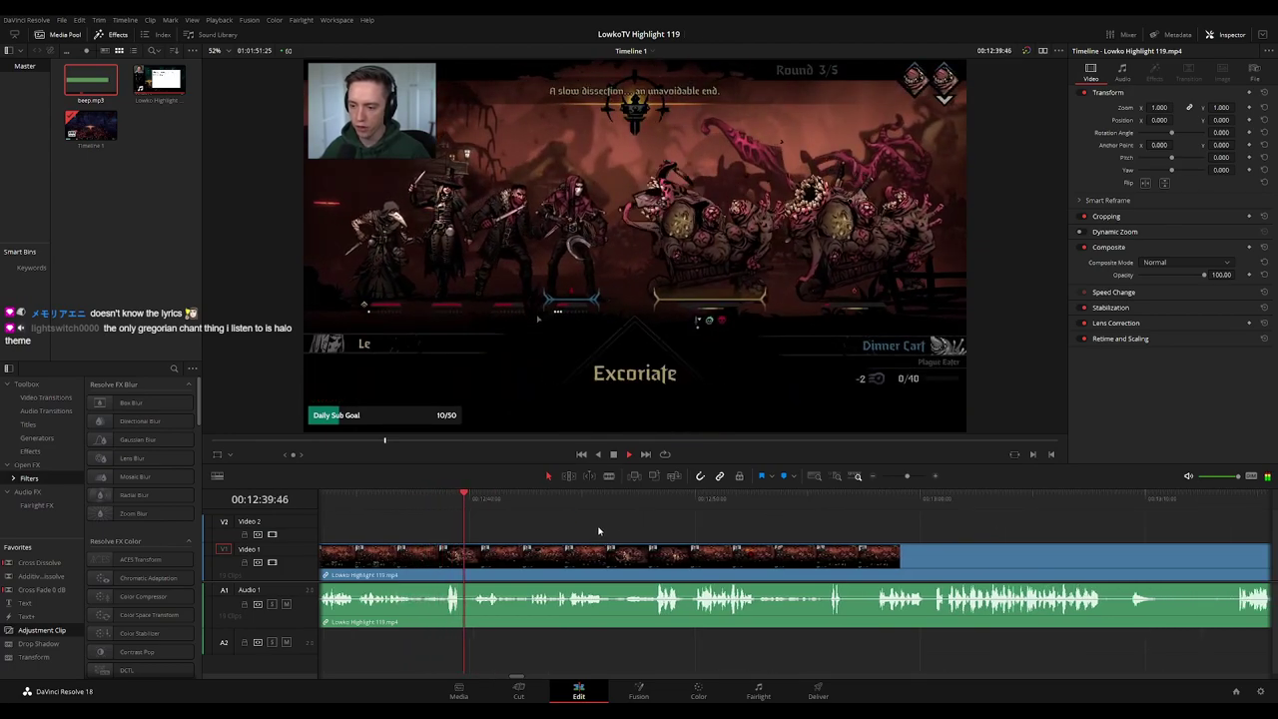
scroll(573, 526, right, 2)
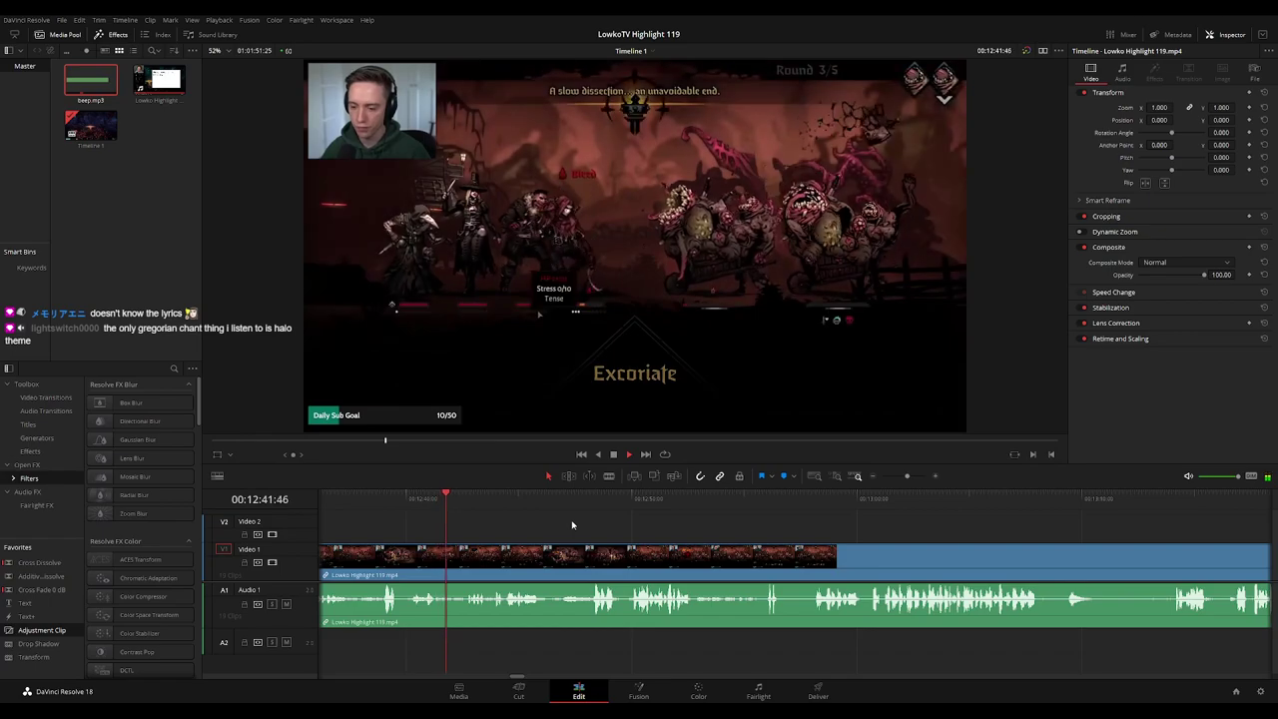
scroll(574, 522, right, 2)
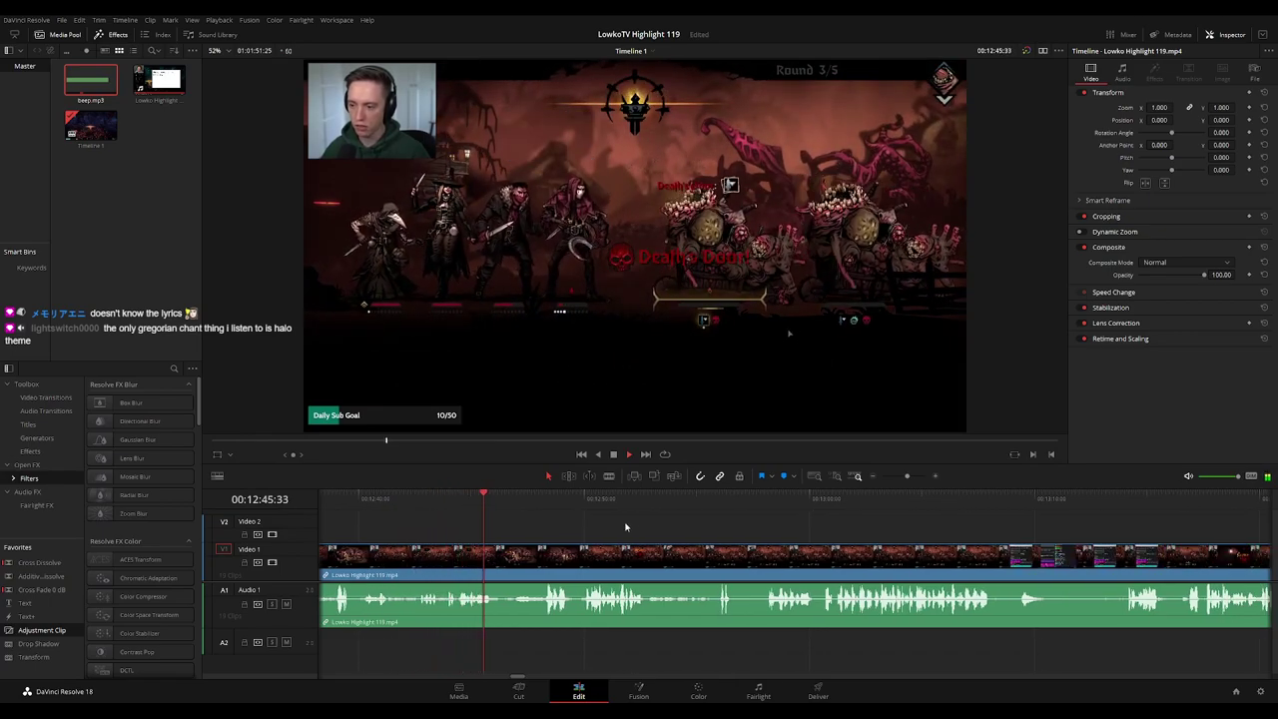
scroll(593, 526, right, 2)
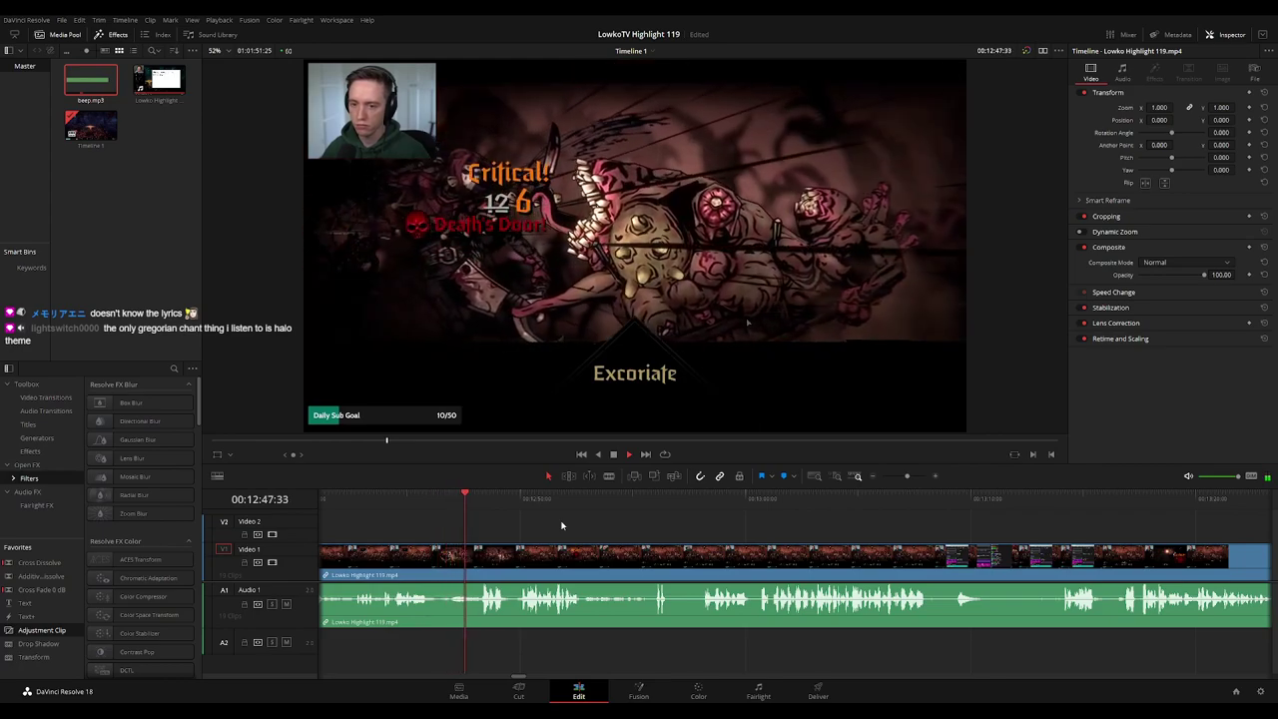
scroll(566, 521, right, 2)
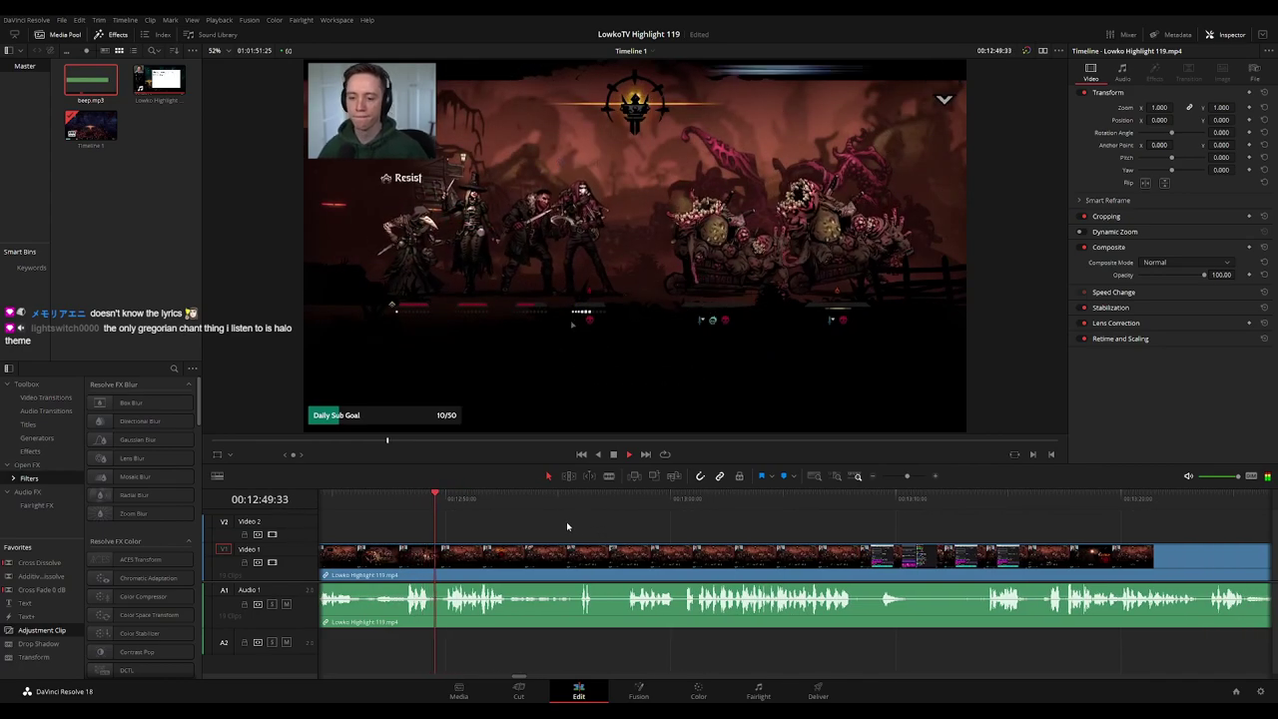
scroll(599, 529, right, 2)
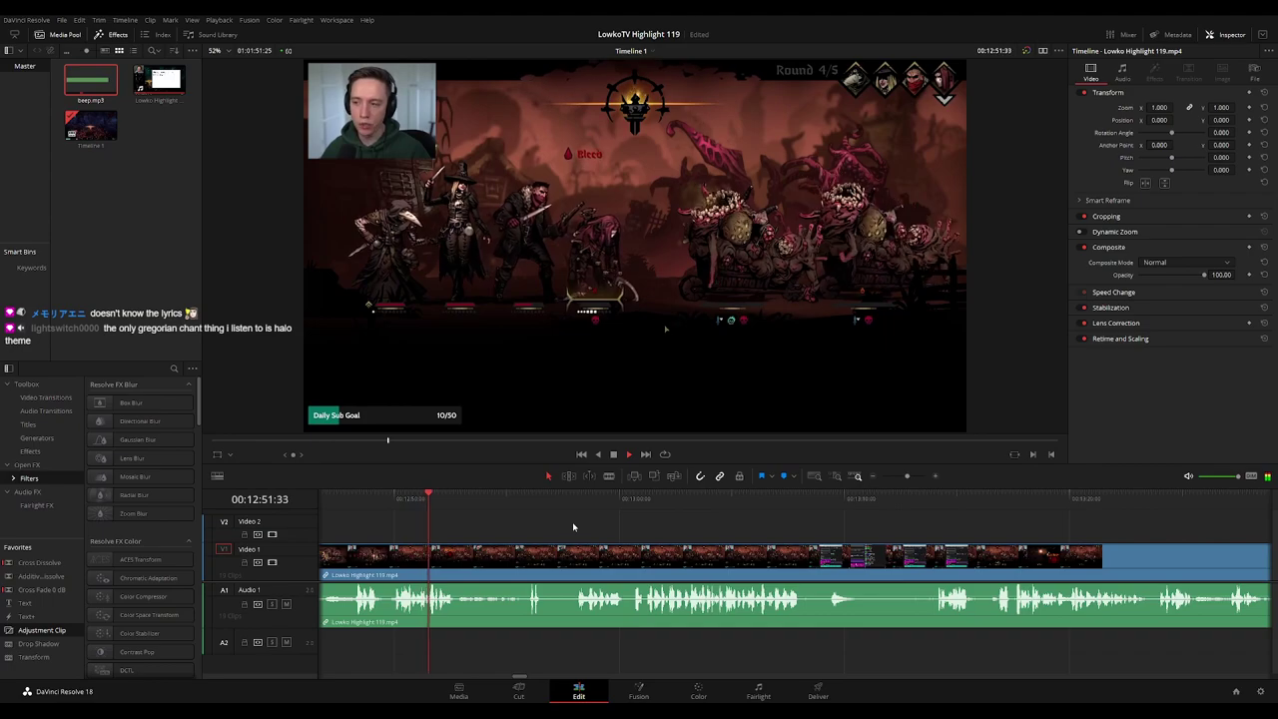
scroll(541, 525, right, 2)
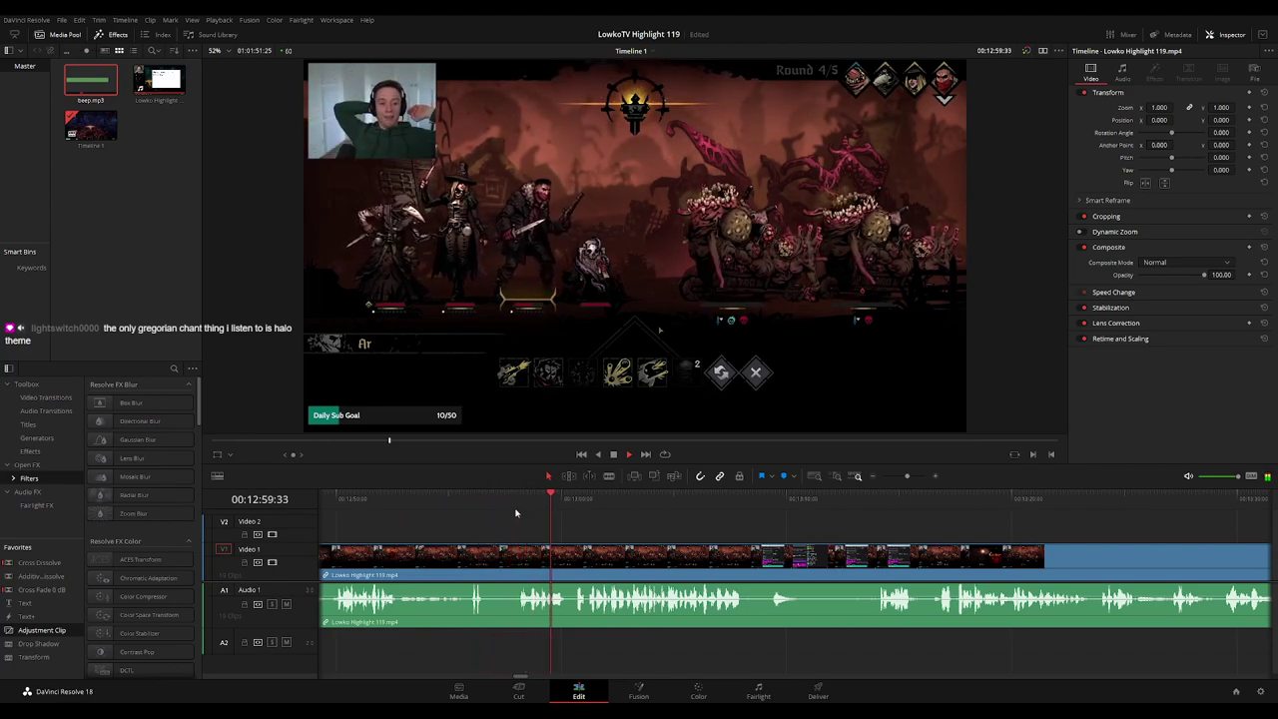
Split out the roughly one-second section starting at 00:12:57:02 in the round 4 battle, ripple delete it, and mark the preceding clip orange
click(481, 499)
click(496, 556)
click(517, 554)
key(a)
click(503, 560)
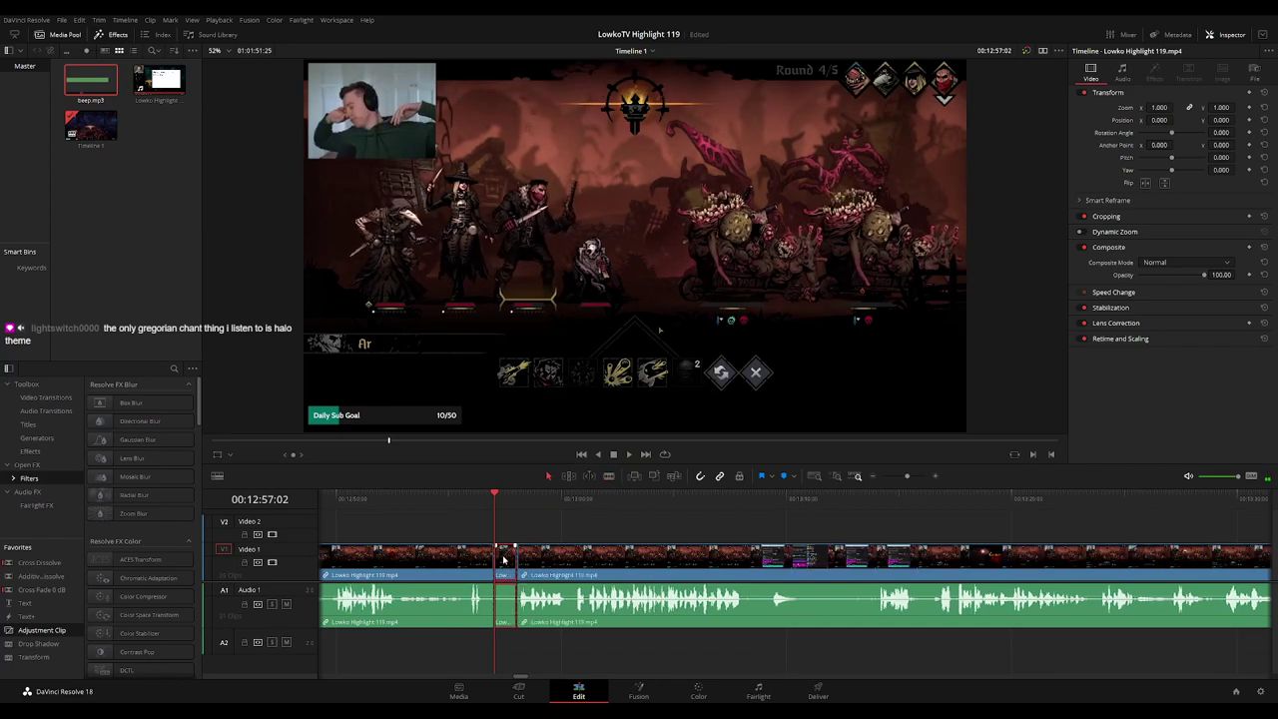
click(505, 559)
key(Delete)
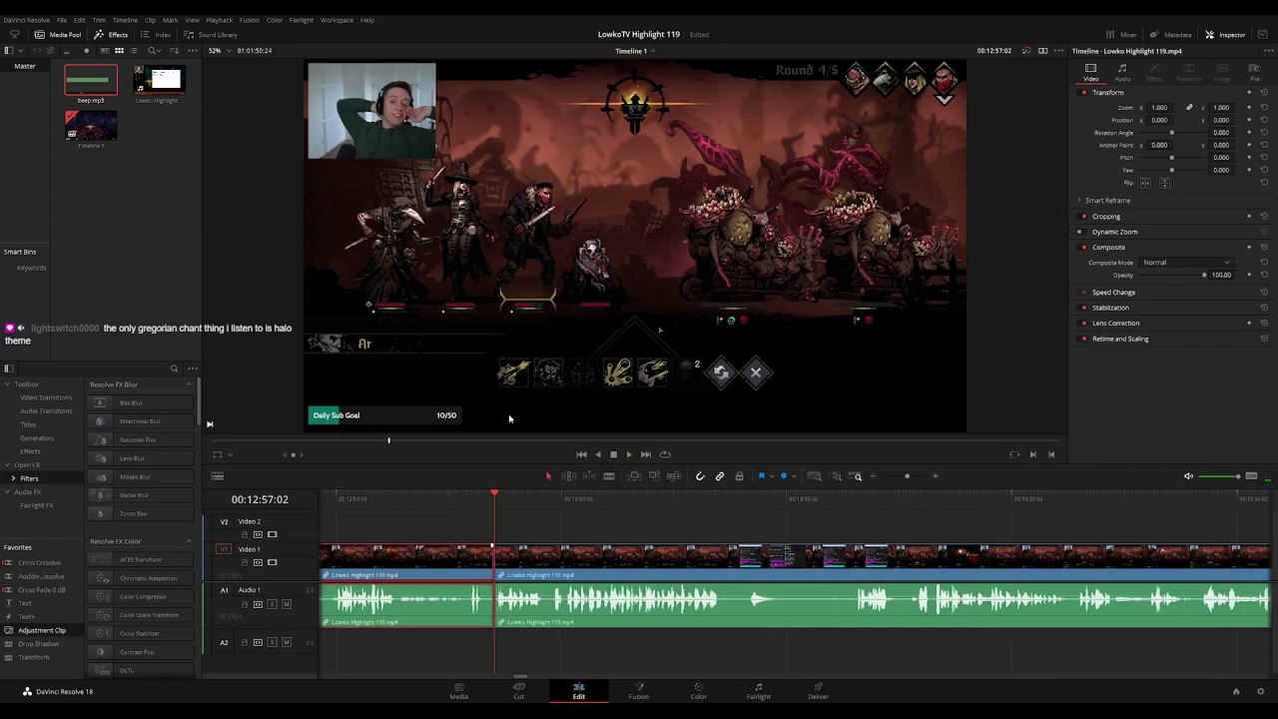
key(1)
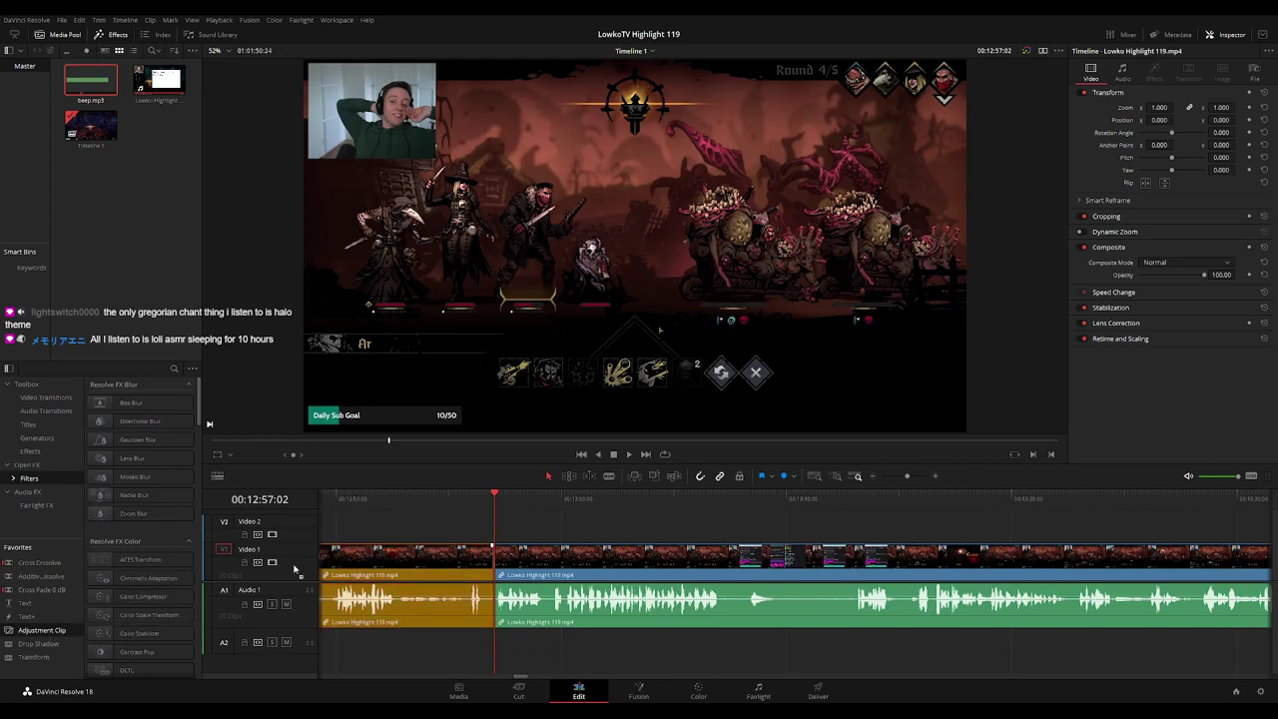
Add an adjustment clip at 00:12:57:02 and zoom in on the webcam with zoom 1.700 and position X 882, Y -490
drag(229, 585, 498, 528)
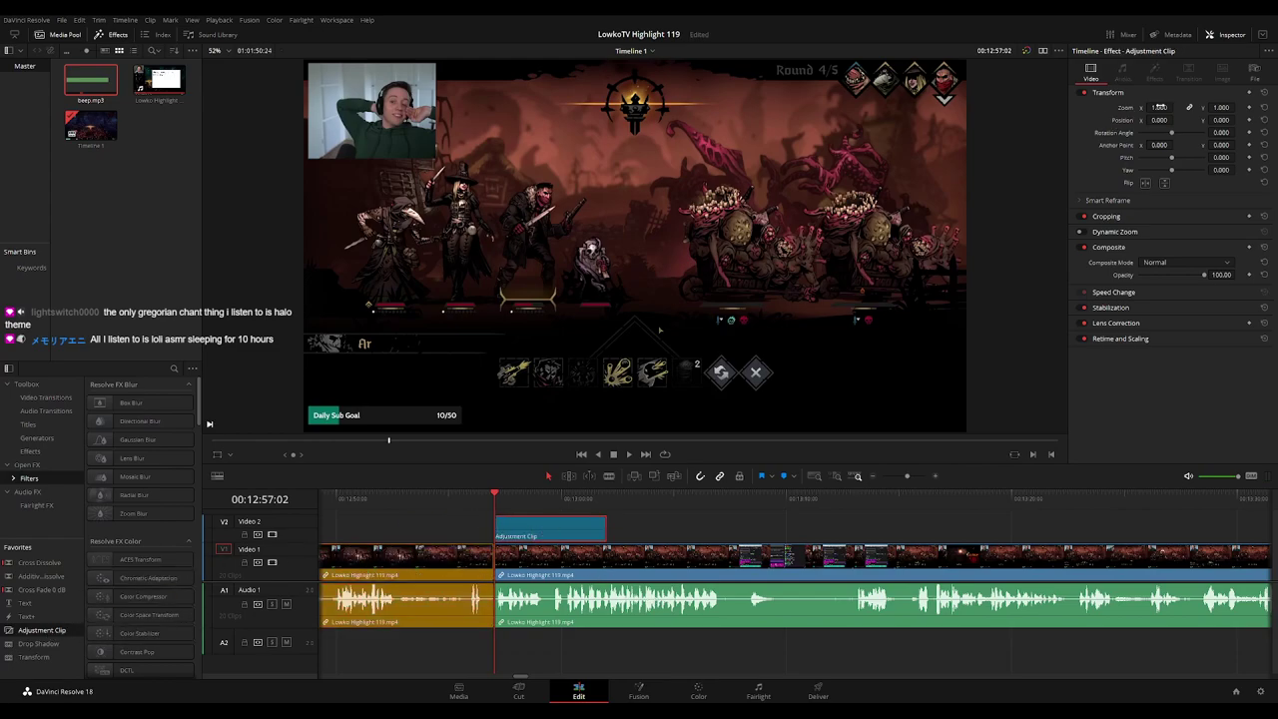
key(space)
drag(1161, 107, 1183, 107)
drag(677, 389, 905, 389)
drag(1211, 119, 1190, 119)
Shorten the webcam zoom's adjustment clip at 00:12:57:02 to about 3 seconds
key(space)
click(629, 525)
click(587, 523)
drag(605, 532, 559, 526)
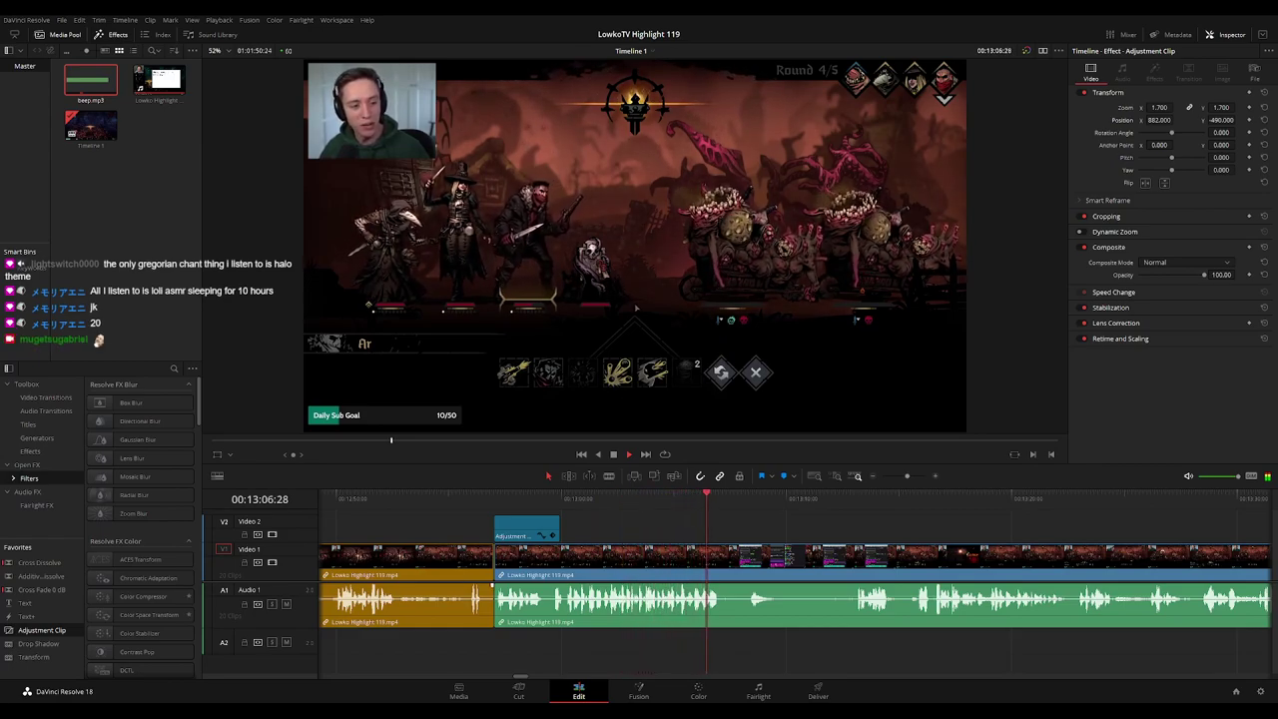
Review the round 4 battle and chat footage from about 00:13:06 to 00:13:31 for parts that need cutting or a zoom
drag(806, 525, 672, 528)
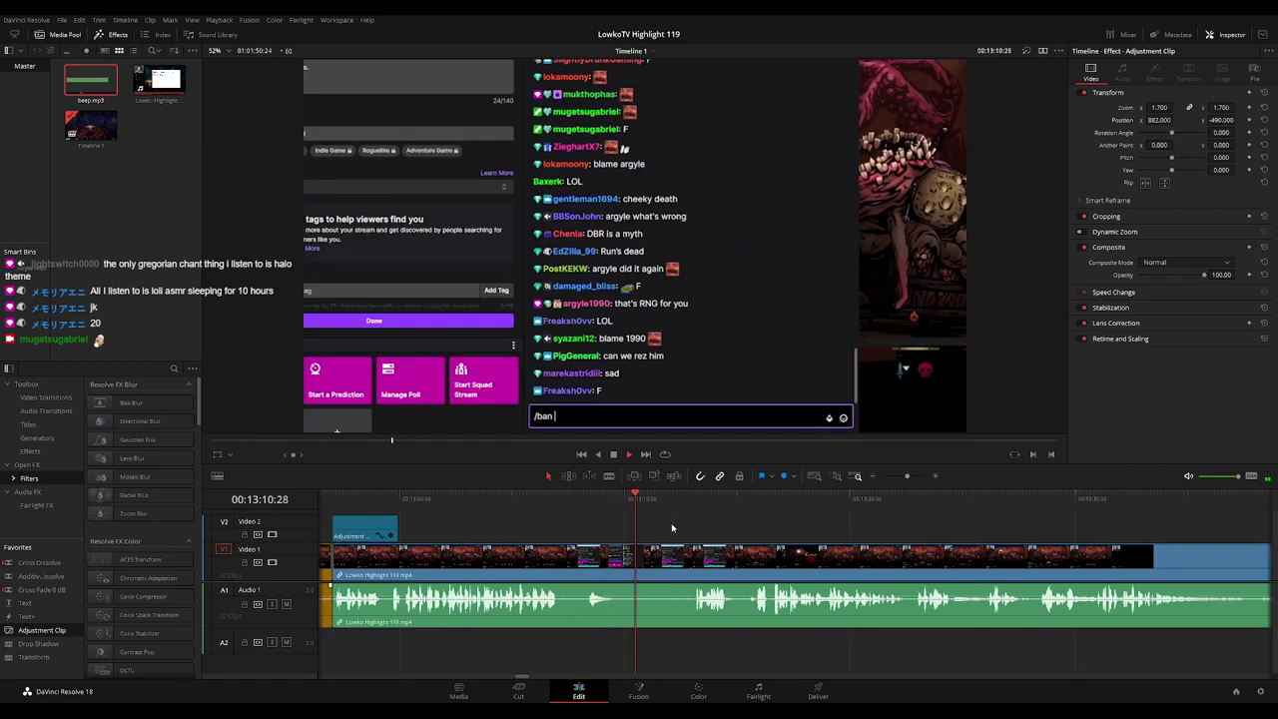
key(space)
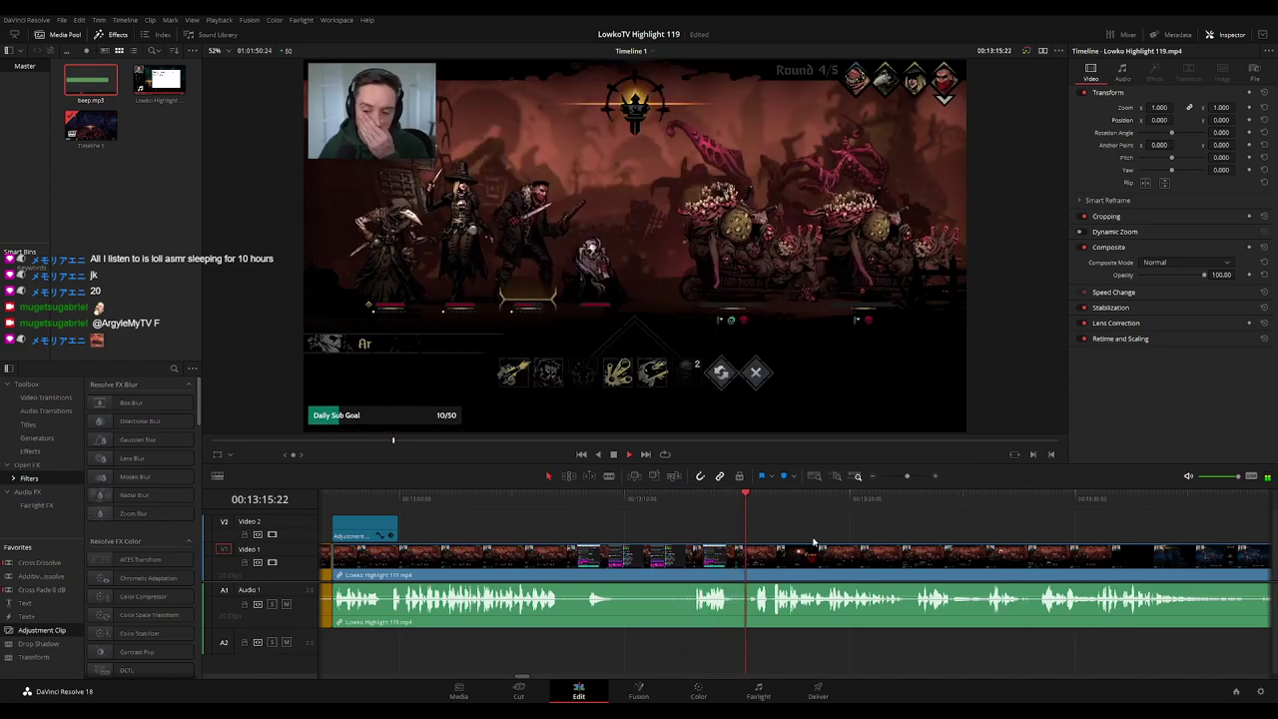
drag(810, 539, 687, 531)
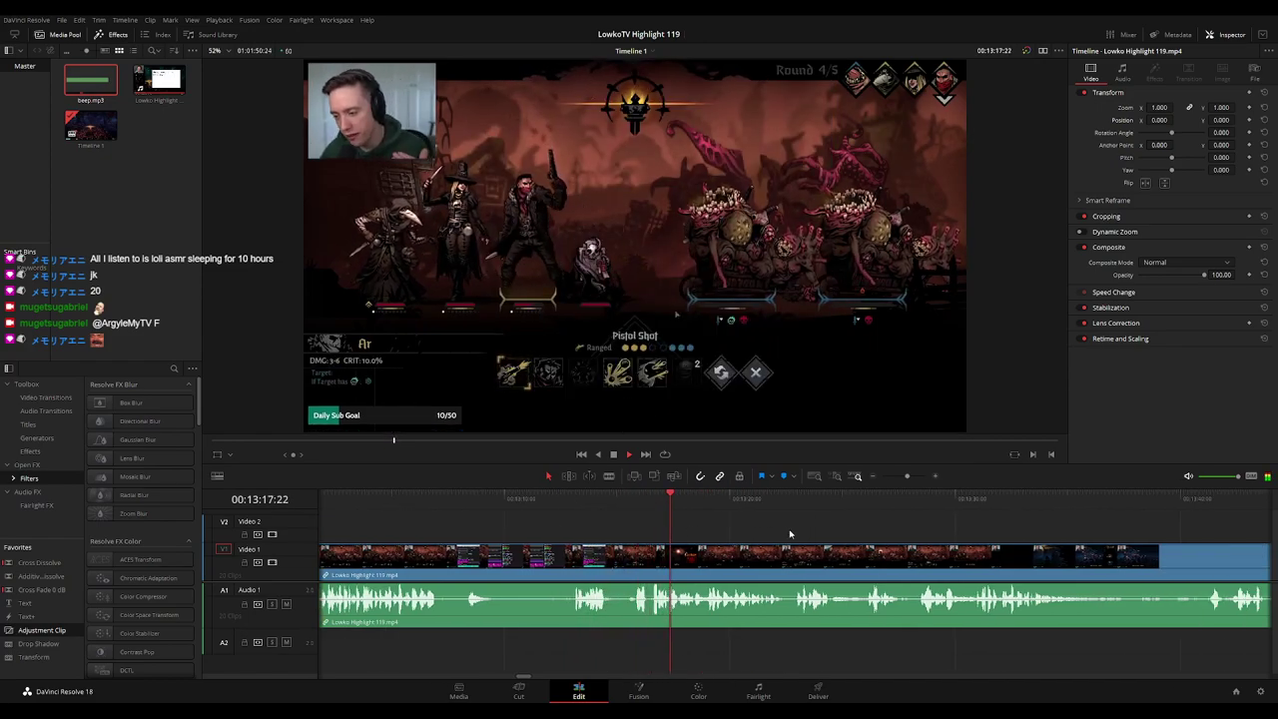
scroll(791, 535, down, 2)
scroll(699, 530, down, 2)
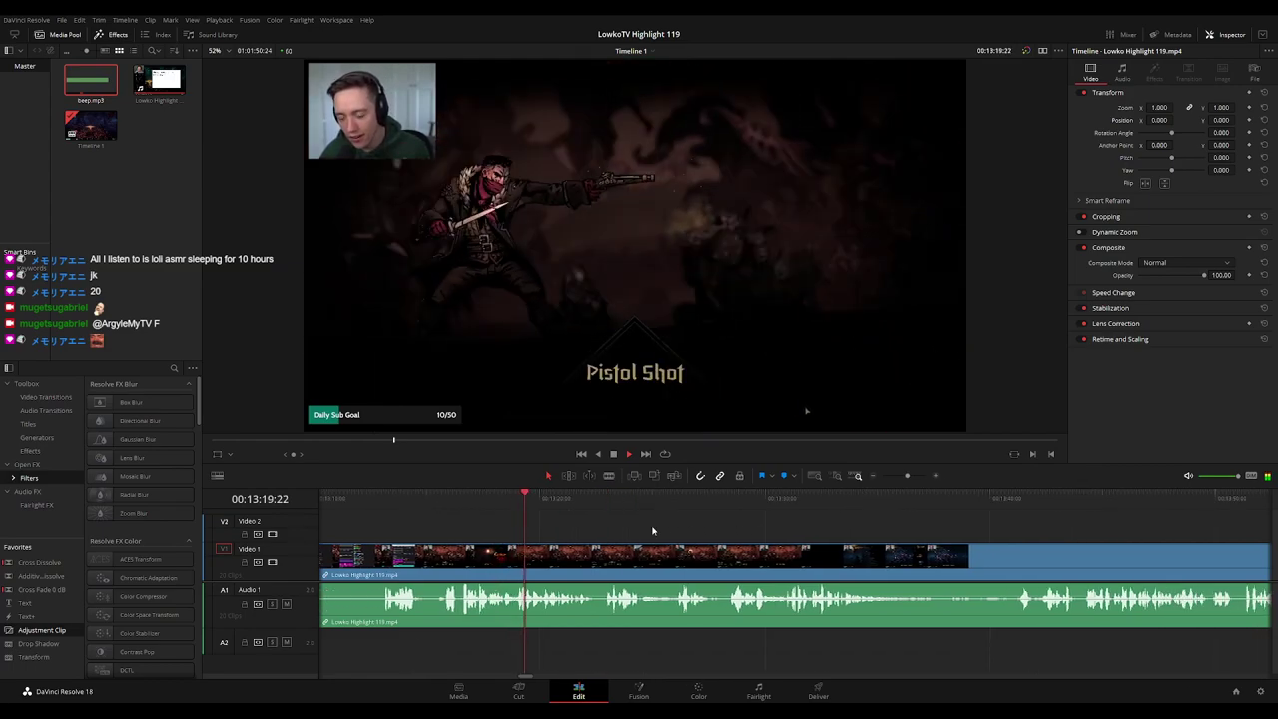
scroll(639, 533, down, 1)
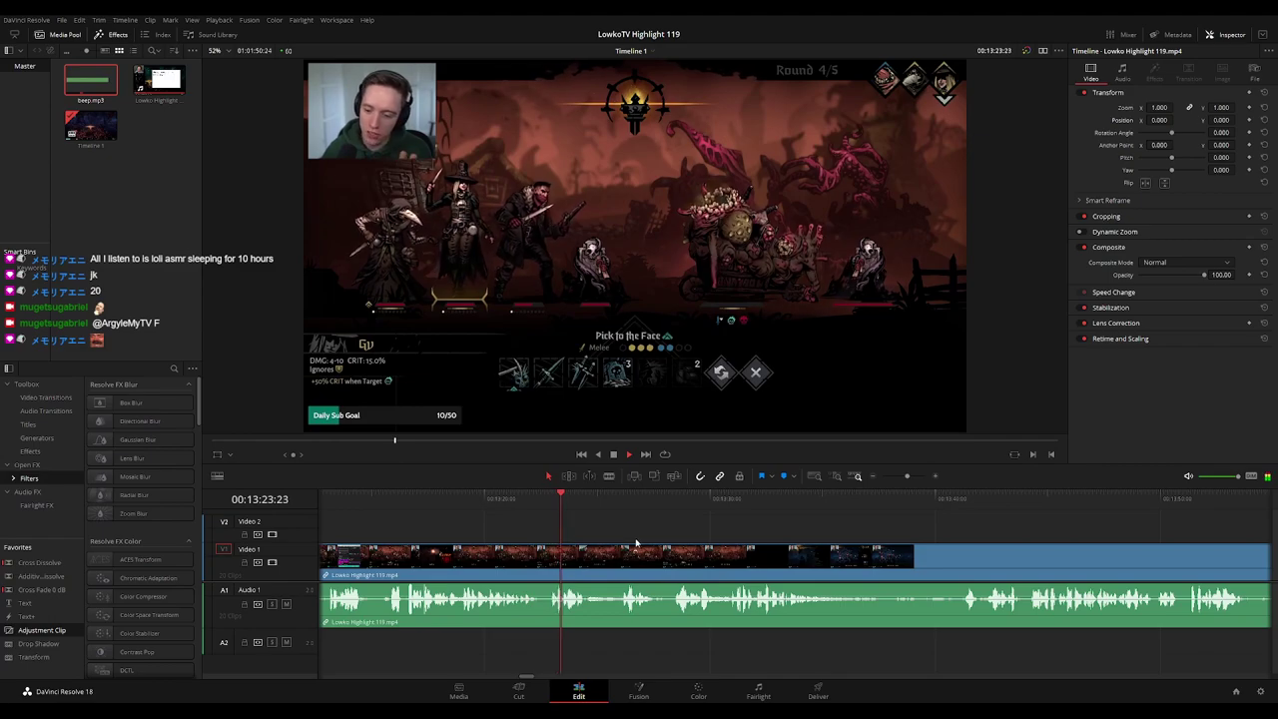
scroll(659, 537, down, 4)
scroll(816, 529, down, 1)
scroll(819, 533, up, 2)
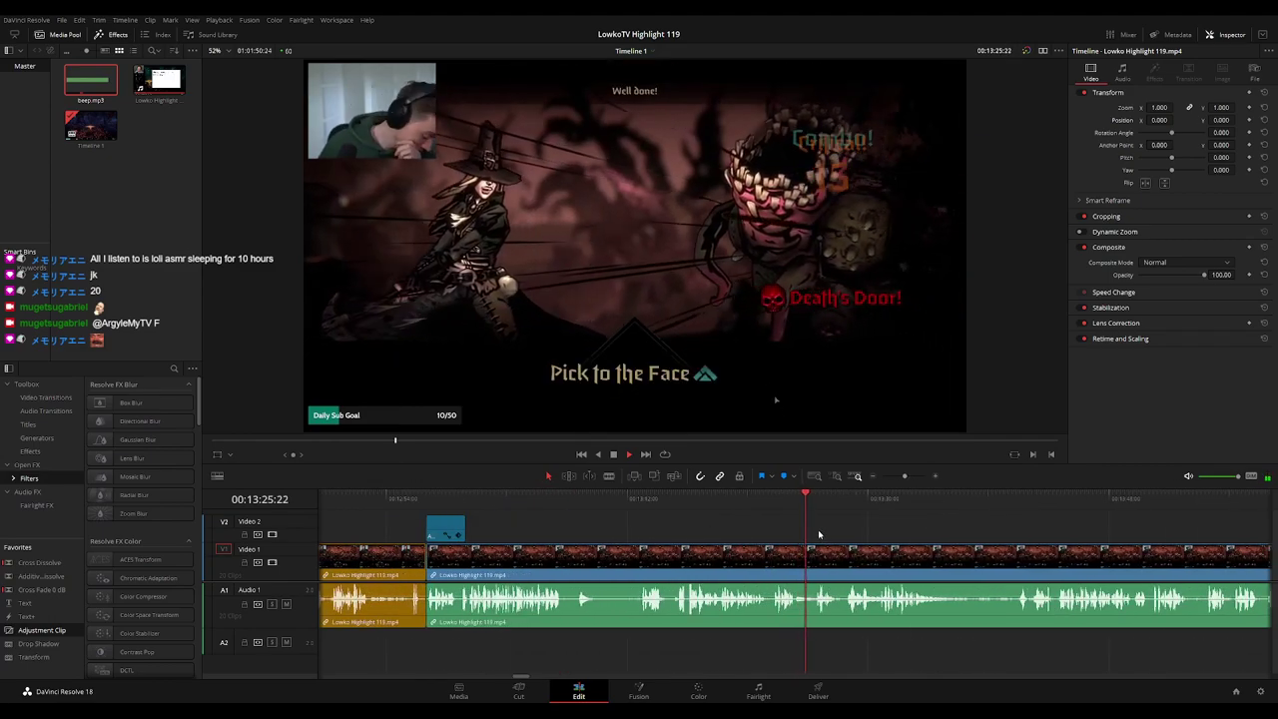
scroll(737, 526, down, 2)
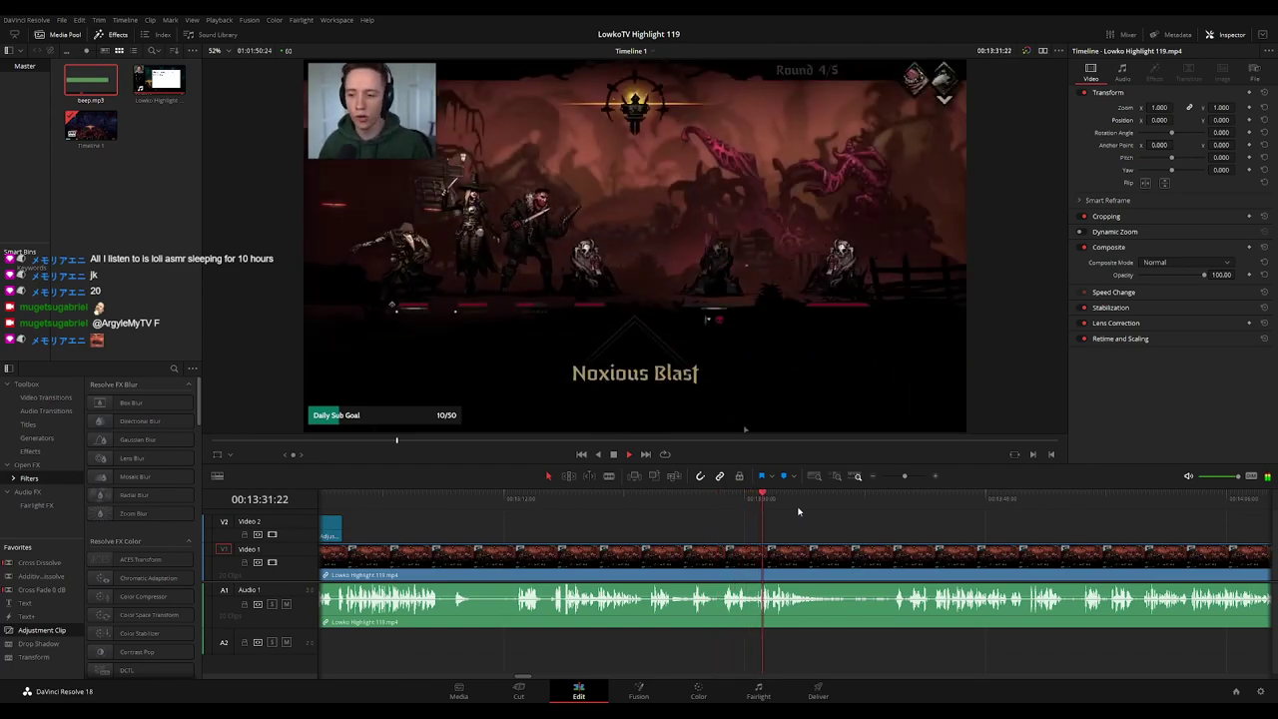
Replay the footage from about 00:13:00 through the end of the battle to 00:13:42, checking for parts to edit
drag(563, 532, 610, 509)
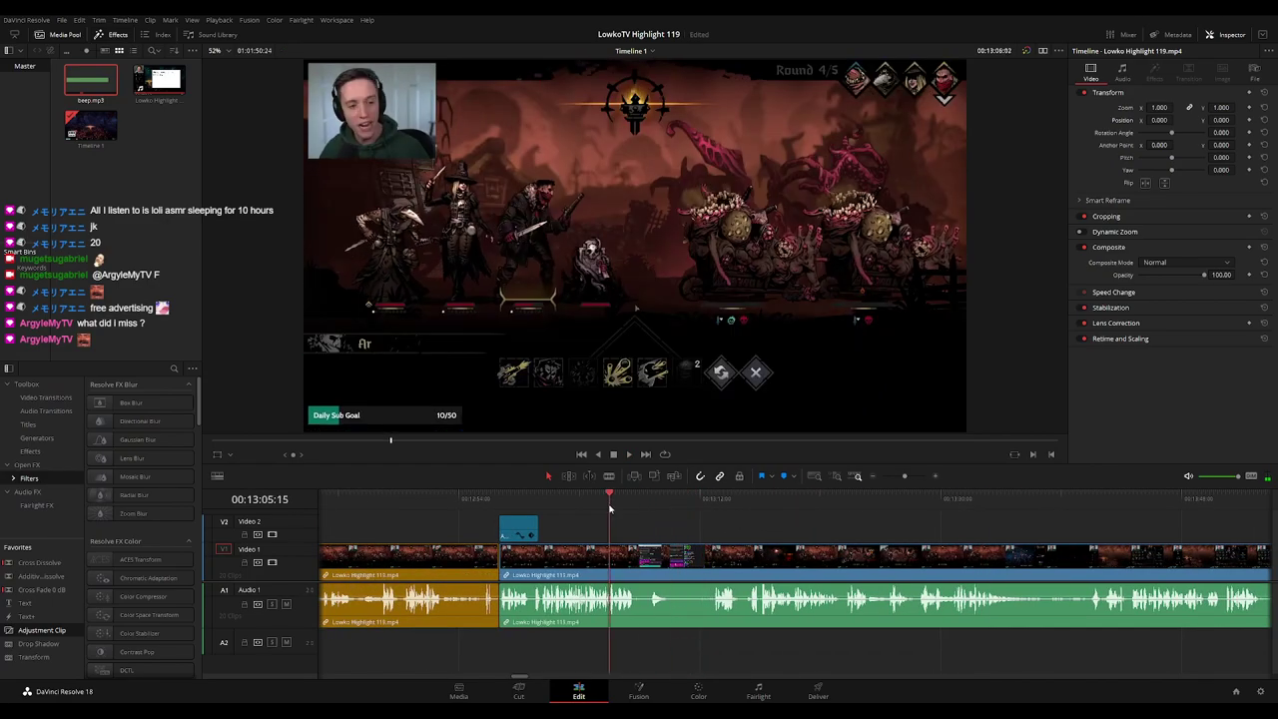
key(space)
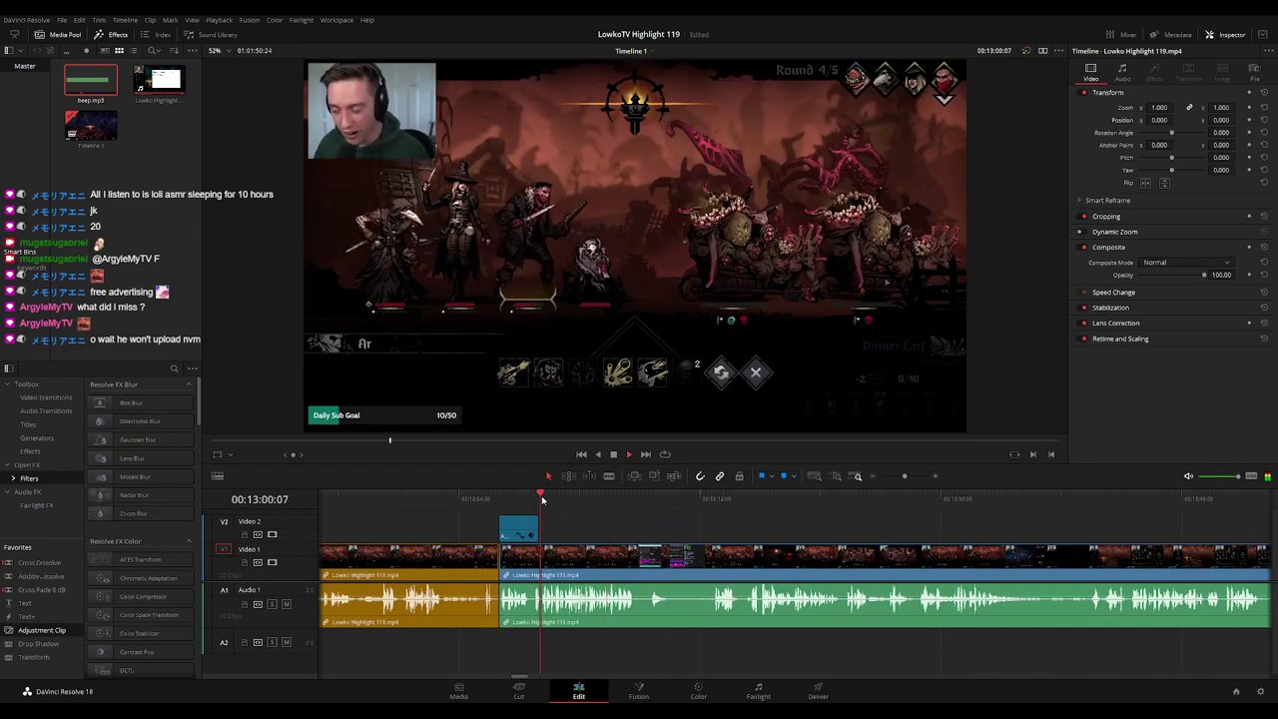
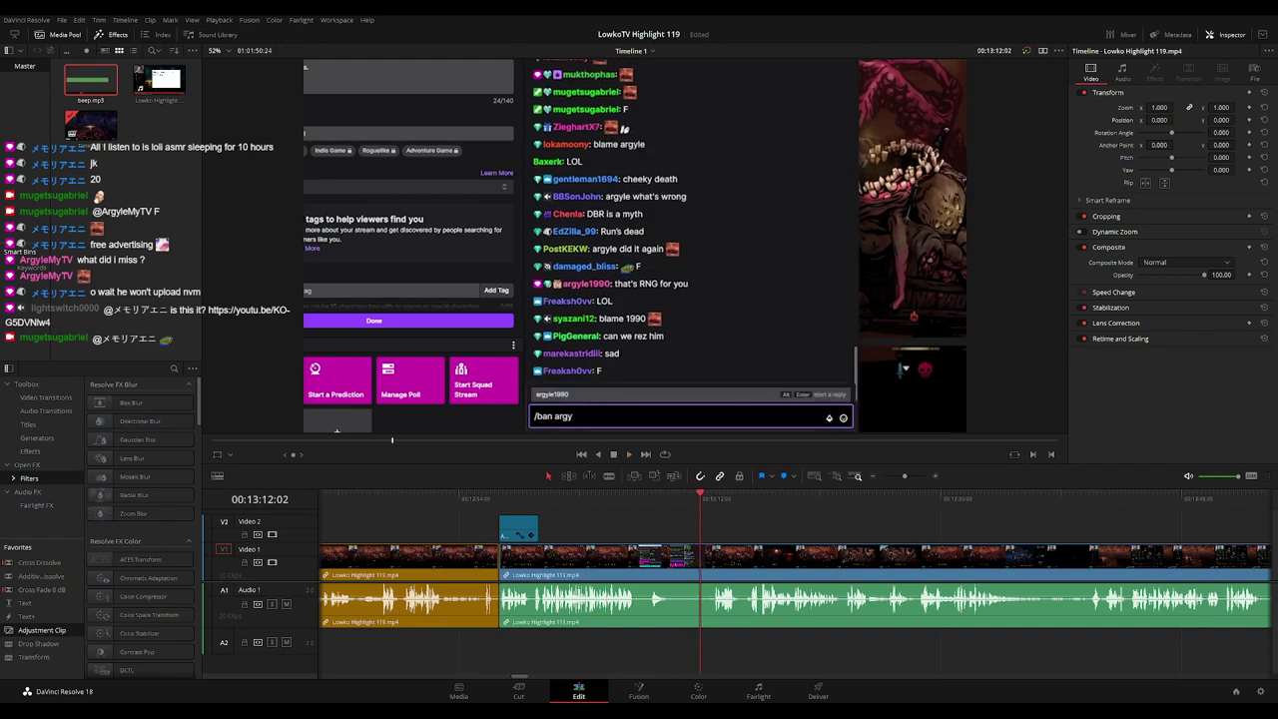
key(space)
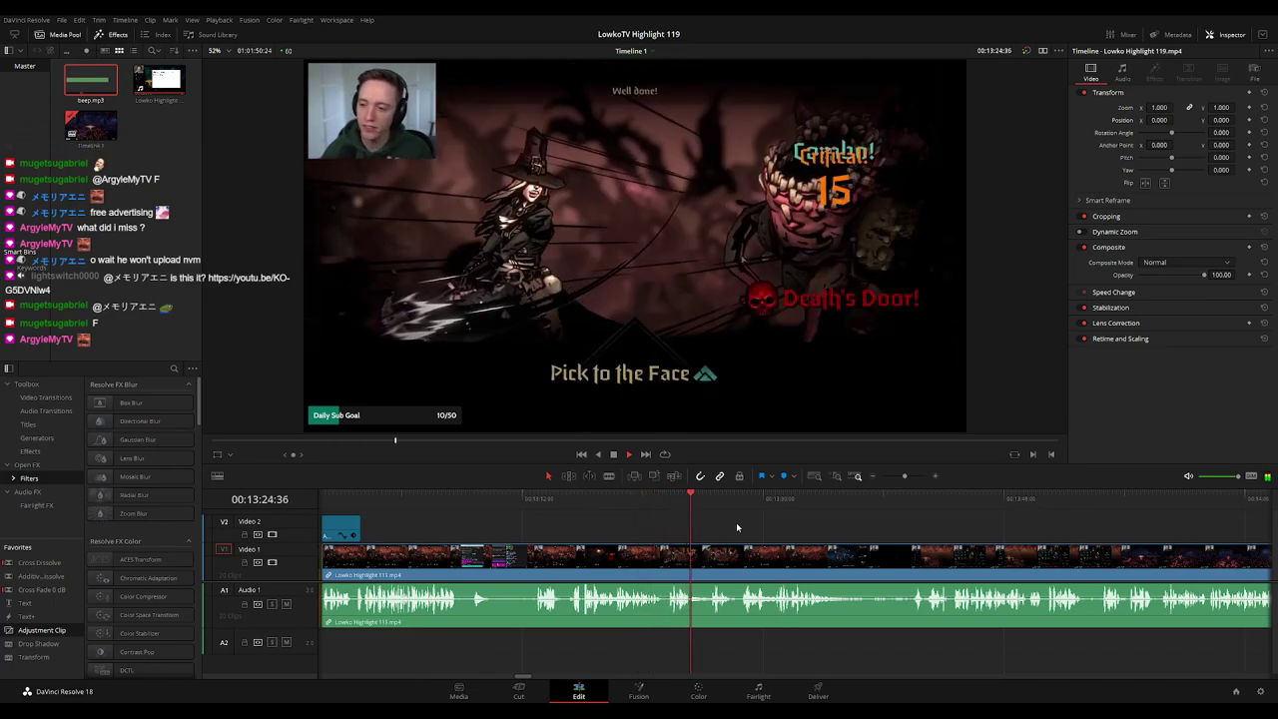
drag(805, 525, 685, 525)
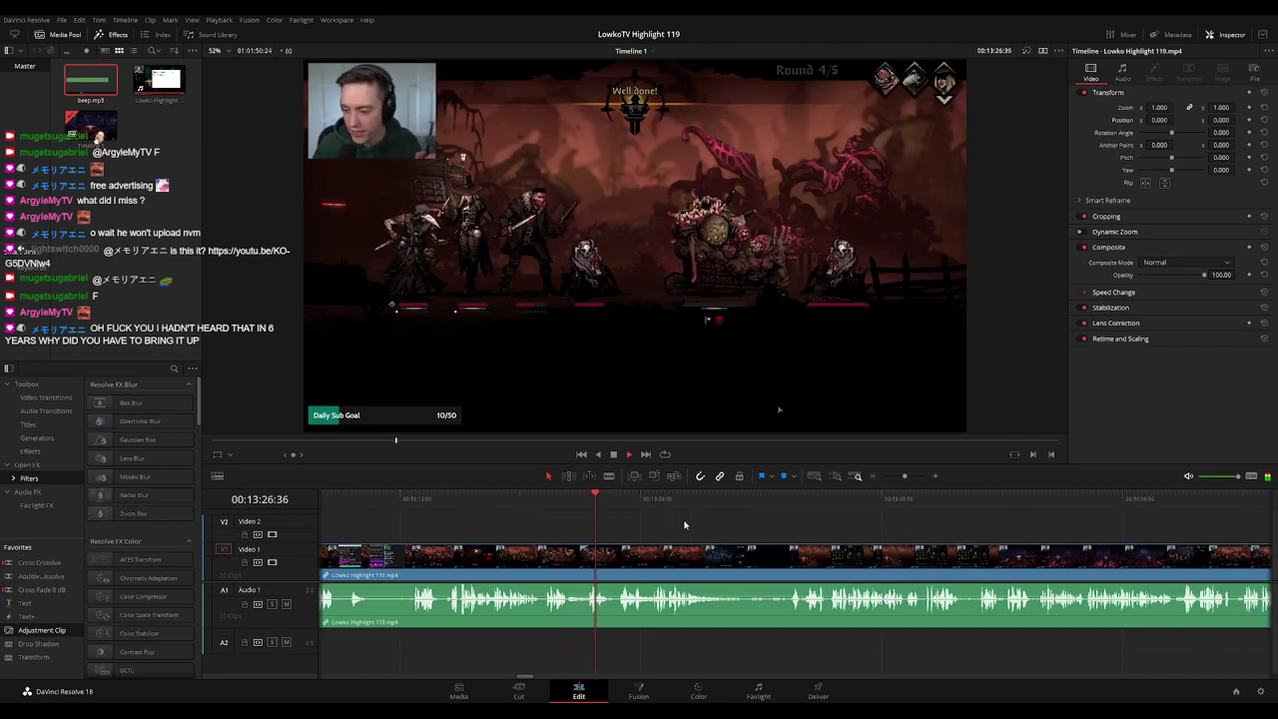
scroll(659, 524, right, 1)
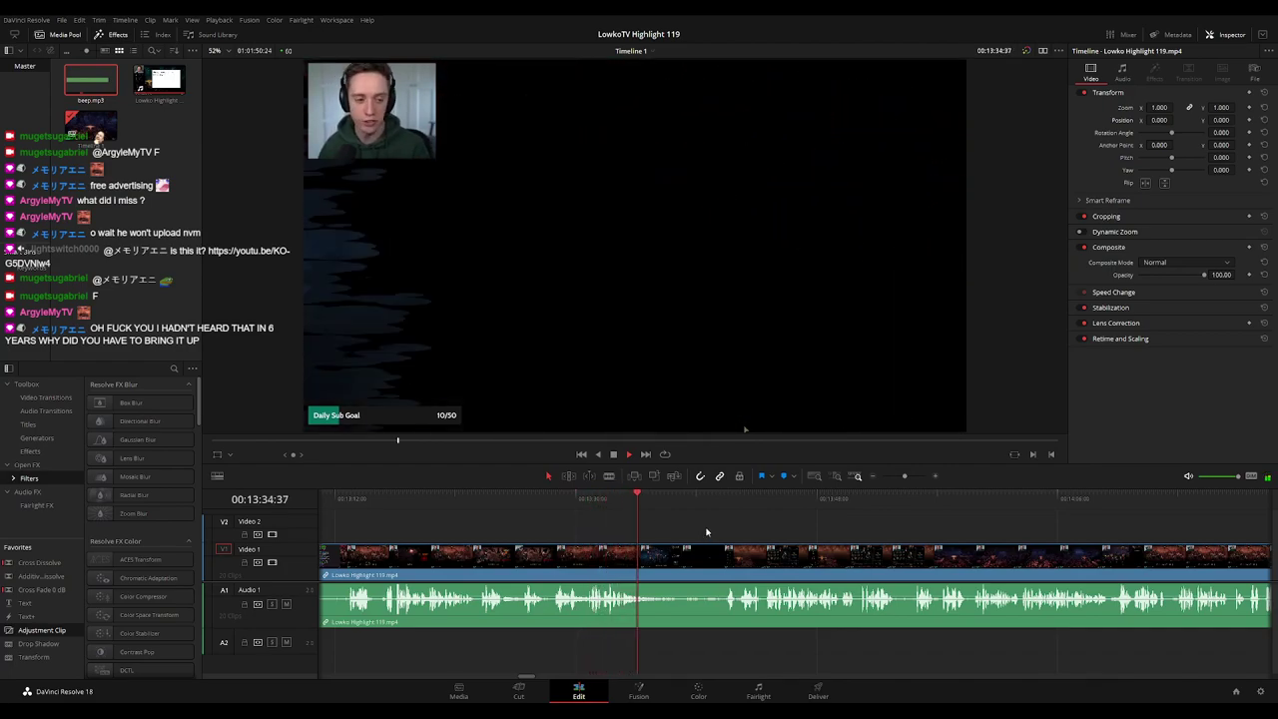
drag(712, 528, 593, 497)
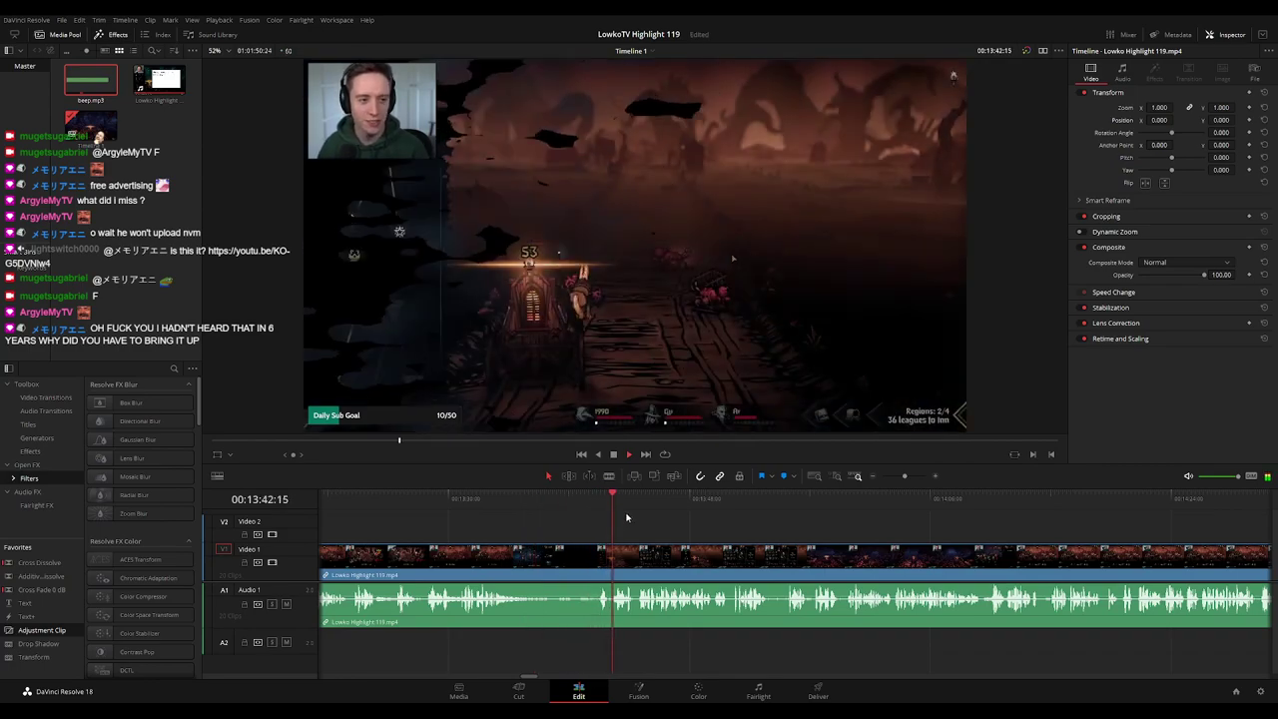
key(ctrl+equal)
key(ctrl+equal)
Review the hero sheet and carriage travel footage from about 00:13:44 to 00:14:21 for parts that need cutting
drag(916, 536, 711, 516)
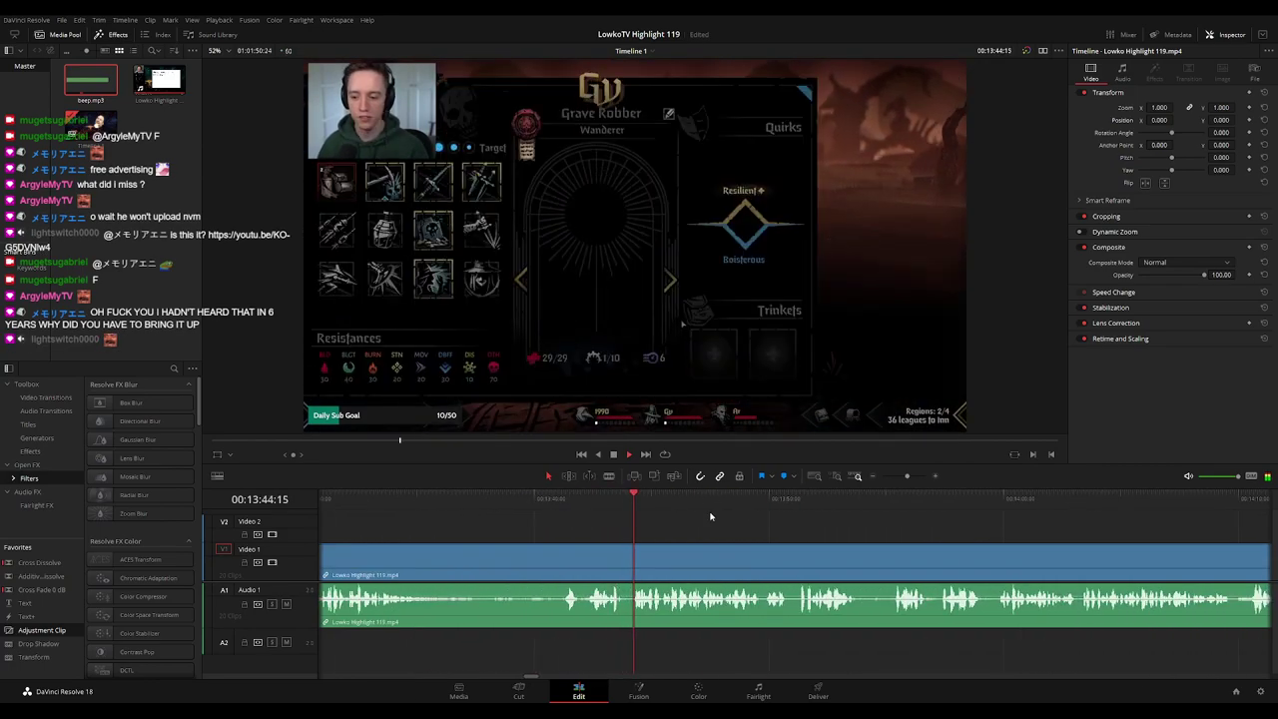
scroll(685, 526, right, 2)
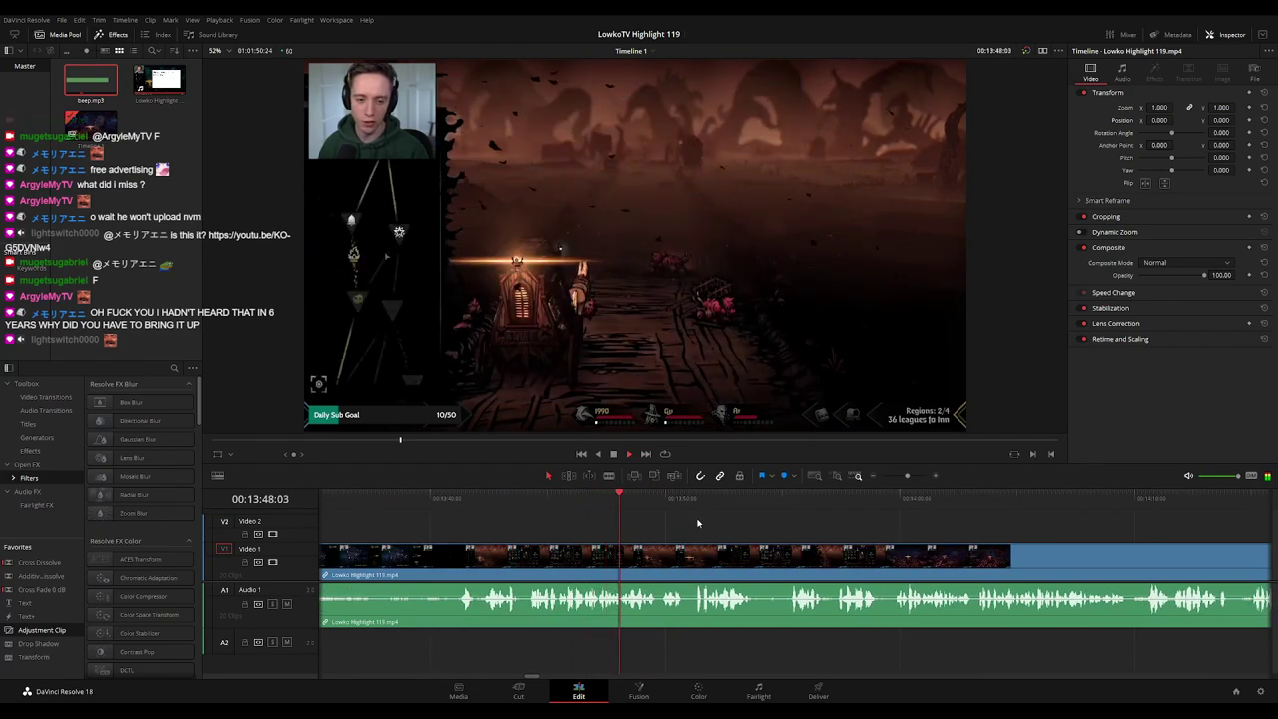
scroll(694, 528, right, 2)
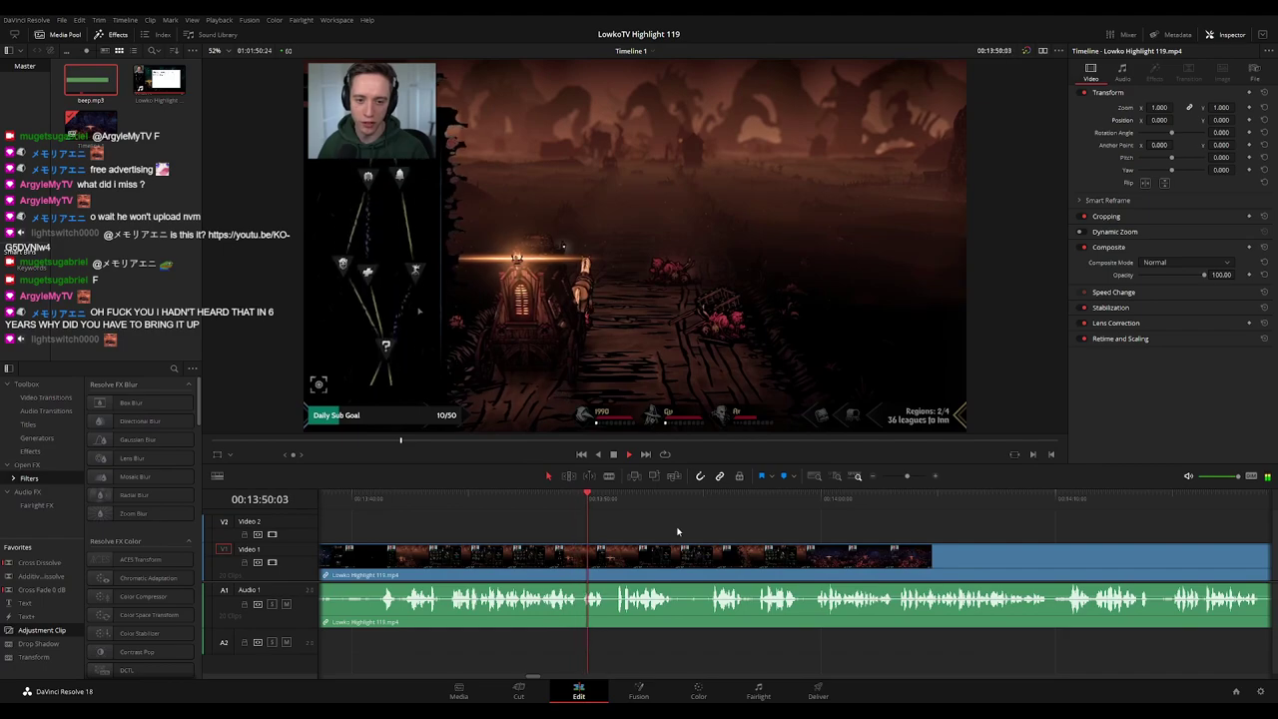
scroll(625, 525, right, 2)
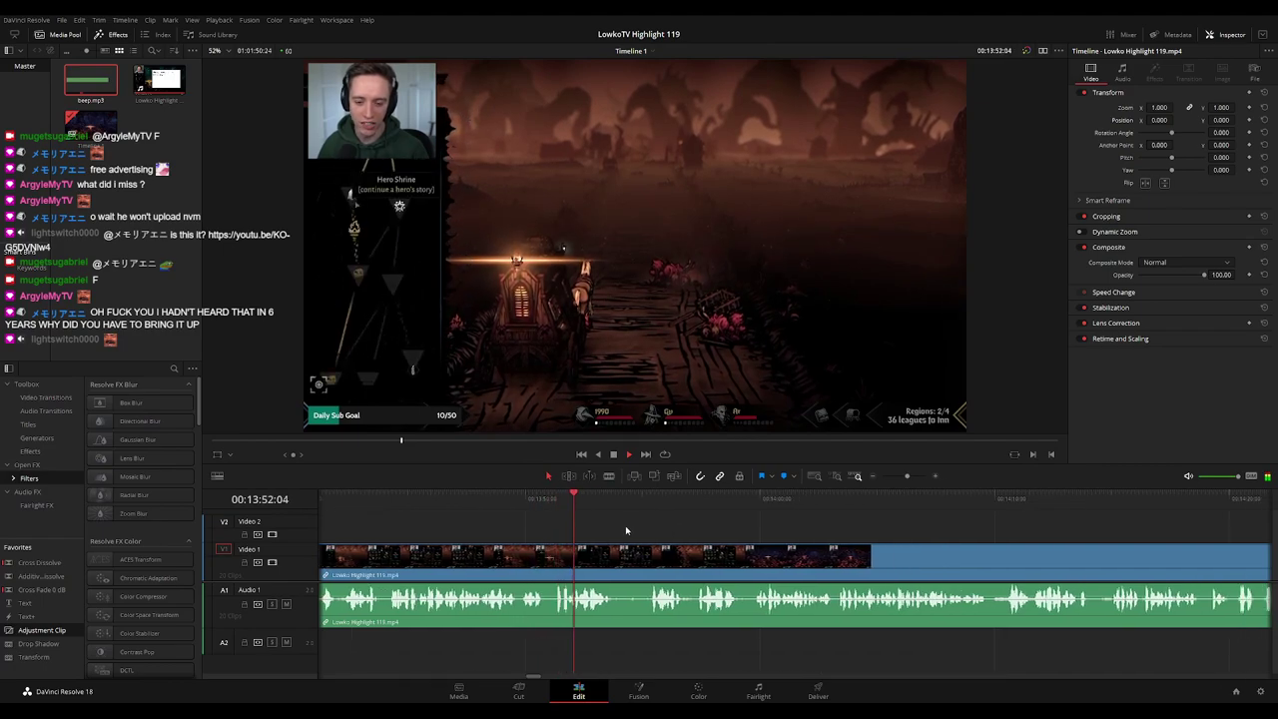
scroll(608, 518, right, 2)
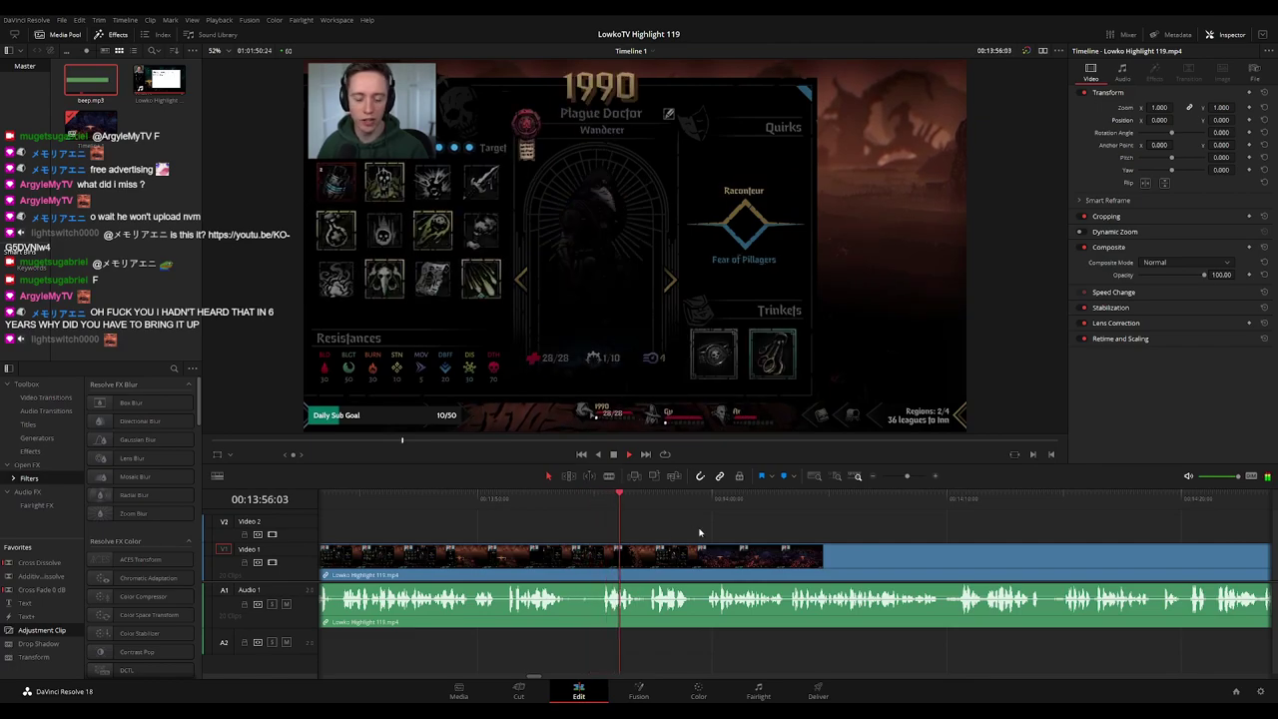
scroll(612, 519, right, 2)
scroll(603, 520, right, 2)
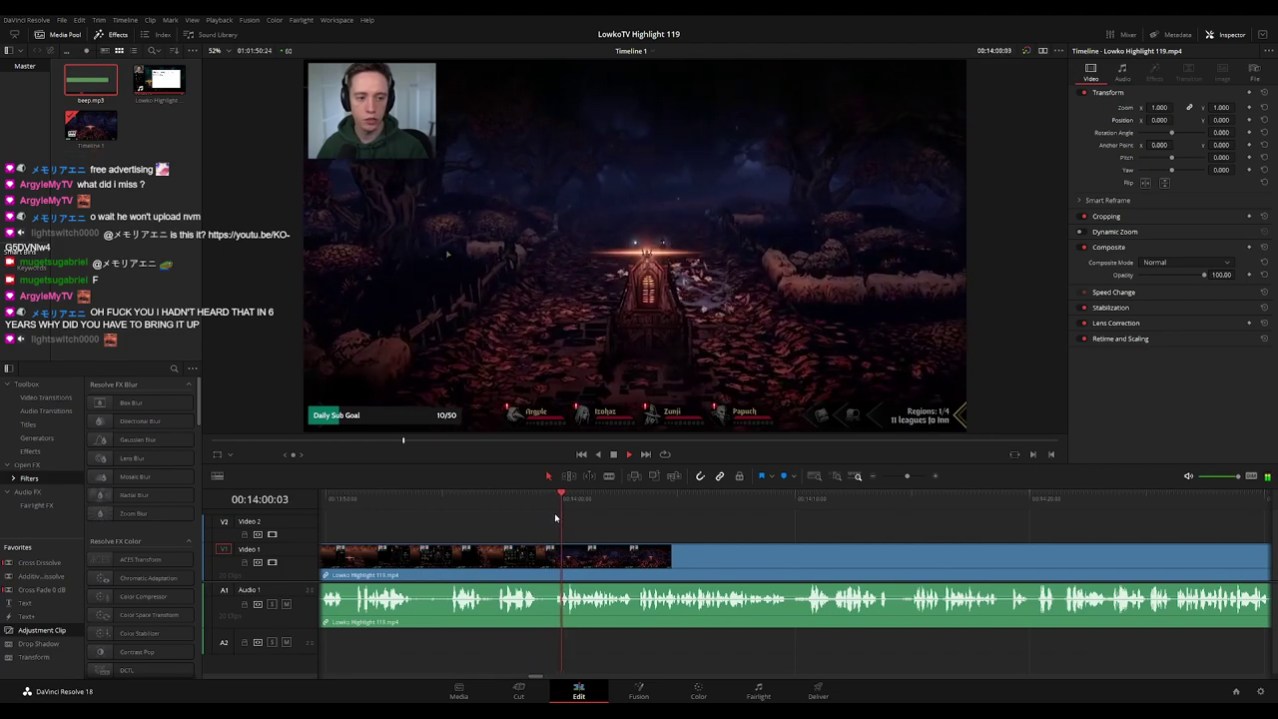
scroll(599, 519, right, 2)
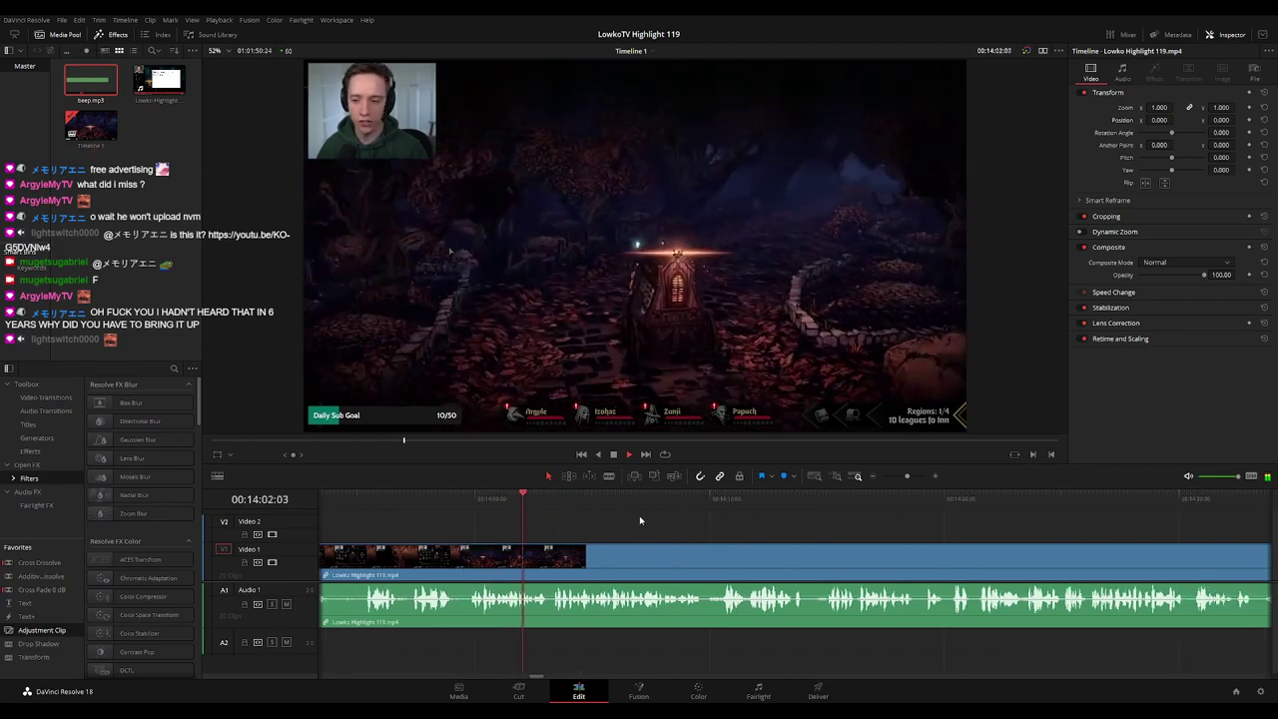
scroll(639, 521, right, 2)
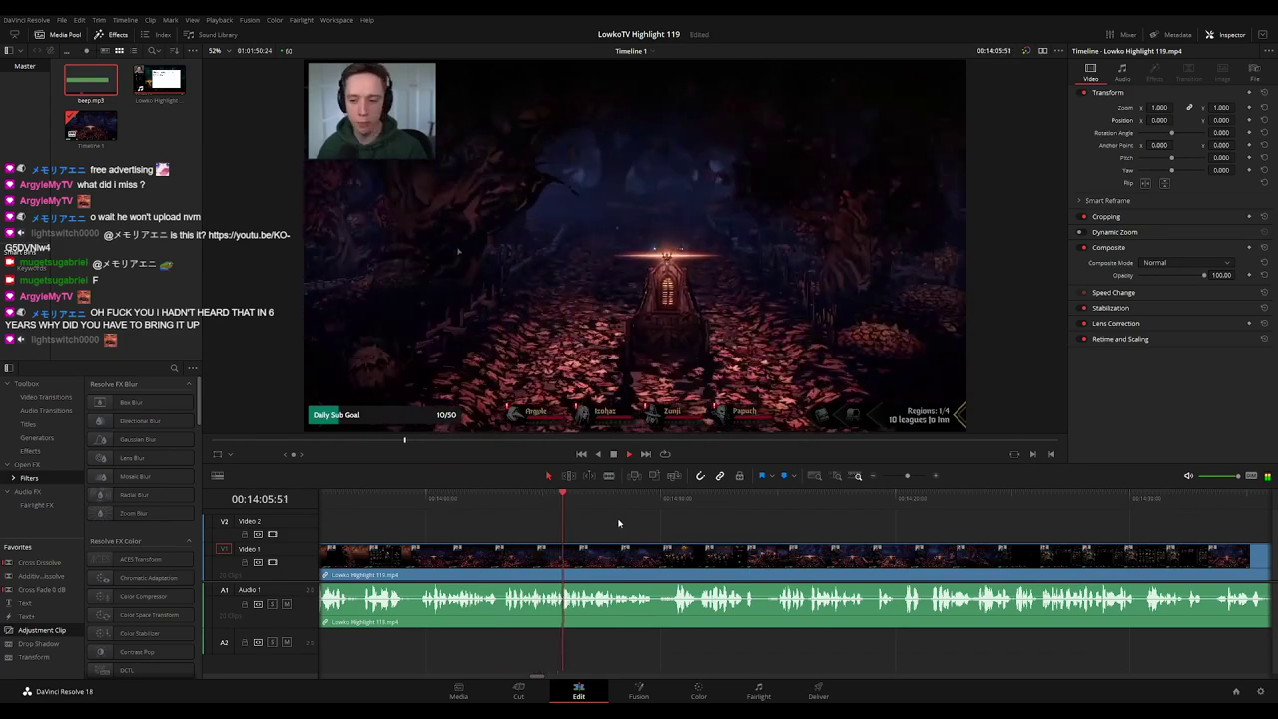
scroll(628, 526, right, 2)
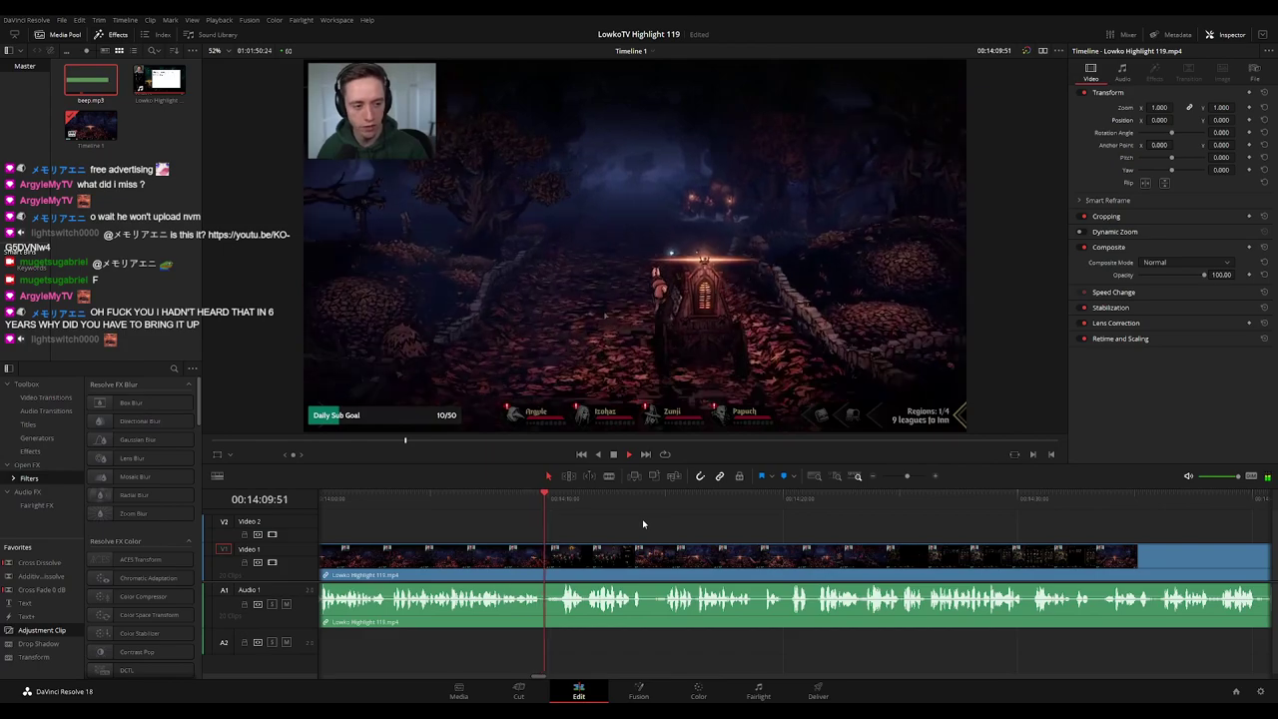
scroll(537, 512, right, 2)
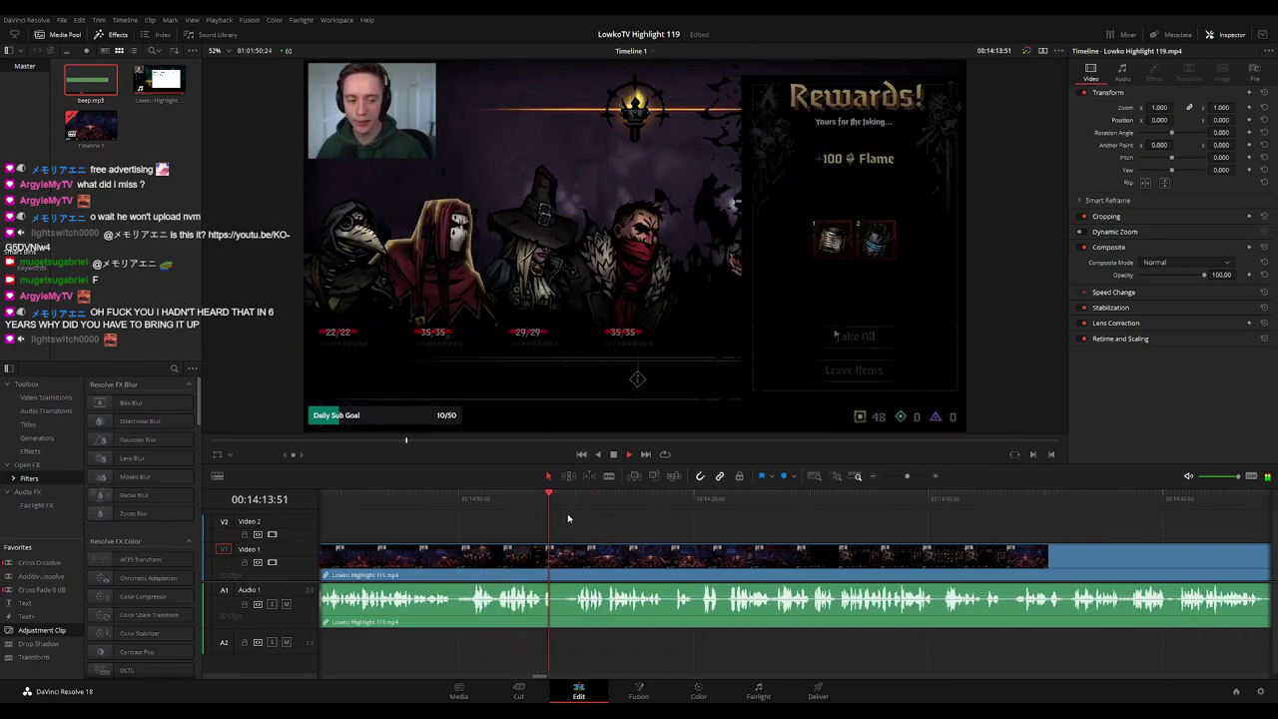
scroll(669, 526, right, 2)
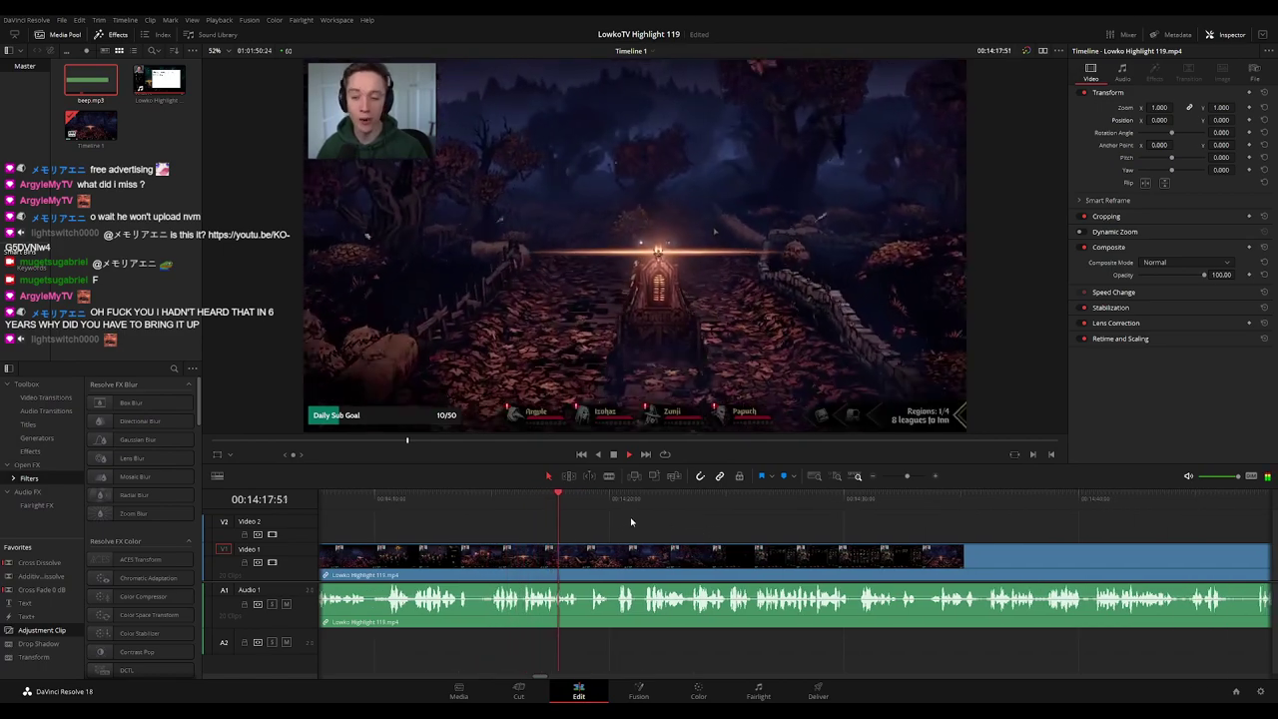
scroll(649, 526, right, 2)
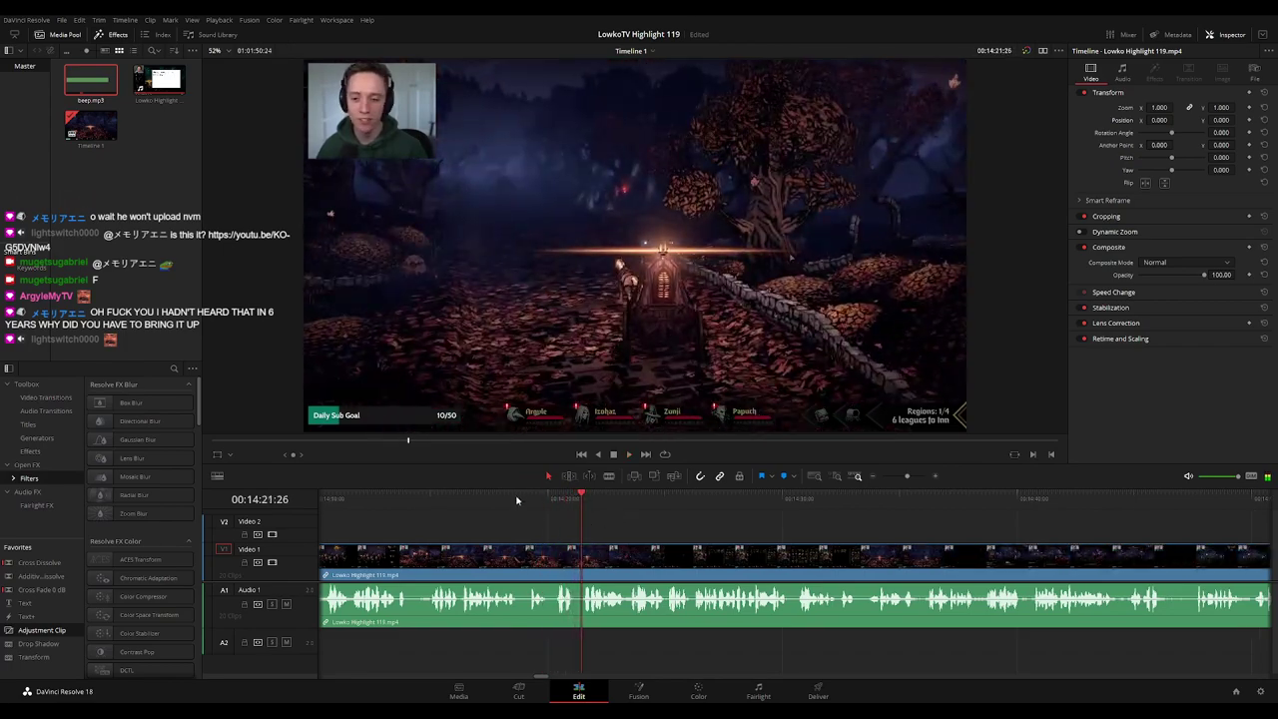
Split out the roughly 0.3-second section starting at 00:14:20:04, ripple delete it, and mark the preceding clip orange
key(ctrl+b)
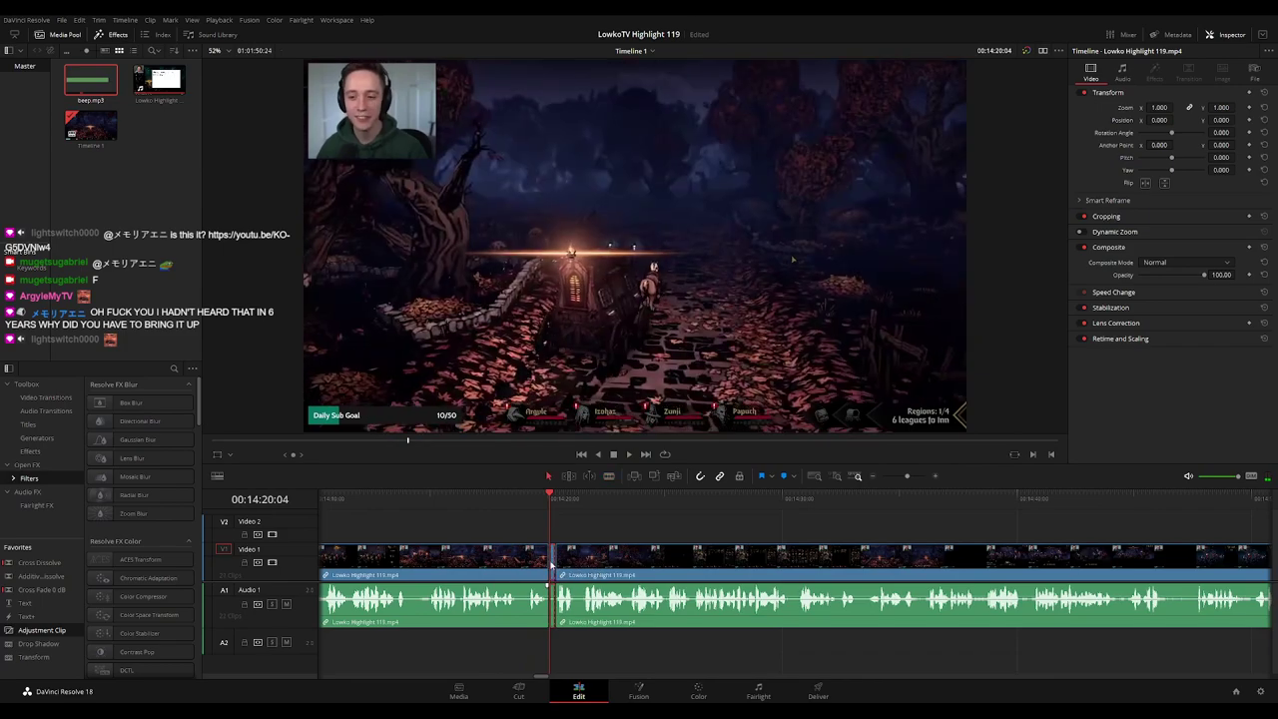
key(Delete)
key(space)
click(546, 556)
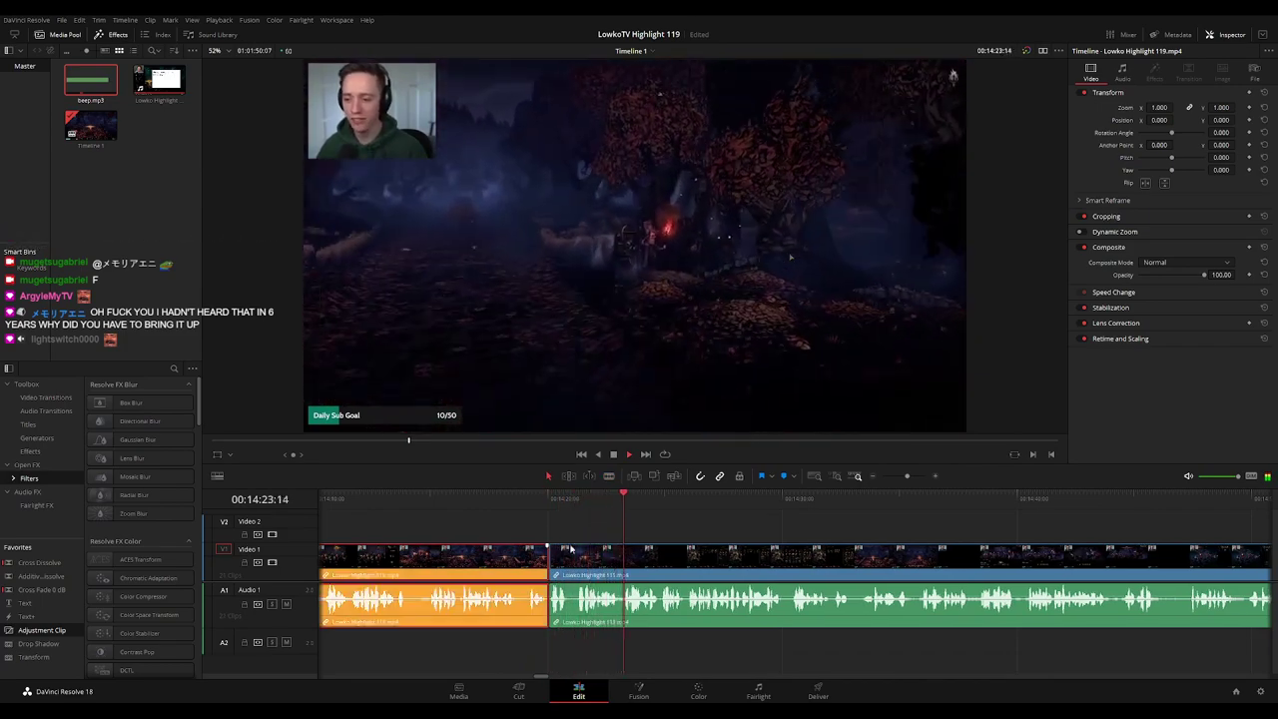
click(507, 531)
click(506, 560)
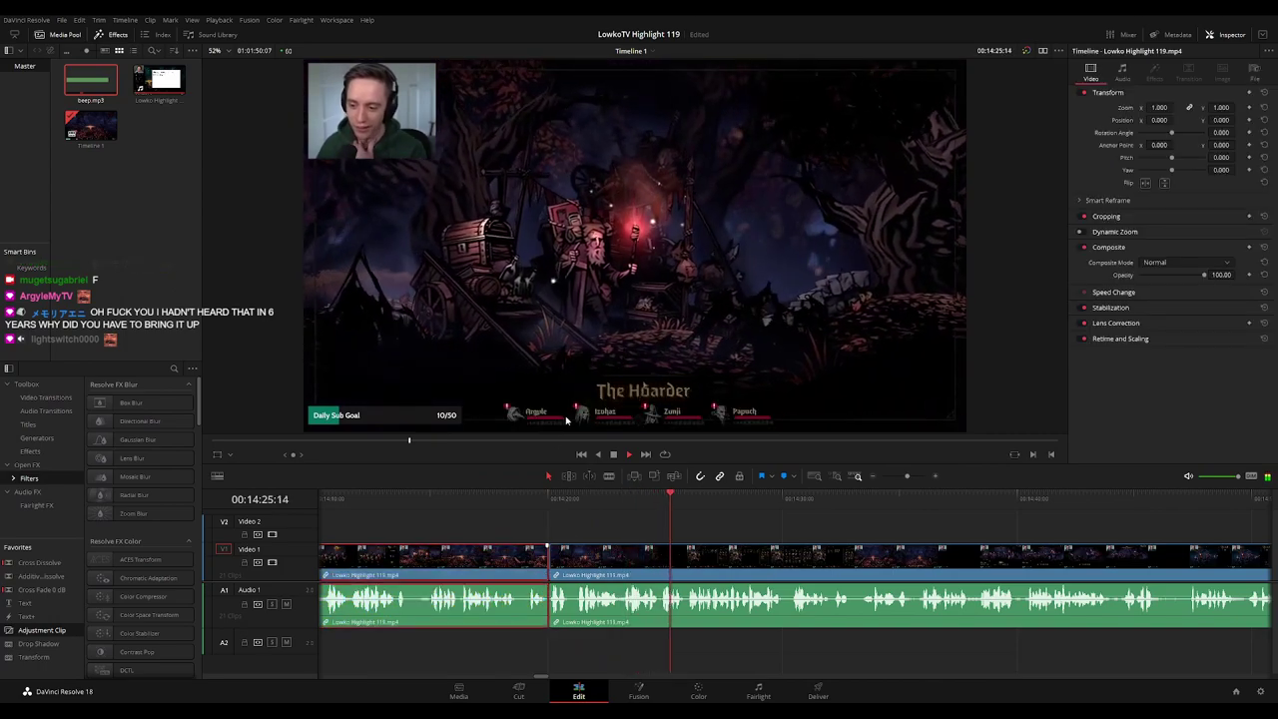
key(c)
click(745, 533)
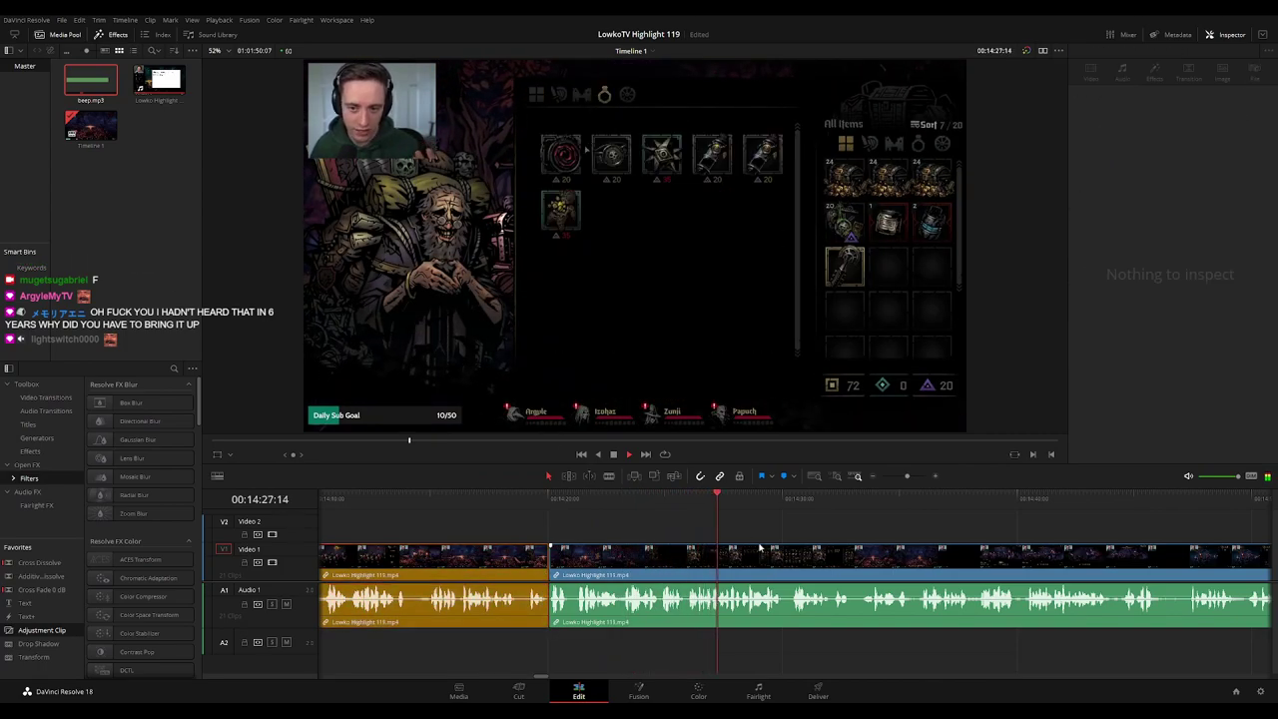
Review the footage from about 00:14:27 into the battle at 00:14:43 for parts that need cutting
scroll(832, 548, down, 8)
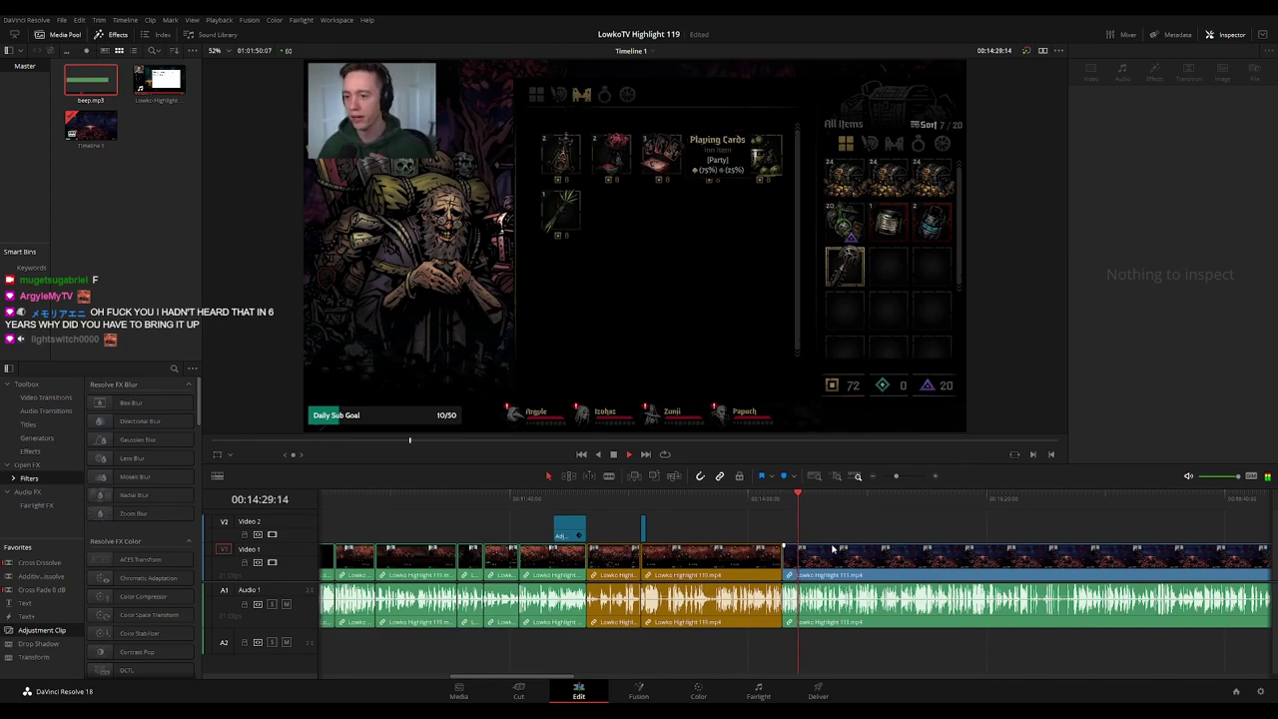
scroll(832, 549, up, 4)
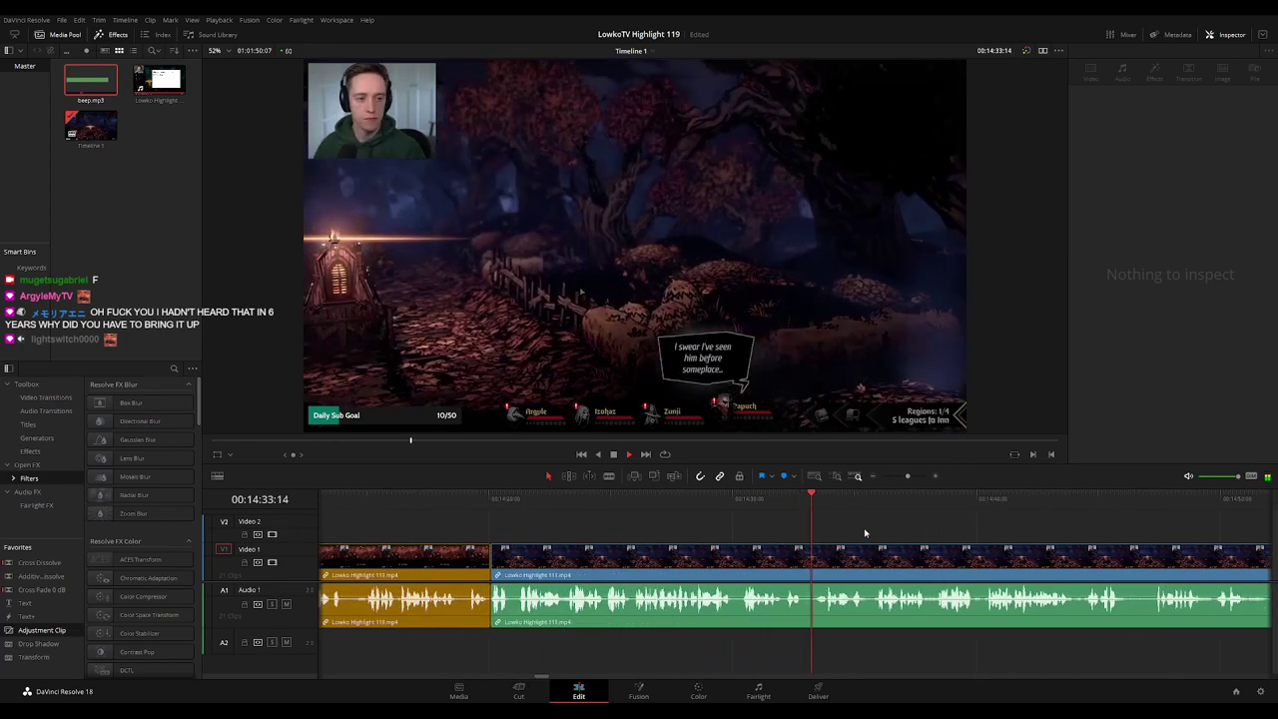
drag(868, 533, 648, 528)
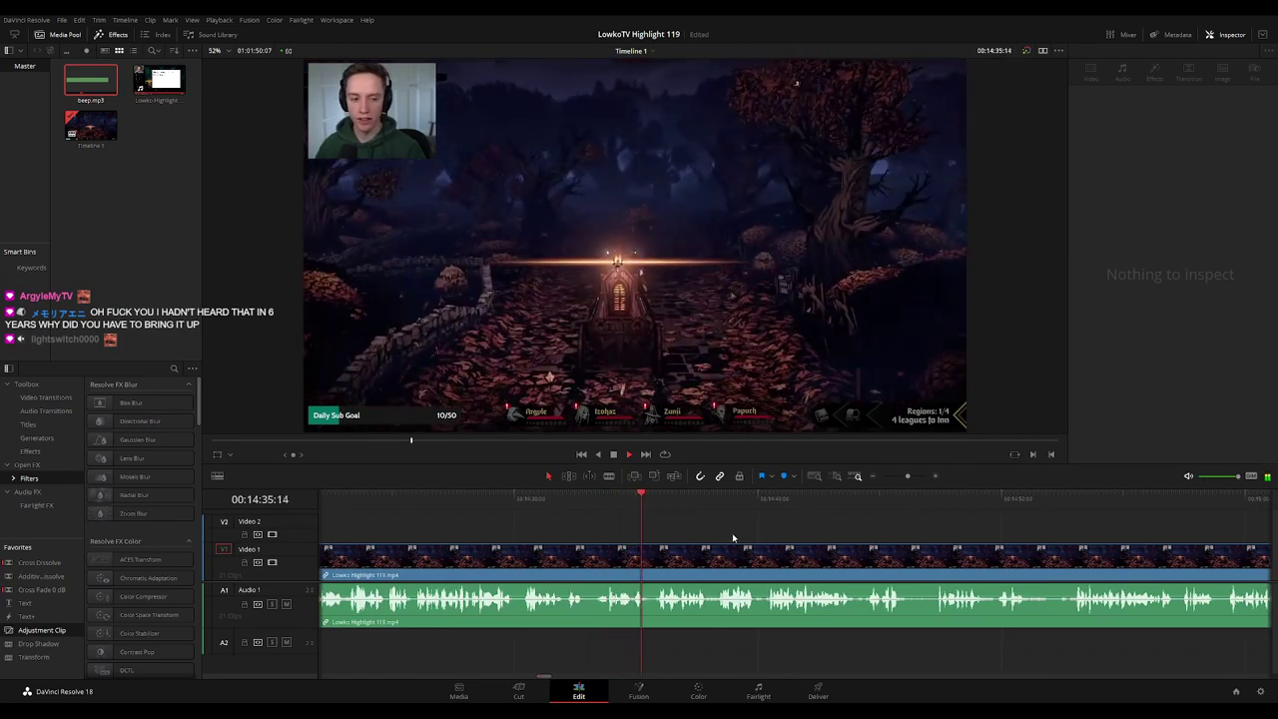
drag(753, 533, 659, 529)
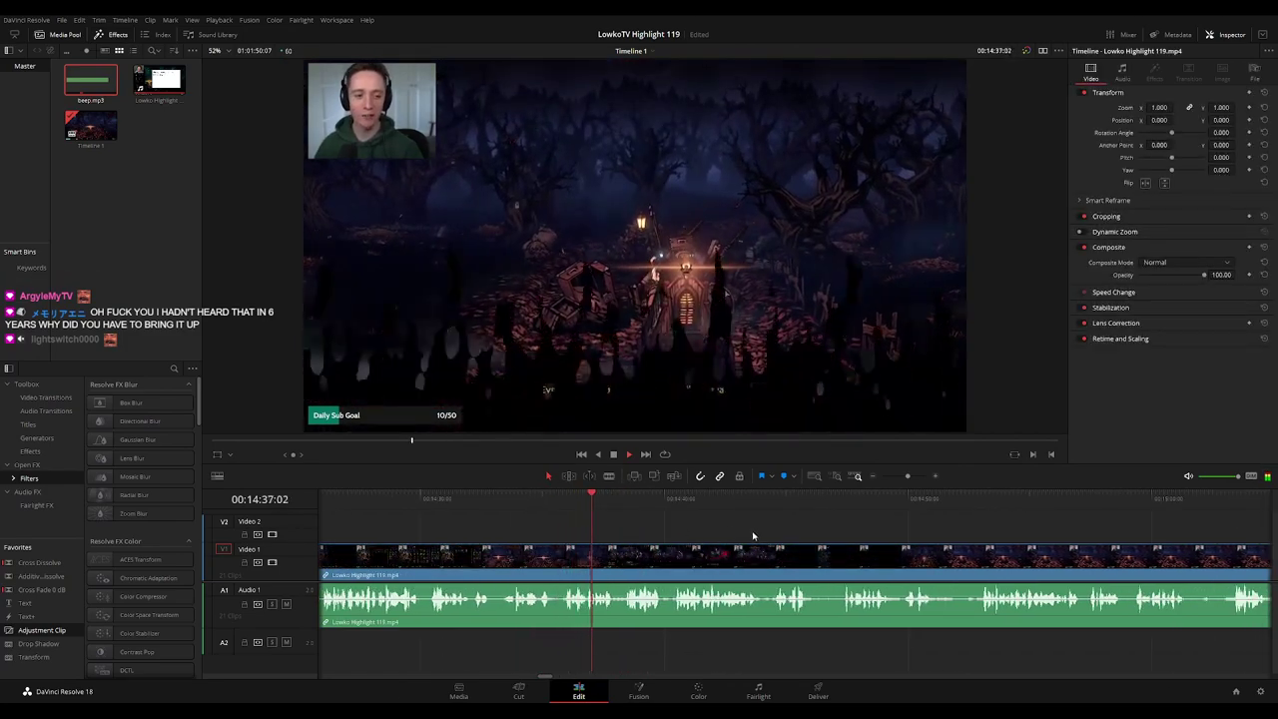
scroll(674, 531, right, 2)
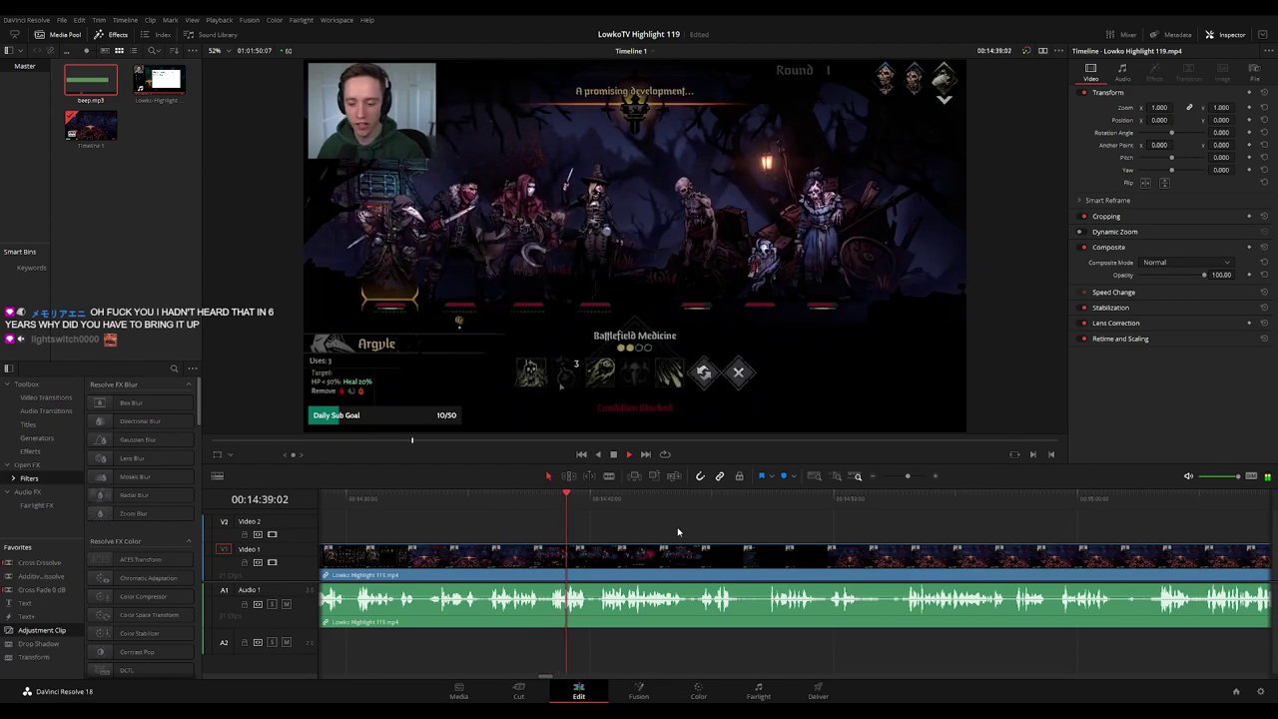
scroll(731, 530, right, 2)
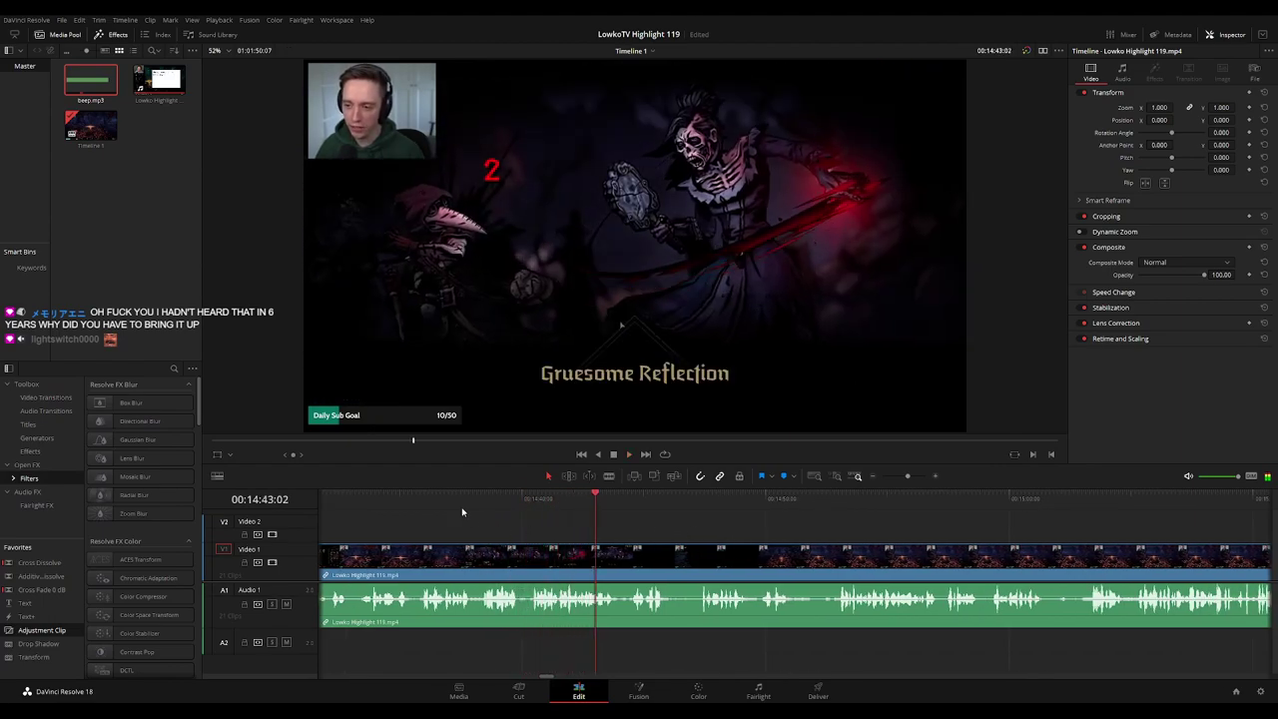
Split out the roughly 0.5-second section starting at 00:14:37:55, ripple delete it, and mark the preceding clip orange
click(463, 502)
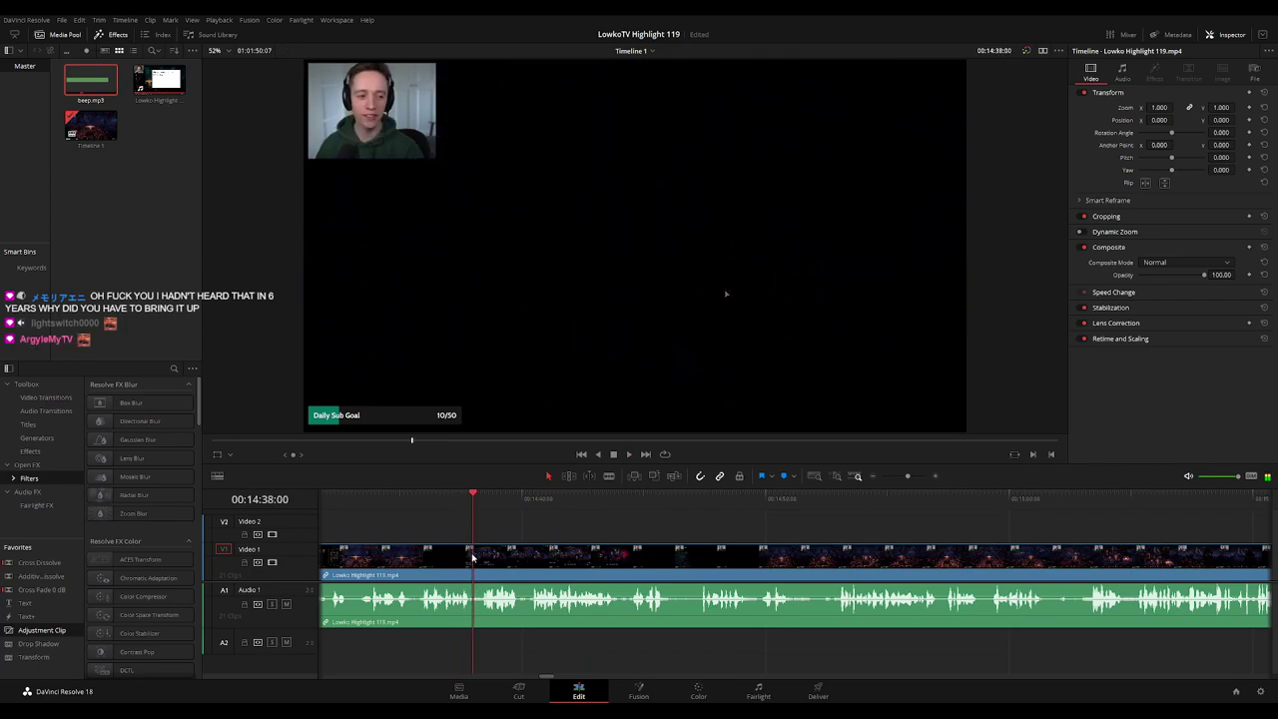
click(459, 503)
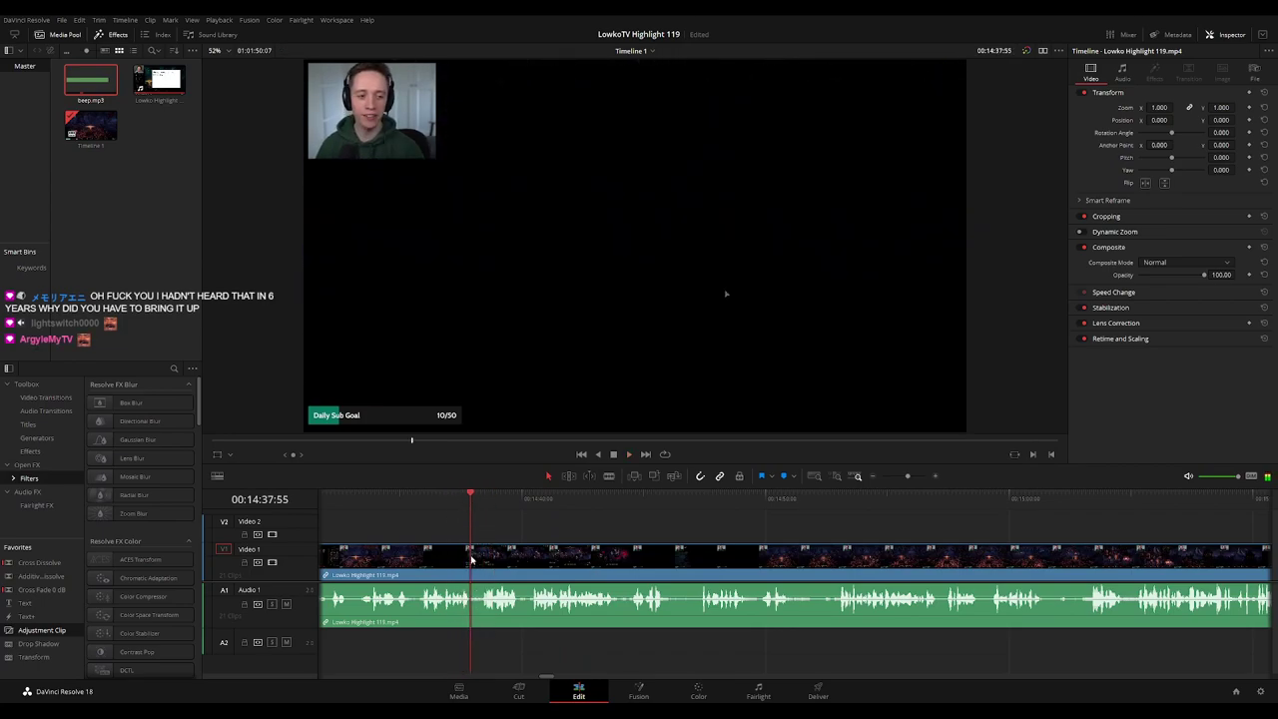
key(space)
key(b)
click(471, 559)
click(482, 560)
key(a)
click(478, 564)
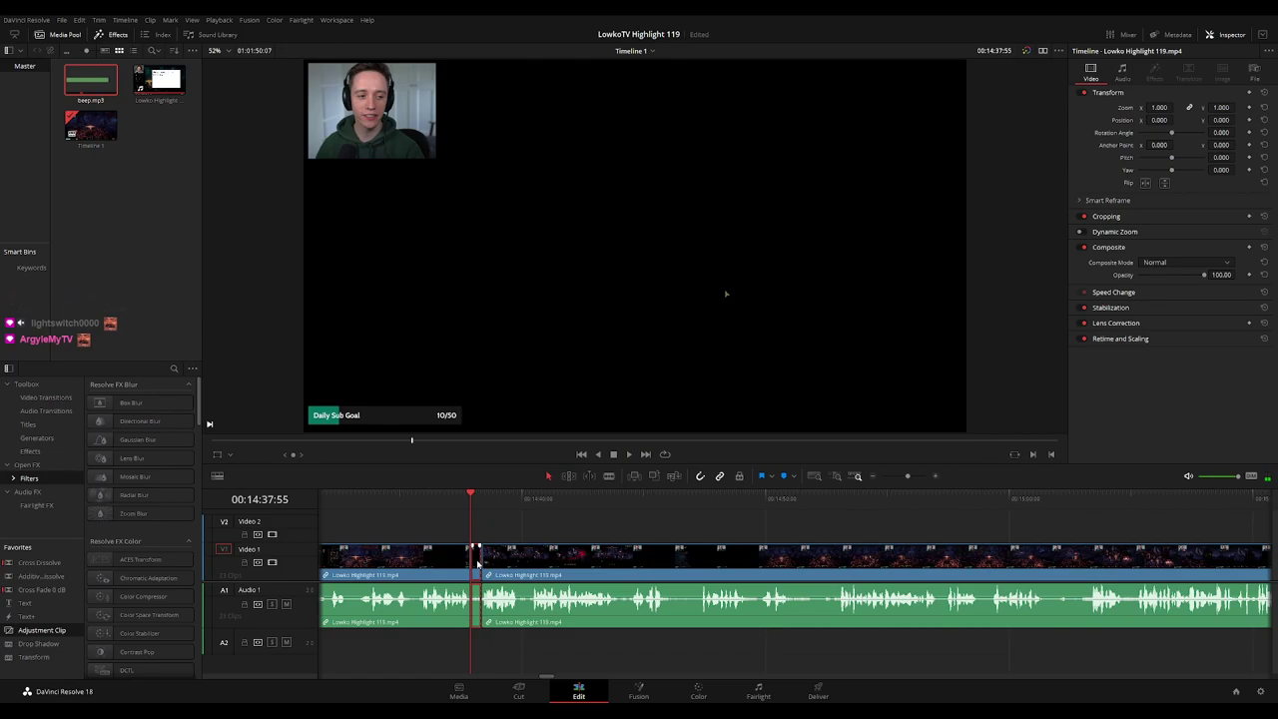
key(BackSpace)
key(space)
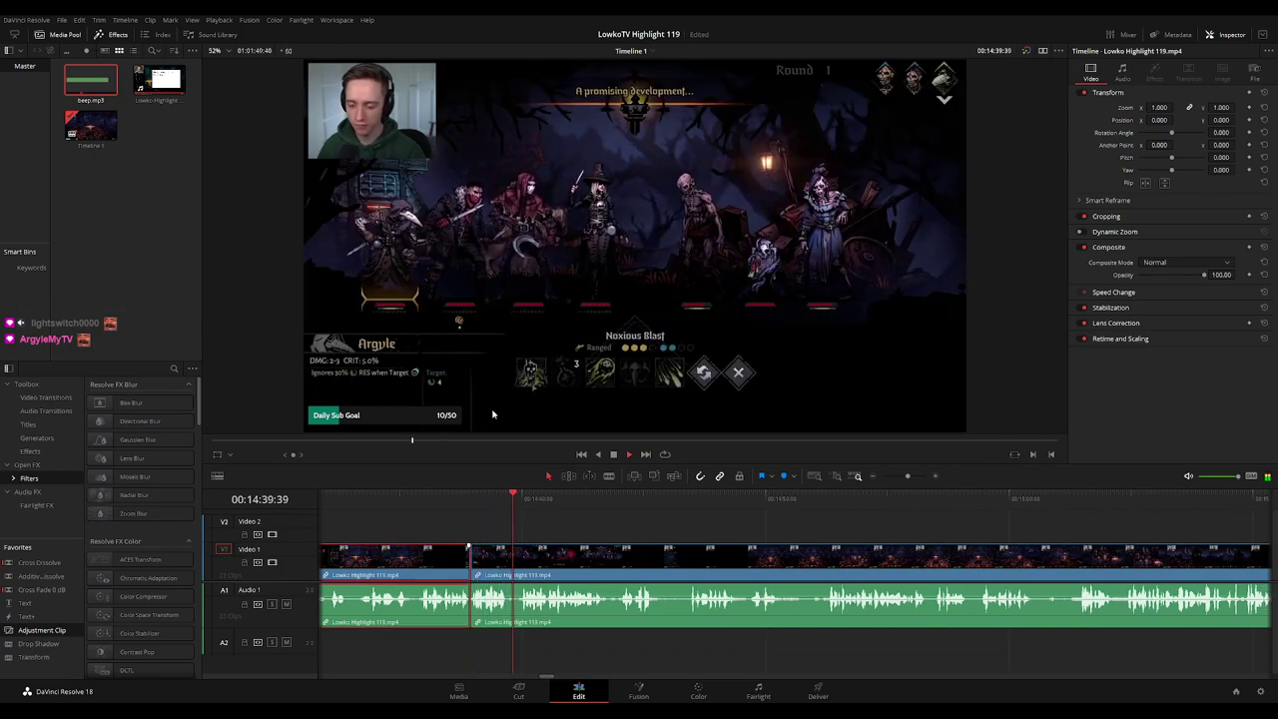
key(F2)
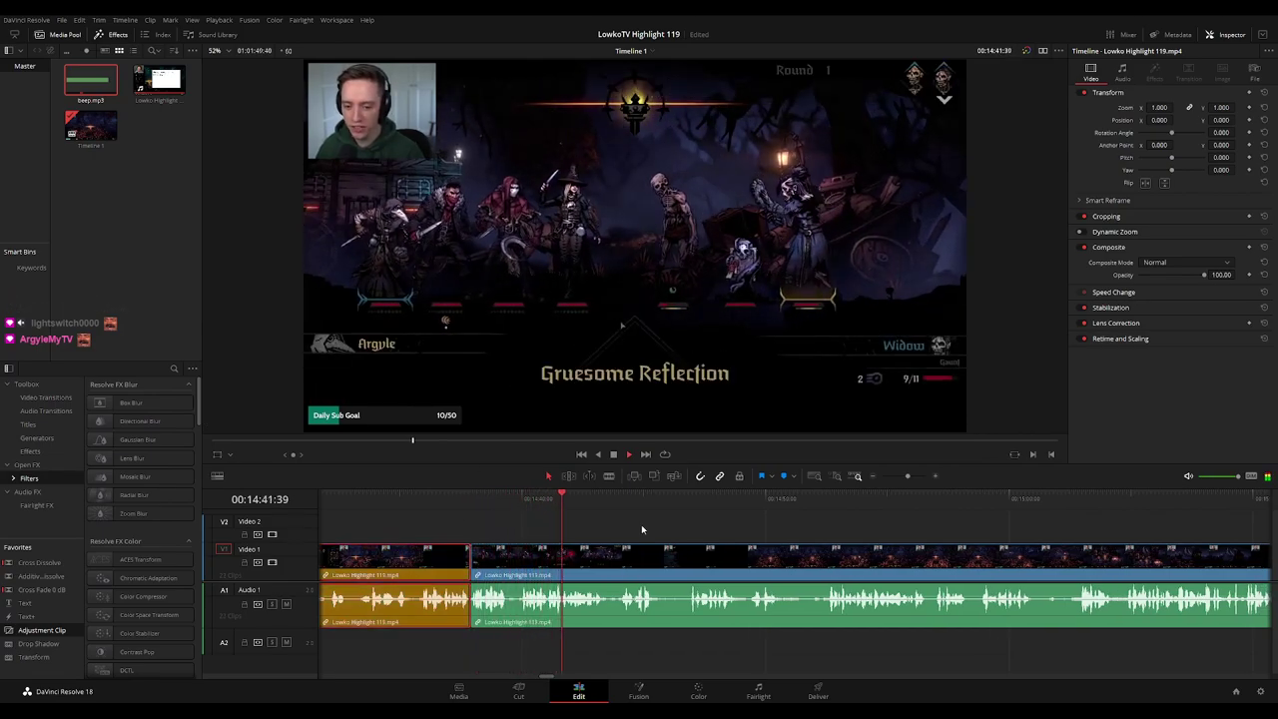
Review the battle, carriage travel and inn arrival footage from about 00:14:41 to 00:15:15 for parts to edit
click(693, 534)
drag(741, 530, 649, 528)
key(space)
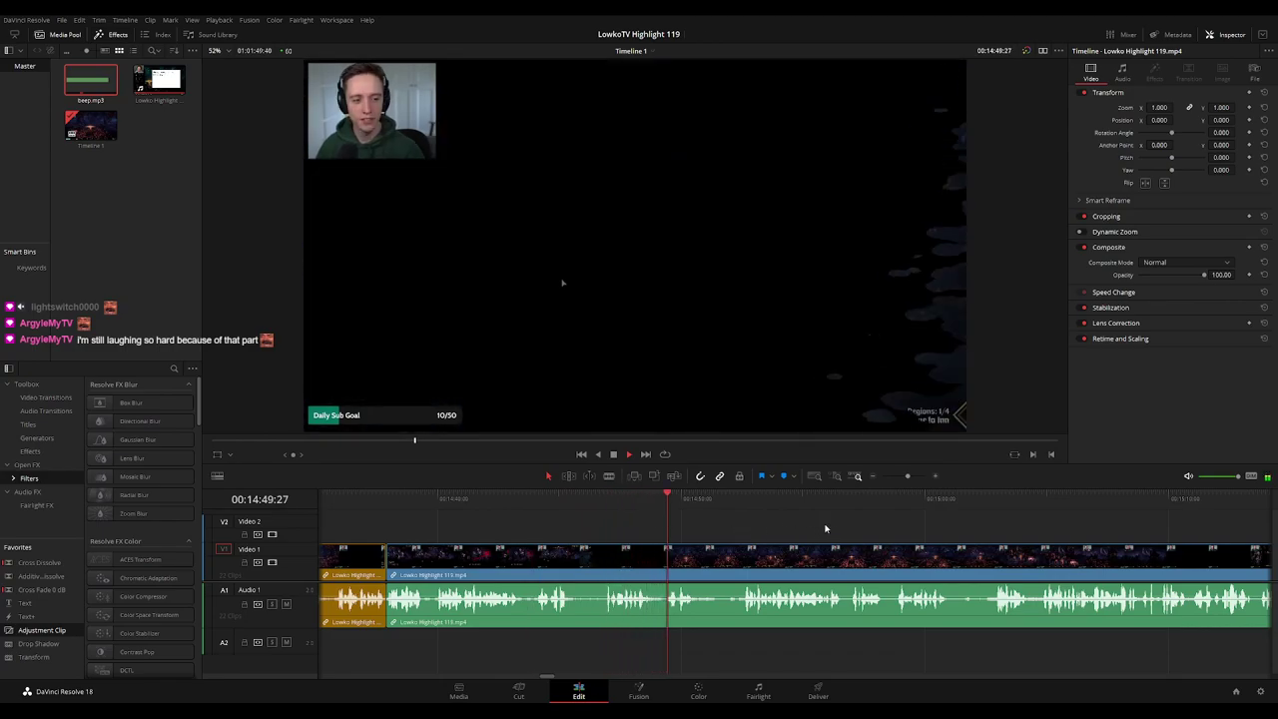
scroll(759, 521, right, 3)
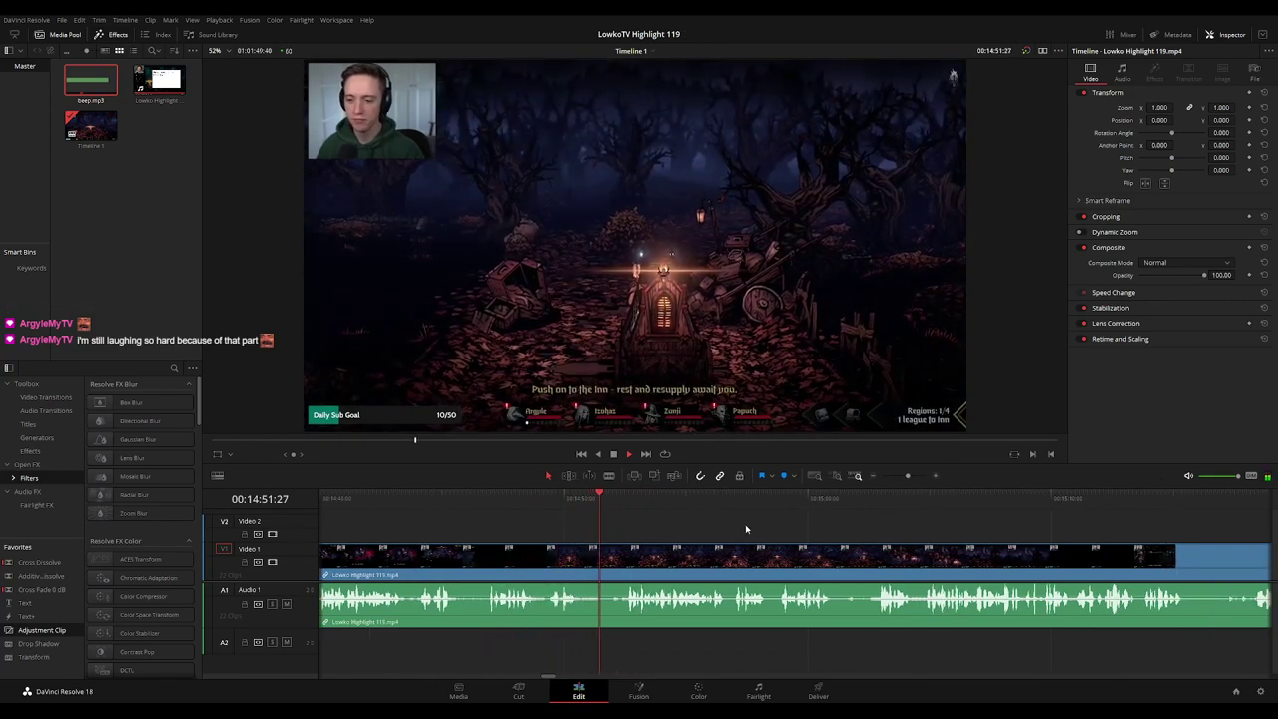
scroll(746, 530, right, 3)
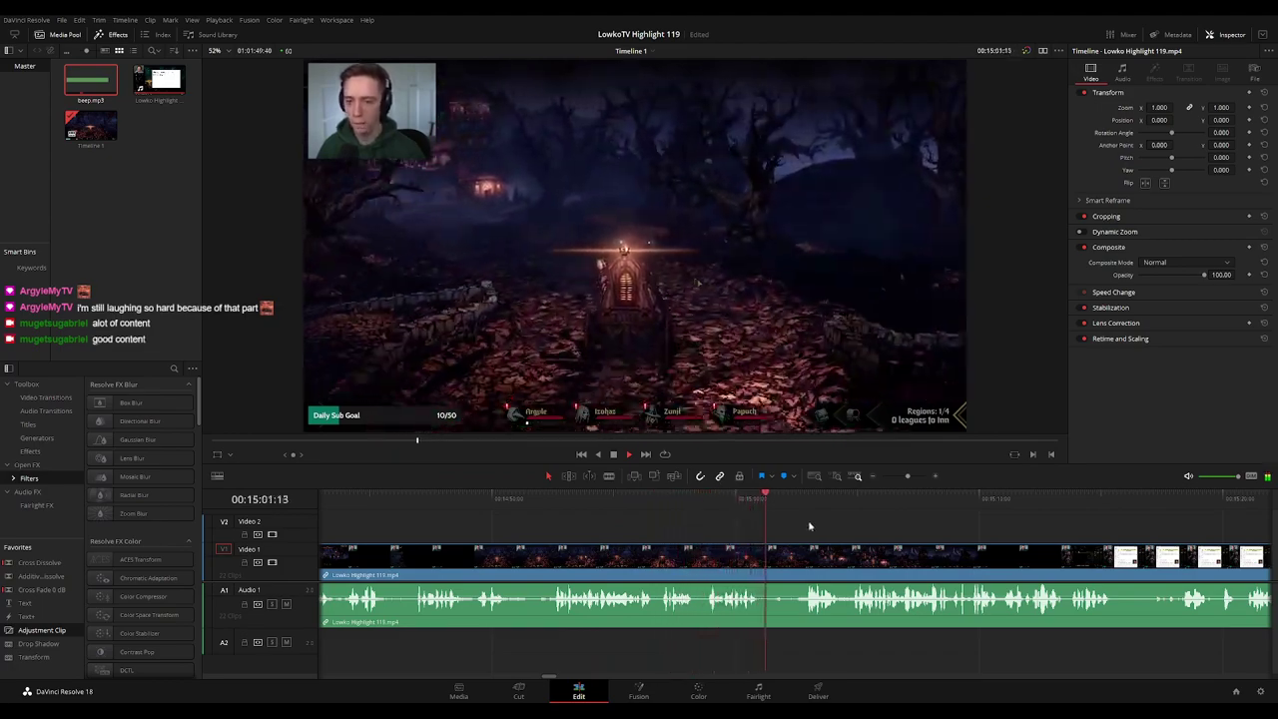
drag(865, 525, 667, 520)
scroll(669, 520, right, 3)
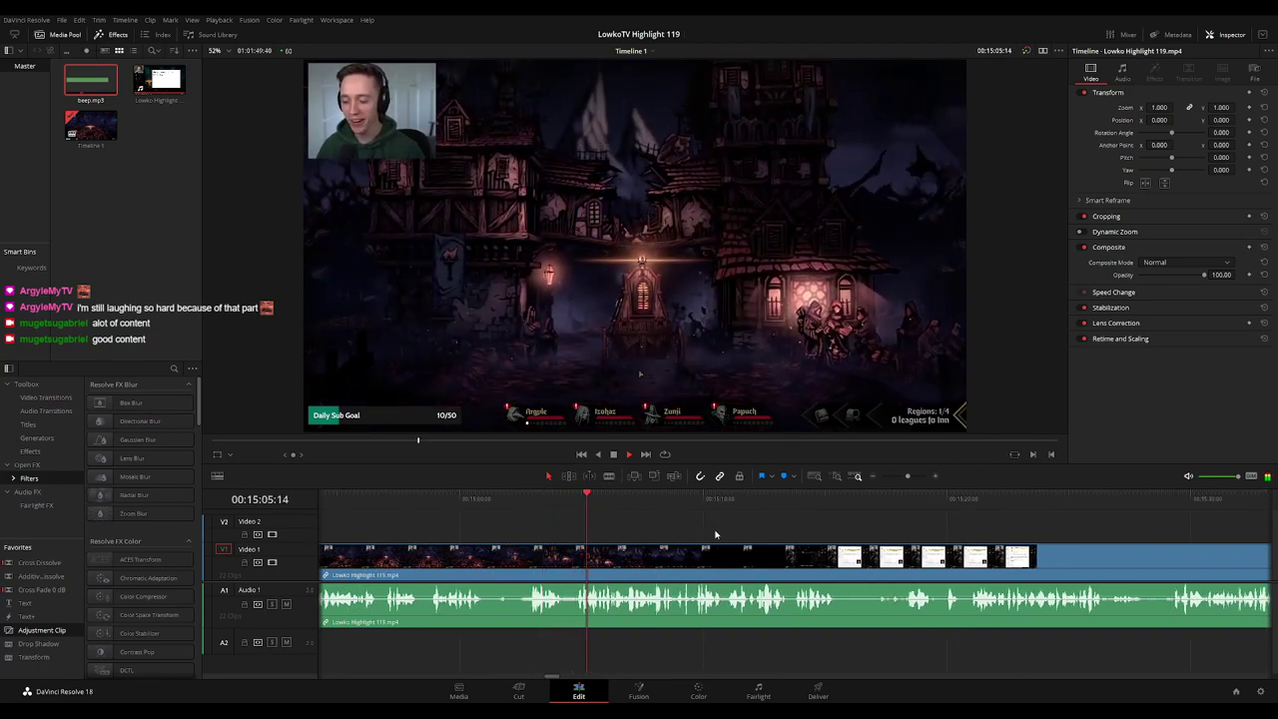
scroll(717, 525, right, 4)
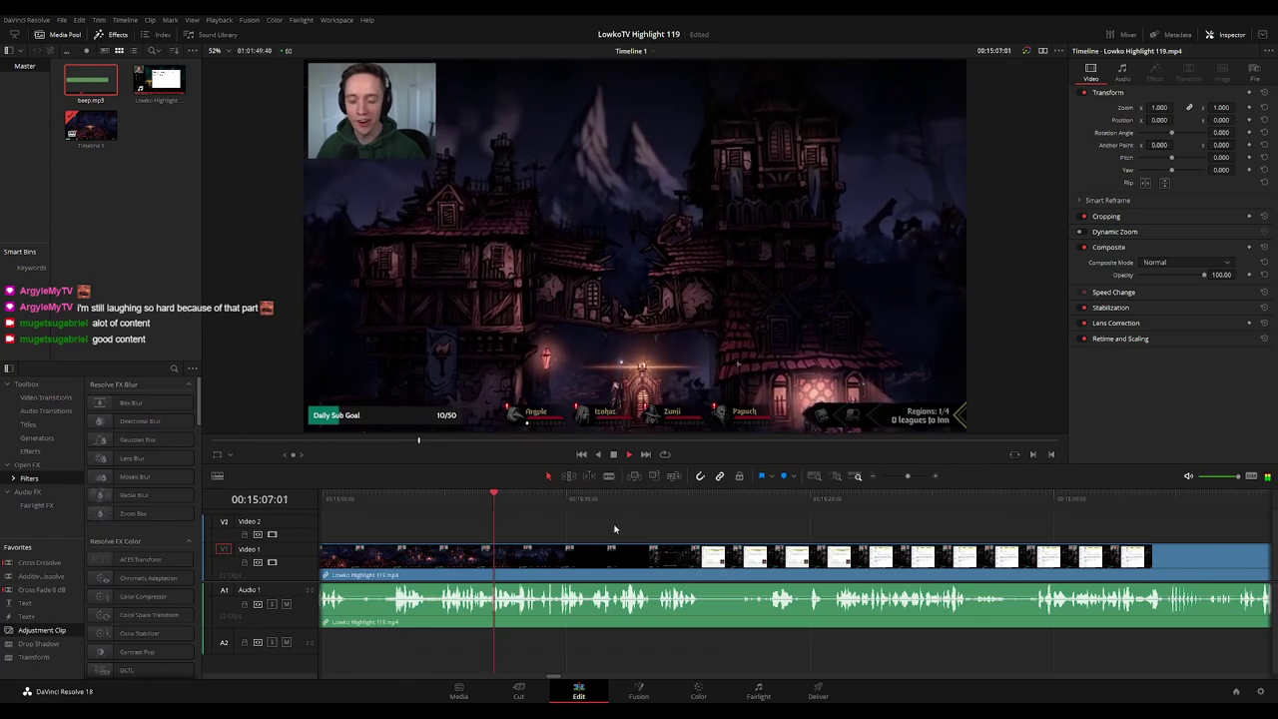
scroll(699, 531, right, 2)
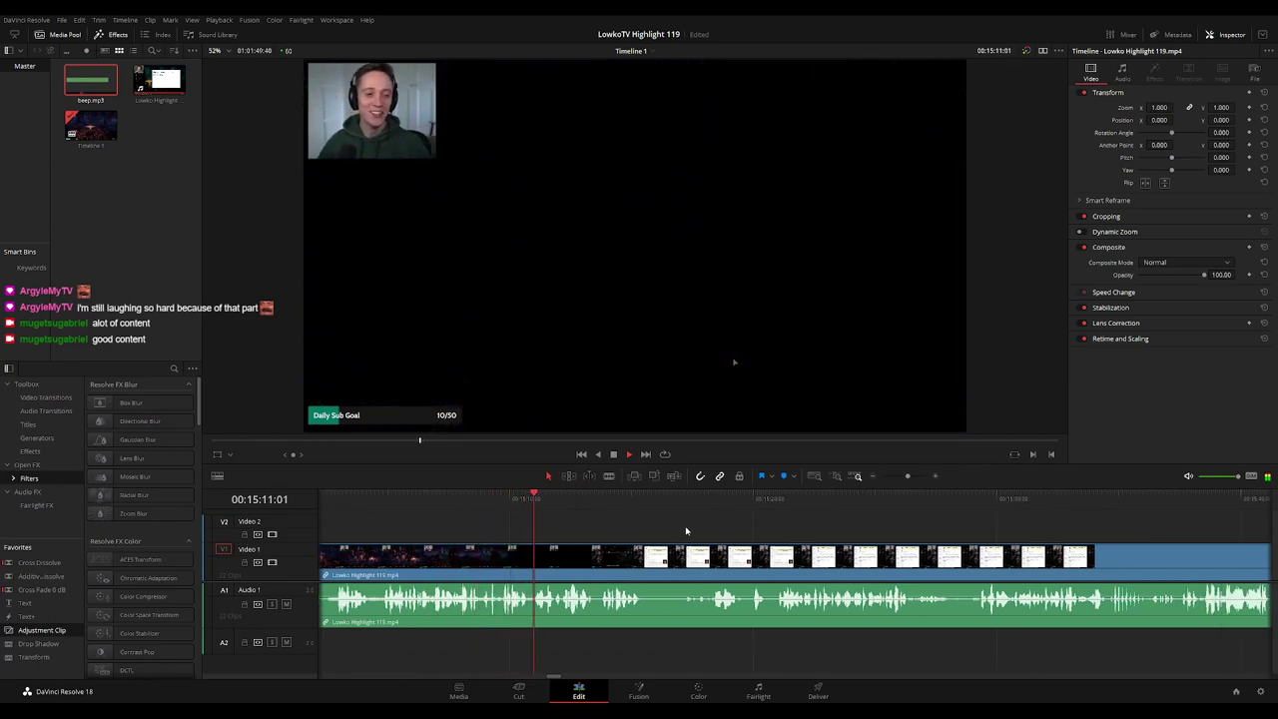
scroll(715, 528, right, 2)
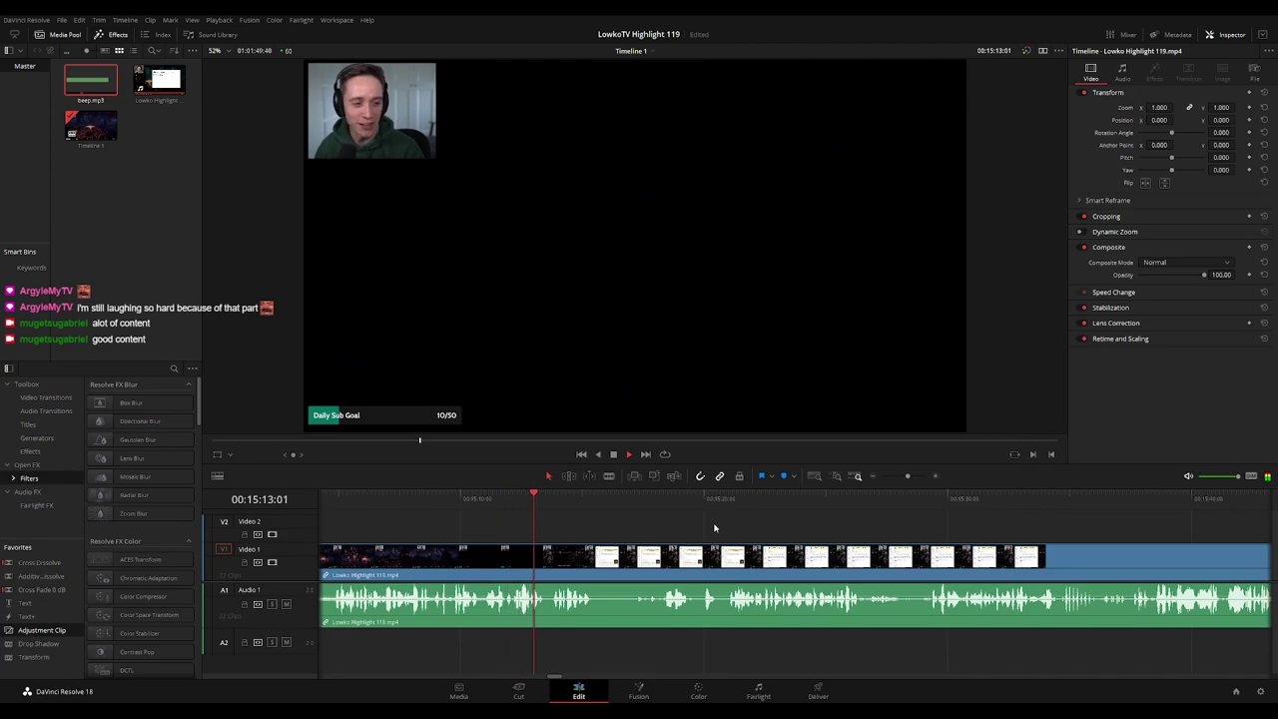
scroll(638, 519, right, 2)
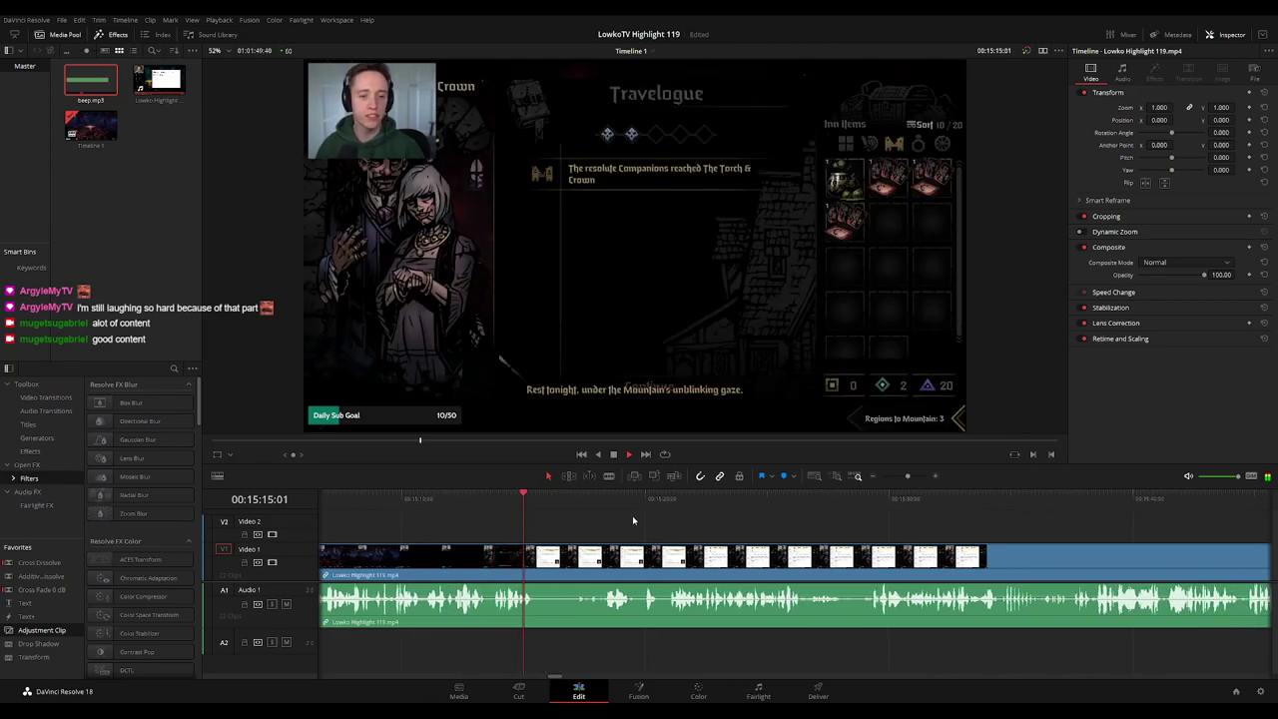
Split out the roughly 2.5-second section starting at 00:15:15:48, ripple delete it, and mark the preceding clip green
click(566, 502)
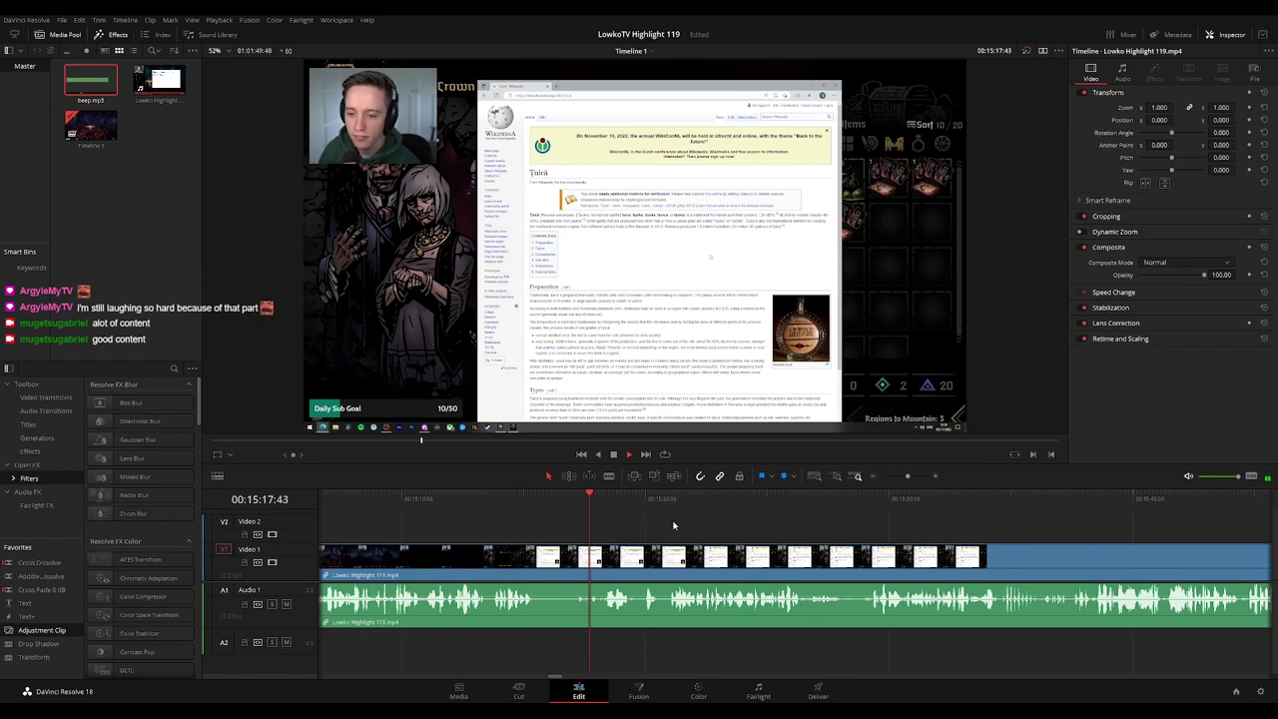
key(b)
click(543, 557)
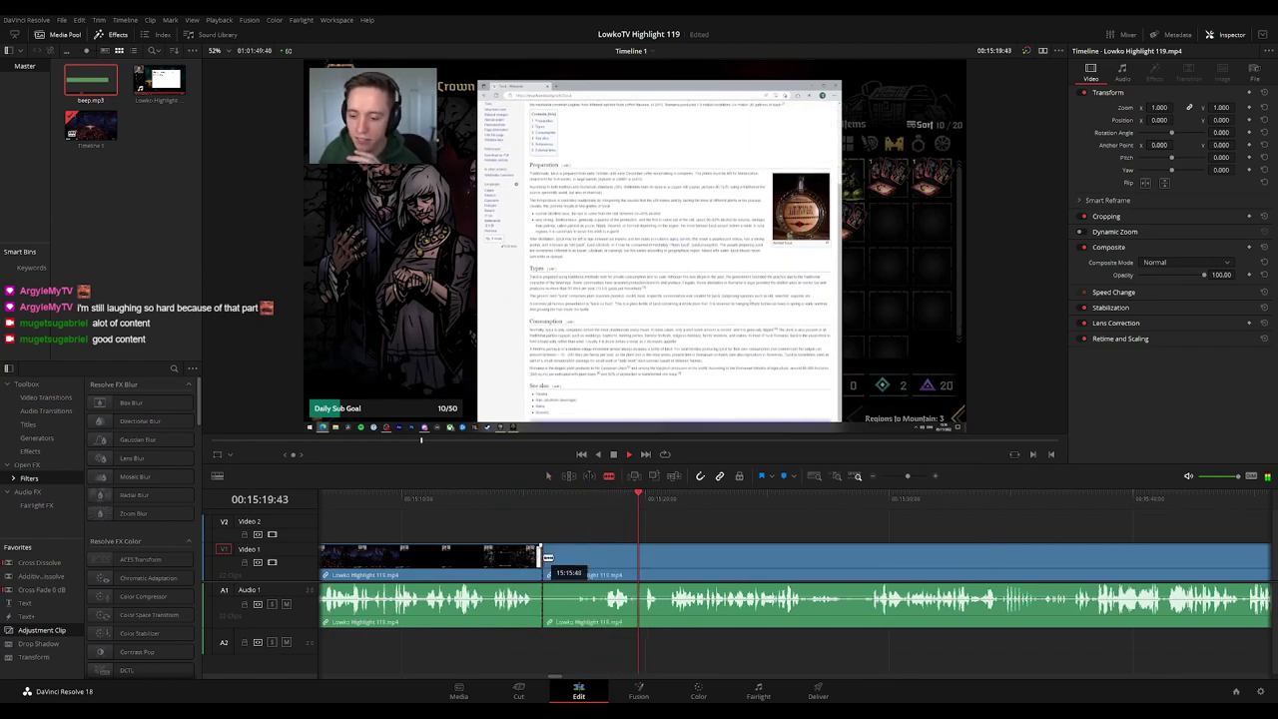
click(603, 556)
key(Delete)
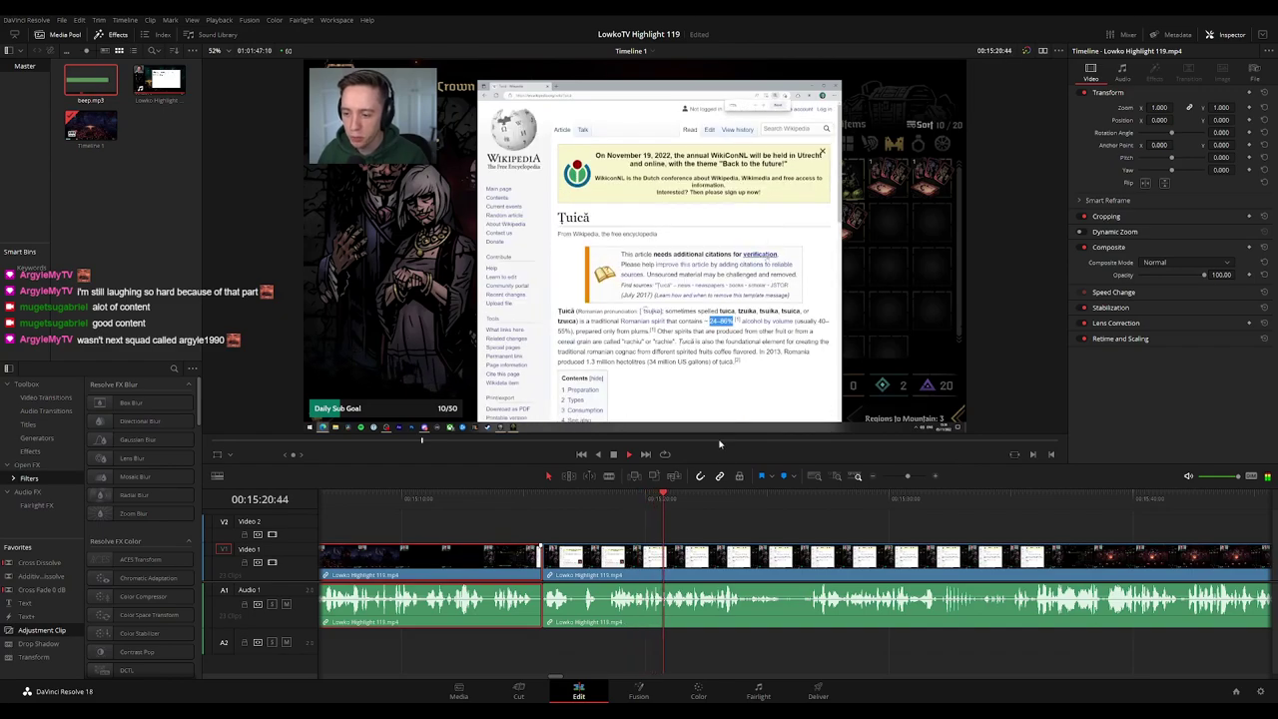
click(754, 526)
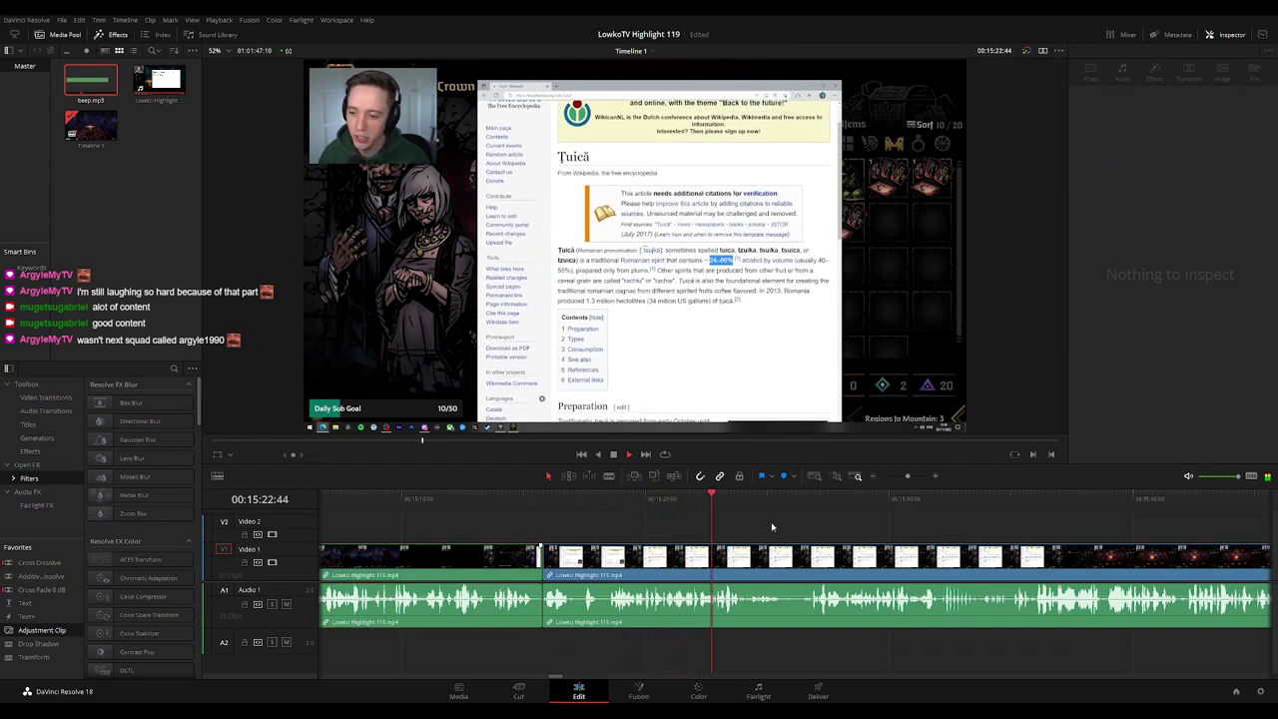
Add an Adjustment Clip on Video 2 at 00:15:26:18, animate its zoom and position, and extend it to about 00:15:32
drag(847, 531, 722, 524)
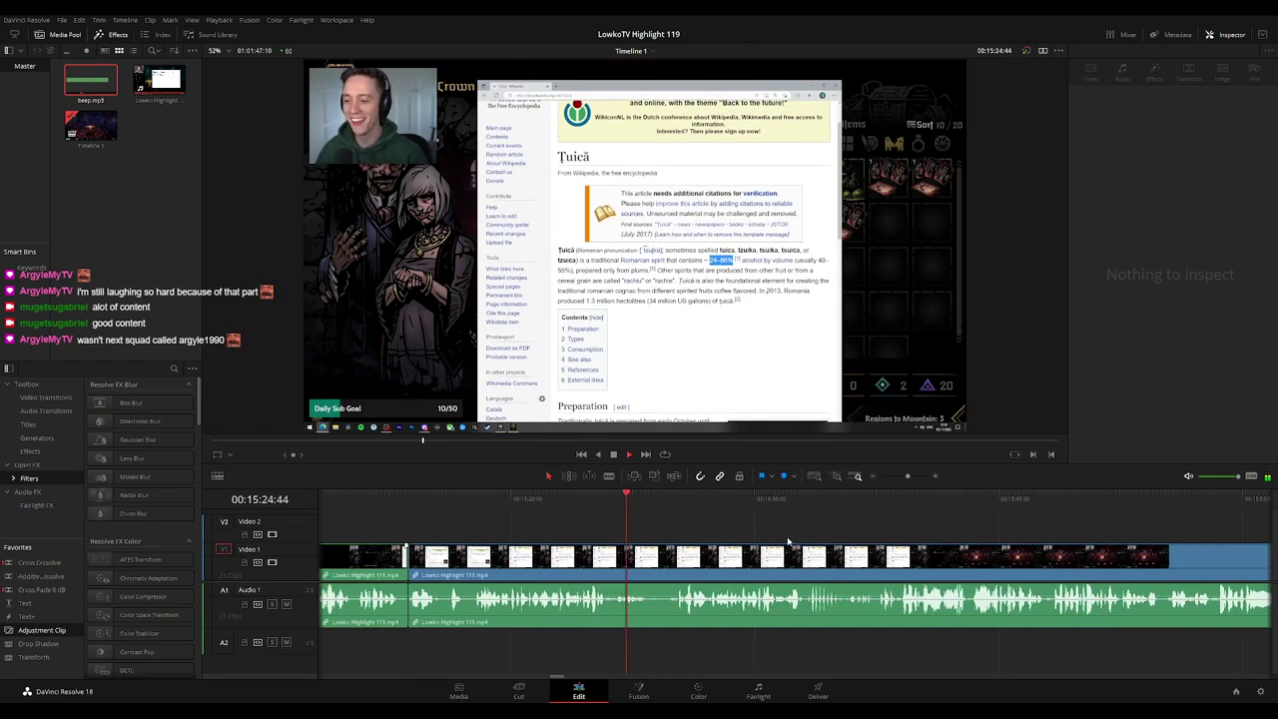
scroll(705, 517, right, 2)
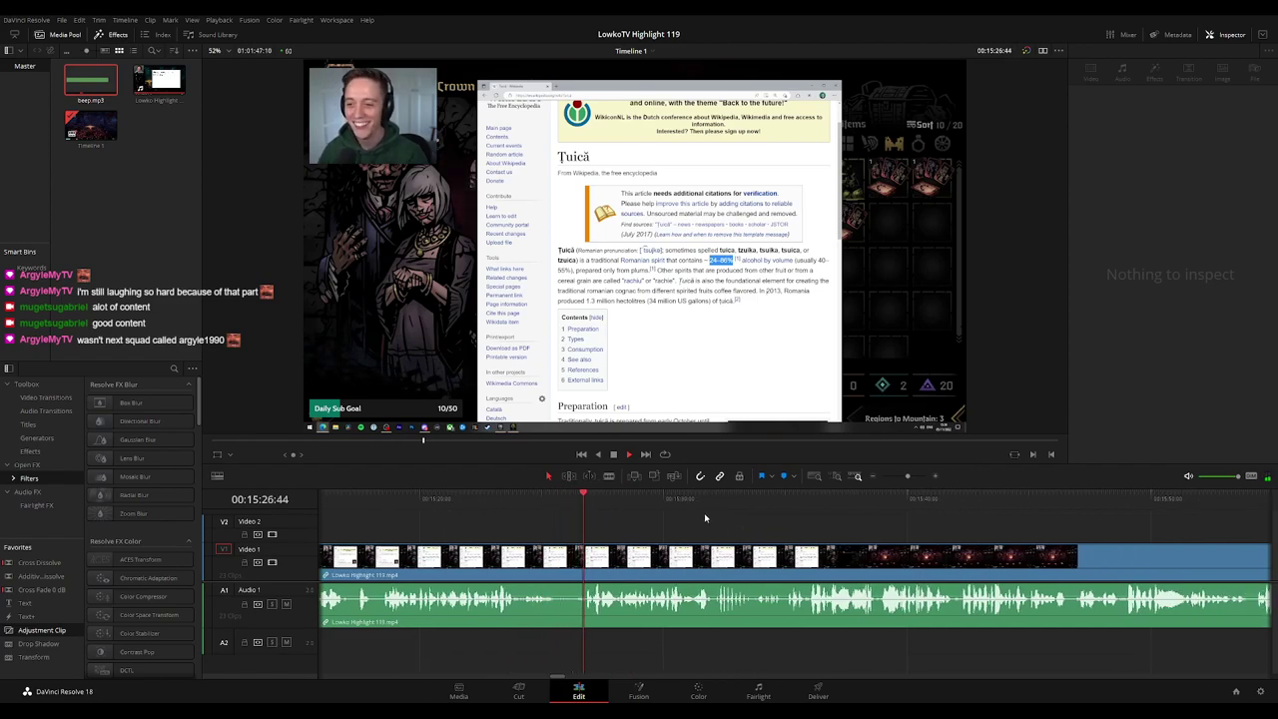
key(space)
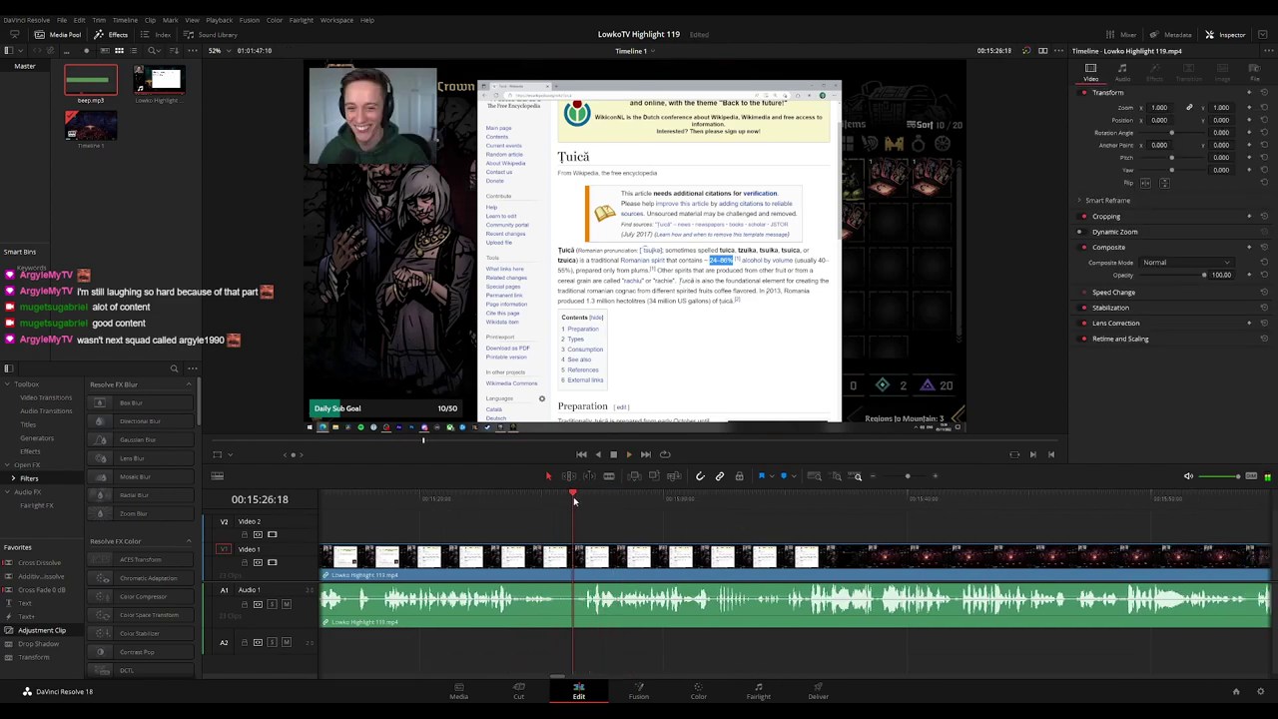
drag(64, 630, 577, 536)
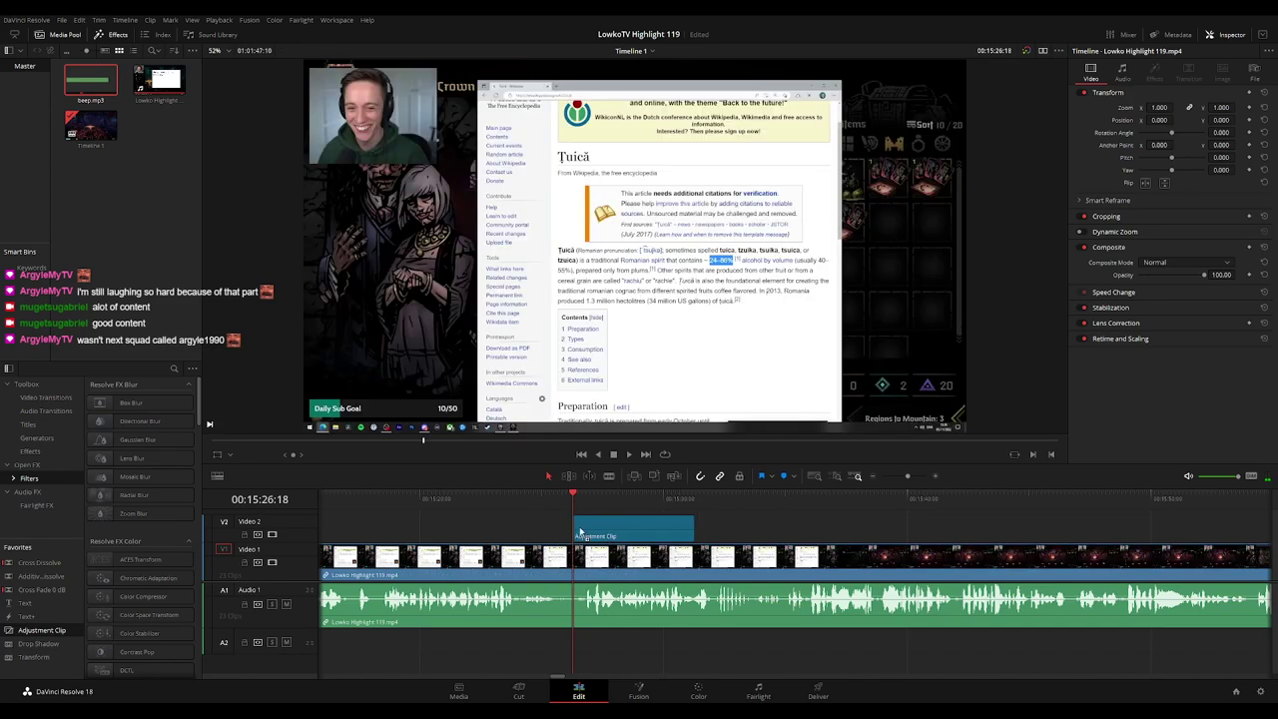
drag(1155, 108, 1217, 121)
click(744, 534)
drag(761, 530, 626, 522)
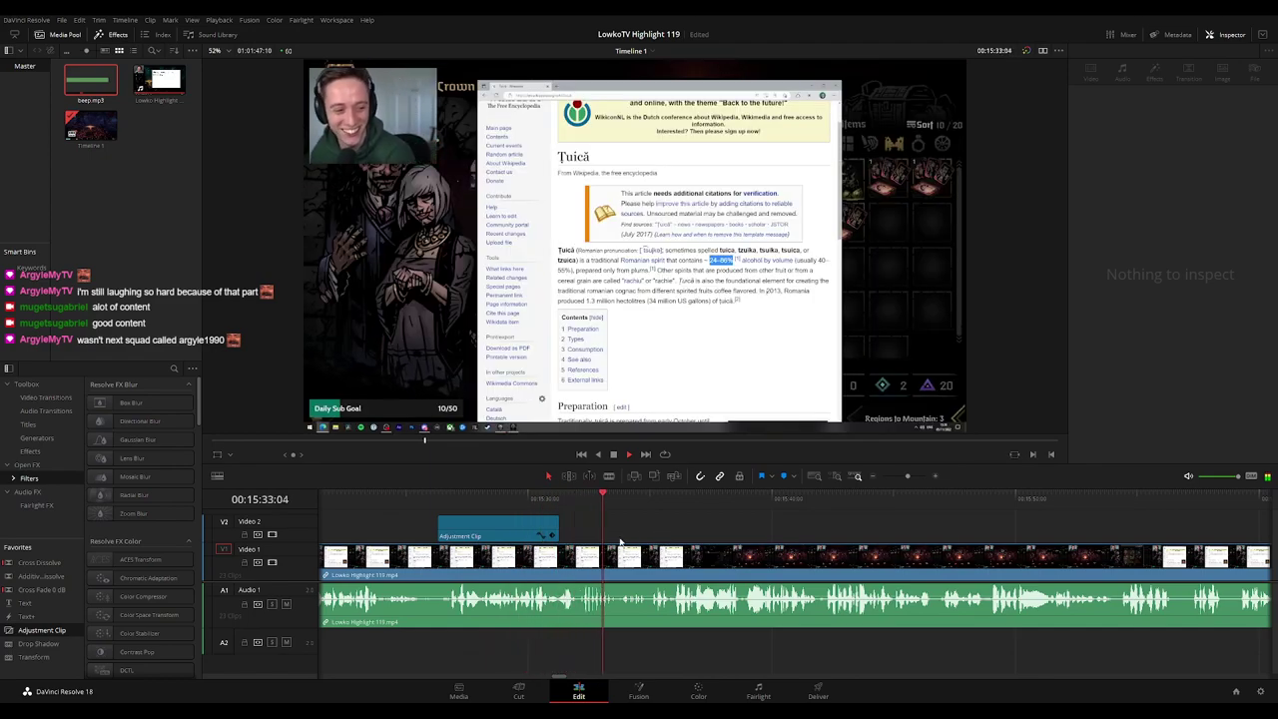
drag(559, 532, 581, 533)
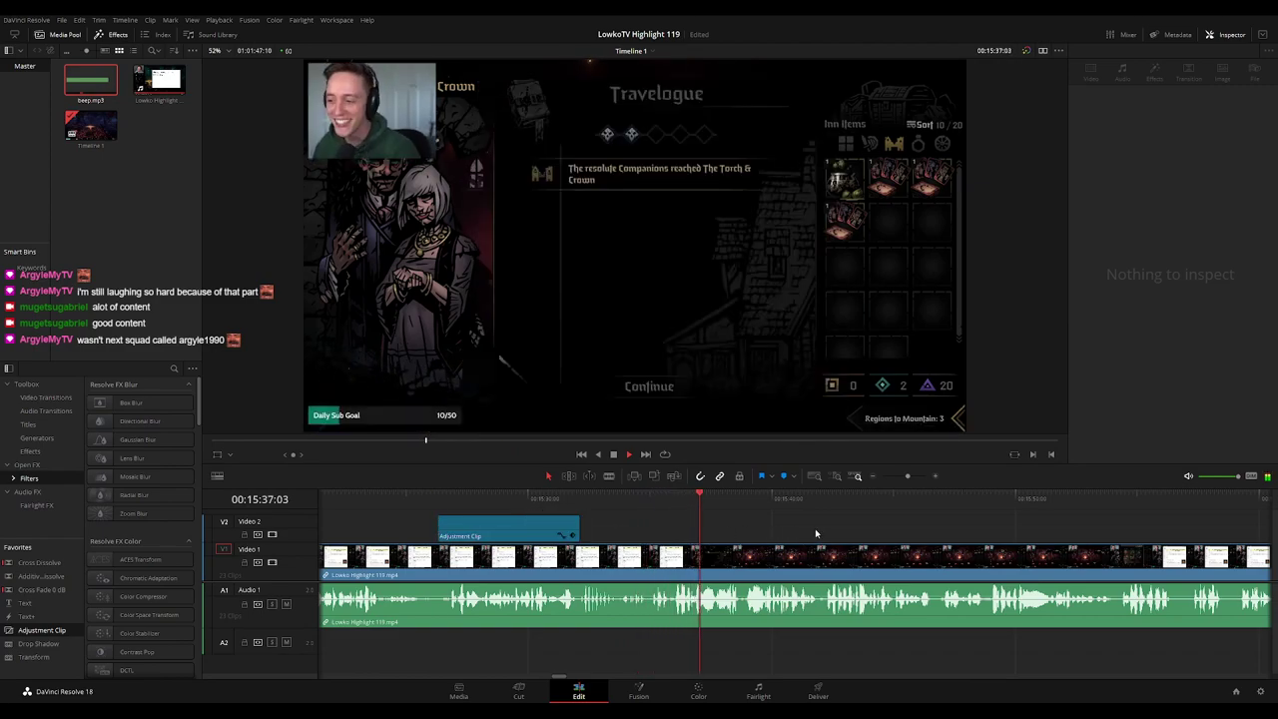
Add an Adjustment Clip on Video 2 at 00:15:46:43, animate its zoom to 1.690 and shift its position toward the webcam
drag(883, 537, 654, 528)
key(ctrl+s)
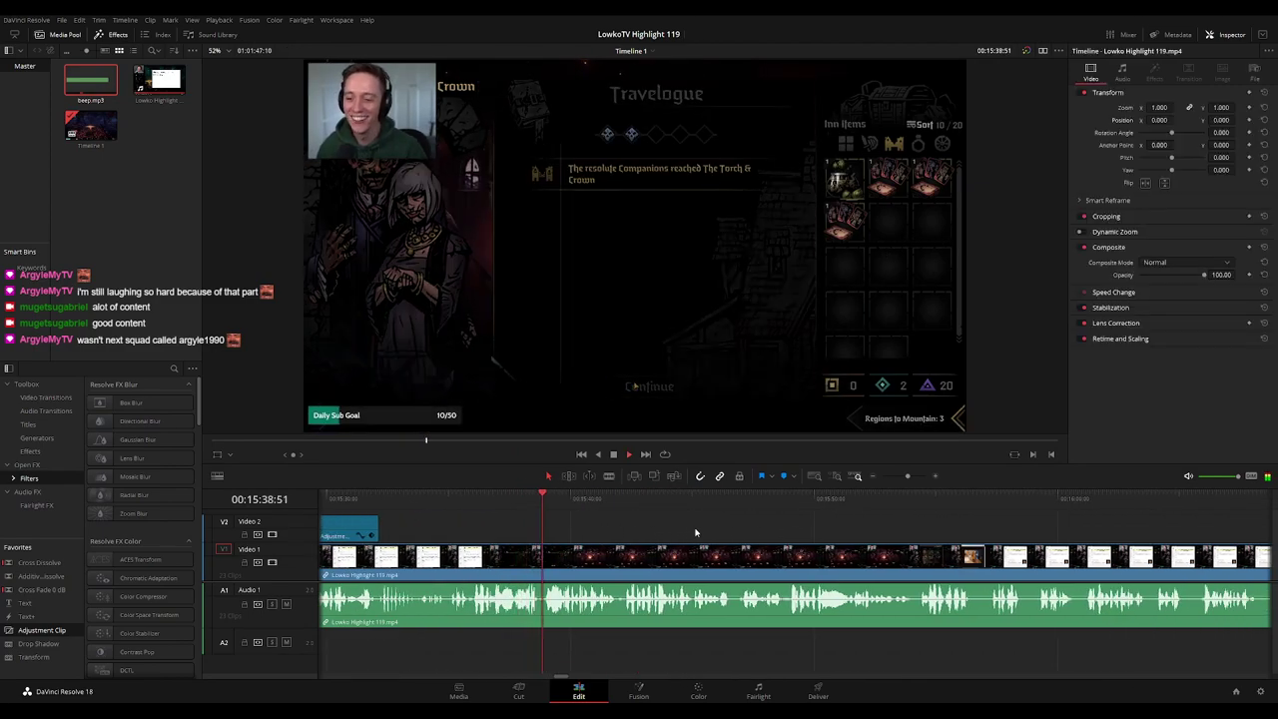
scroll(699, 529, right, 2)
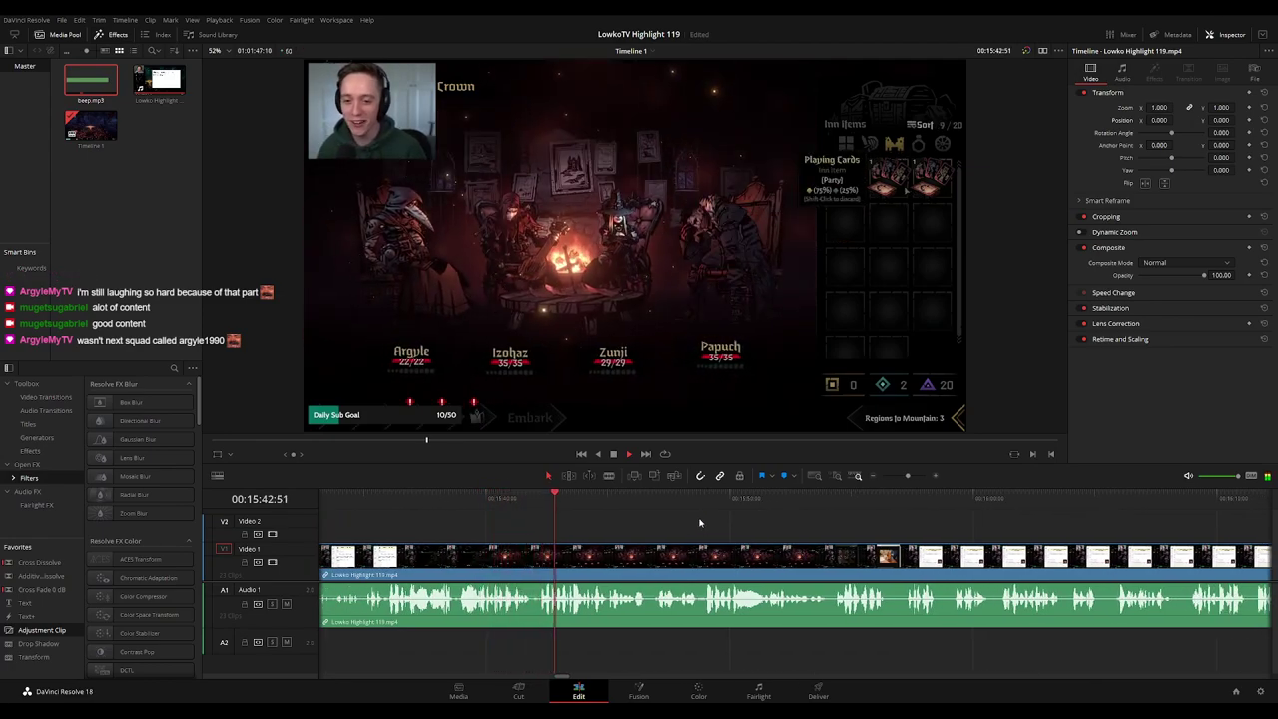
scroll(709, 519, right, 1)
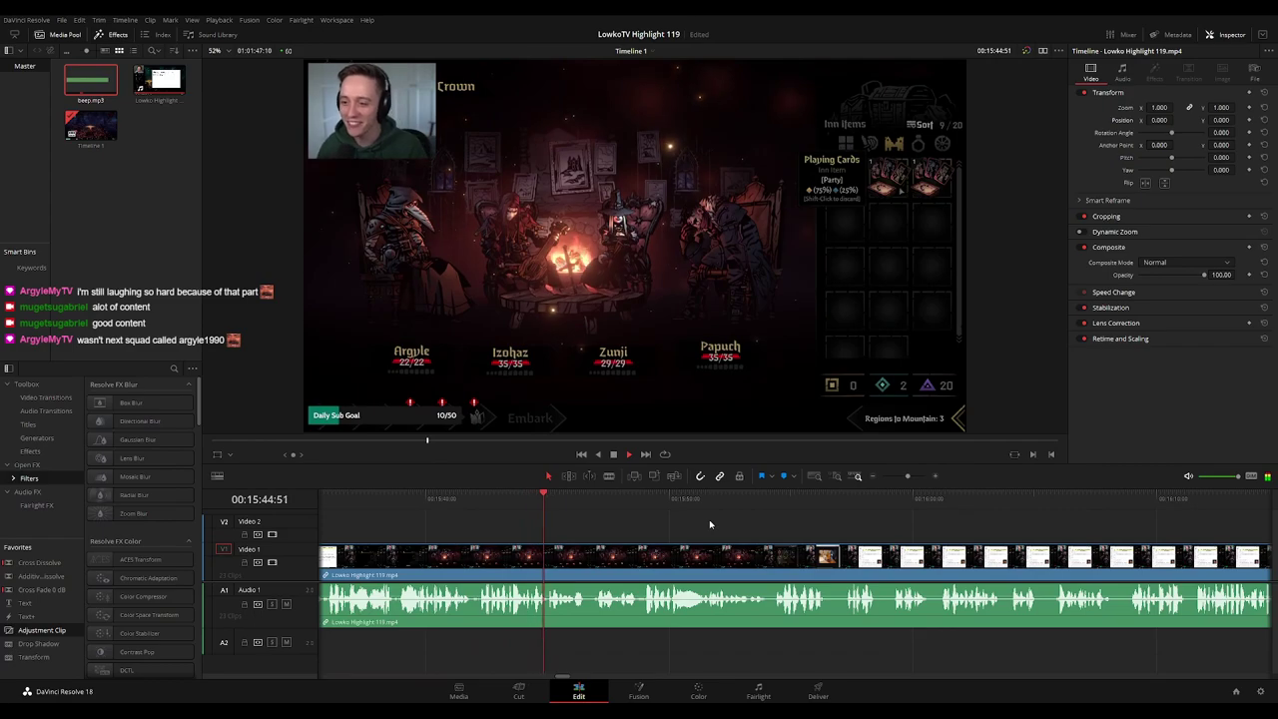
scroll(694, 517, right, 1)
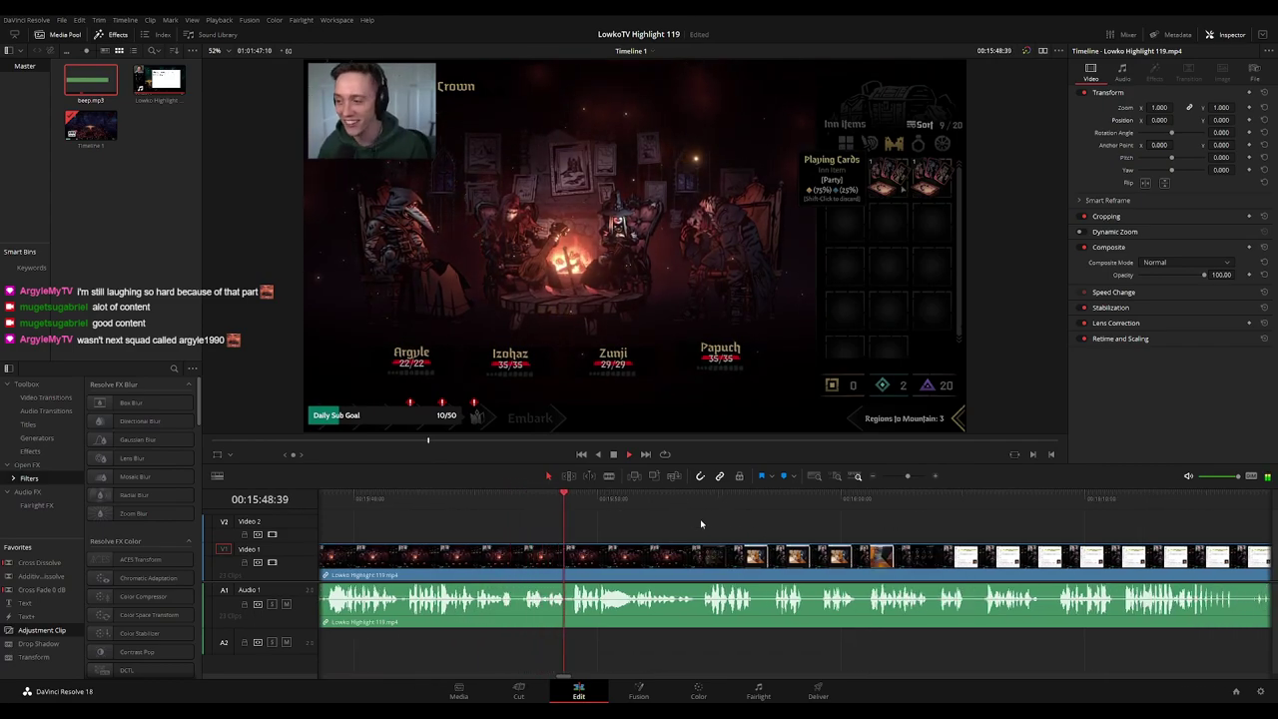
click(498, 502)
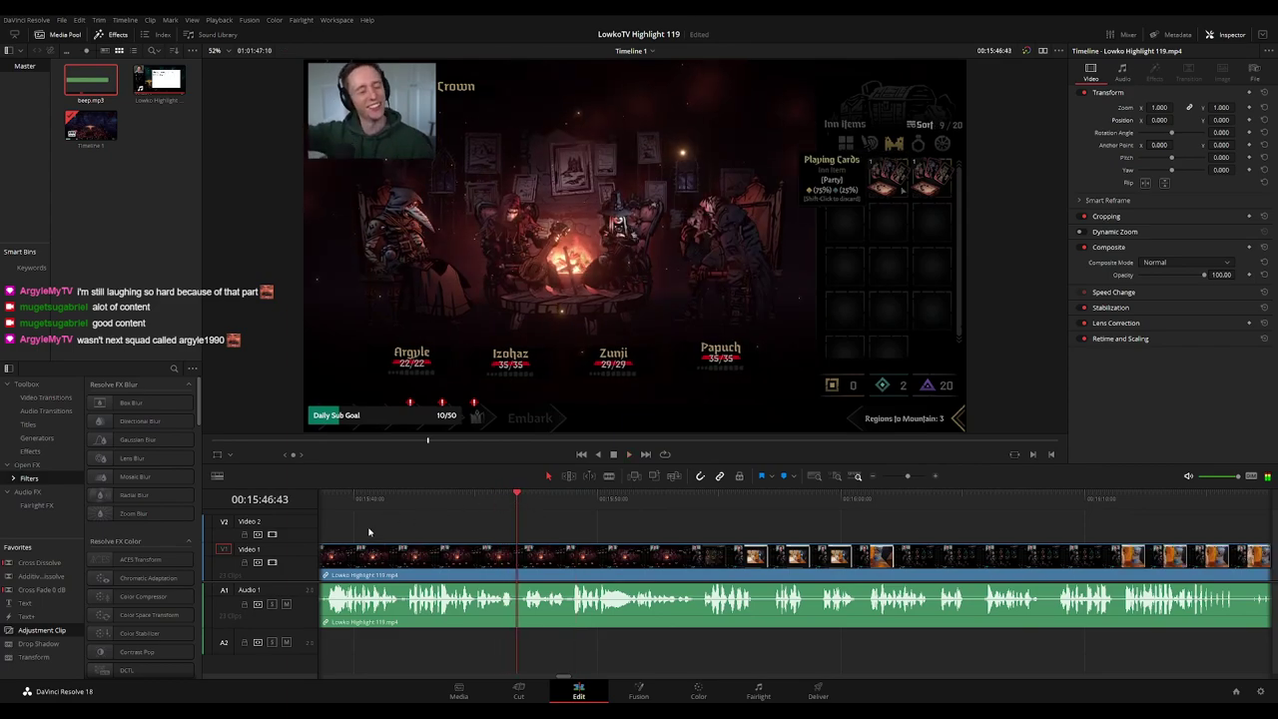
drag(65, 637, 529, 526)
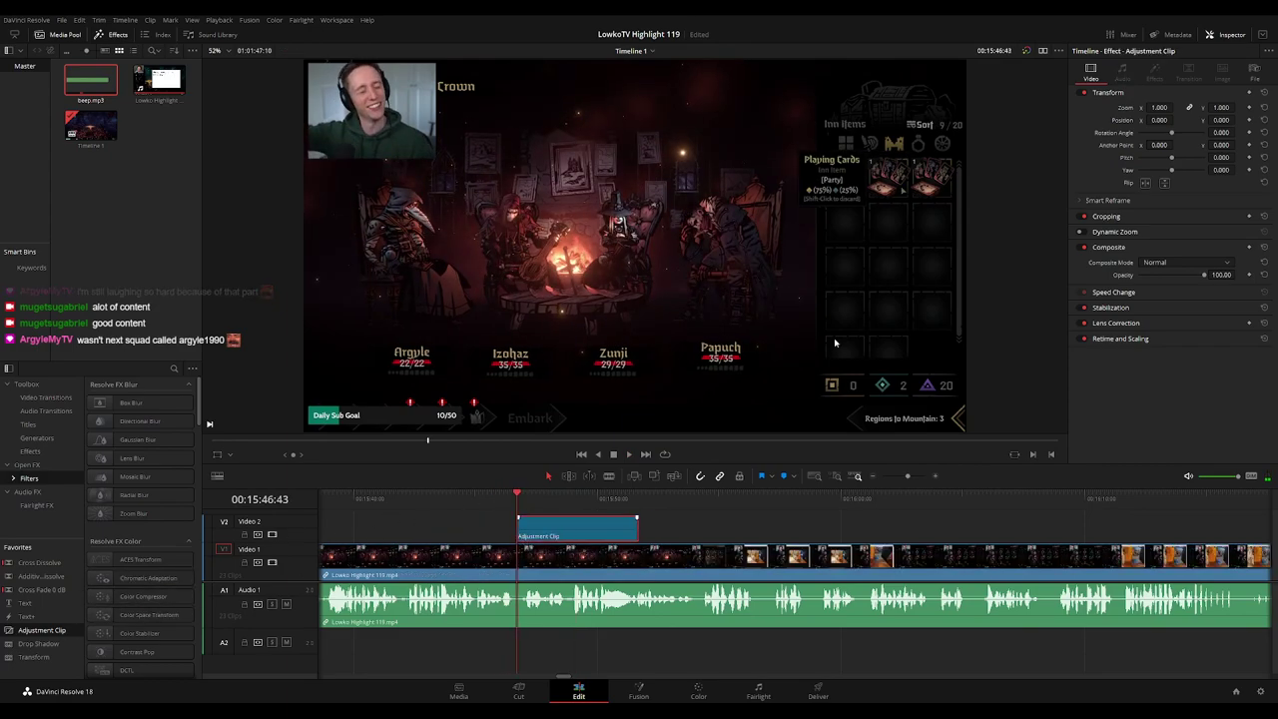
drag(1161, 106, 1238, 120)
key(space)
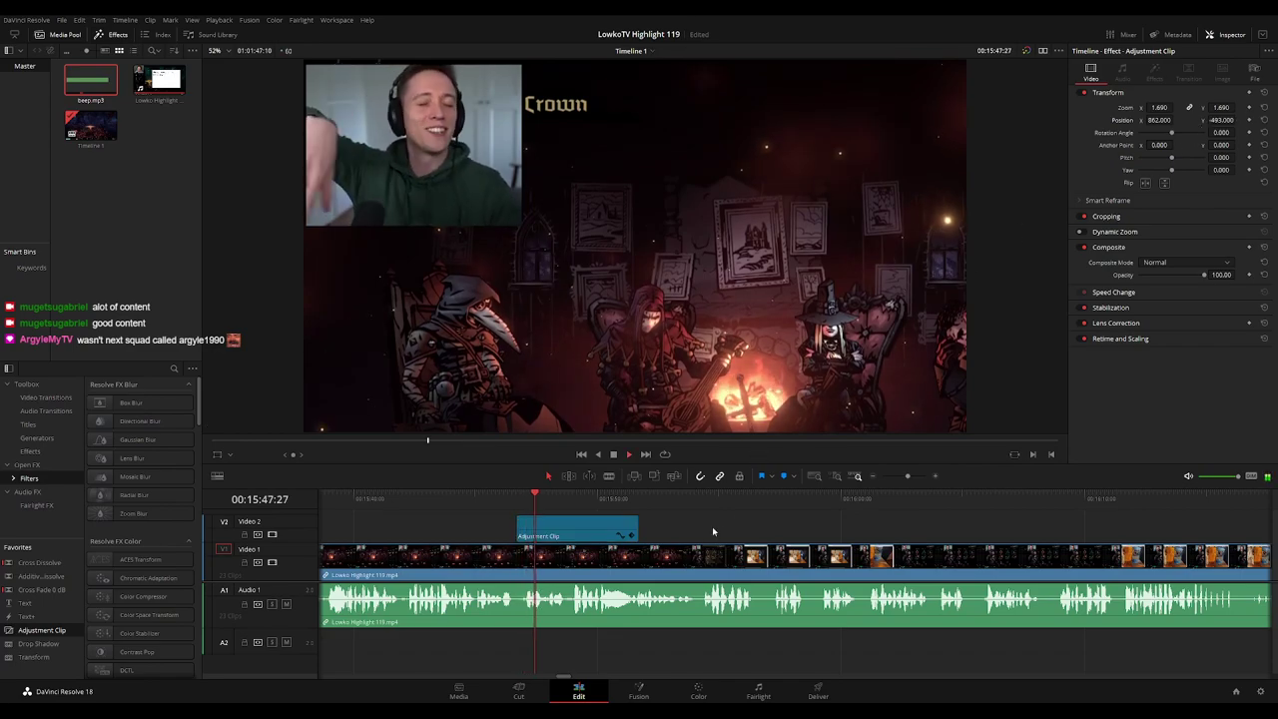
click(712, 526)
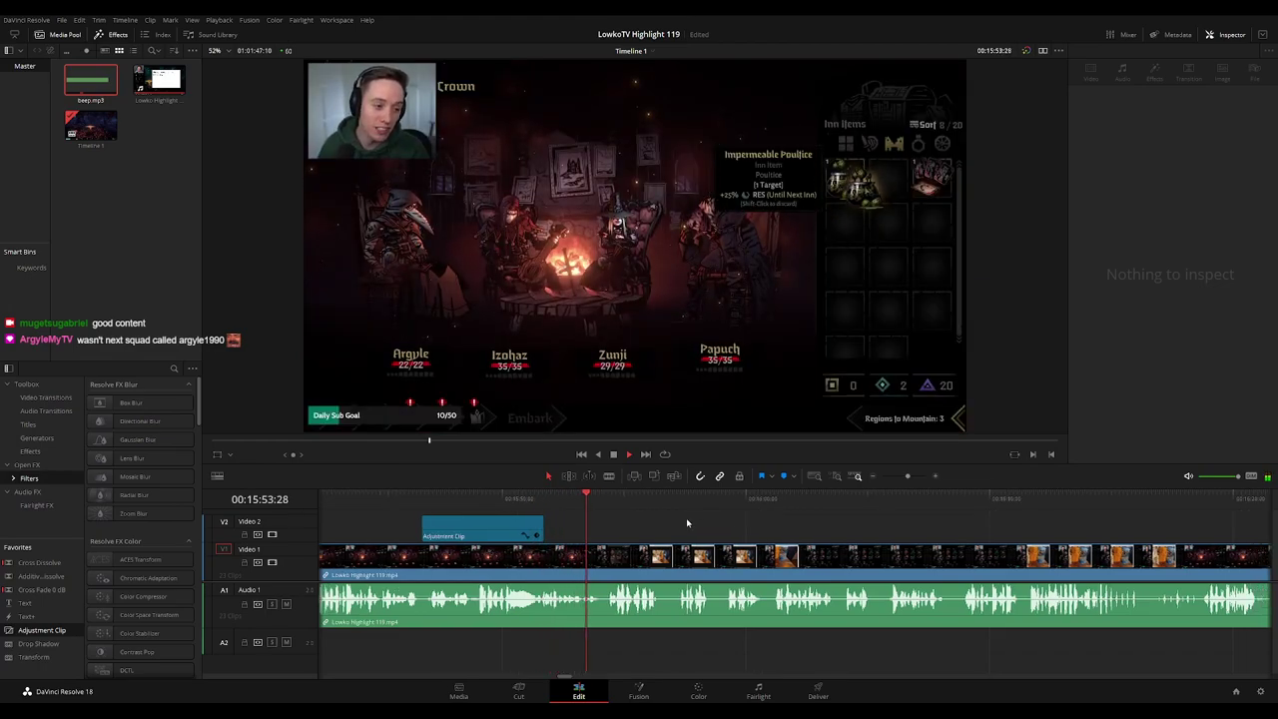
Review the inn, bottle photo, route choice and carriage footage from about 00:15:53 to 00:16:32 for parts to edit
click(537, 547)
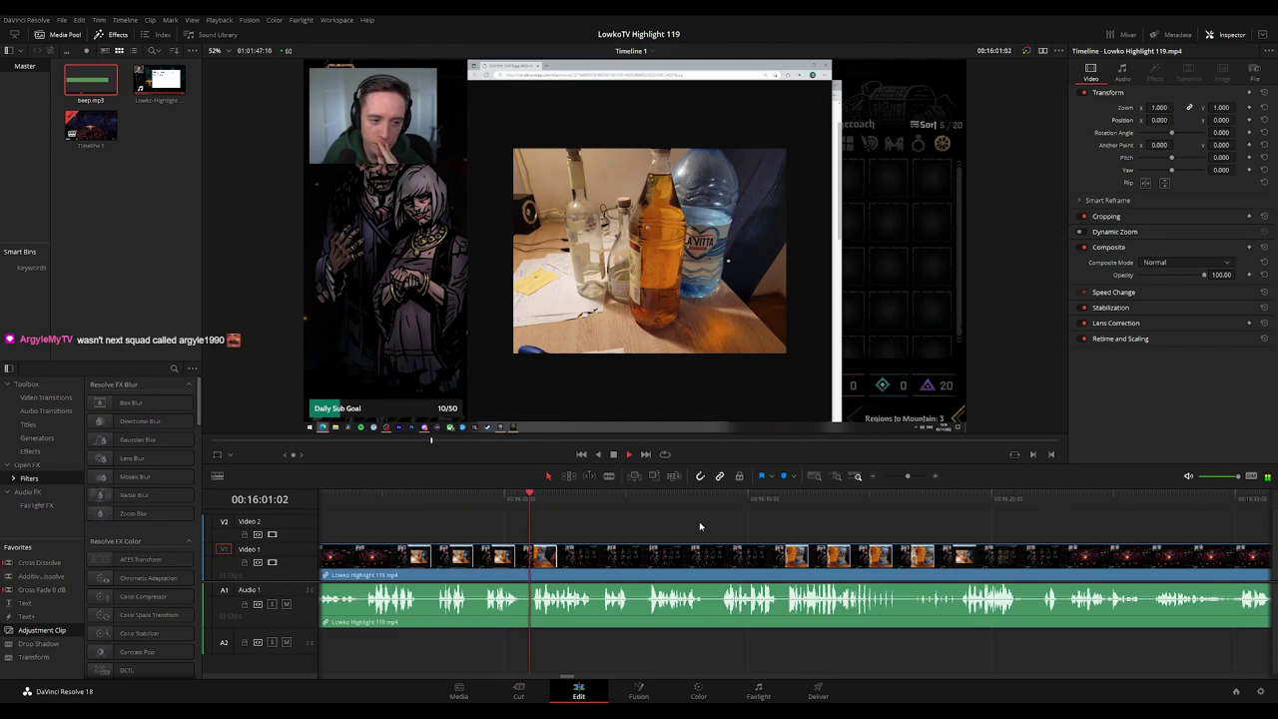
drag(752, 533, 686, 522)
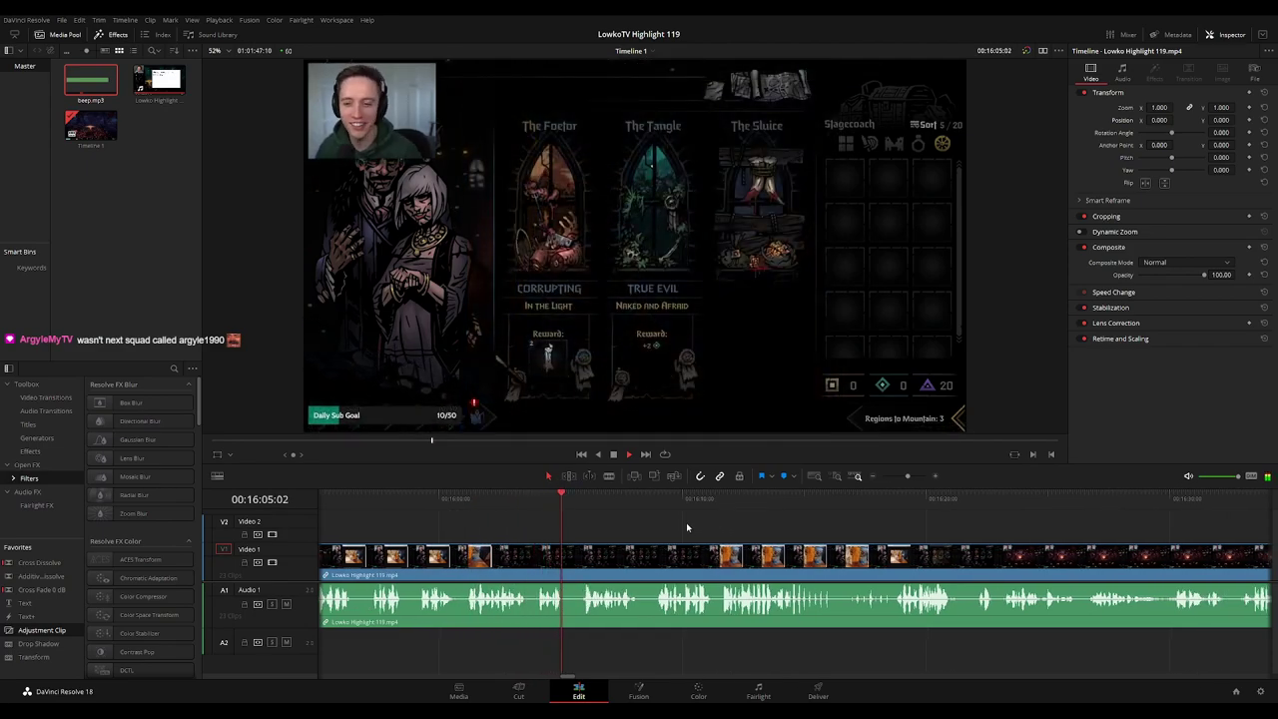
scroll(691, 523, right, 2)
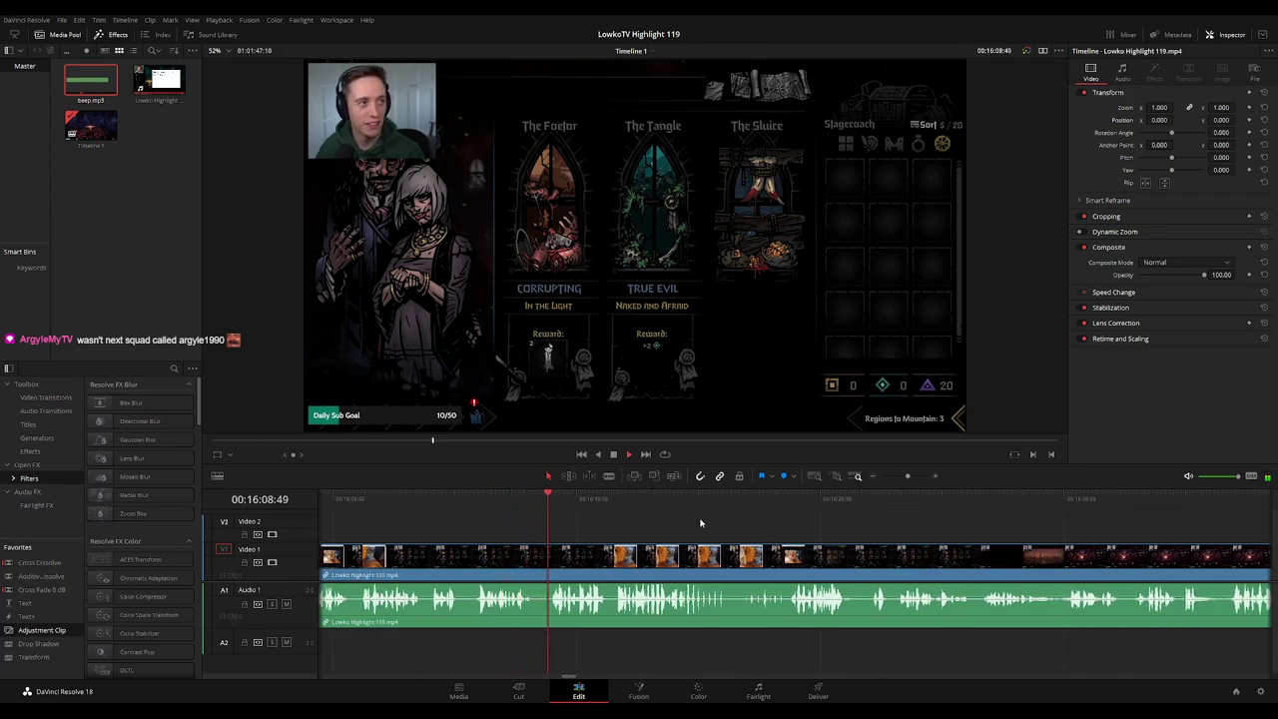
drag(805, 529, 696, 517)
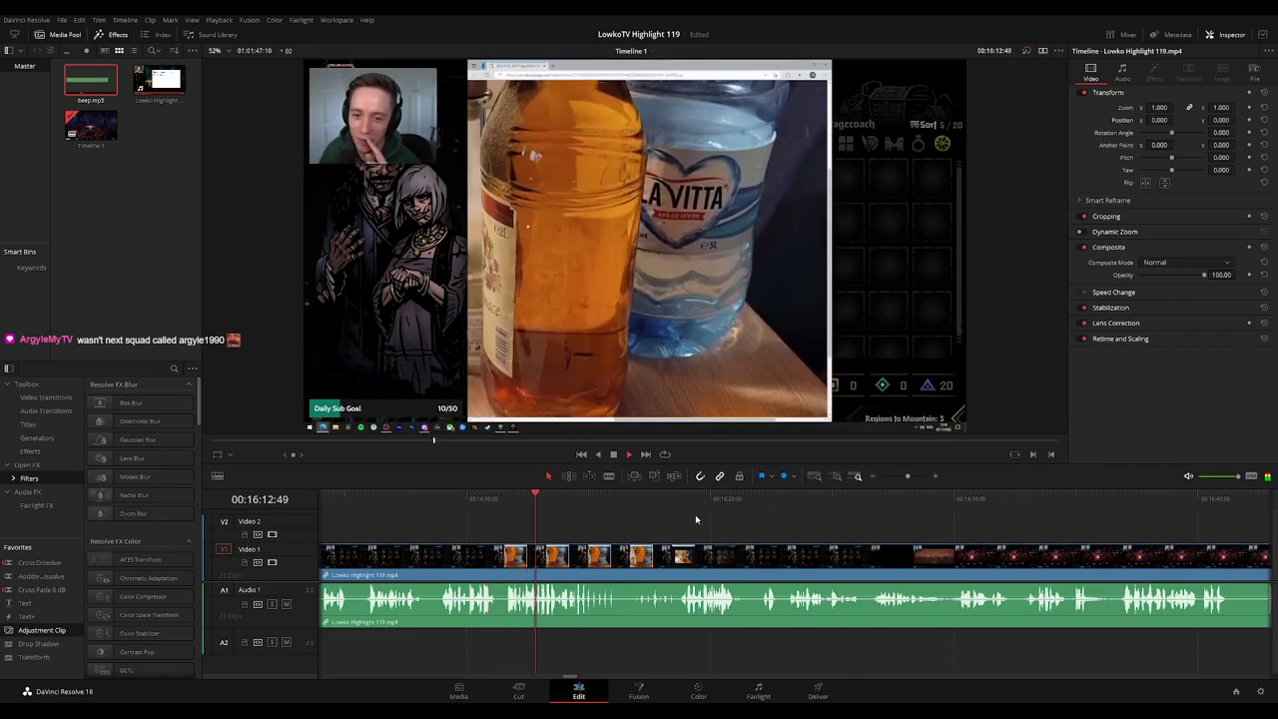
scroll(710, 527, right, 2)
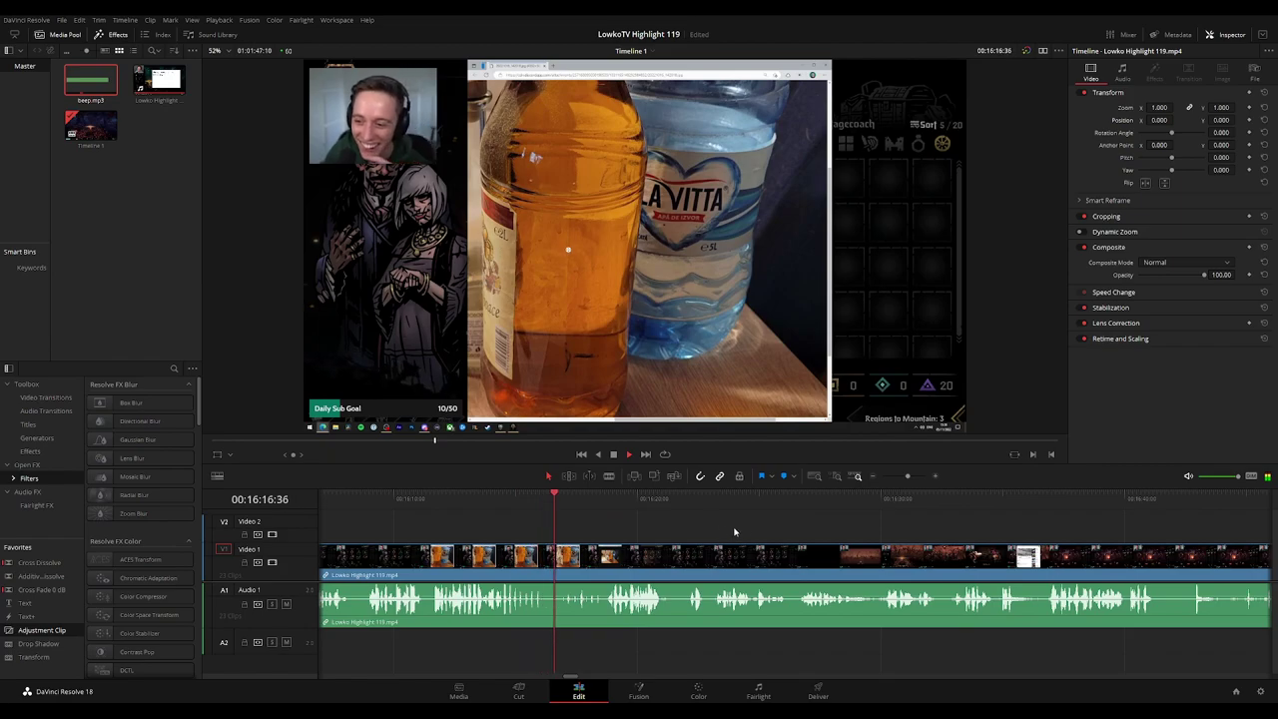
scroll(732, 531, right, 2)
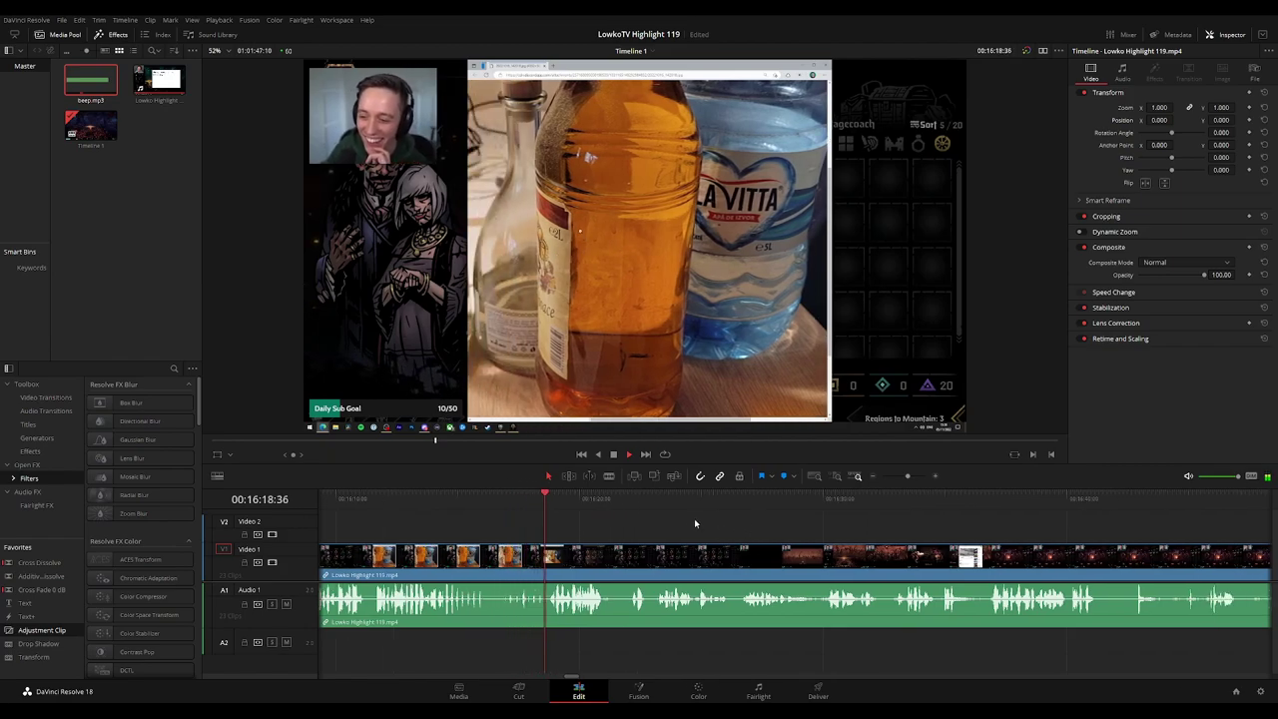
scroll(719, 527, right, 3)
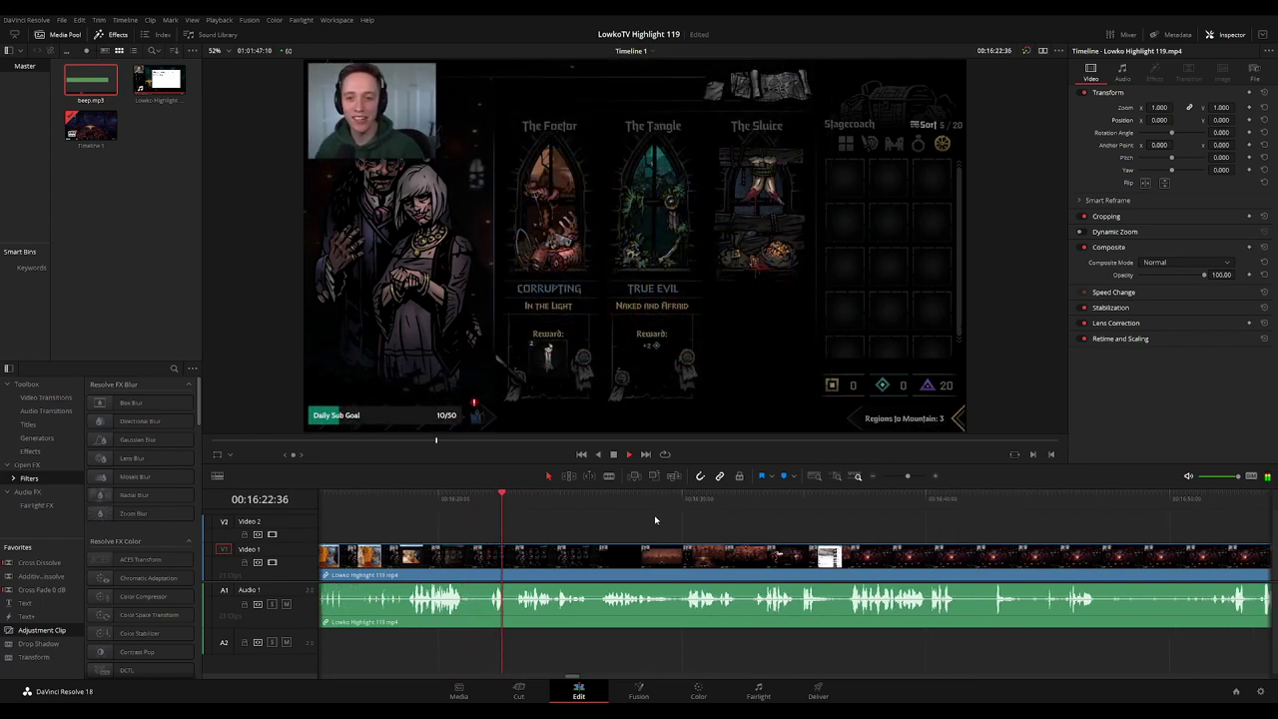
scroll(659, 522, right, 1)
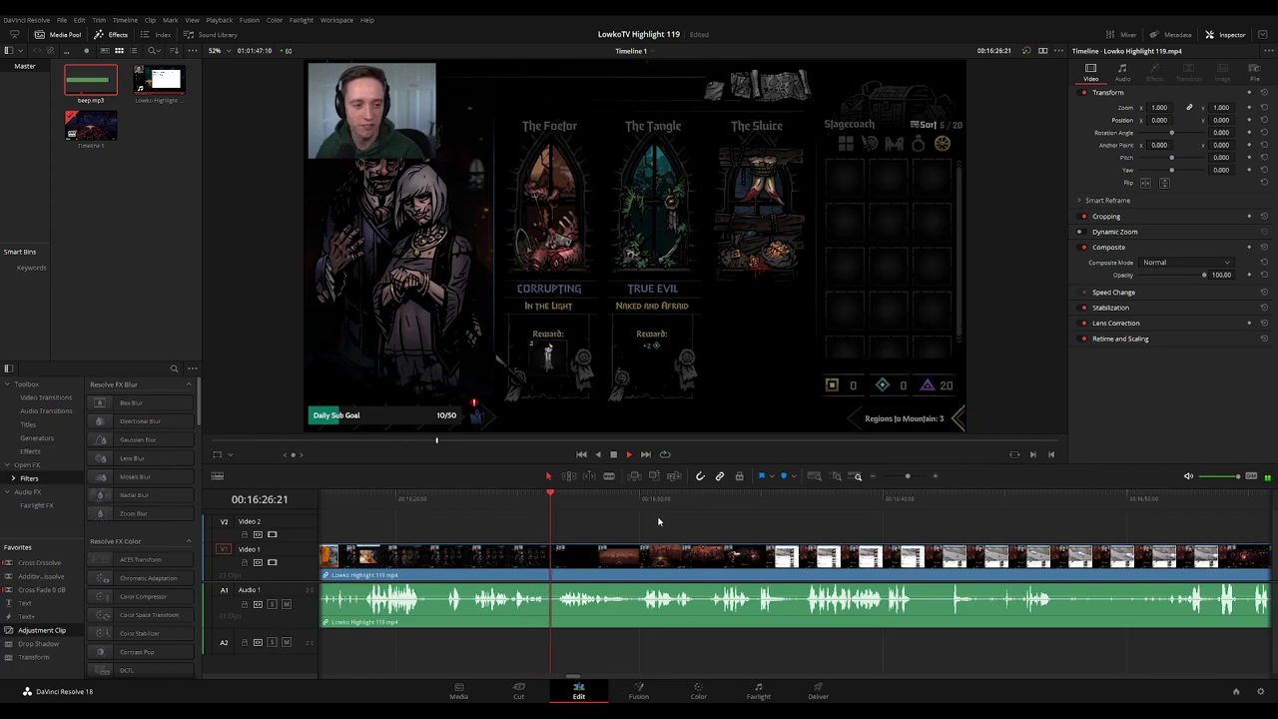
scroll(717, 540, right, 2)
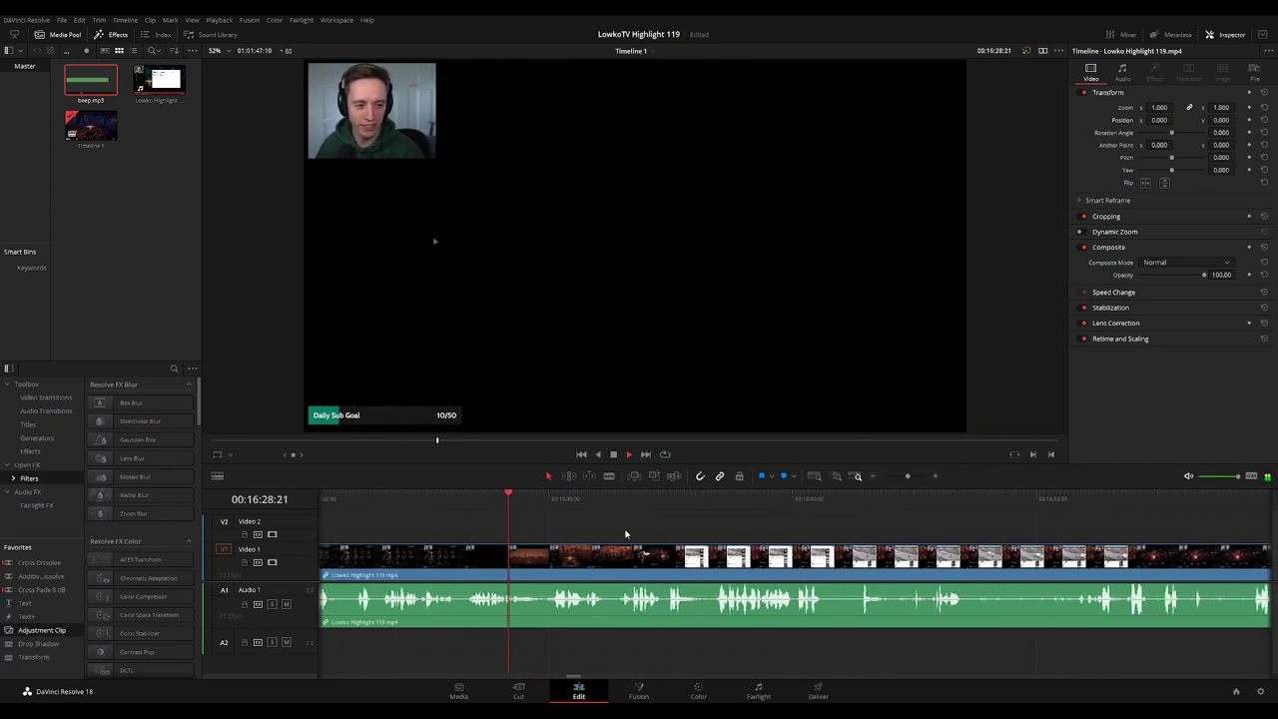
scroll(630, 533, right, 1)
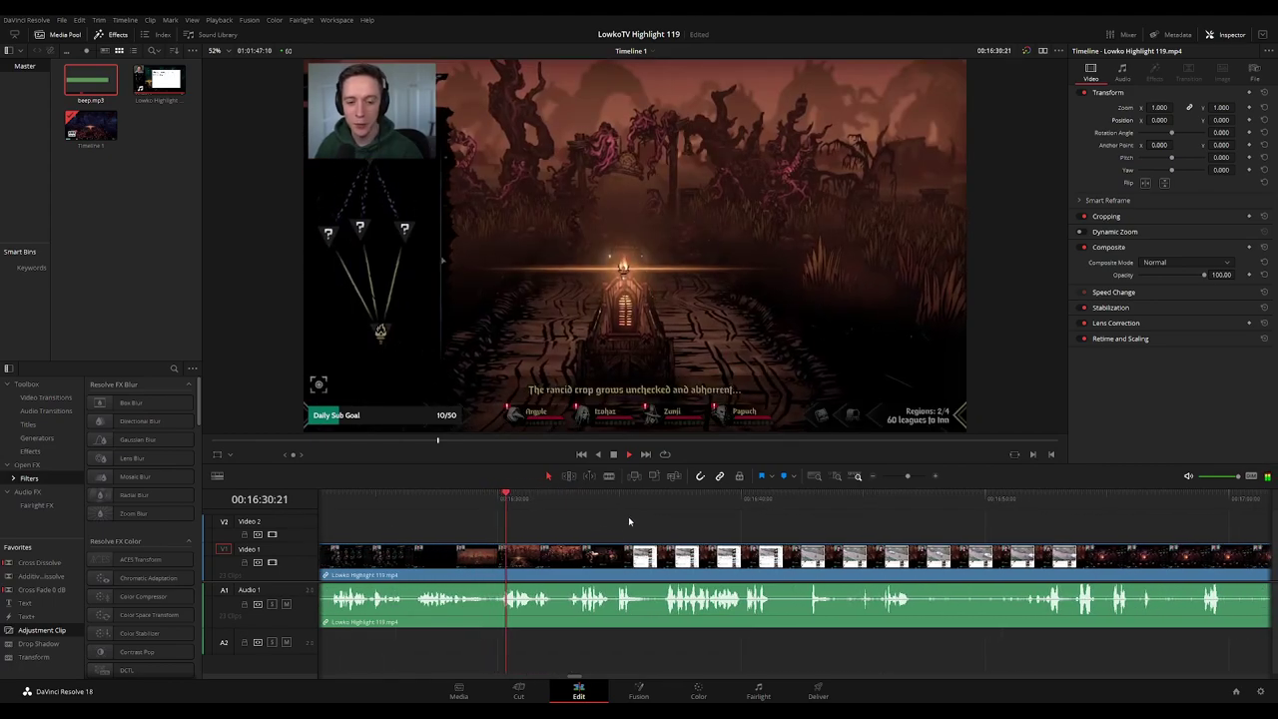
scroll(605, 519, right, 1)
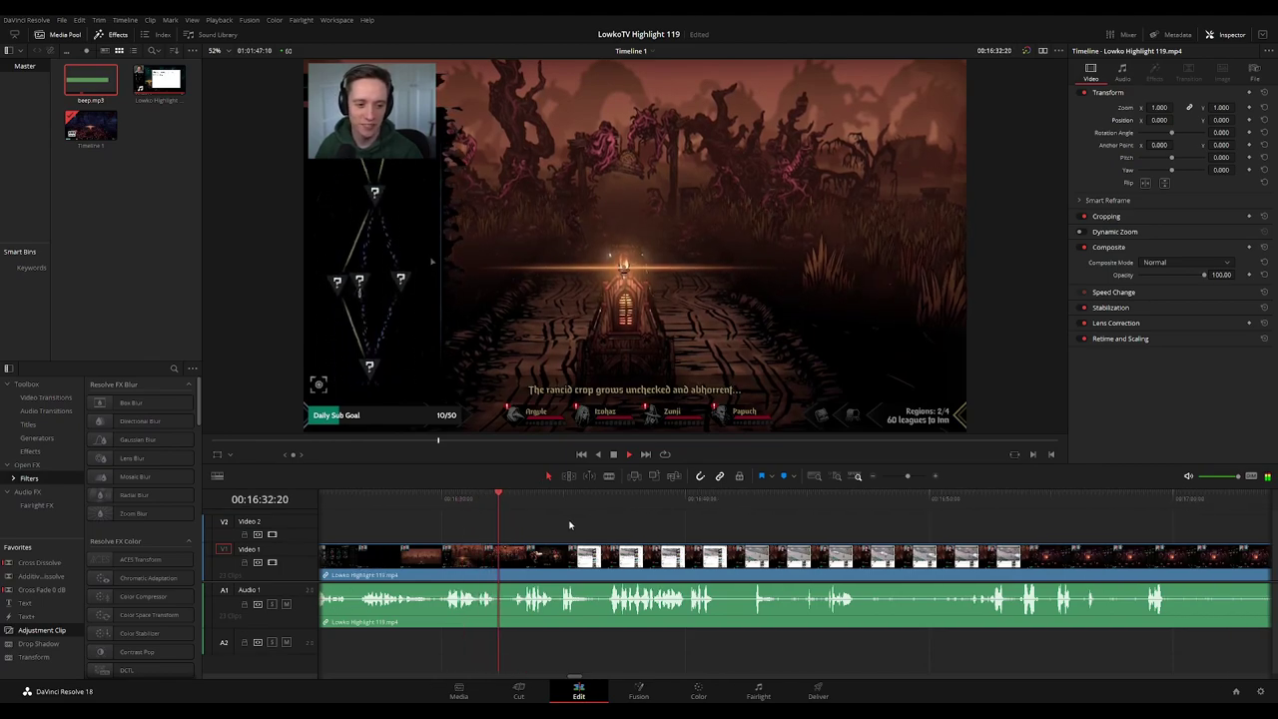
Split out the roughly 0.3-second section starting at 00:16:32:20, ripple delete it, and mark the preceding clip green
key(space)
drag(503, 499, 500, 527)
key(b)
click(502, 557)
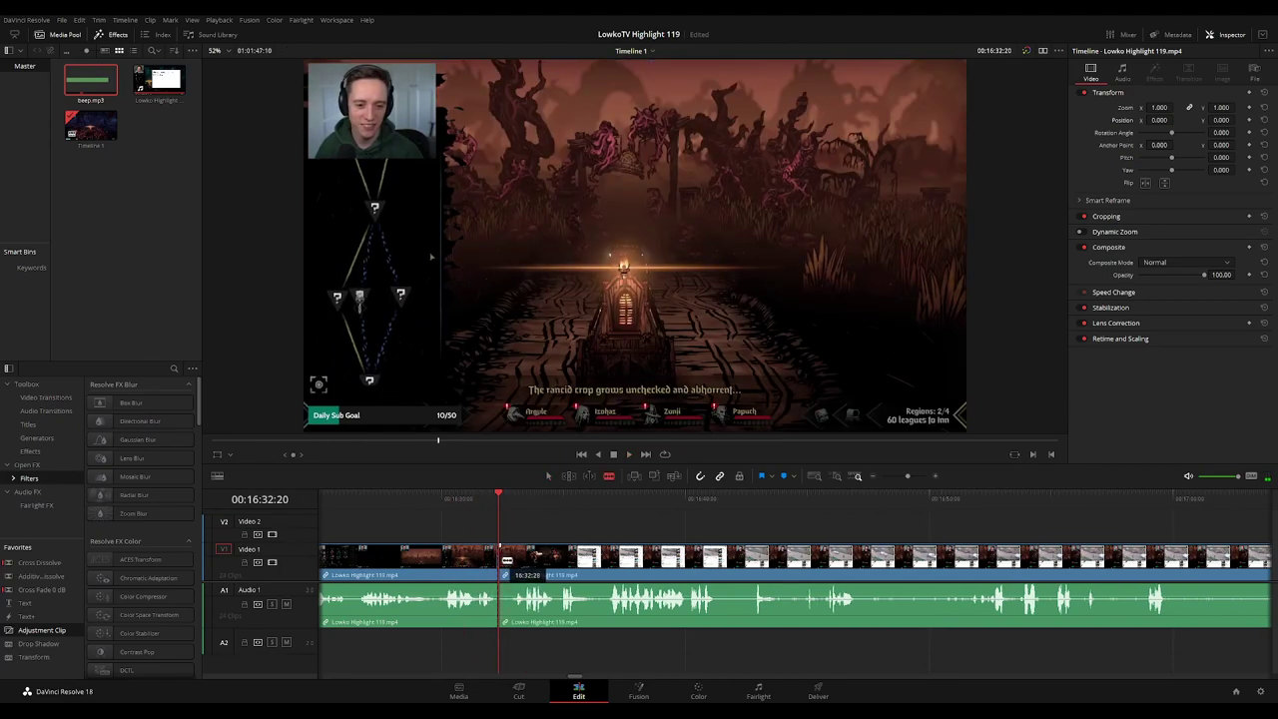
key(Delete)
key(space)
click(483, 564)
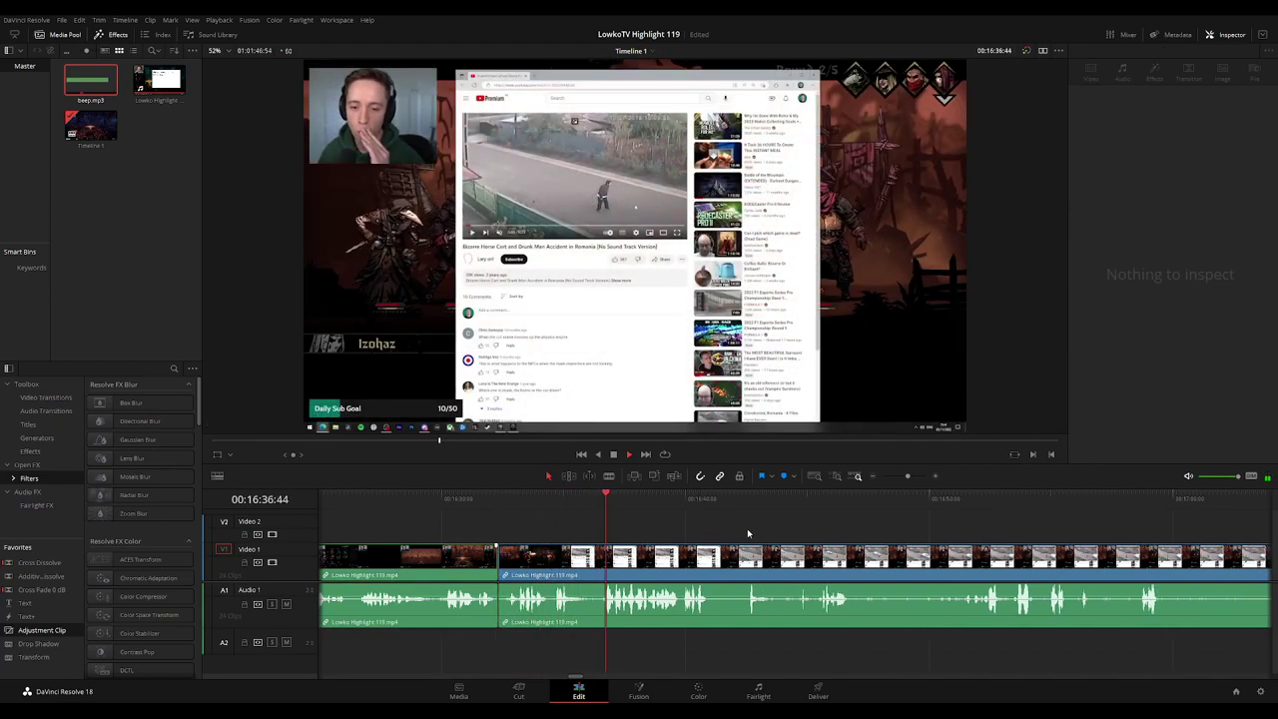
Review the horse cart video reaction from about 00:16:36 to 00:17:07 for parts to edit
drag(758, 529, 660, 526)
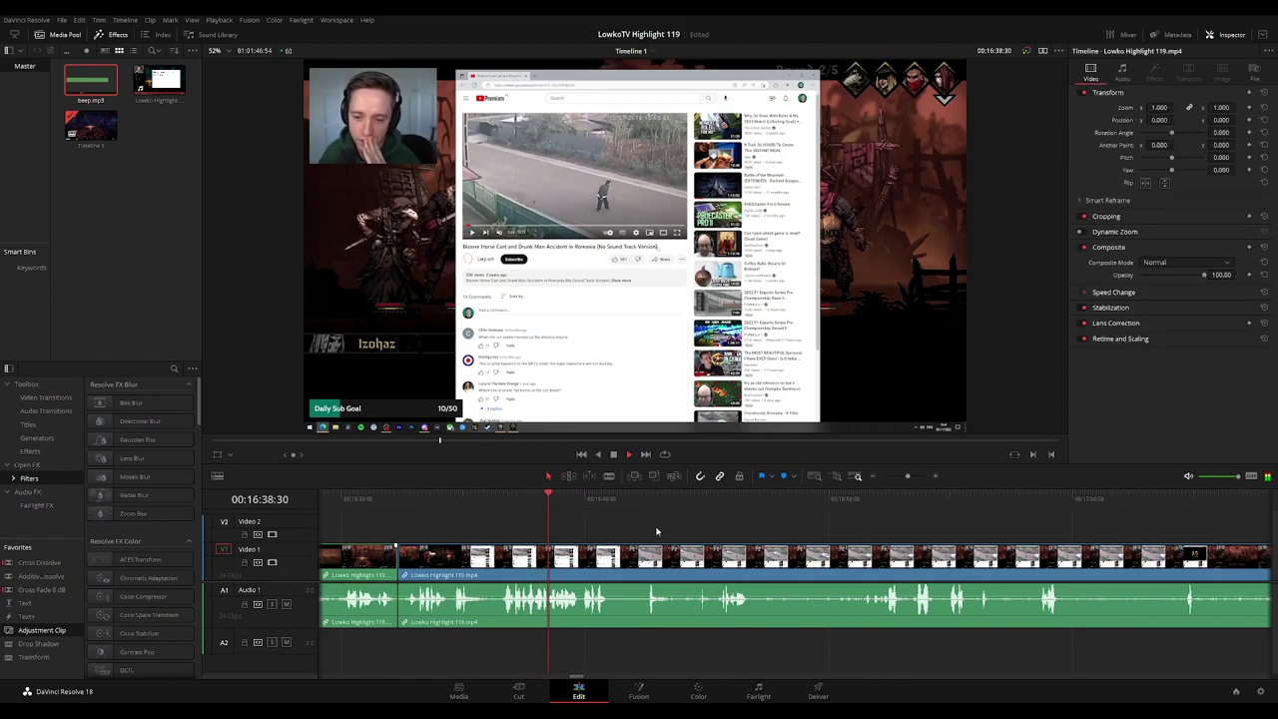
click(497, 503)
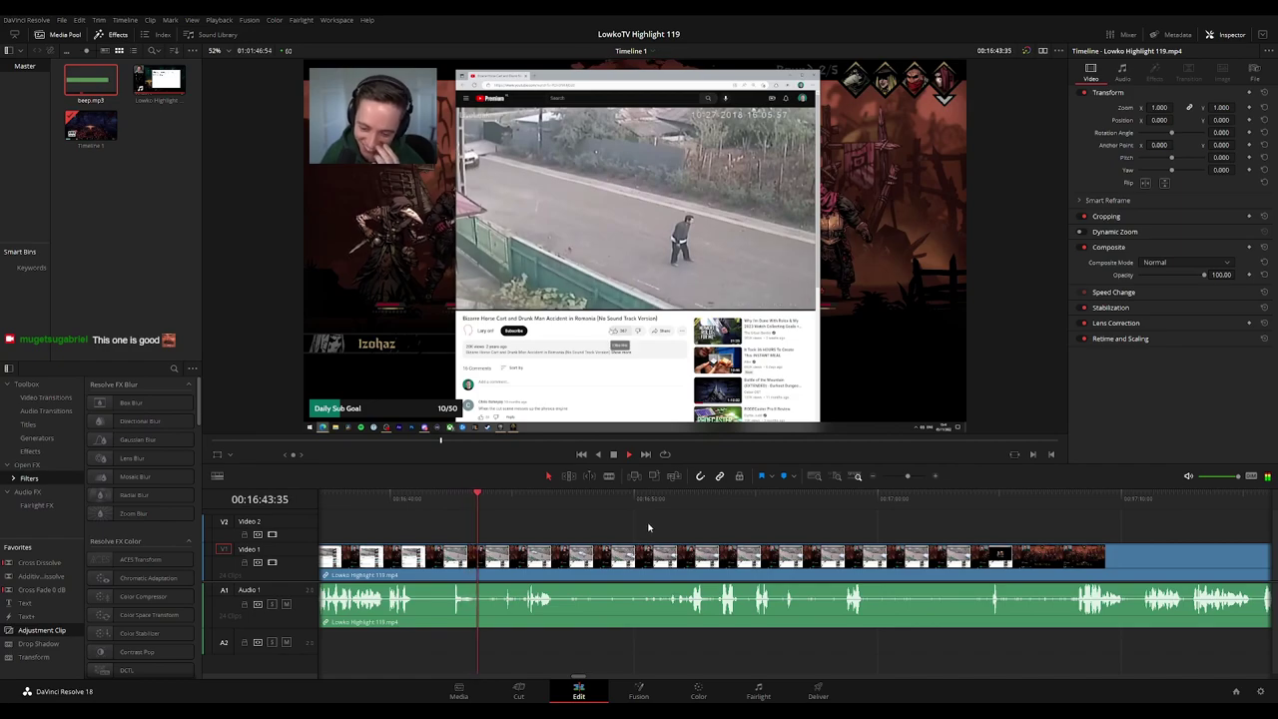
key(space)
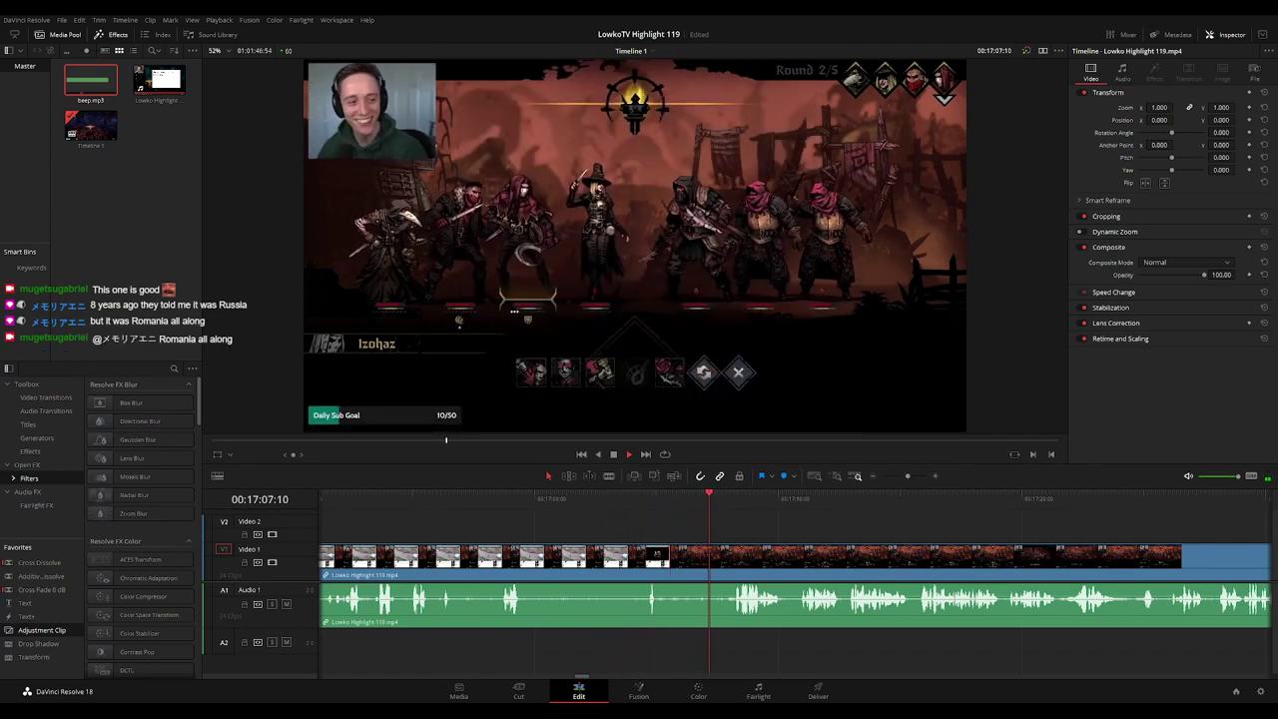
Review the battle and carriage travel footage from about 00:17:07 to 00:17:52 for parts to edit
drag(795, 532, 574, 530)
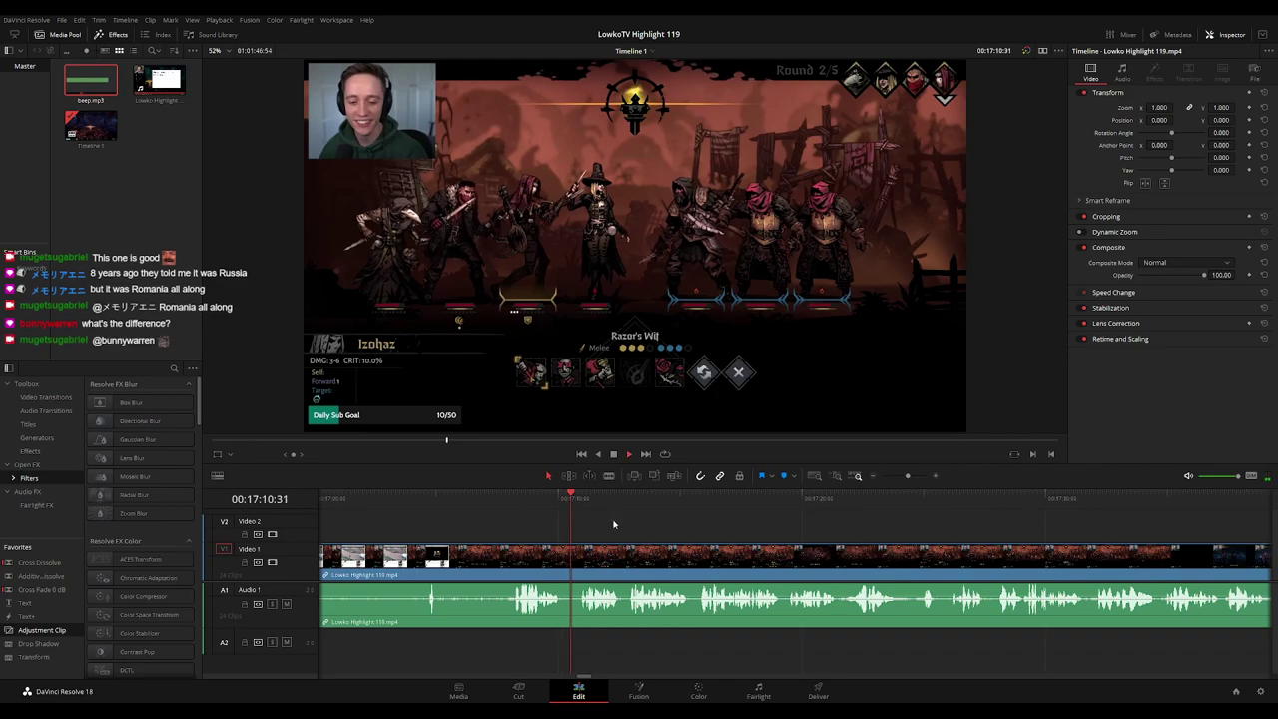
scroll(587, 508, right, 2)
scroll(585, 509, right, 2)
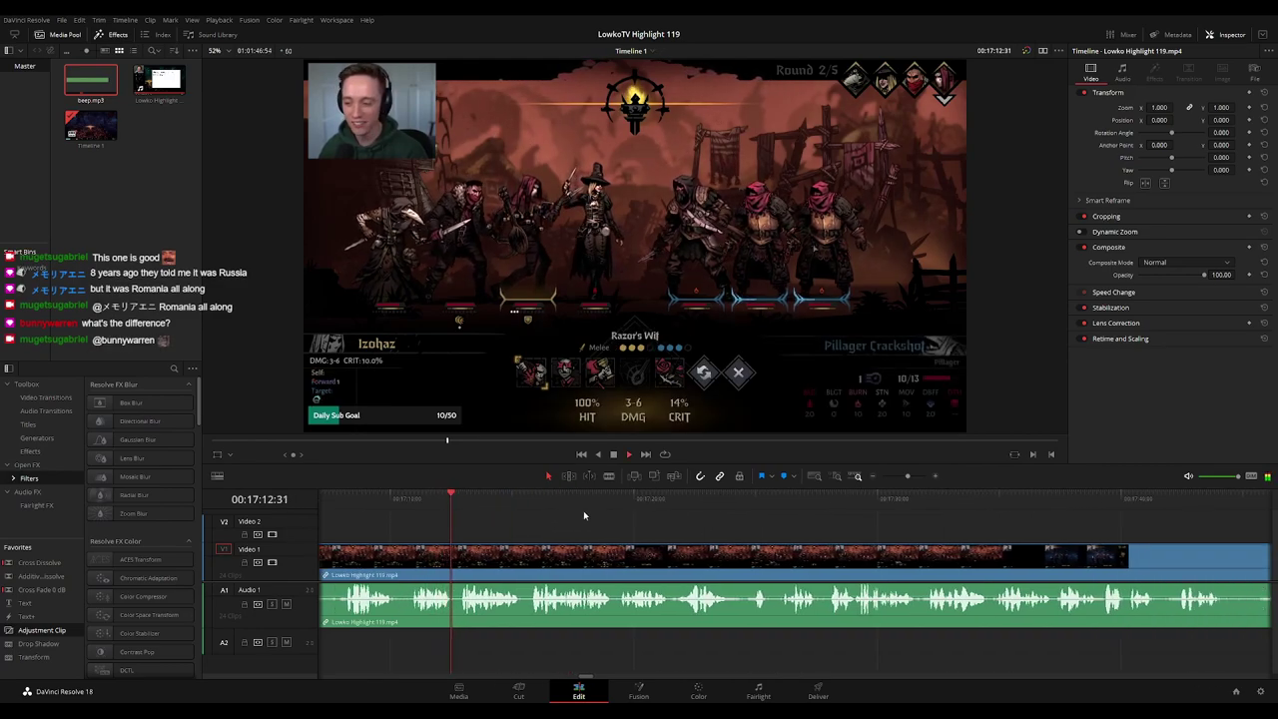
scroll(618, 518, right, 1)
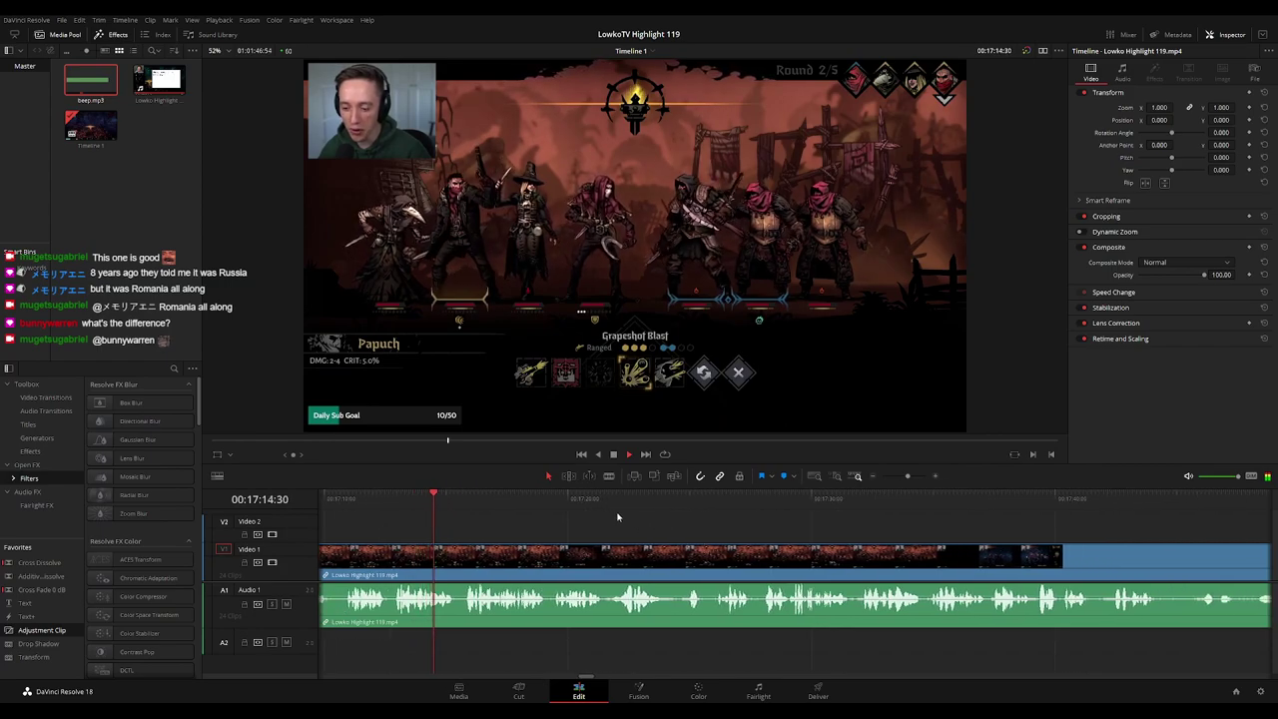
scroll(609, 518, right, 1)
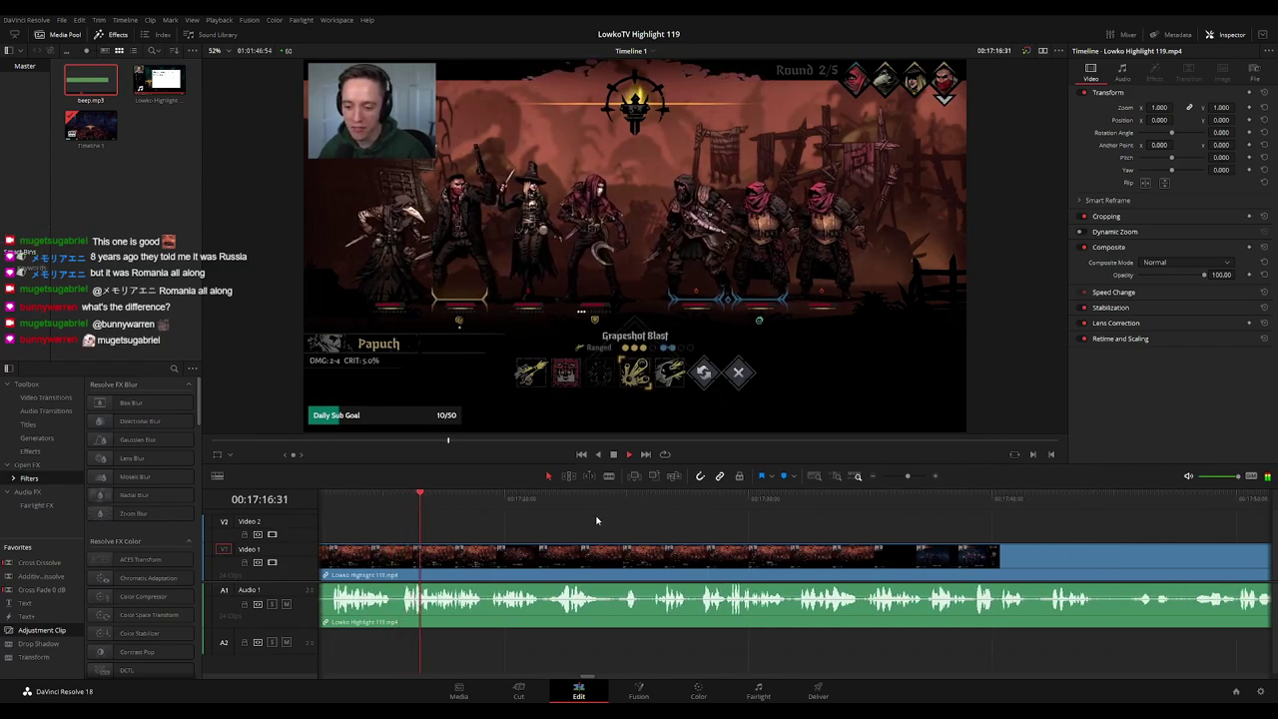
scroll(619, 527, right, 1)
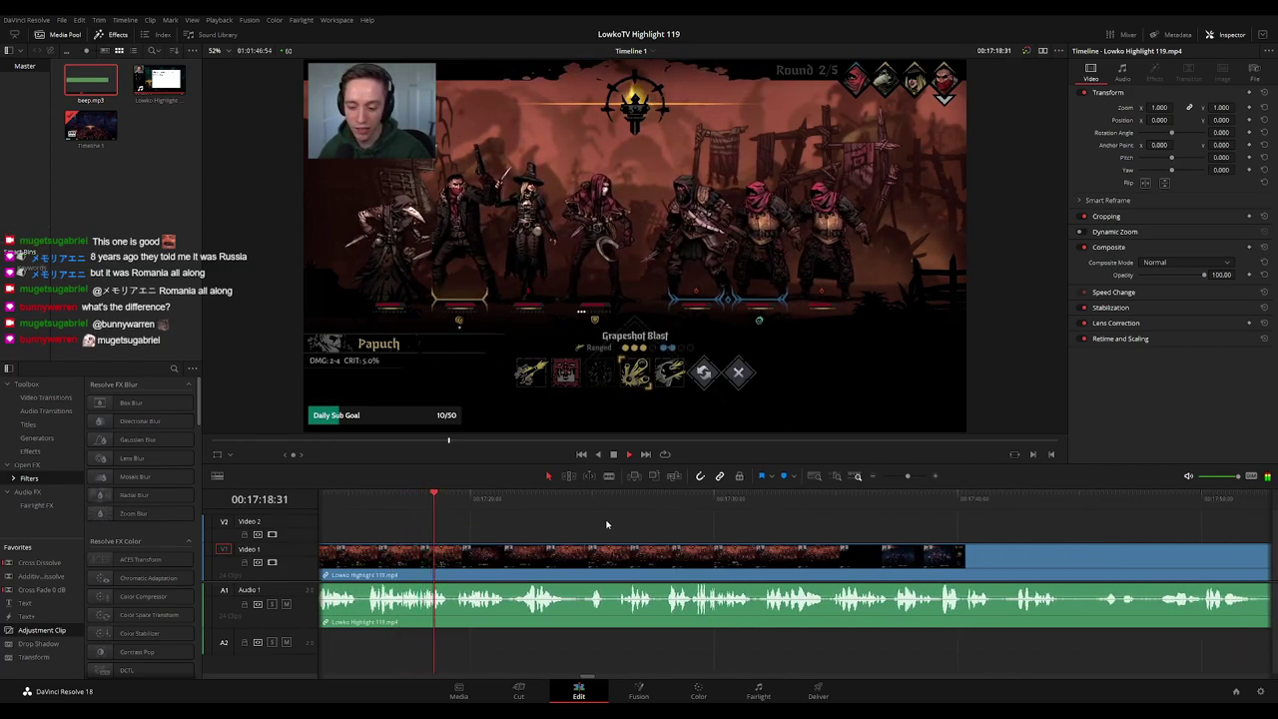
scroll(614, 526, right, 1)
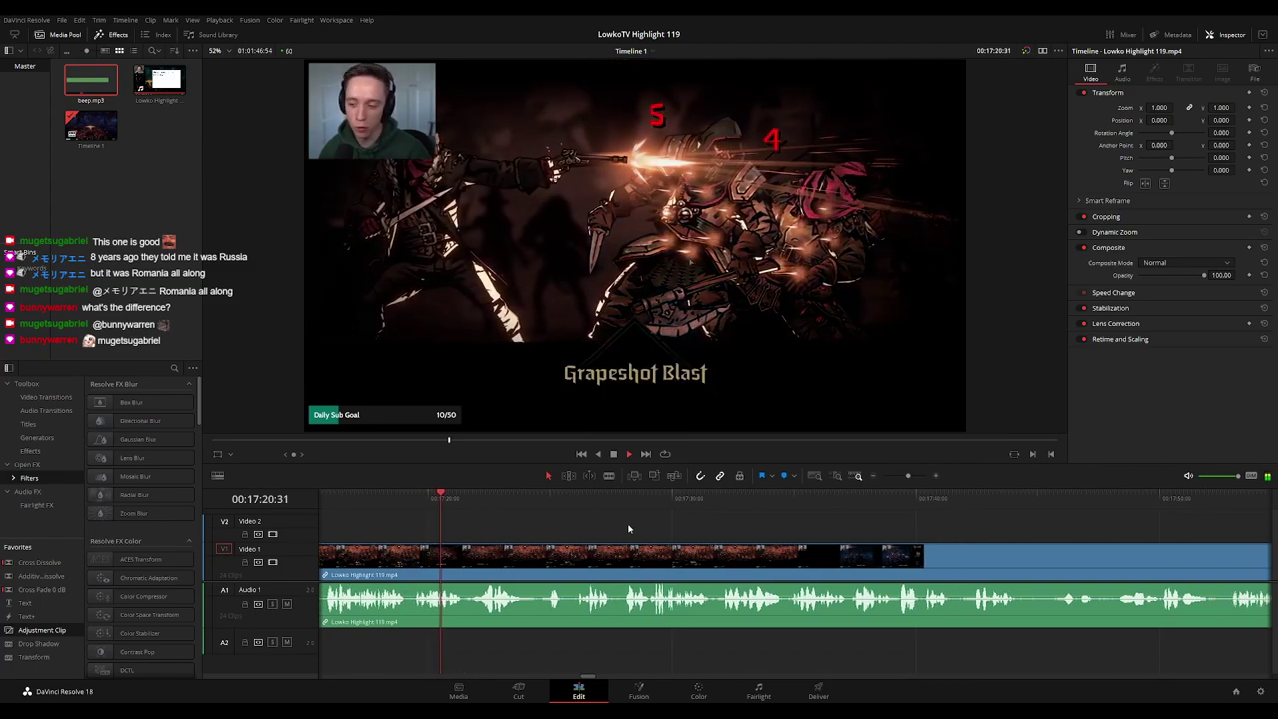
scroll(604, 526, right, 1)
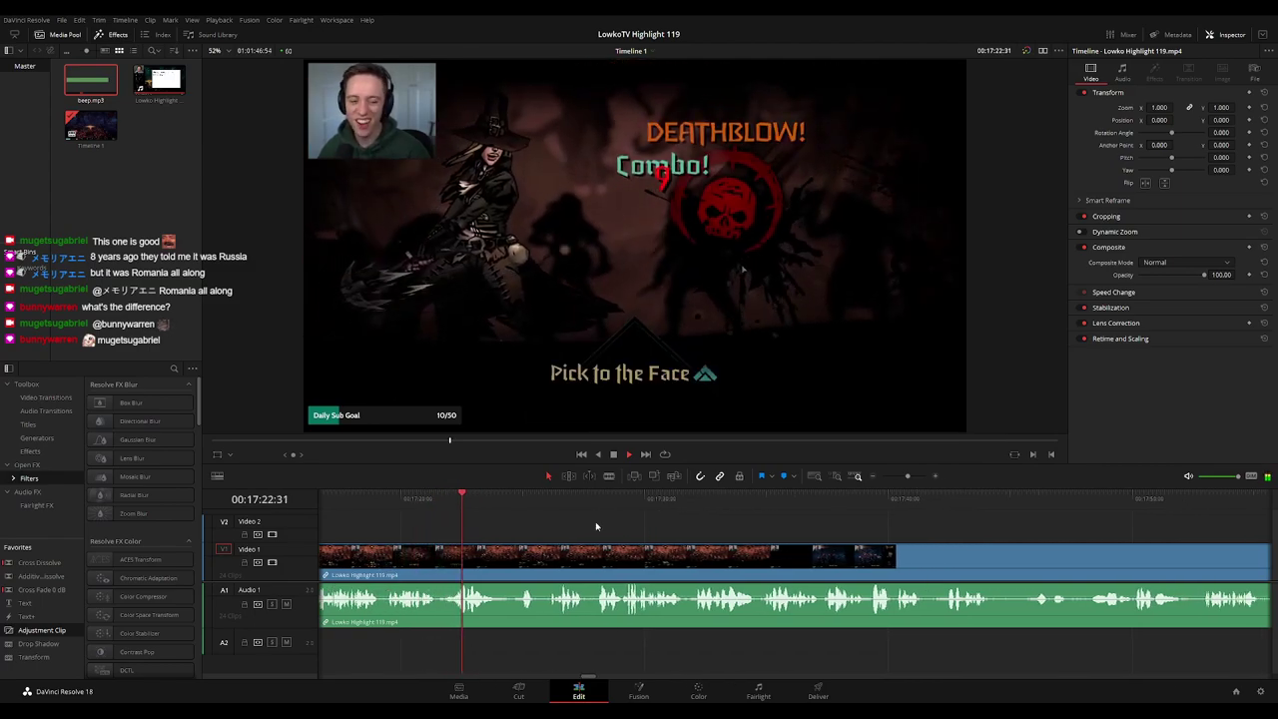
scroll(631, 526, right, 1)
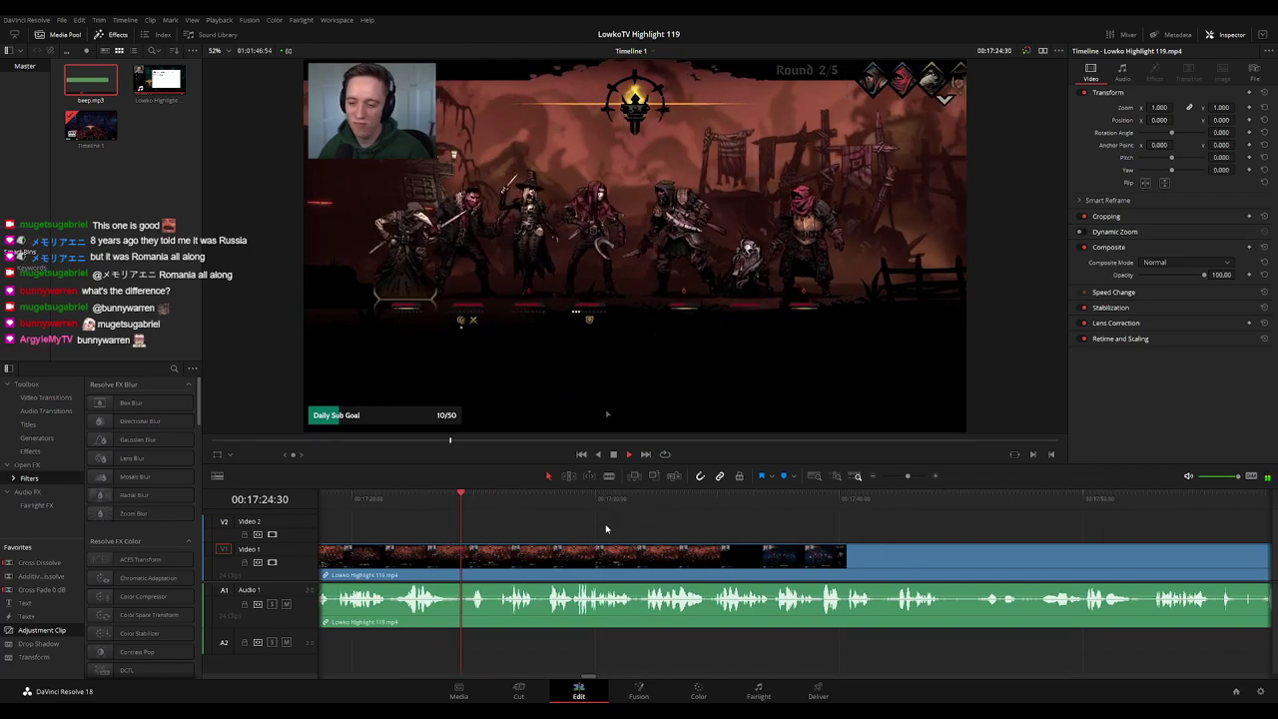
scroll(602, 531, right, 1)
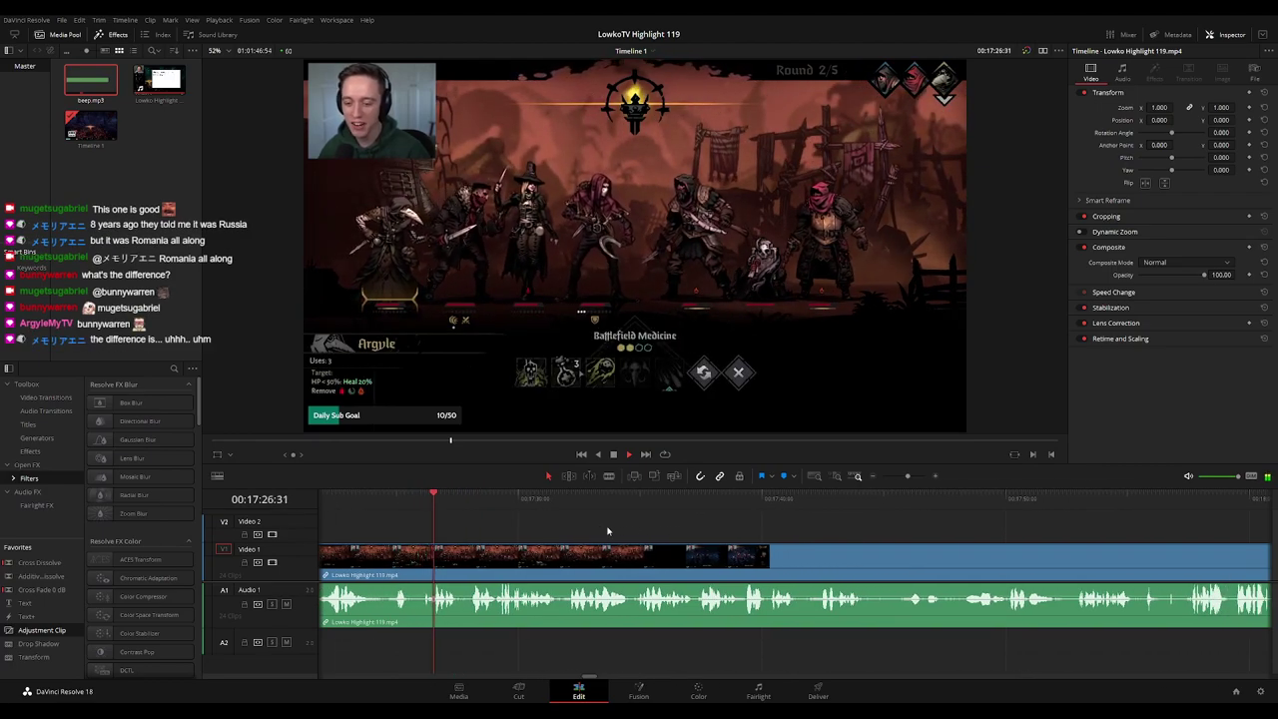
scroll(611, 519, right, 1)
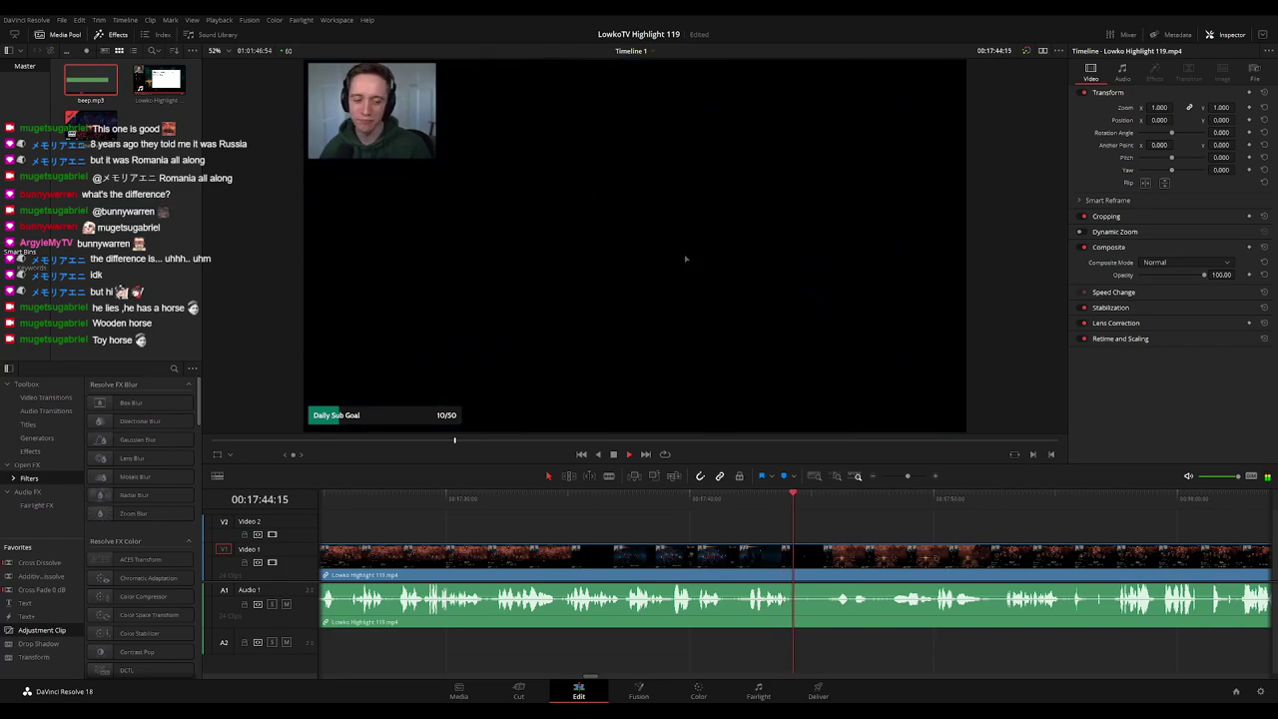
drag(909, 537, 599, 536)
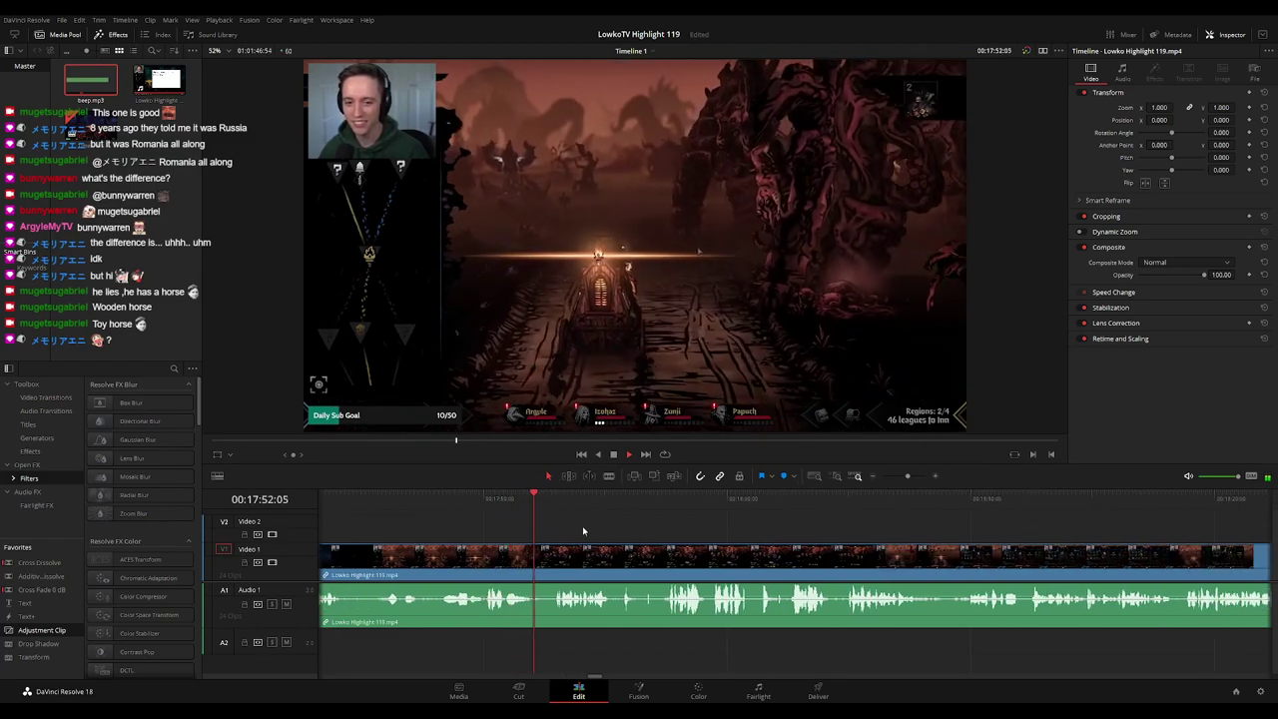
Split out the roughly 0.5-second section starting at 00:17:52:15, ripple delete it, and mark the preceding clip green
drag(542, 506, 538, 505)
key(b)
click(539, 560)
click(552, 560)
key(a)
click(546, 567)
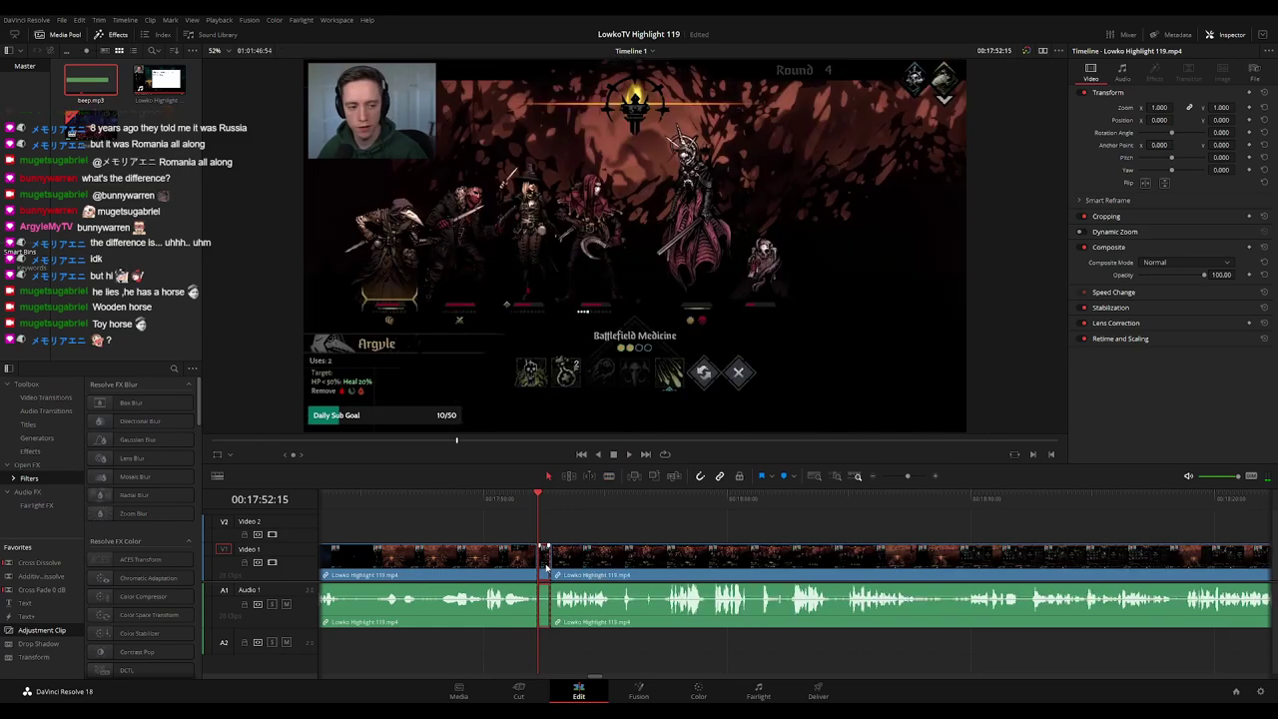
key(Delete)
key(space)
click(495, 566)
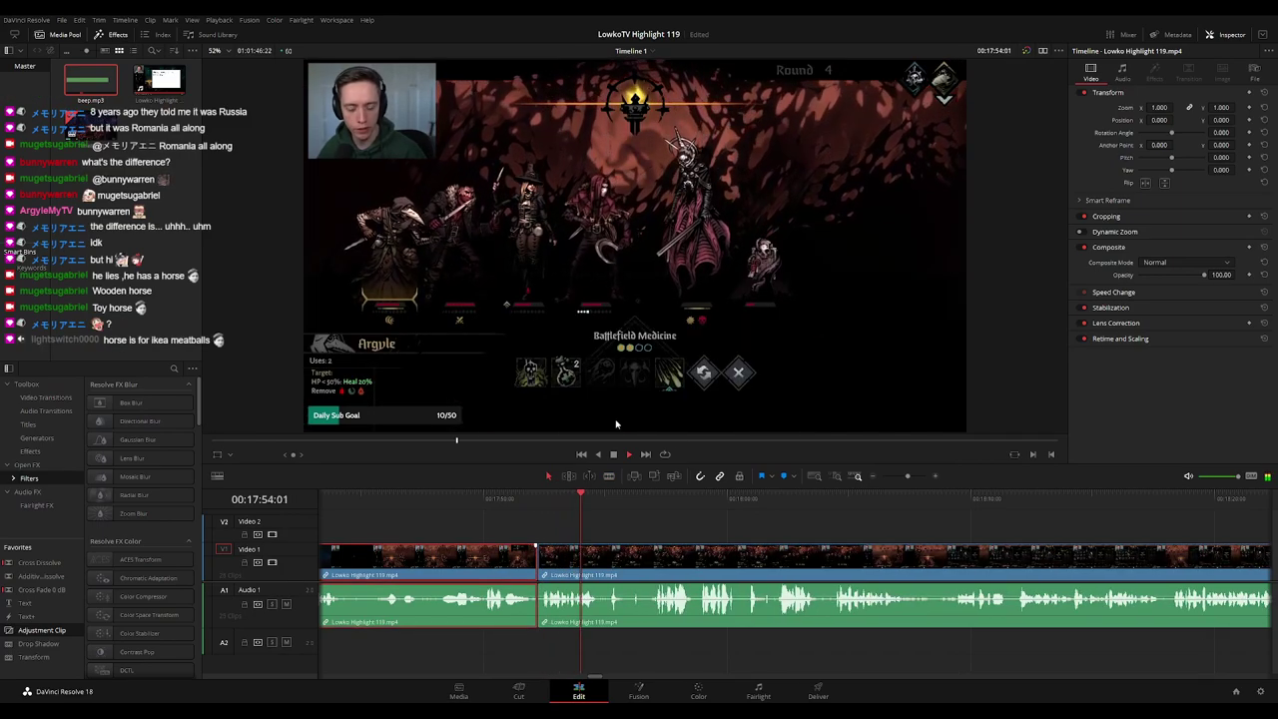
click(679, 531)
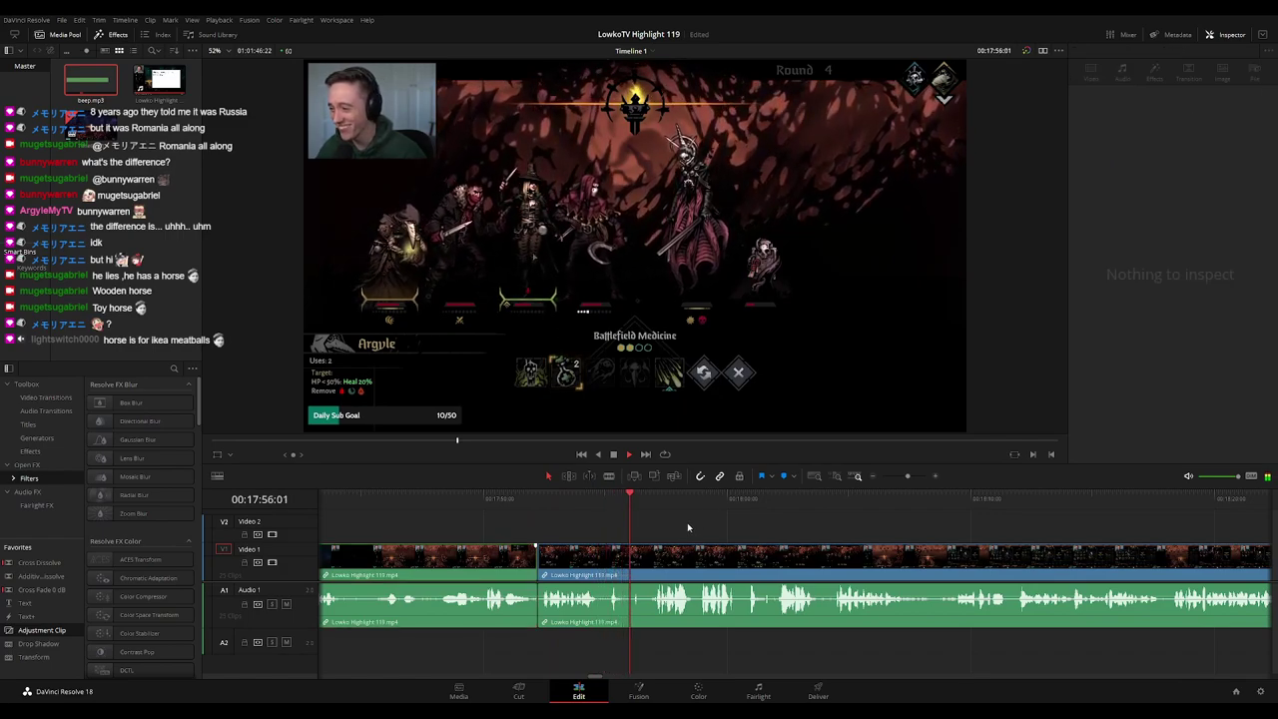
Split out the roughly 0.3-second transition before the loadout screen at about 00:18:23:42, ripple delete it, and mark the preceding clip green
drag(729, 529, 593, 516)
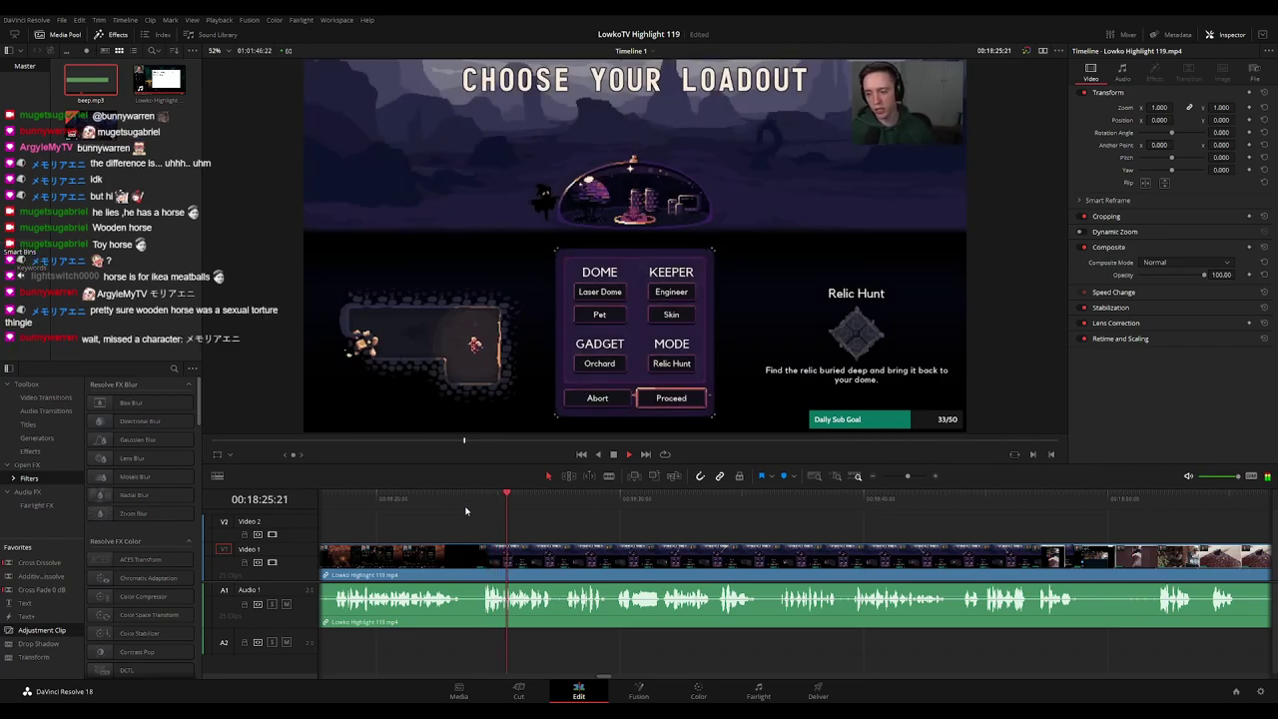
click(445, 508)
click(471, 558)
click(475, 559)
key(a)
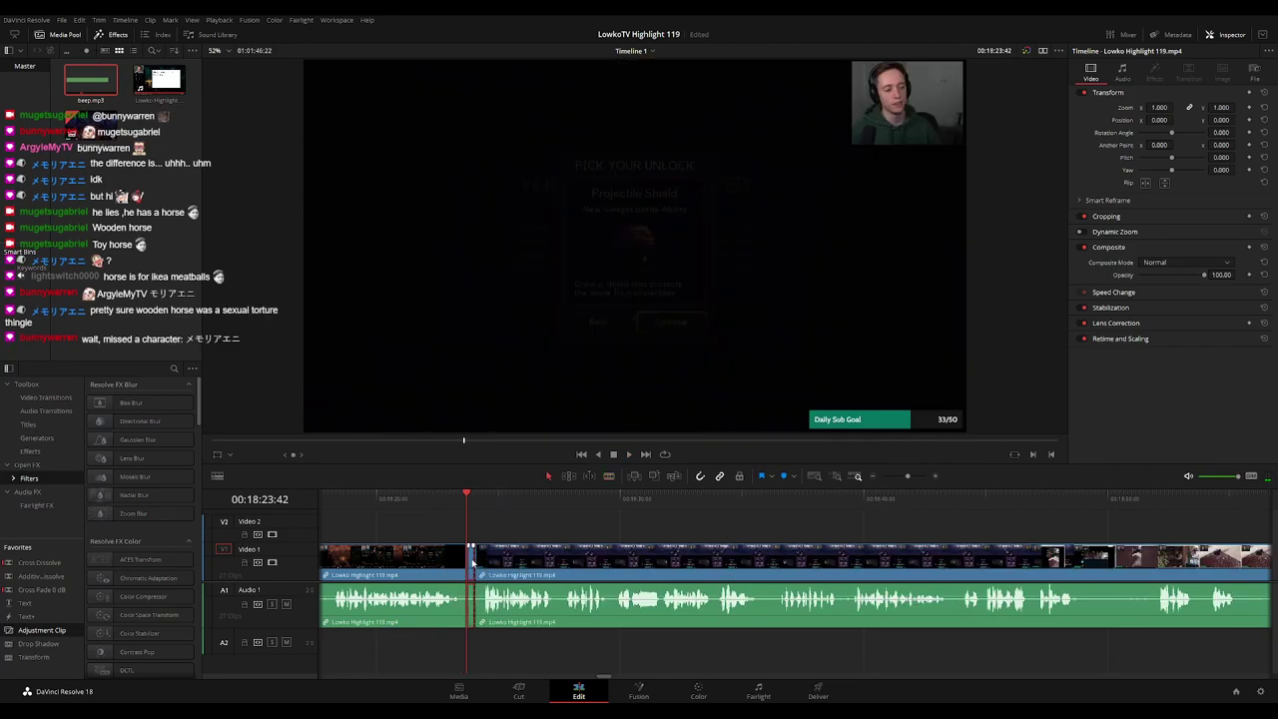
key(Delete)
key(space)
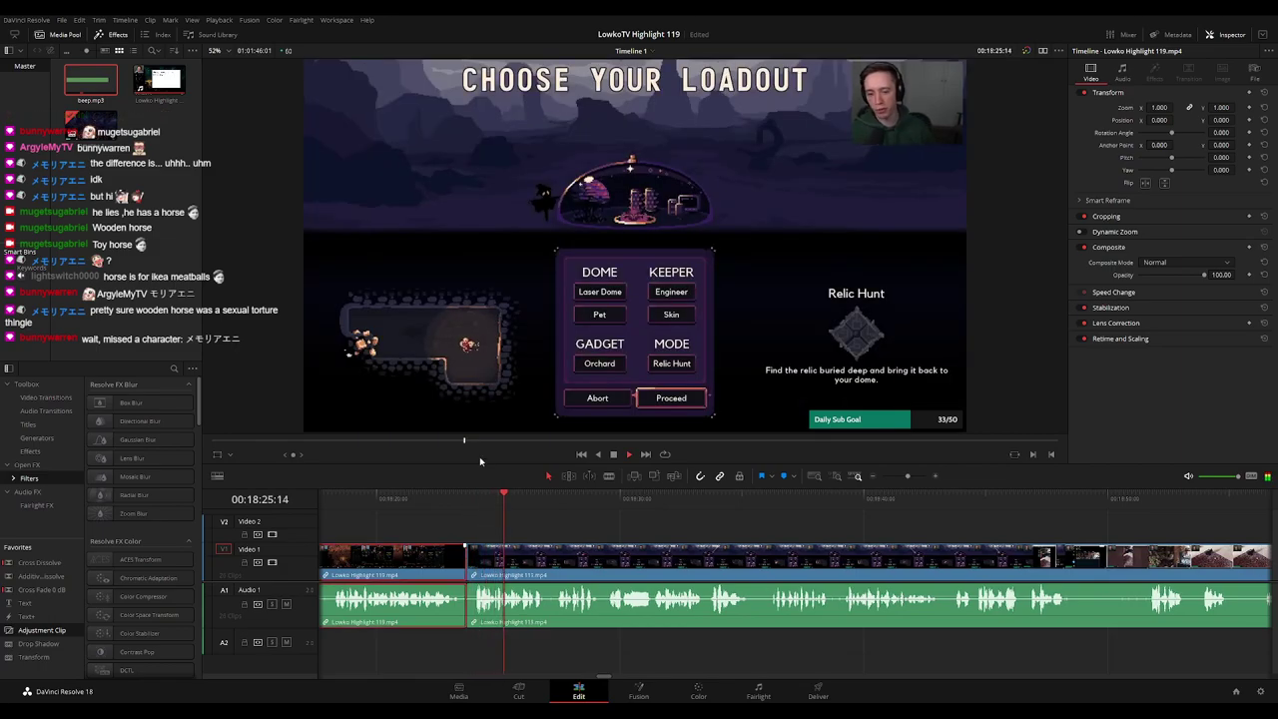
click(635, 526)
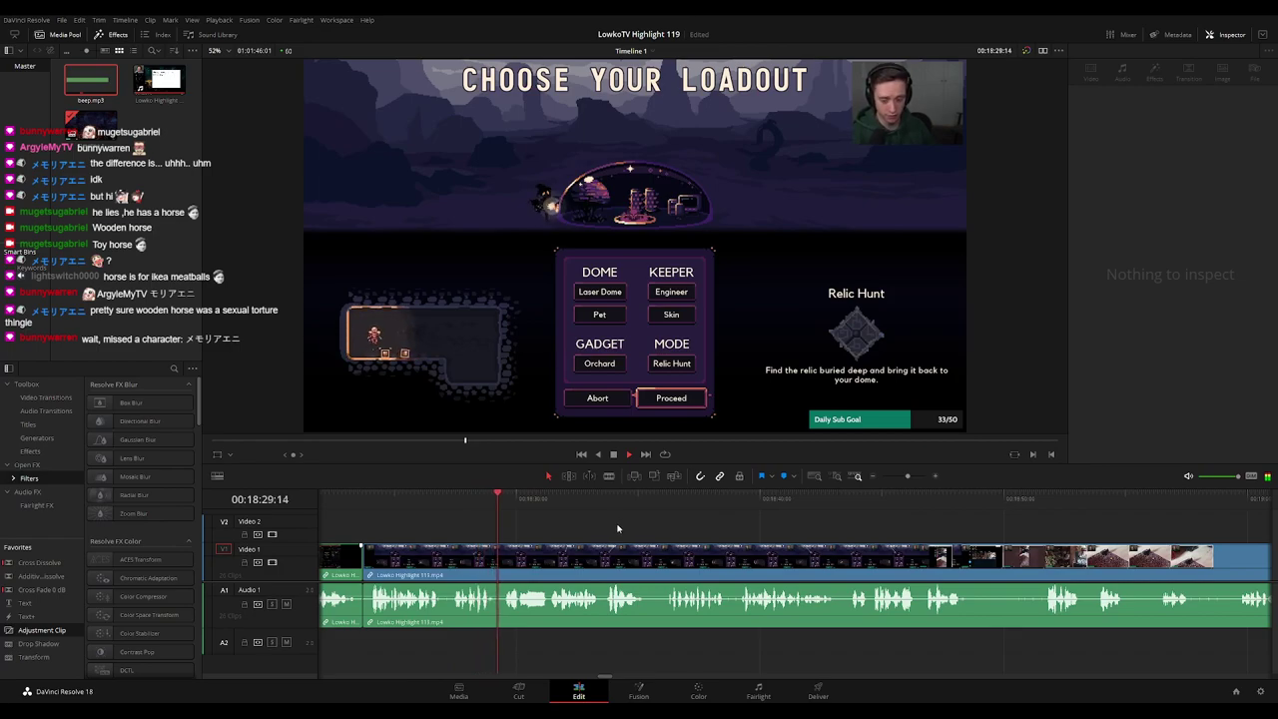
Split out the roughly 0.8-second section starting at 00:18:35:18, ripple delete it, and mark the preceding clip green
click(688, 534)
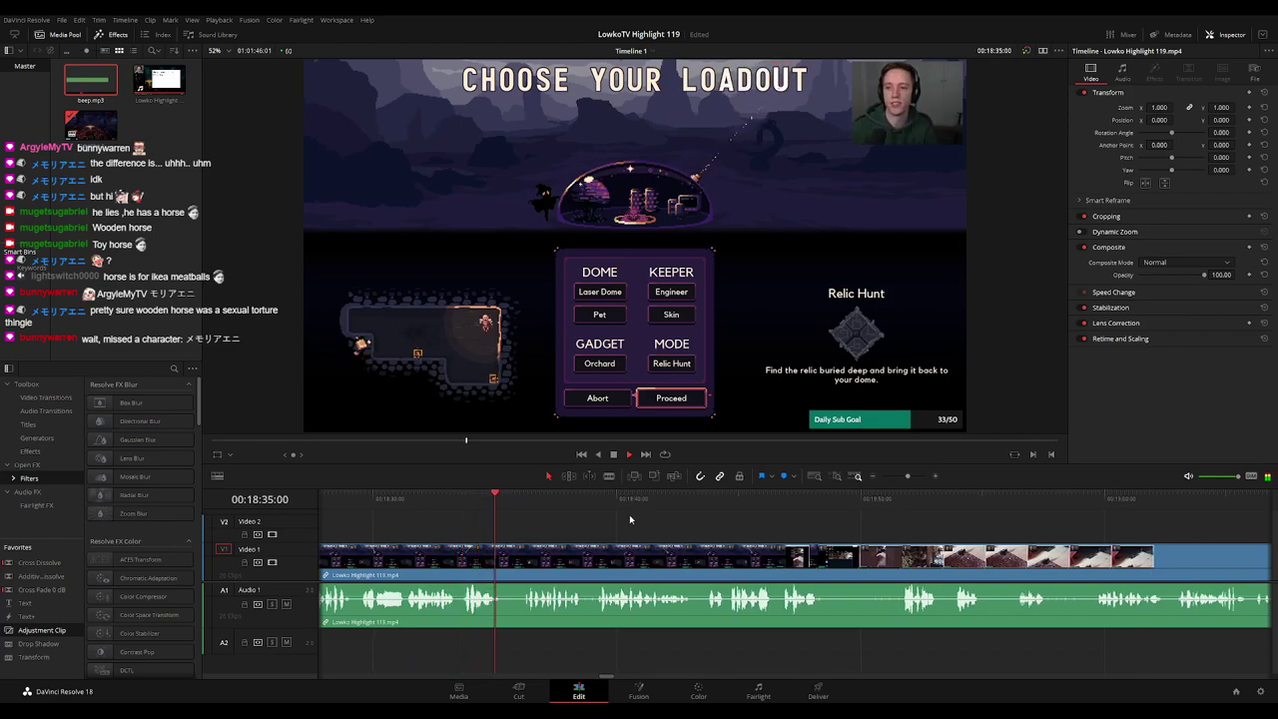
click(503, 557)
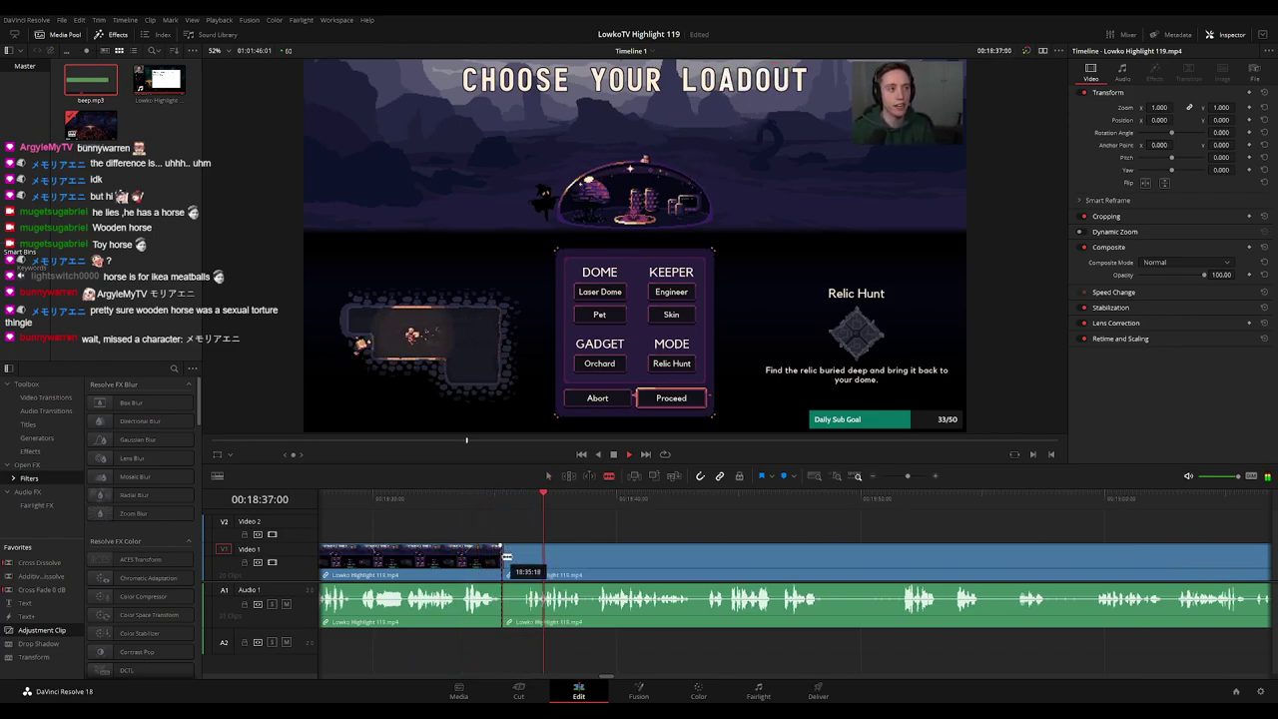
click(523, 557)
key(a)
click(514, 559)
key(Delete)
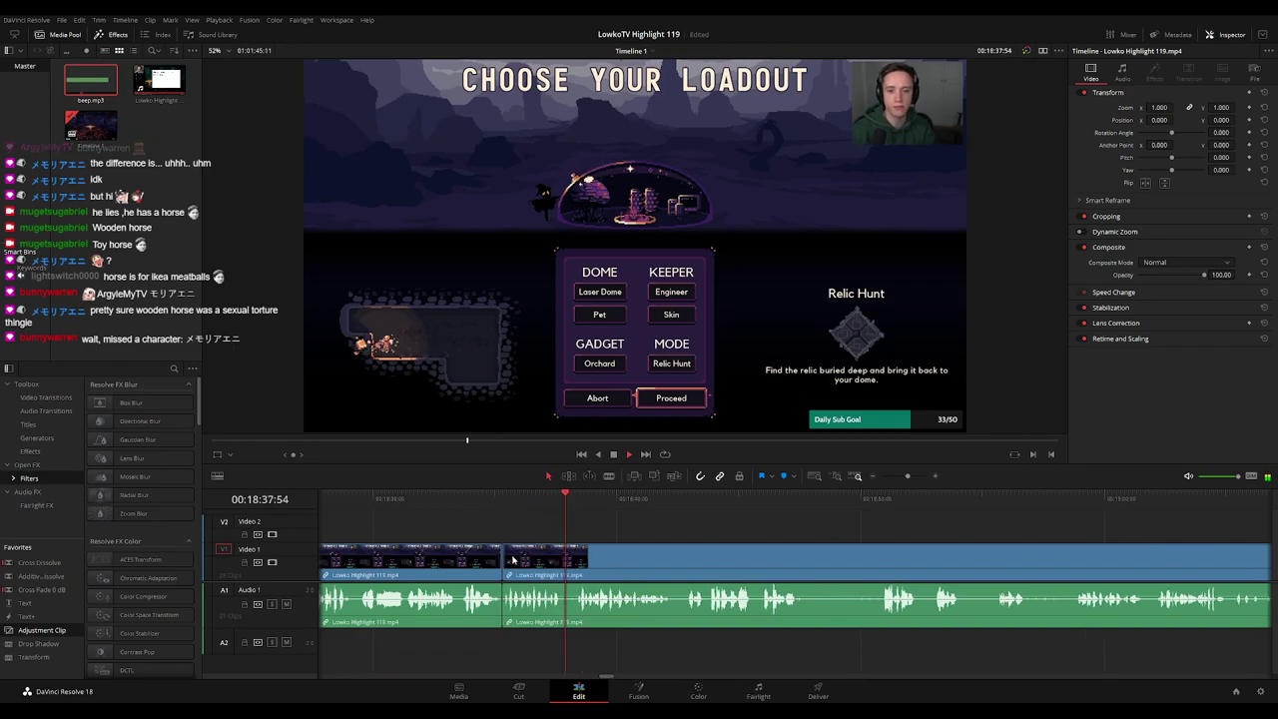
click(467, 563)
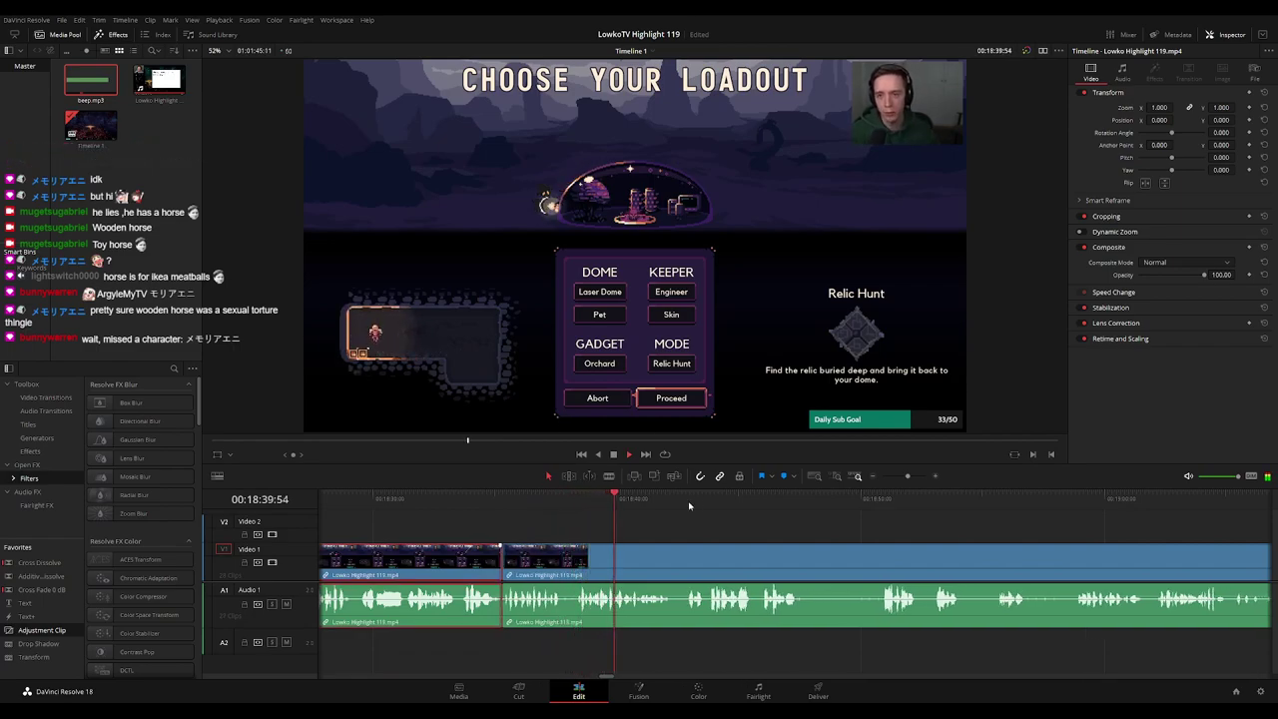
key(g)
click(711, 527)
Review the loadout talk, black kitten video and angry kitten post from about 00:18:40 to 00:19:22 for parts to edit
drag(759, 524, 619, 510)
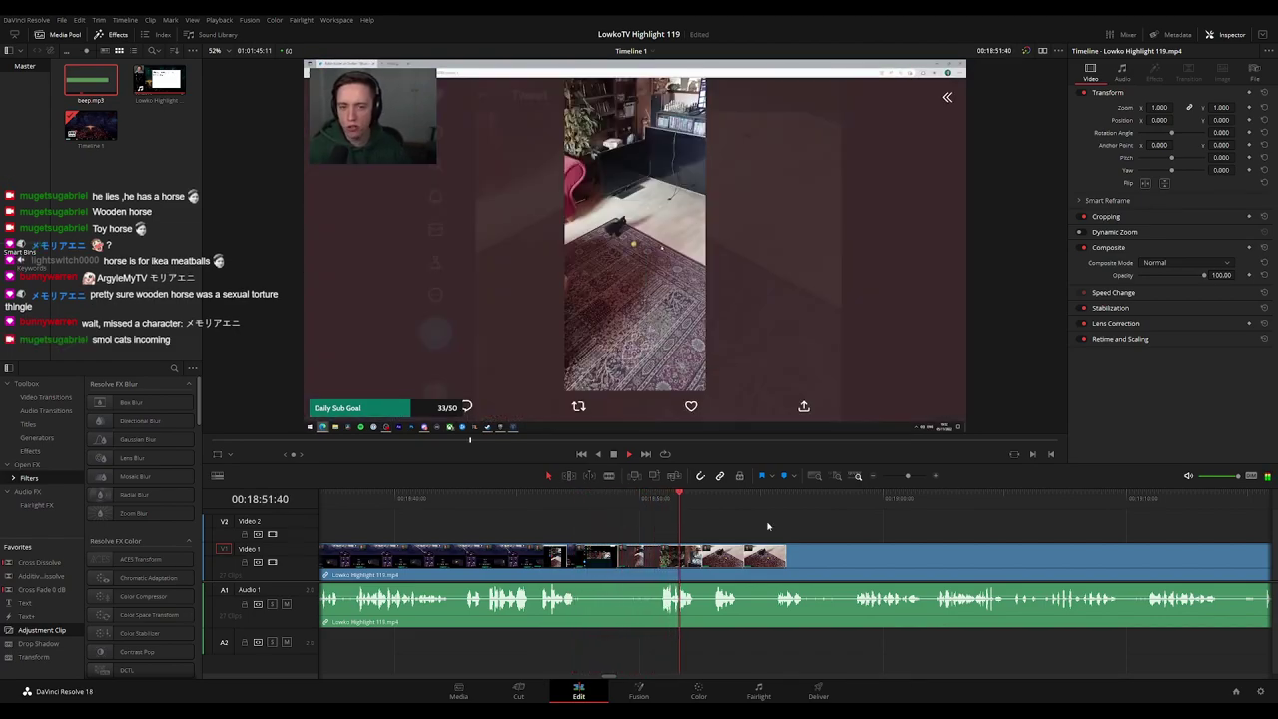
drag(809, 528, 647, 502)
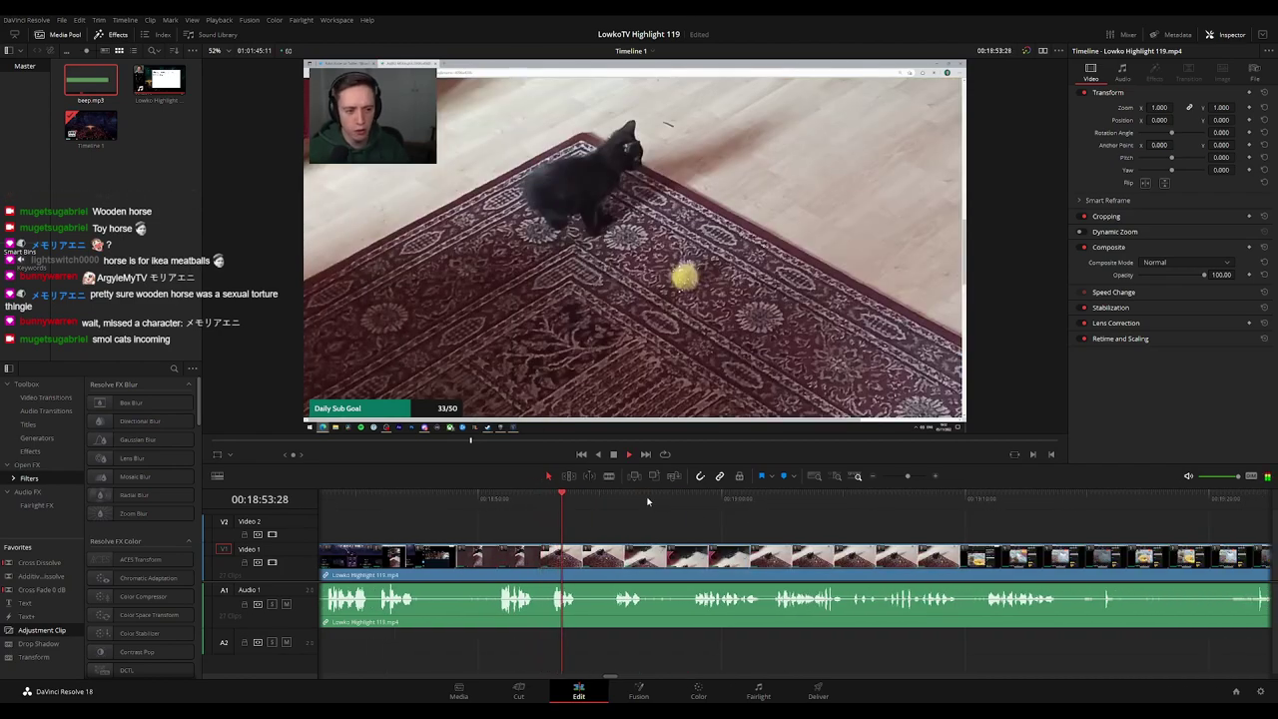
scroll(711, 531, right, 2)
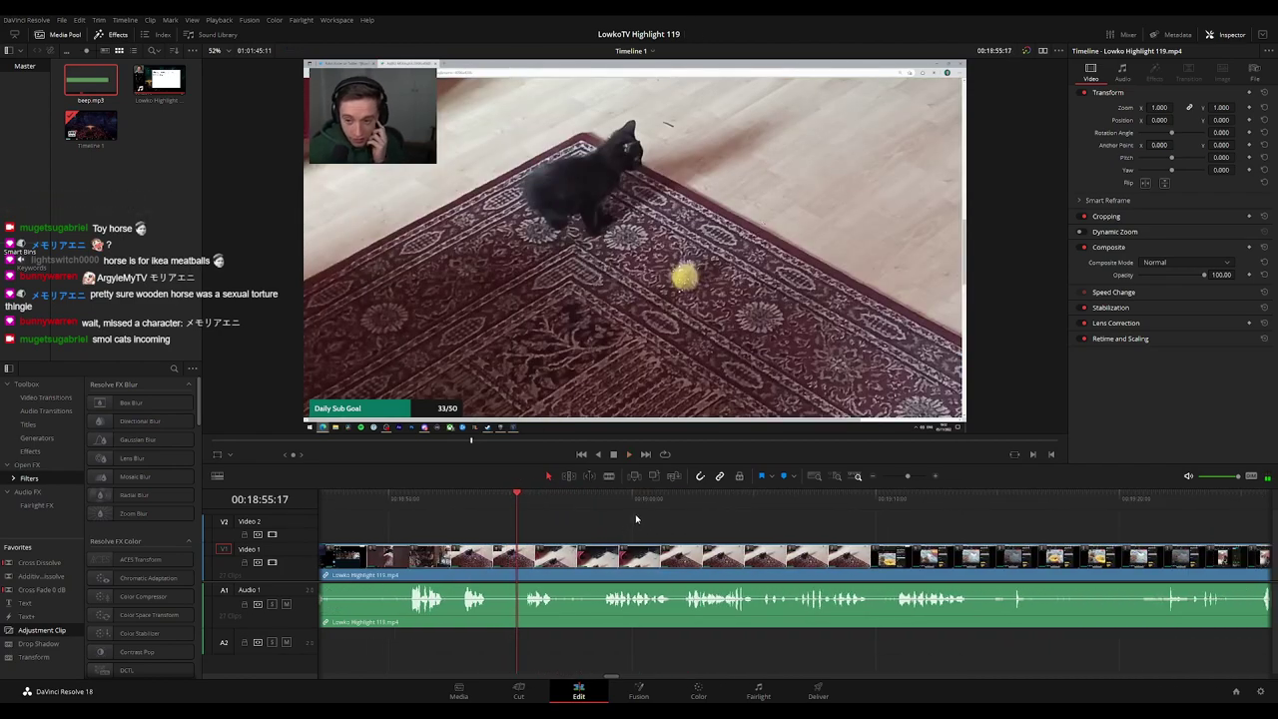
scroll(599, 522, right, 2)
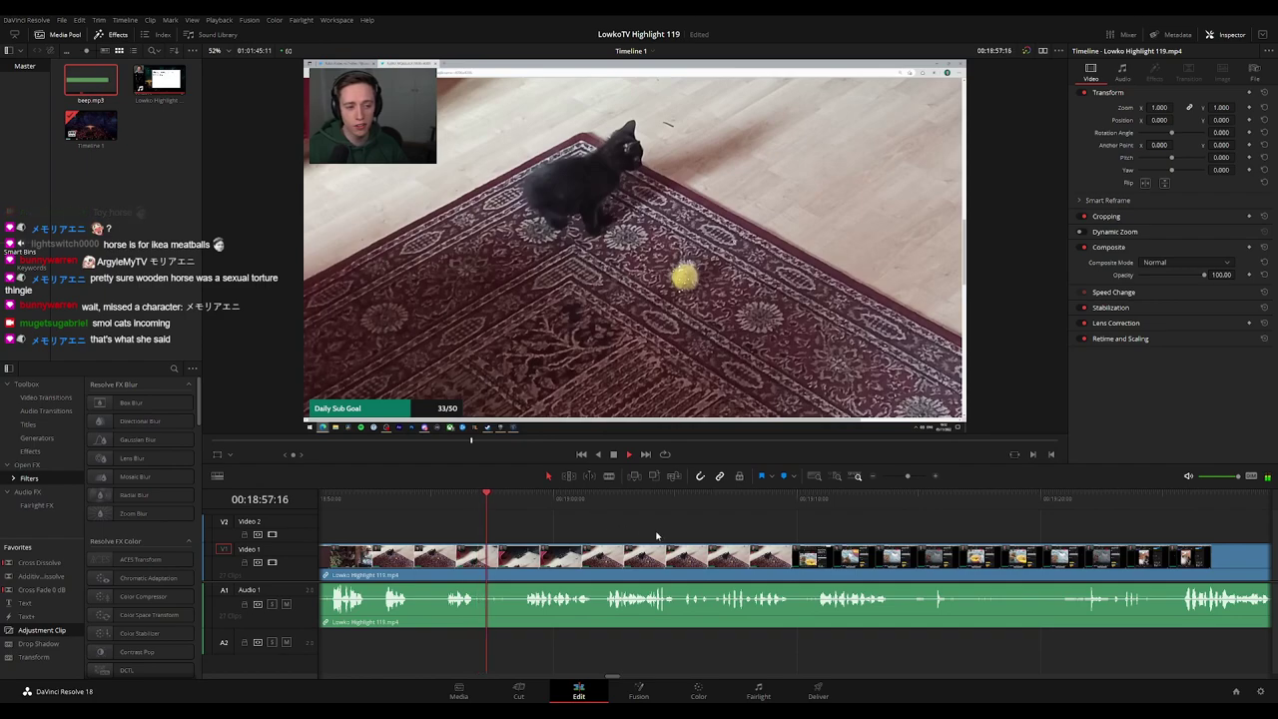
scroll(581, 535, right, 2)
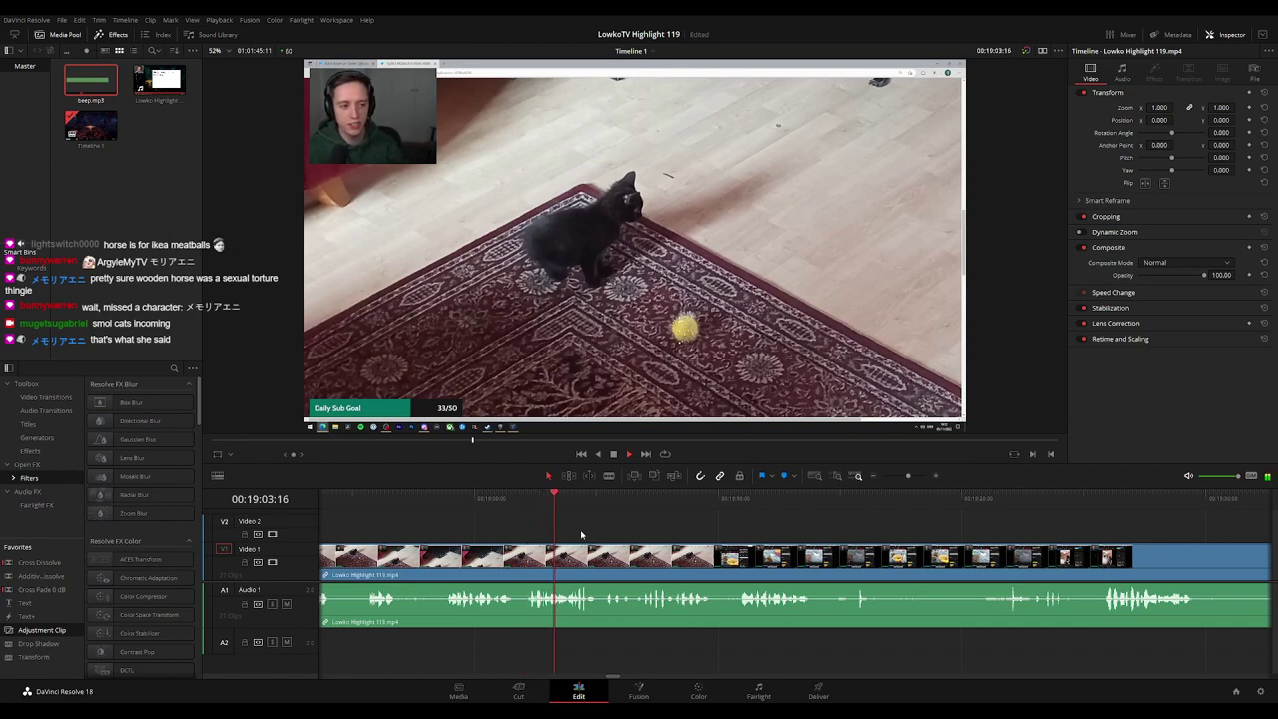
scroll(664, 523, right, 1)
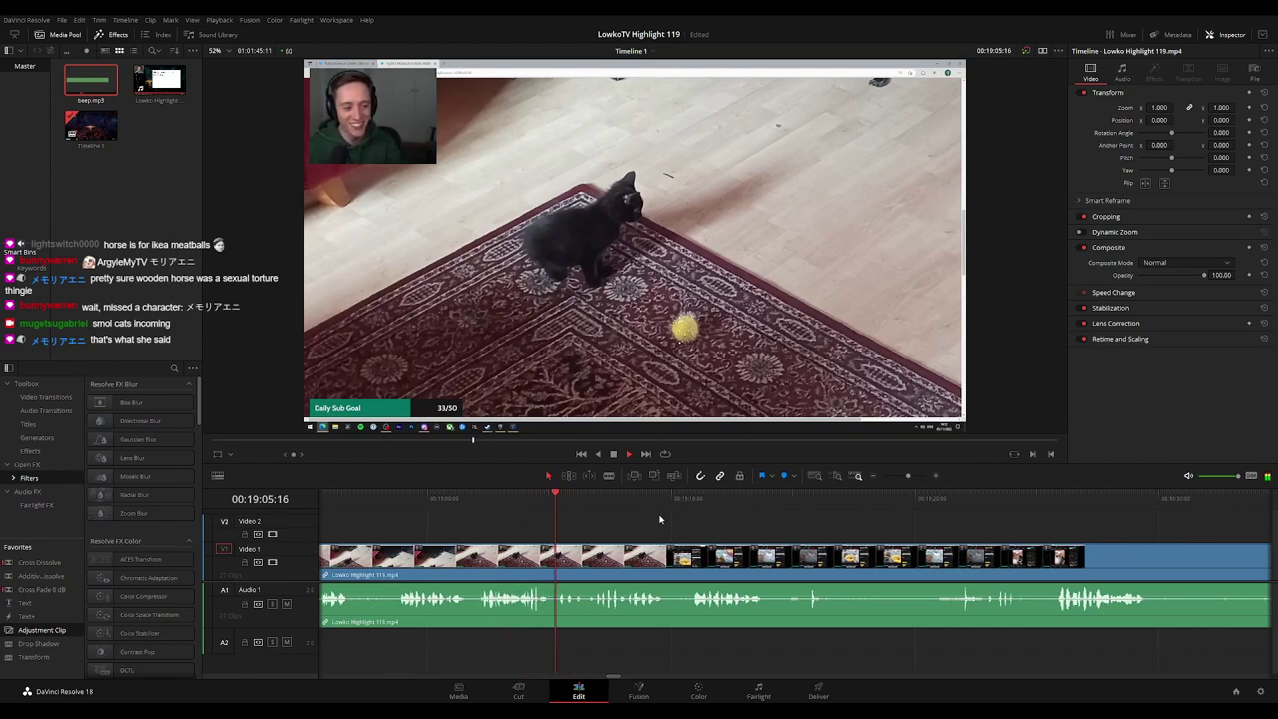
scroll(671, 521, right, 1)
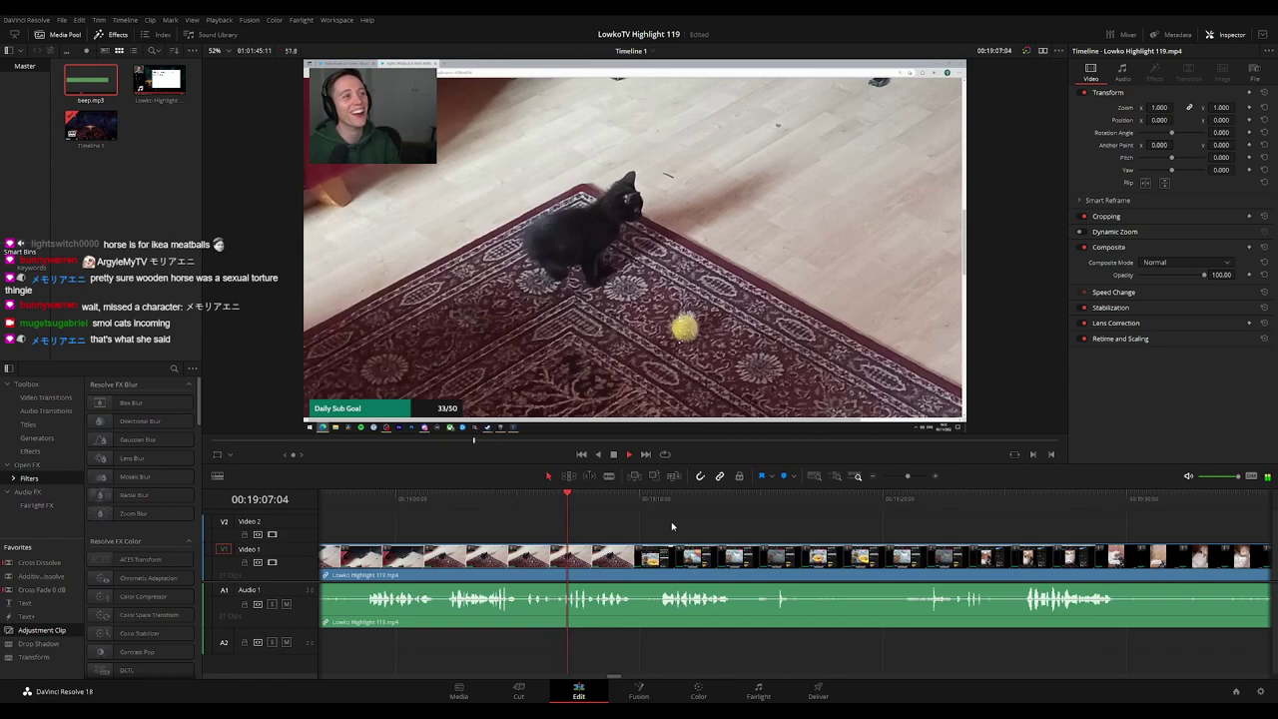
scroll(689, 537, right, 2)
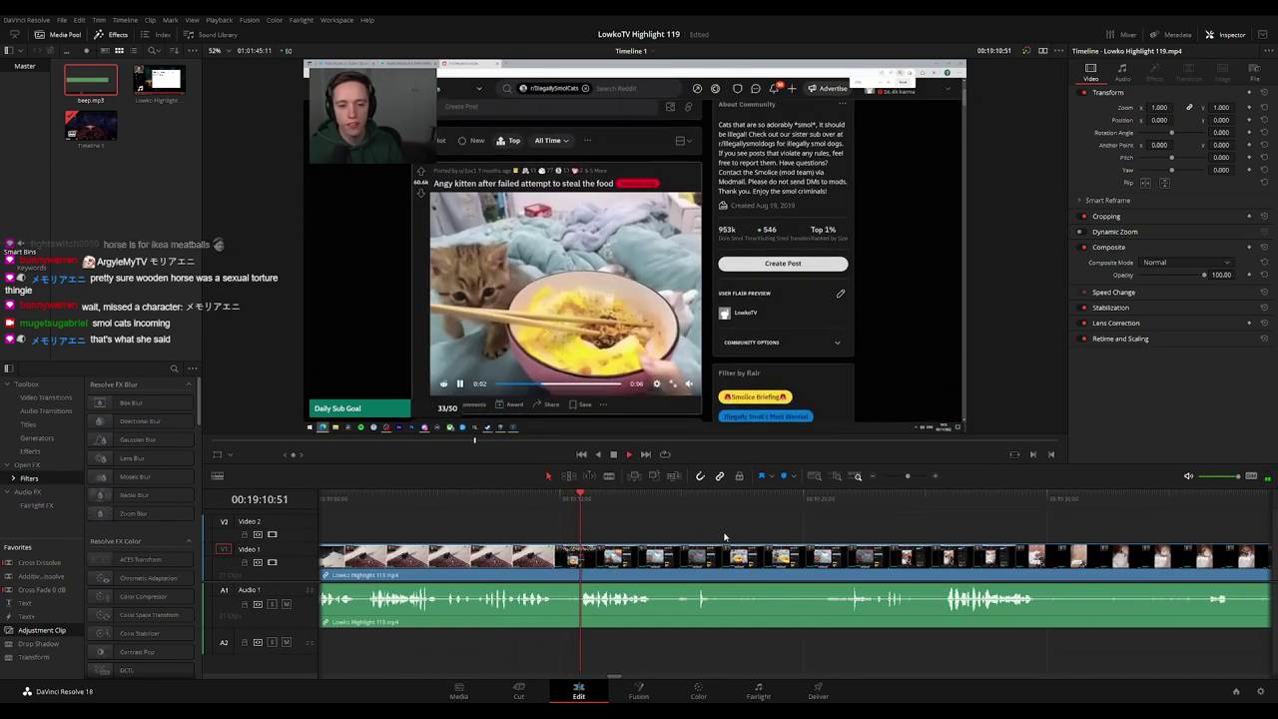
scroll(699, 539, right, 2)
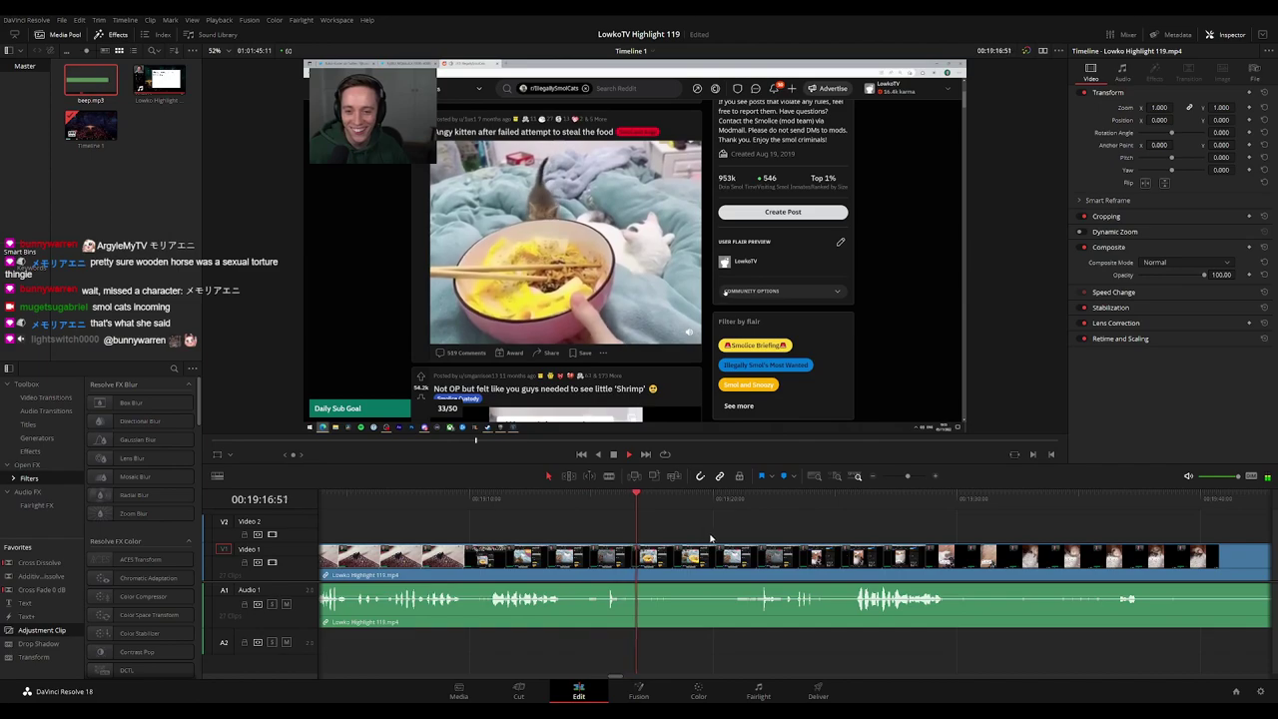
scroll(682, 537, right, 2)
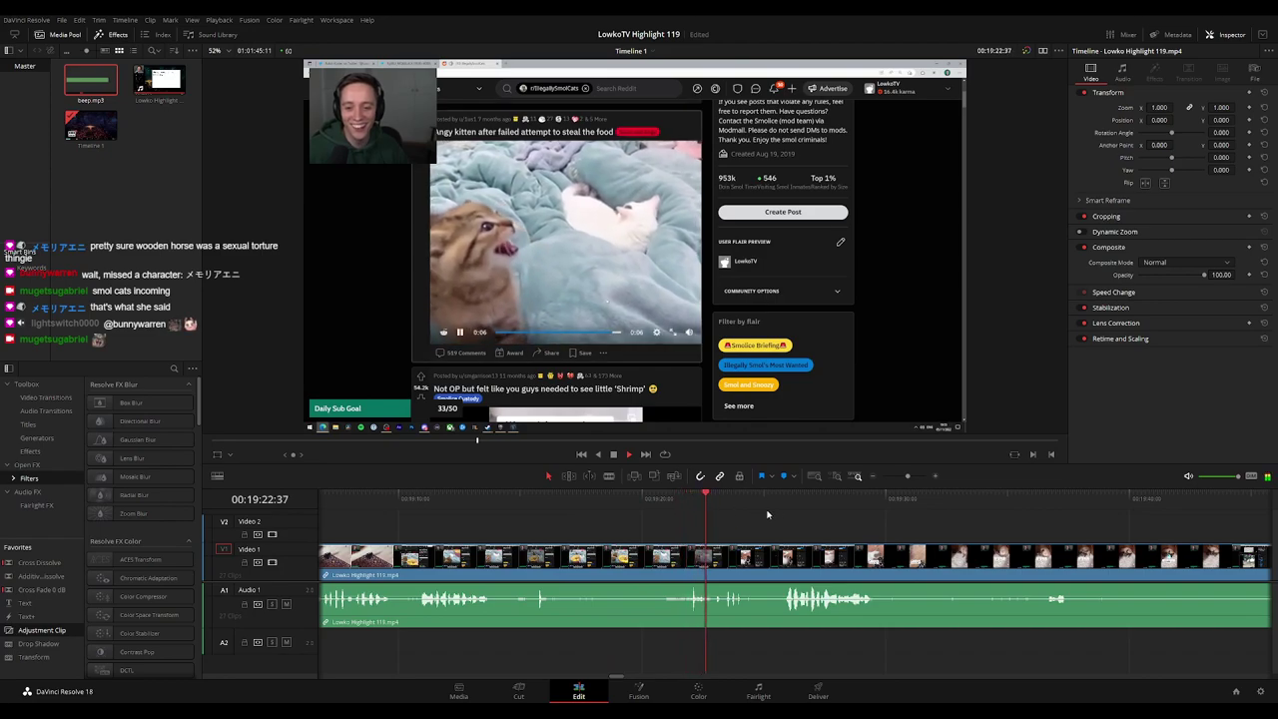
Review the cat family and running kitten videos from about 00:19:23 to 00:19:53 for parts to edit
click(616, 499)
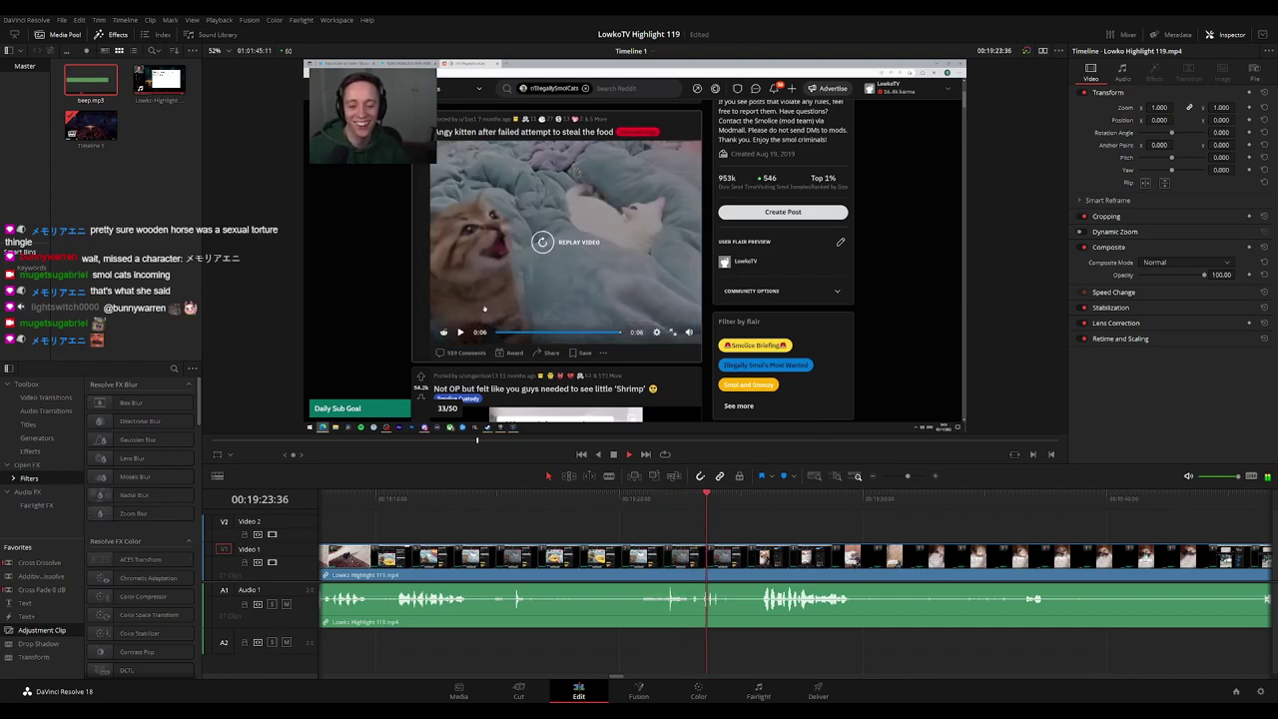
drag(796, 523, 663, 515)
drag(753, 527, 628, 520)
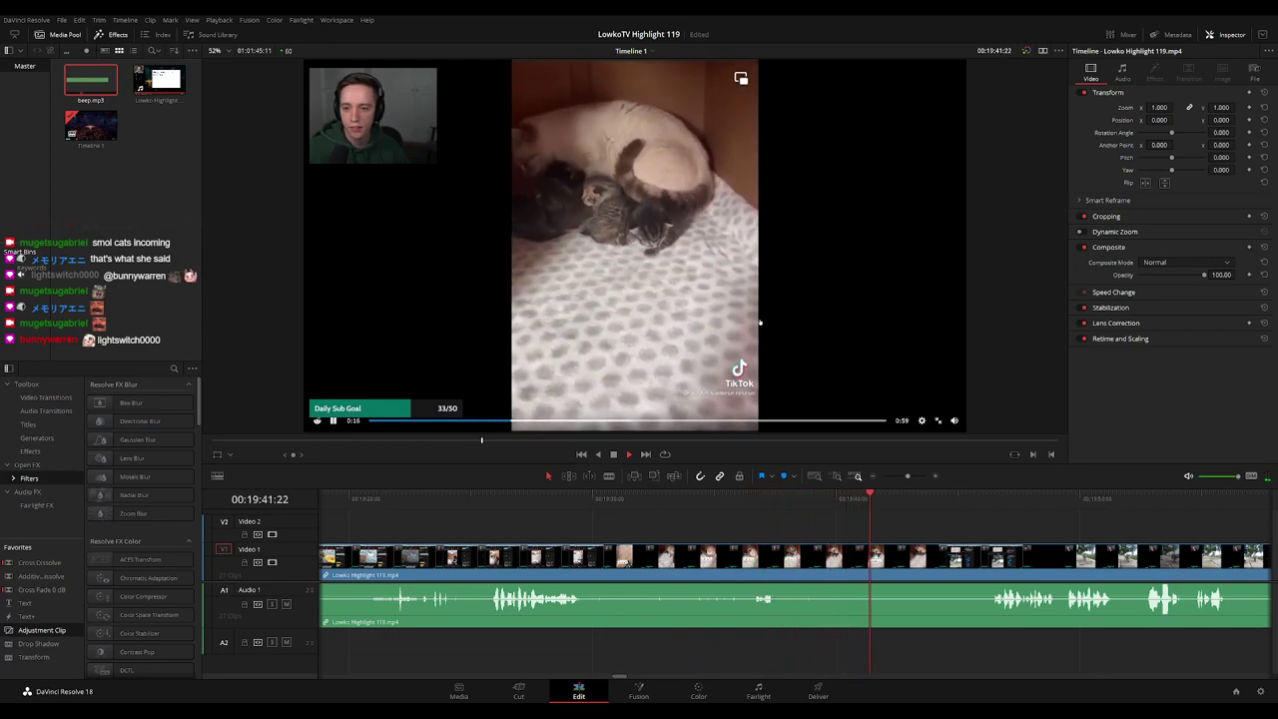
drag(1001, 536, 621, 536)
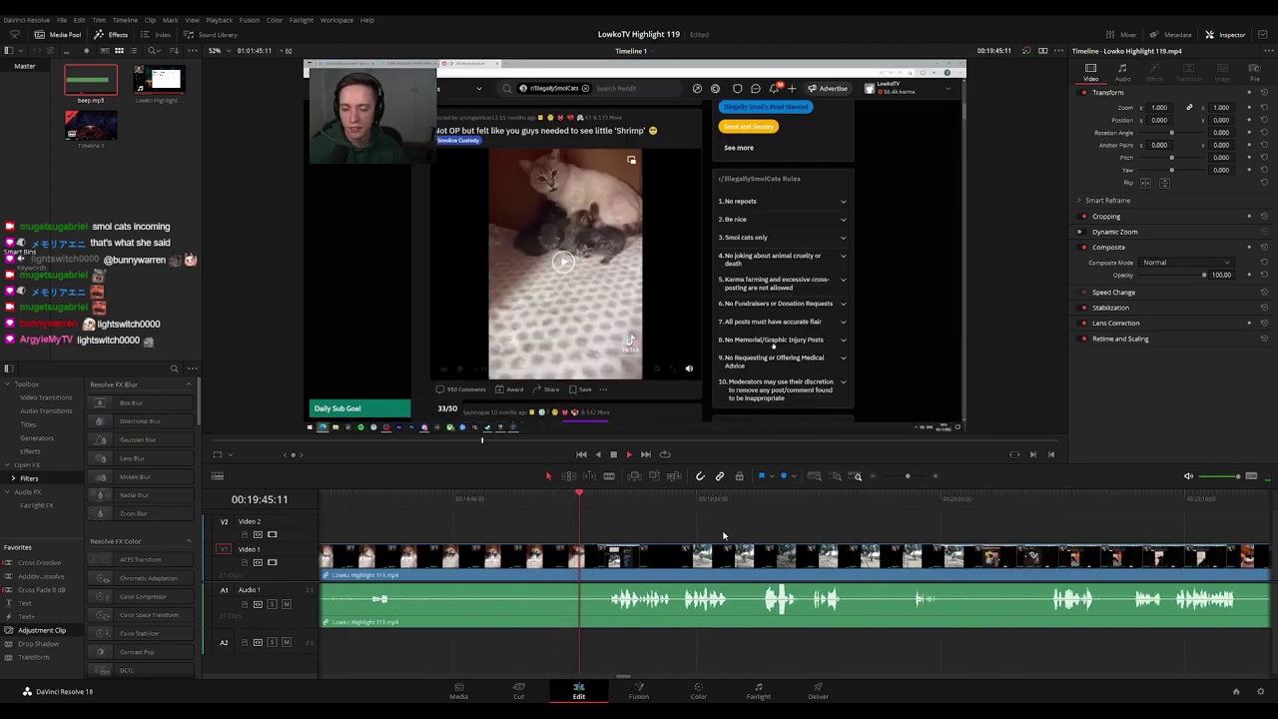
drag(725, 534, 631, 527)
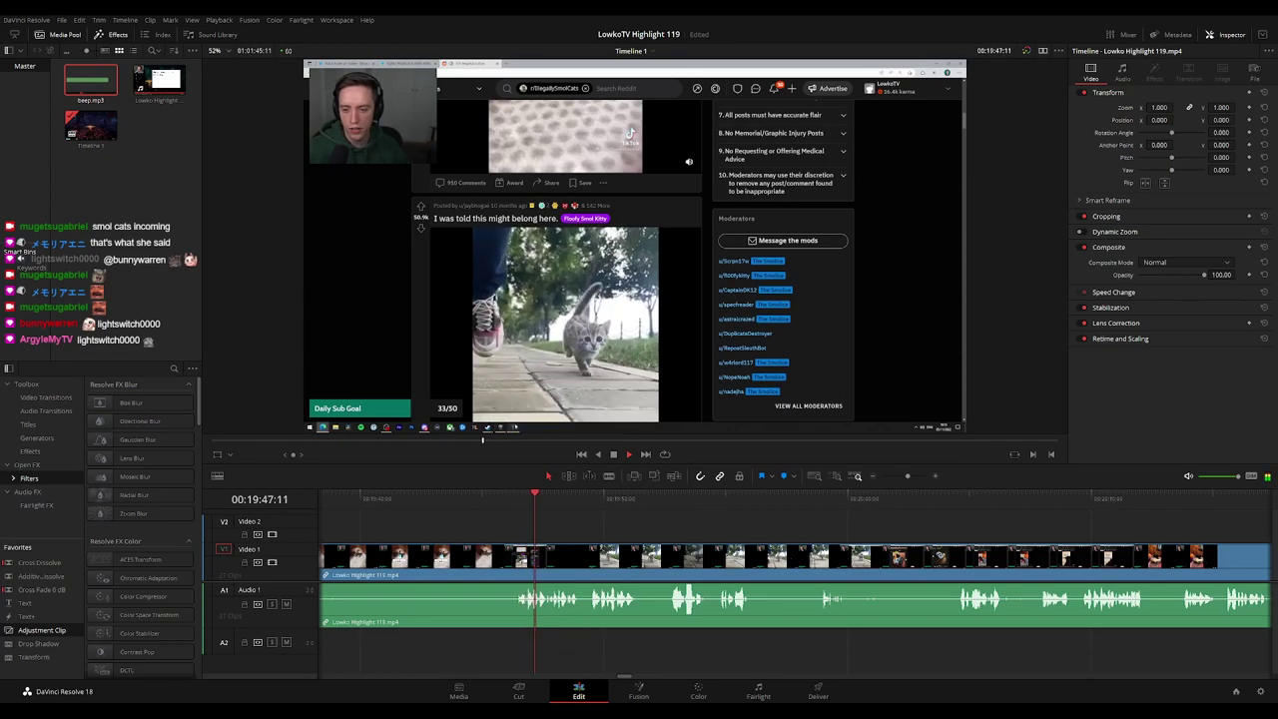
scroll(656, 528, right, 3)
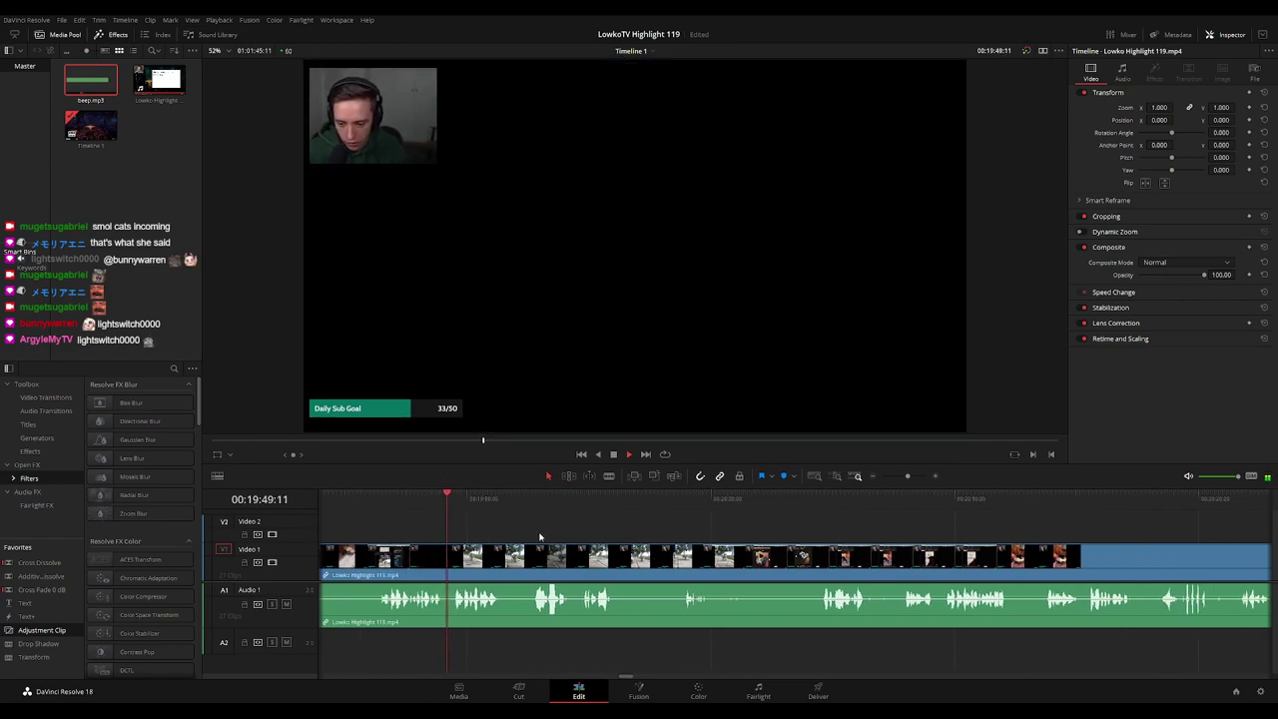
drag(537, 536, 527, 536)
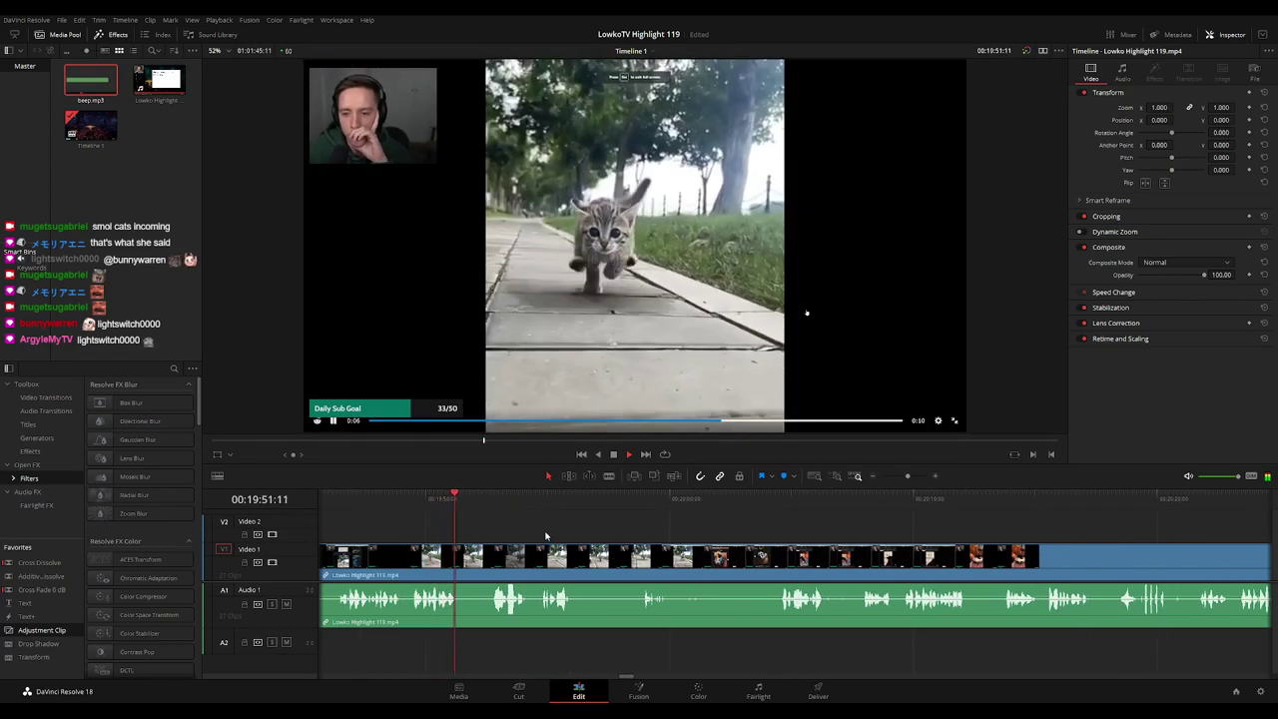
drag(614, 534, 589, 534)
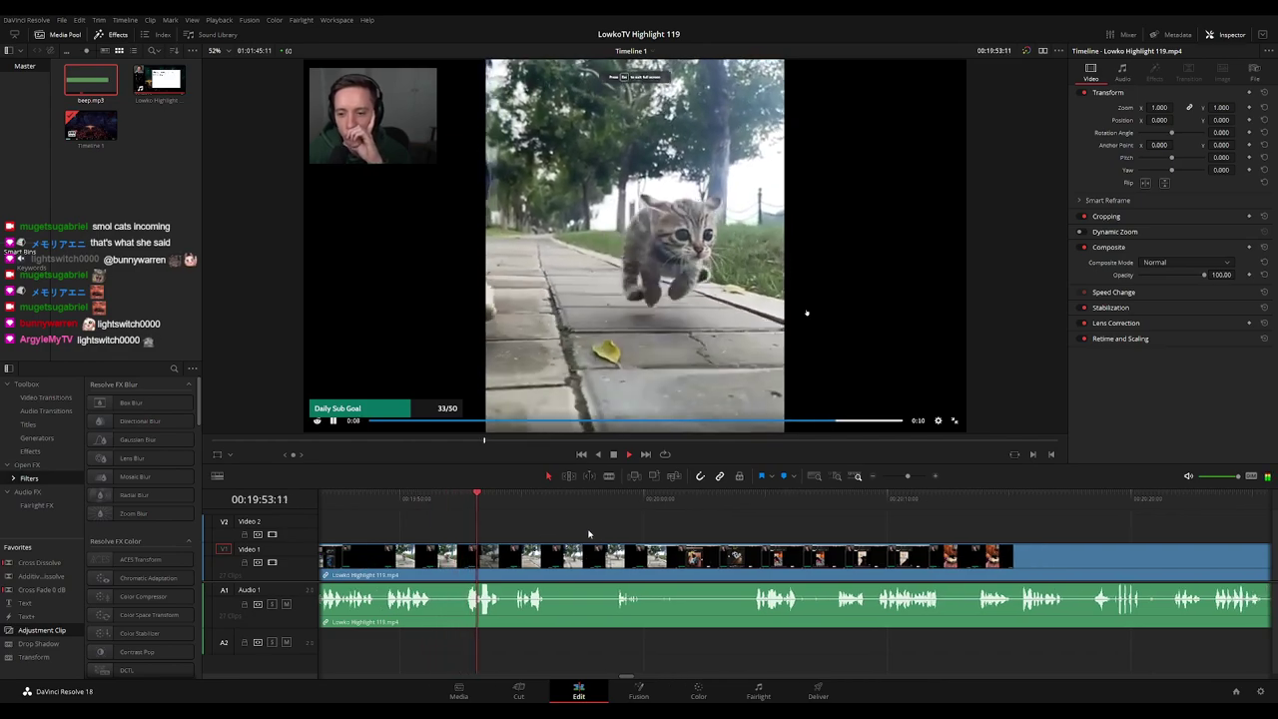
Check the whole timeline's extent, and review the remaining kitten post reactions from about 00:19:55 to 00:21:25 for parts to edit
scroll(768, 550, down, 3)
scroll(795, 553, down, 7)
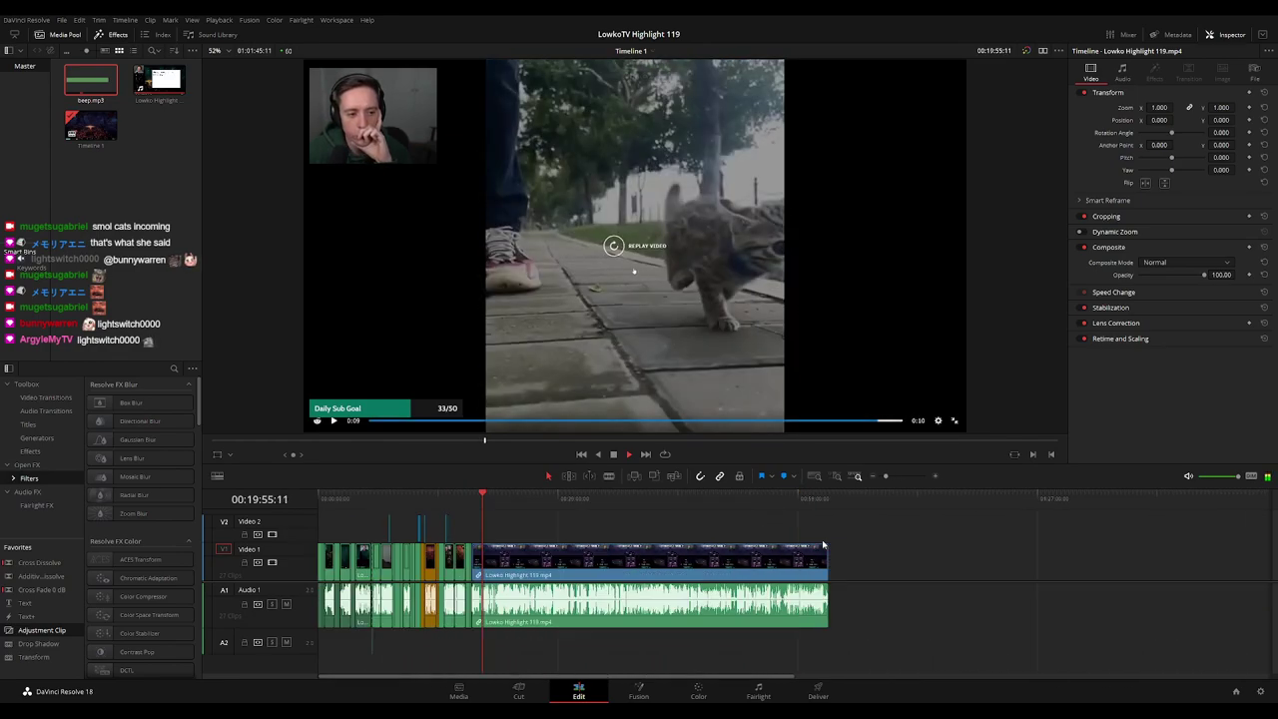
scroll(619, 549, up, 5)
scroll(764, 545, up, 5)
drag(855, 536, 599, 520)
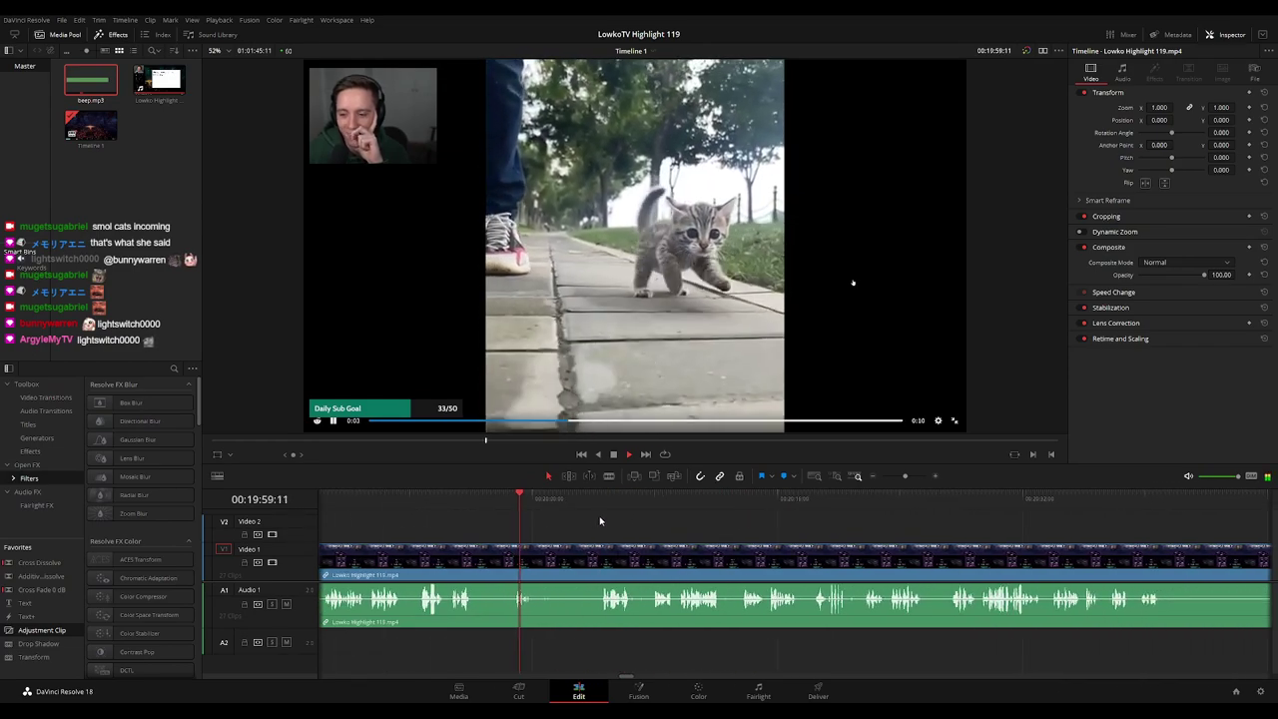
click(566, 498)
click(589, 498)
scroll(726, 529, right, 2)
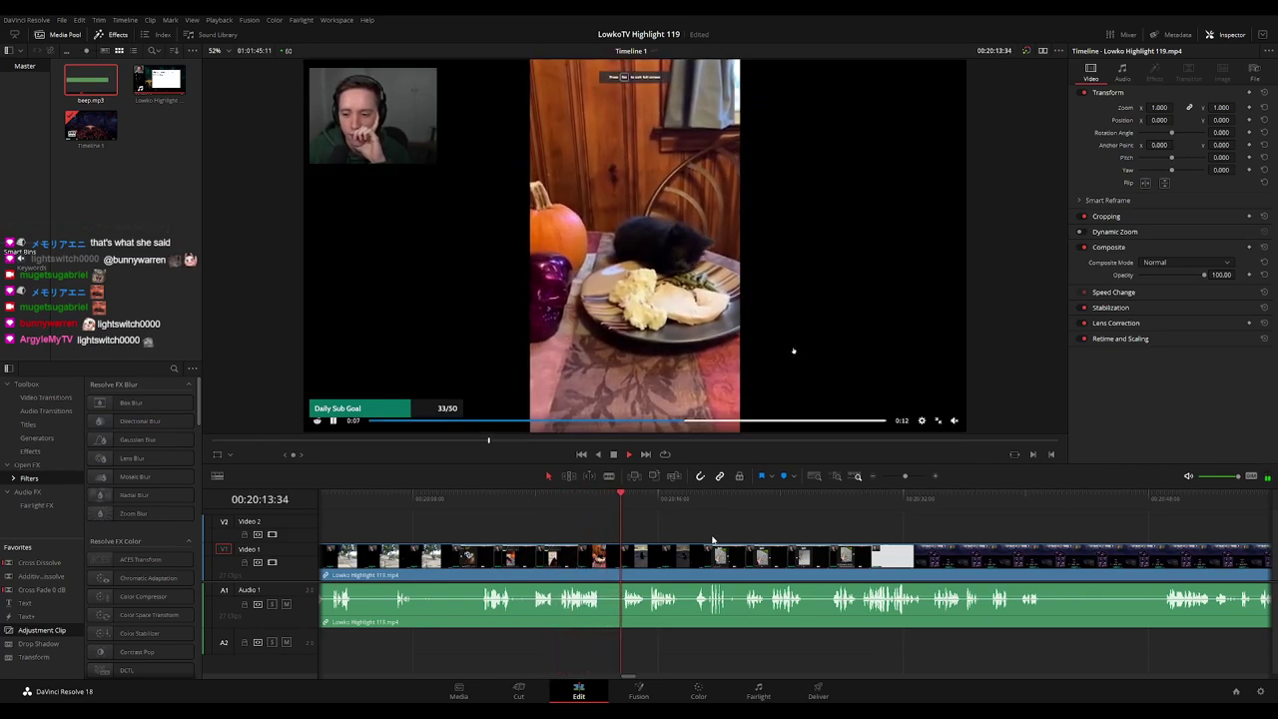
drag(742, 531, 584, 514)
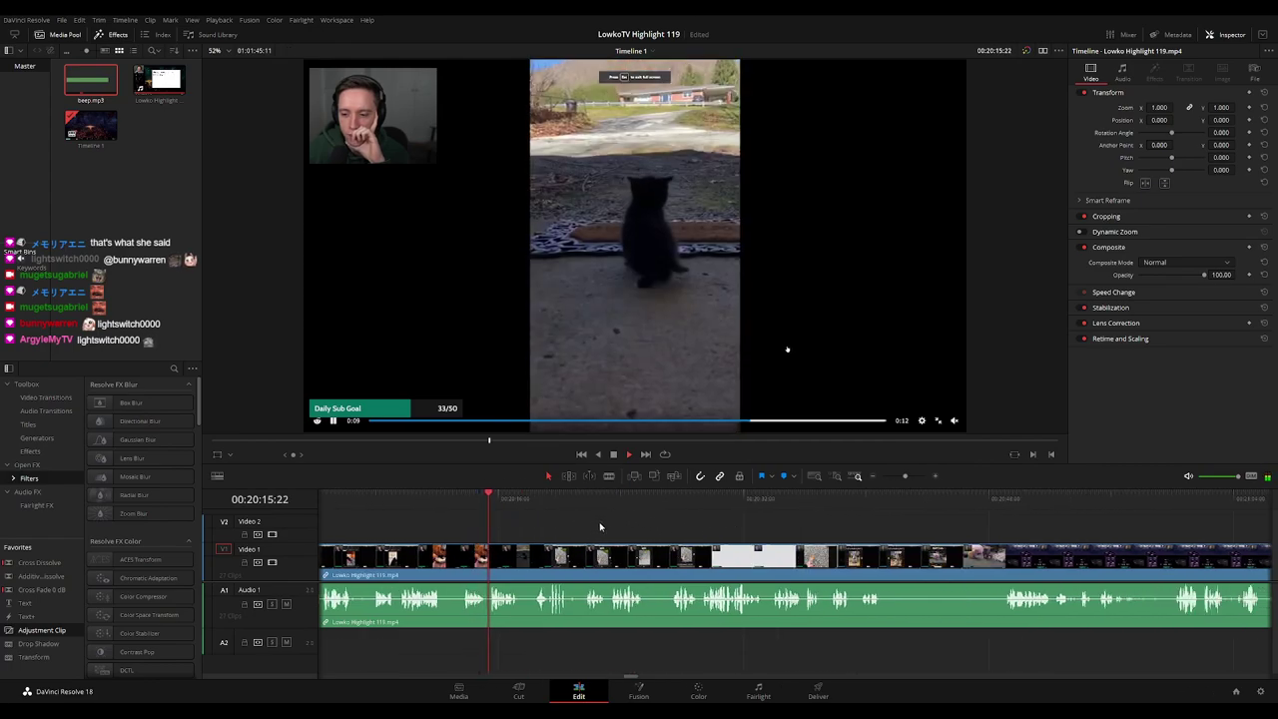
drag(660, 534, 581, 522)
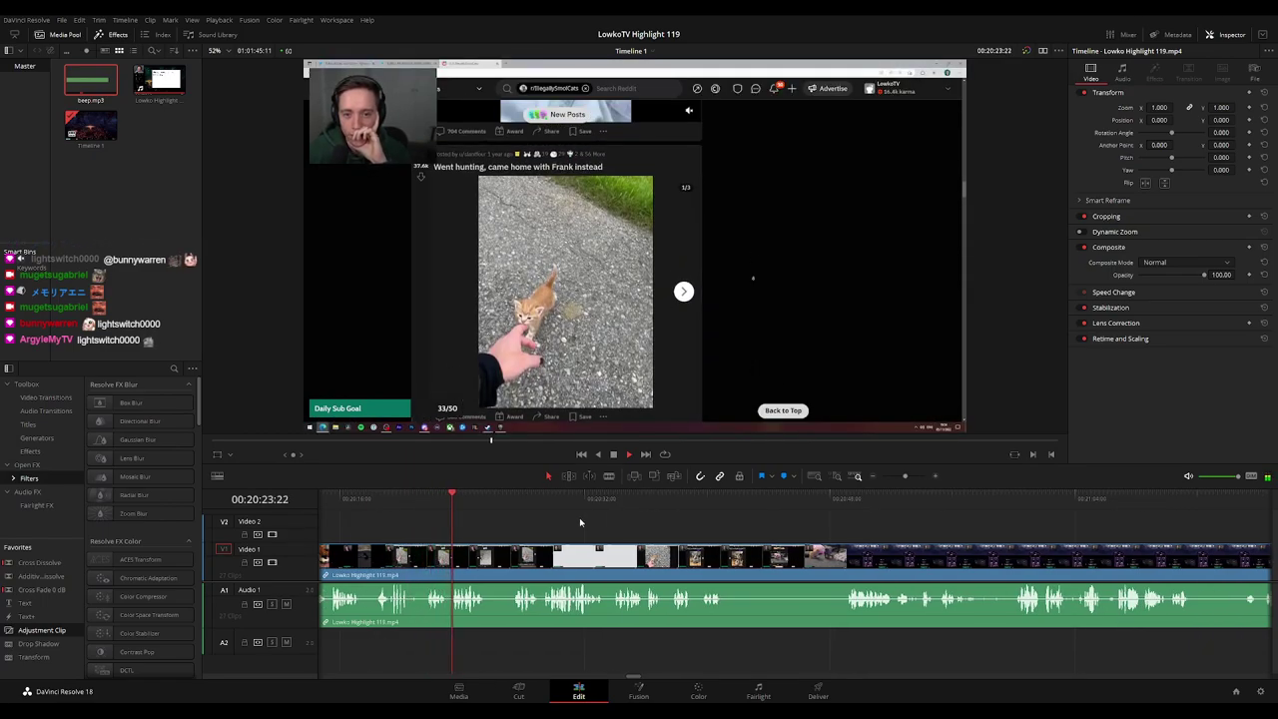
scroll(611, 527, right, 2)
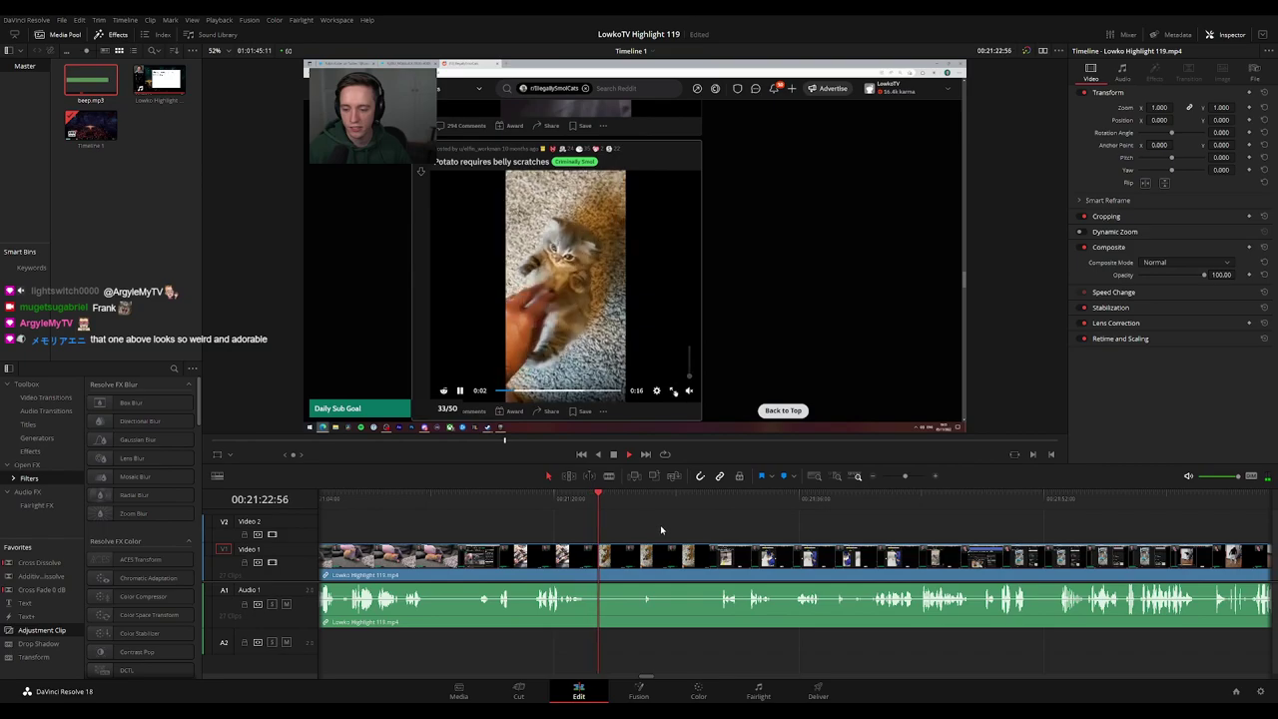
click(591, 511)
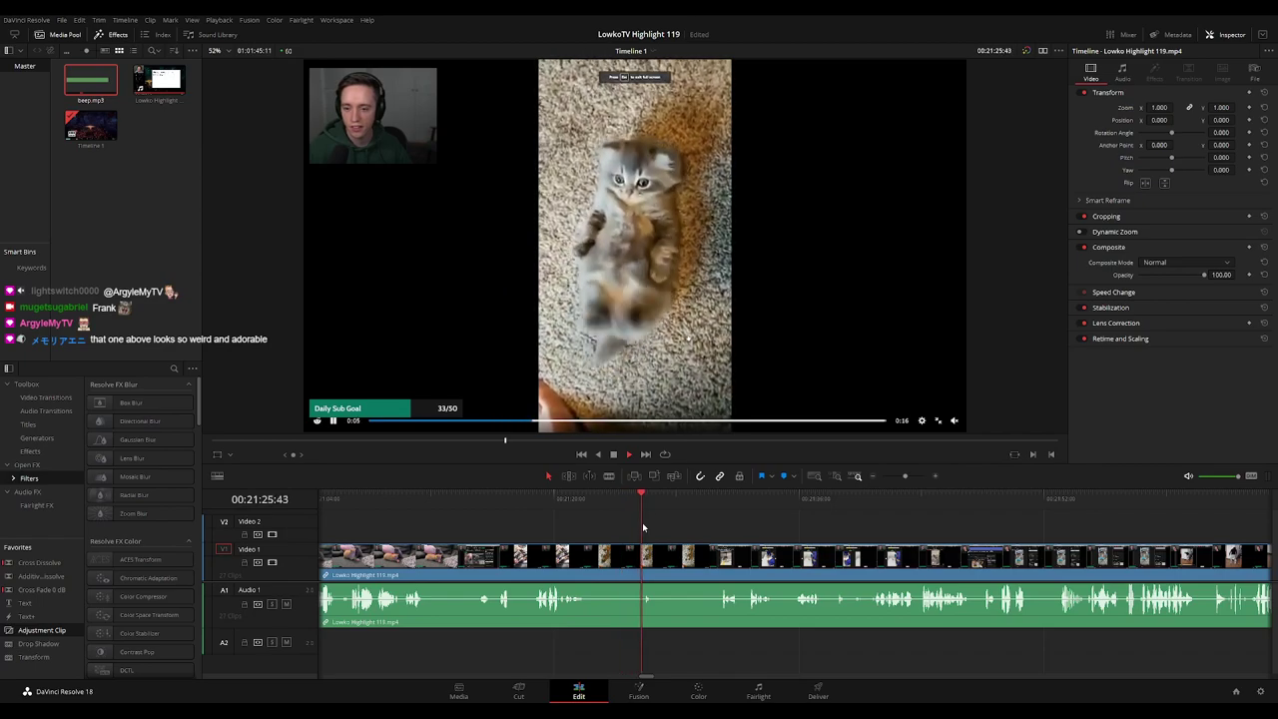
Place an adjustment clip on Video 2 above the kitten checkup video, starting at 00:21:38:15
drag(769, 535, 637, 535)
scroll(636, 535, right, 2)
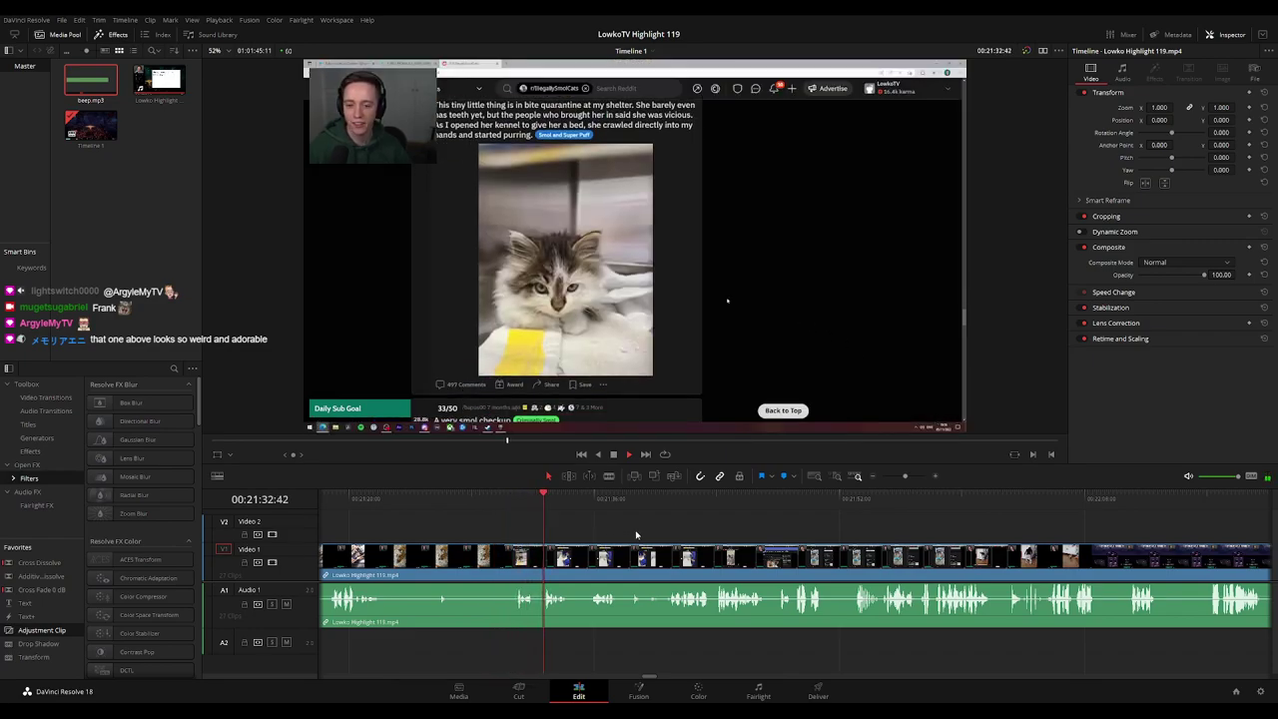
scroll(599, 534, right, 2)
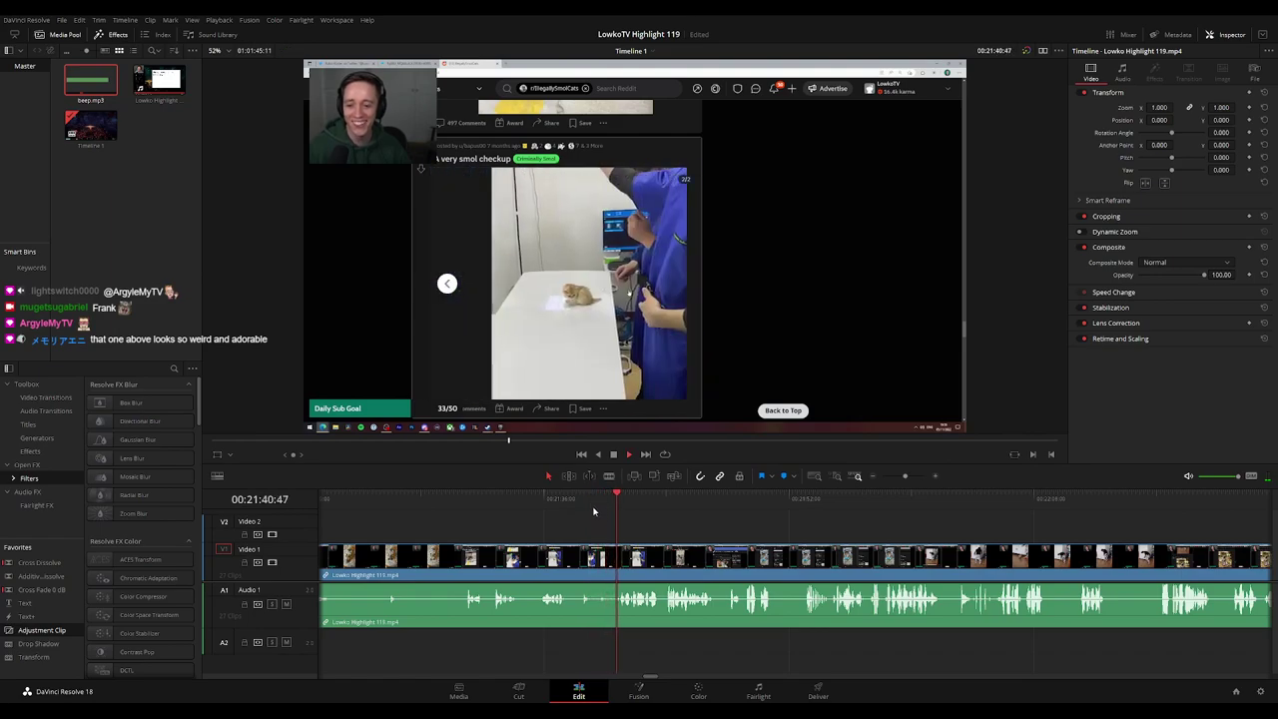
mouse_move(572, 507)
mouse_down()
mouse_move(591, 506)
mouse_move(579, 504)
mouse_up()
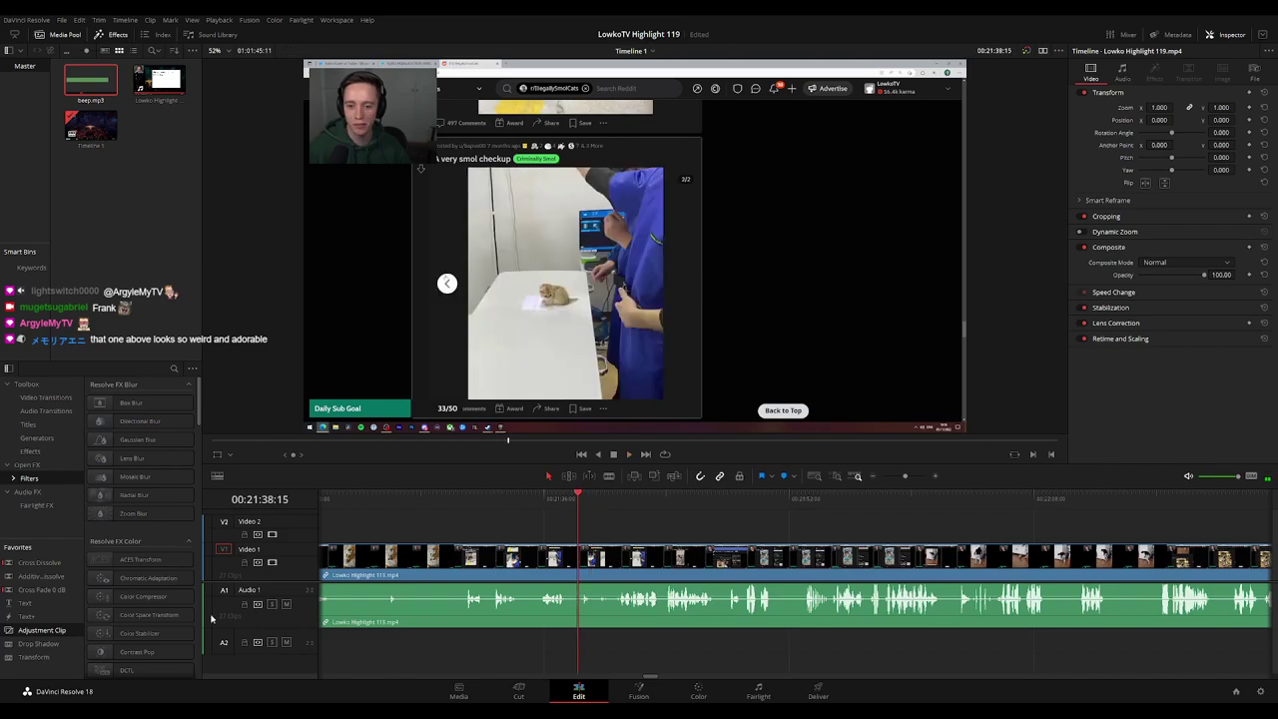
drag(40, 630, 579, 529)
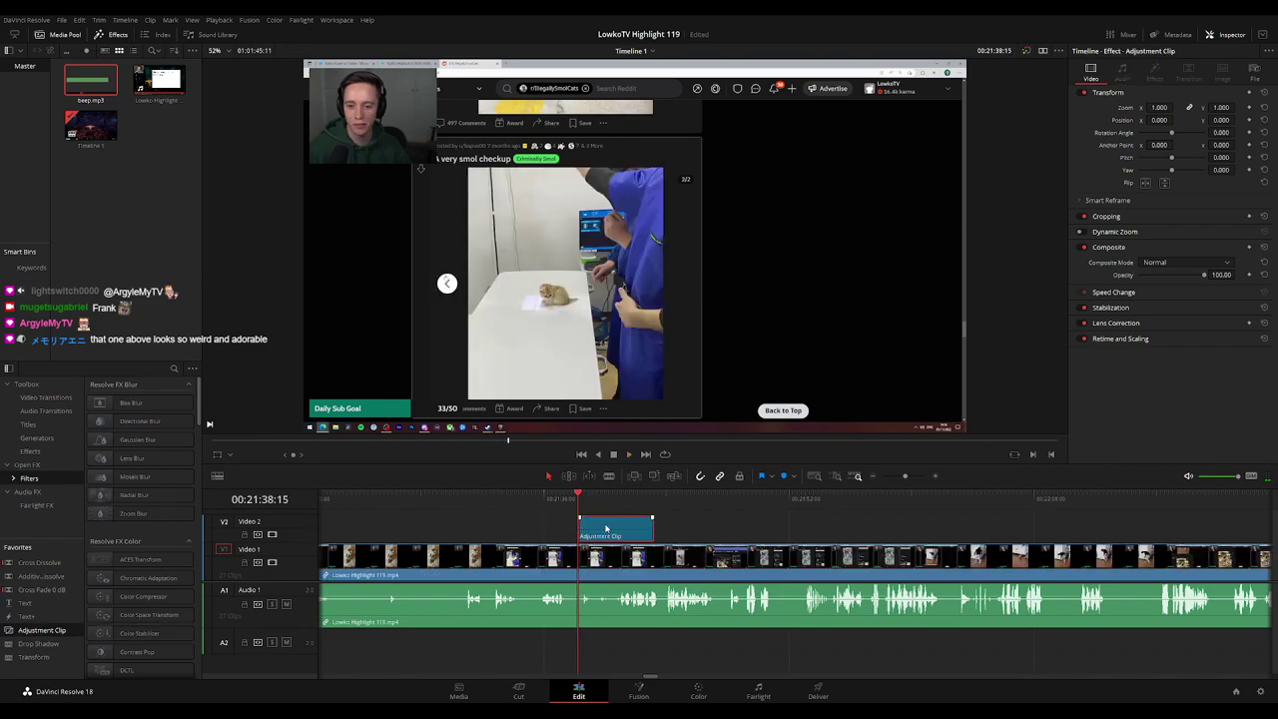
Zoom the adjustment clip to 1.680, position it at X 359 and Y 223, and trim its end to about 00:21:41
drag(1158, 108, 1221, 118)
key(space)
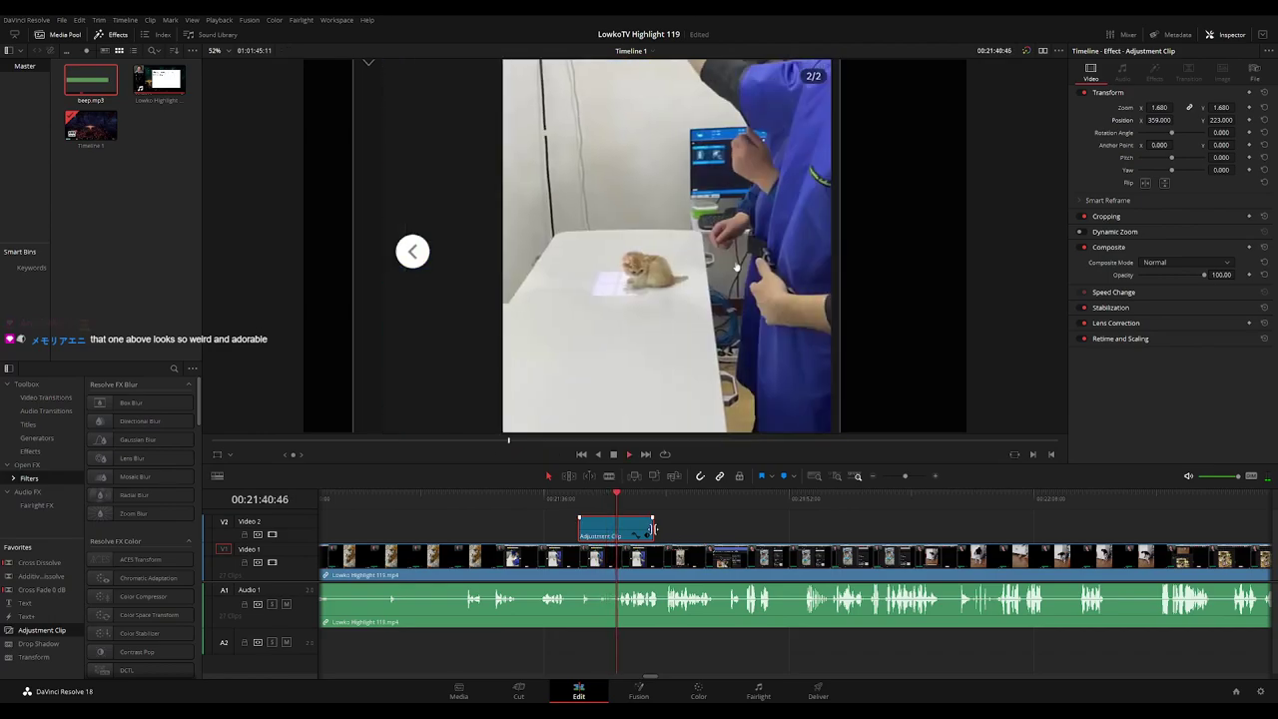
drag(653, 529, 623, 531)
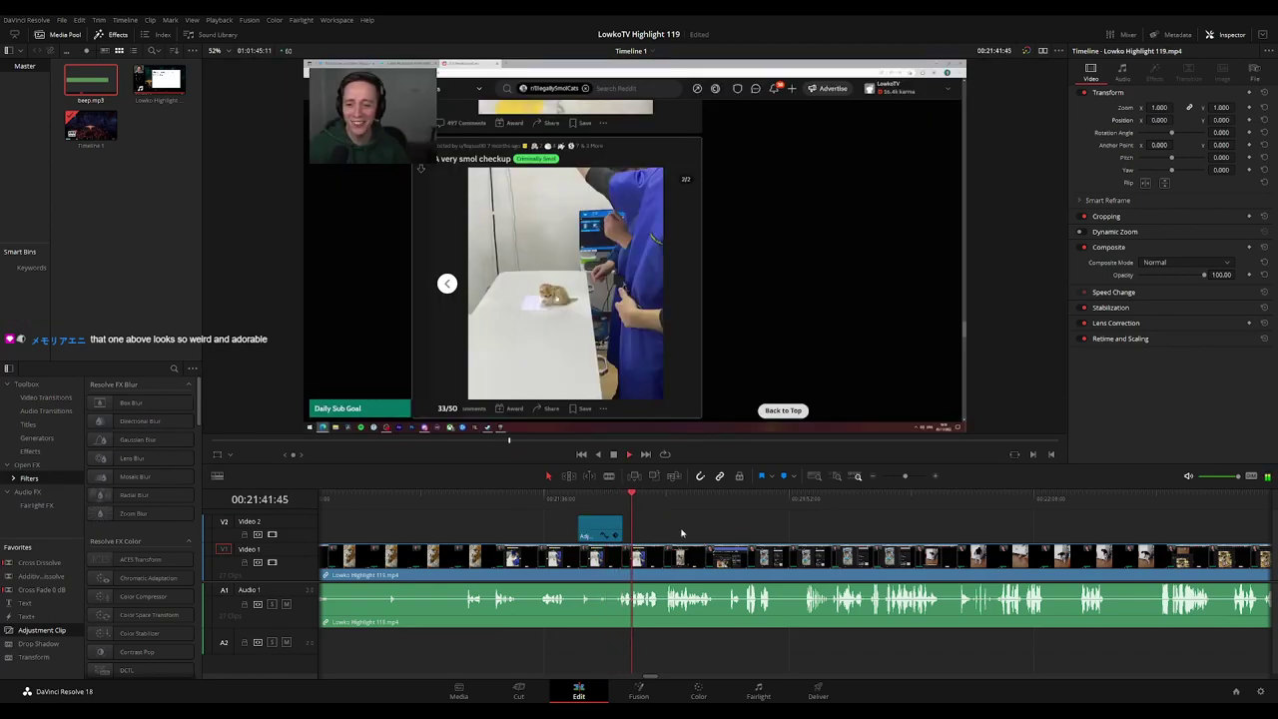
Review the roadside kitten post and the puppy in pajamas post from about 00:21:41 to 00:22:01 for parts to edit
scroll(720, 530, right, 3)
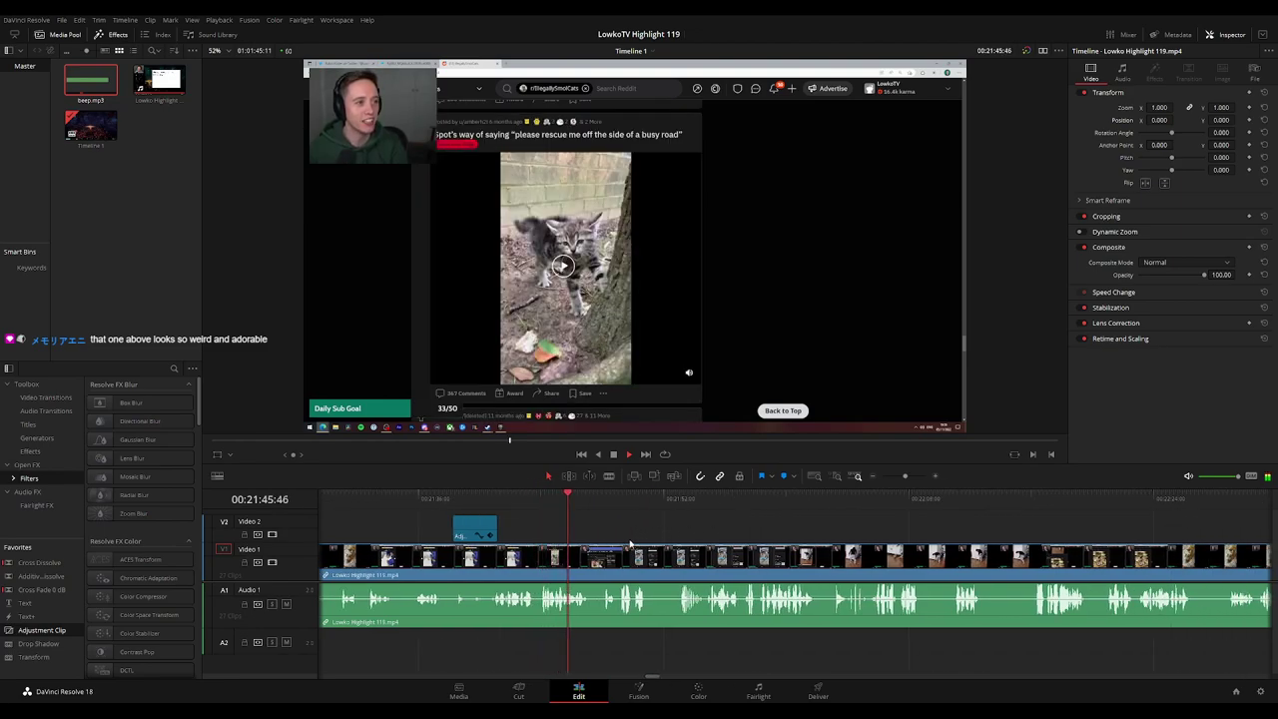
scroll(624, 541, right, 2)
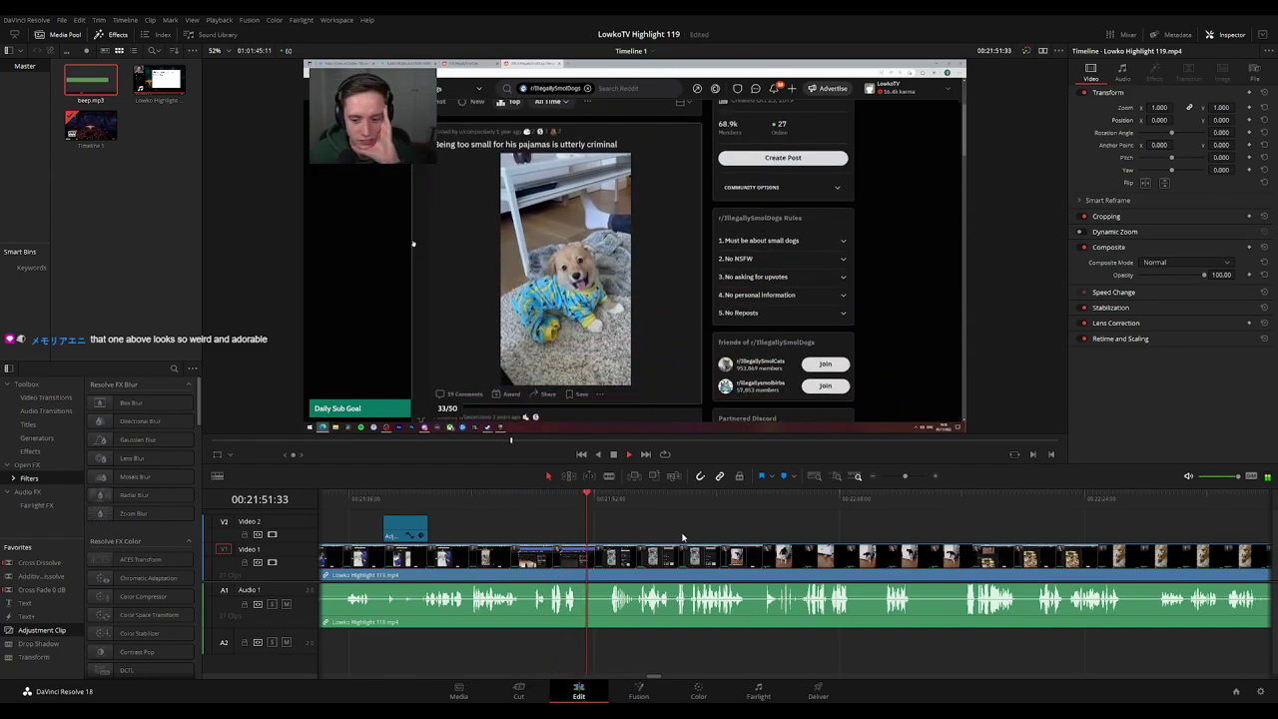
scroll(628, 530, right, 1)
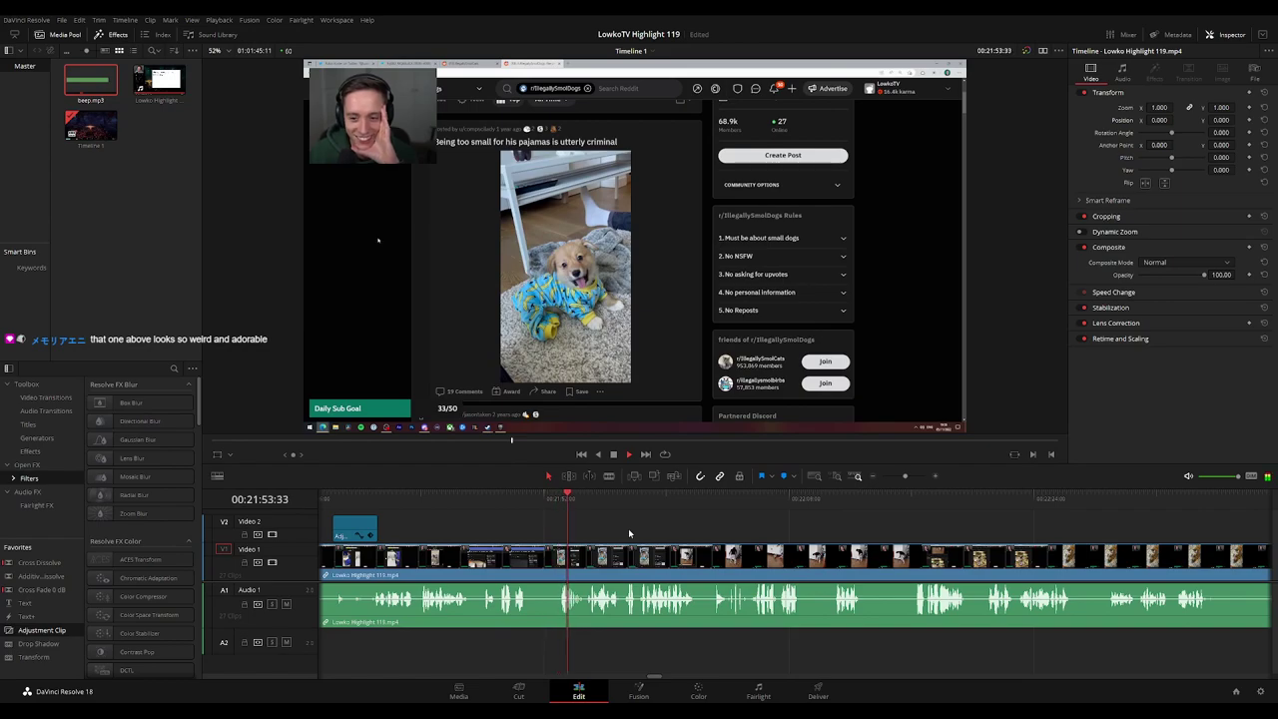
scroll(626, 532, right, 2)
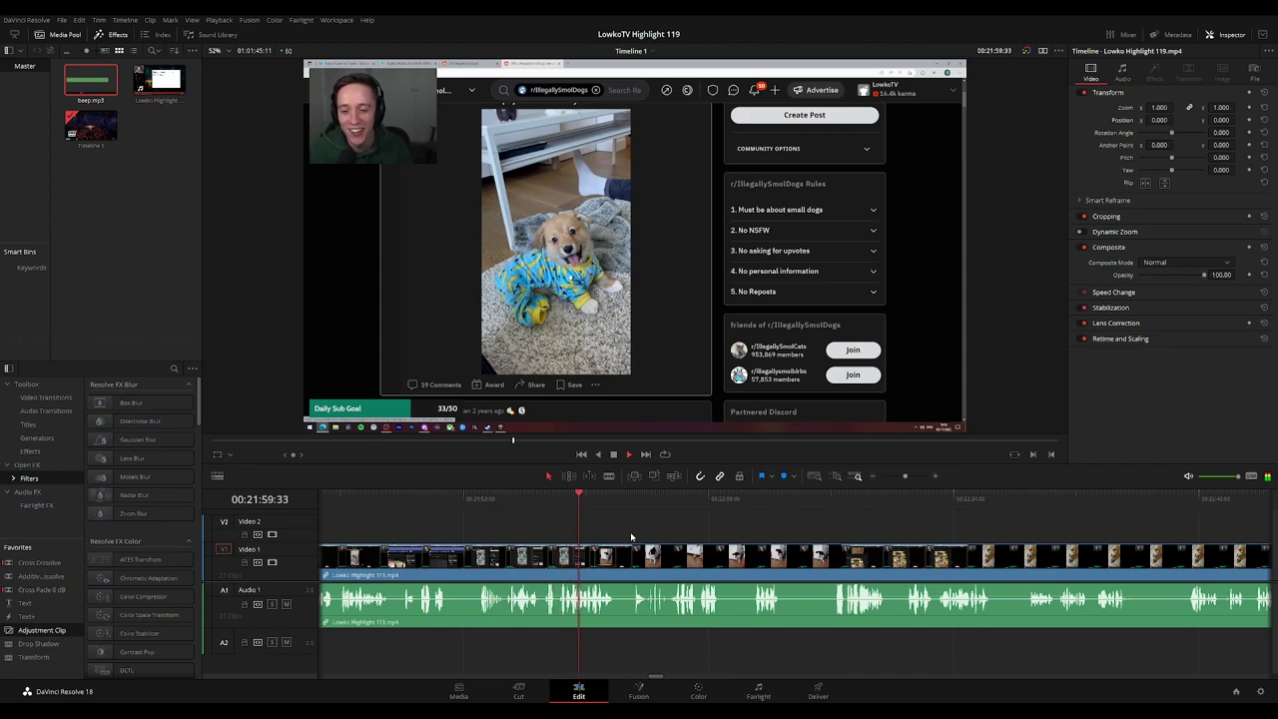
scroll(670, 530, right, 2)
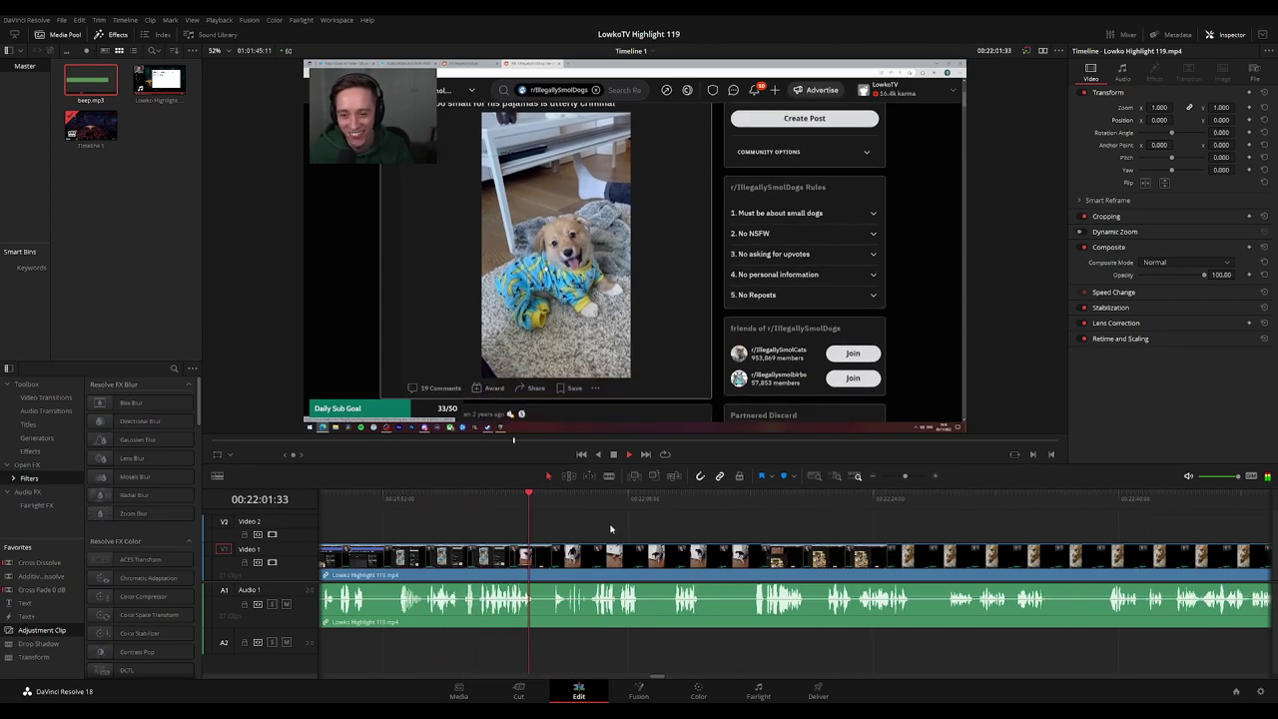
Review the dancing puppy video and the following small dog posts from about 00:22:01 to 00:22:30 for parts to edit
scroll(659, 542, right, 1)
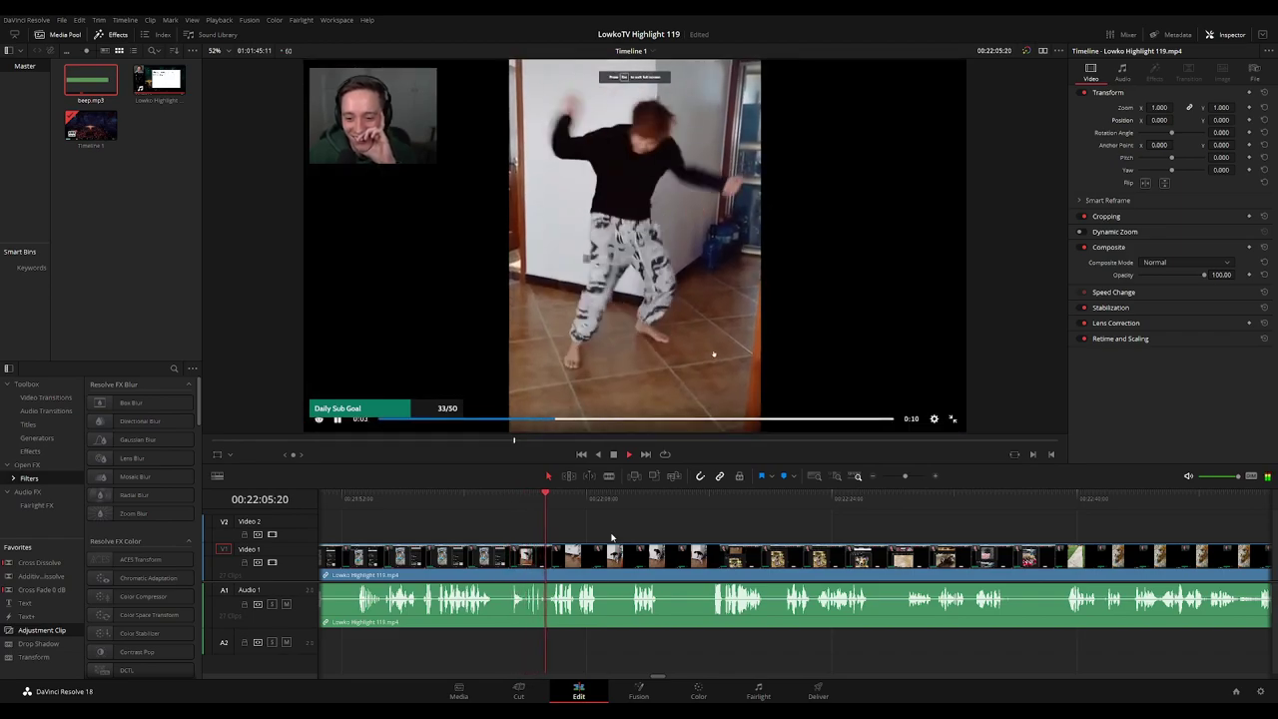
scroll(604, 530, right, 1)
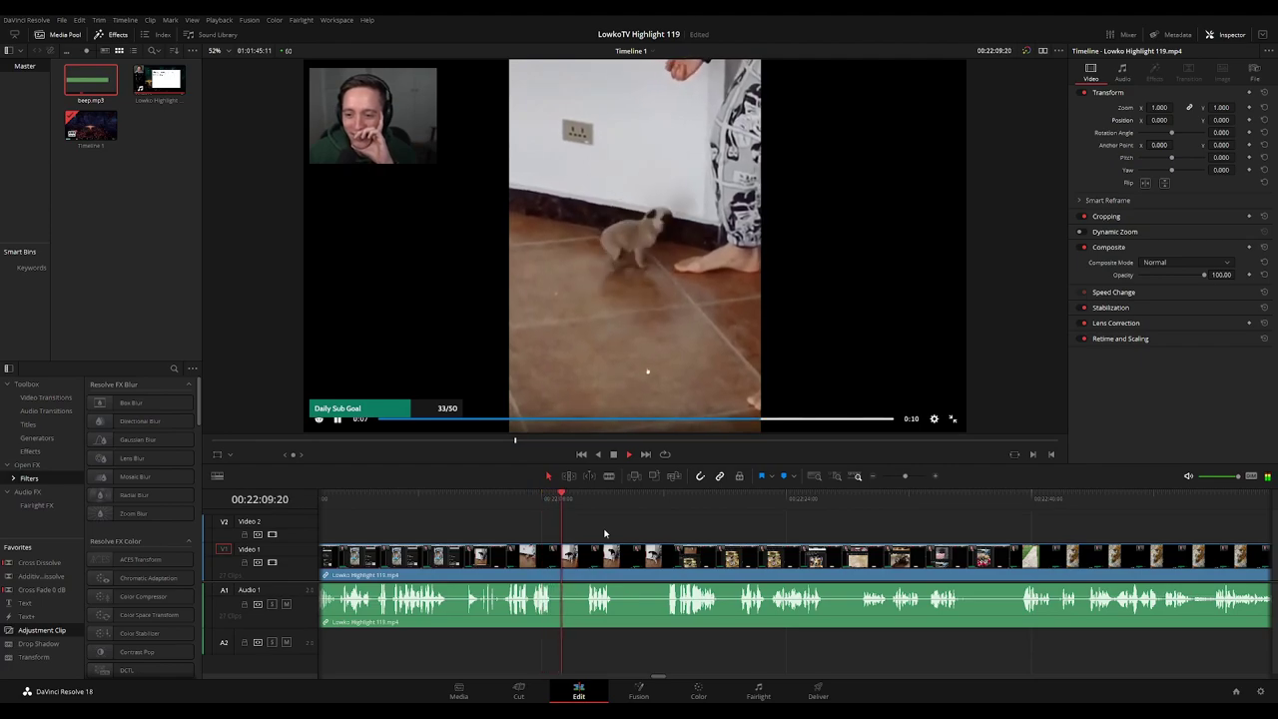
drag(661, 527, 615, 521)
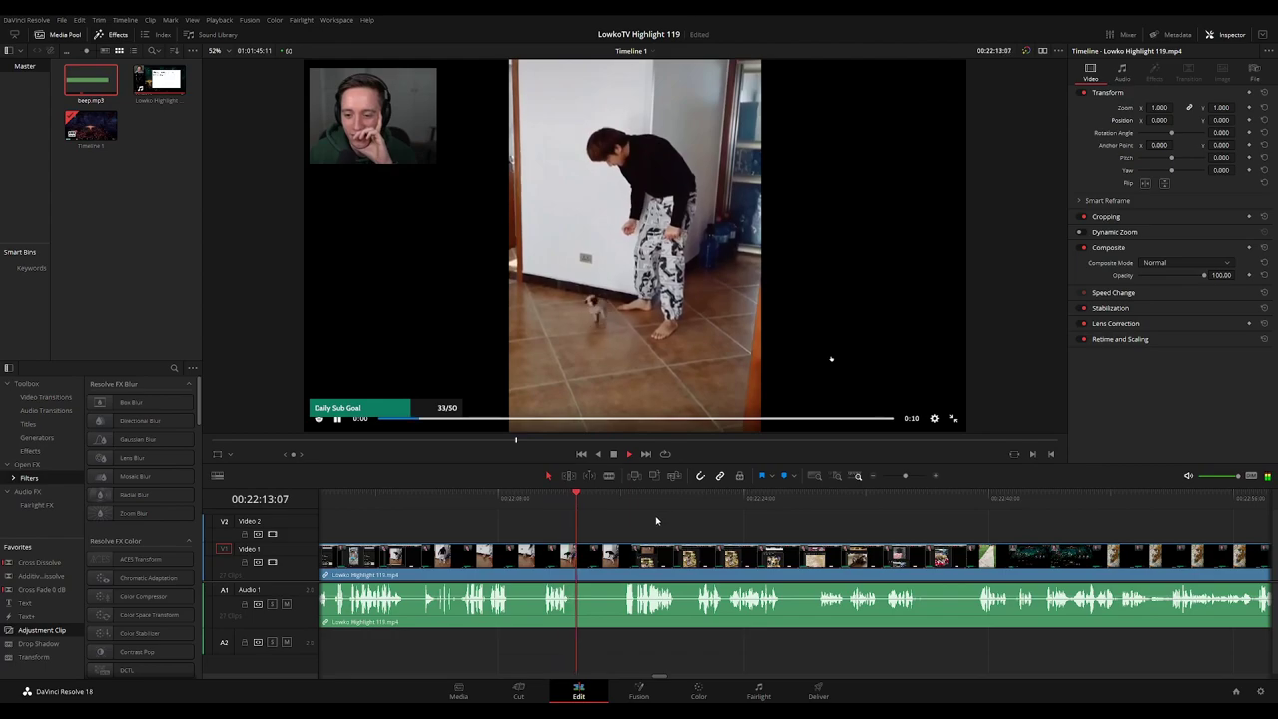
scroll(654, 519, right, 1)
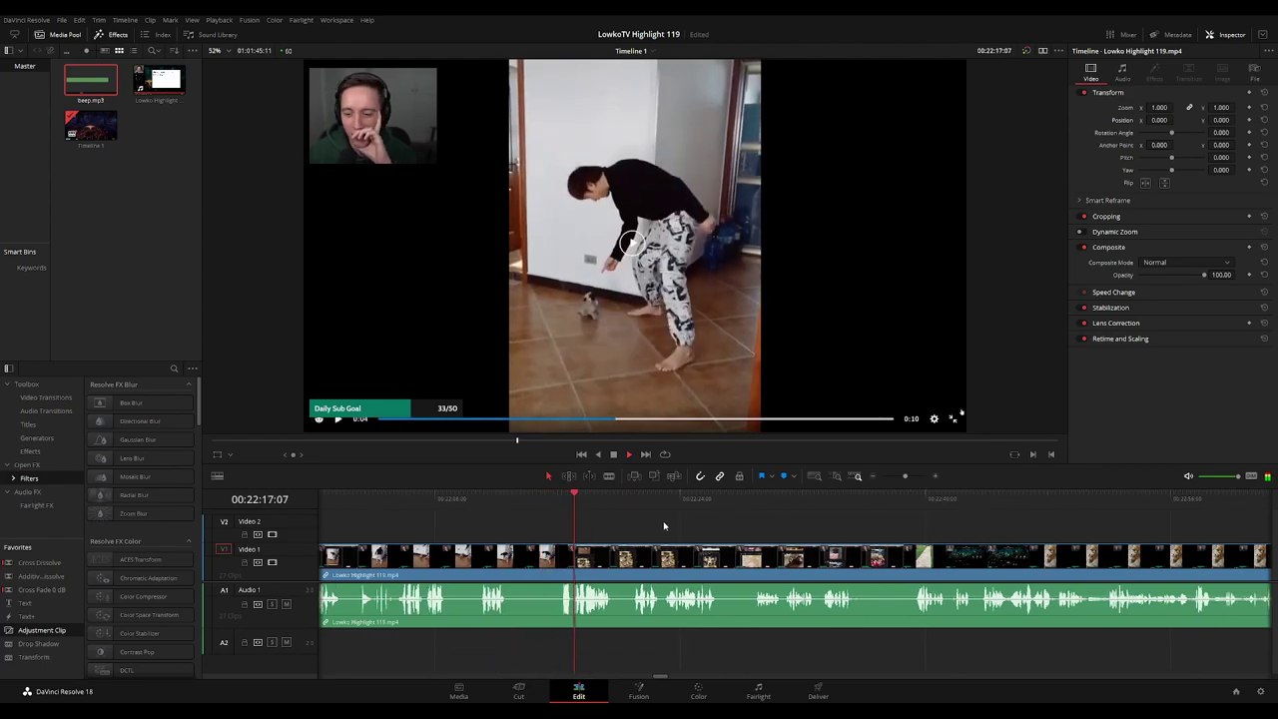
drag(656, 524, 545, 526)
scroll(613, 527, right, 1)
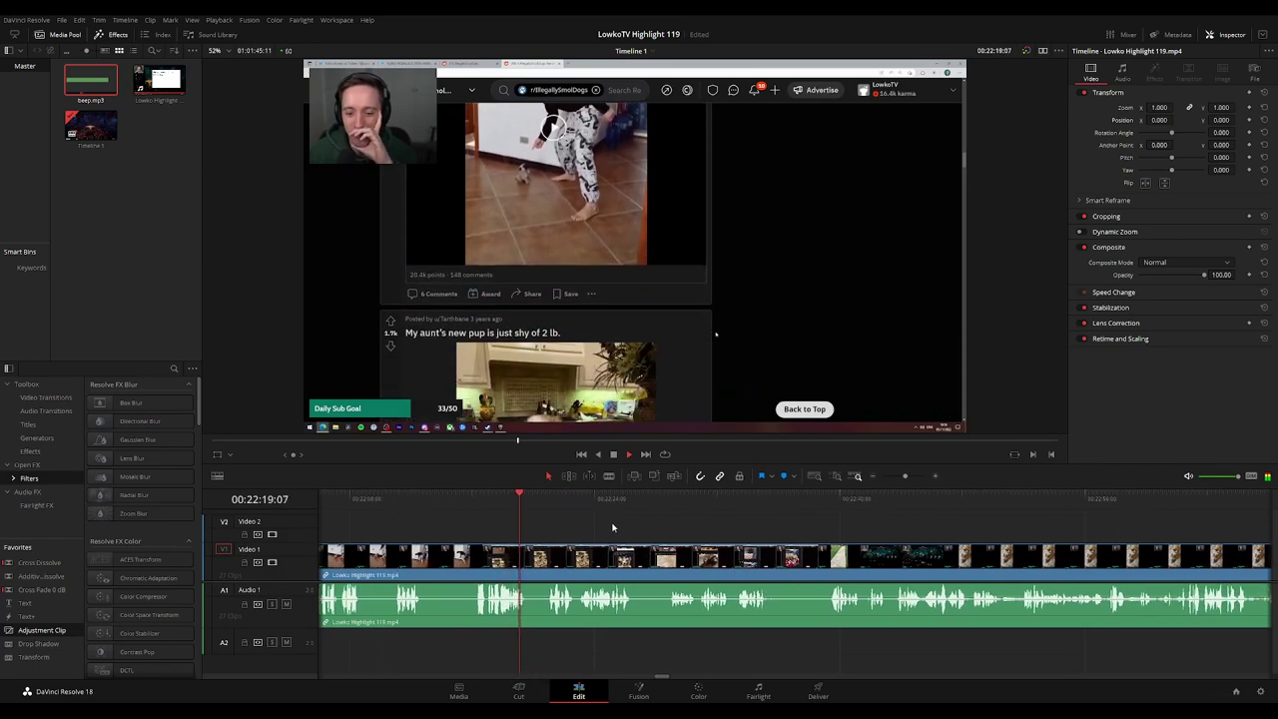
scroll(582, 525, right, 1)
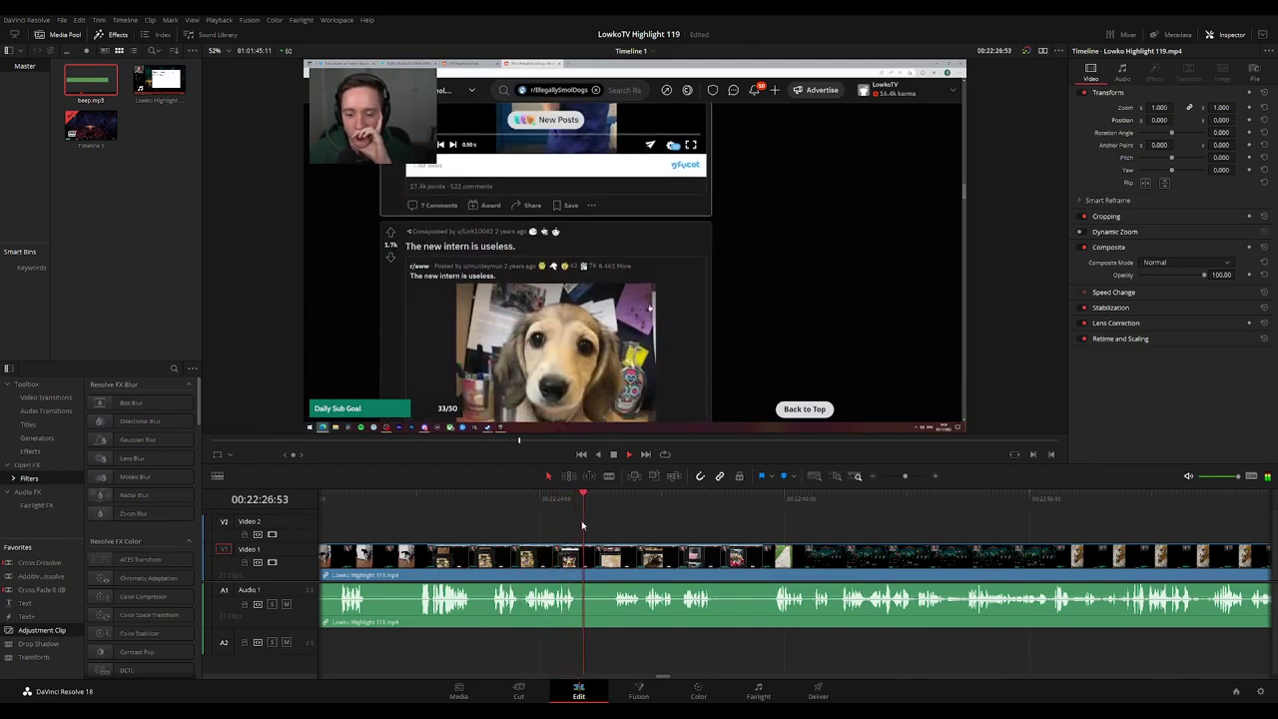
drag(705, 516, 629, 516)
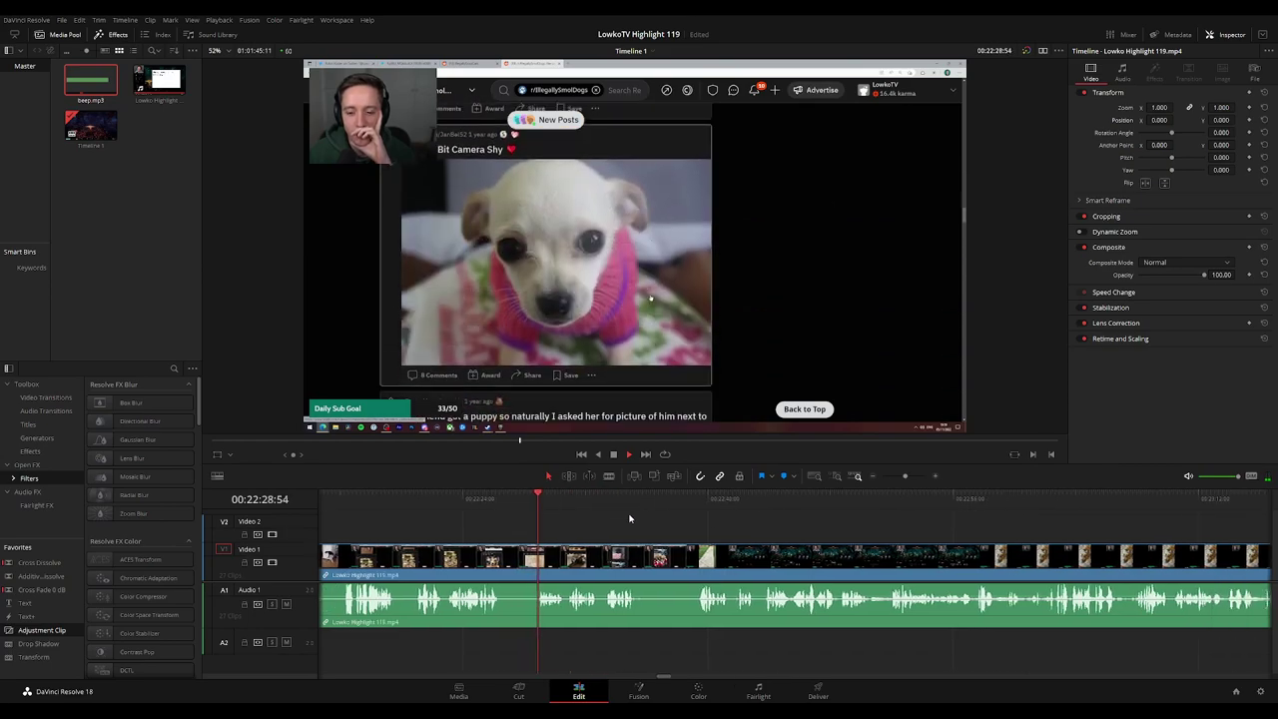
scroll(639, 527, right, 2)
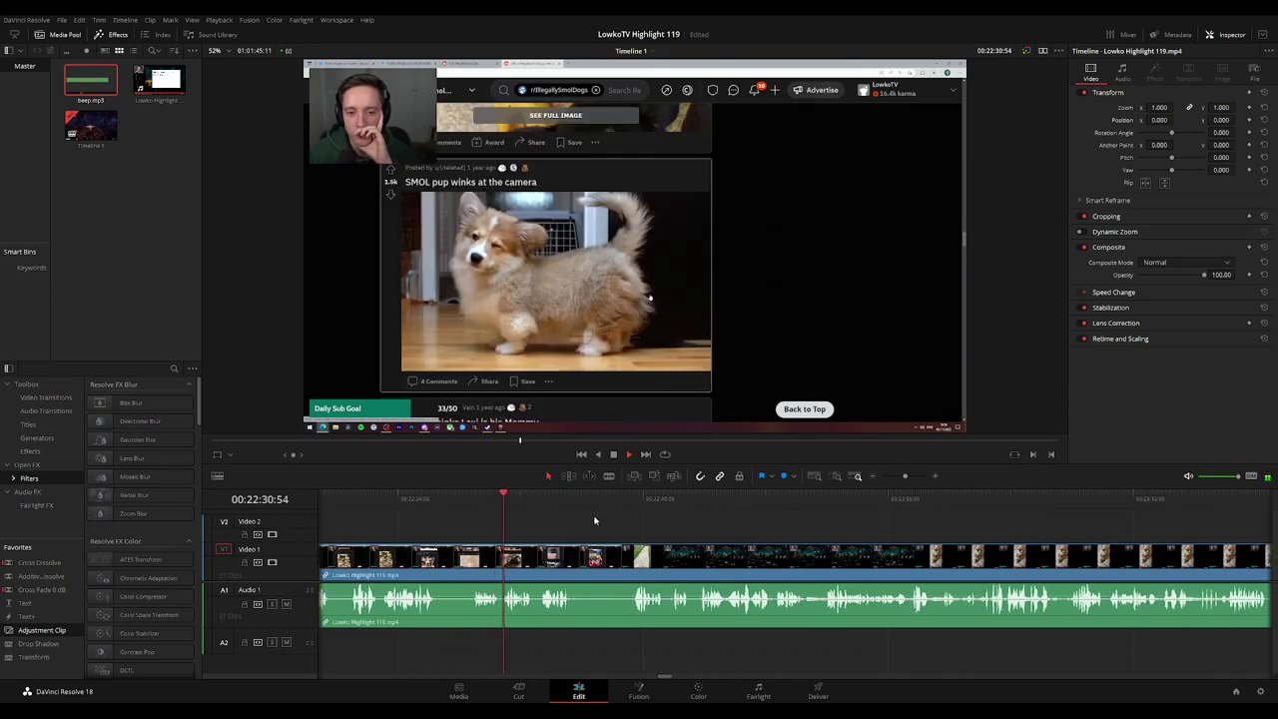
Split the clip at 00:22:43:08 and just after it, and ripple-delete the short pause between the dog video and the game scene
scroll(565, 515, right, 2)
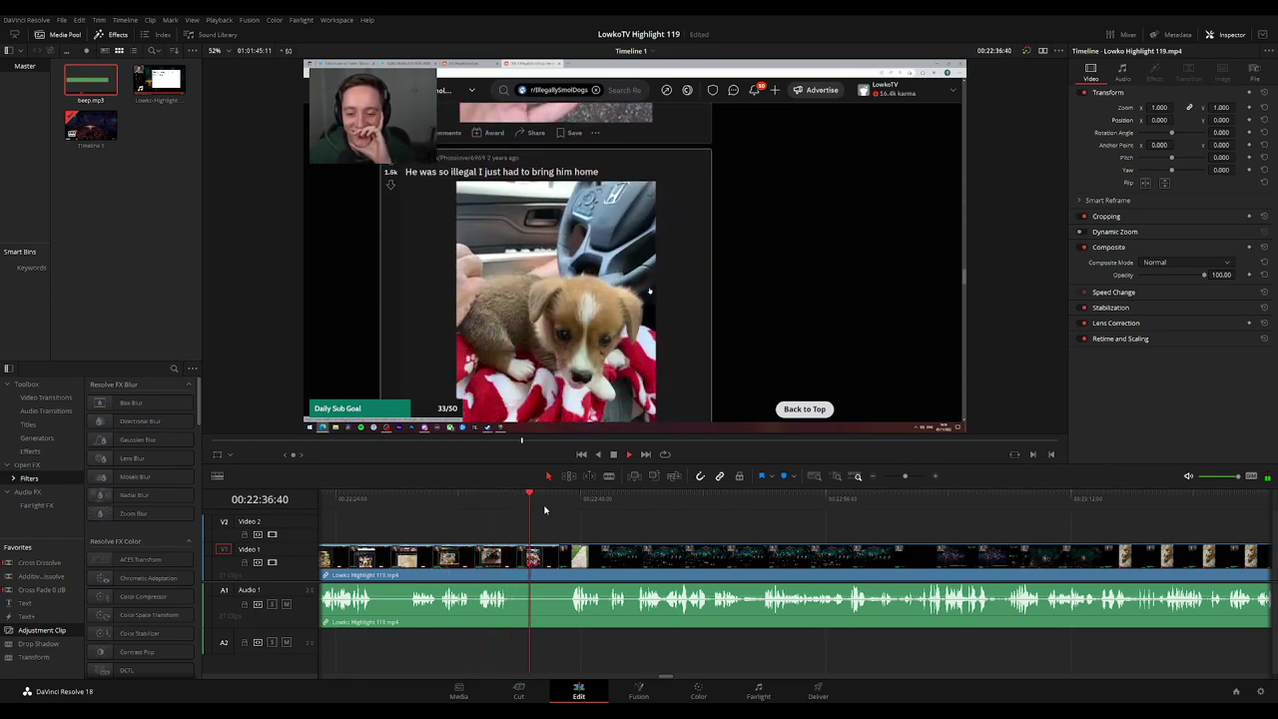
scroll(570, 521, right, 2)
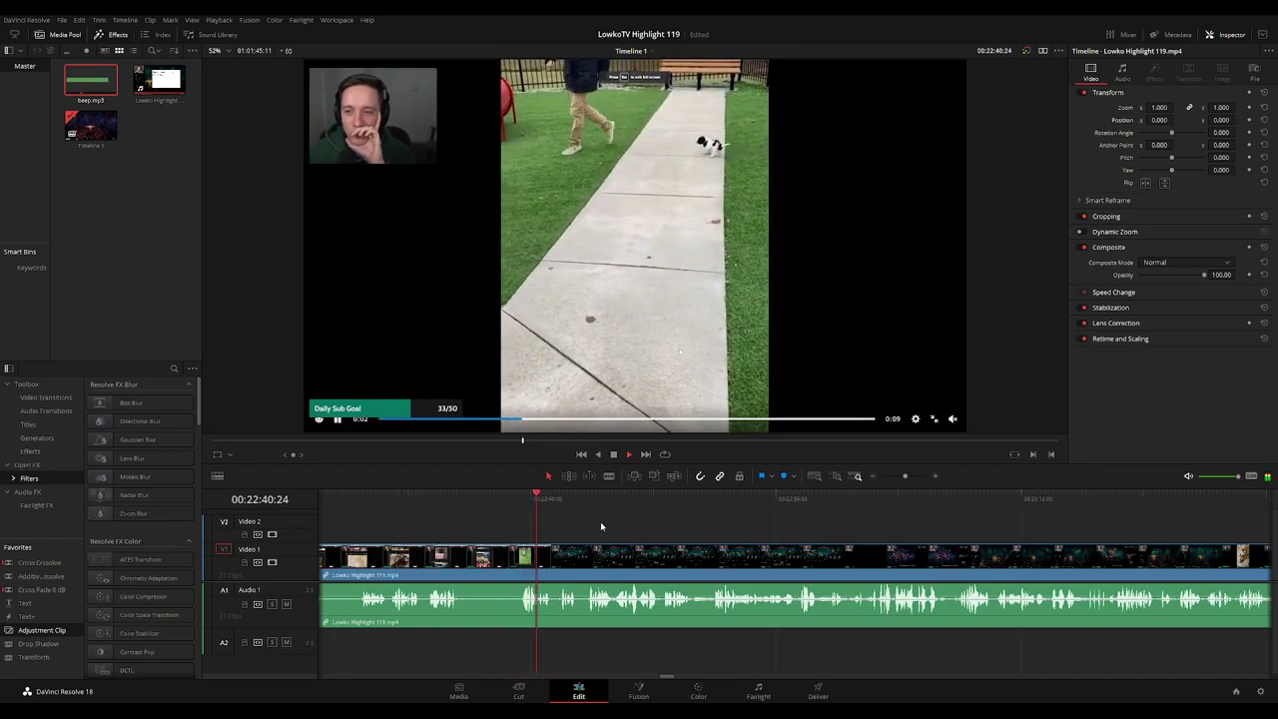
scroll(583, 524, right, 2)
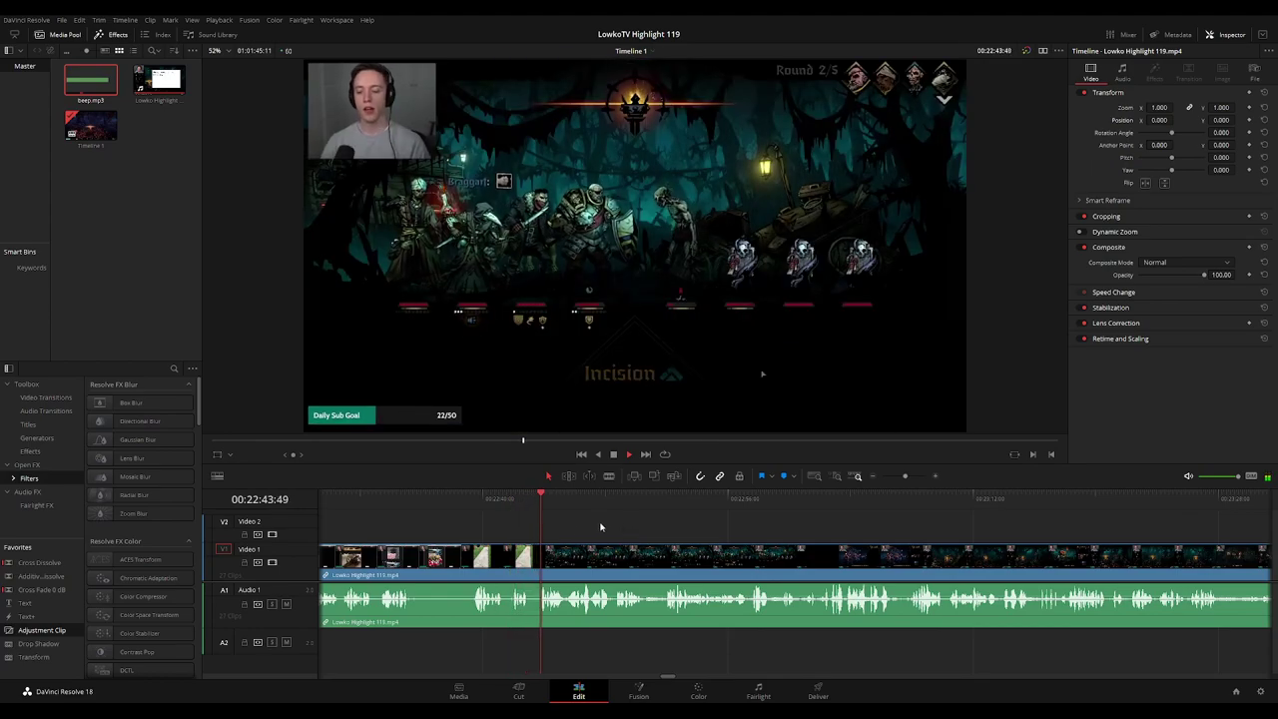
click(516, 502)
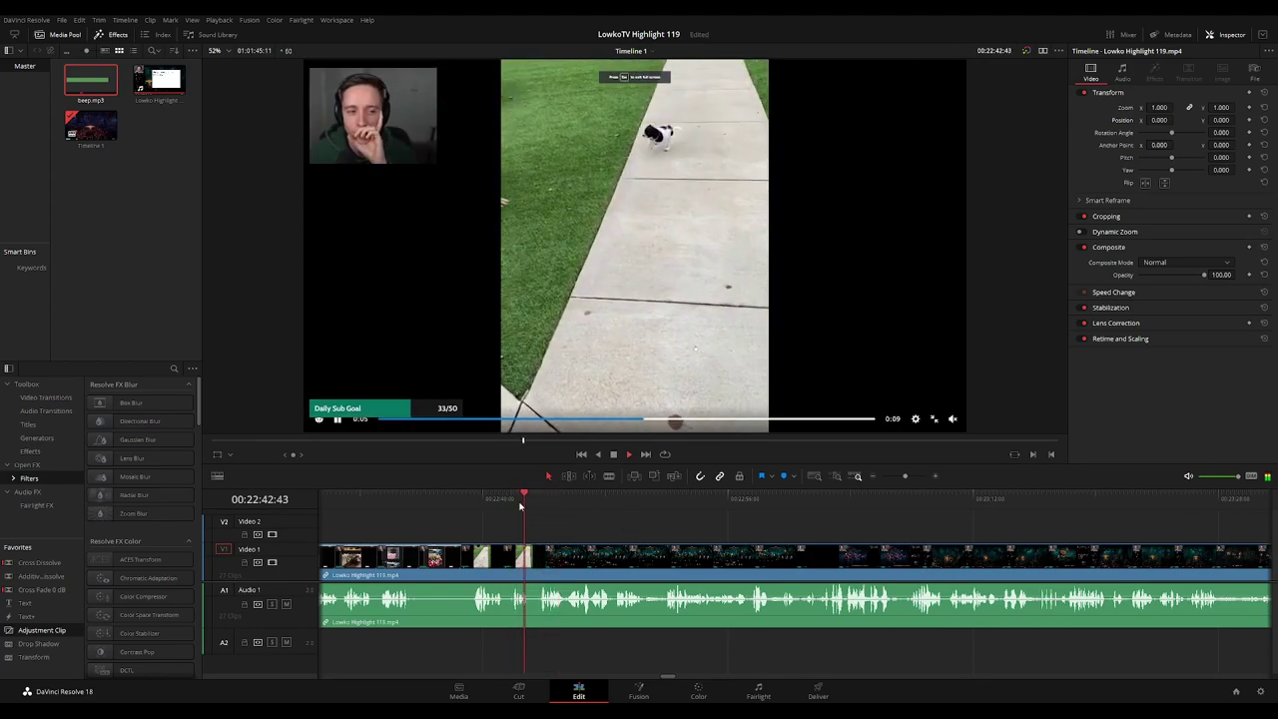
key(space)
key(b)
click(533, 562)
key(a)
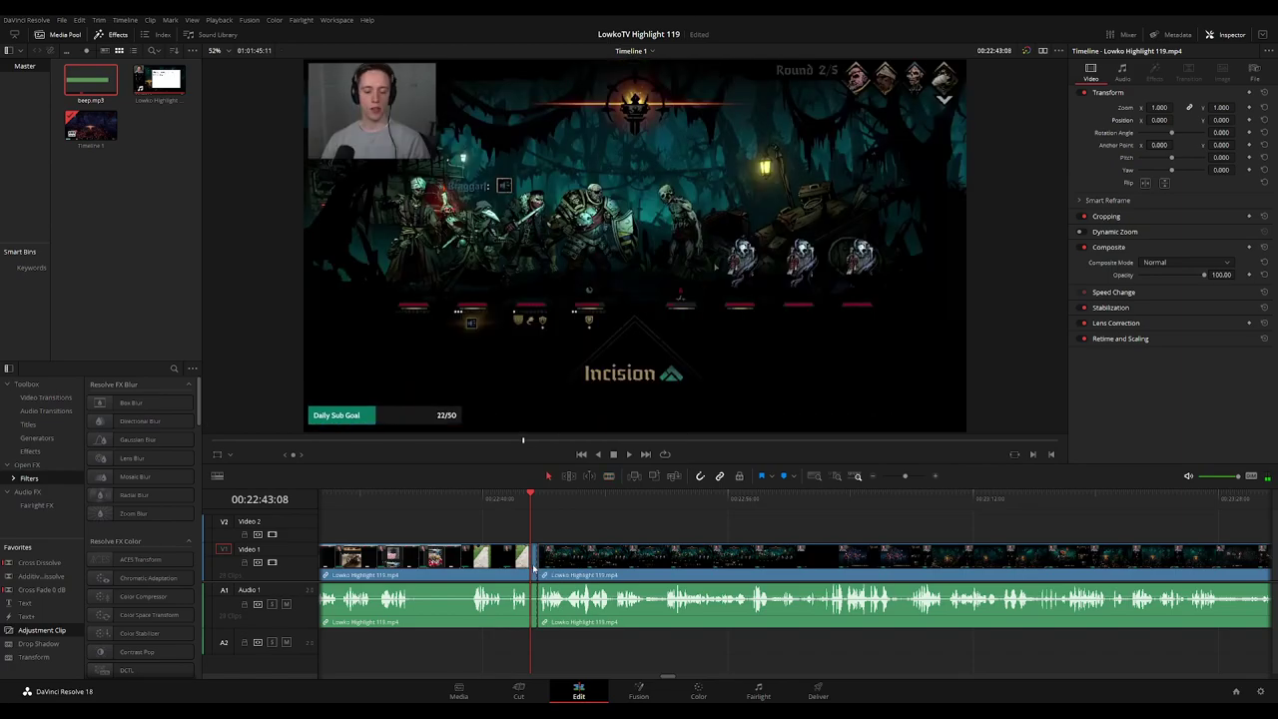
click(535, 567)
key(Delete)
key(space)
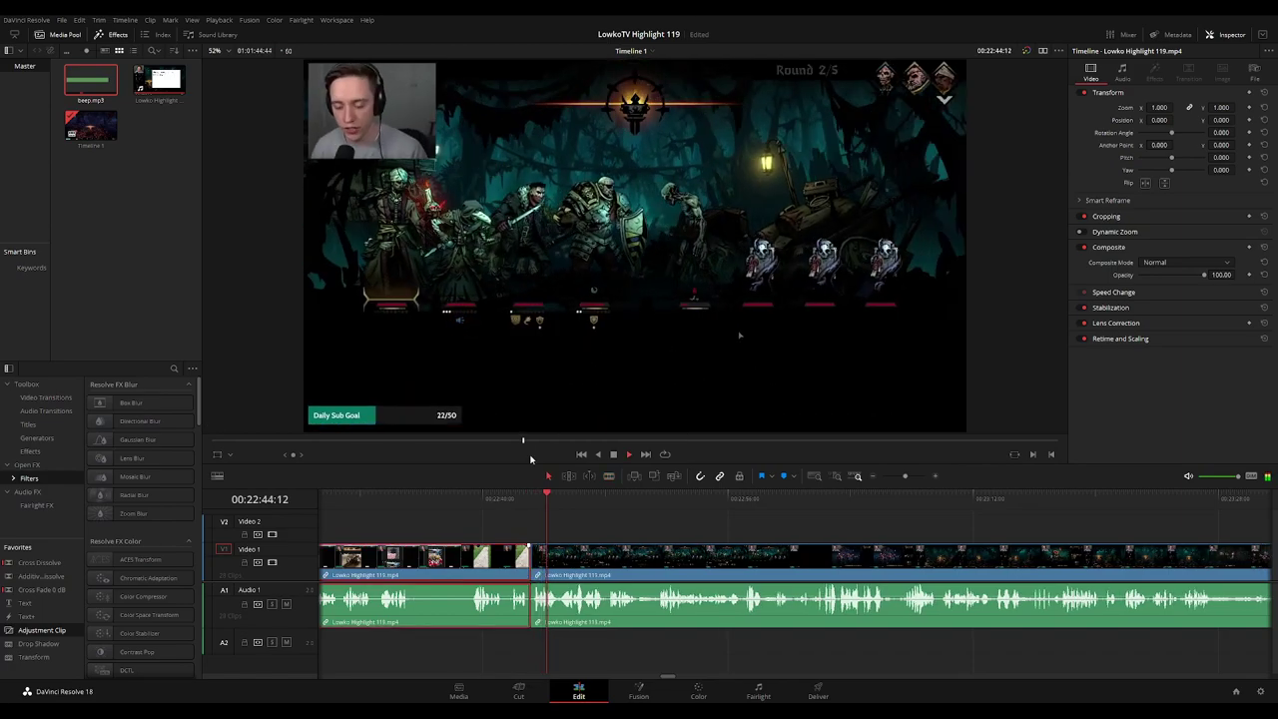
Color the timeline clip before the 00:22:43:08 cut purple
key(c)
click(730, 538)
scroll(749, 533, down, 10)
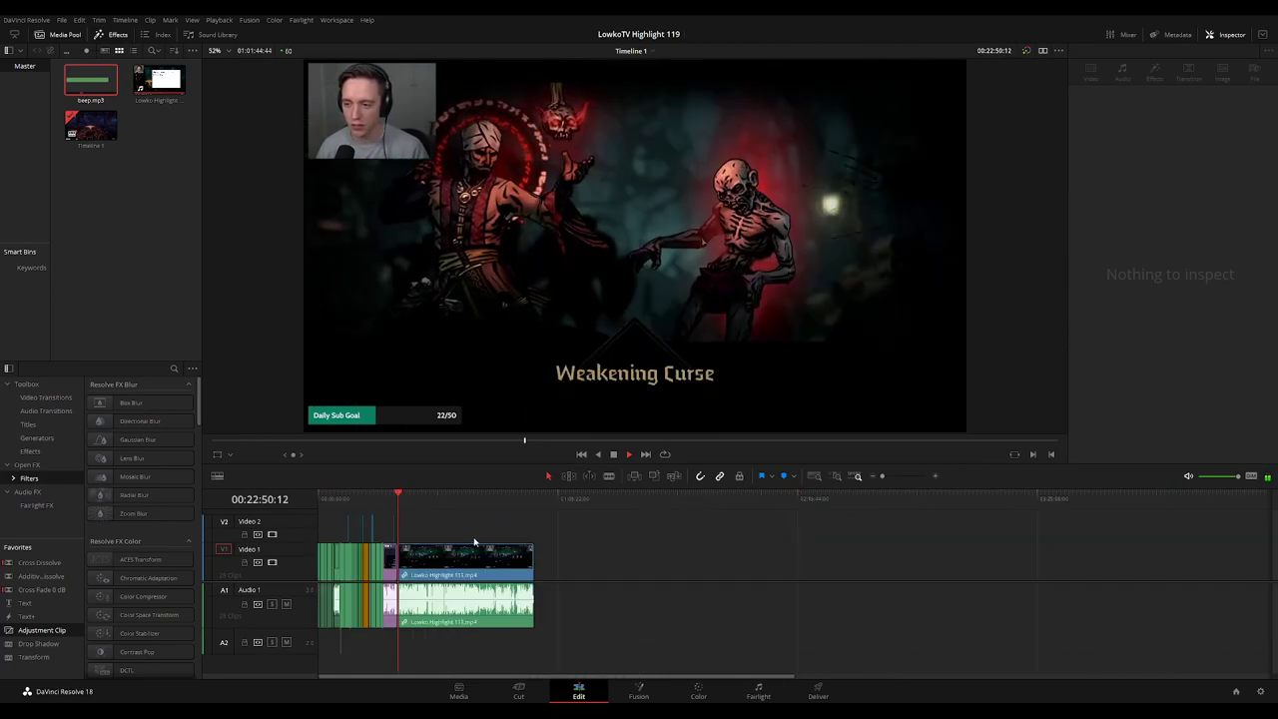
scroll(474, 542, up, 8)
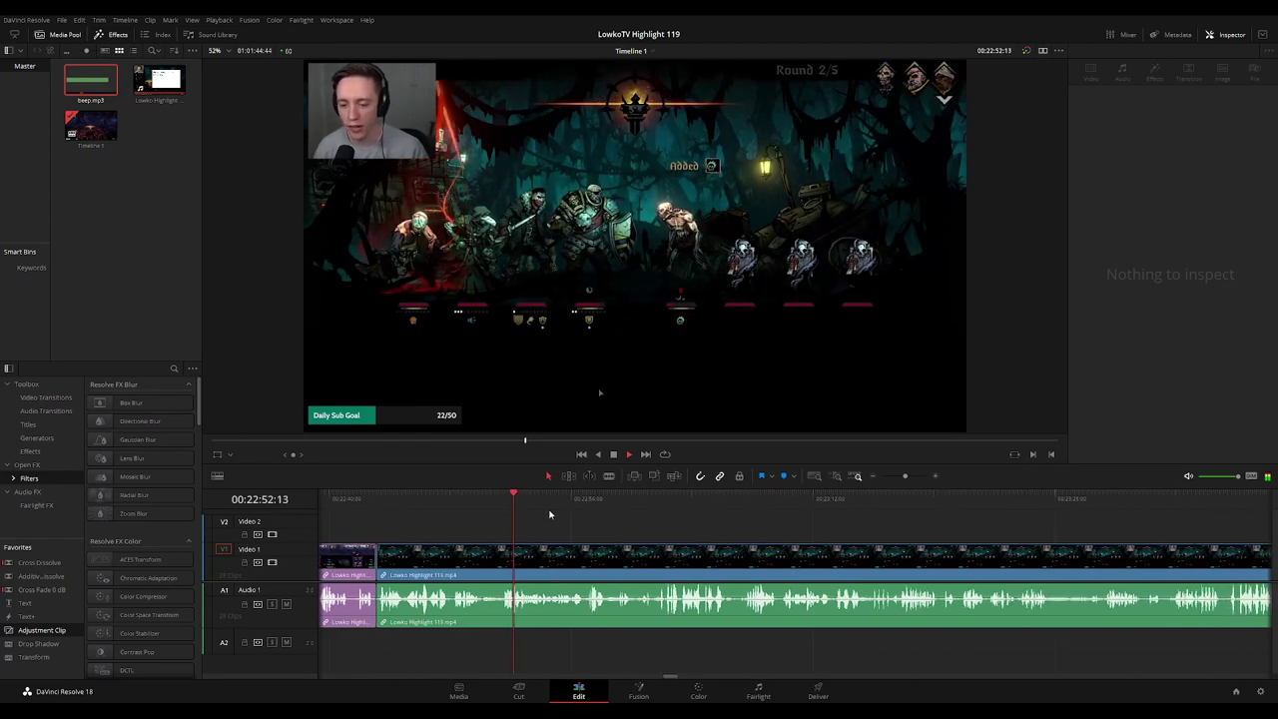
Play through the game footage from about 00:22:54 to 00:23:35, examining it for pauses to cut
drag(594, 528, 541, 529)
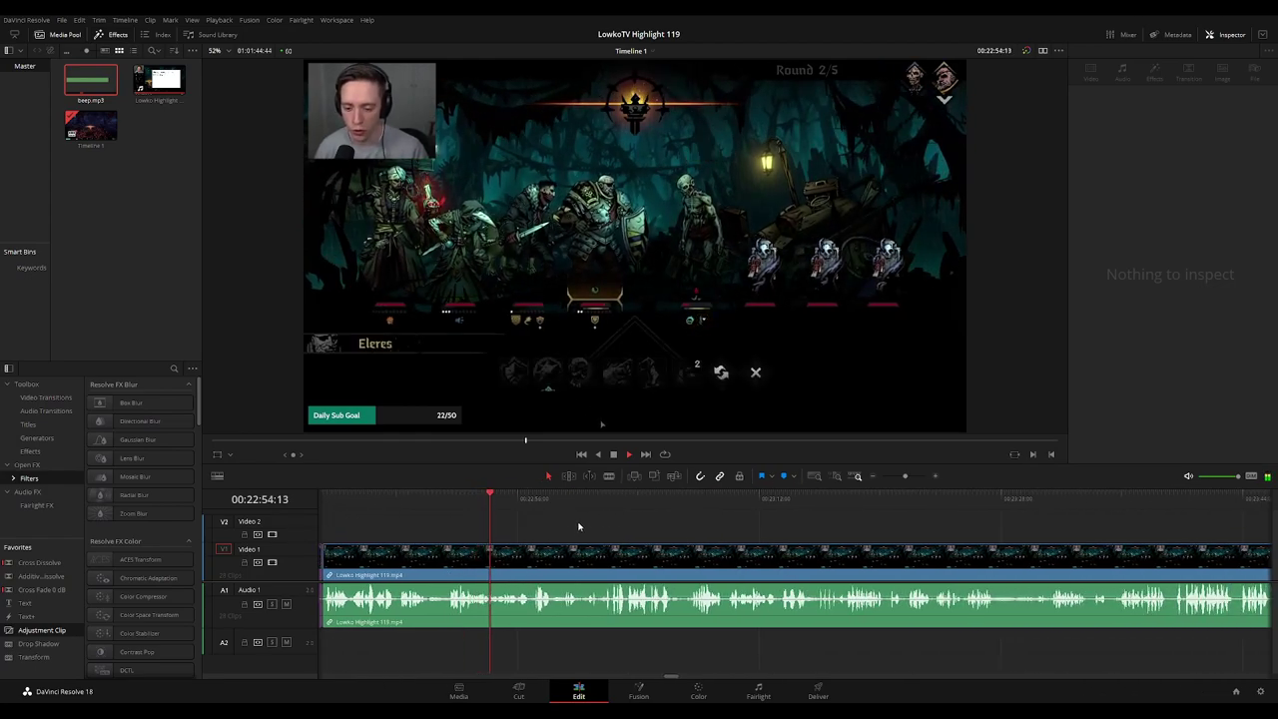
click(579, 522)
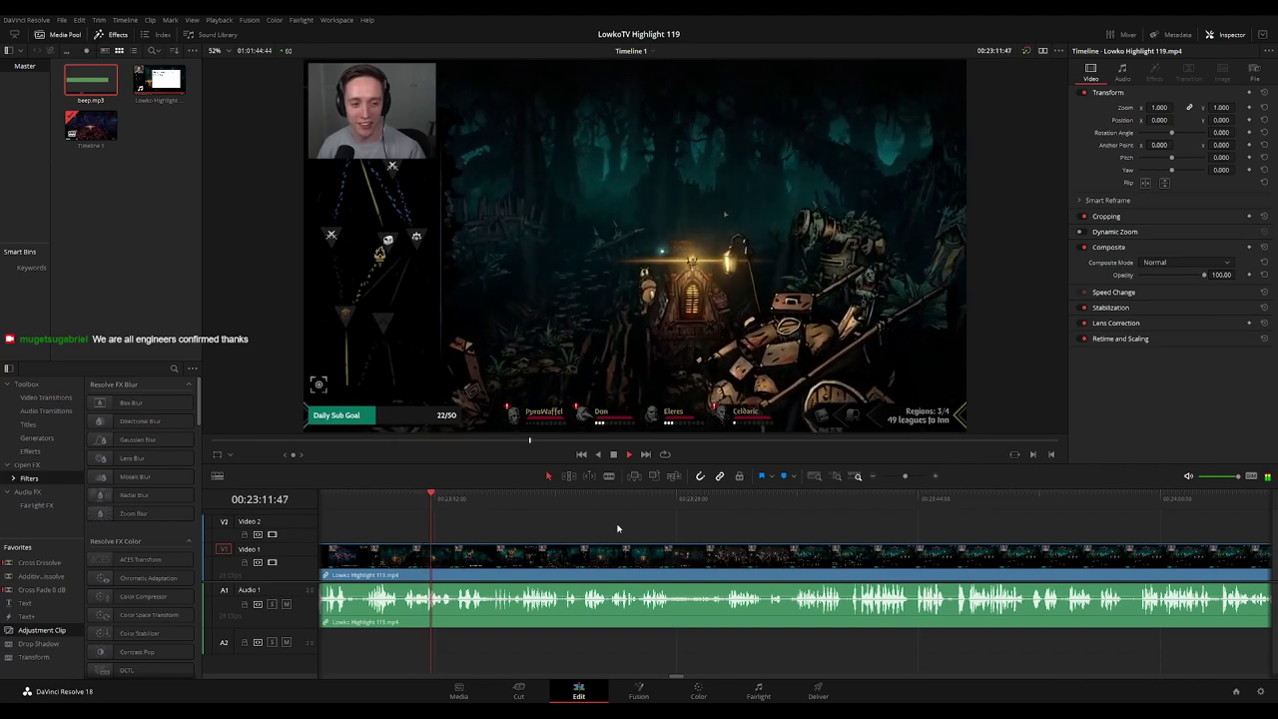
key(space)
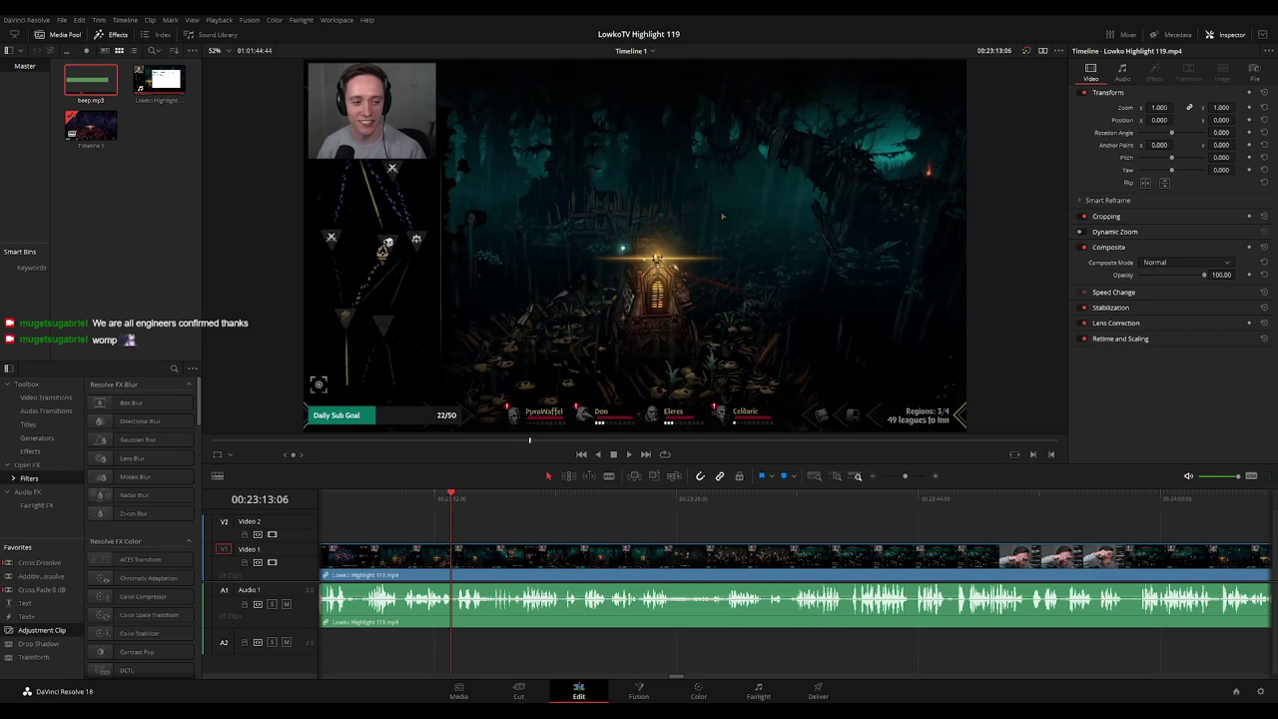
key(space)
click(404, 500)
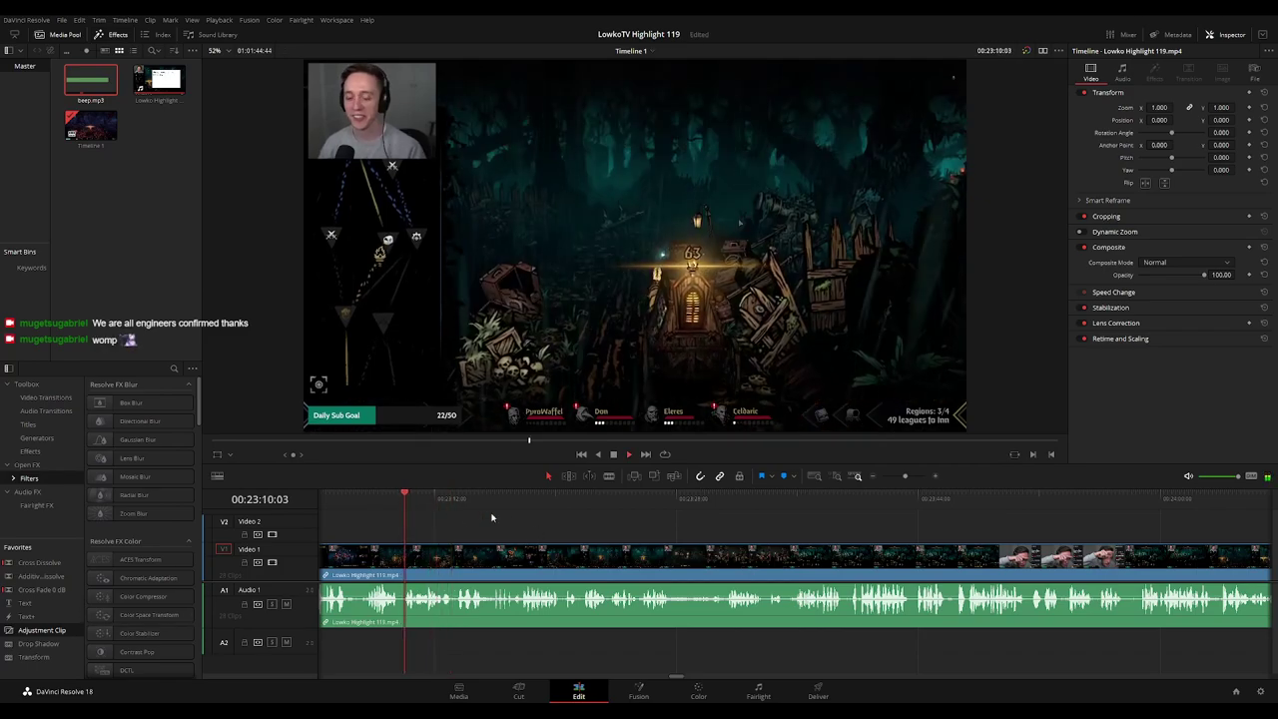
drag(592, 535, 552, 518)
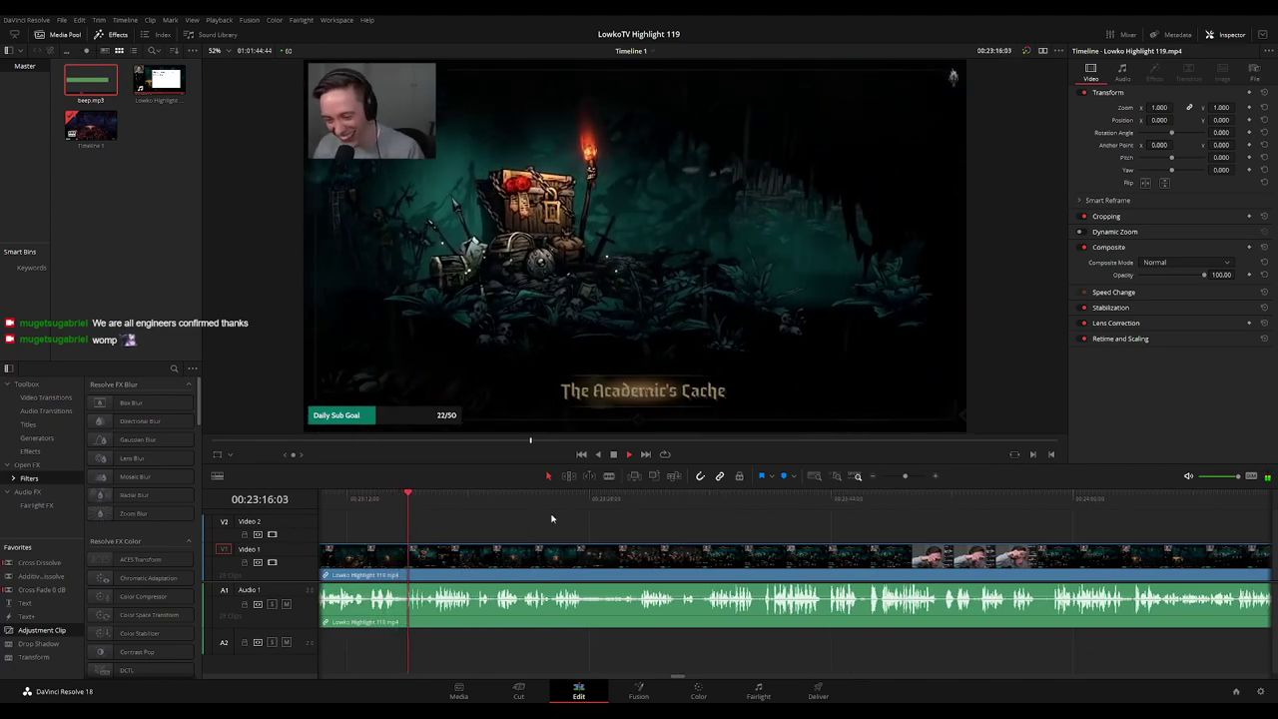
scroll(599, 520, right, 1)
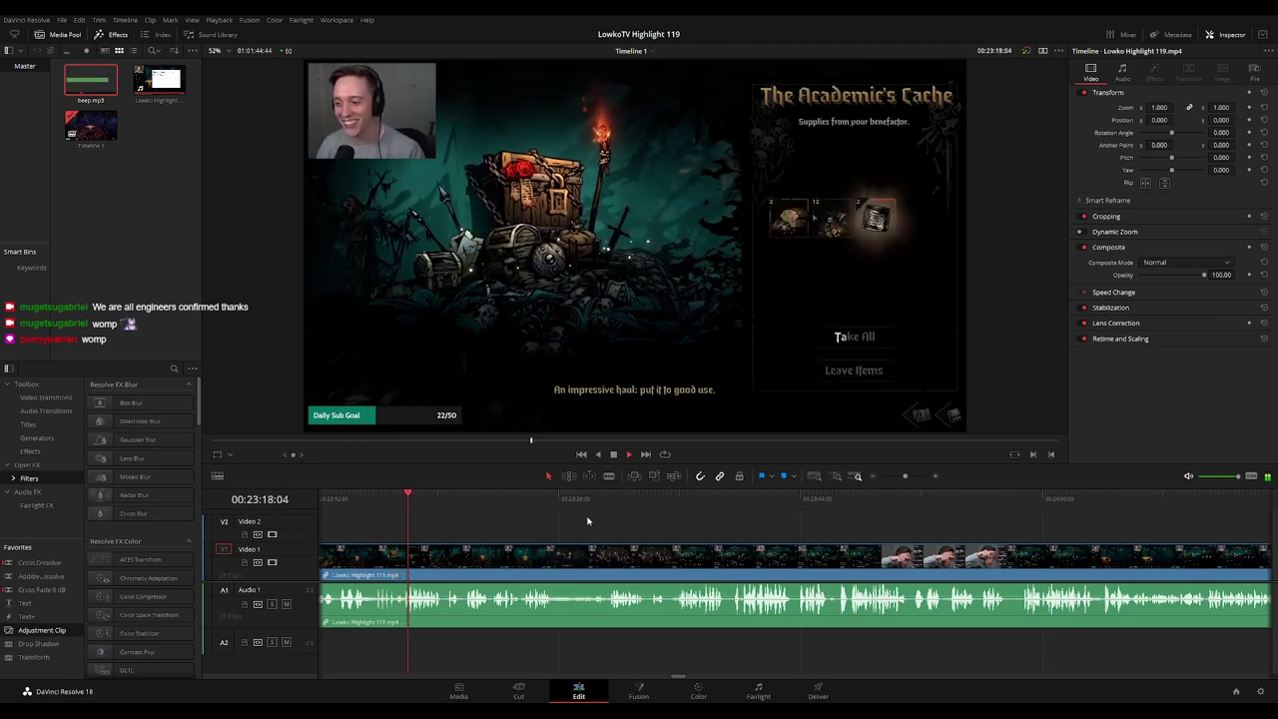
scroll(600, 524, right, 1)
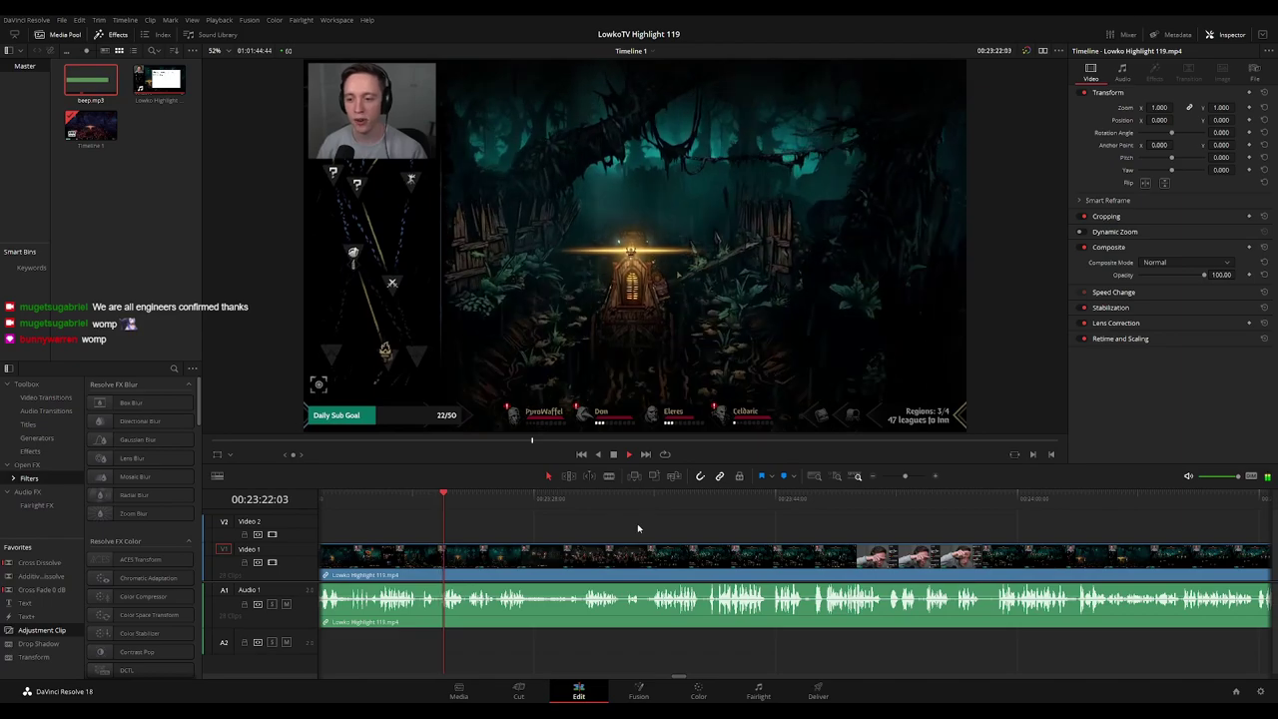
scroll(637, 527, right, 1)
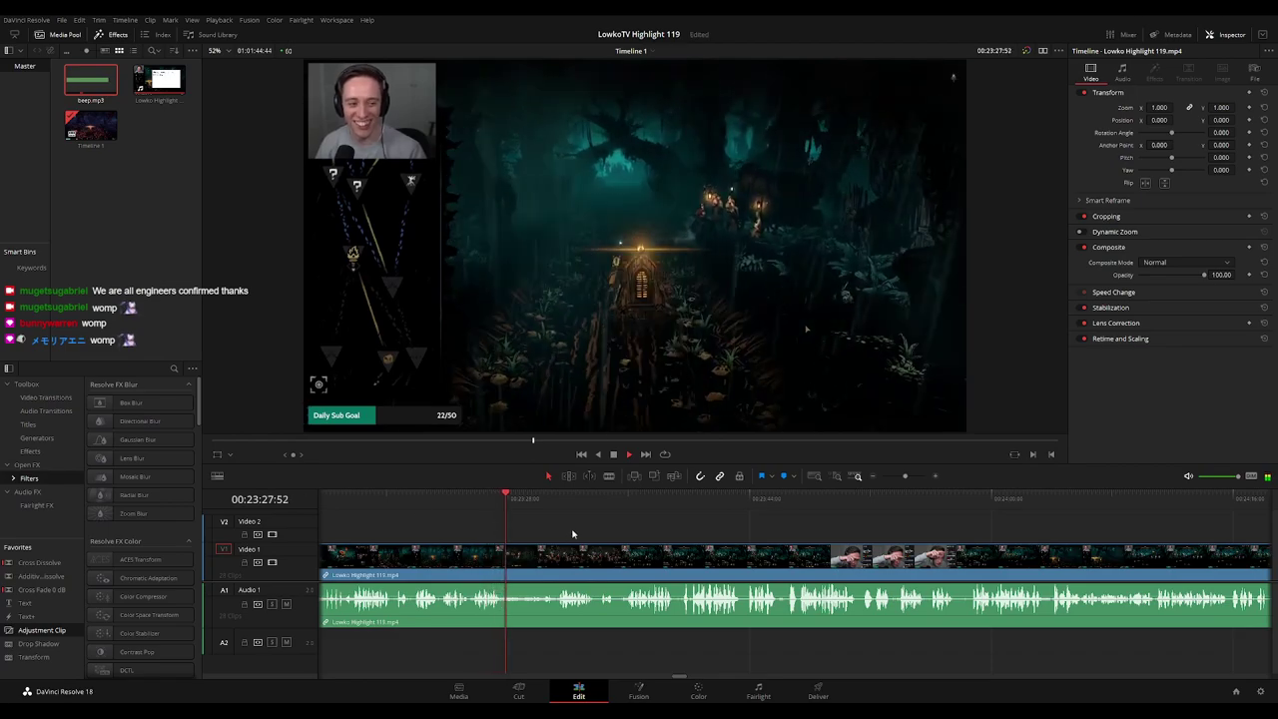
scroll(559, 520, right, 4)
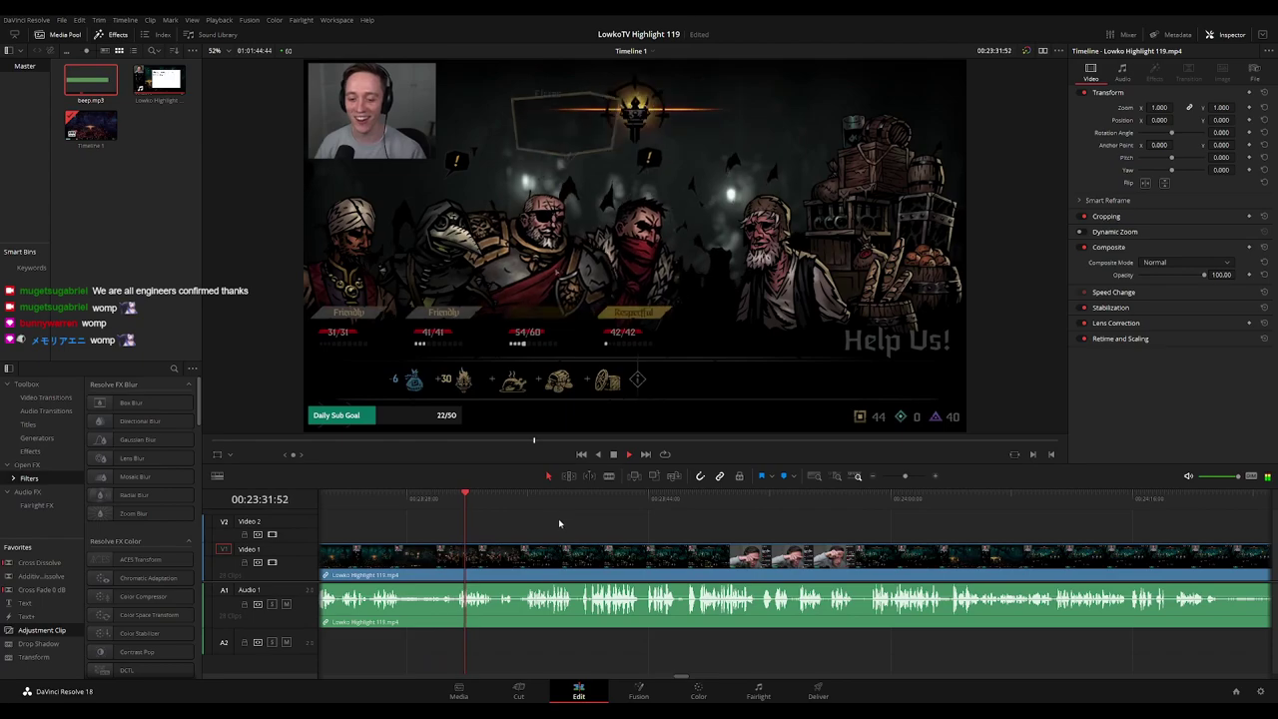
scroll(555, 523, right, 3)
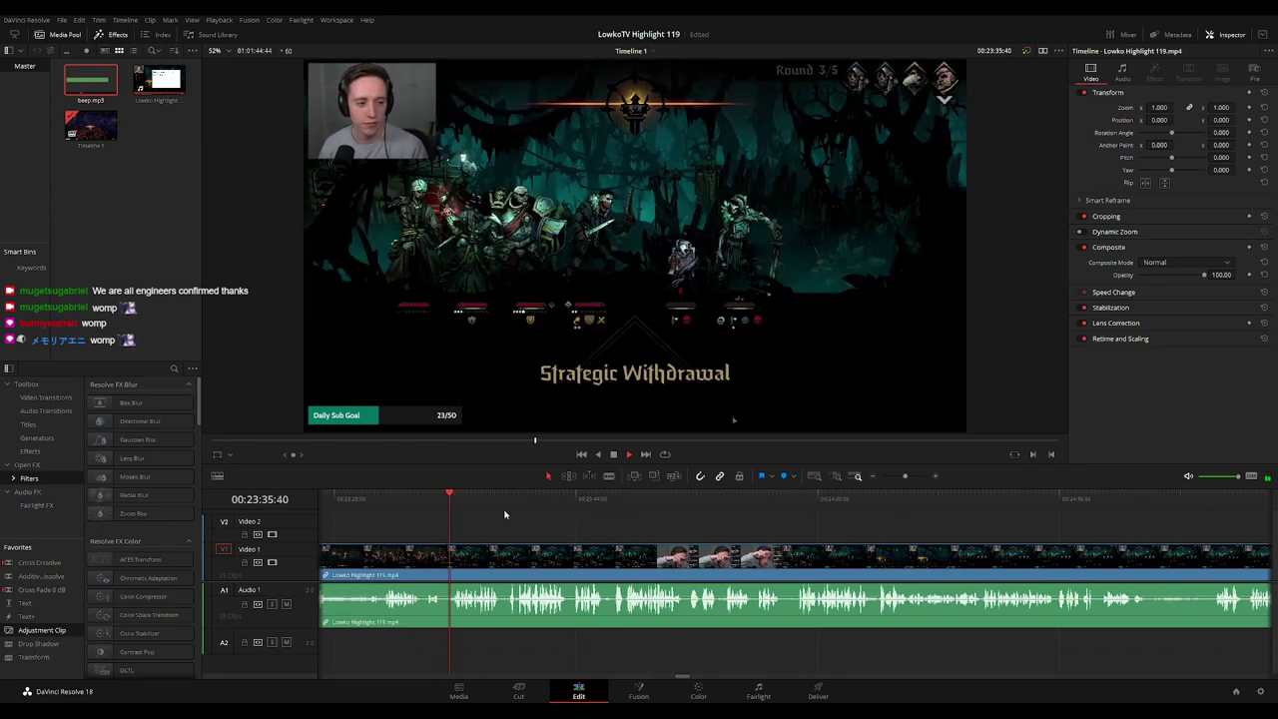
Split the game footage at 00:23:35:08 and just after it, and ripple-delete the short piece between the cuts
click(434, 502)
key(ctrl+b)
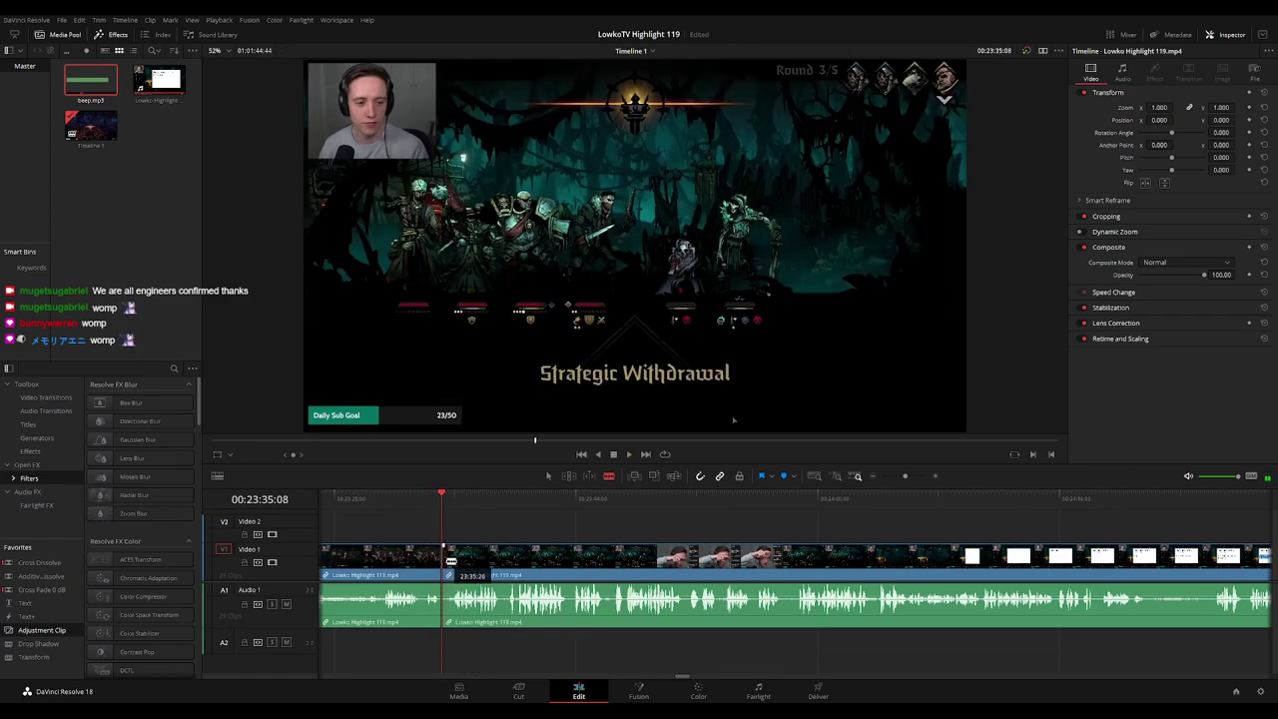
key(q)
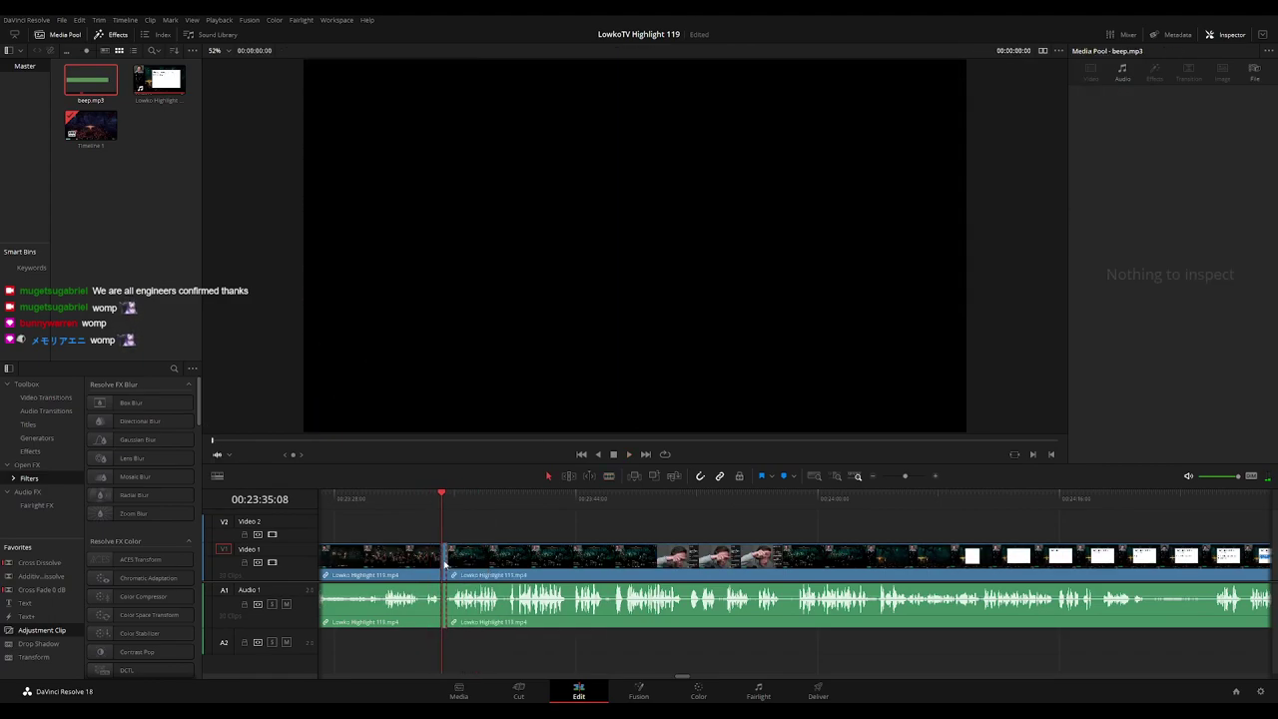
scroll(445, 565, up, 3)
click(811, 565)
click(806, 567)
key(Delete)
key(space)
Color the timeline clip before the 00:23:35:08 cut green
click(751, 567)
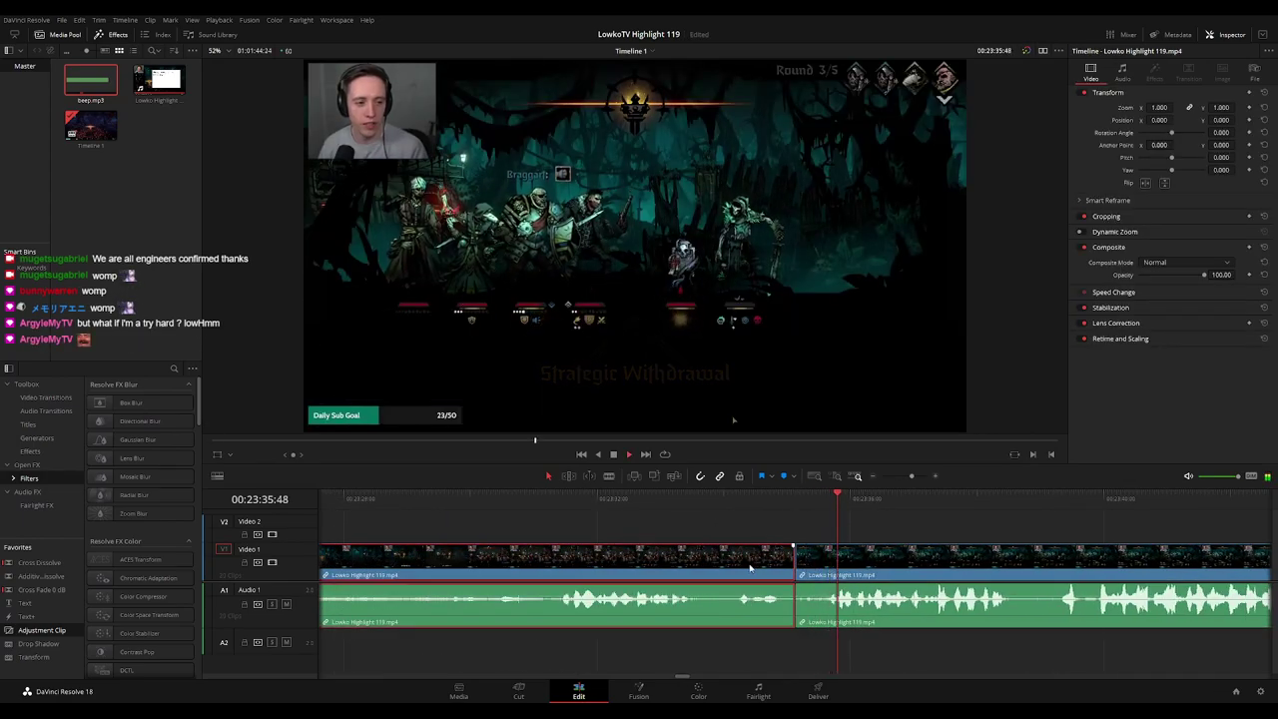
click(1032, 531)
scroll(965, 541, down, 5)
scroll(867, 537, right, 4)
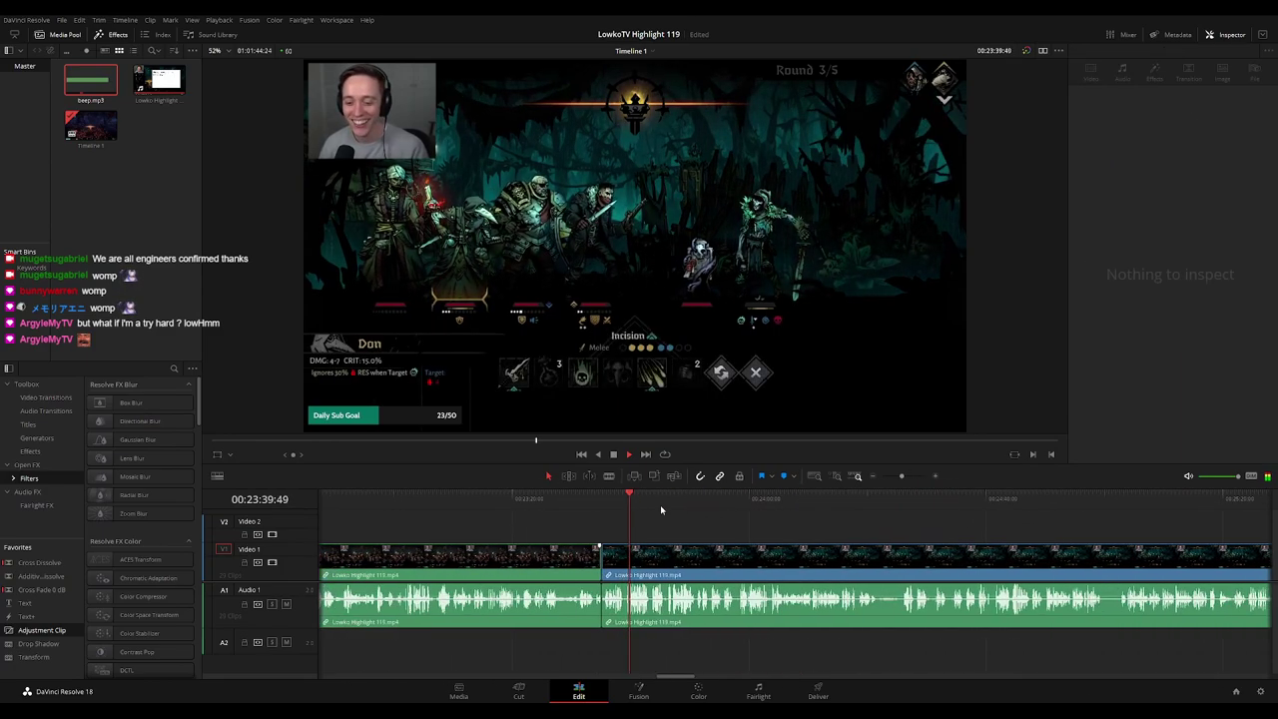
scroll(844, 544, up, 4)
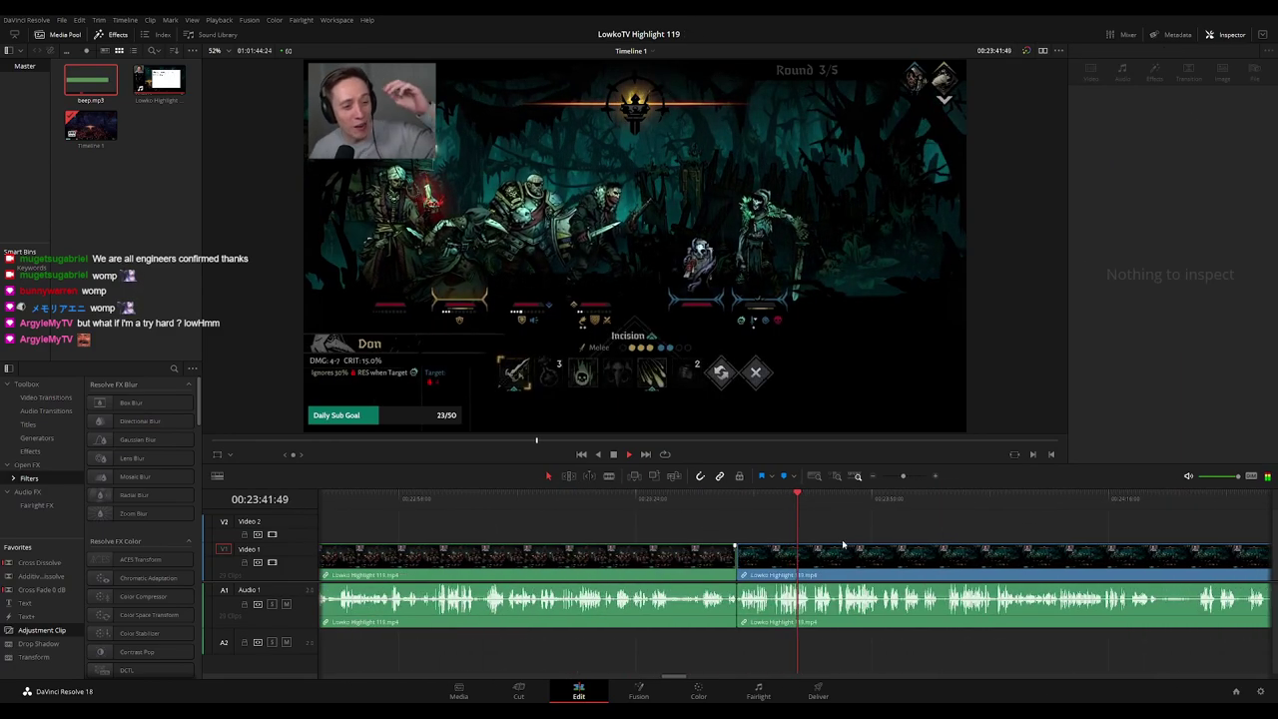
Ripple-delete about one second of the close-up webcam shot from 00:23:50:59 and color the clip before the cut green
drag(897, 533, 673, 527)
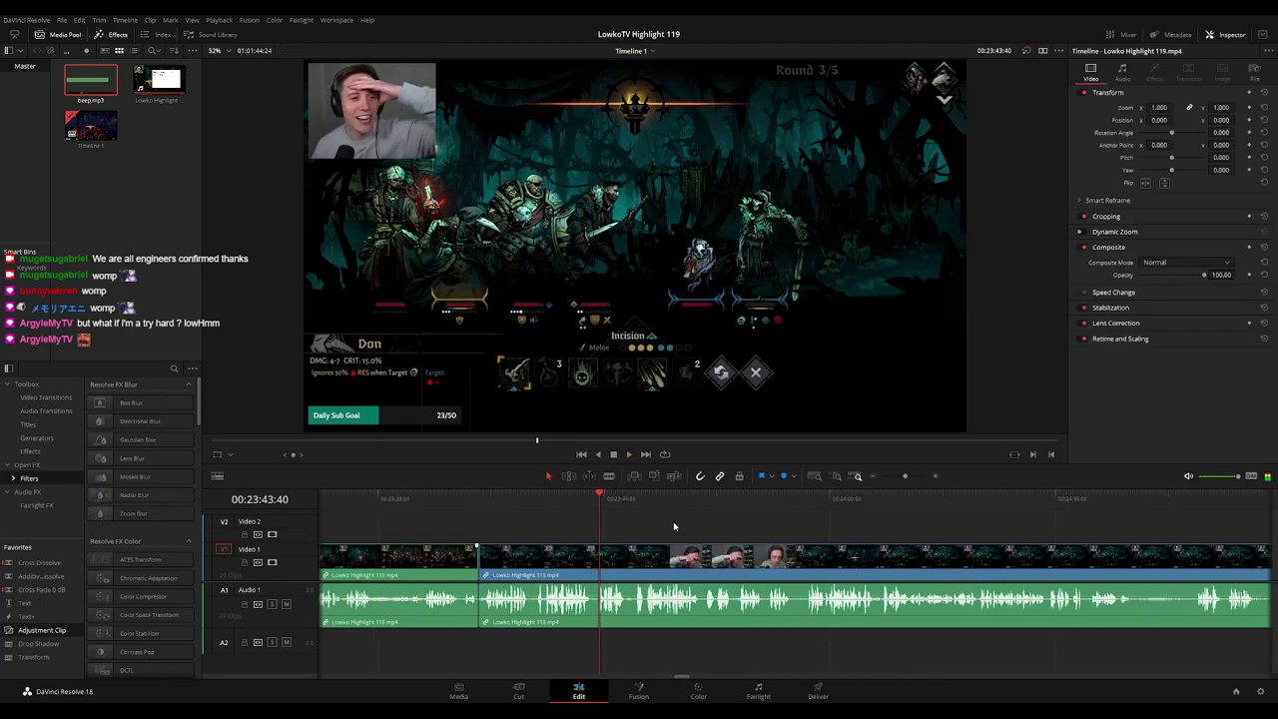
scroll(667, 520, right, 2)
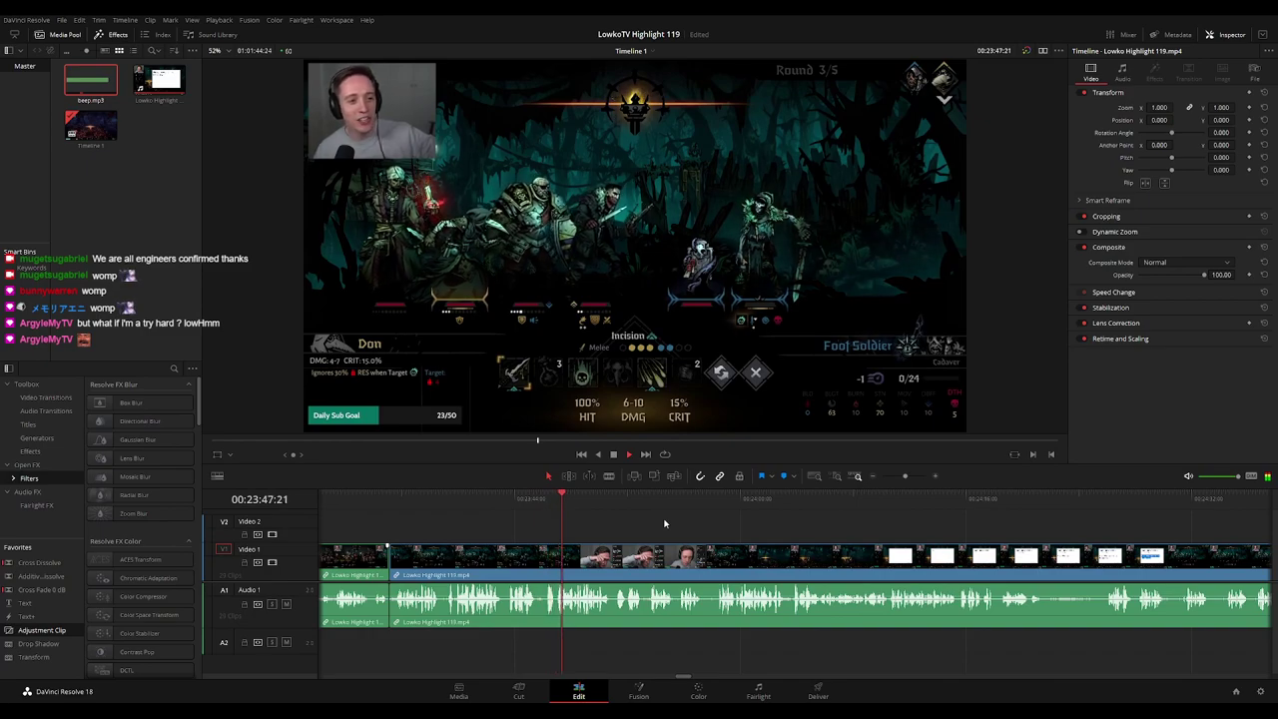
scroll(668, 522, right, 2)
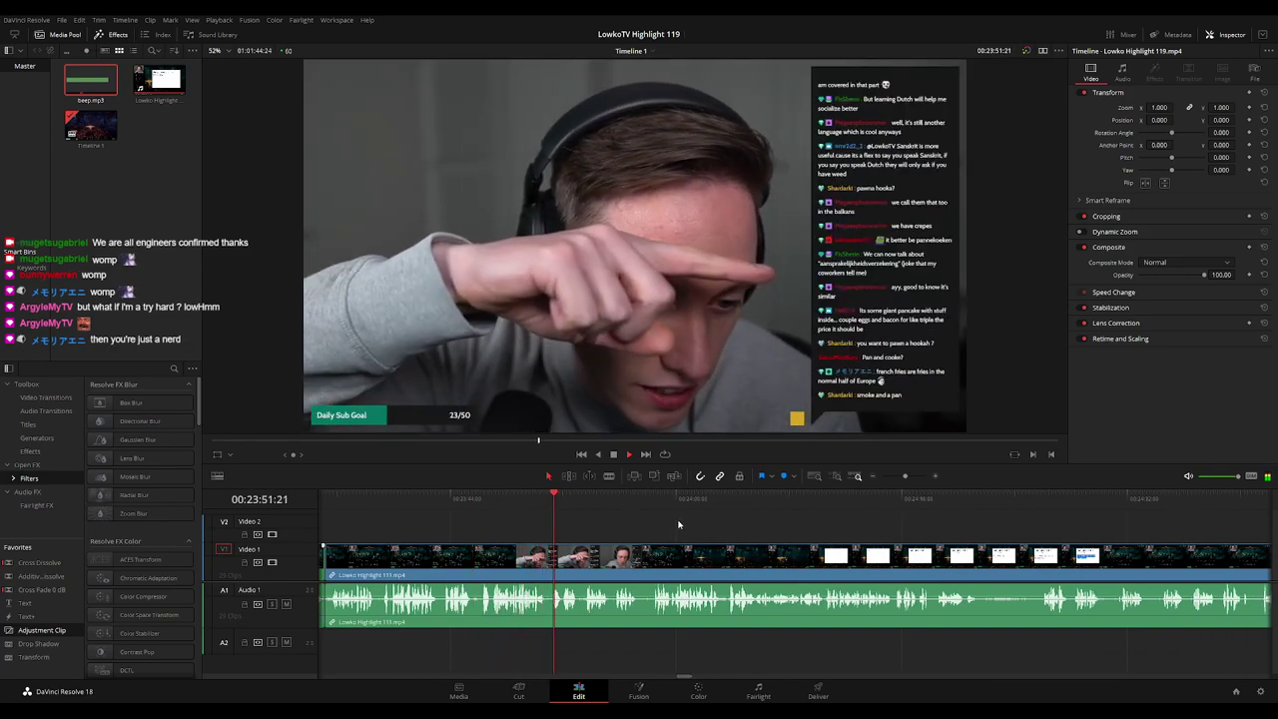
click(543, 503)
key(space)
key(b)
click(549, 557)
click(562, 559)
key(a)
click(558, 561)
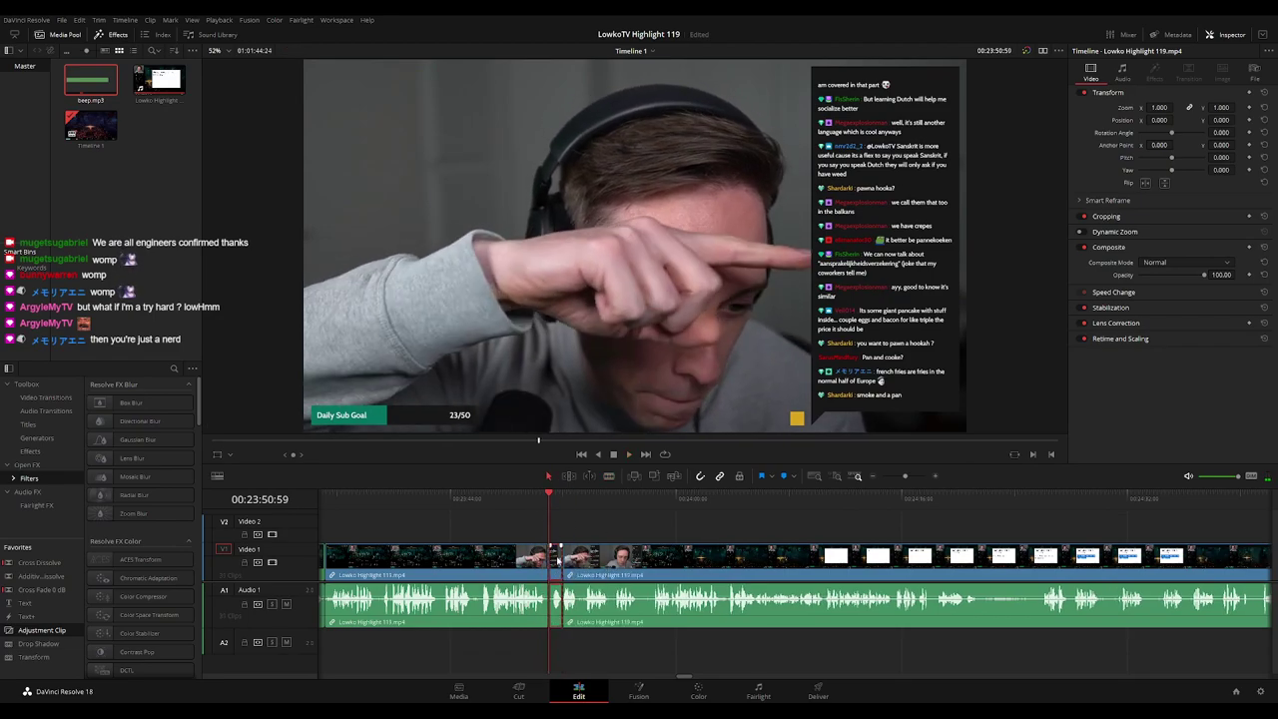
drag(557, 562, 559, 561)
key(space)
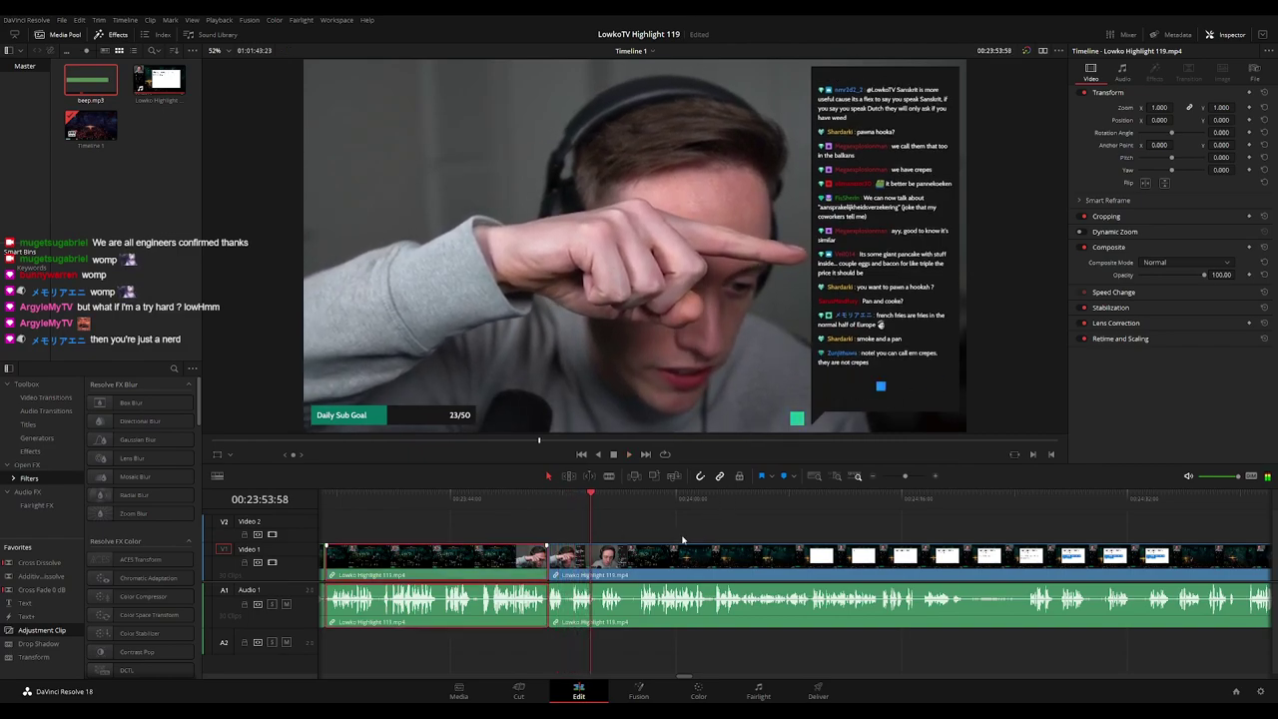
Place an Adjustment Clip on Video 2 starting at 00:23:50:59 and trim its end to 00:23:52:34
click(550, 500)
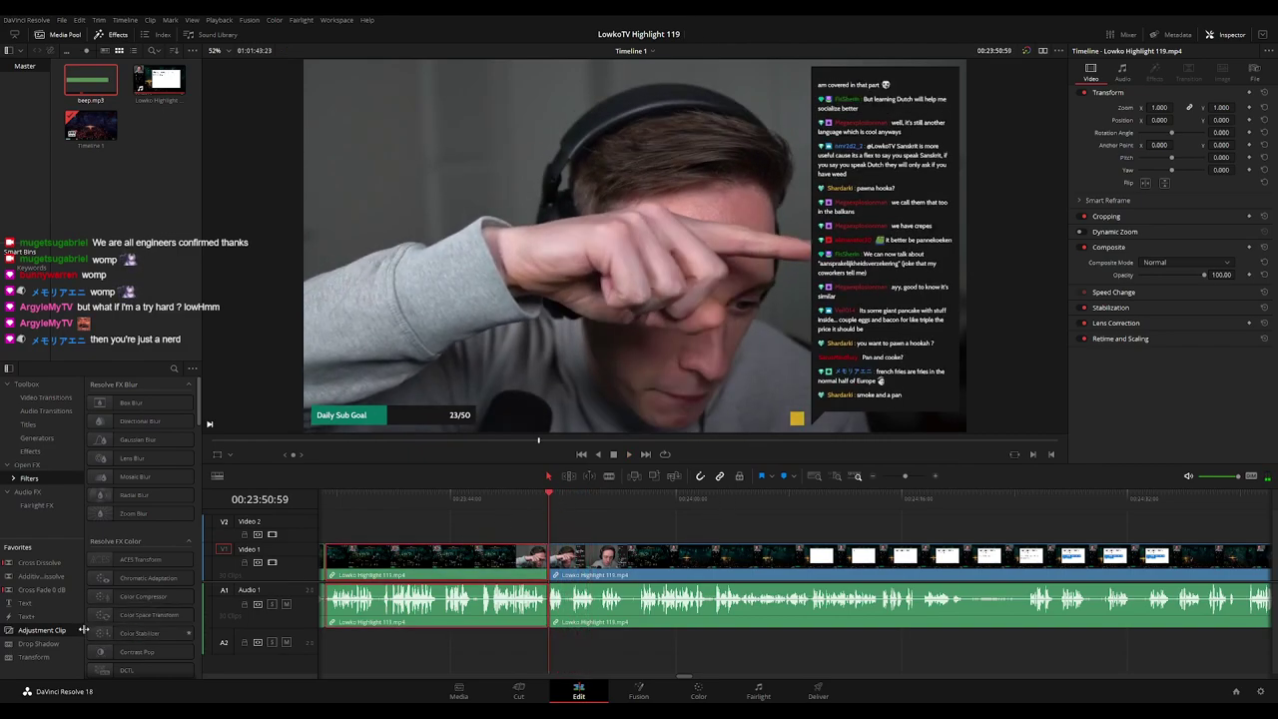
drag(521, 521, 549, 520)
scroll(679, 541, up, 5)
key(space)
scroll(955, 531, down, 3)
click(917, 535)
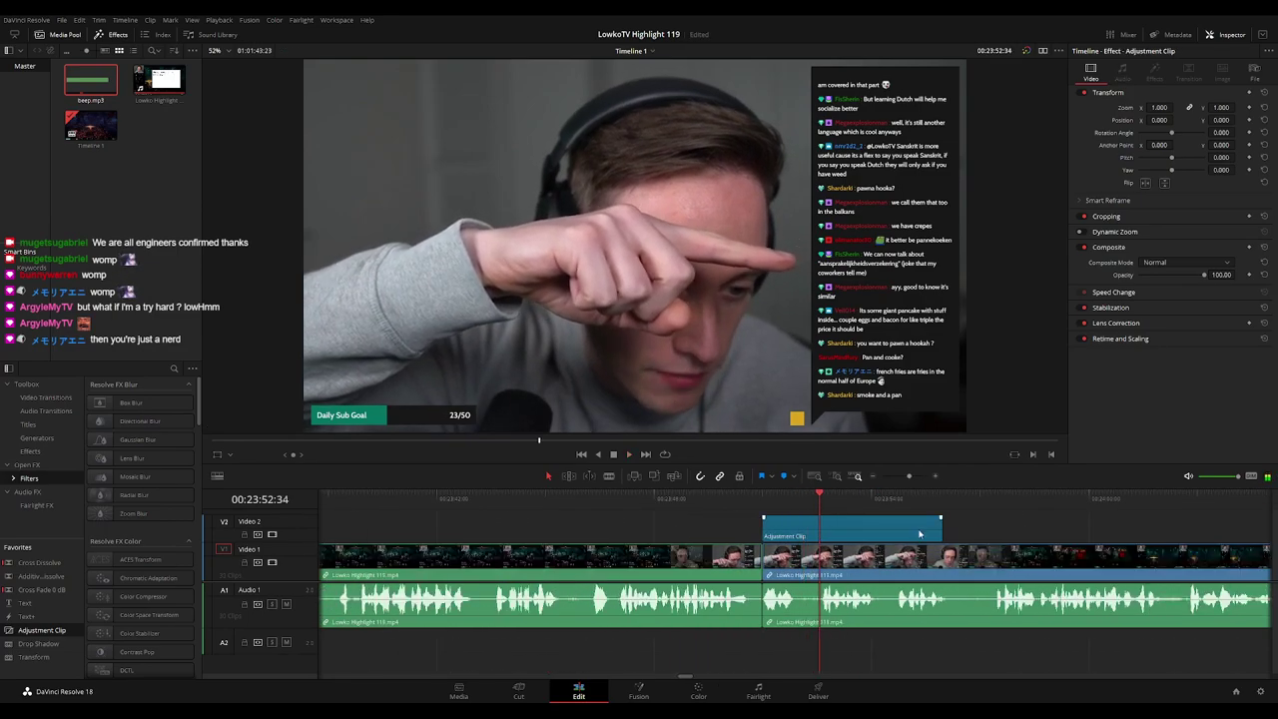
drag(939, 529, 819, 529)
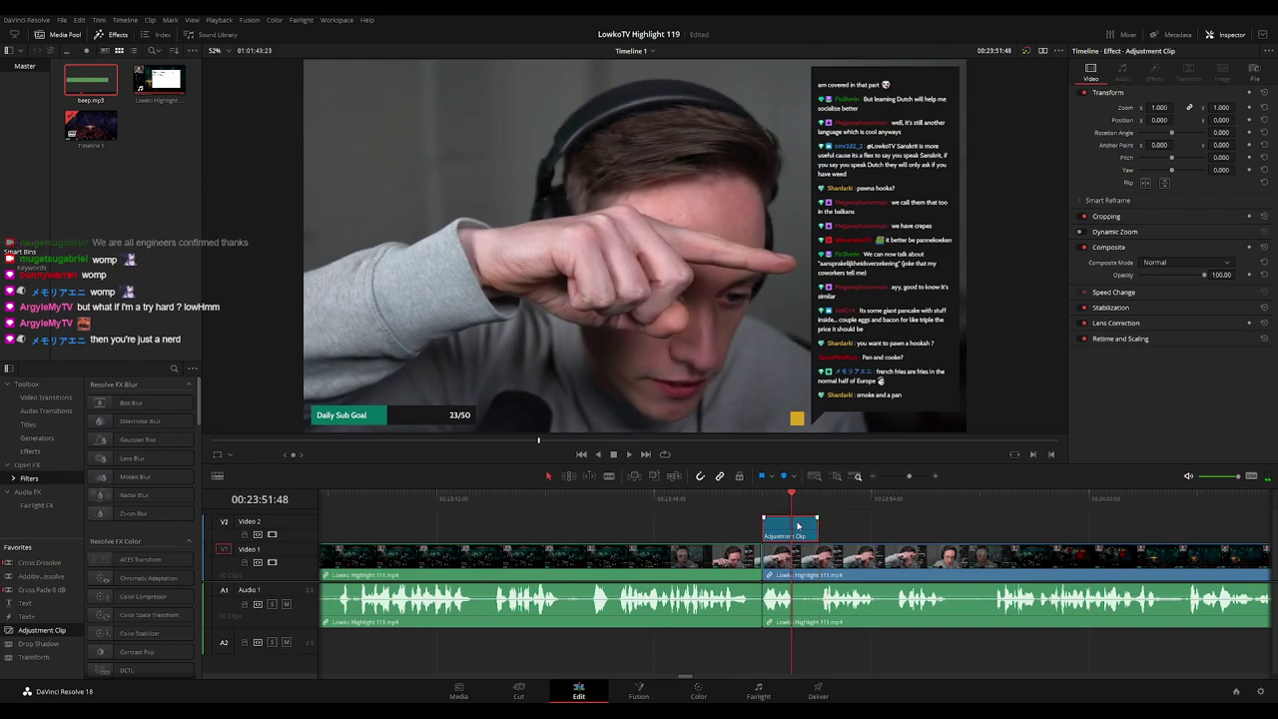
Set the adjustment clip's zoom to 1.850 and position to X -1026, Y 270 to enlarge the stream chat, and play it back
drag(1164, 106, 1249, 120)
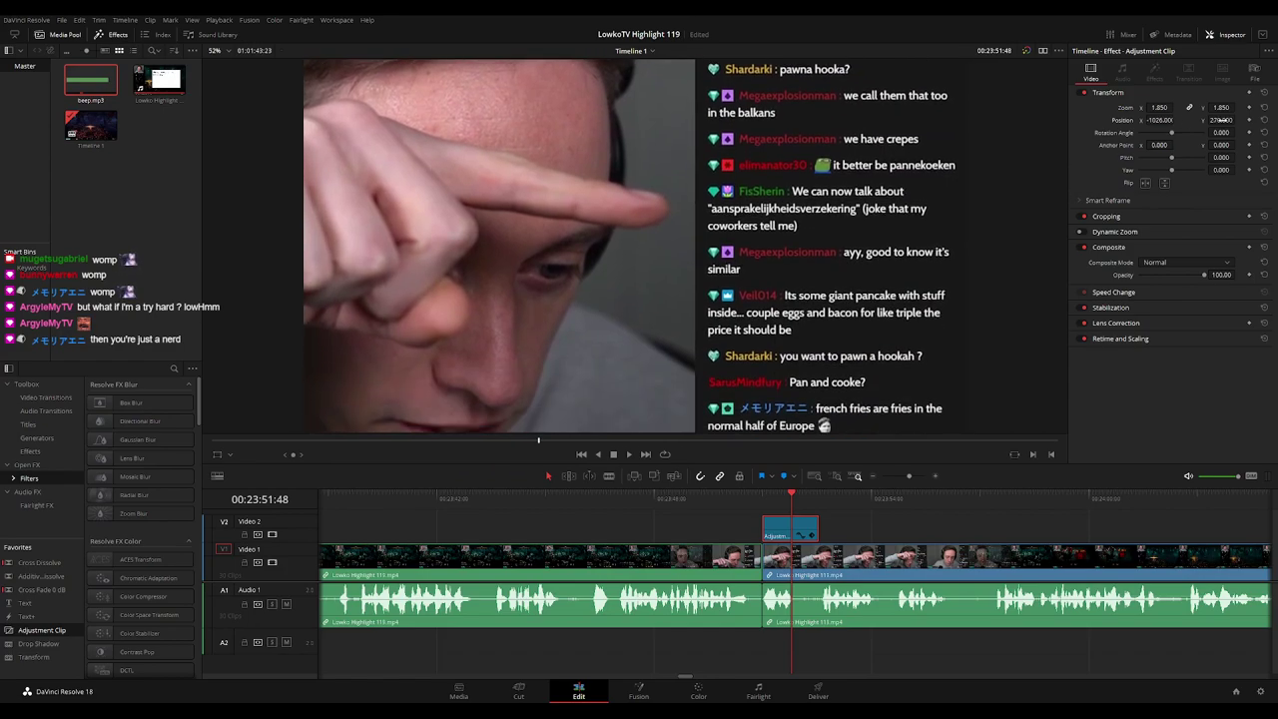
click(921, 533)
key(space)
click(763, 503)
key(space)
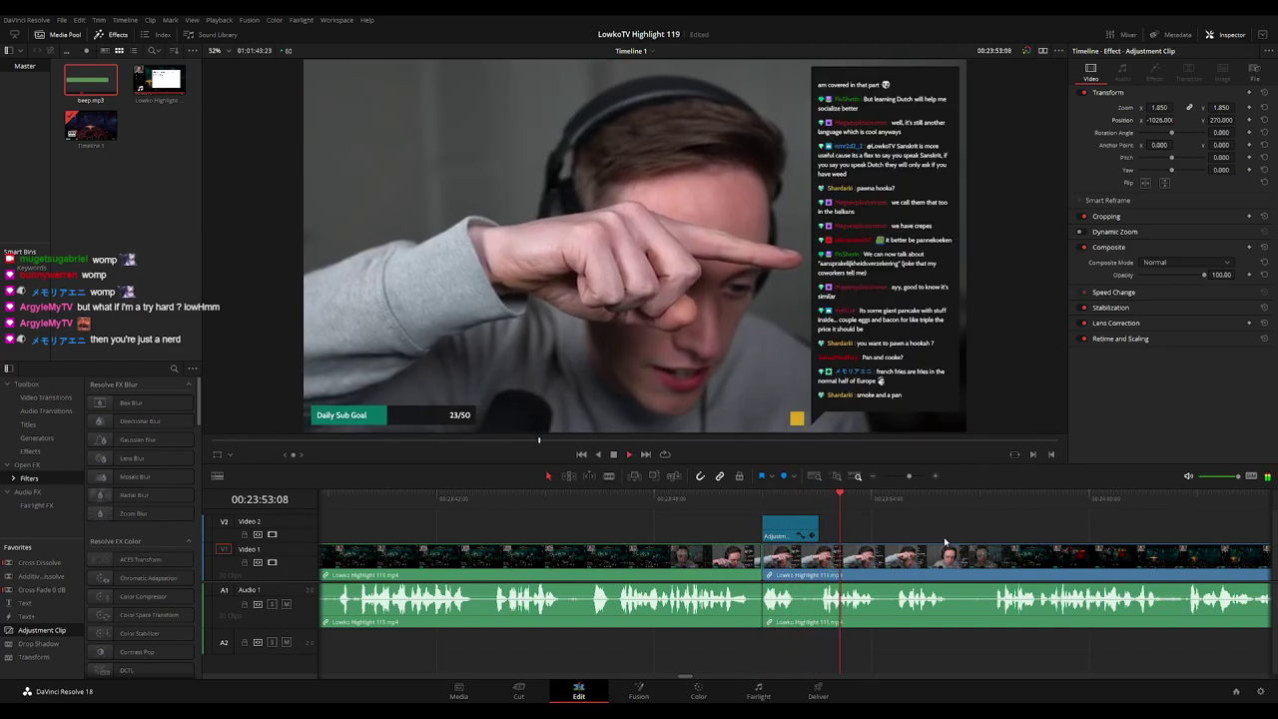
drag(957, 538, 745, 536)
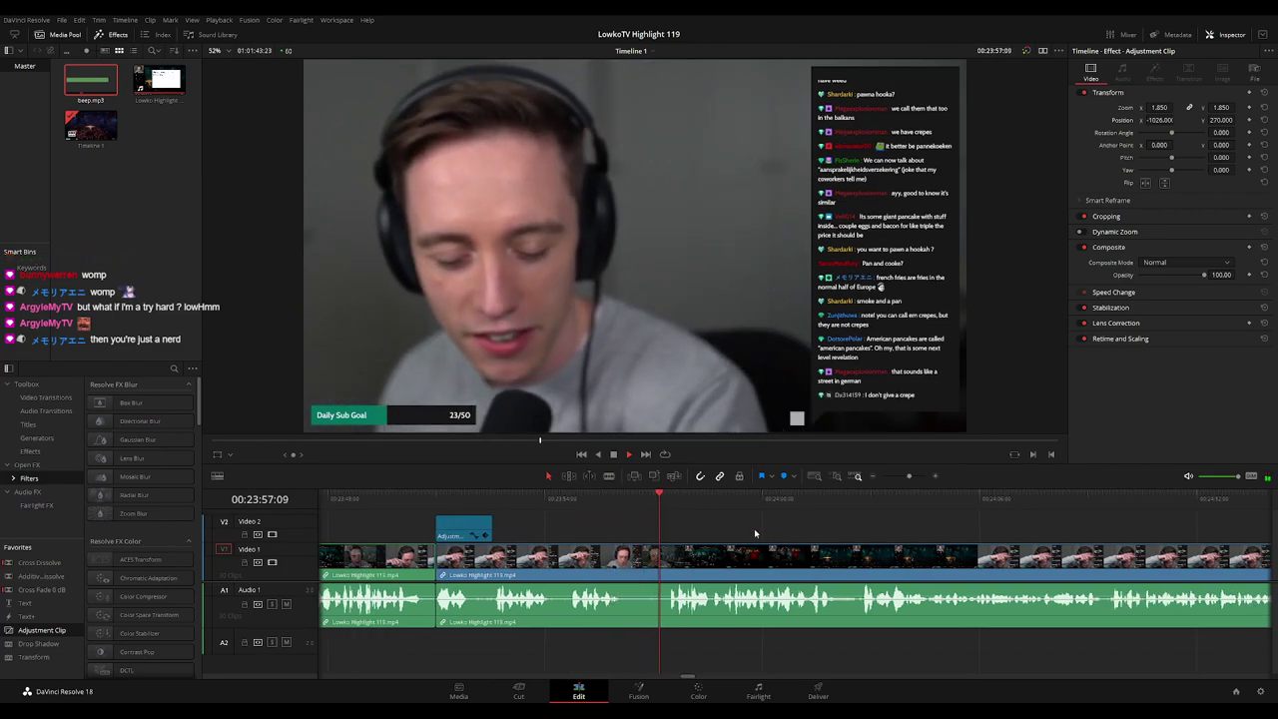
scroll(734, 530, right, 1)
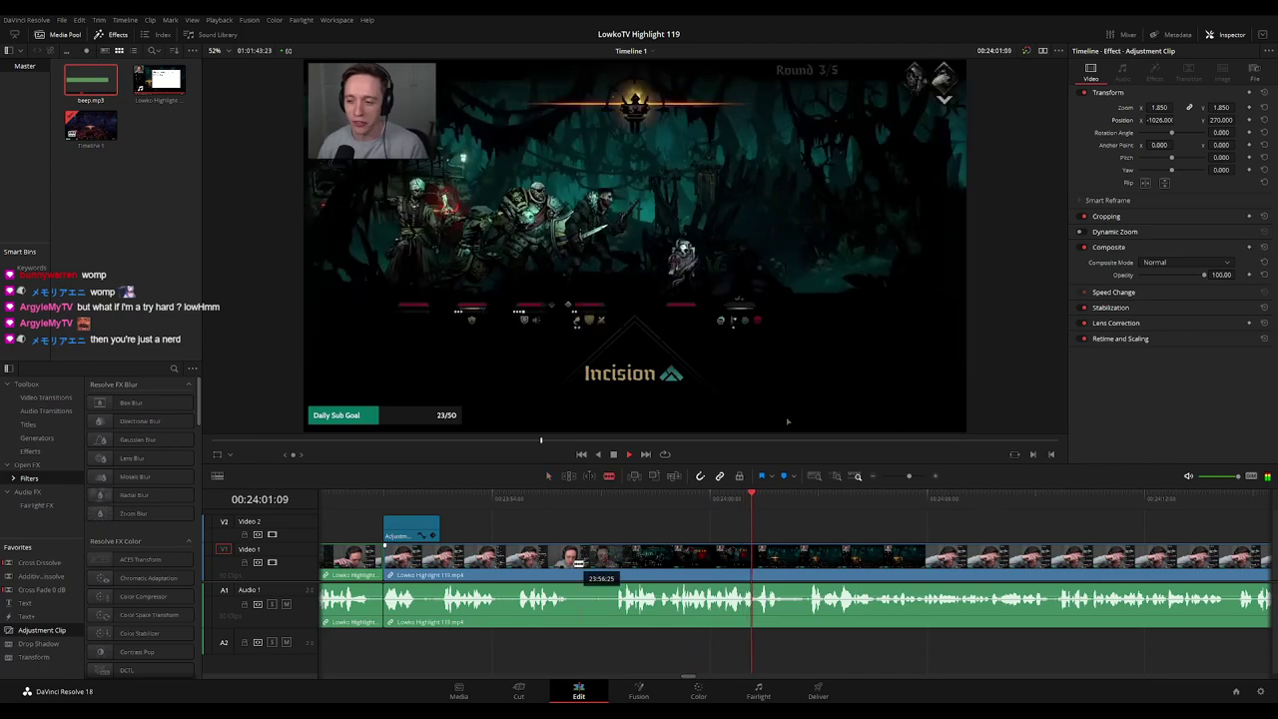
Ripple-delete about one second of silence from around 00:23:56:13 and color the clip before the cut green
click(574, 563)
click(616, 565)
key(a)
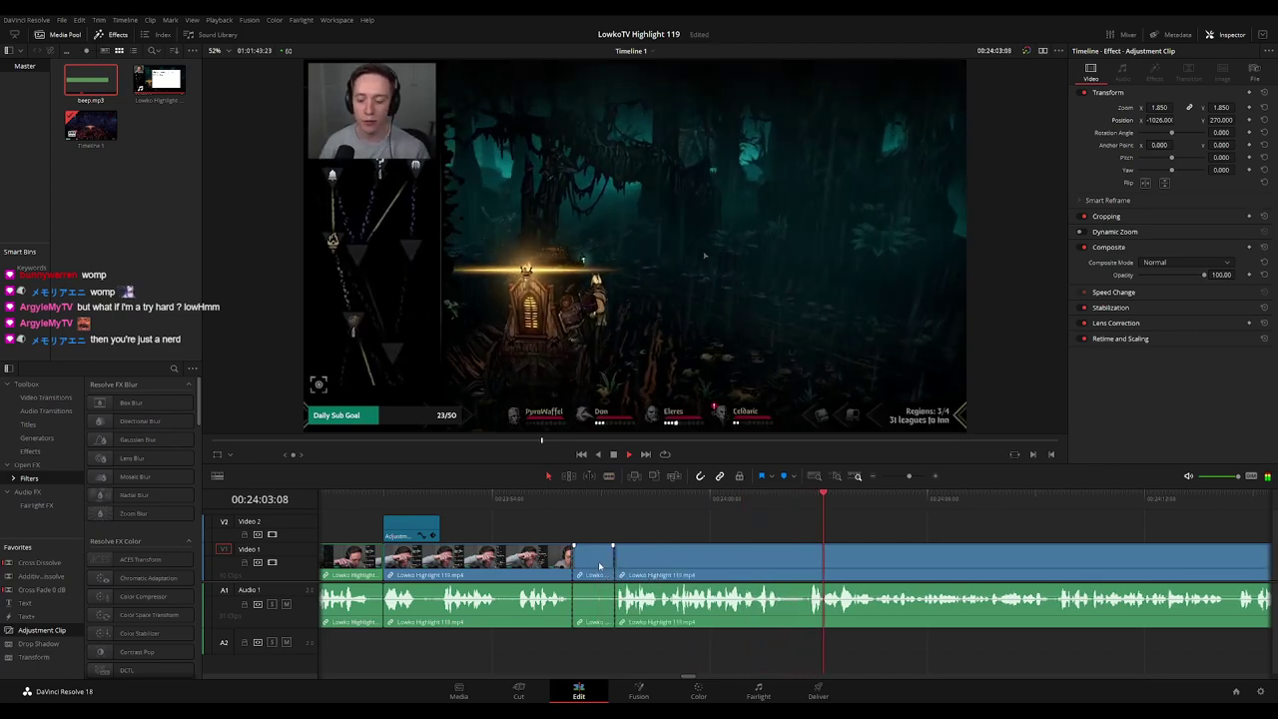
click(601, 566)
key(Delete)
click(549, 557)
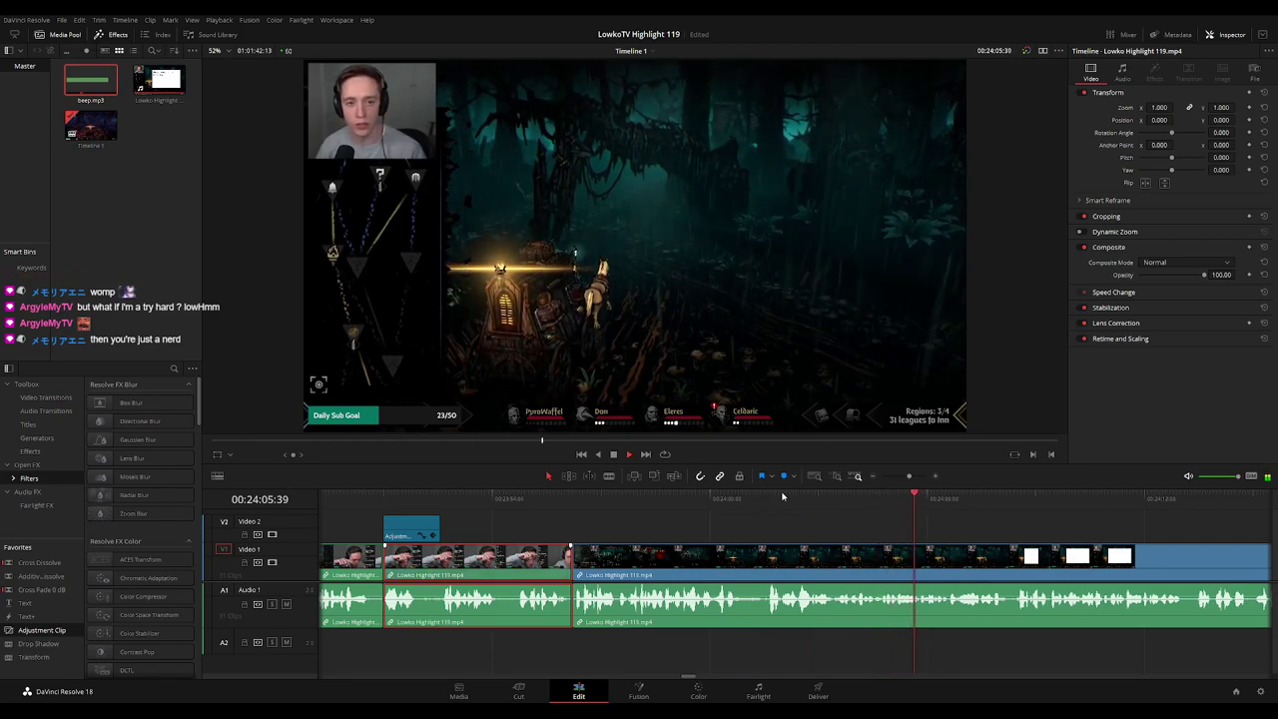
Play through the Scheveningen translation section and ripple-delete about one second of silence from around 00:24:28:15
click(1012, 534)
drag(1121, 533, 743, 531)
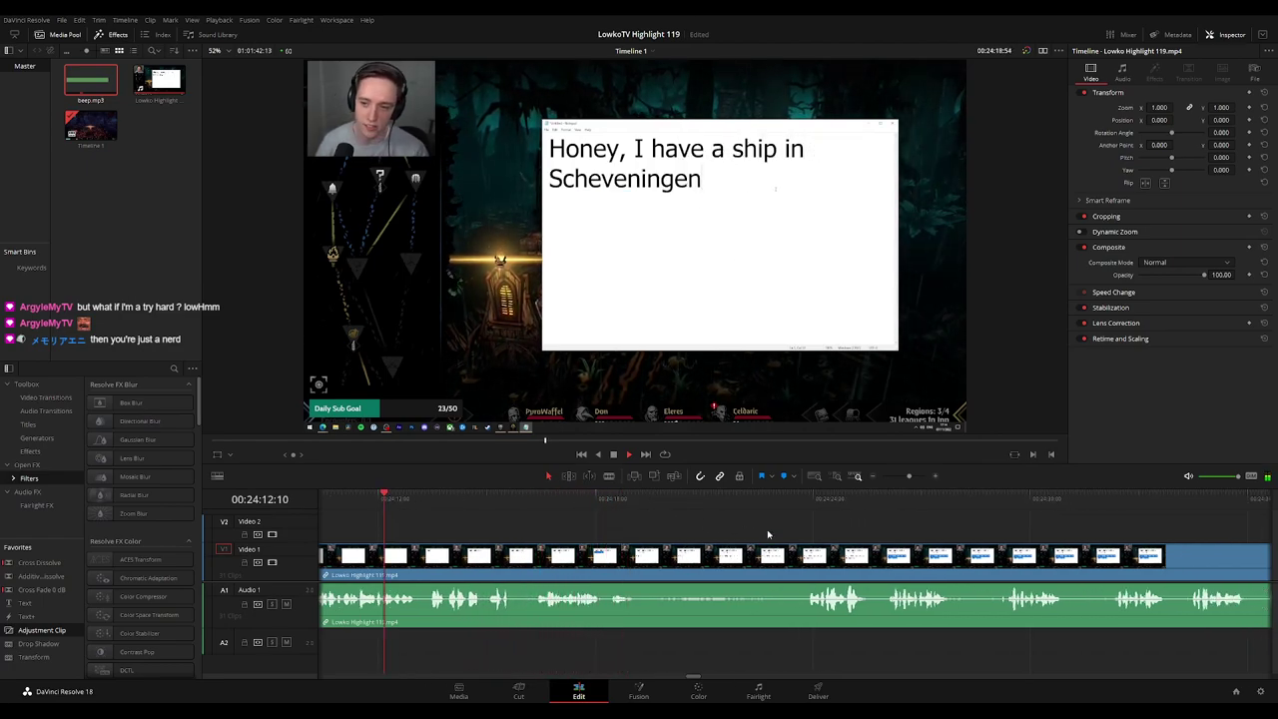
click(688, 500)
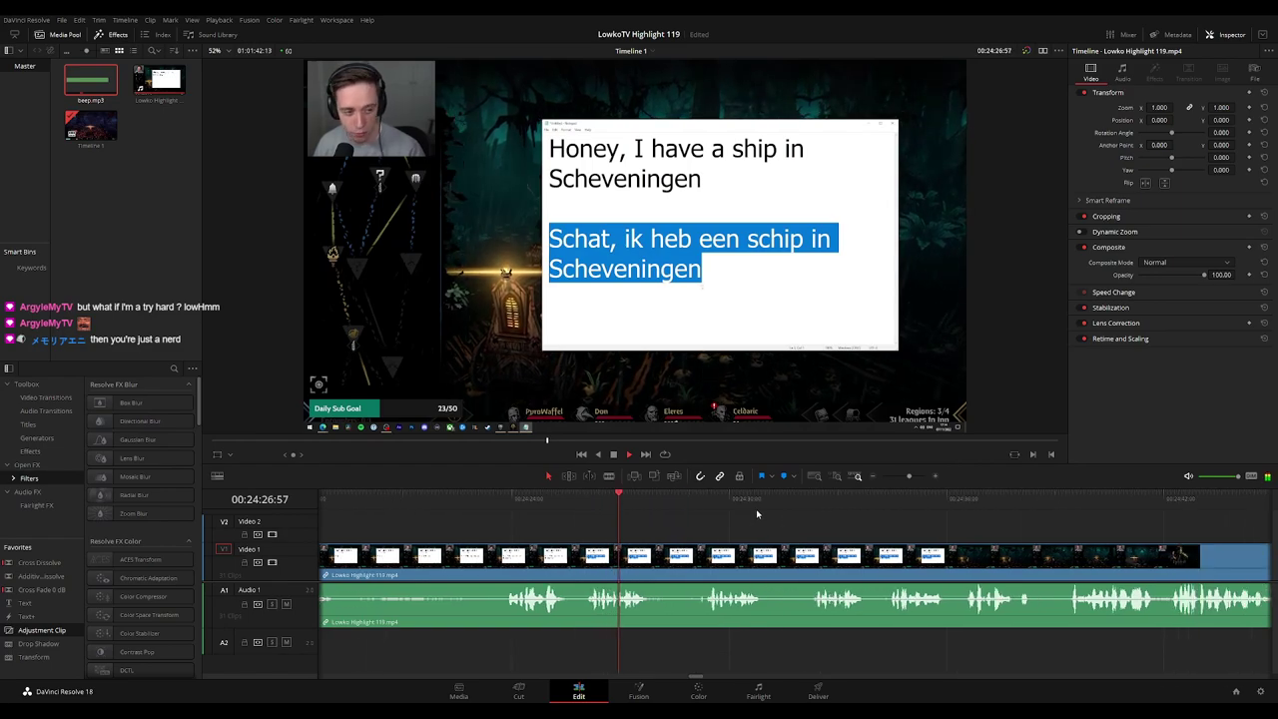
scroll(751, 518, right, 2)
scroll(766, 530, down, 5)
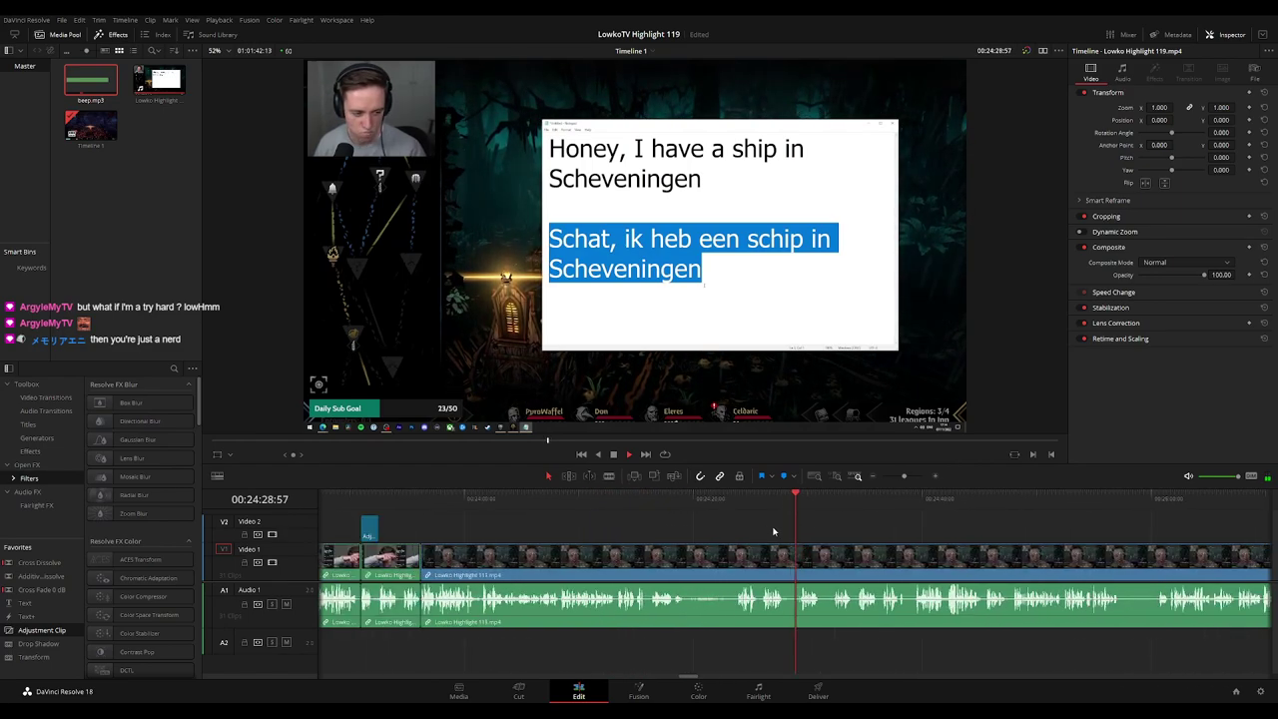
scroll(844, 533, up, 3)
scroll(839, 536, up, 2)
key(b)
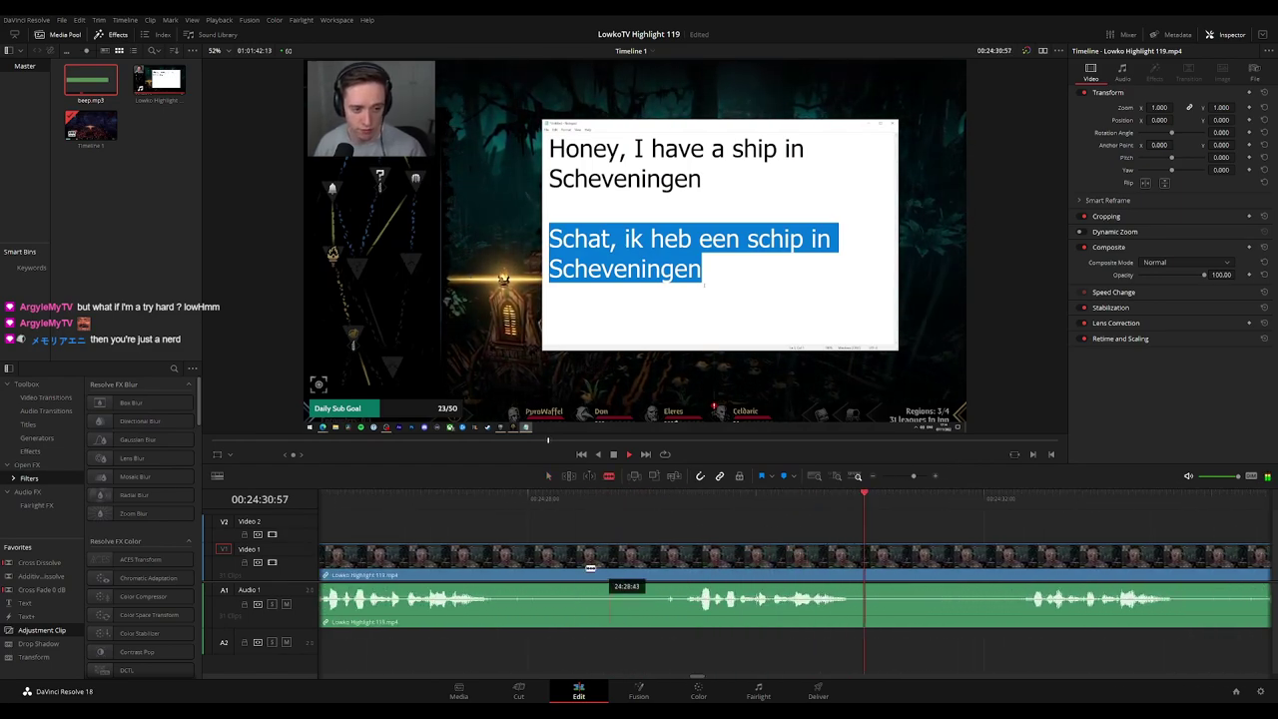
click(557, 559)
click(680, 564)
key(a)
click(636, 565)
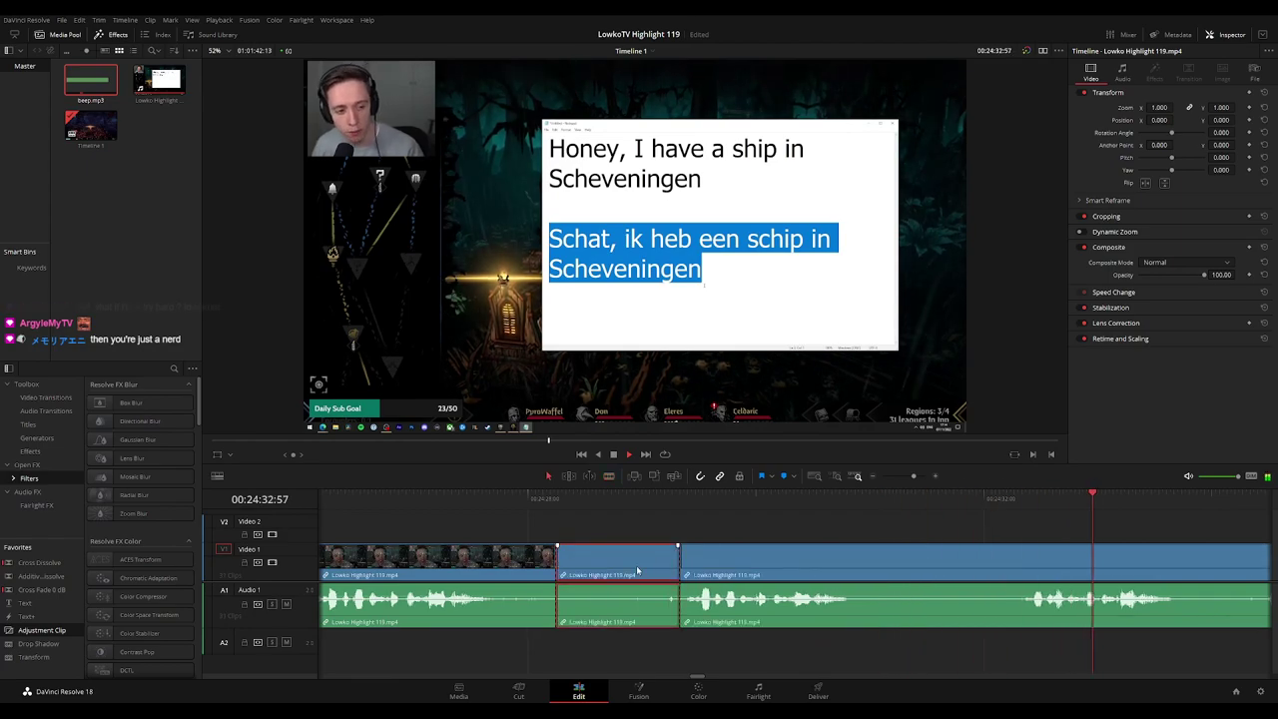
key(Delete)
Color the clip that ends at the 00:24:28:15 cut green
scroll(694, 564, down, 2)
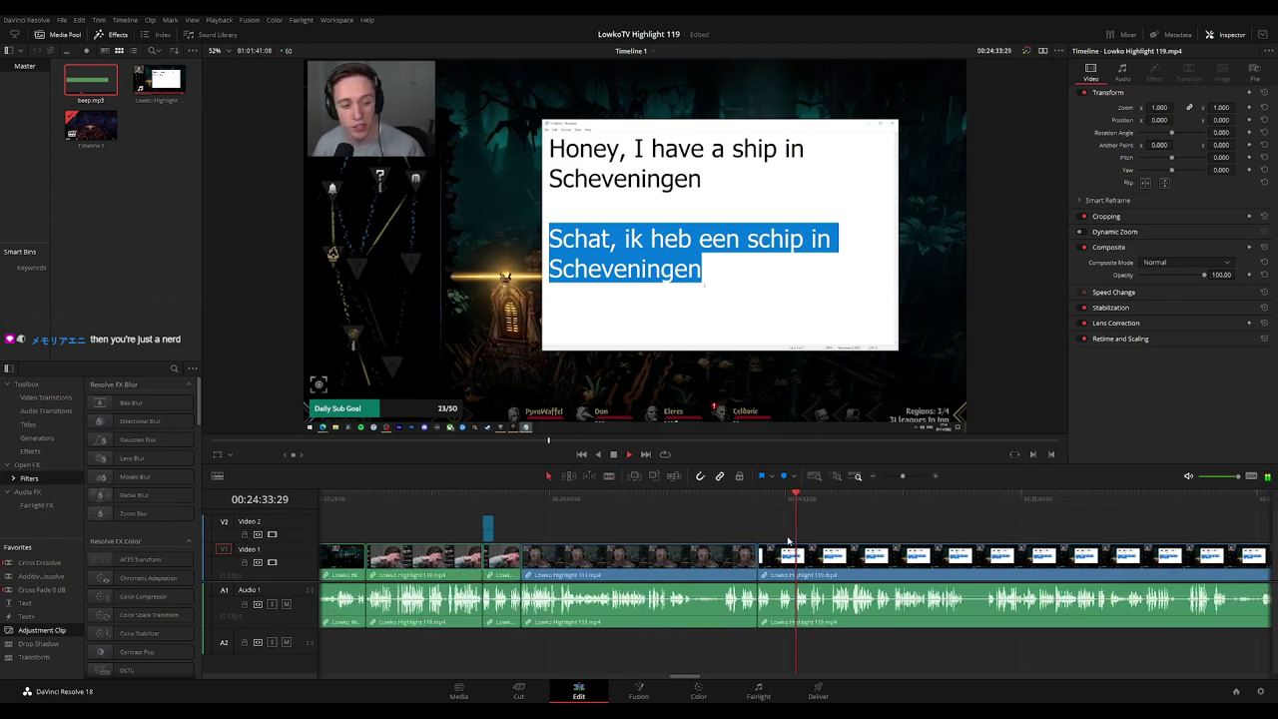
click(664, 564)
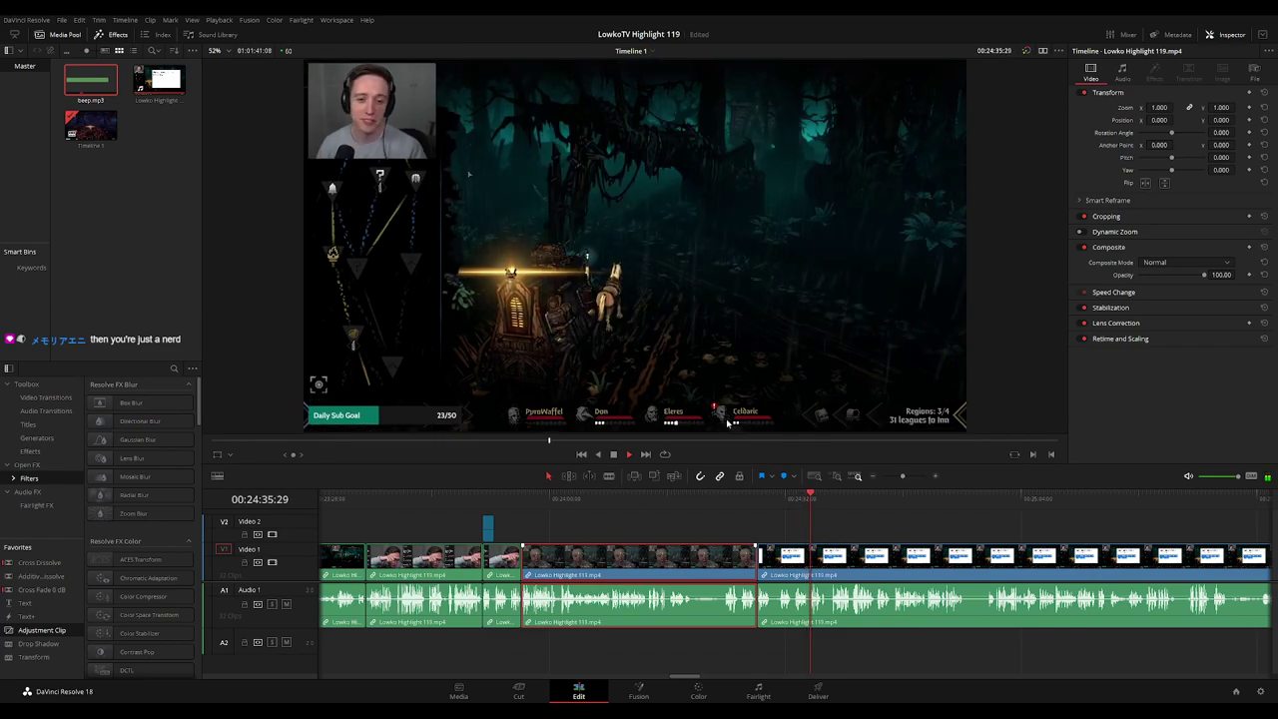
key(Delete)
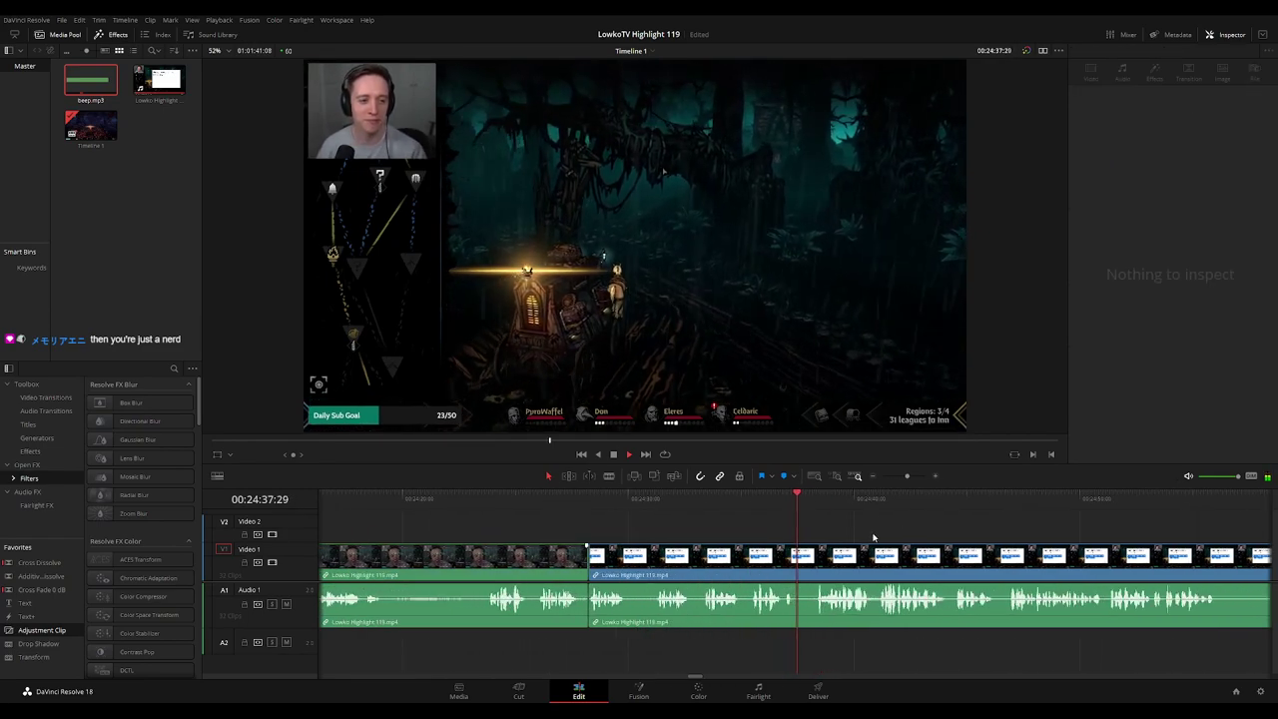
Ripple-delete about one second from around 00:24:37:21 and color the clip before this cut green
key(b)
click(616, 561)
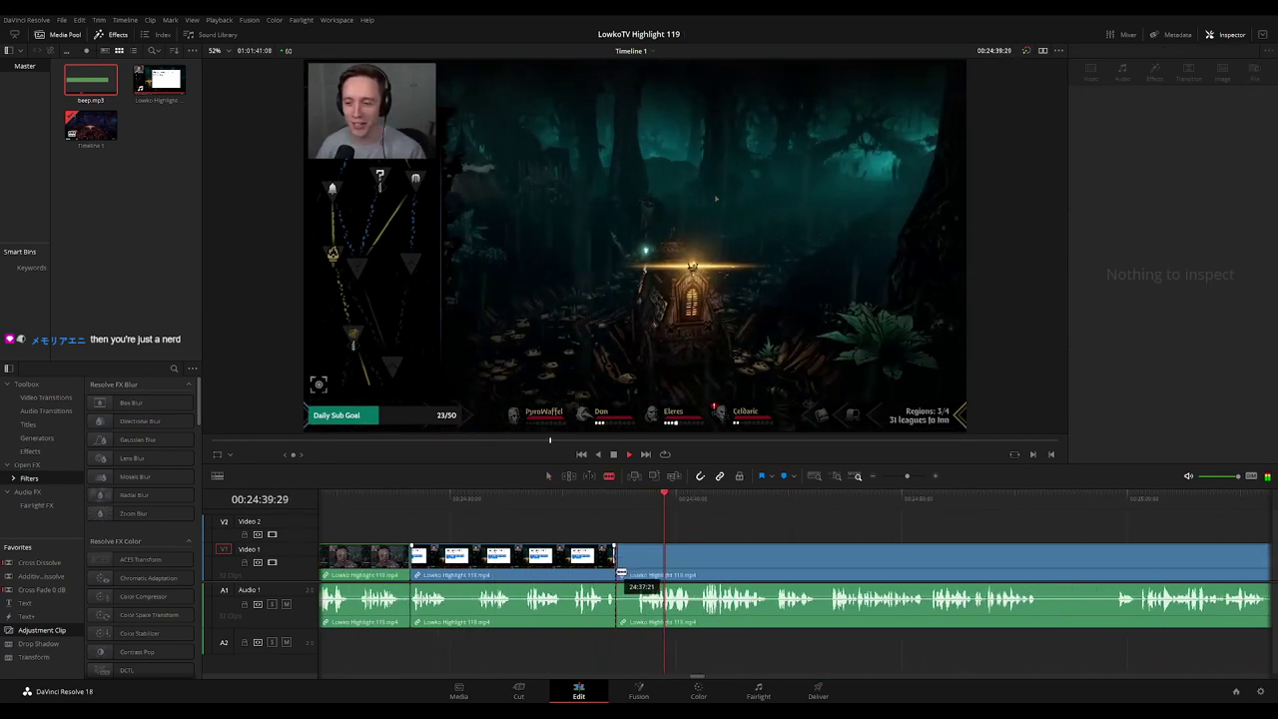
key(a)
click(631, 568)
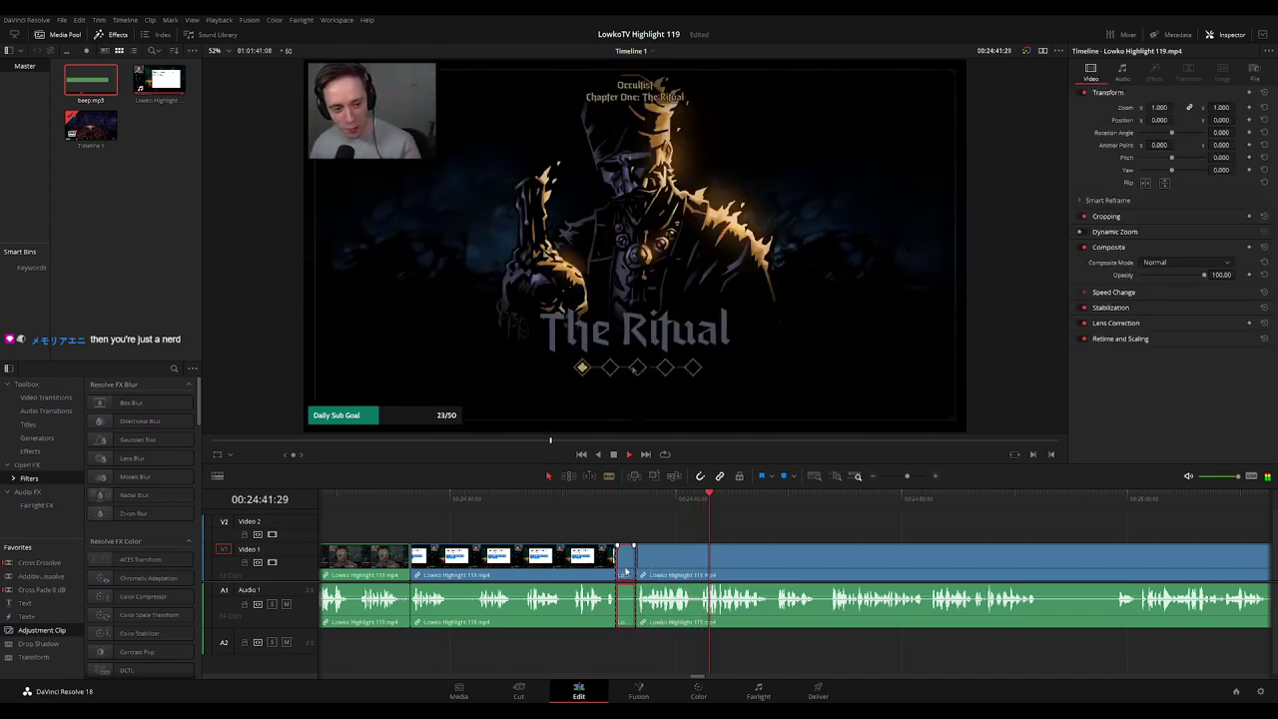
click(555, 562)
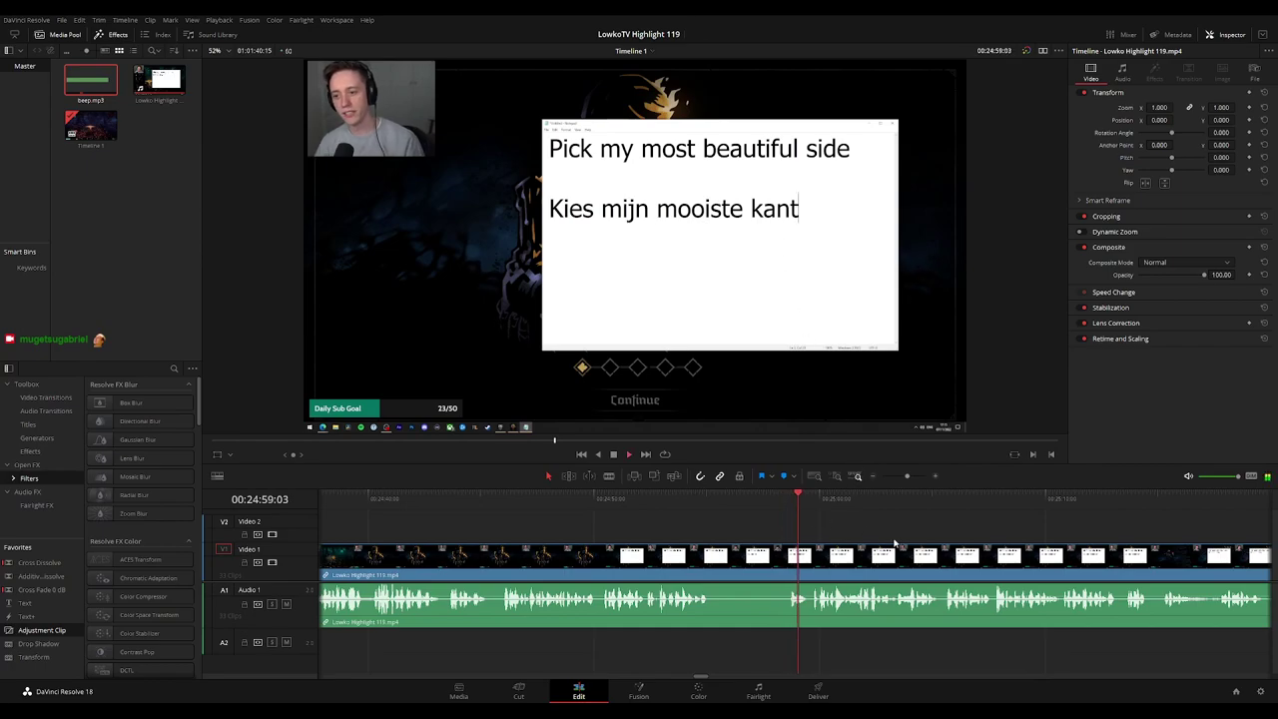
Play through the "Kies mijn mooiste kant" and "Toen Koos" translation sections up to about 00:25:30 to check for cuts
drag(896, 544, 784, 518)
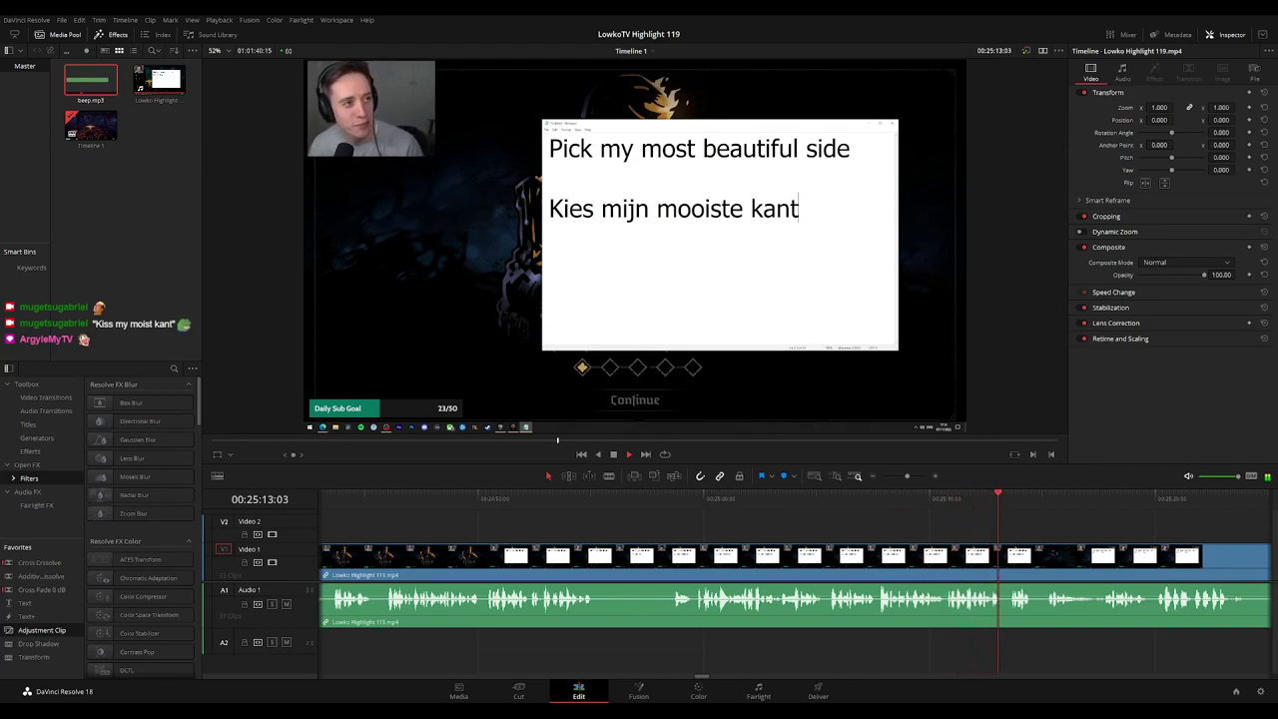
drag(1073, 525, 641, 519)
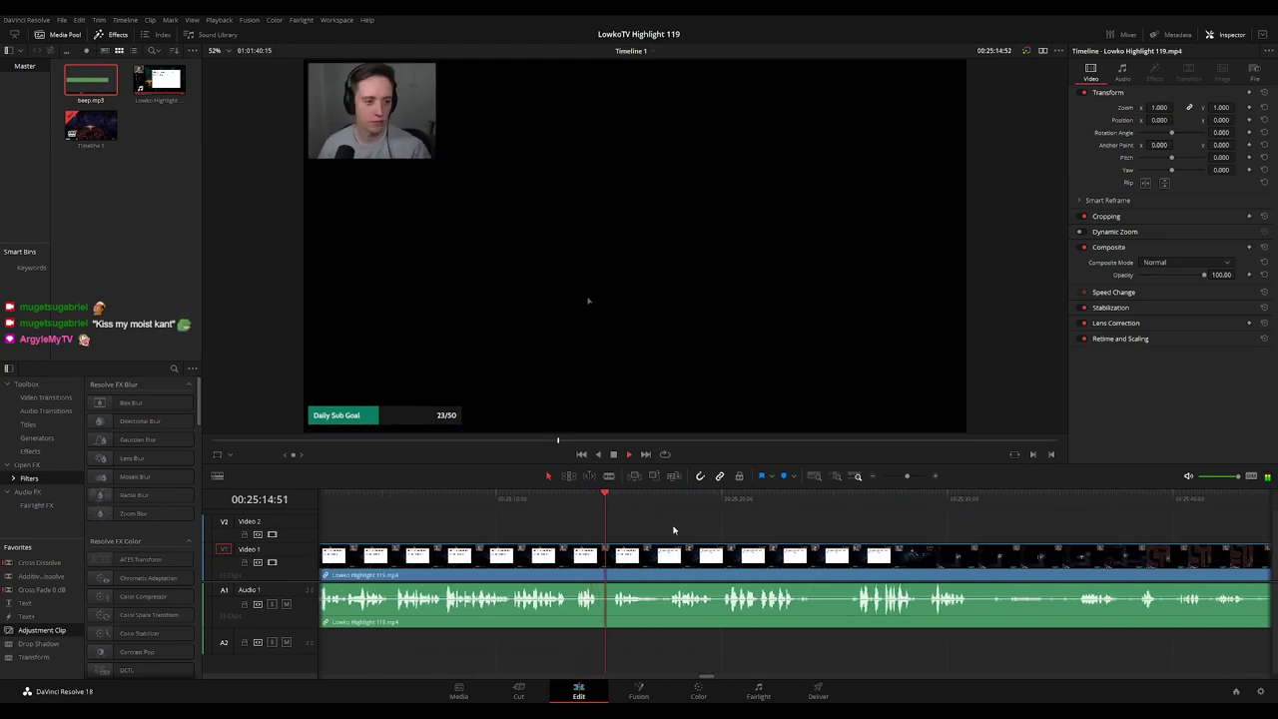
mouse_move(672, 529)
mouse_down()
mouse_move(652, 526)
mouse_move(662, 530)
mouse_up()
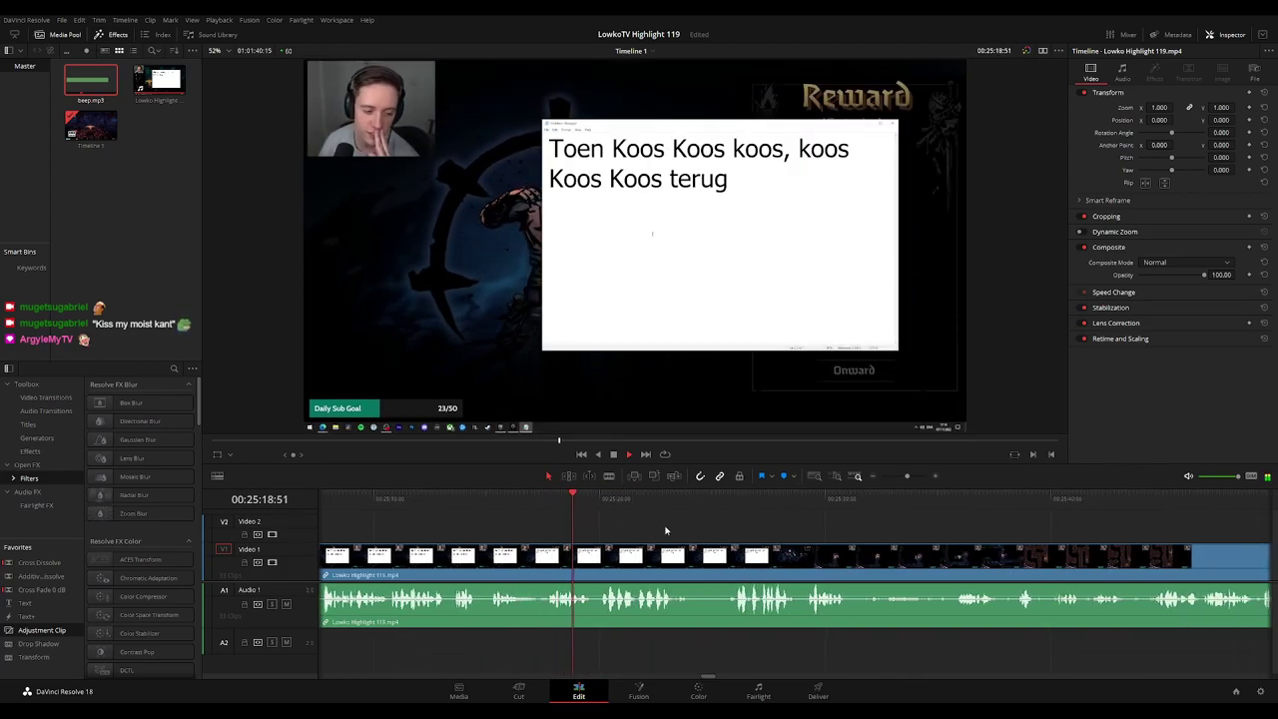
scroll(644, 530, right, 4)
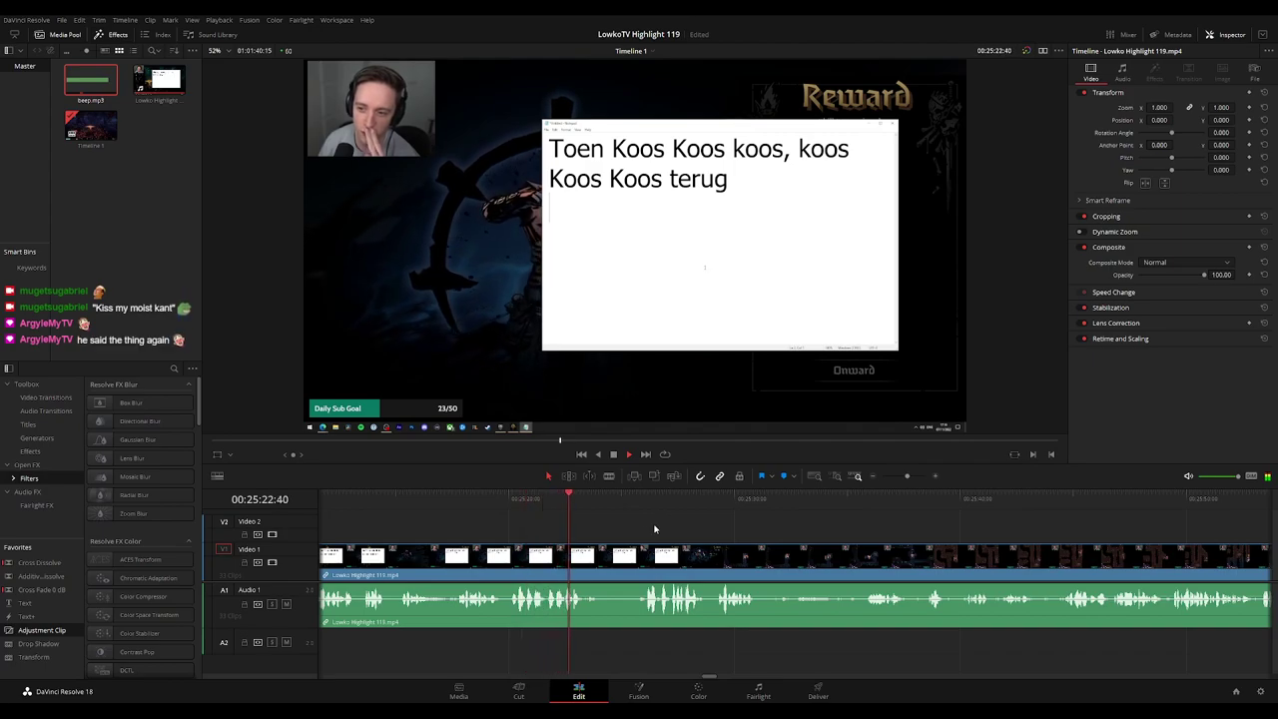
scroll(619, 527, right, 2)
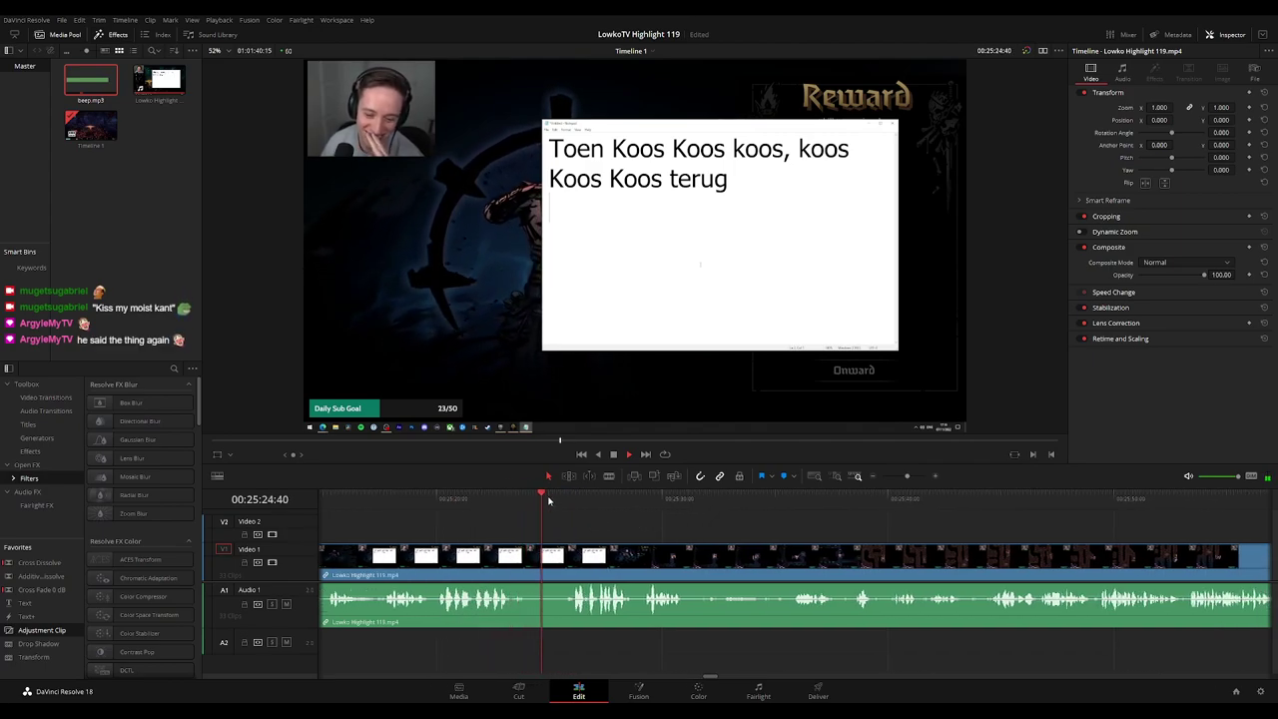
scroll(676, 537, right, 2)
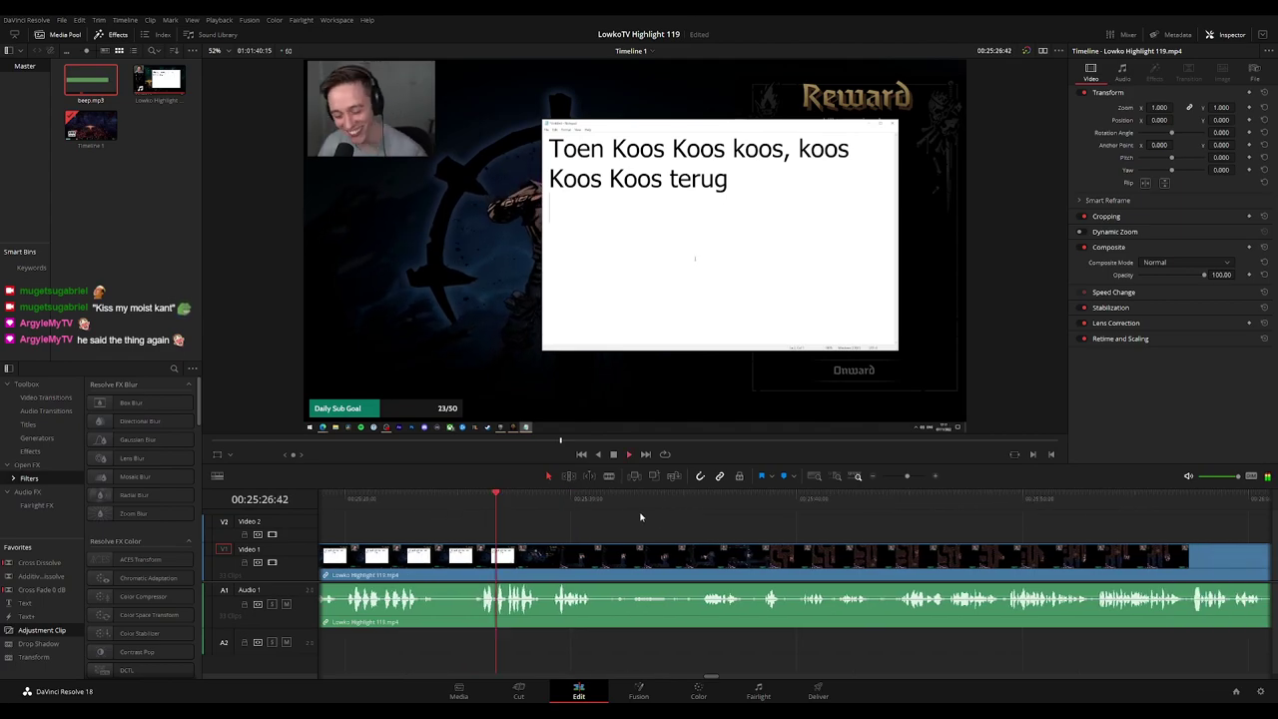
scroll(587, 529, right, 2)
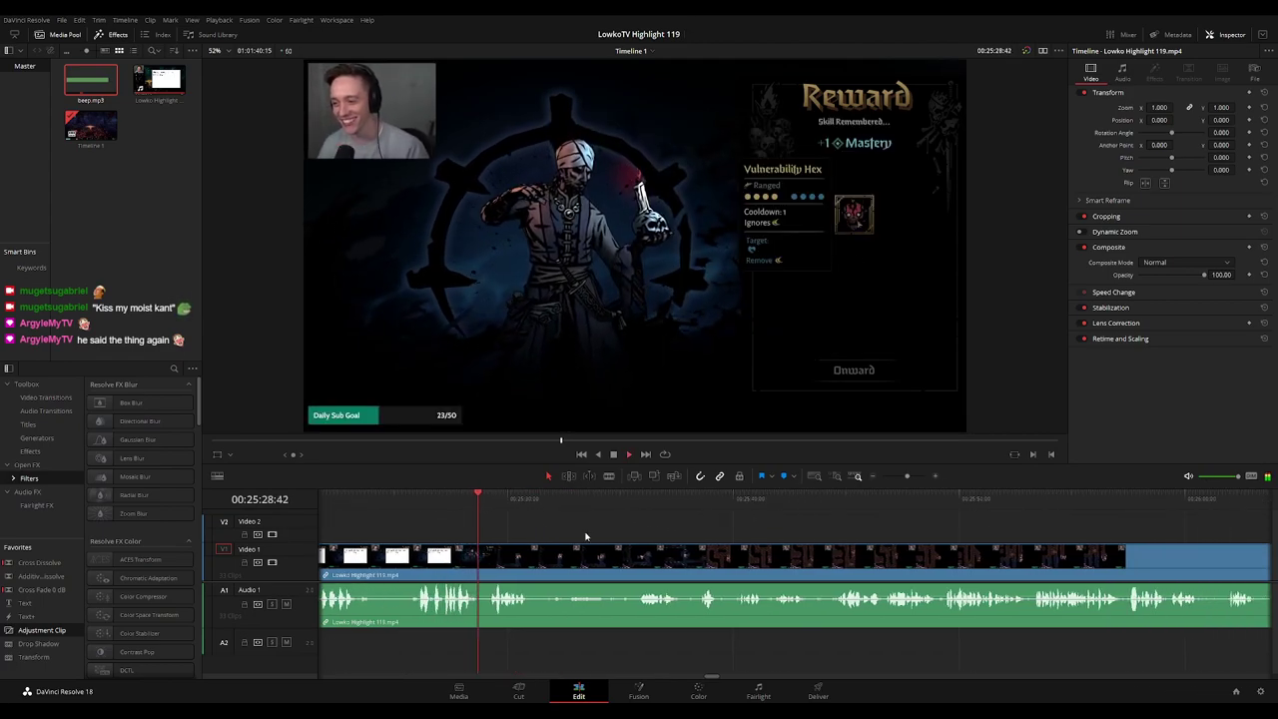
scroll(574, 527, right, 2)
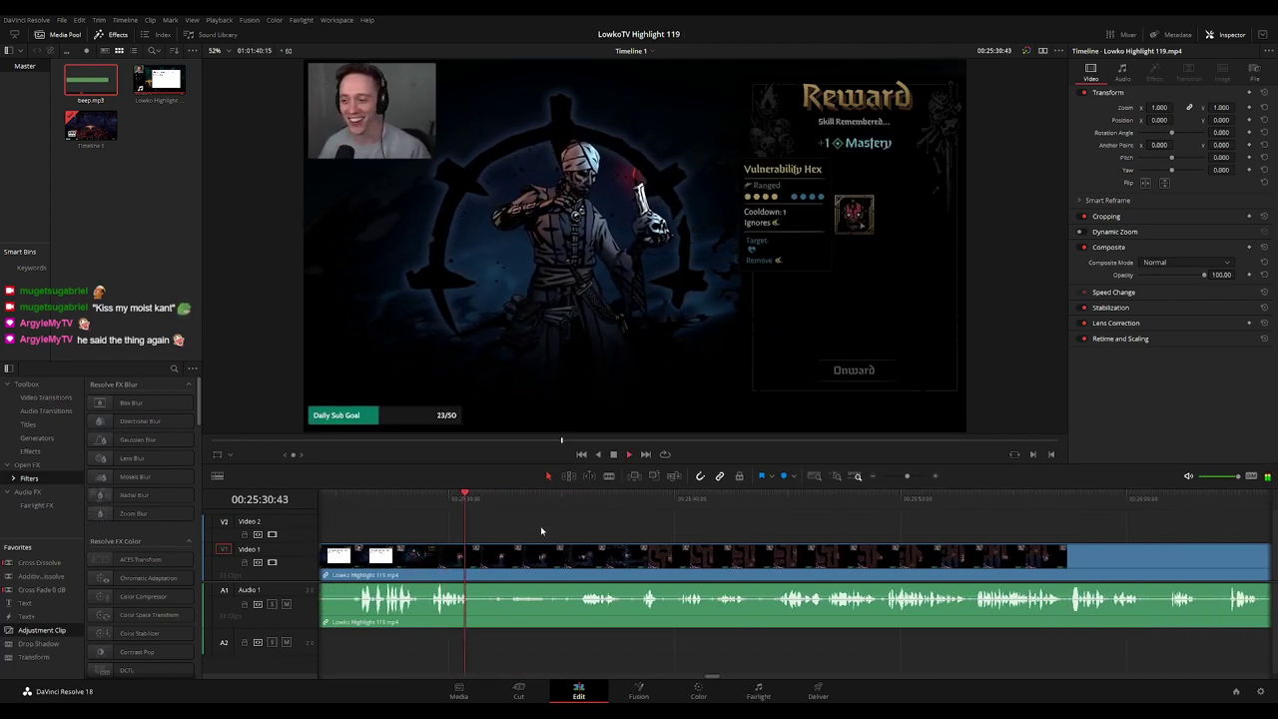
Ripple-delete the short section from 00:25:31:04 to 00:25:31:21 before the Dome Keeper footage and color the preceding clip green
drag(478, 503, 475, 502)
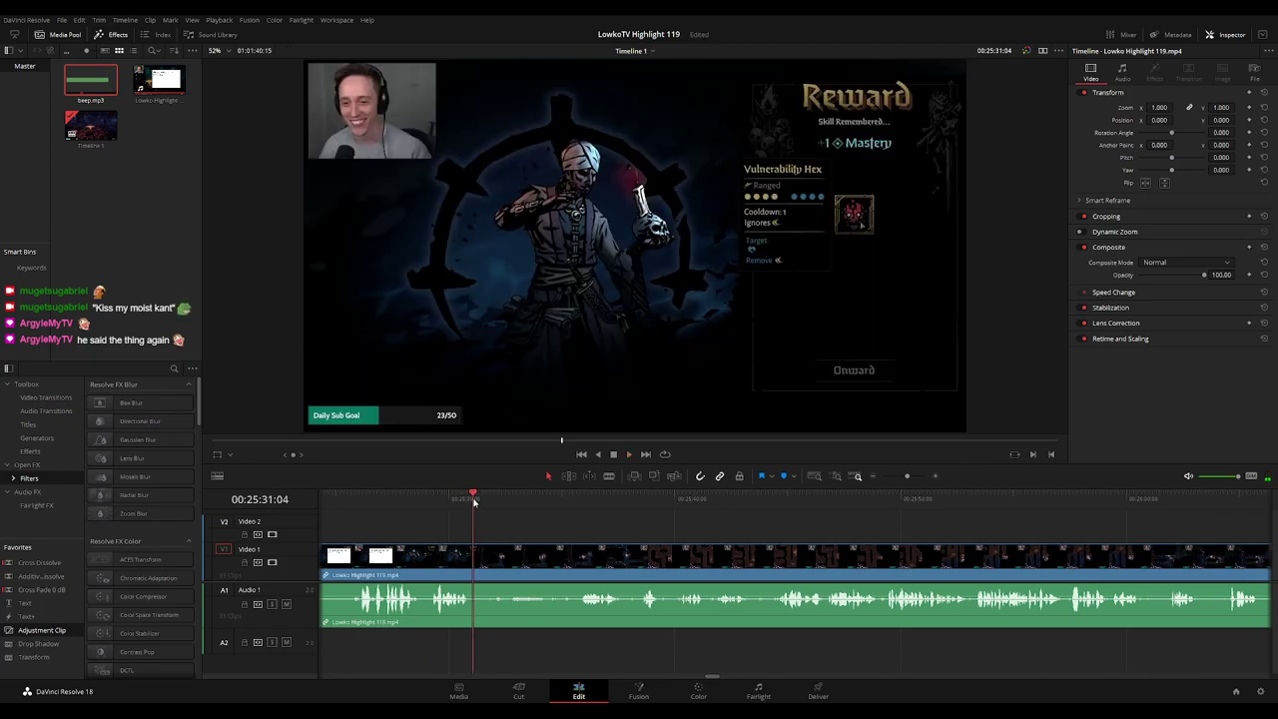
click(475, 561)
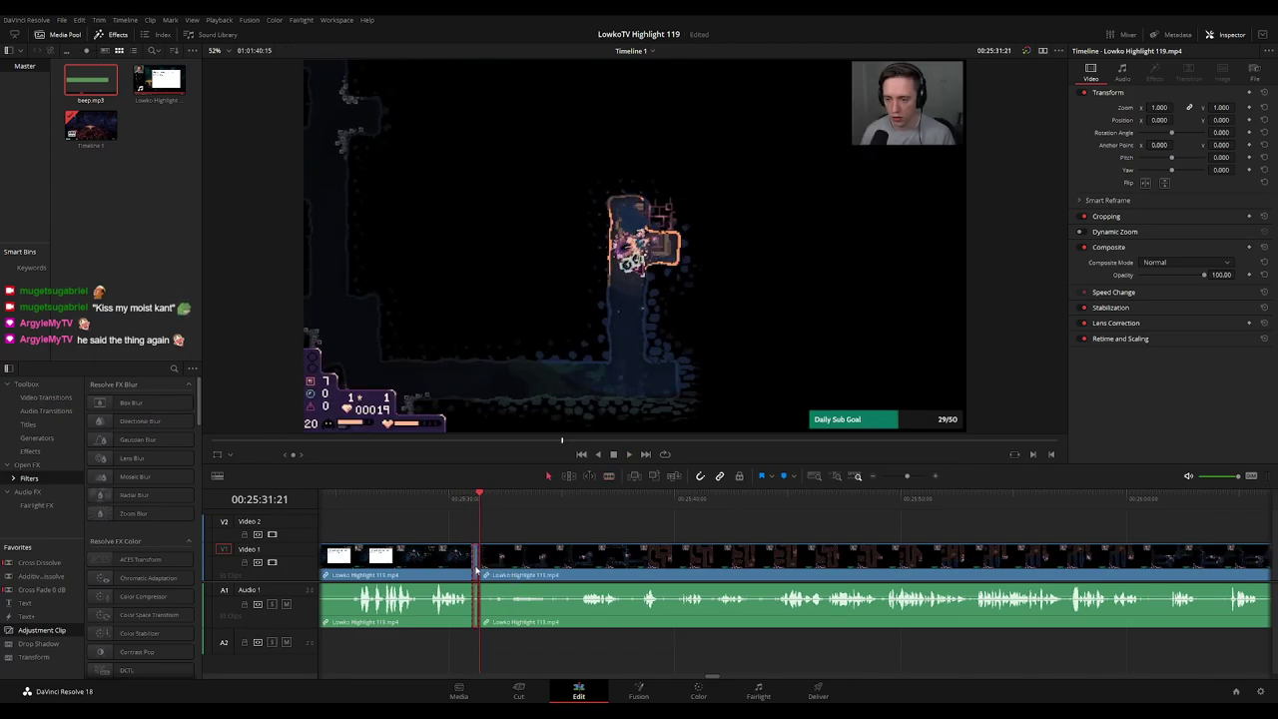
key(Delete)
key(space)
click(427, 567)
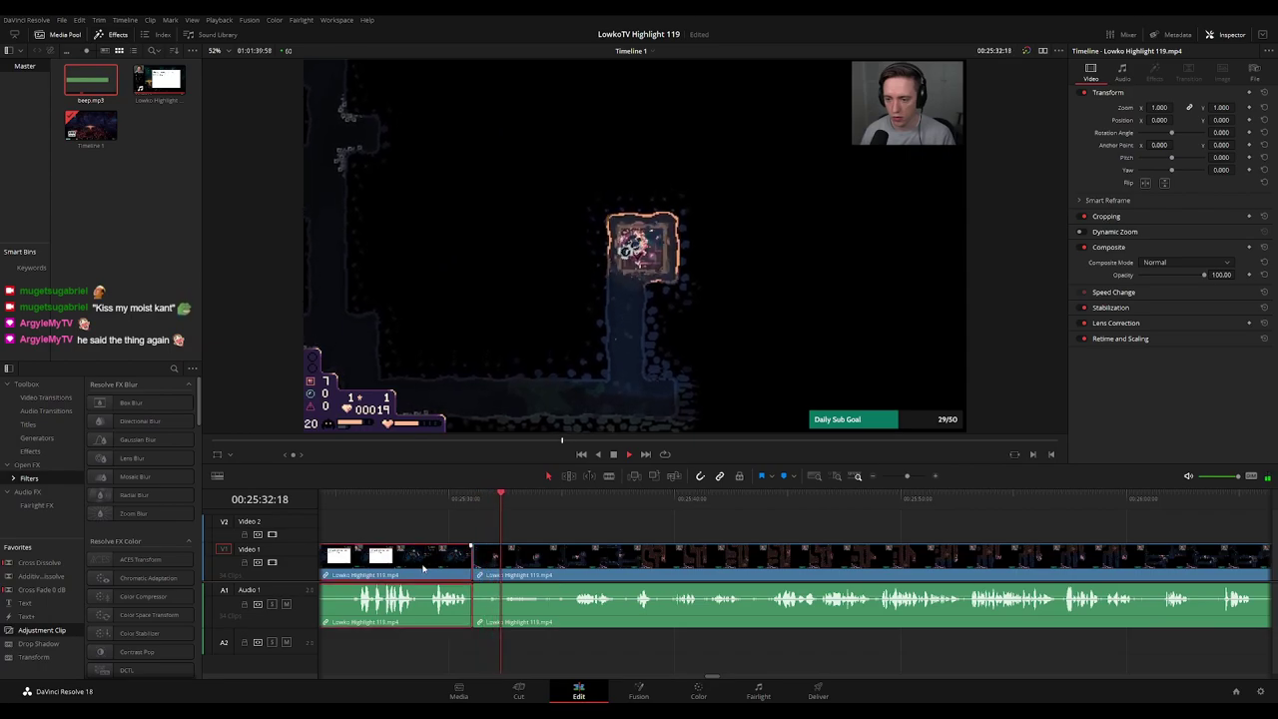
click(663, 525)
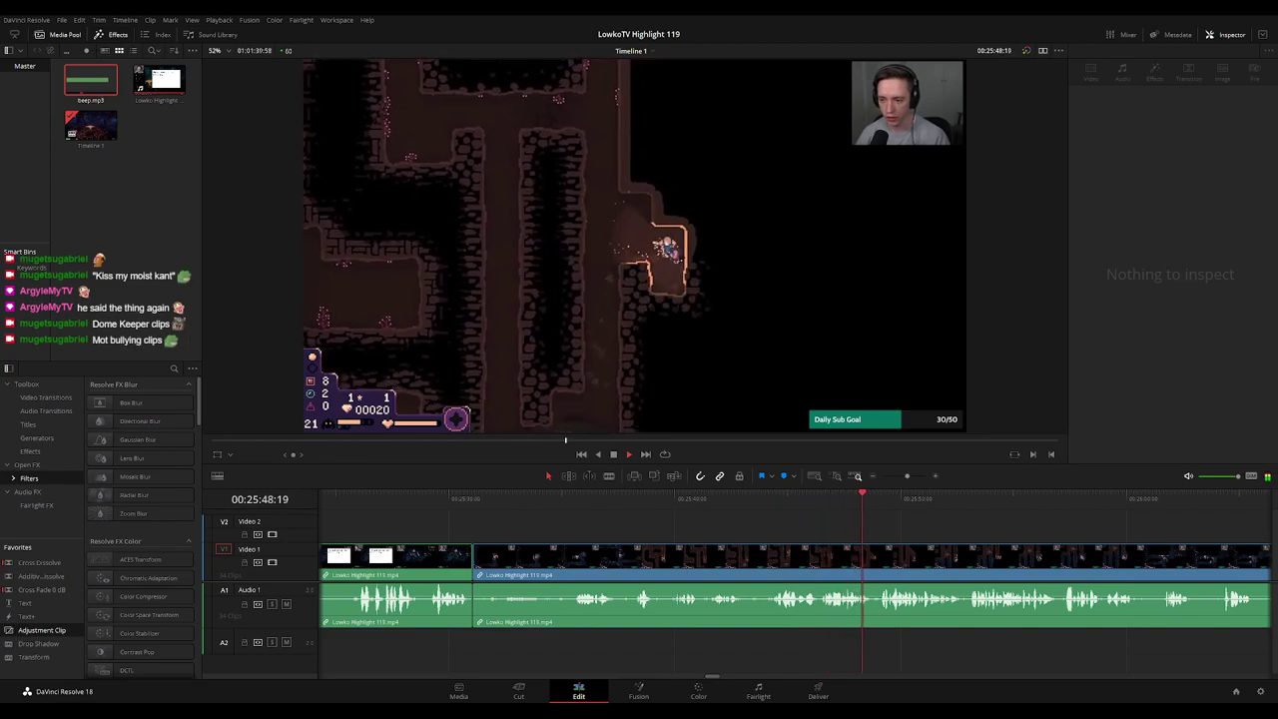
Review the Dome Keeper footage from about 00:25:48 to 00:26:23, skipping ahead through the quiet mining part, to look for cut points
drag(1008, 533, 775, 533)
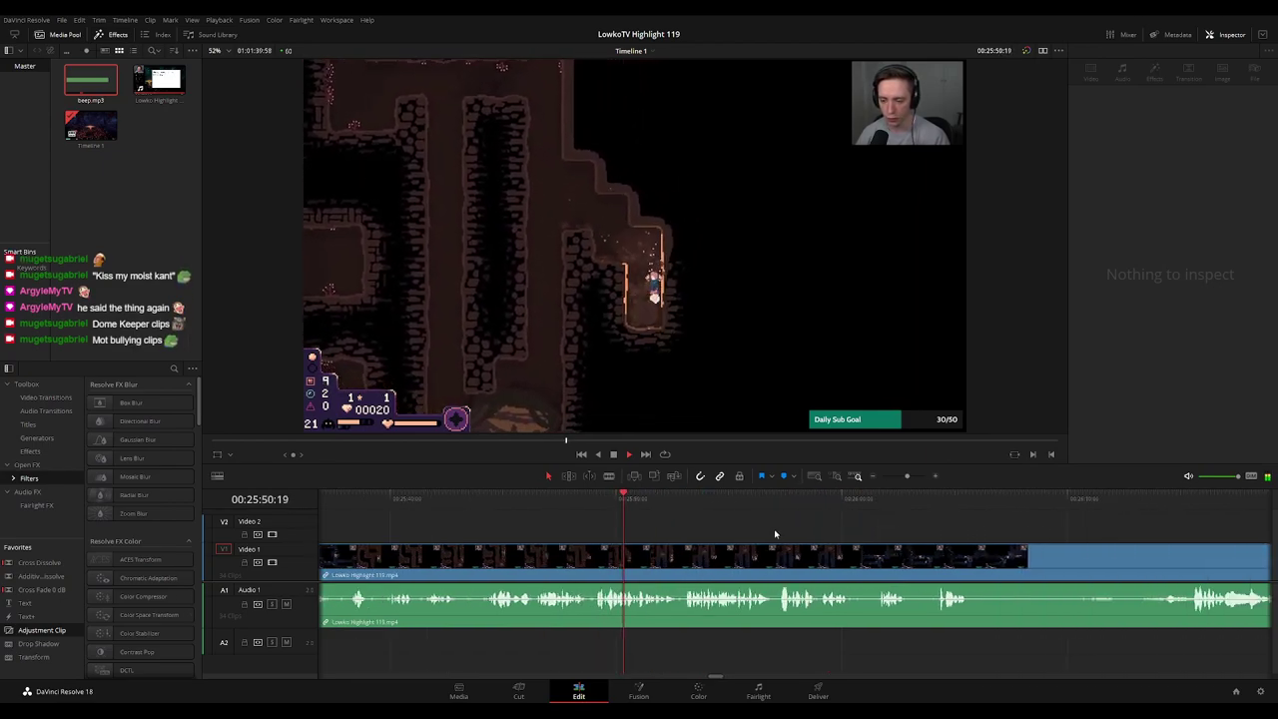
scroll(759, 527, right, 2)
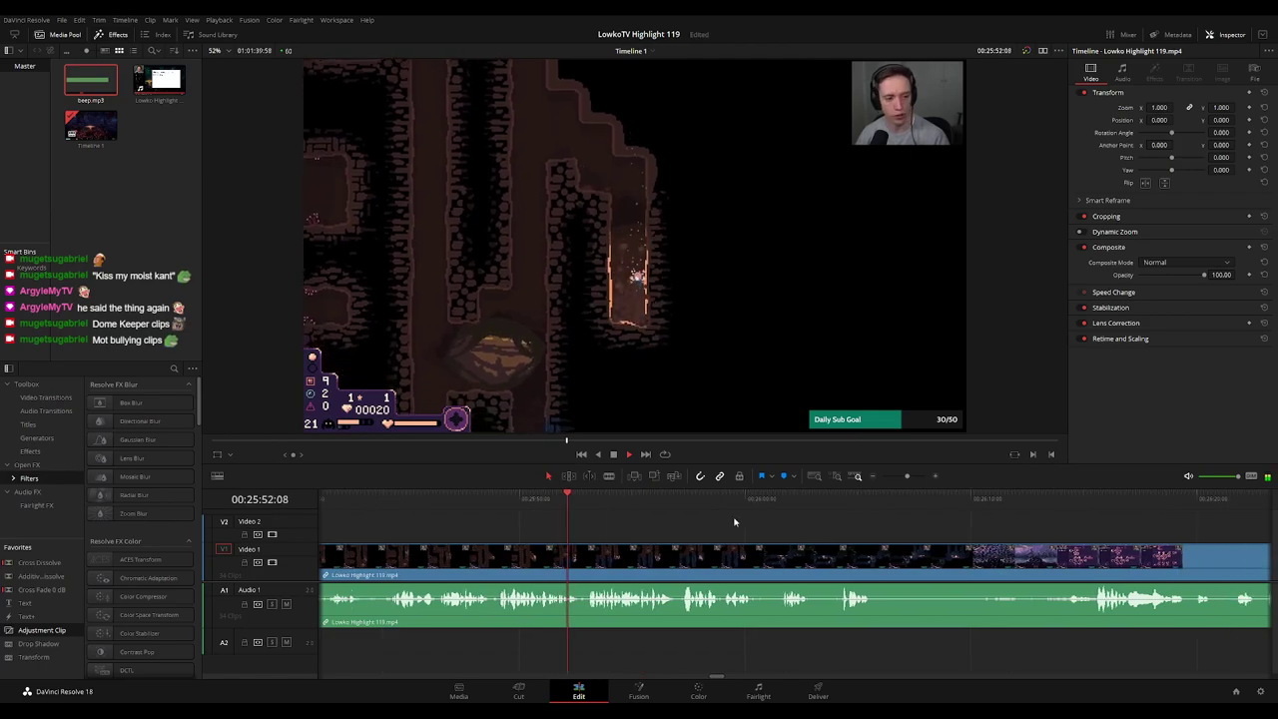
scroll(761, 525, right, 2)
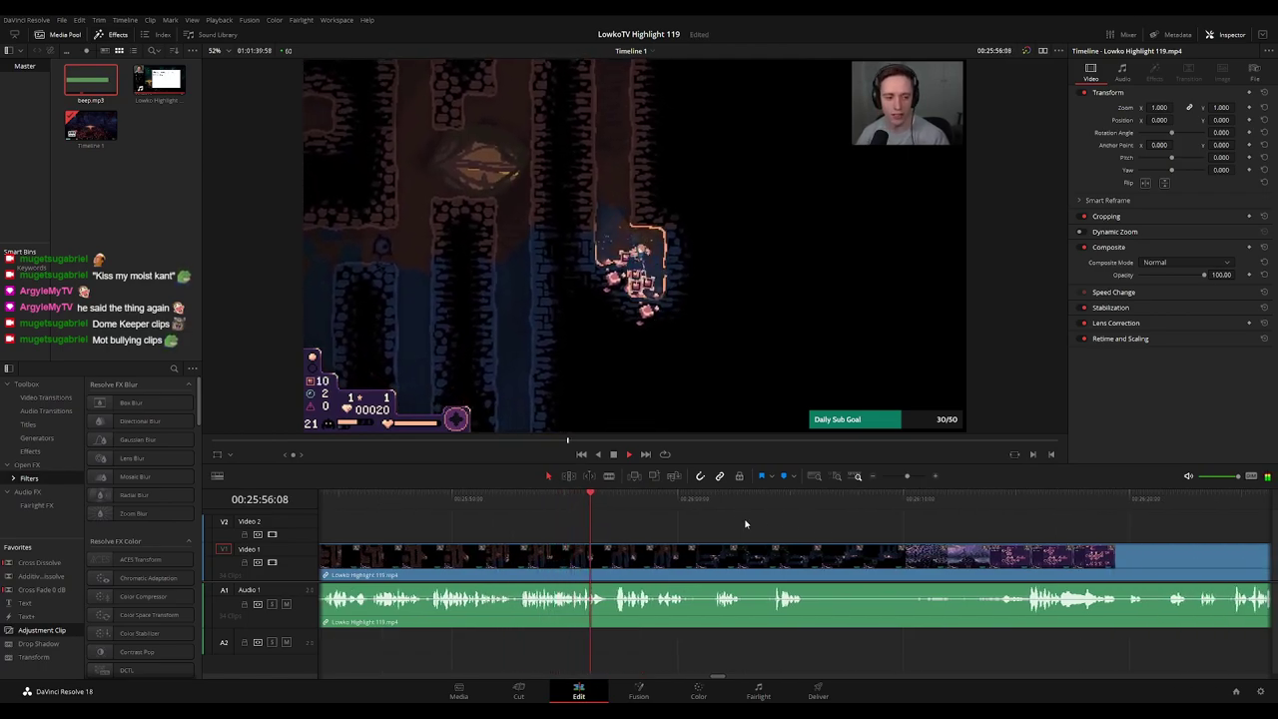
scroll(743, 525, right, 2)
scroll(720, 522, right, 2)
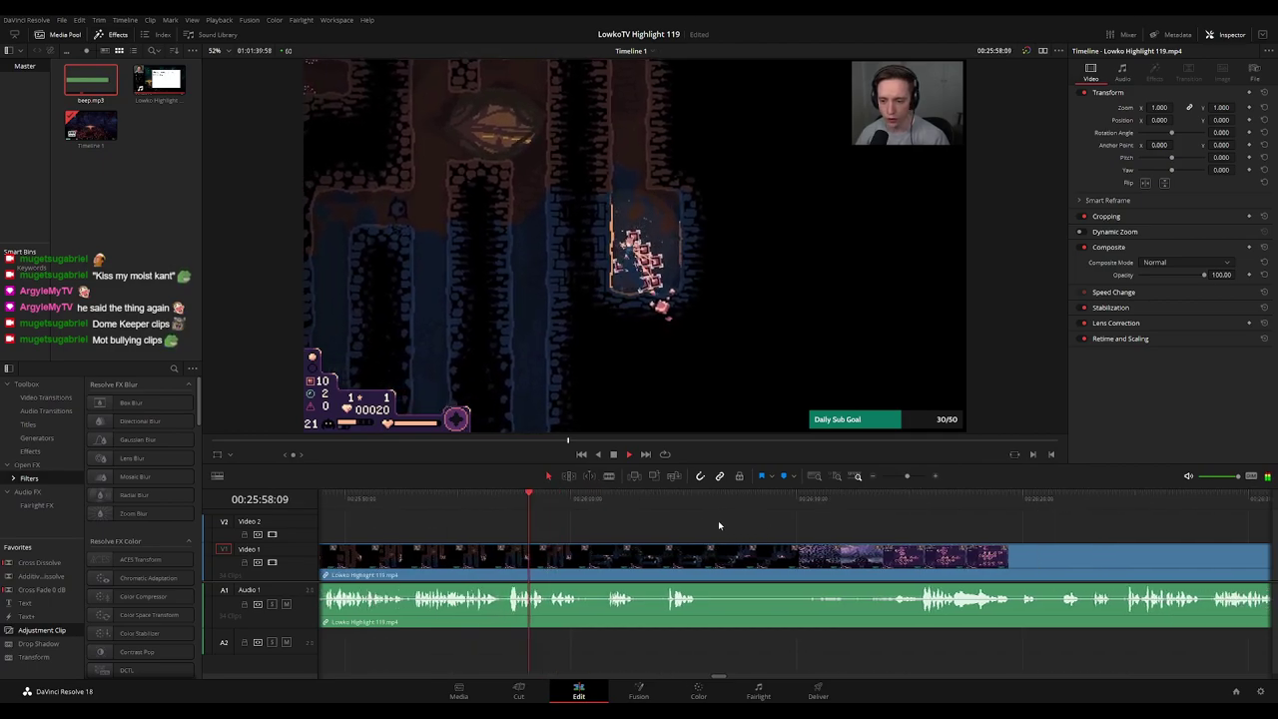
scroll(729, 533, down, 4)
scroll(844, 546, down, 6)
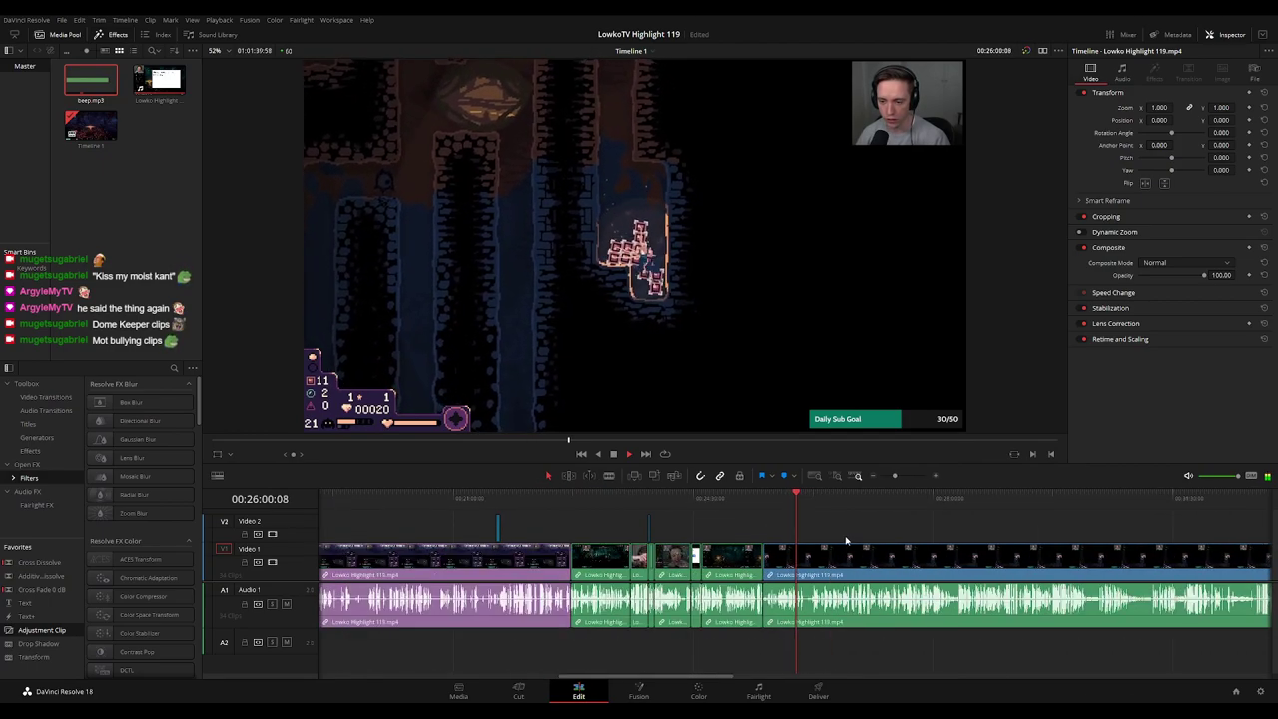
scroll(813, 537, up, 6)
scroll(779, 530, right, 10)
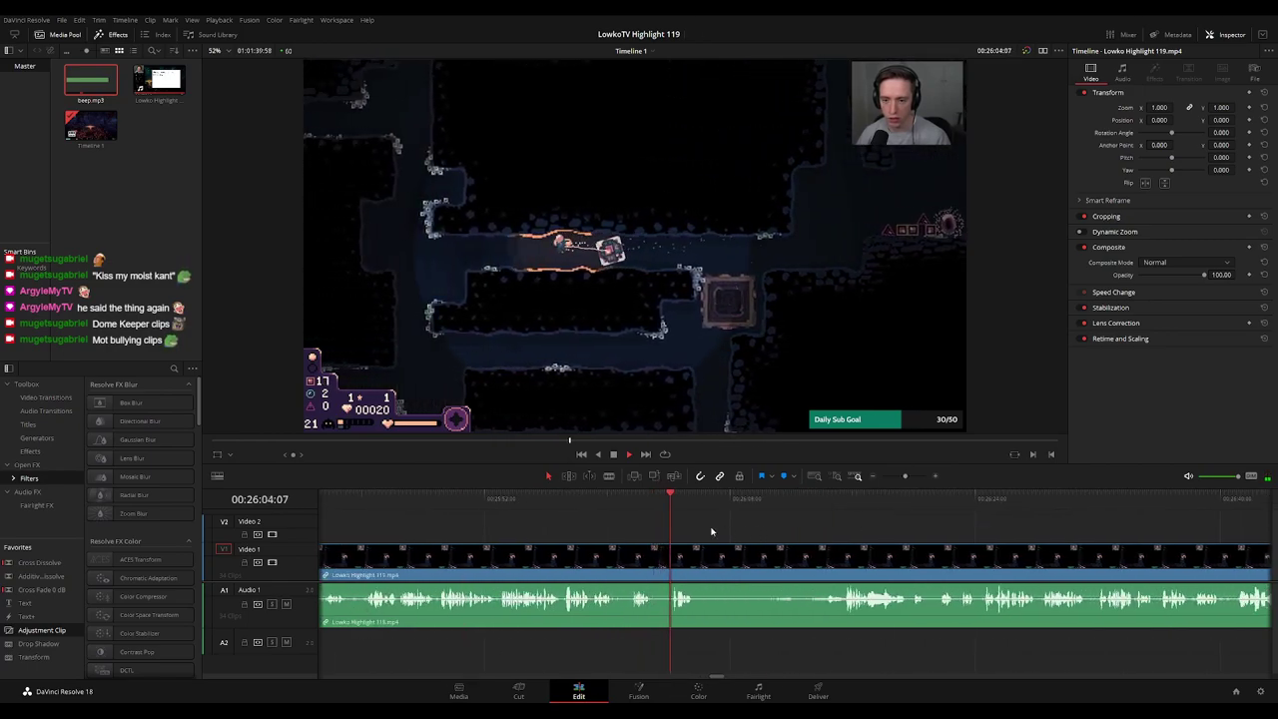
scroll(726, 531, right, 3)
drag(585, 505, 696, 502)
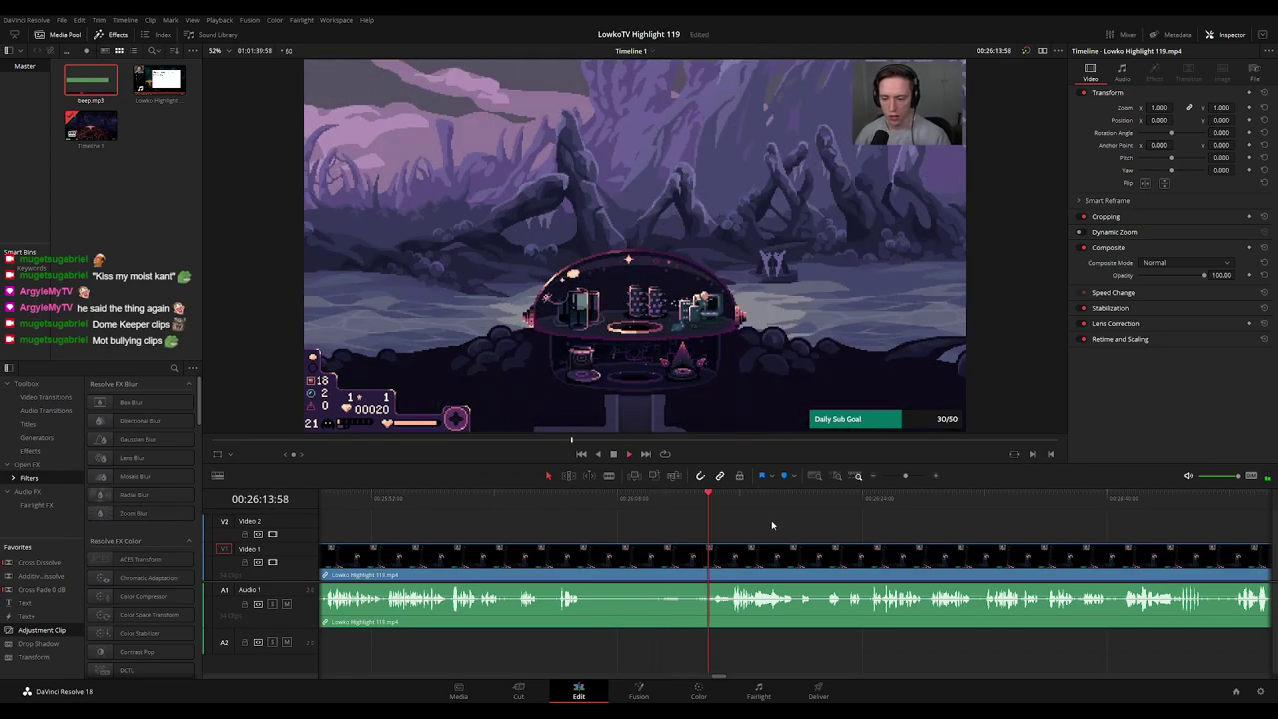
scroll(796, 532, right, 5)
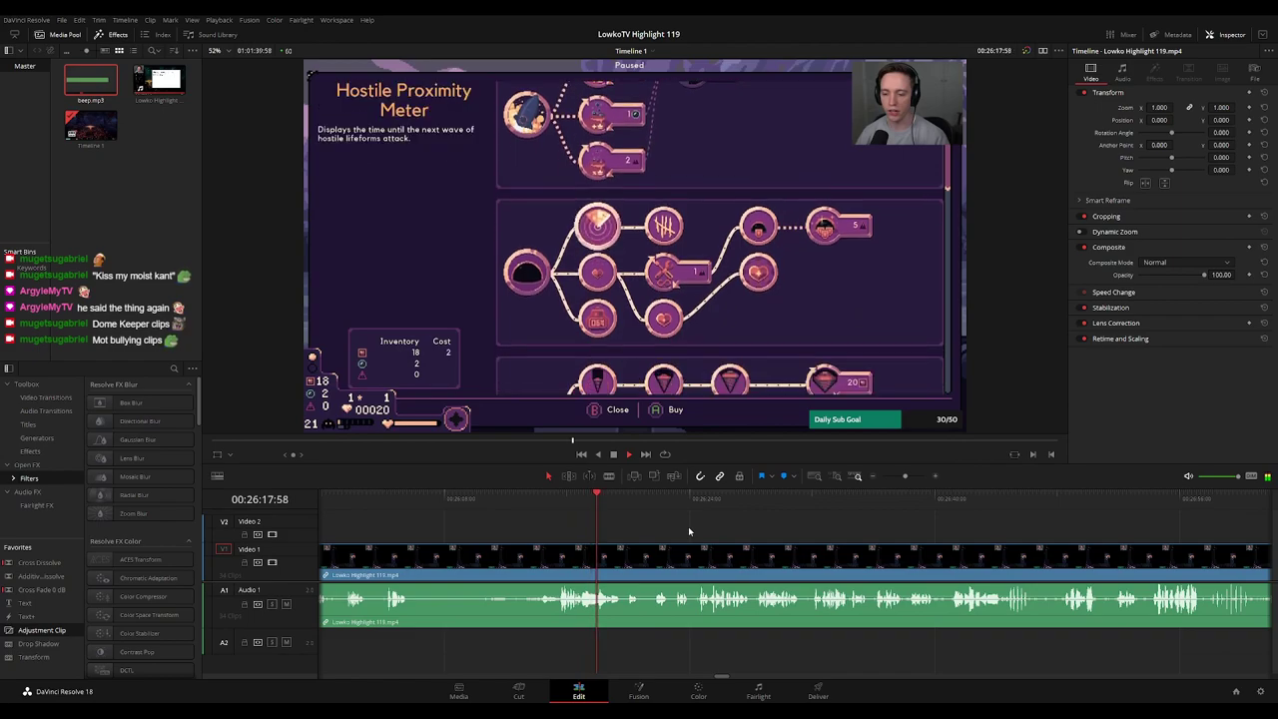
scroll(679, 530, right, 2)
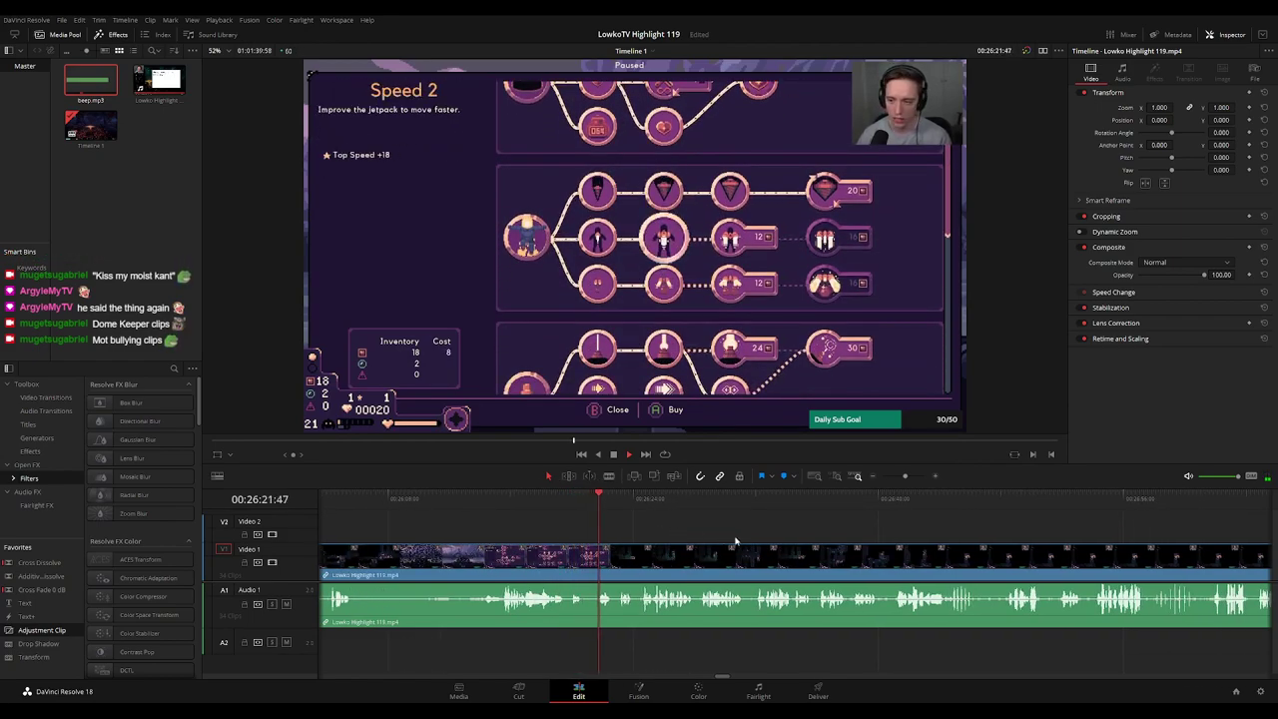
scroll(648, 522, right, 2)
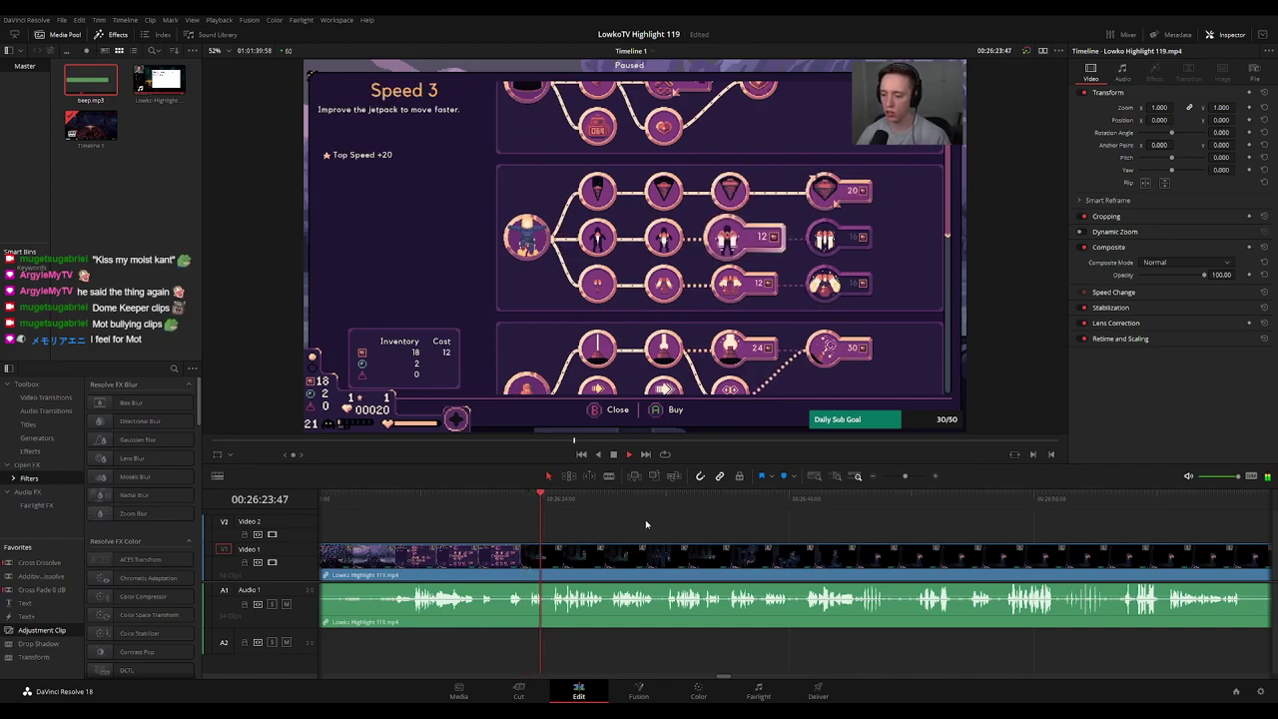
Review the Dome Keeper mining footage from about 00:26:24 to 00:26:55 for cut points and zoom moments
scroll(644, 525, right, 2)
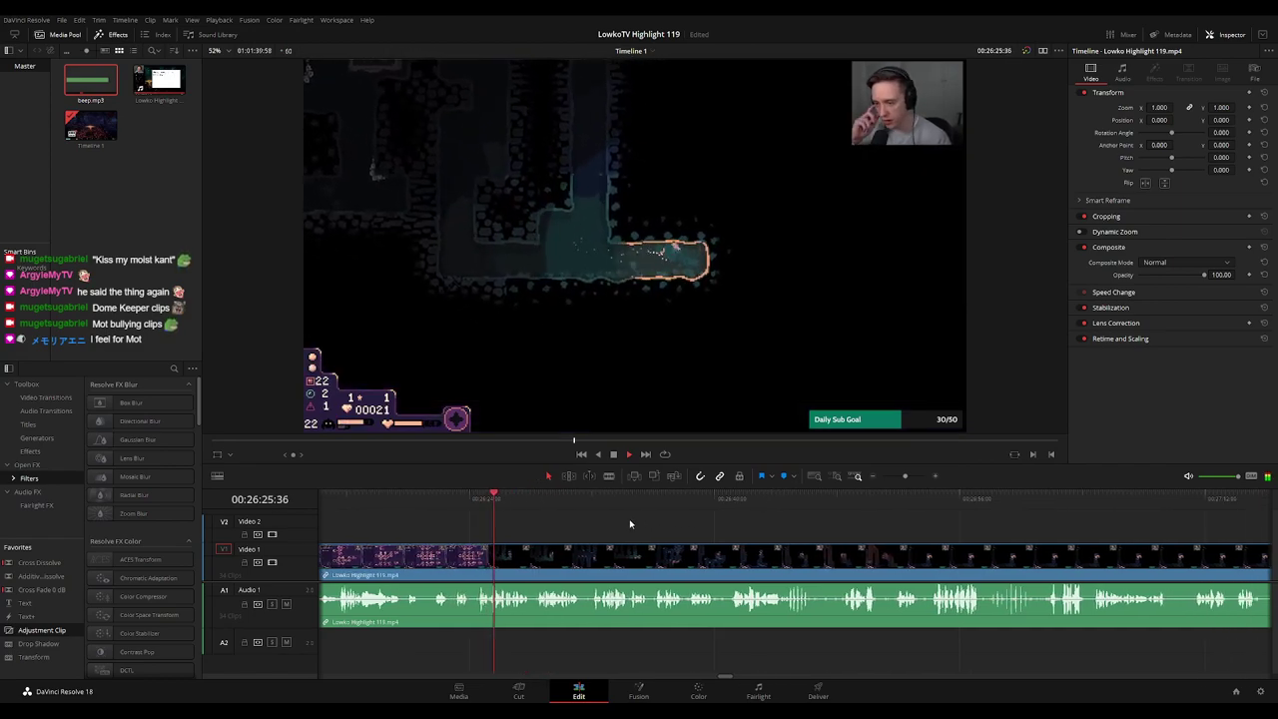
scroll(773, 533, down, 8)
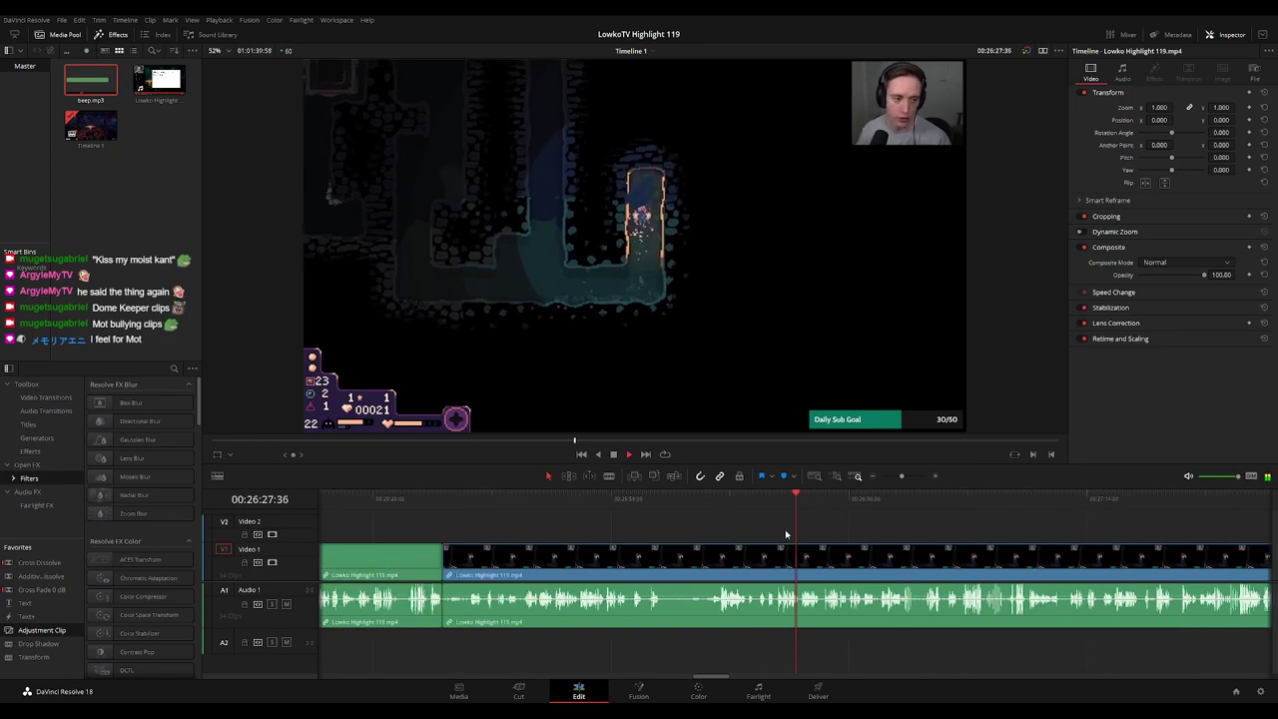
scroll(729, 540, up, 3)
scroll(725, 539, right, 2)
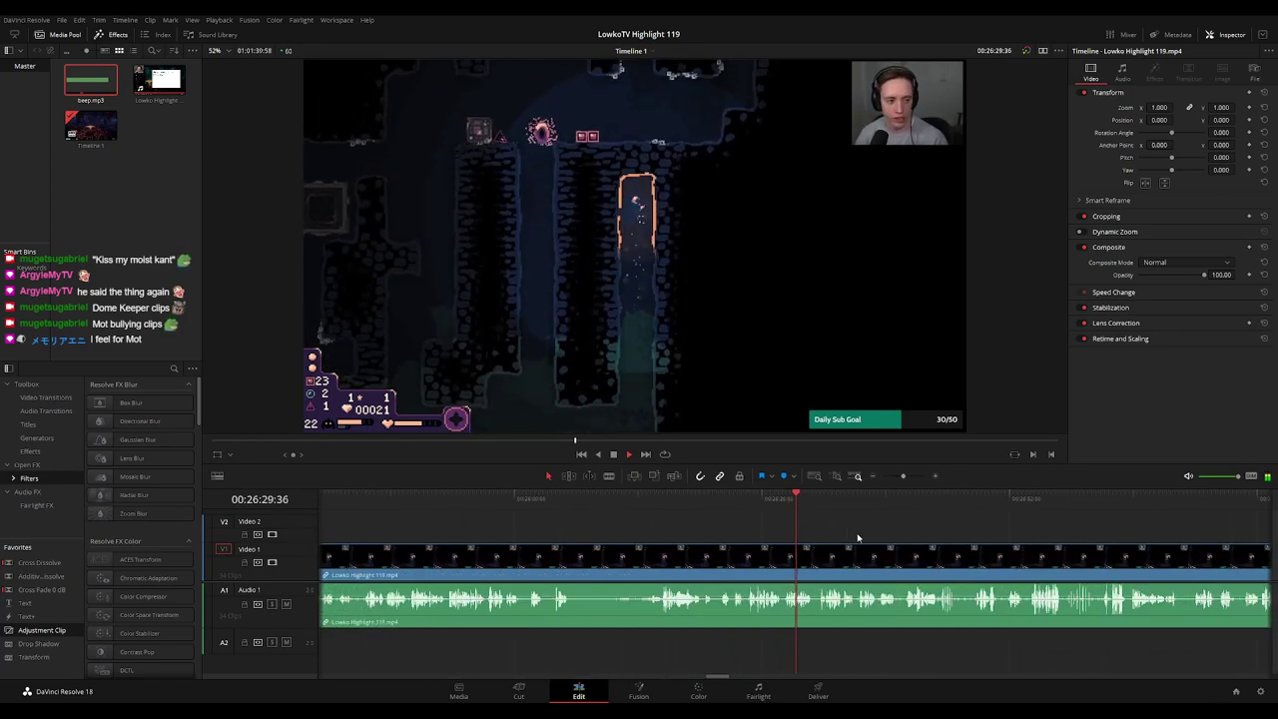
scroll(613, 528, right, 6)
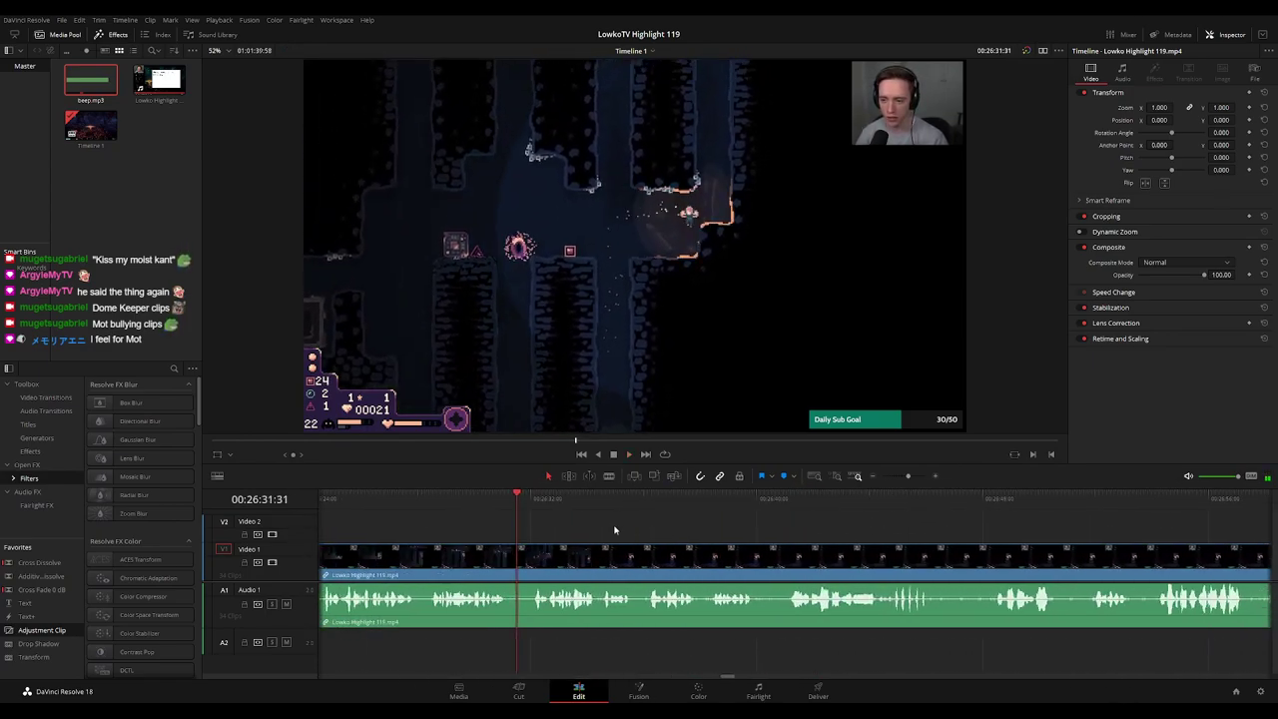
scroll(616, 534, right, 2)
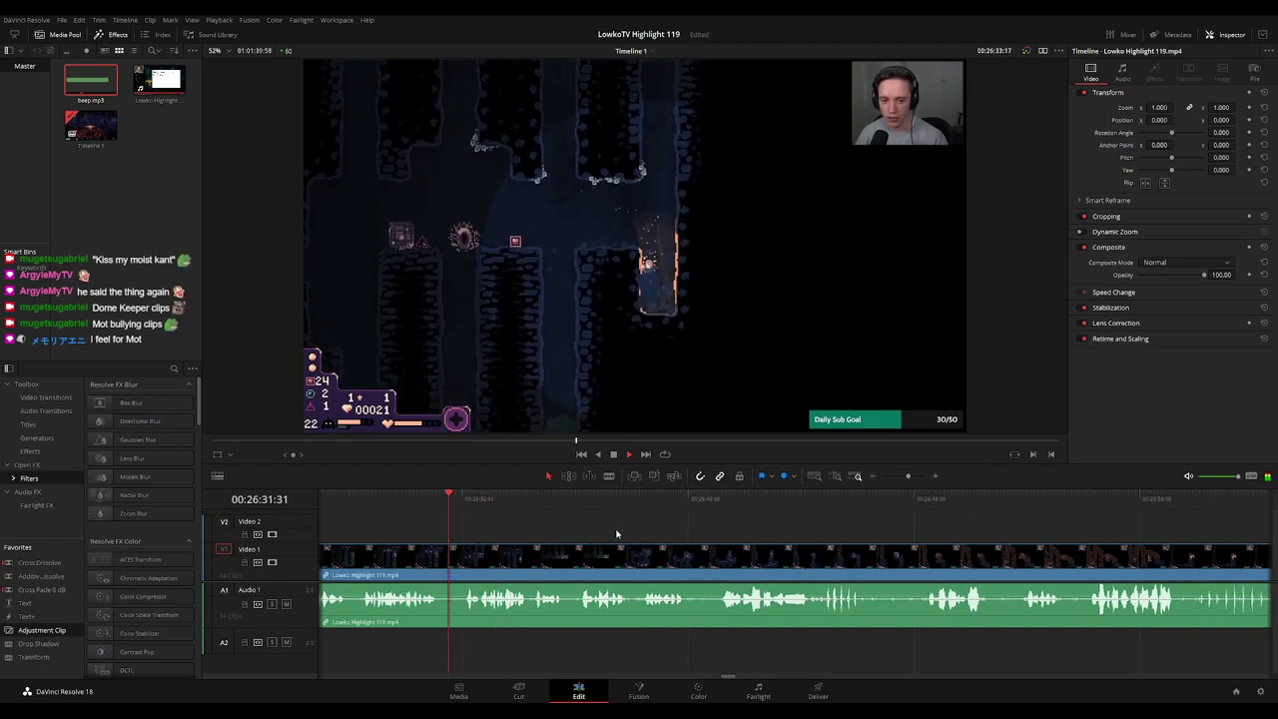
scroll(672, 531, right, 2)
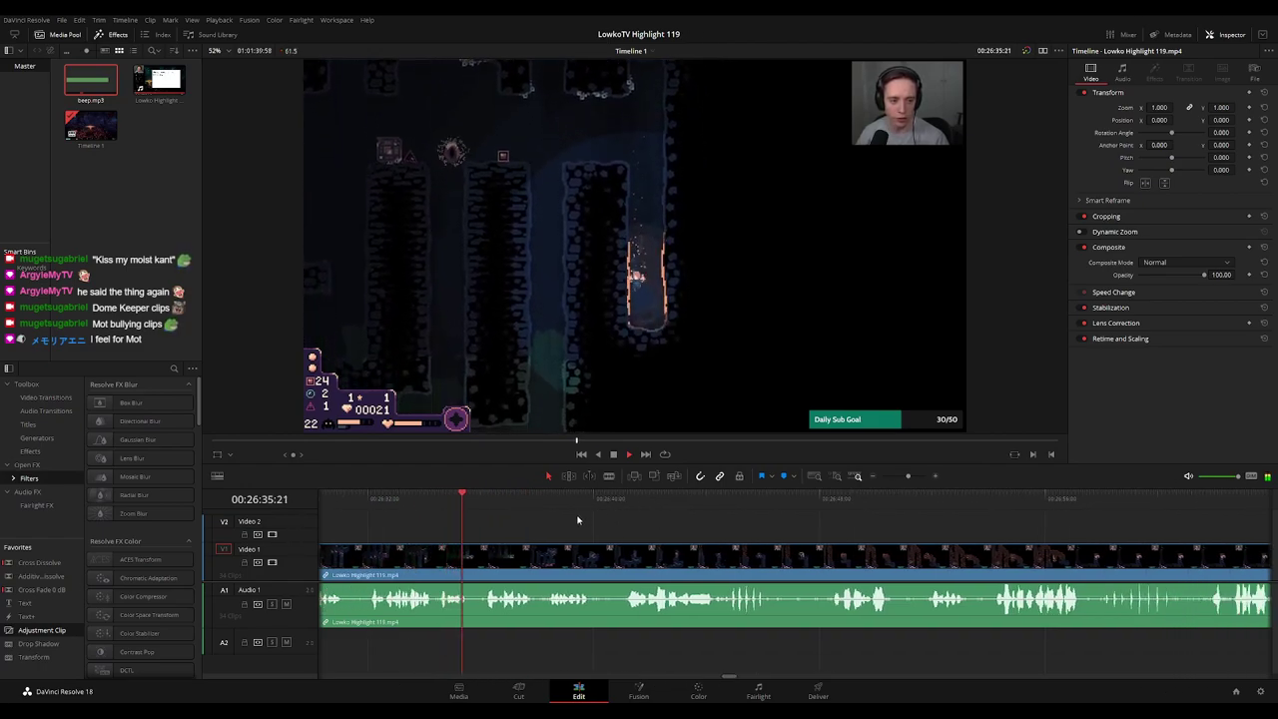
scroll(652, 523, right, 2)
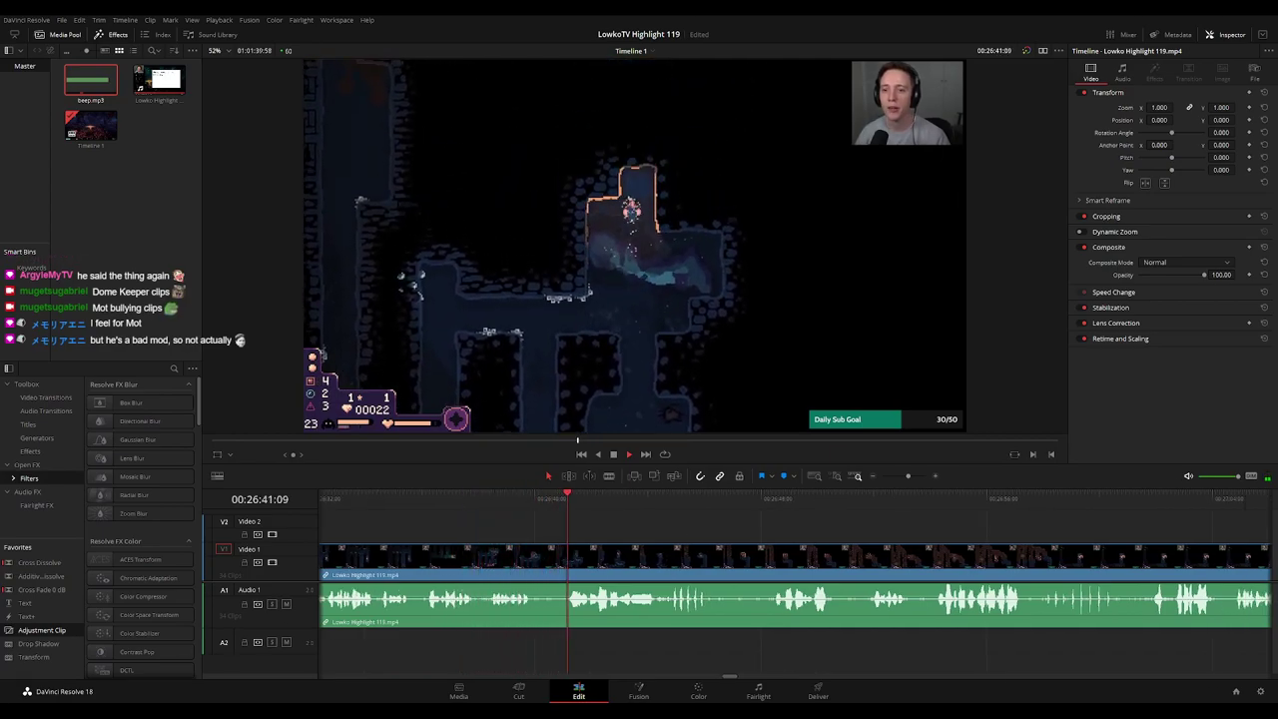
scroll(663, 524, right, 4)
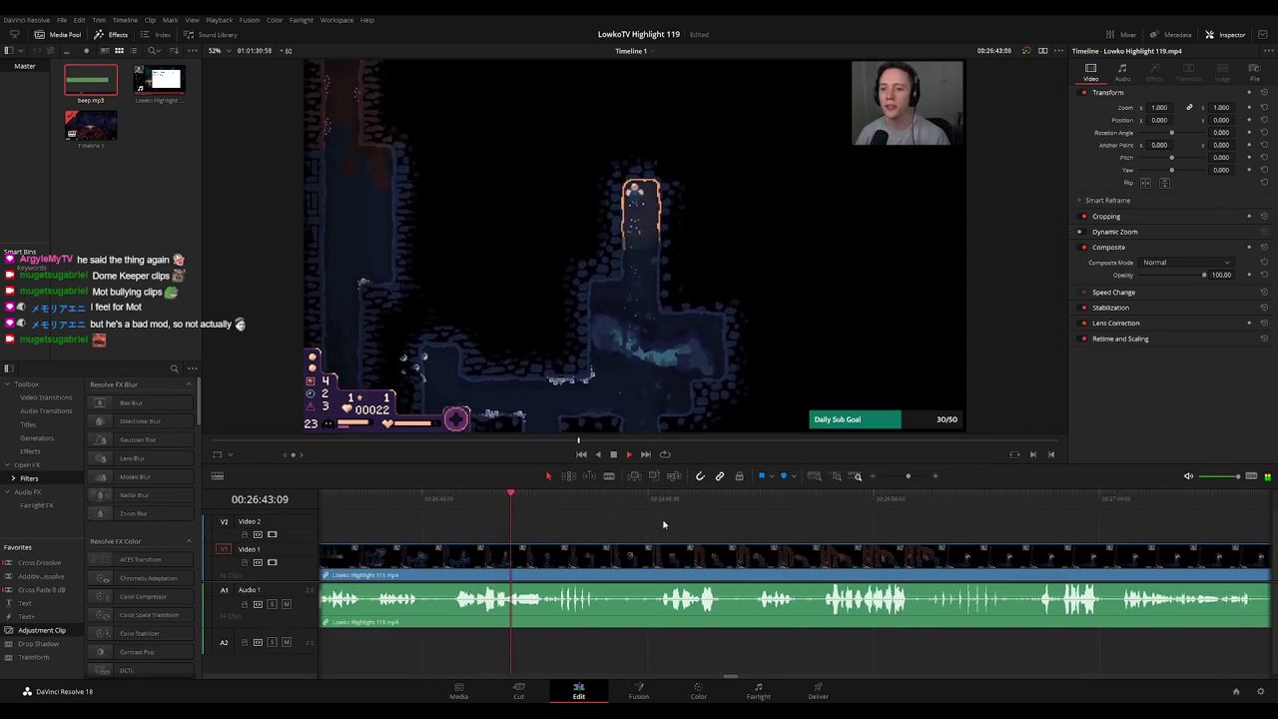
drag(721, 525, 631, 524)
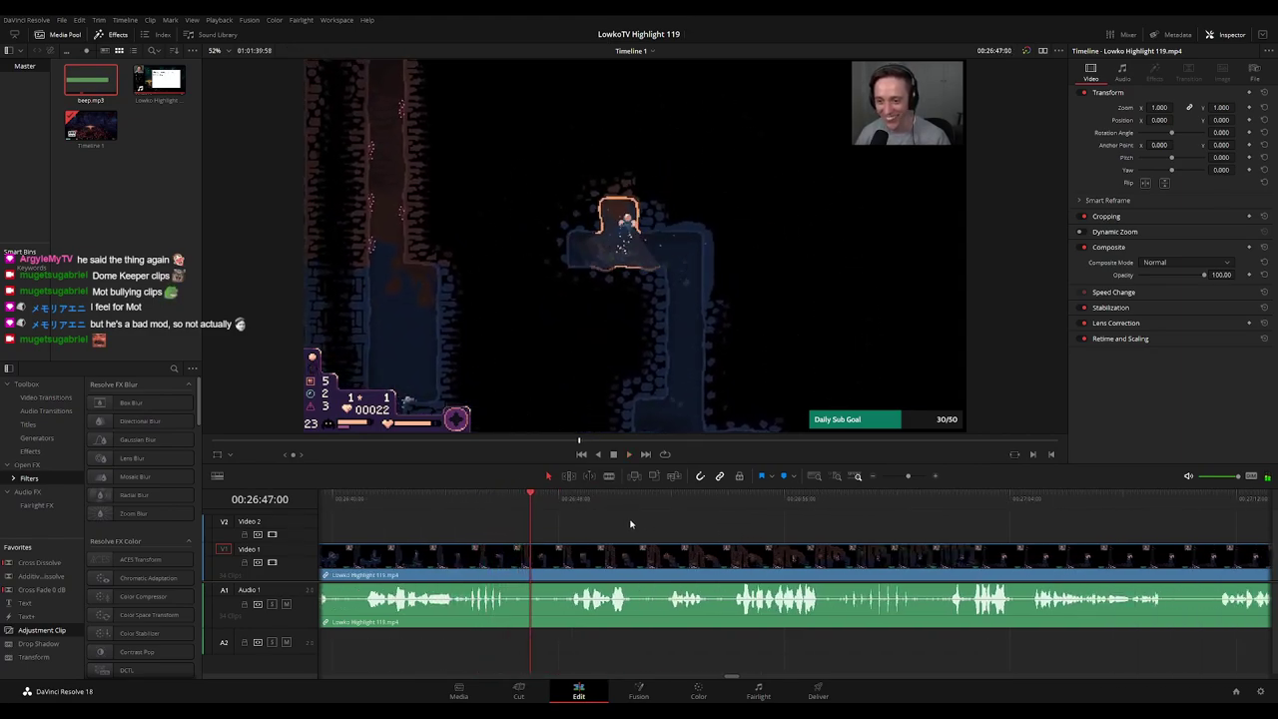
scroll(606, 528, right, 1)
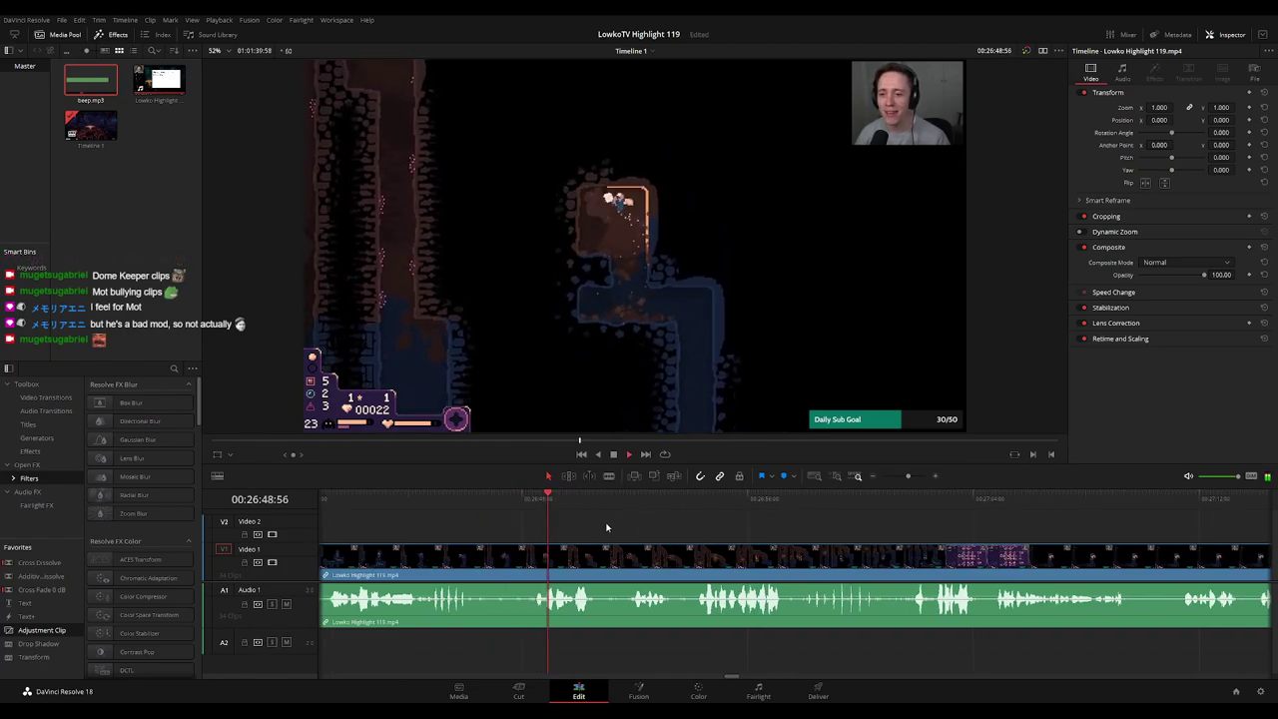
scroll(677, 532, right, 4)
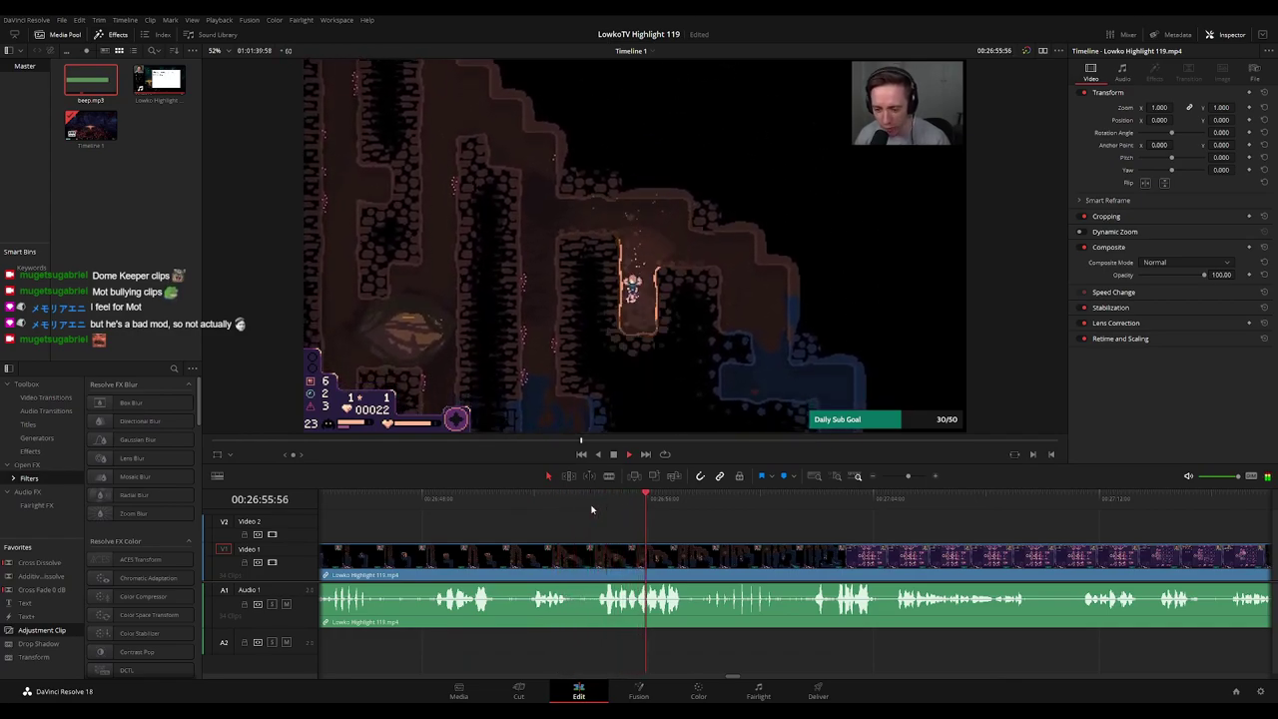
Place an adjustment clip on Video 2 at 00:26:53:26 with zoom 1.690 and position X -890, Y -502 to enlarge the webcam
click(551, 508)
key(space)
drag(50, 630, 590, 543)
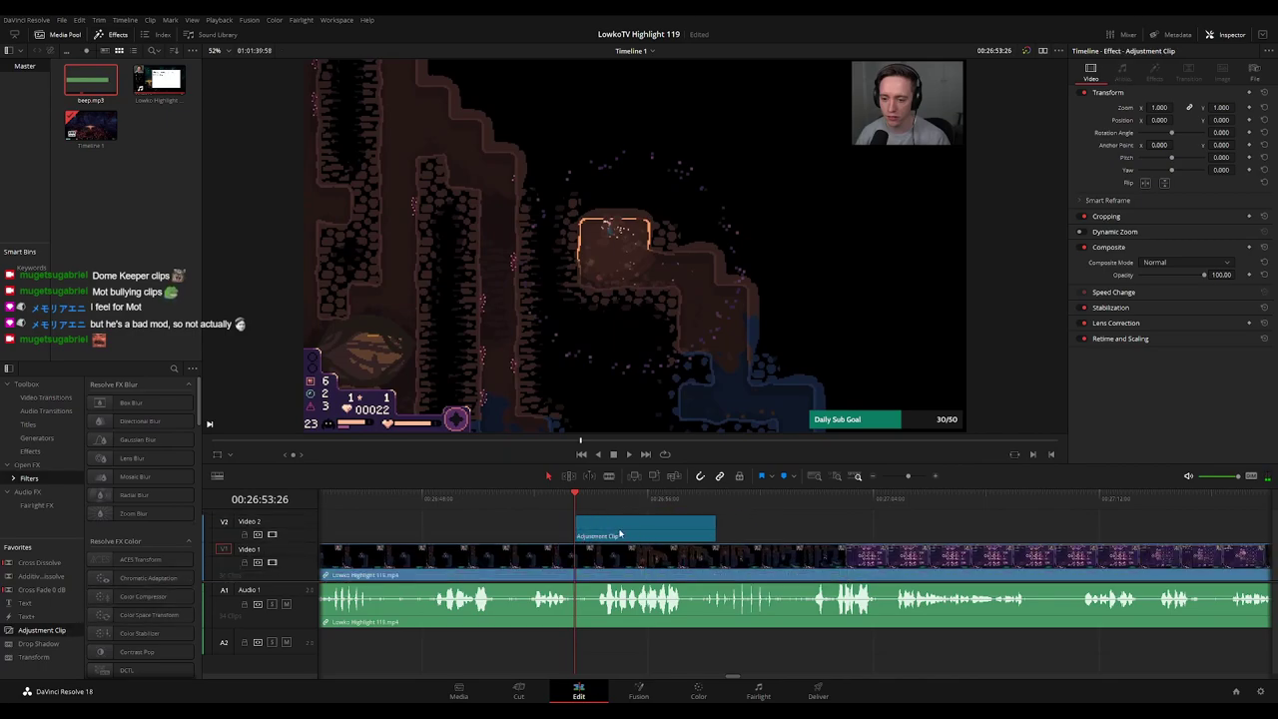
mouse_move(1159, 107)
mouse_down()
mouse_move(1175, 106)
mouse_move(1159, 110)
mouse_move(1180, 126)
mouse_move(1170, 120)
mouse_up()
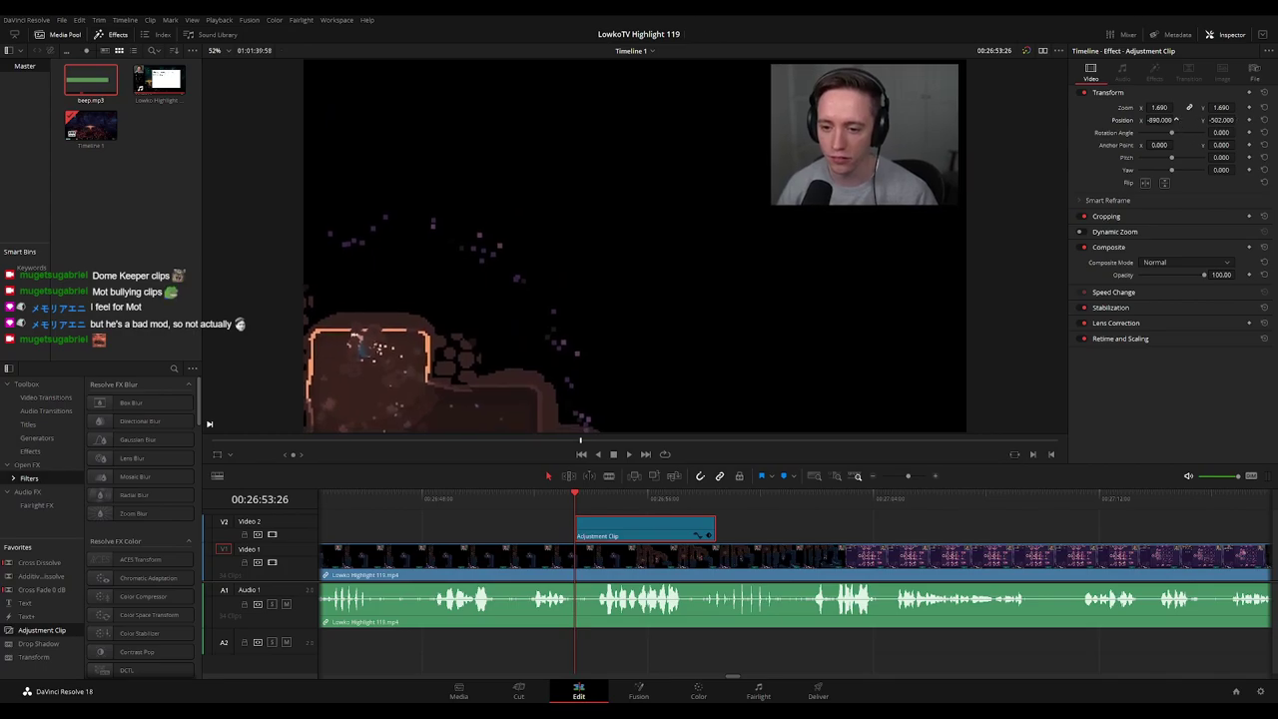
Play past the webcam zoom and shorten the end of its adjustment clip to about 4 seconds in total
key(space)
click(770, 533)
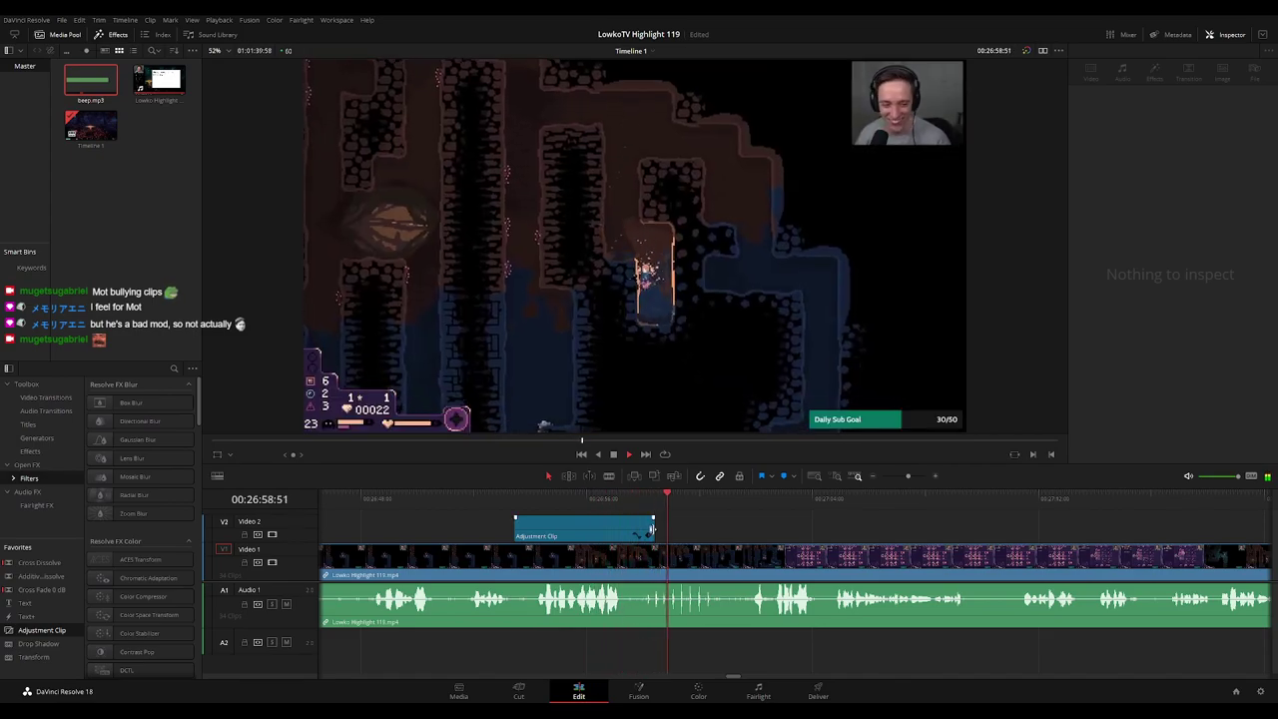
drag(654, 533, 633, 532)
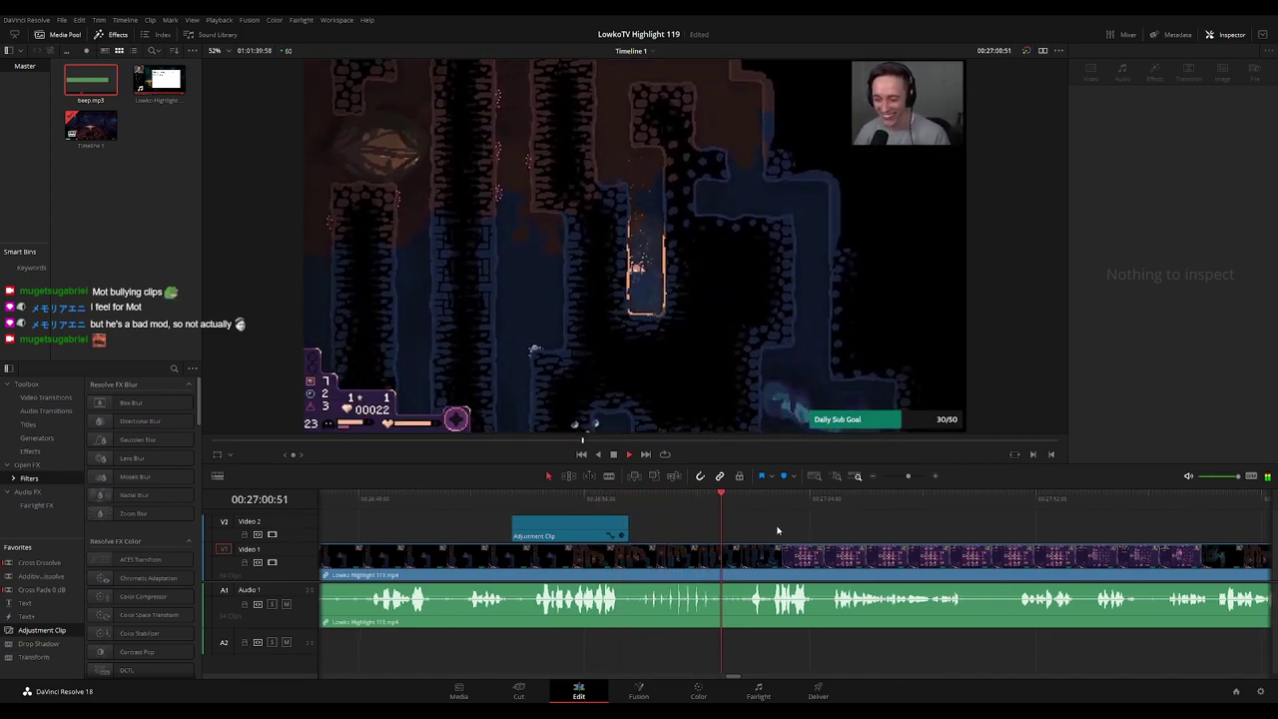
Review the footage from about 00:27:00 through the upgrade-menu section to 00:27:24, replaying the part around 00:27:13, to find a cut point
key(Up)
key(Up)
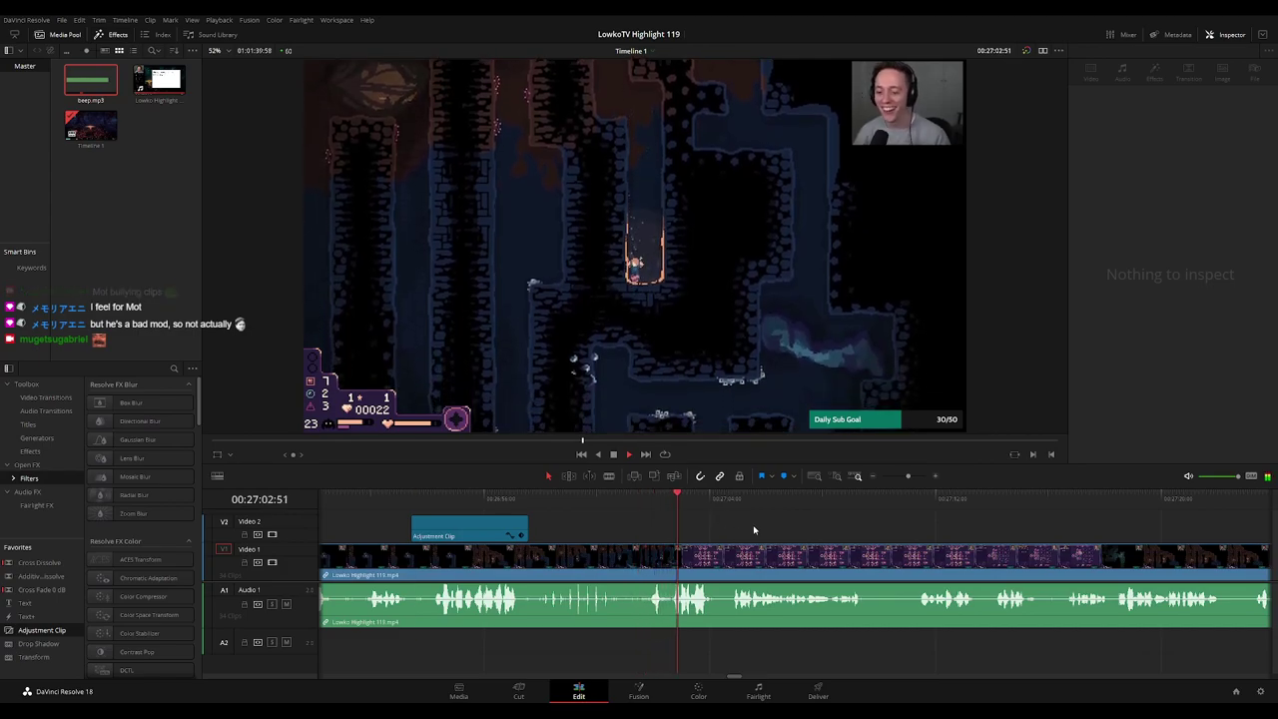
drag(833, 530, 730, 524)
scroll(731, 523, right, 3)
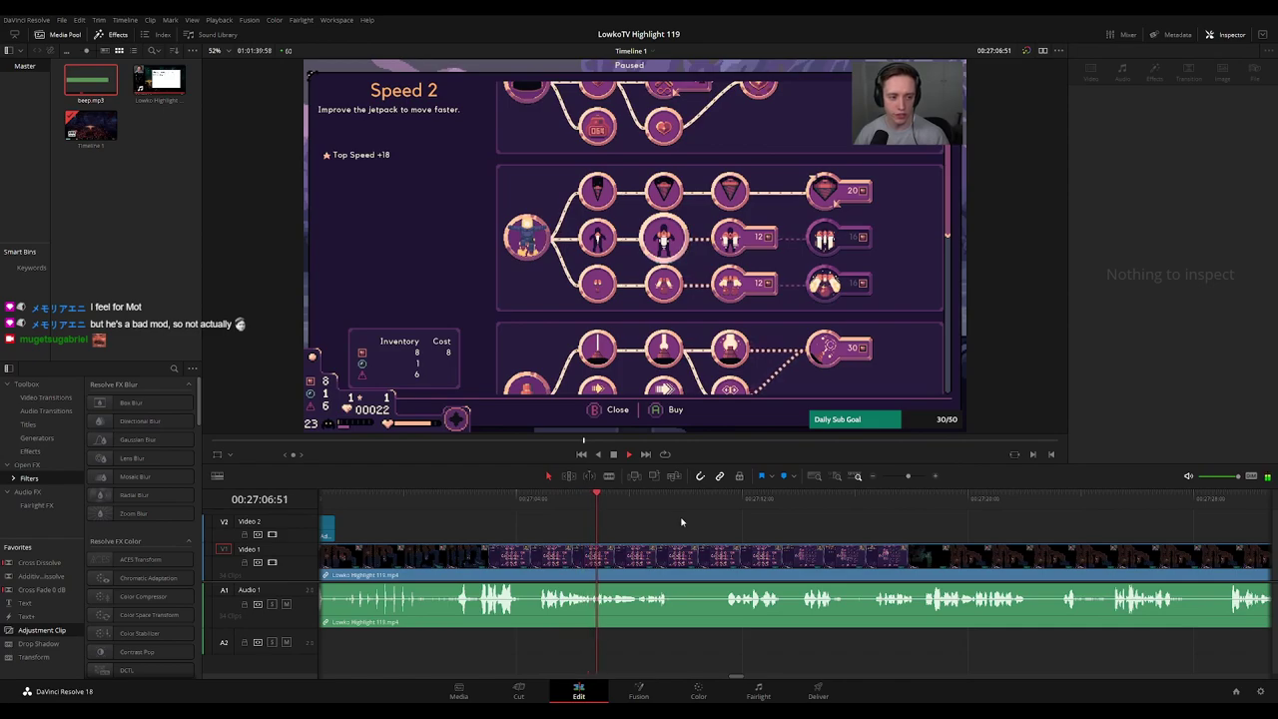
scroll(679, 520, right, 2)
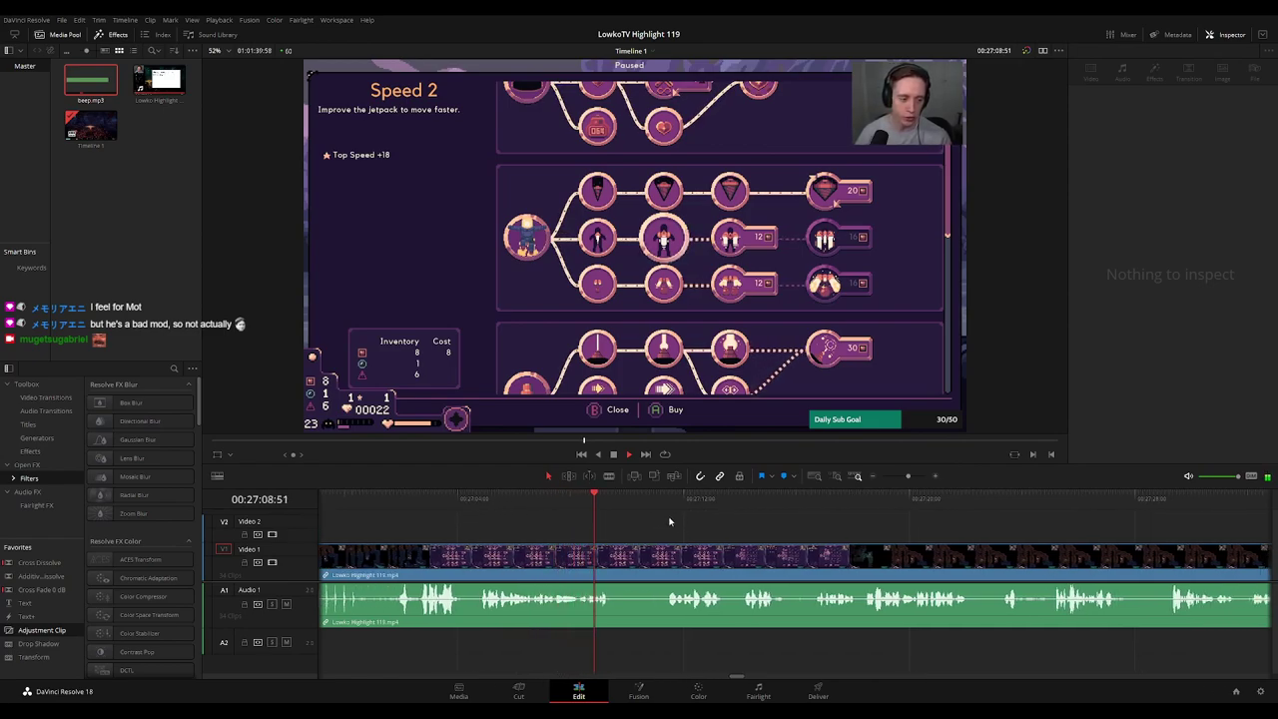
key(b)
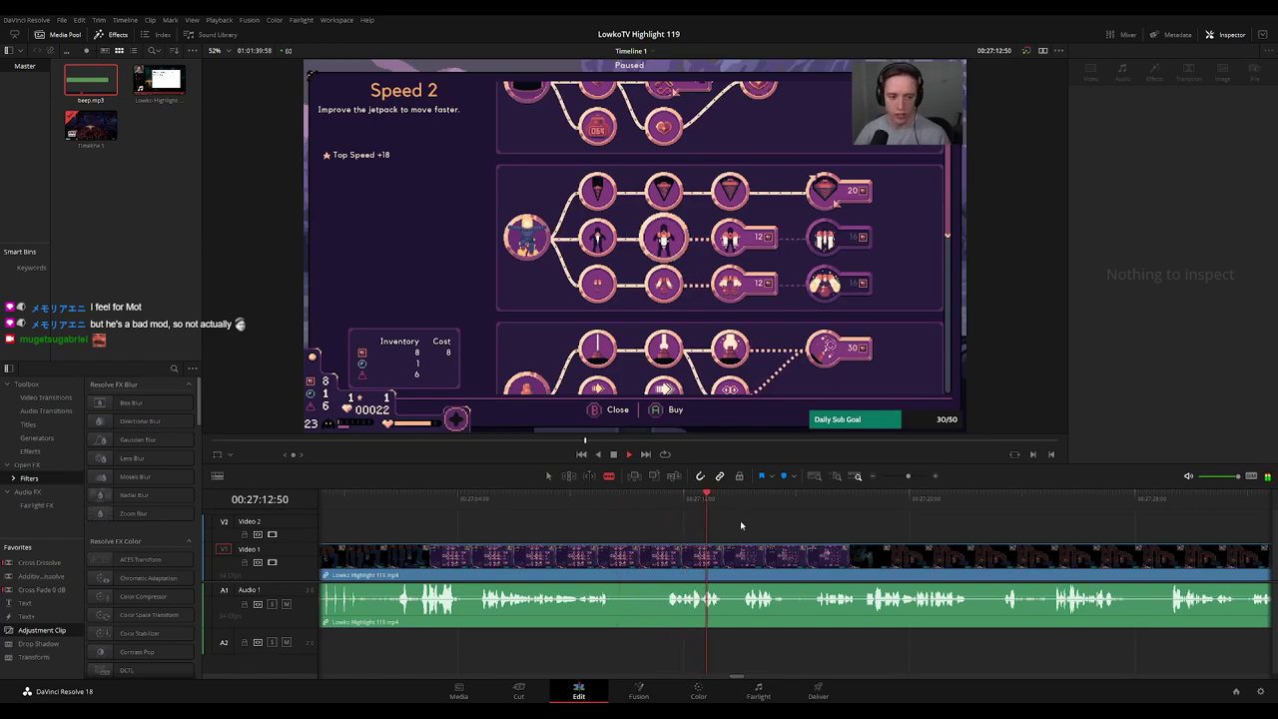
key(space)
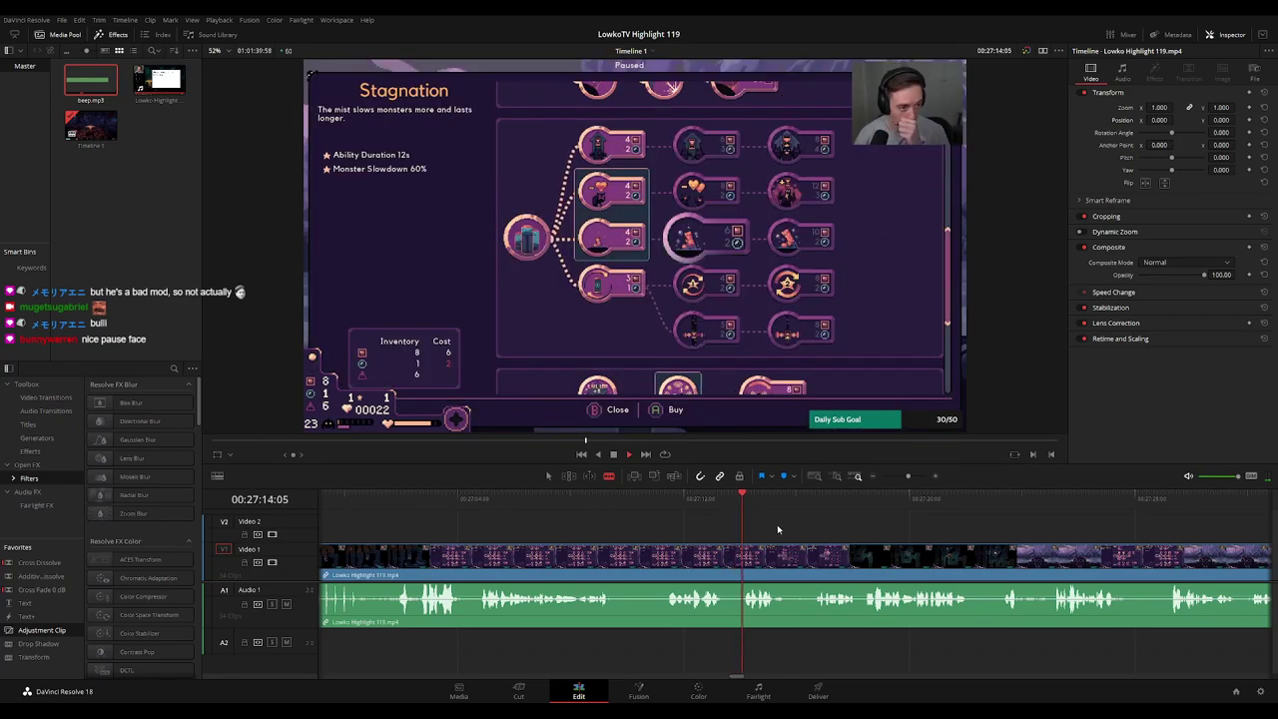
click(661, 499)
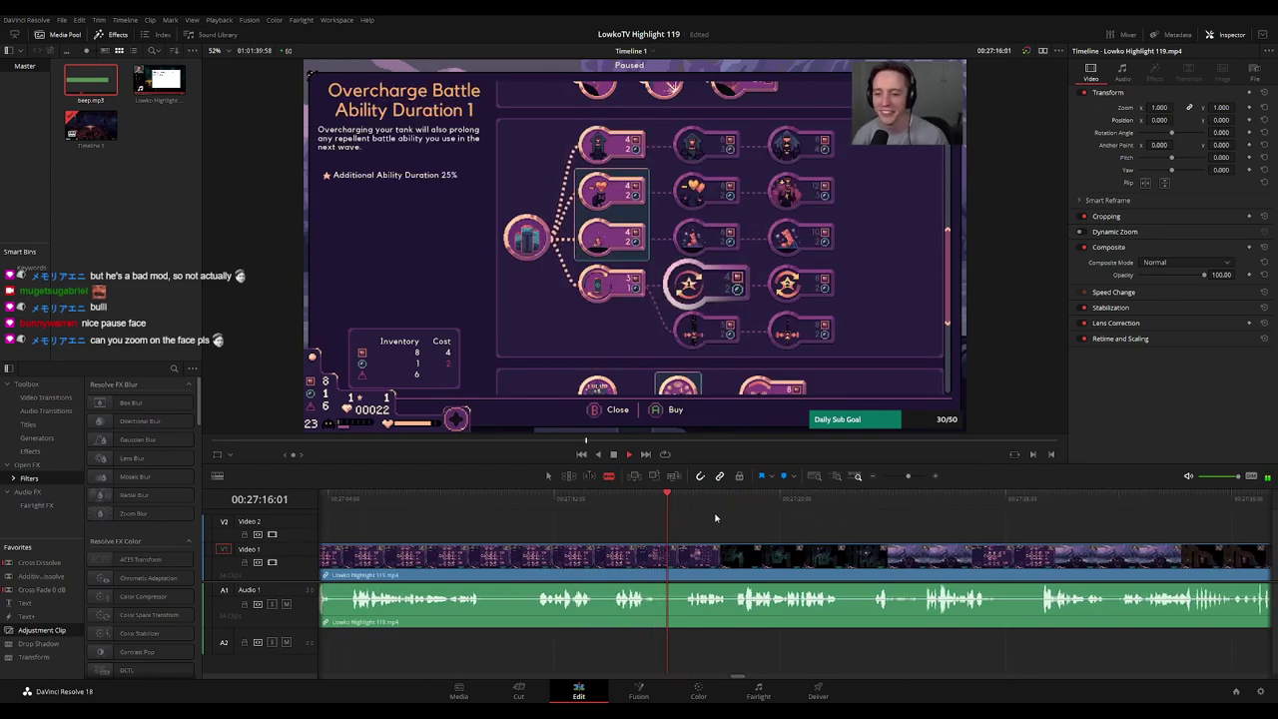
click(596, 499)
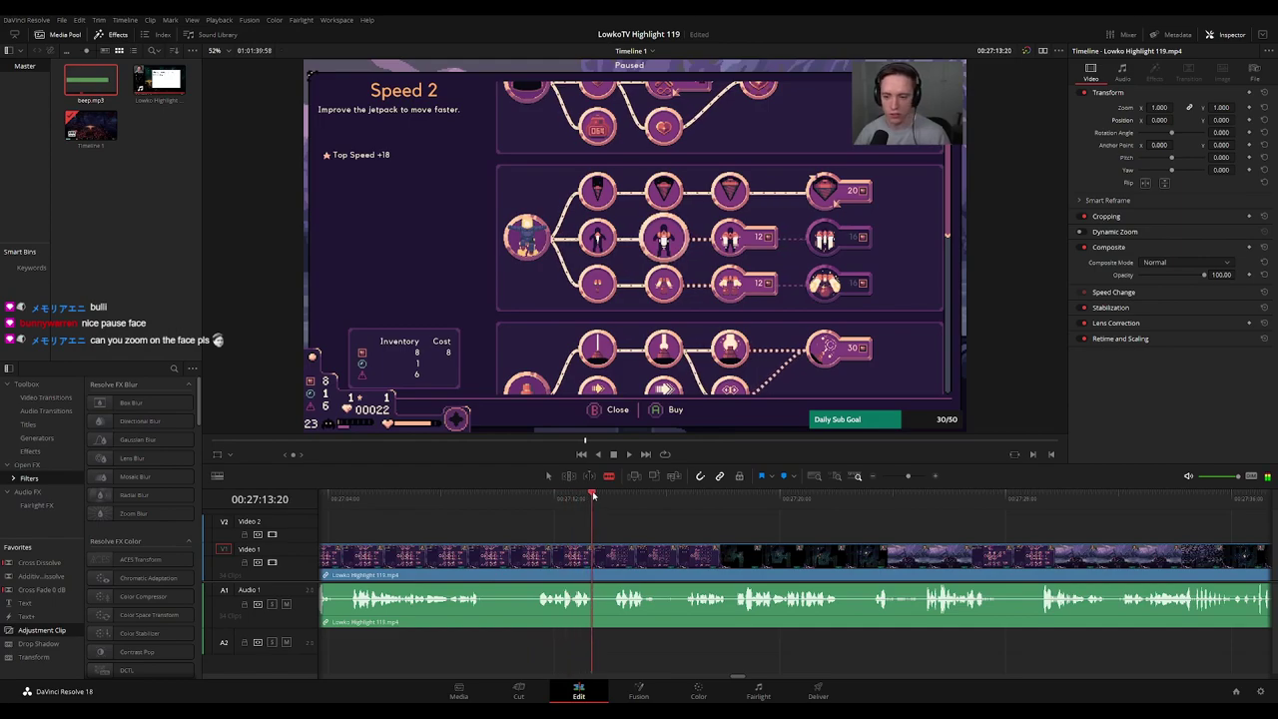
drag(603, 496, 614, 496)
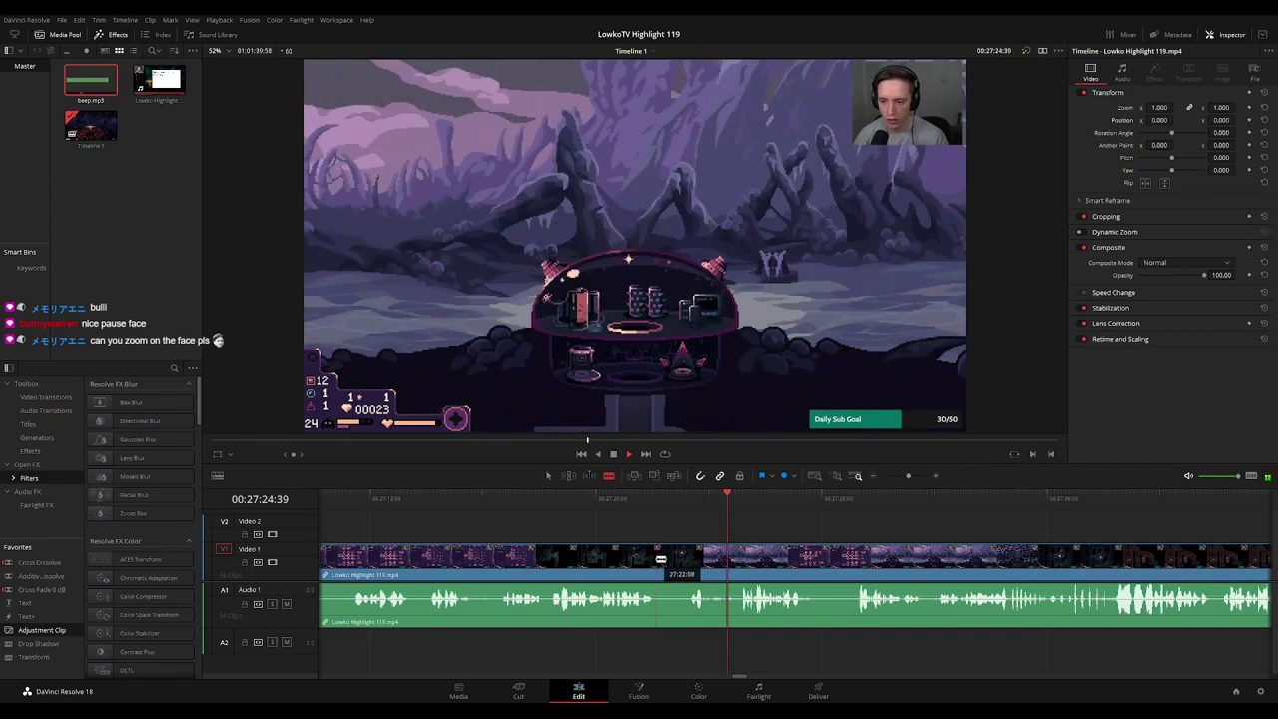
Split the clip near 00:27:22:08, ripple-delete about one second after it and color the preceding clip teal
click(658, 561)
key(a)
click(673, 561)
key(Delete)
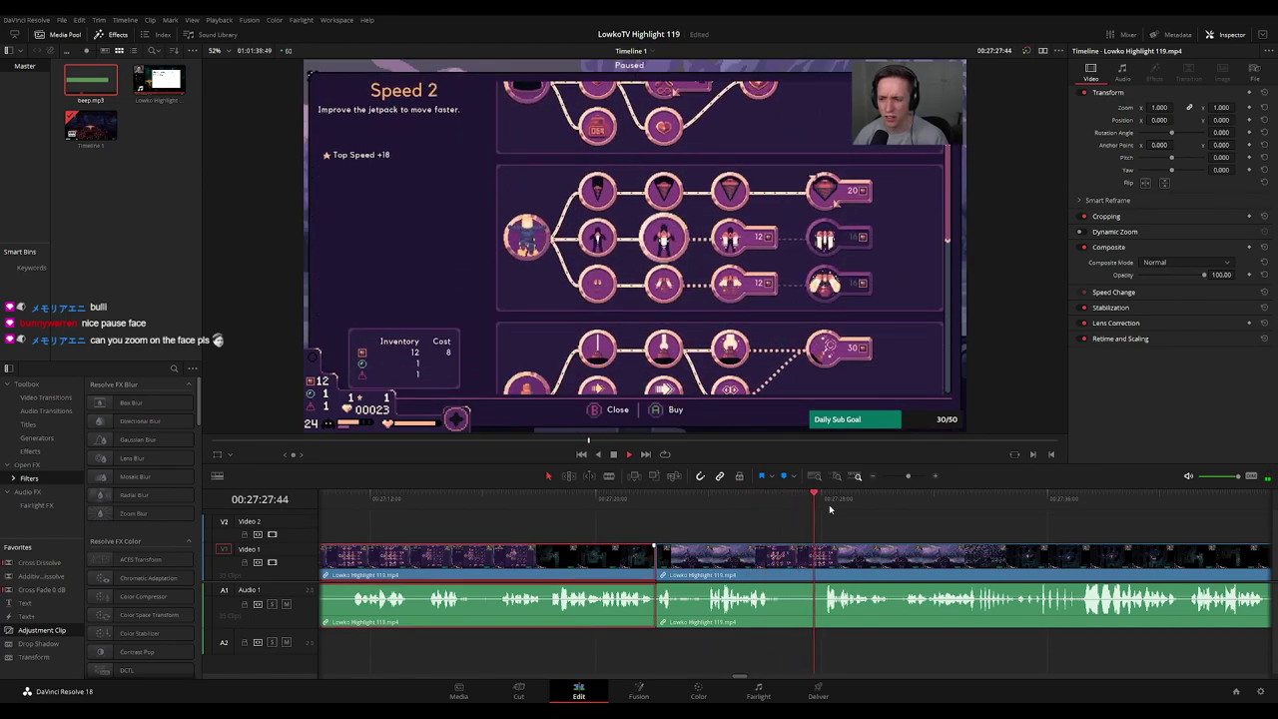
key(F1)
click(925, 530)
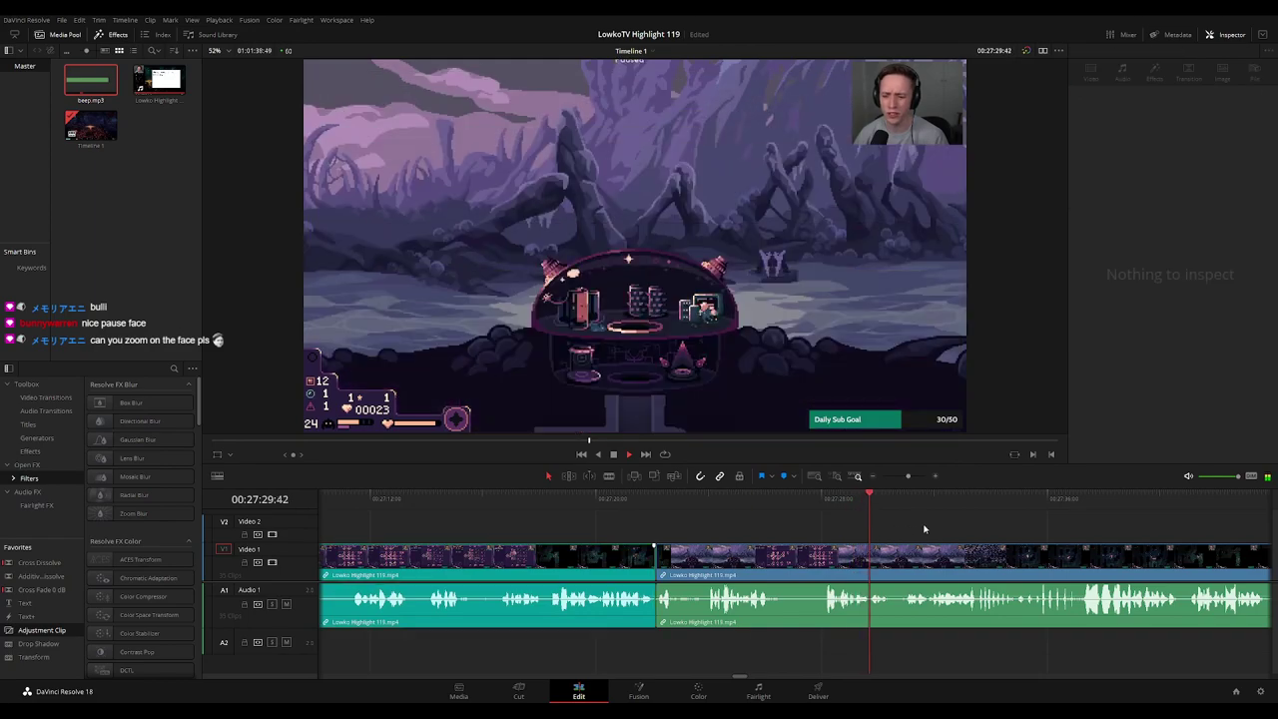
Review the Dome Keeper footage from about 00:27:30 to 00:27:45, replaying the part around 00:27:31, to look for cuts
scroll(925, 532, down, 3)
scroll(925, 535, down, 3)
scroll(893, 541, up, 6)
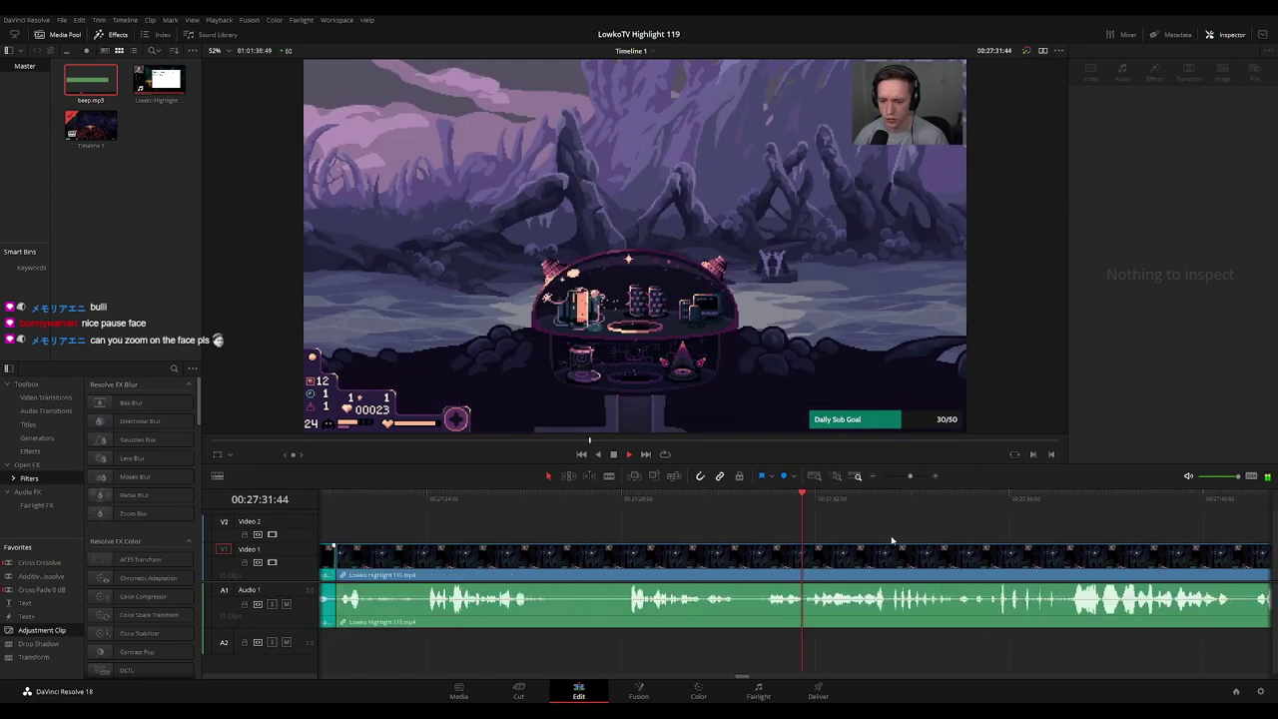
drag(952, 533, 786, 506)
click(655, 556)
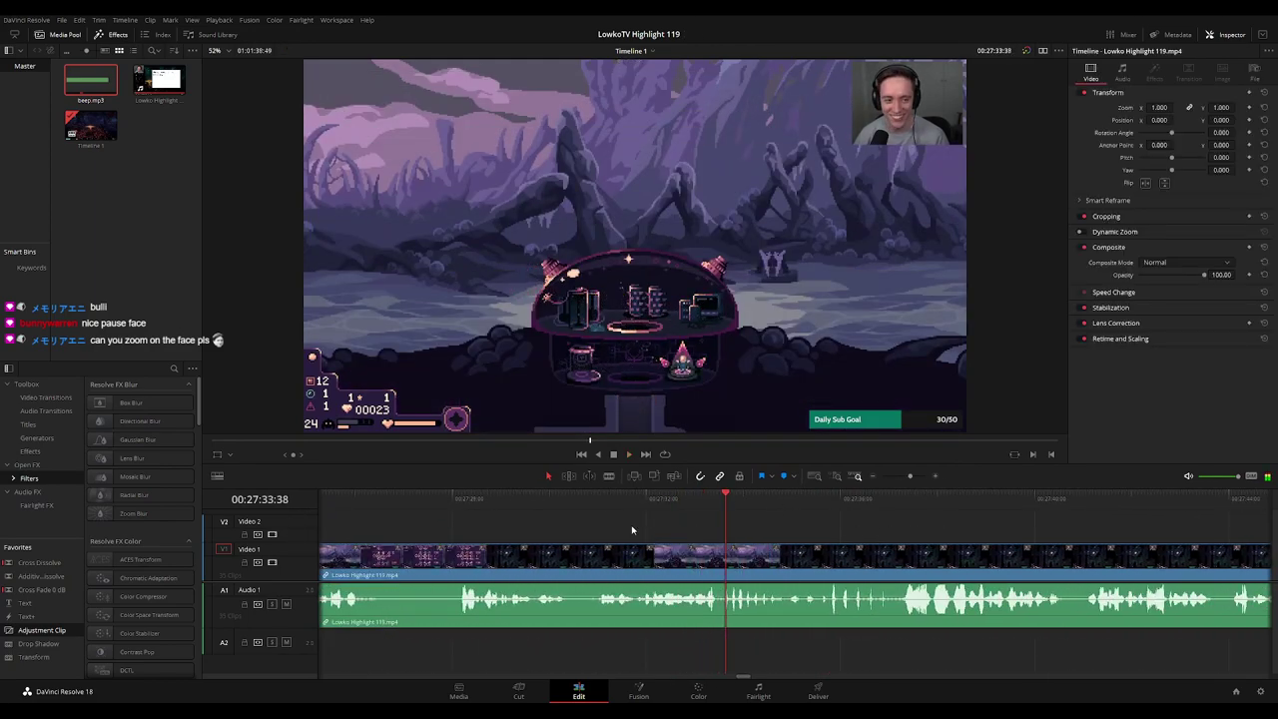
click(590, 511)
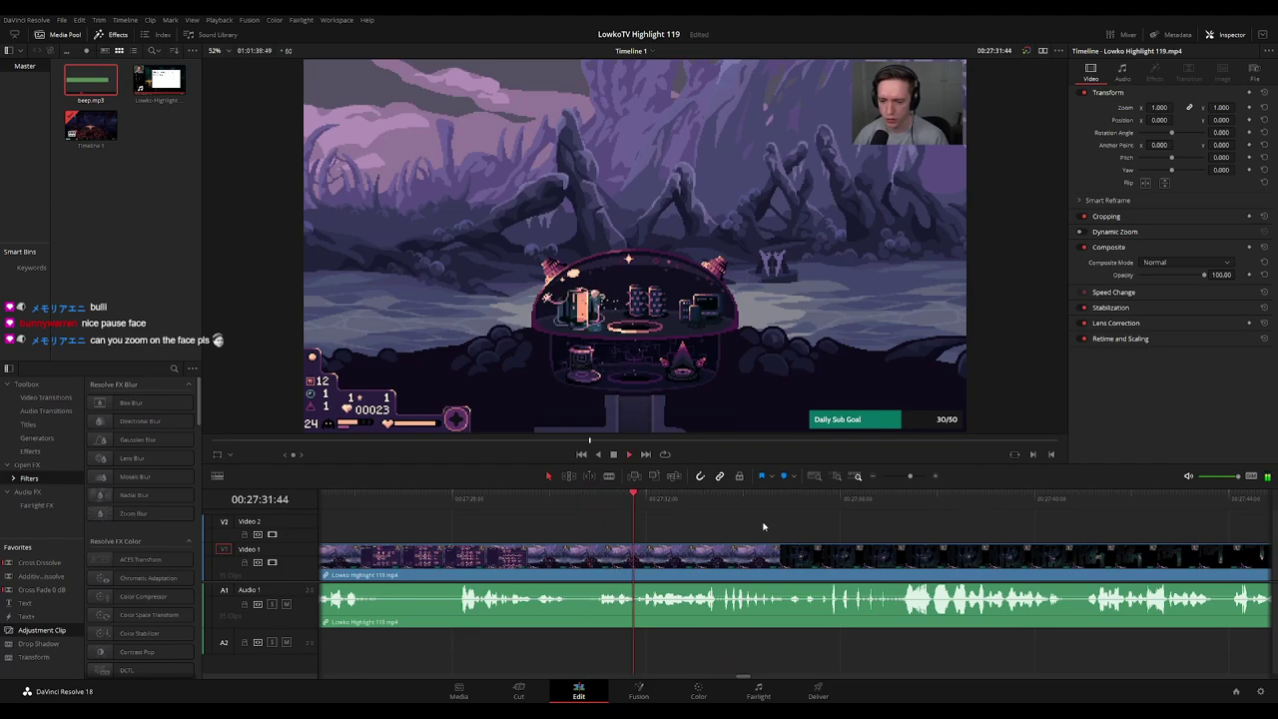
scroll(676, 523, right, 3)
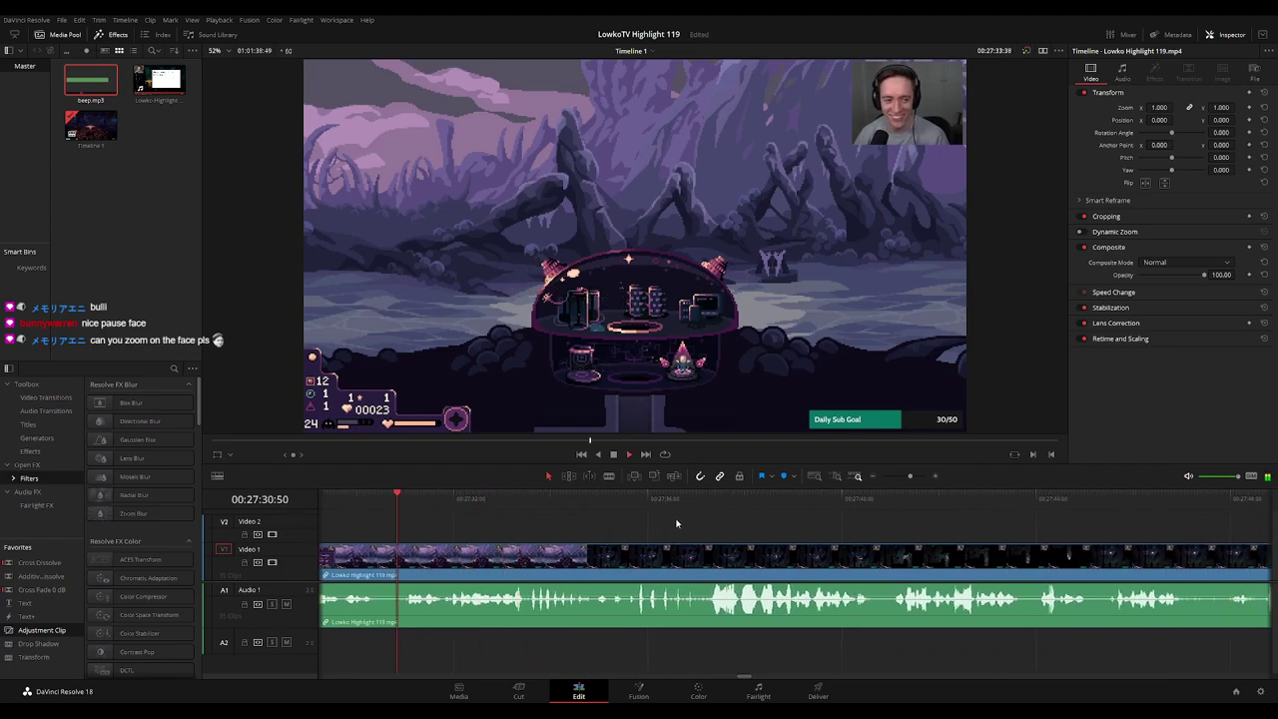
drag(763, 529, 677, 529)
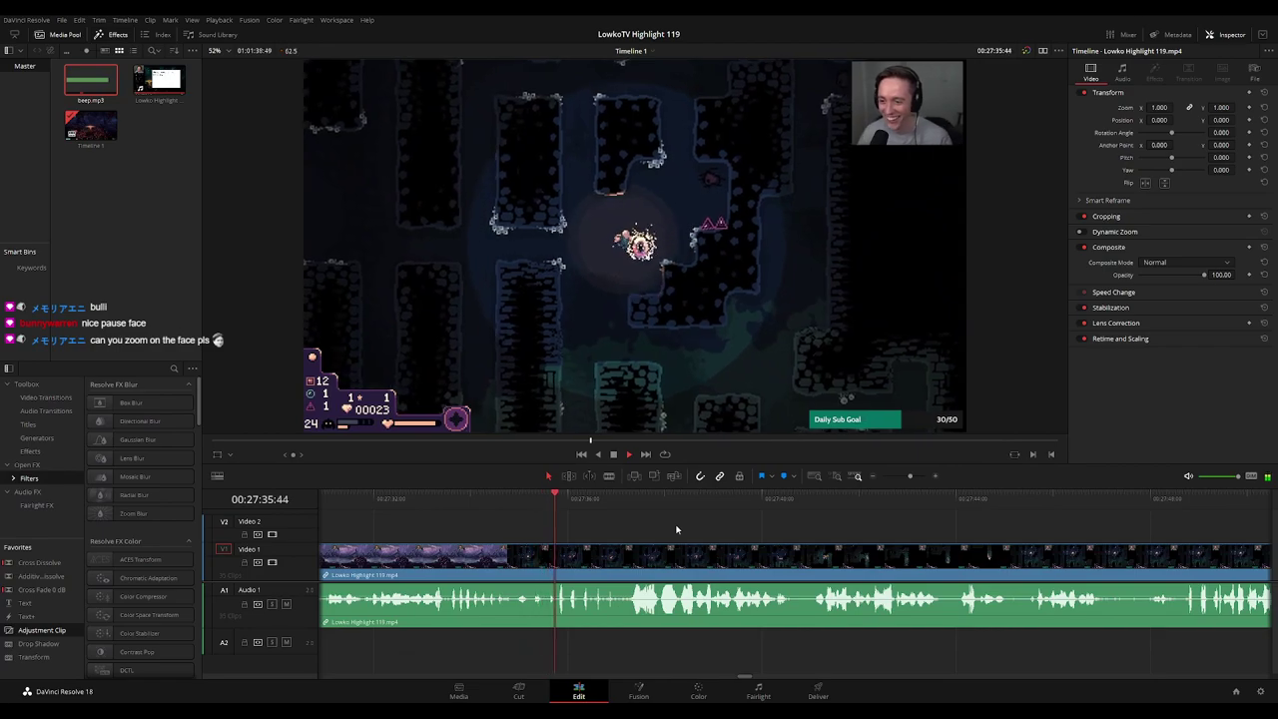
scroll(699, 529, right, 1)
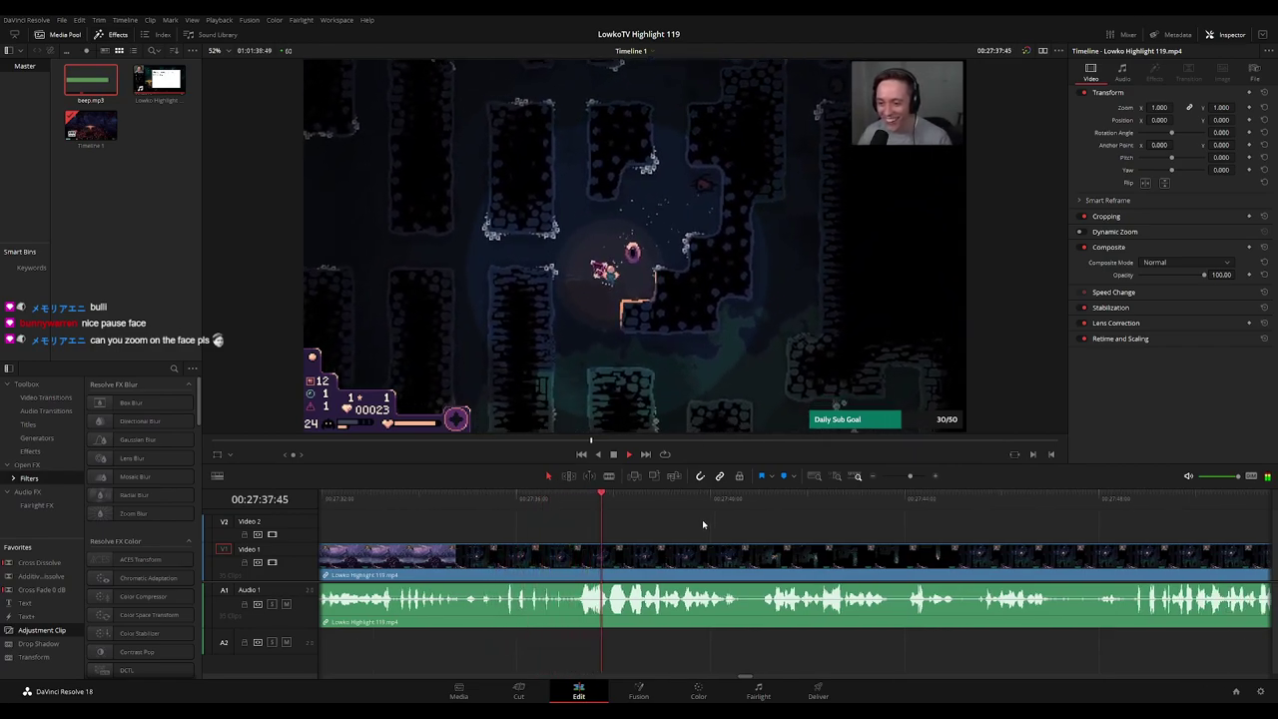
scroll(703, 525, right, 1)
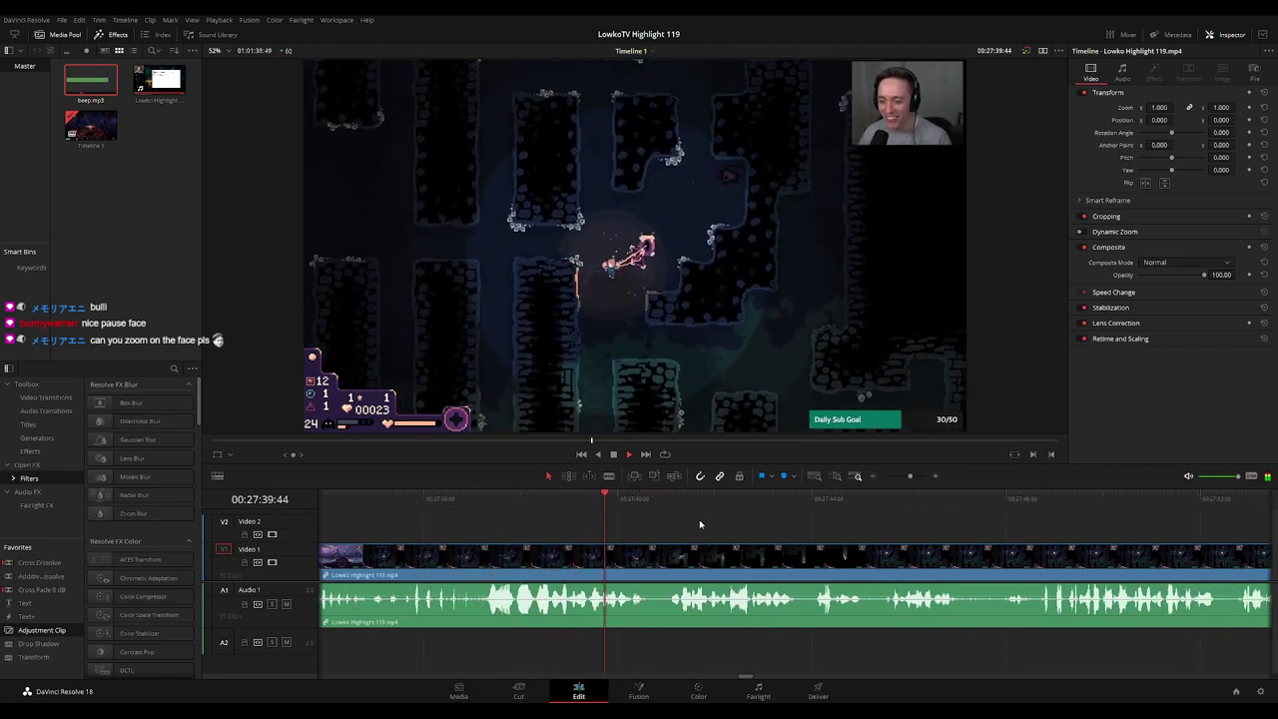
scroll(802, 526, right, 1)
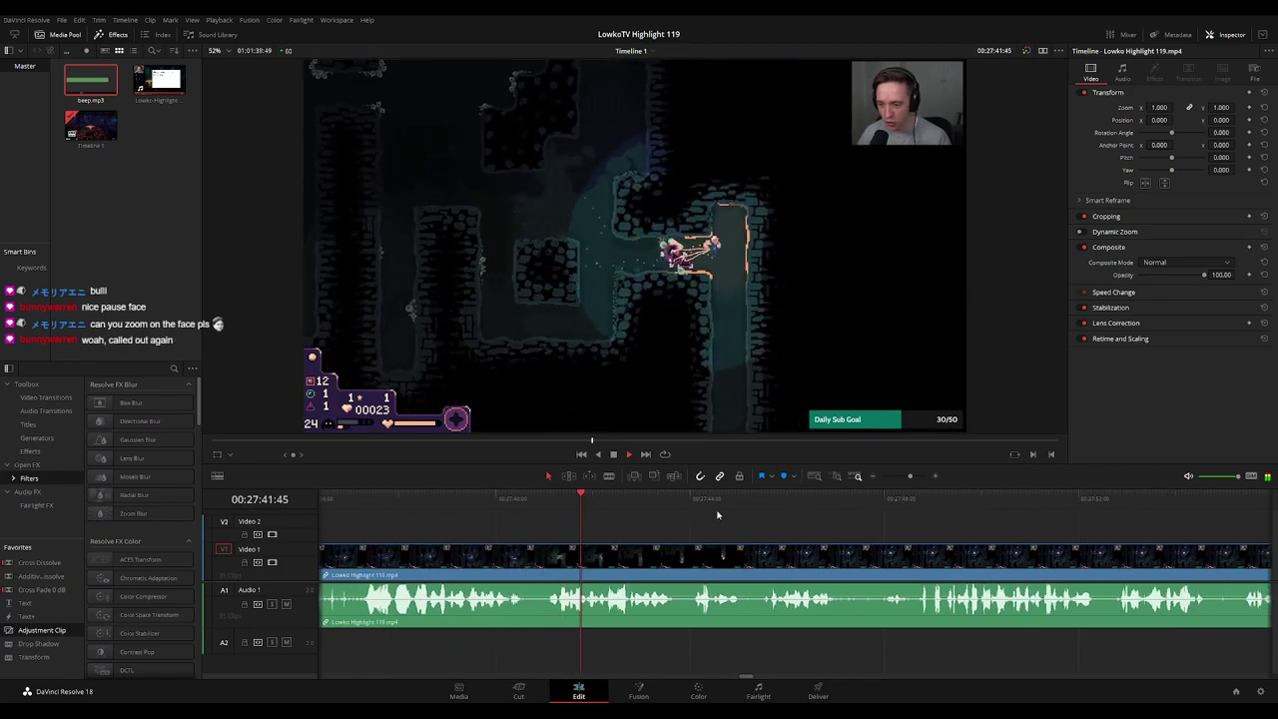
scroll(719, 515, right, 1)
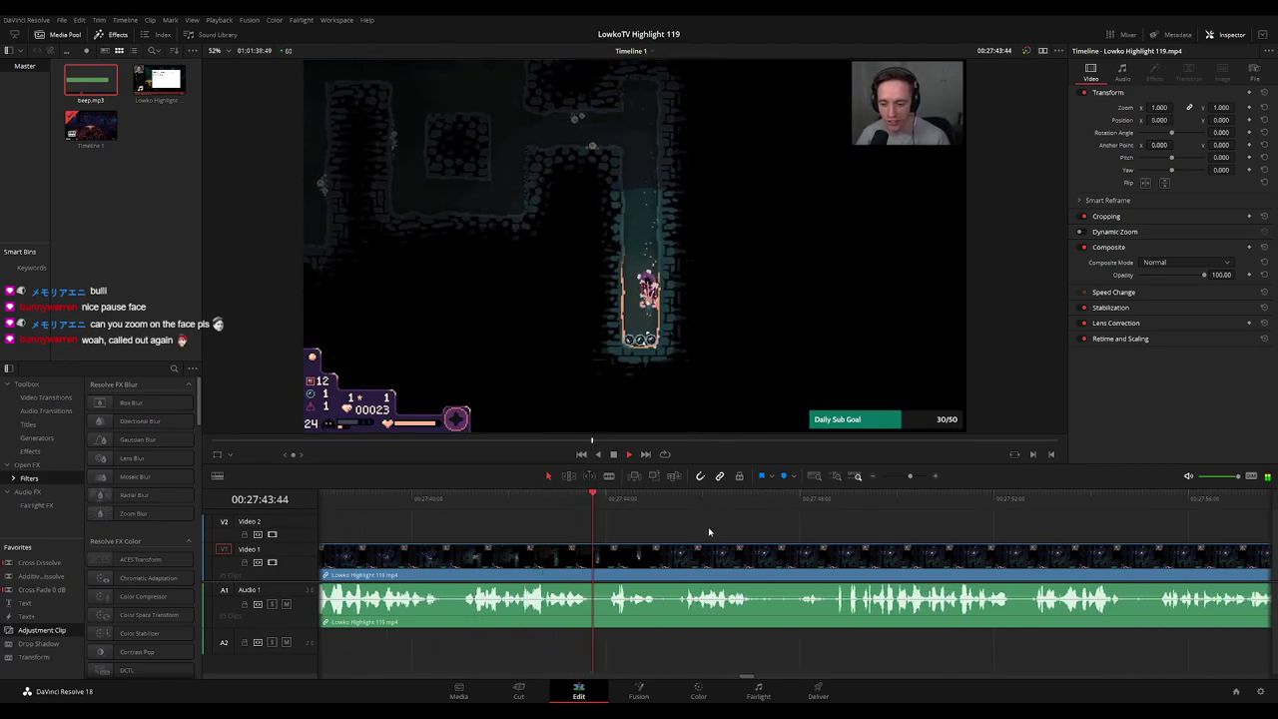
scroll(704, 532, right, 1)
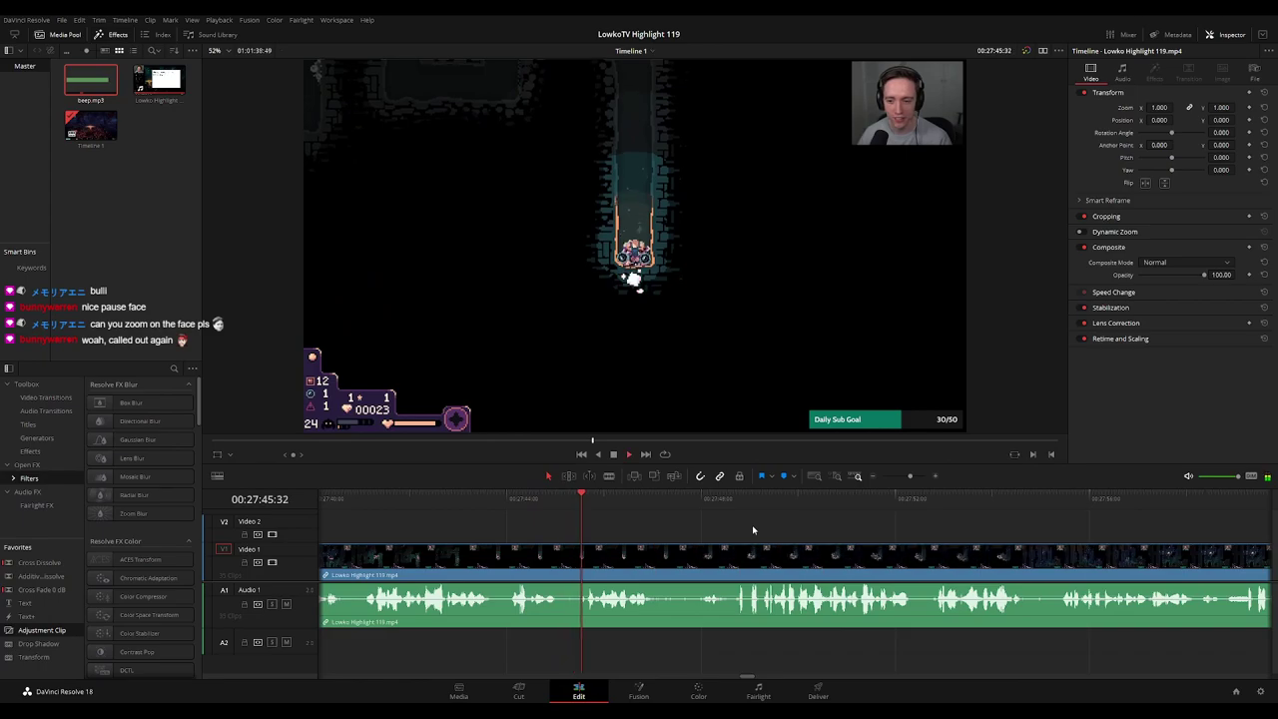
Review the footage from about 00:27:45, split out the pause at 00:27:54:50, ripple-delete about half a second and color the preceding clip teal
drag(806, 533, 710, 522)
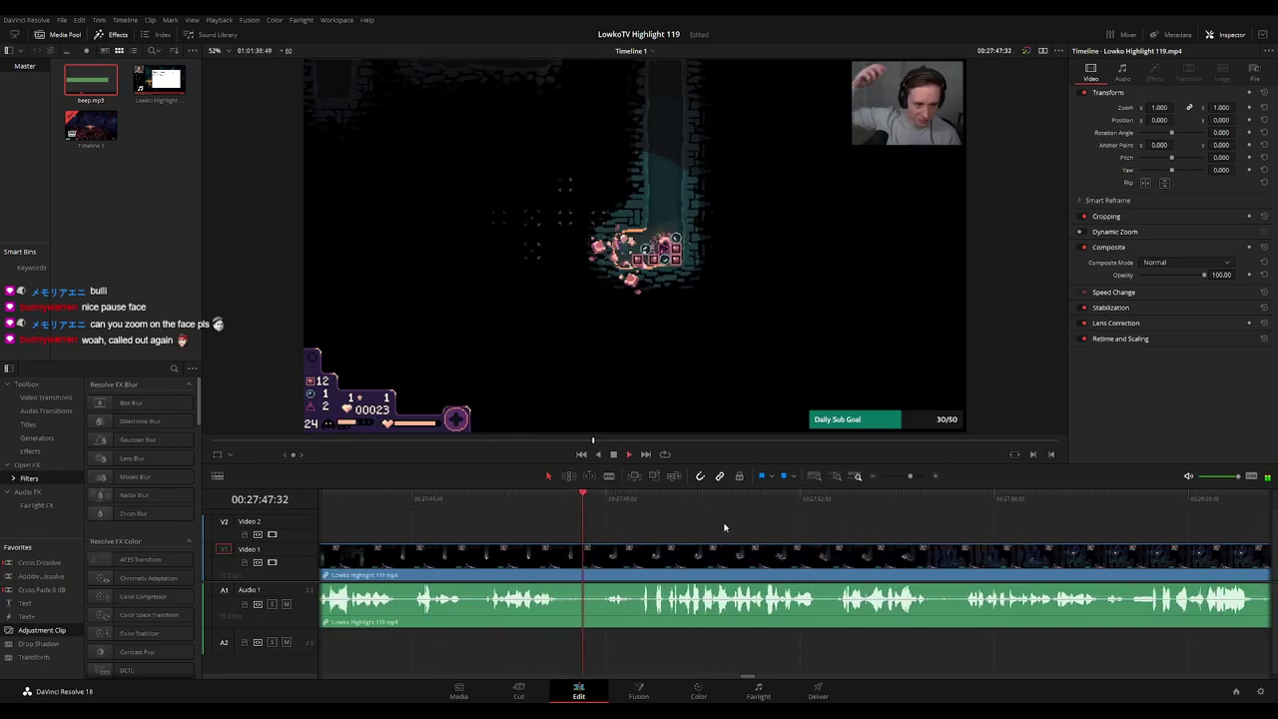
scroll(769, 535, right, 1)
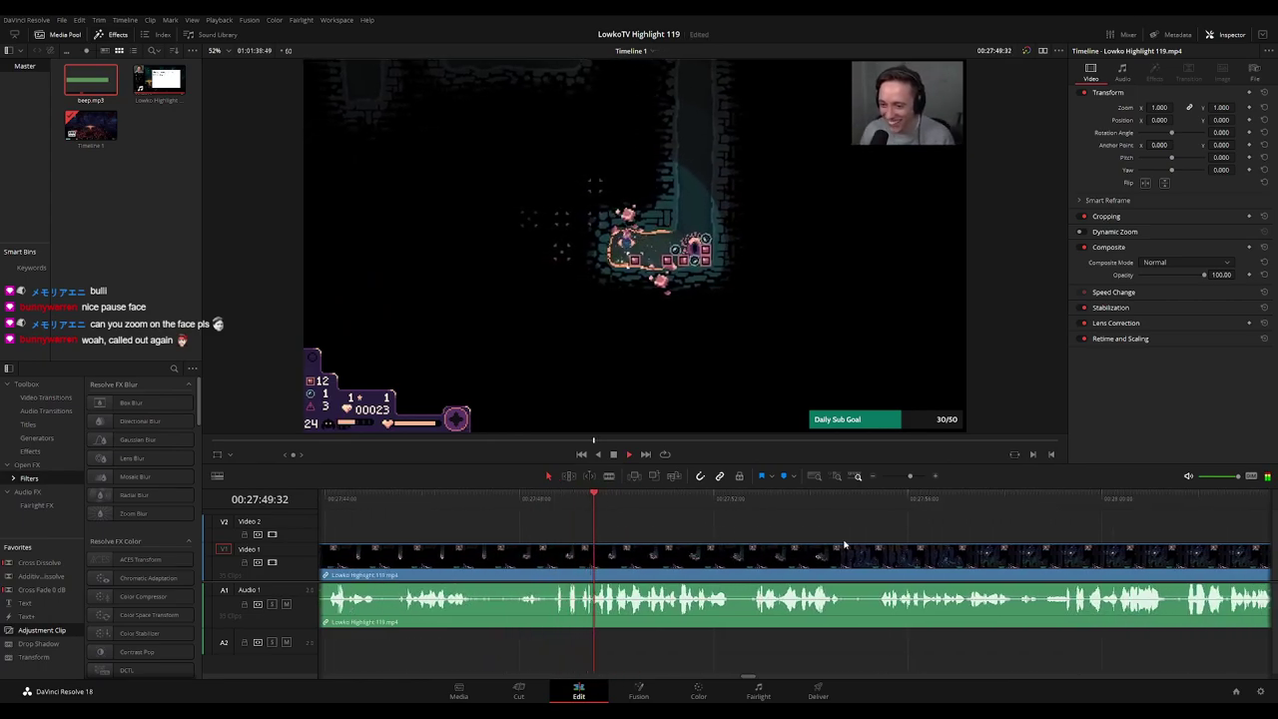
scroll(778, 524, right, 1)
scroll(799, 524, right, 1)
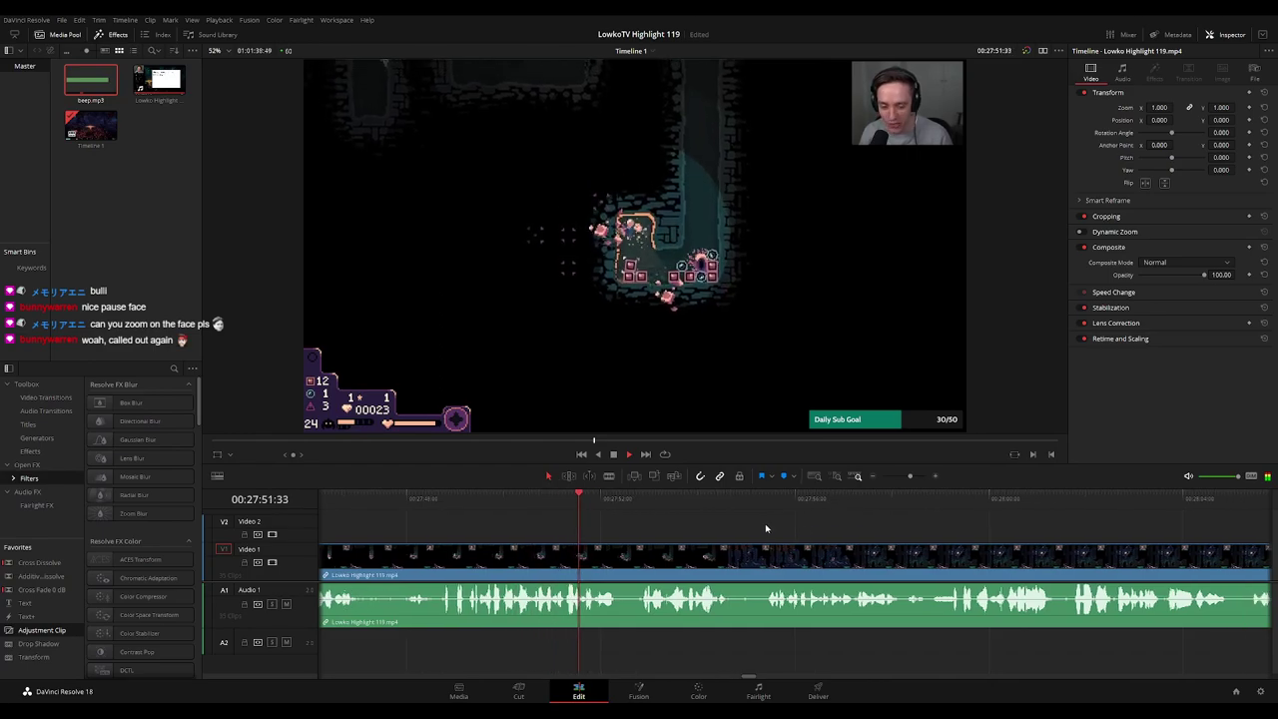
scroll(782, 524, right, 1)
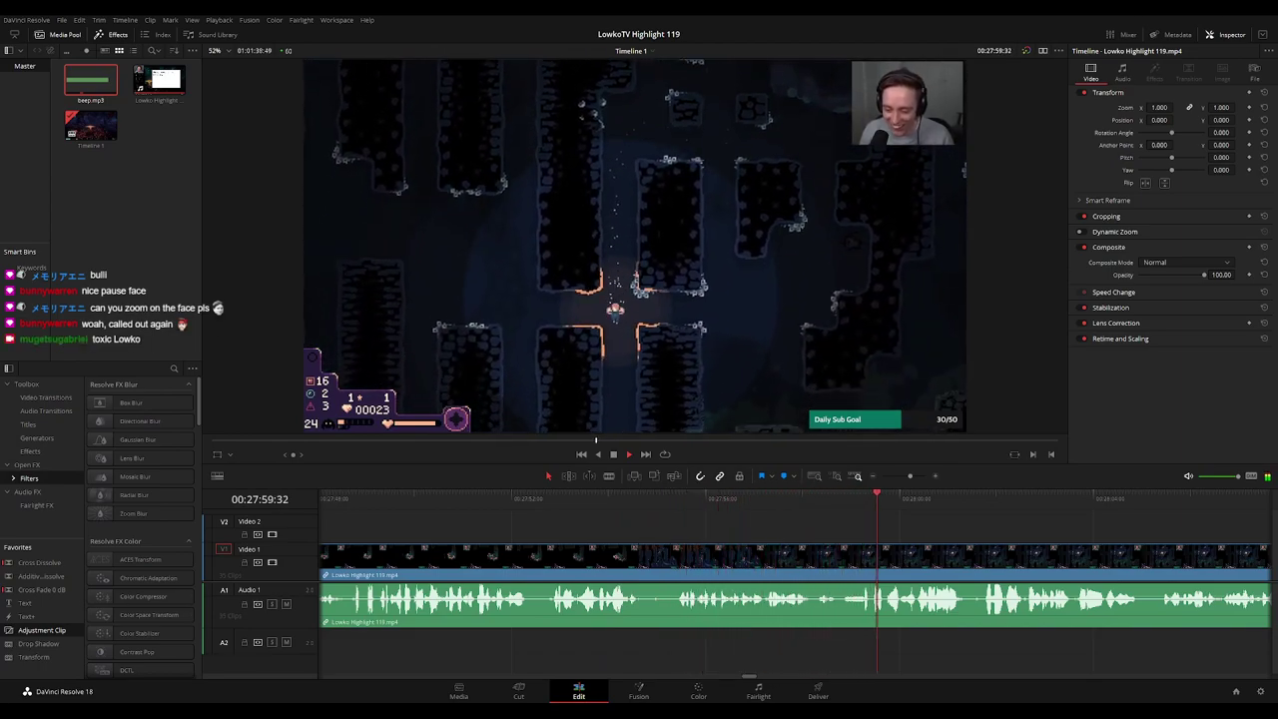
click(613, 504)
key(b)
click(648, 555)
click(671, 558)
key(a)
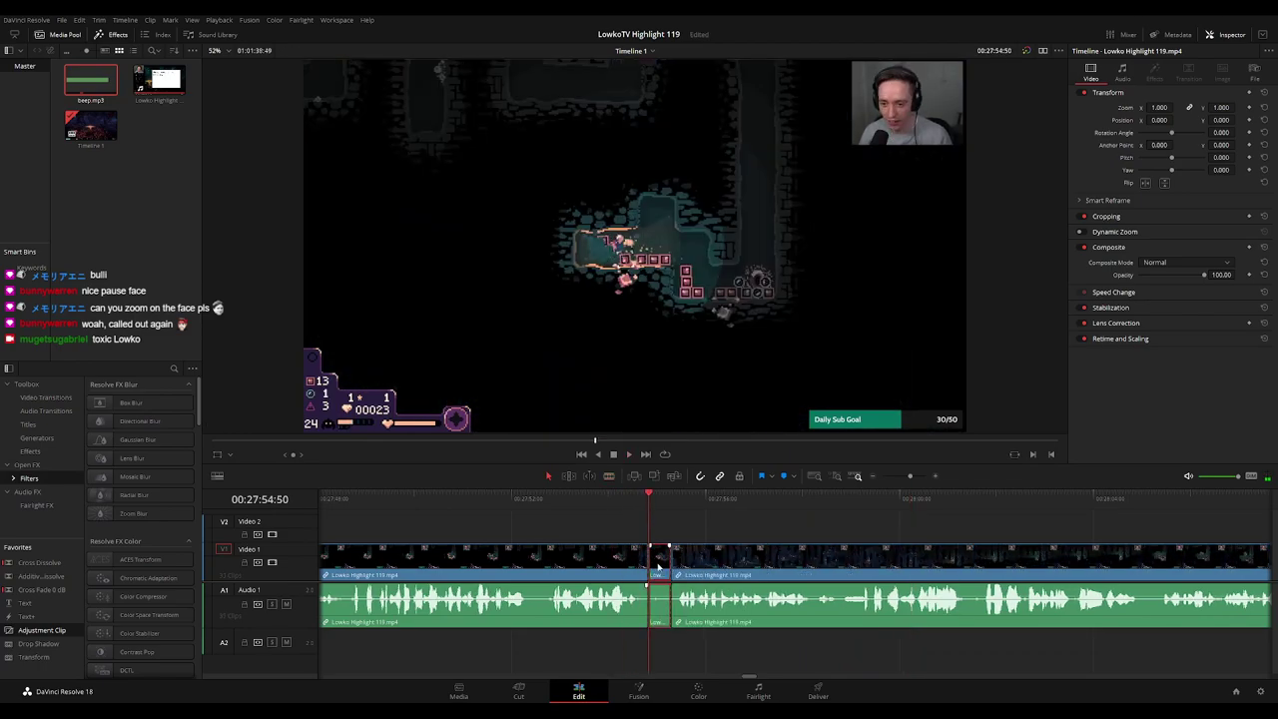
key(Delete)
key(space)
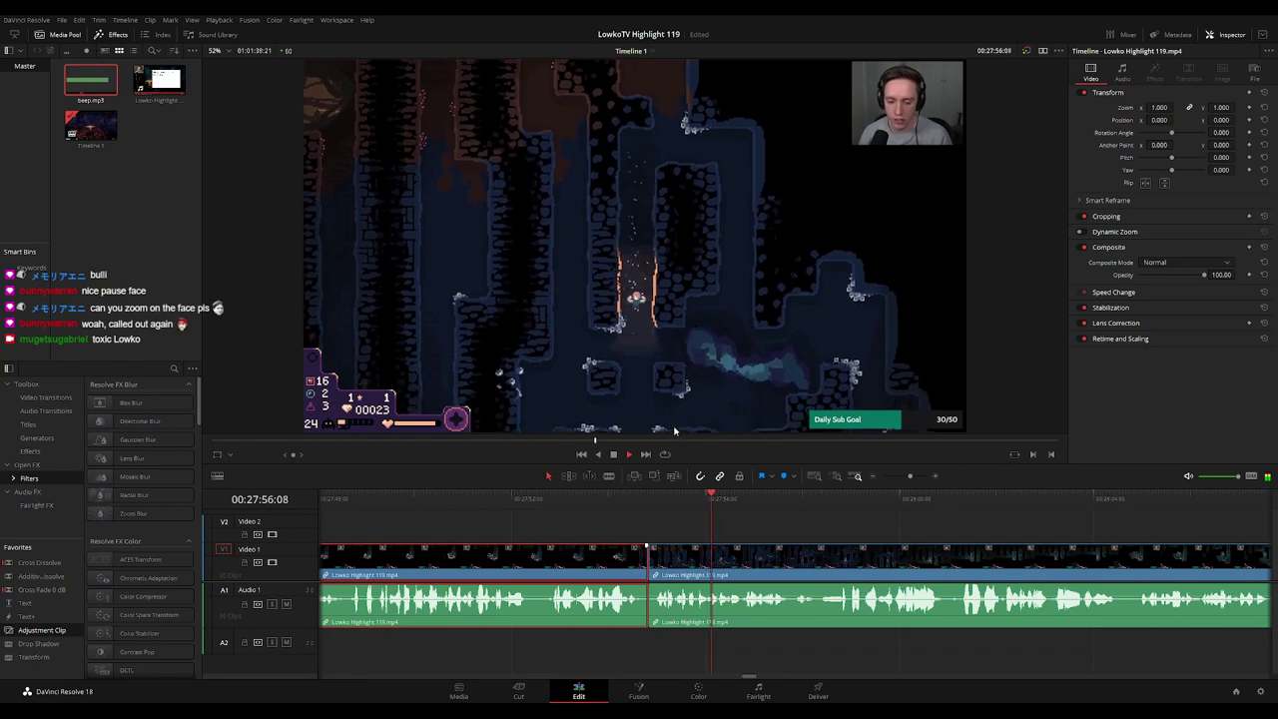
key(c)
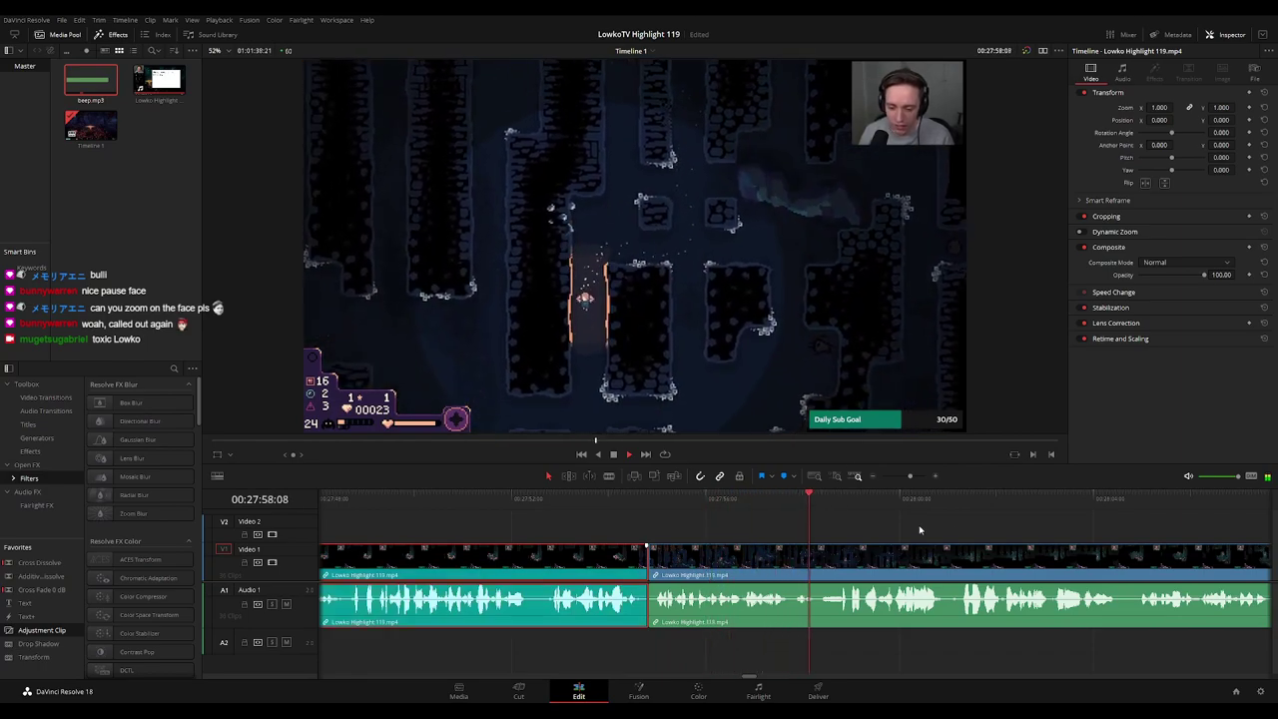
Review the Dome Keeper footage from about 00:27:58 to 00:28:12 to find the next pause to cut
click(958, 526)
drag(1047, 526, 762, 526)
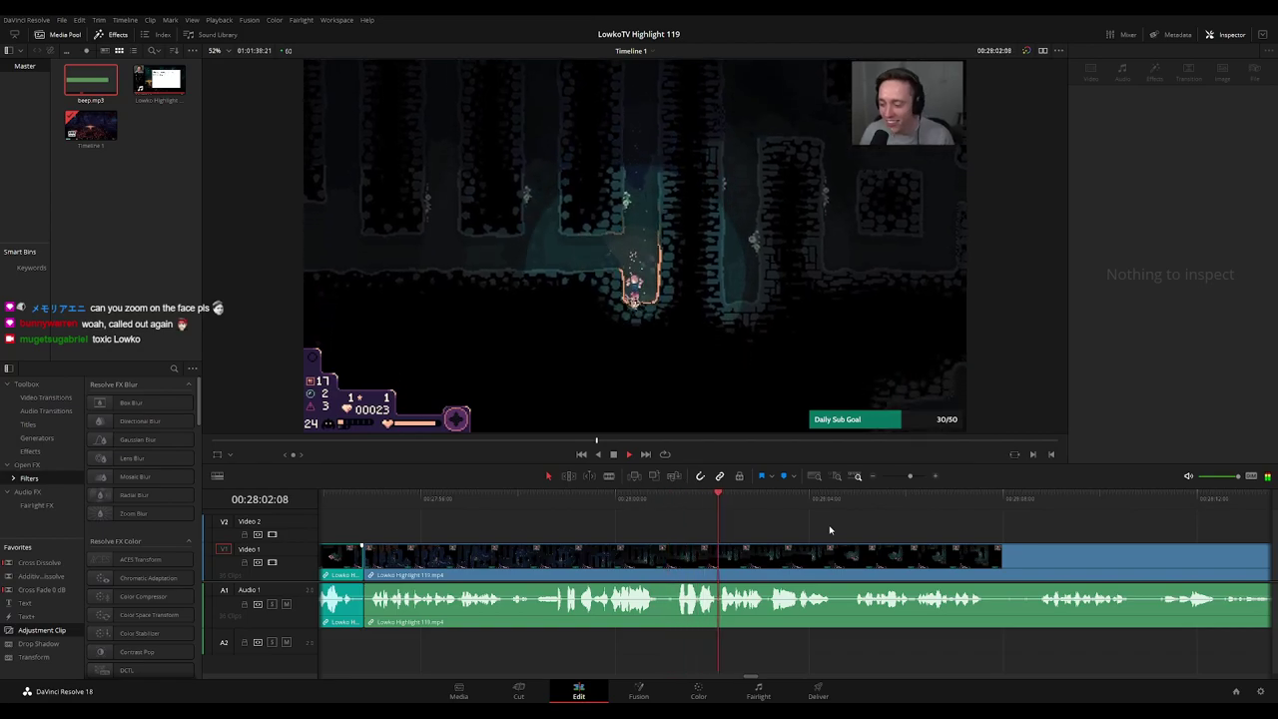
drag(926, 531, 727, 528)
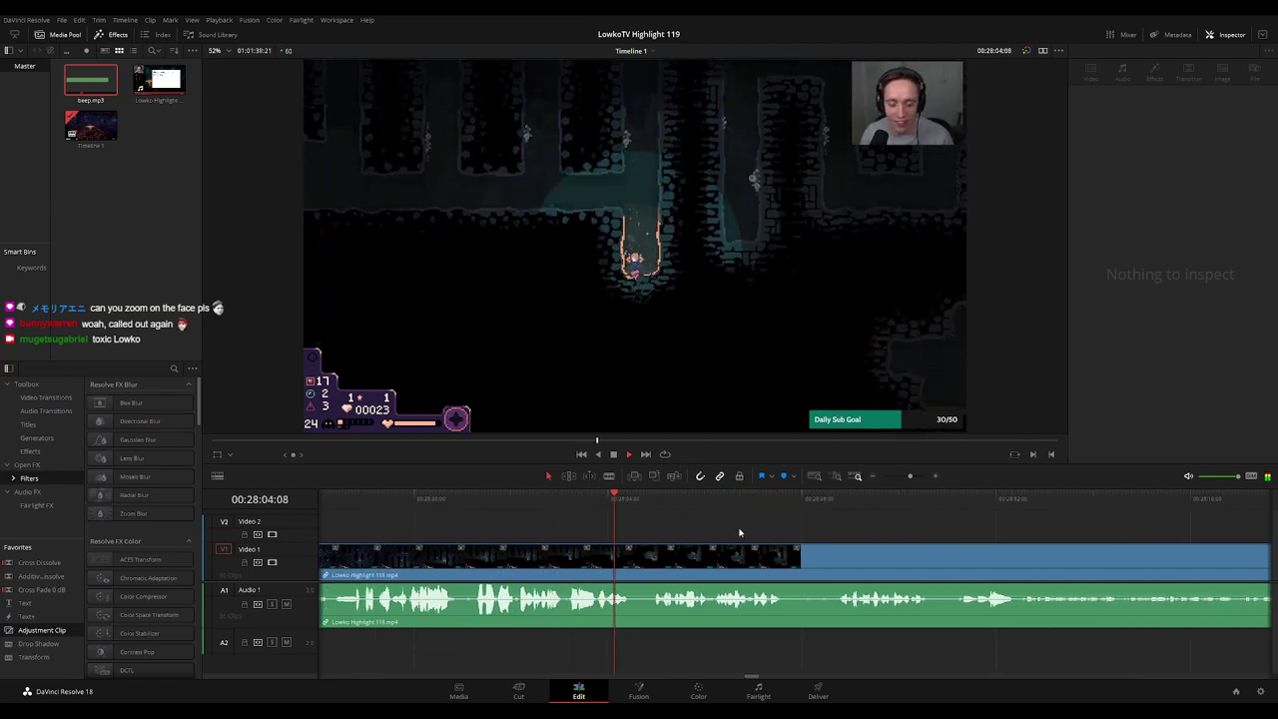
scroll(729, 528, right, 1)
scroll(739, 520, right, 1)
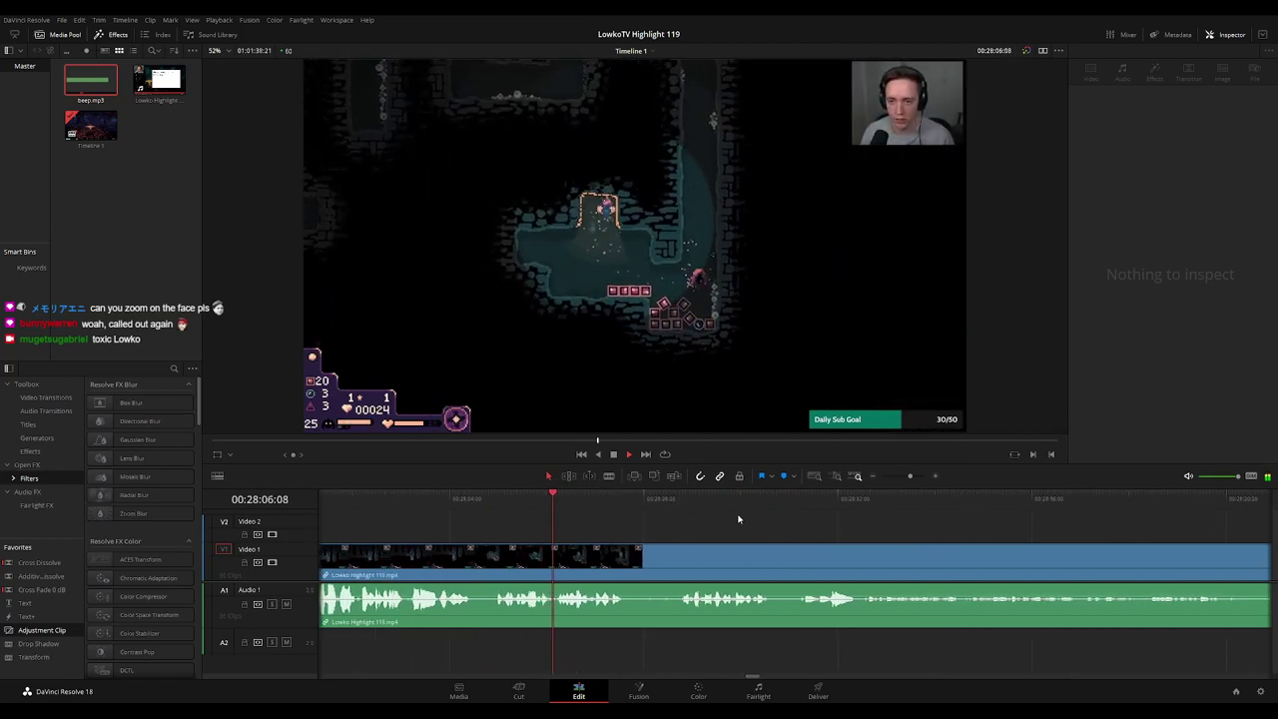
scroll(789, 527, right, 1)
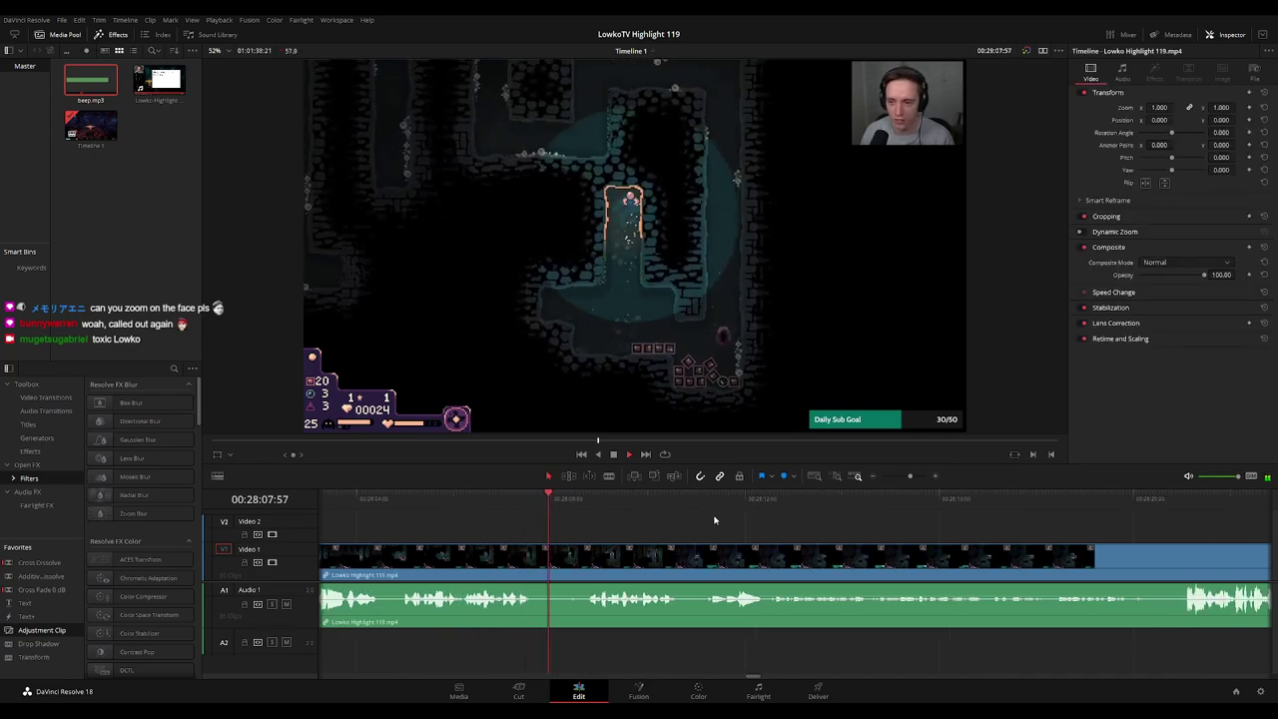
scroll(739, 526, right, 1)
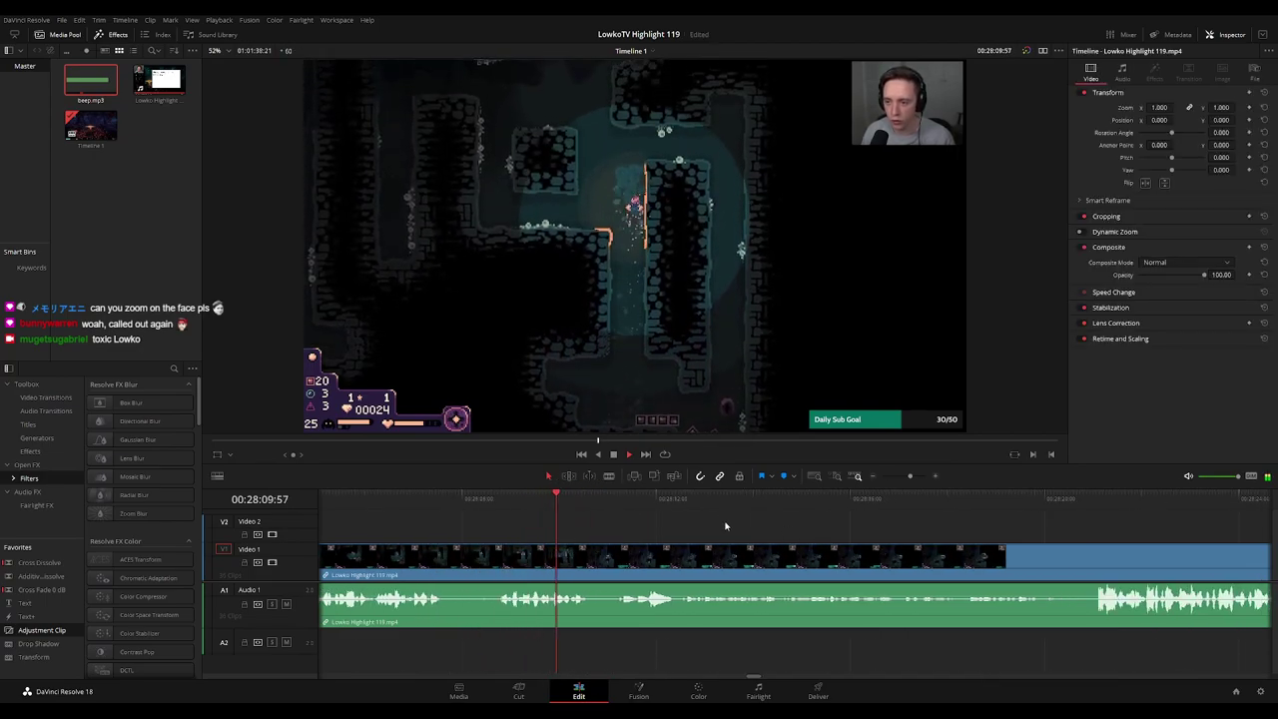
scroll(699, 530, right, 1)
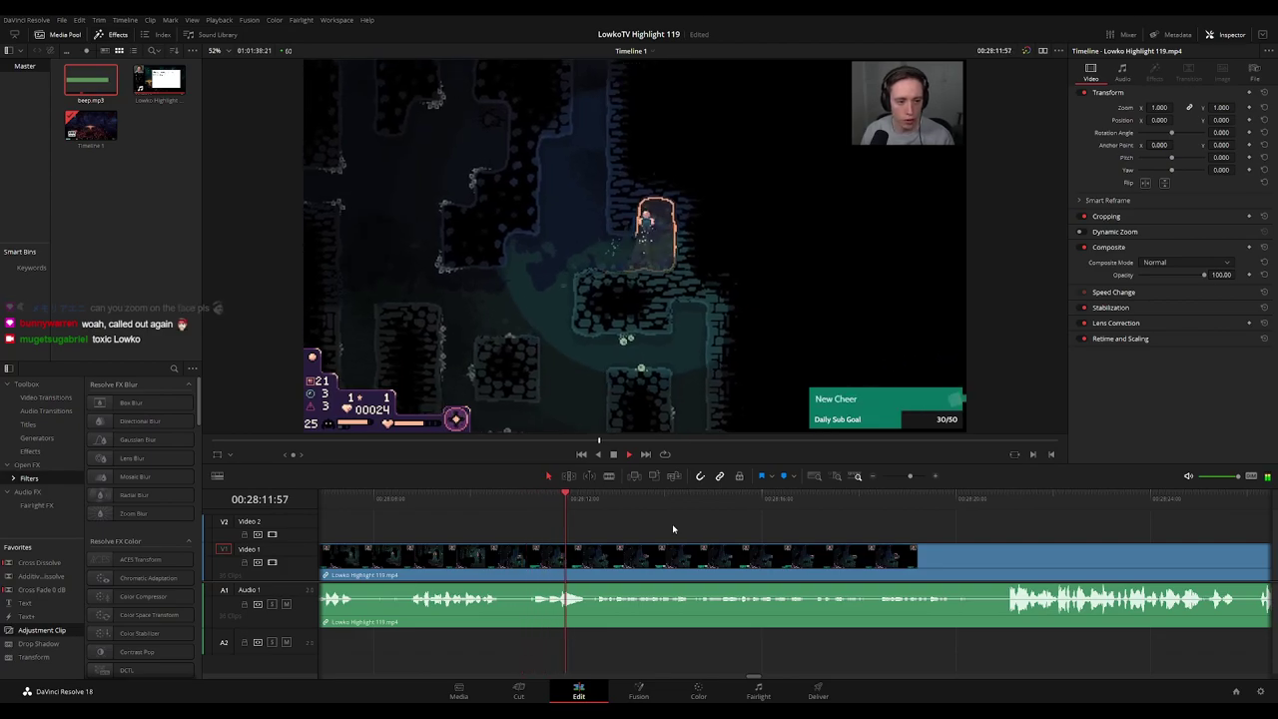
Split out the pause near 00:28:10, ripple-delete about 0.4 seconds there and color the preceding clip teal
click(485, 503)
key(space)
key(b)
click(506, 559)
click(523, 559)
key(a)
key(Delete)
key(space)
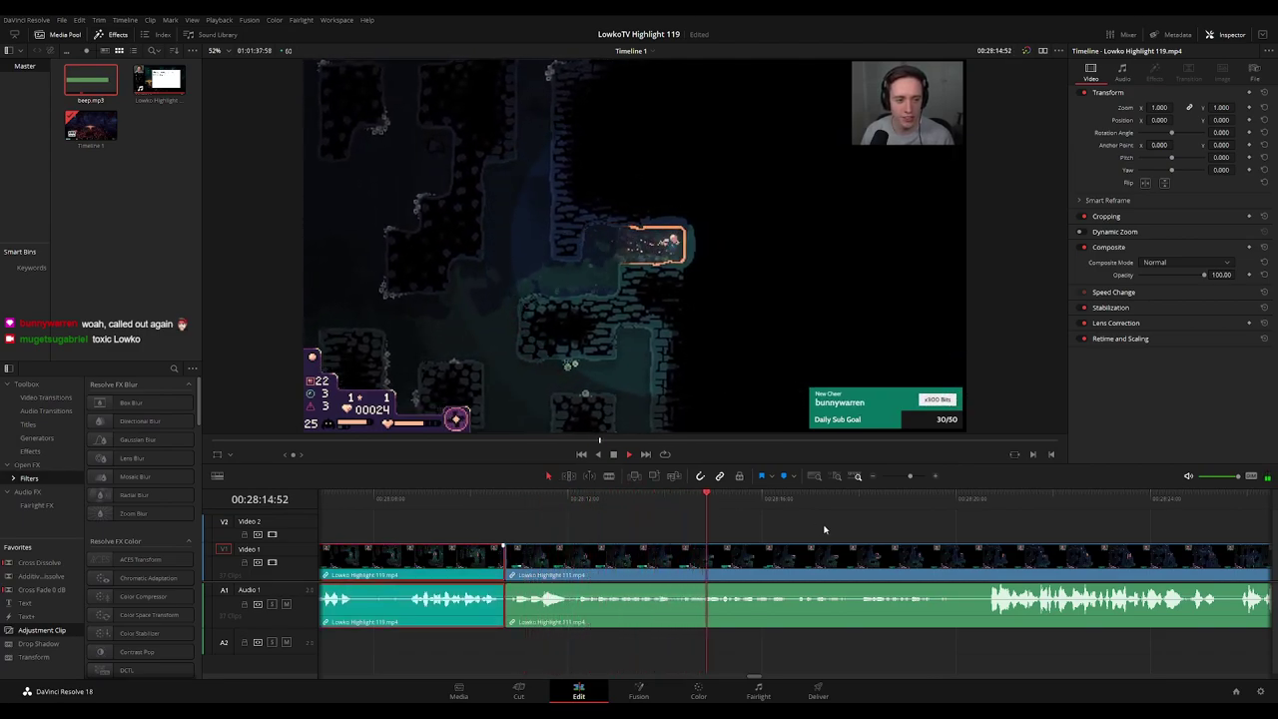
Review the footage from about 00:28:14 to 00:28:34 to look for another pause in the speech
click(867, 530)
drag(966, 530, 686, 524)
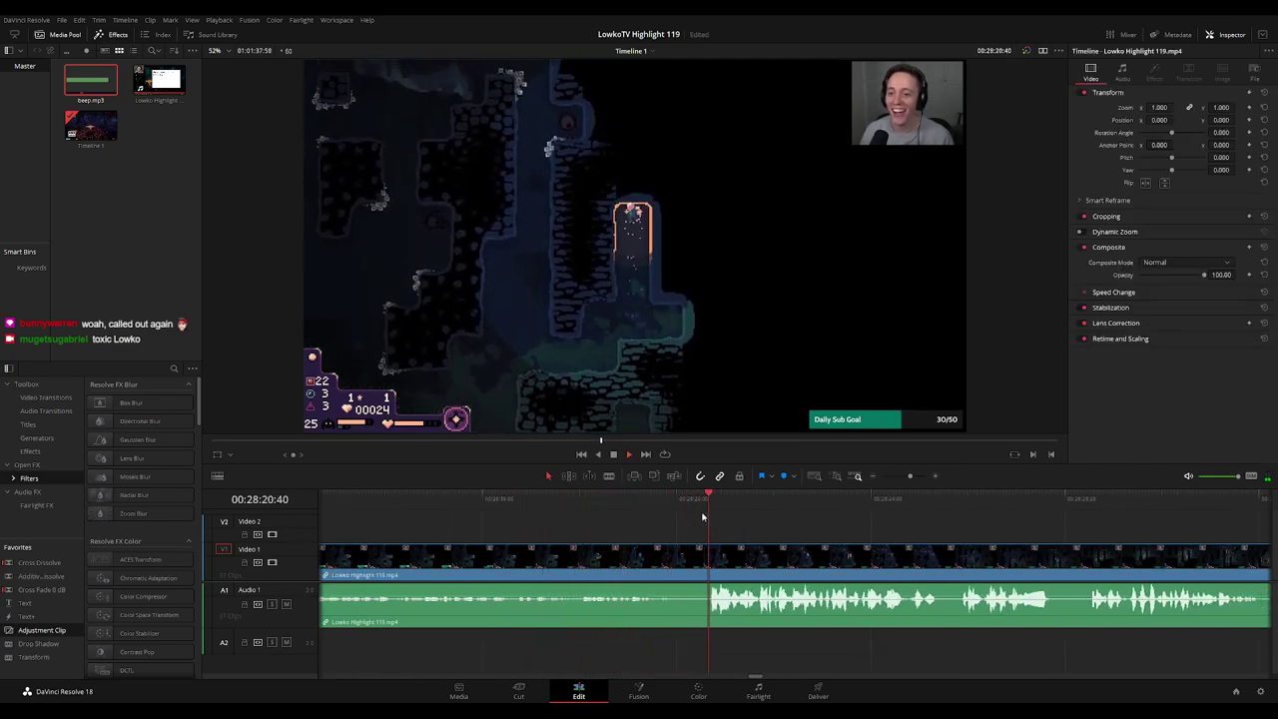
scroll(703, 515, right, 4)
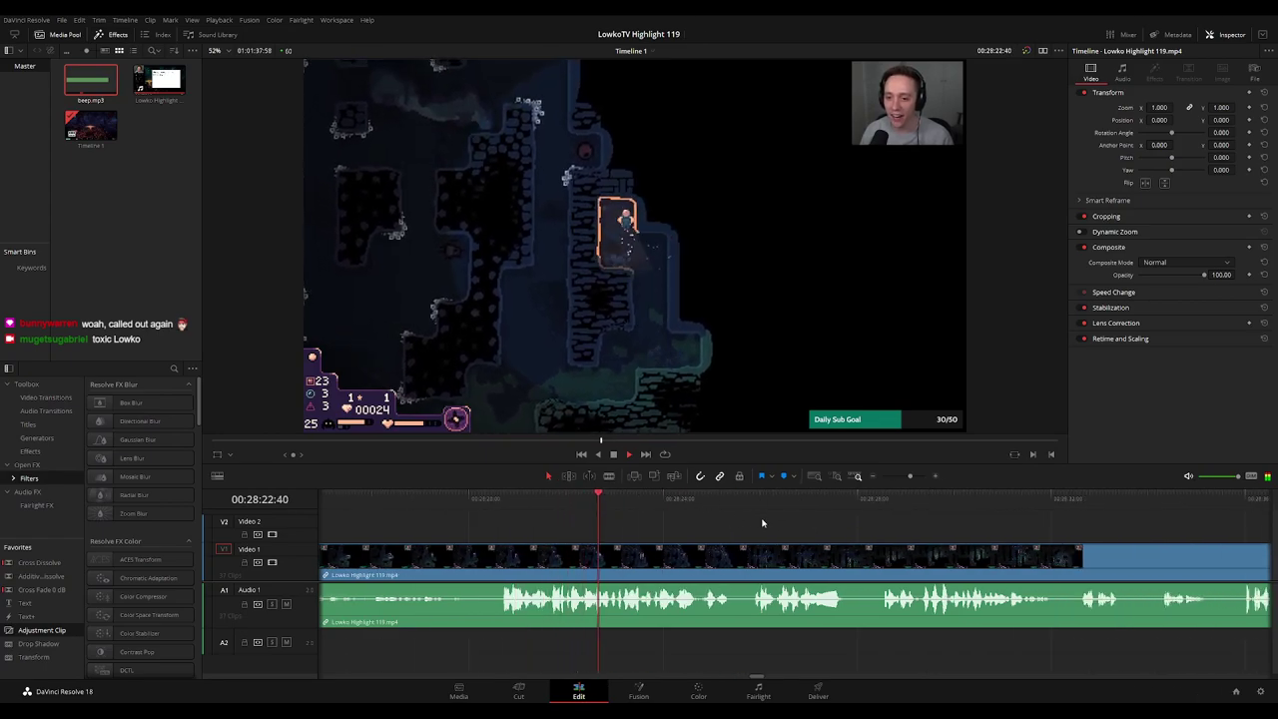
scroll(716, 525, right, 2)
scroll(761, 529, right, 2)
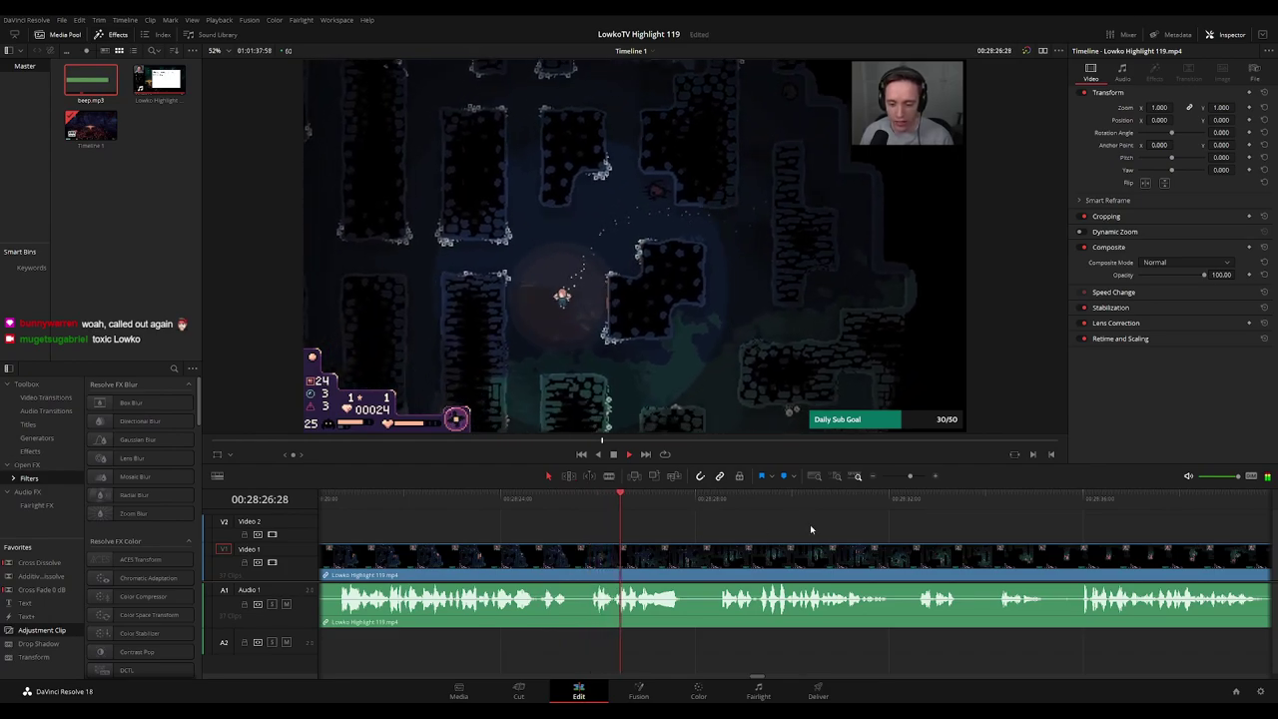
scroll(669, 516, right, 3)
scroll(727, 524, right, 2)
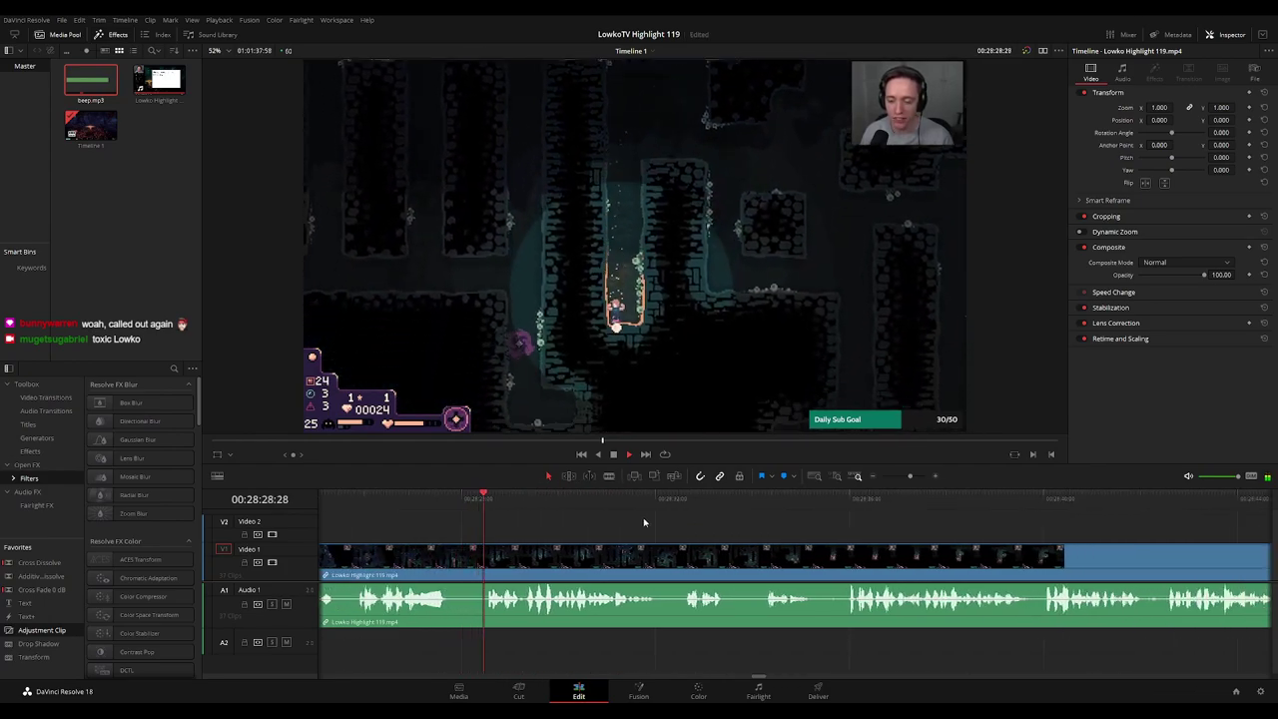
scroll(685, 513, right, 2)
scroll(687, 513, right, 2)
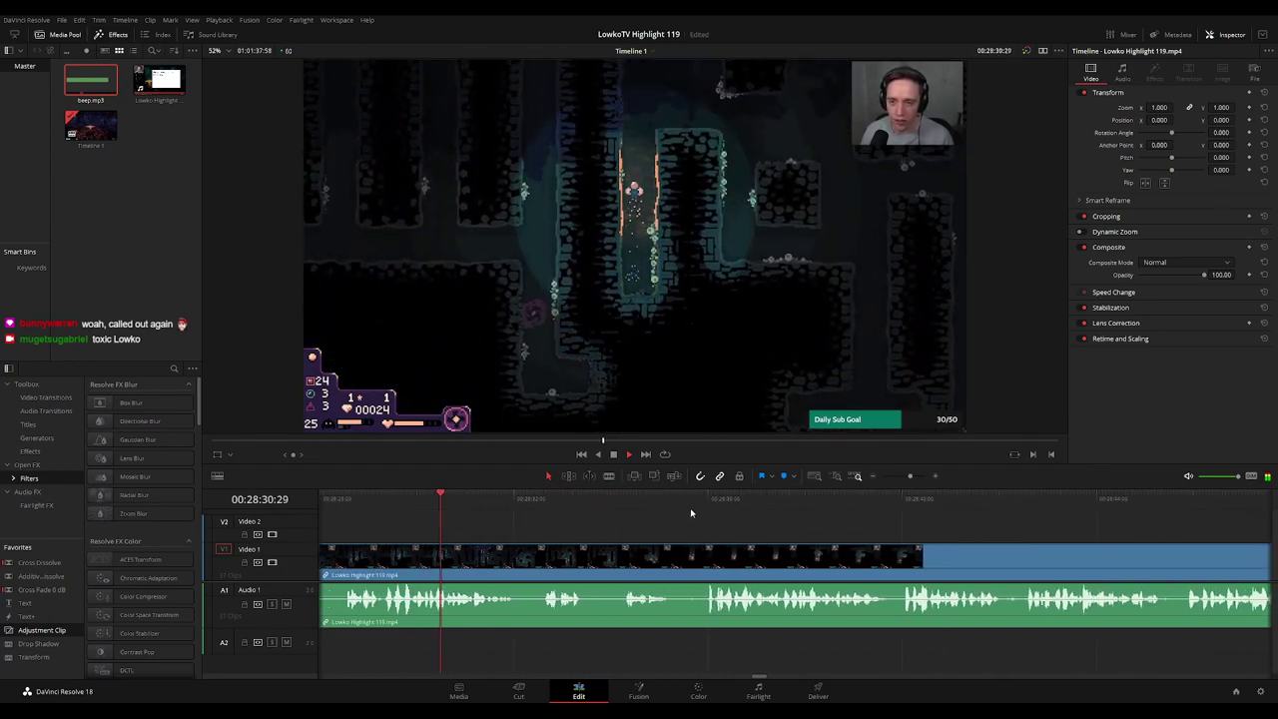
scroll(673, 513, right, 2)
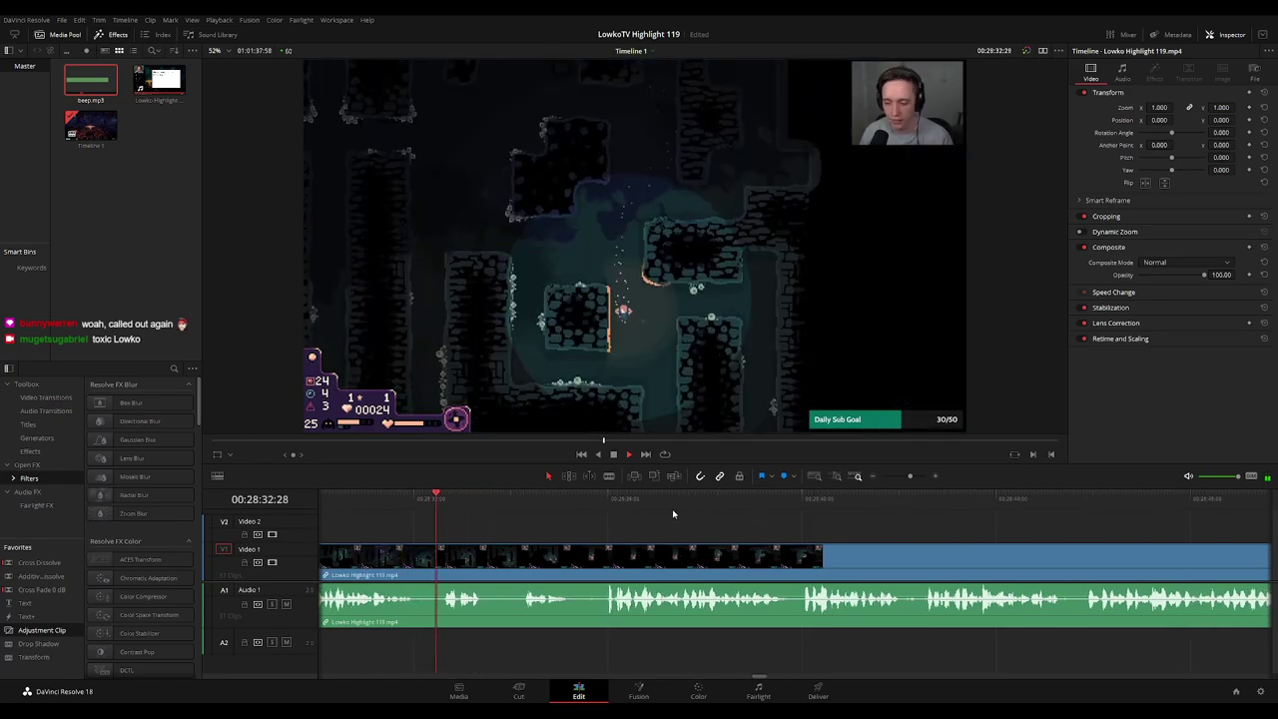
scroll(689, 519, right, 2)
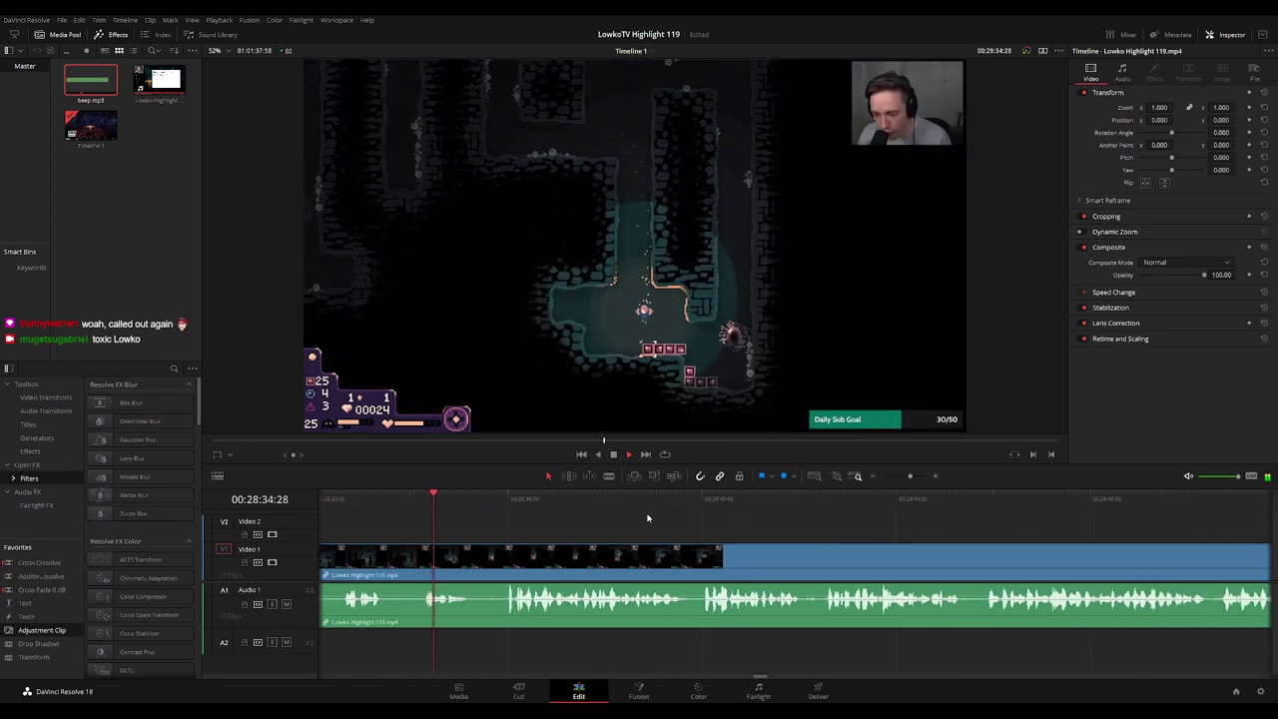
Split the clip at 00:28:35:27, ripple-delete about half a second of silence after it and color the preceding clip teal
key(space)
key(b)
click(483, 558)
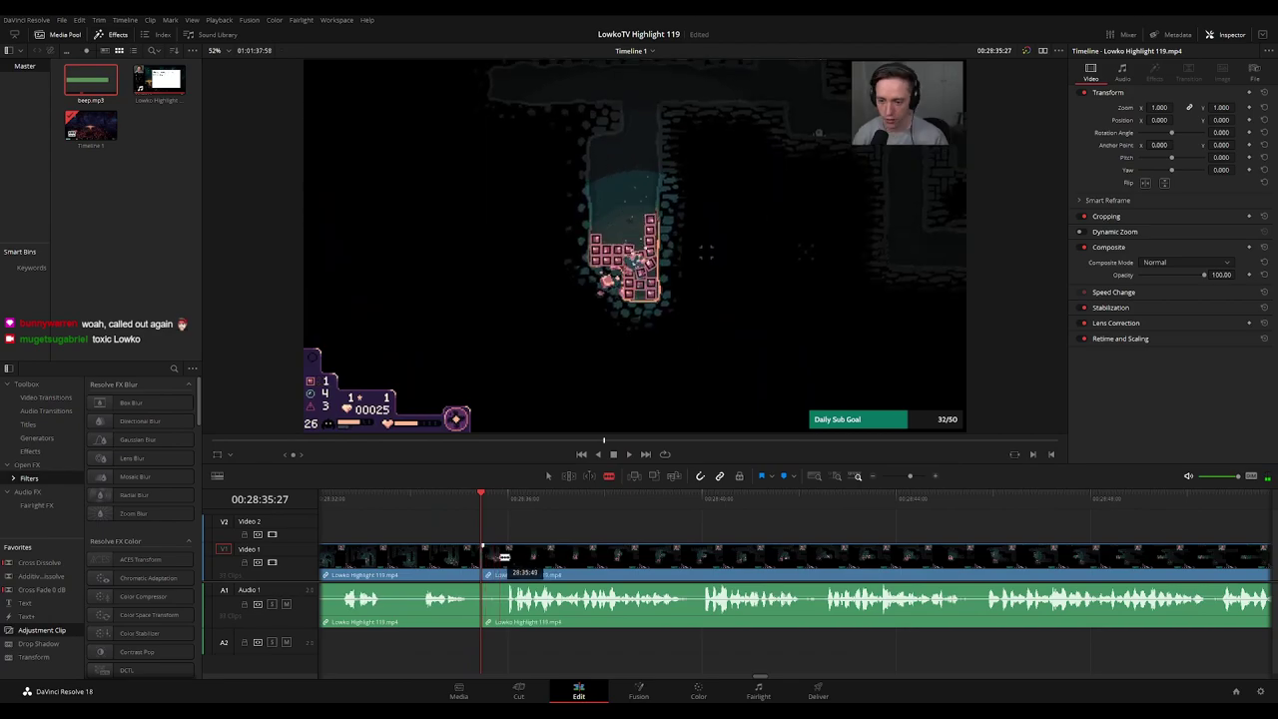
key(Delete)
key(space)
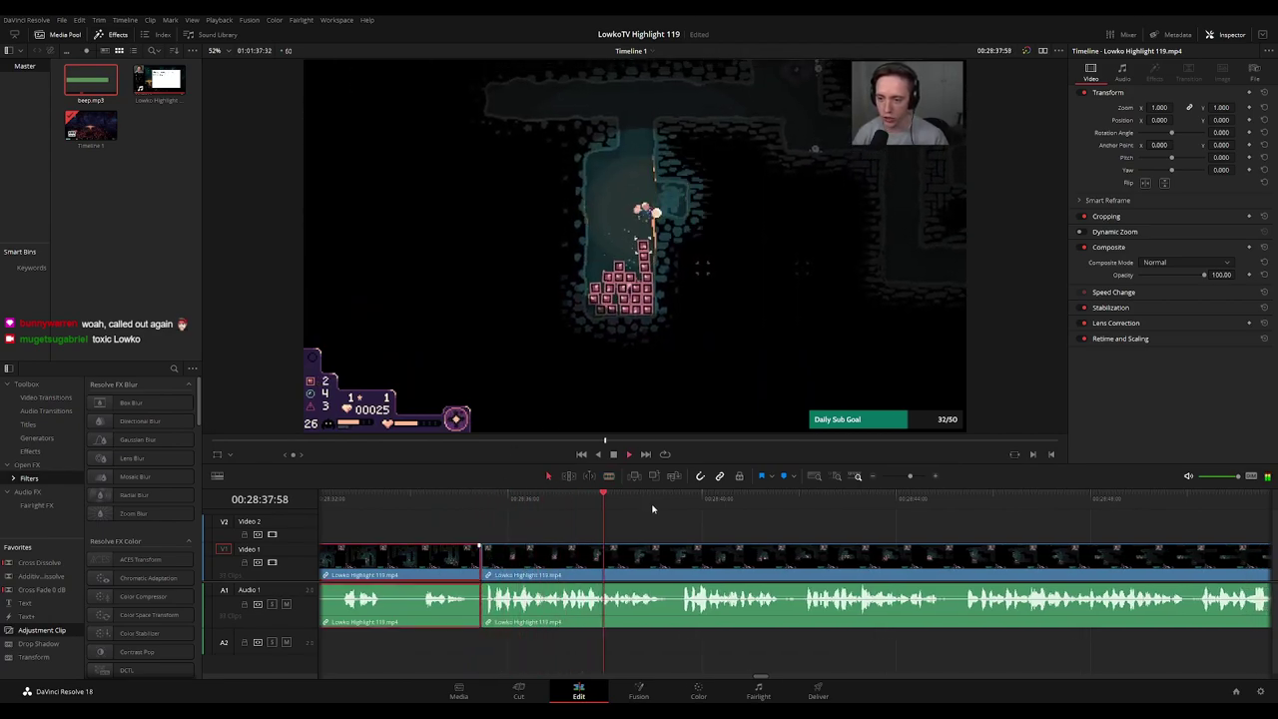
key(1)
click(759, 531)
Review the Dome Keeper footage from about 00:28:38 to 00:29:13 to find the next pause to cut
scroll(801, 522, down, 5)
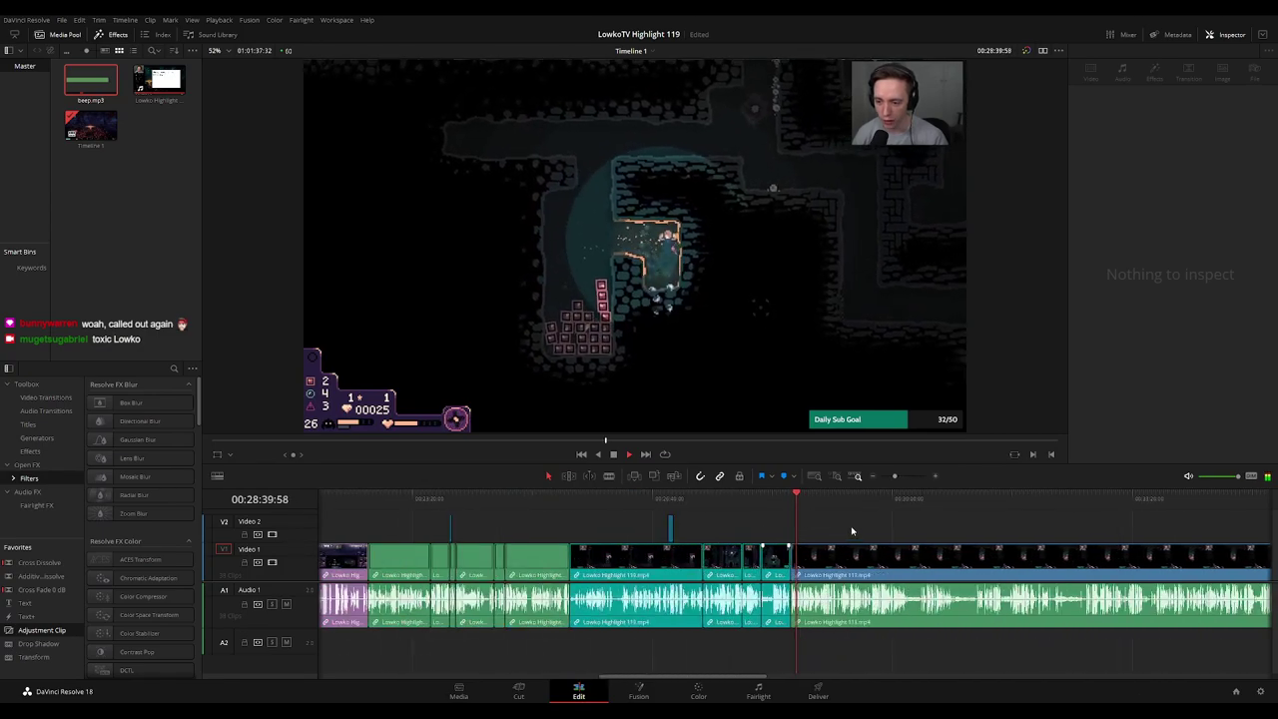
scroll(851, 531, up, 3)
scroll(897, 535, up, 3)
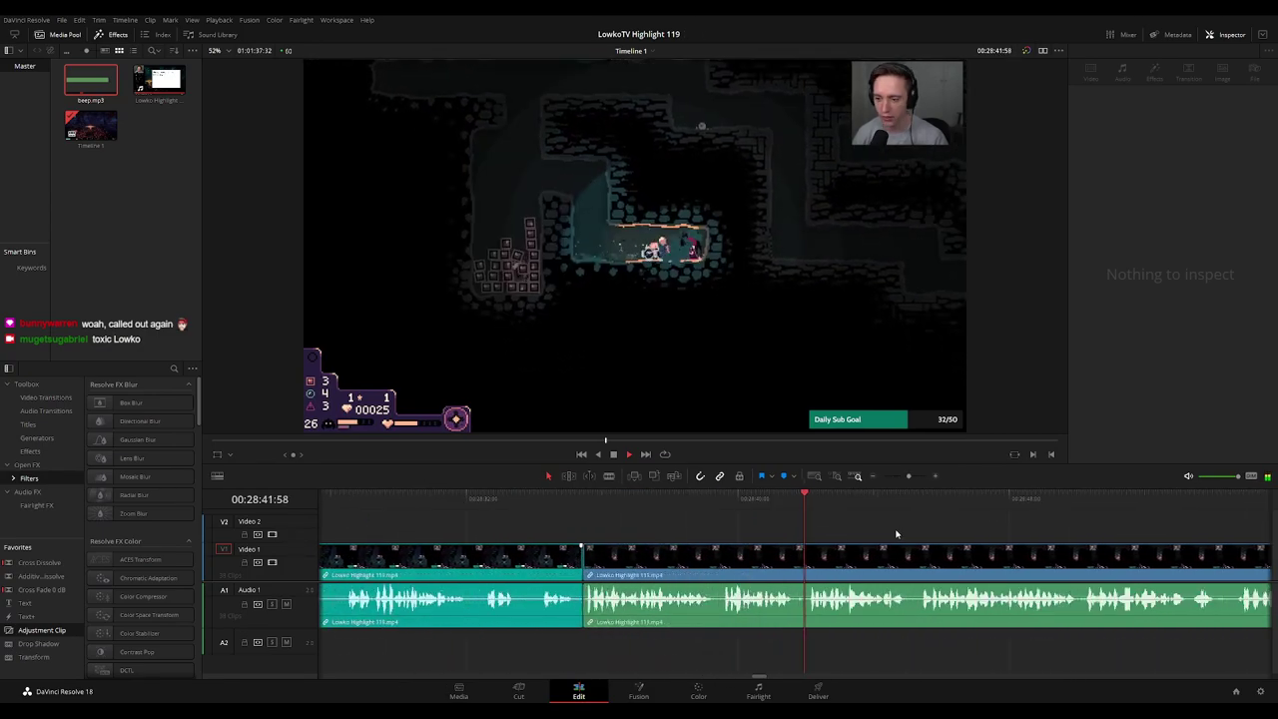
drag(897, 533, 568, 506)
scroll(729, 538, down, 4)
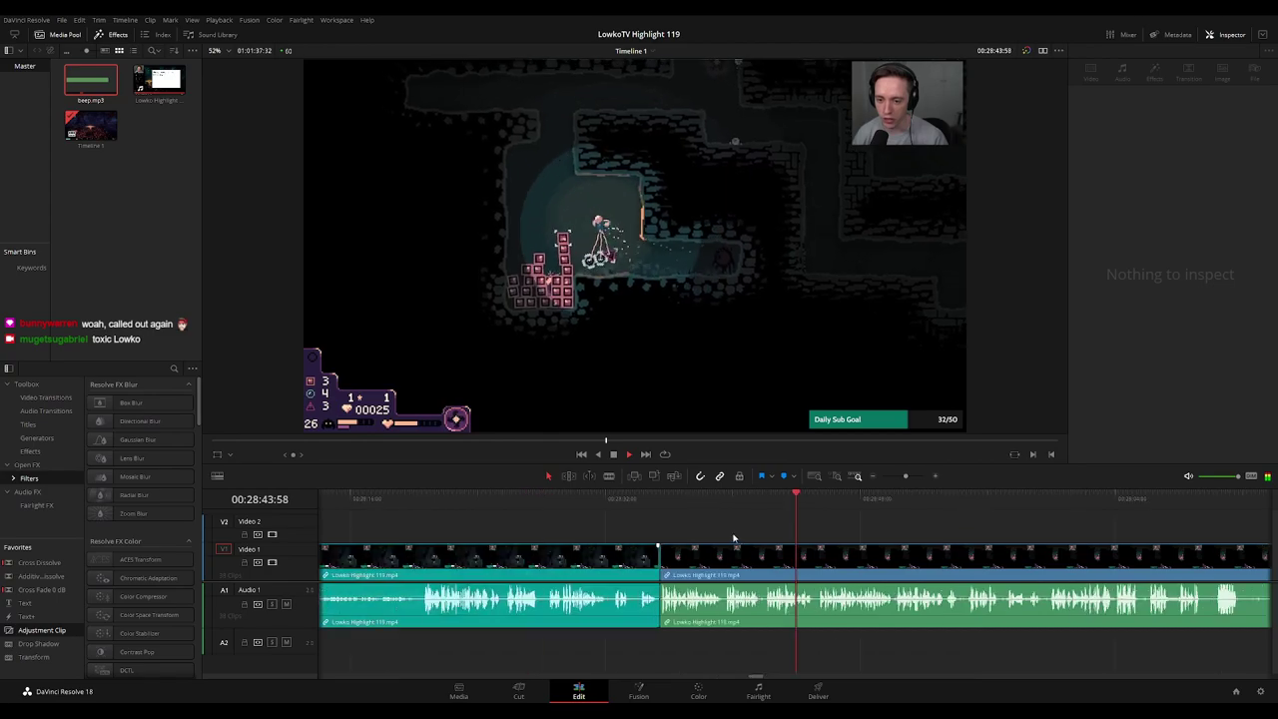
drag(884, 533, 618, 529)
scroll(649, 540, up, 2)
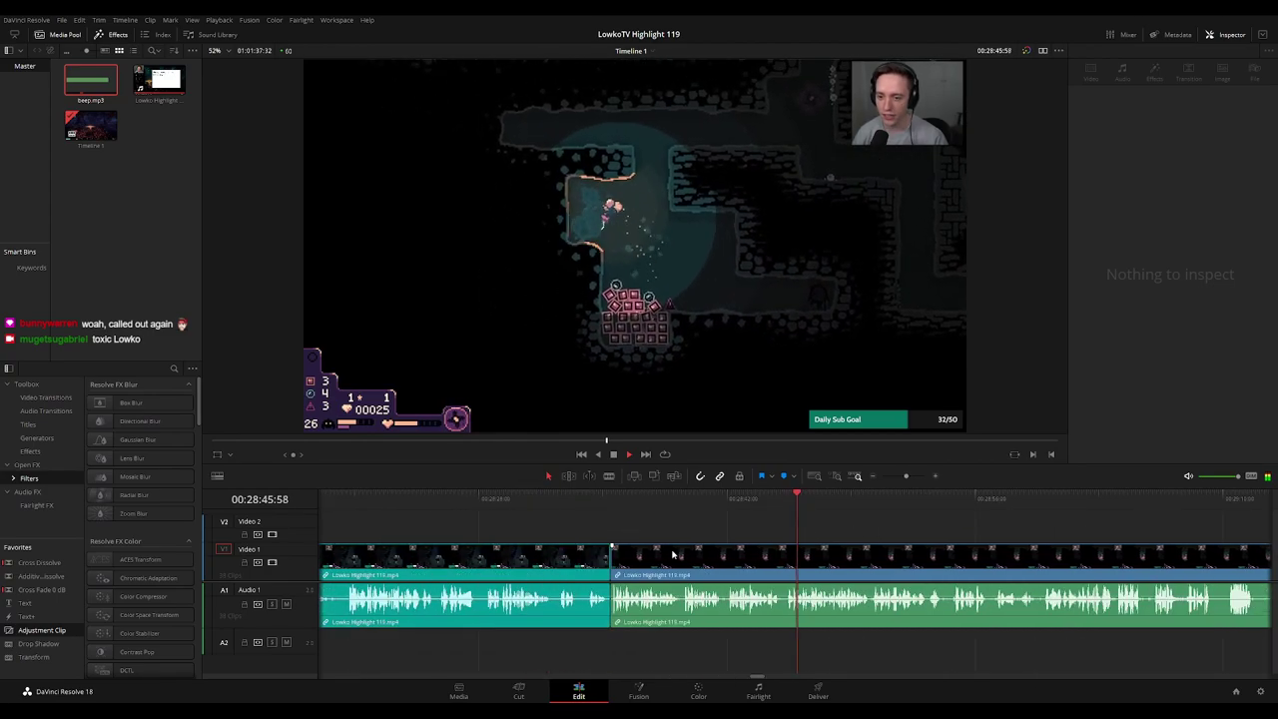
scroll(913, 542, up, 2)
drag(956, 543, 647, 547)
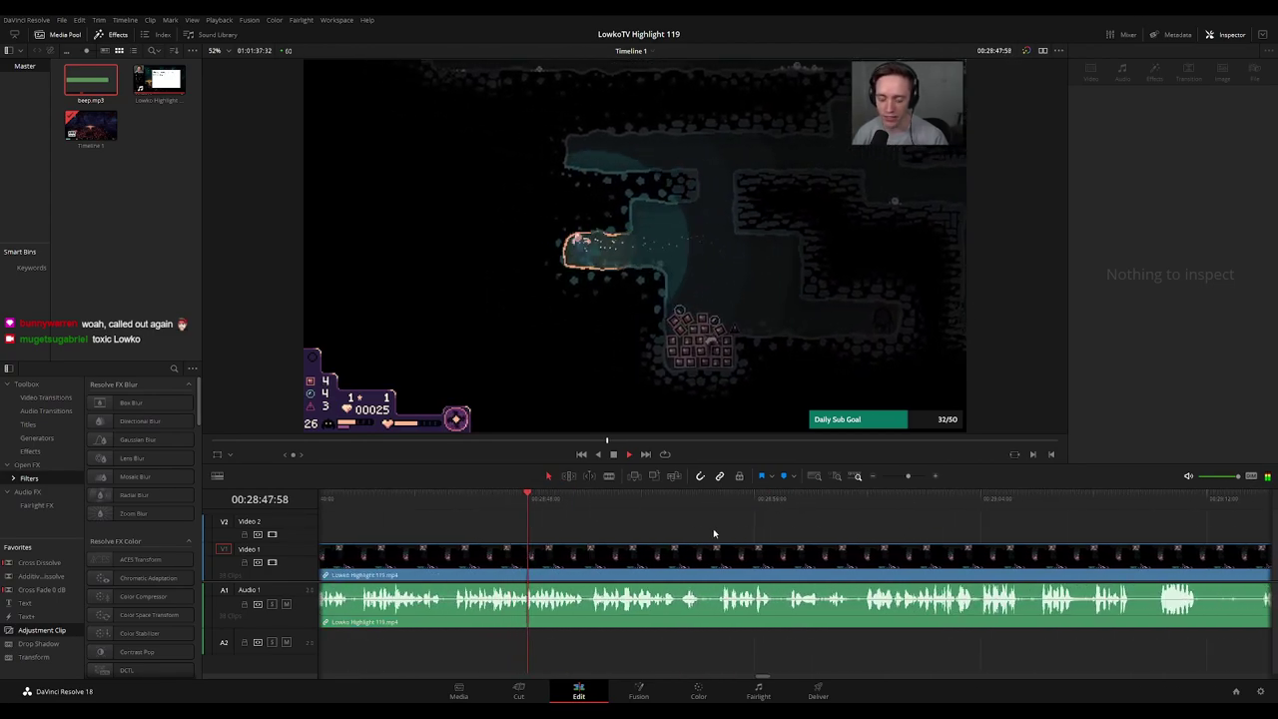
scroll(679, 527, right, 3)
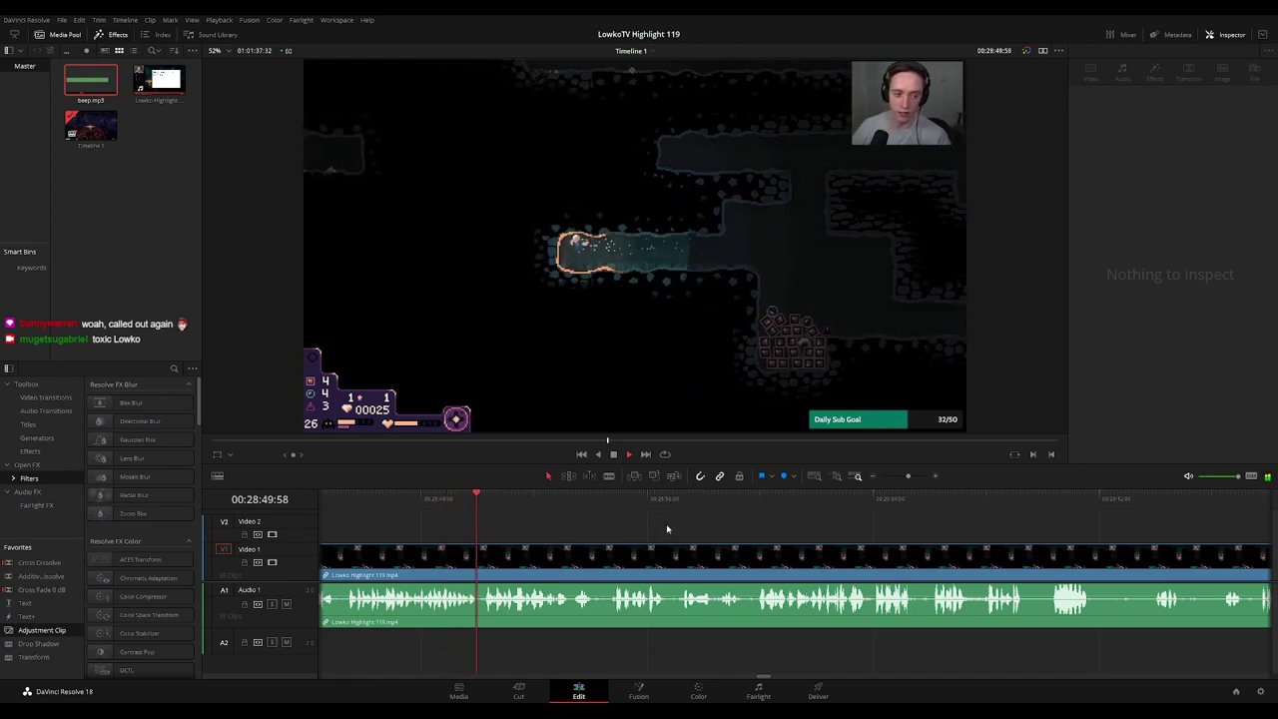
key(space)
key(space)
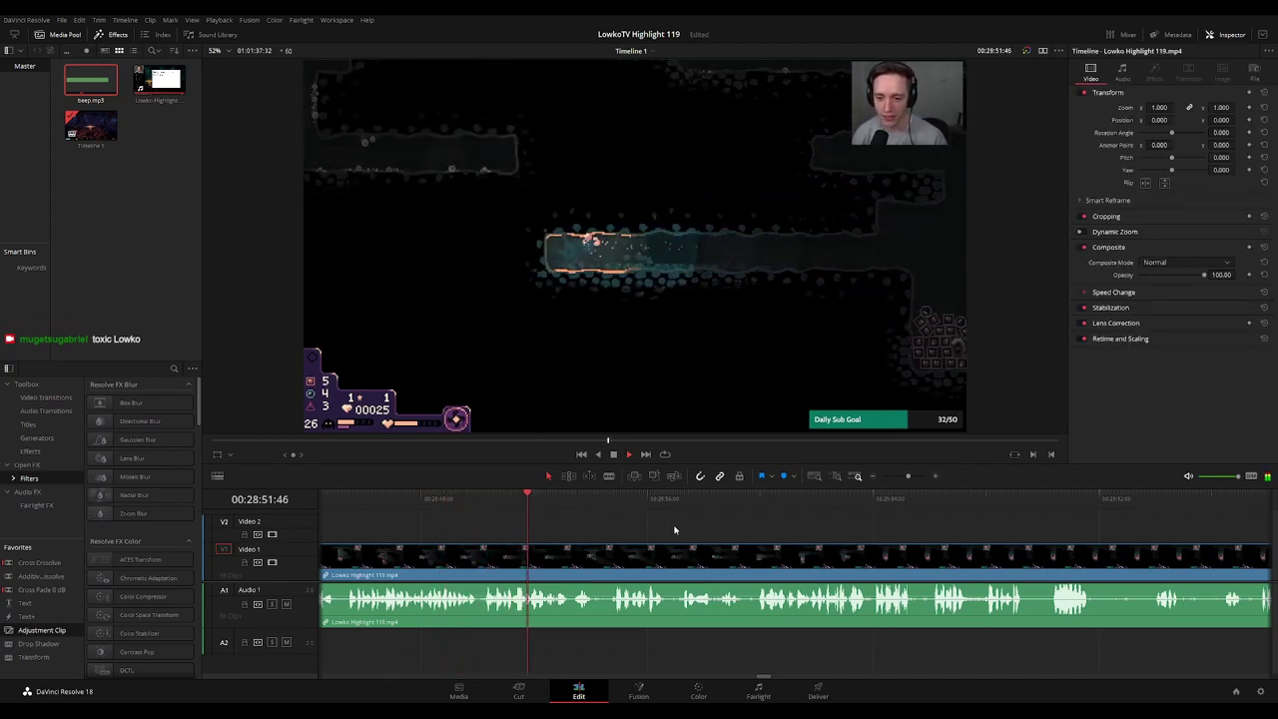
scroll(724, 528, right, 2)
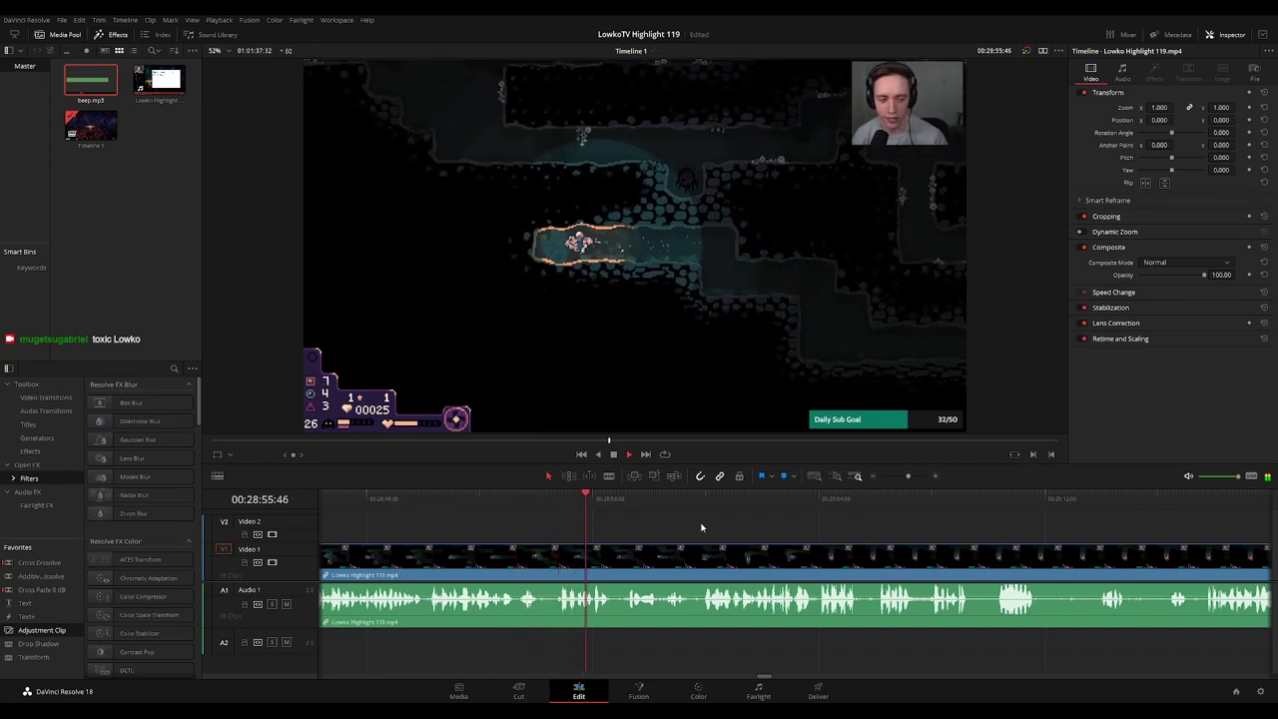
scroll(664, 511, right, 7)
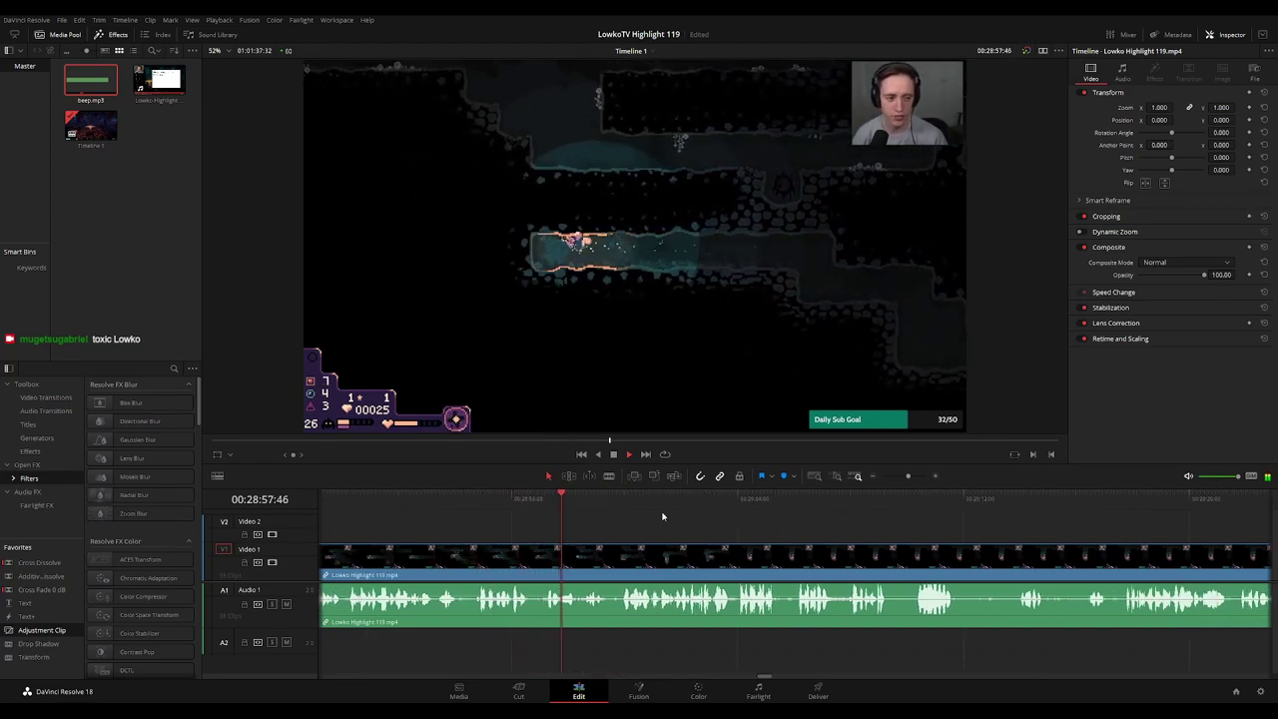
scroll(642, 524, right, 1)
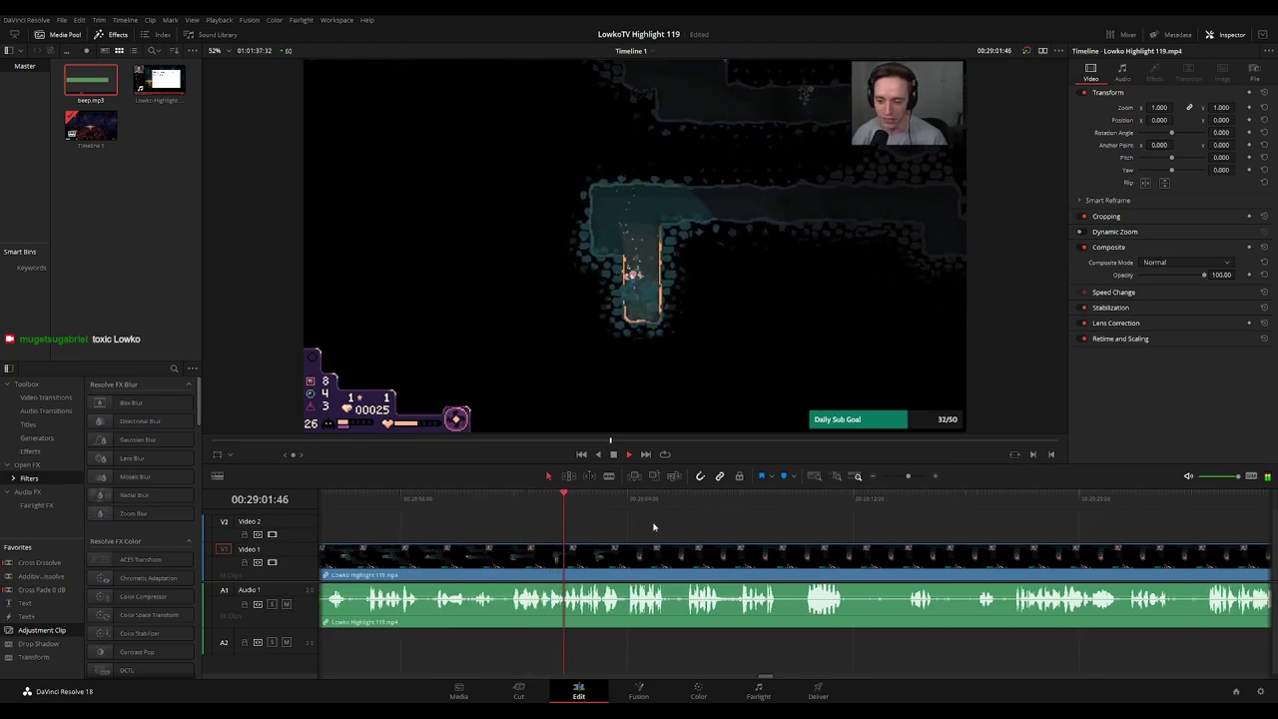
scroll(660, 525, right, 3)
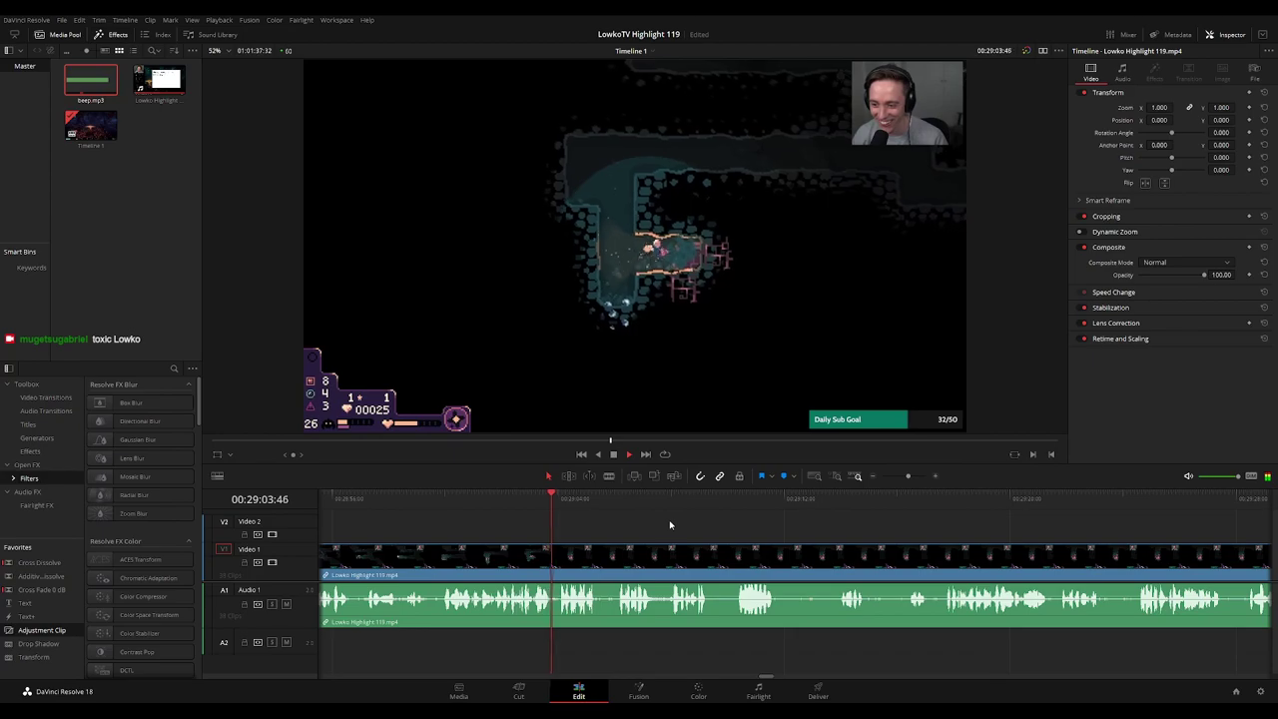
scroll(689, 519, right, 3)
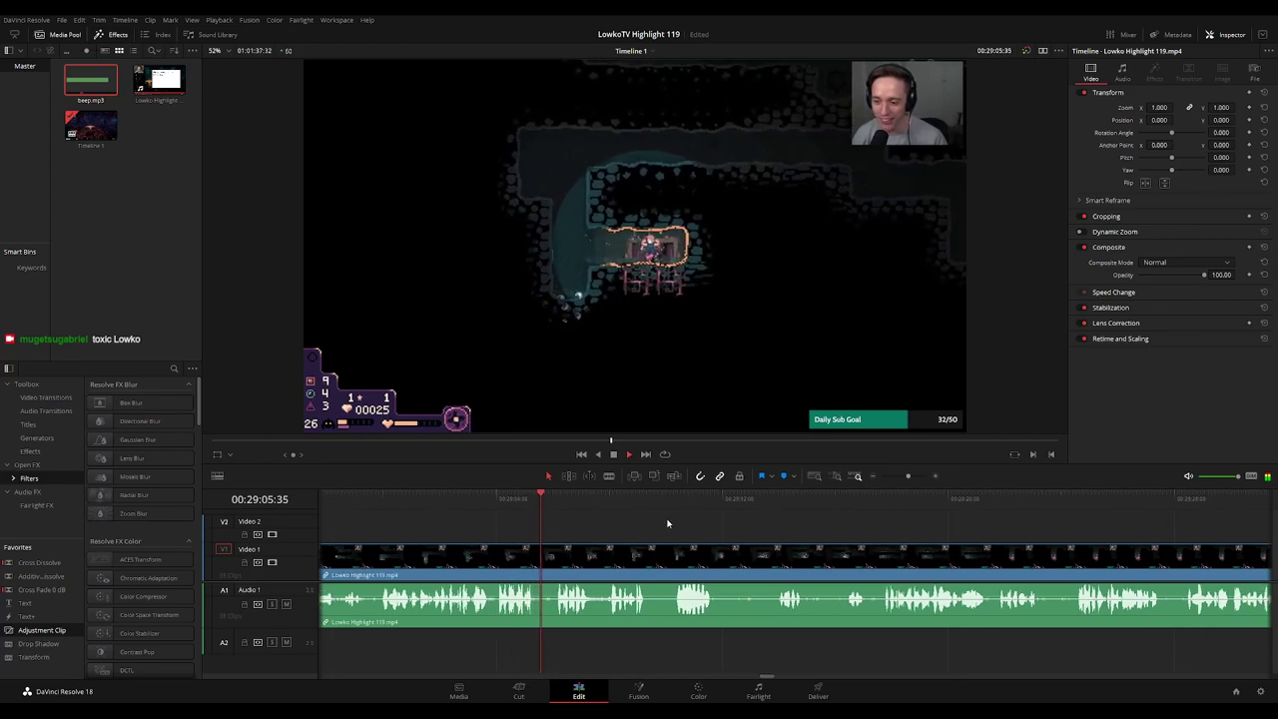
scroll(675, 521, right, 3)
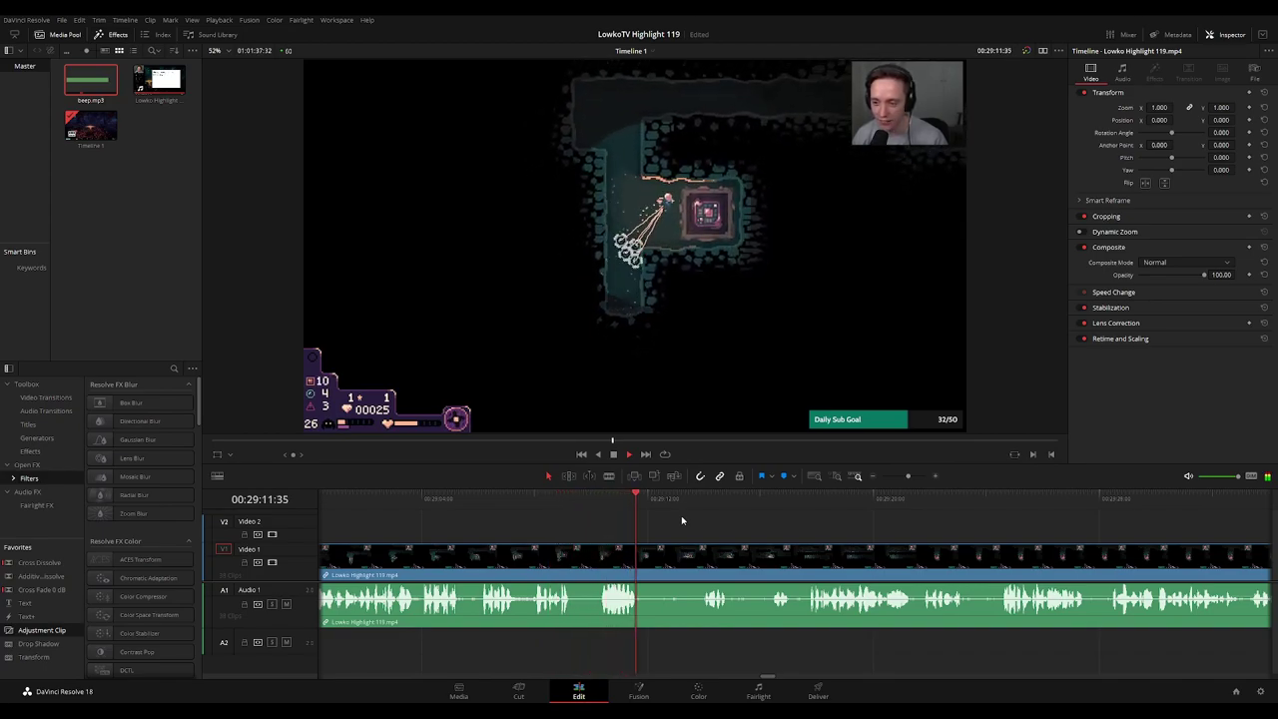
scroll(704, 525, right, 3)
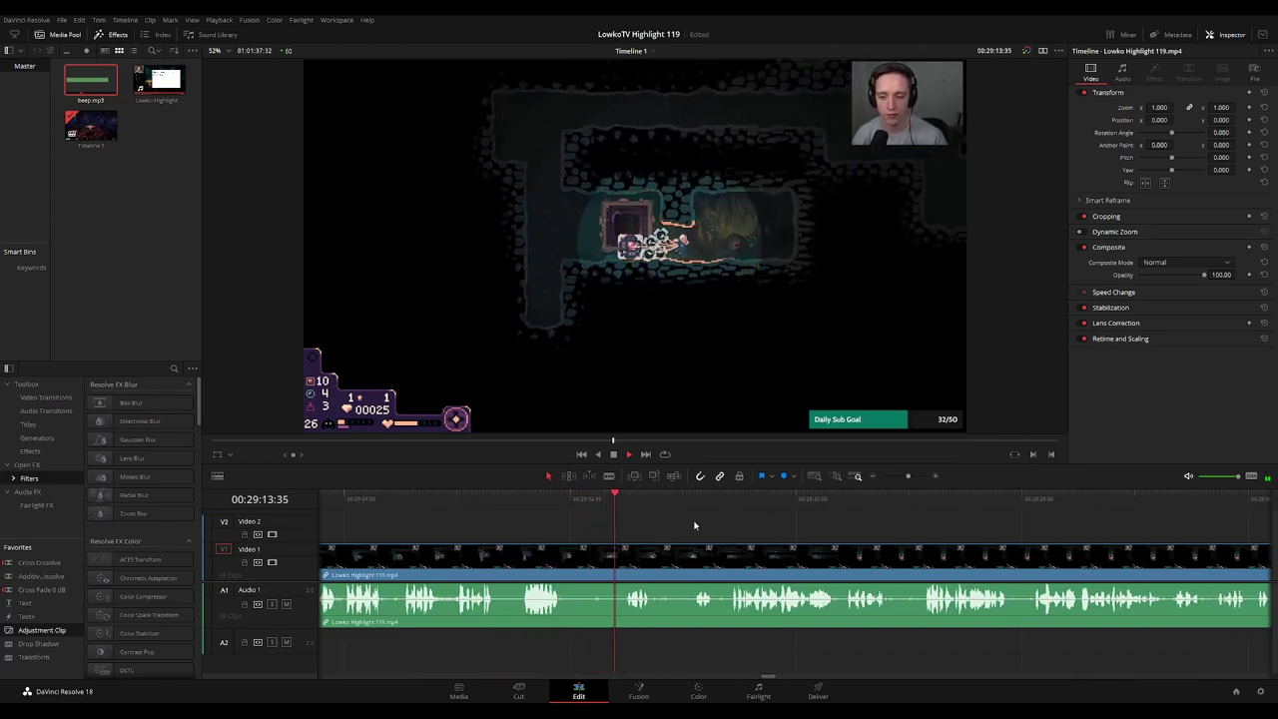
Split out the pause between about 00:29:12 and 00:29:13:41, ripple-delete it and color the preceding clip teal
key(b)
click(575, 556)
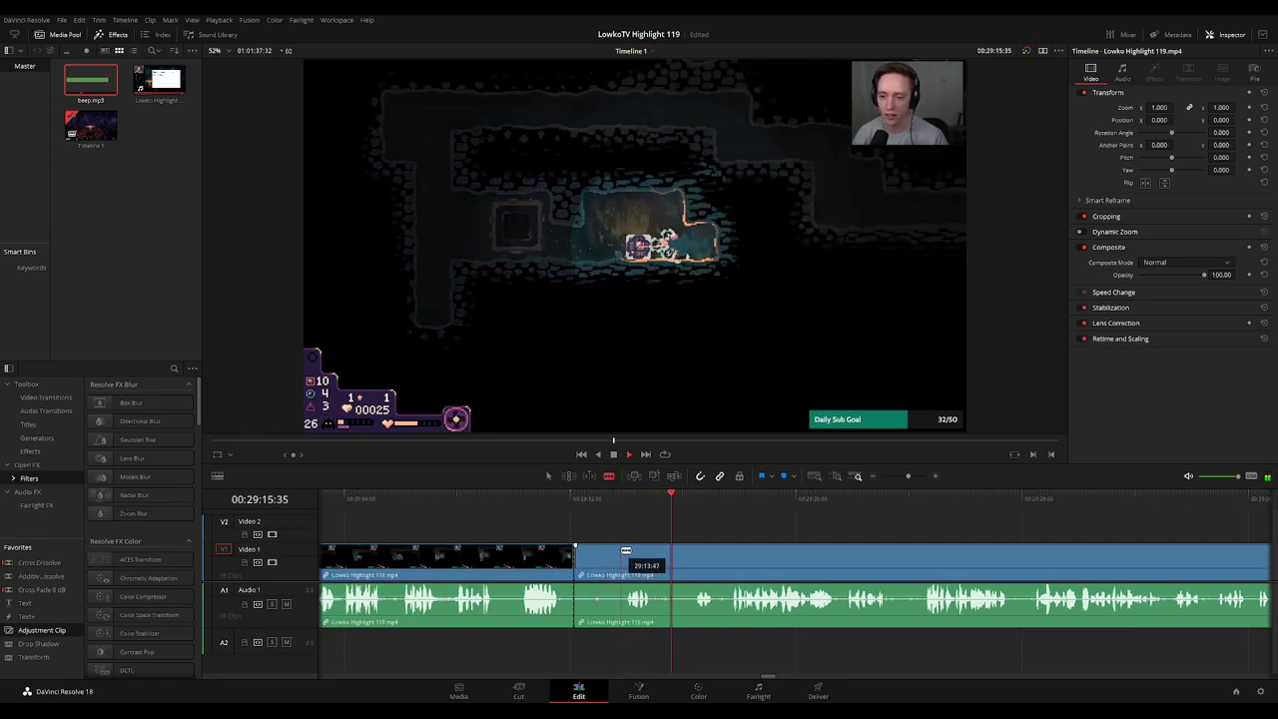
click(621, 557)
key(a)
click(606, 556)
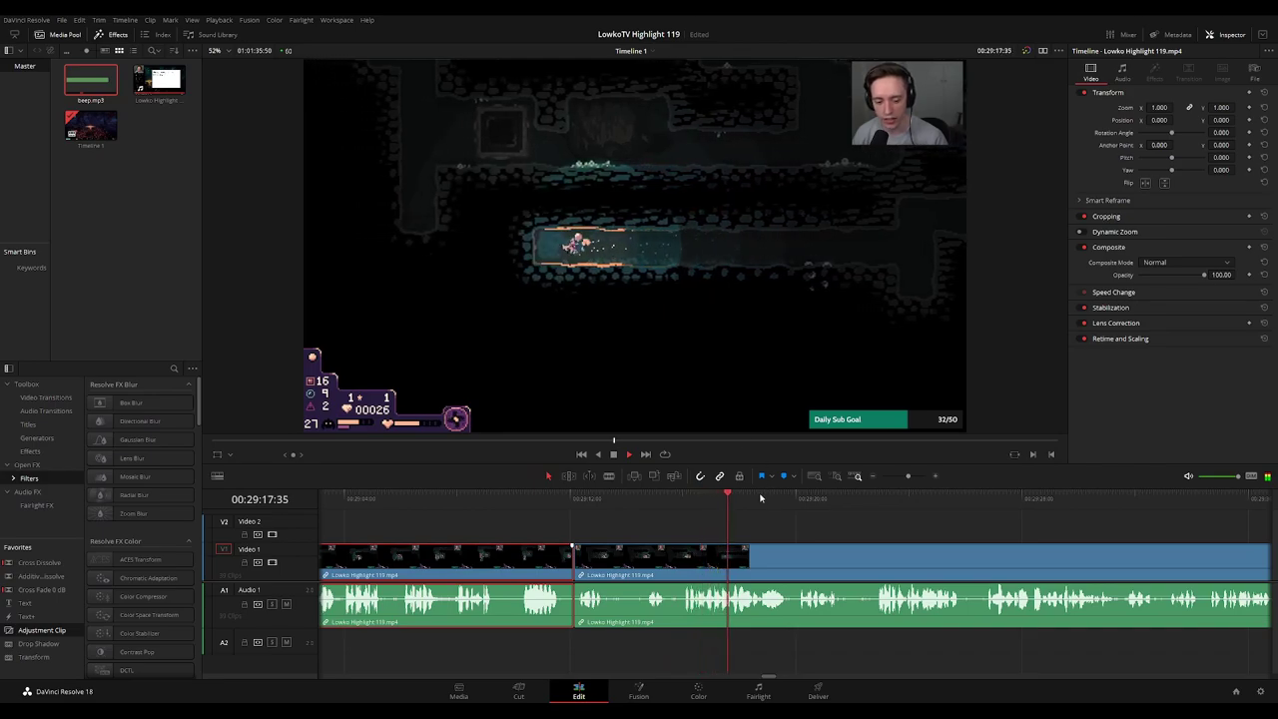
click(845, 531)
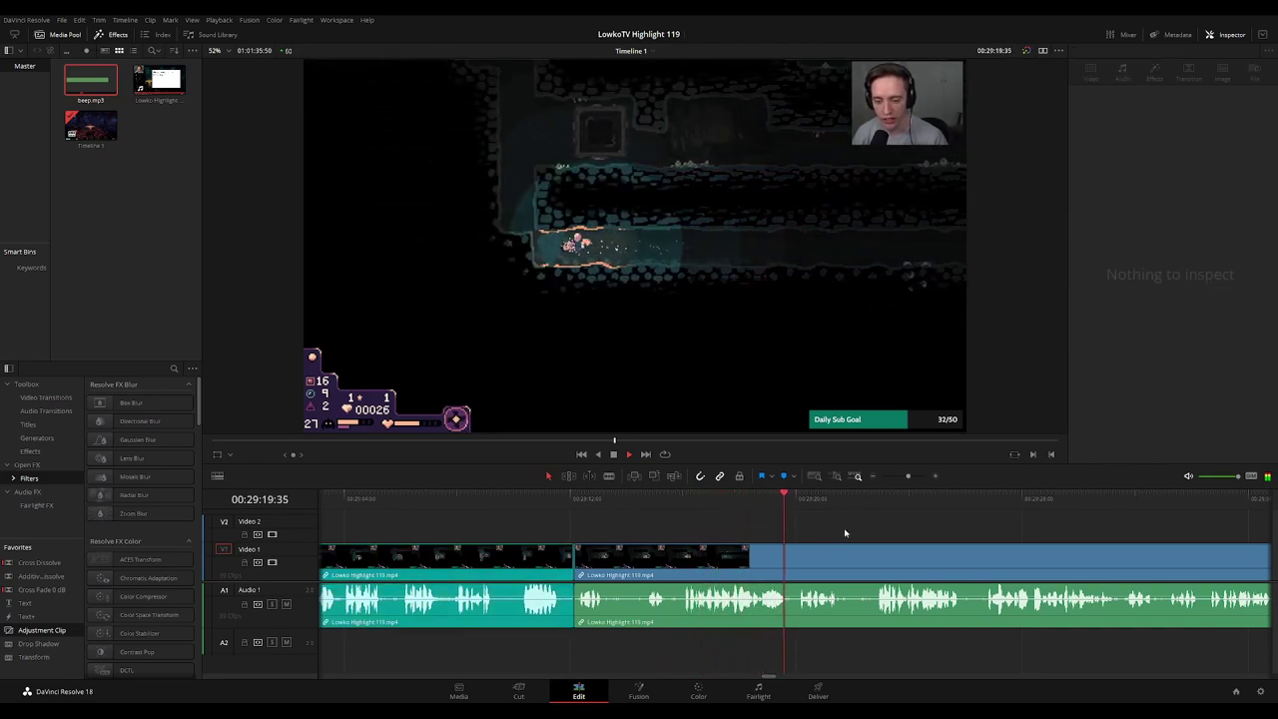
Split out the pause starting at 00:29:58:05, ripple-delete about 0.7 seconds there and color the preceding clip teal
scroll(634, 499, right, 5)
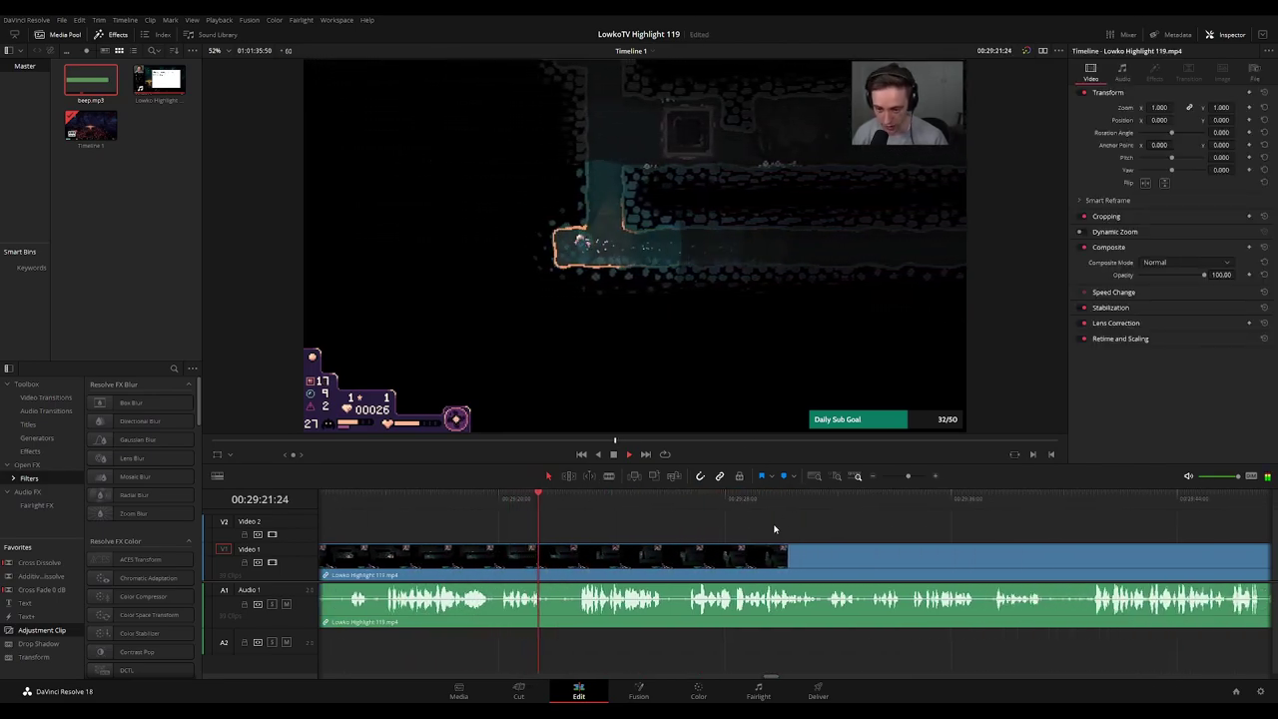
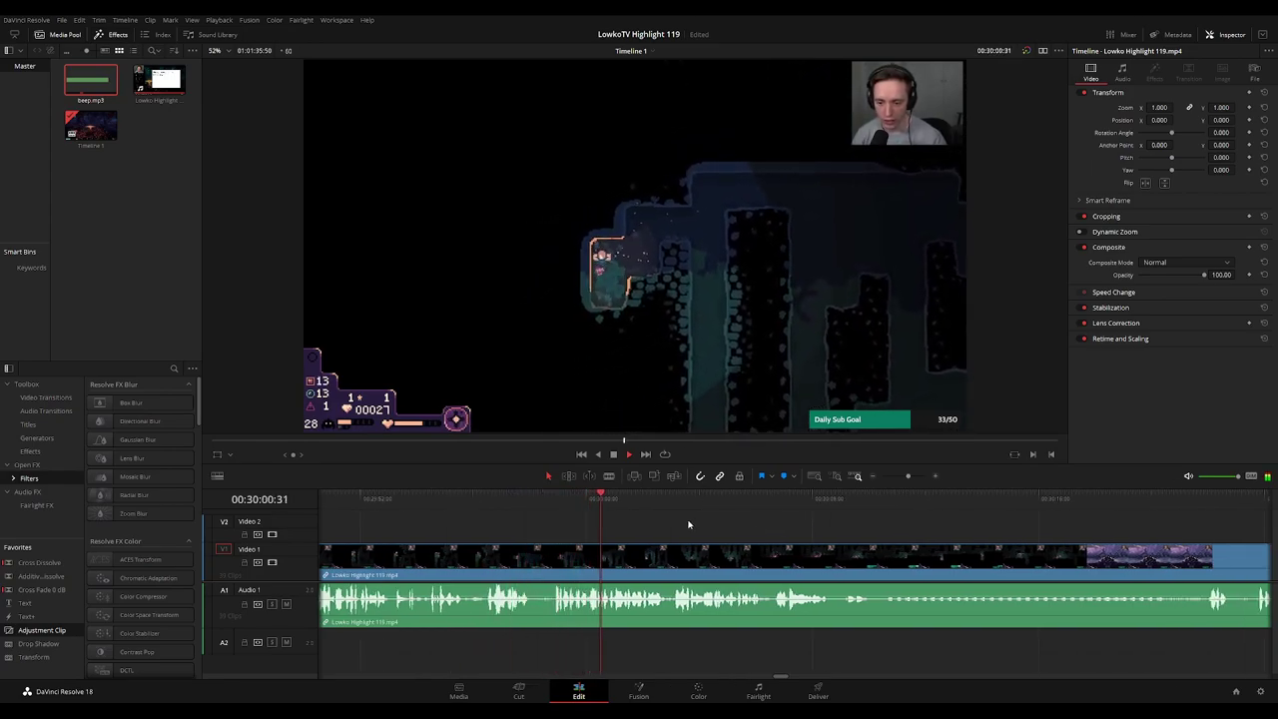
click(518, 503)
key(space)
key(b)
click(534, 561)
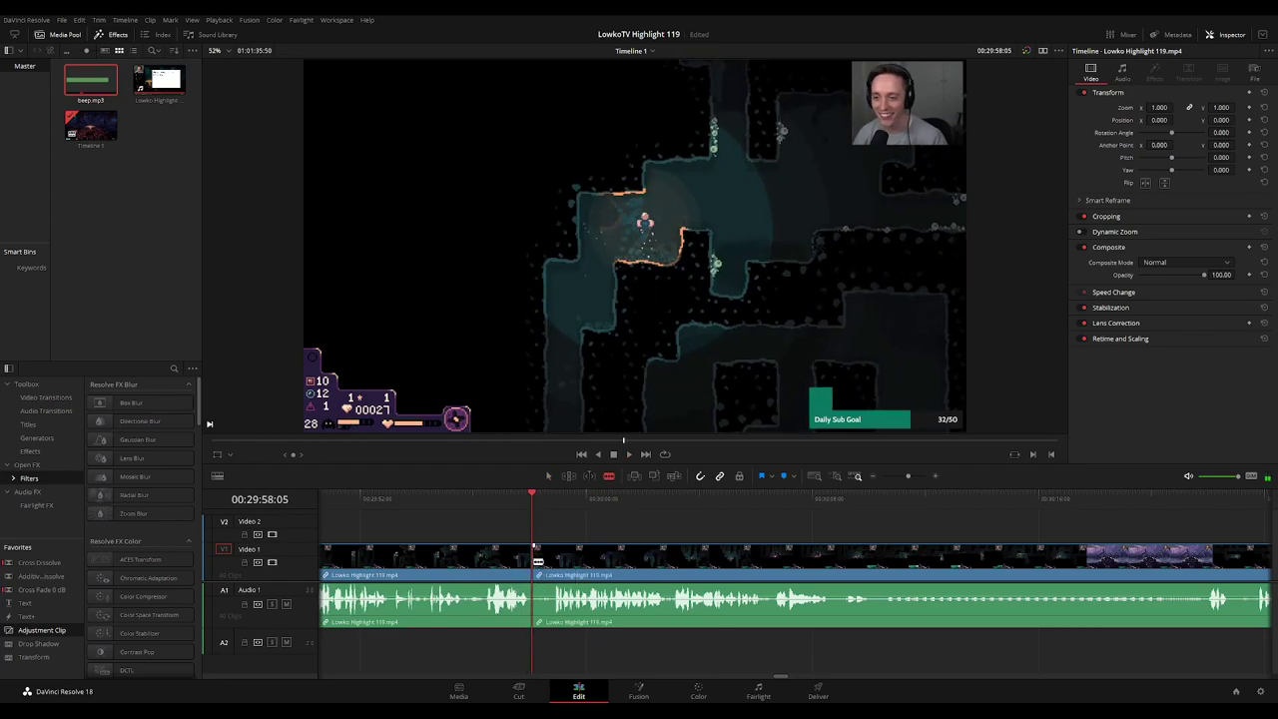
click(551, 562)
key(a)
key(Delete)
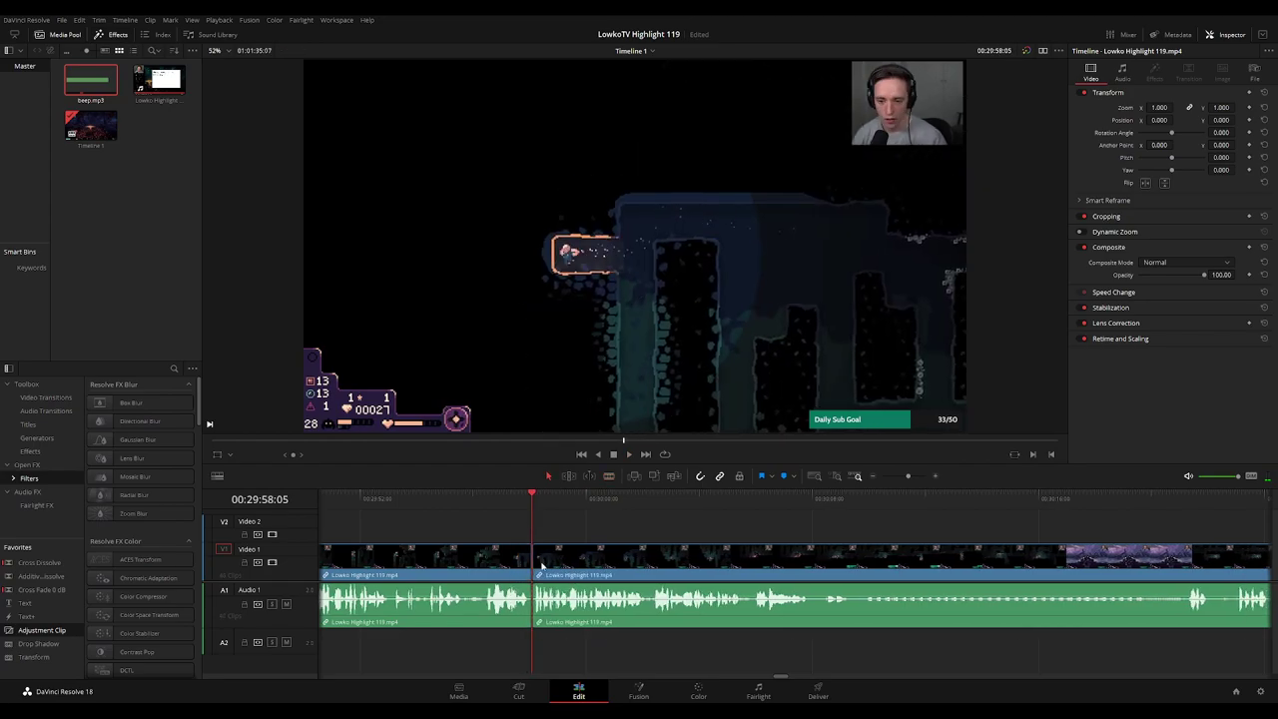
click(497, 544)
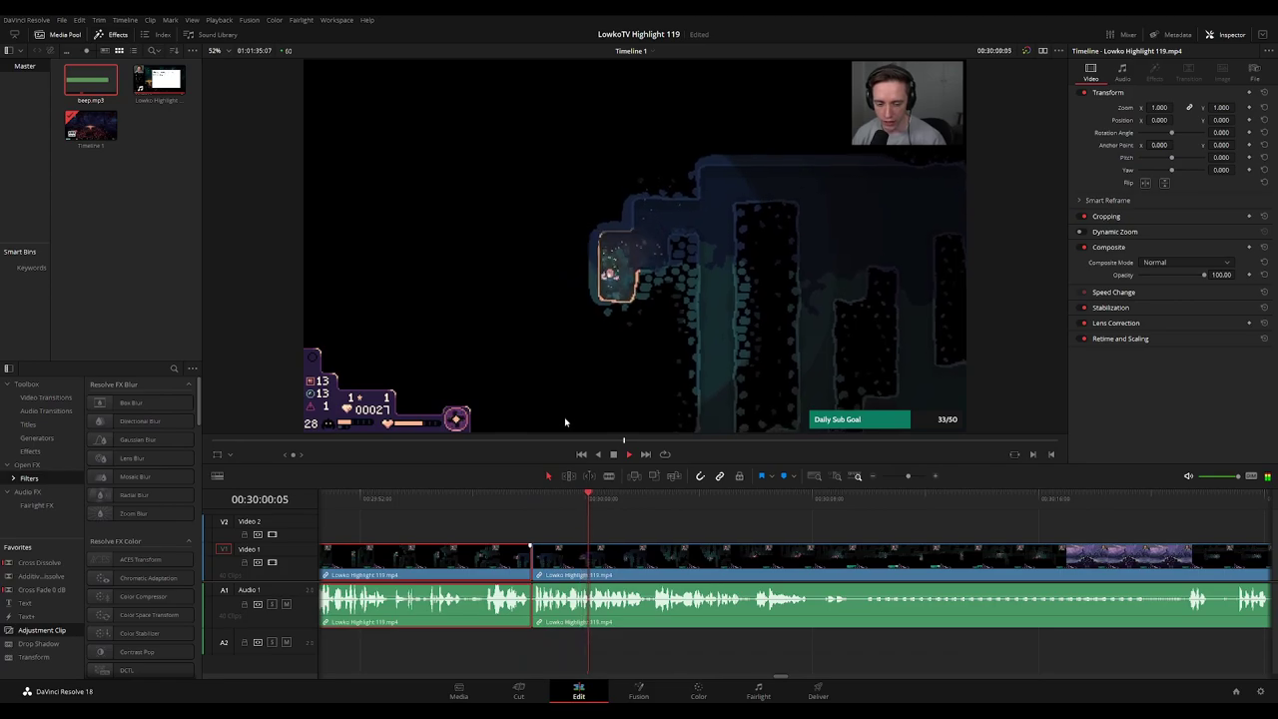
click(833, 528)
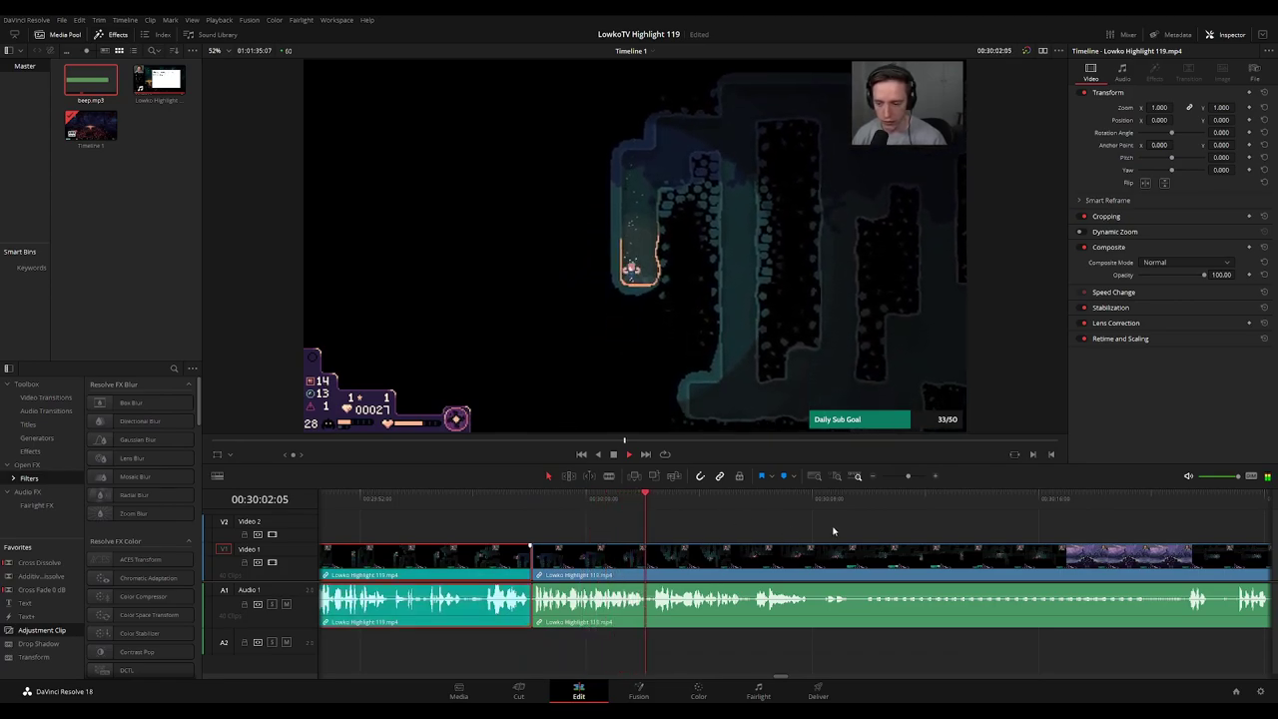
Split out the pause near 00:30:22, ripple-delete about 0.8 seconds there and color the preceding clip teal
drag(896, 535, 622, 520)
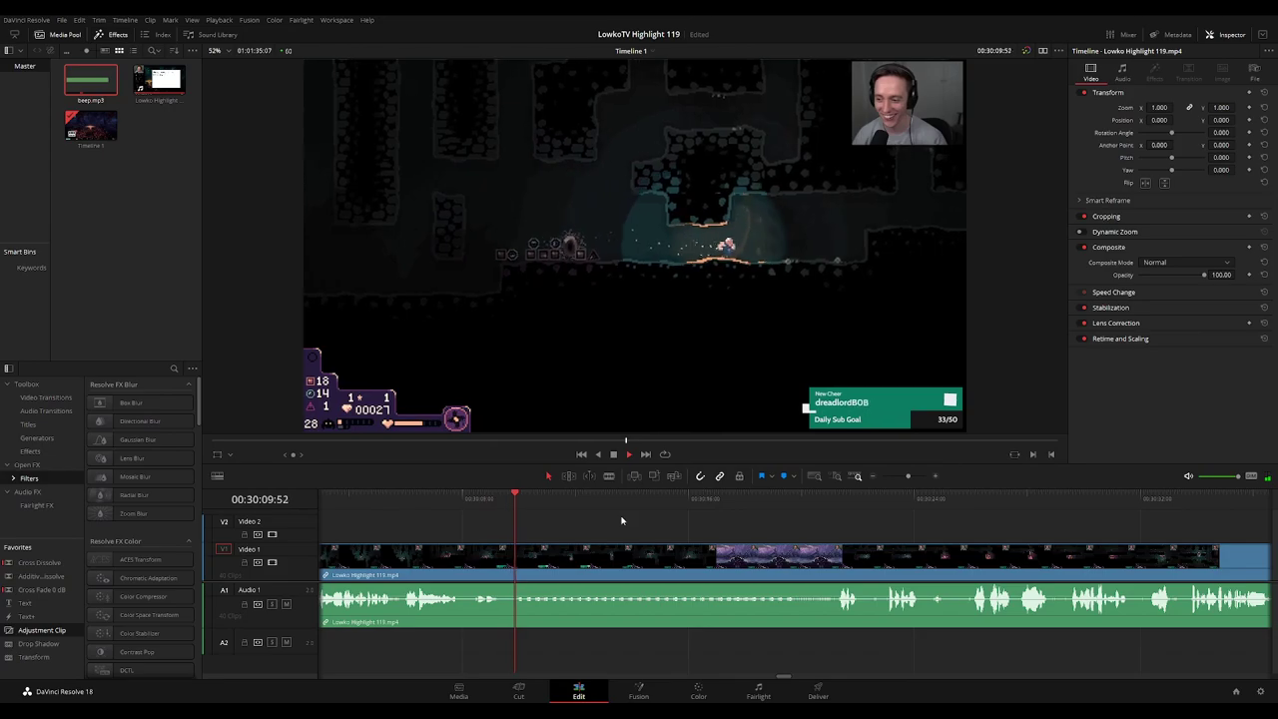
scroll(742, 534, right, 1)
scroll(742, 534, right, 2)
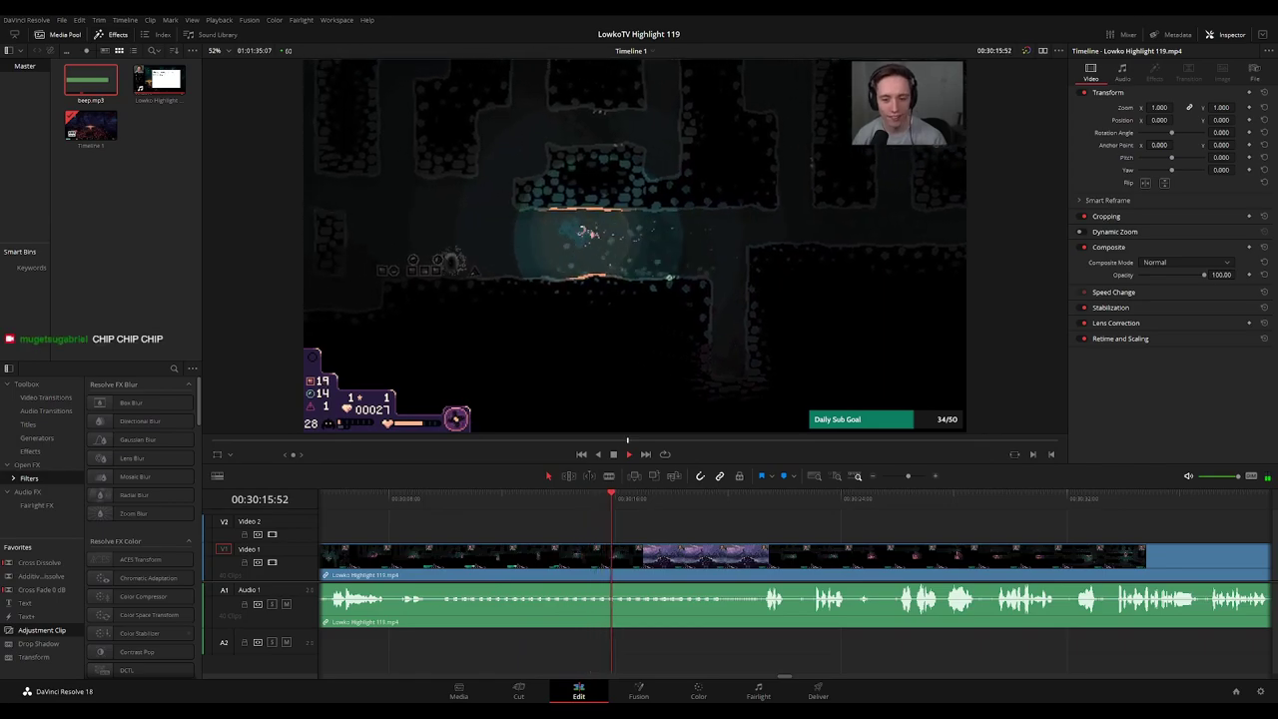
scroll(748, 529, right, 4)
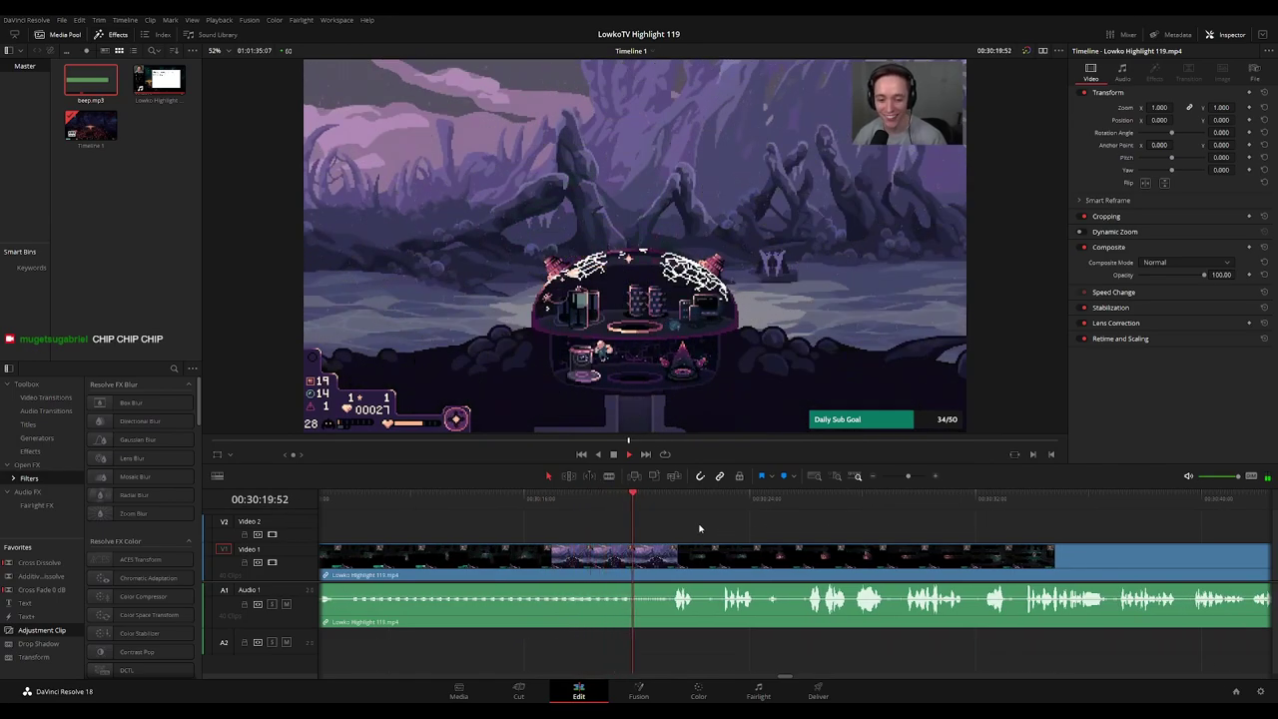
scroll(698, 518, right, 4)
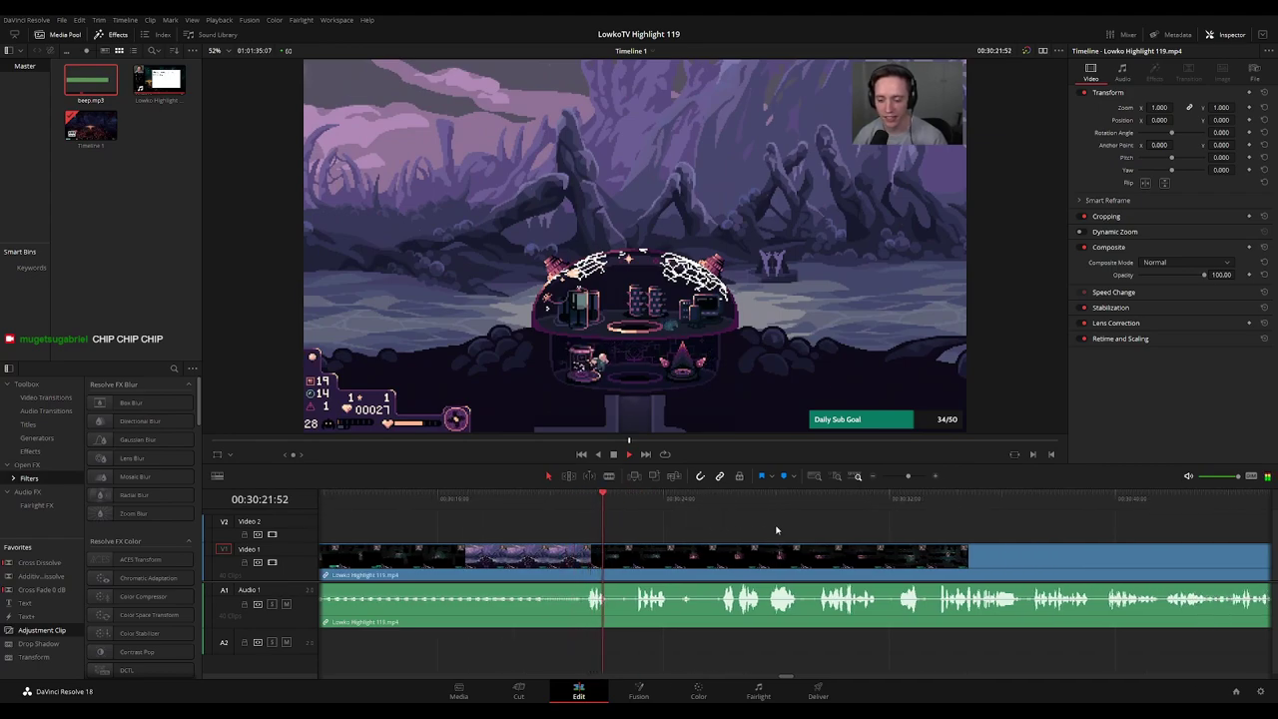
scroll(698, 530, right, 3)
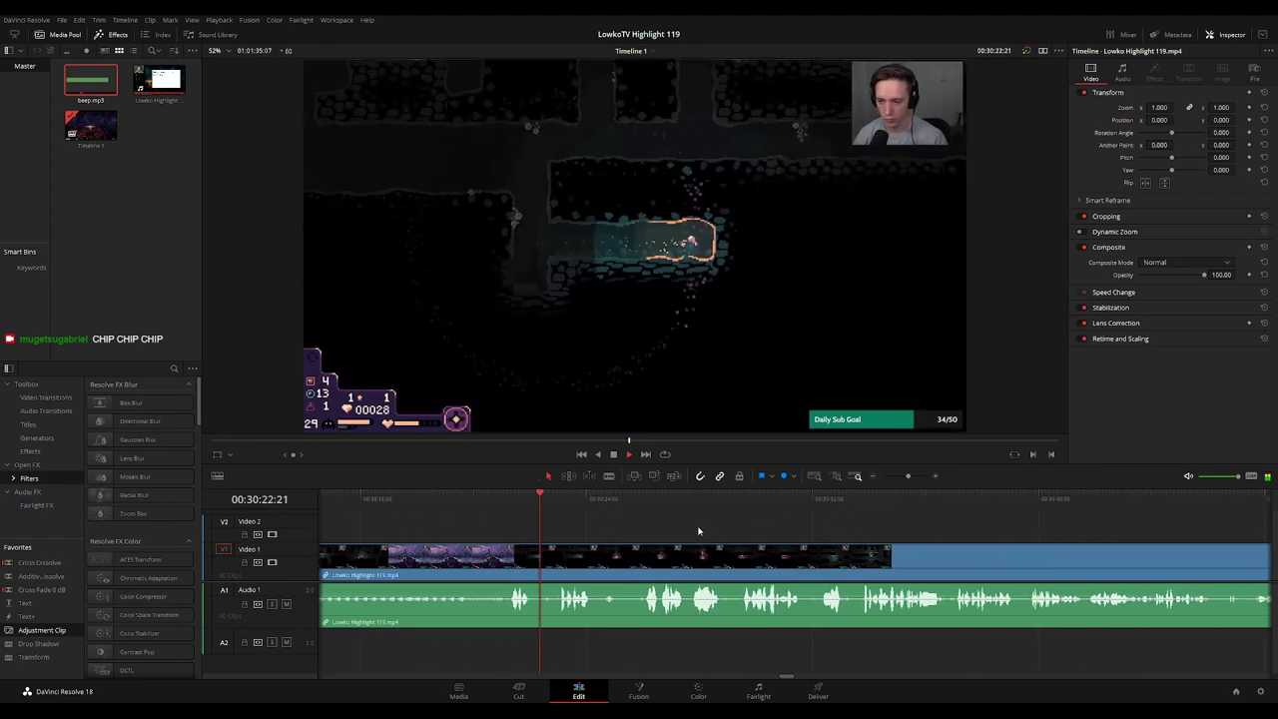
click(542, 565)
click(562, 564)
key(a)
click(545, 569)
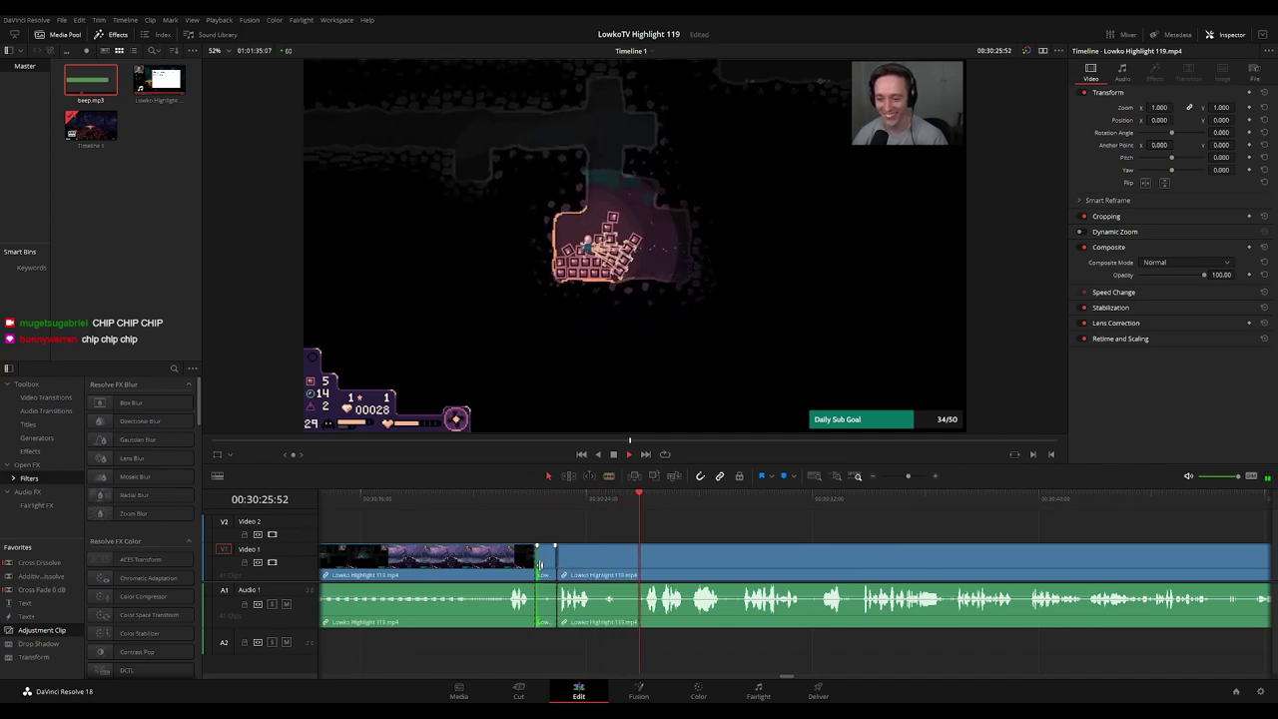
key(Delete)
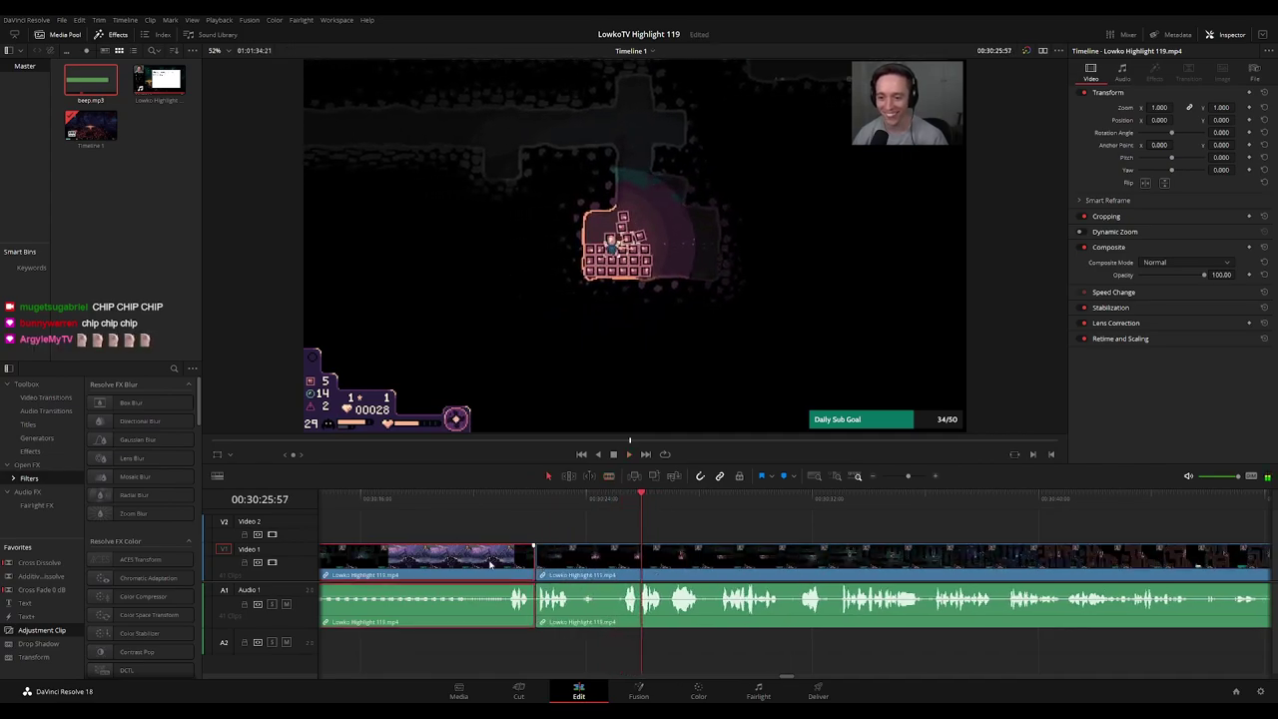
click(535, 503)
click(658, 530)
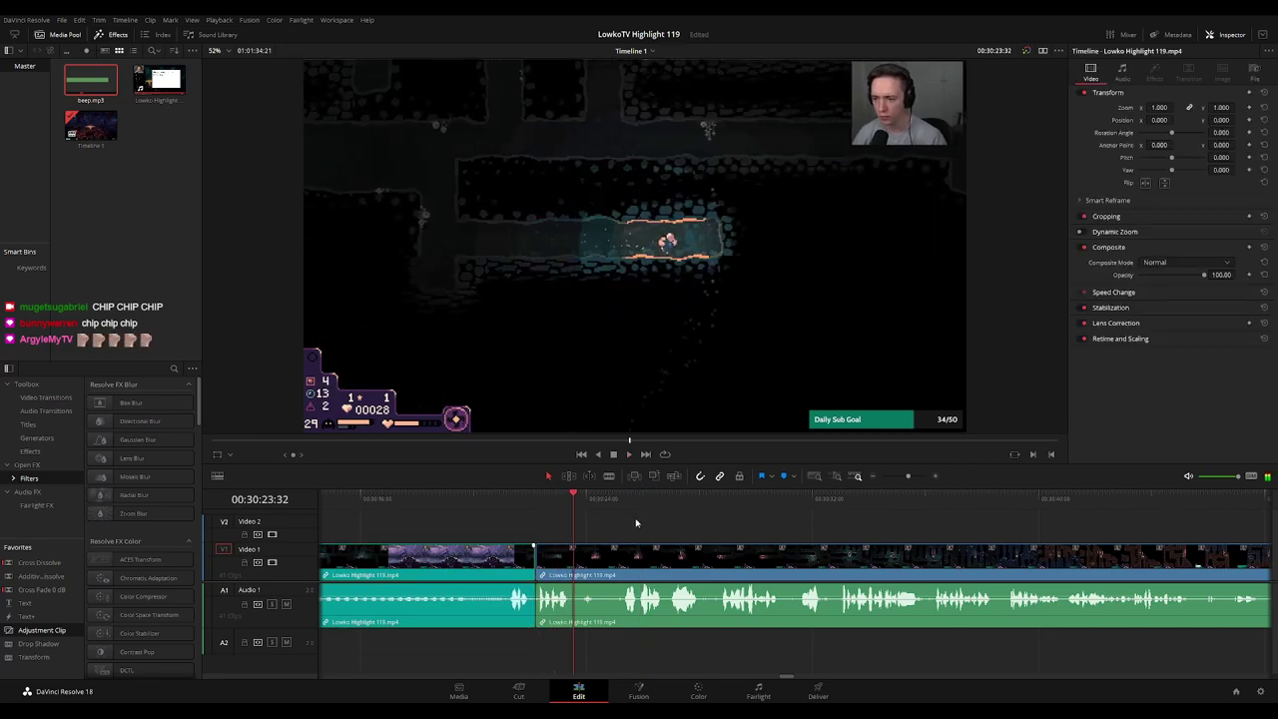
Add a Text title on Video 2 at 00:30:23:32 reading "#OUTOFCONTEXT" in the Roboto font
drag(42, 607, 575, 539)
click(580, 536)
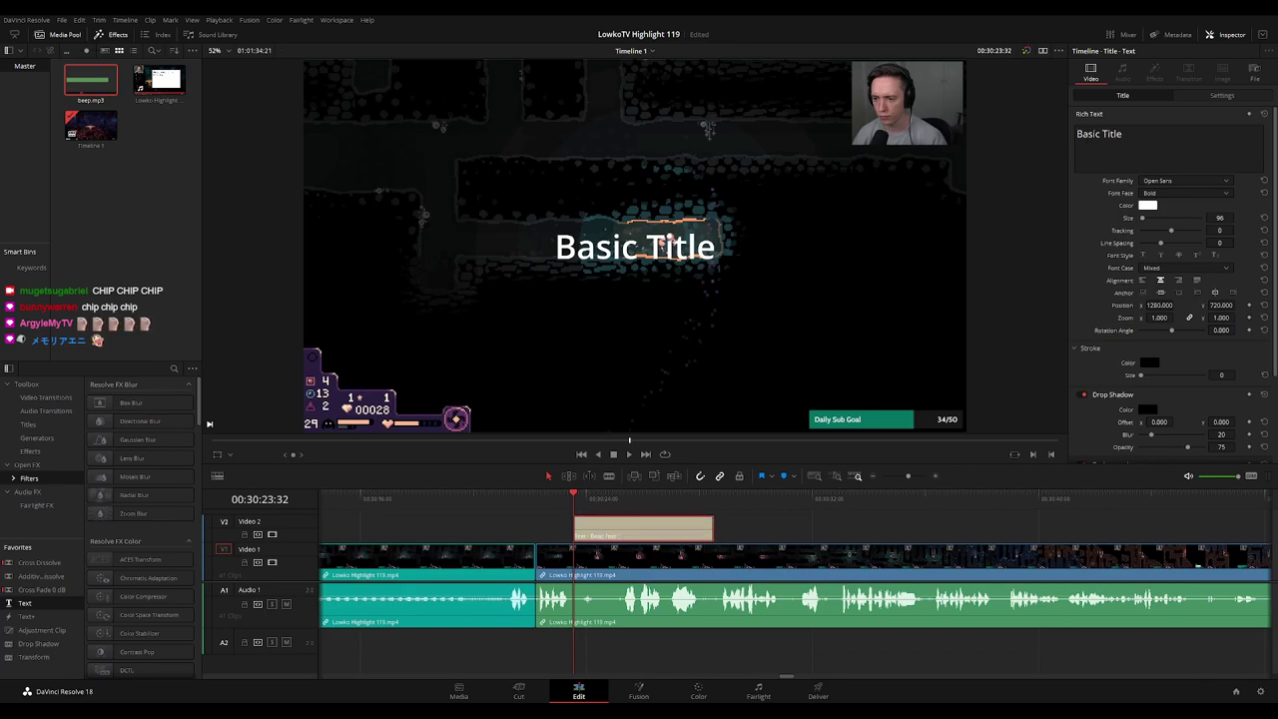
key(BackSpace)
key(BackSpace)
key(BackSpace)
key(BackSpace)
key(BackSpace)
key(BackSpace)
key(BackSpace)
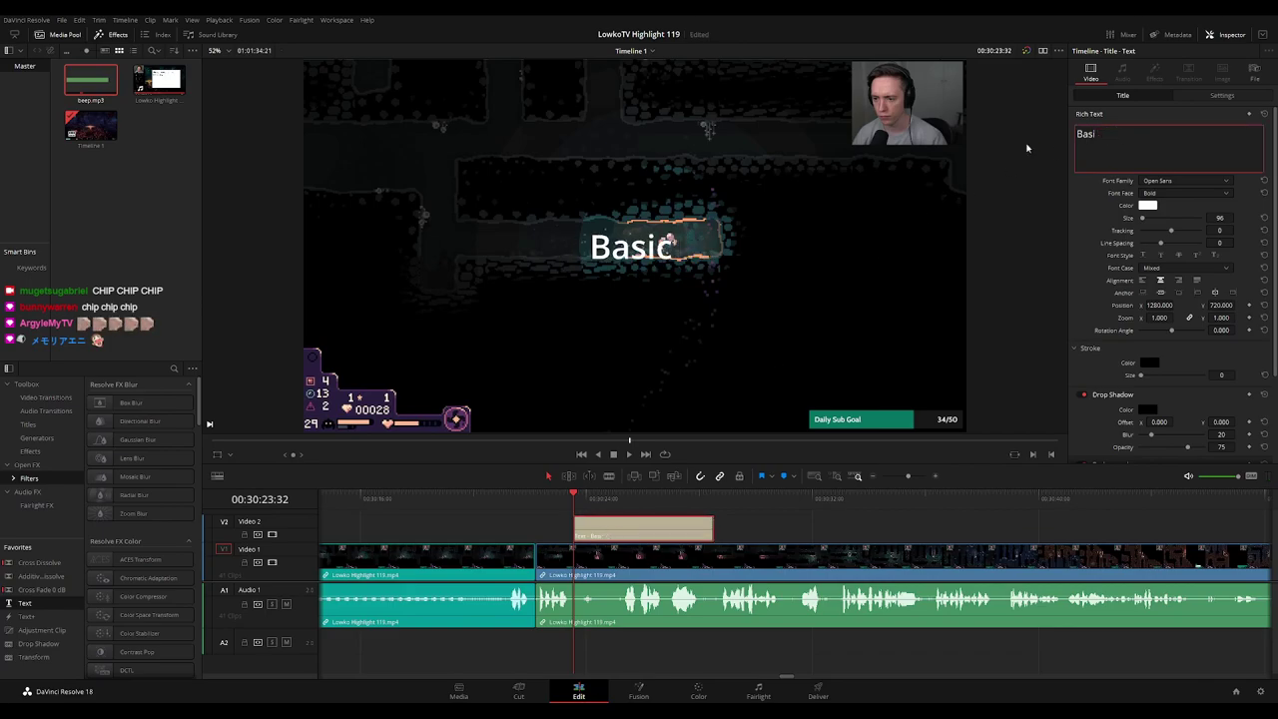
text(#OUTOFCONTEXT)
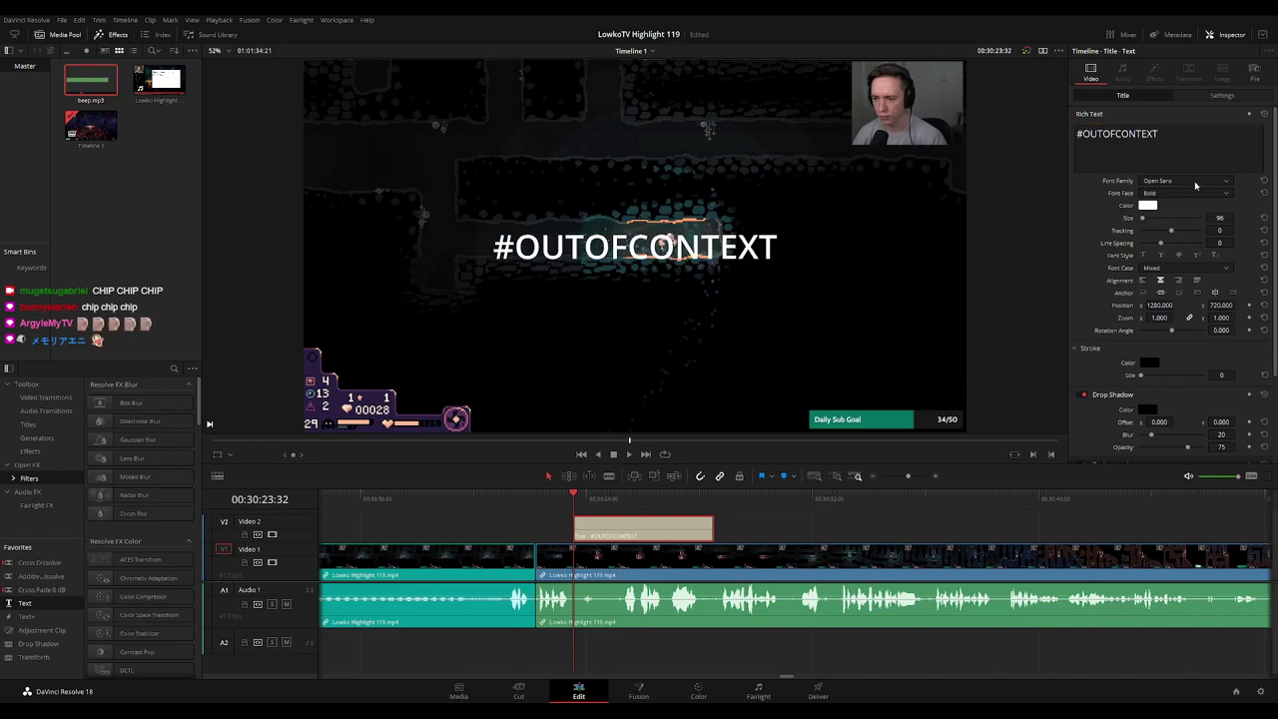
click(1182, 397)
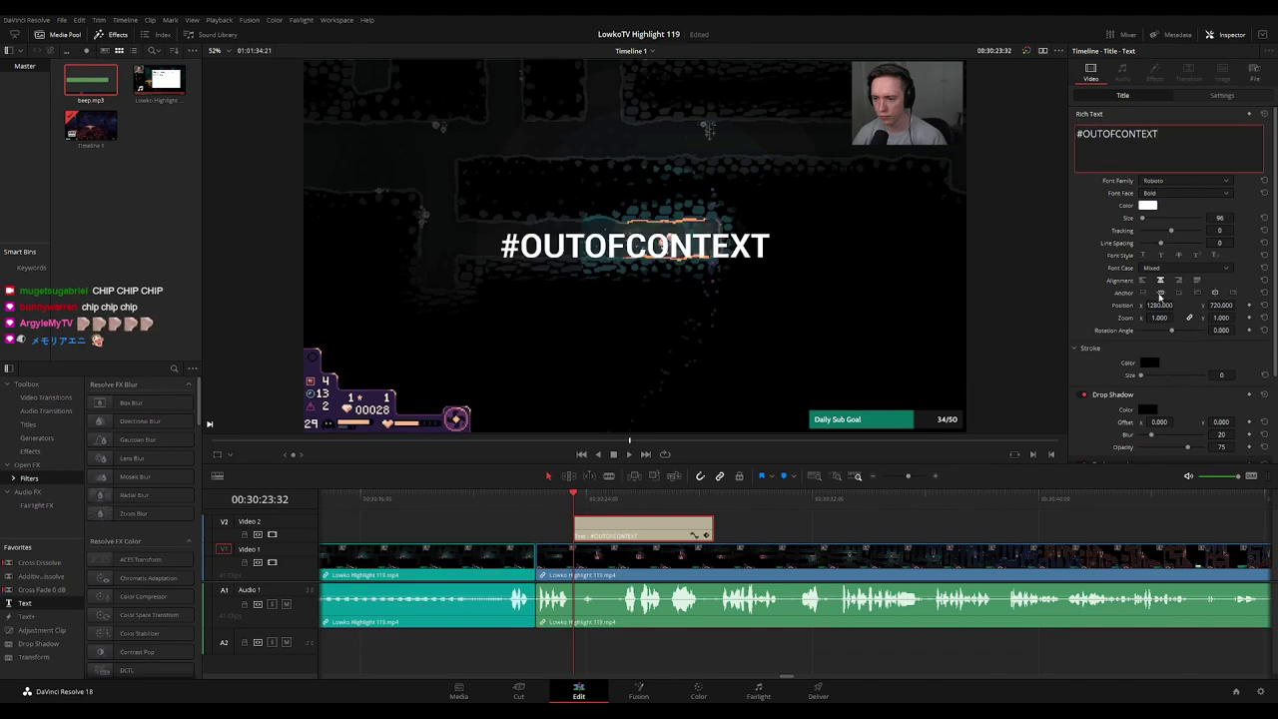
Move the #OUTOFCONTEXT title to position X 545, Y 1346
drag(1163, 306, 1123, 305)
drag(1220, 304, 1260, 305)
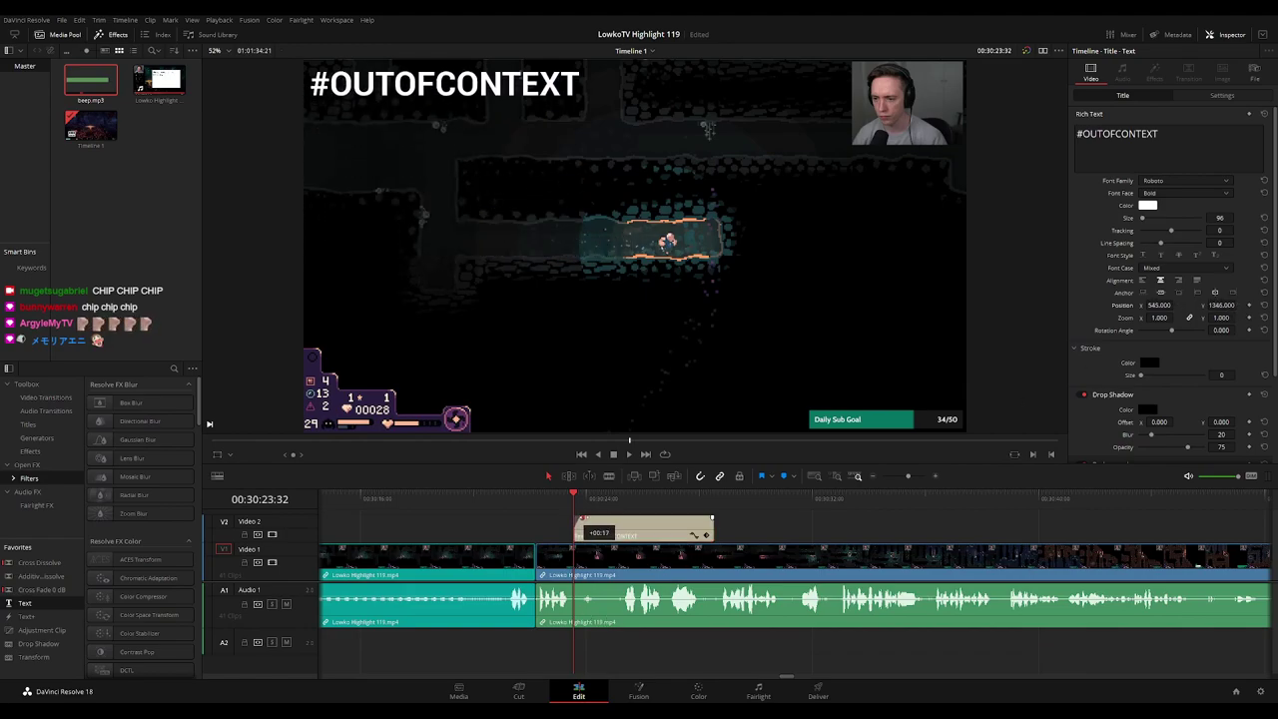
Stretch the #OUTOFCONTEXT title from the start of the clip below it to 00:30:30:54, with a short fade at each end
mouse_move(589, 518)
mouse_down()
mouse_move(597, 529)
mouse_move(585, 527)
mouse_up()
click(540, 502)
key(space)
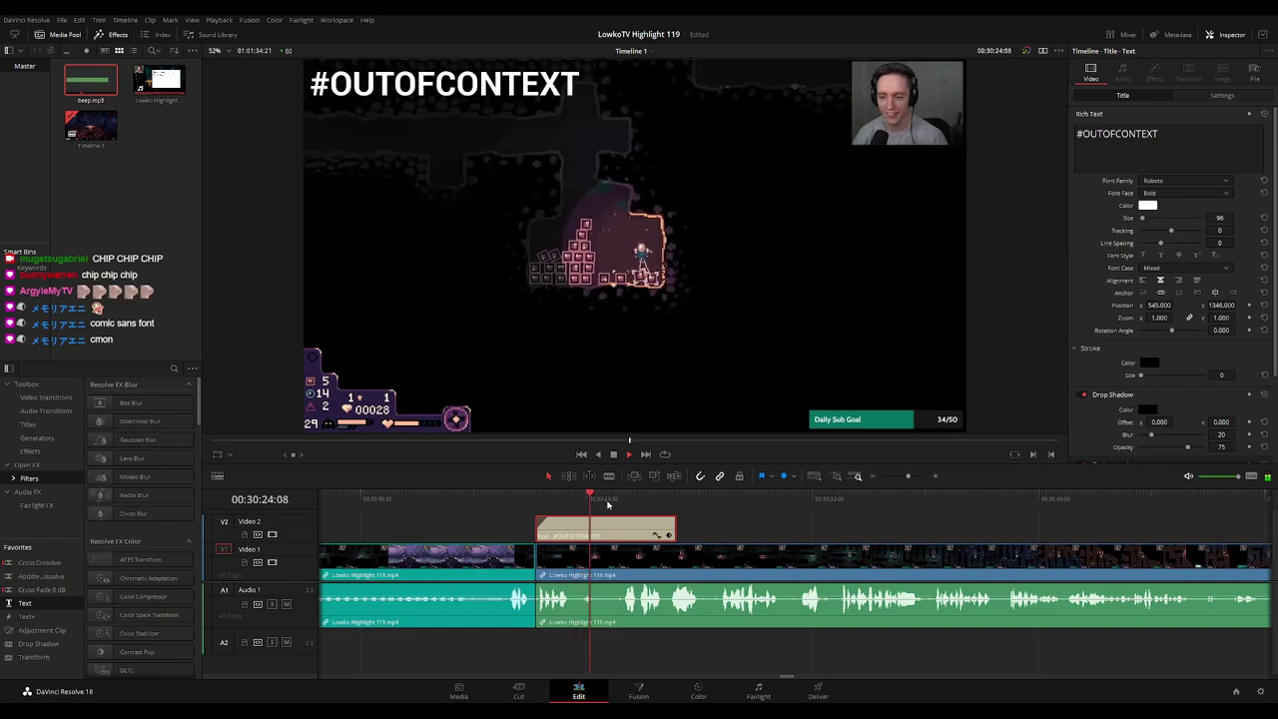
click(745, 533)
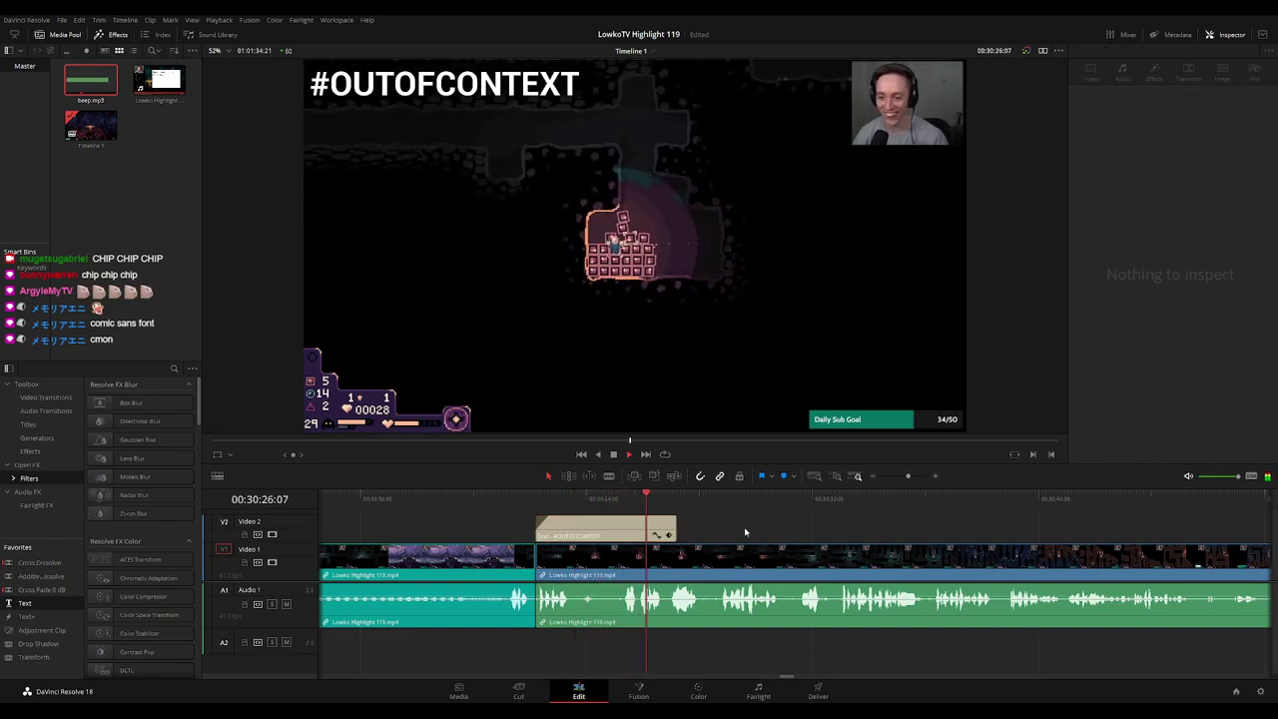
drag(619, 535, 650, 535)
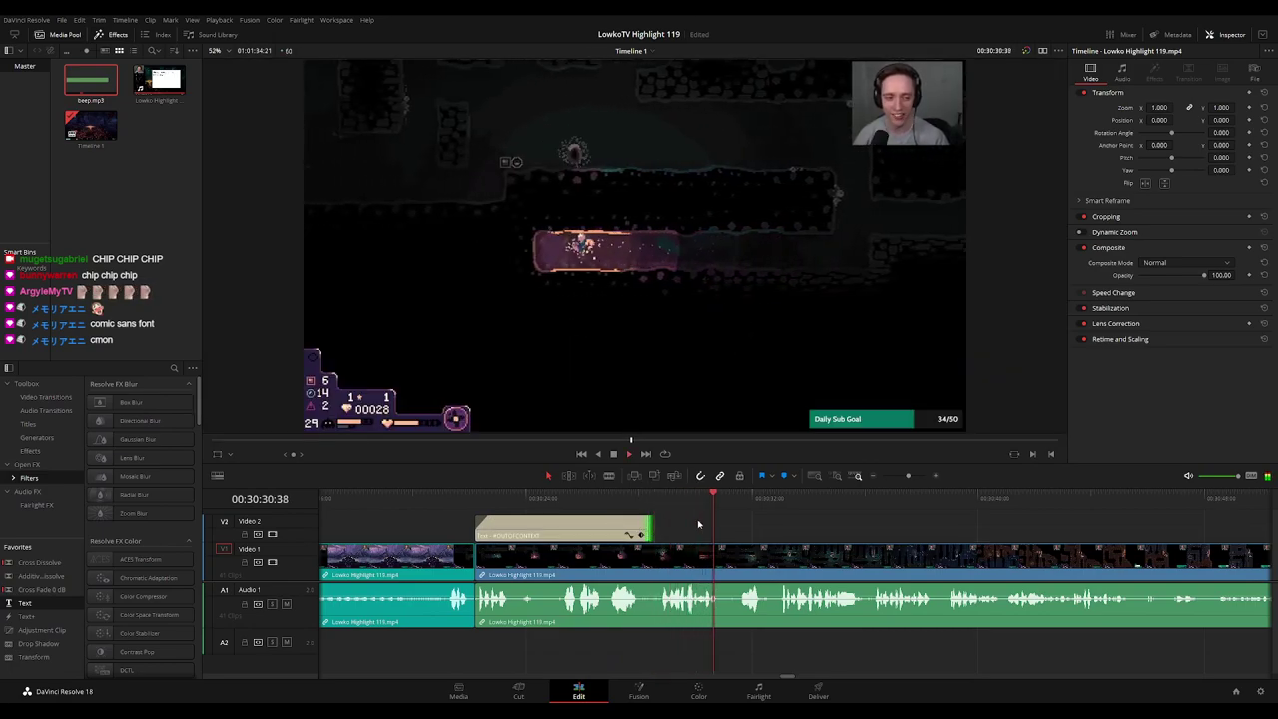
drag(647, 529, 719, 530)
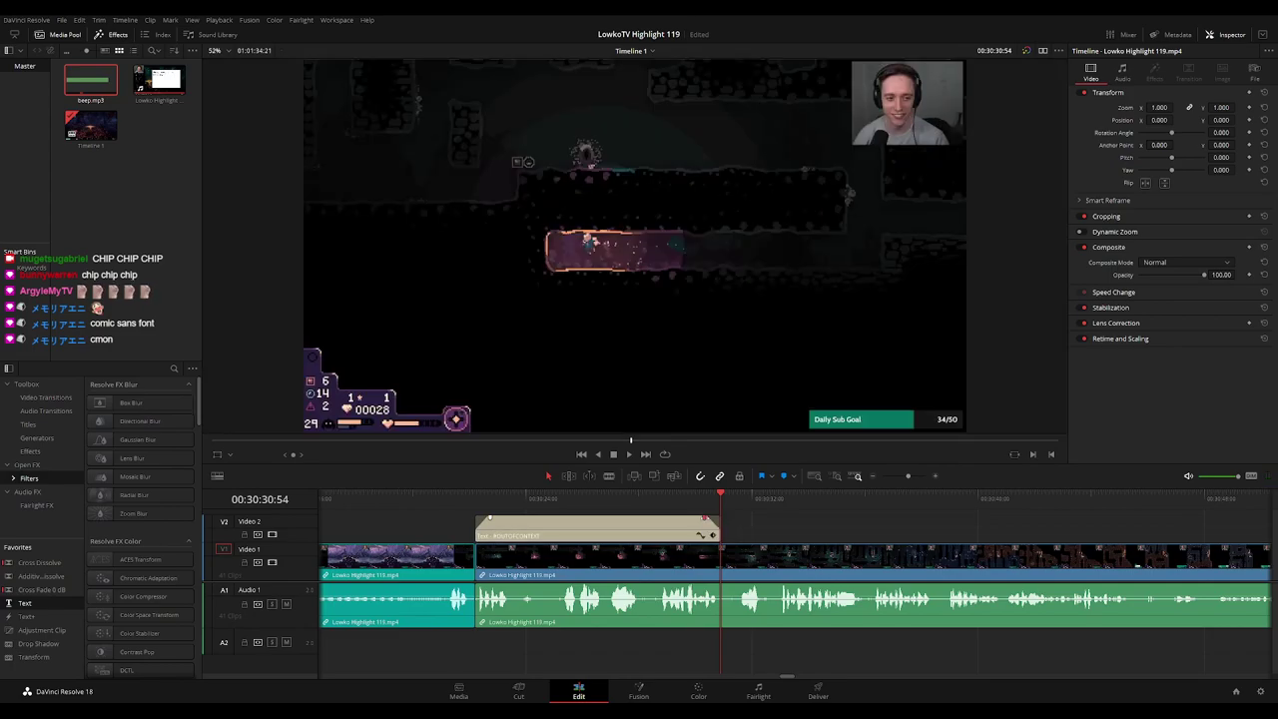
Split out the pause starting at 00:30:30:58, ripple-delete about 0.5 seconds there and color the preceding clip teal
key(space)
drag(805, 530, 710, 531)
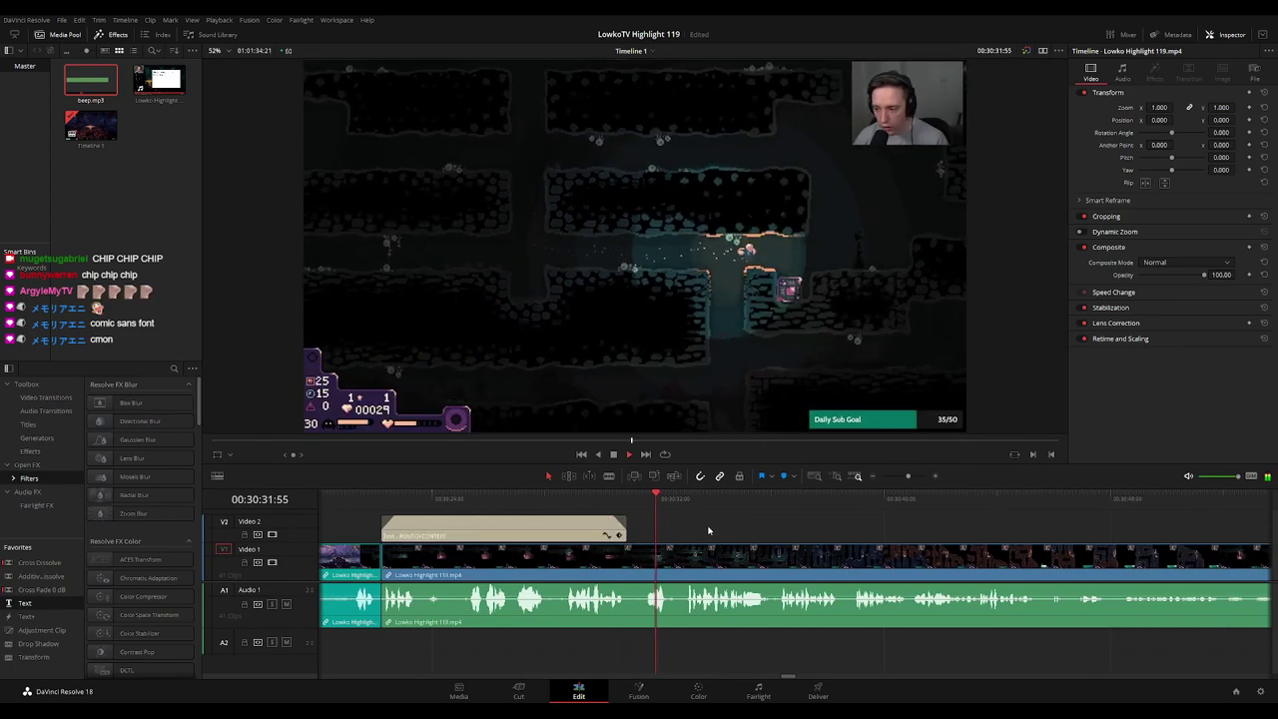
click(608, 501)
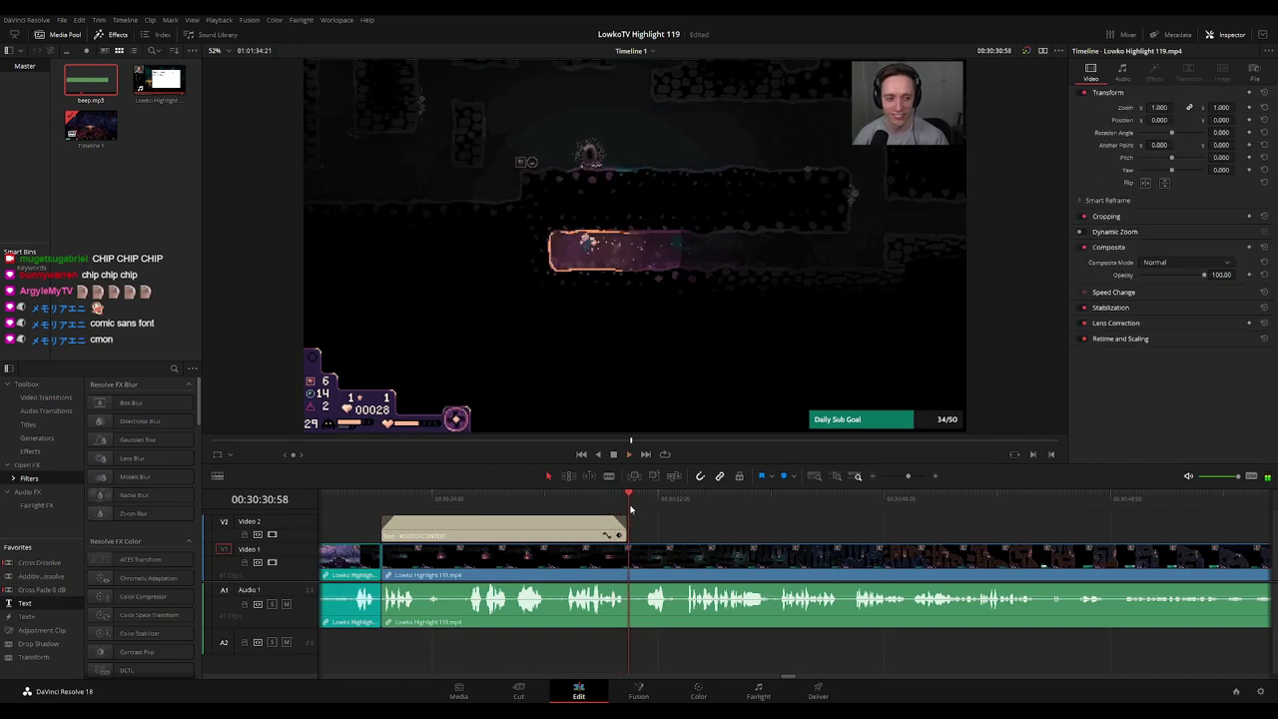
key(b)
click(644, 558)
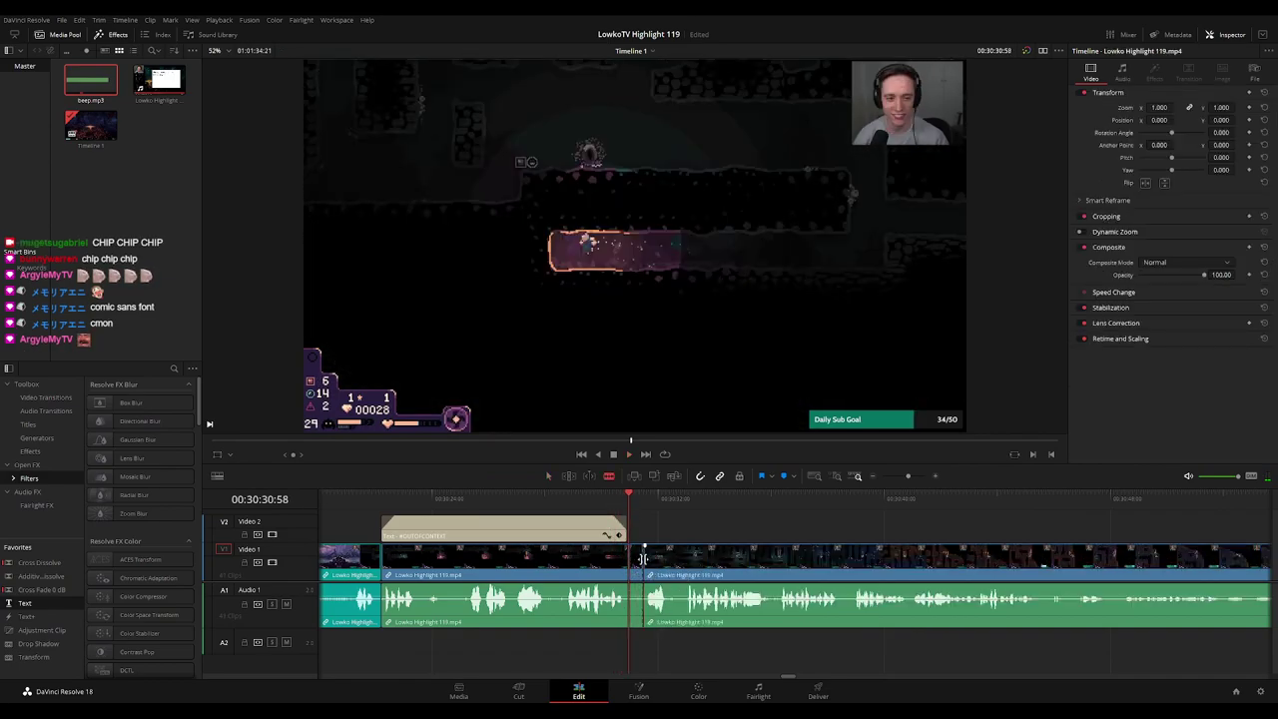
key(Delete)
key(space)
click(571, 564)
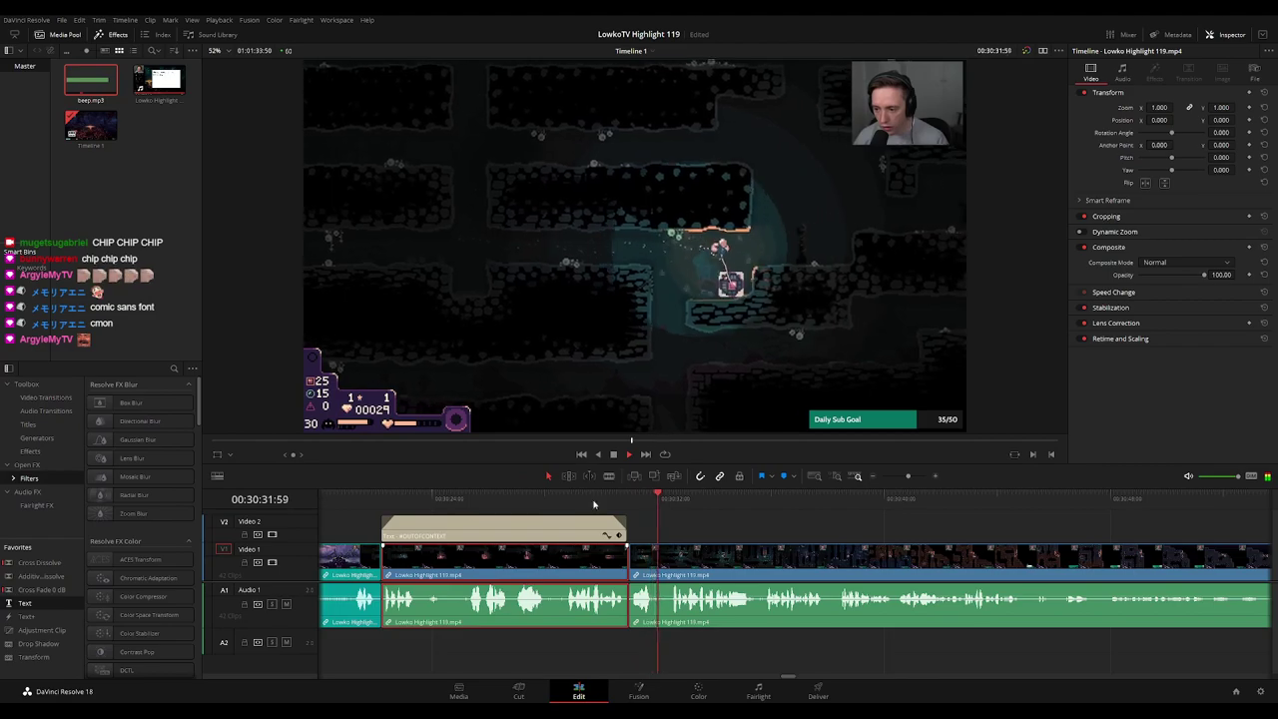
key(F1)
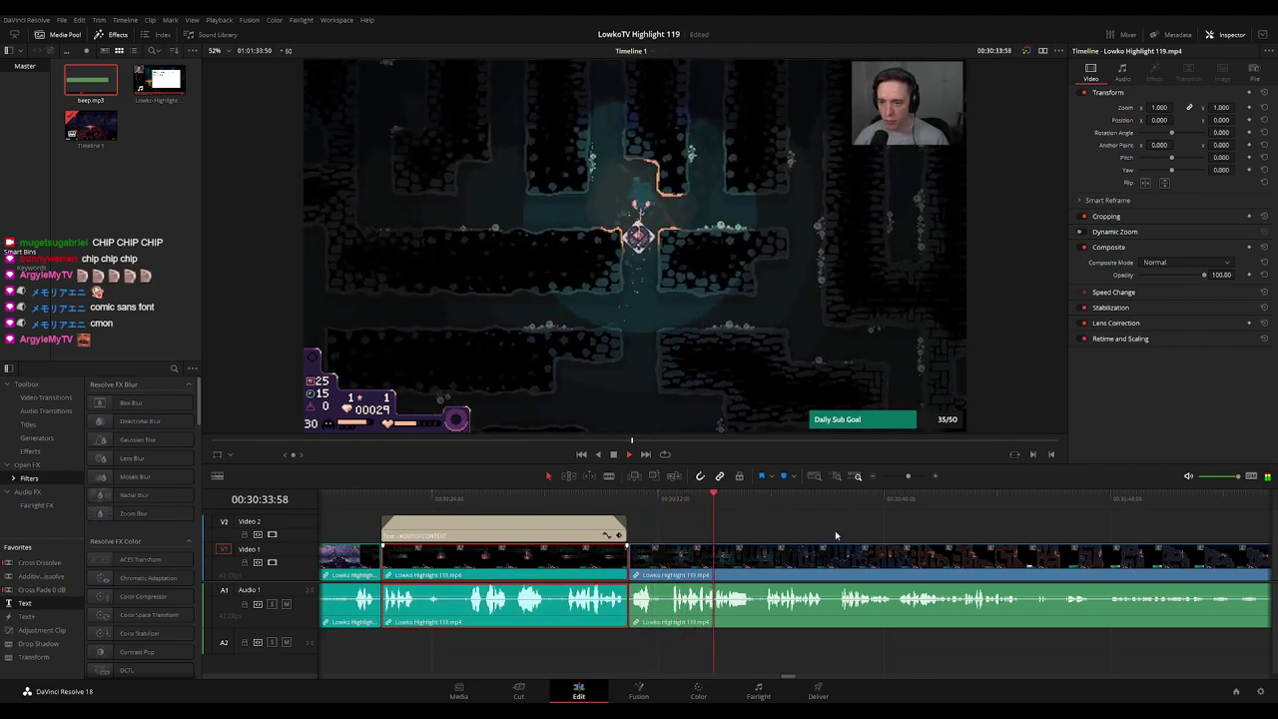
Play through the footage from about 00:30:34 to 00:31:11, checking picture and waveform for pauses to cut
click(837, 529)
drag(792, 515, 599, 505)
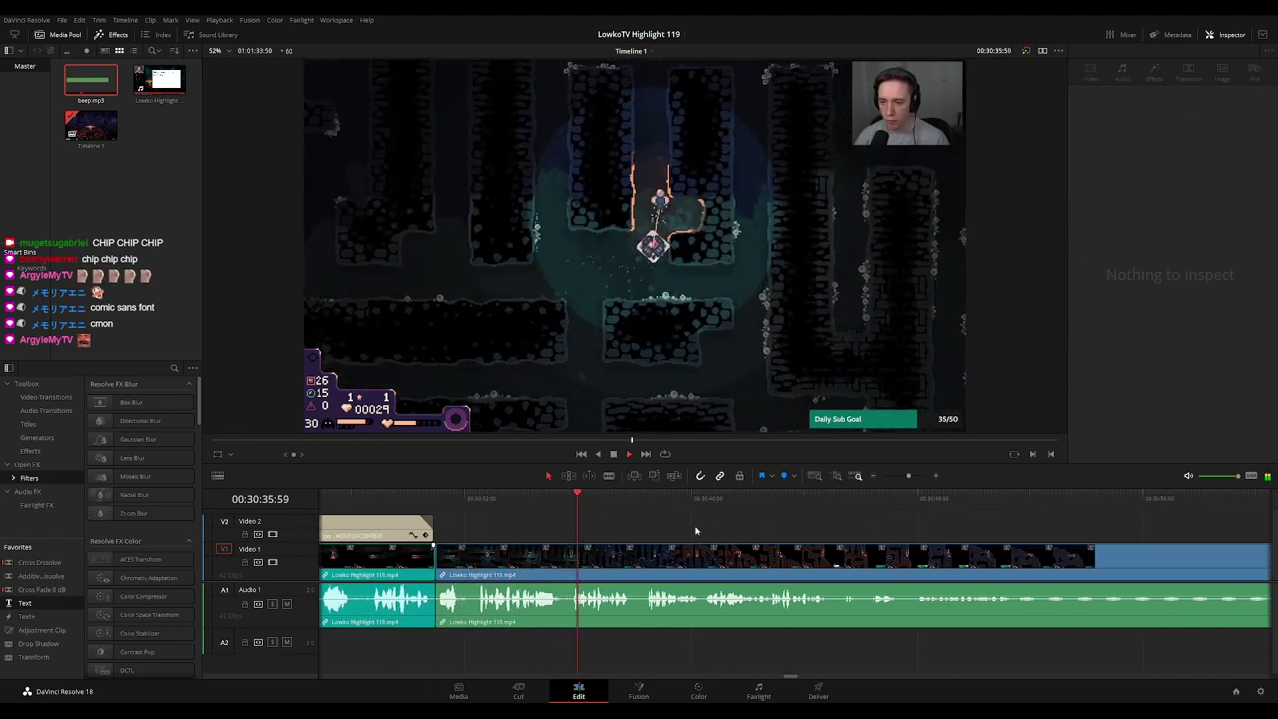
scroll(679, 528, right, 1)
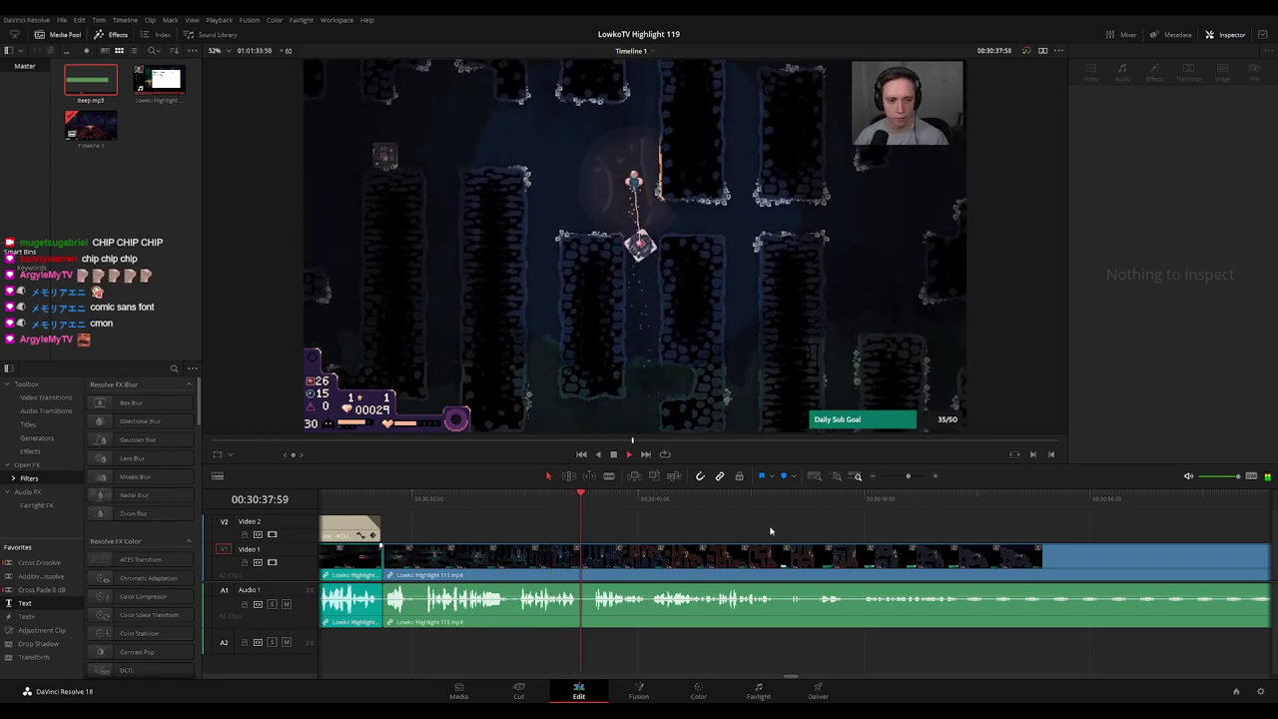
scroll(695, 518, right, 1)
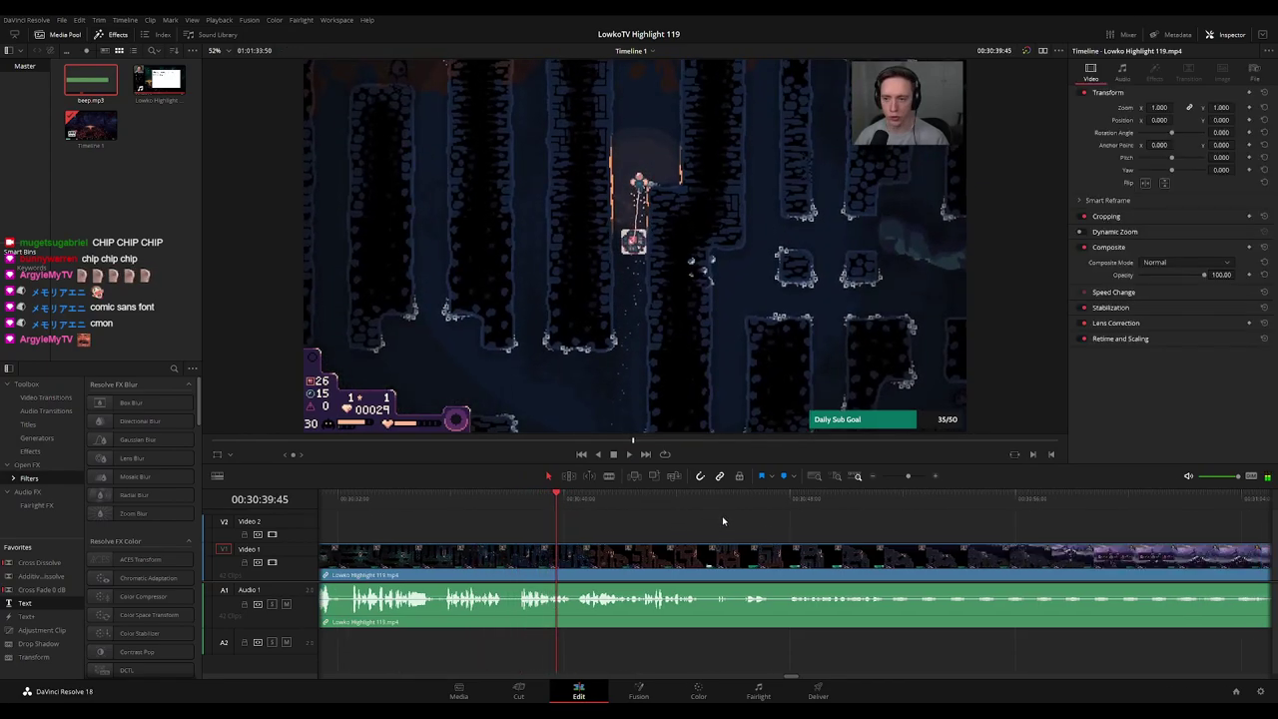
drag(825, 527, 728, 522)
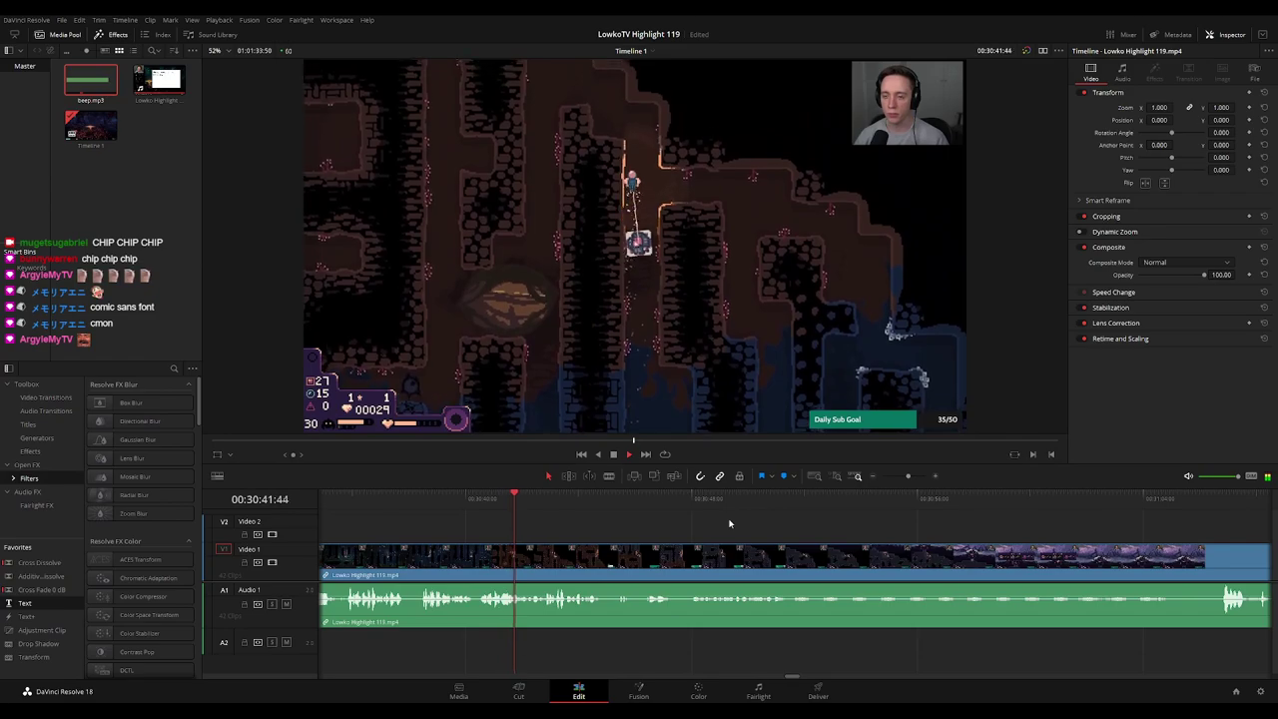
scroll(729, 525, right, 1)
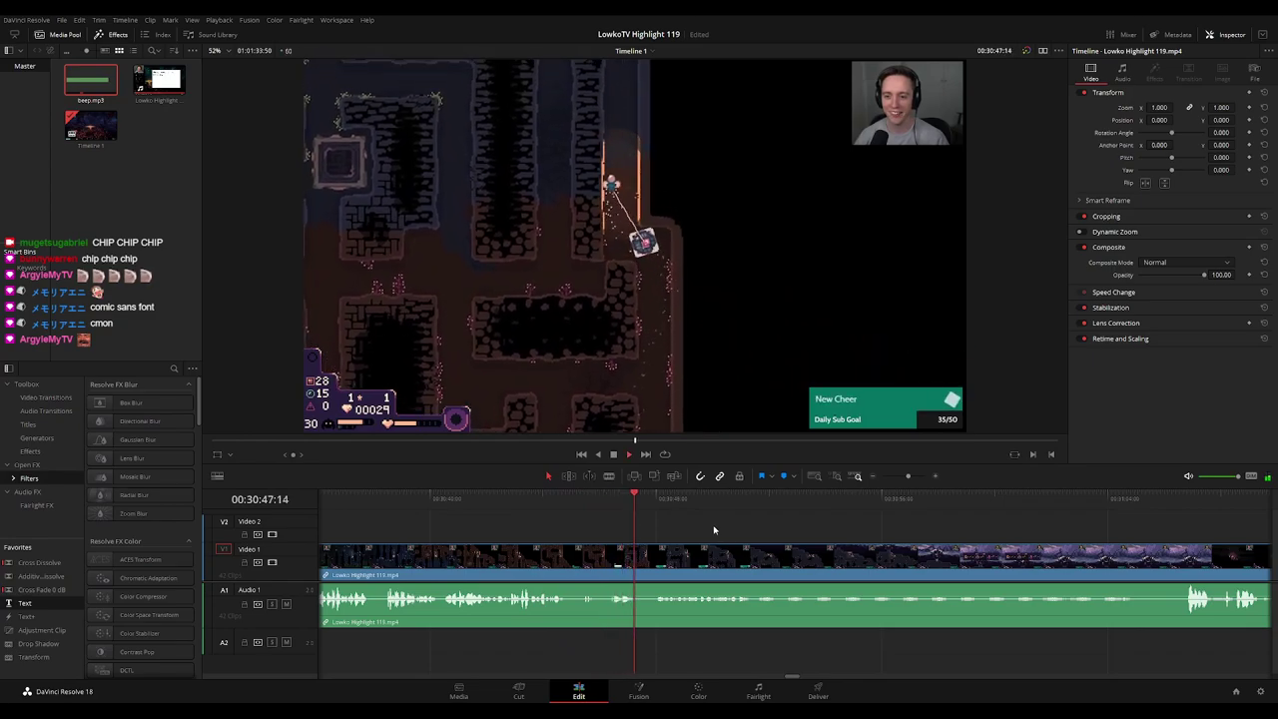
scroll(831, 529, right, 1)
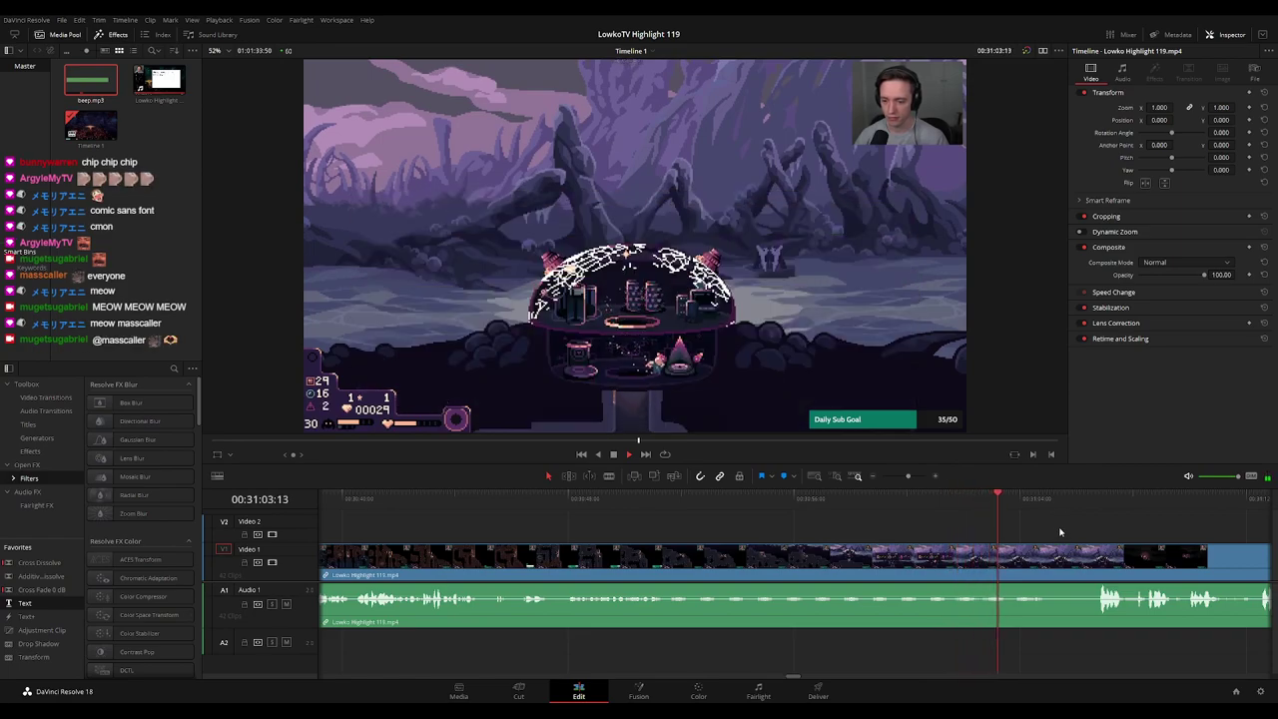
drag(1061, 533, 865, 525)
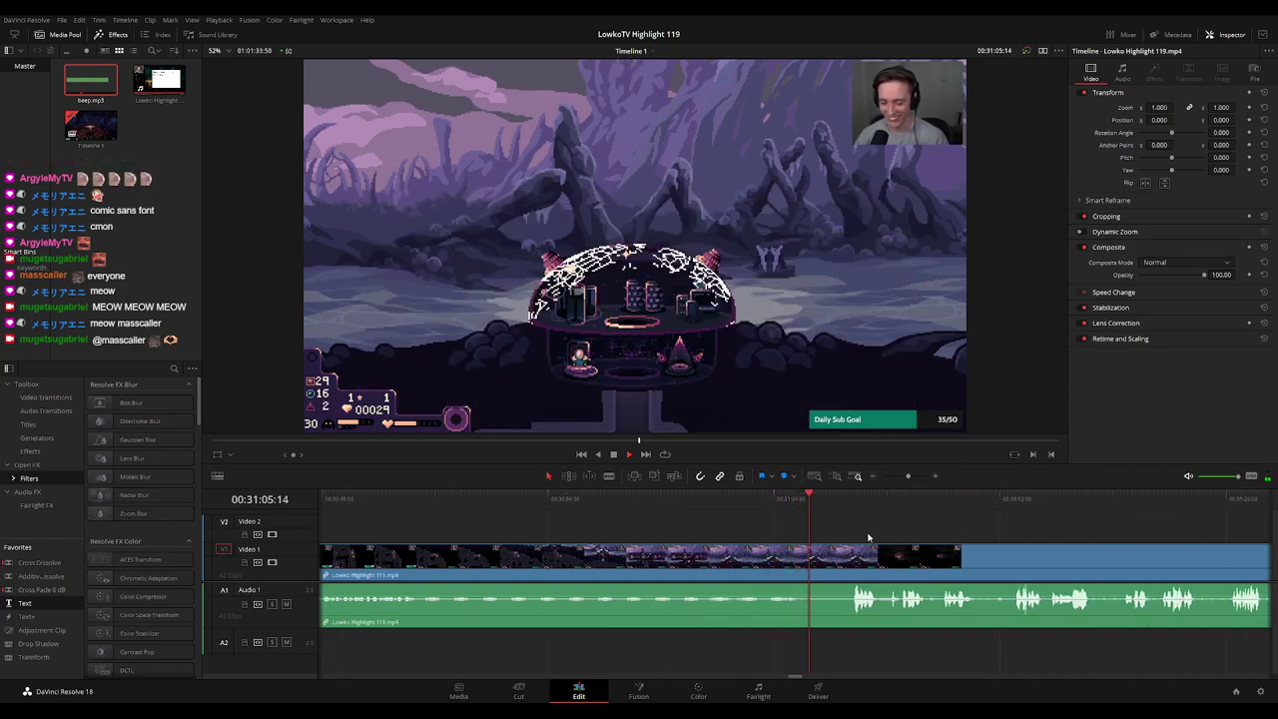
scroll(900, 532, right, 3)
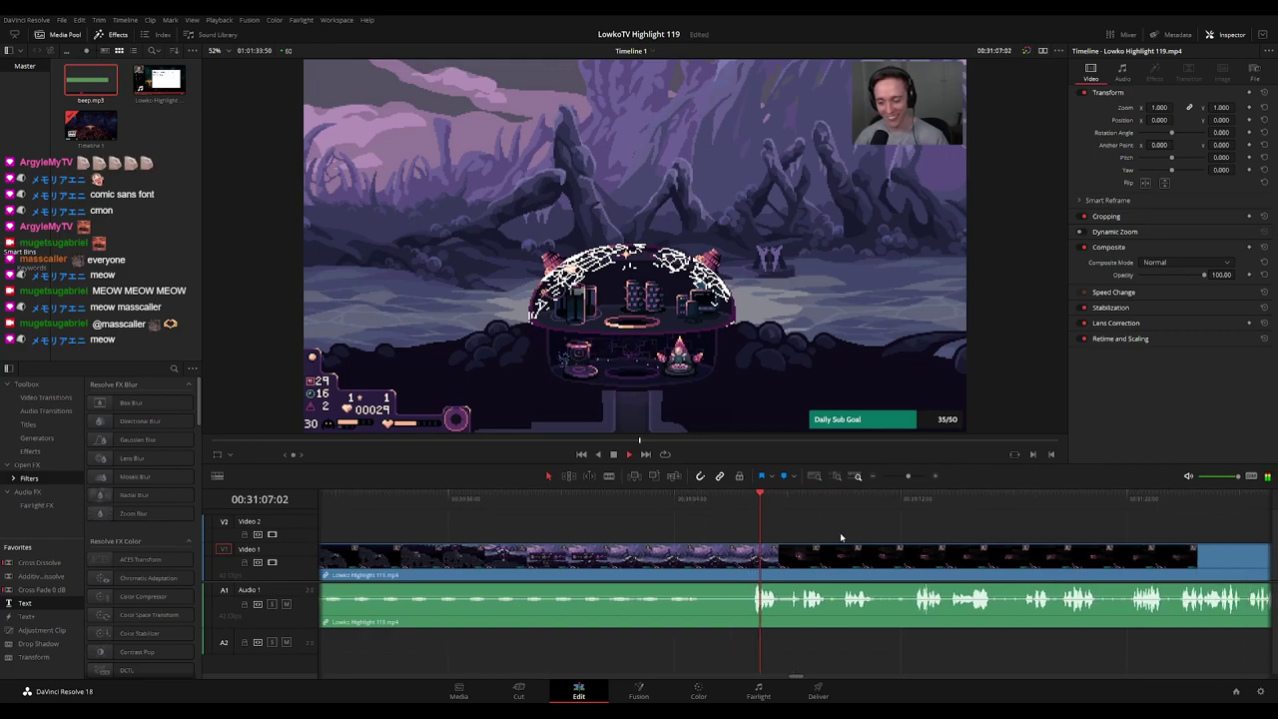
scroll(908, 534, right, 3)
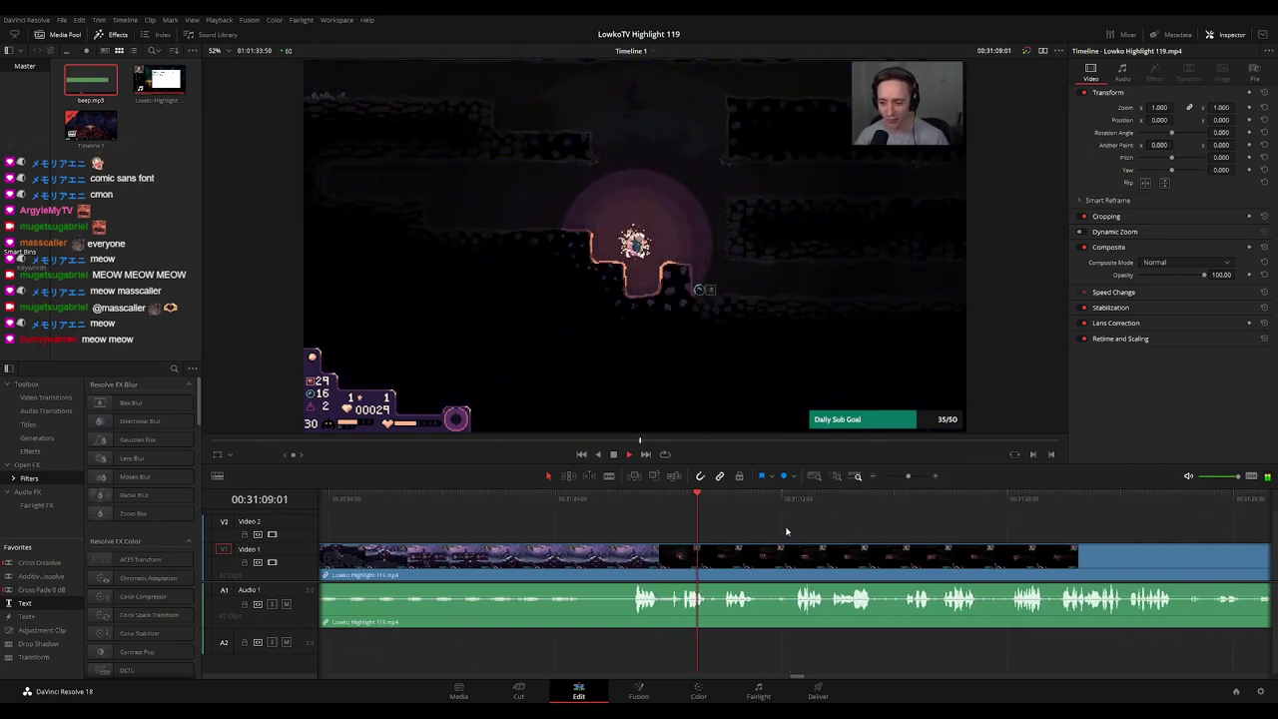
scroll(786, 531, right, 2)
scroll(759, 529, right, 2)
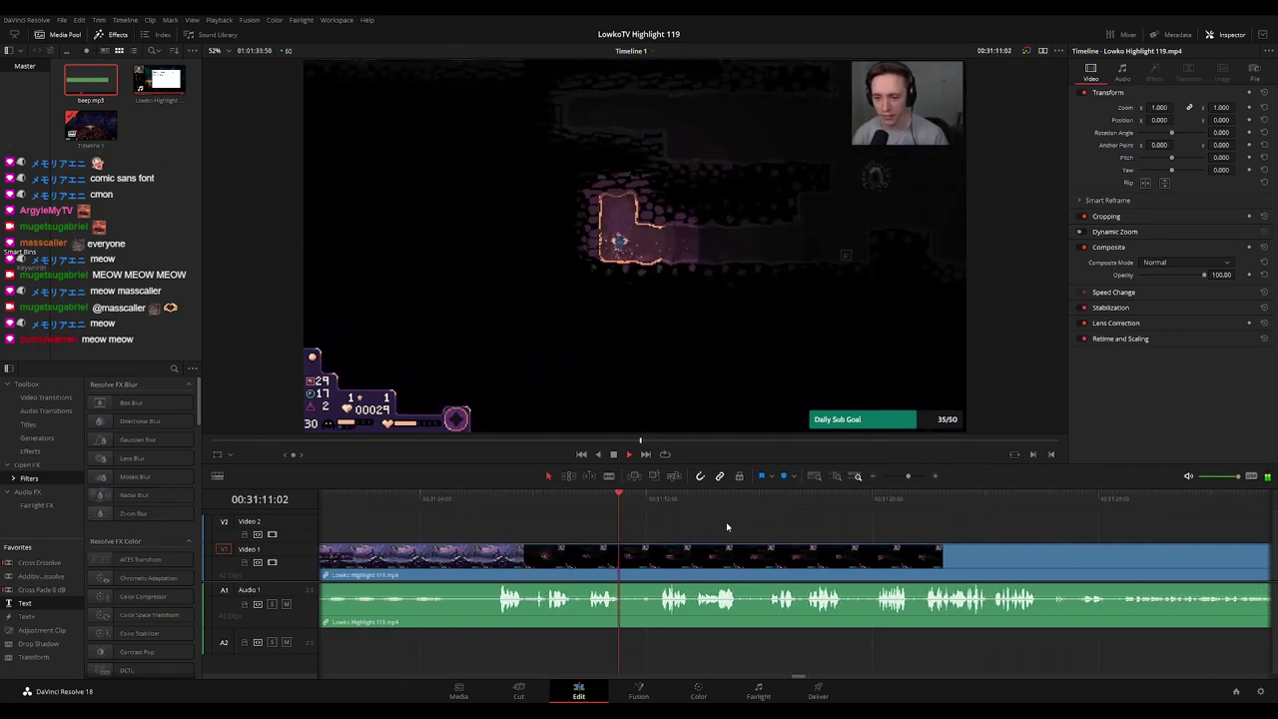
key(b)
click(576, 564)
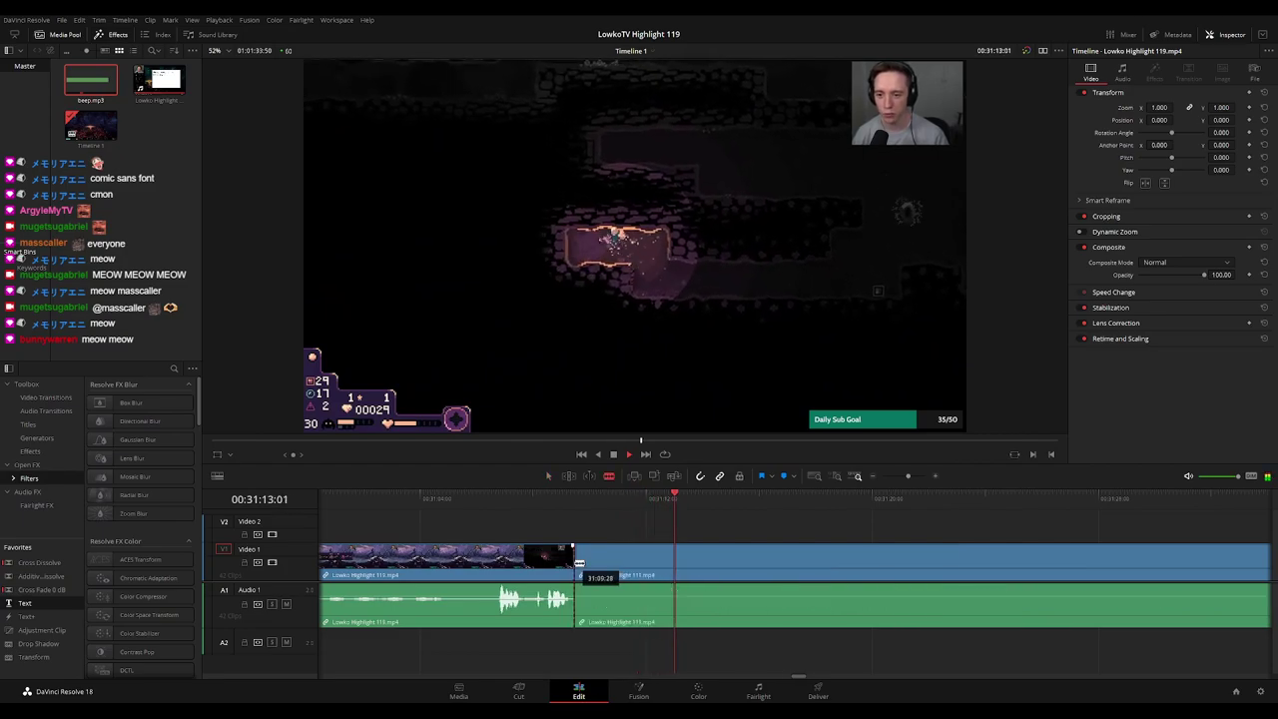
key(ctrl+z)
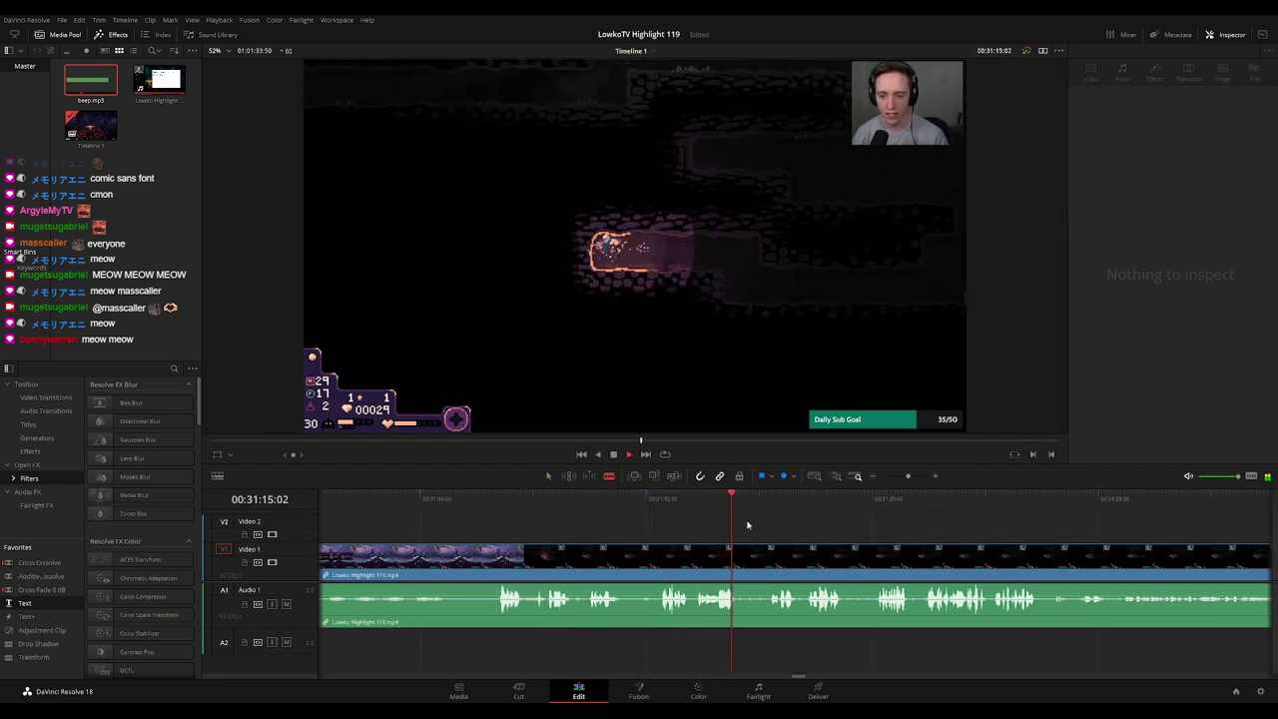
Split out the pause near 00:31:21, ripple-delete about 0.5 seconds there and color the preceding clip teal
click(770, 500)
drag(895, 519, 765, 518)
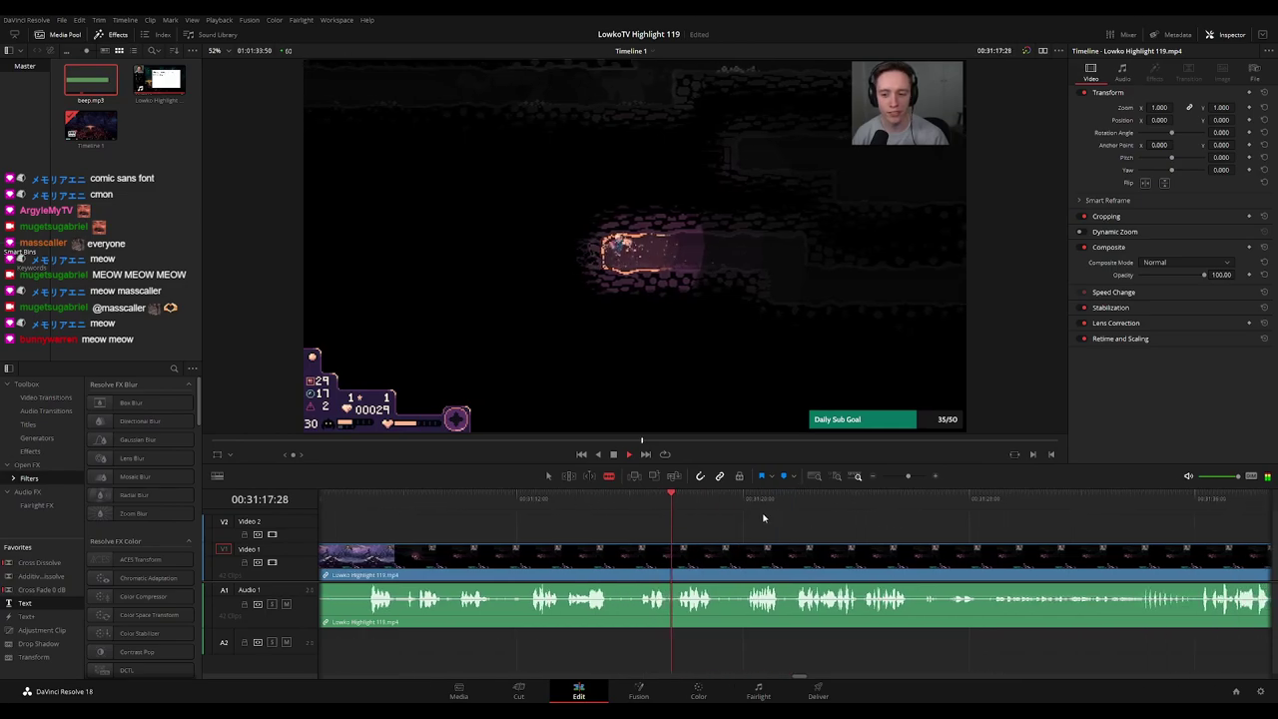
scroll(709, 523, right, 3)
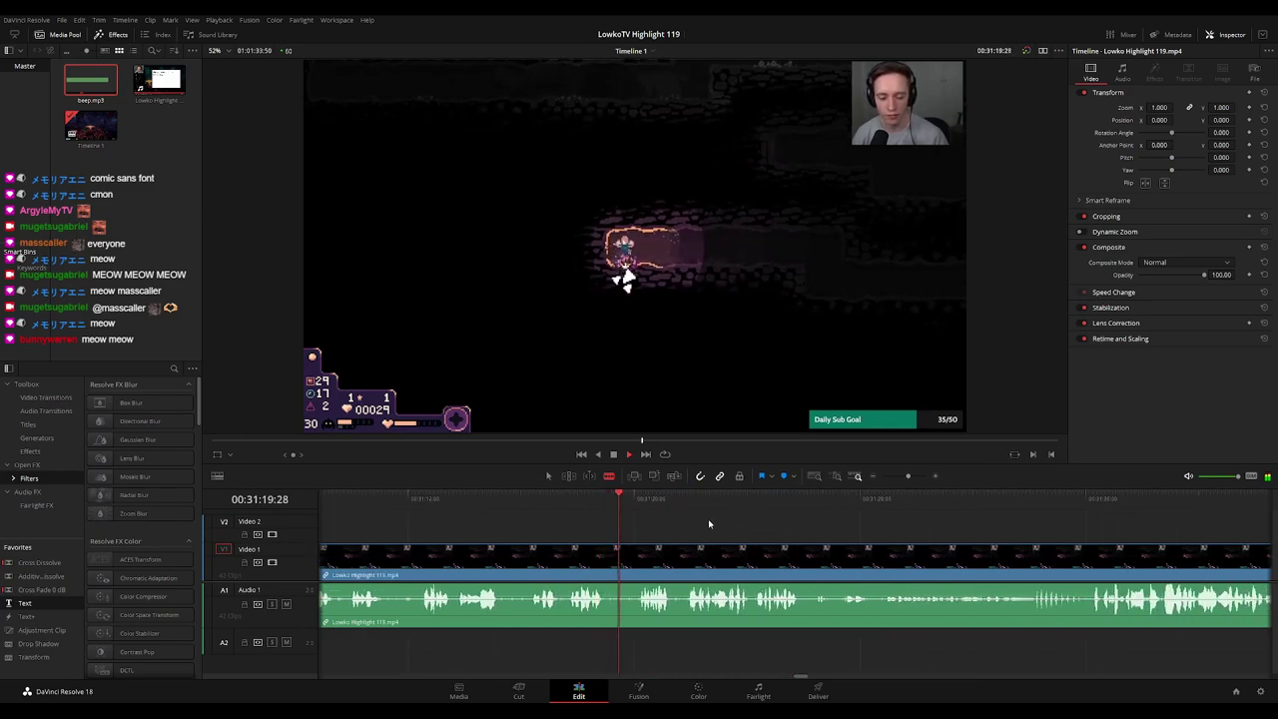
scroll(759, 530, right, 2)
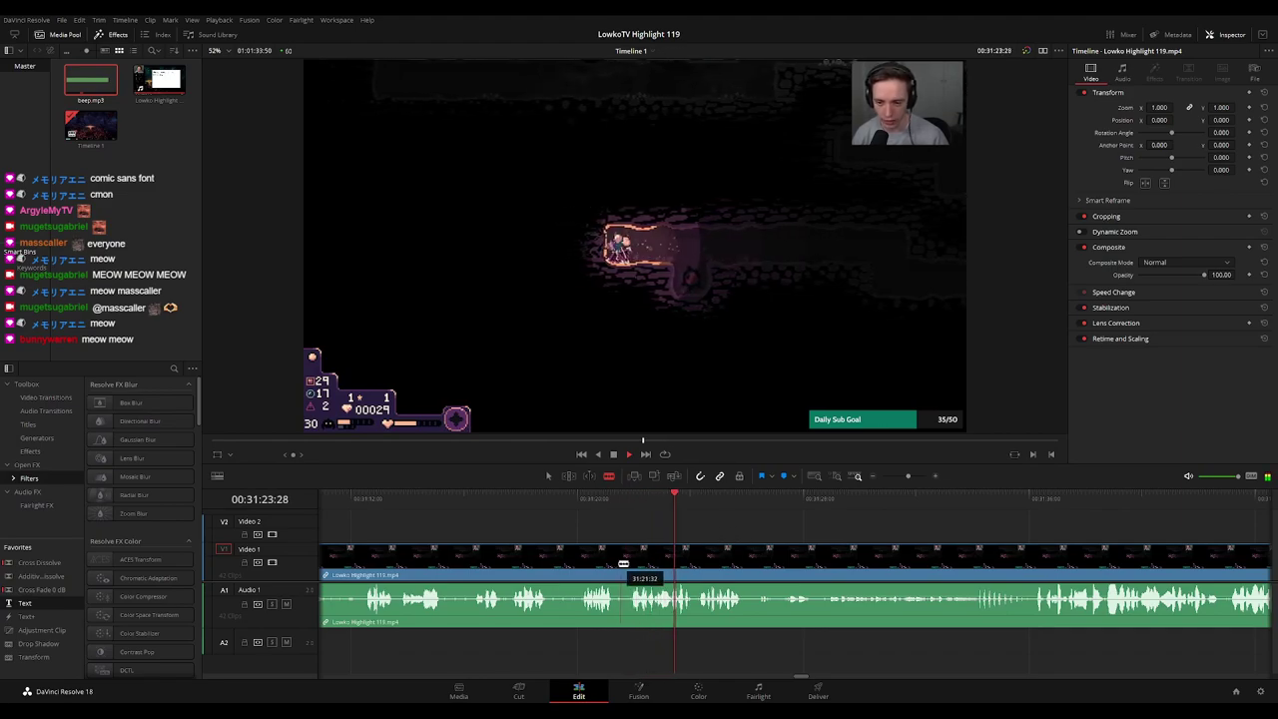
click(616, 565)
drag(634, 564, 629, 565)
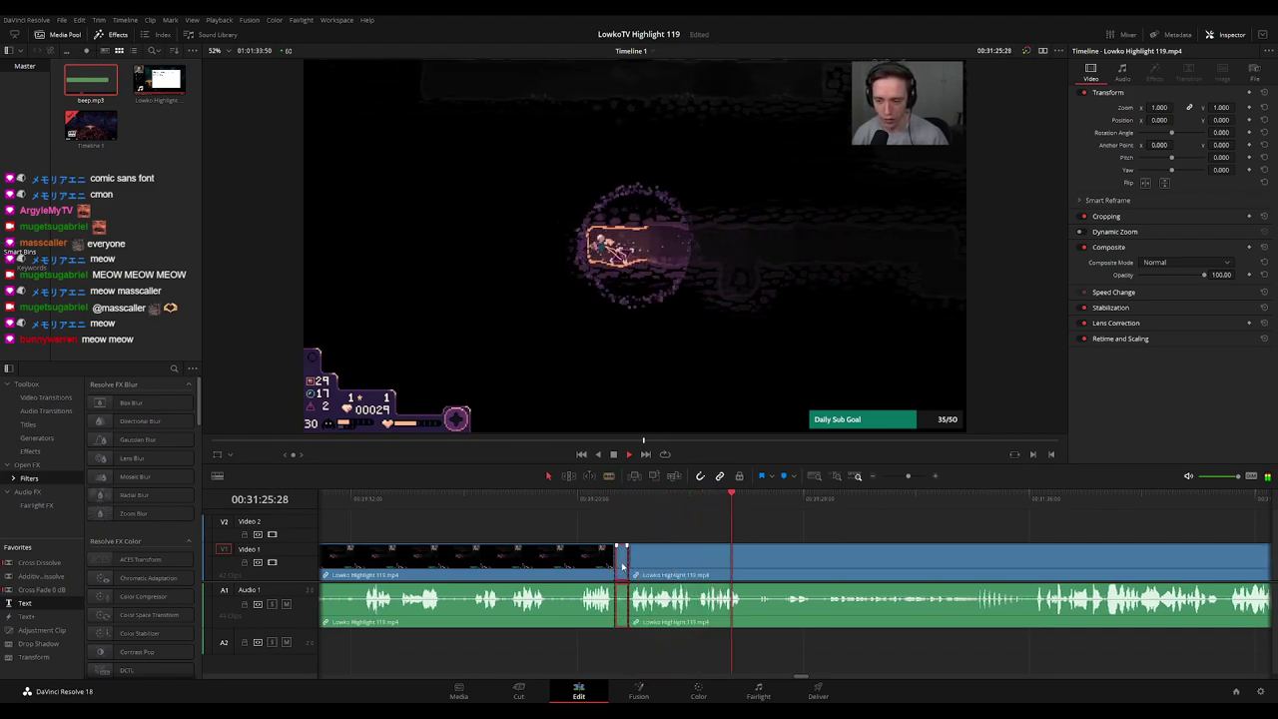
key(Delete)
click(570, 565)
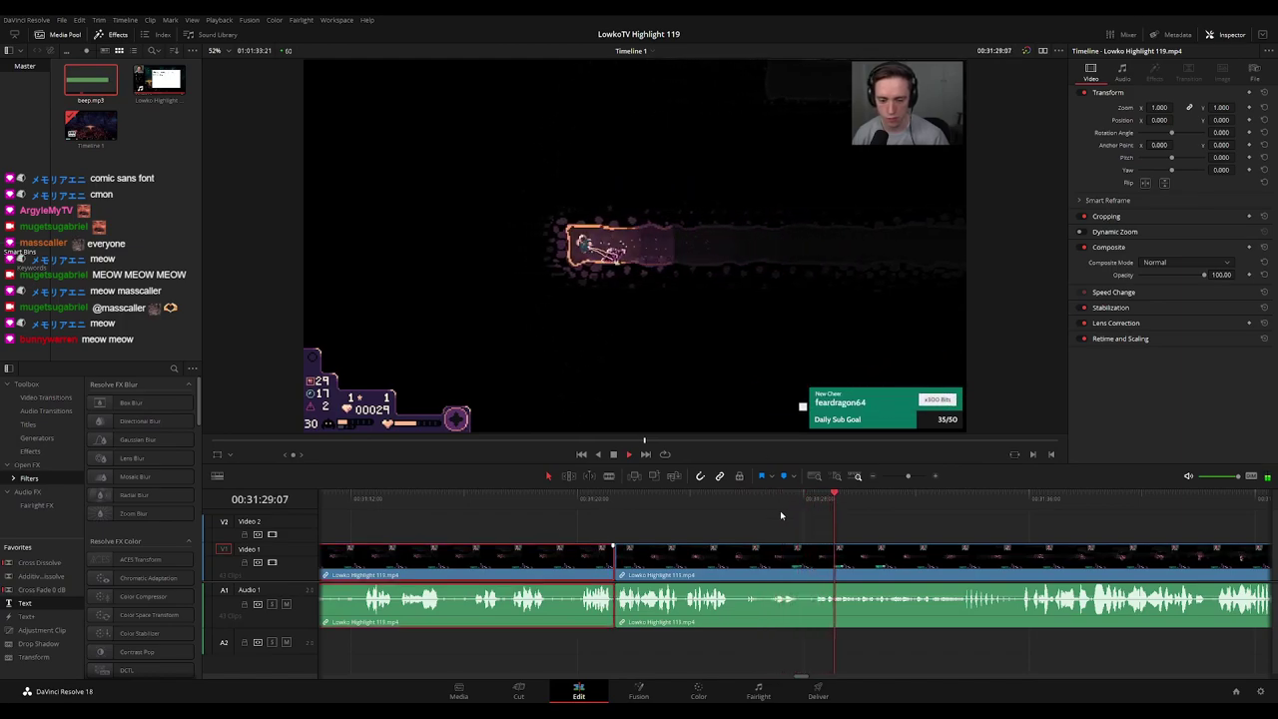
click(856, 534)
Review the footage from about 00:31:29 to 00:32:02, checking picture and waveform for further pauses to cut
scroll(764, 521, right, 3)
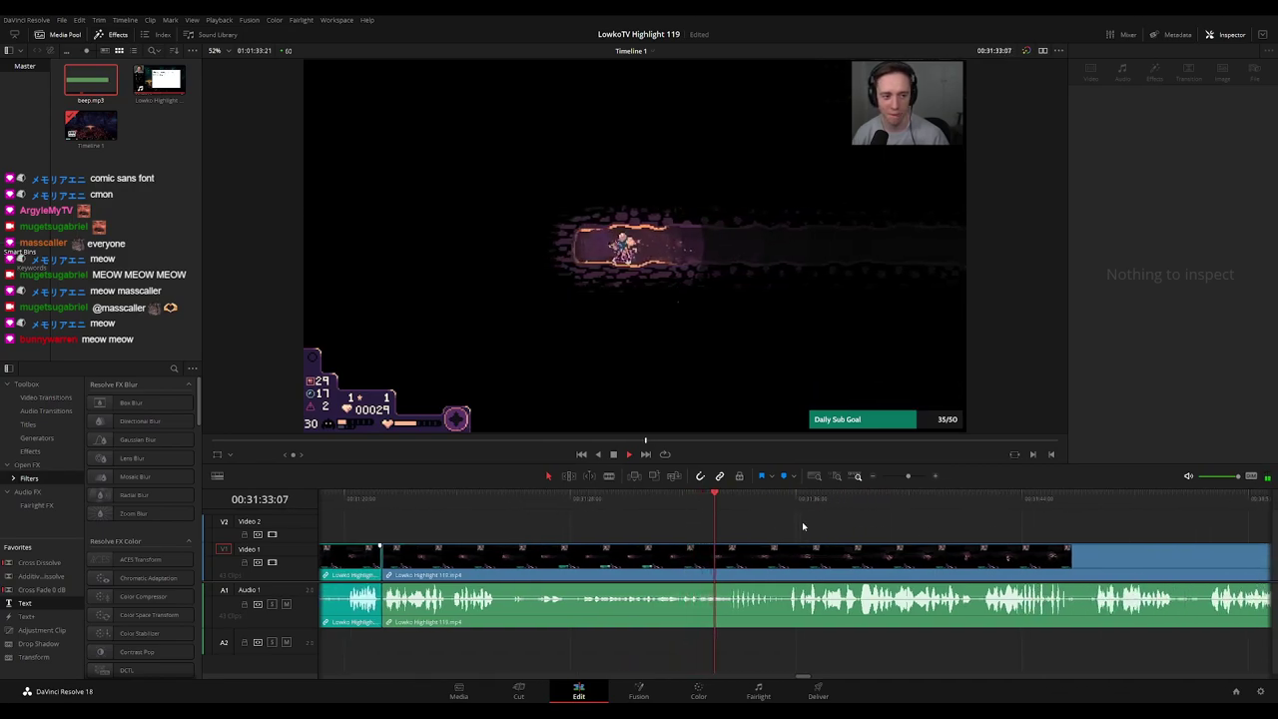
scroll(769, 526, right, 2)
scroll(772, 538, right, 2)
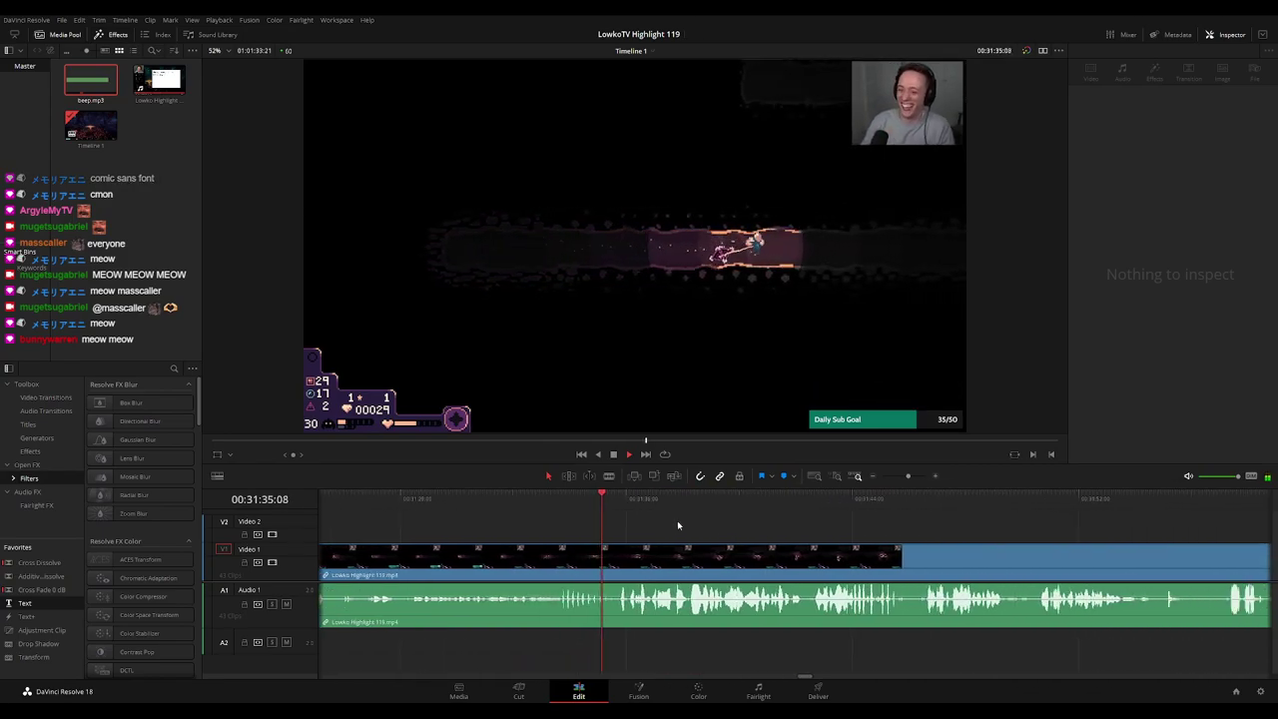
click(676, 555)
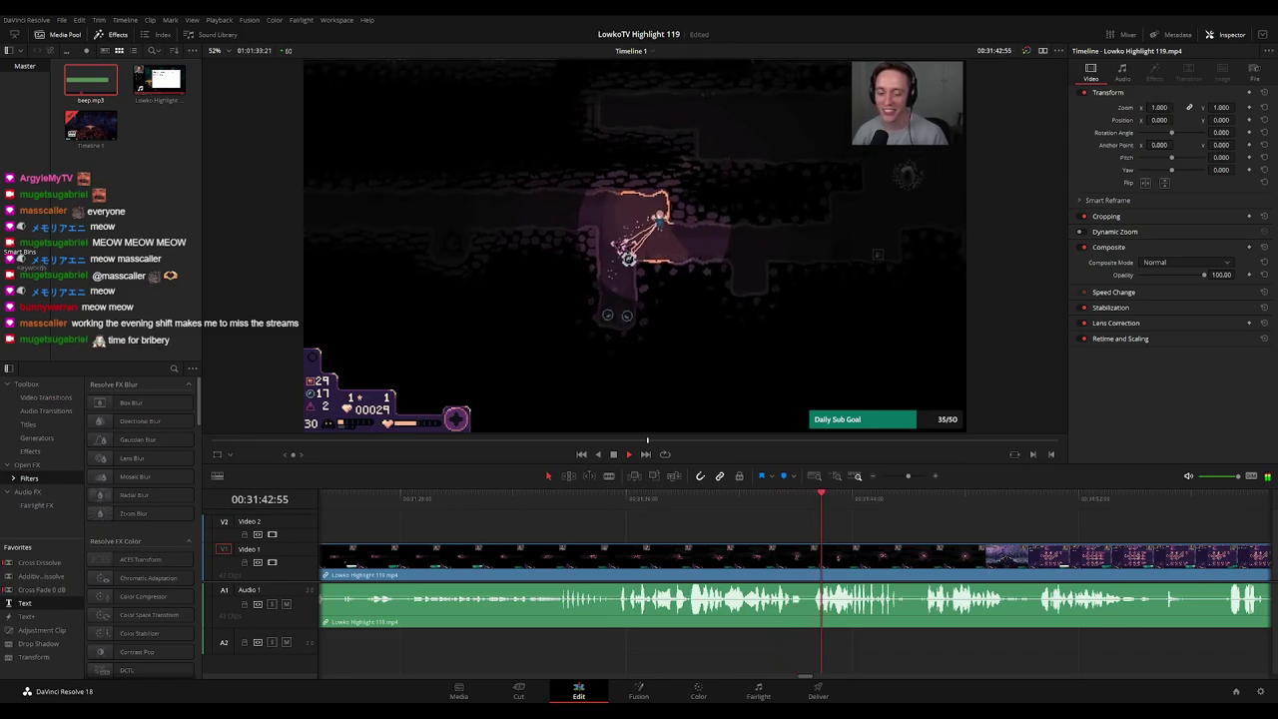
scroll(954, 529, right, 5)
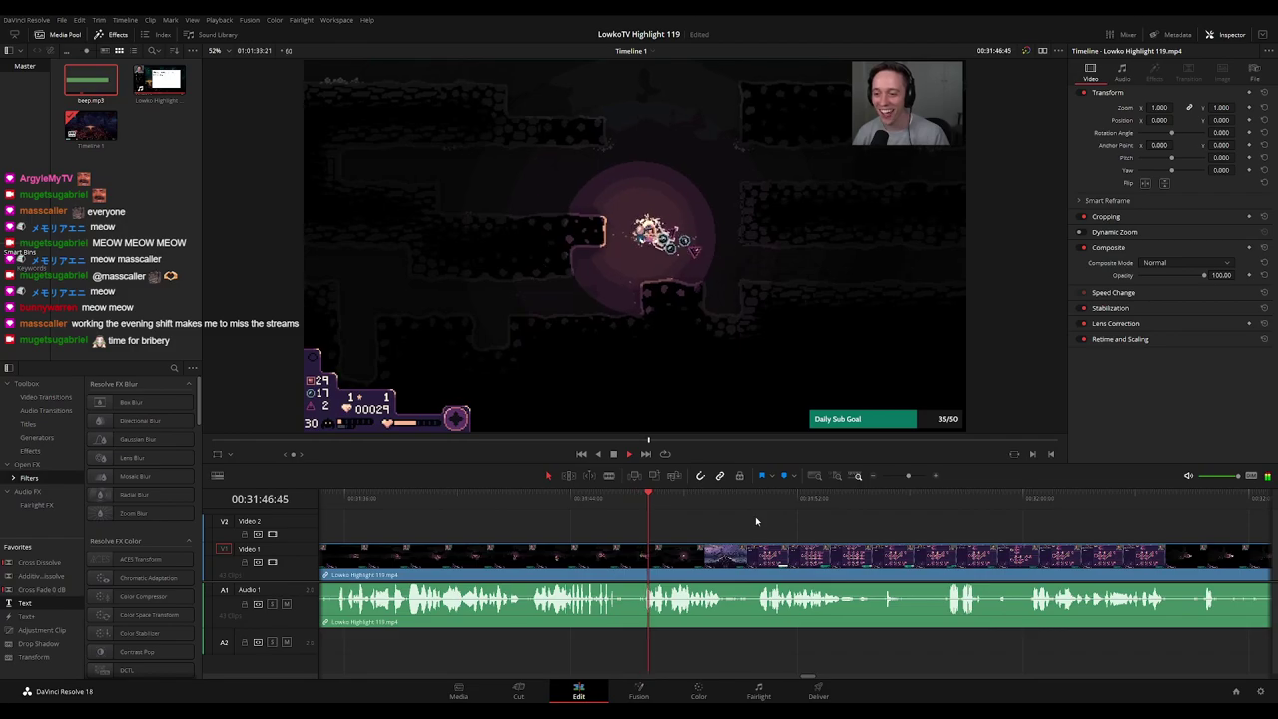
scroll(727, 528, right, 2)
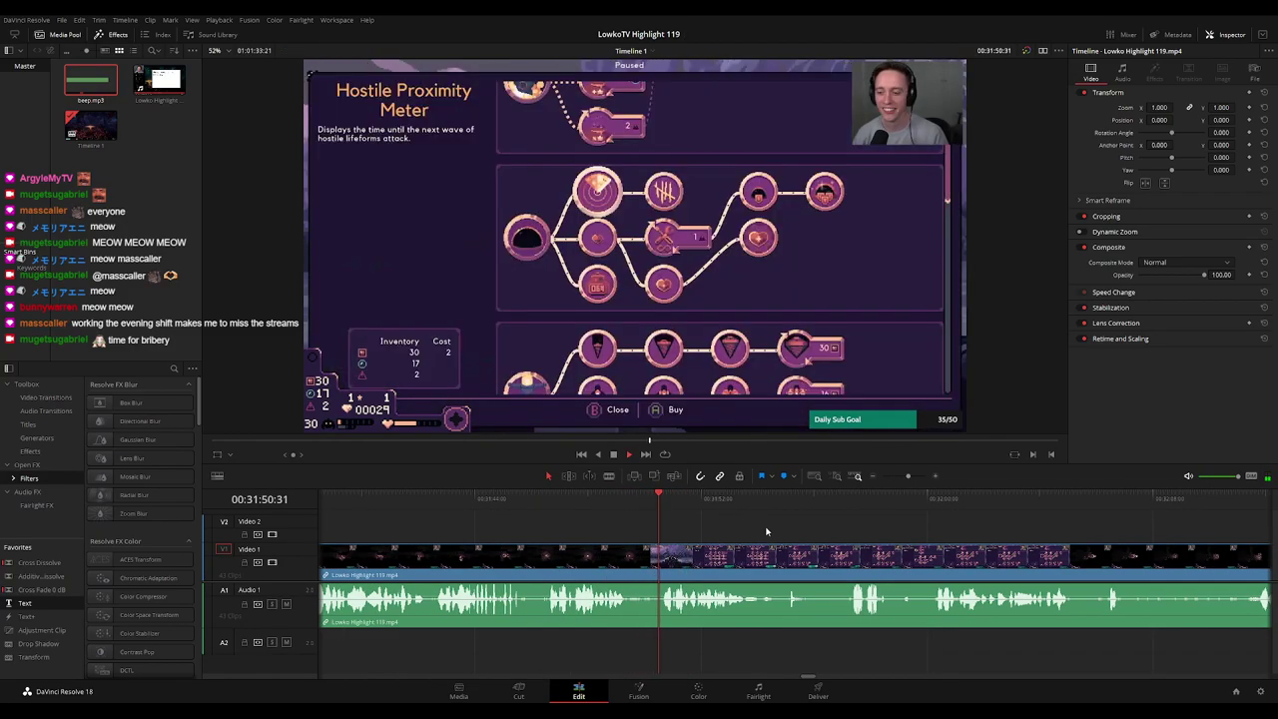
scroll(721, 529, right, 2)
scroll(719, 528, right, 1)
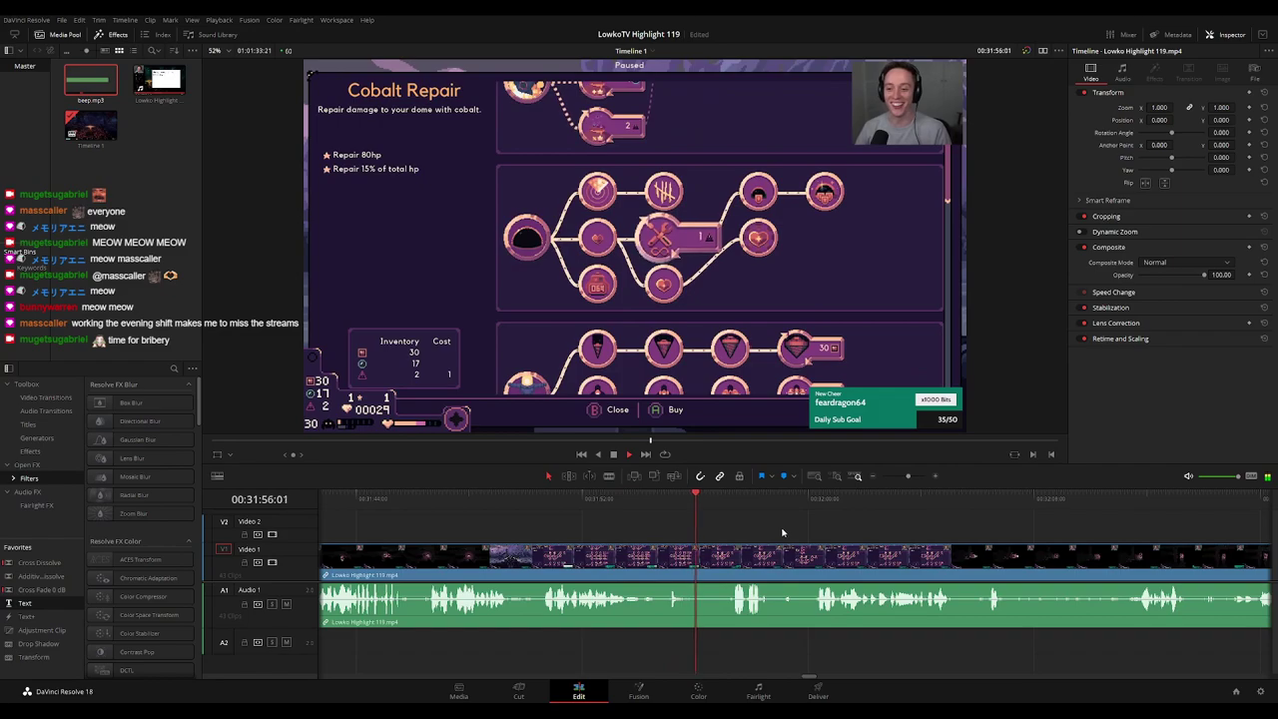
scroll(718, 535, right, 5)
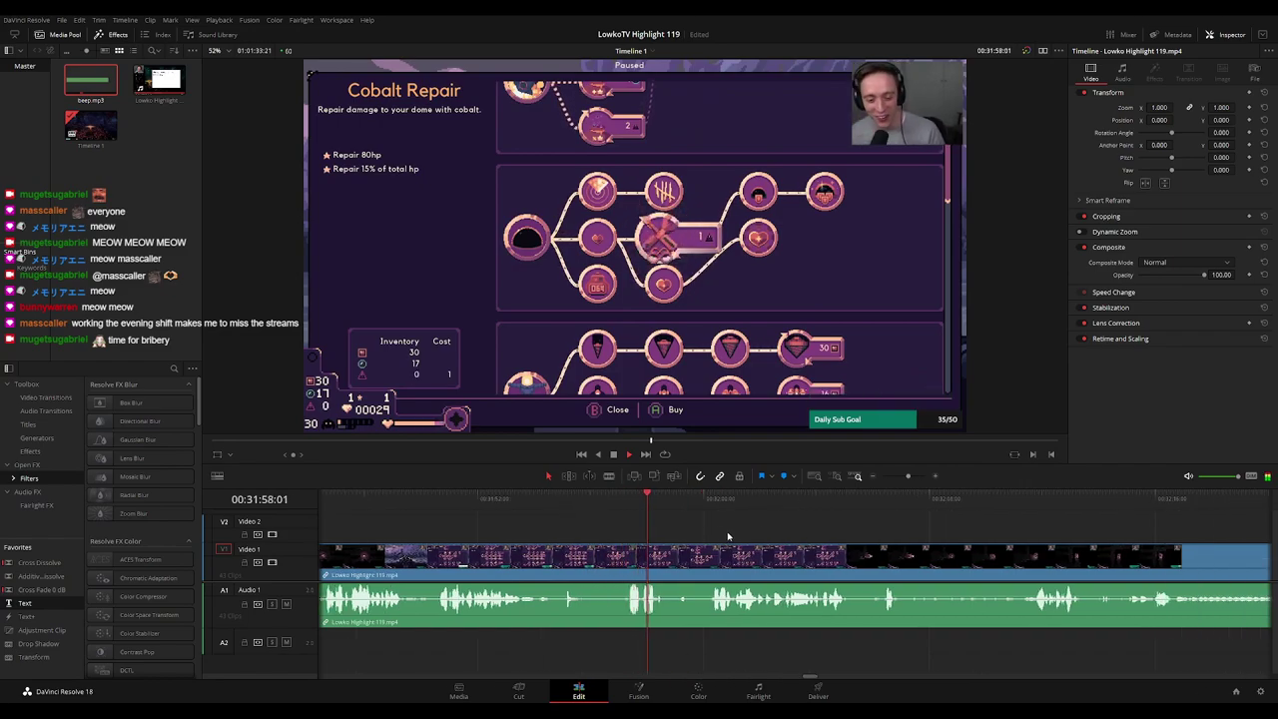
scroll(719, 535, right, 1)
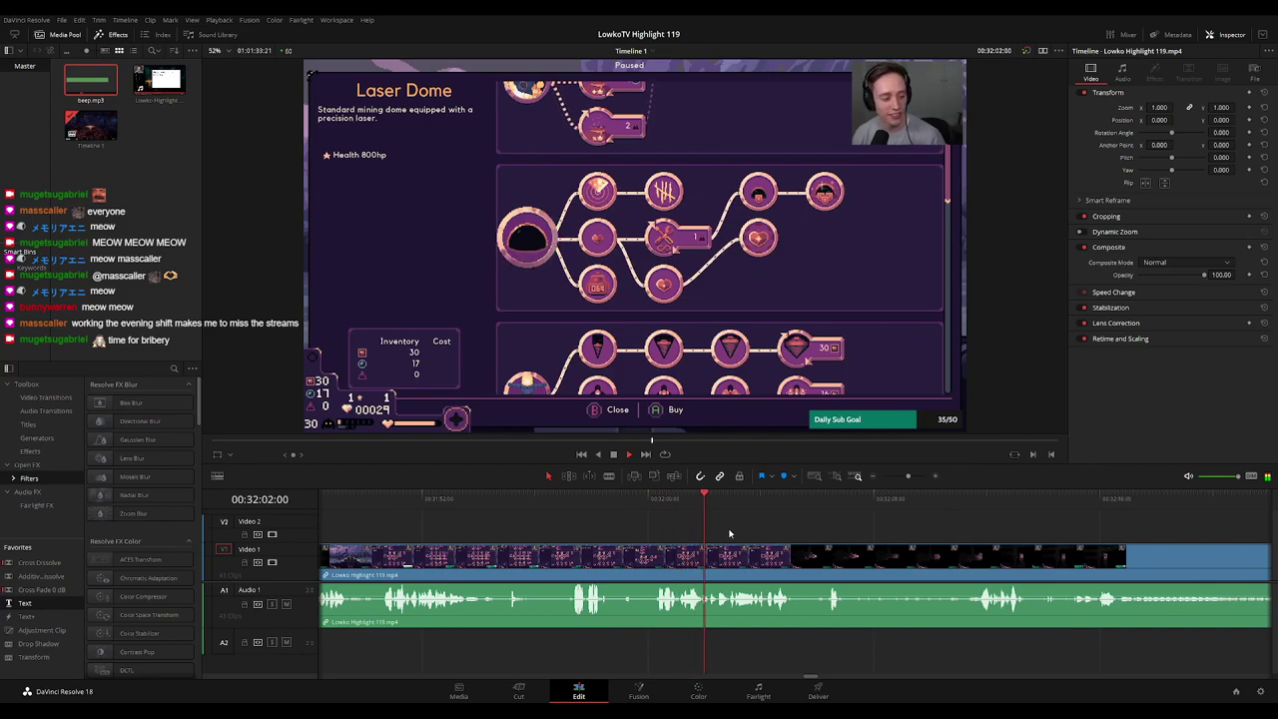
Split out the pause near 00:32:05:22, ripple-delete about 0.6 seconds there and color the preceding clip teal
scroll(812, 547, right, 7)
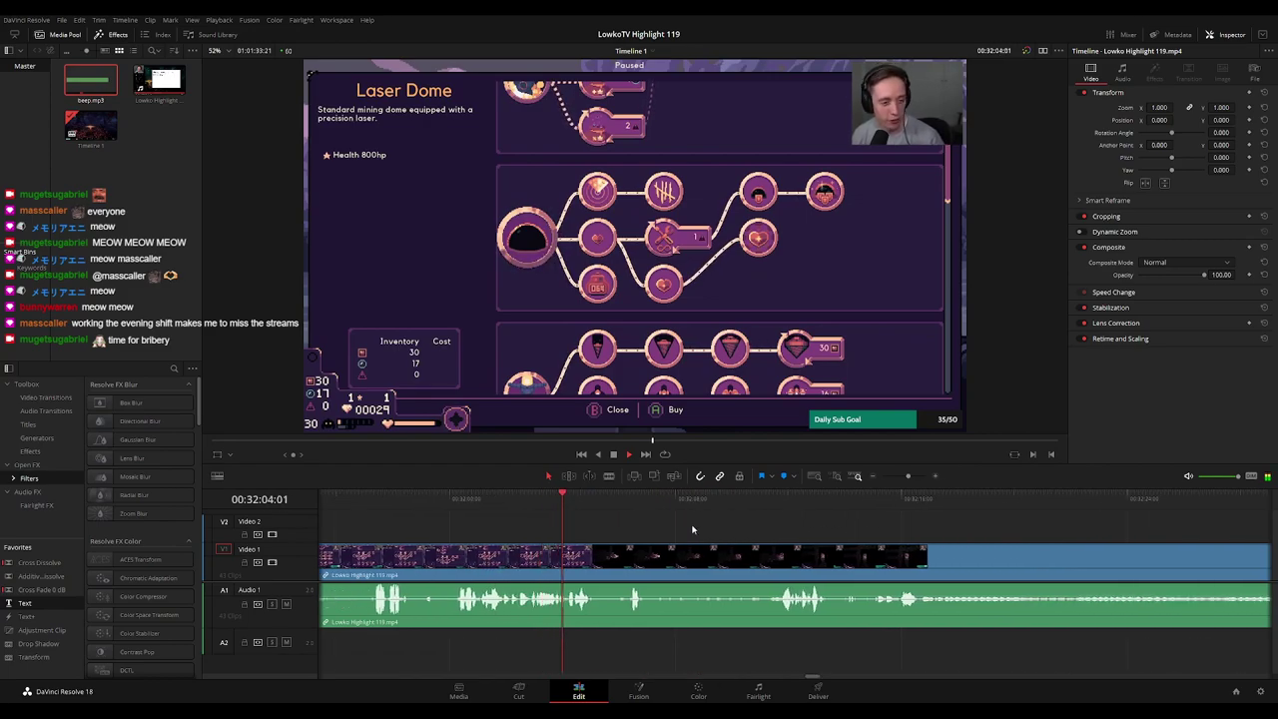
scroll(724, 527, right, 2)
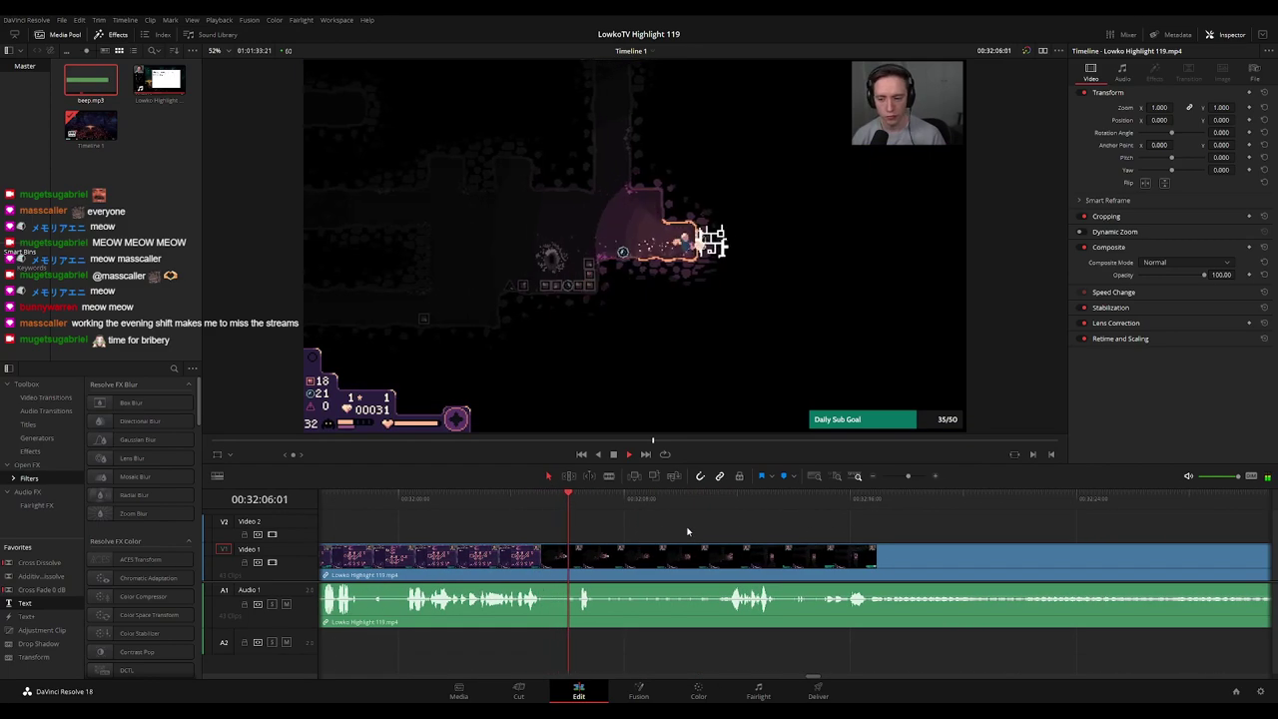
scroll(754, 532, right, 2)
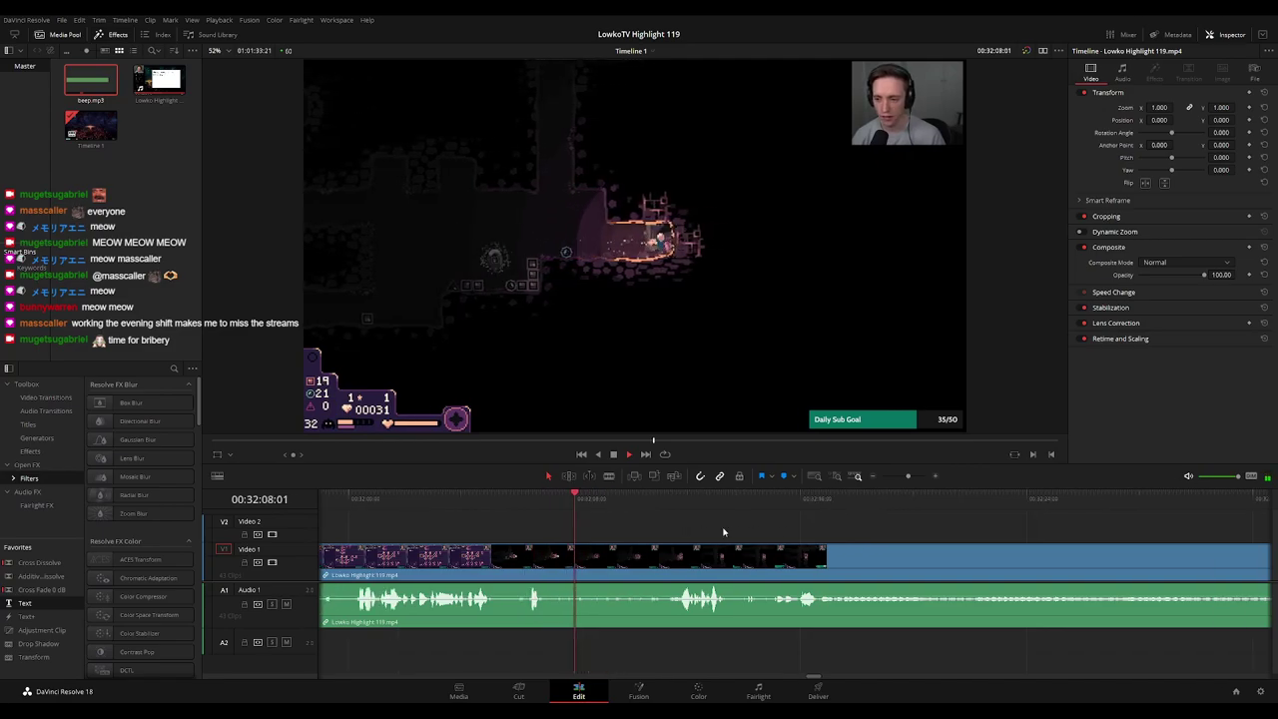
click(476, 501)
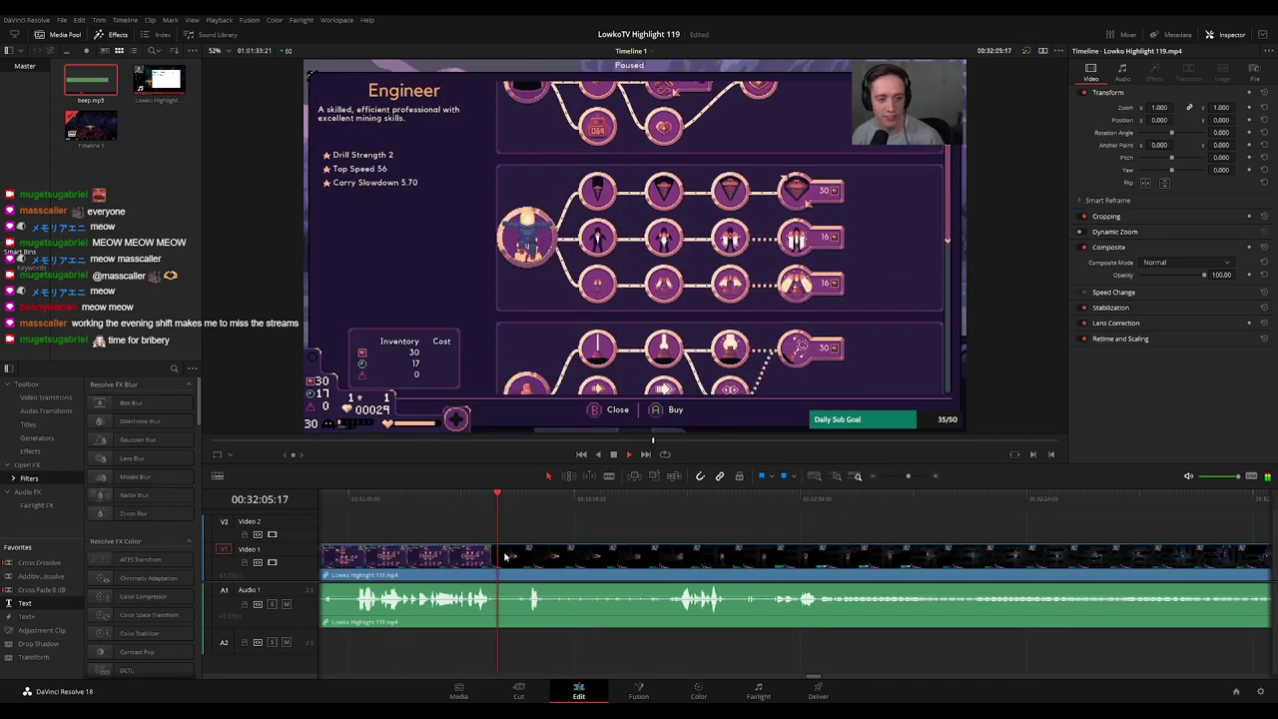
key(space)
key(b)
click(507, 557)
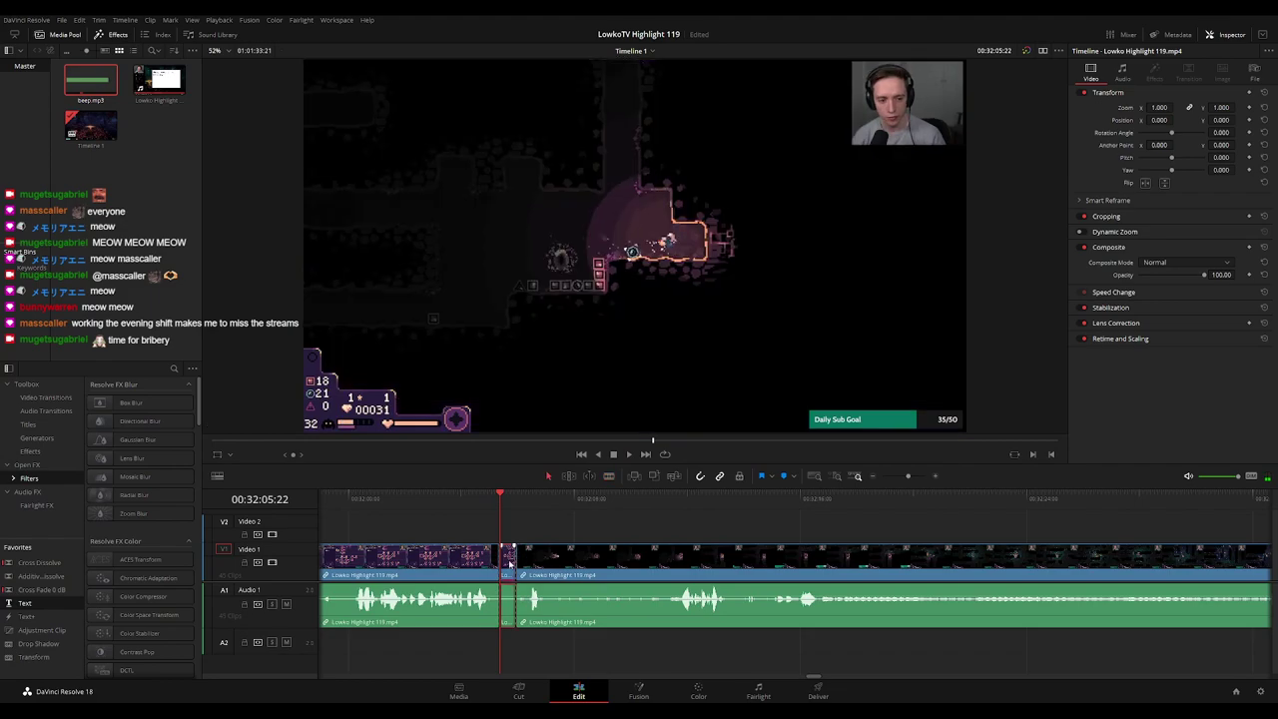
key(Delete)
key(space)
click(483, 562)
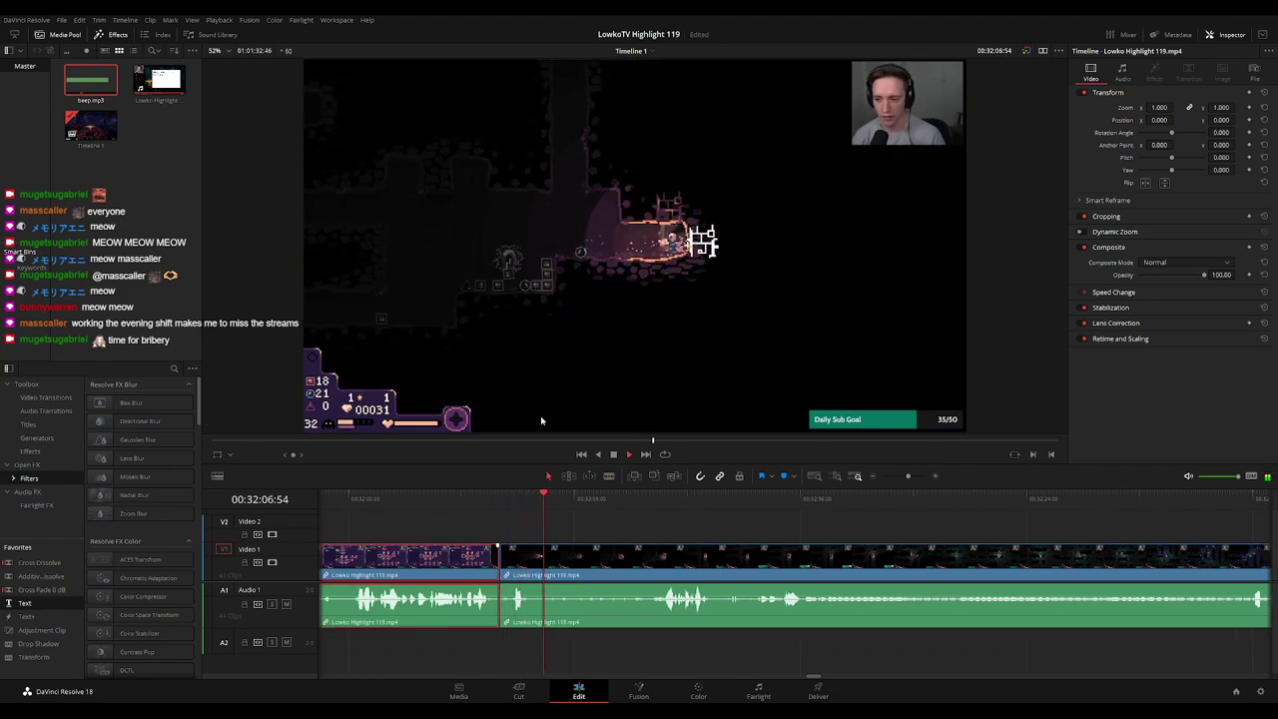
click(782, 521)
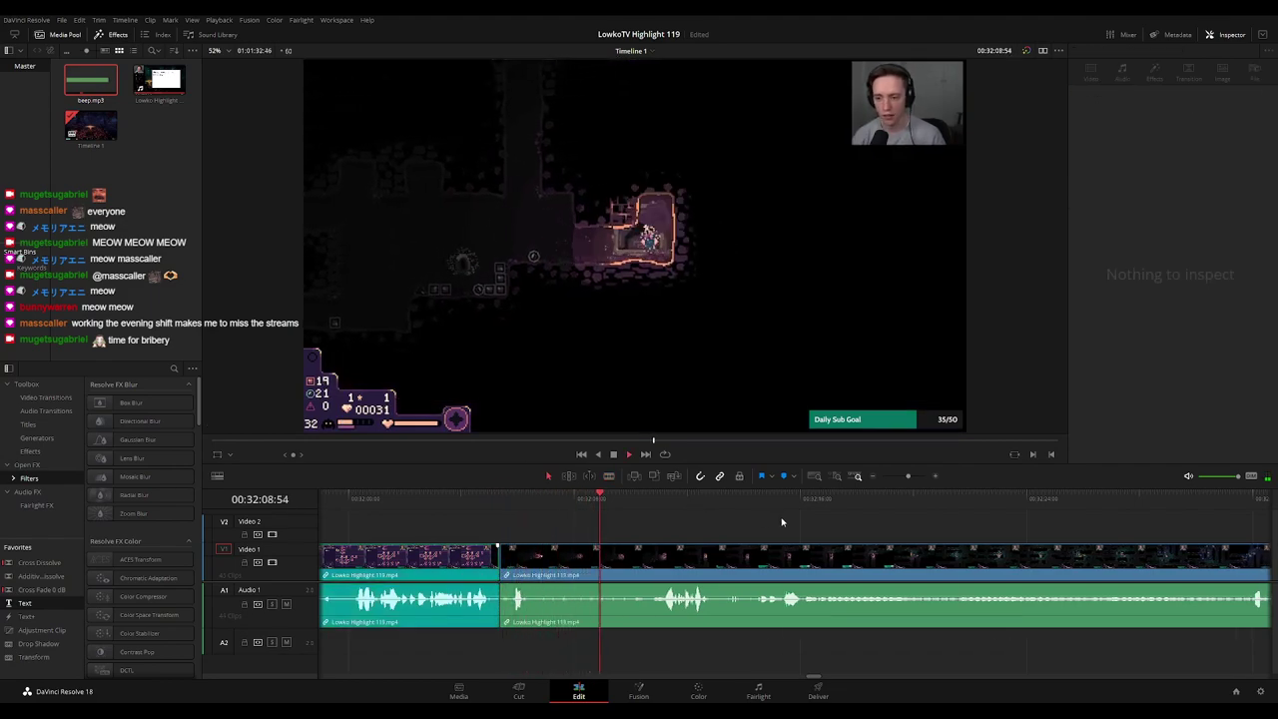
Play through the footage from about 00:32:08 to 00:32:53, checking picture and waveform for the next pause to cut
scroll(751, 531, down, 5)
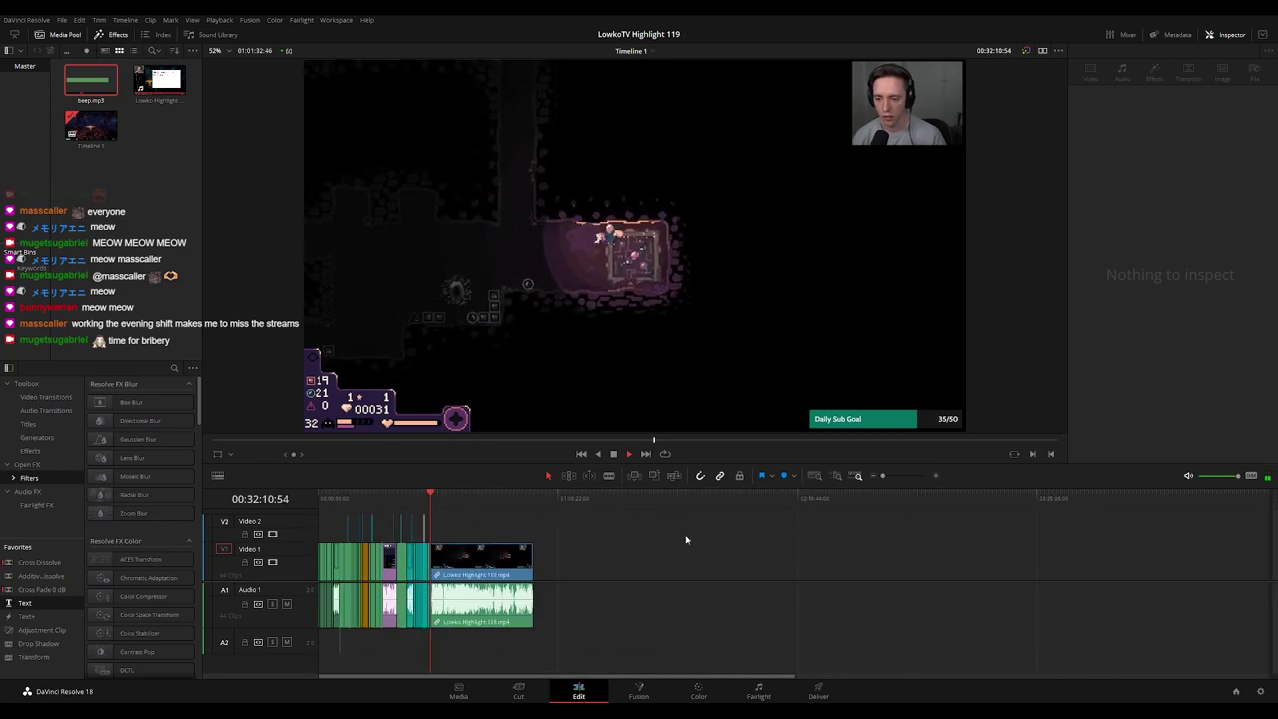
scroll(845, 543, up, 5)
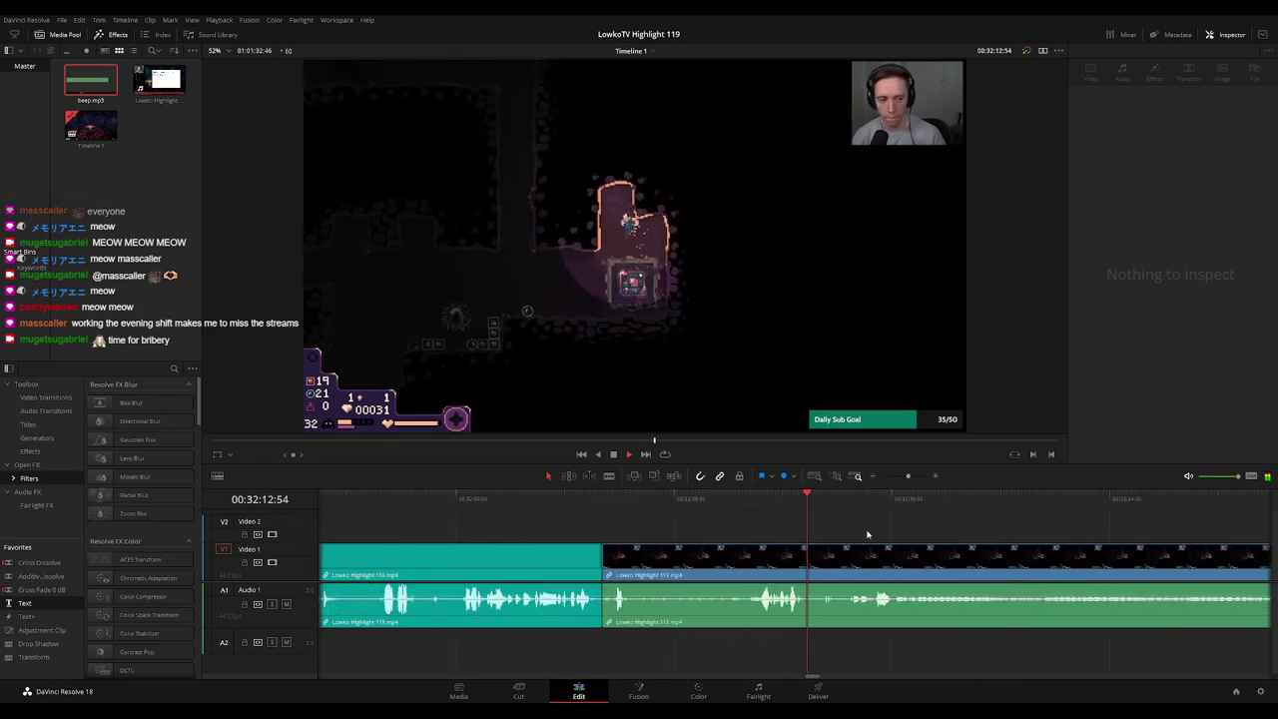
drag(936, 523, 730, 520)
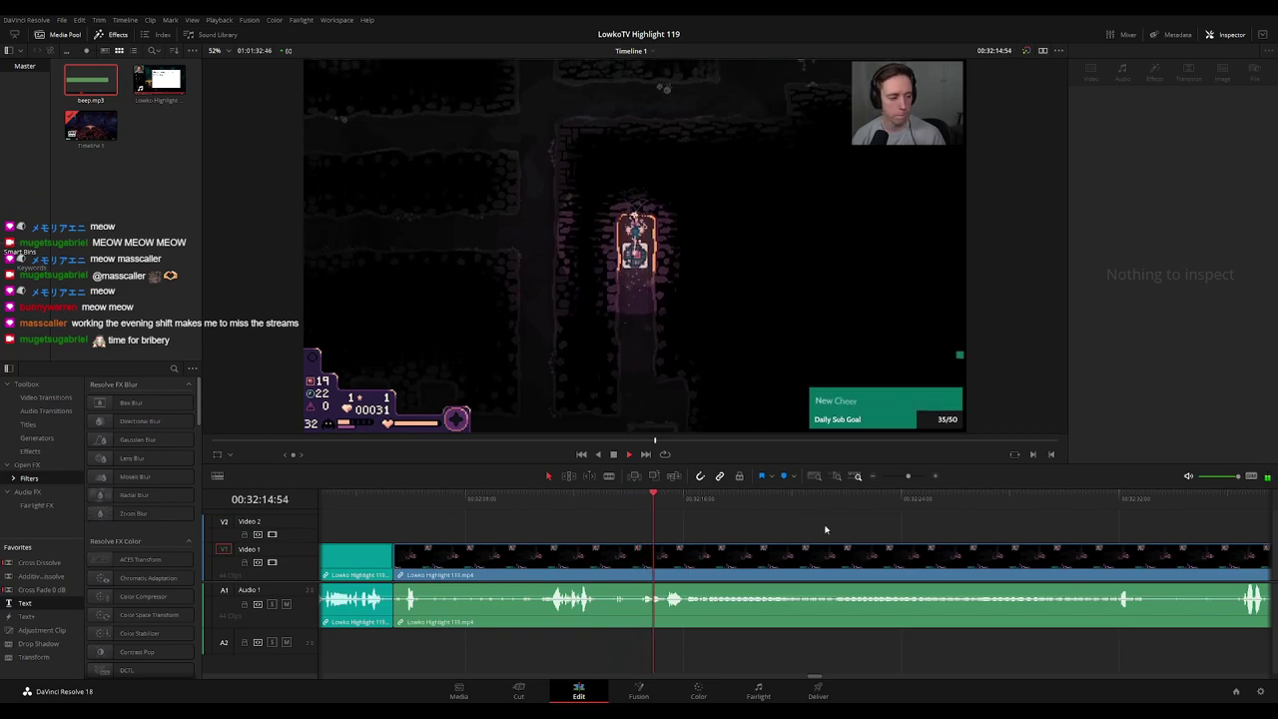
drag(836, 527, 699, 524)
click(721, 524)
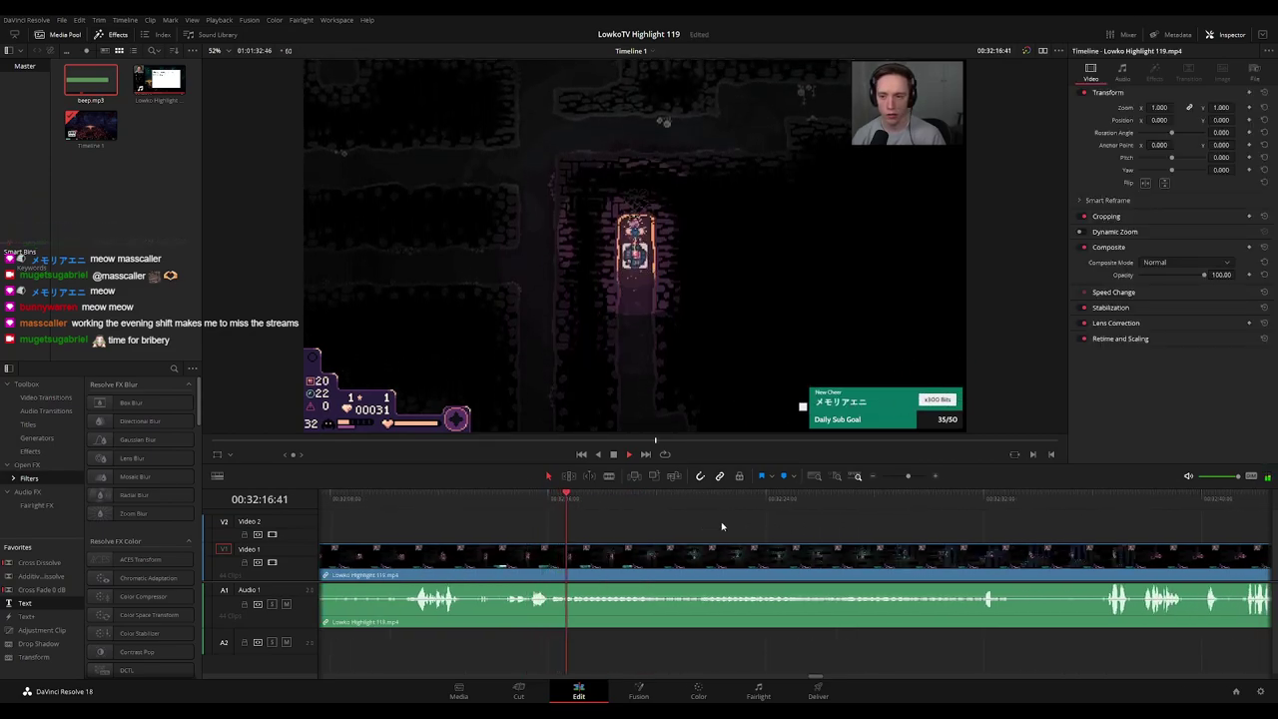
click(531, 503)
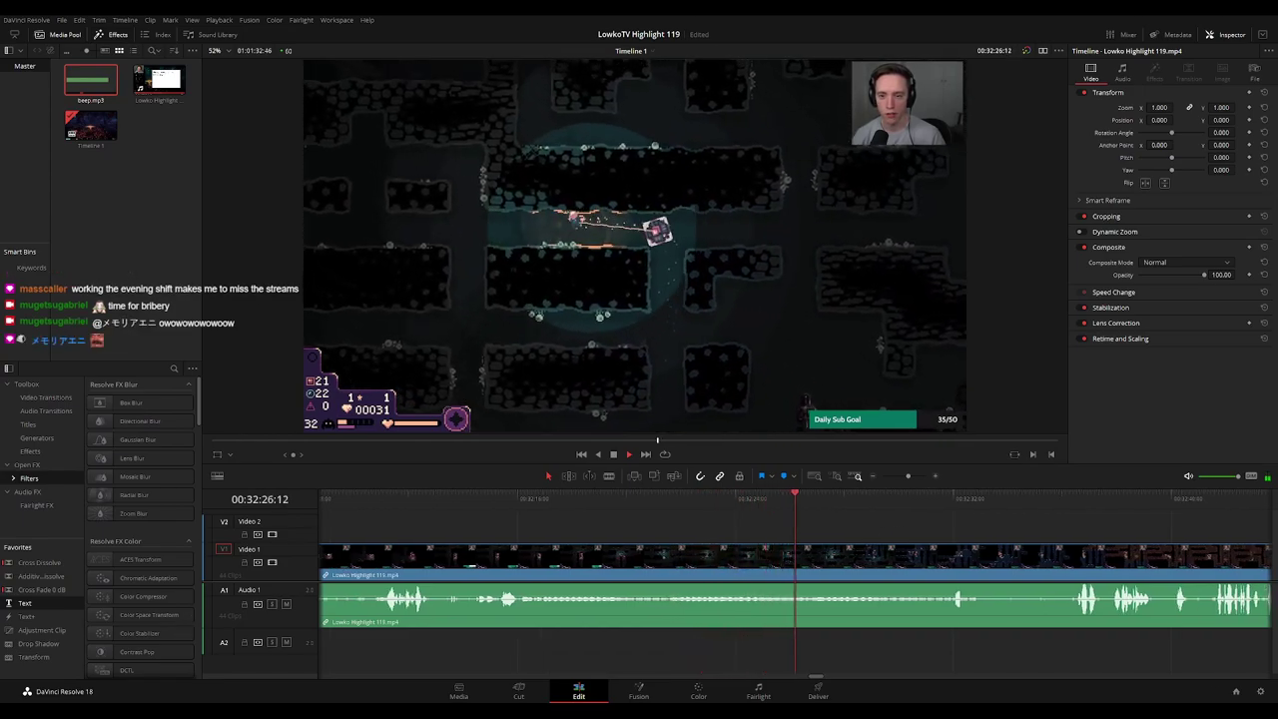
scroll(889, 530, right, 1)
key(space)
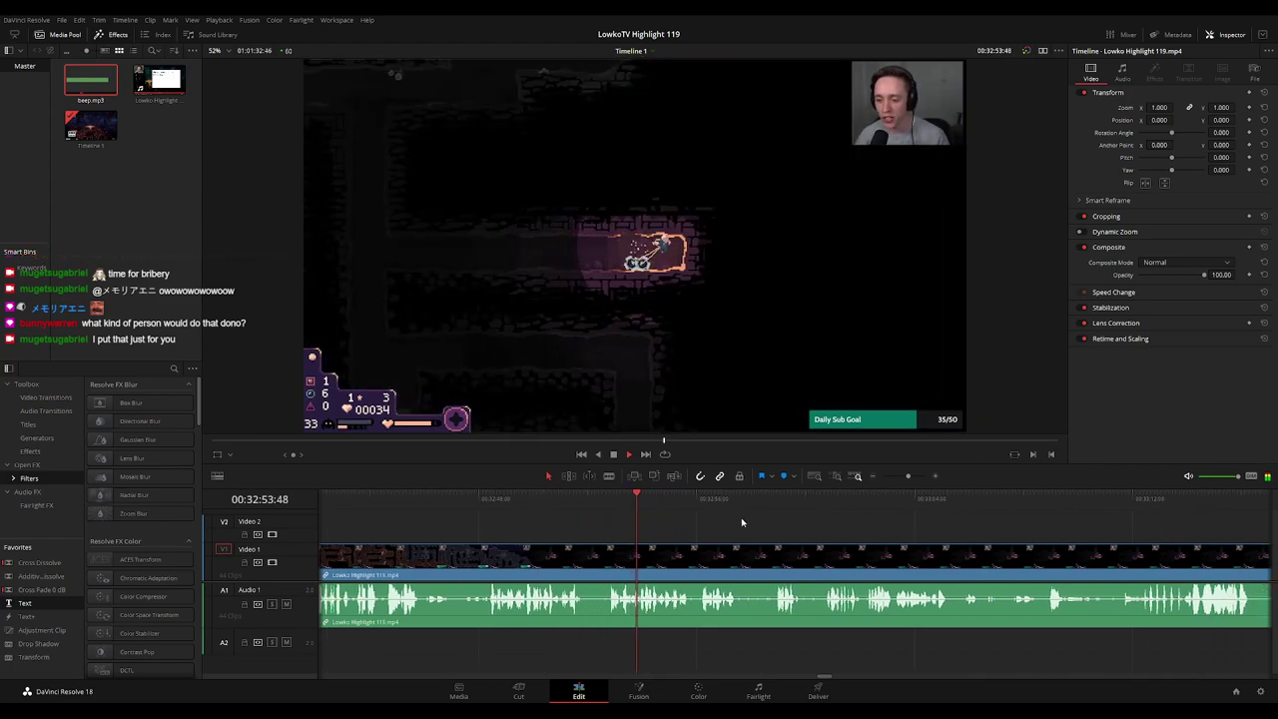
Split out the pause near 00:32:52, ripple-delete about 0.8 seconds there and color the preceding clip teal
key(b)
click(589, 557)
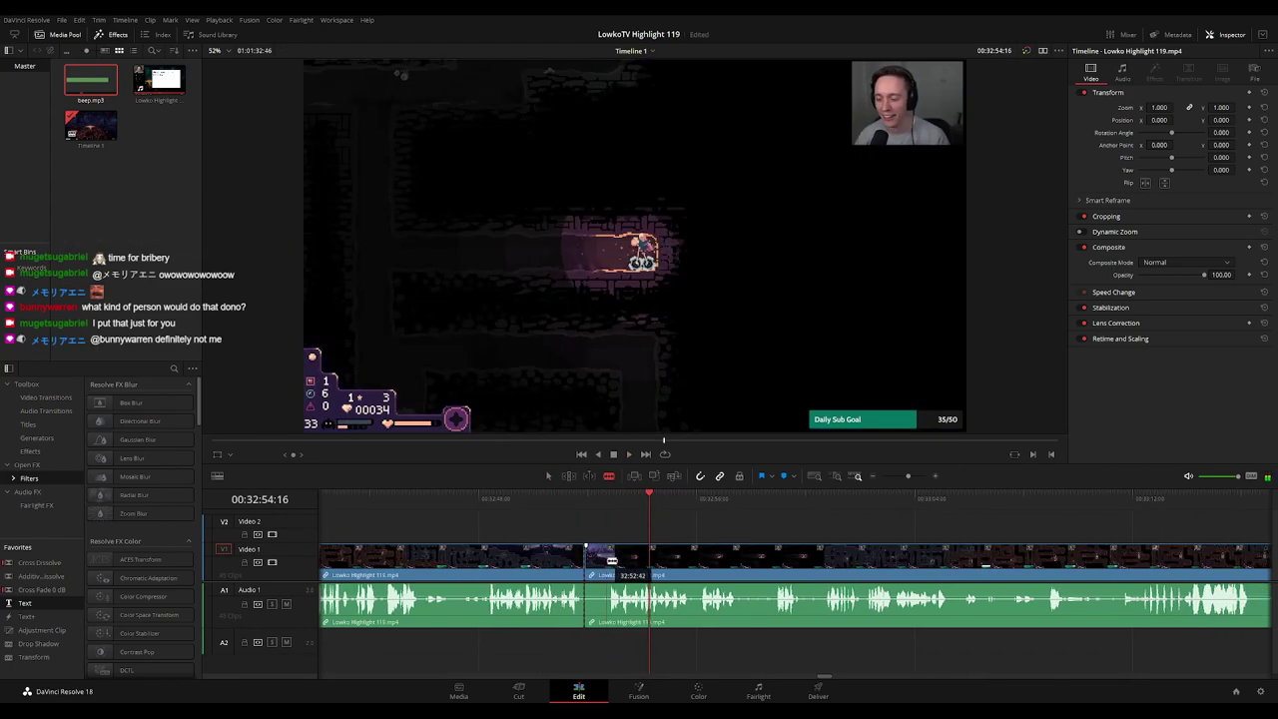
key(a)
click(523, 565)
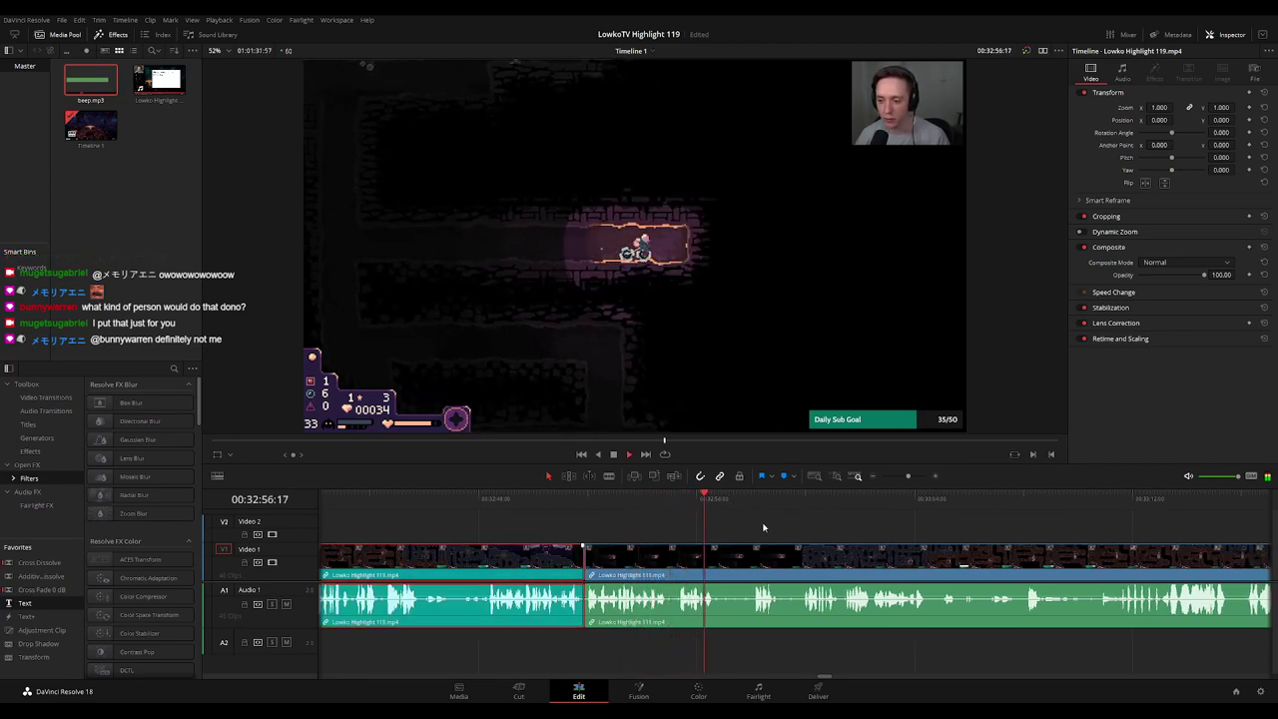
click(810, 540)
Review the footage from about 00:32:56 to 00:33:39, replaying unclear passages and checking picture and waveform for sections to cut
scroll(788, 524, right, 3)
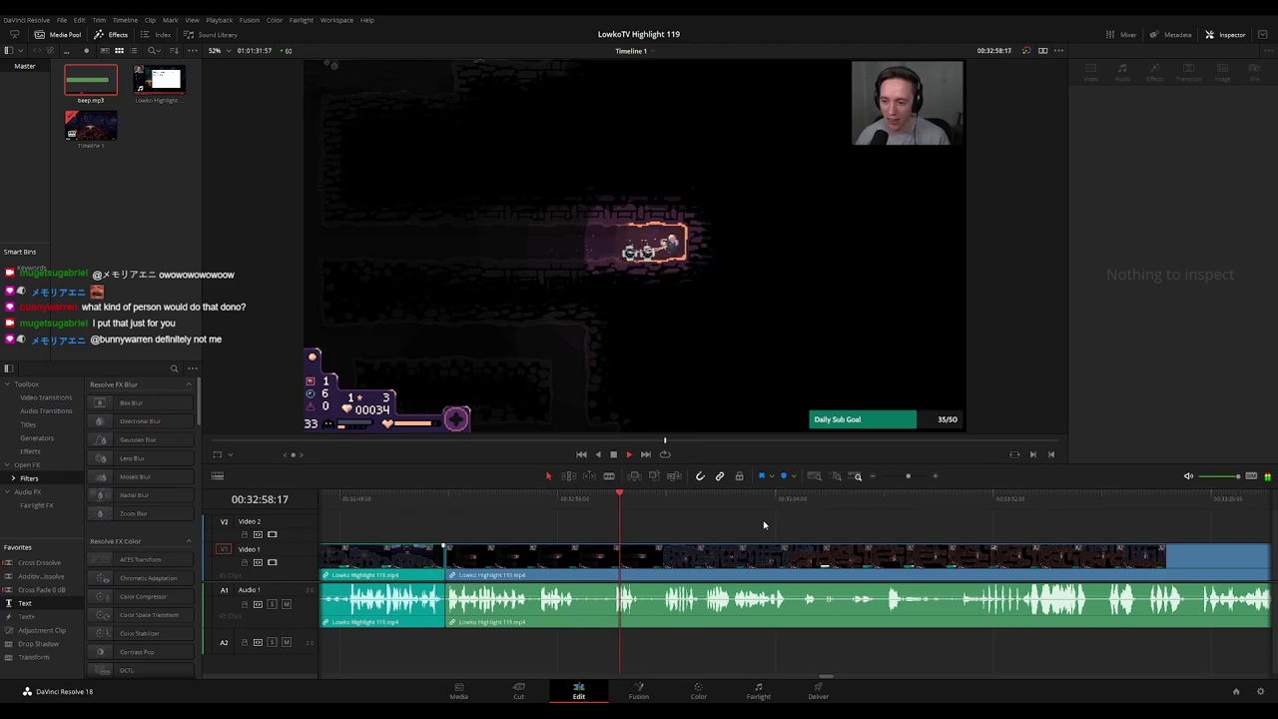
scroll(774, 538, right, 2)
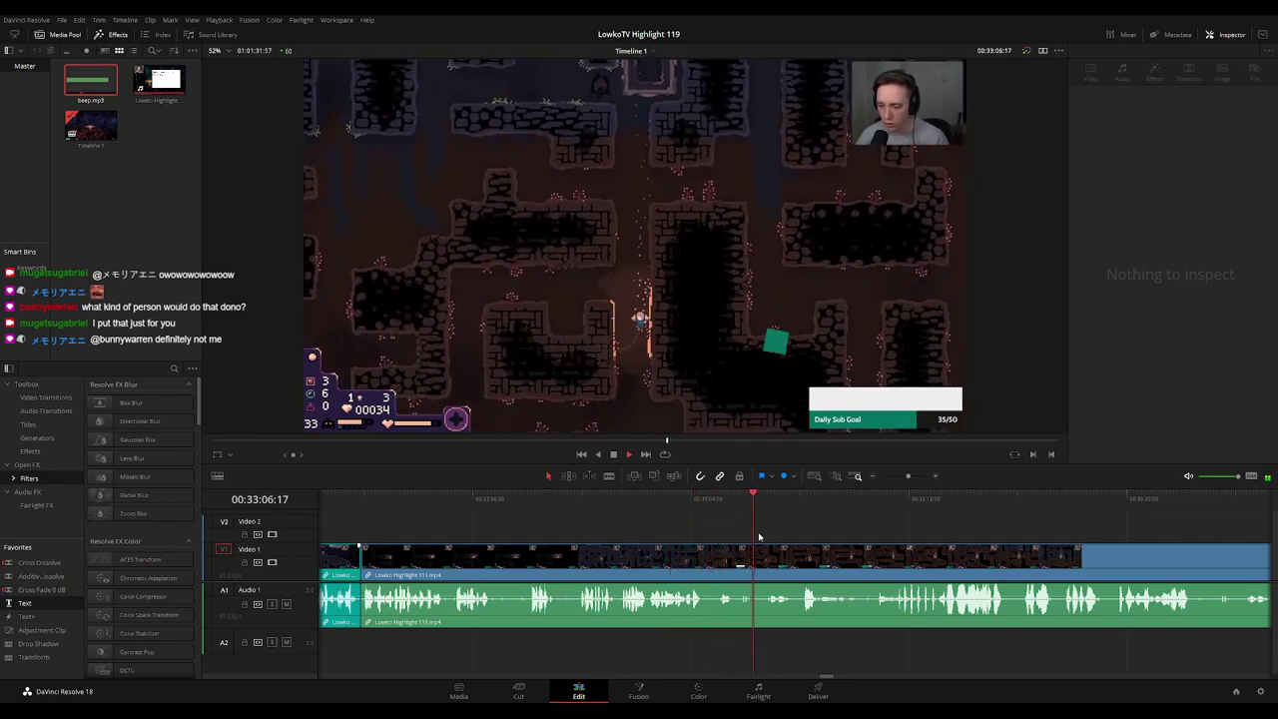
scroll(812, 533, right, 1)
scroll(789, 529, right, 5)
scroll(724, 525, right, 2)
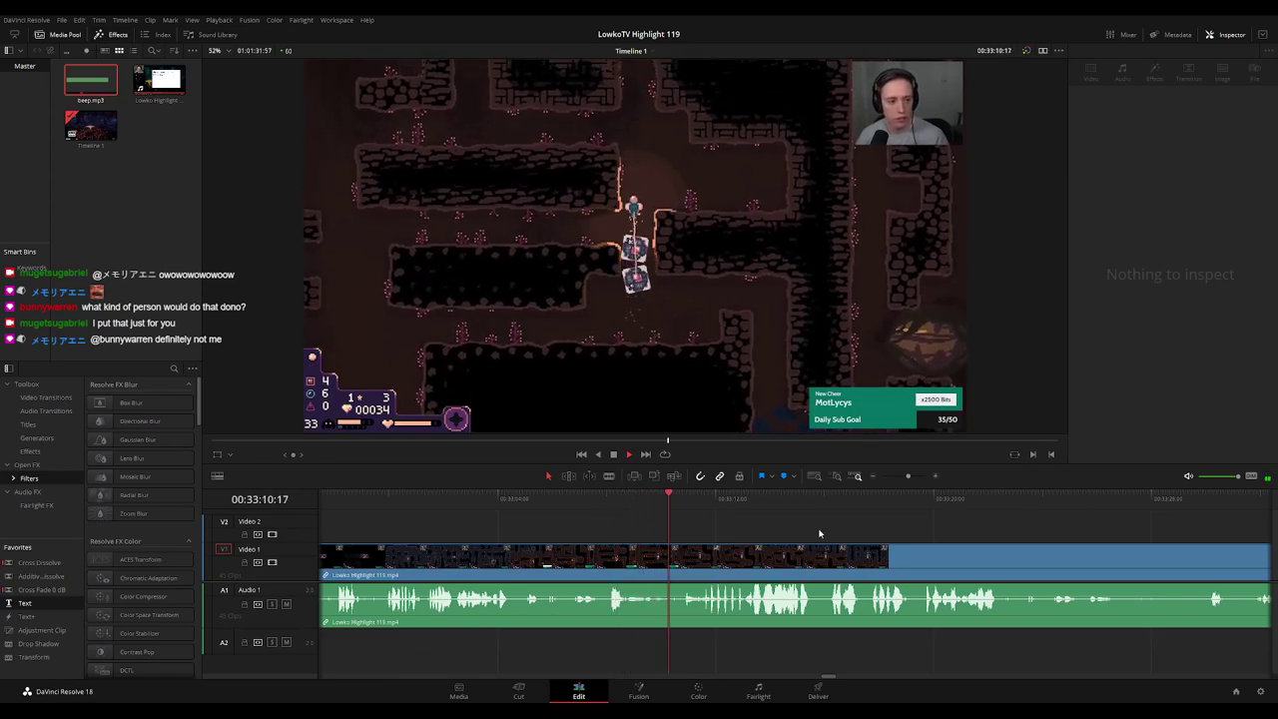
scroll(816, 534, right, 3)
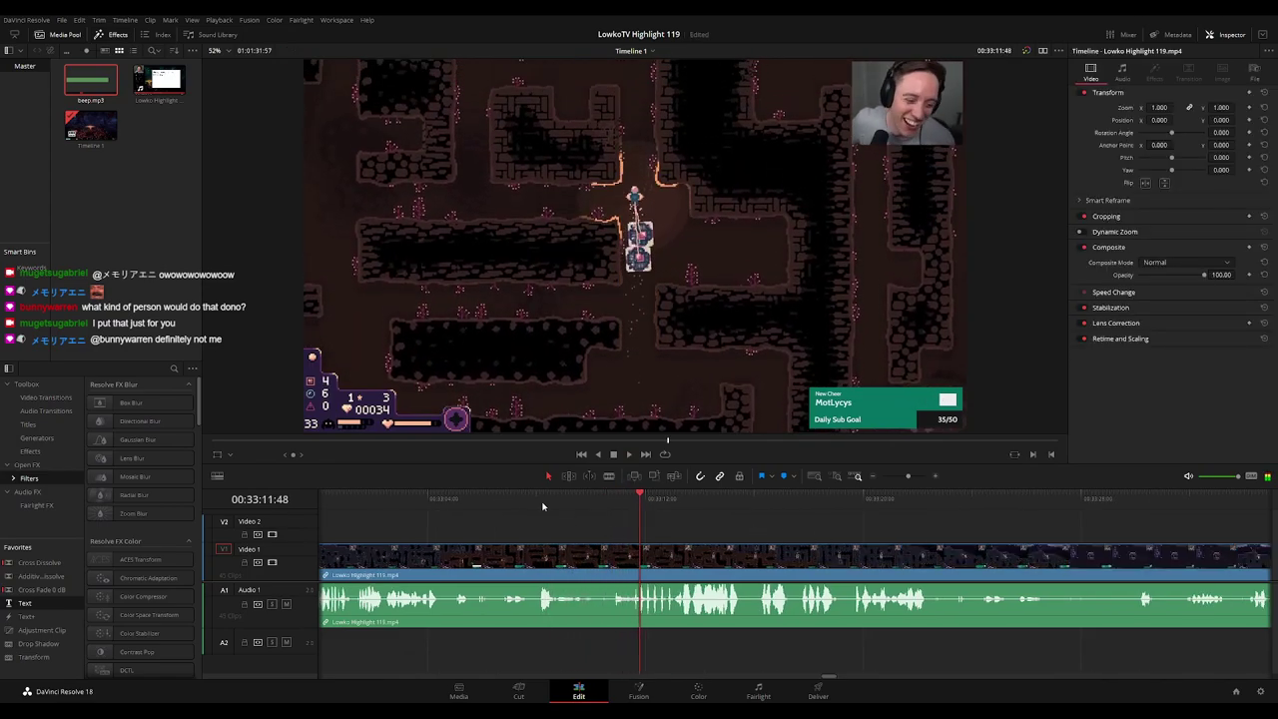
click(538, 507)
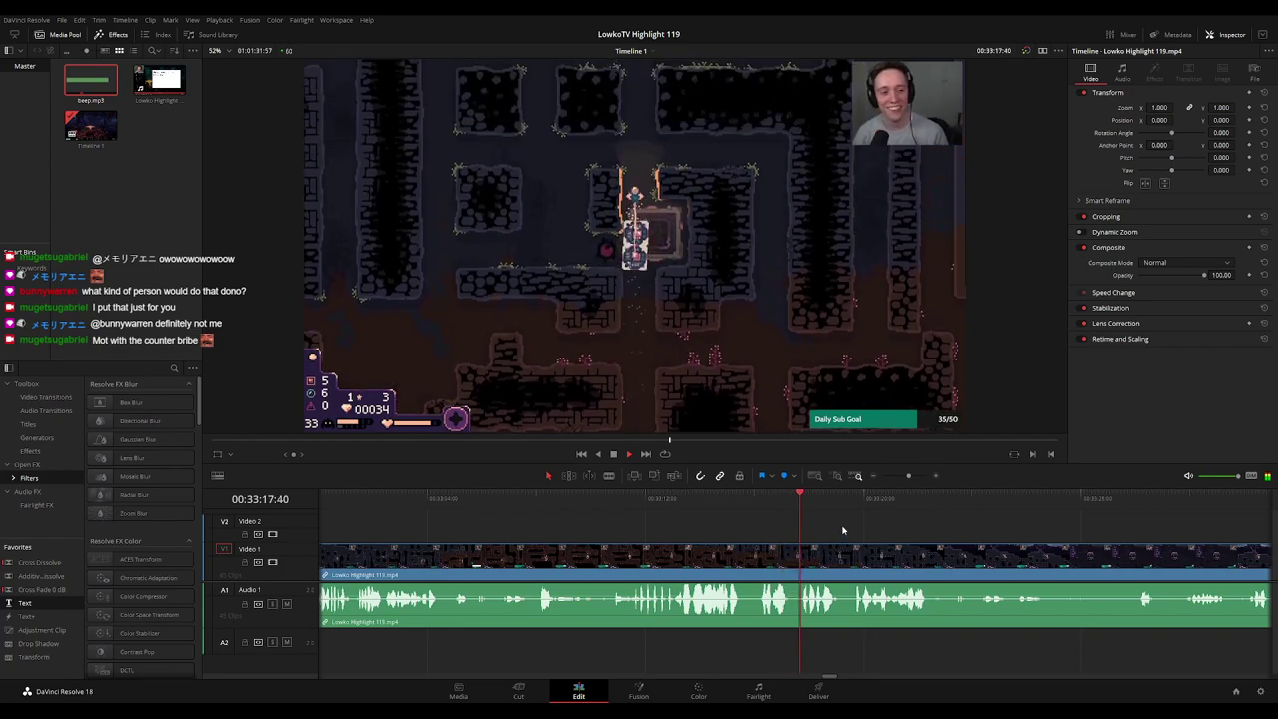
drag(915, 534, 680, 505)
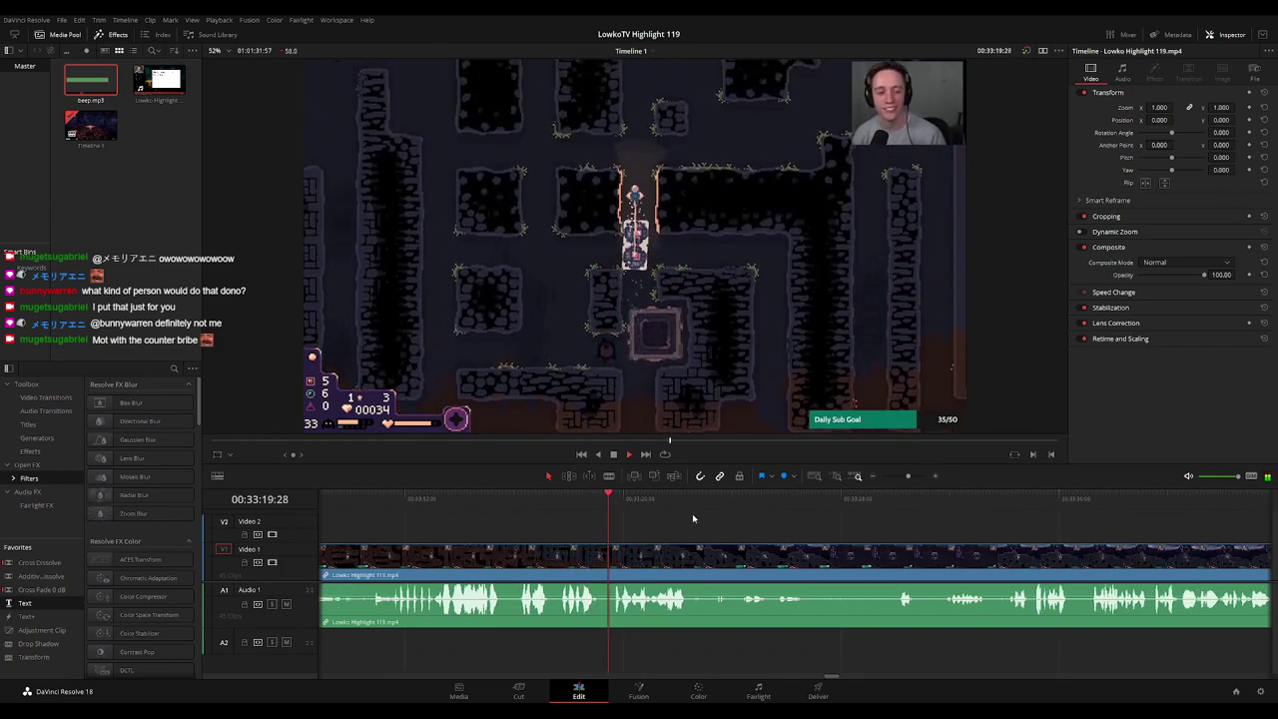
mouse_move(771, 533)
mouse_down()
mouse_move(737, 523)
mouse_move(754, 520)
mouse_up()
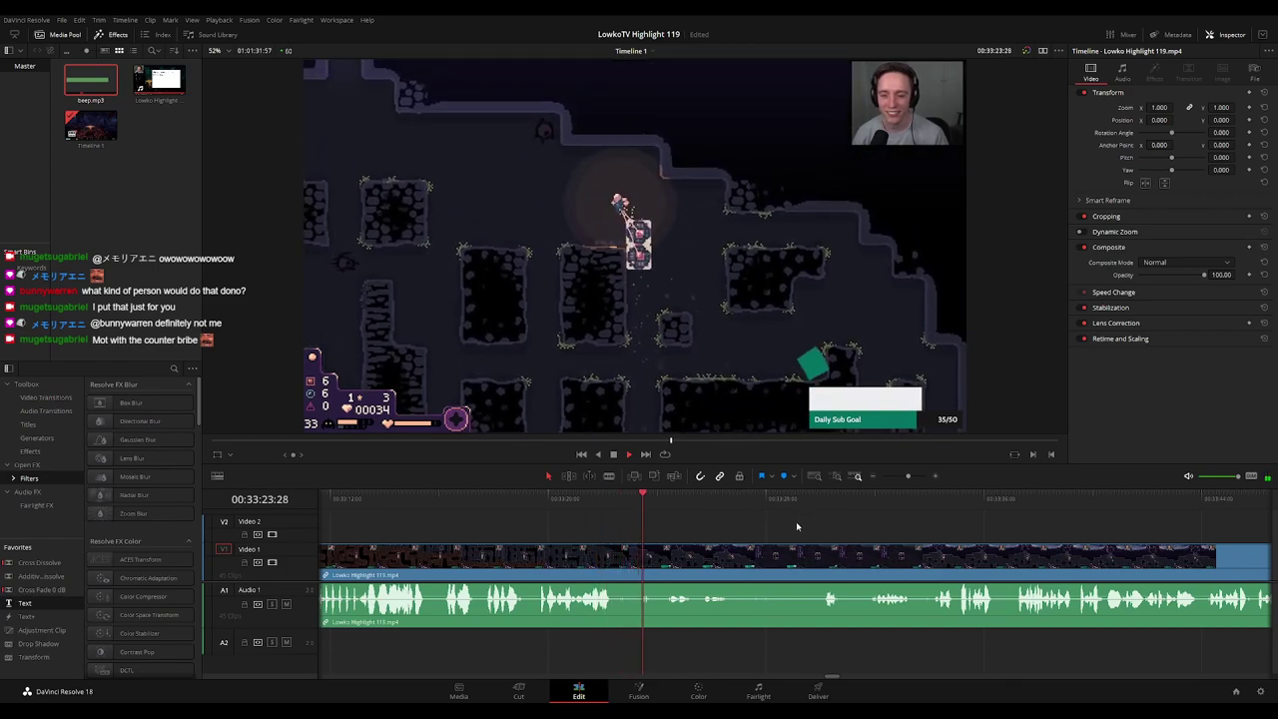
scroll(708, 519, right, 2)
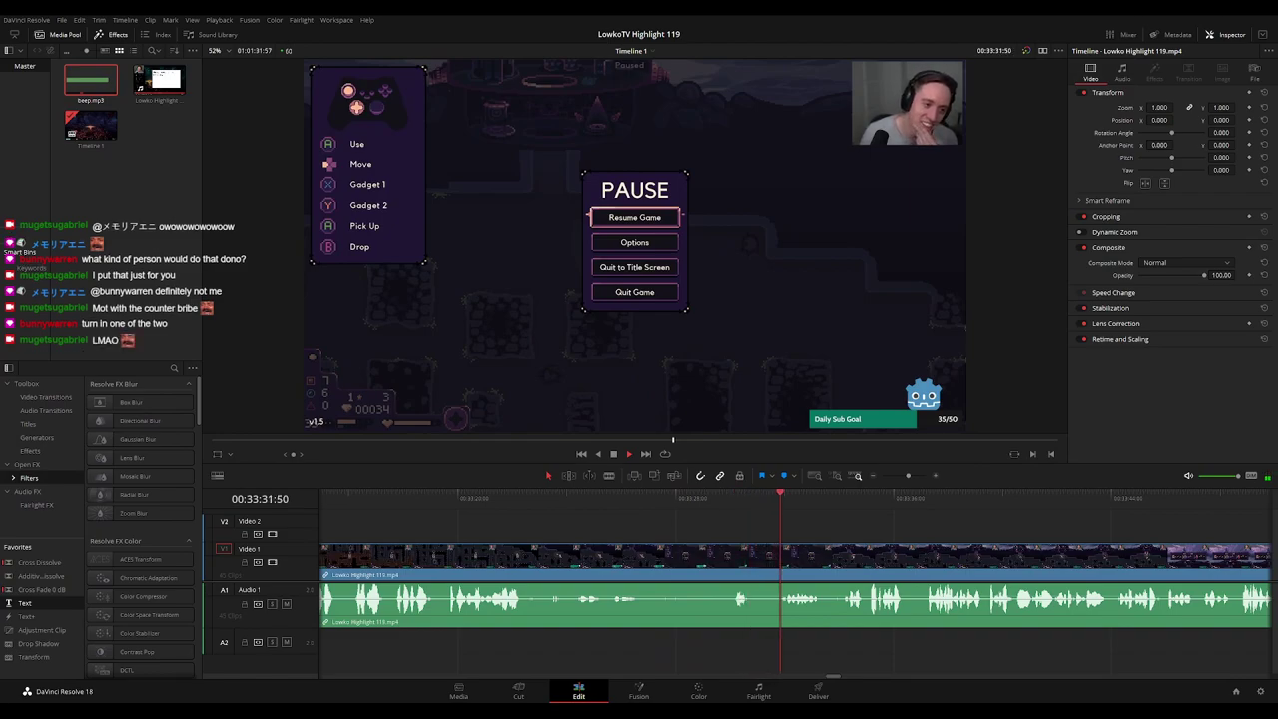
drag(903, 531, 727, 508)
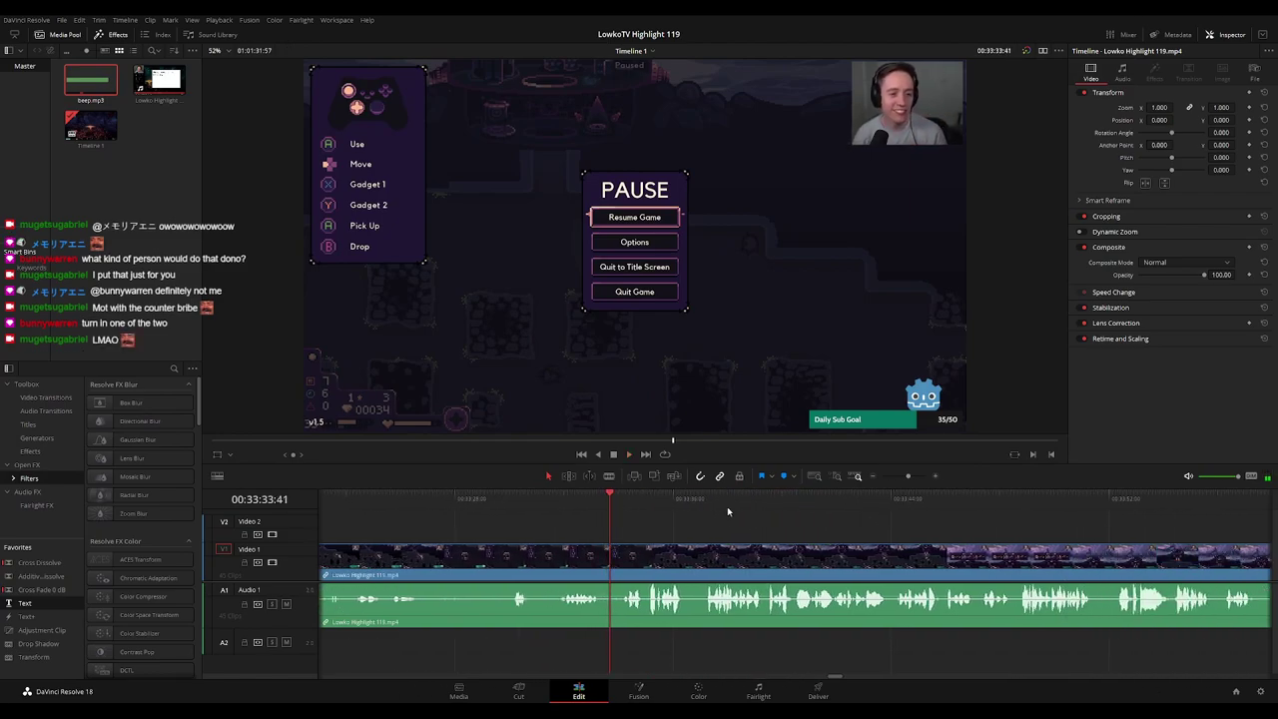
scroll(685, 522, right, 2)
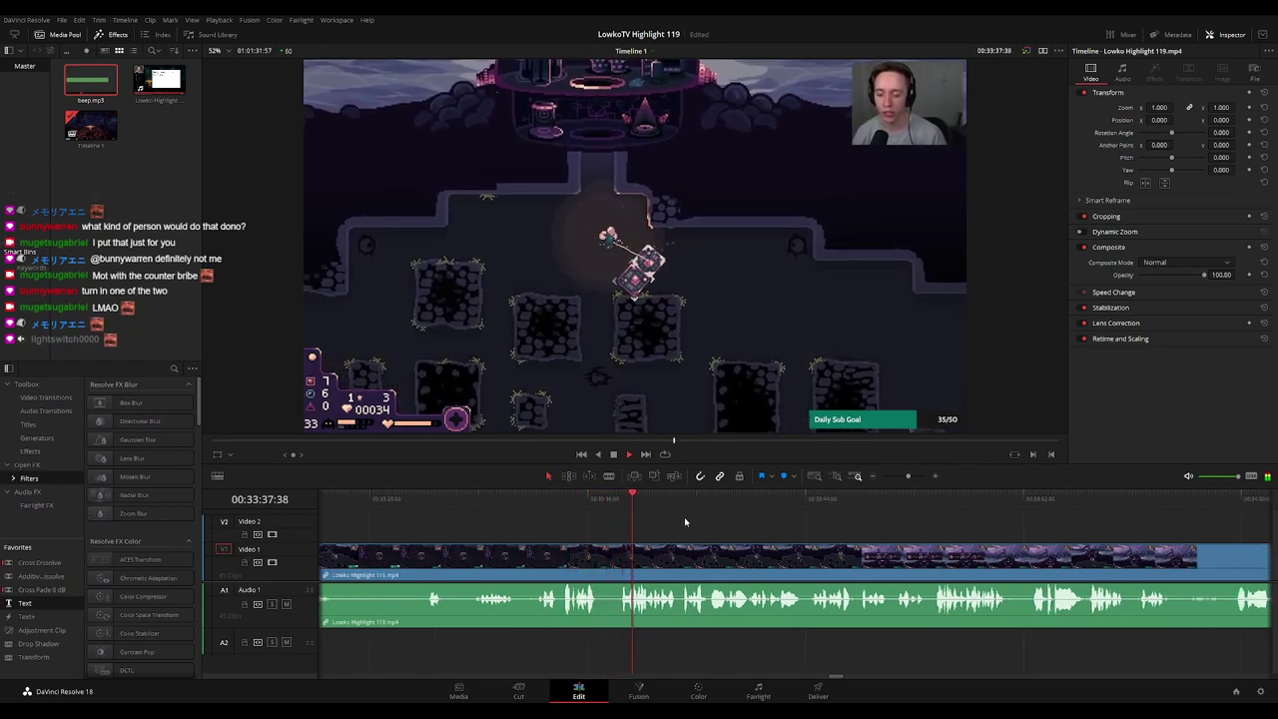
scroll(784, 532, right, 1)
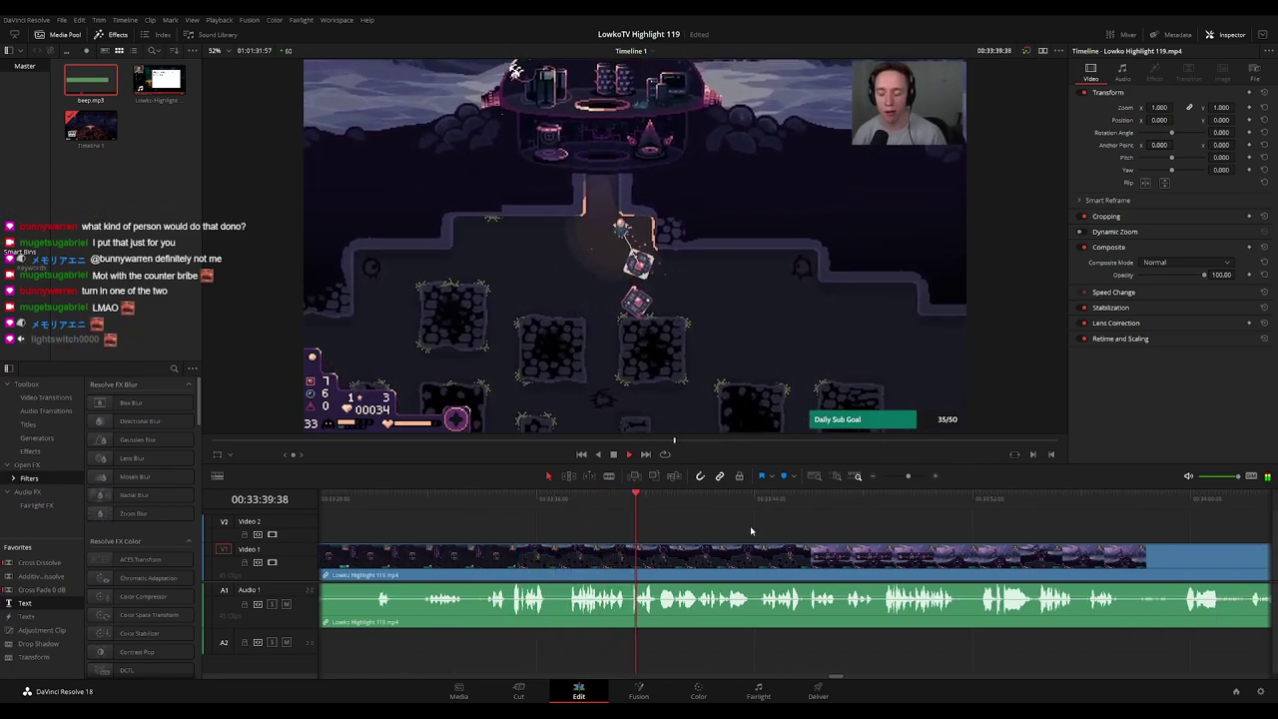
Split out the short section near 00:33:40, ripple-delete about 0.7 seconds there and color the preceding clip teal
key(b)
click(662, 564)
click(675, 565)
key(a)
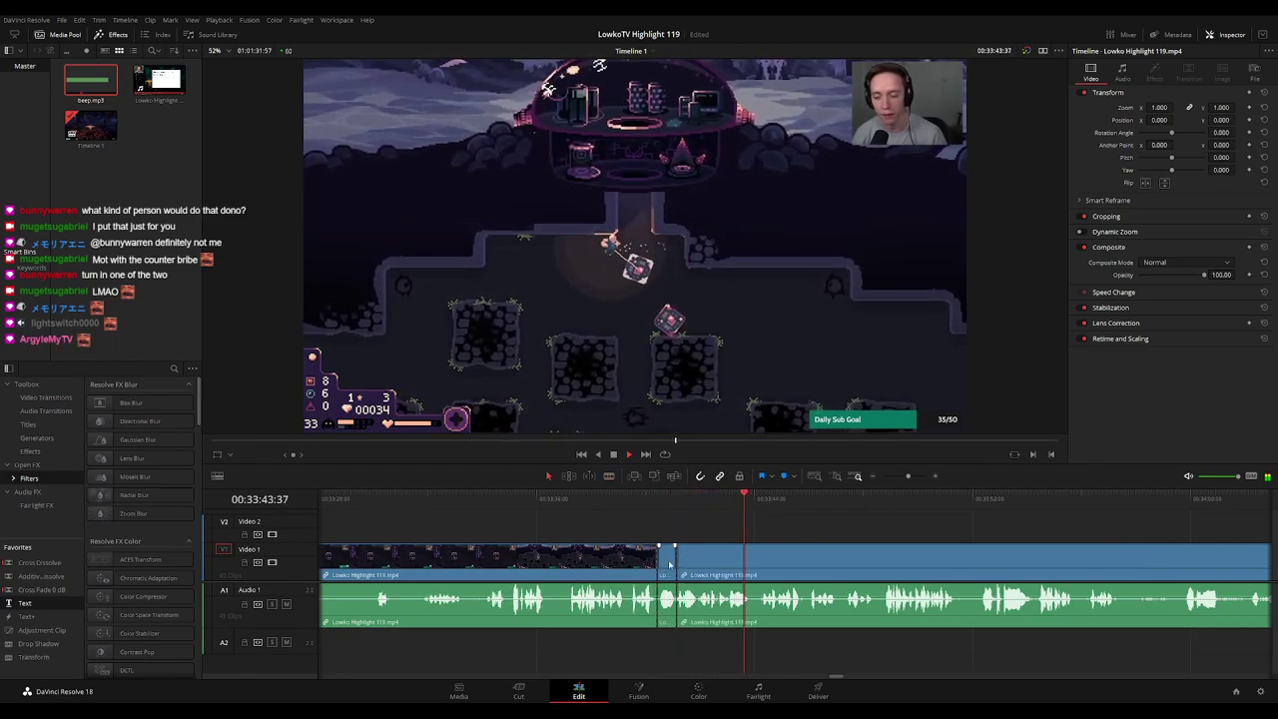
click(669, 565)
key(Delete)
key(space)
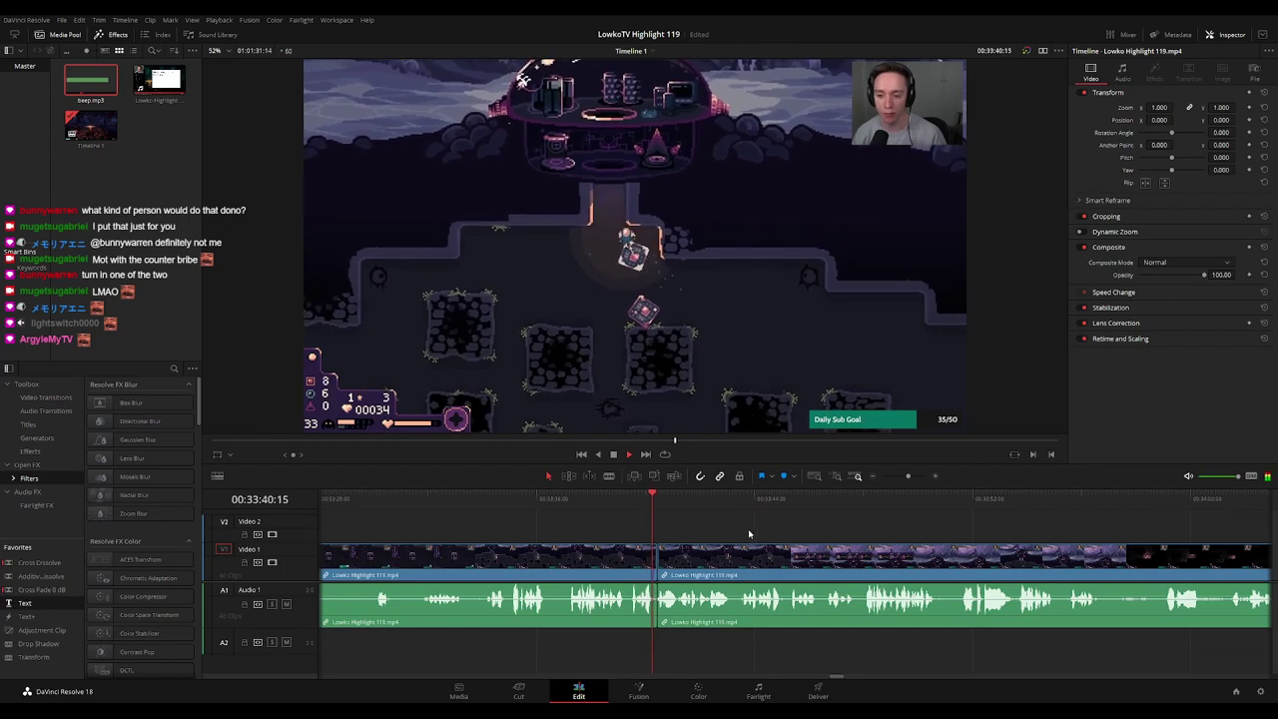
scroll(689, 527, right, 1)
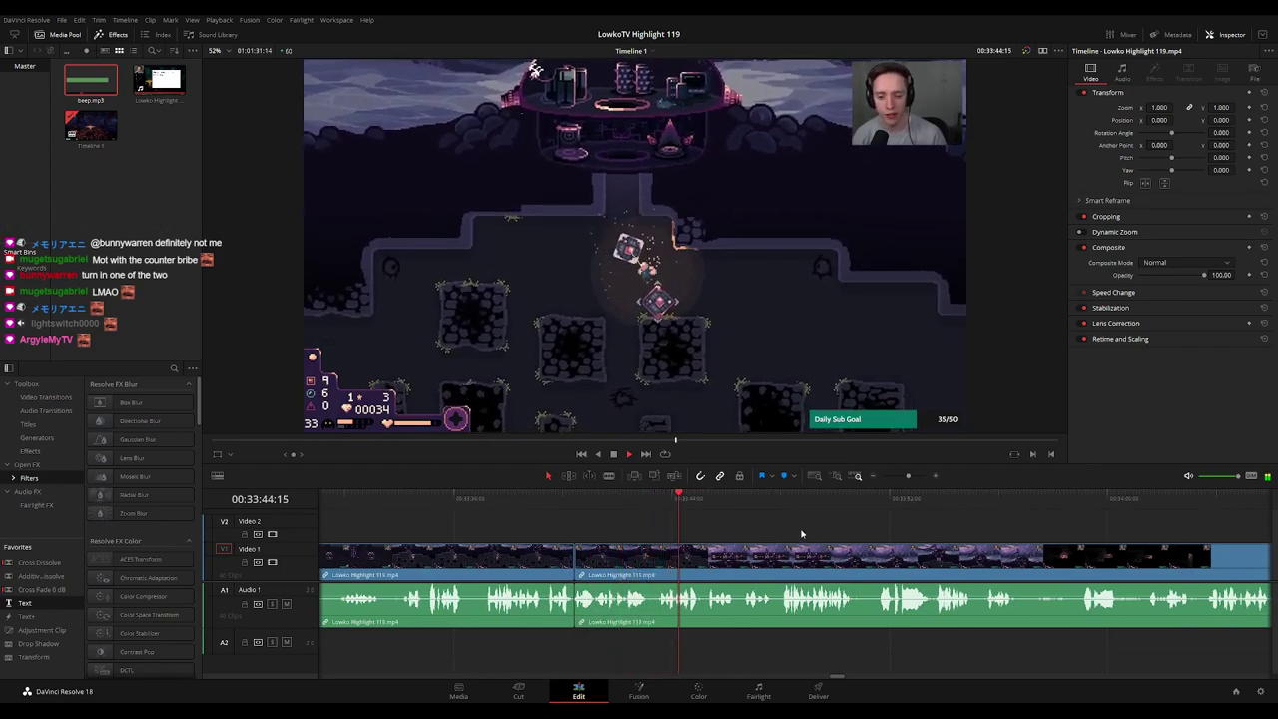
click(522, 557)
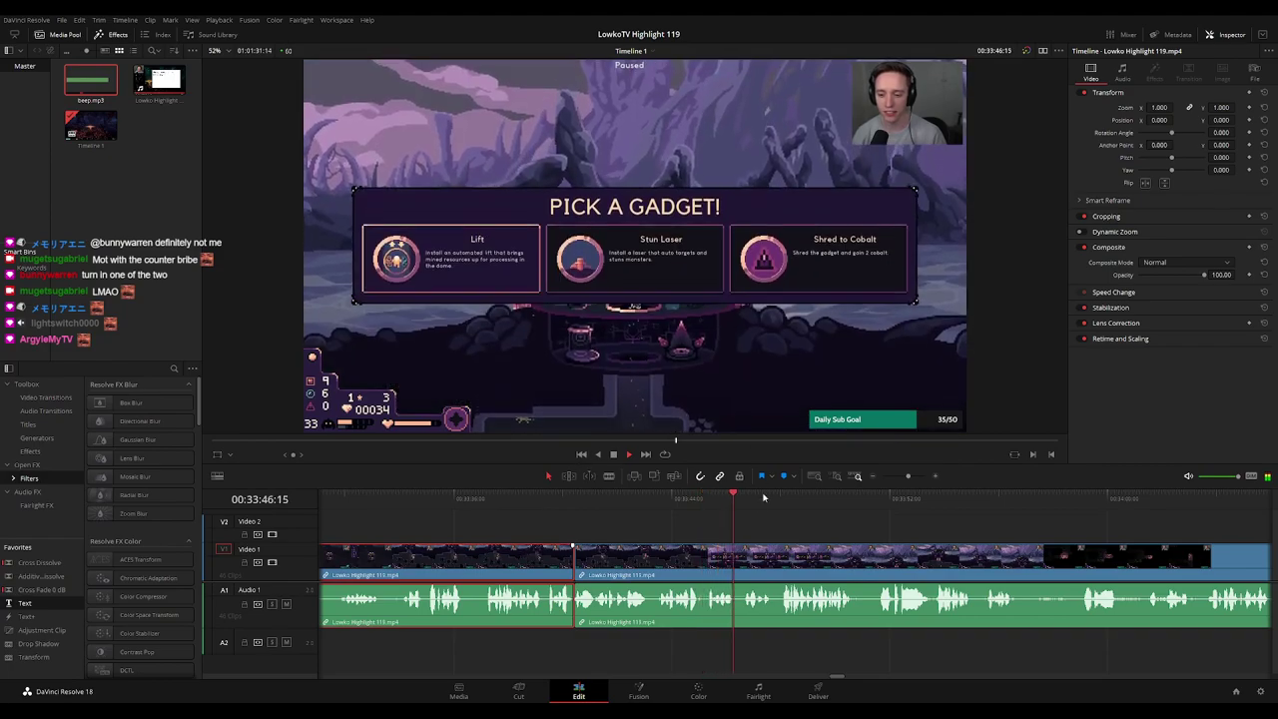
key(1)
Play on to about 00:34:26, split the footage at the pause near 00:34:25 and ripple-delete about 0.2 seconds there
scroll(885, 534, down, 8)
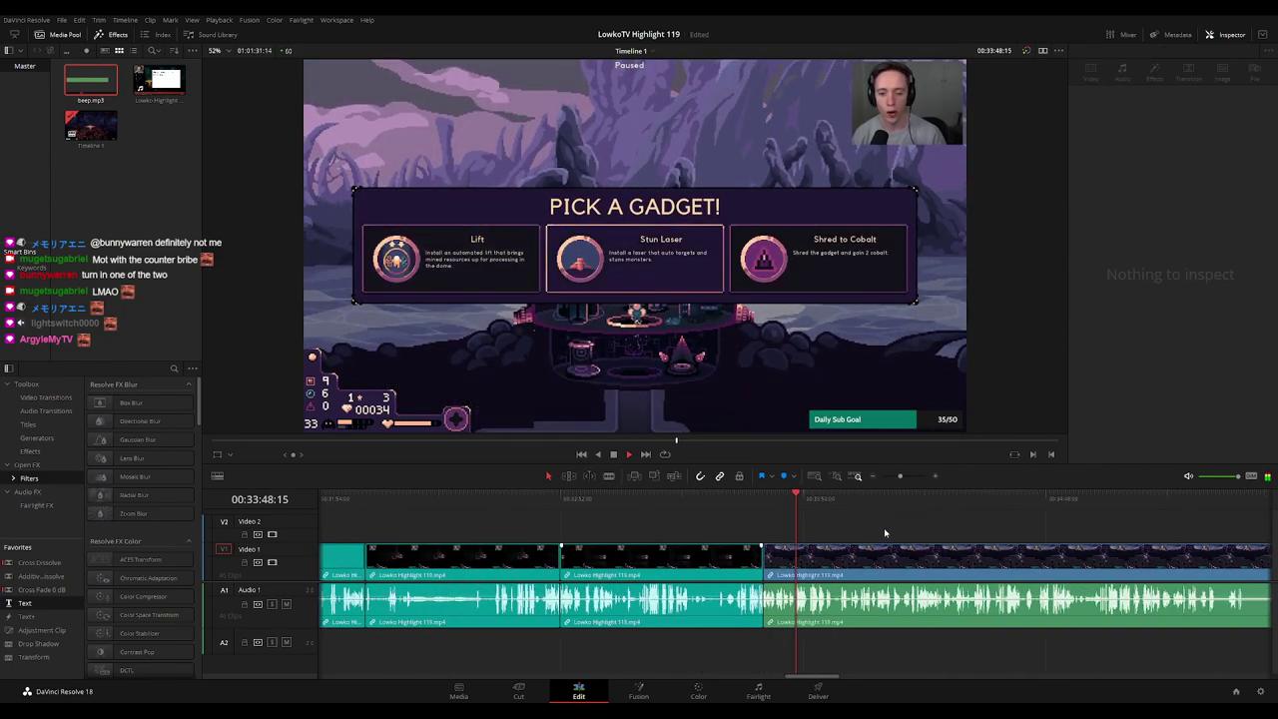
scroll(605, 541, up, 8)
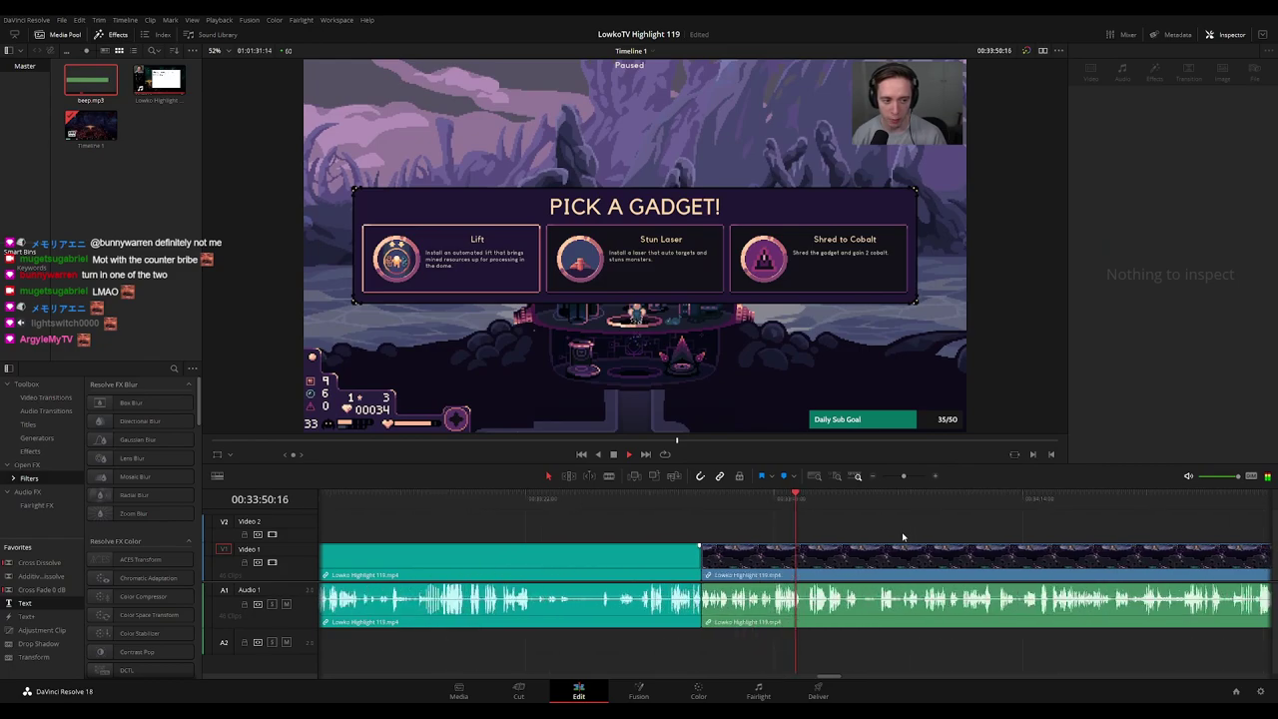
scroll(829, 530, right, 3)
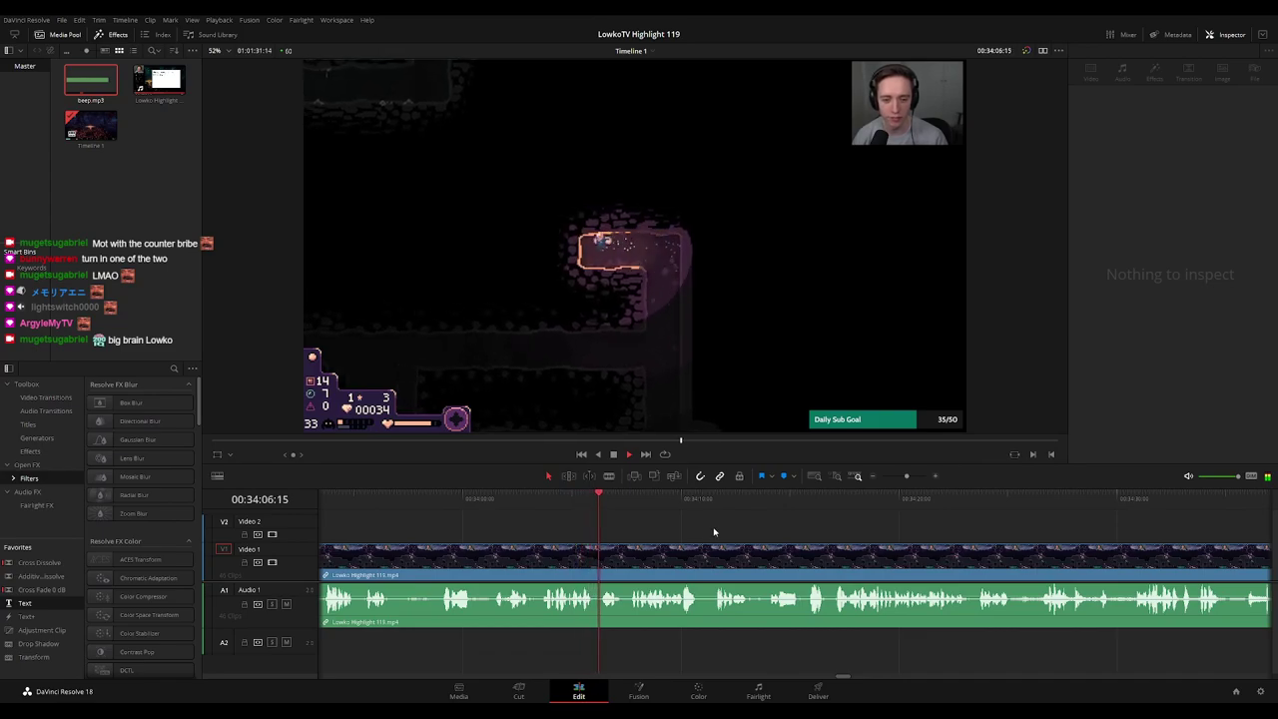
drag(732, 528, 701, 528)
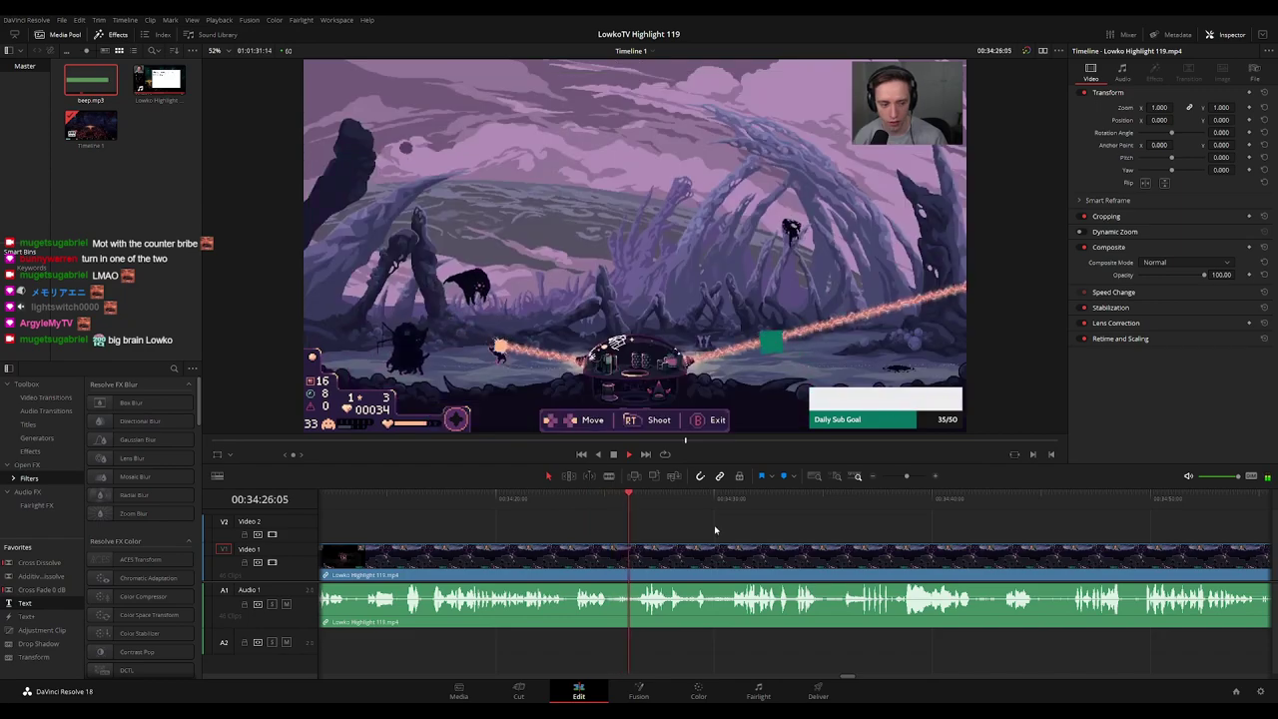
click(594, 496)
key(b)
click(611, 552)
scroll(637, 548, up, 5)
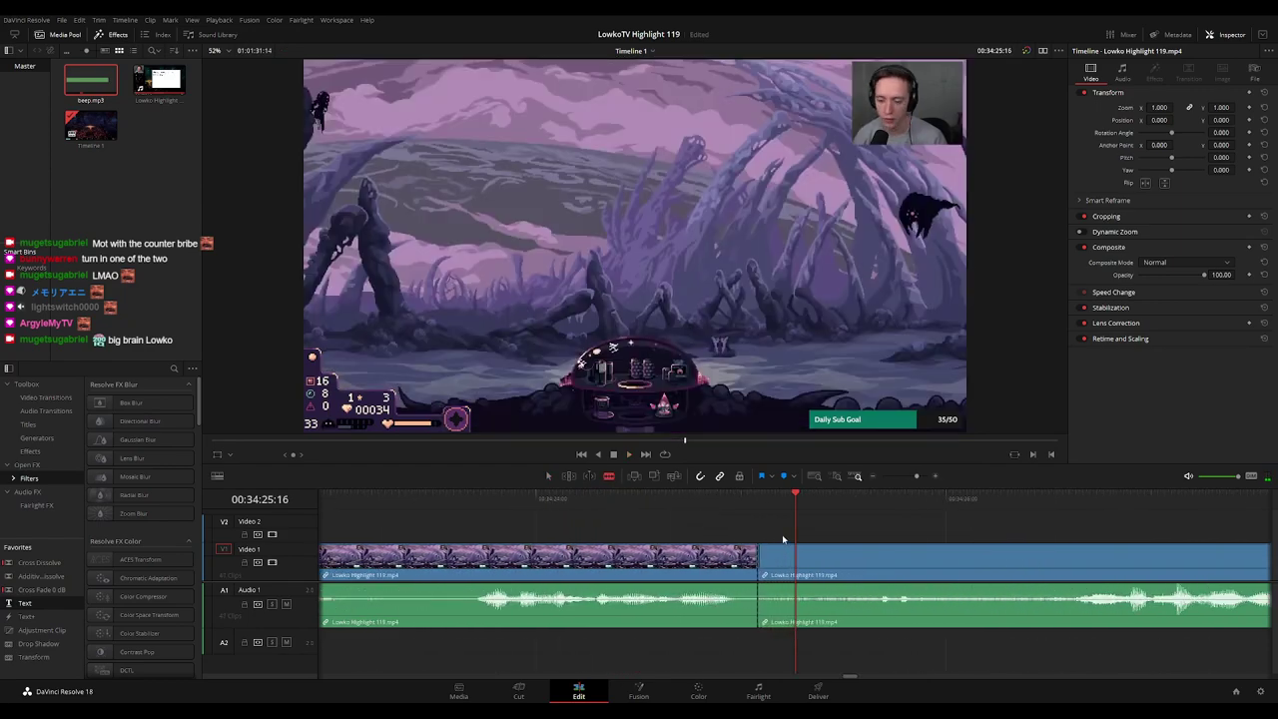
click(759, 507)
key(space)
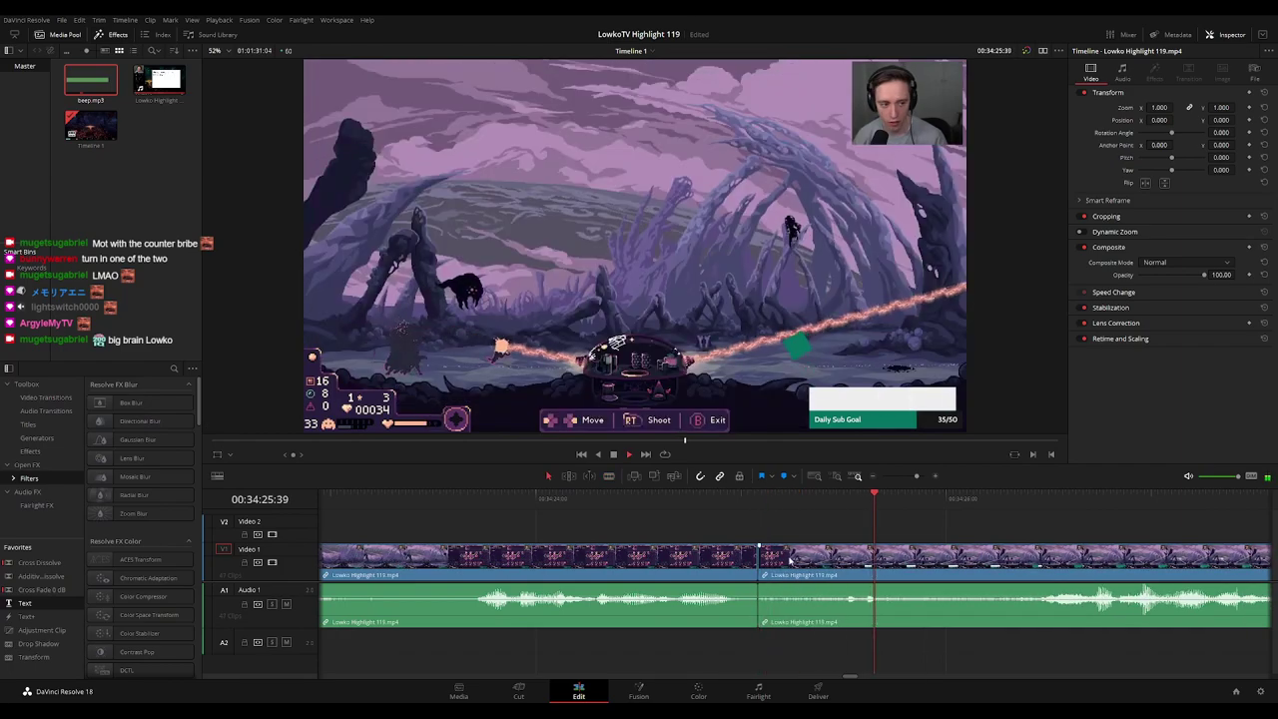
Color the finished clip before the cut near 00:34:25 teal
scroll(789, 560, down, 8)
click(712, 564)
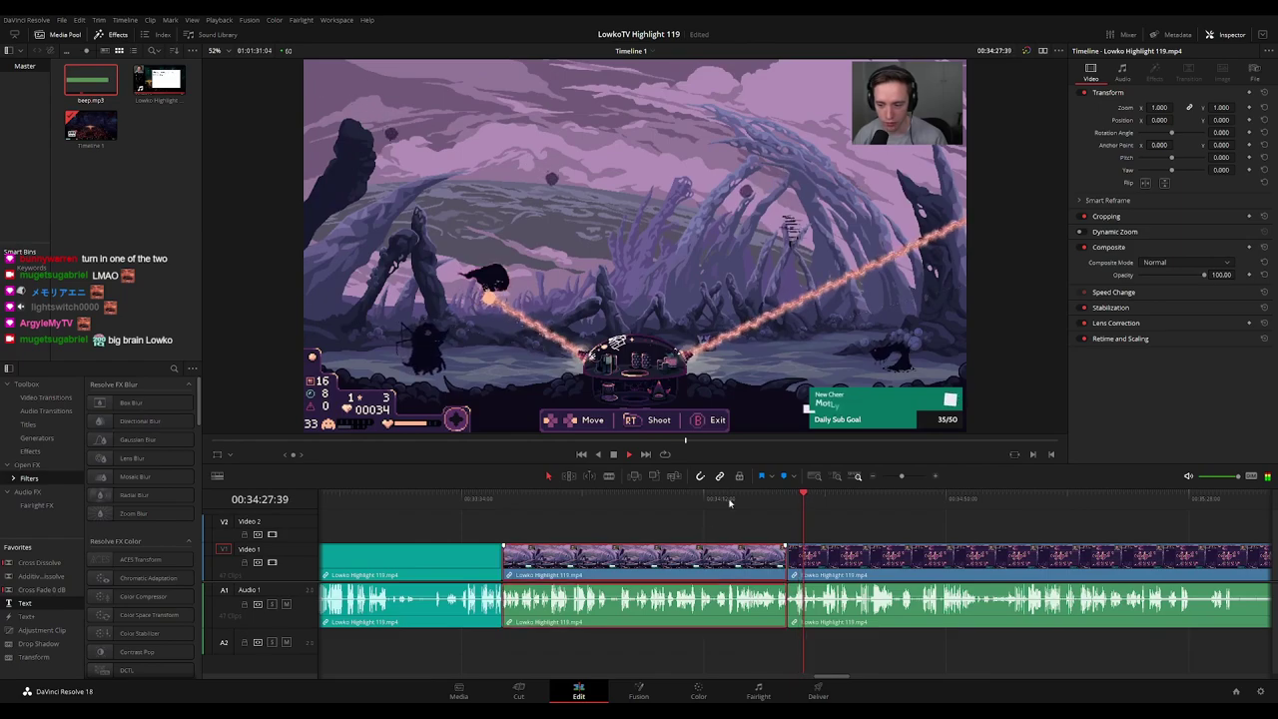
key(F1)
click(890, 528)
Replay the cut near 00:34:25 and tighten it by ripple-trimming about 0.2 seconds around the edit point
click(52, 567)
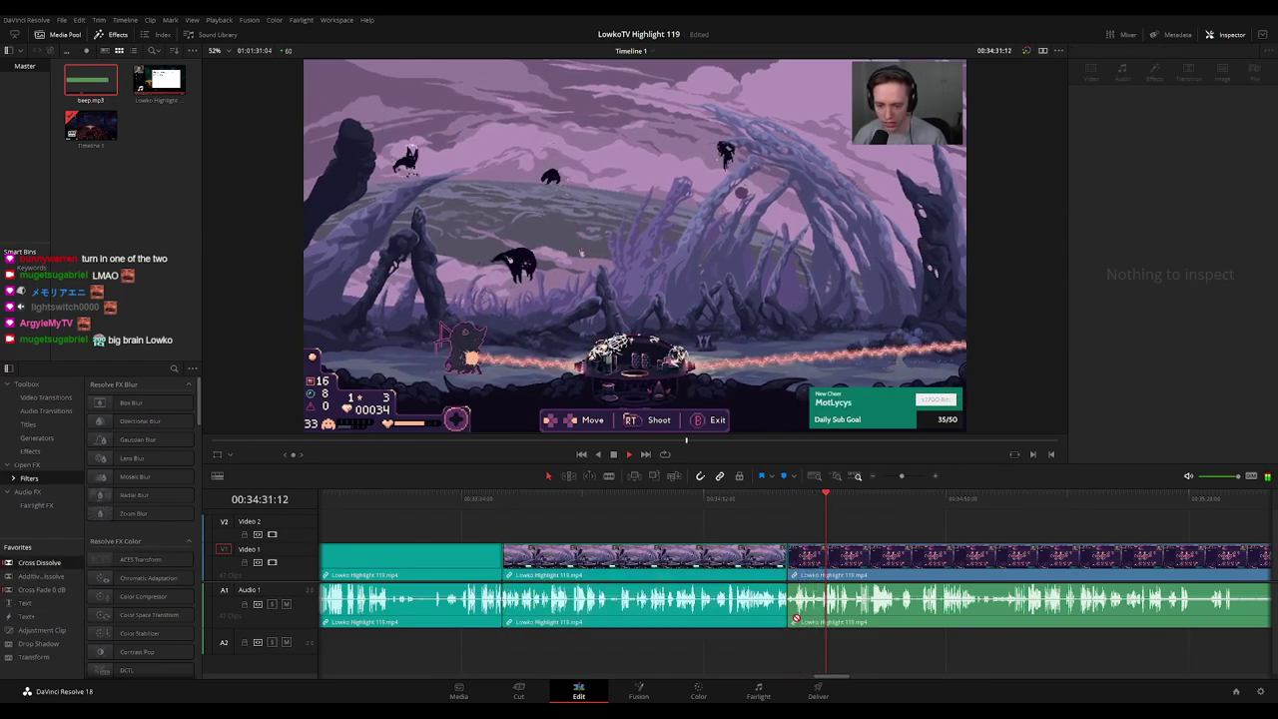
scroll(658, 539, up, 5)
key(space)
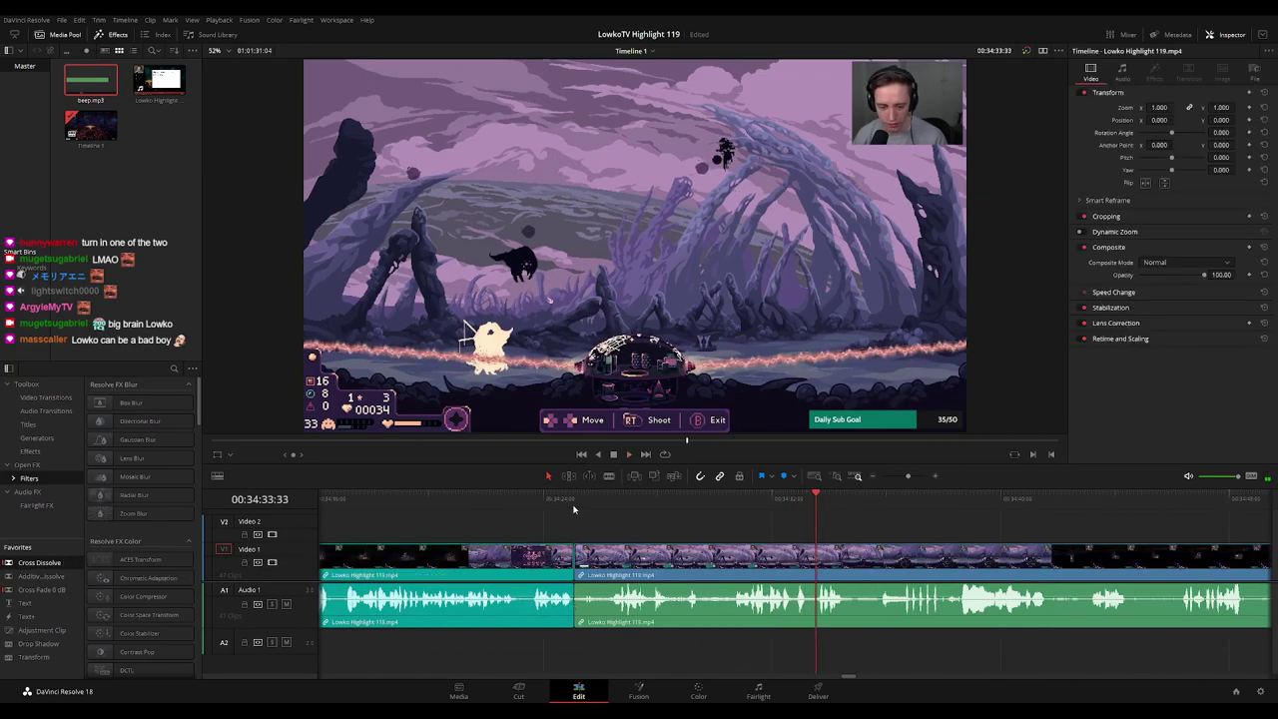
click(575, 509)
key(space)
scroll(879, 542, up, 5)
click(697, 506)
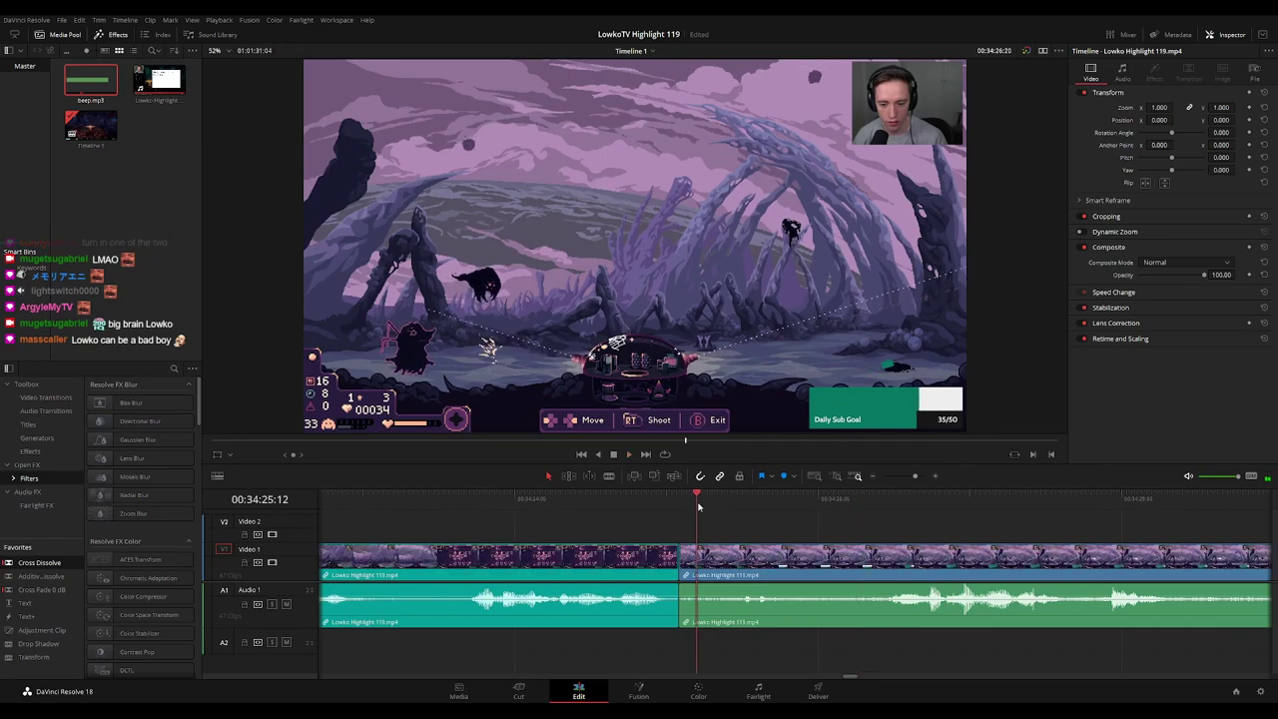
drag(681, 563, 669, 564)
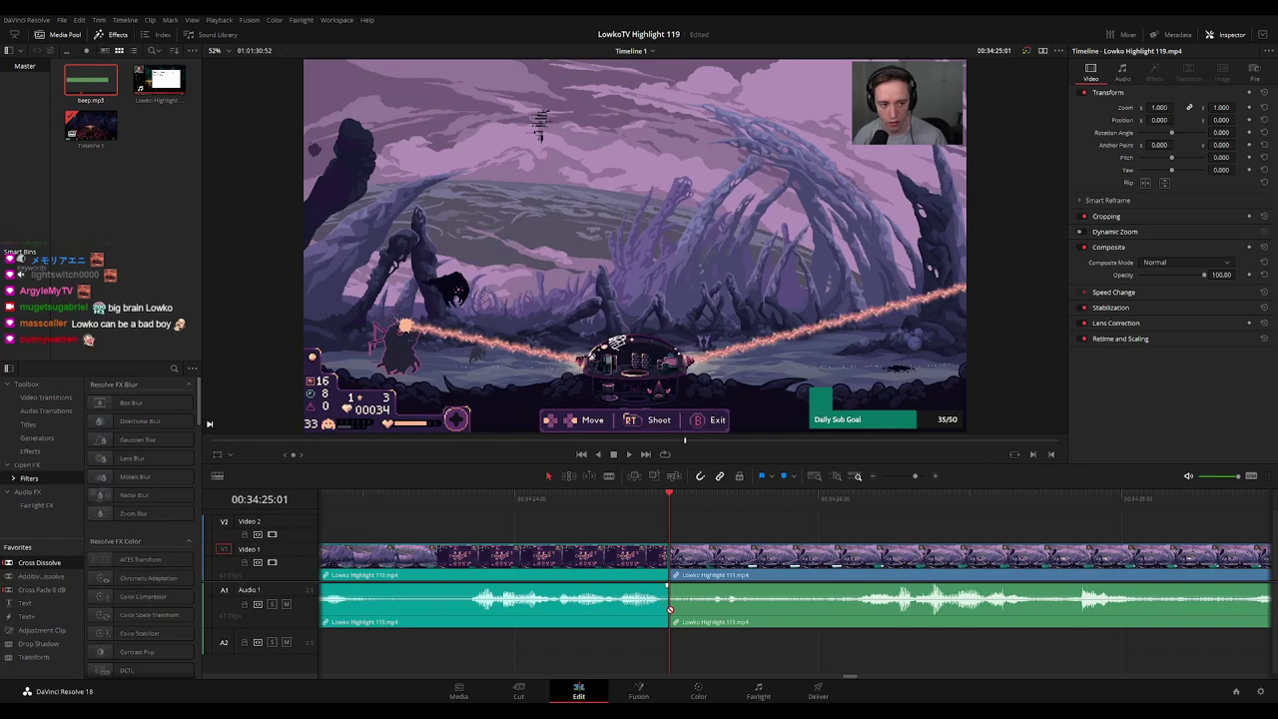
Add a Cross Fade 0 dB across the audio cut near 00:34:25 and play the transition back
drag(42, 589, 673, 615)
click(572, 503)
key(space)
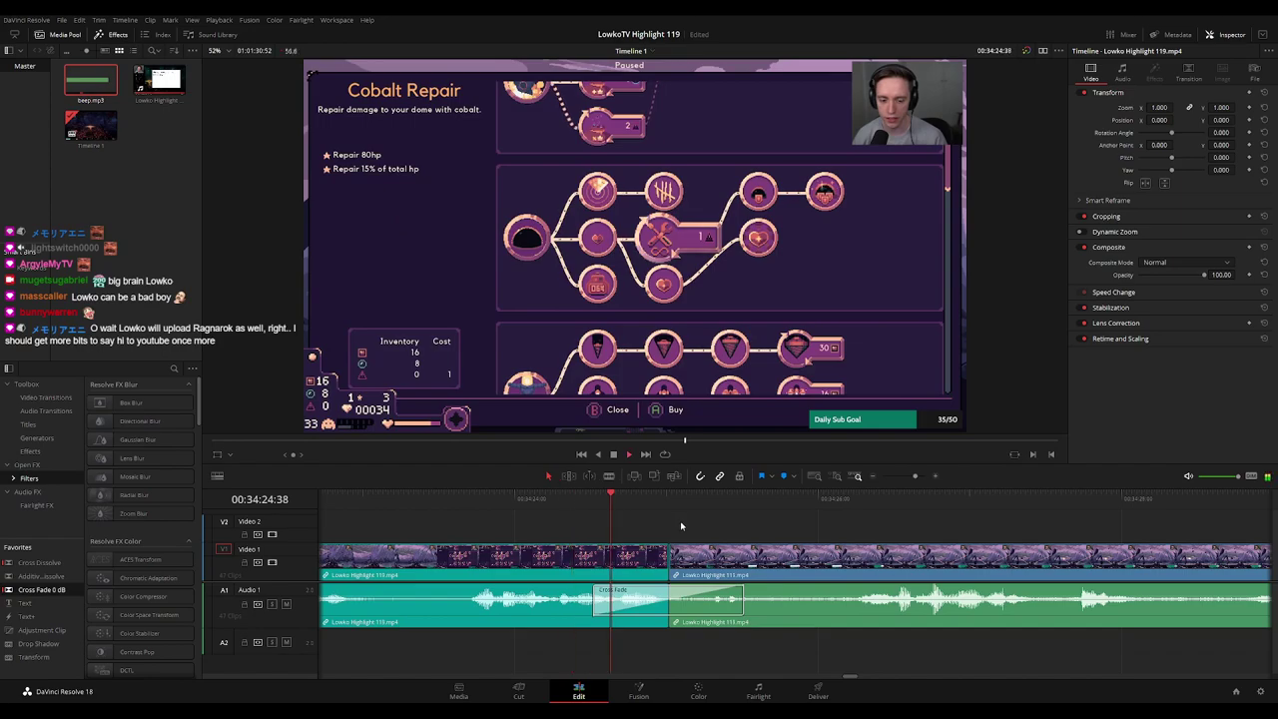
scroll(889, 534, down, 5)
scroll(905, 533, down, 2)
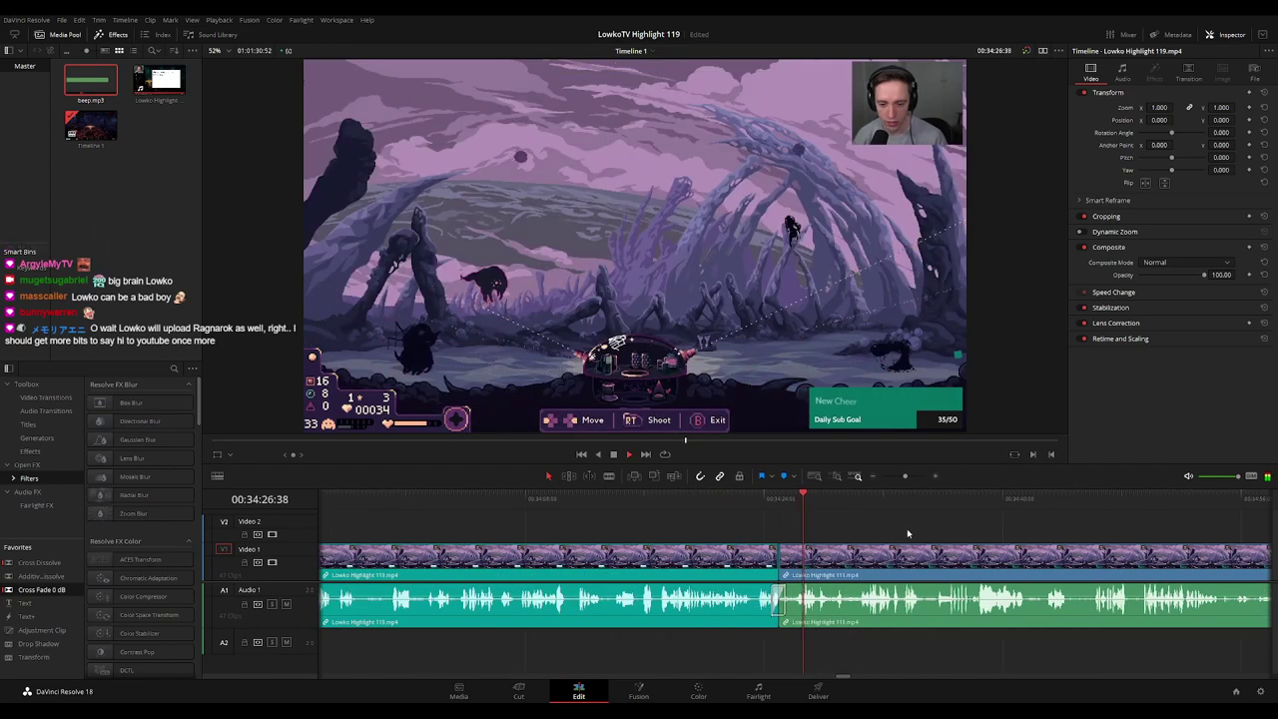
Review the footage from about 00:34:27 to 00:34:44, replaying from about 00:34:32 and checking picture and waveform for pauses
drag(925, 528, 647, 528)
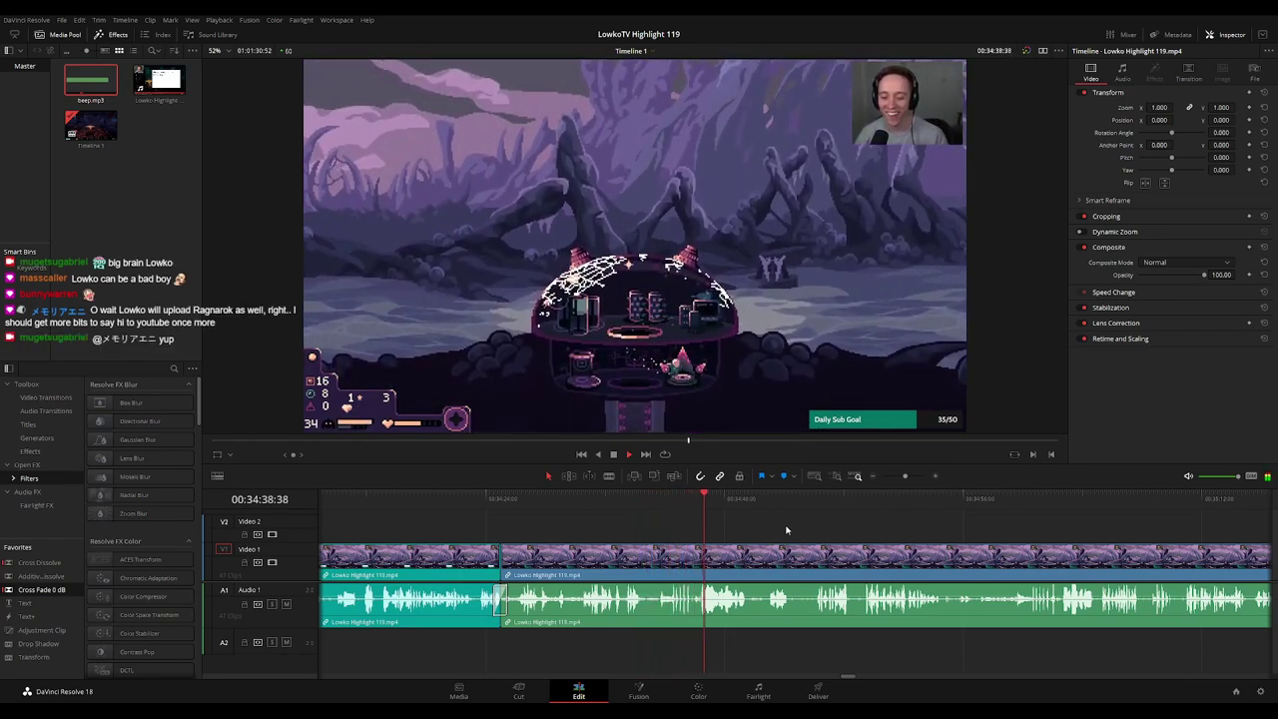
scroll(774, 528, right, 2)
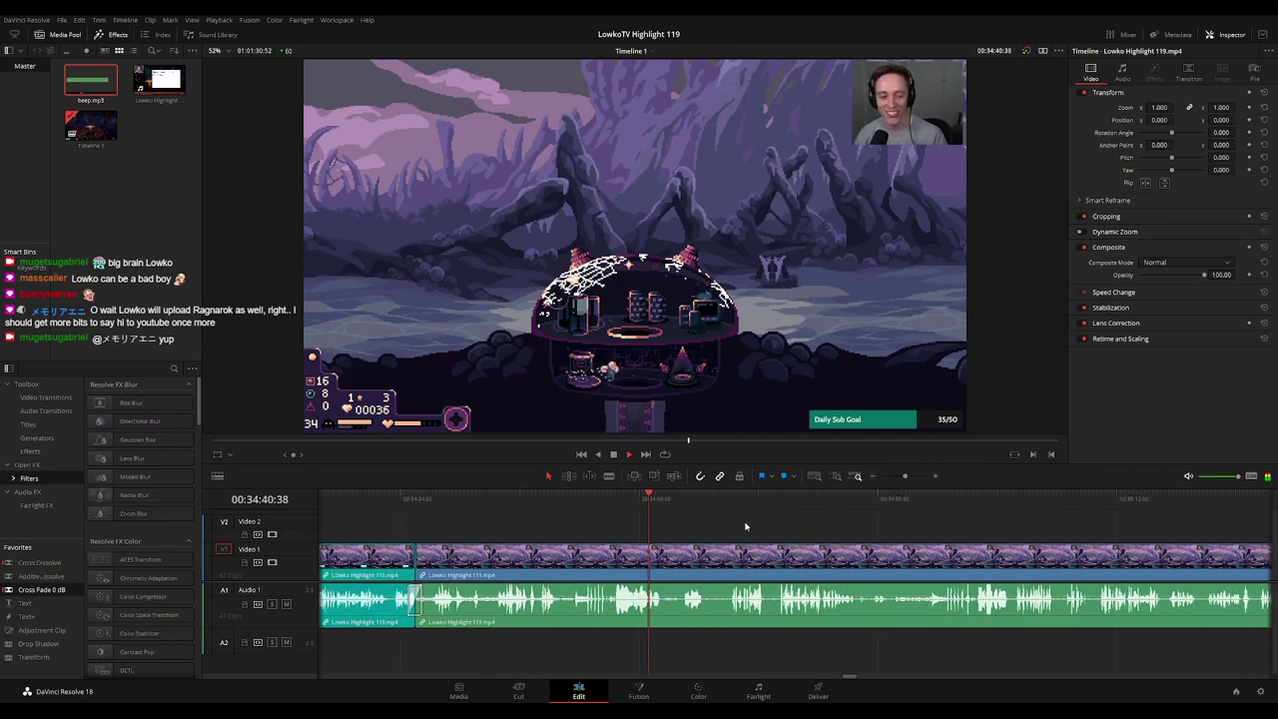
click(529, 508)
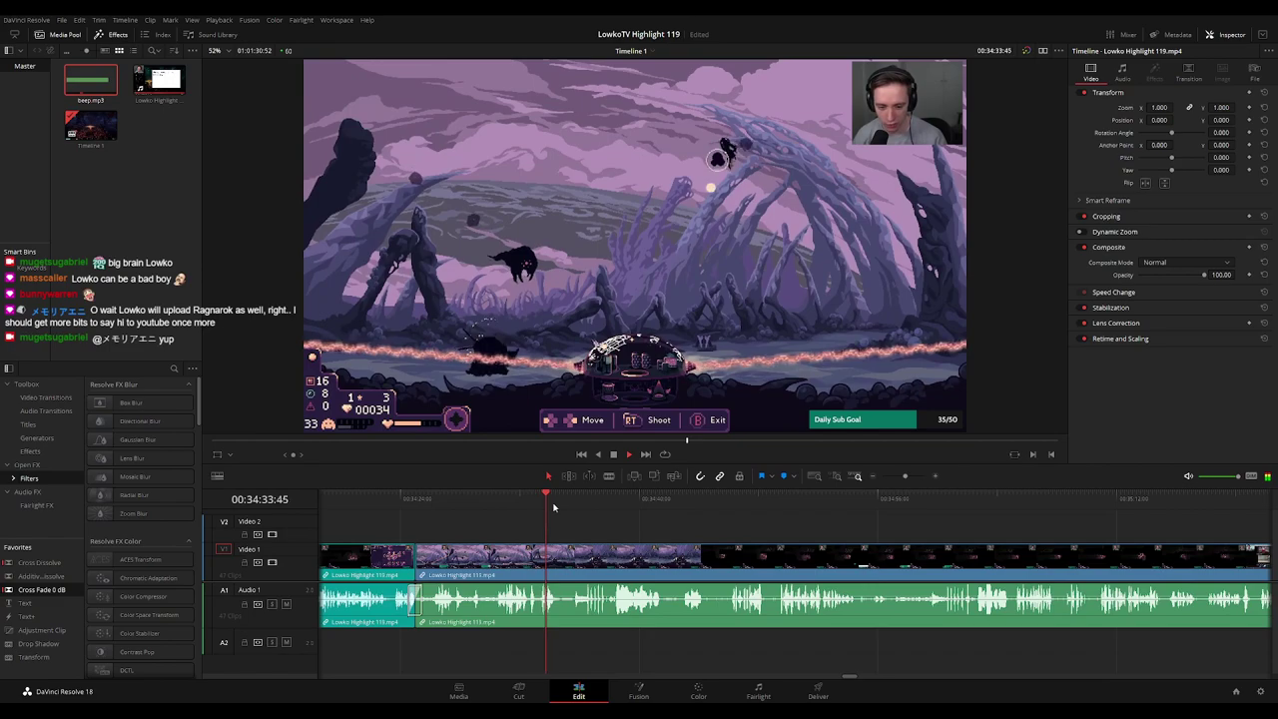
click(572, 505)
click(610, 504)
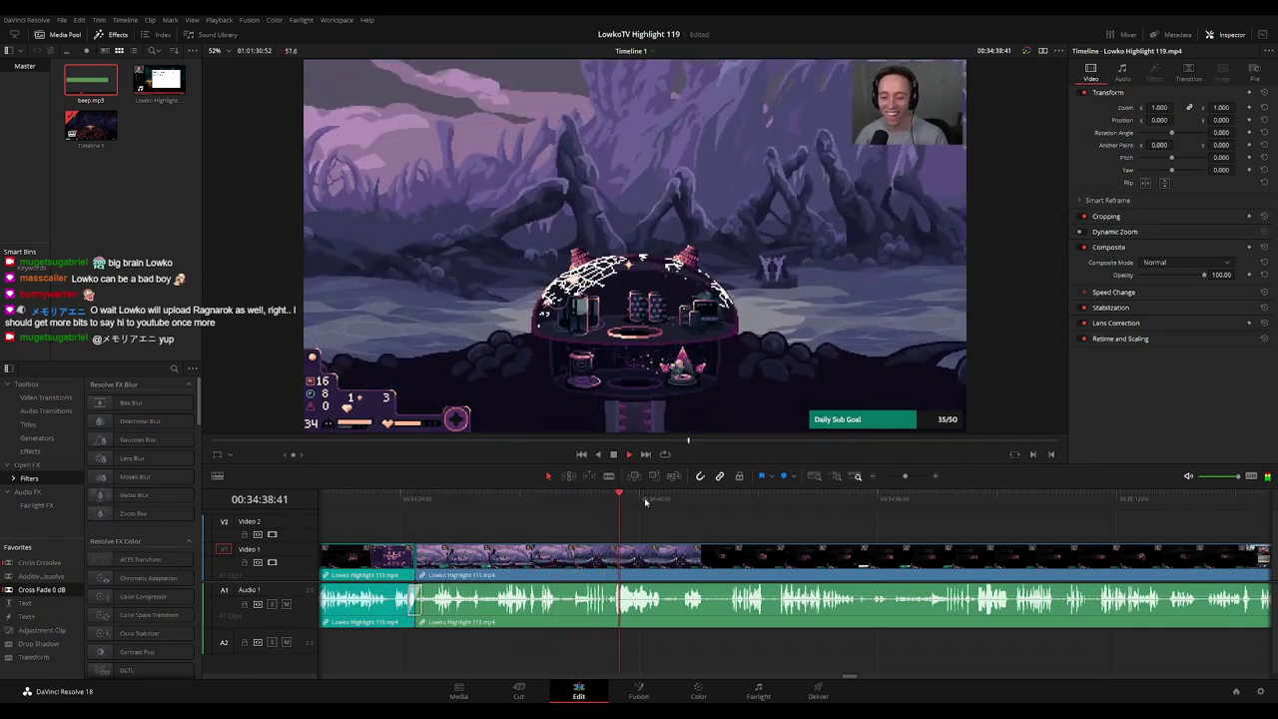
click(681, 505)
drag(779, 537, 647, 519)
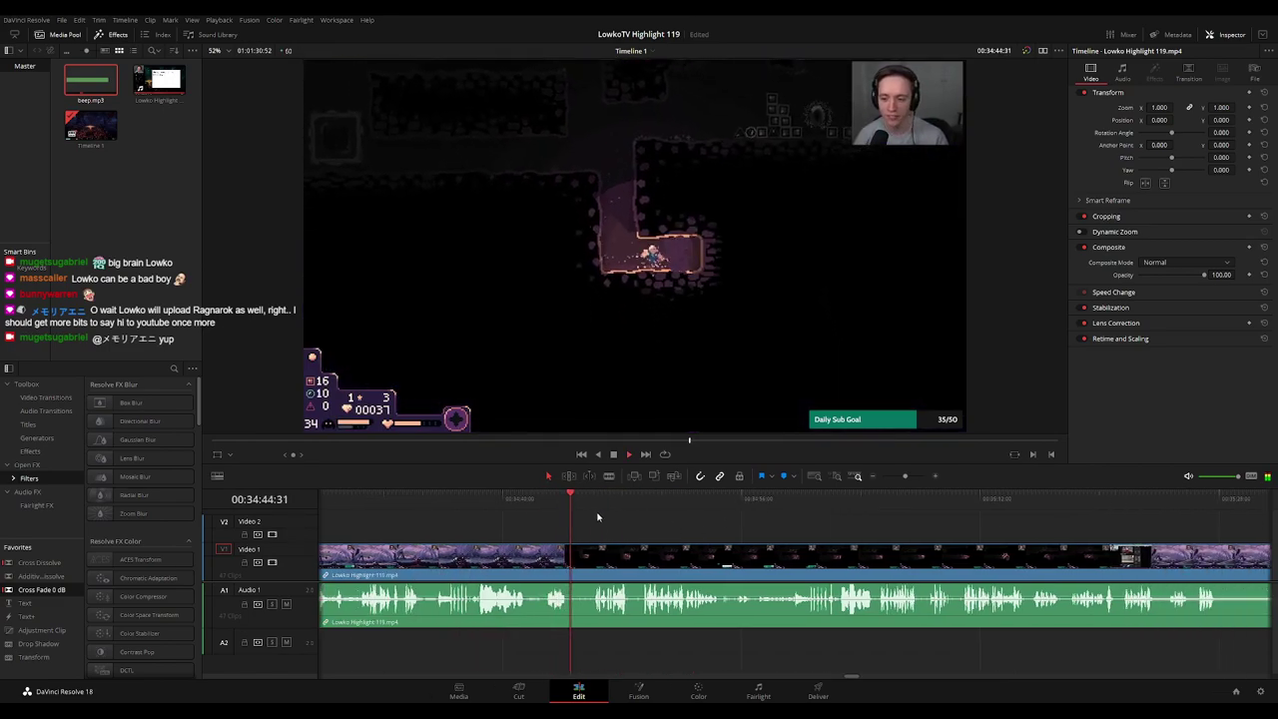
Split out the pause near 00:34:44, ripple-delete about 1.8 seconds there and color the preceding clip teal
key(b)
click(568, 563)
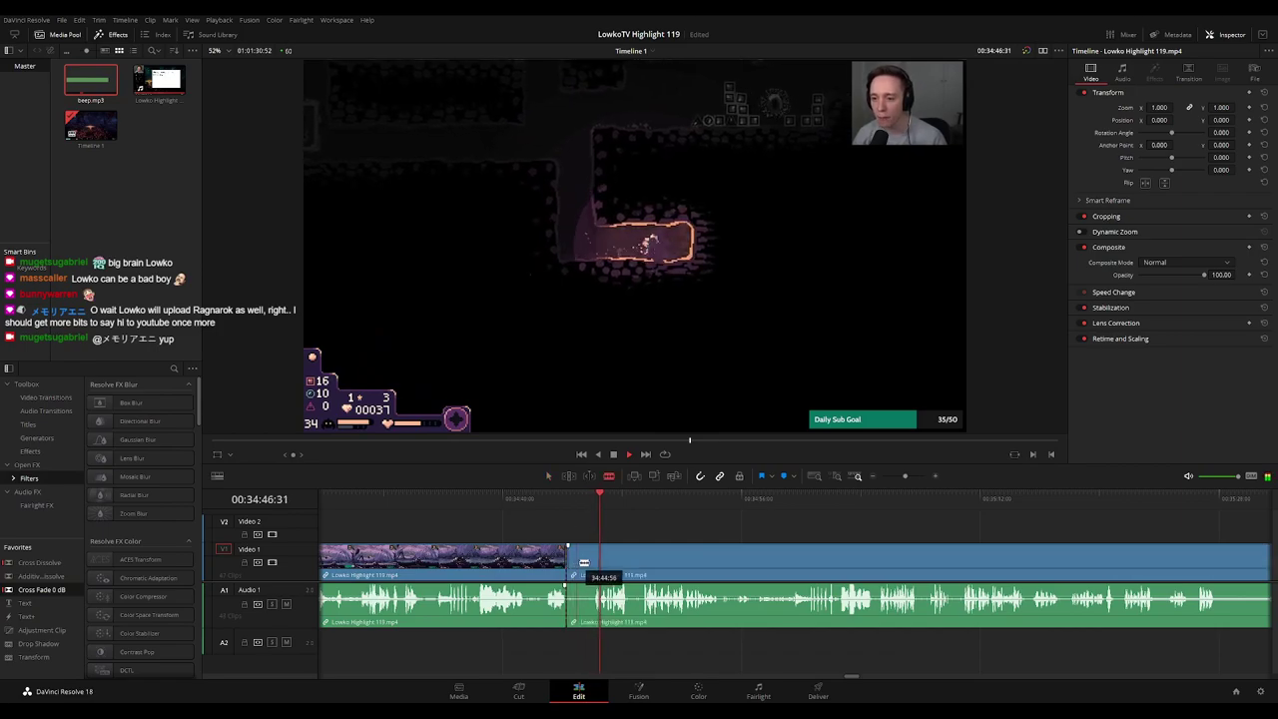
click(594, 563)
key(a)
click(583, 567)
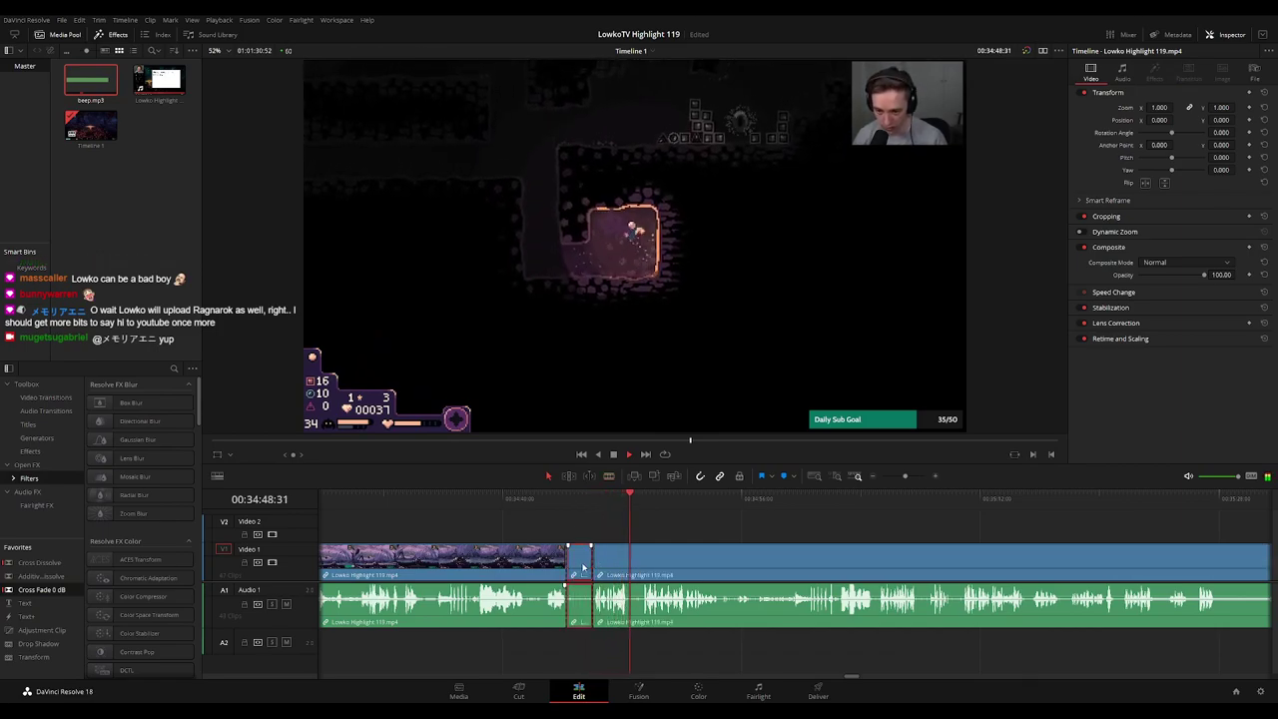
key(Delete)
click(544, 562)
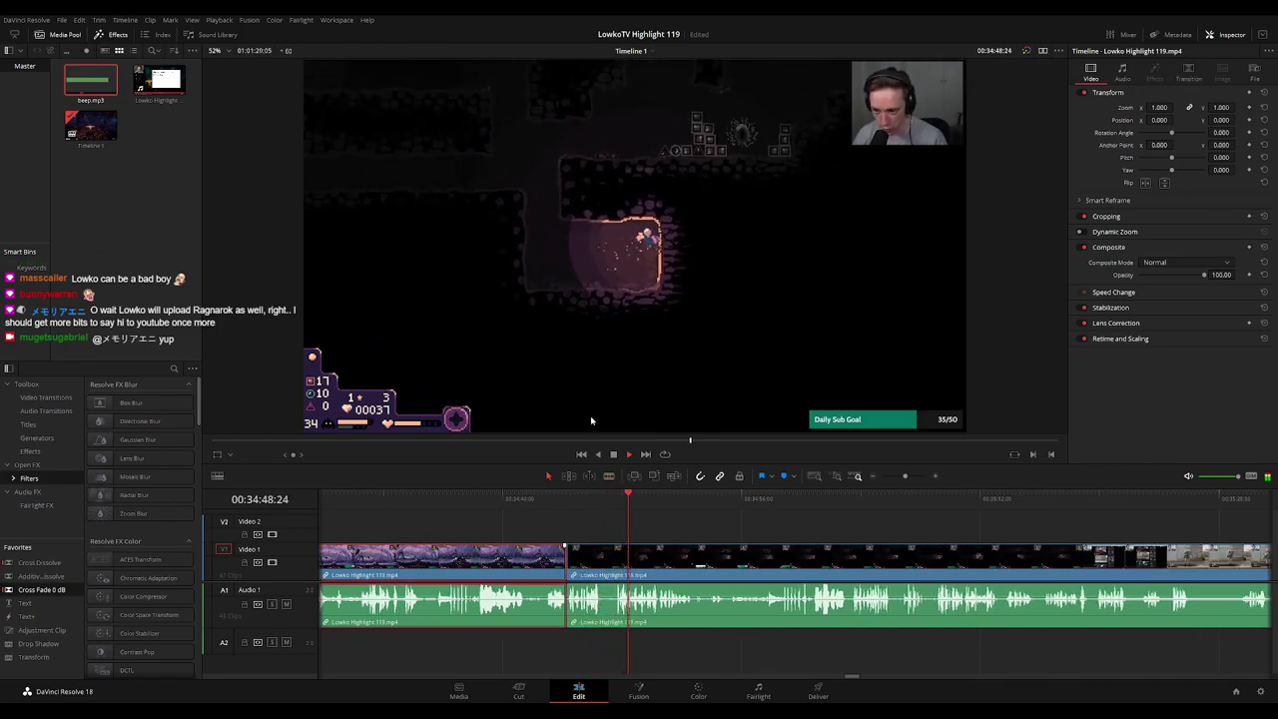
key(1)
click(761, 527)
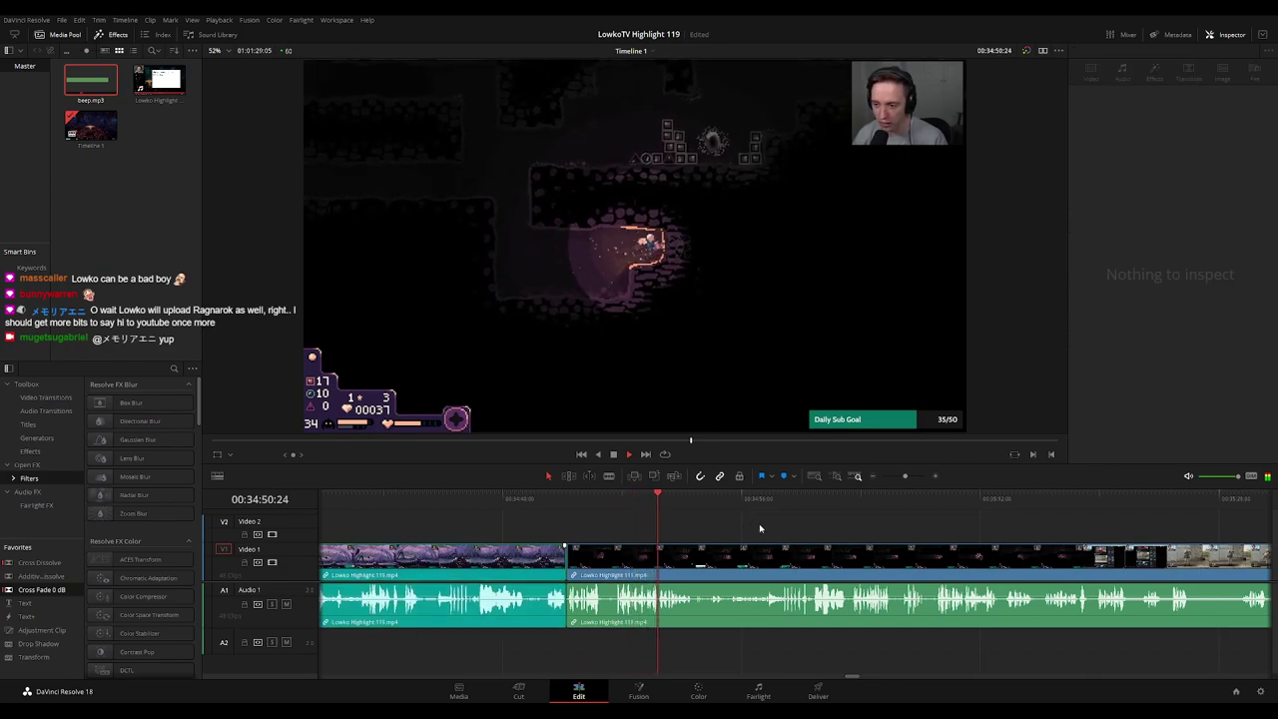
Play through the footage from about 00:34:50 to 00:35:19, checking picture and waveform for the next section to cut
scroll(756, 516, right, 3)
scroll(706, 515, right, 5)
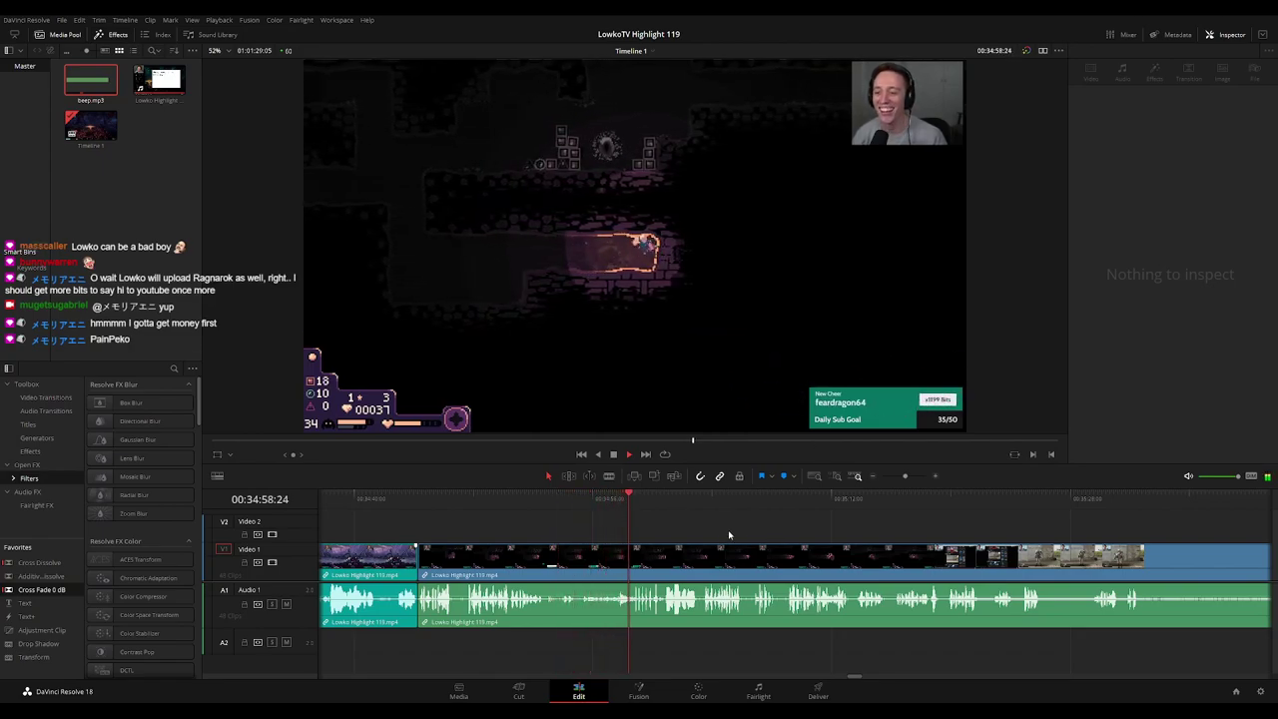
scroll(729, 536, right, 5)
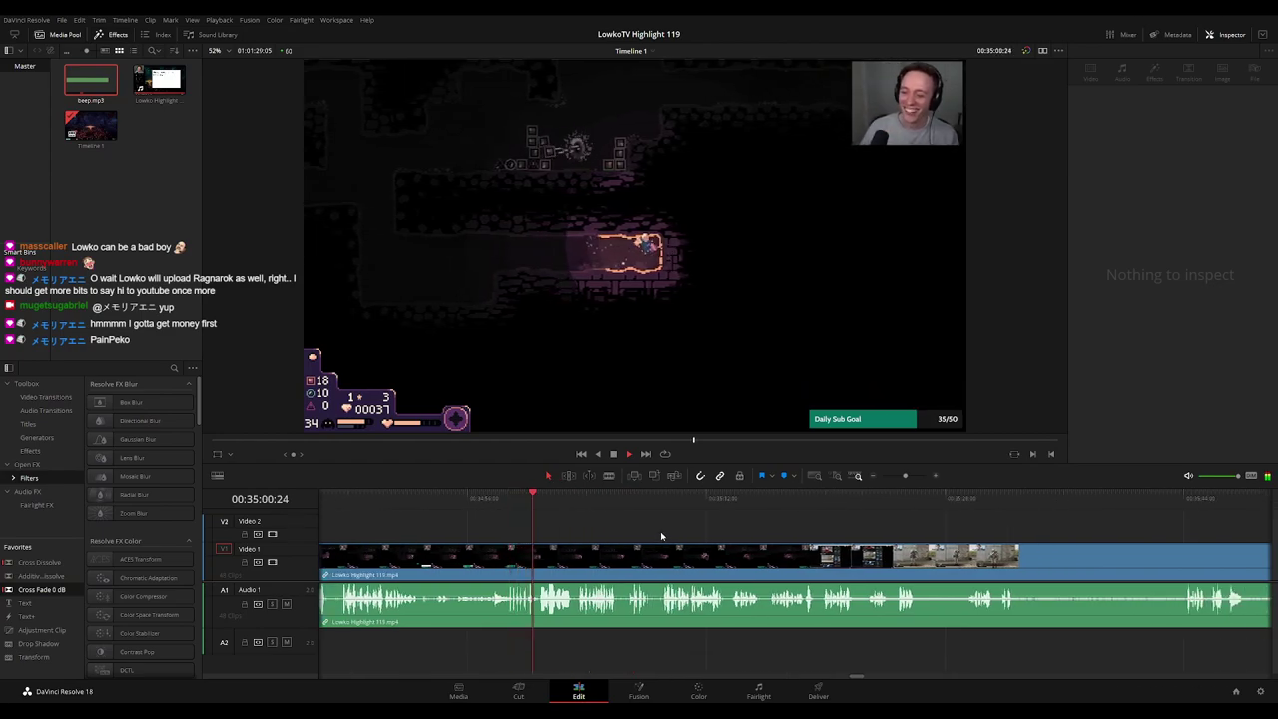
click(659, 557)
scroll(642, 521, right, 3)
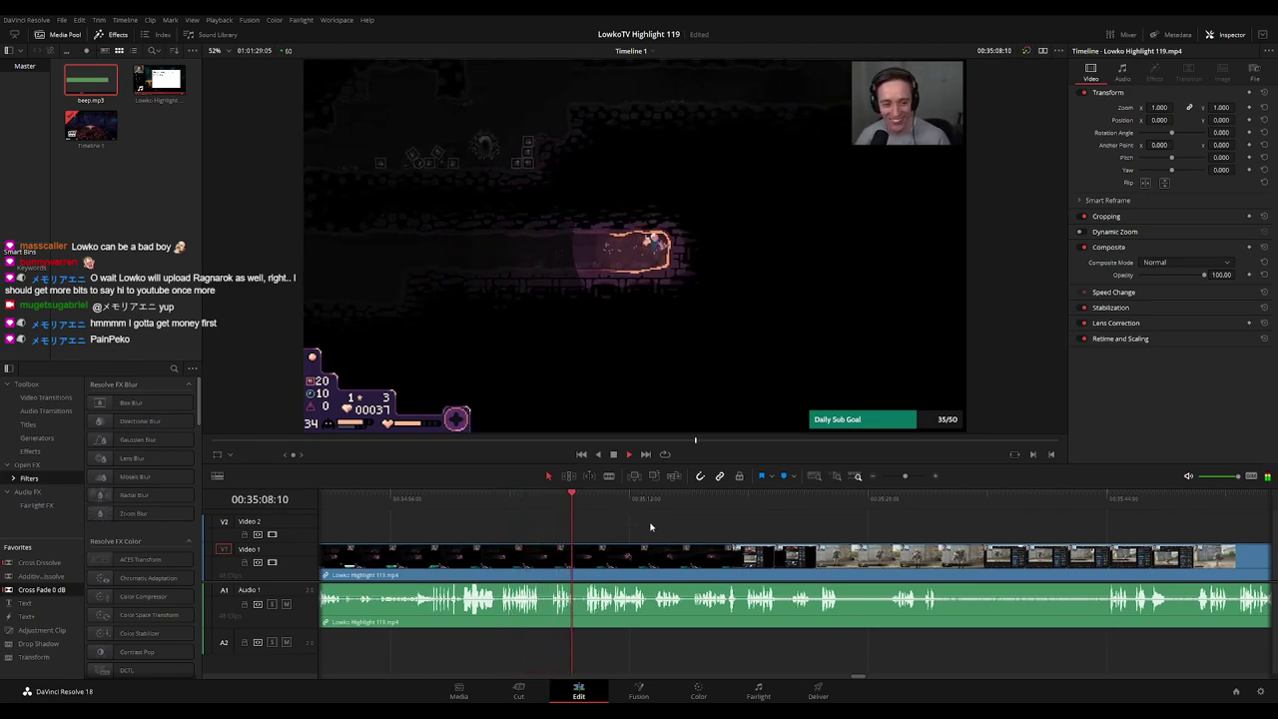
scroll(613, 522, right, 2)
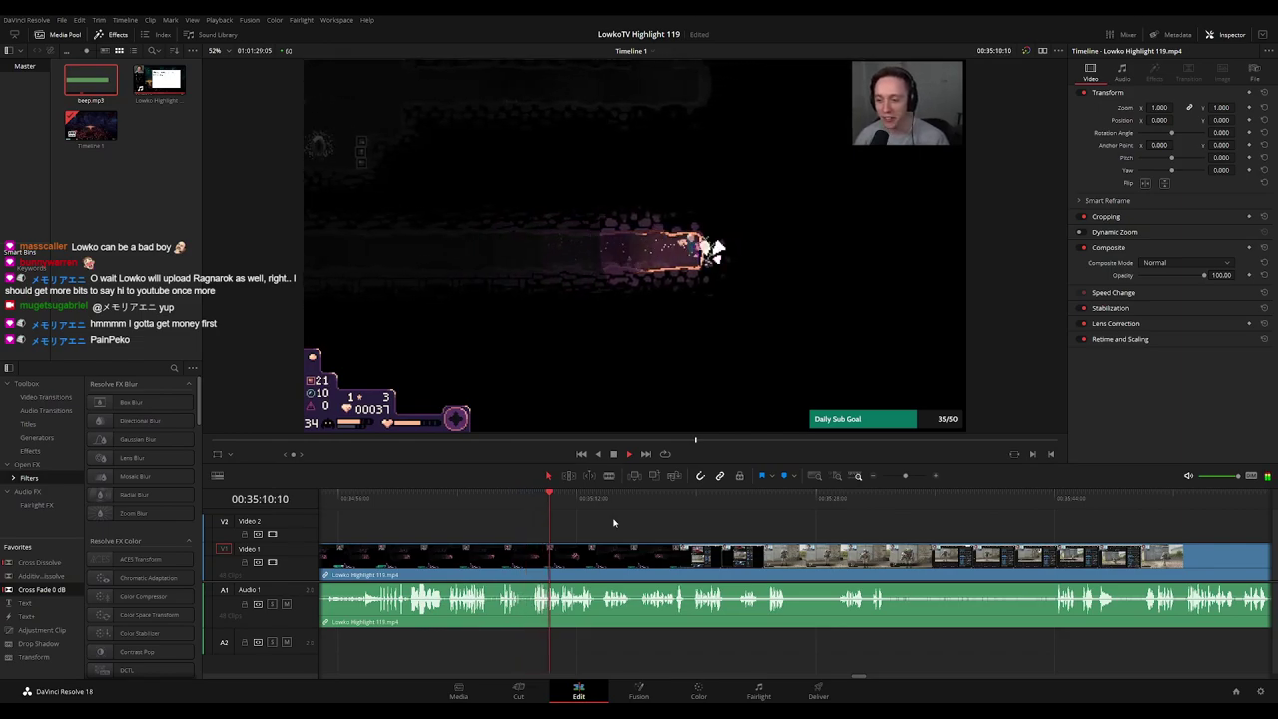
scroll(652, 524, right, 1)
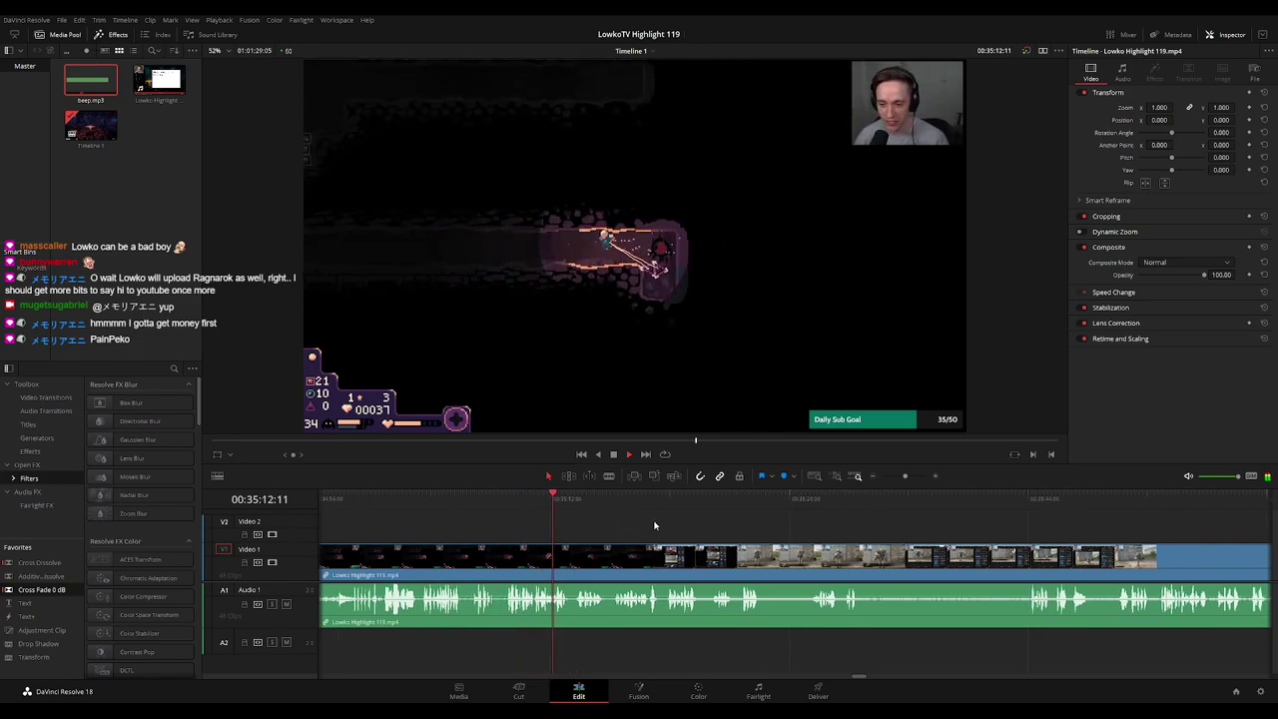
scroll(565, 513, right, 3)
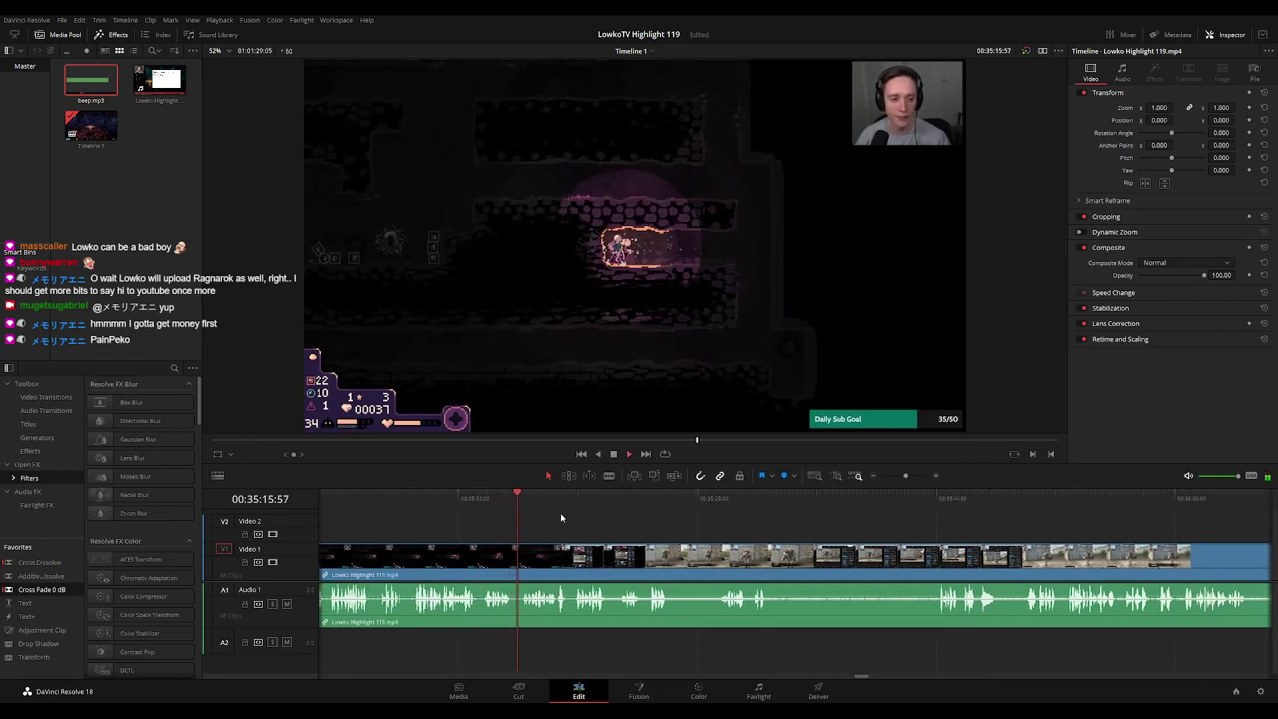
scroll(631, 528, up, 1)
scroll(785, 536, right, 6)
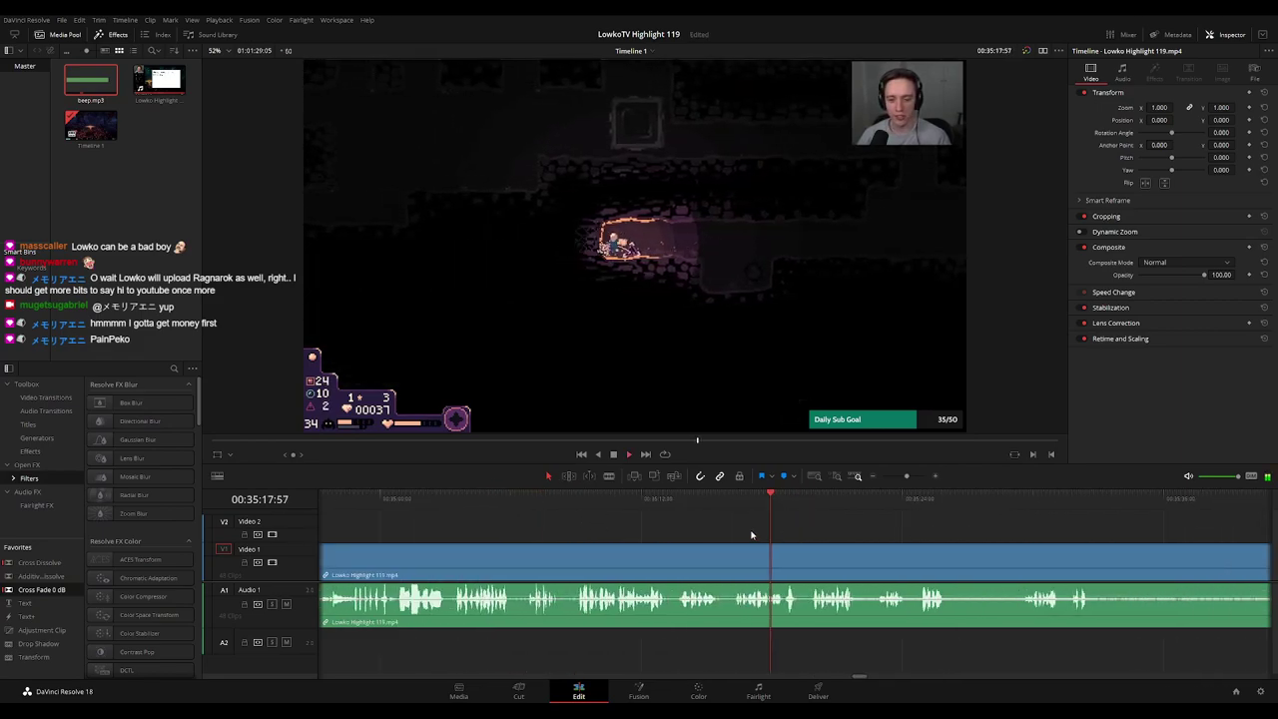
scroll(699, 530, right, 3)
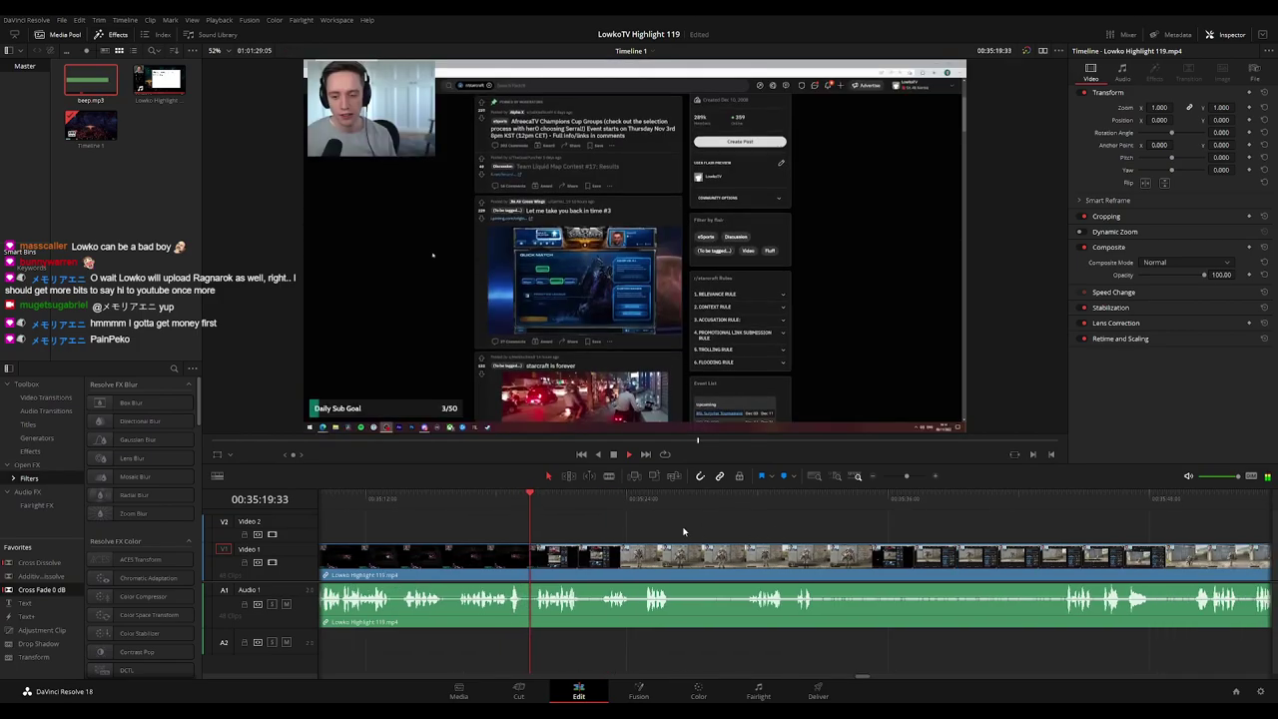
Split the footage at the scene change near 00:35:19, ripple-remove about 0.4 seconds there and color the preceding clip teal
click(509, 502)
key(ctrl+b)
drag(530, 557, 537, 566)
click(530, 567)
key(Delete)
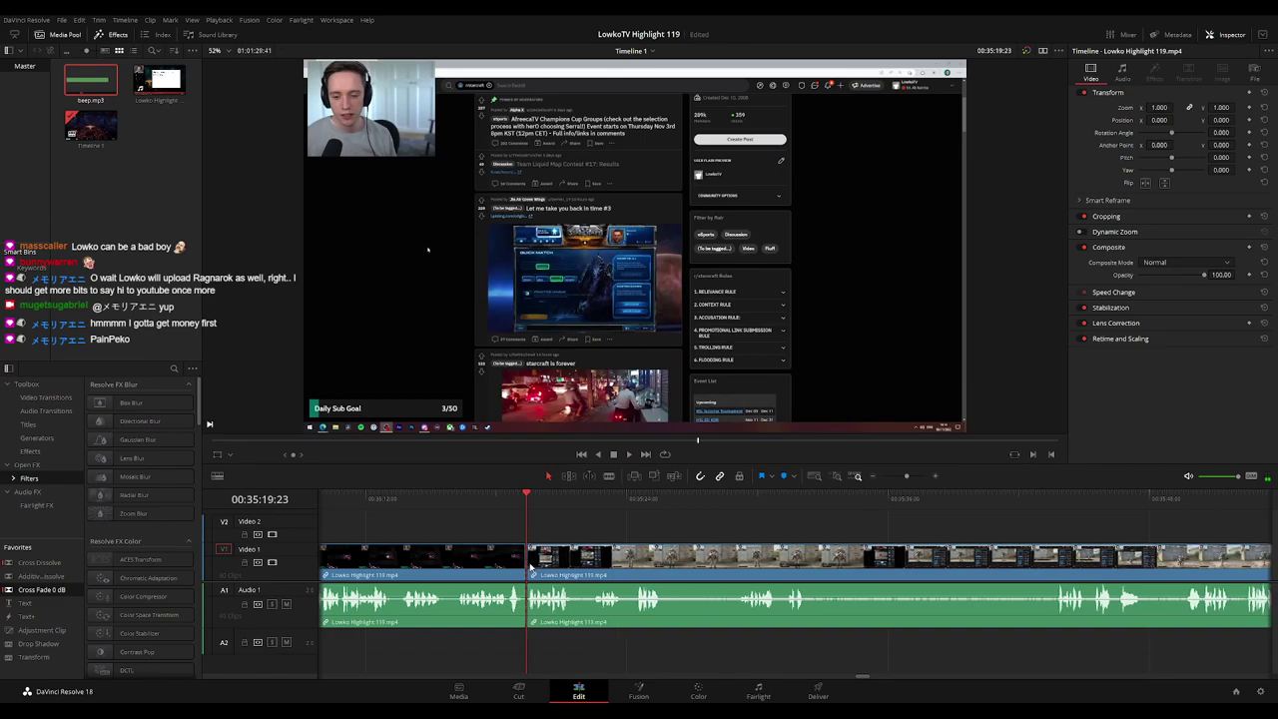
key(space)
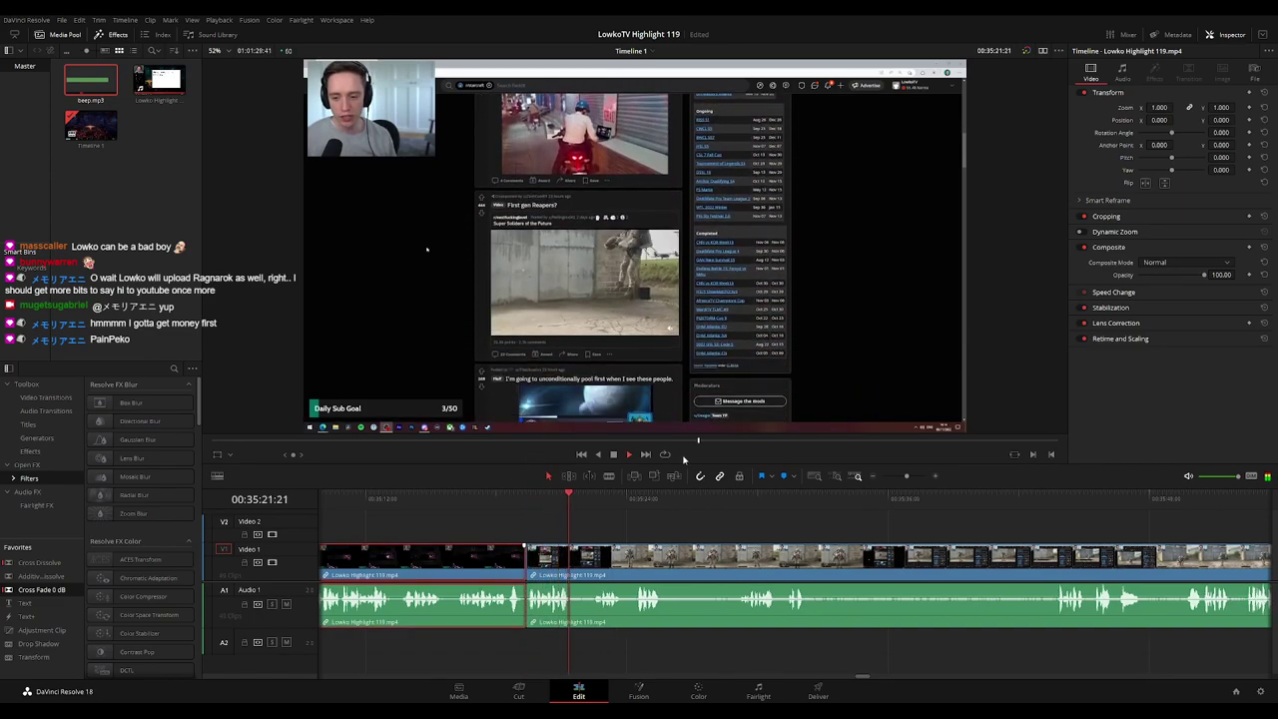
key(c)
click(746, 526)
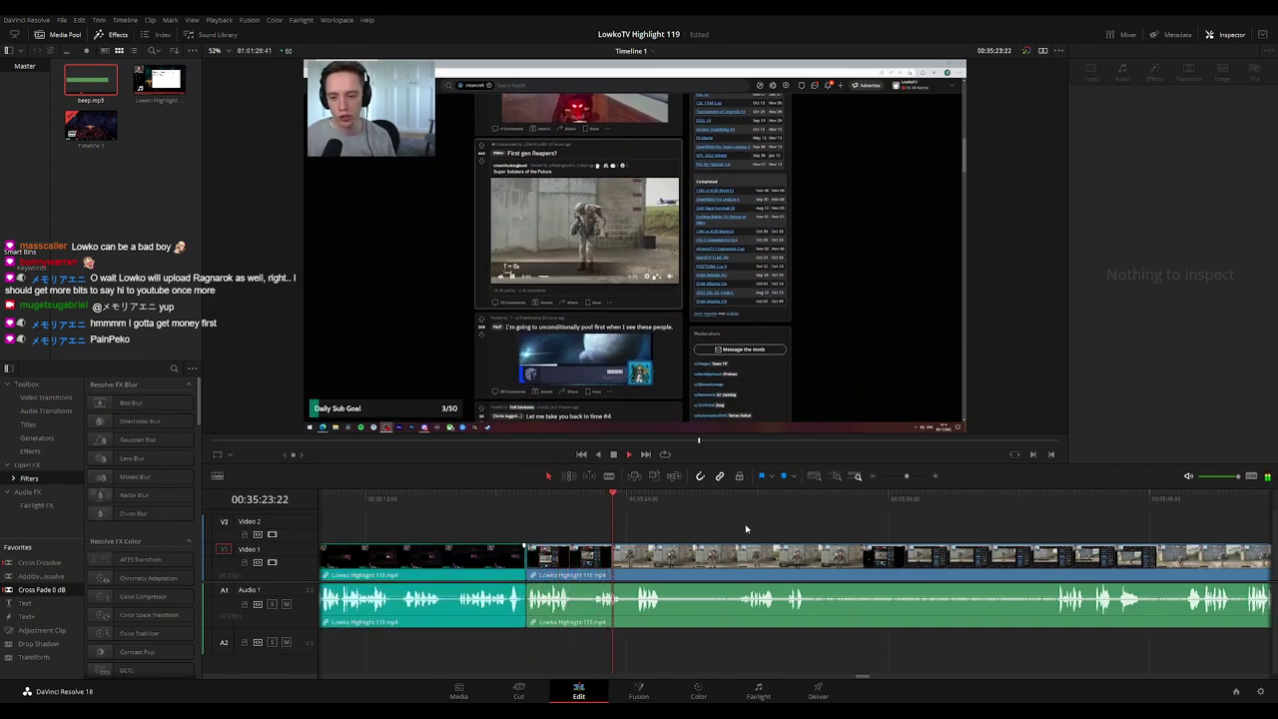
Play through the jetpack clip from about 00:35:23 to 00:36:16, skipping the silence near 00:36:08 and checking the waveform for cuts
scroll(876, 540, down, 3)
key(Delete)
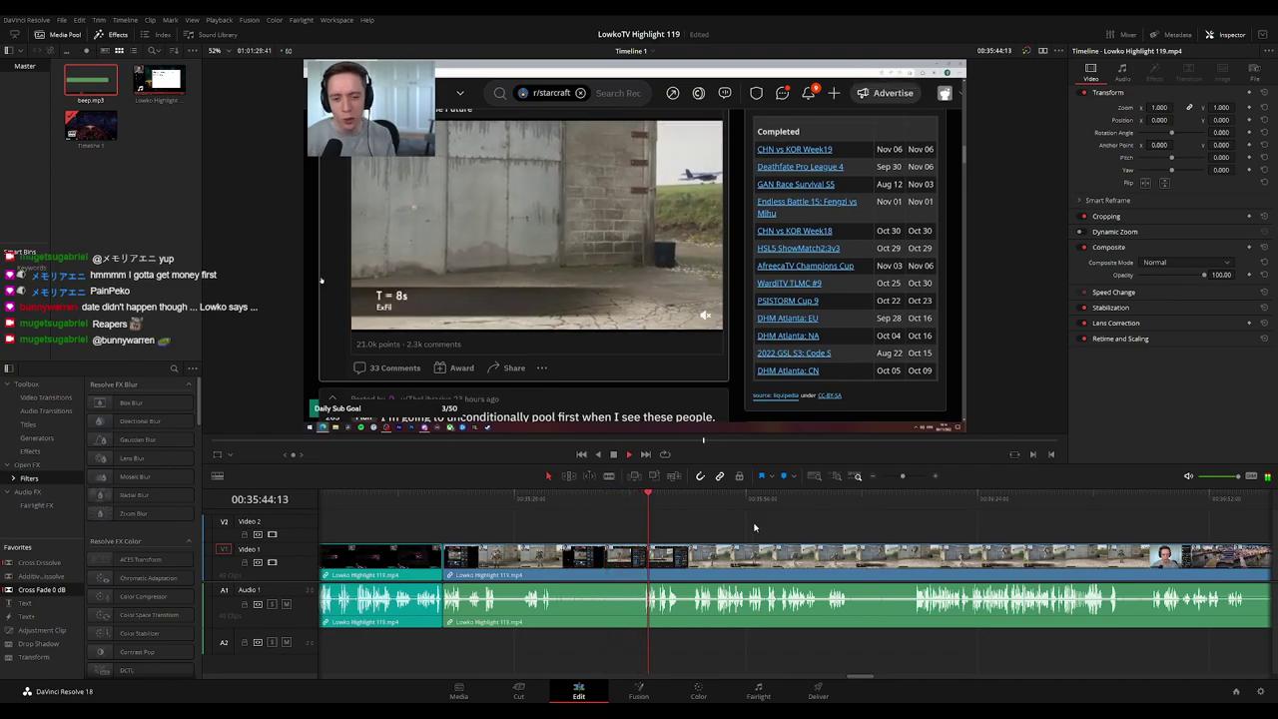
drag(799, 532, 683, 532)
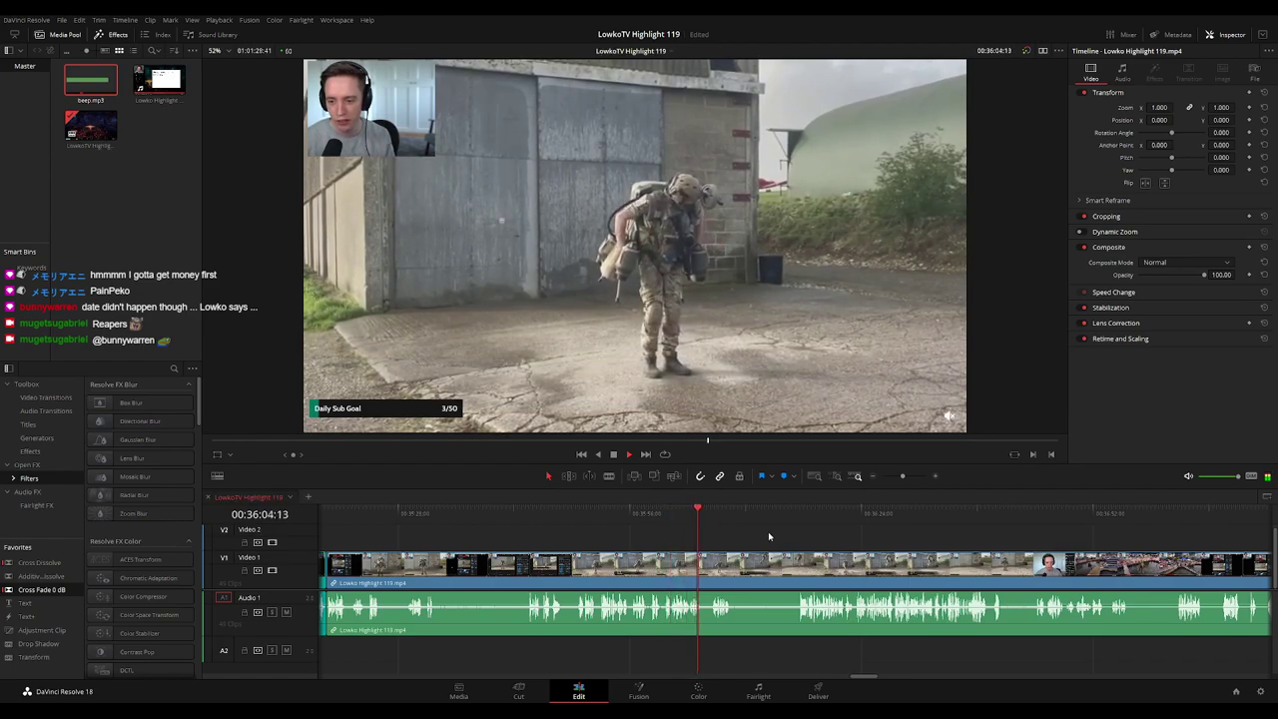
drag(799, 542, 630, 541)
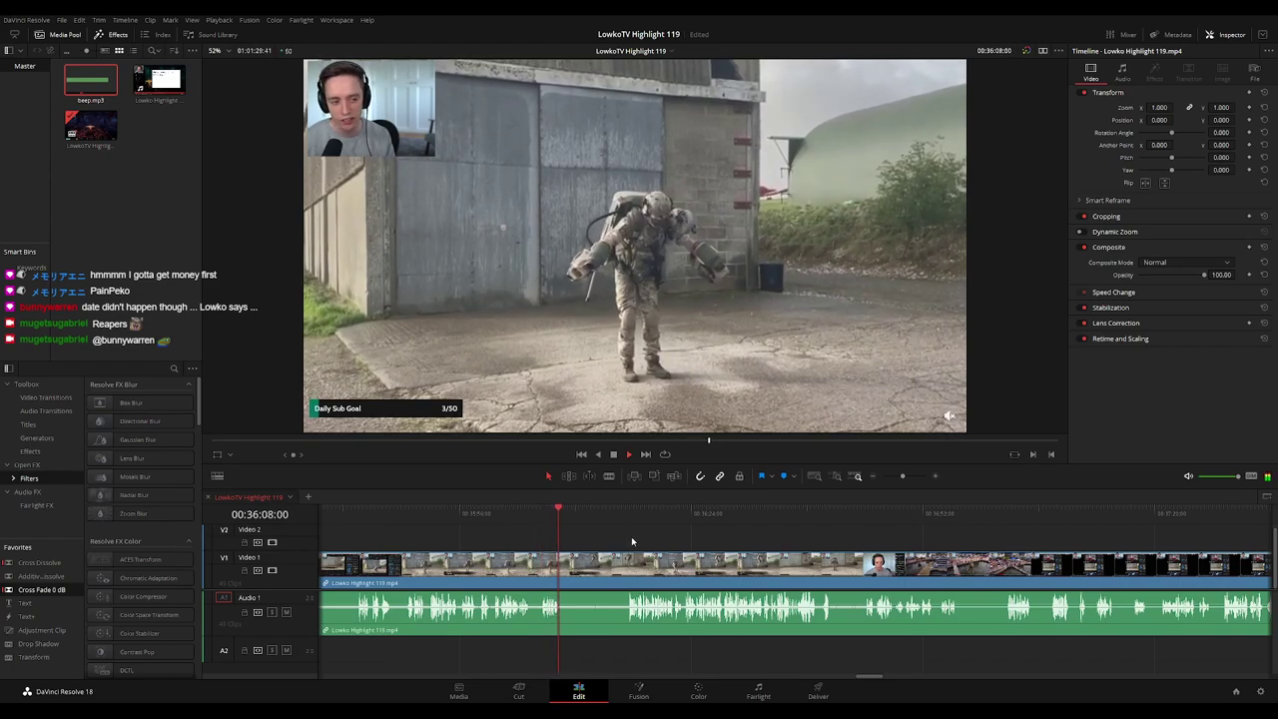
drag(589, 516, 621, 509)
key(space)
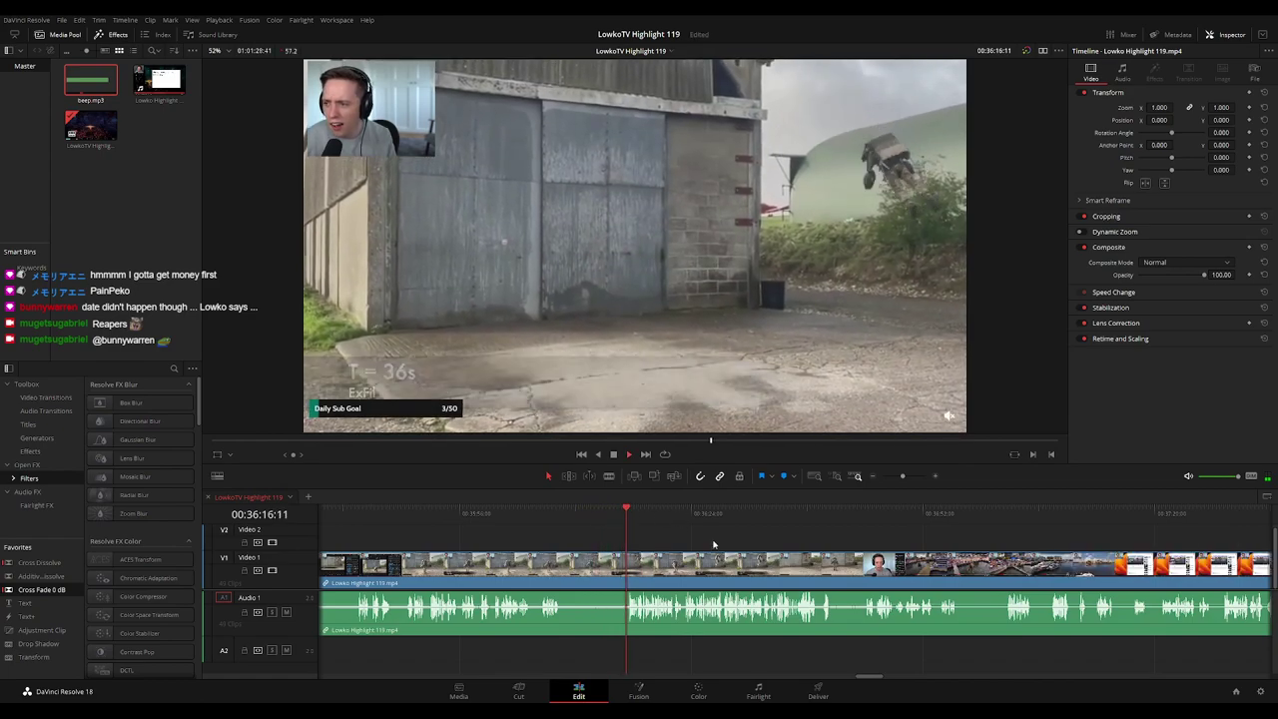
Review the footage from about 00:36:16 to 00:36:48, checking picture and waveform for the next scene change
scroll(669, 536, right, 2)
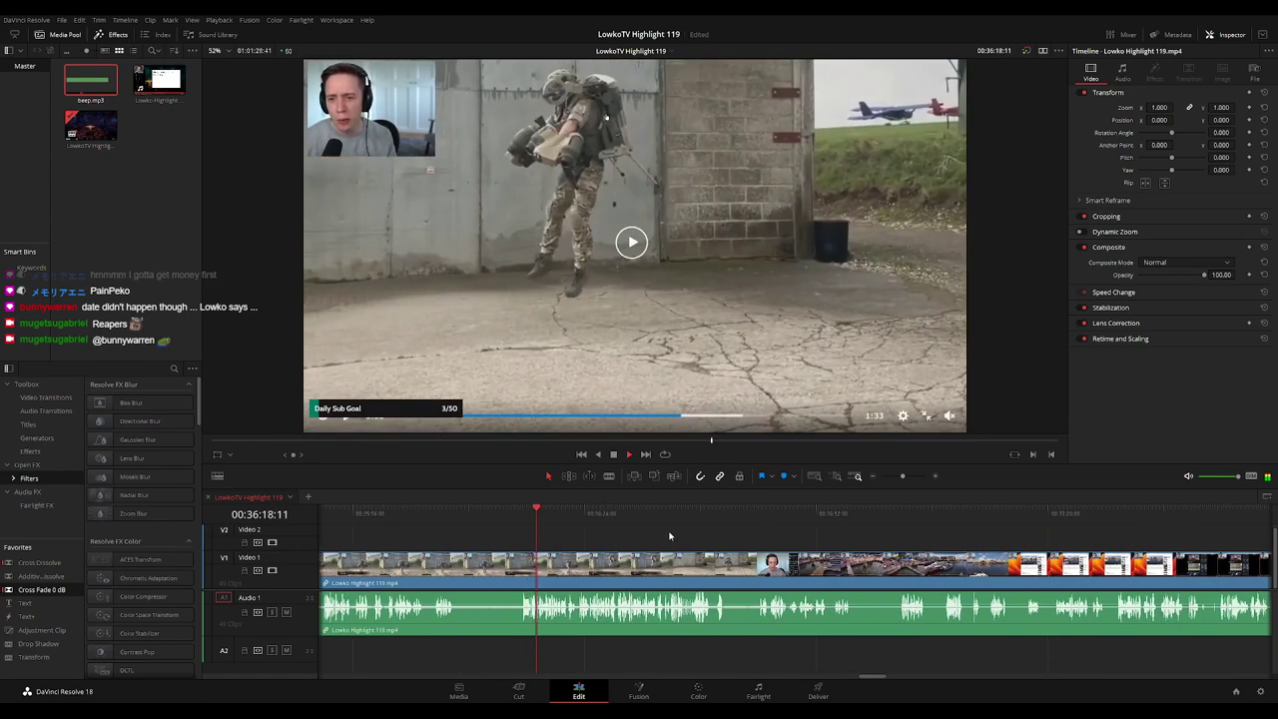
scroll(665, 536, right, 1)
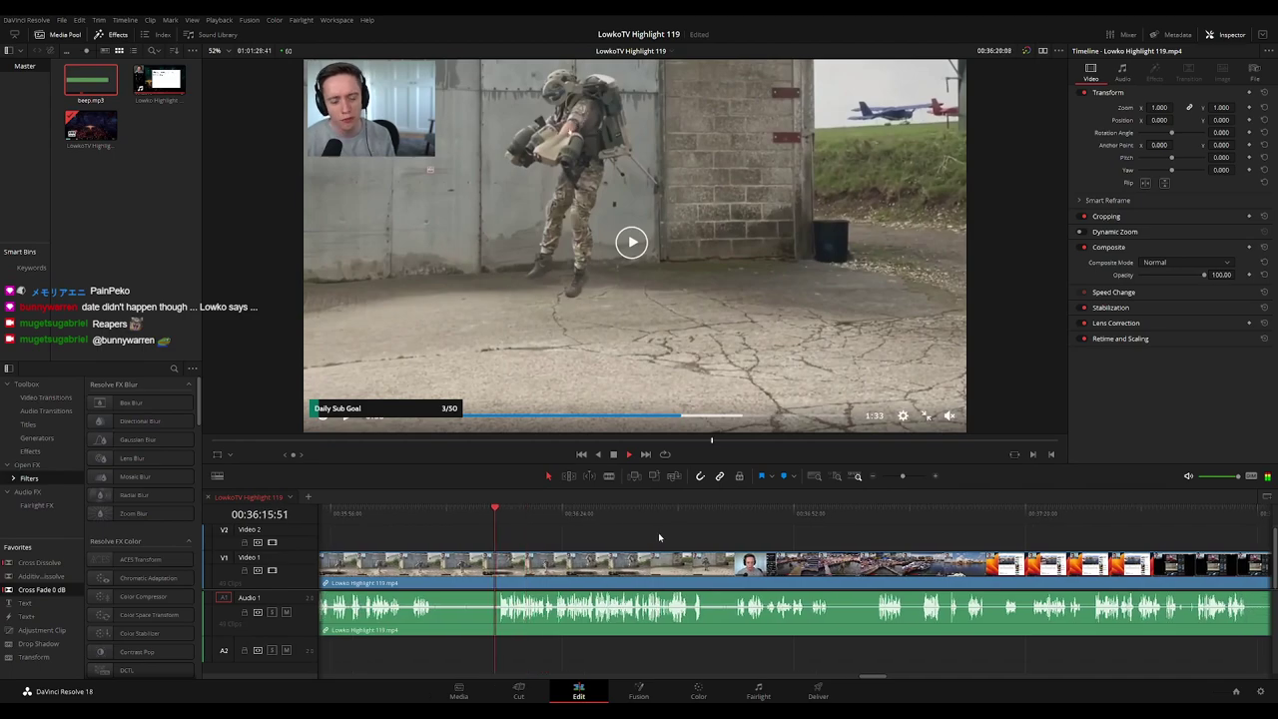
scroll(655, 545, up, 1)
drag(871, 537, 607, 536)
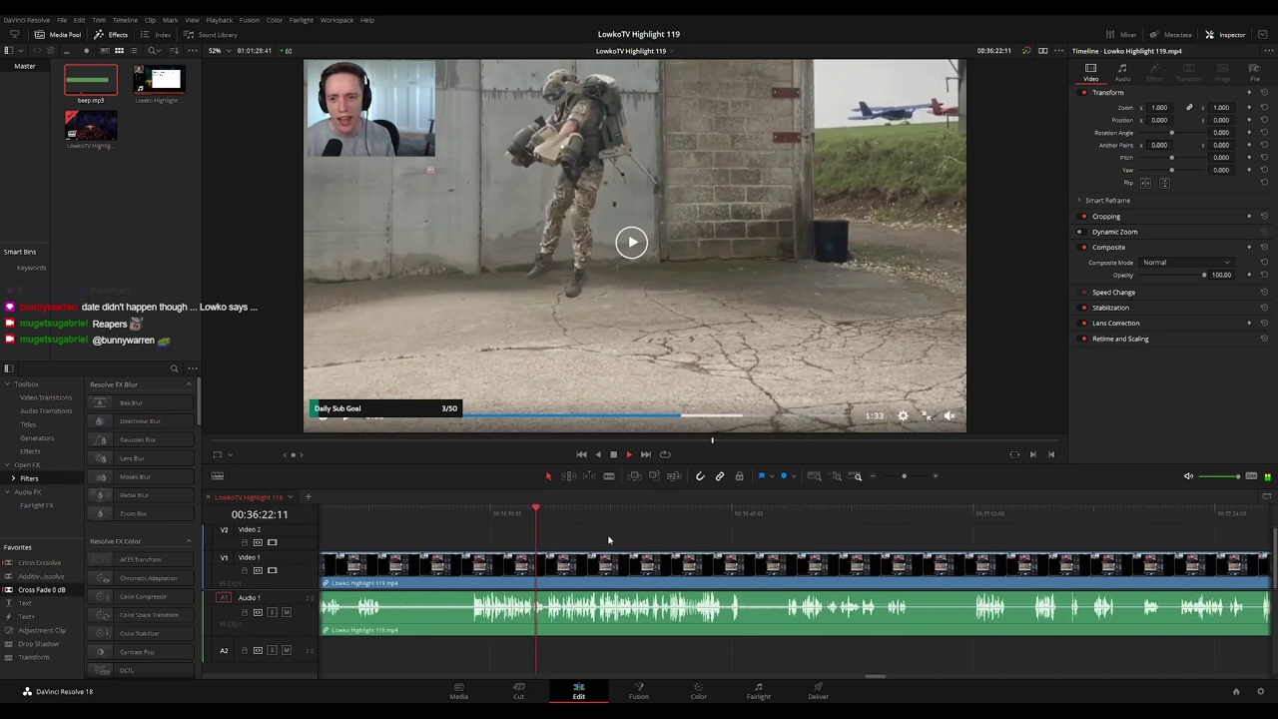
scroll(609, 540, up, 1)
drag(876, 530, 665, 516)
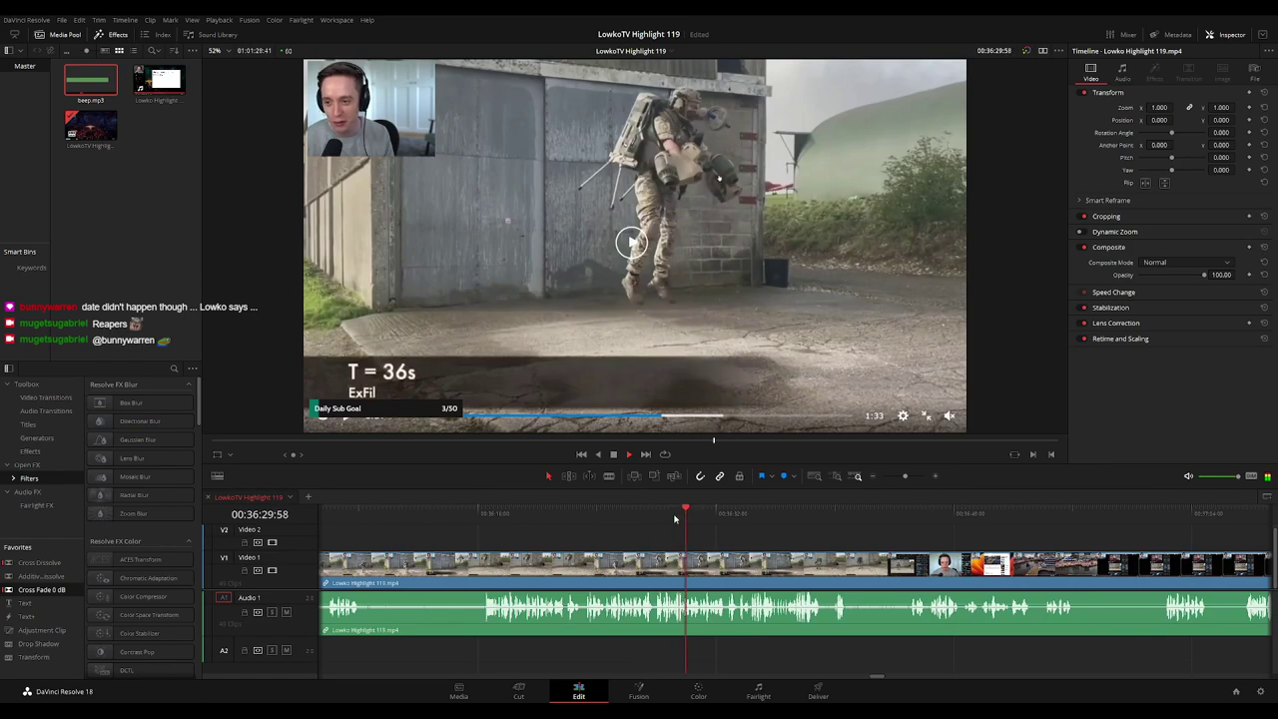
drag(774, 526, 735, 527)
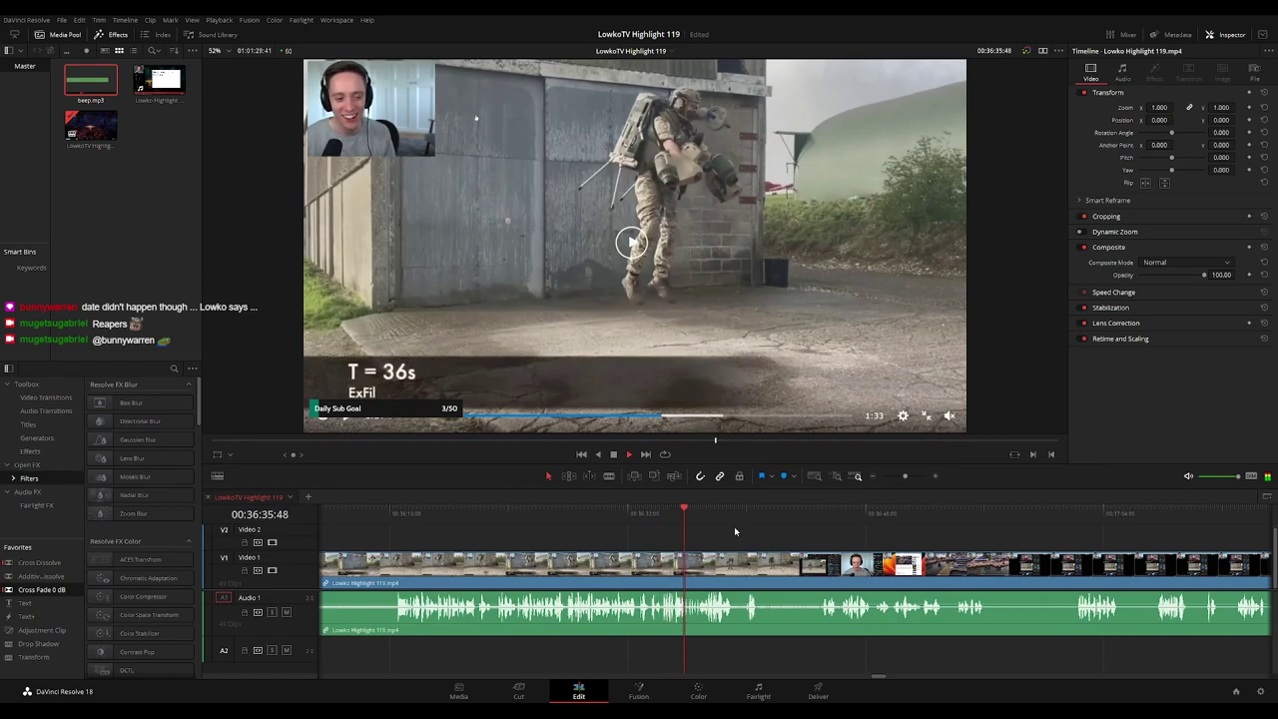
scroll(779, 534, right, 4)
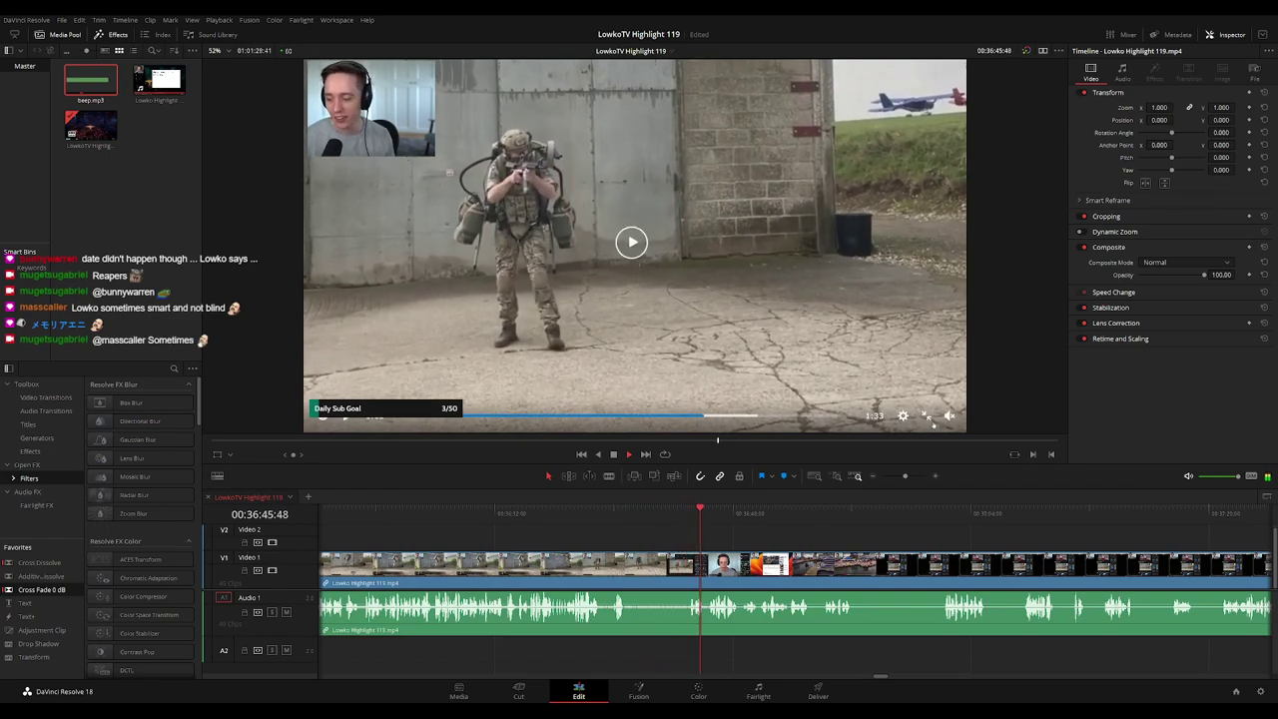
drag(818, 540, 628, 532)
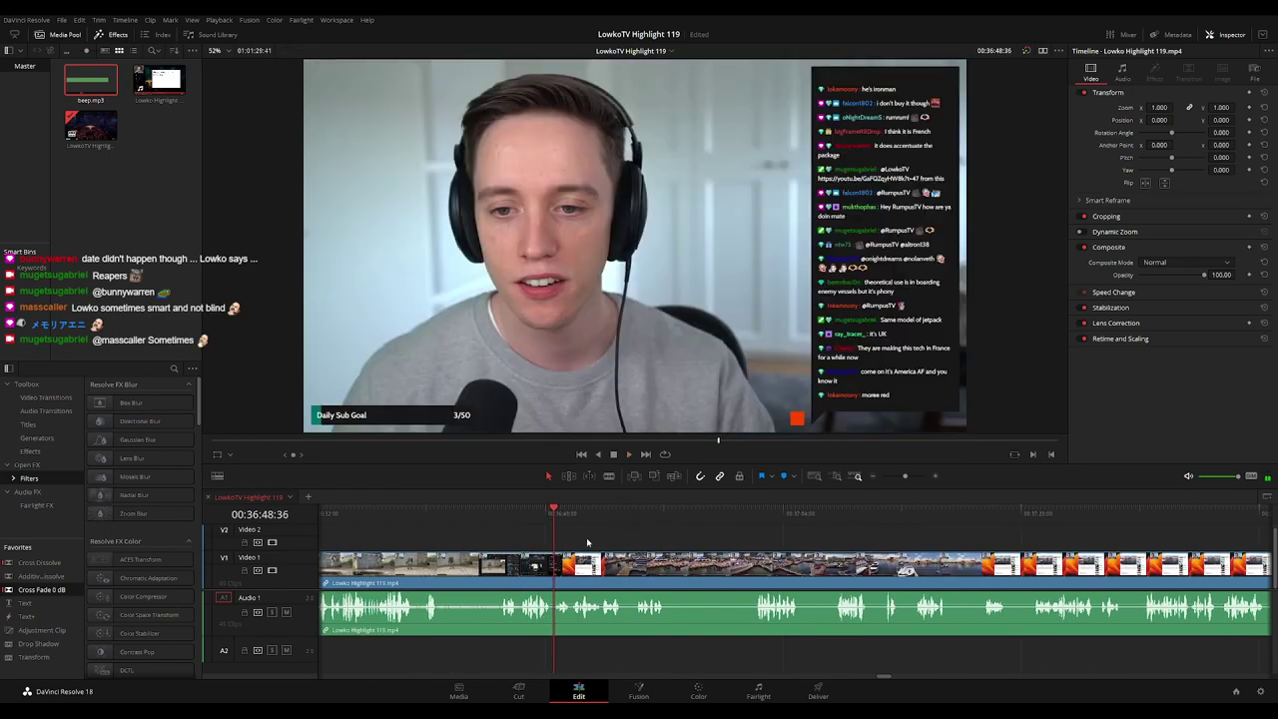
Split the footage around the scene change near 00:36:48, ripple-delete about 0.2 seconds there and color the preceding clip green
scroll(586, 537, left, 3)
drag(796, 521, 782, 526)
key(b)
click(783, 567)
click(805, 568)
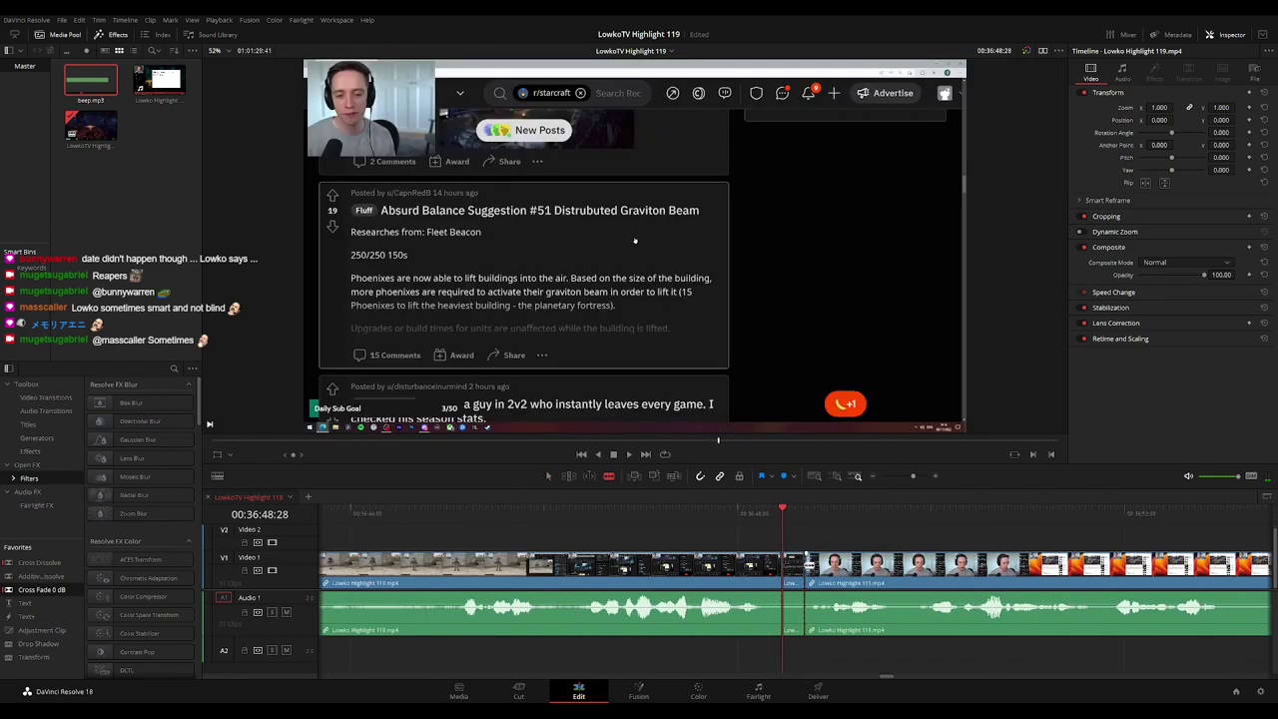
key(a)
click(796, 569)
key(Delete)
key(space)
scroll(794, 565, down, 2)
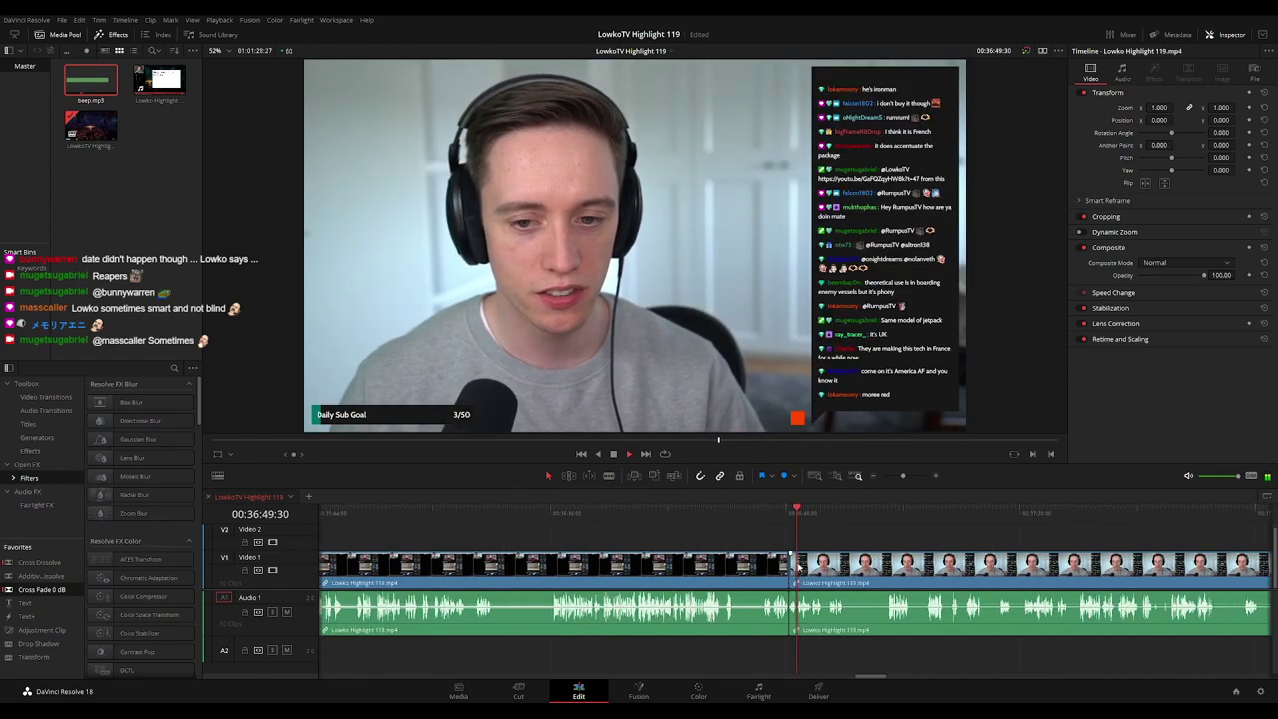
click(739, 577)
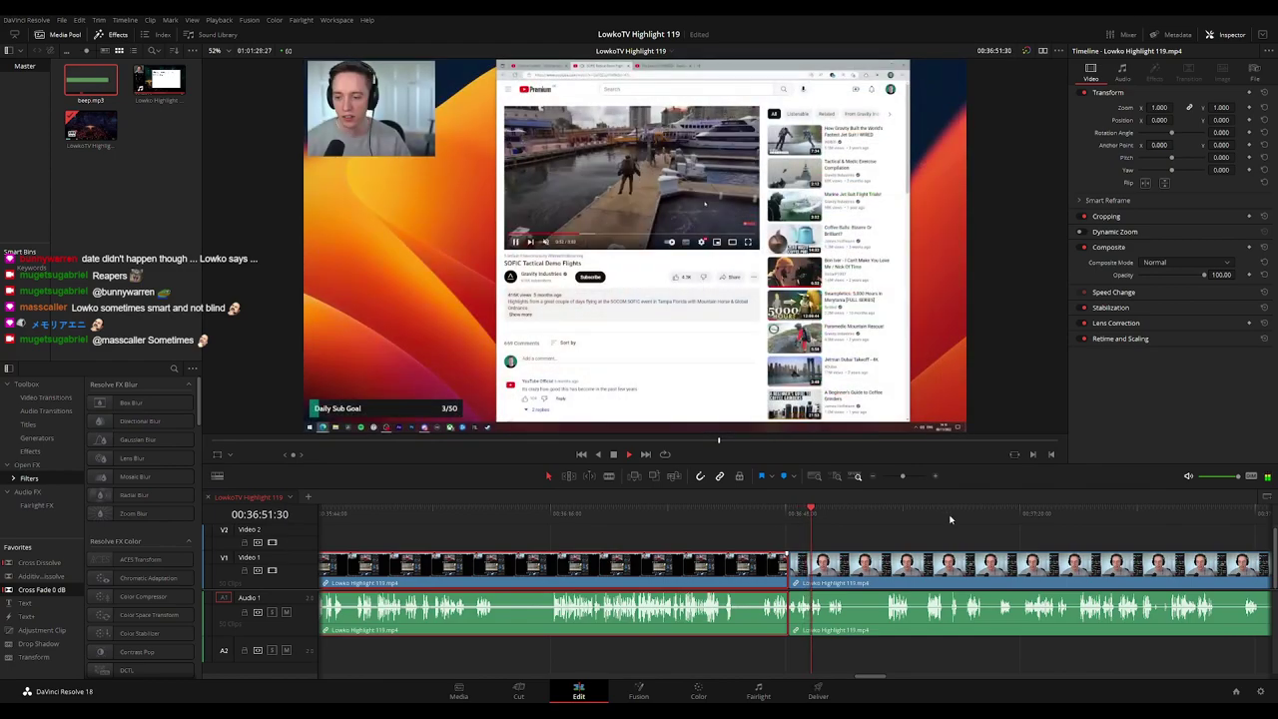
click(904, 541)
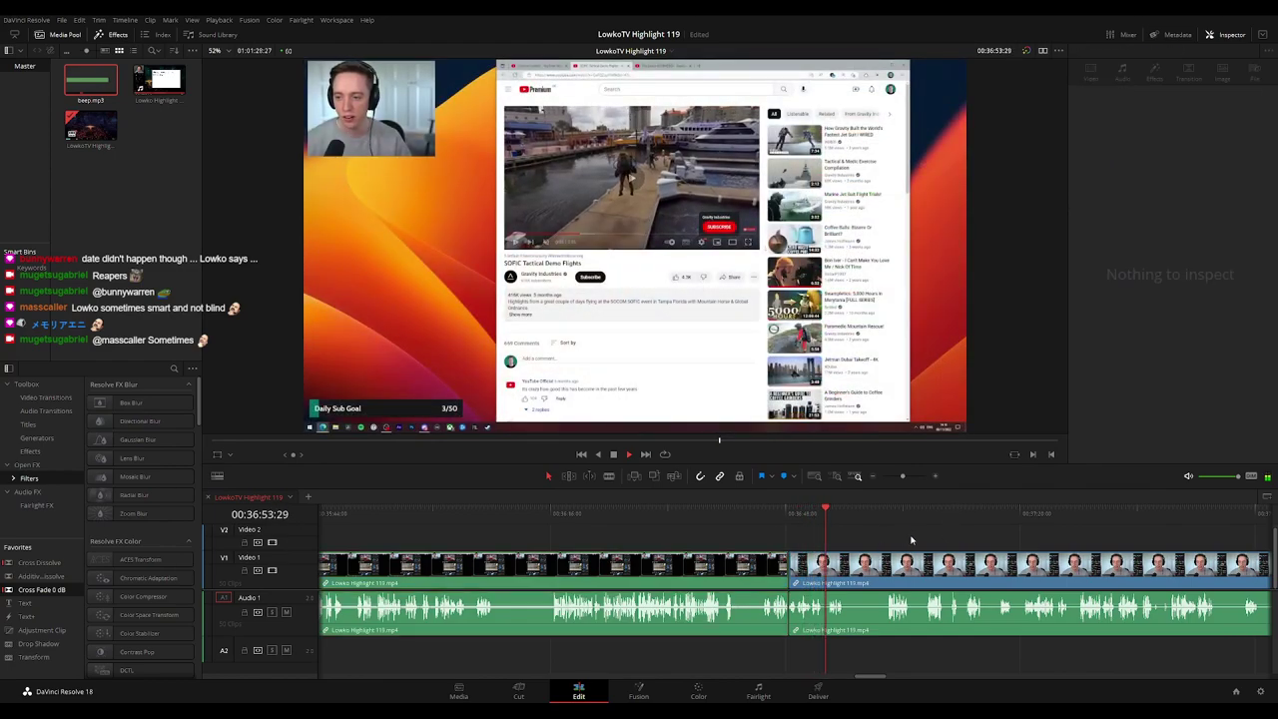
Play through the jet suit videos from about 00:36:53 to 00:38:22, checking picture and waveform for the next section to cut
scroll(913, 540, up, 1)
drag(930, 542, 696, 536)
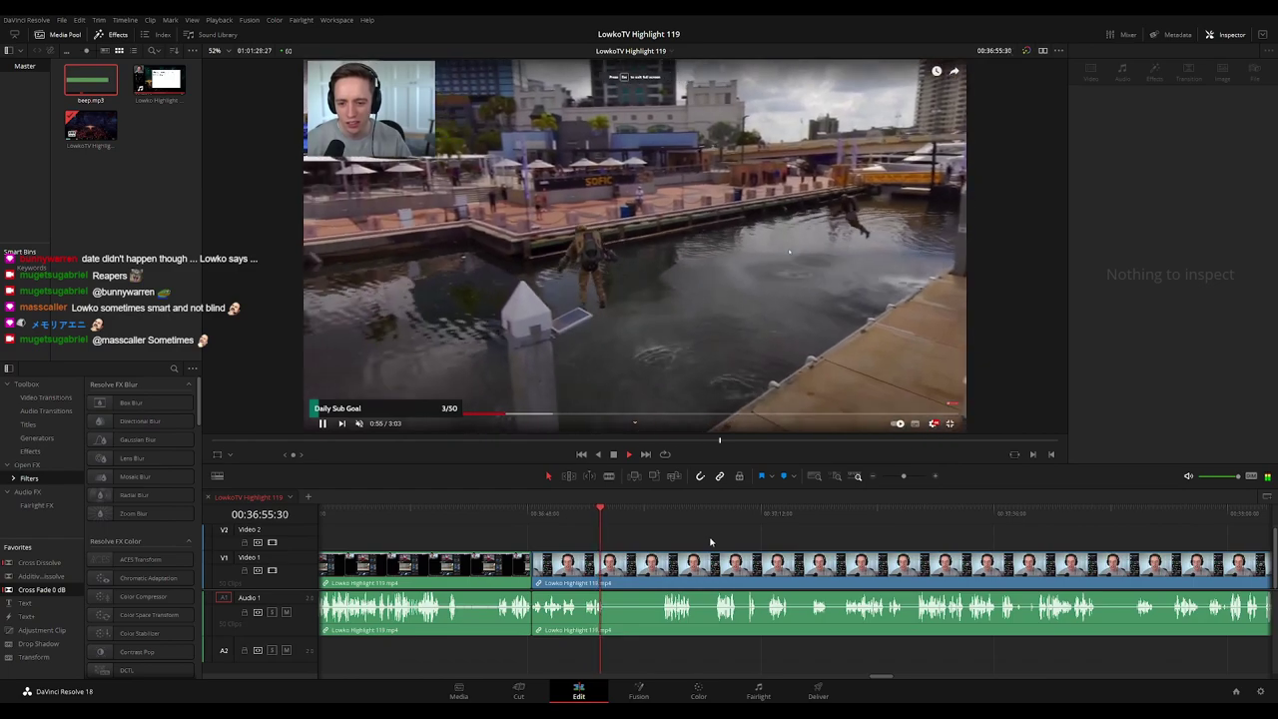
key(space)
key(space)
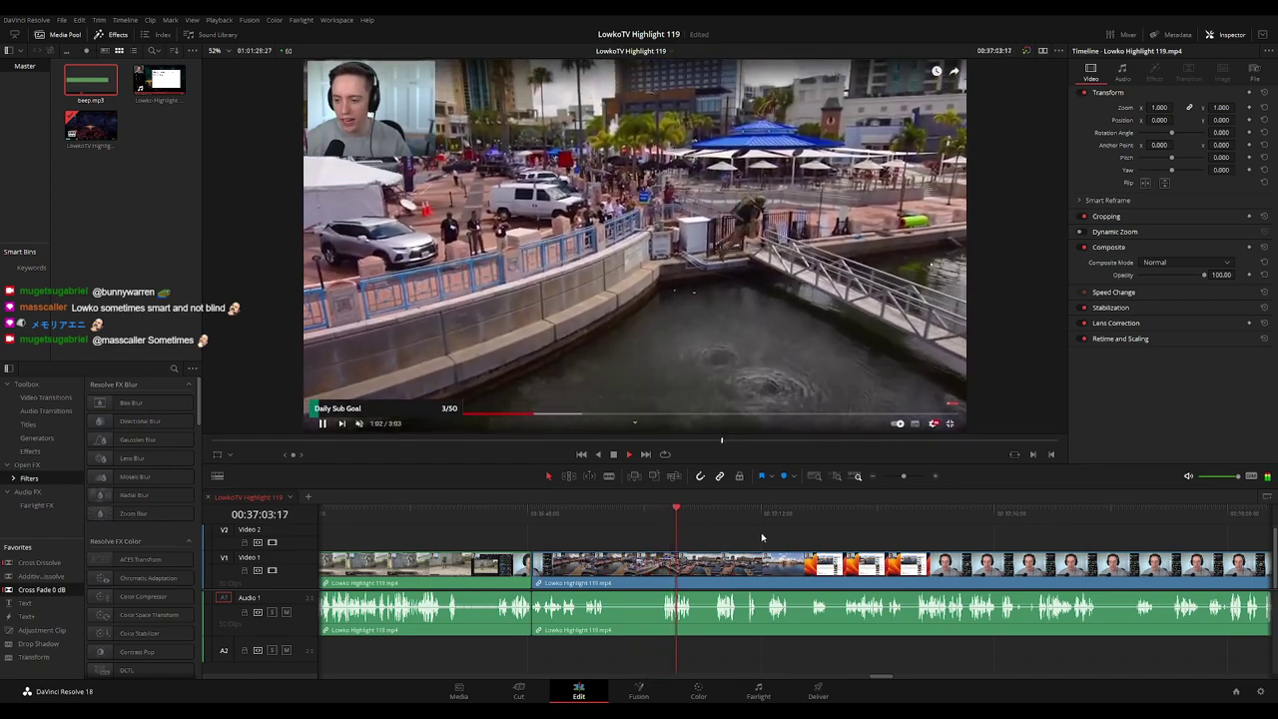
drag(762, 537, 716, 534)
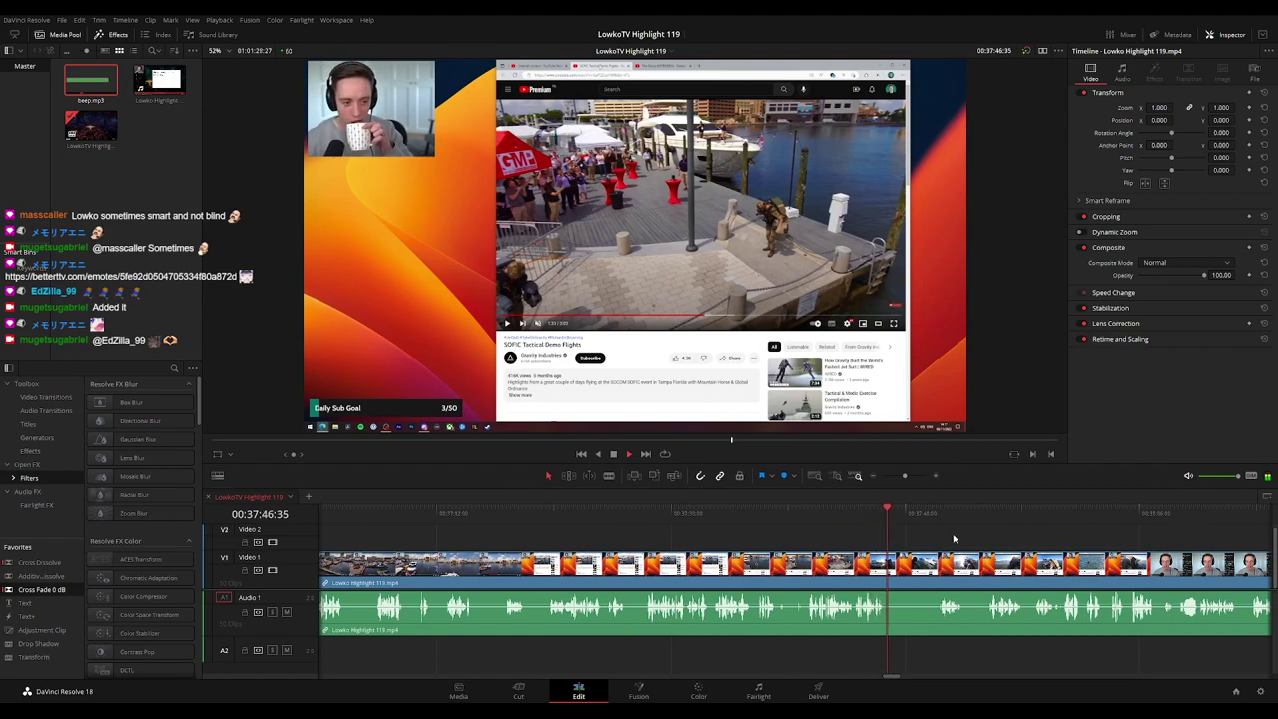
drag(953, 539, 676, 528)
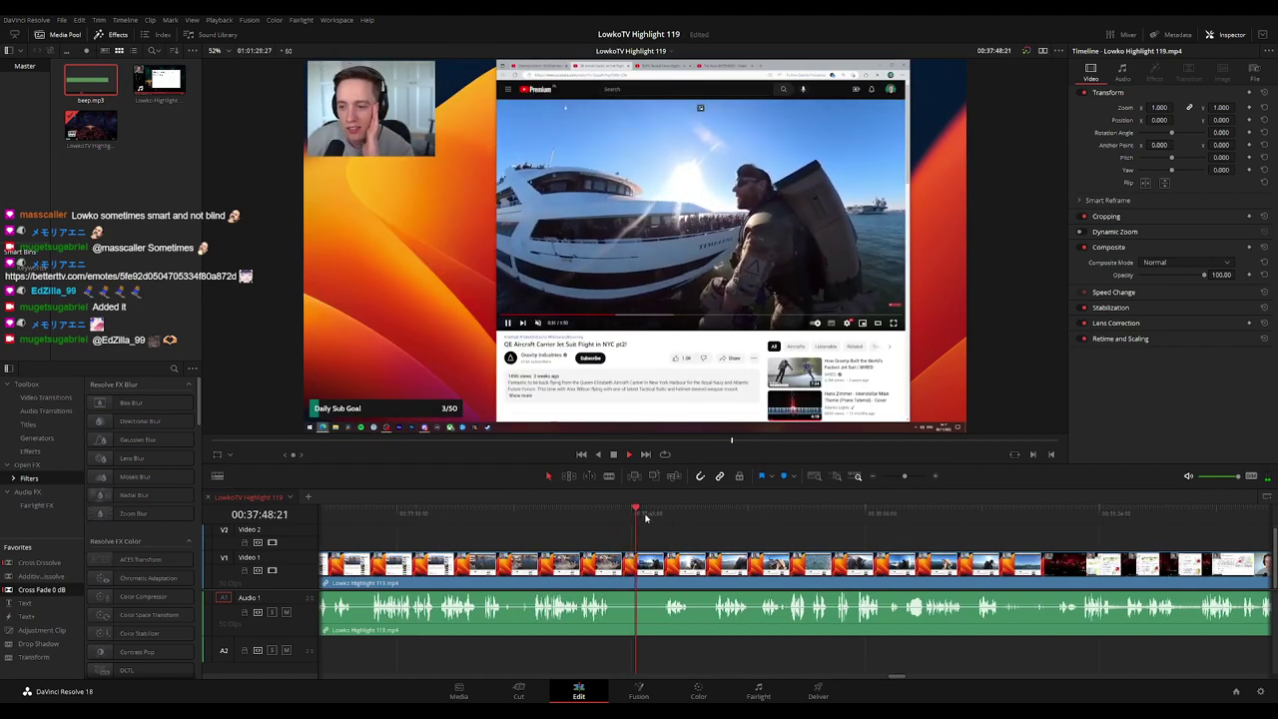
scroll(678, 537, right, 1)
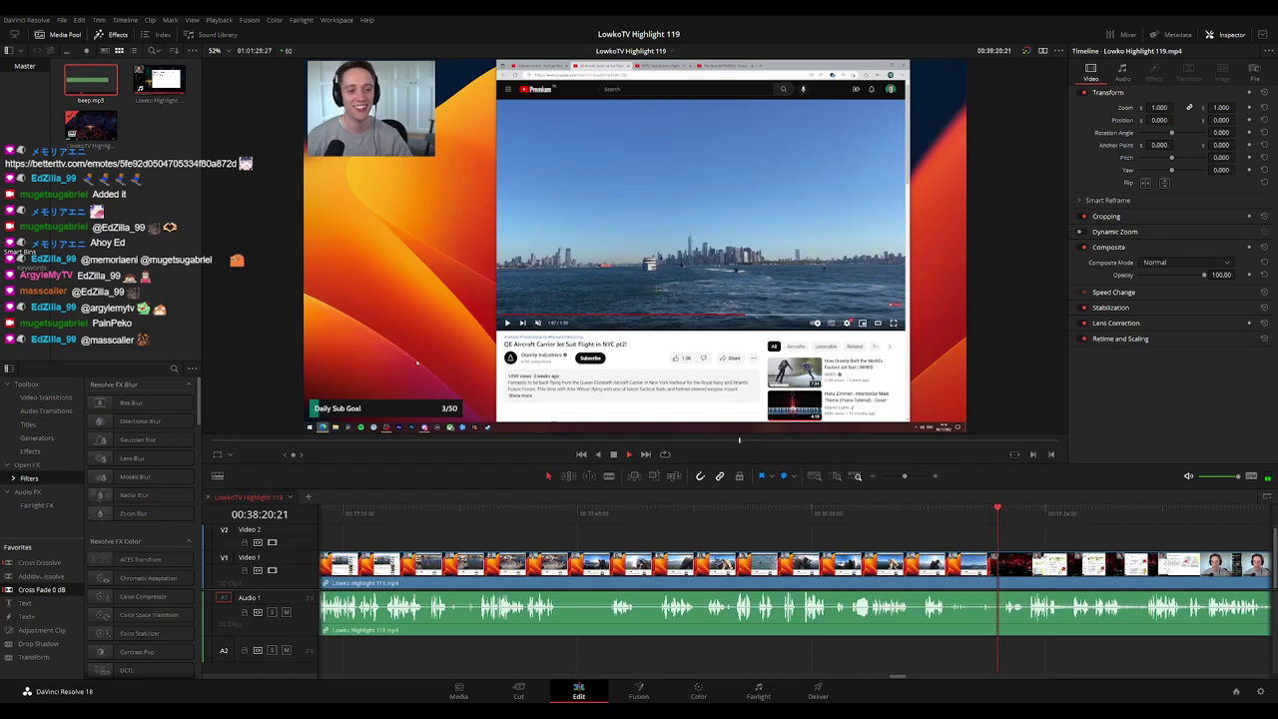
drag(1065, 541, 617, 529)
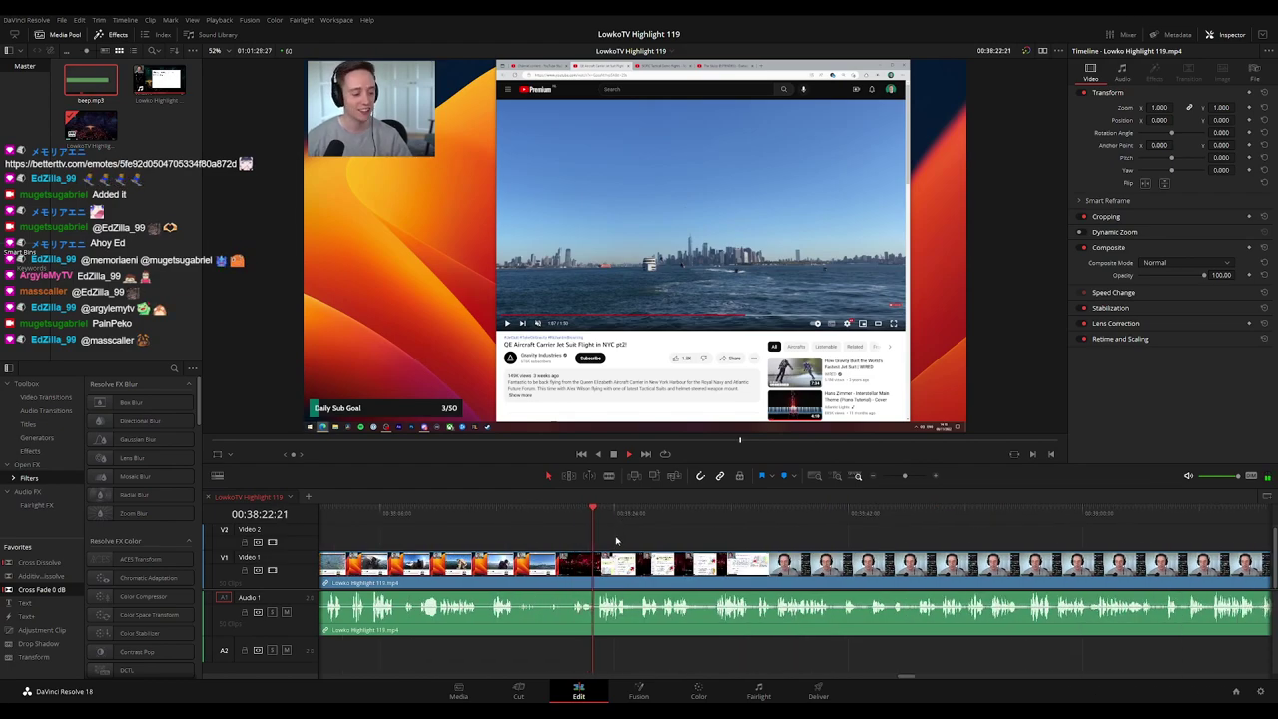
Split the footage at the scene change near 00:38:22, ripple-remove about 0.2 seconds there and color the preceding clip green
scroll(829, 565, up, 2)
drag(796, 565, 814, 556)
key(space)
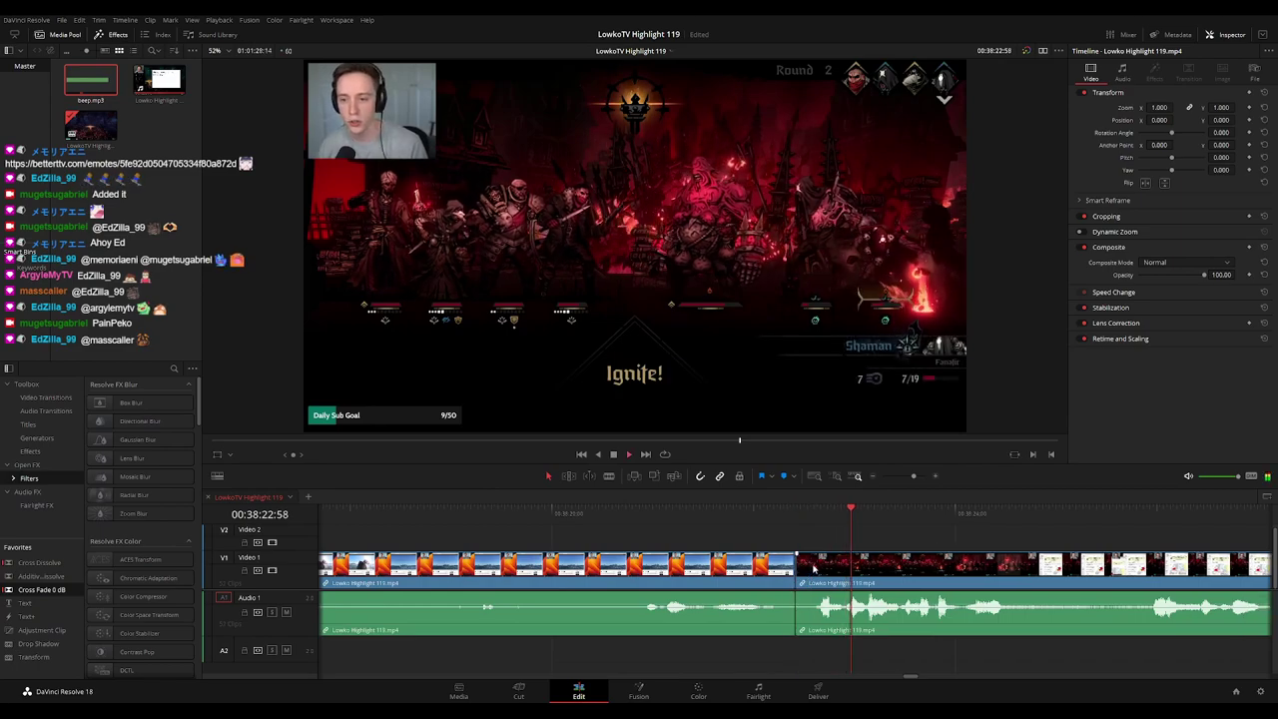
scroll(814, 566, down, 2)
scroll(814, 569, down, 2)
click(764, 570)
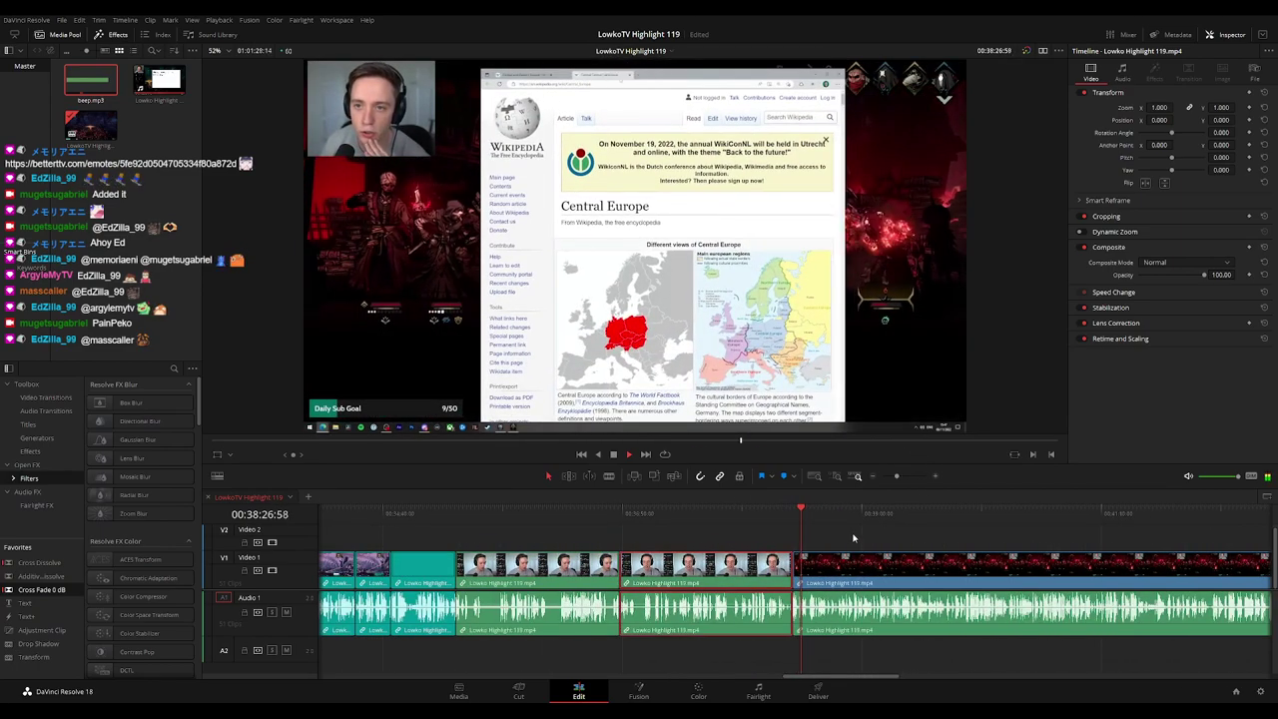
click(855, 534)
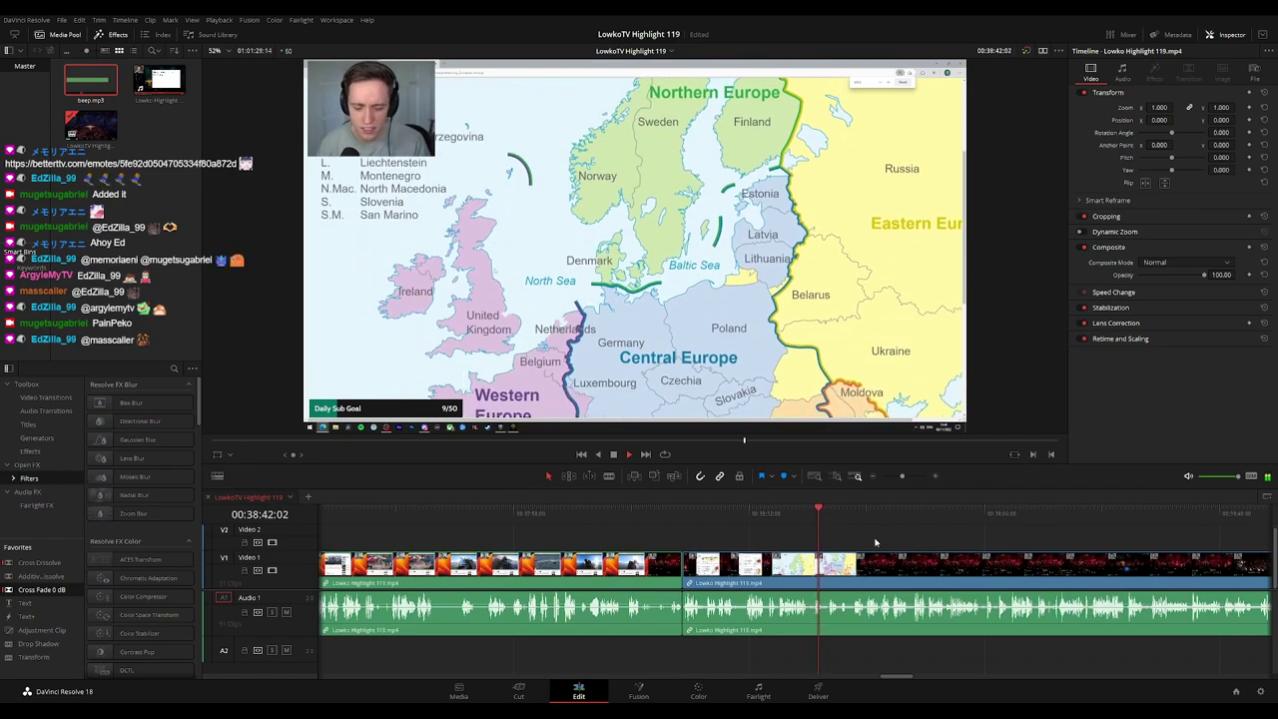
Review the footage from about 00:38:42 to 00:39:09, checking the commentary and waveform for pauses
drag(874, 540, 762, 528)
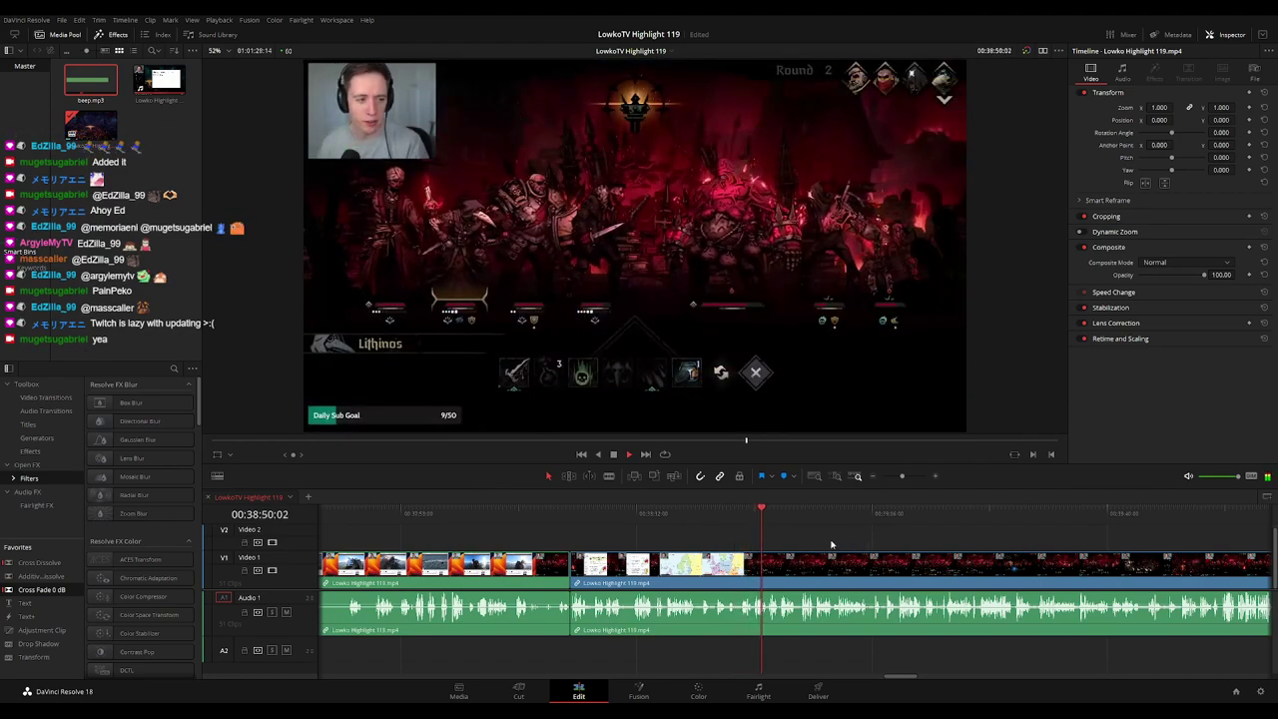
scroll(843, 545, right, 2)
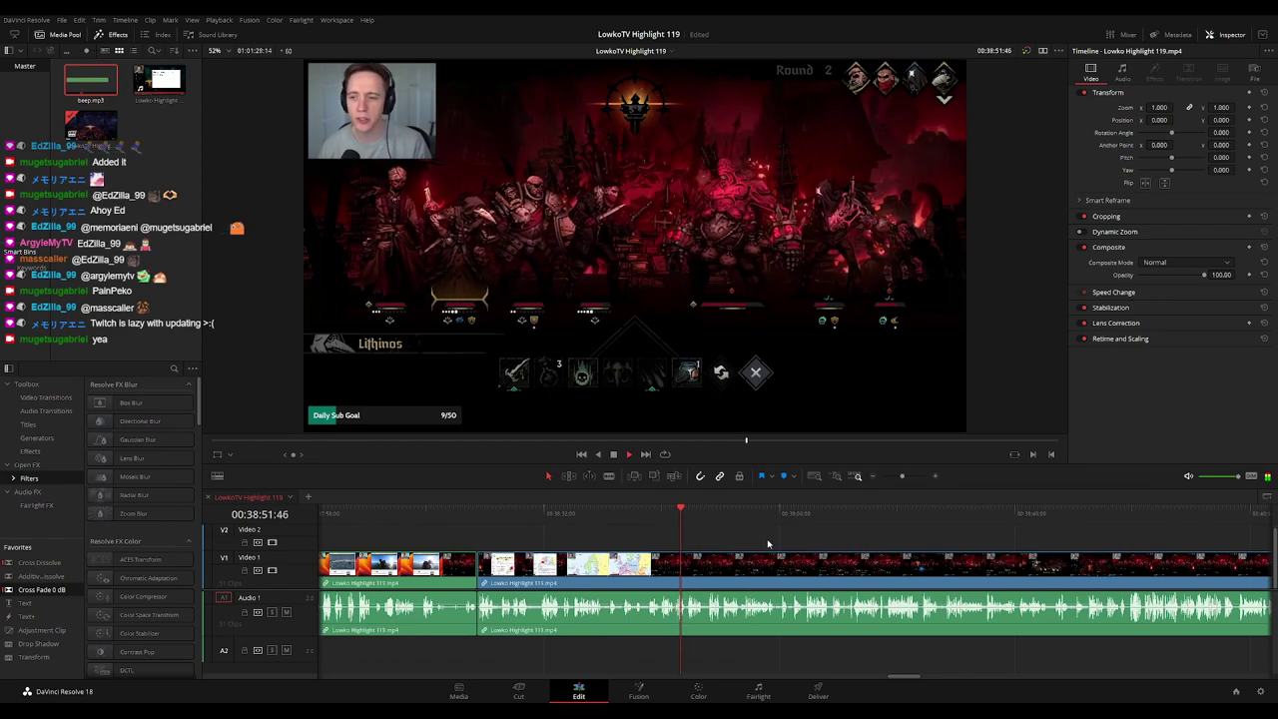
scroll(814, 551, down, 4)
scroll(814, 550, down, 3)
scroll(654, 560, up, 6)
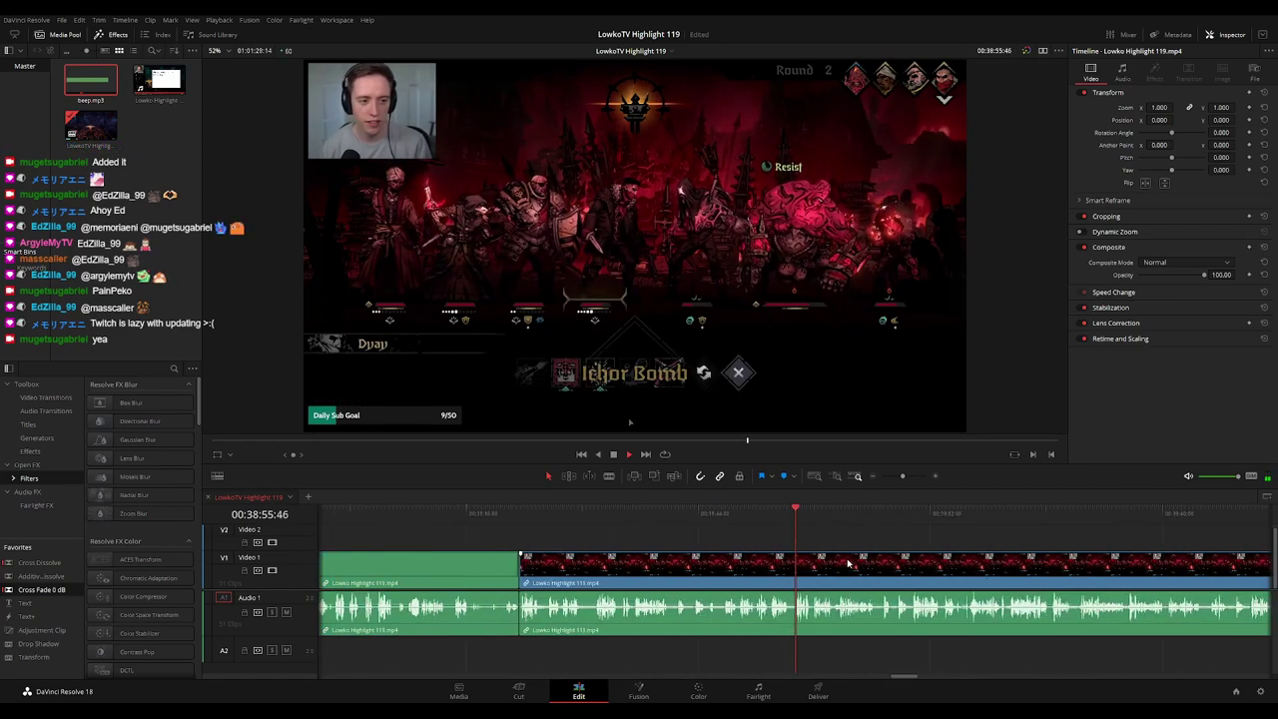
scroll(850, 561, down, 1)
drag(880, 539, 653, 537)
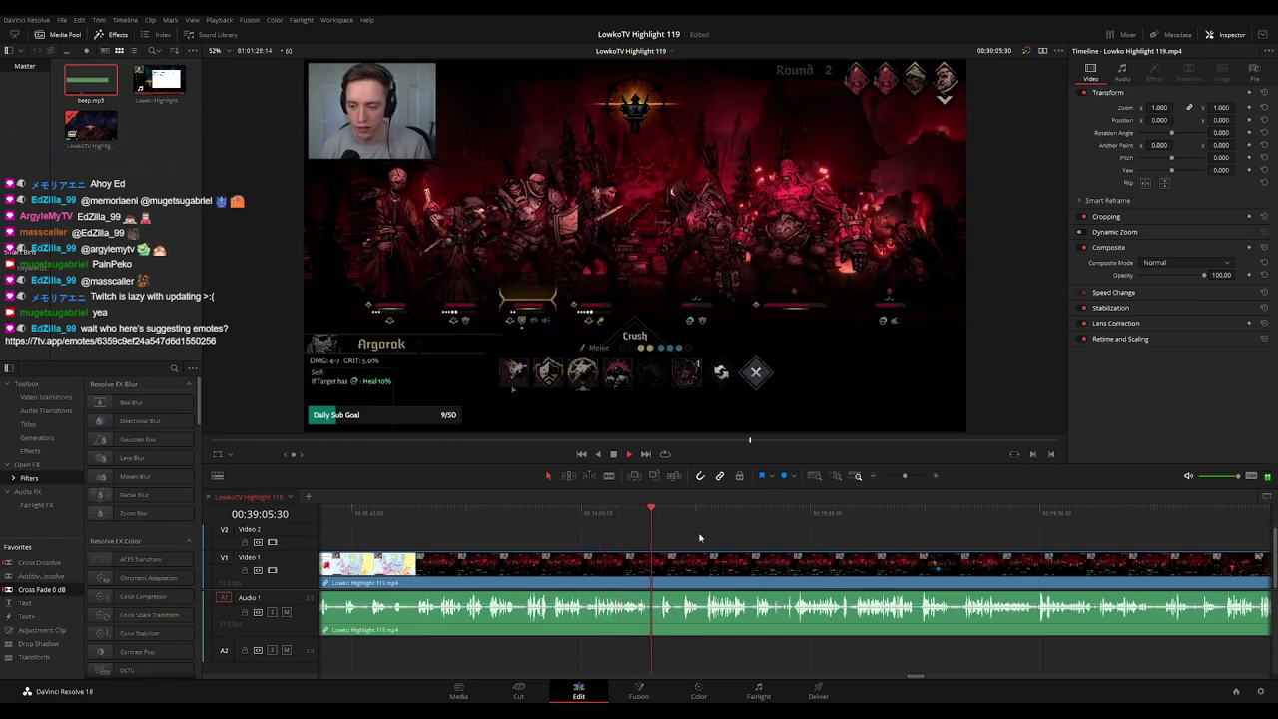
drag(718, 539, 565, 523)
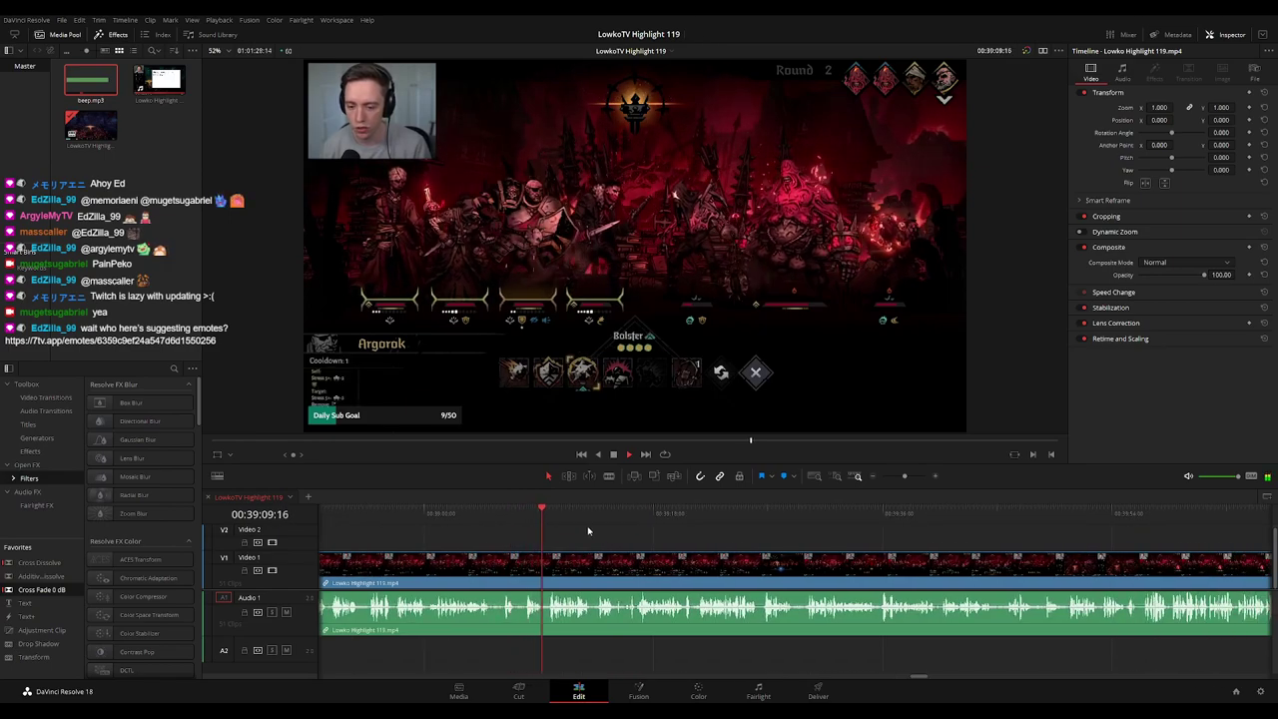
Play through the gameplay fight from about 00:39:09 to 00:40:04, checking the commentary and waveform for sections to cut
scroll(613, 531, right, 1)
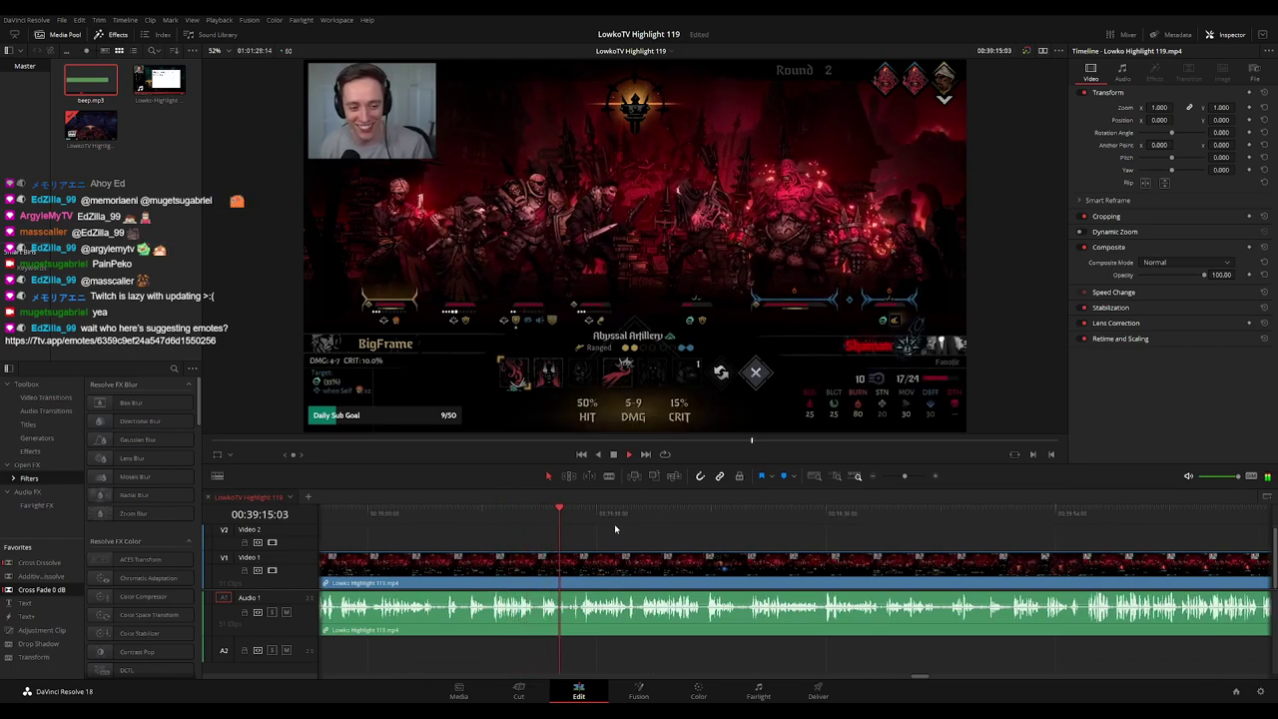
scroll(643, 538, right, 1)
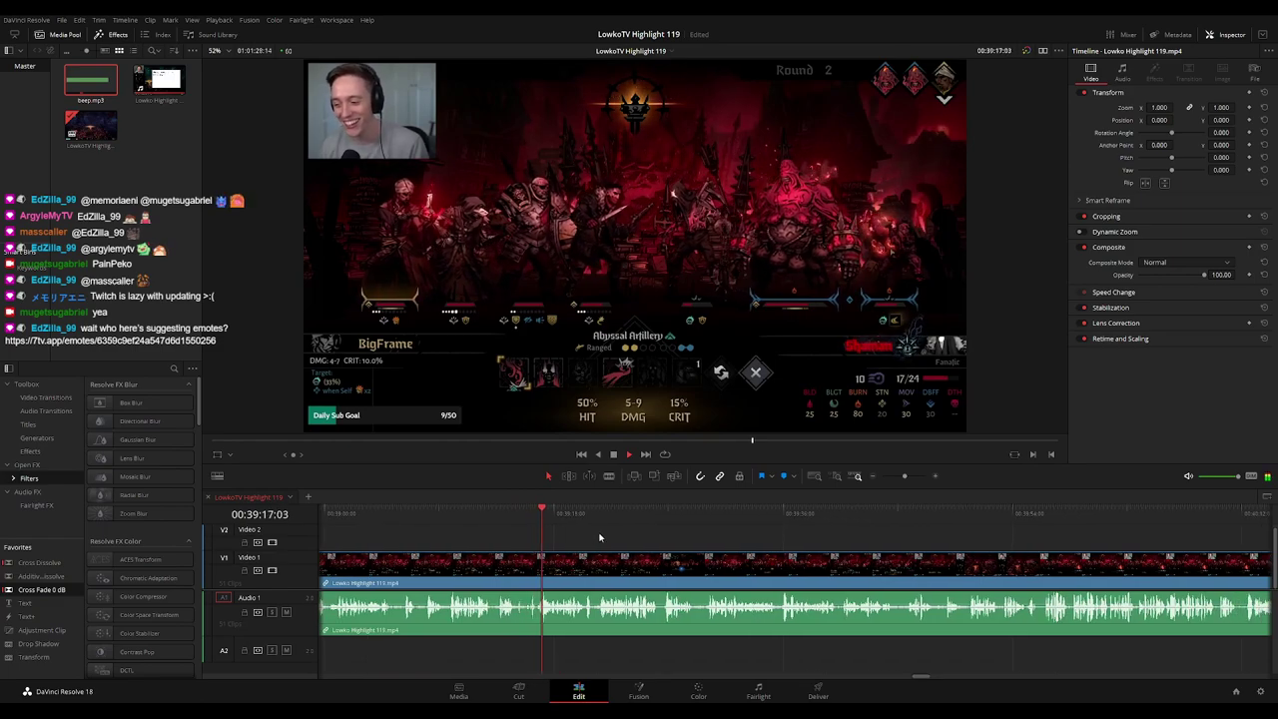
scroll(603, 539, right, 1)
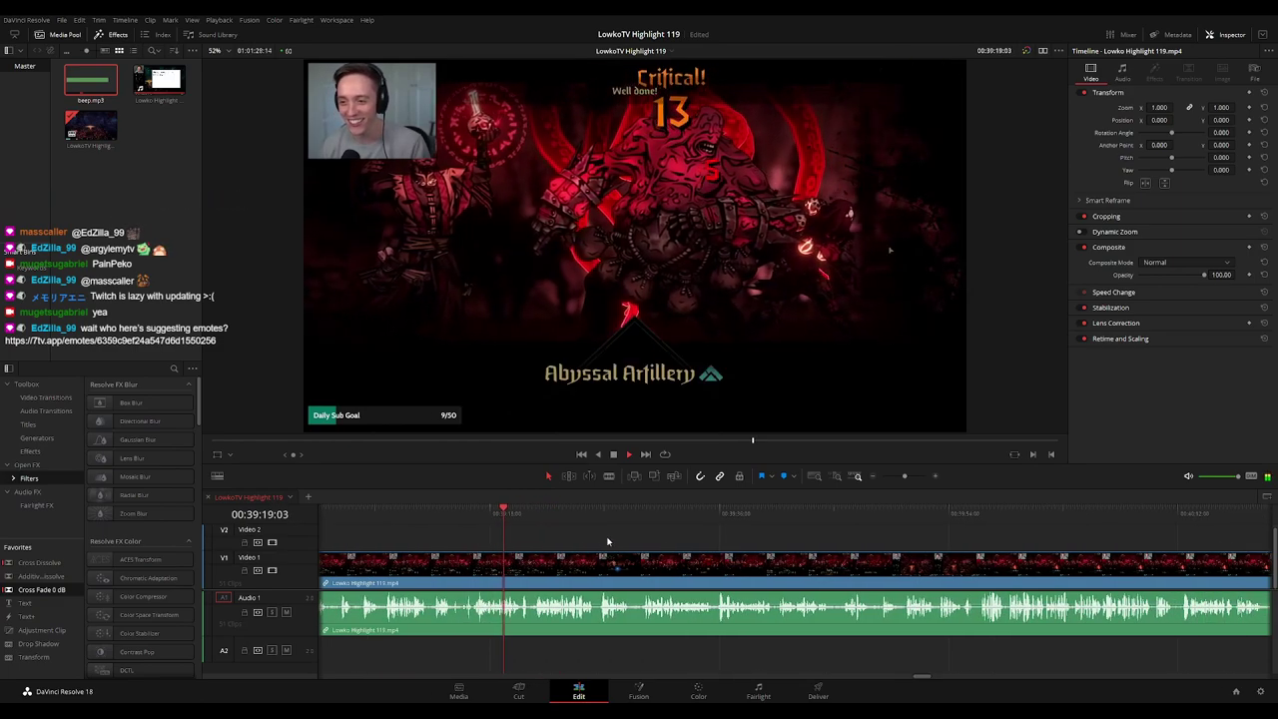
drag(608, 542, 576, 541)
key(space)
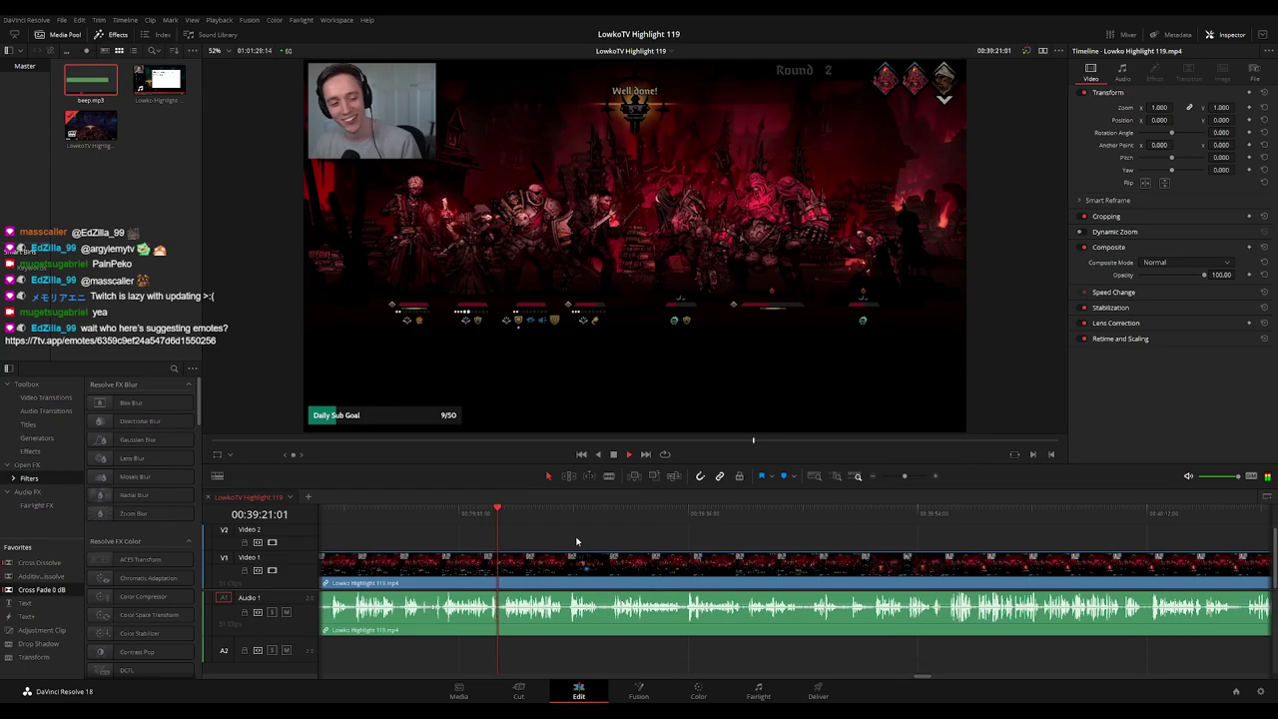
scroll(662, 542, down, 10)
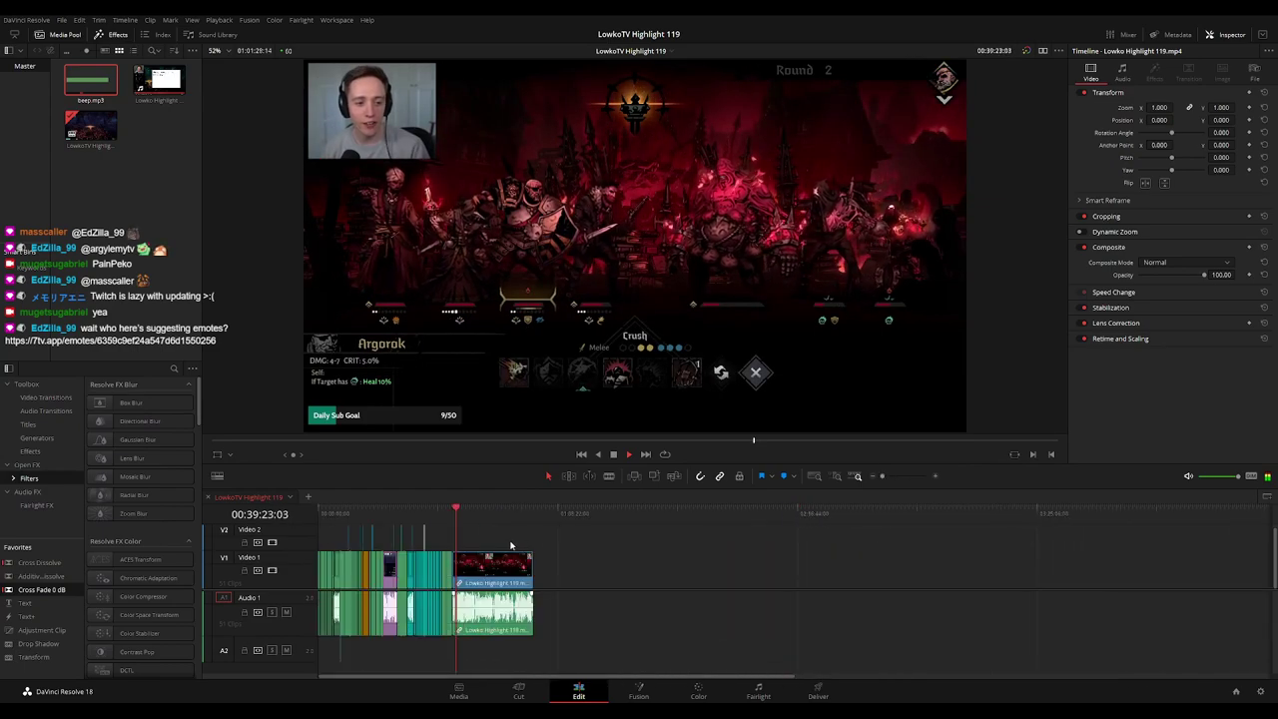
scroll(512, 544, up, 5)
drag(812, 533, 755, 533)
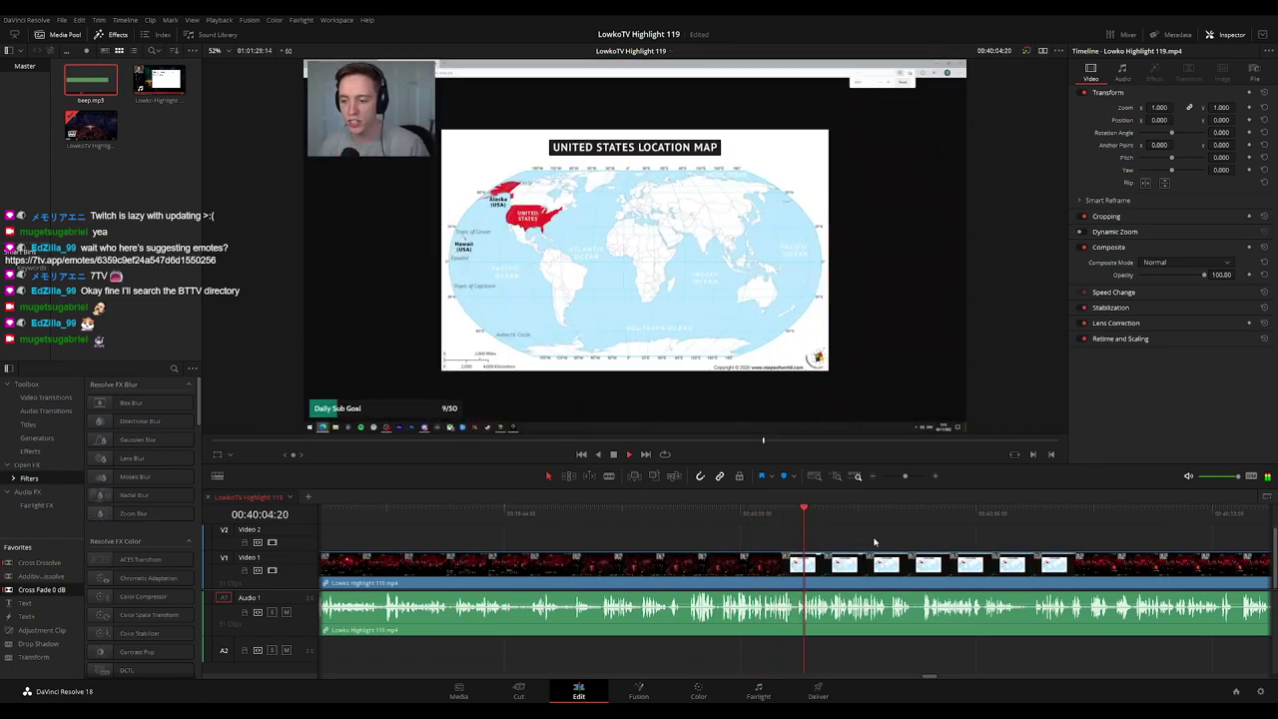
Review the United States location map and world map discussion from about 00:40:04 to 00:41:27, checking for pauses or cut points
drag(885, 537, 779, 537)
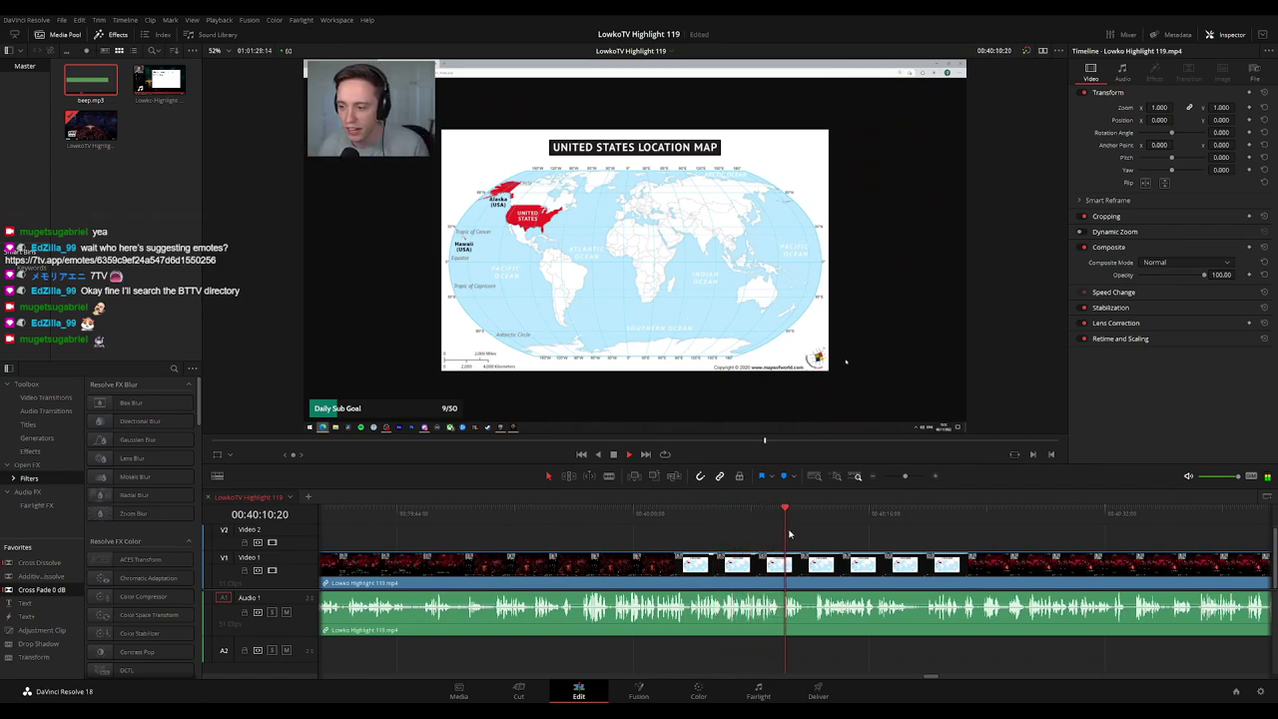
scroll(786, 532, right, 3)
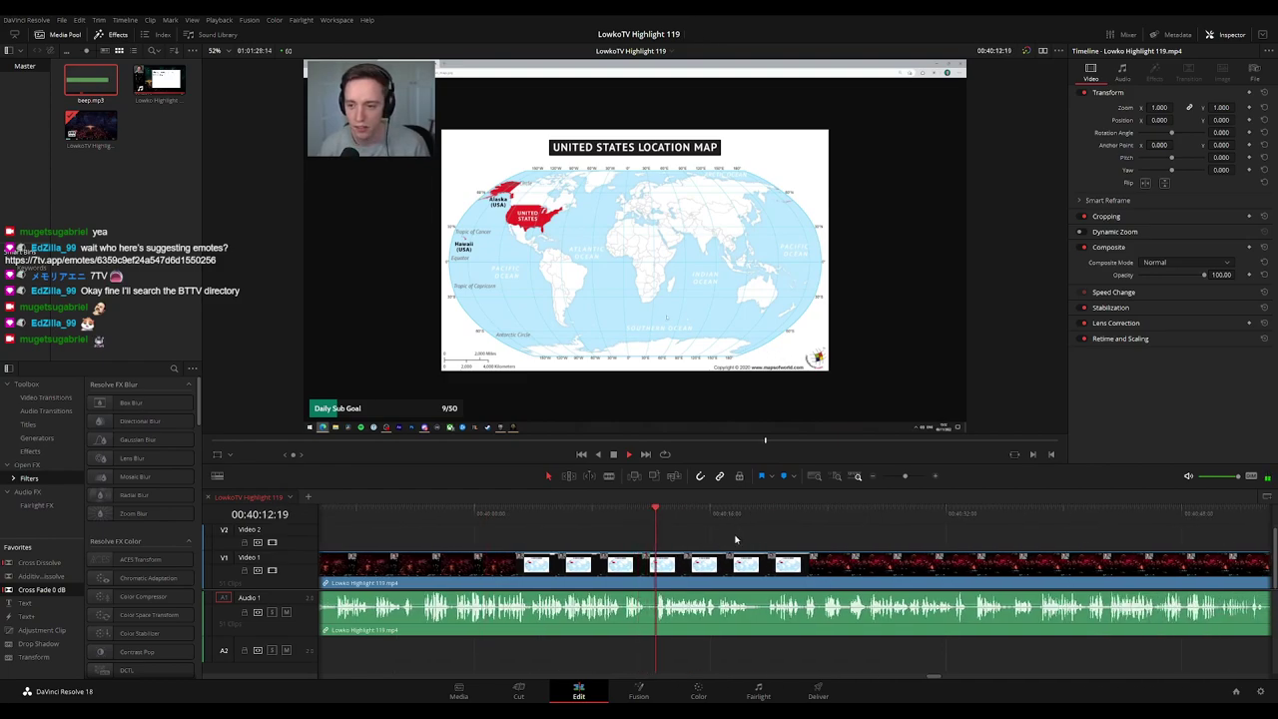
scroll(689, 538, right, 2)
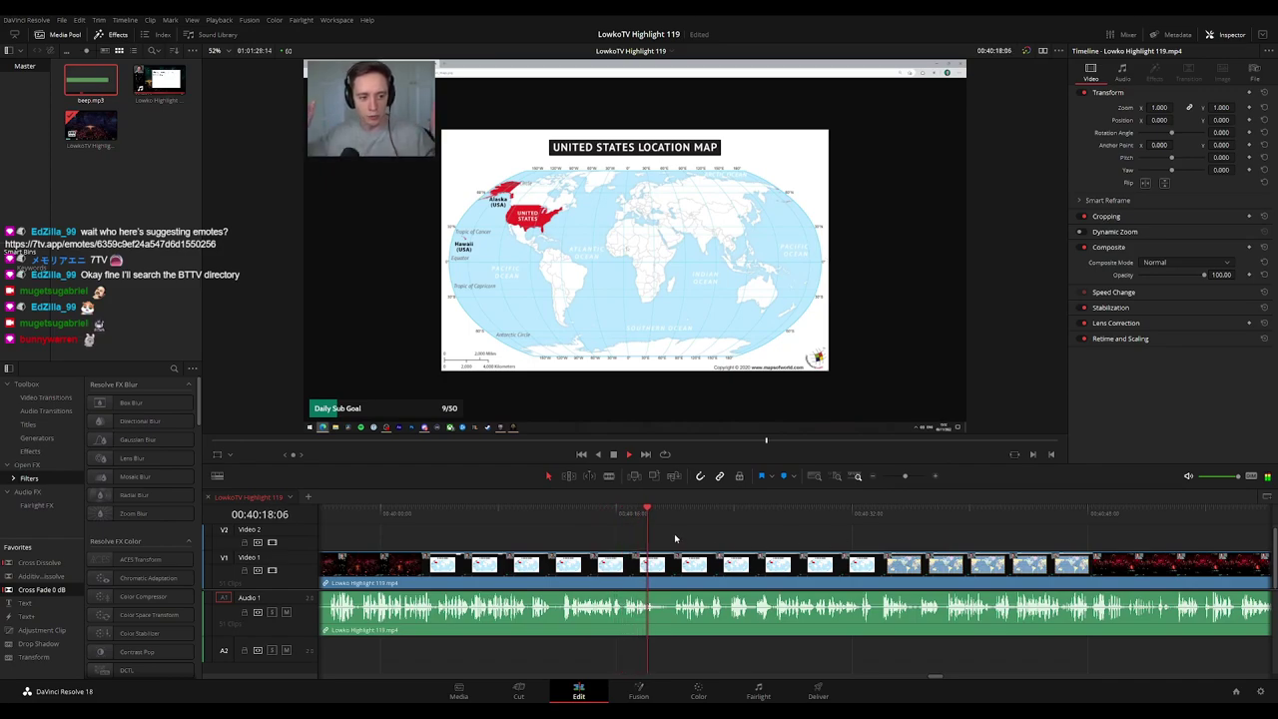
scroll(635, 538, right, 2)
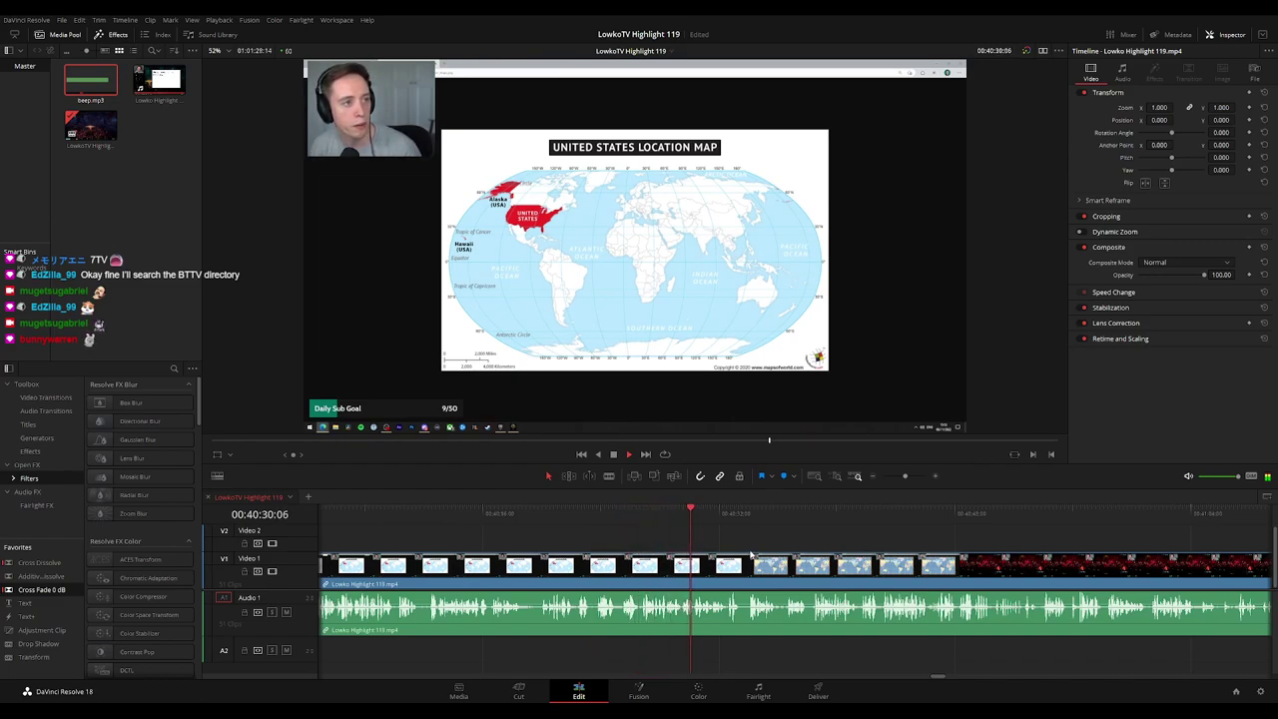
drag(761, 539, 634, 541)
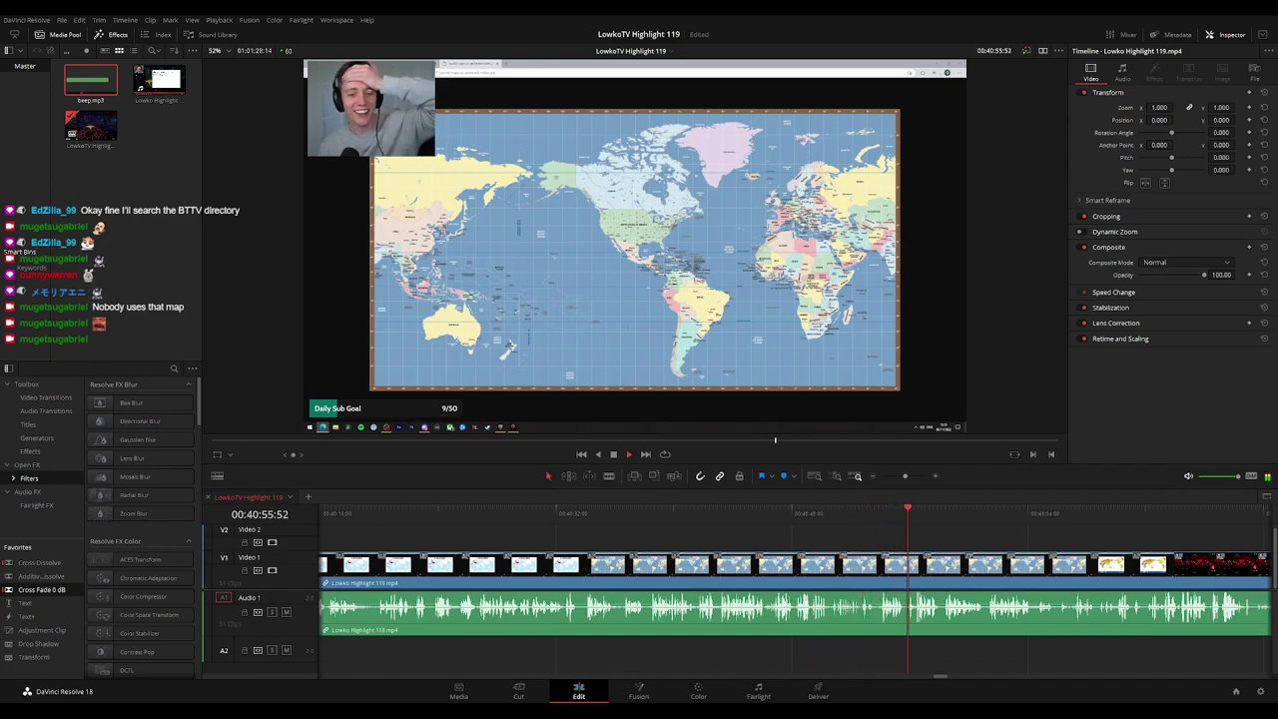
drag(1002, 542, 686, 532)
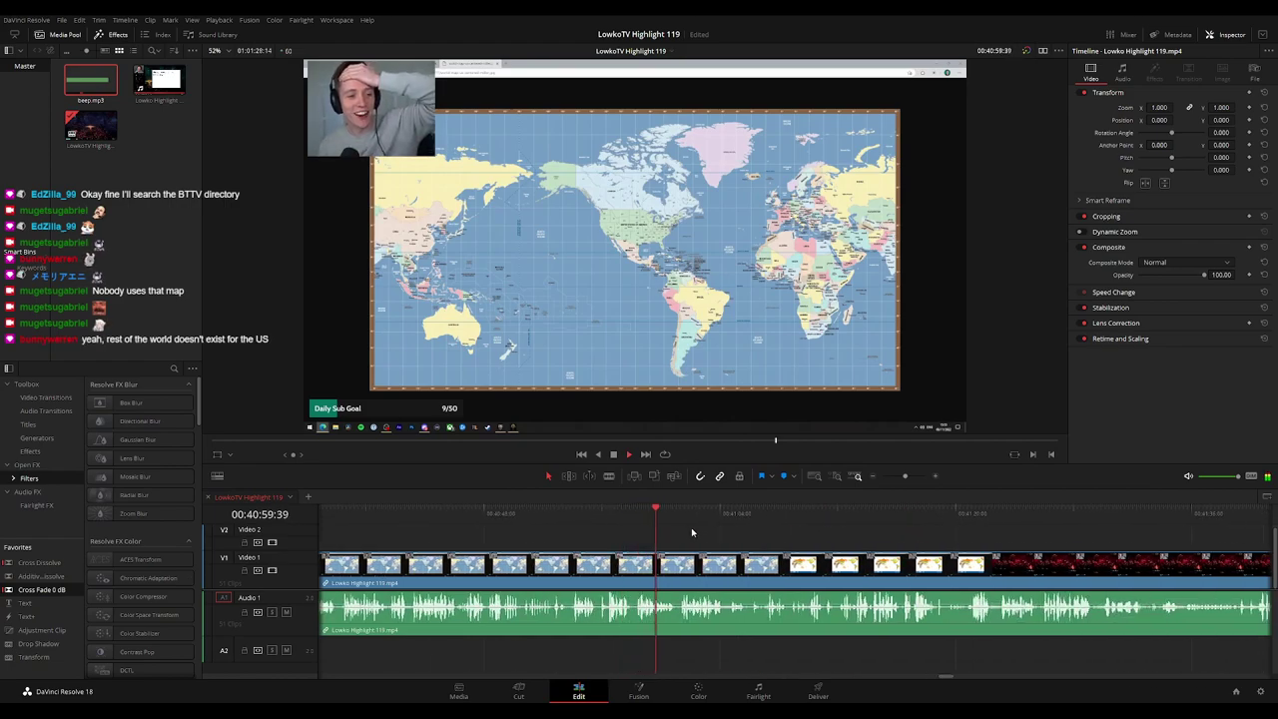
drag(727, 538, 701, 536)
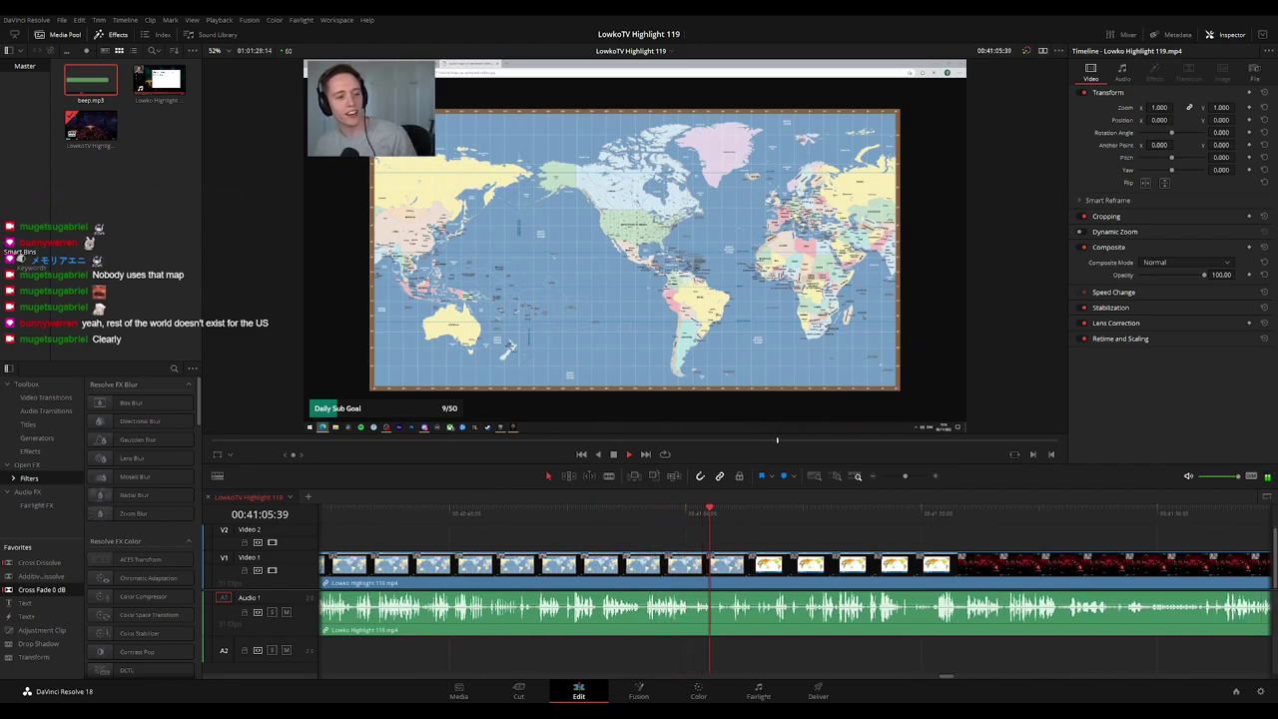
scroll(610, 511, right, 5)
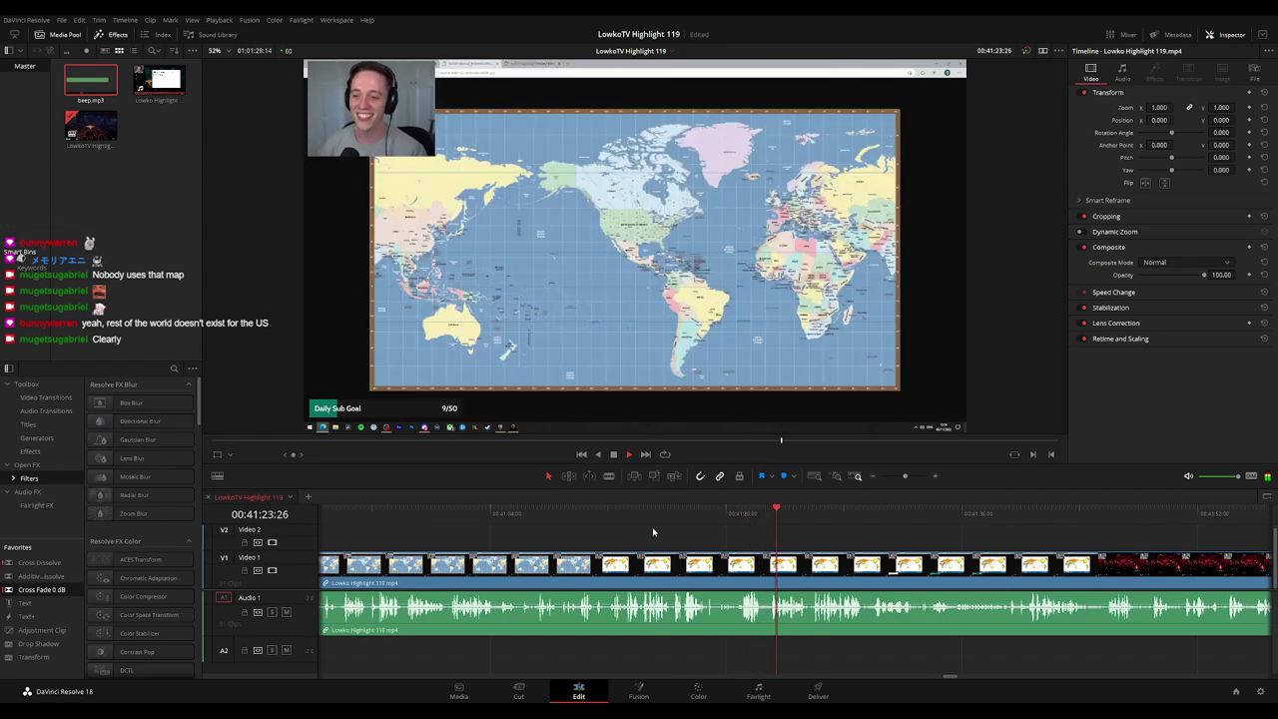
drag(870, 530, 740, 540)
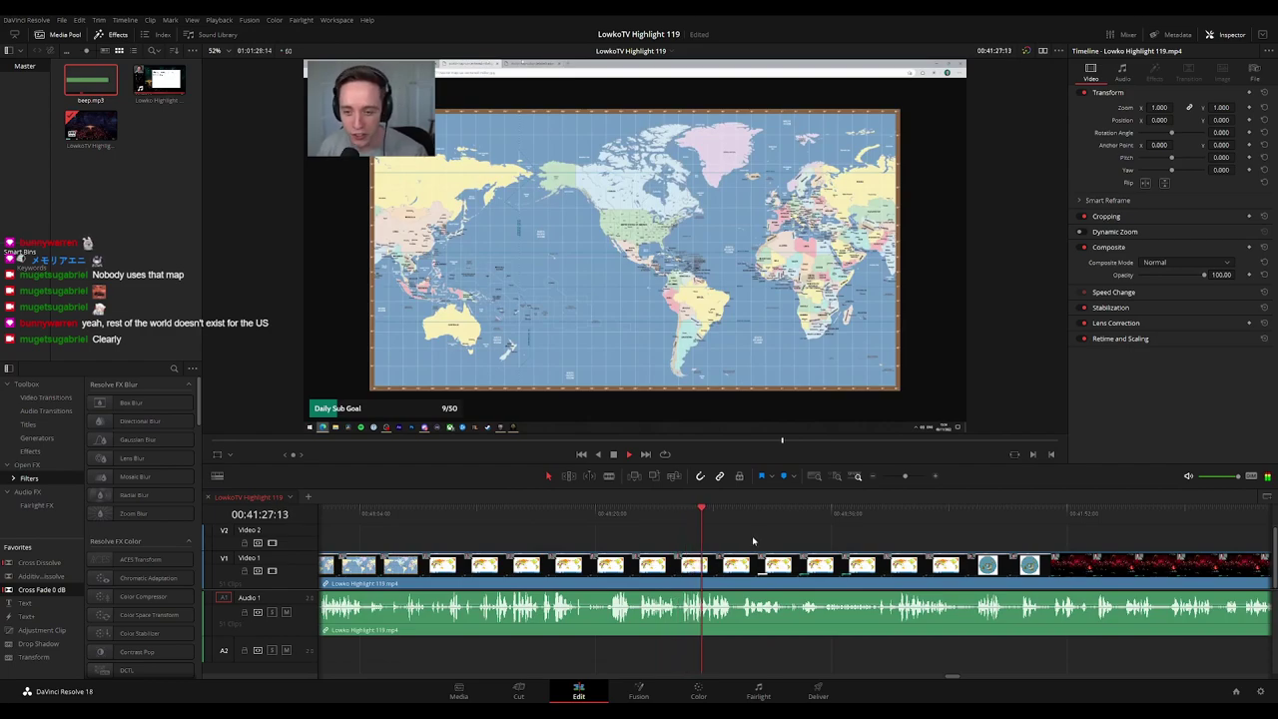
Review the world map and flat-earth map footage from about 00:41:27 to 00:42:09, looking for a moment that needs editing
scroll(806, 540, right, 3)
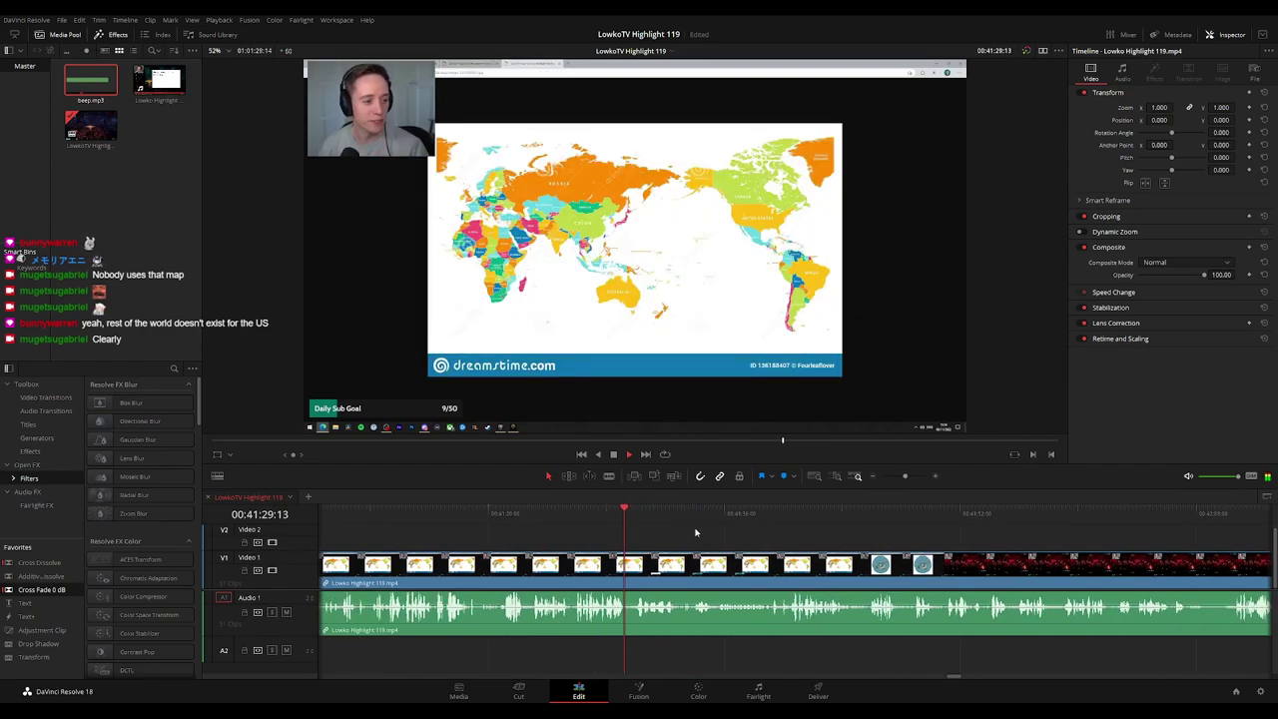
scroll(699, 529, right, 3)
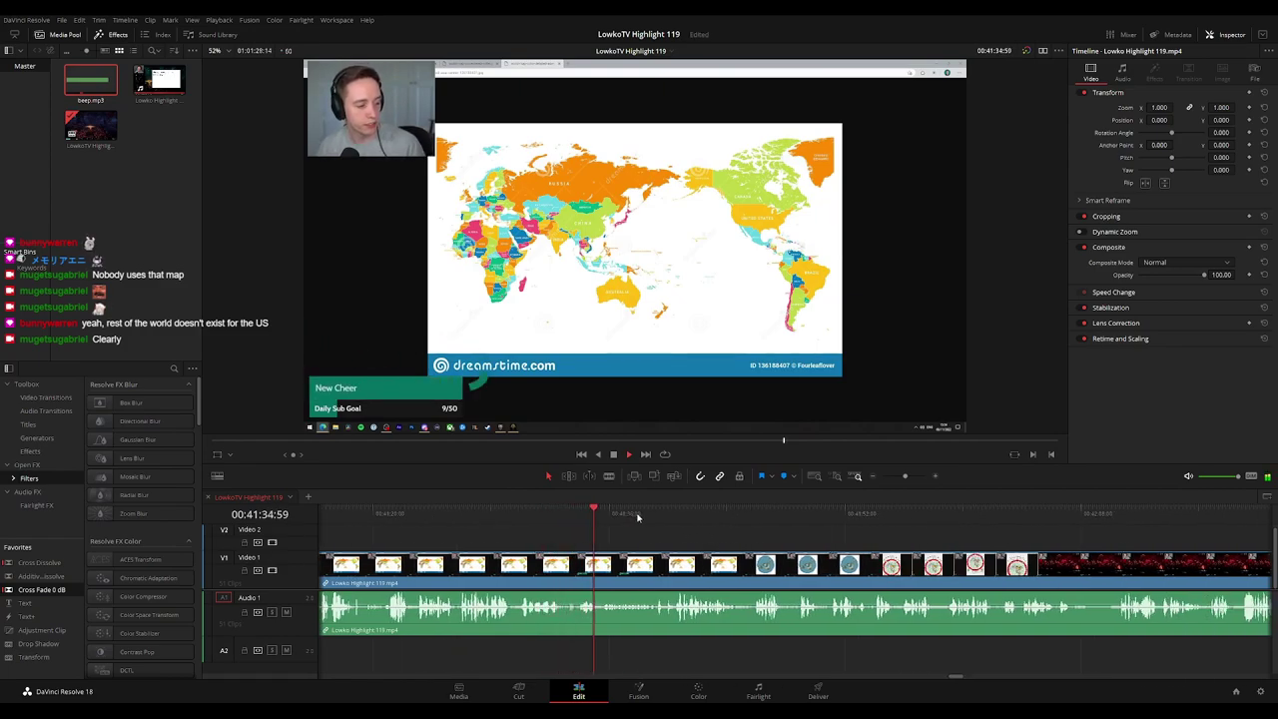
scroll(605, 519, right, 3)
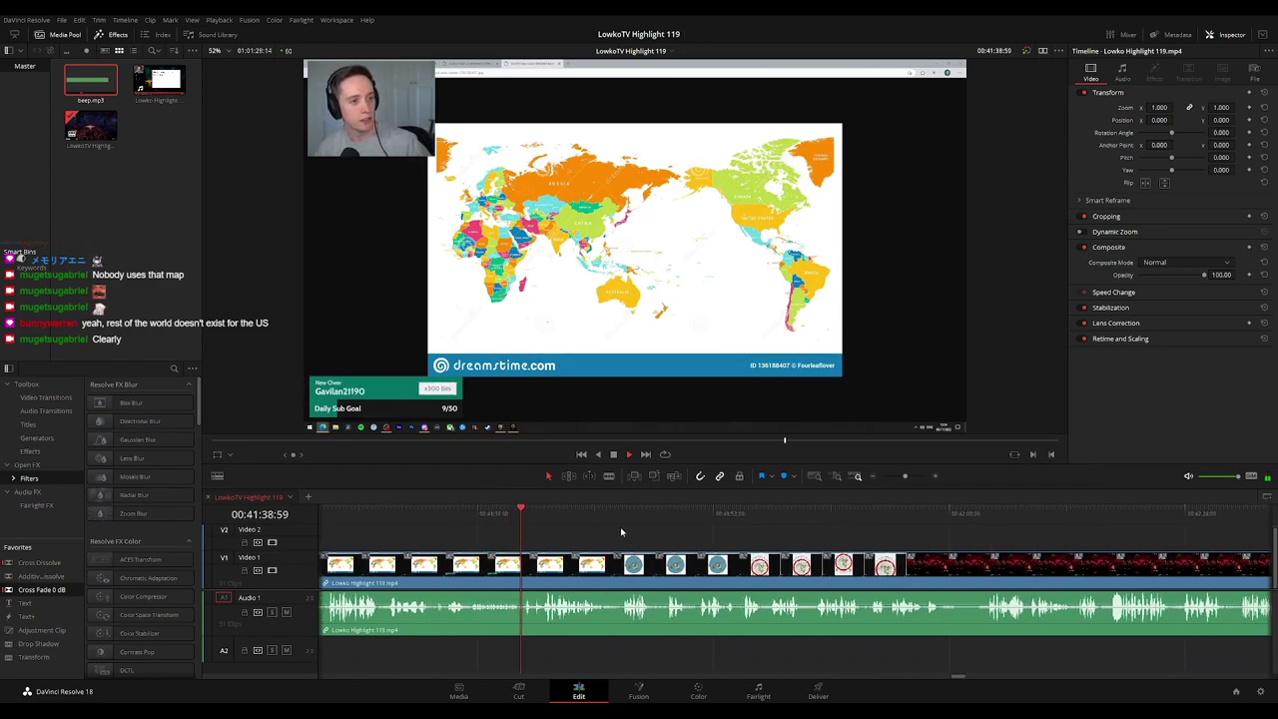
drag(649, 537, 556, 535)
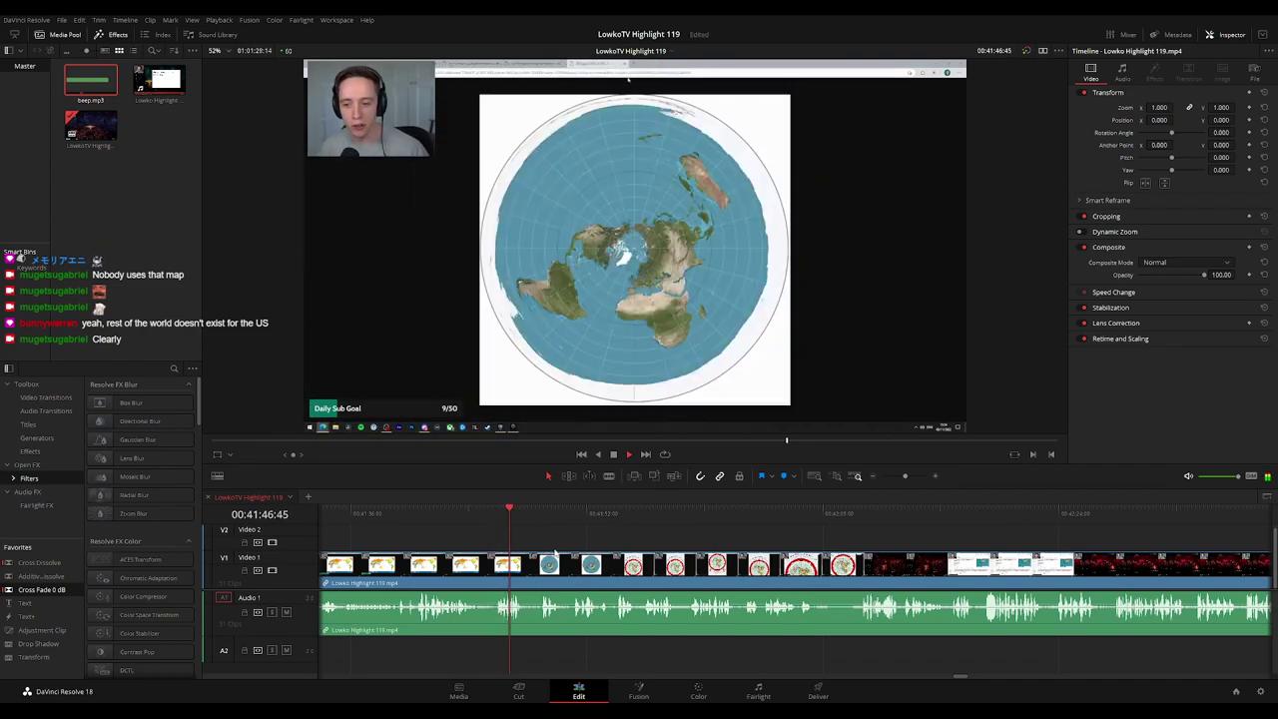
scroll(573, 541, right, 1)
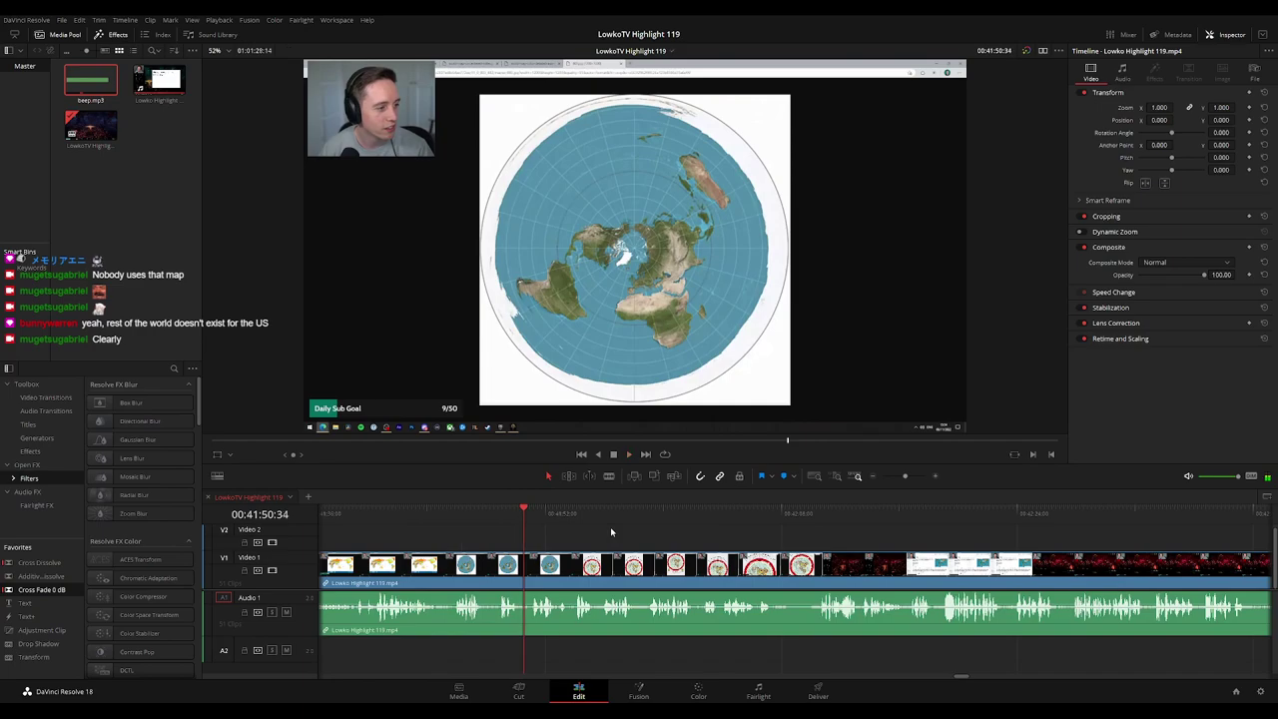
scroll(659, 537, down, 10)
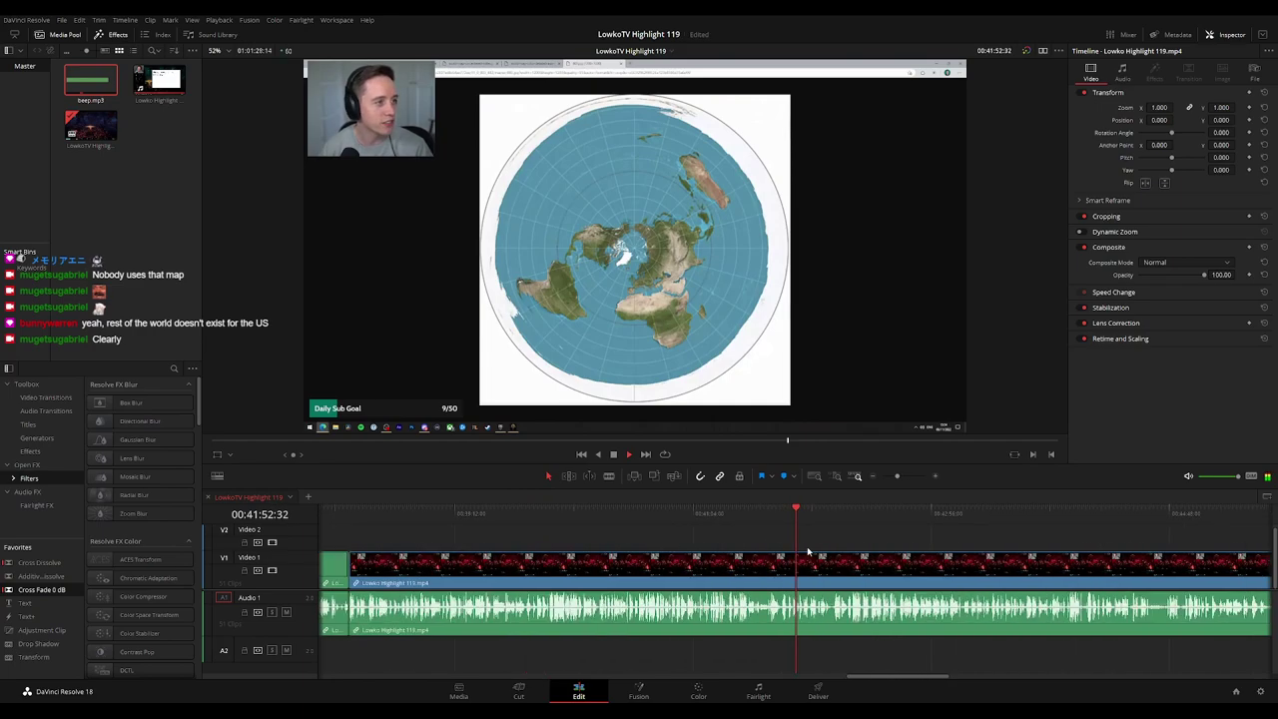
scroll(579, 536, up, 4)
scroll(599, 536, up, 7)
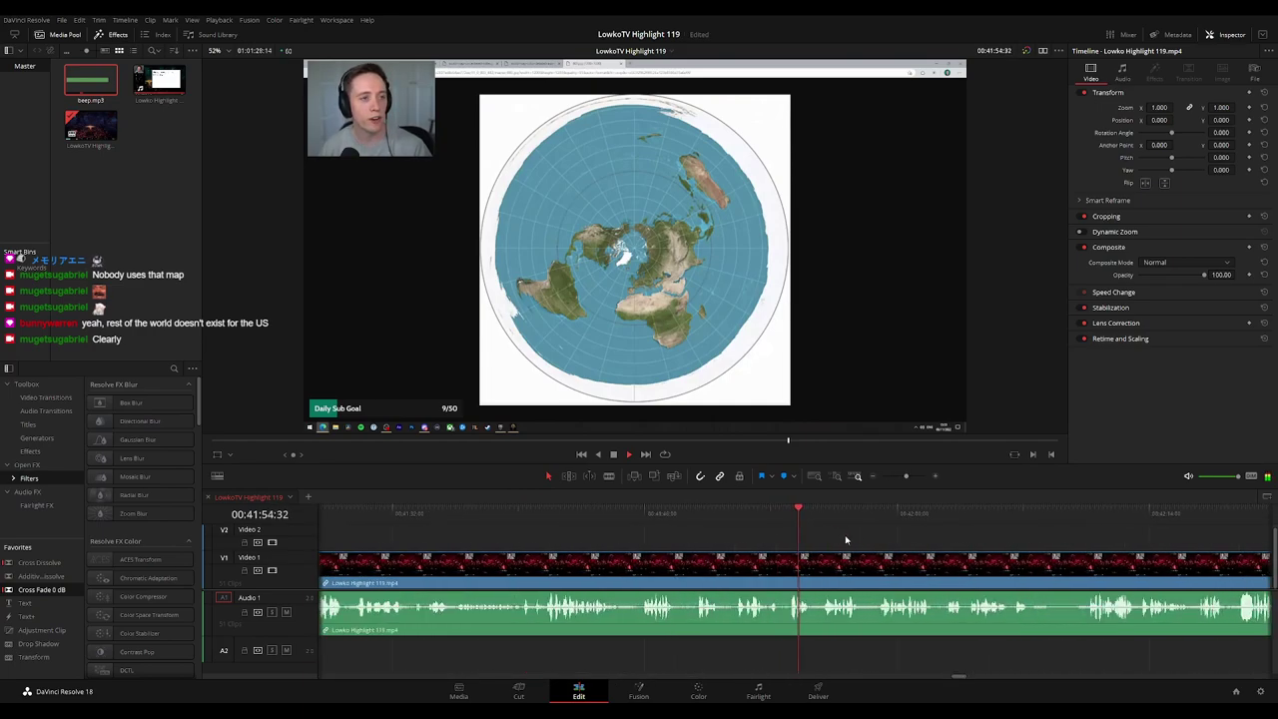
drag(865, 542, 634, 537)
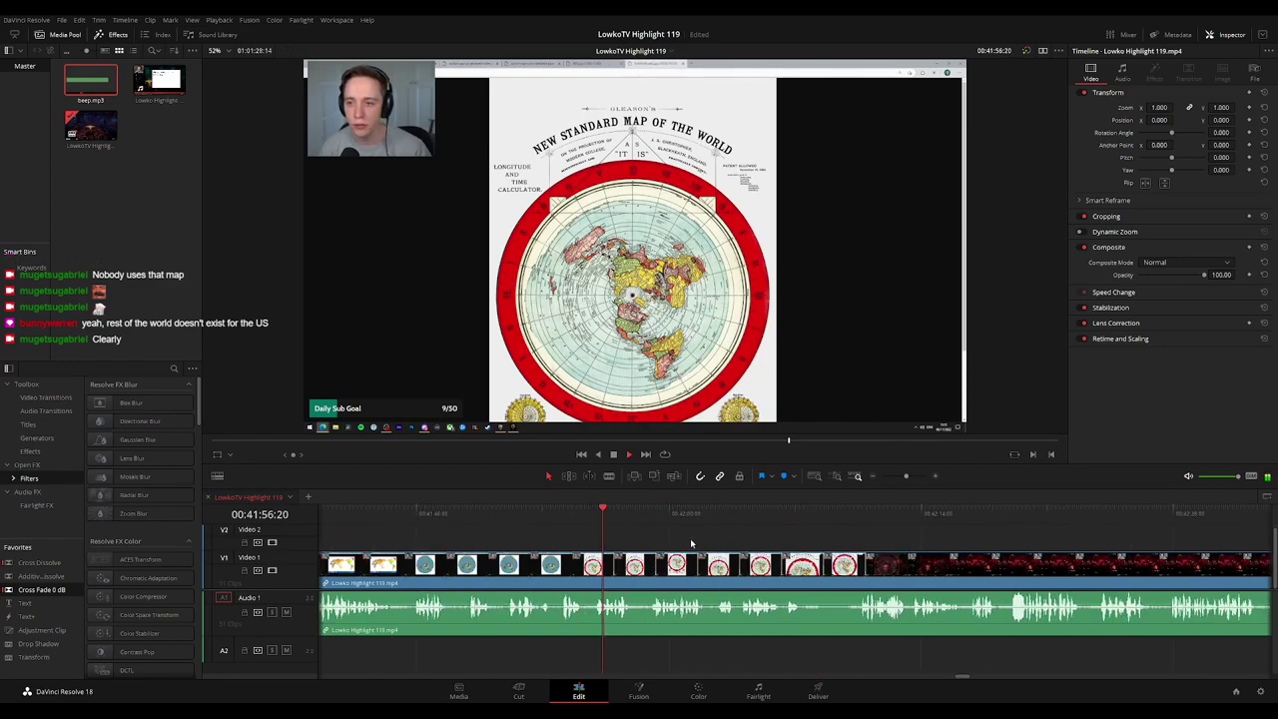
drag(739, 542, 565, 544)
click(478, 516)
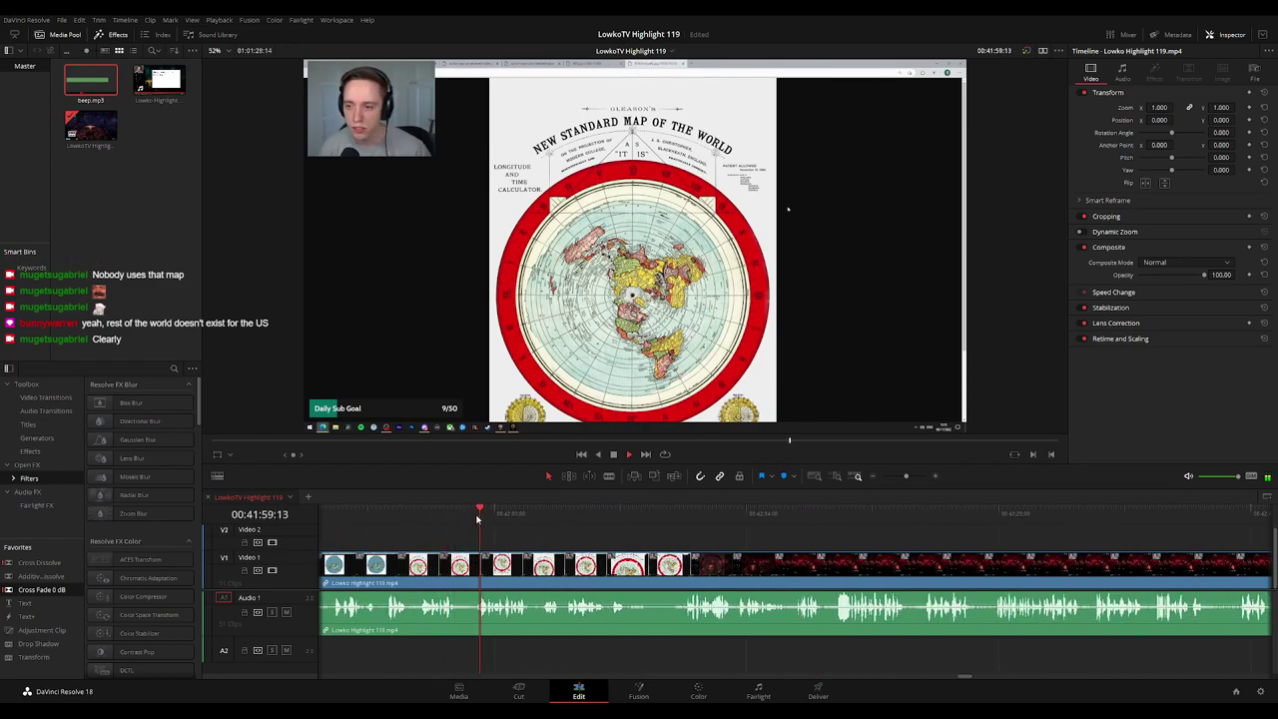
scroll(610, 533, right, 2)
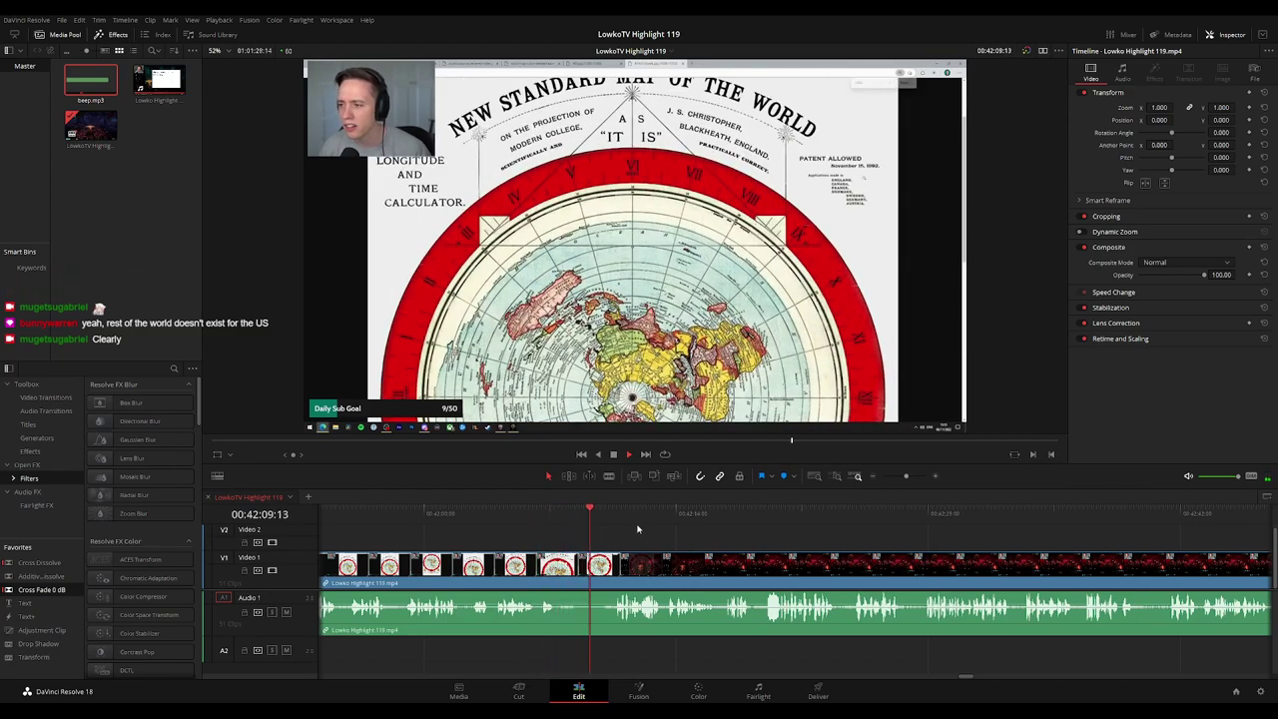
Place an adjustment clip on Video 2 above the New Standard Map of the World close-up, starting at about 00:42:08
click(557, 512)
drag(40, 634, 605, 541)
key(space)
key(space)
key(space)
Set the adjustment clip's zoom to 2.080 and position to X -806, Y -537, and trim its end to about 00:42:11
drag(1158, 107, 1218, 108)
drag(1158, 120, 657, 346)
key(space)
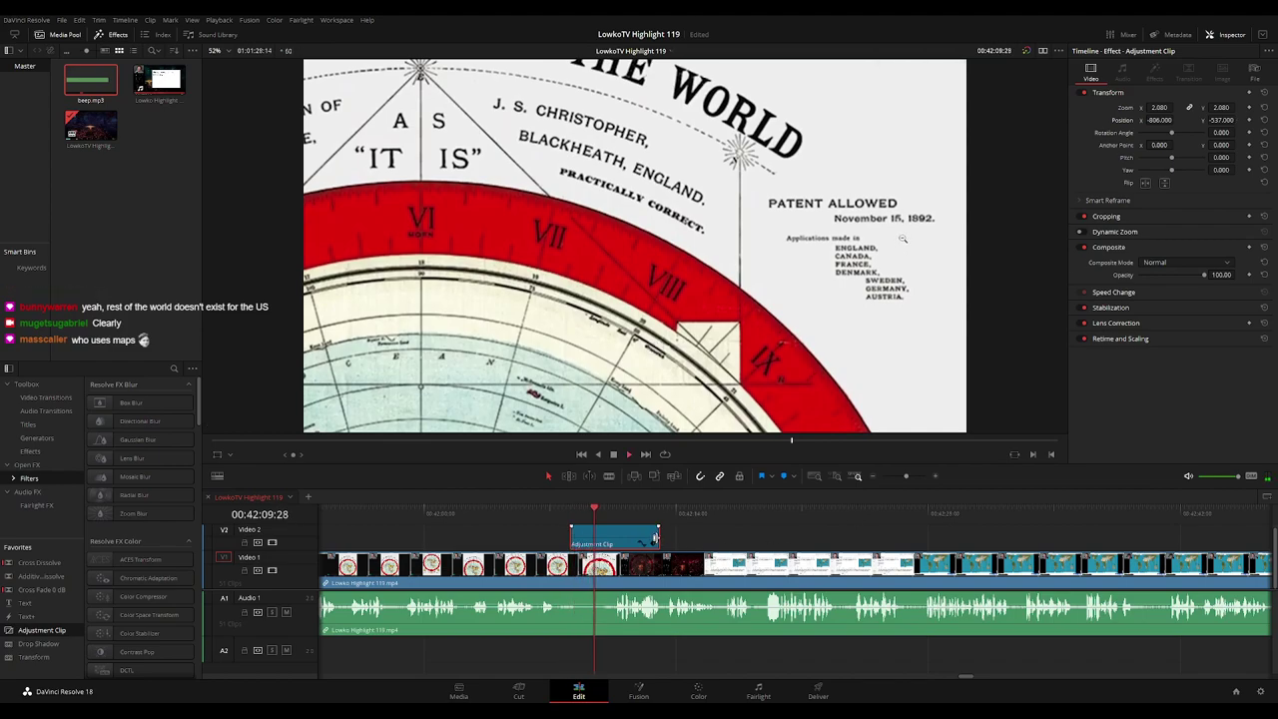
drag(655, 539, 617, 539)
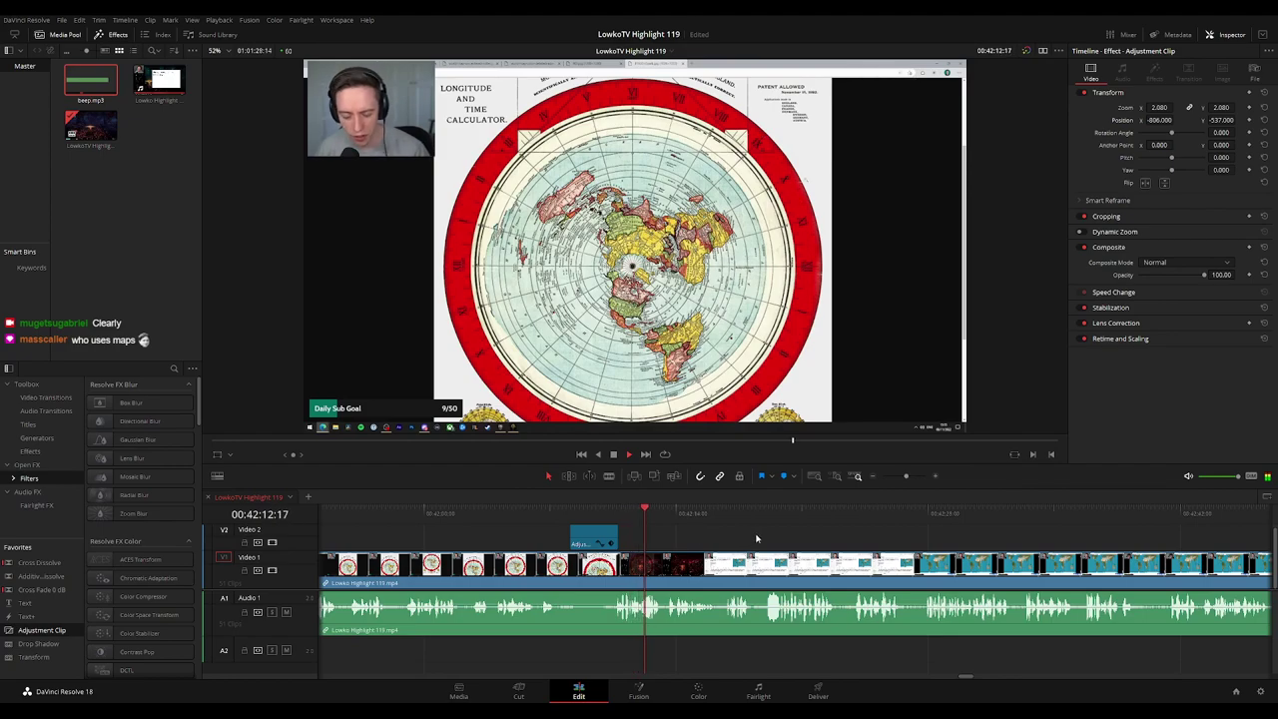
Review the Gall-Peters projection and country size comparison footage from about 00:42:12 to 00:42:59, checking picture and waveform for cut points
drag(787, 536, 673, 536)
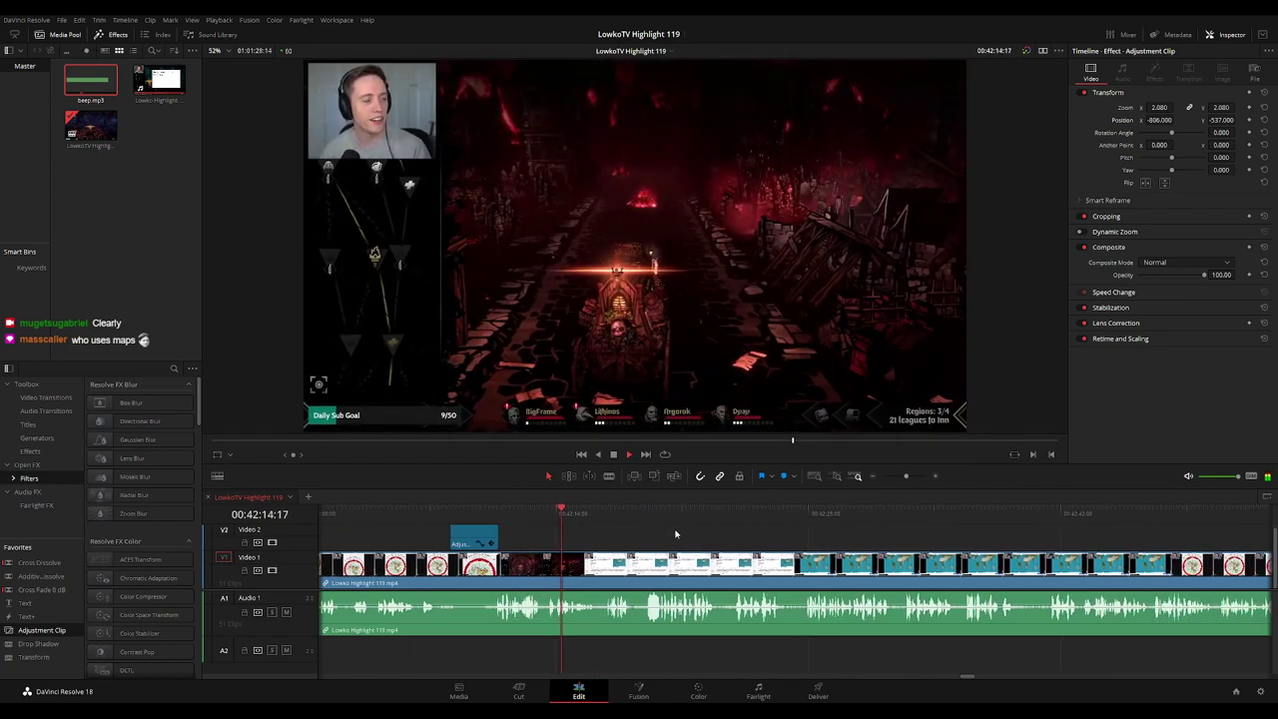
scroll(581, 532, right, 1)
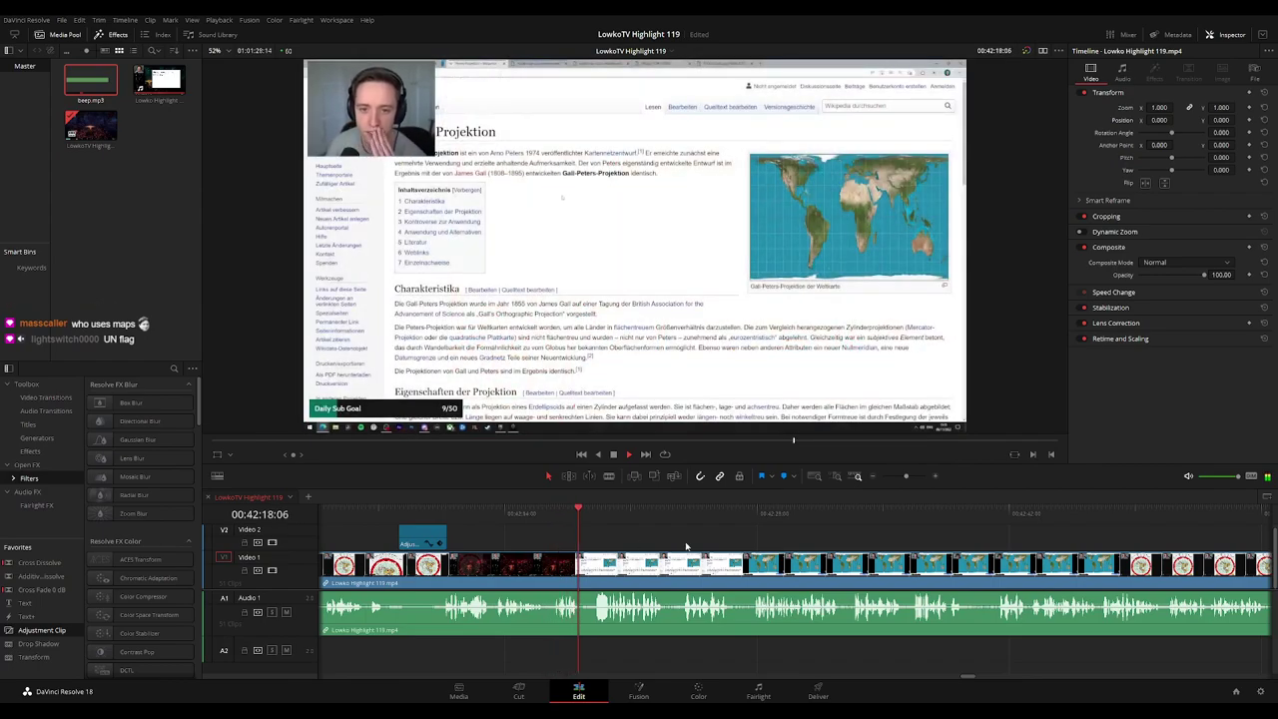
scroll(605, 542, right, 2)
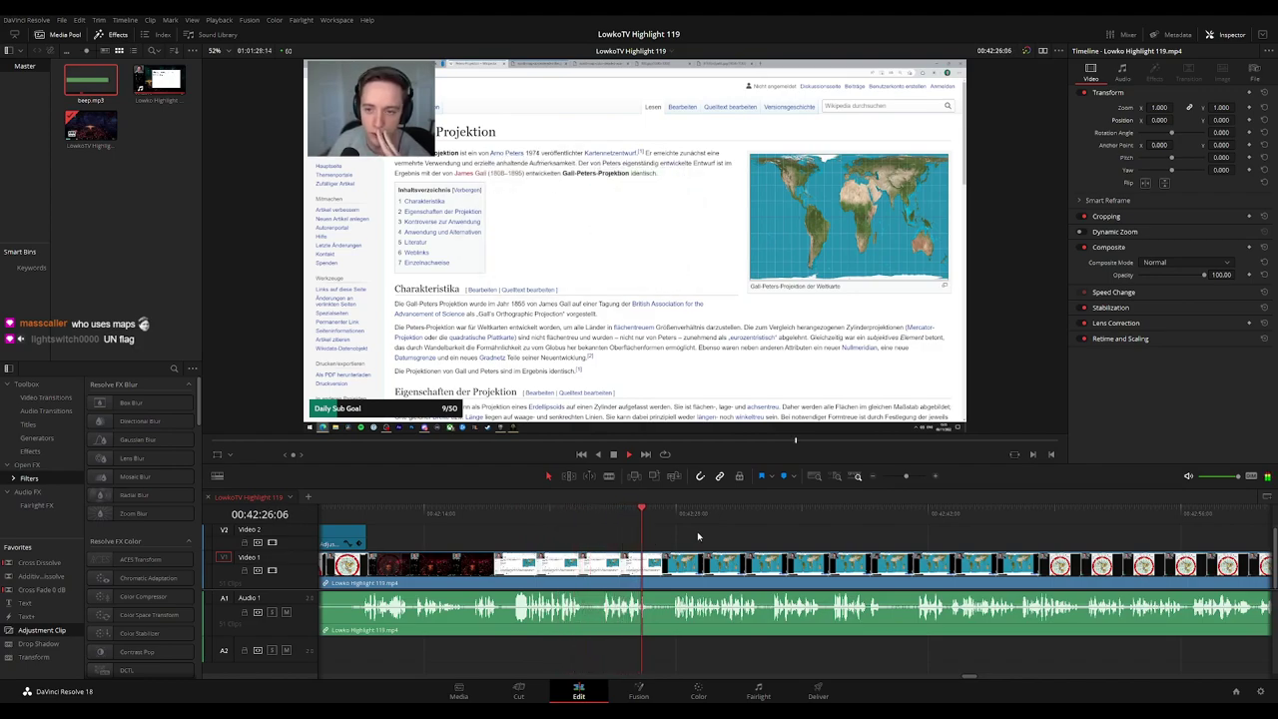
scroll(639, 537, right, 3)
scroll(649, 541, right, 3)
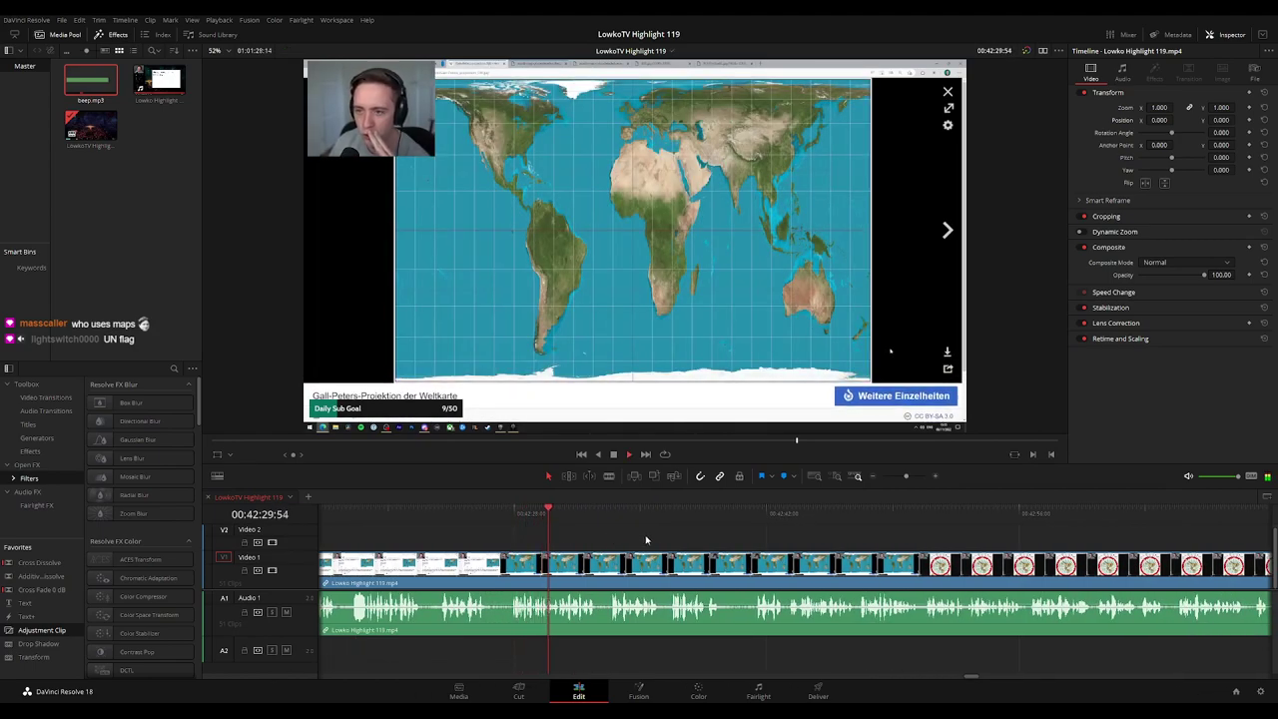
scroll(624, 540, right, 3)
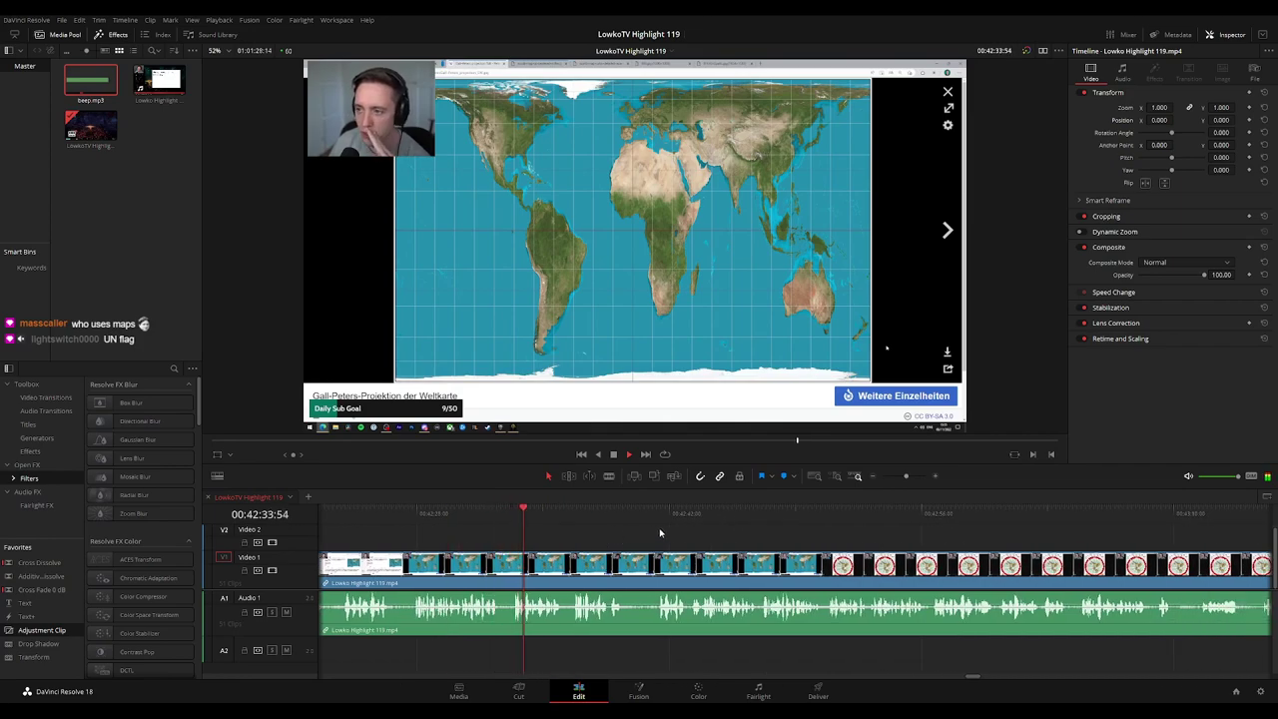
scroll(612, 532, right, 2)
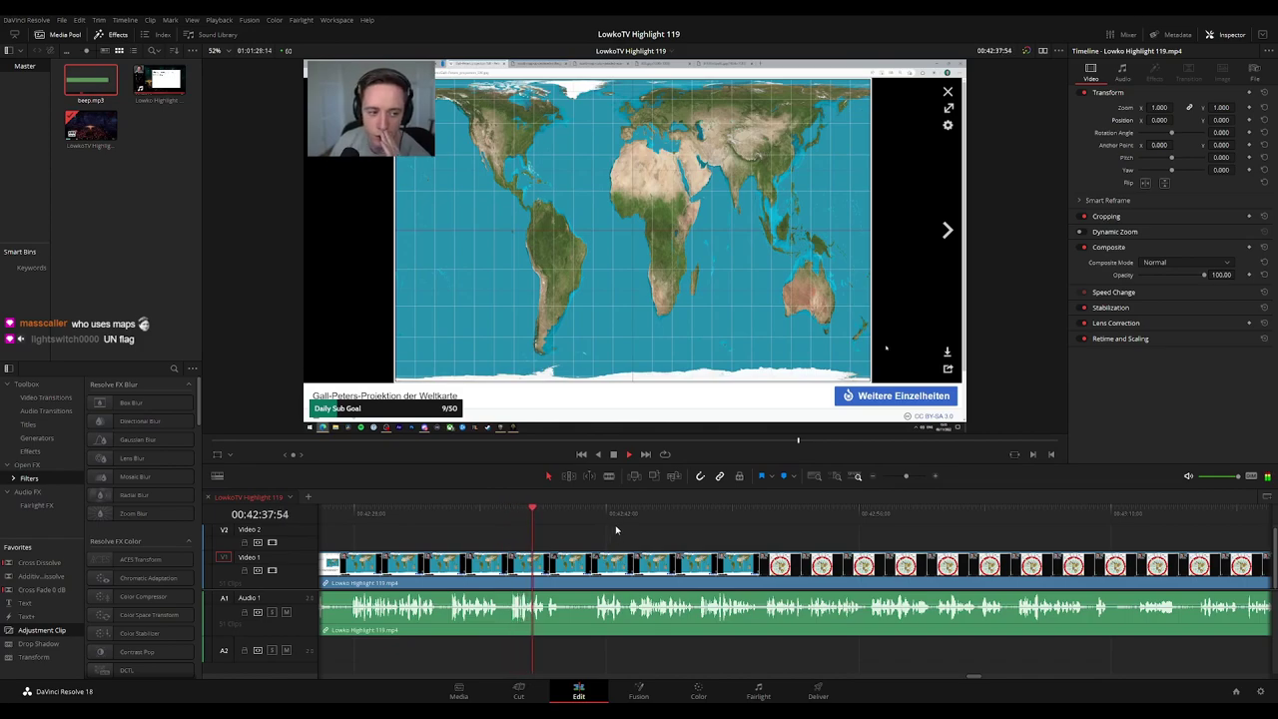
scroll(599, 524, right, 2)
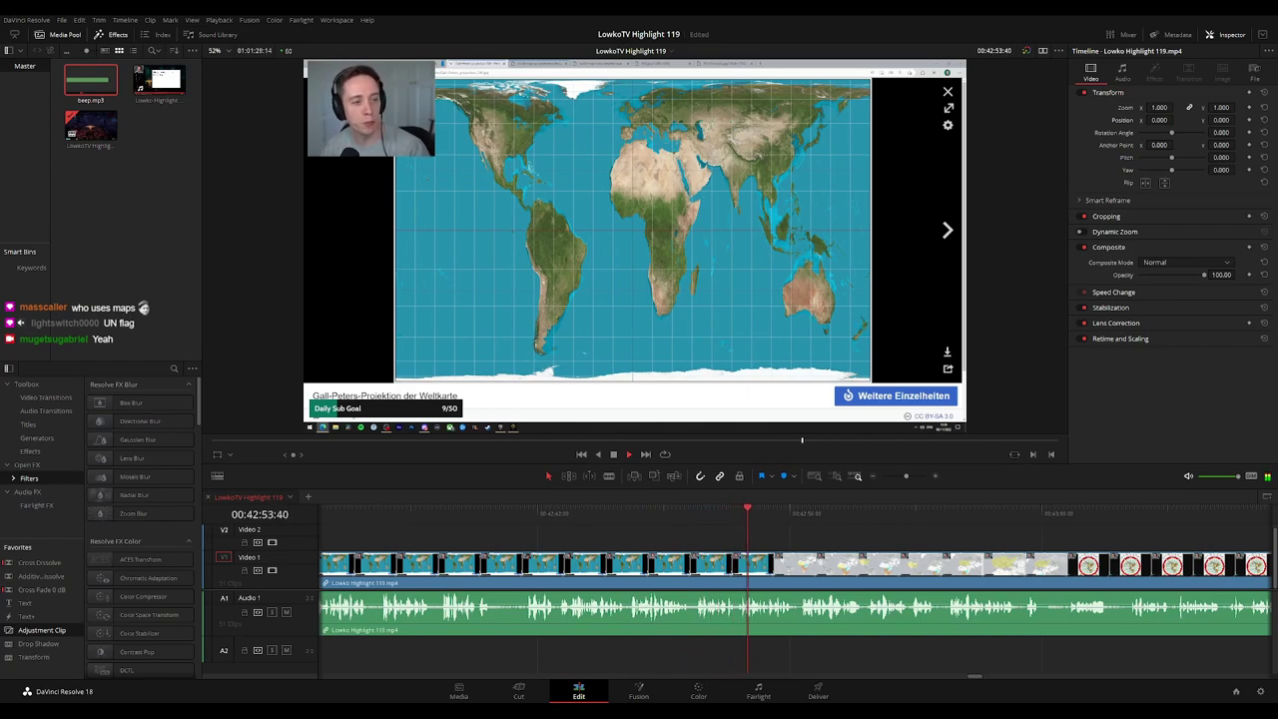
drag(866, 539, 670, 525)
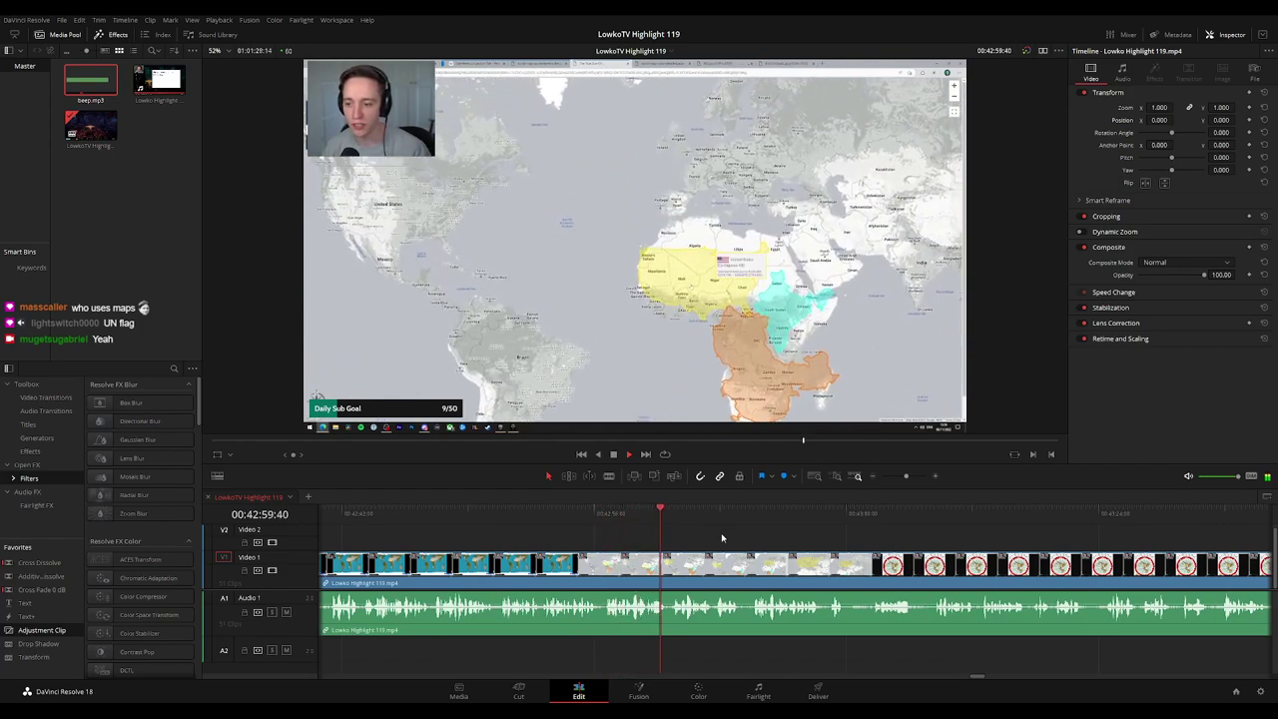
Cut a short section out of the map footage at about 00:43:13, close the gap, and color the finished clip before it green
drag(722, 536, 655, 531)
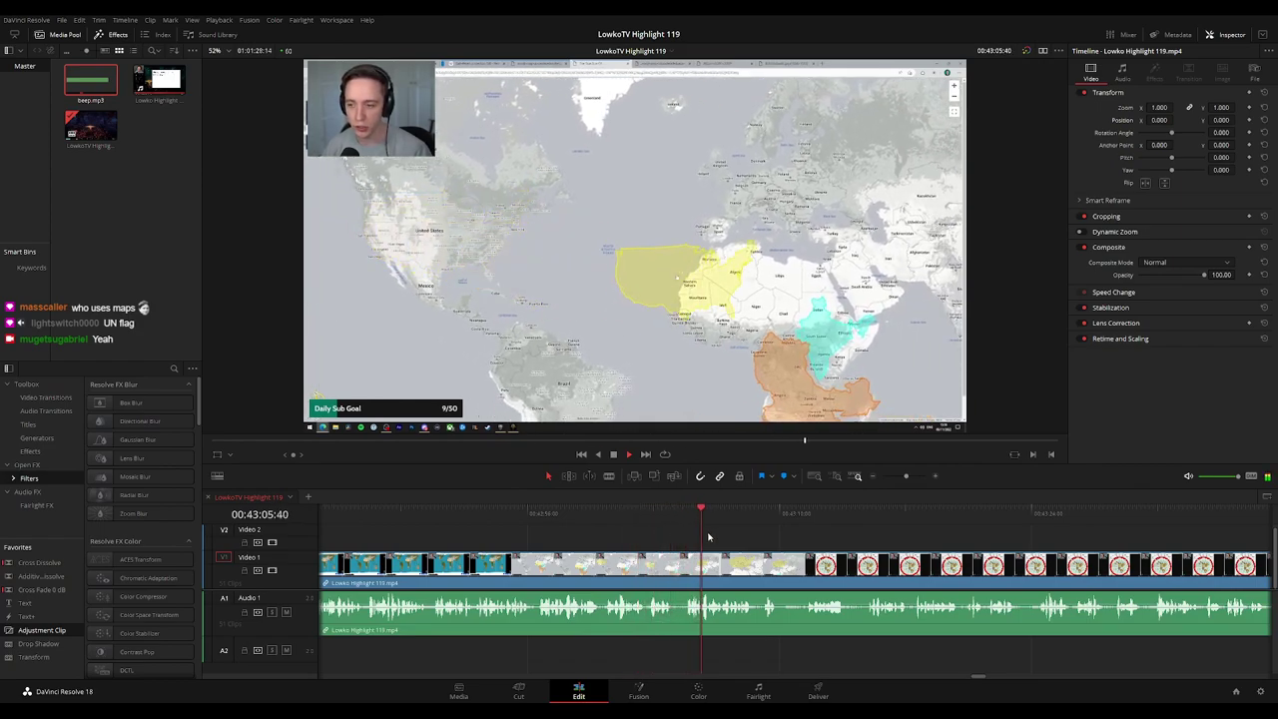
drag(786, 541, 761, 540)
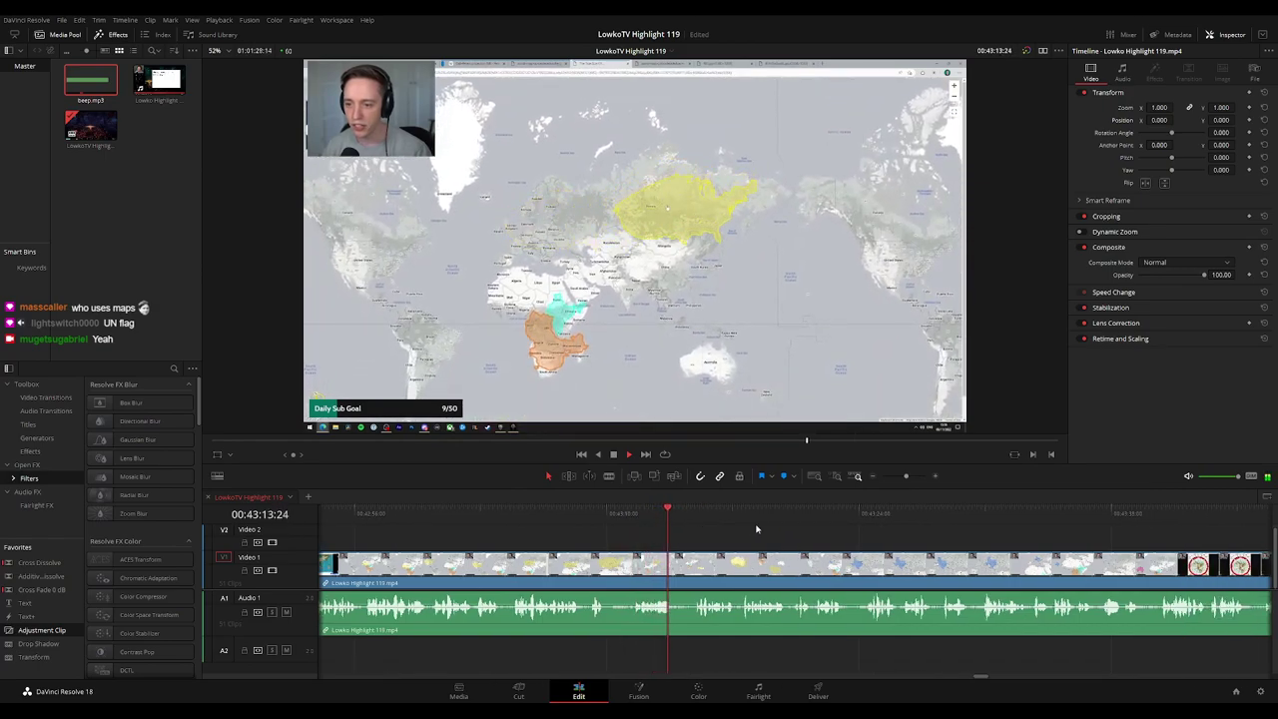
key(b)
click(631, 568)
click(652, 568)
key(a)
click(642, 569)
key(Delete)
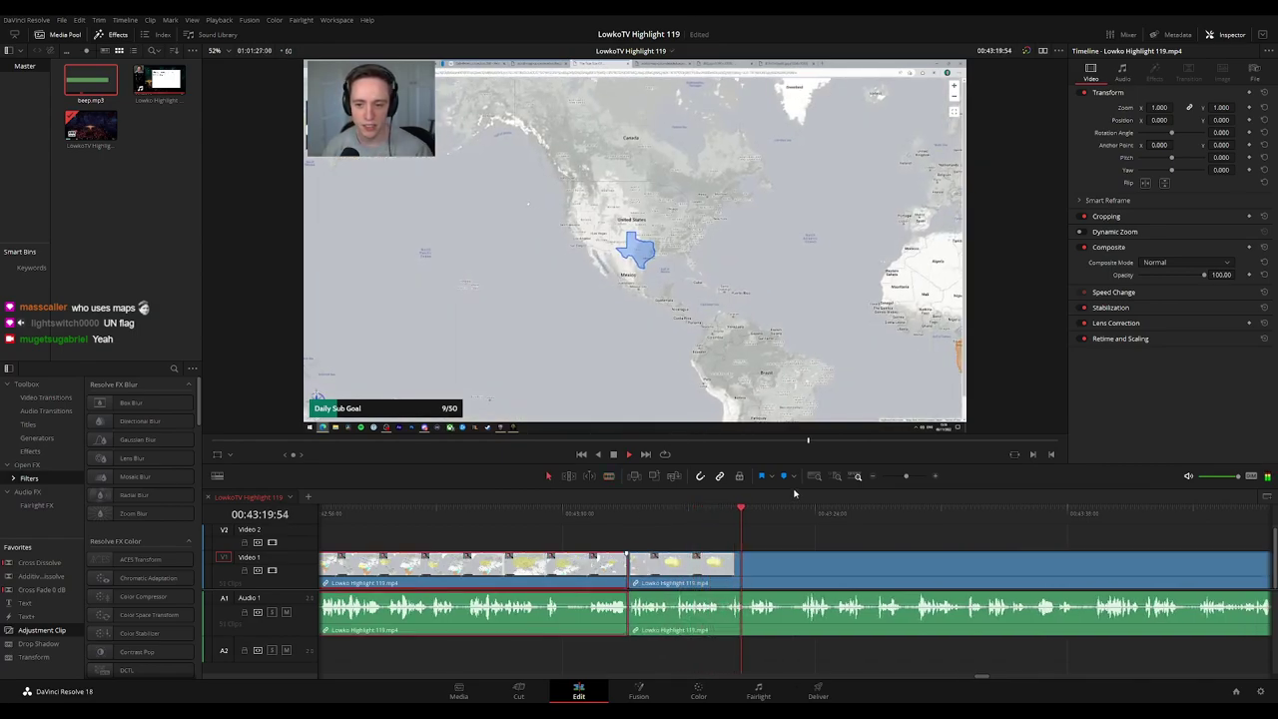
click(820, 529)
Review the country size comparison footage with Texas, Australia and Sweden from about 00:43:20 to 00:44:00, checking picture and waveform for cut points
drag(844, 534, 665, 522)
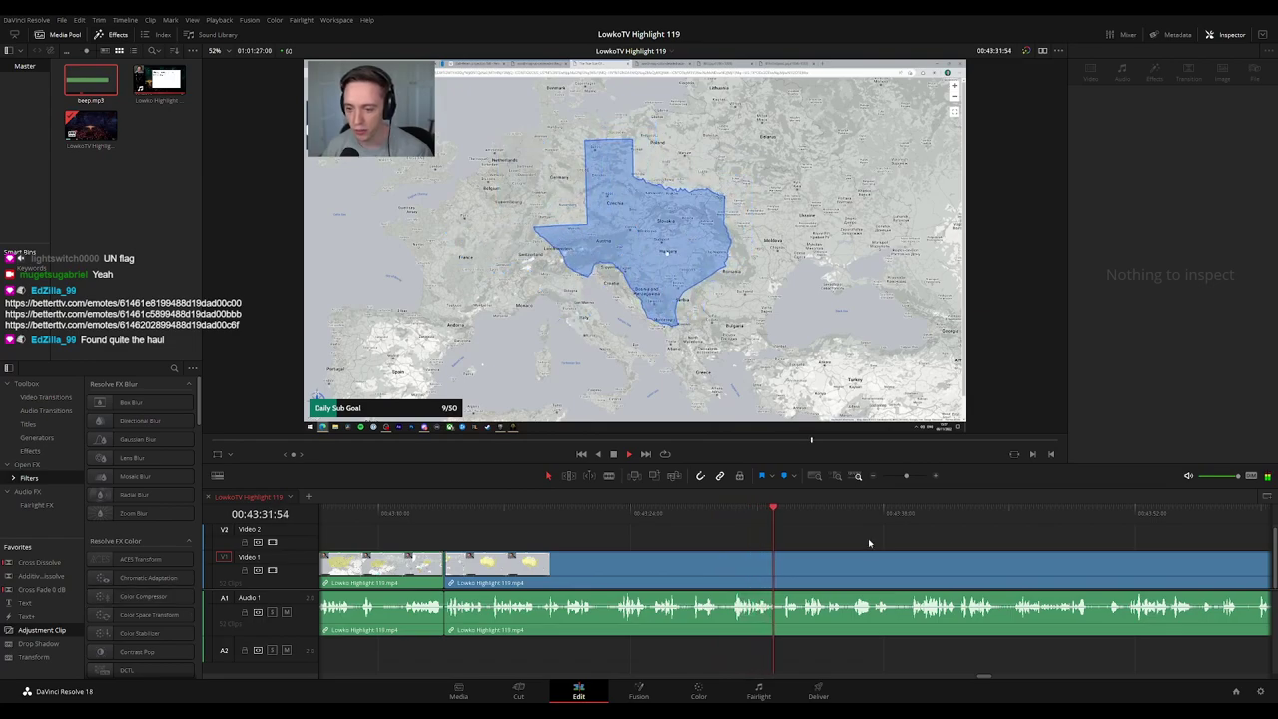
drag(903, 539, 722, 519)
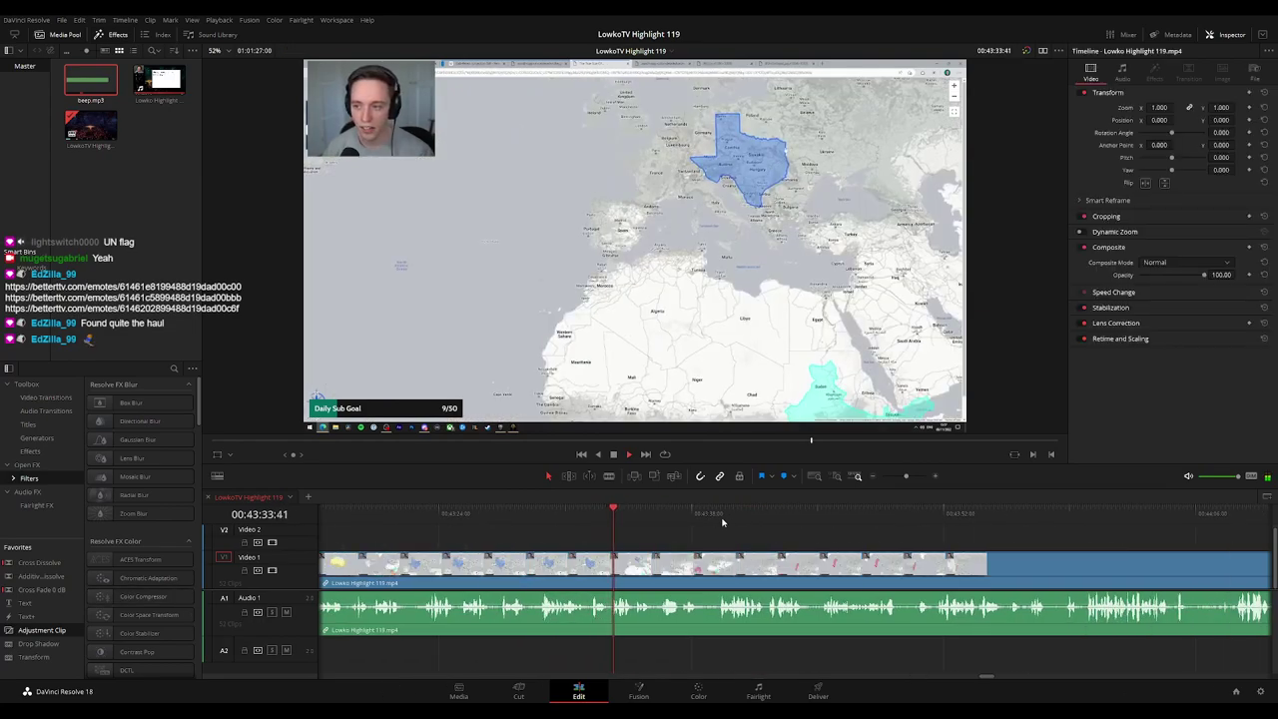
click(723, 521)
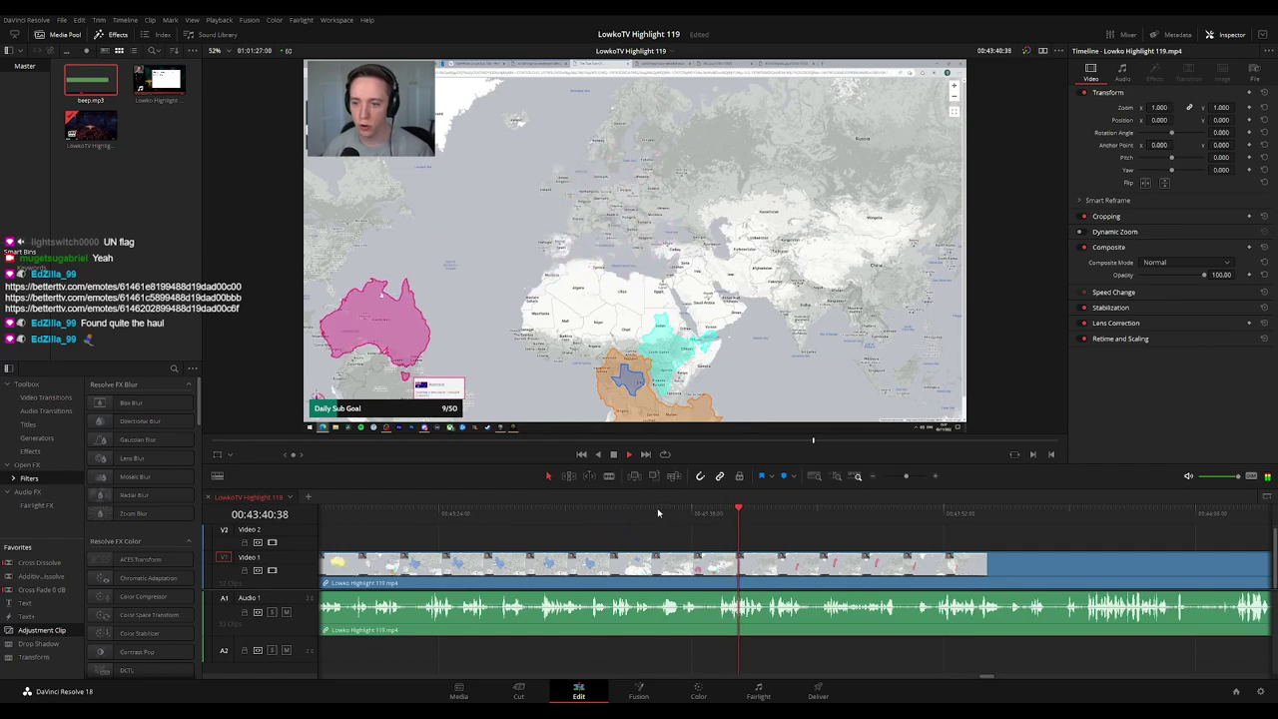
click(665, 520)
click(600, 514)
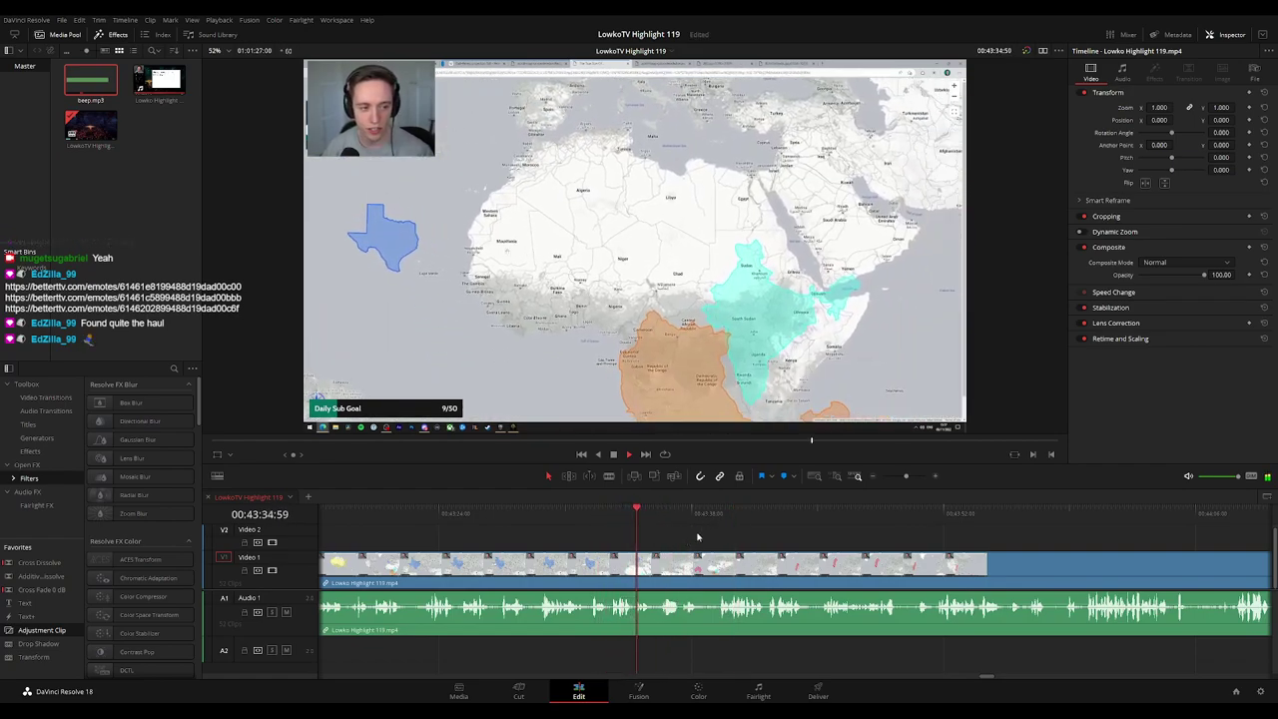
drag(771, 541, 653, 532)
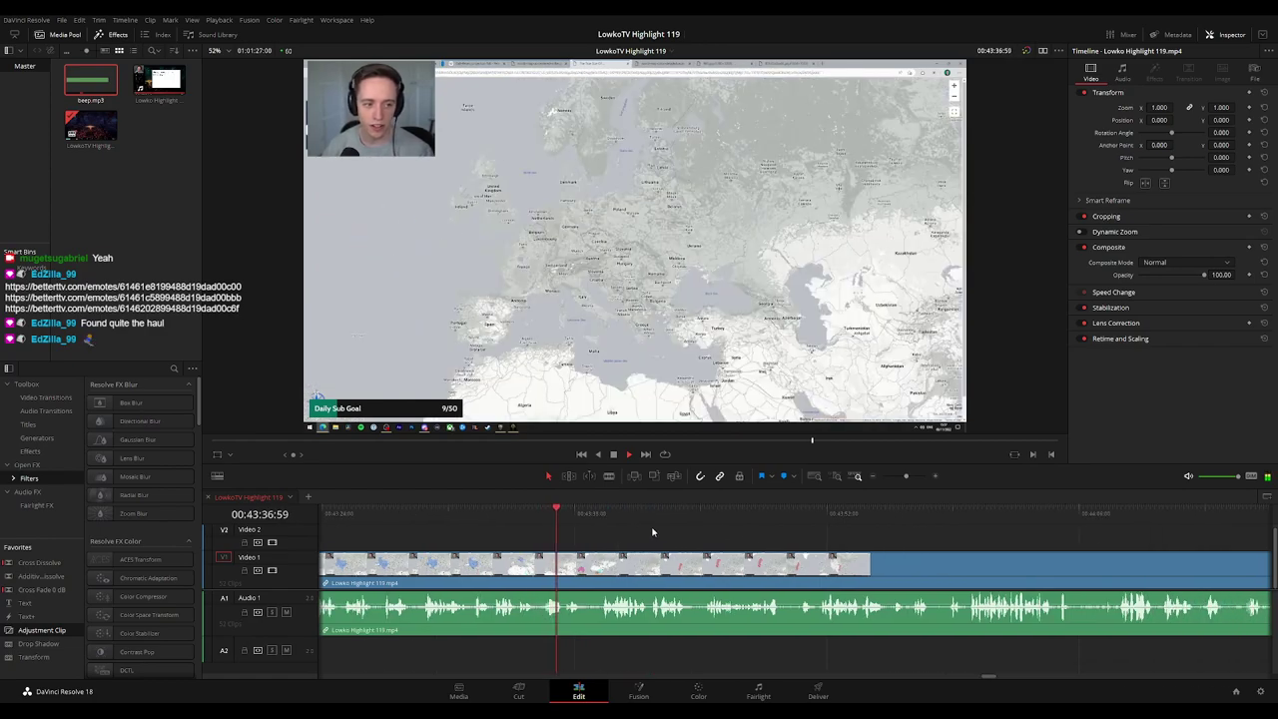
scroll(607, 522, right, 2)
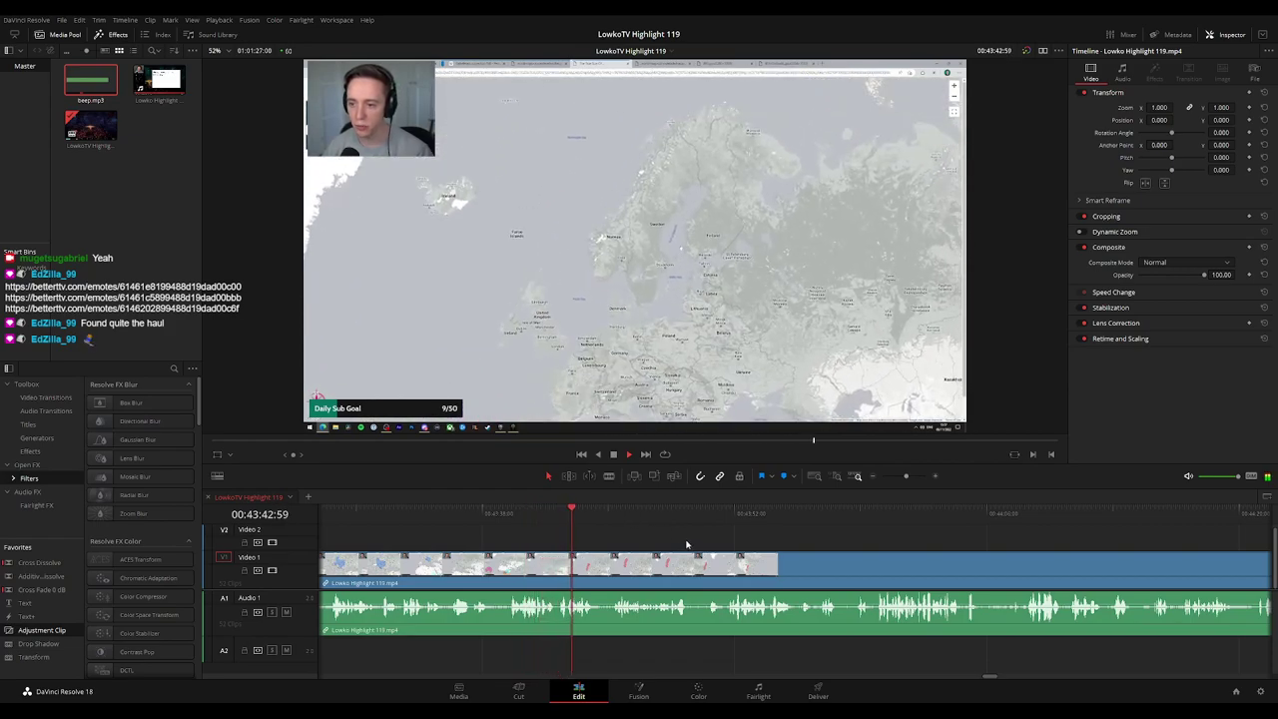
scroll(608, 541, right, 2)
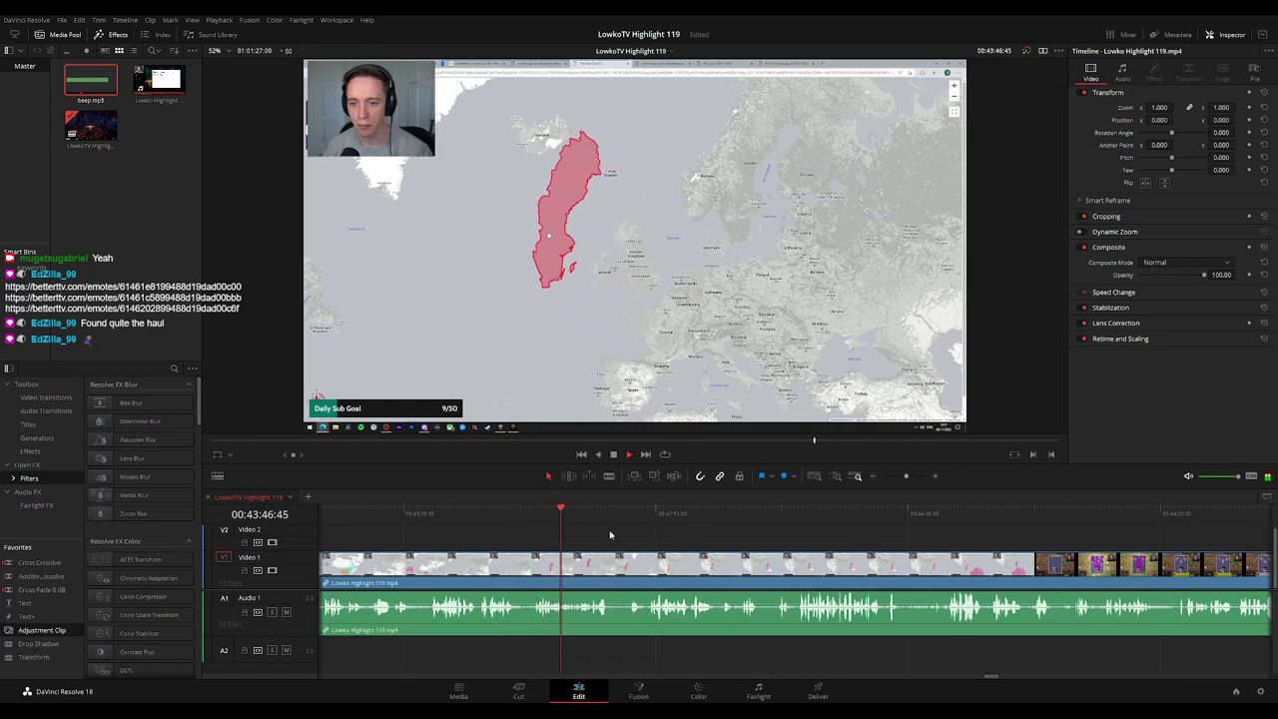
scroll(589, 532, right, 1)
scroll(589, 532, right, 1)
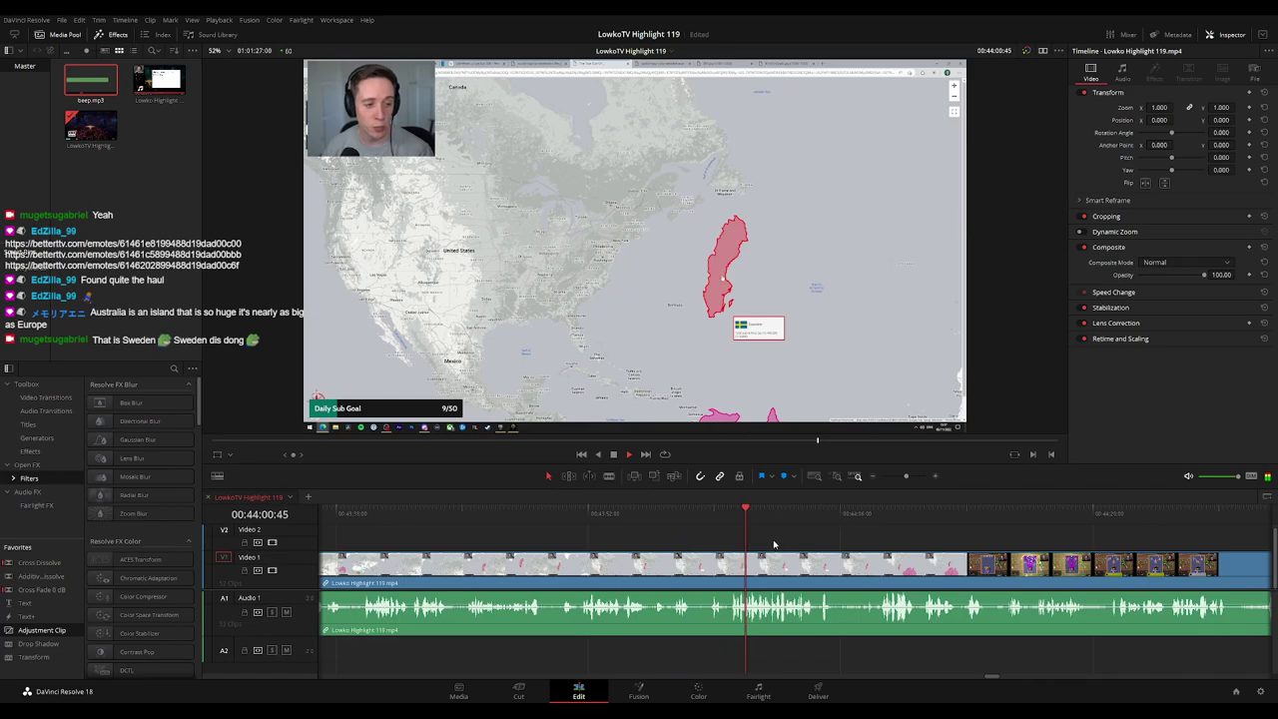
Review and partly replay the Sweden overlay footage from about 00:44:00 to 00:44:14, looking for where the map segment should end
drag(802, 542, 594, 531)
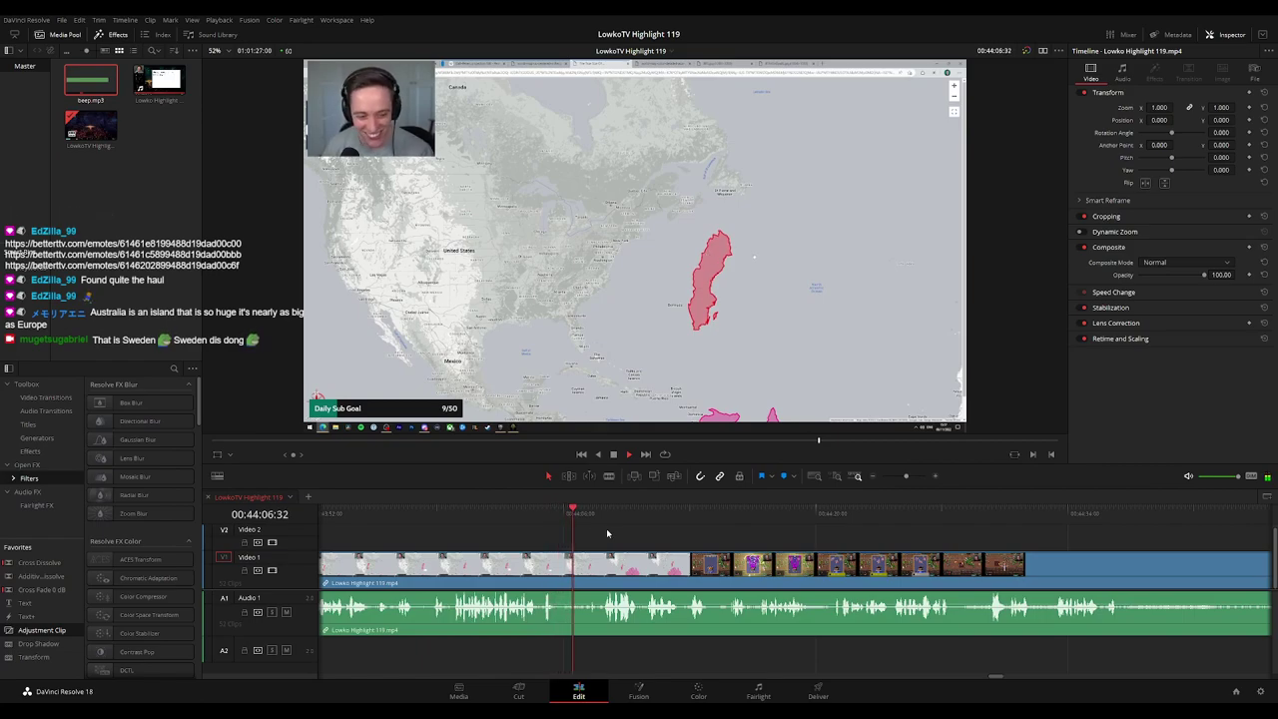
scroll(649, 544, right, 2)
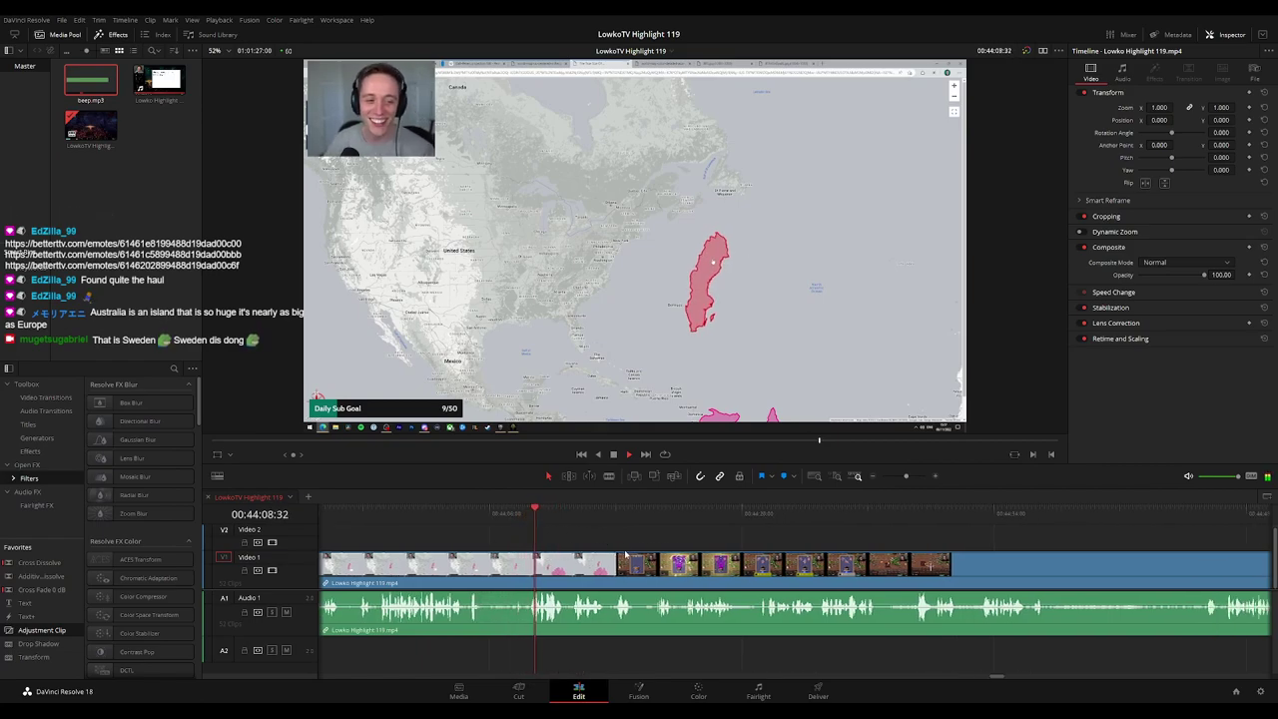
click(375, 521)
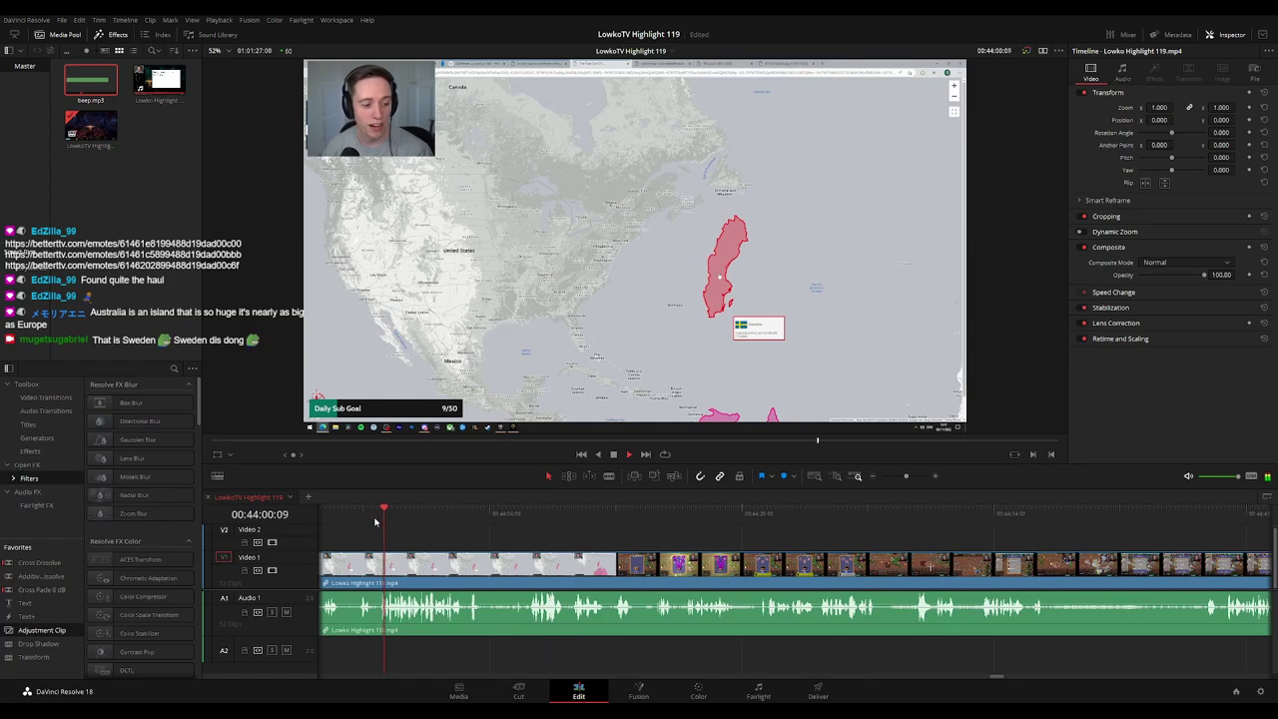
scroll(501, 542, right, 1)
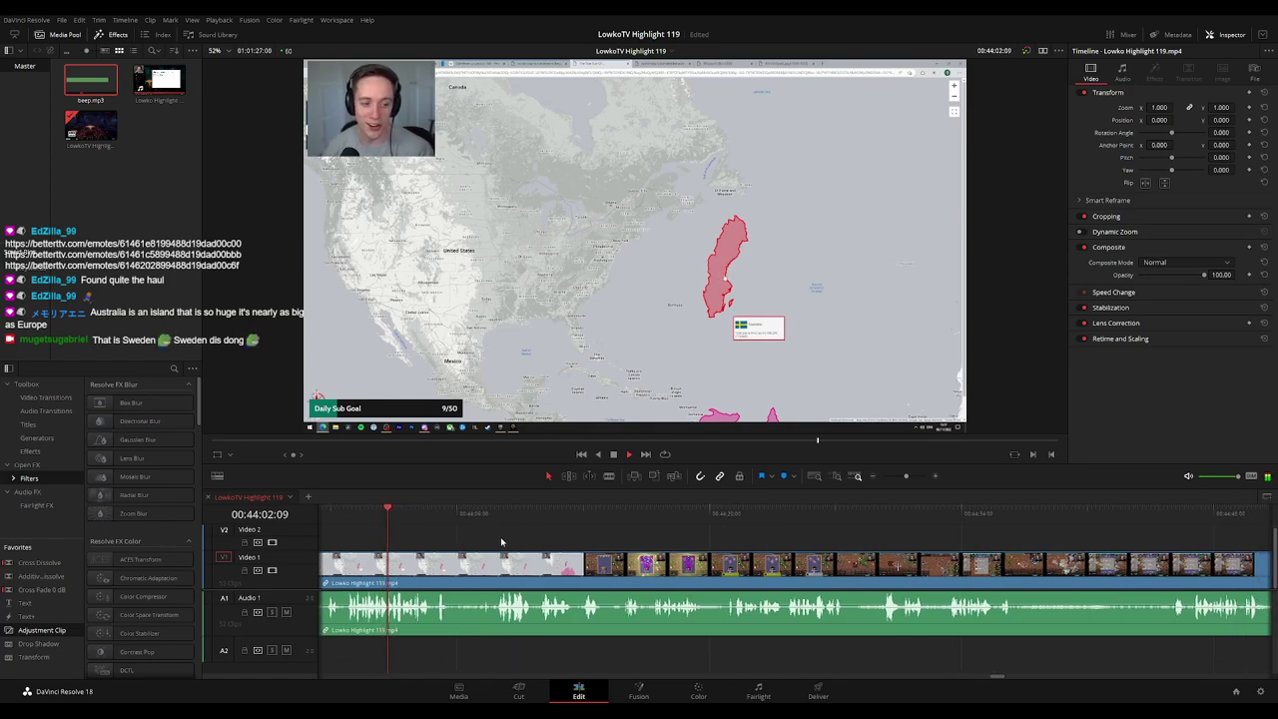
scroll(501, 542, right, 3)
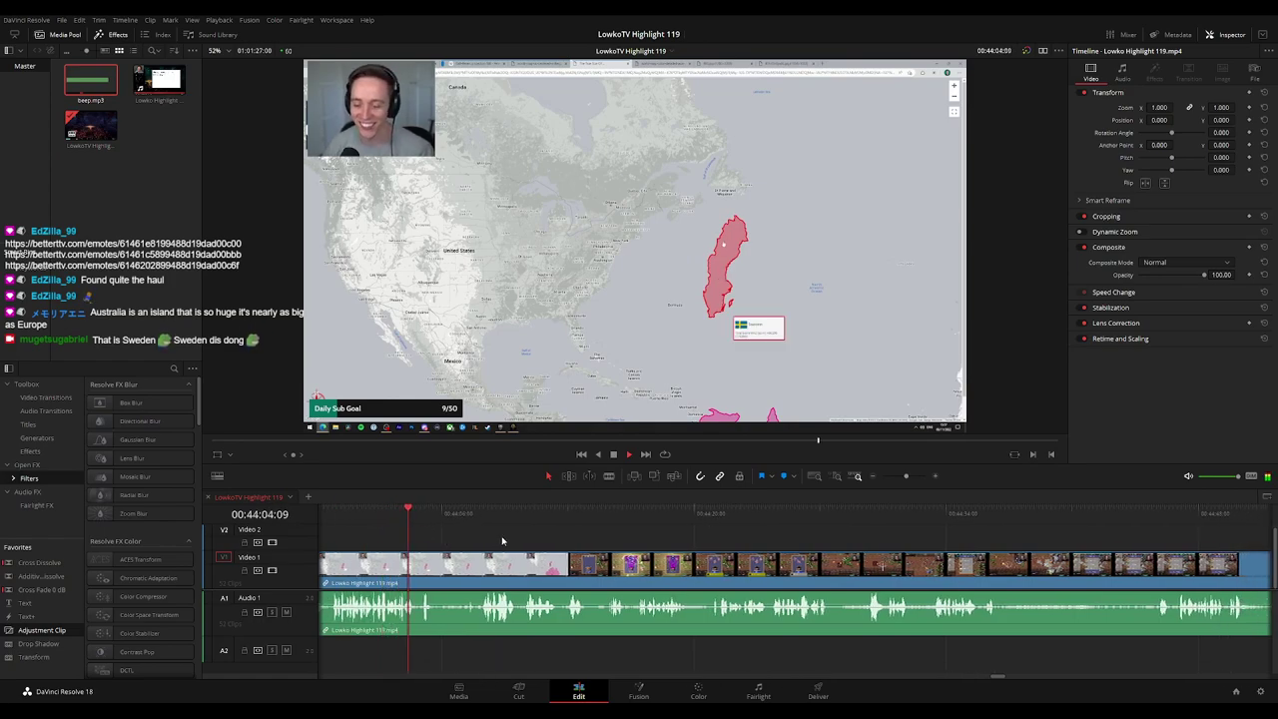
scroll(589, 543, right, 1)
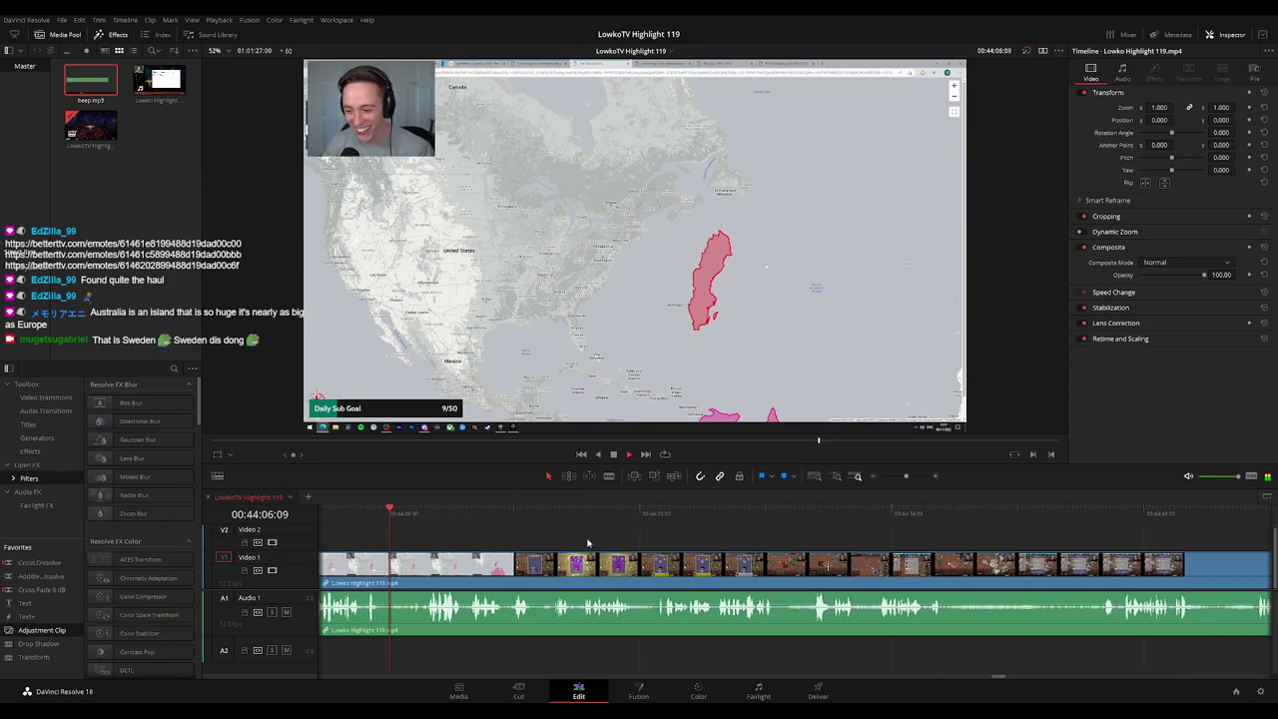
scroll(835, 542, down, 2)
scroll(835, 542, down, 4)
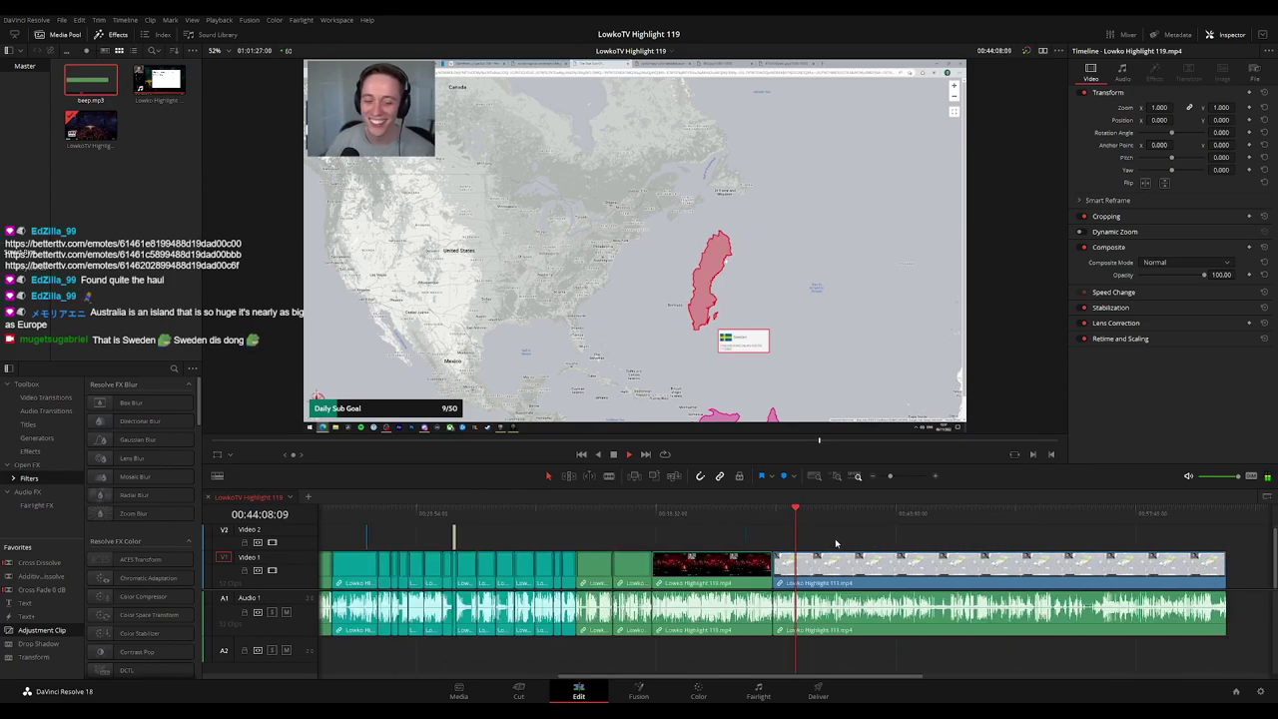
scroll(530, 539, up, 4)
scroll(845, 542, up, 4)
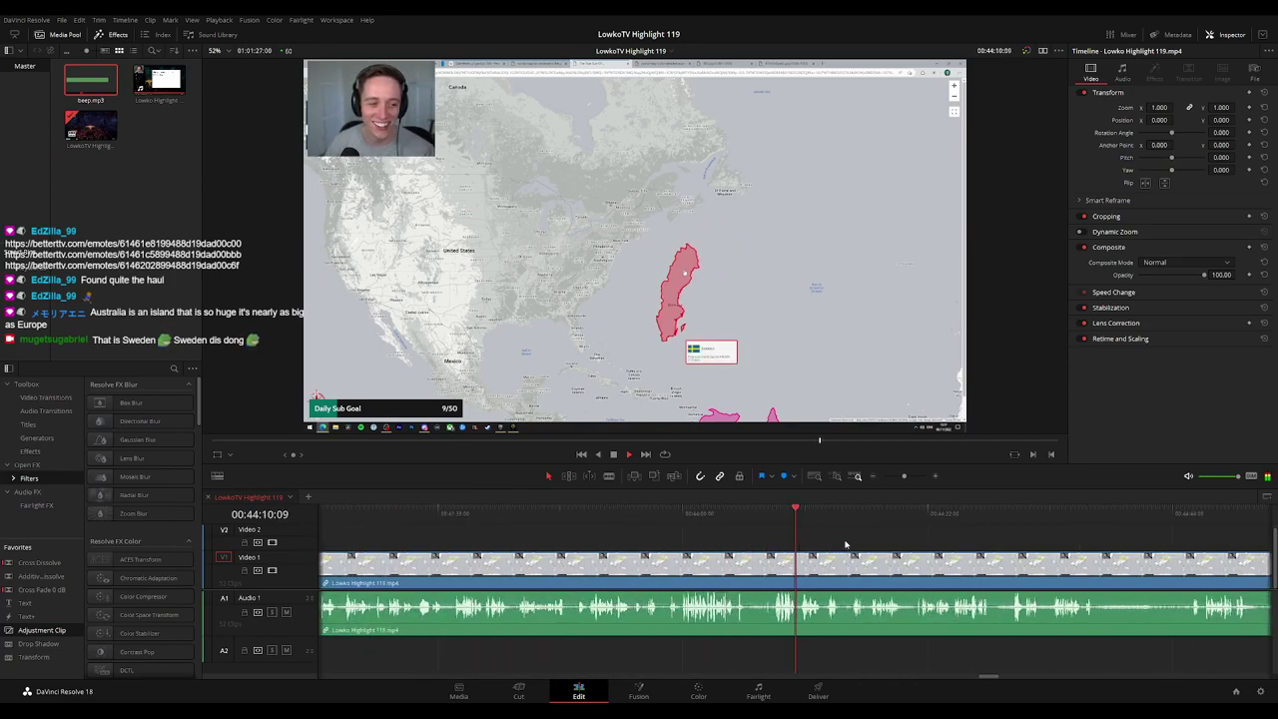
drag(845, 542, 636, 533)
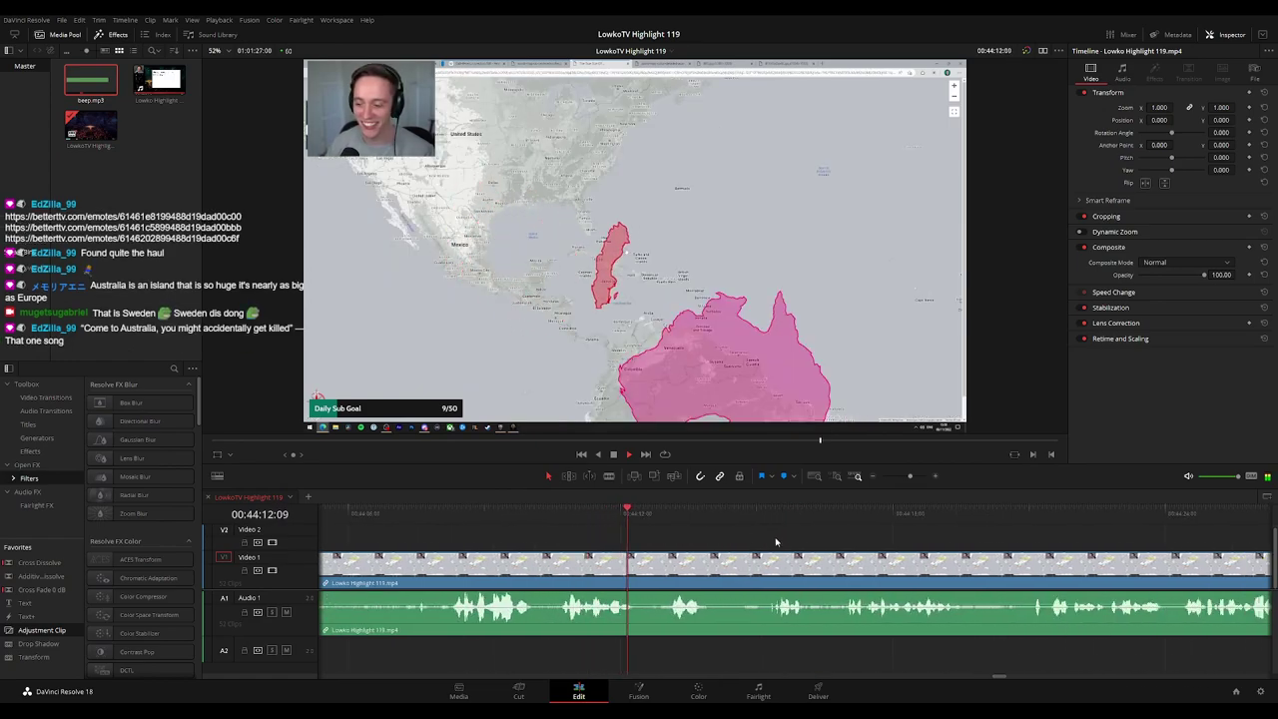
scroll(718, 539, right, 3)
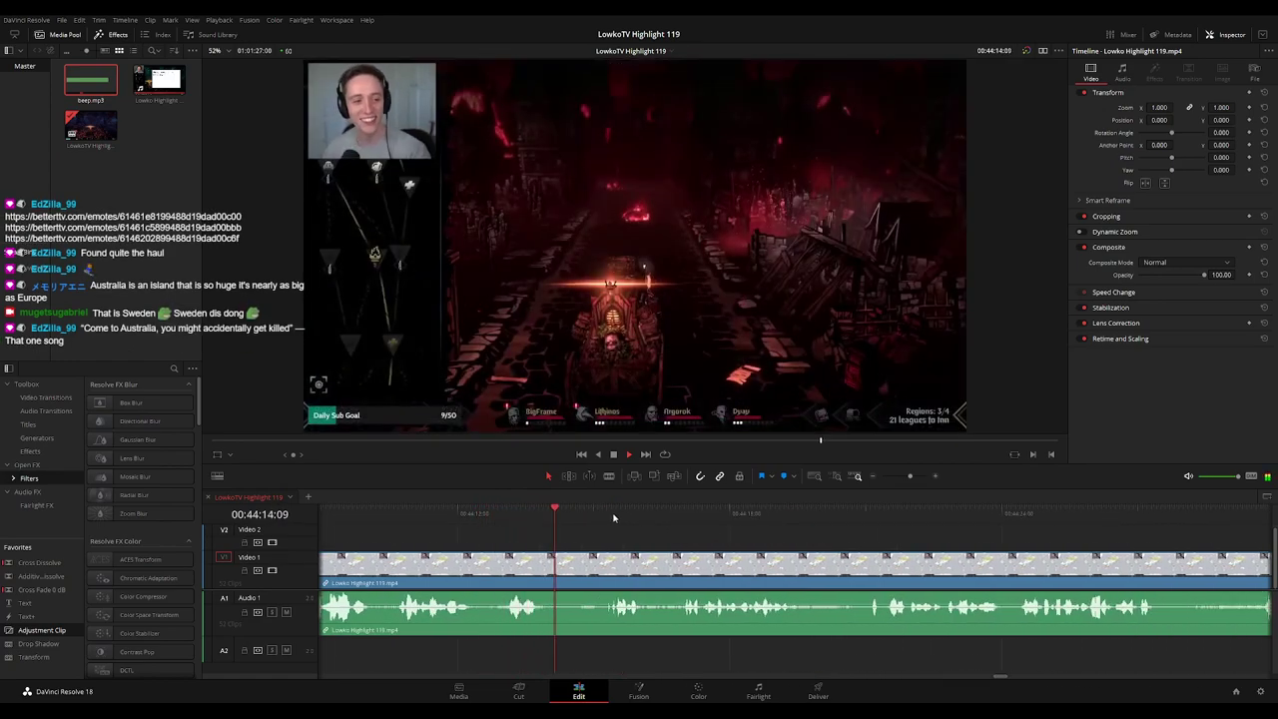
Cut out the brief red game footage at about 00:44:14 so the map segment runs straight into the Vampire Survivors footage
key(space)
click(523, 515)
key(space)
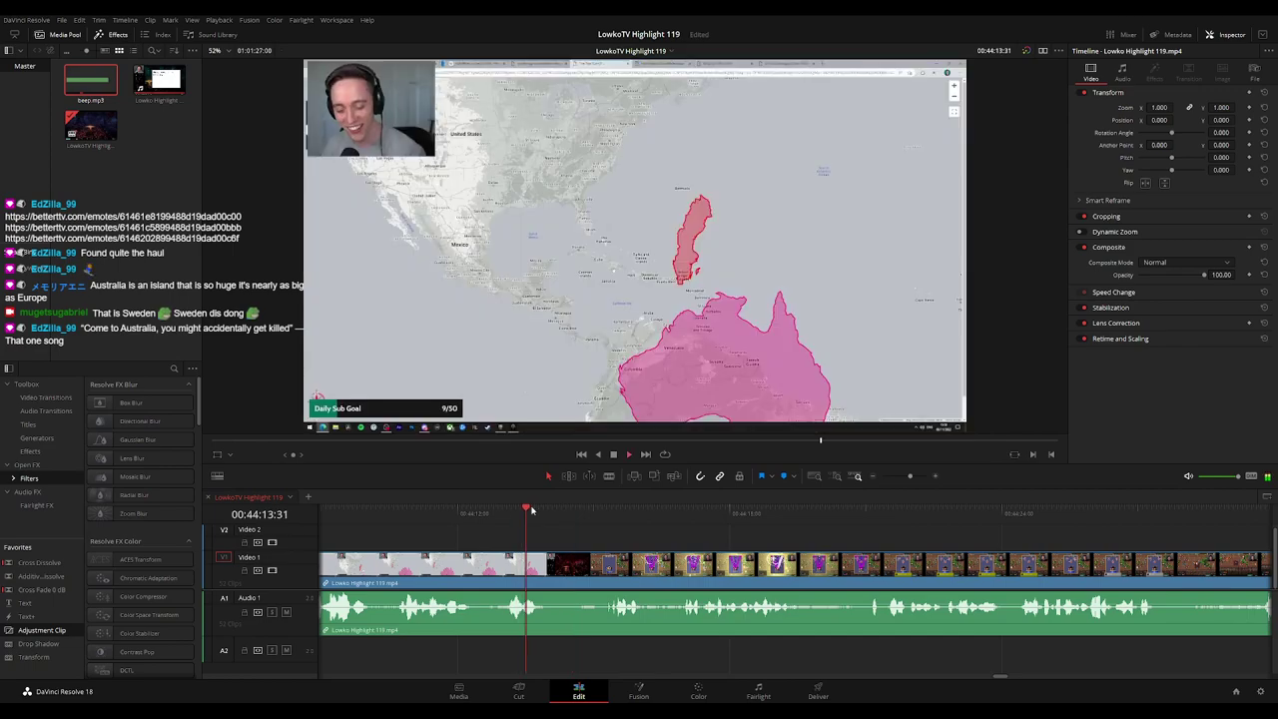
key(space)
key(b)
click(566, 565)
key(a)
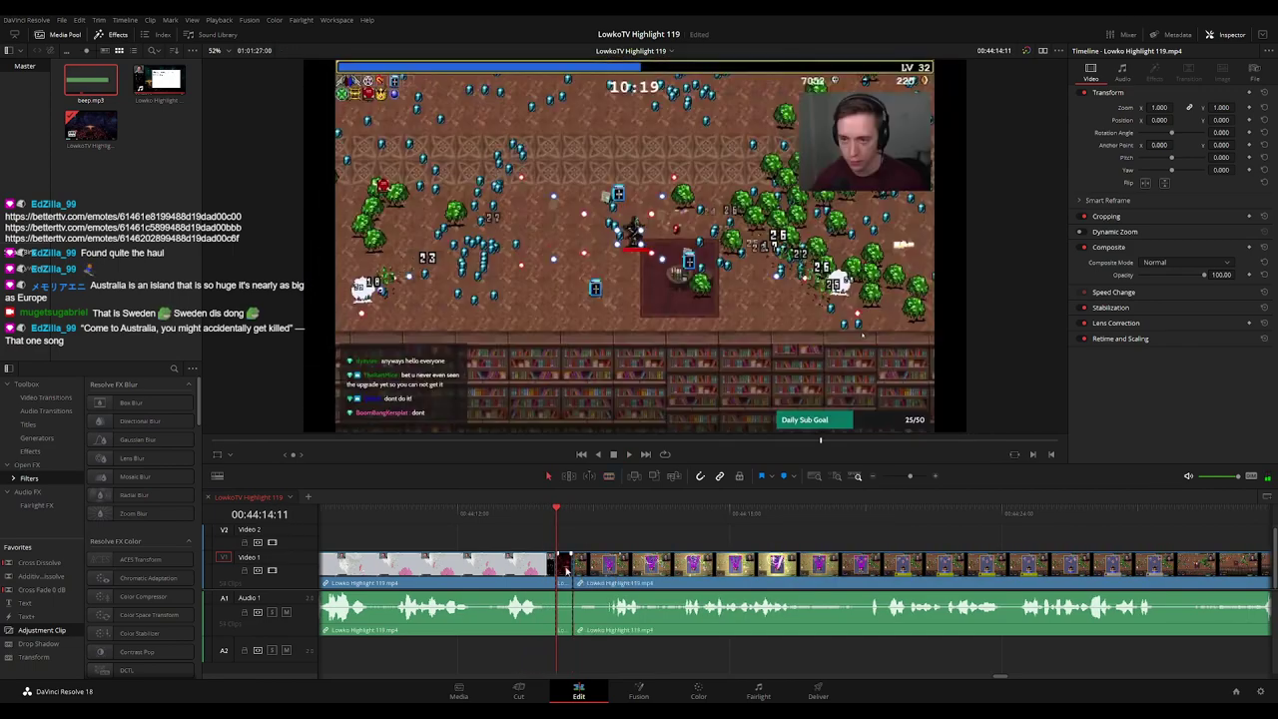
key(space)
Color the finished map clip that ends at about 00:44:14 green
click(535, 566)
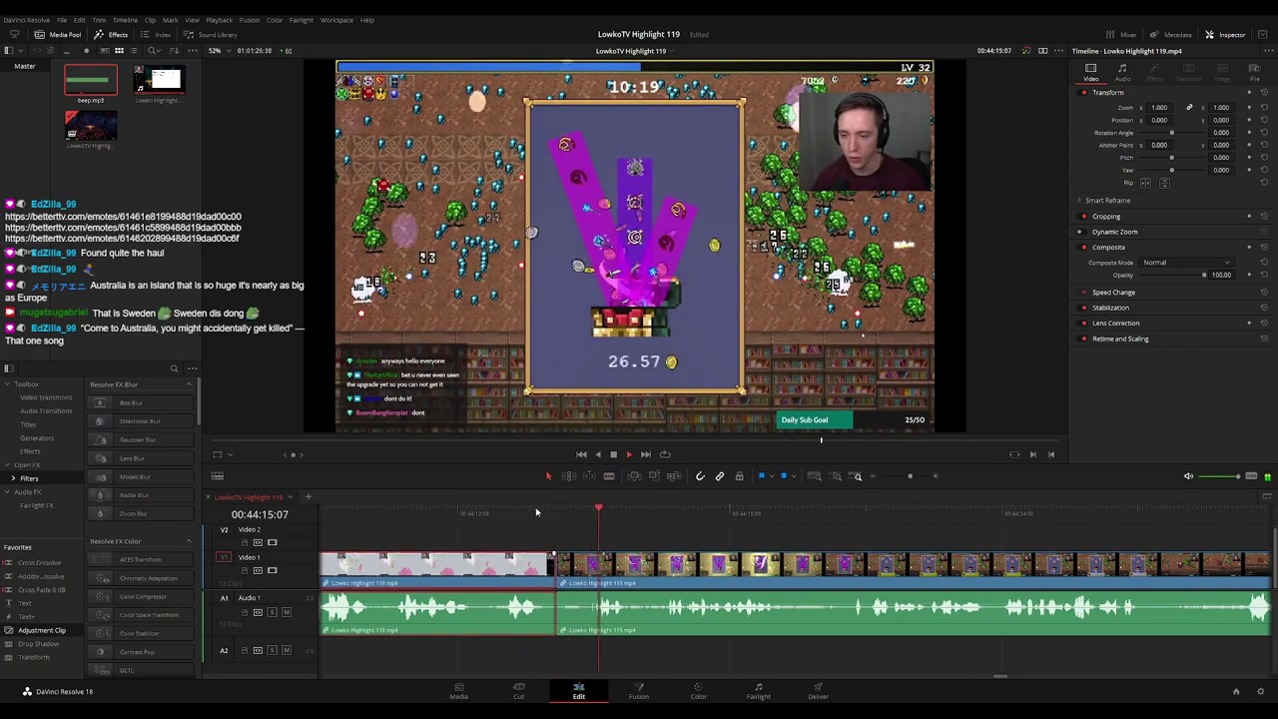
key(g)
click(795, 543)
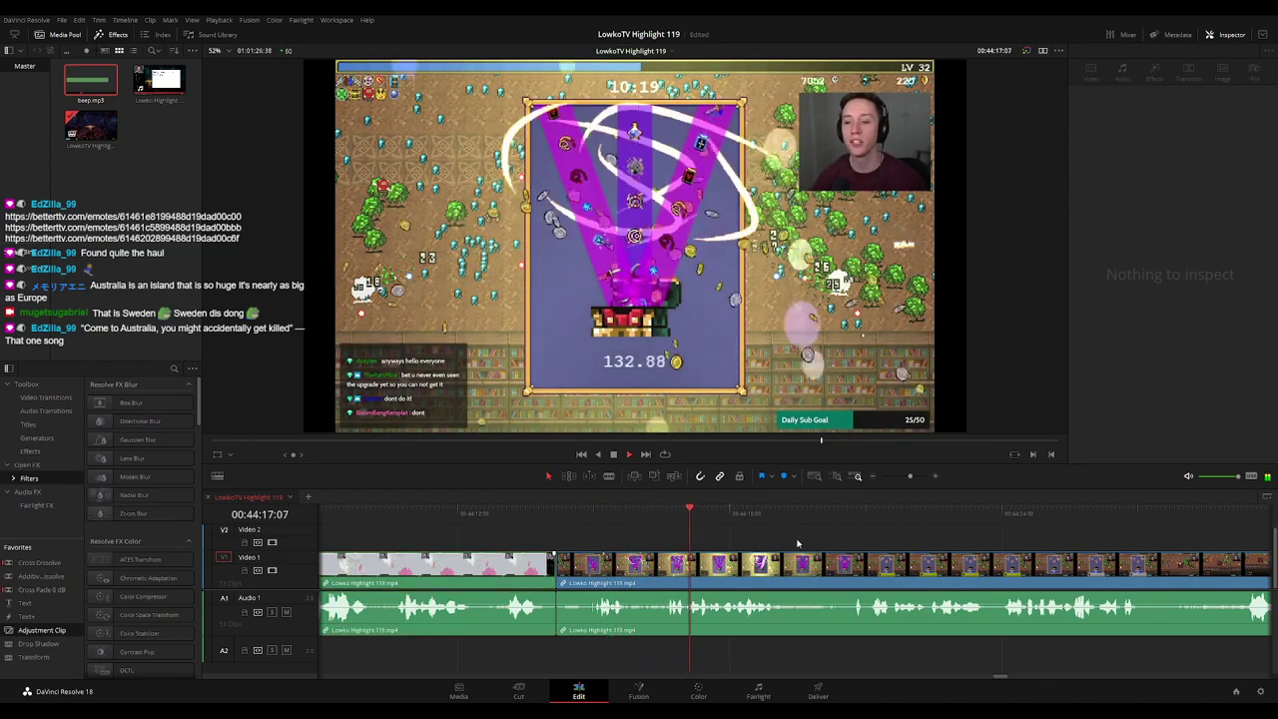
Review the Vampire Survivors footage from about 00:44:17 to 00:46:40, checking picture and waveform for cut points and the remaining timeline length
scroll(819, 538, down, 8)
scroll(842, 539, down, 5)
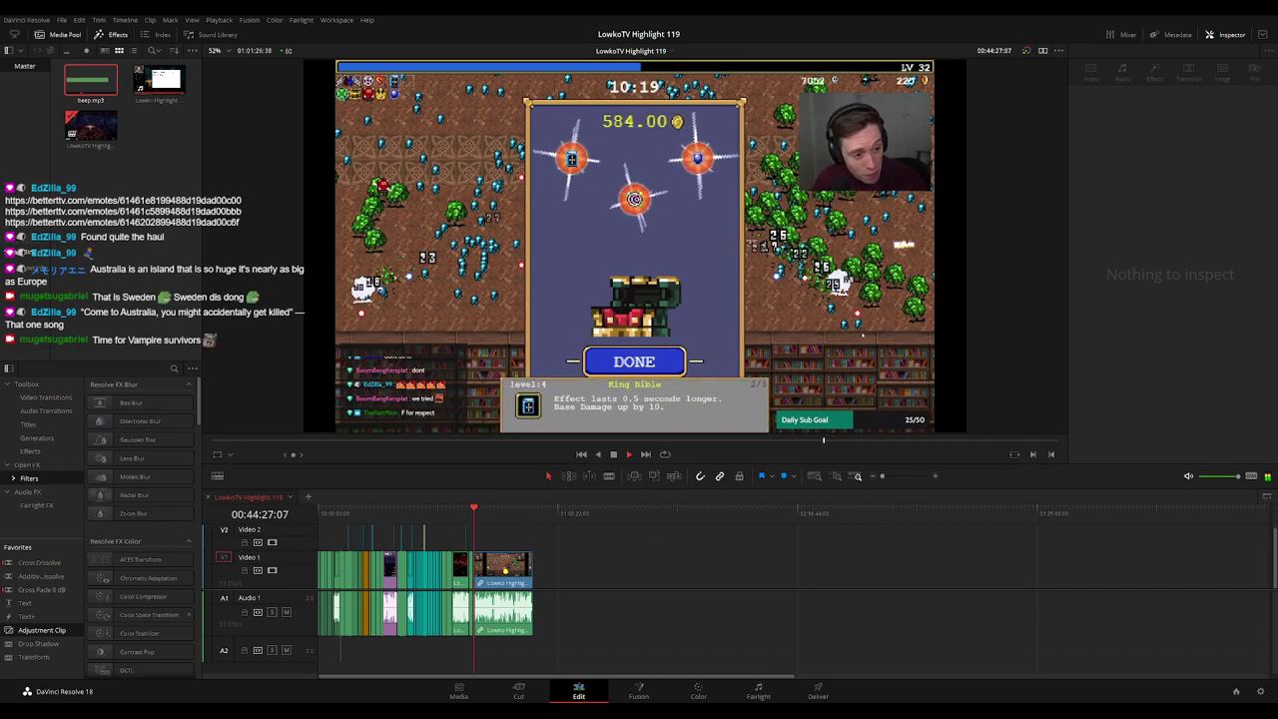
scroll(528, 543, up, 9)
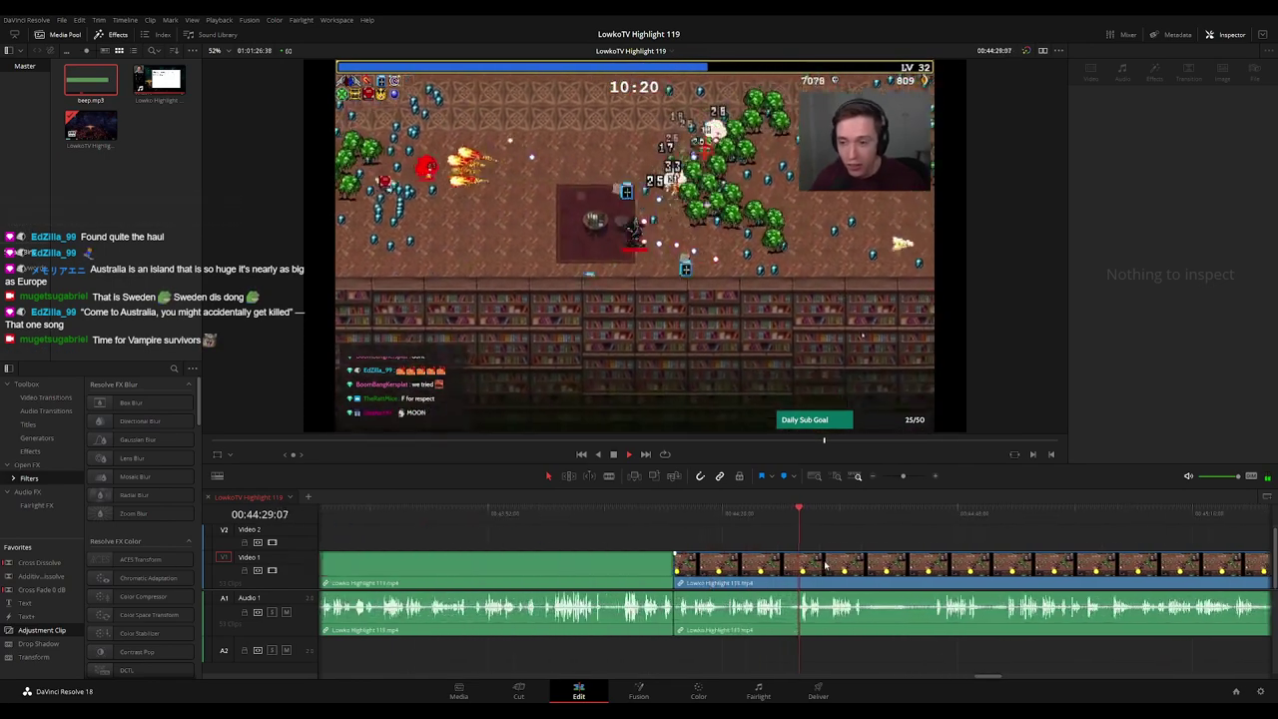
drag(864, 546, 578, 539)
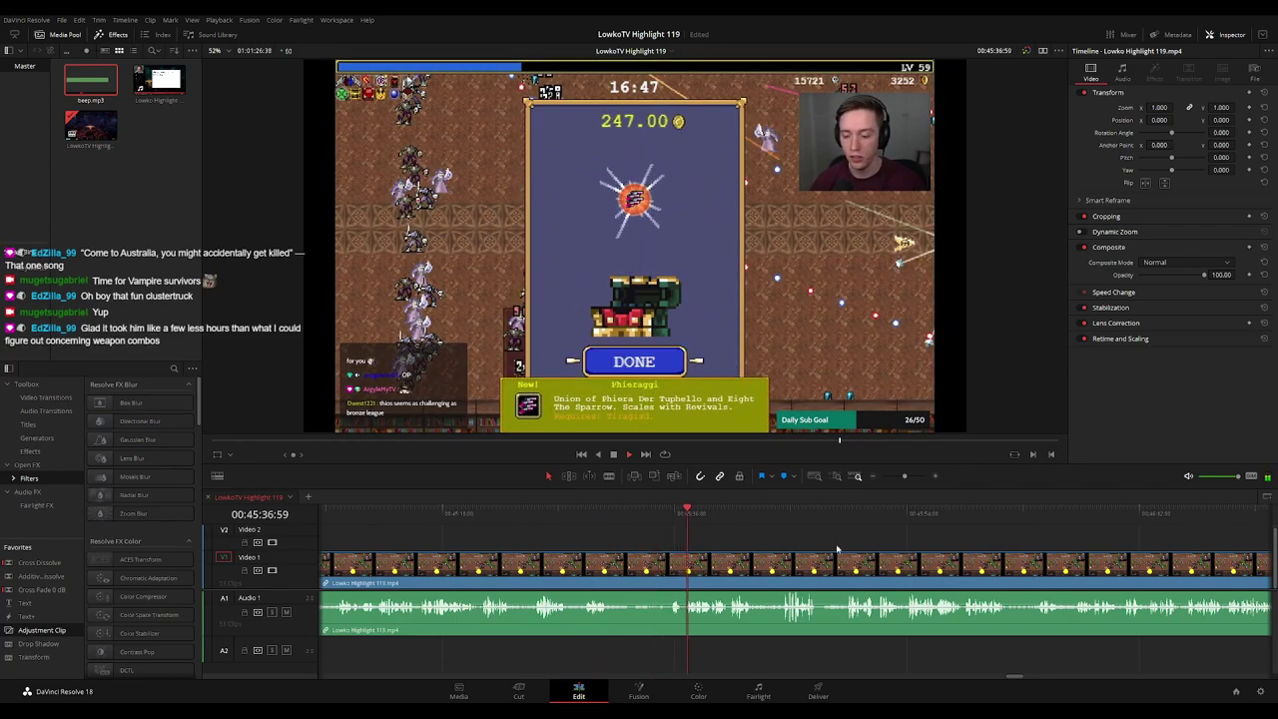
drag(831, 548, 732, 547)
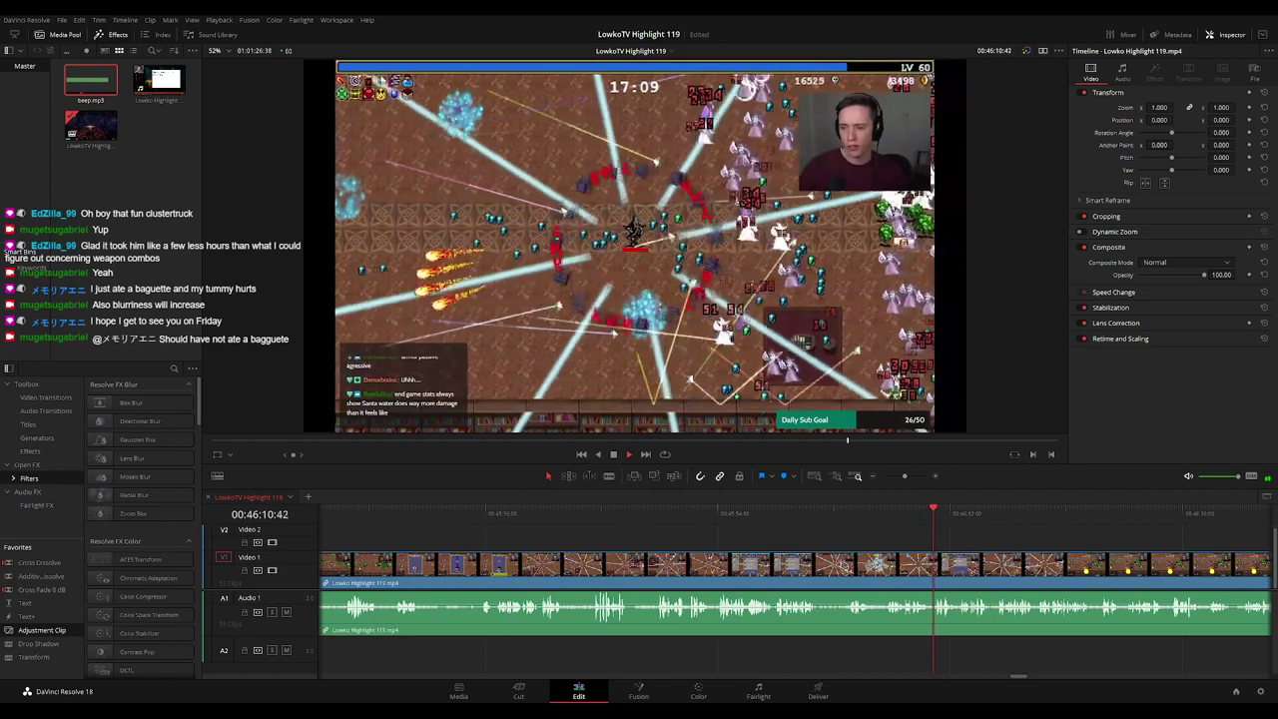
drag(1025, 537, 743, 518)
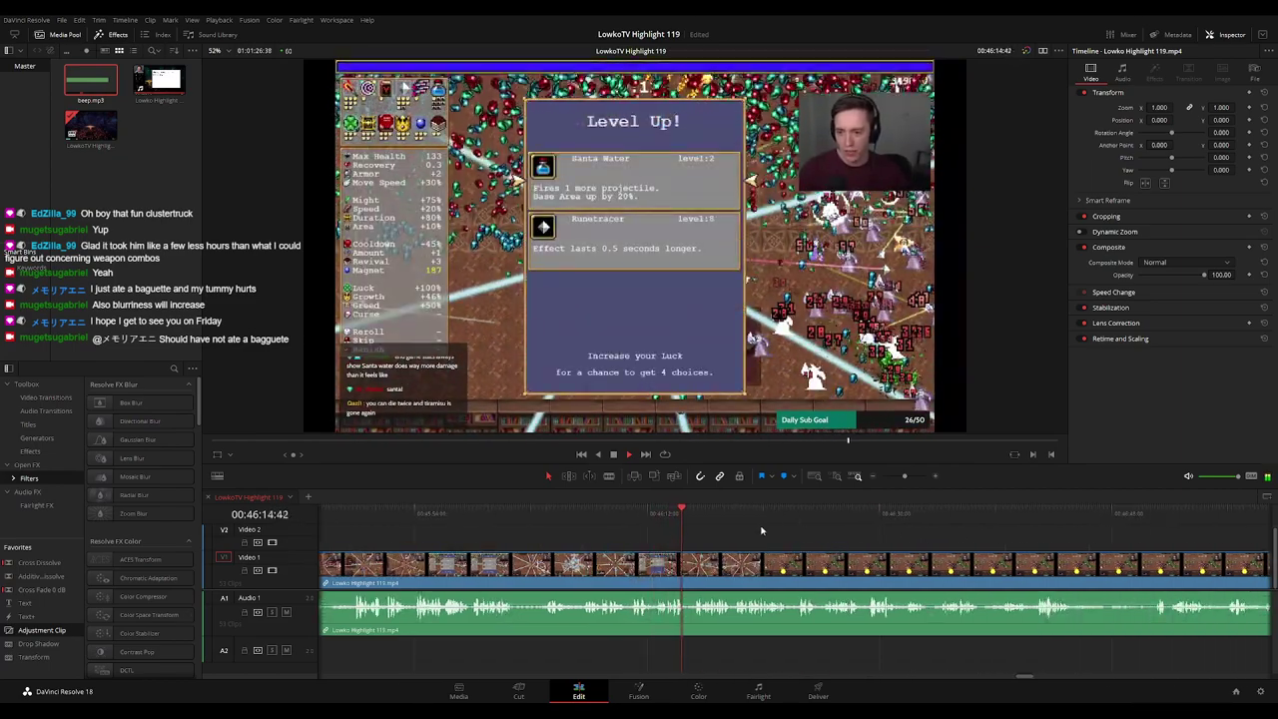
drag(802, 538, 729, 534)
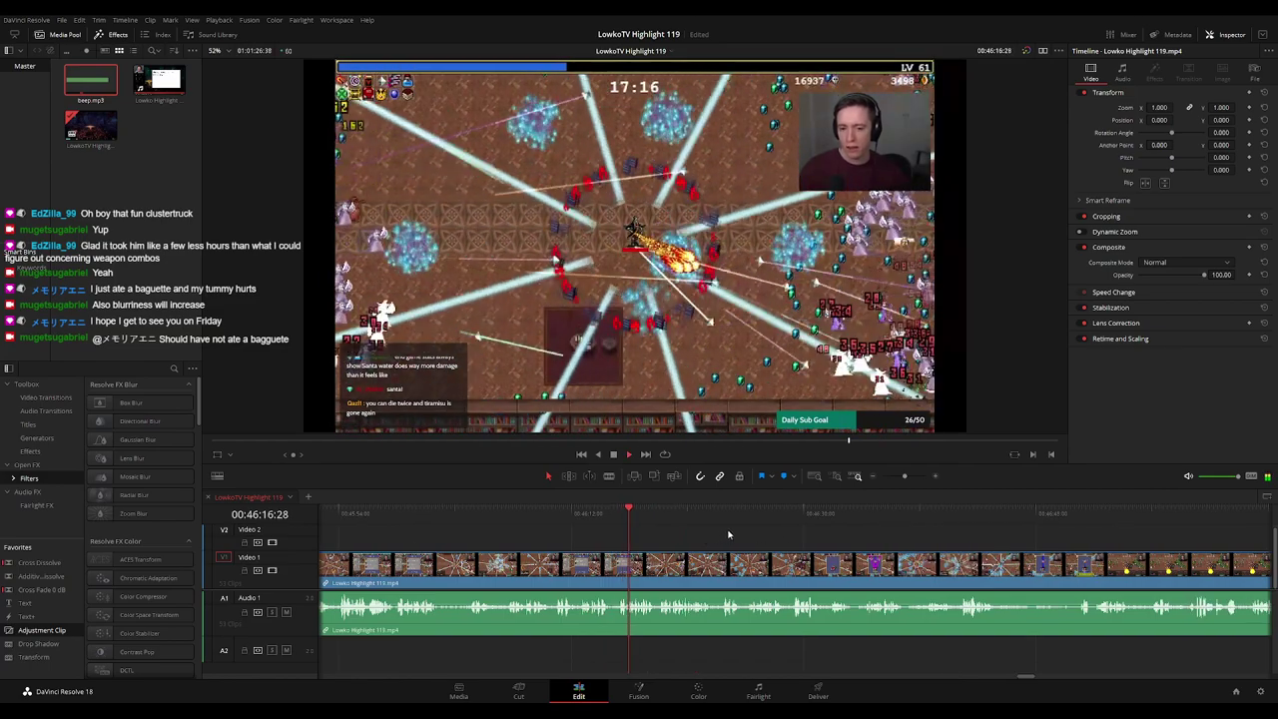
scroll(697, 543, right, 2)
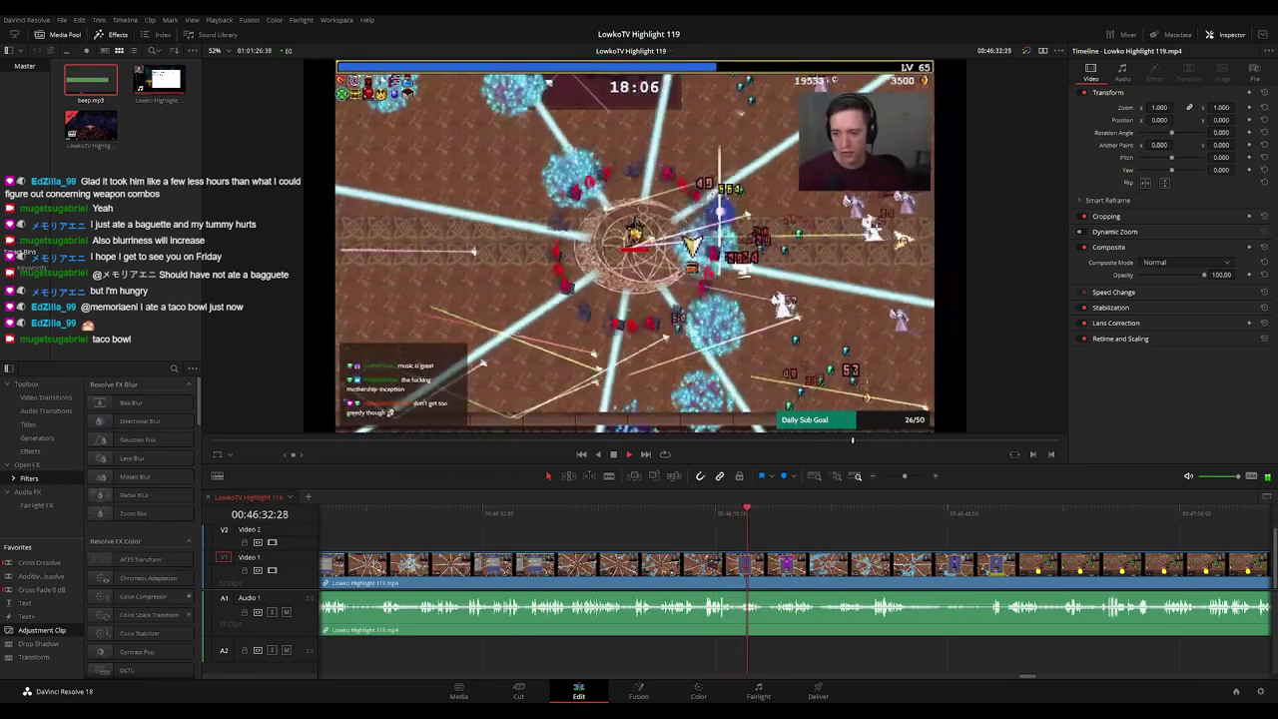
drag(835, 539, 666, 543)
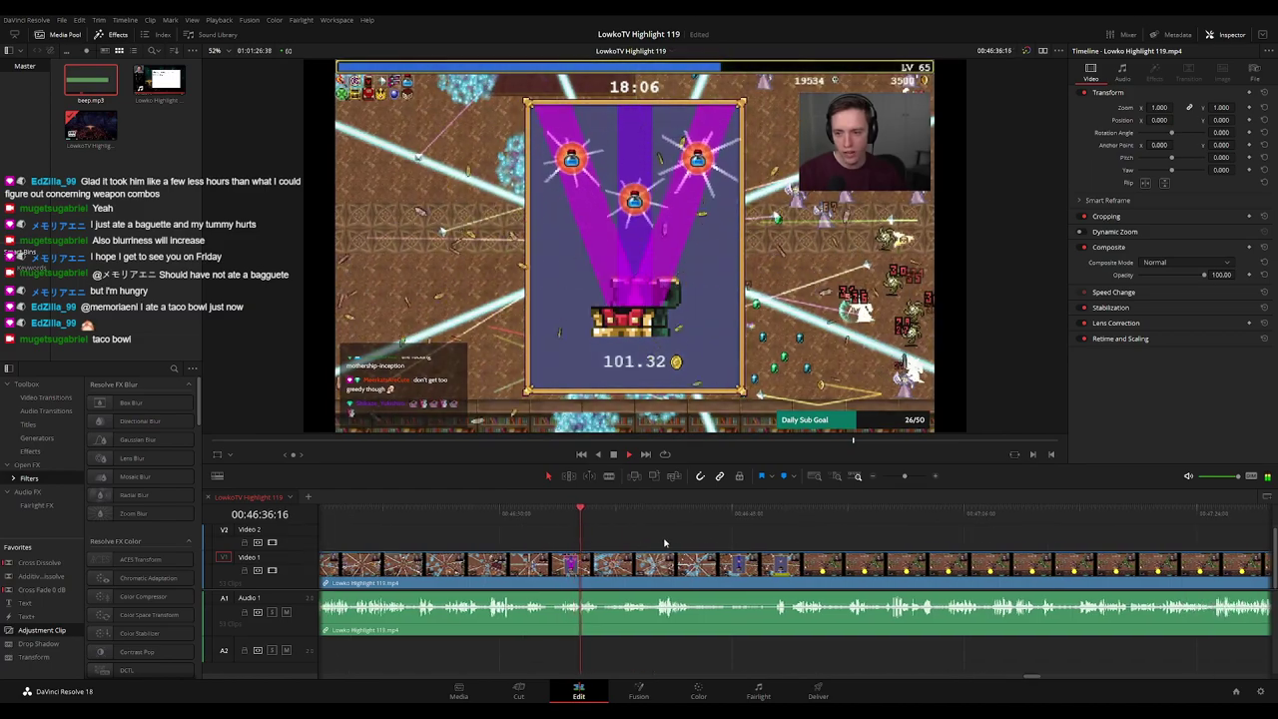
scroll(664, 544, right, 1)
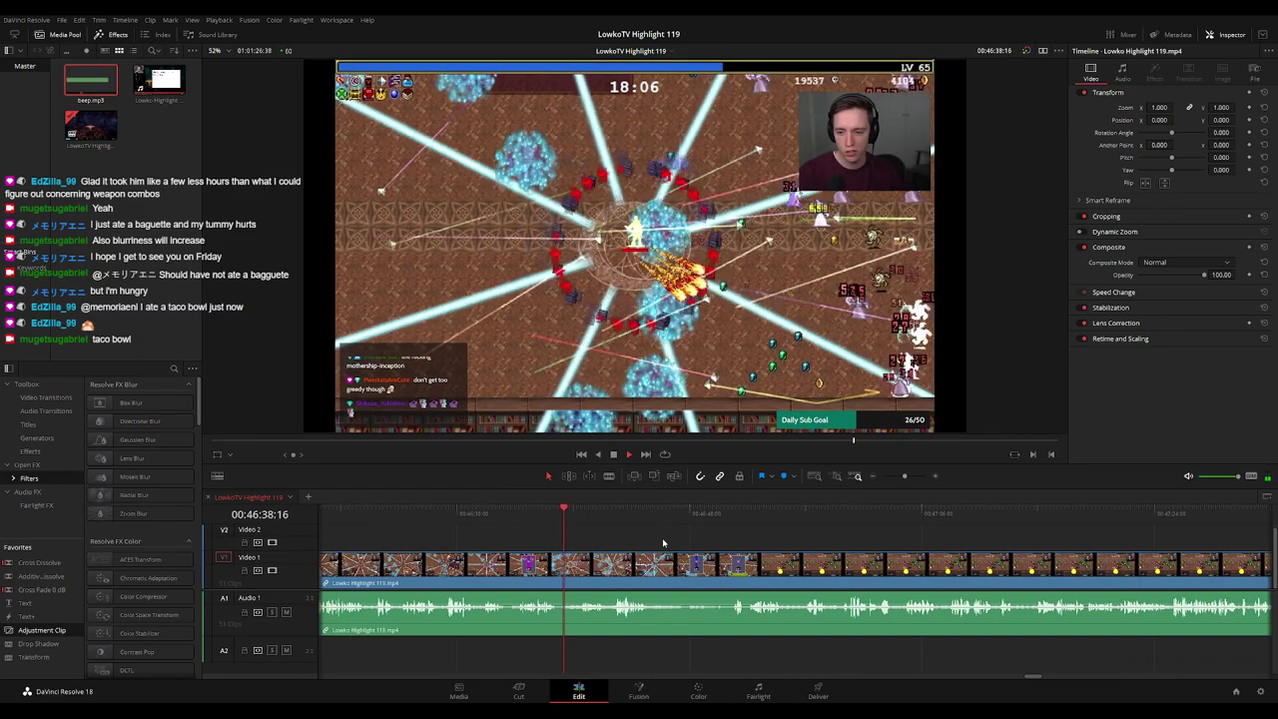
scroll(762, 551, right, 1)
scroll(798, 544, down, 10)
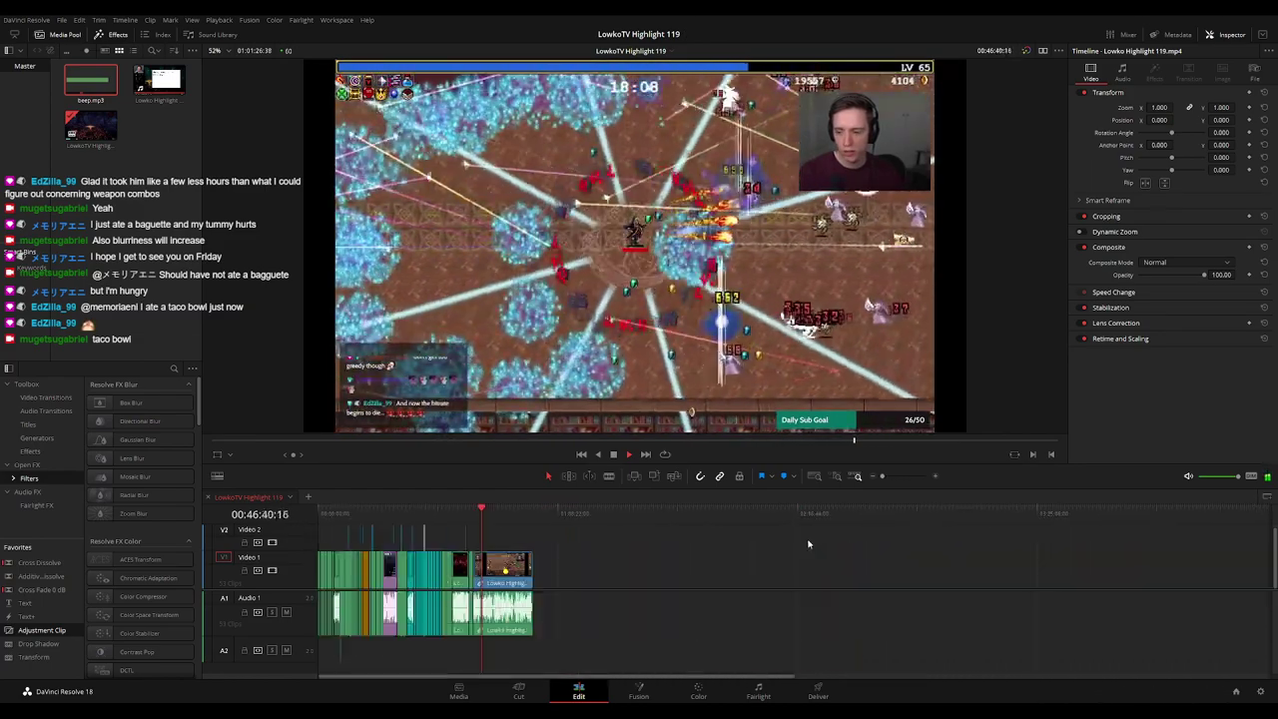
Review the Vampire Survivors footage from about 00:46:40 to 00:48:05 at a closer timeline scale, checking picture and waveform for cut points
scroll(599, 556, up, 10)
scroll(659, 529, right, 3)
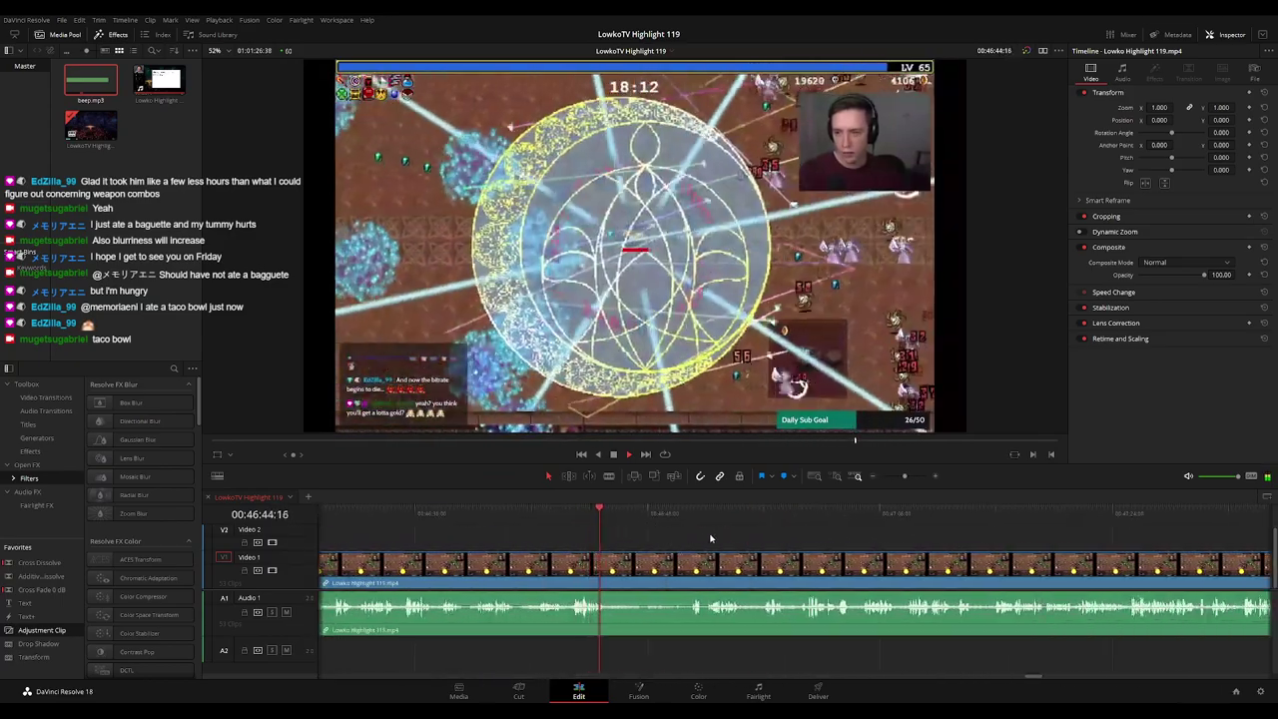
scroll(699, 539, right, 1)
scroll(699, 537, right, 1)
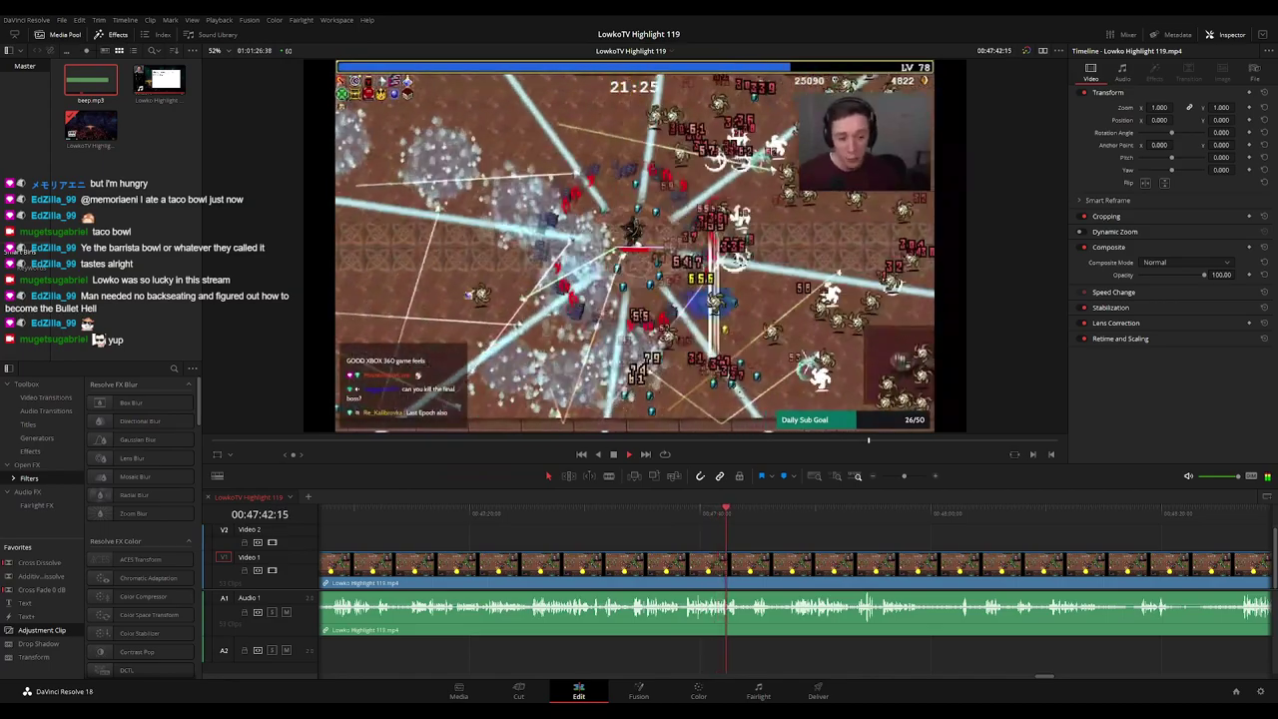
scroll(779, 542, right, 2)
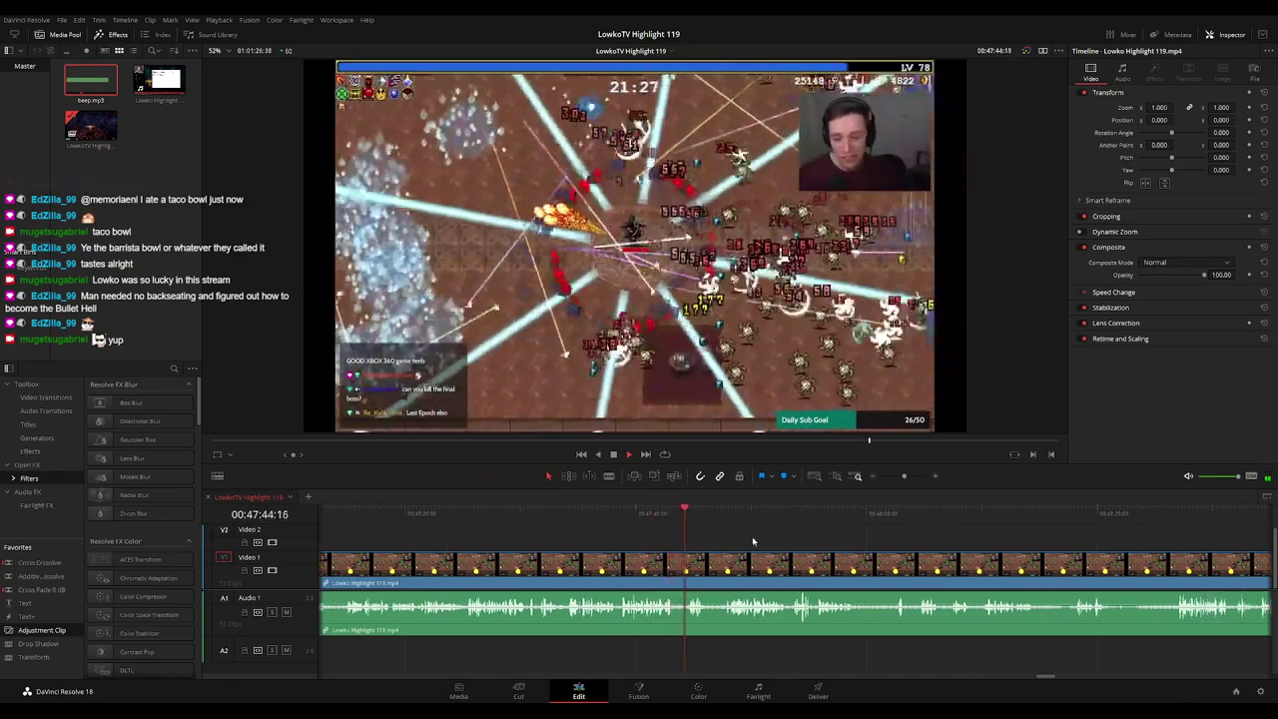
scroll(729, 536, right, 1)
scroll(729, 535, right, 1)
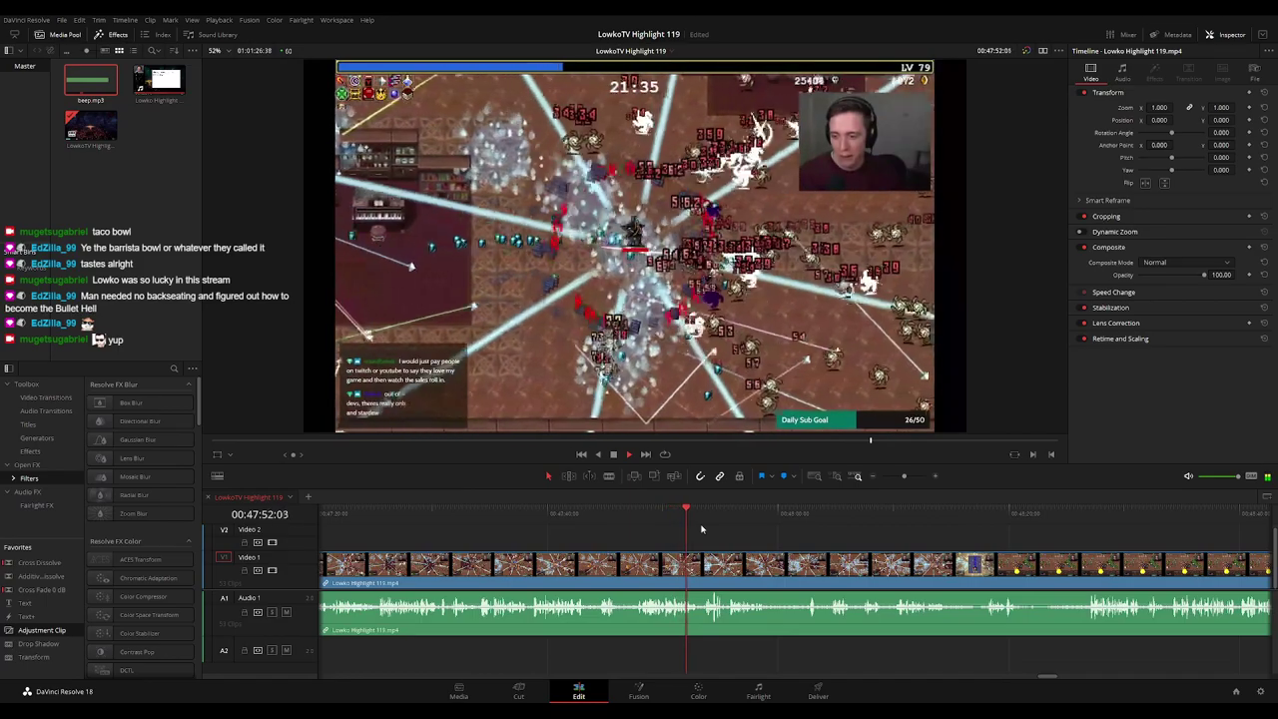
drag(783, 536, 727, 529)
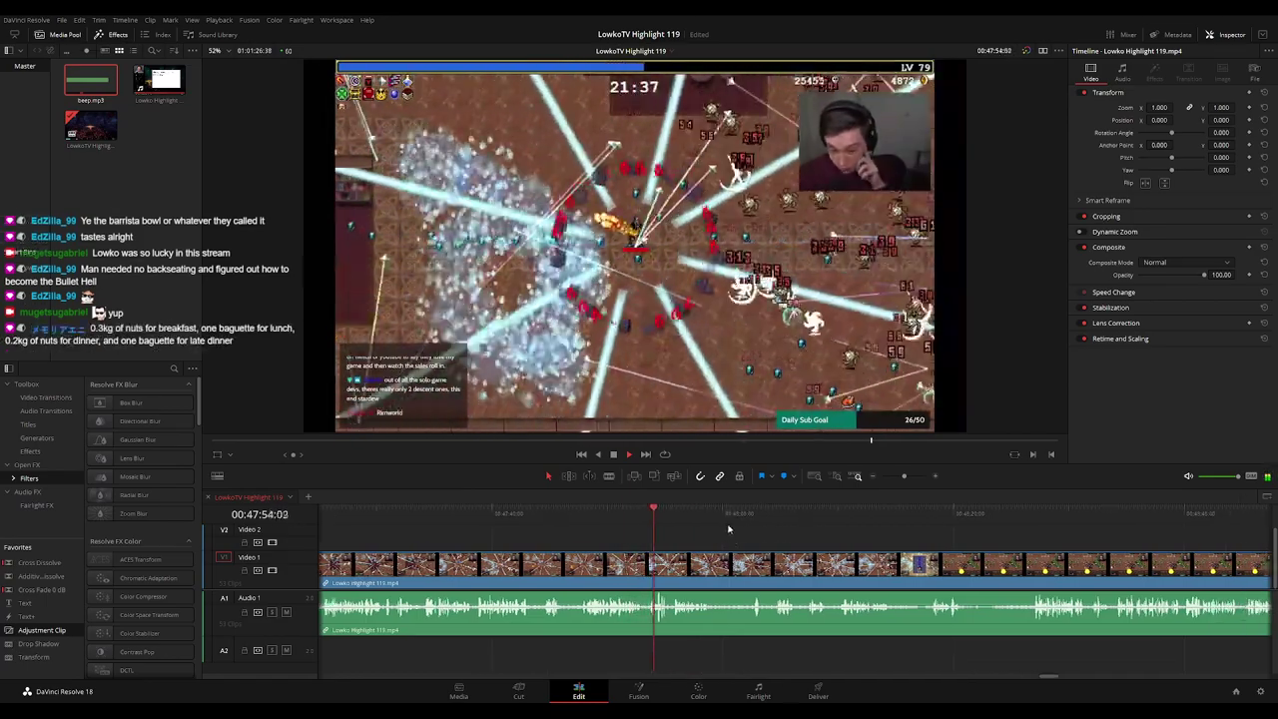
scroll(696, 530, right, 1)
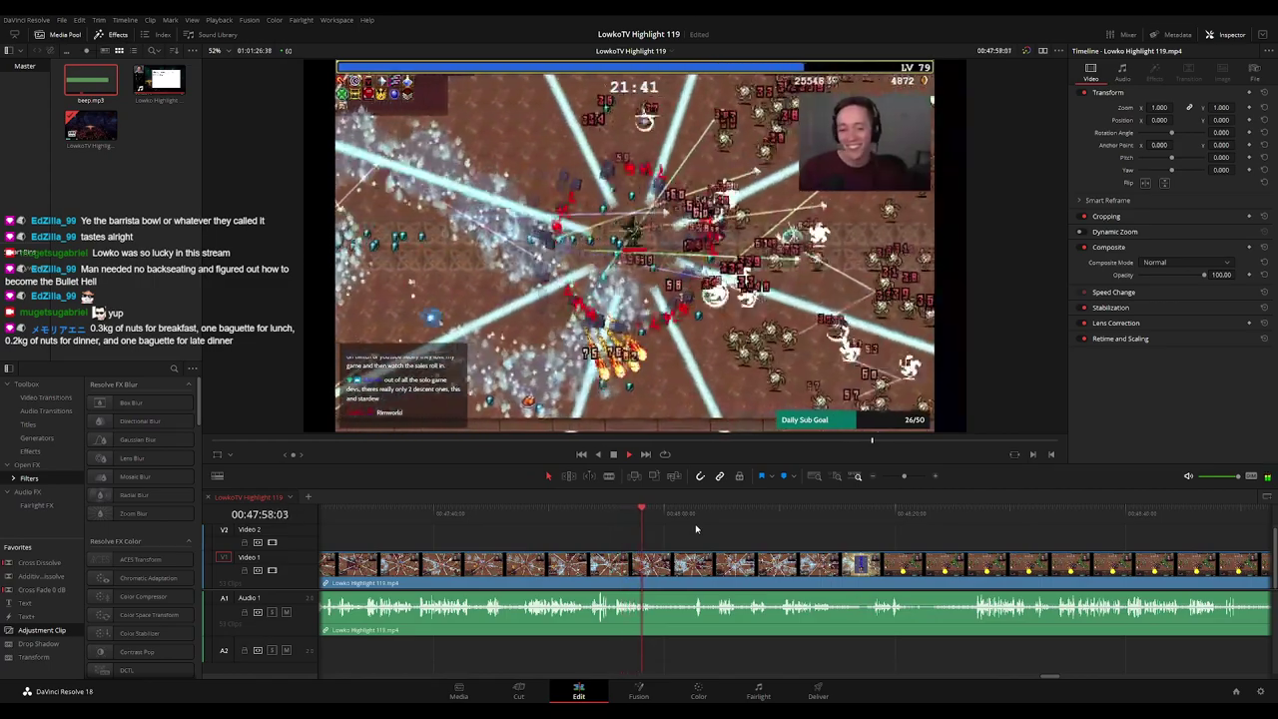
drag(740, 535, 680, 529)
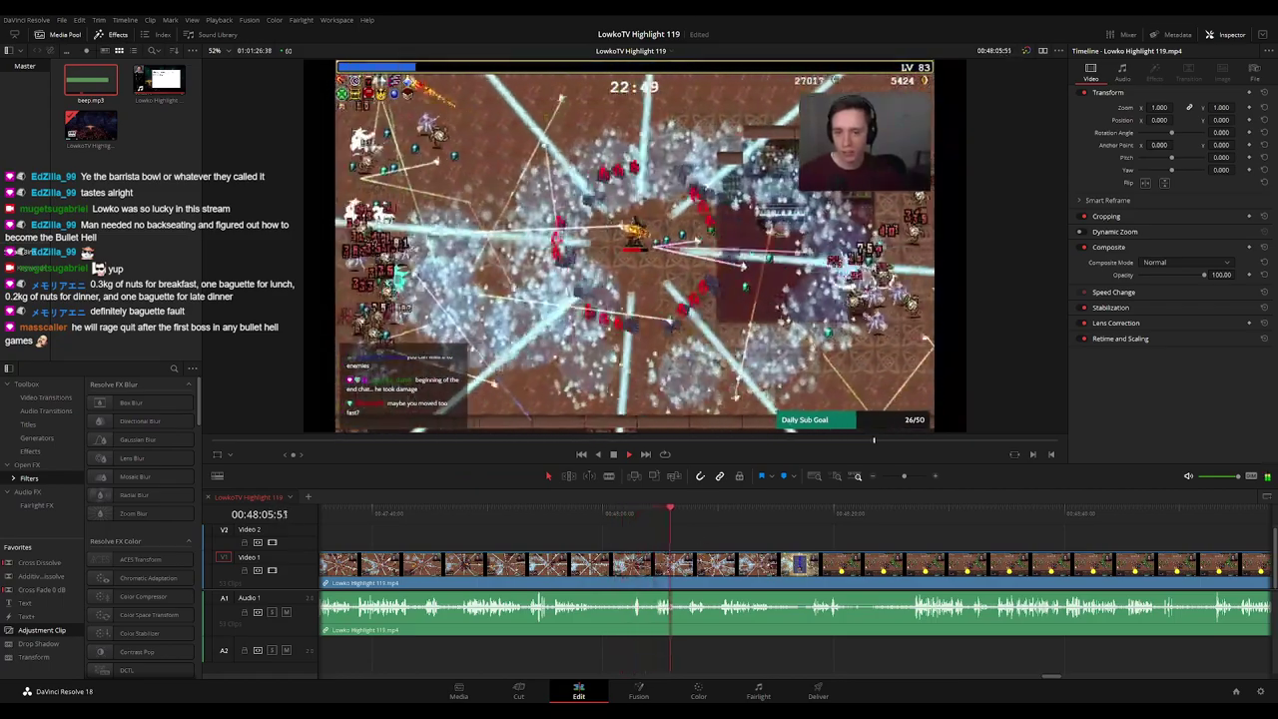
Examine the Vampire Survivors footage from about 00:48:05 to 00:49:31, skipping ahead near 00:49:00 and replaying around 00:49:08, for quiet stretches to cut
drag(737, 542, 618, 520)
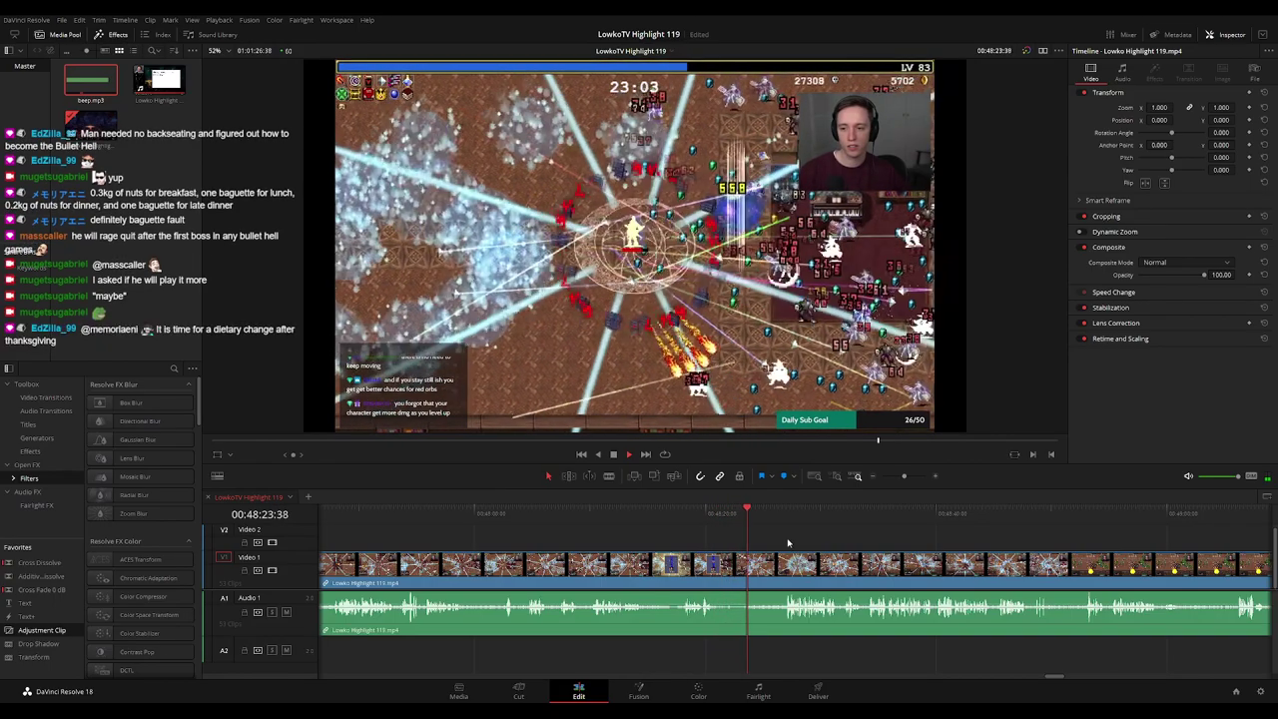
drag(797, 537, 712, 524)
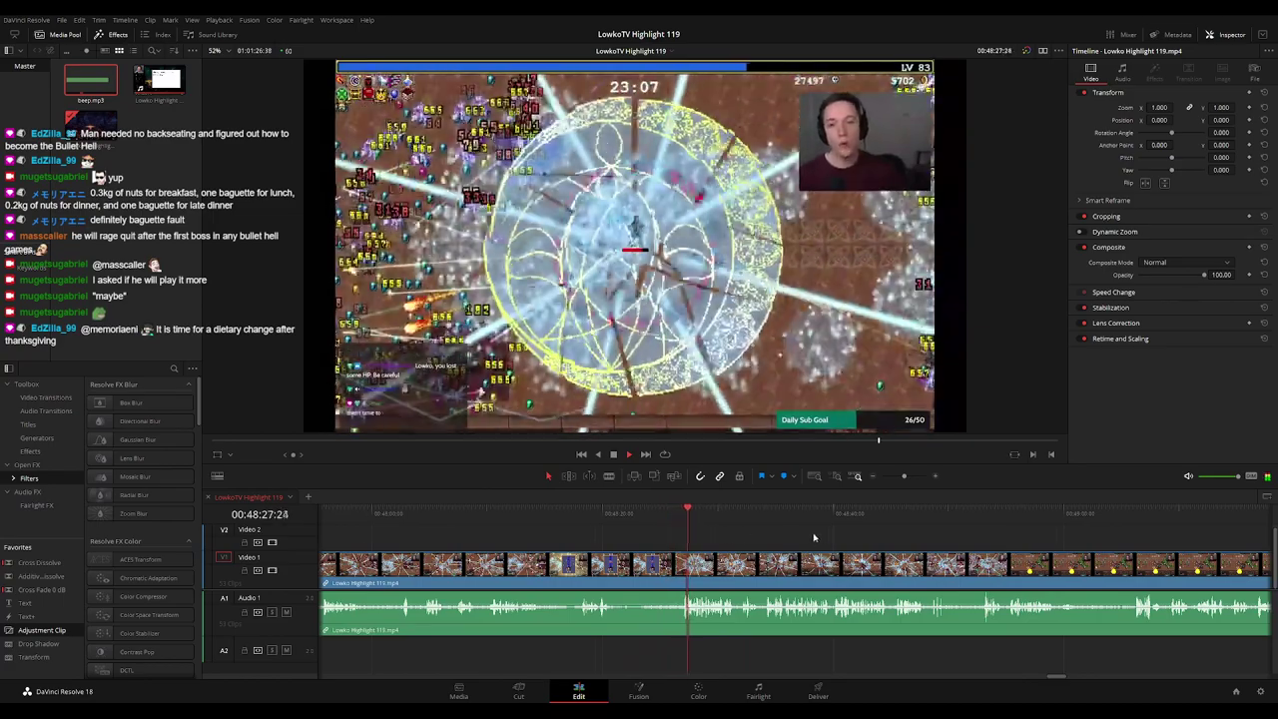
scroll(734, 527, right, 3)
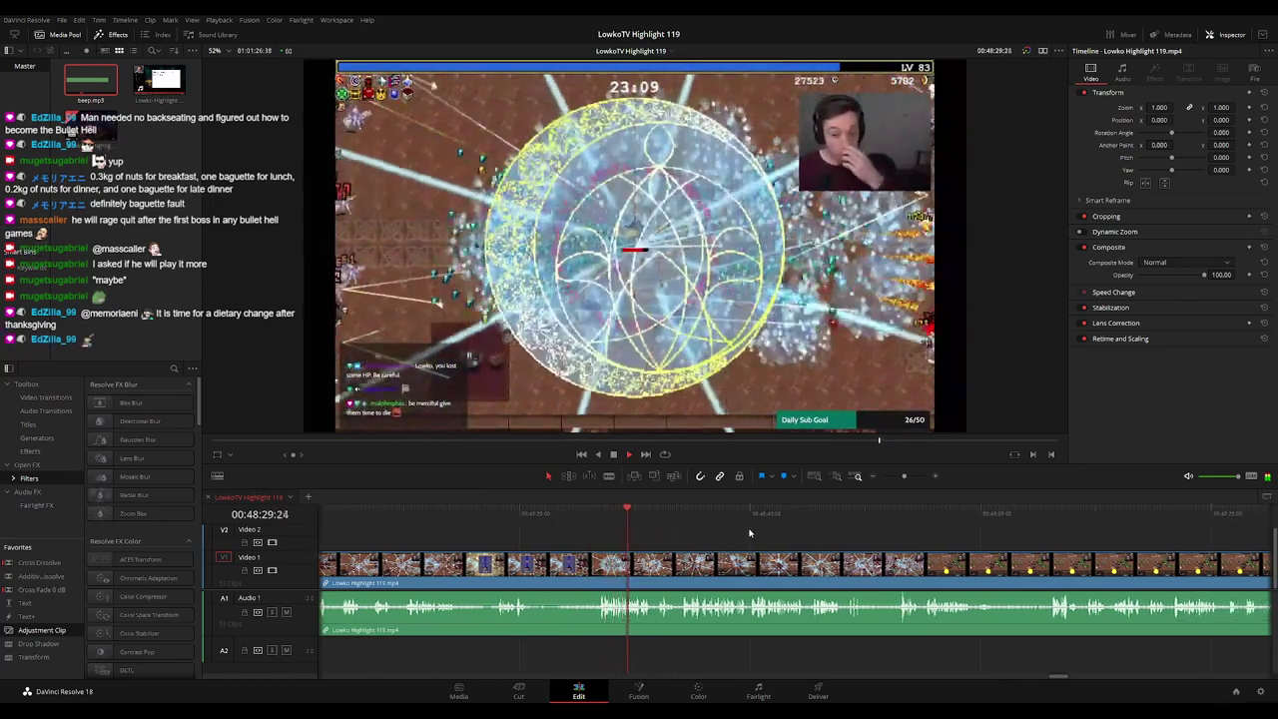
scroll(718, 525, right, 1)
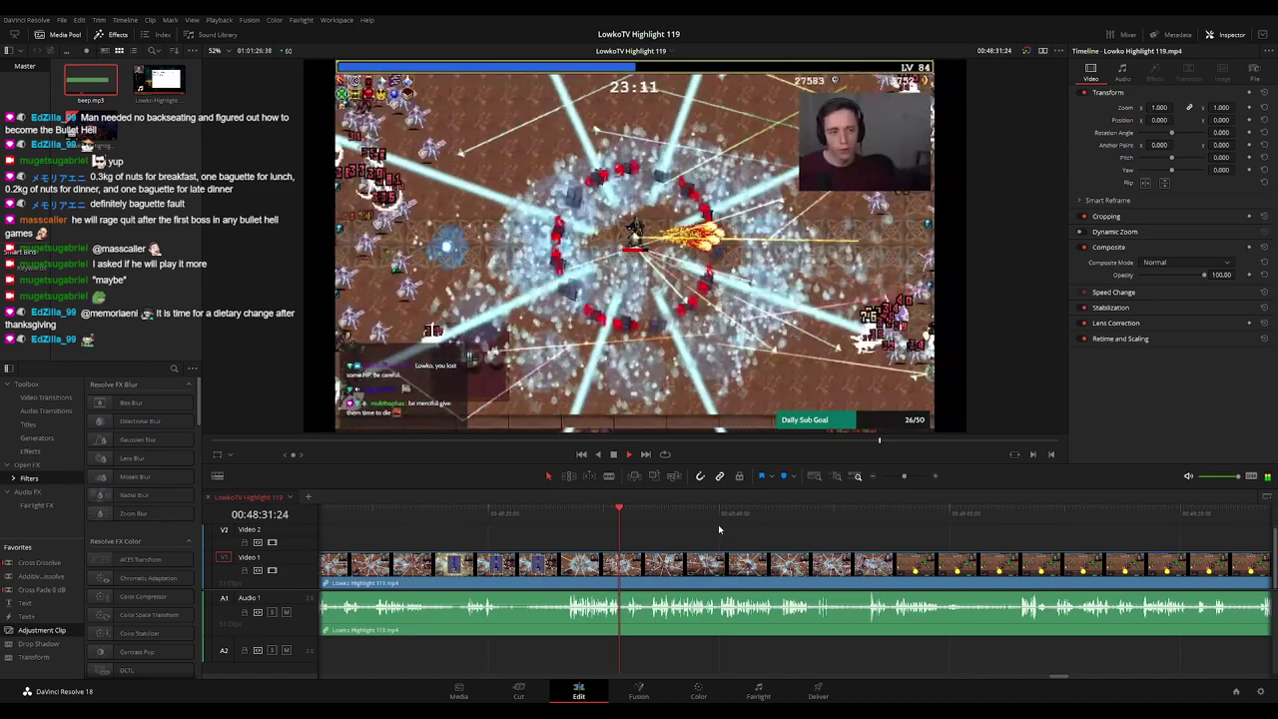
scroll(676, 526, right, 2)
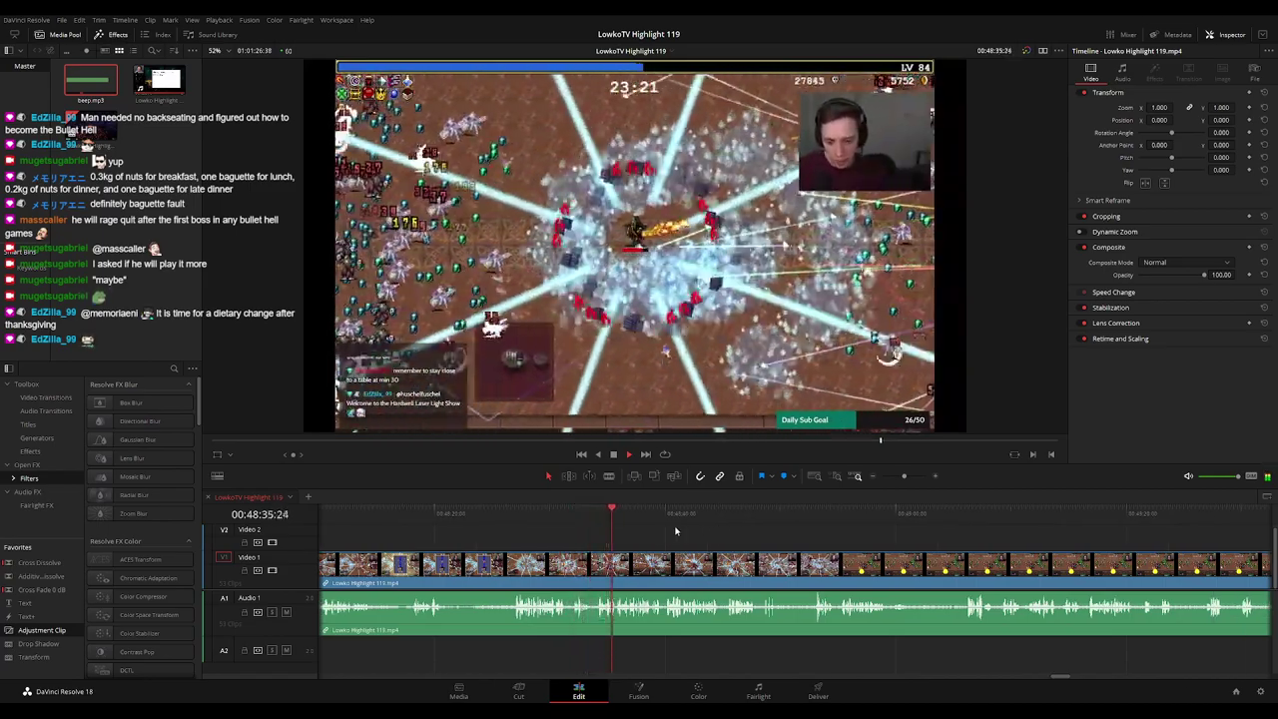
scroll(687, 532, right, 1)
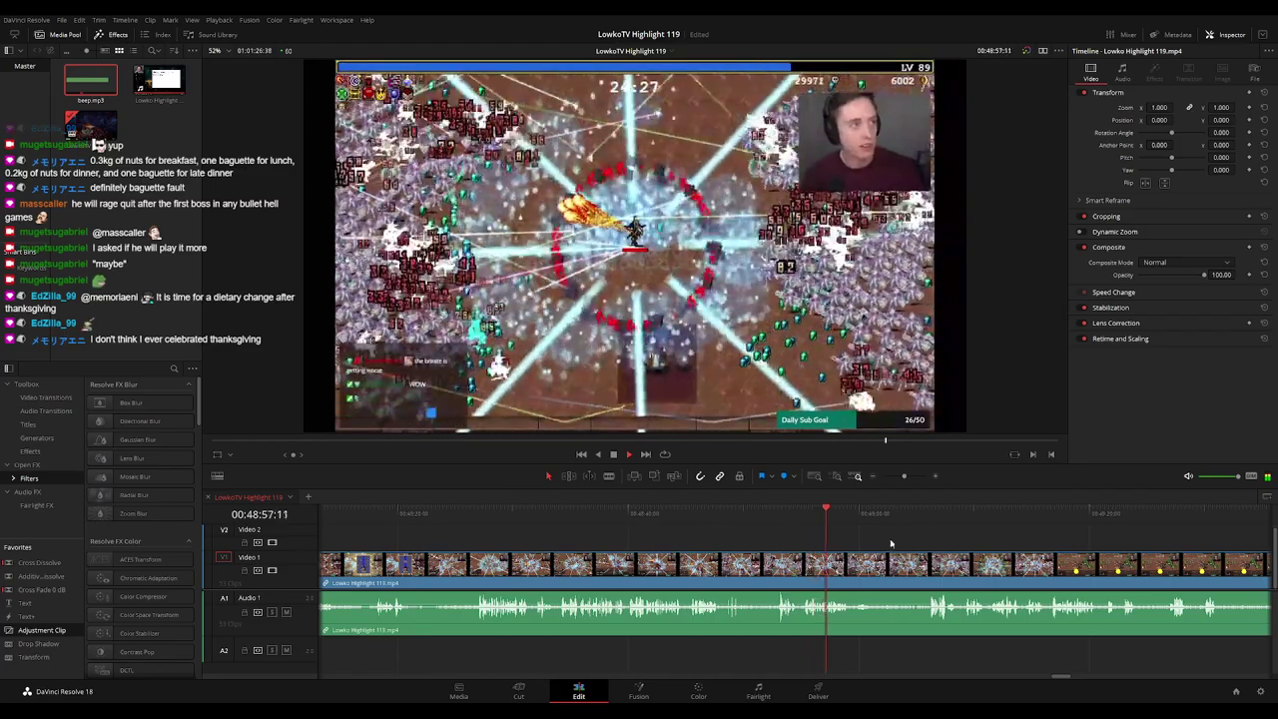
drag(889, 542, 699, 525)
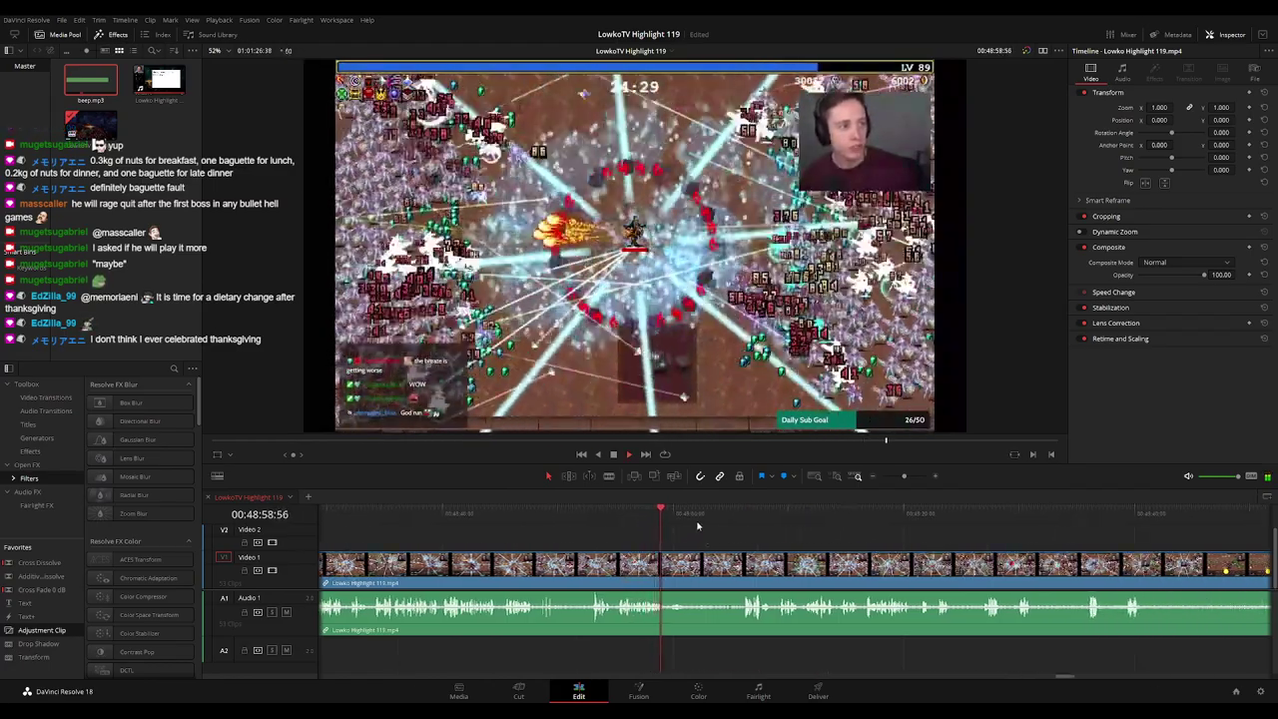
click(721, 513)
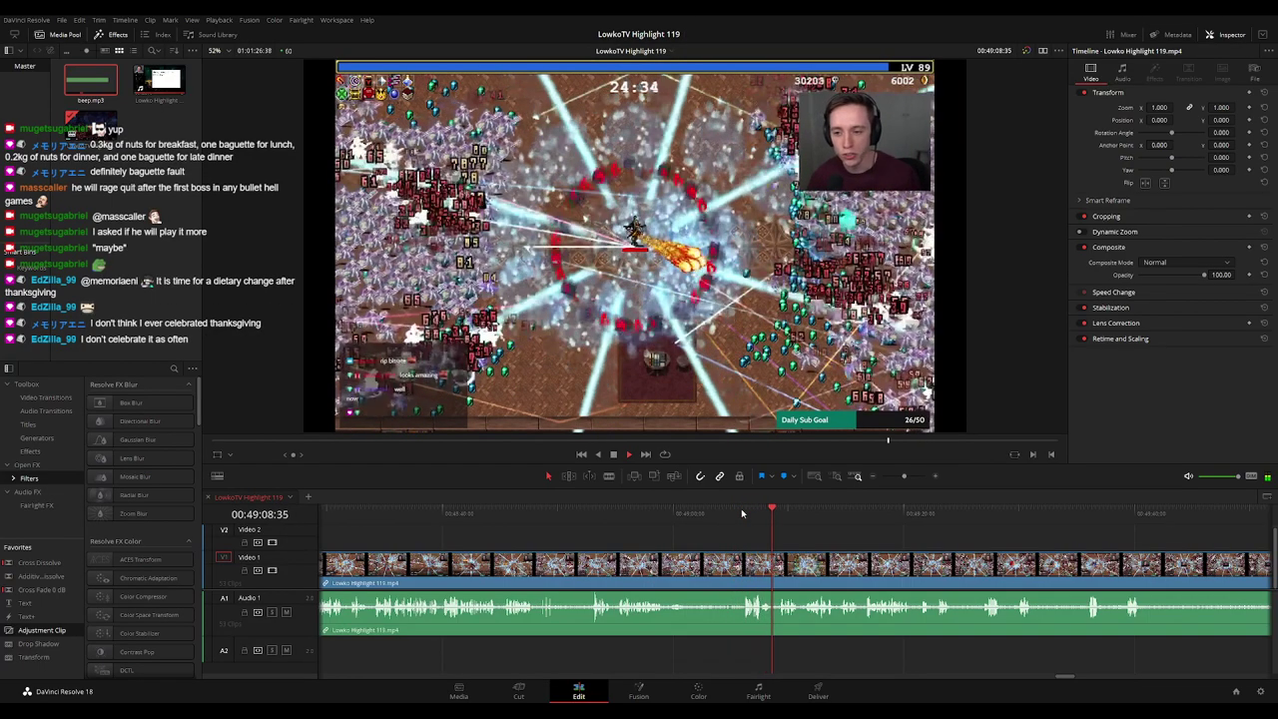
drag(883, 544, 778, 536)
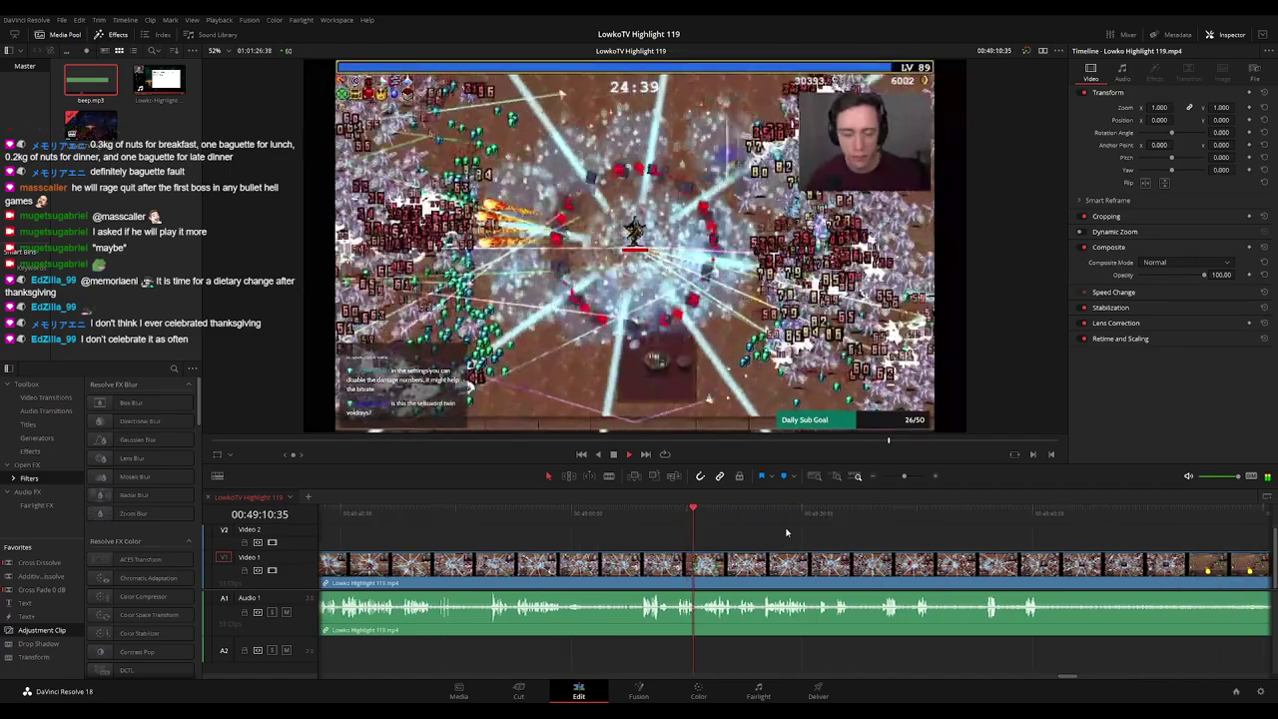
click(673, 511)
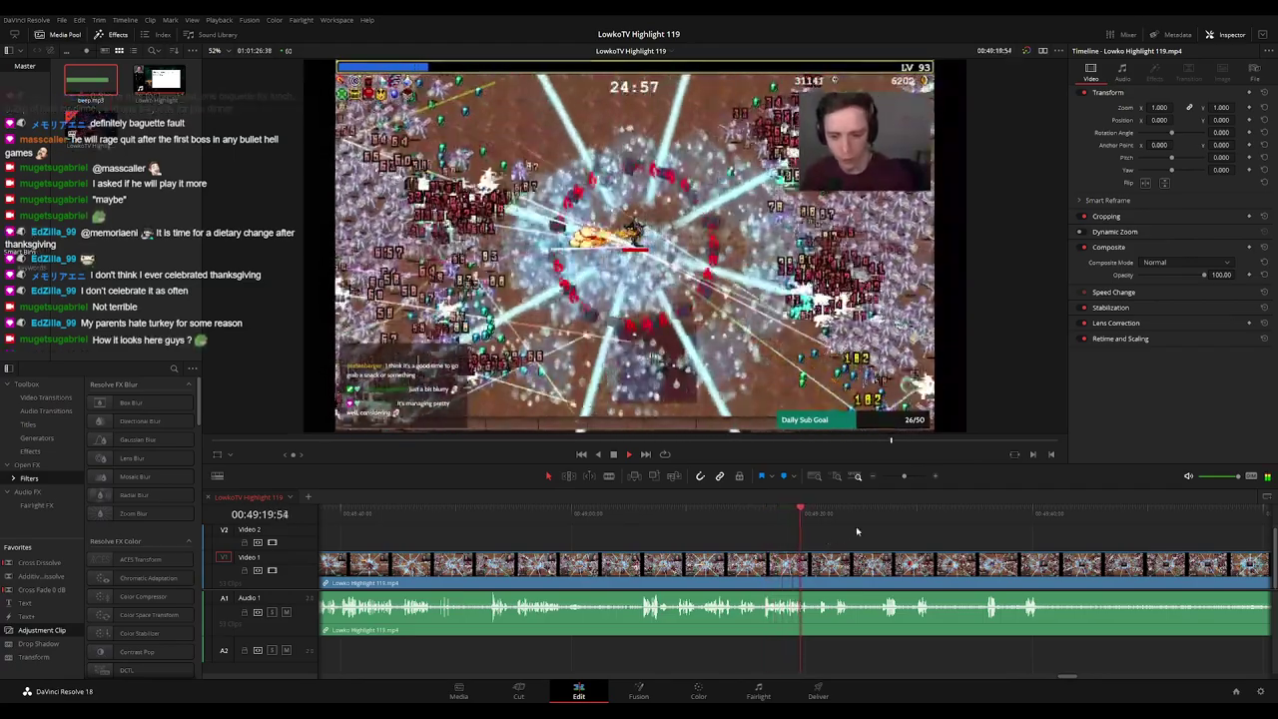
drag(864, 528, 719, 530)
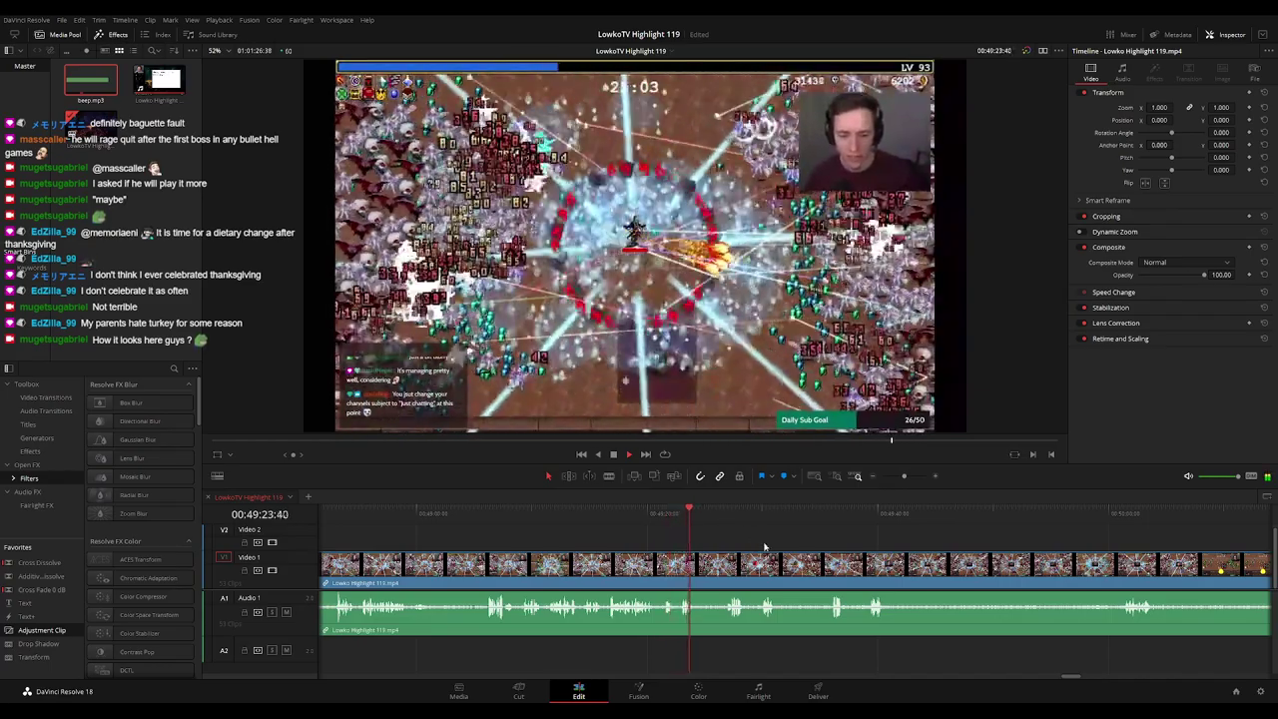
scroll(749, 544, down, 1)
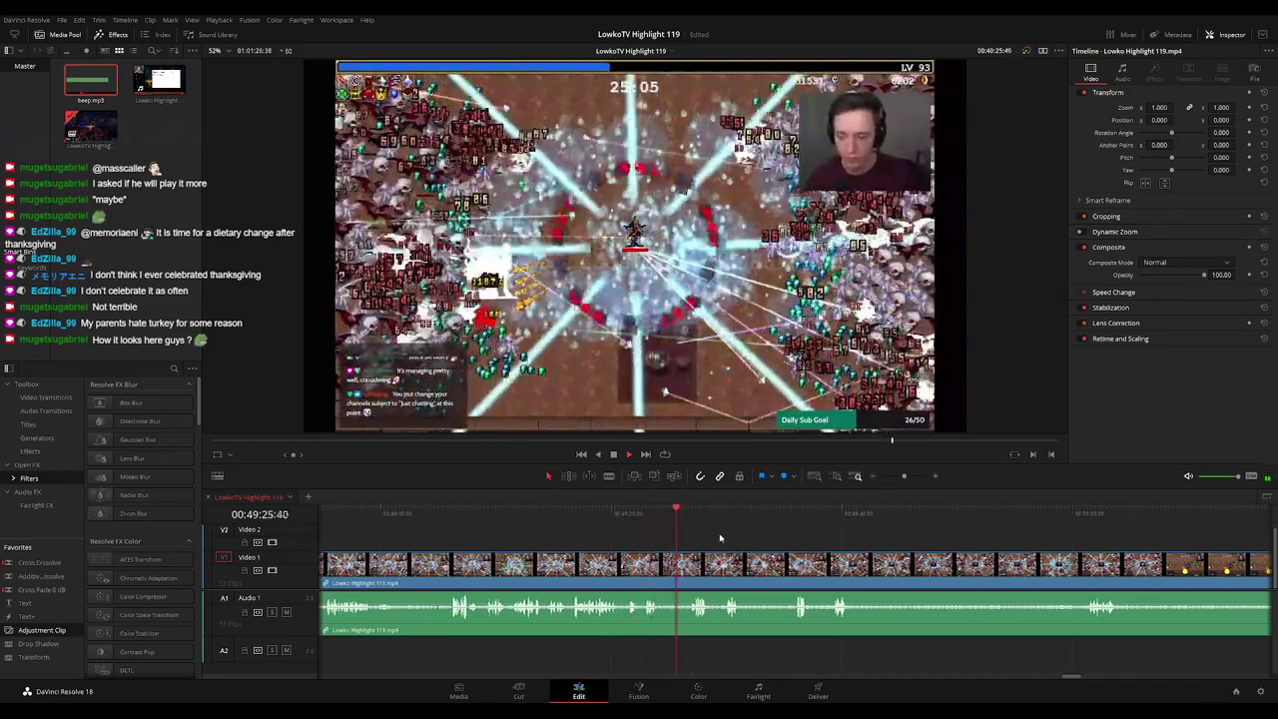
scroll(754, 551, down, 1)
drag(749, 549, 712, 553)
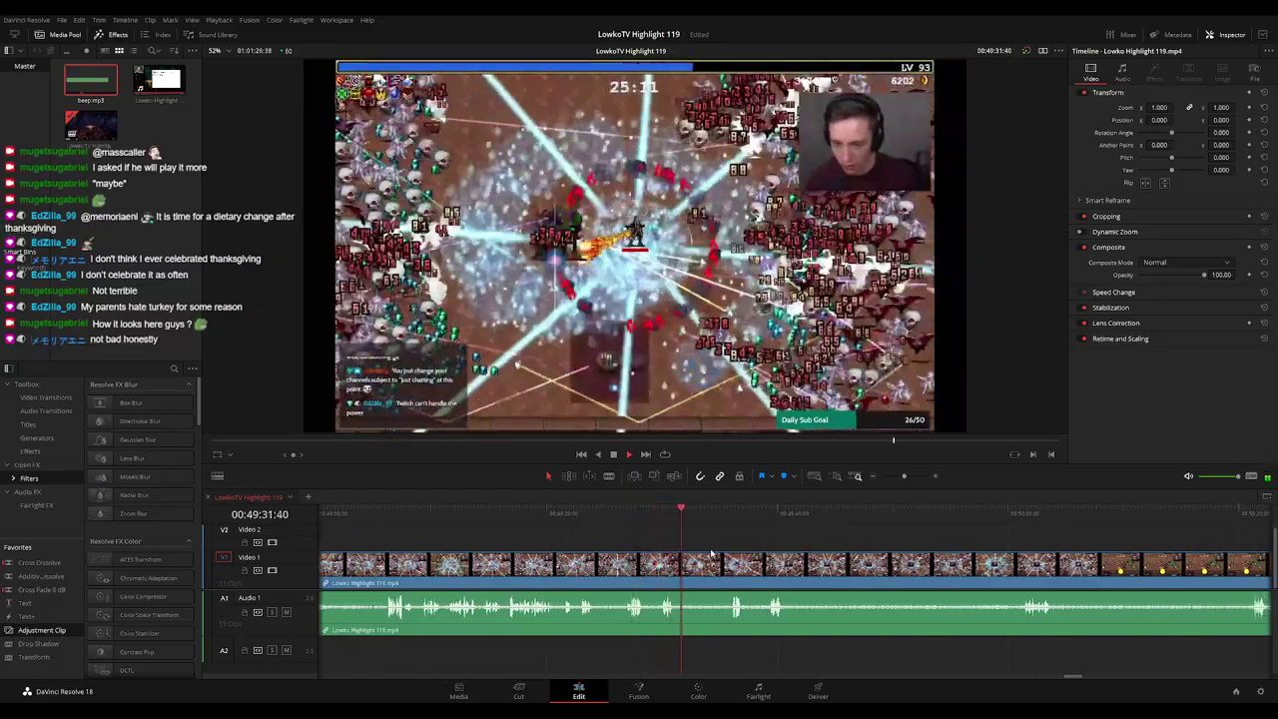
Review the gameplay footage from about 00:49:31 to 00:51:30 on the timeline, looking for a moment that needs a zoom-in
scroll(717, 545, down, 1)
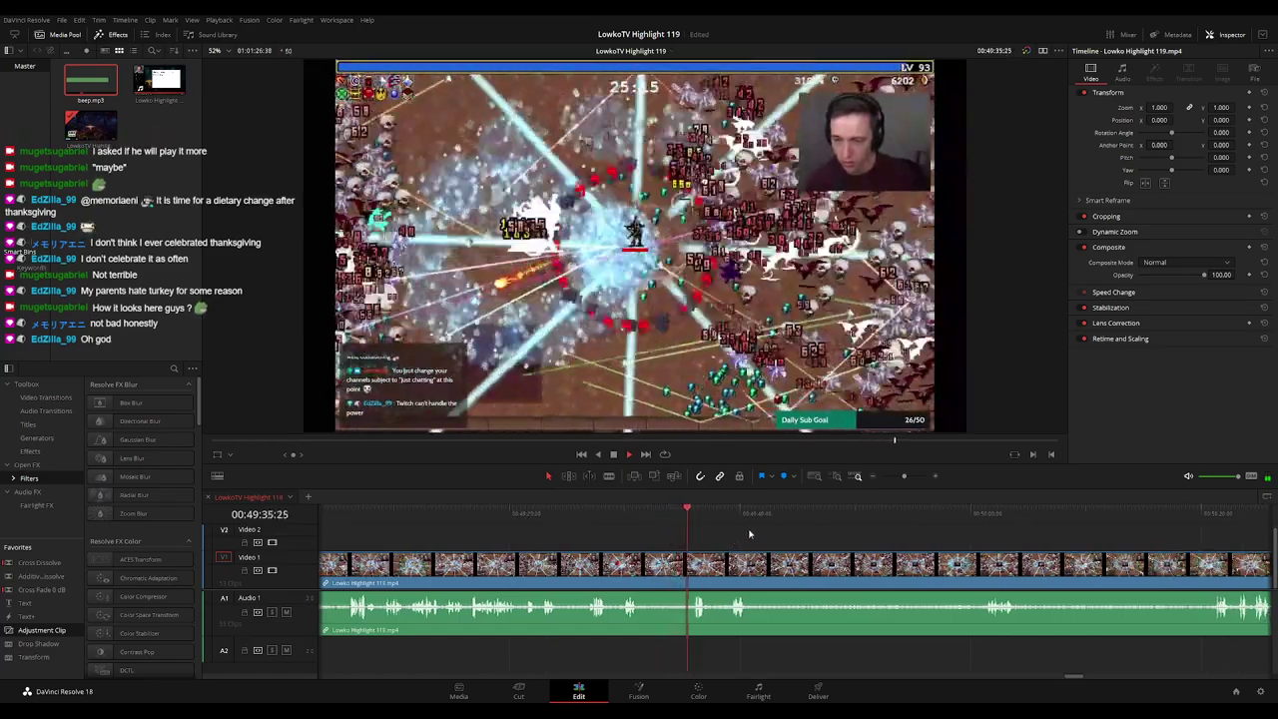
scroll(739, 535, down, 1)
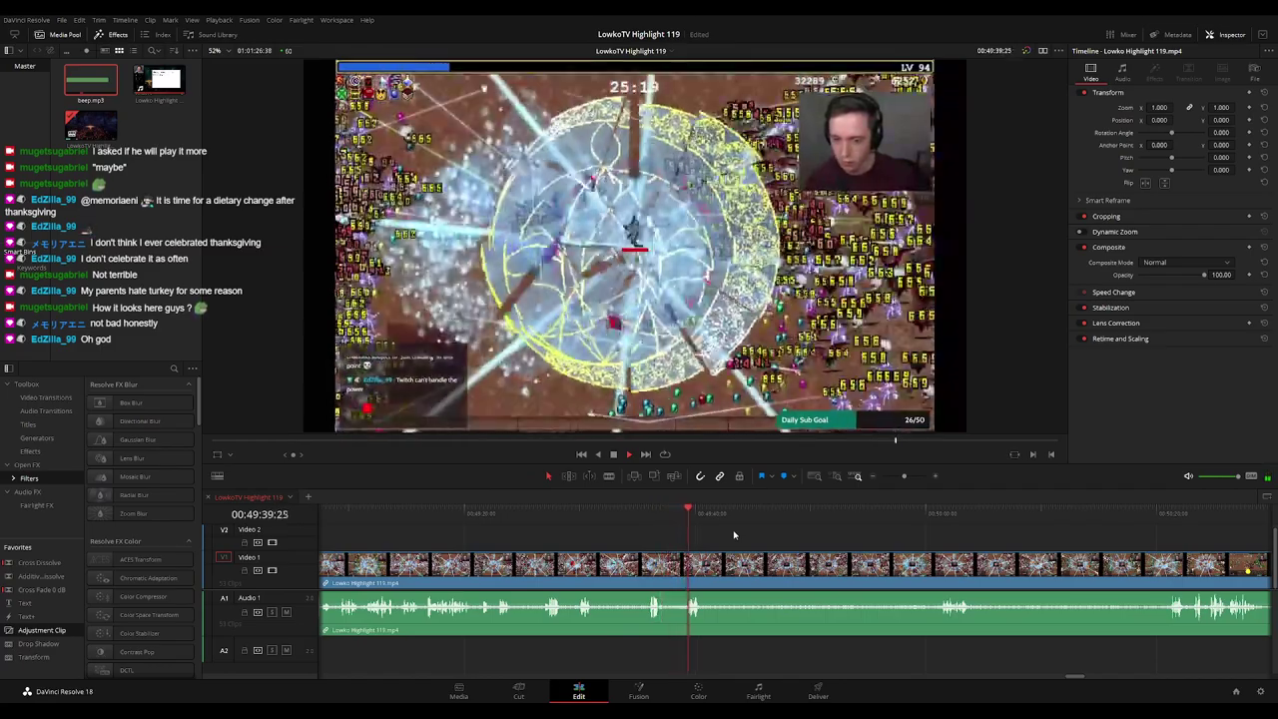
scroll(743, 539, down, 1)
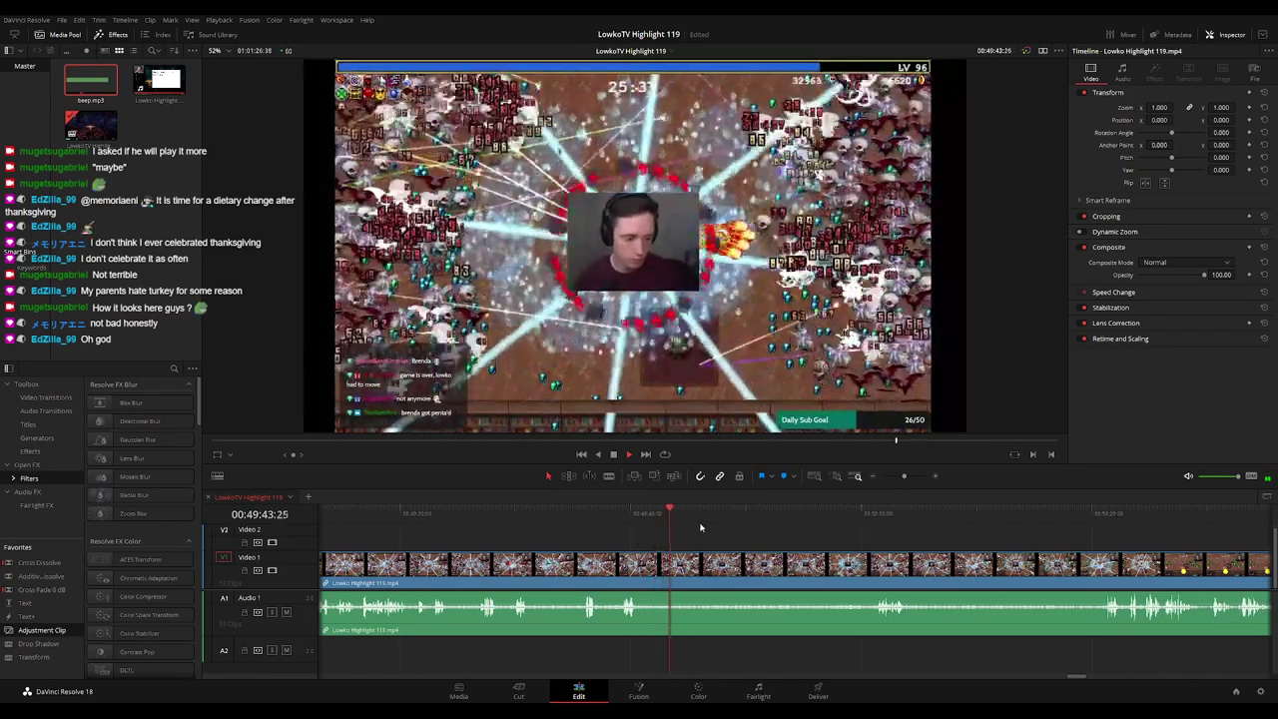
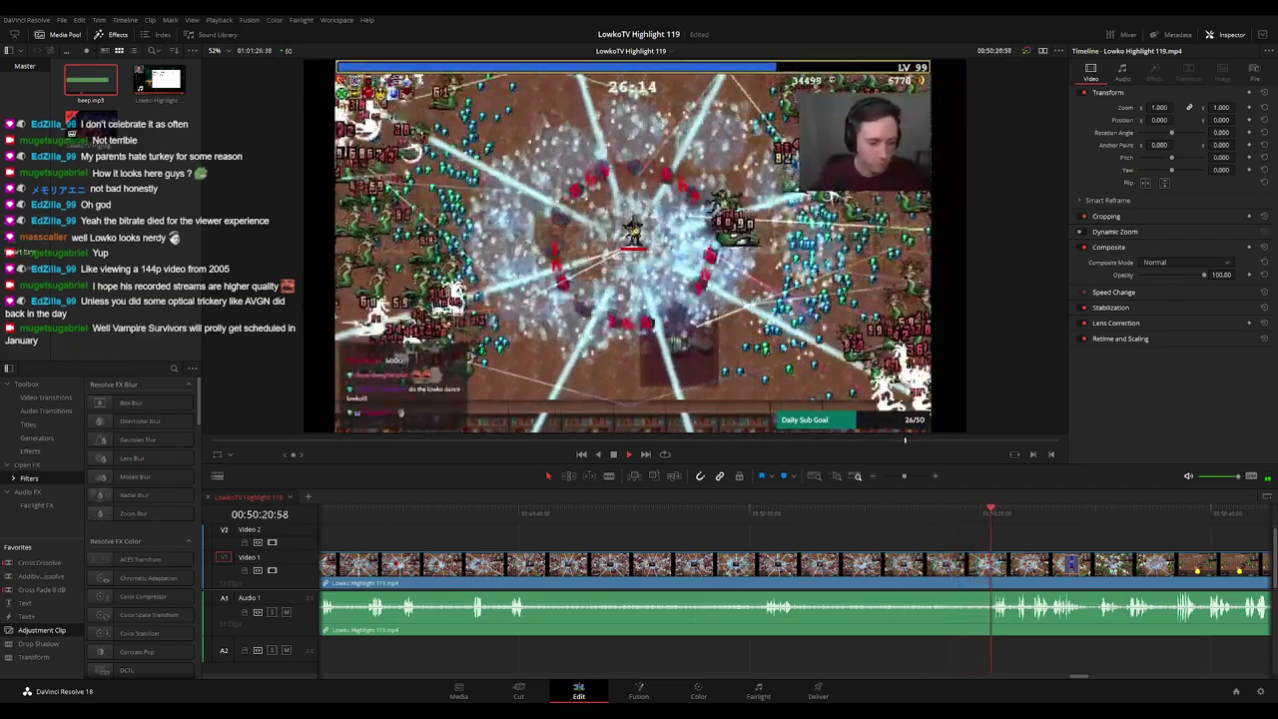
drag(1036, 546, 637, 525)
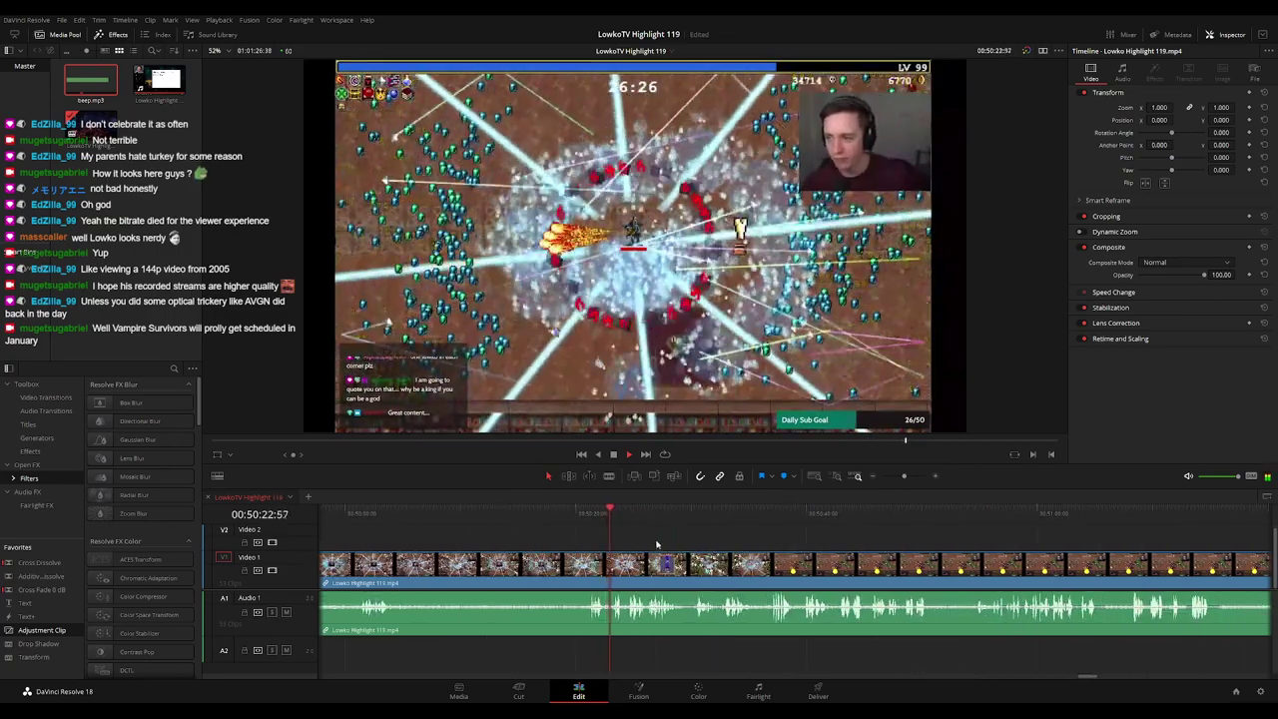
key(space)
scroll(659, 539, right, 1)
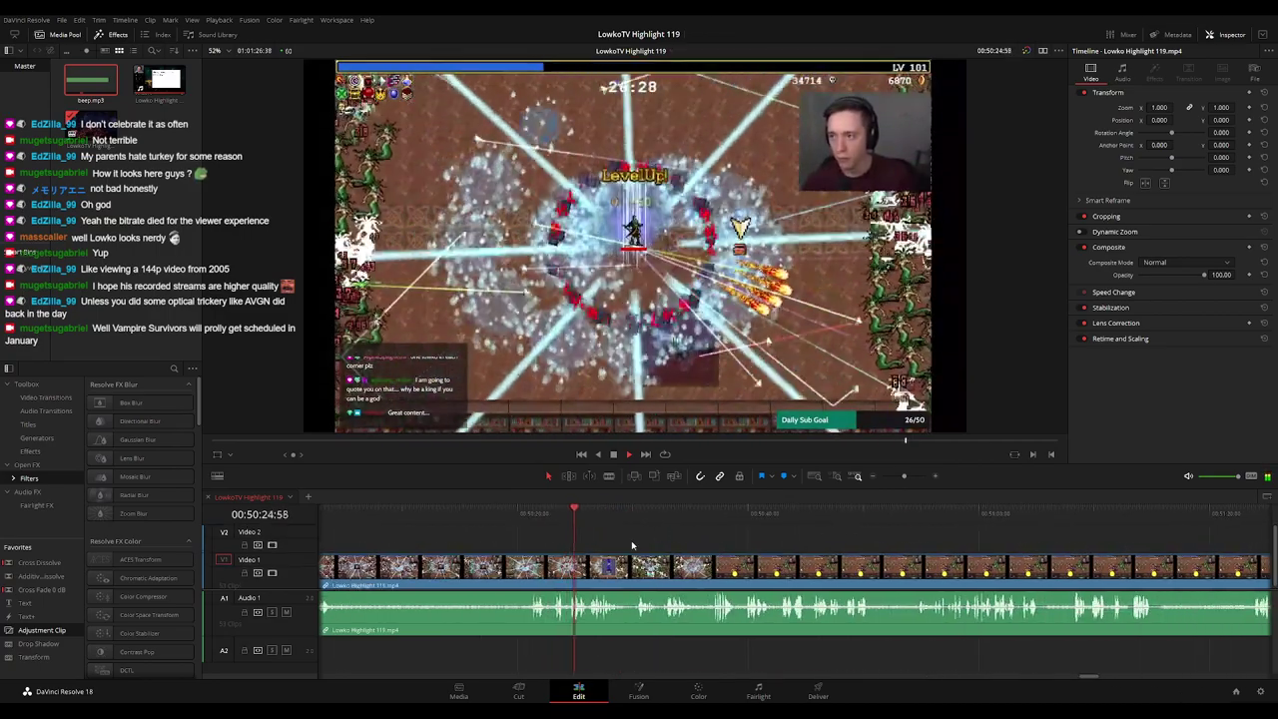
scroll(664, 546, right, 1)
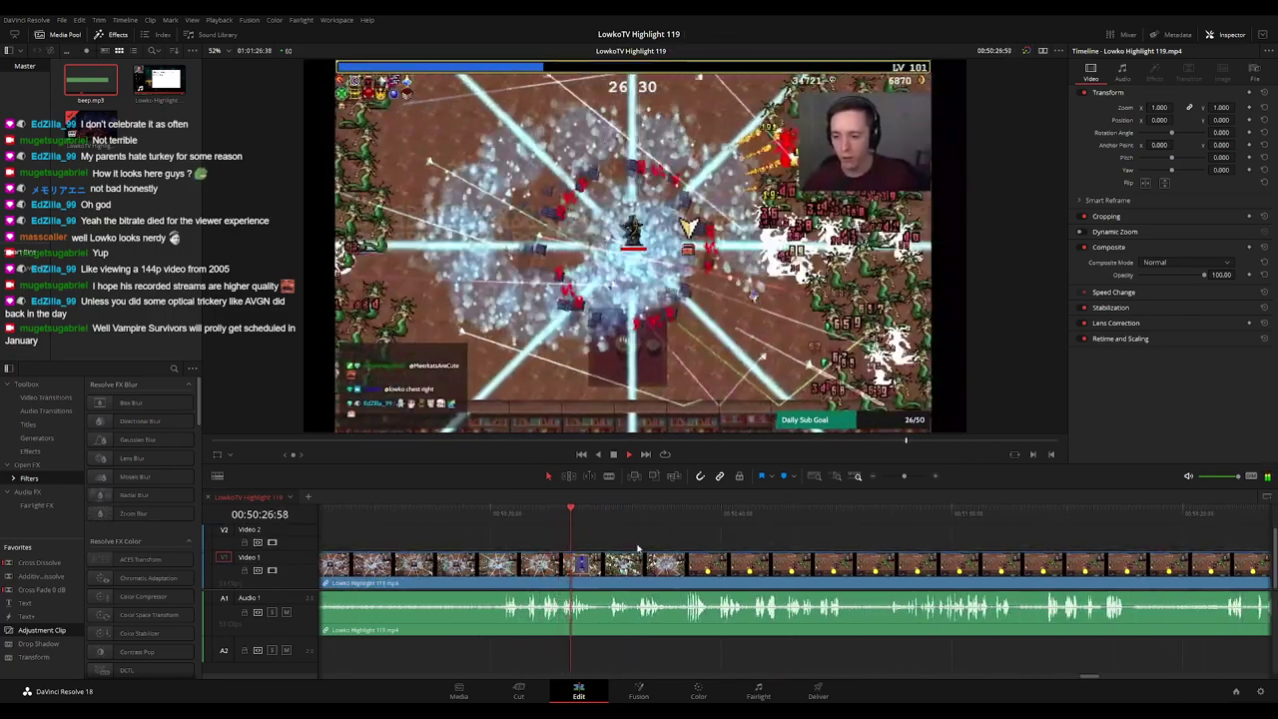
scroll(599, 549, right, 2)
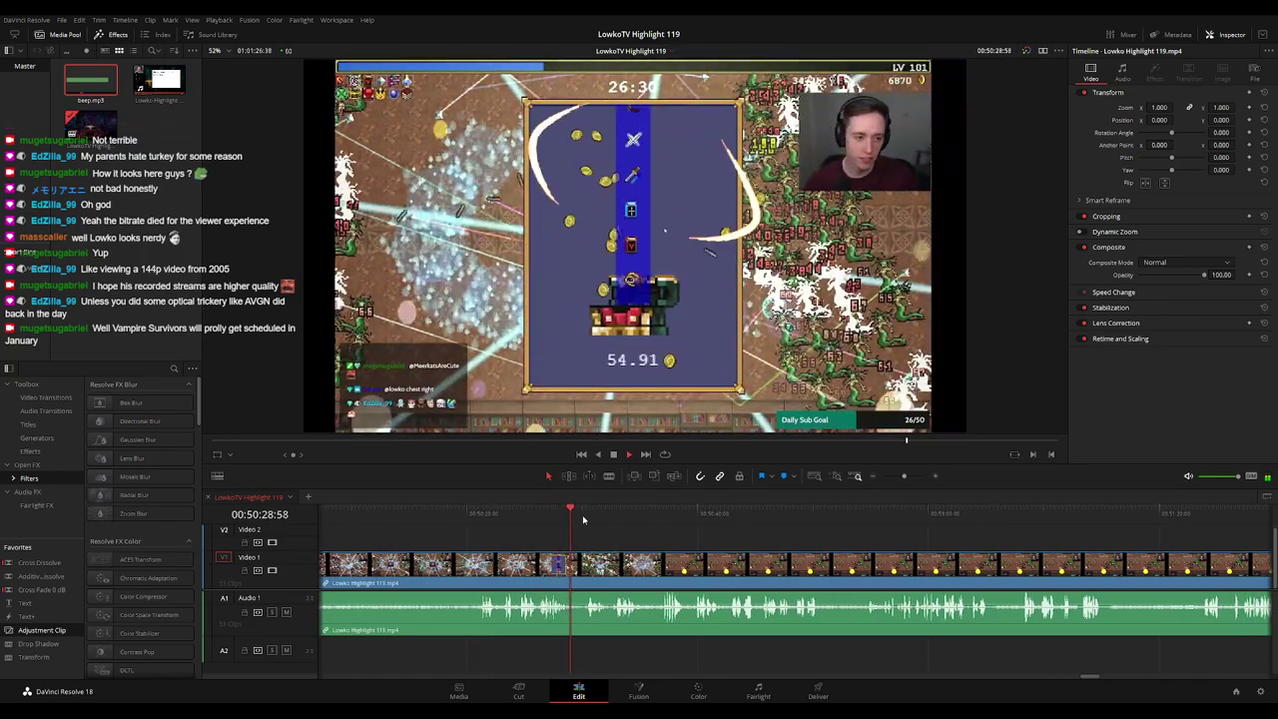
click(587, 517)
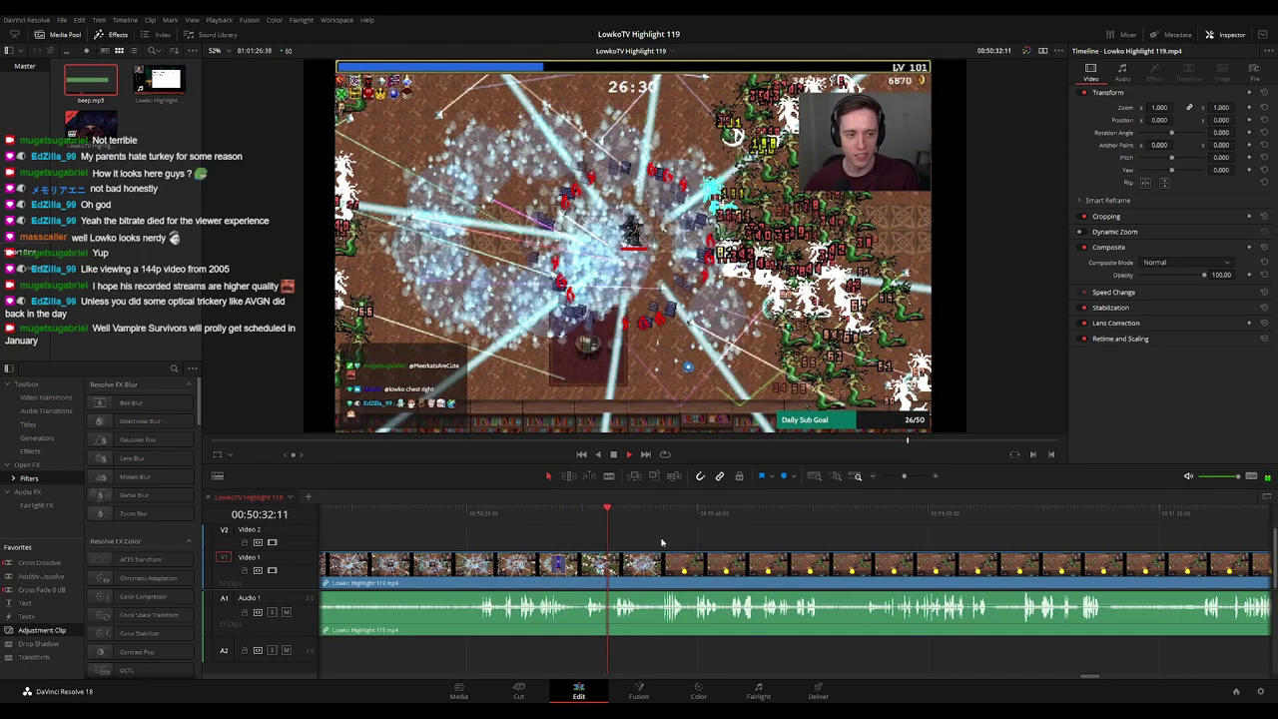
scroll(633, 539, right, 2)
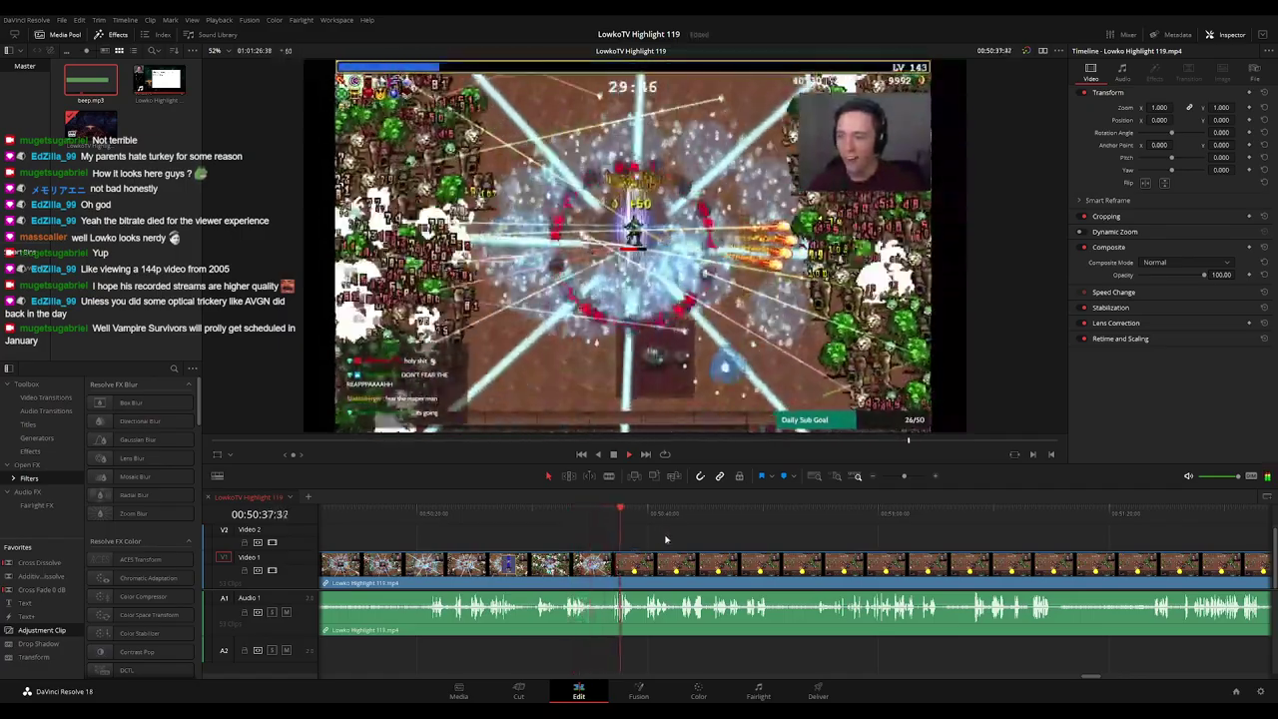
scroll(650, 535, right, 3)
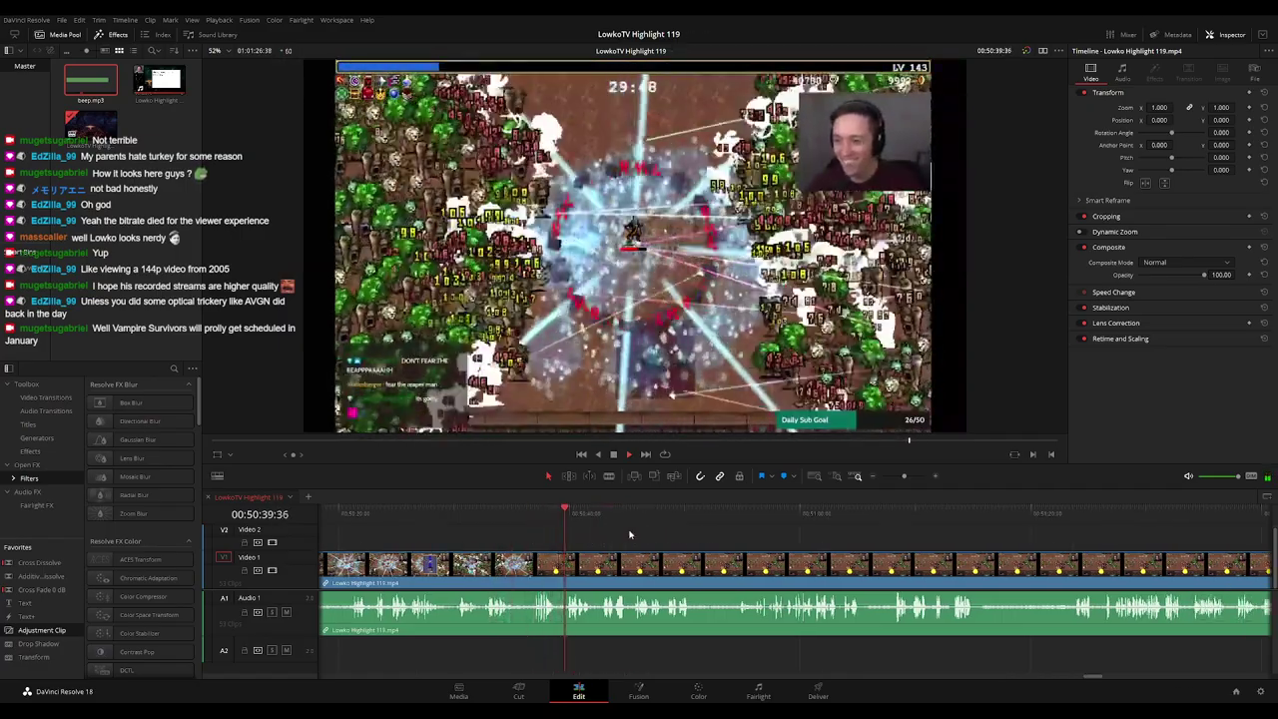
scroll(649, 537, right, 2)
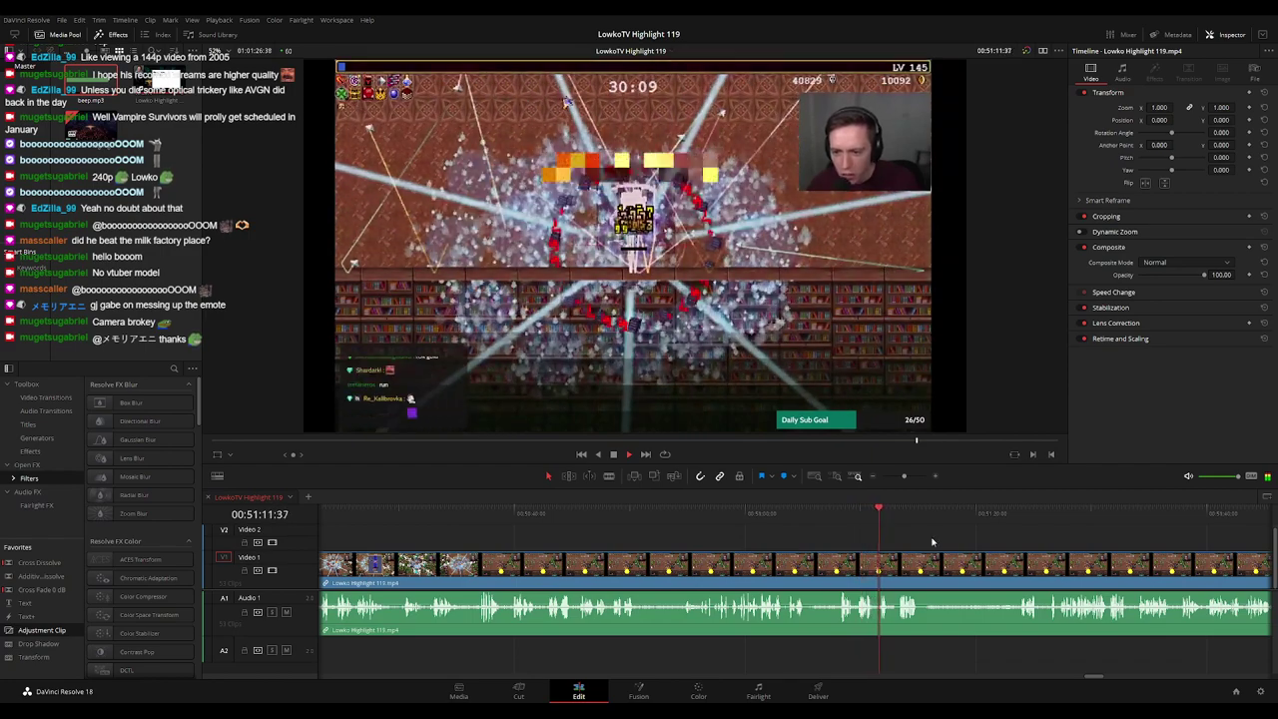
drag(929, 541, 797, 538)
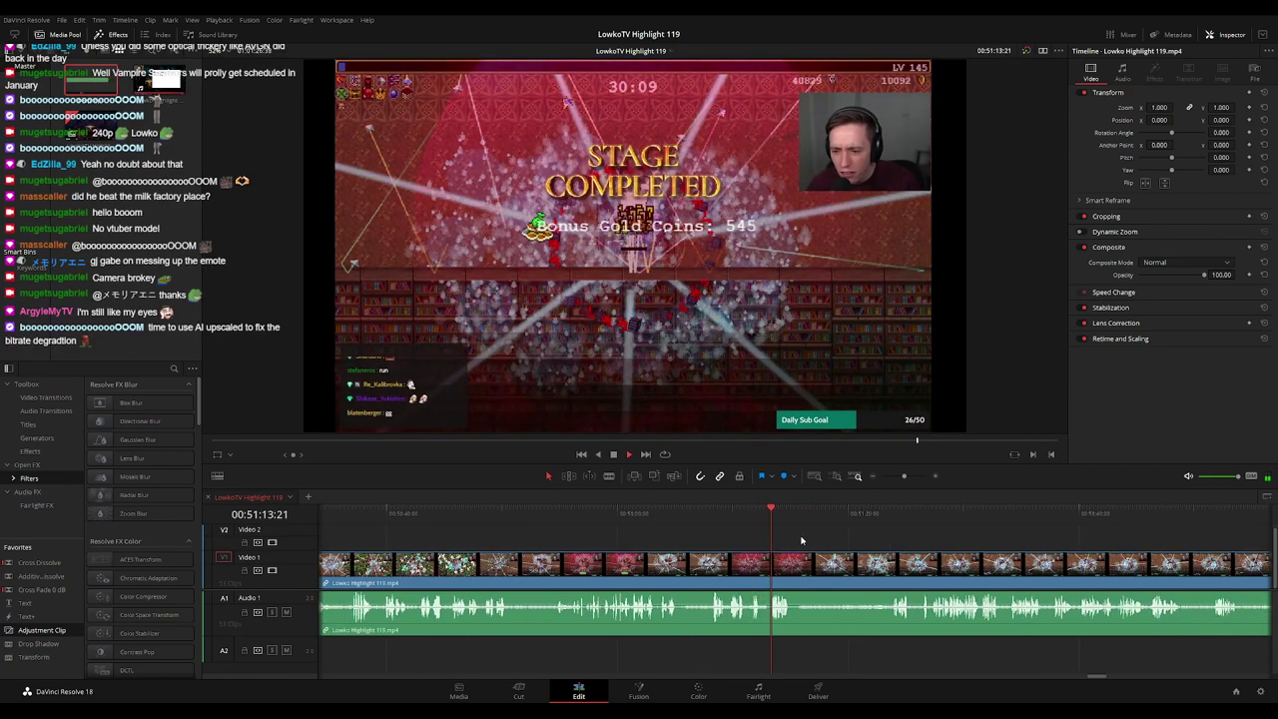
scroll(799, 545, right, 1)
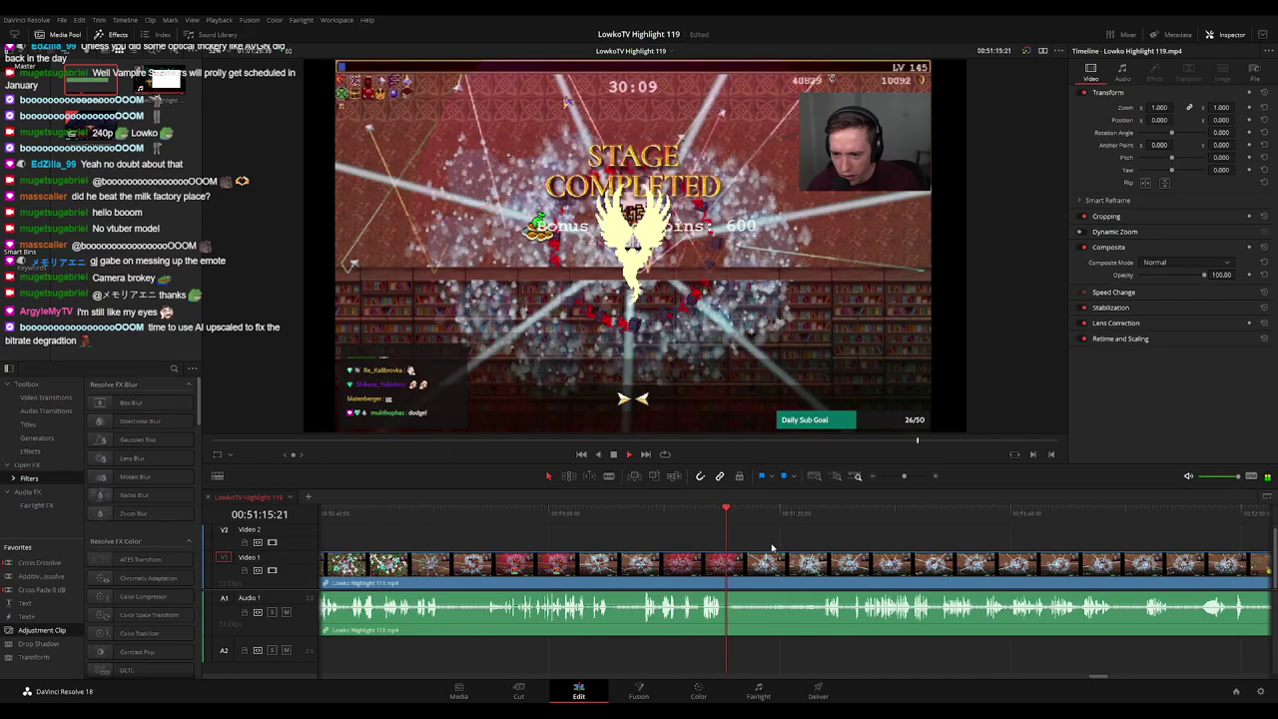
scroll(739, 538, right, 2)
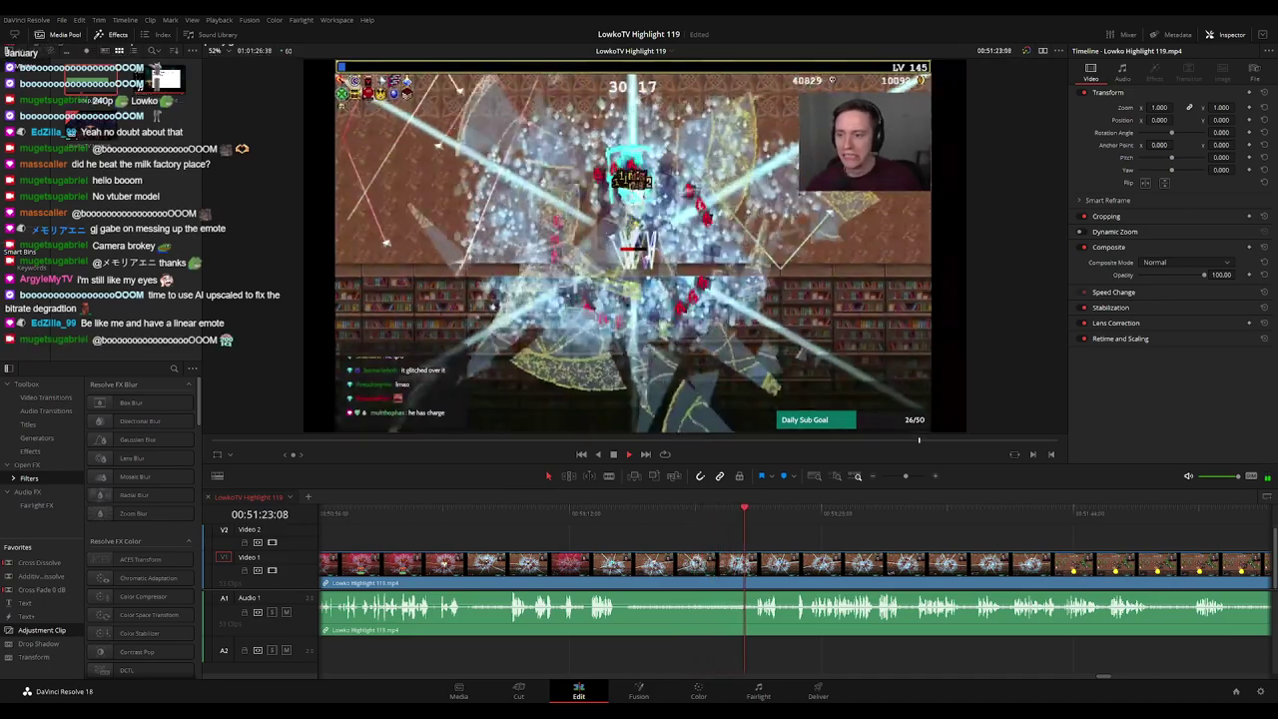
scroll(631, 535, right, 2)
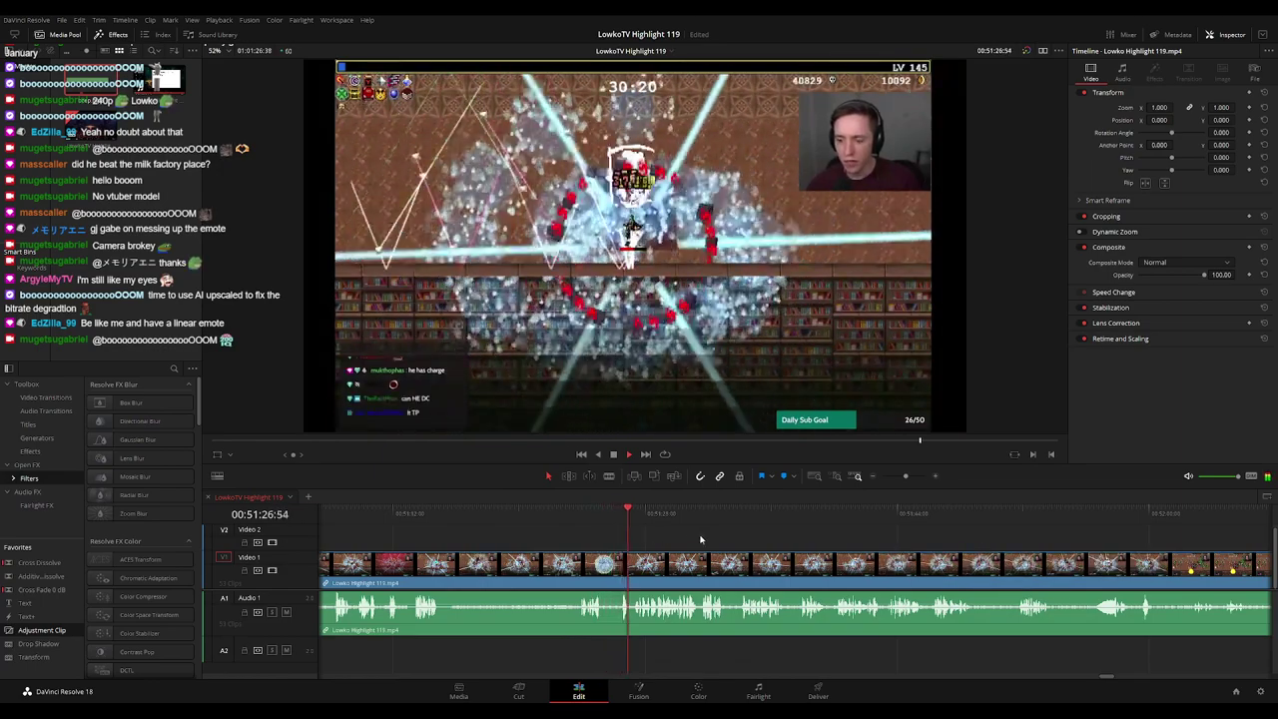
scroll(641, 533, right, 2)
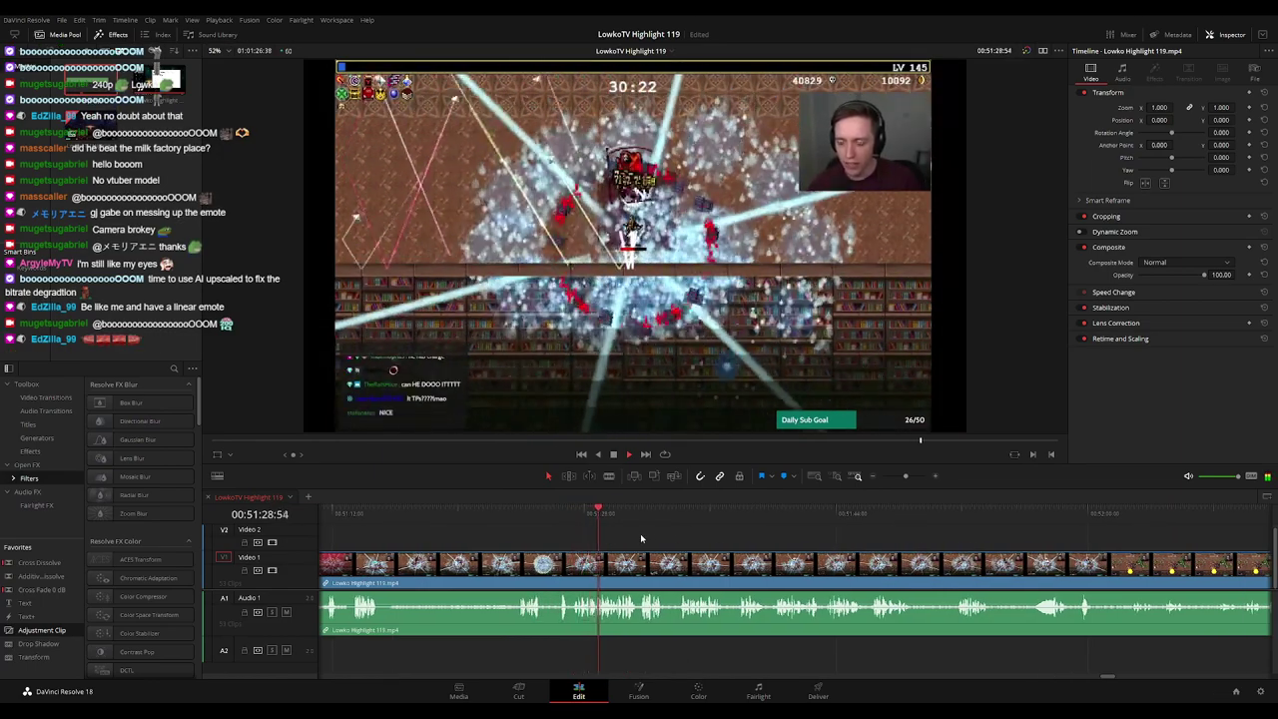
scroll(642, 539, right, 2)
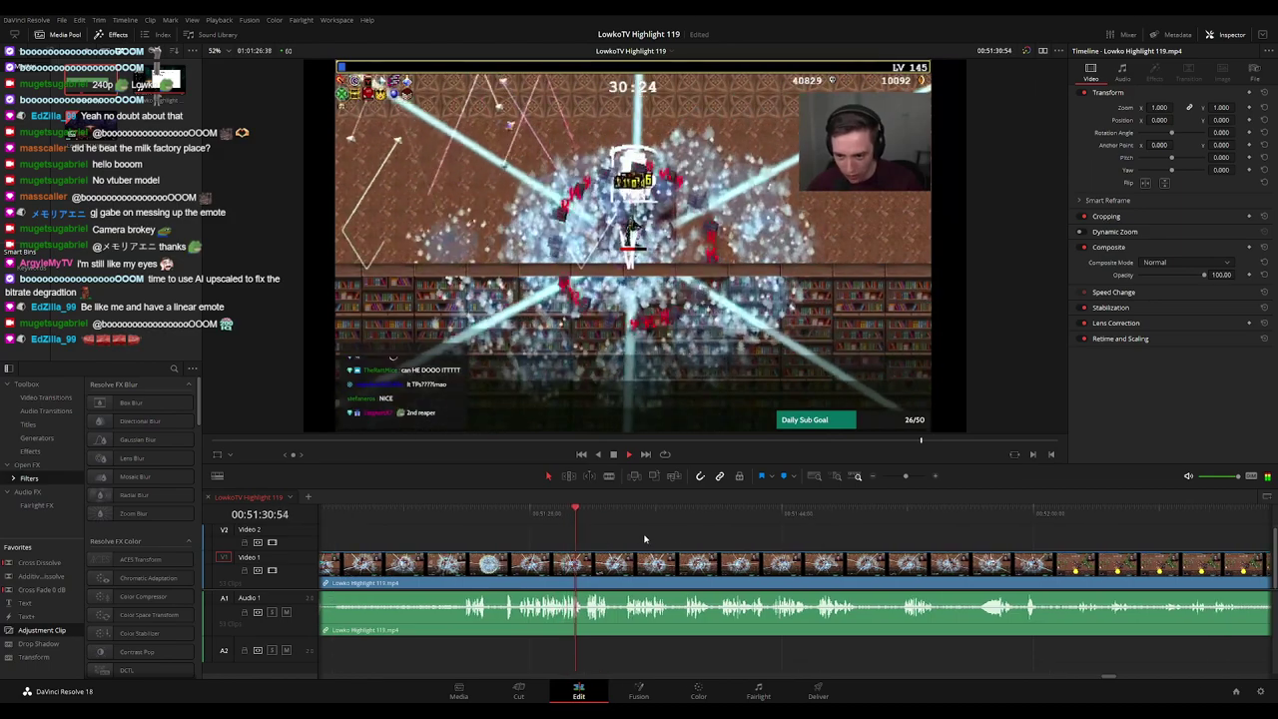
Add an adjustment clip on Video 2 at 00:51:28:41 and set its zoom to 1.450, position X to -377 and Y to -238
click(546, 517)
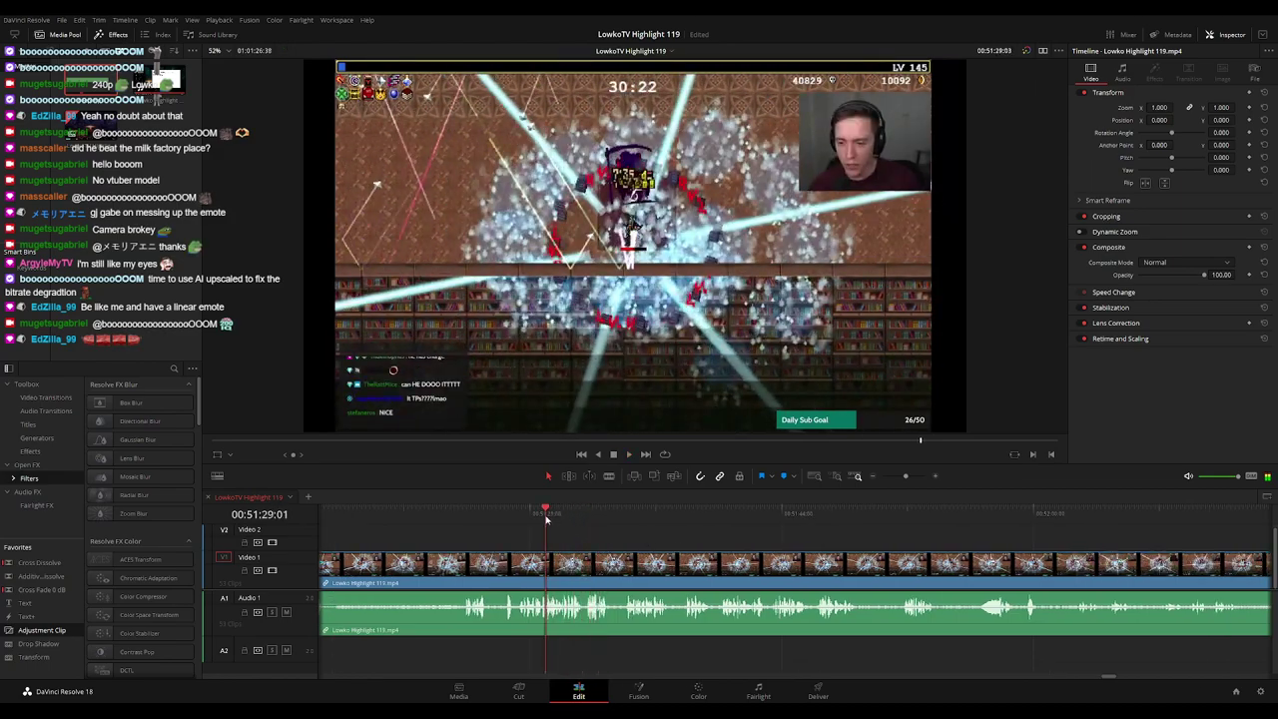
click(519, 517)
key(space)
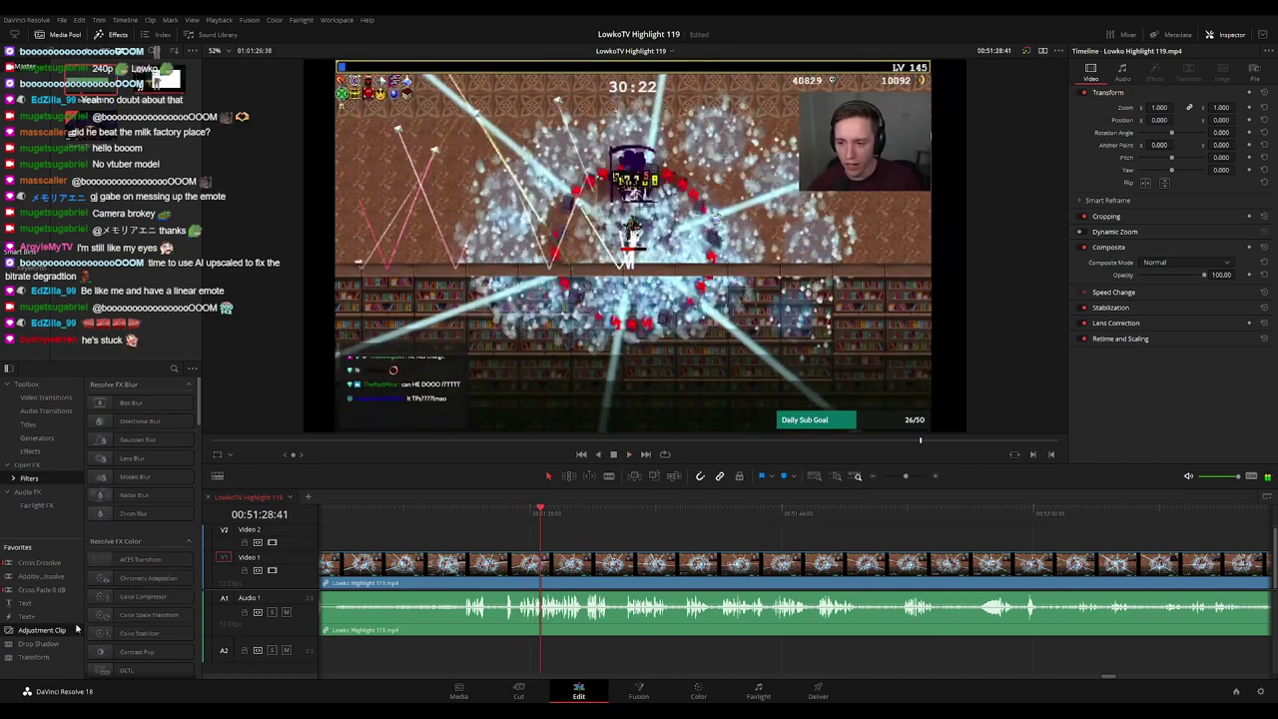
drag(335, 567, 540, 545)
drag(1159, 108, 1212, 118)
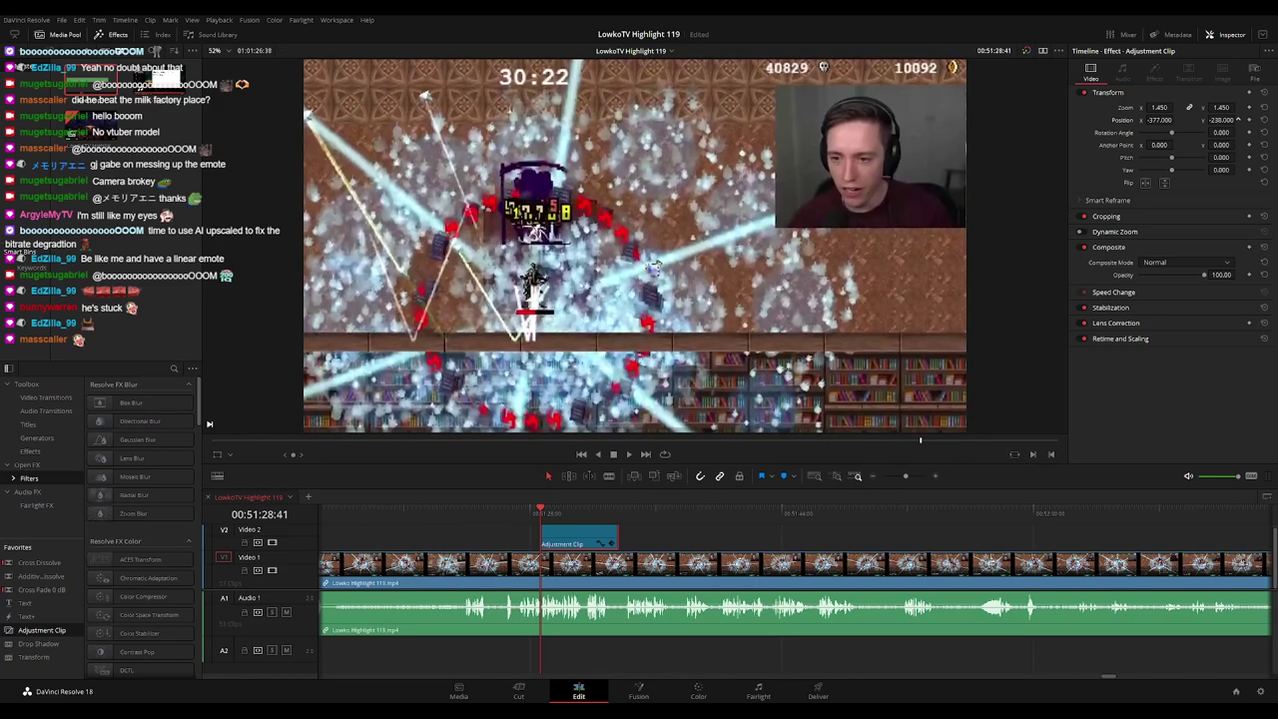
Extend the end of the zoomed adjustment clip to about 00:51:47 and replay the transition back to the full view
click(695, 538)
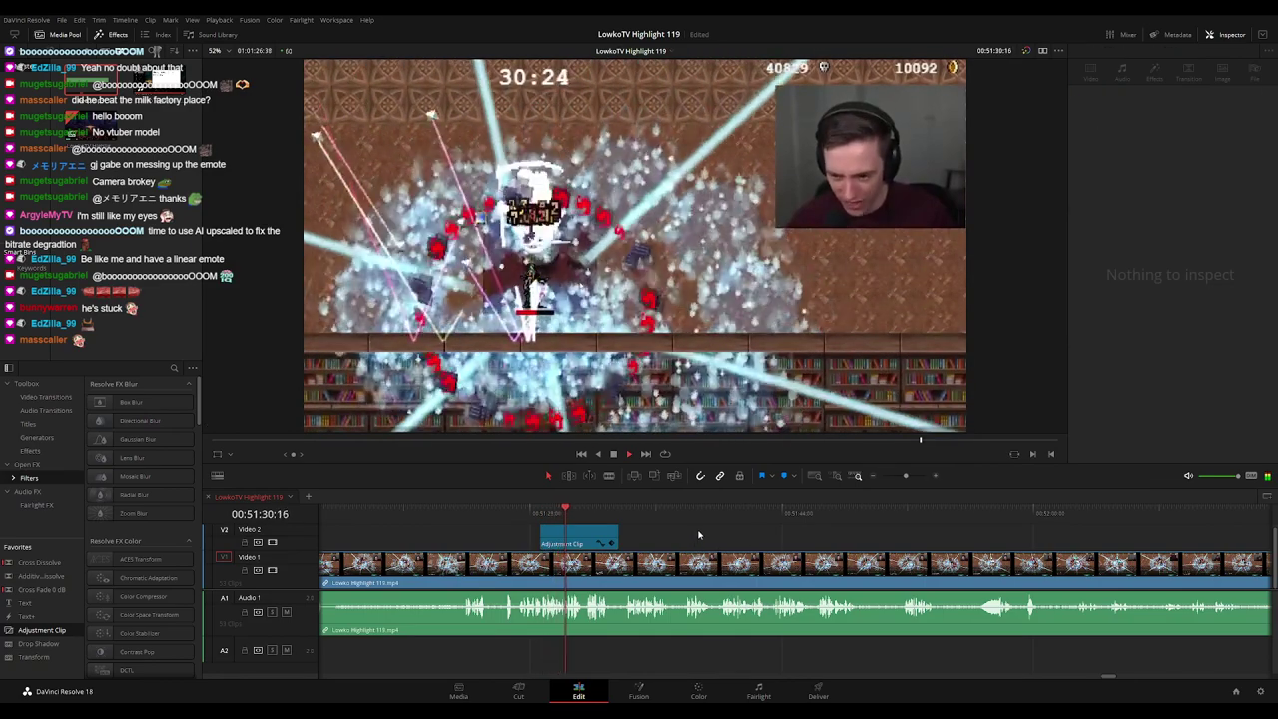
drag(617, 540, 680, 536)
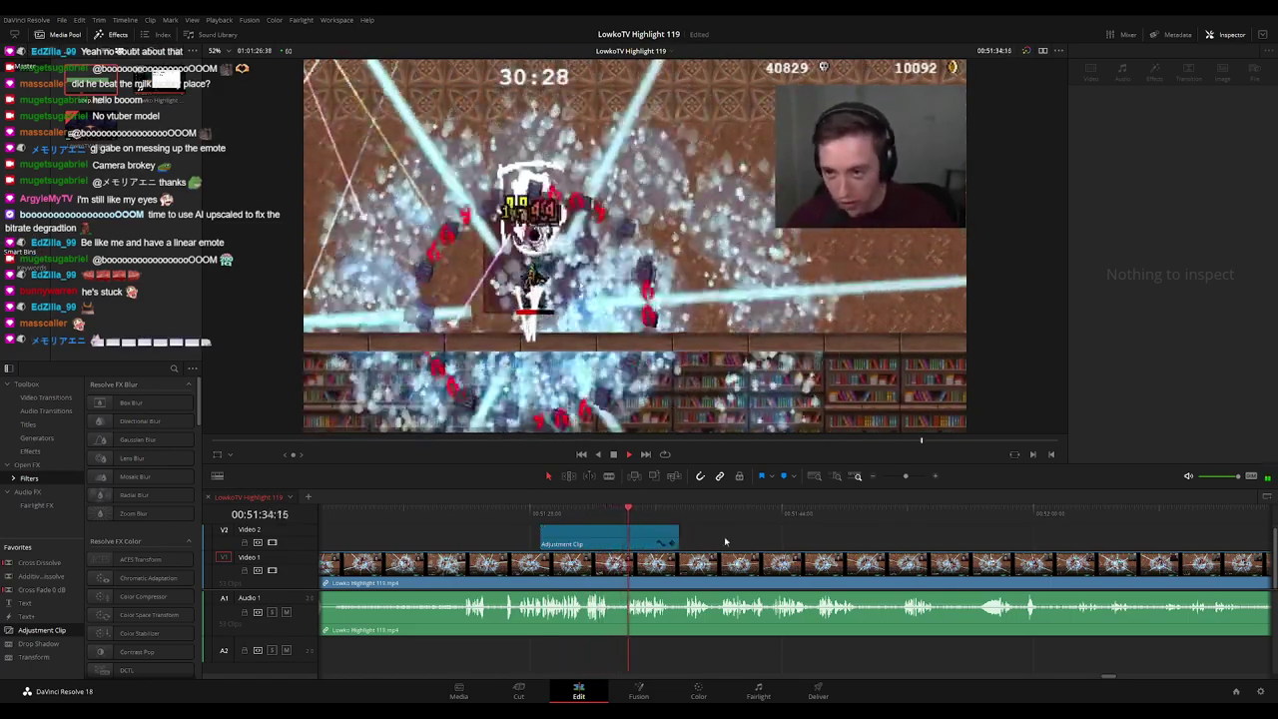
drag(763, 536, 713, 537)
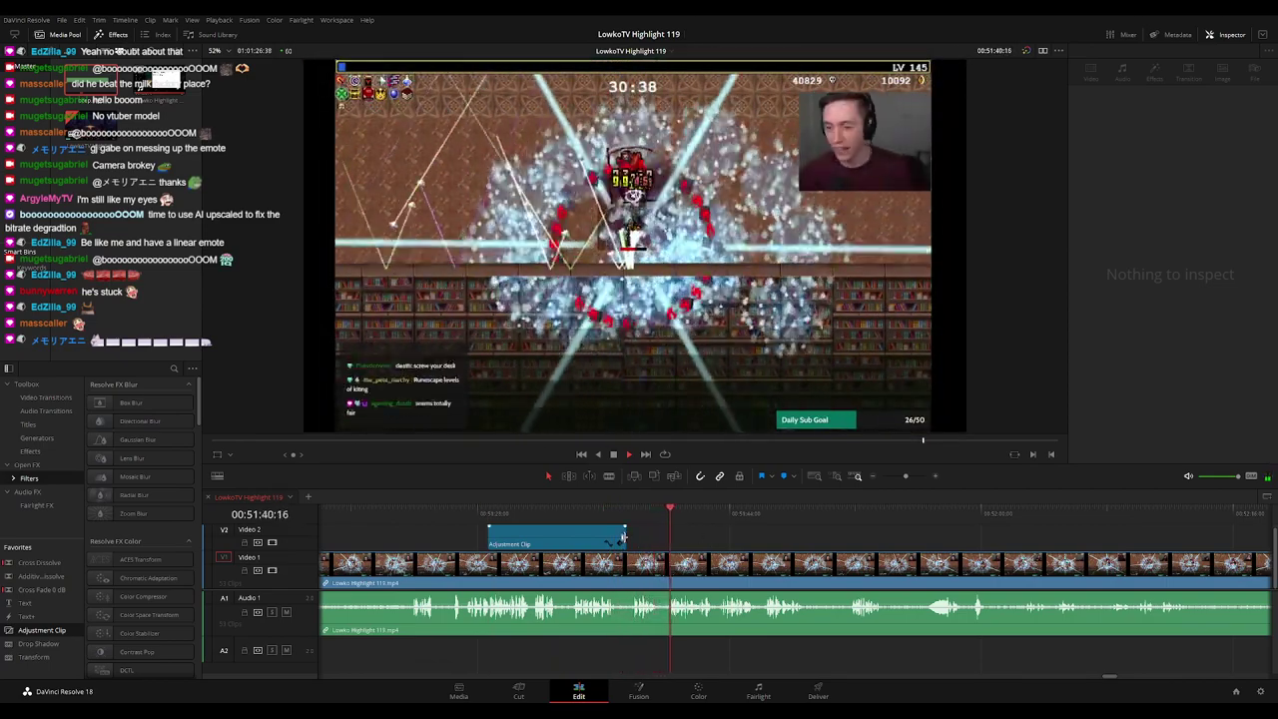
drag(623, 536, 717, 536)
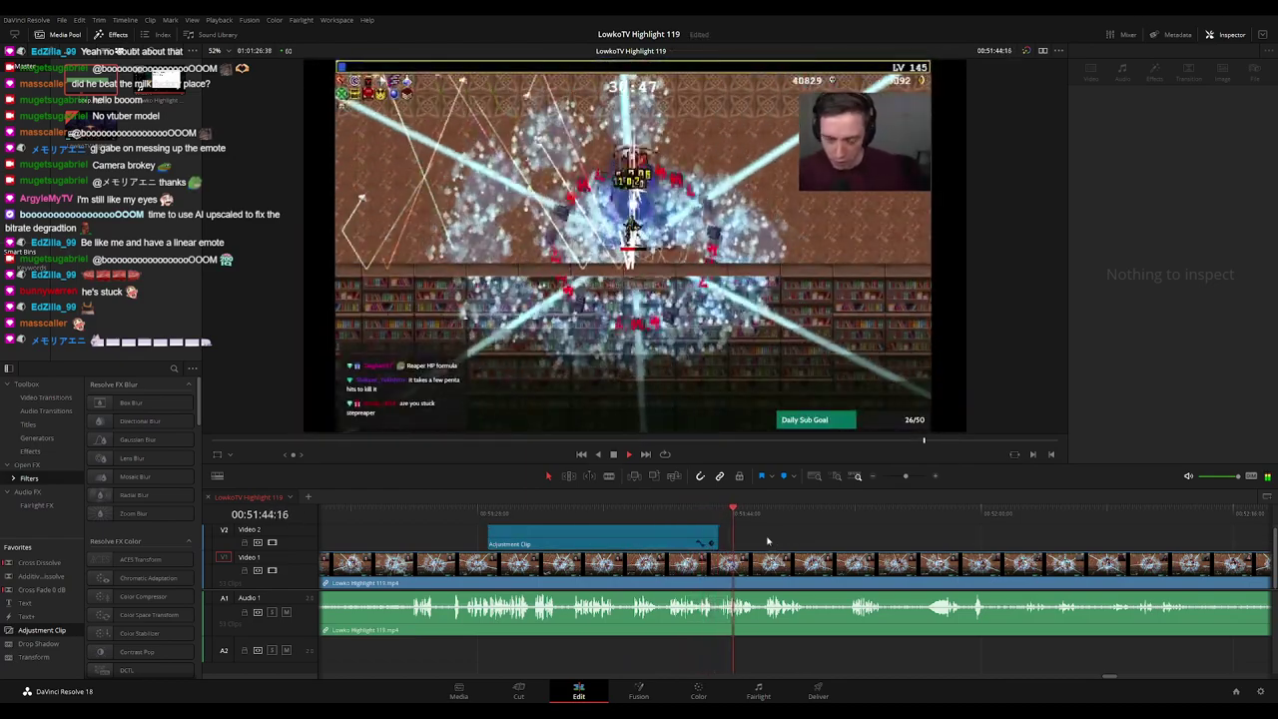
drag(715, 532, 781, 531)
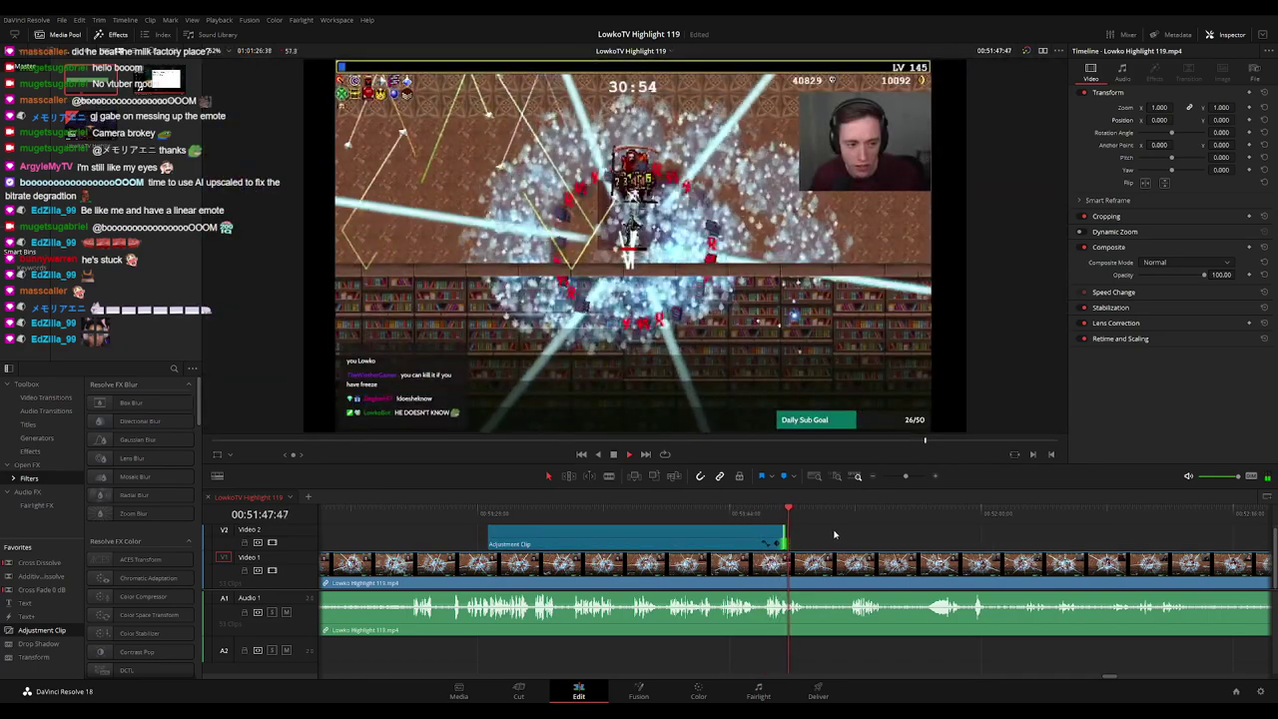
click(765, 513)
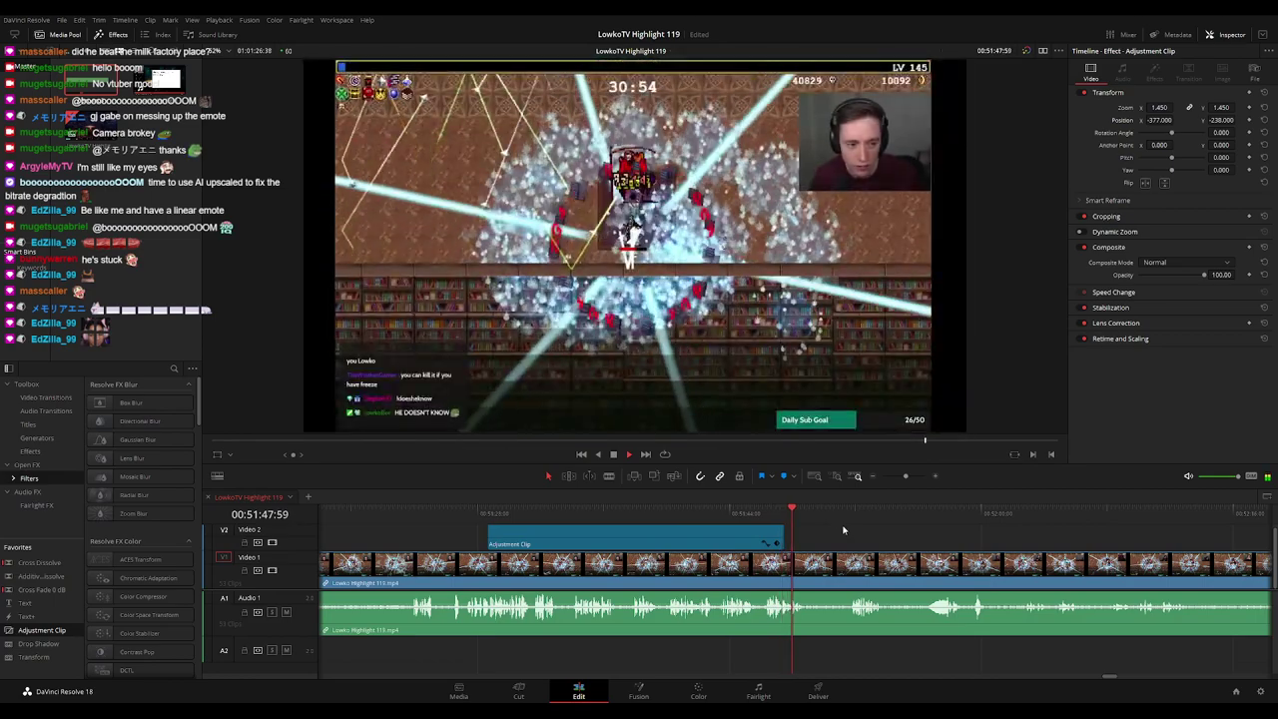
Add a second adjustment clip on Video 2 at 00:52:01:05 with zoom 1.560, position X -503 and Y -308
drag(891, 533, 745, 530)
key(space)
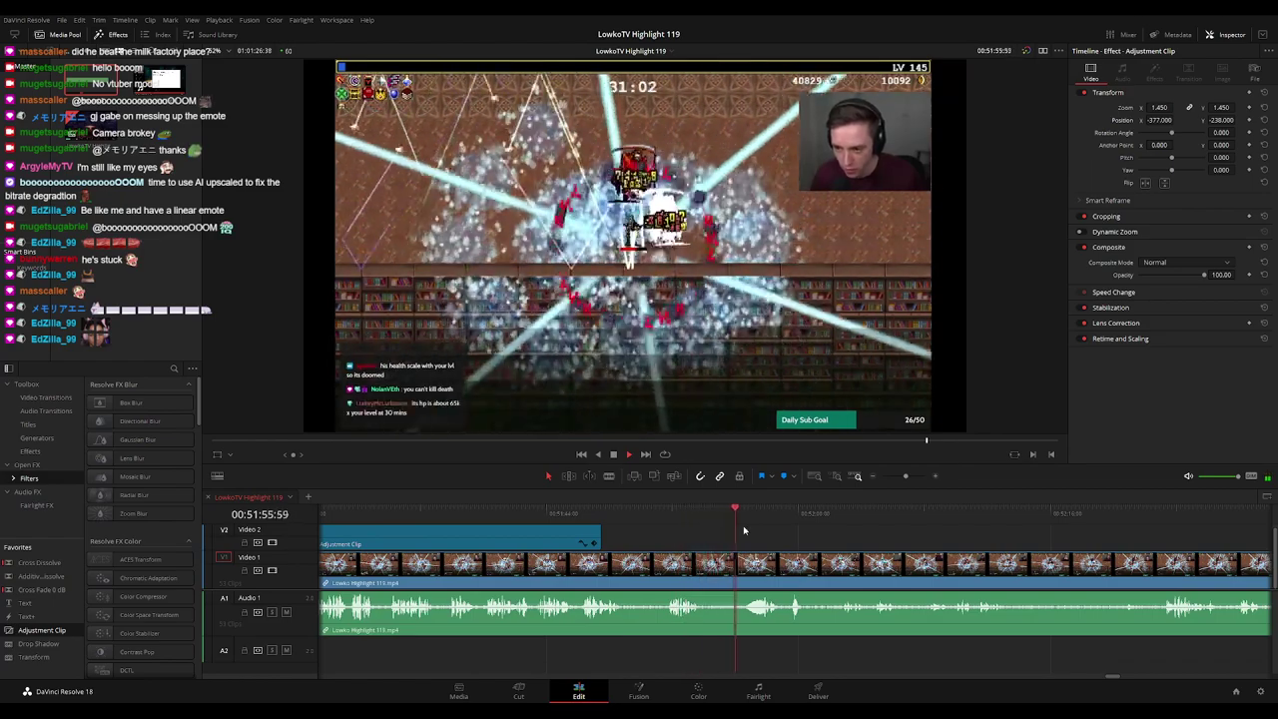
scroll(739, 528, down, 2)
scroll(733, 529, down, 1)
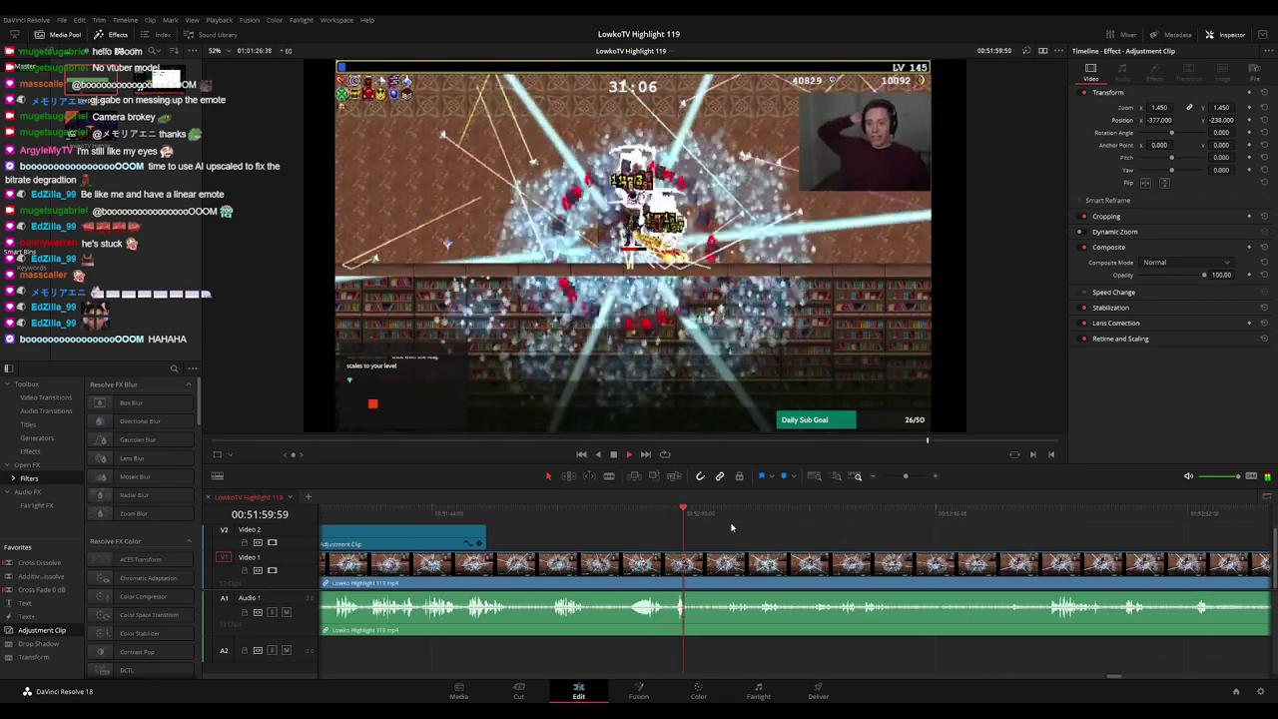
click(731, 527)
drag(55, 630, 702, 536)
drag(1158, 107, 1098, 120)
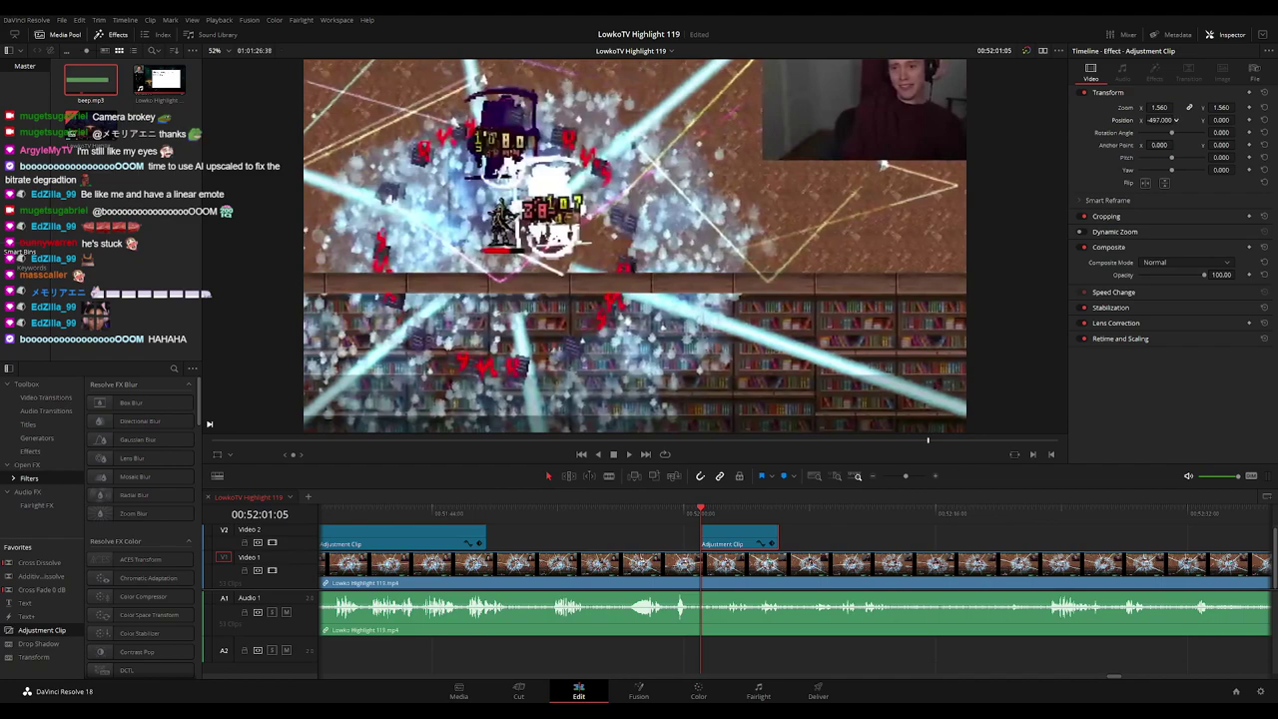
drag(1220, 120, 1178, 120)
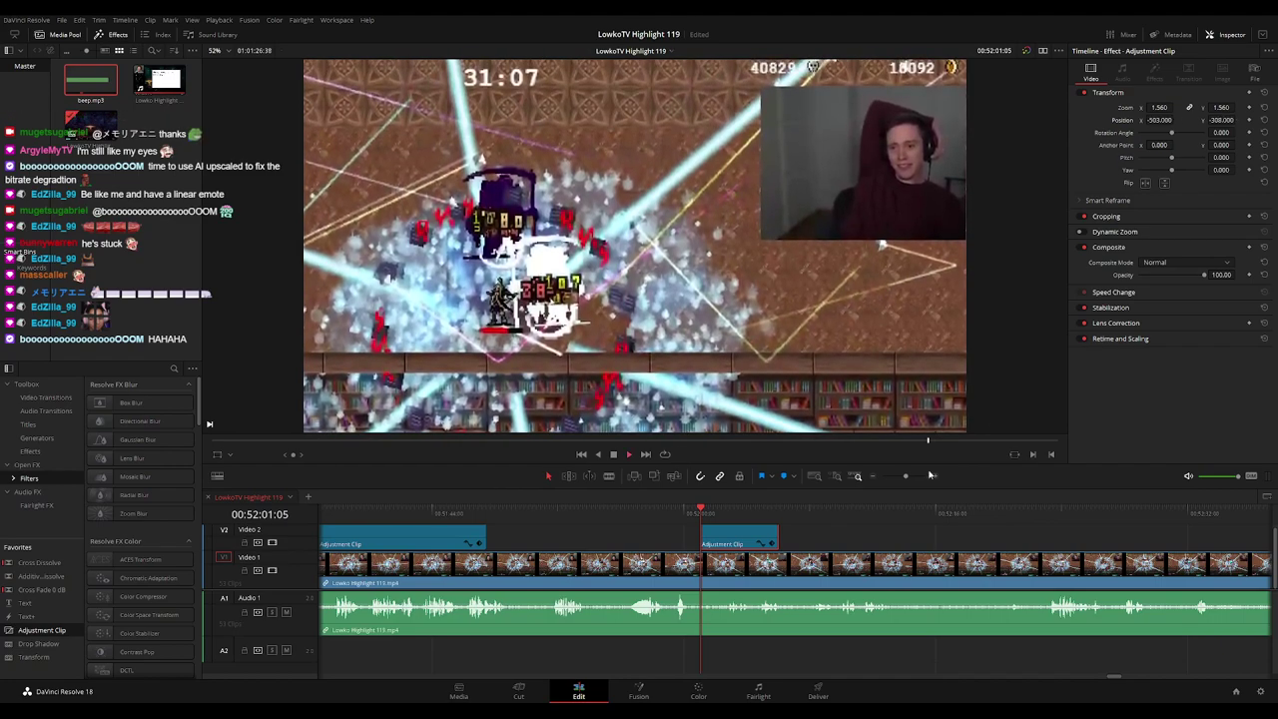
Extend the end of the second adjustment clip to about 00:52:13 while playing through the zoomed section
click(844, 534)
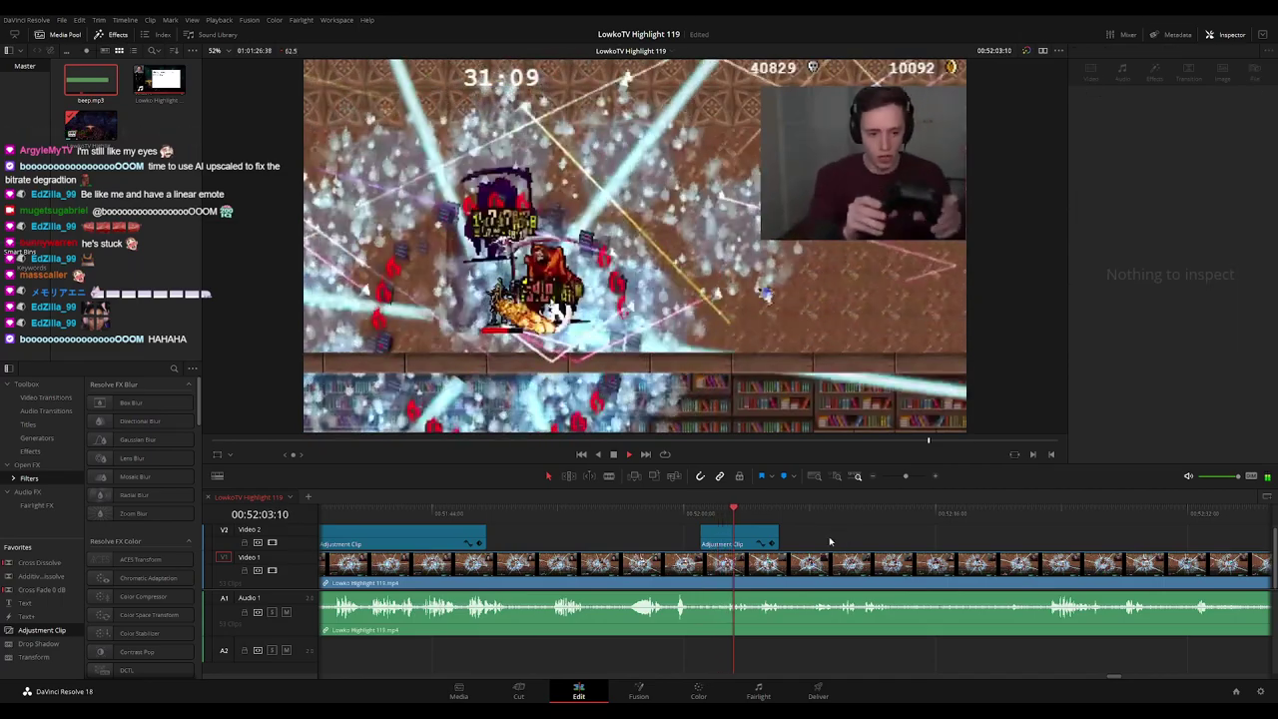
drag(778, 539, 900, 542)
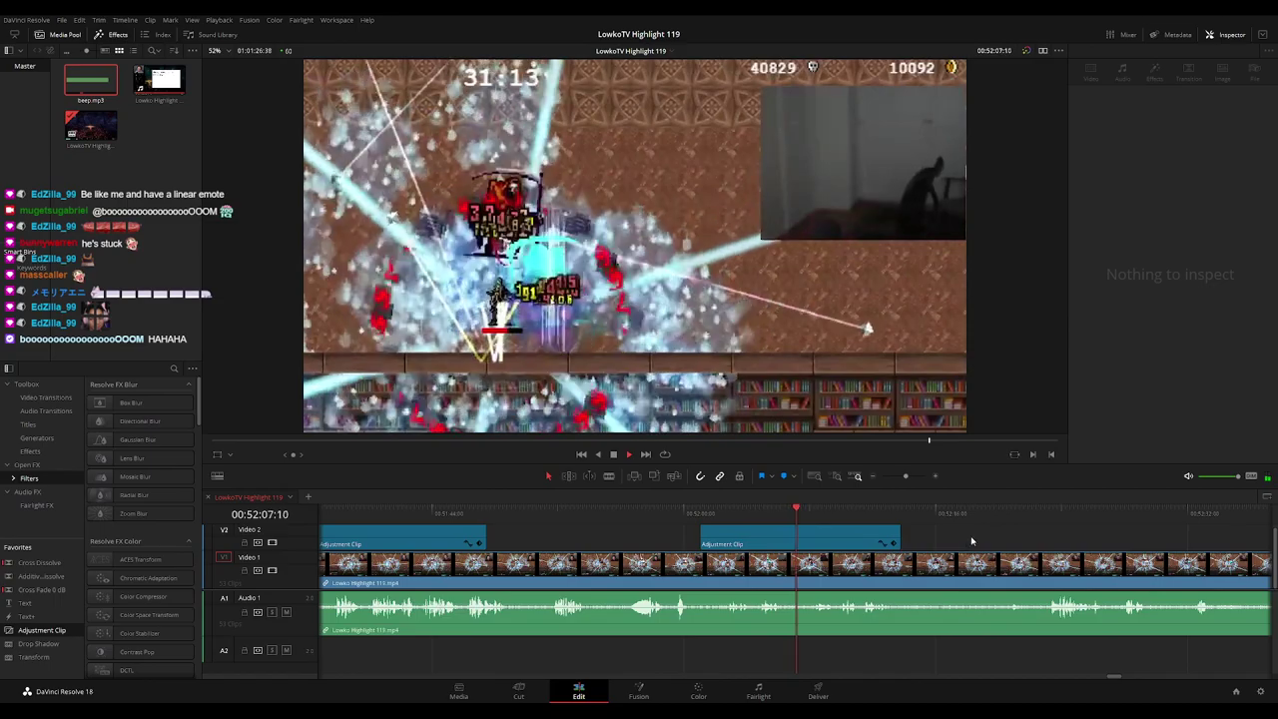
click(972, 540)
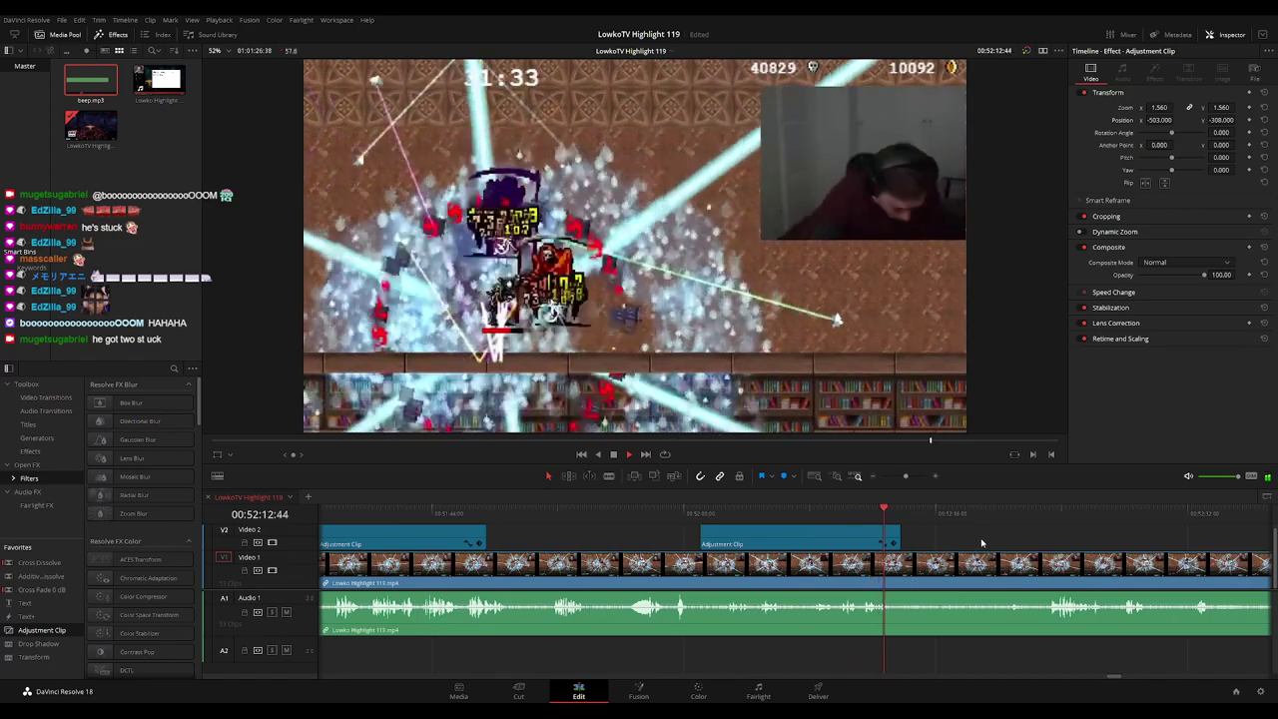
drag(981, 543, 867, 543)
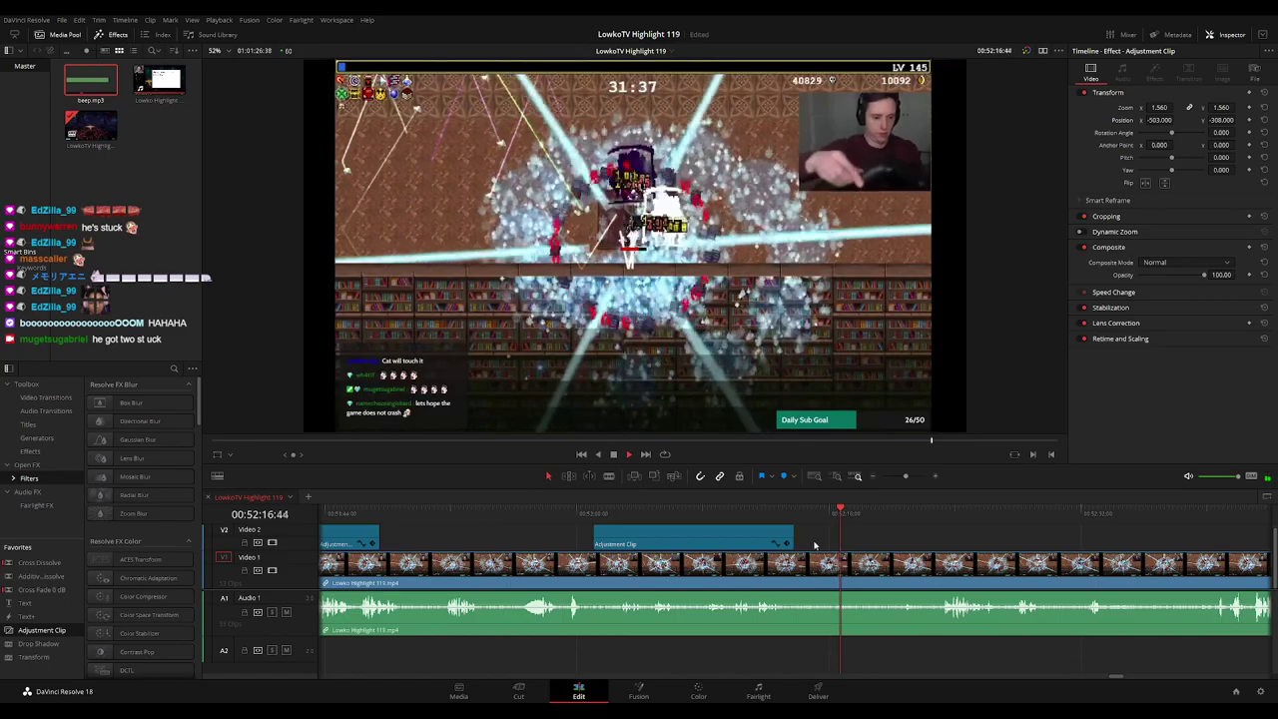
Extend the end of the second zoomed adjustment clip to about 00:52:26 and play past its end to check the transition
drag(793, 543, 995, 540)
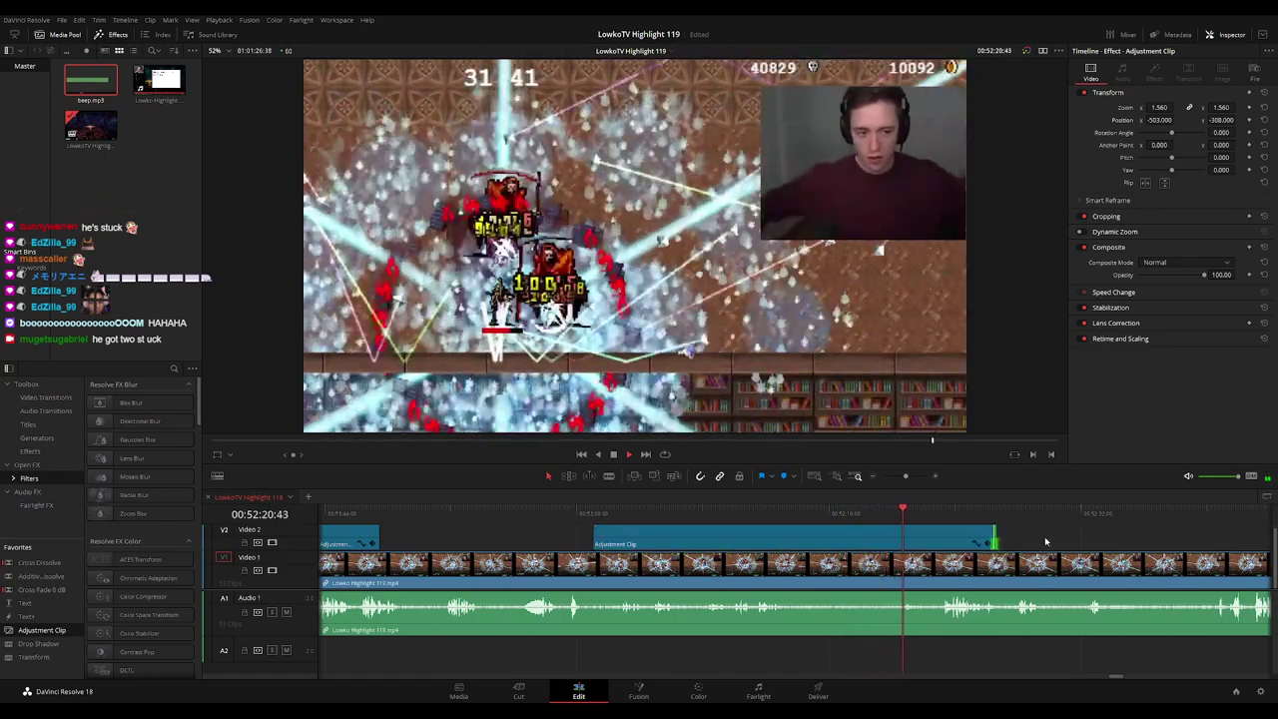
scroll(833, 530, right, 3)
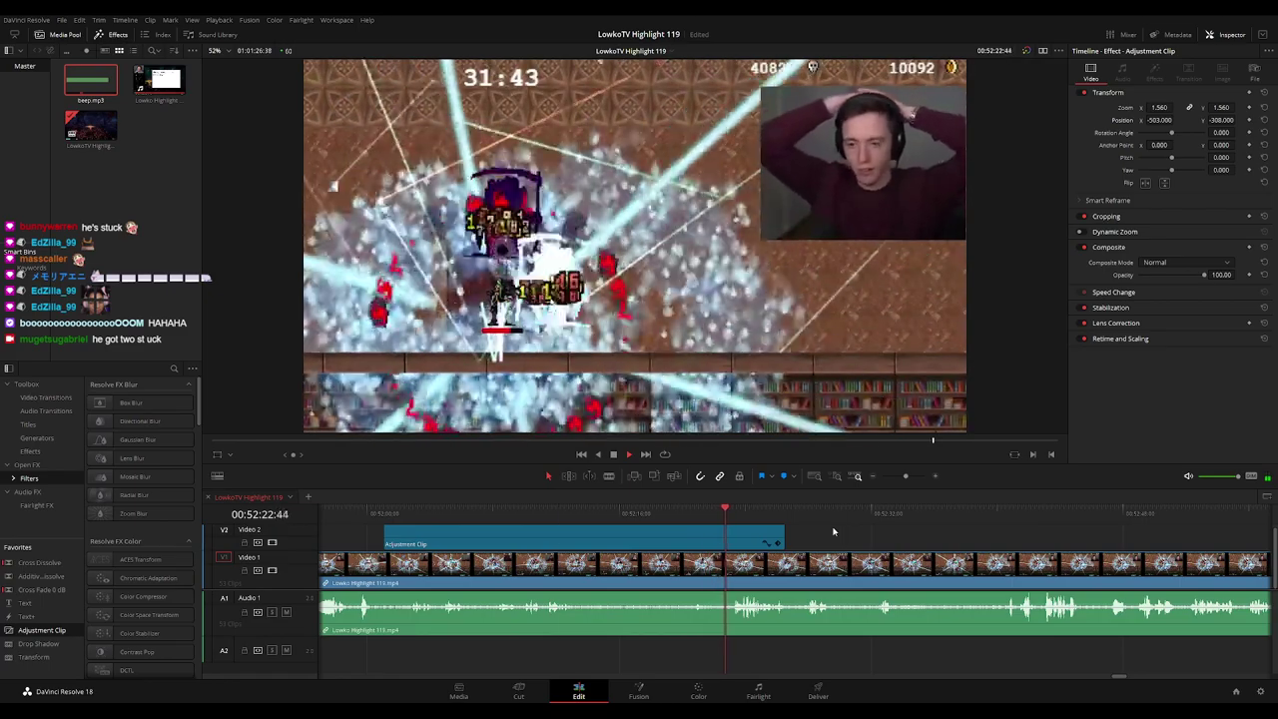
scroll(767, 533, right, 1)
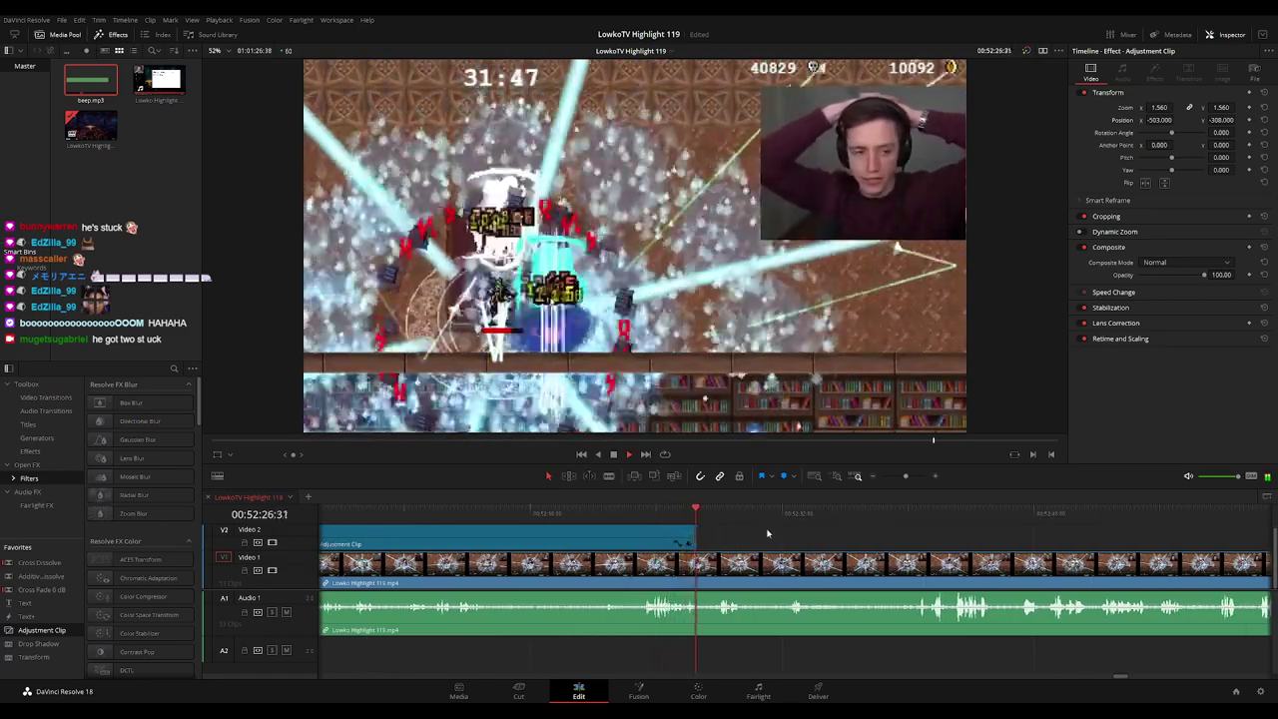
scroll(731, 540, right, 1)
scroll(720, 535, right, 1)
scroll(722, 540, right, 1)
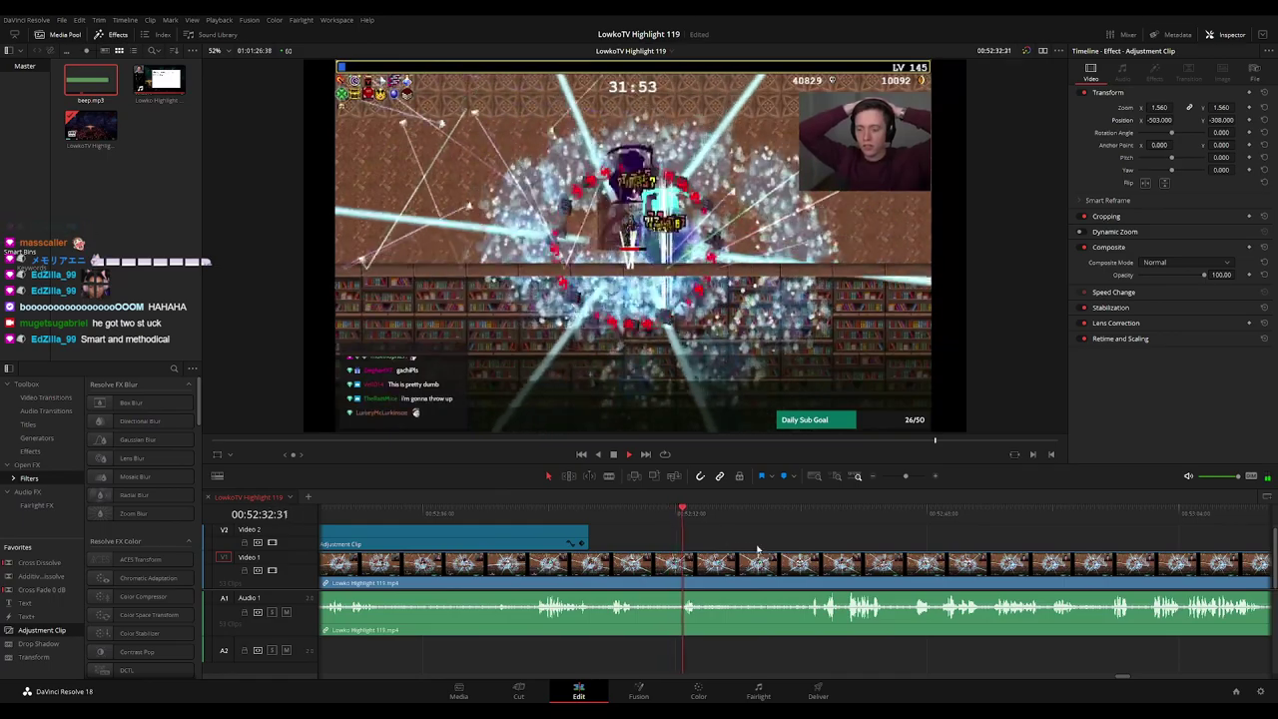
Add an adjustment clip on Video 2 at 00:52:41:19 with zoom 1.690, position X -652 and Y -393, and replay it
scroll(845, 554, down, 3)
scroll(797, 560, up, 12)
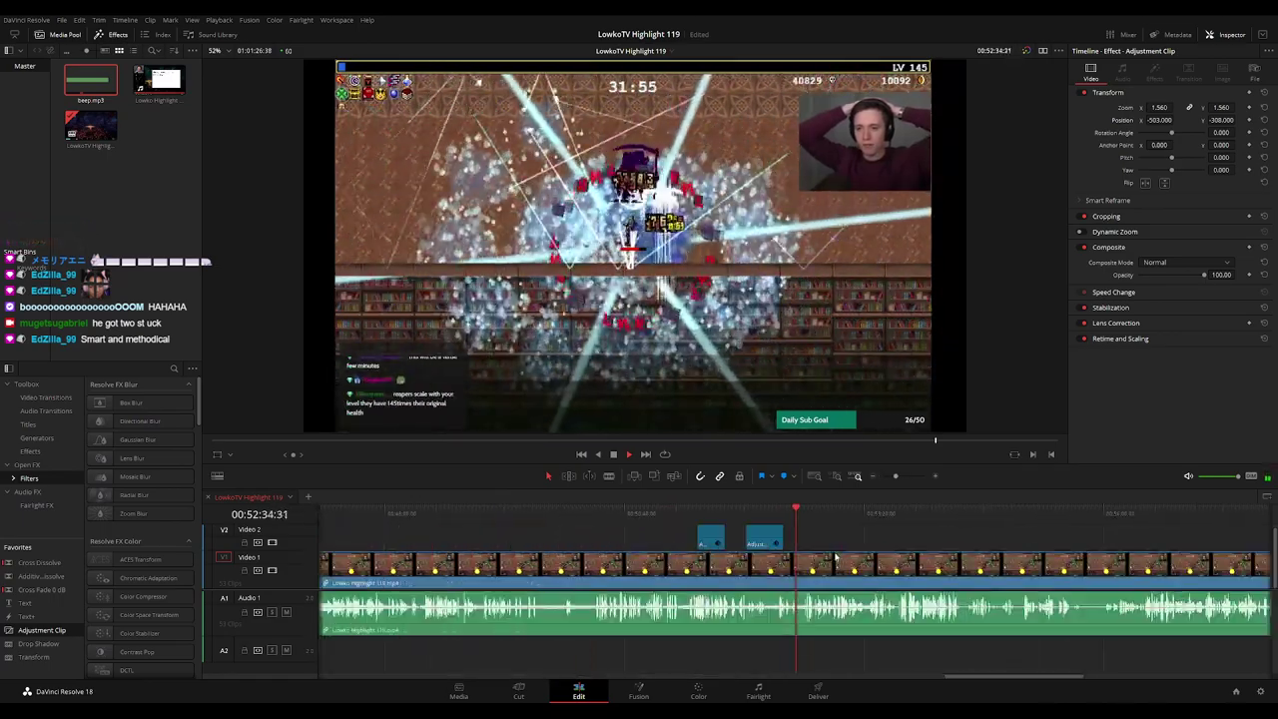
scroll(789, 542, right, 1)
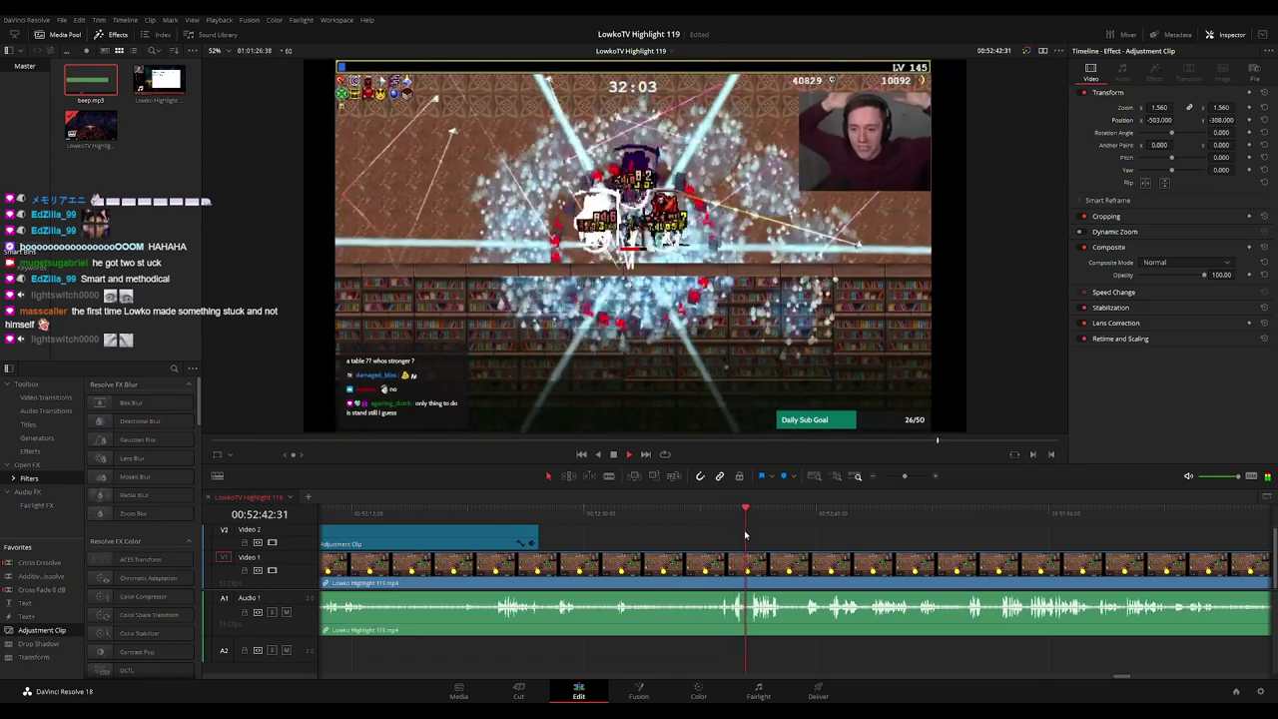
click(725, 520)
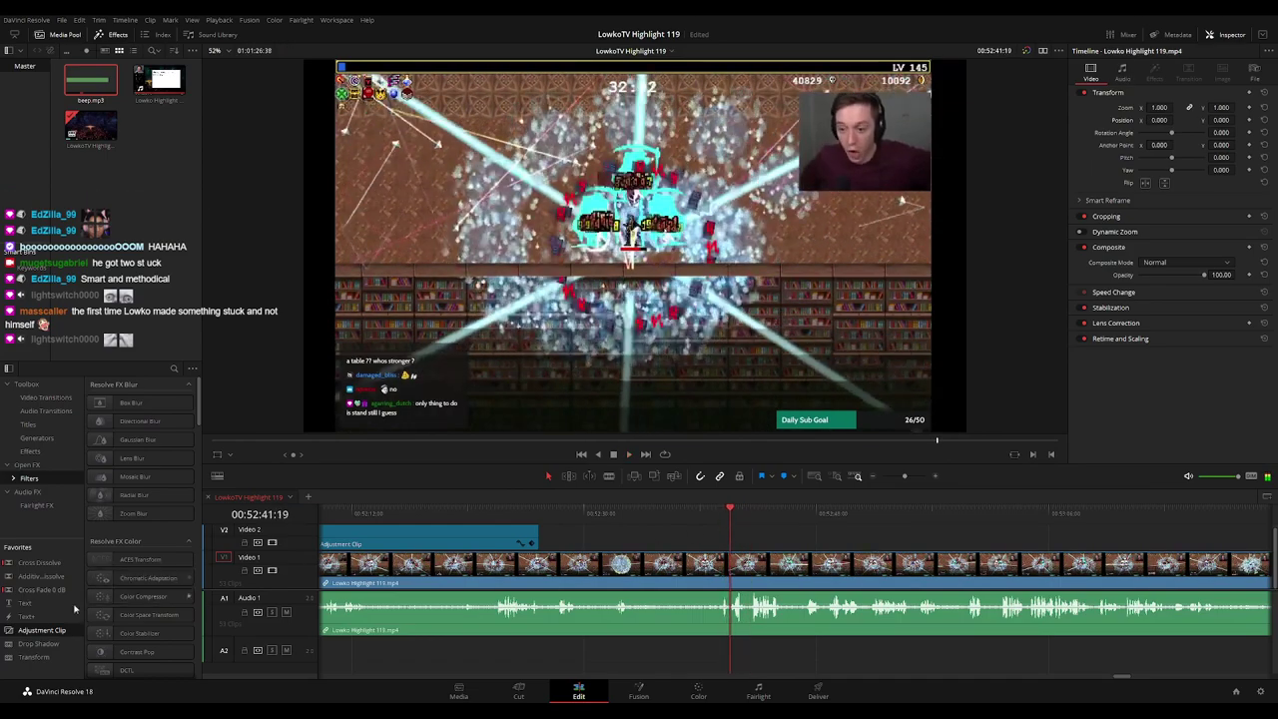
drag(47, 636, 737, 546)
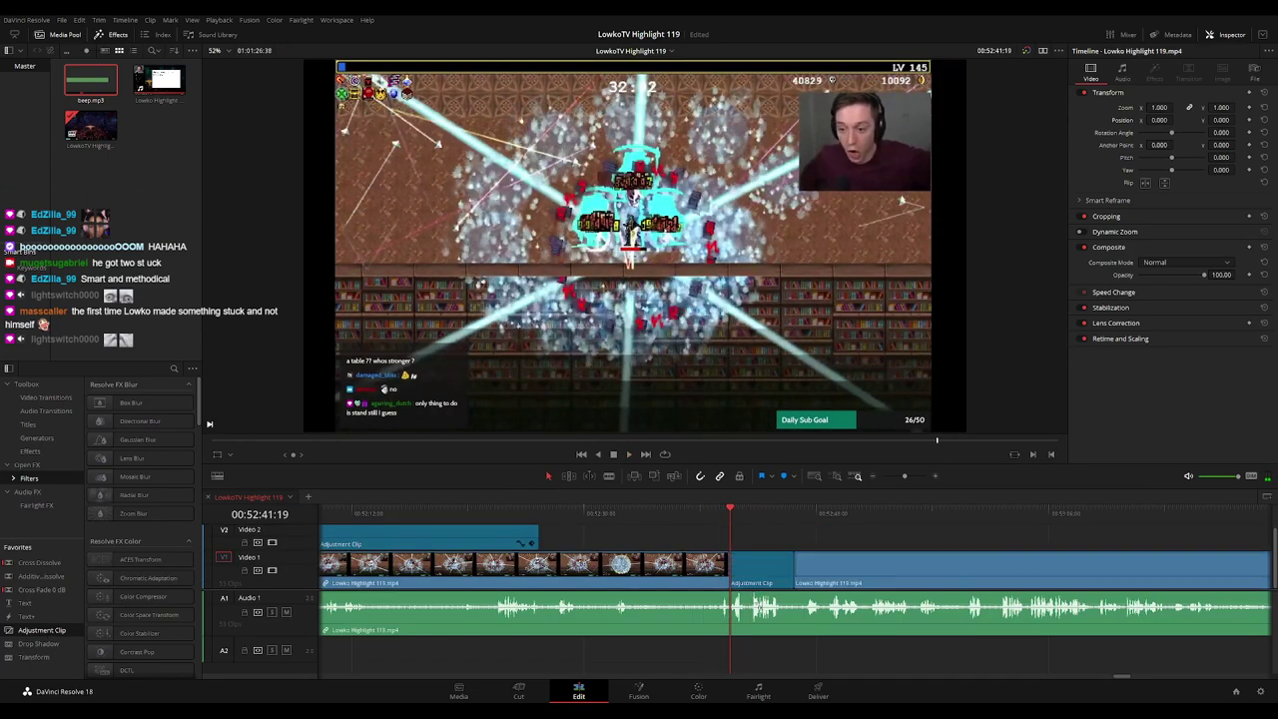
drag(1161, 110, 1222, 118)
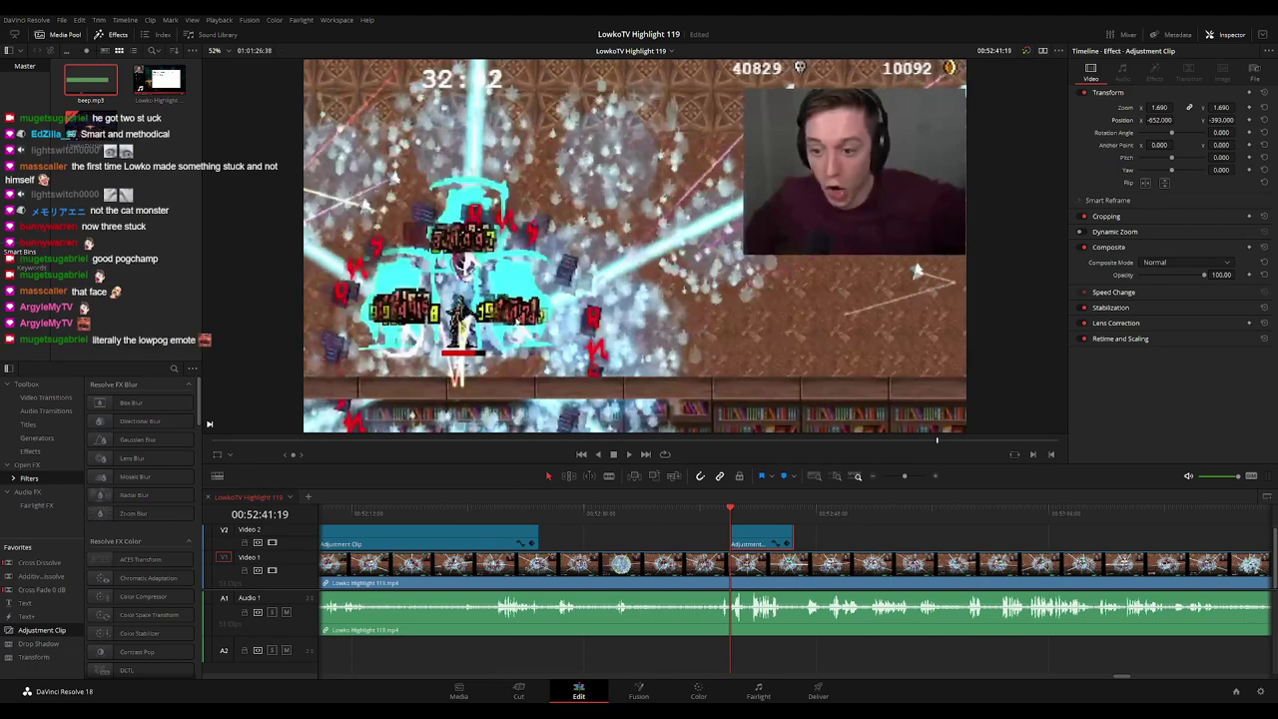
click(717, 514)
key(space)
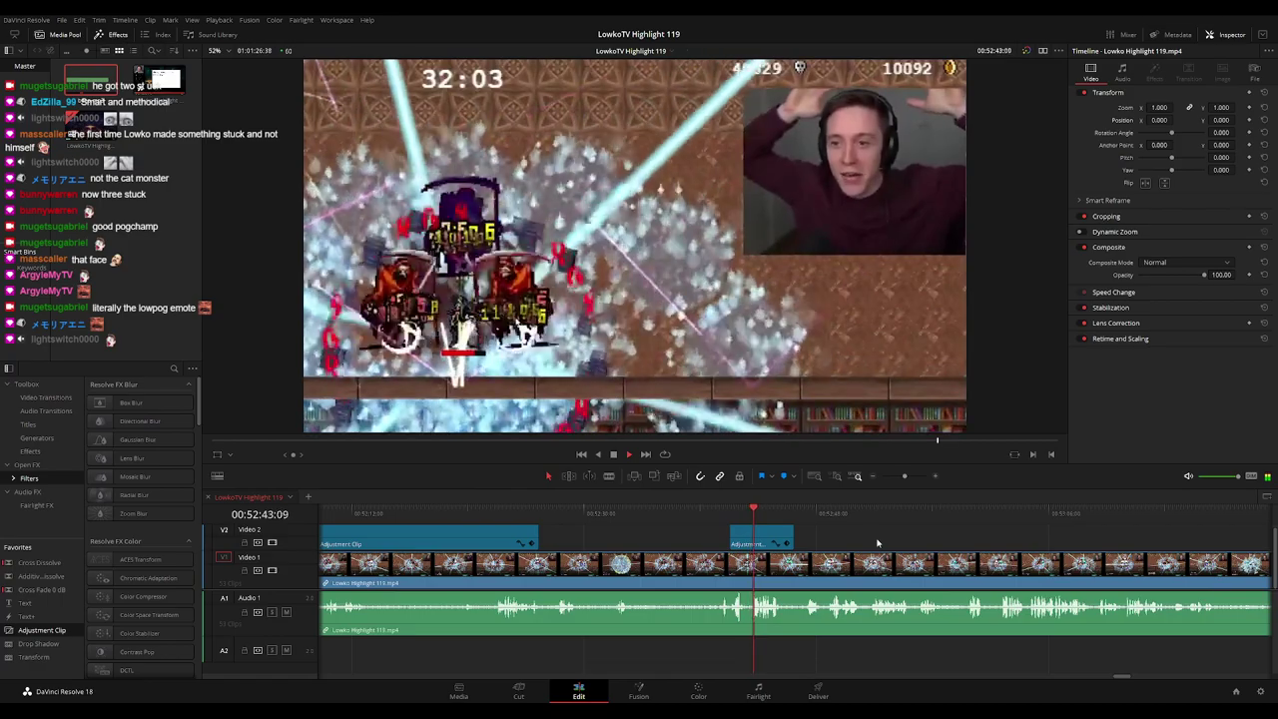
Review the gameplay from about 00:52:43 through the stage-completed screen to about 00:53:37 for further zoom moments
scroll(751, 540, right, 2)
scroll(741, 537, right, 1)
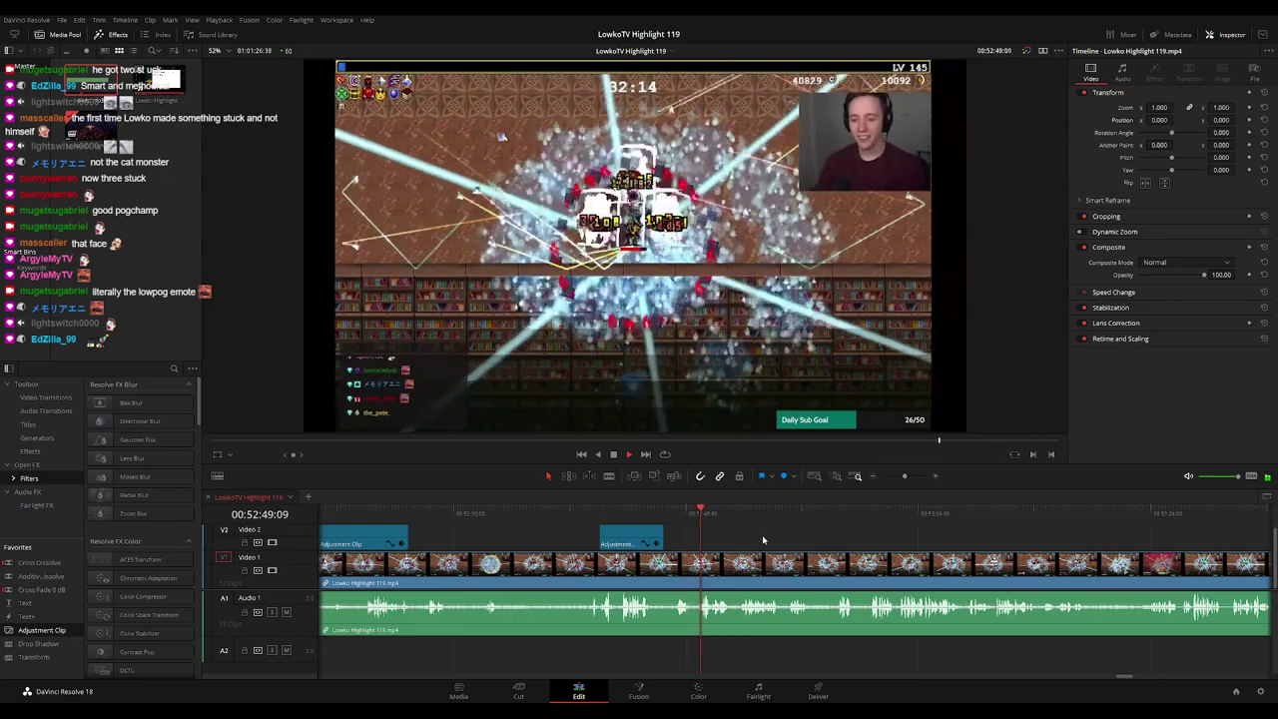
scroll(721, 529, right, 2)
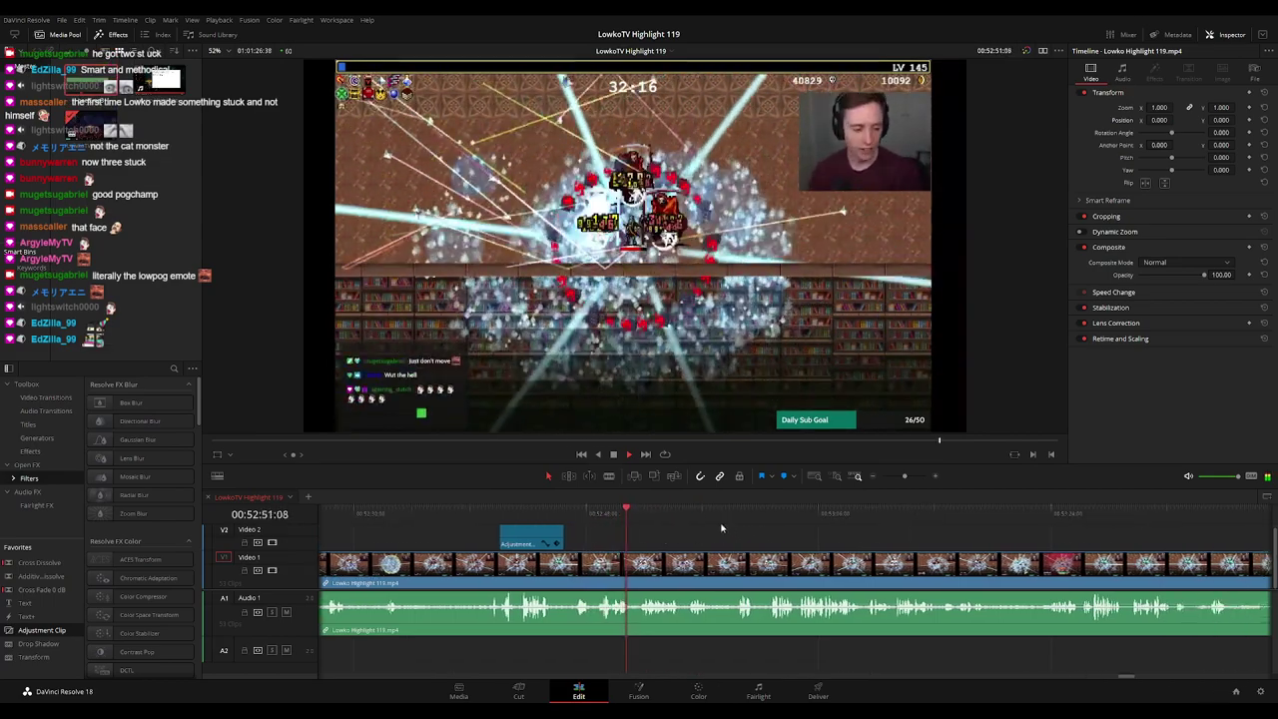
scroll(715, 531, right, 2)
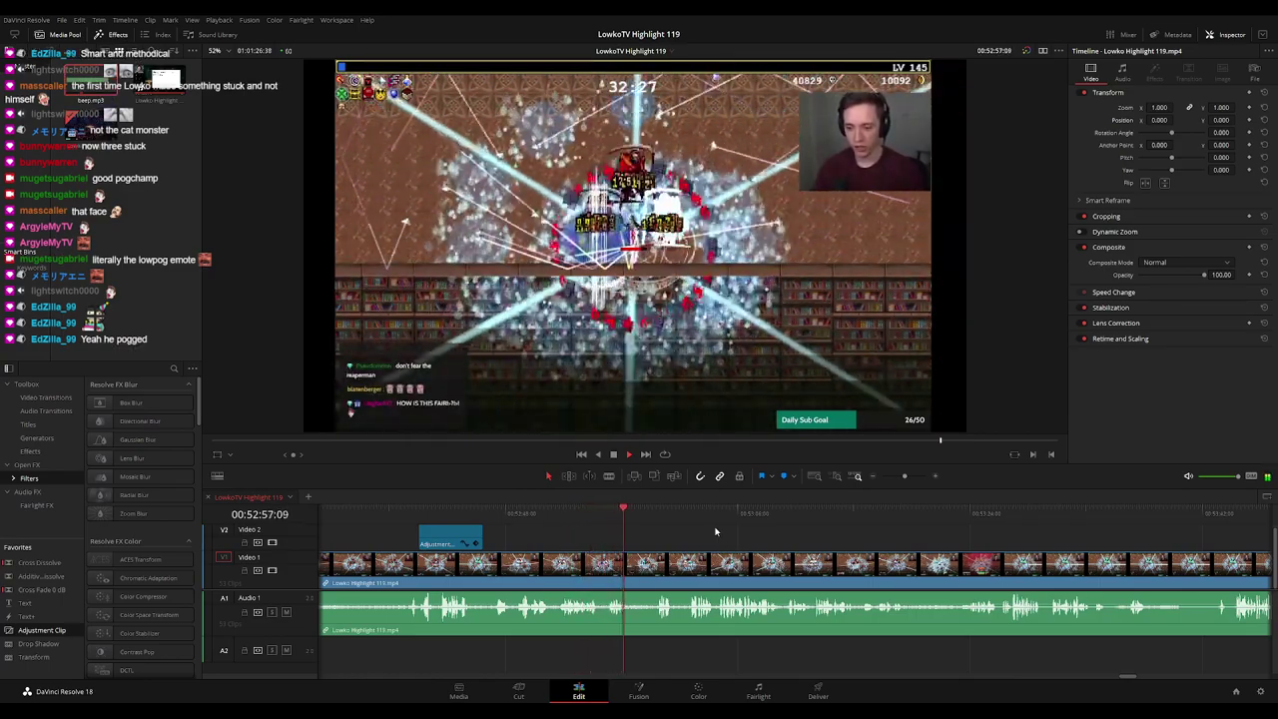
scroll(721, 532, right, 1)
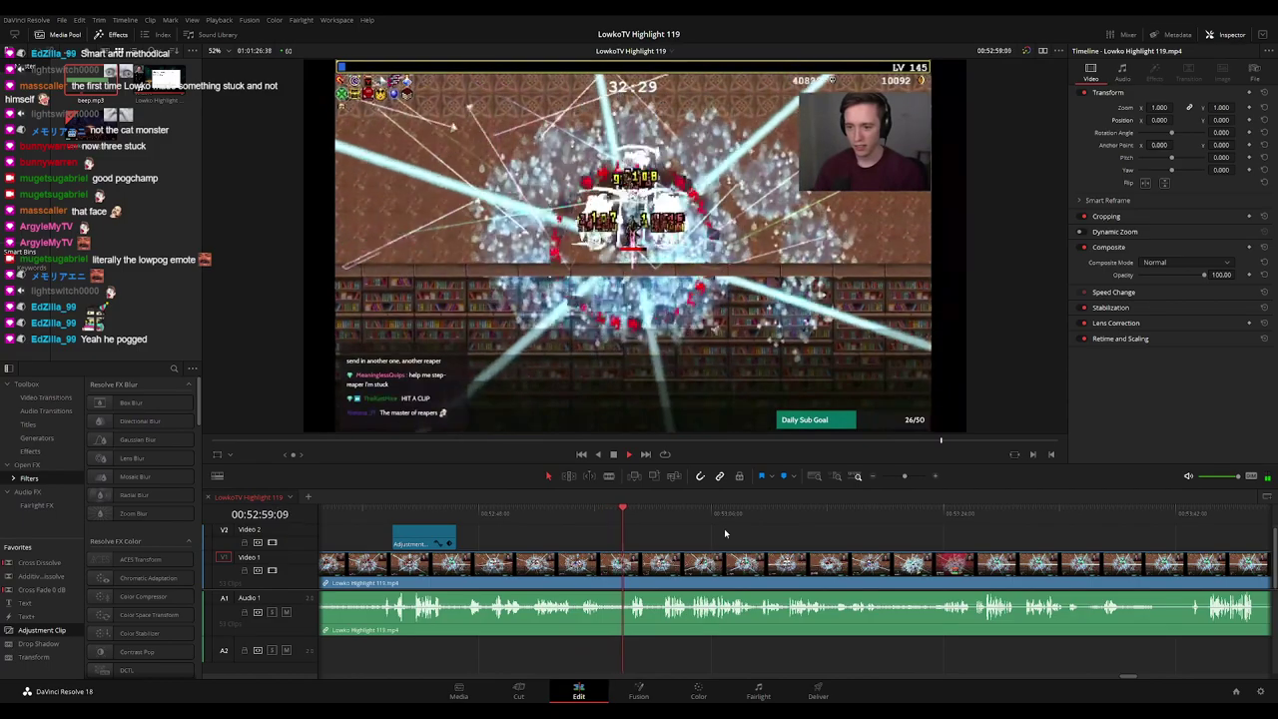
scroll(724, 528, right, 2)
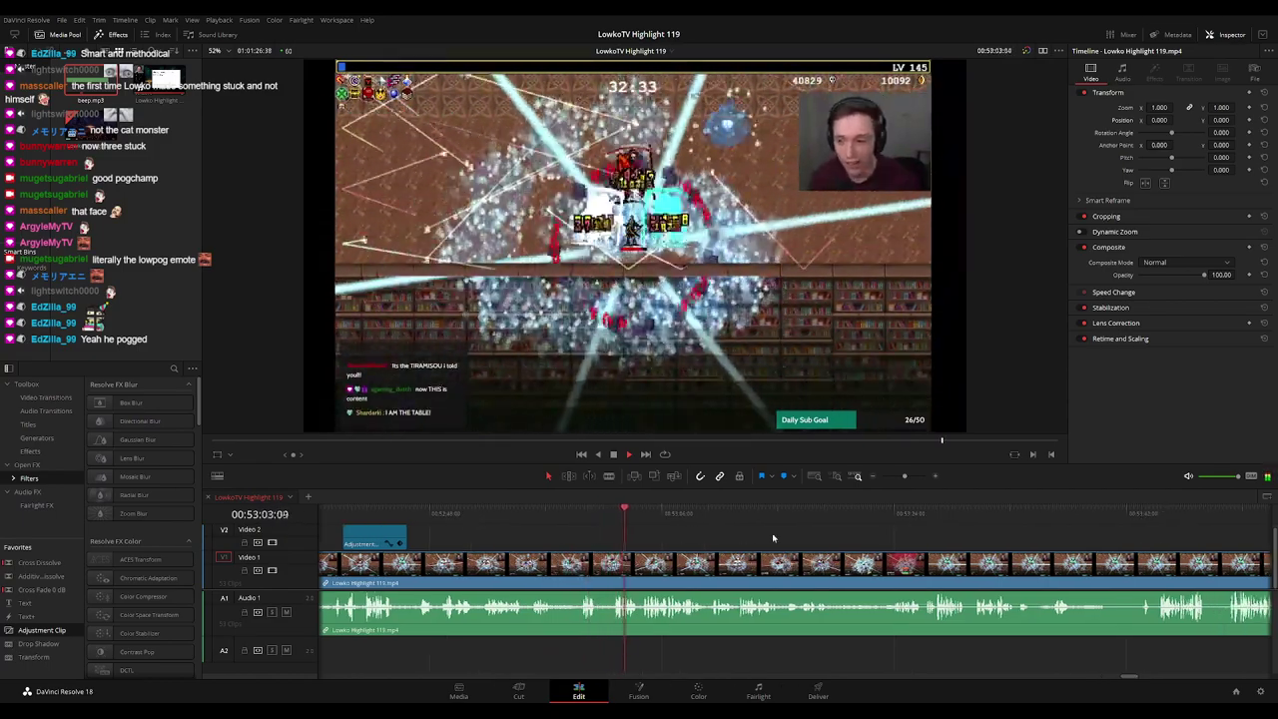
scroll(709, 534, right, 2)
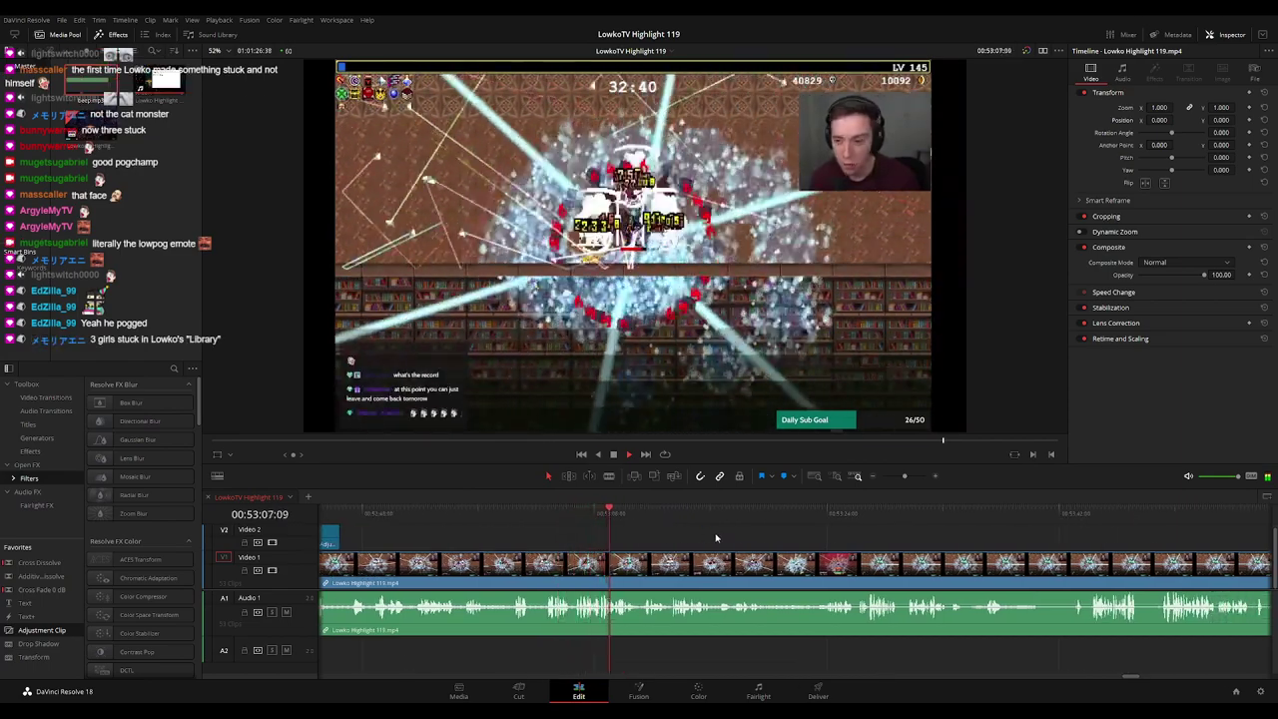
scroll(730, 539, right, 1)
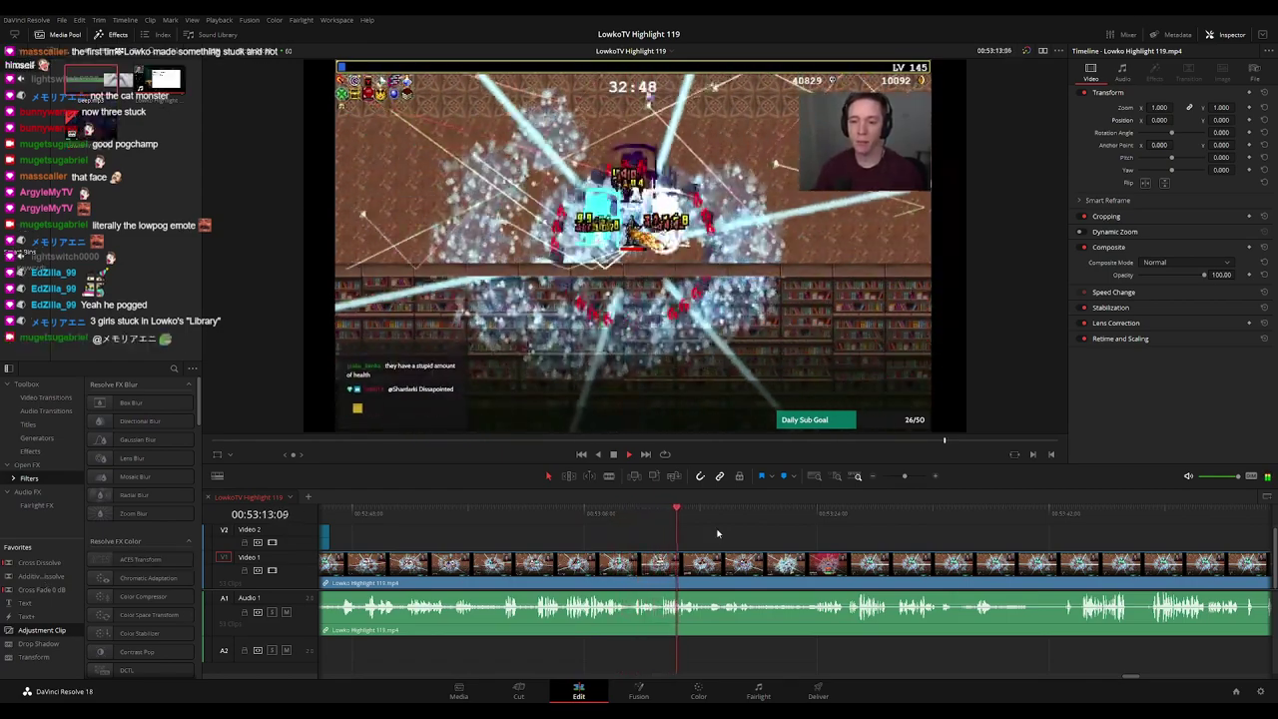
scroll(704, 530, right, 5)
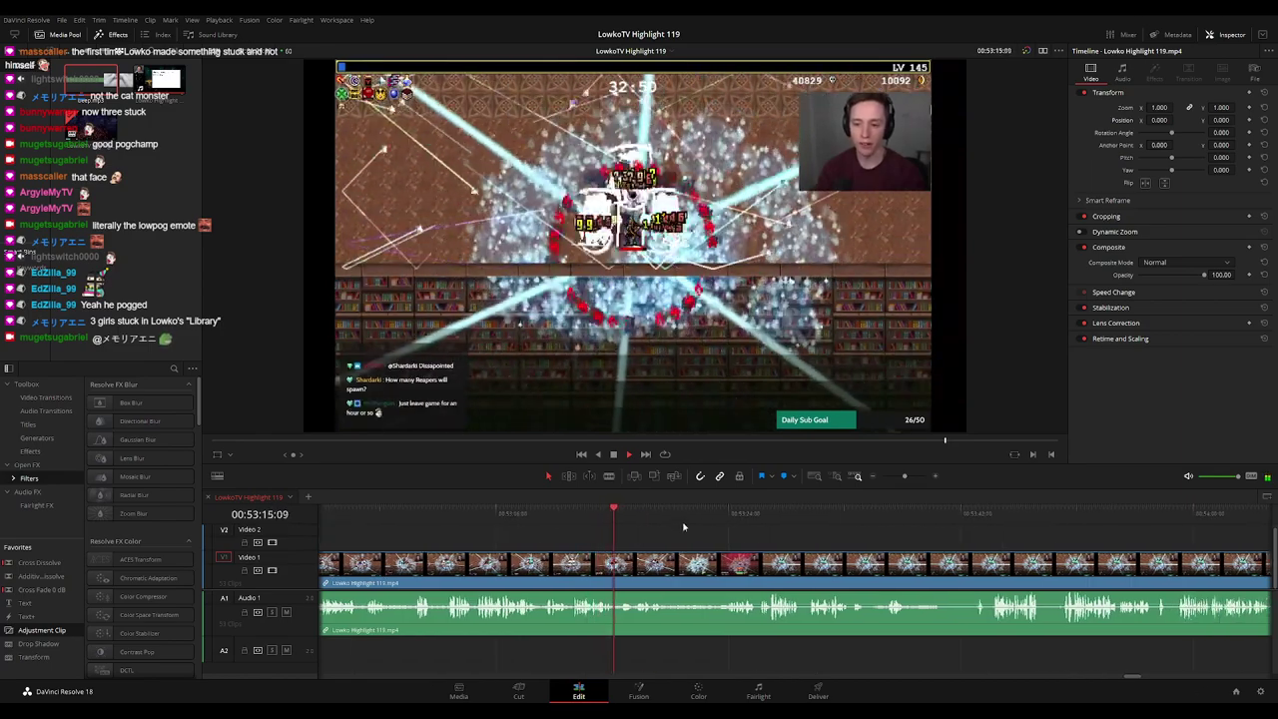
scroll(649, 530, right, 4)
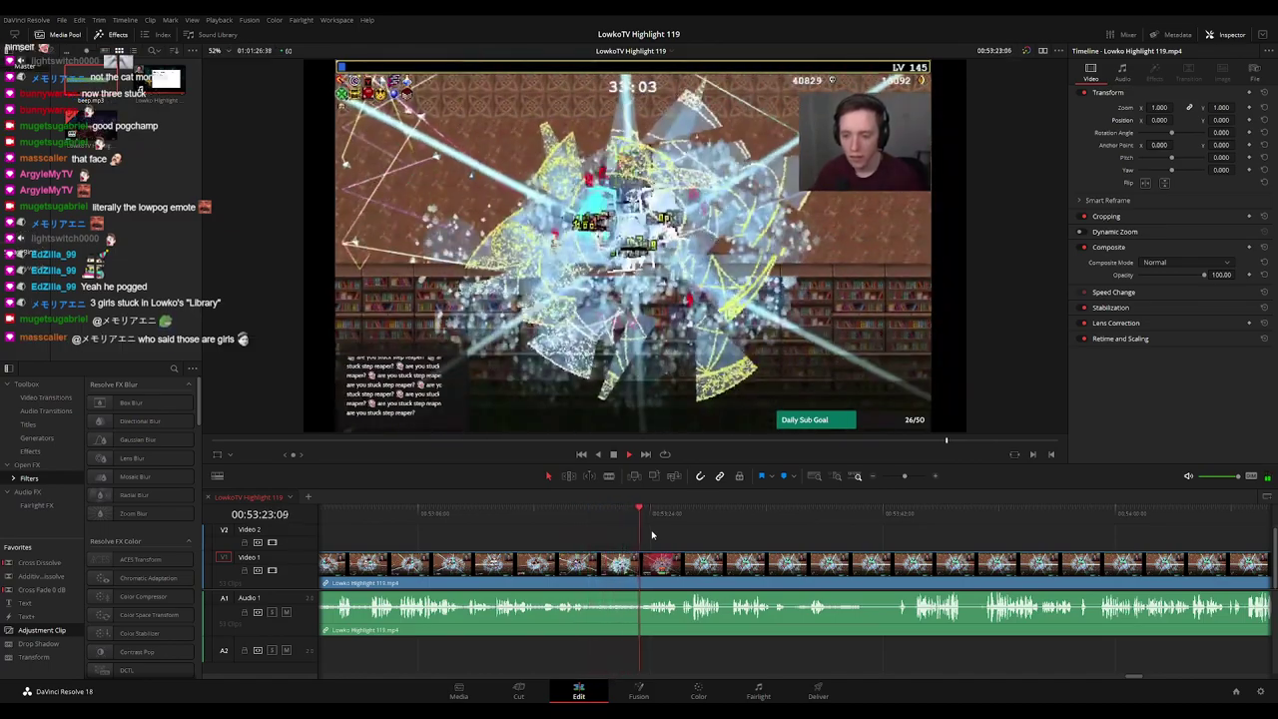
drag(750, 540, 684, 540)
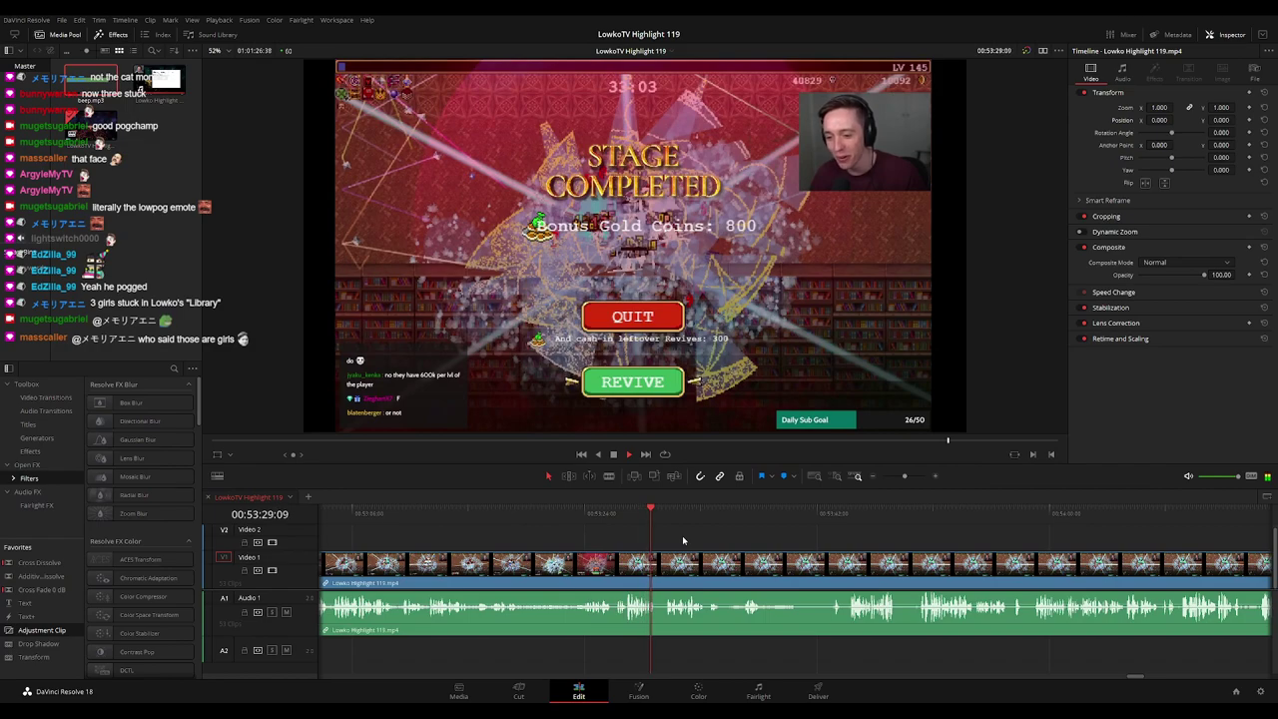
drag(733, 539, 651, 531)
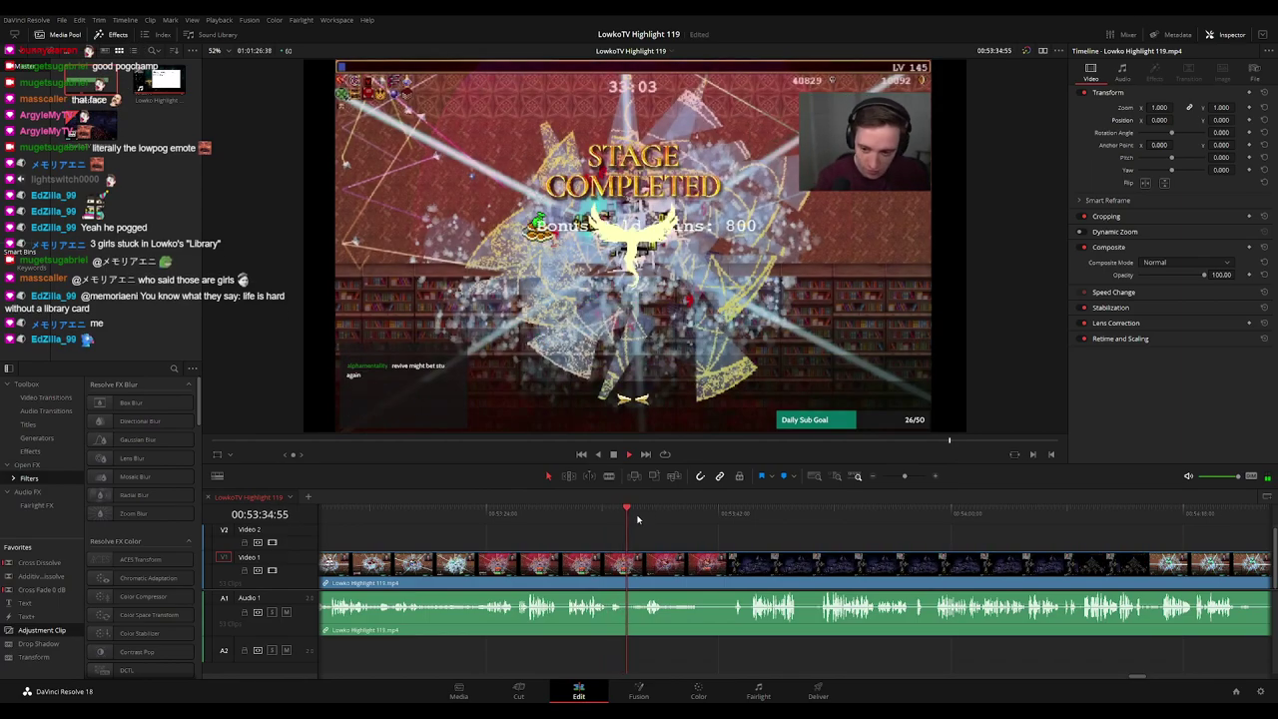
drag(724, 535, 663, 532)
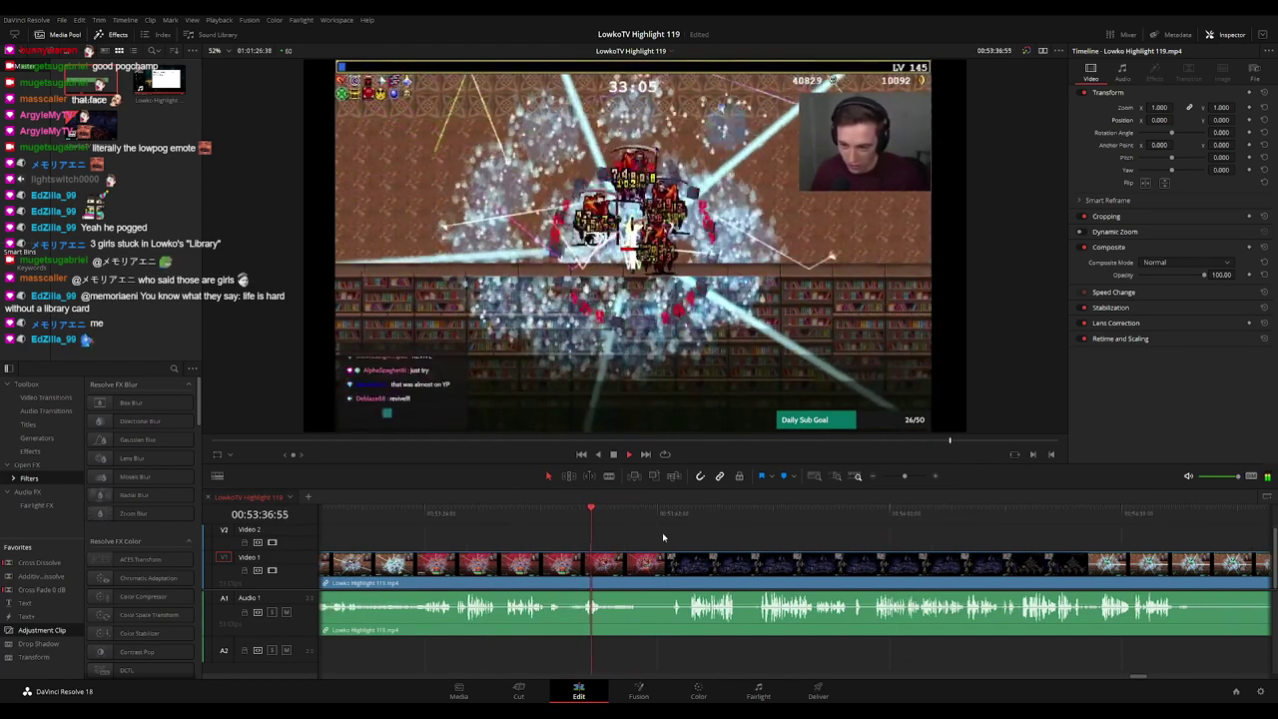
Split the video clip and its audio at 00:53:44:04, where the footage switches to the next game
scroll(739, 546, down, 3)
scroll(796, 552, down, 6)
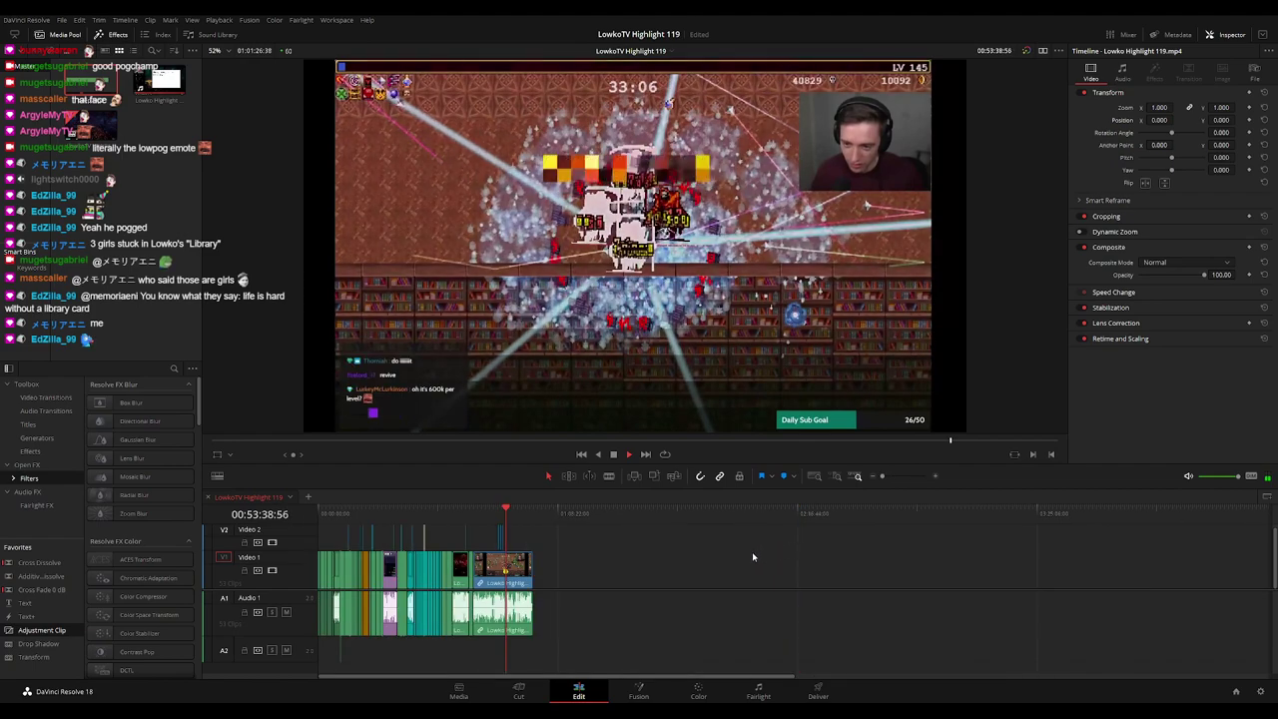
scroll(853, 545, up, 7)
scroll(859, 546, up, 2)
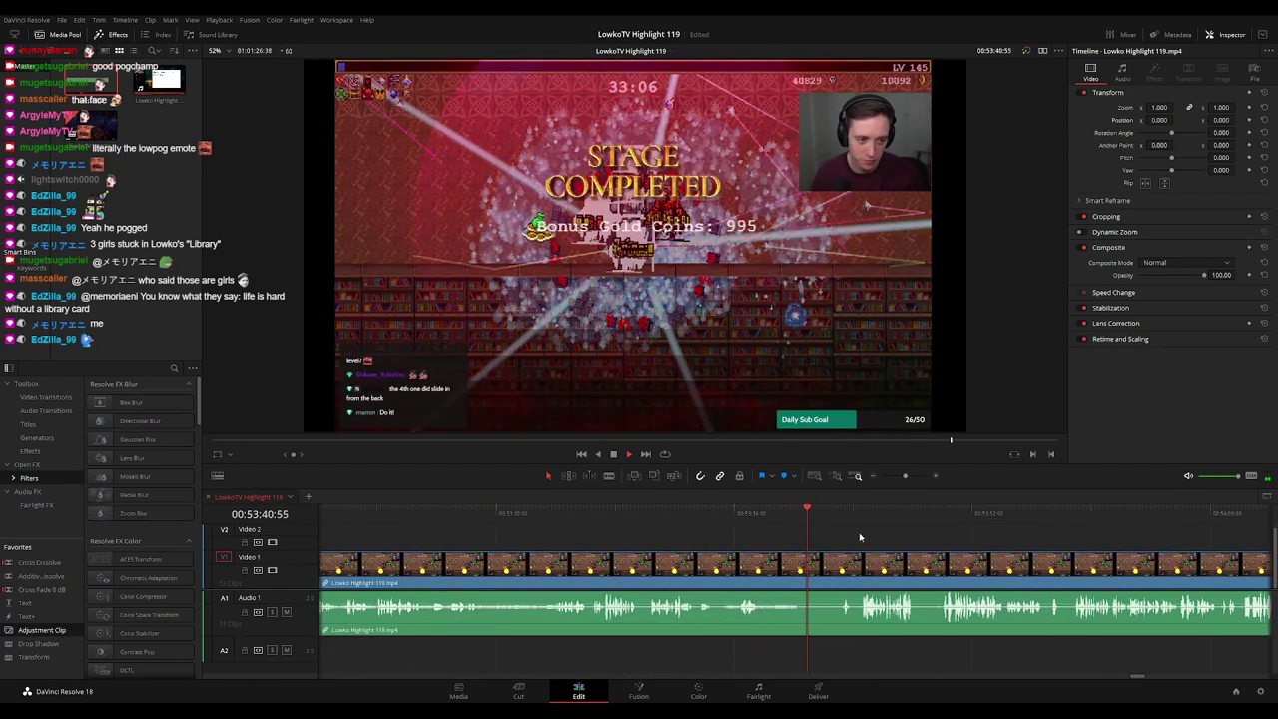
scroll(859, 538, right, 3)
scroll(652, 523, right, 2)
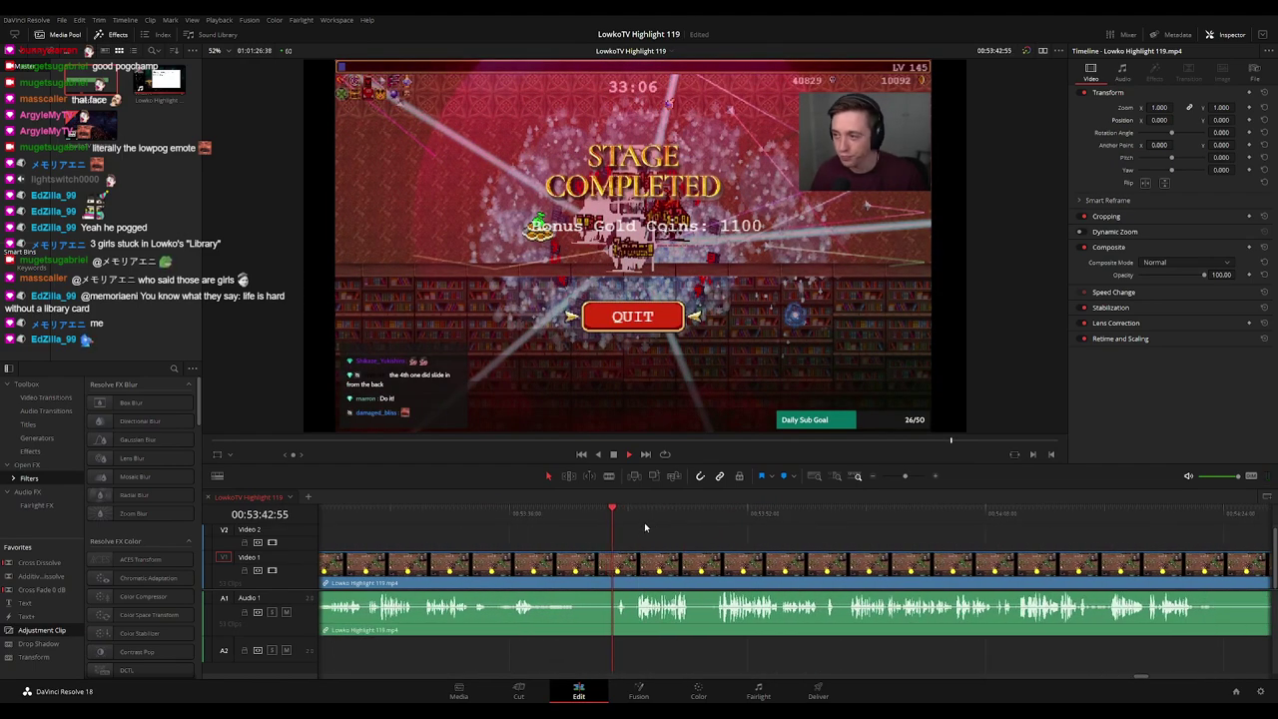
key(space)
key(b)
click(630, 569)
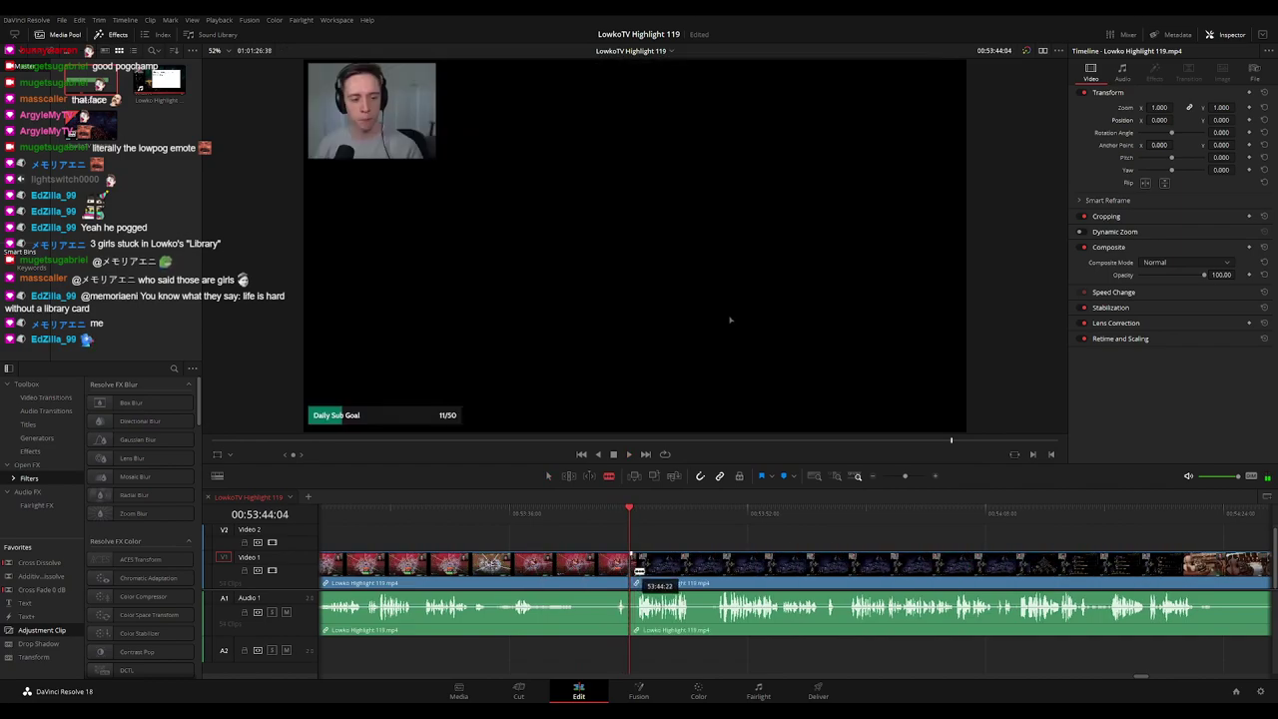
key(a)
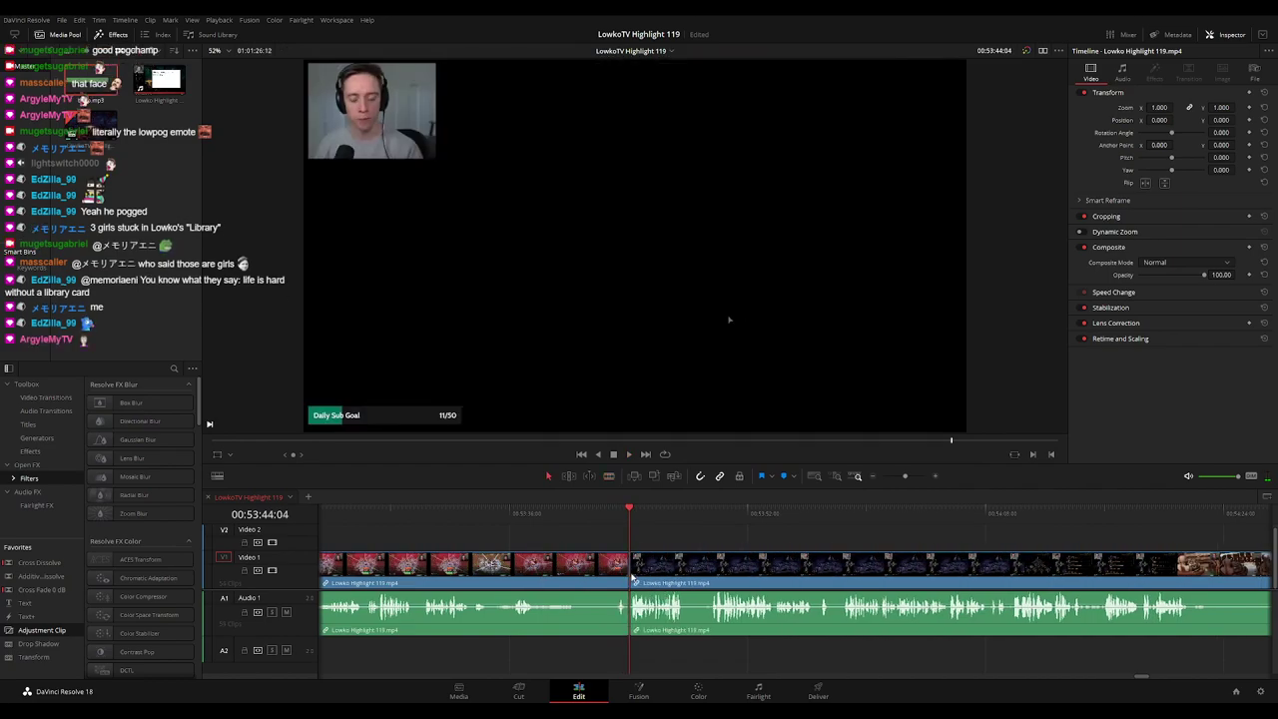
Set the clip colour of the gameplay segment before the cut to orange while the next game's footage plays
key(space)
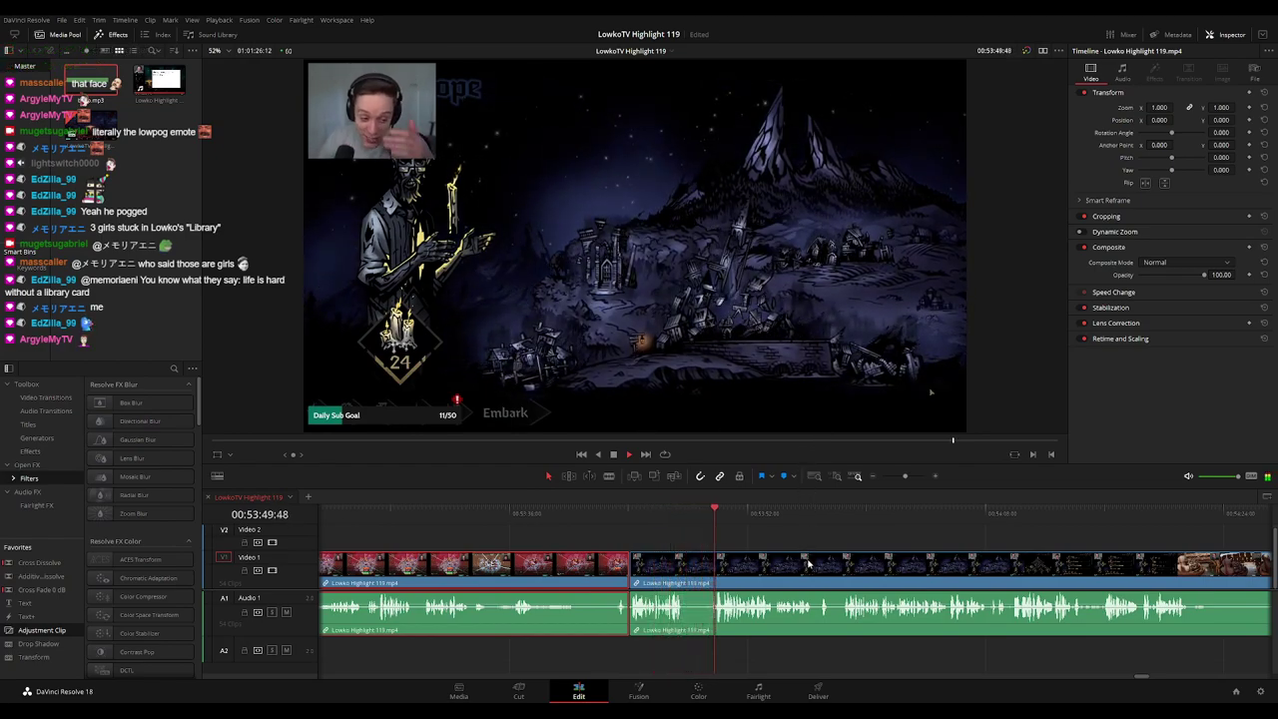
click(812, 448)
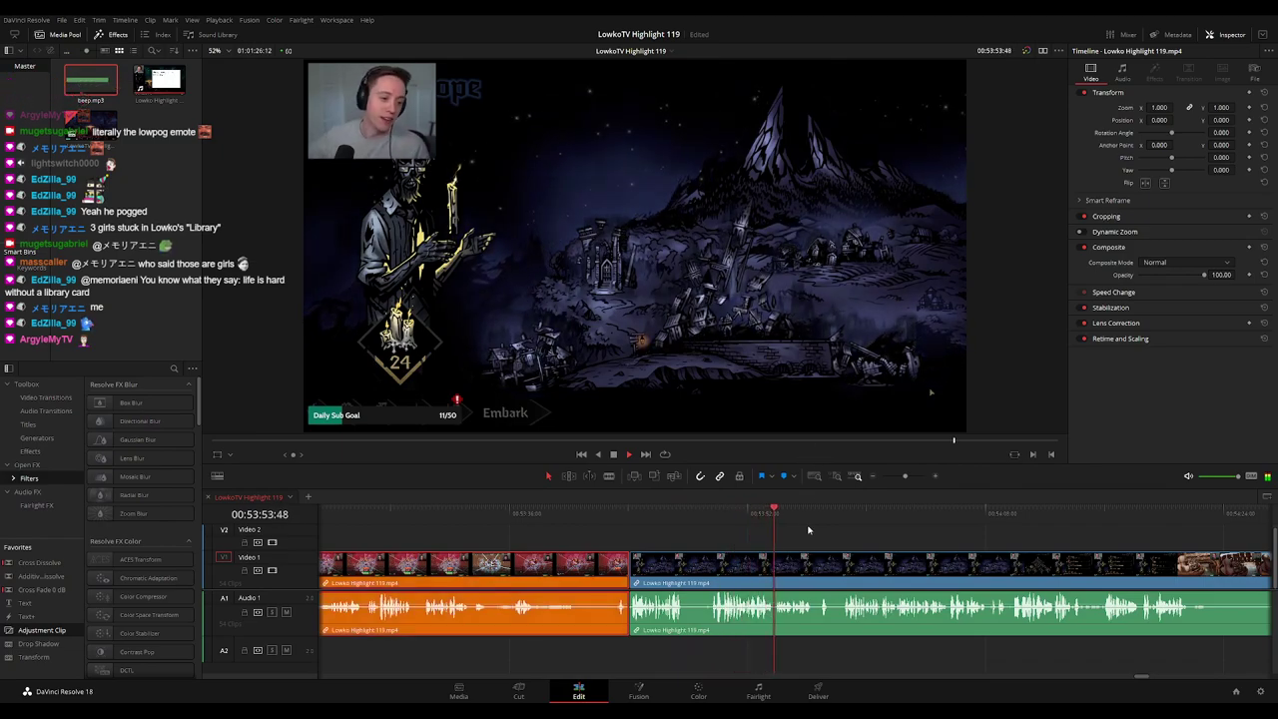
click(815, 543)
Change the clip colour of the gameplay segment before the cut to blue
click(558, 570)
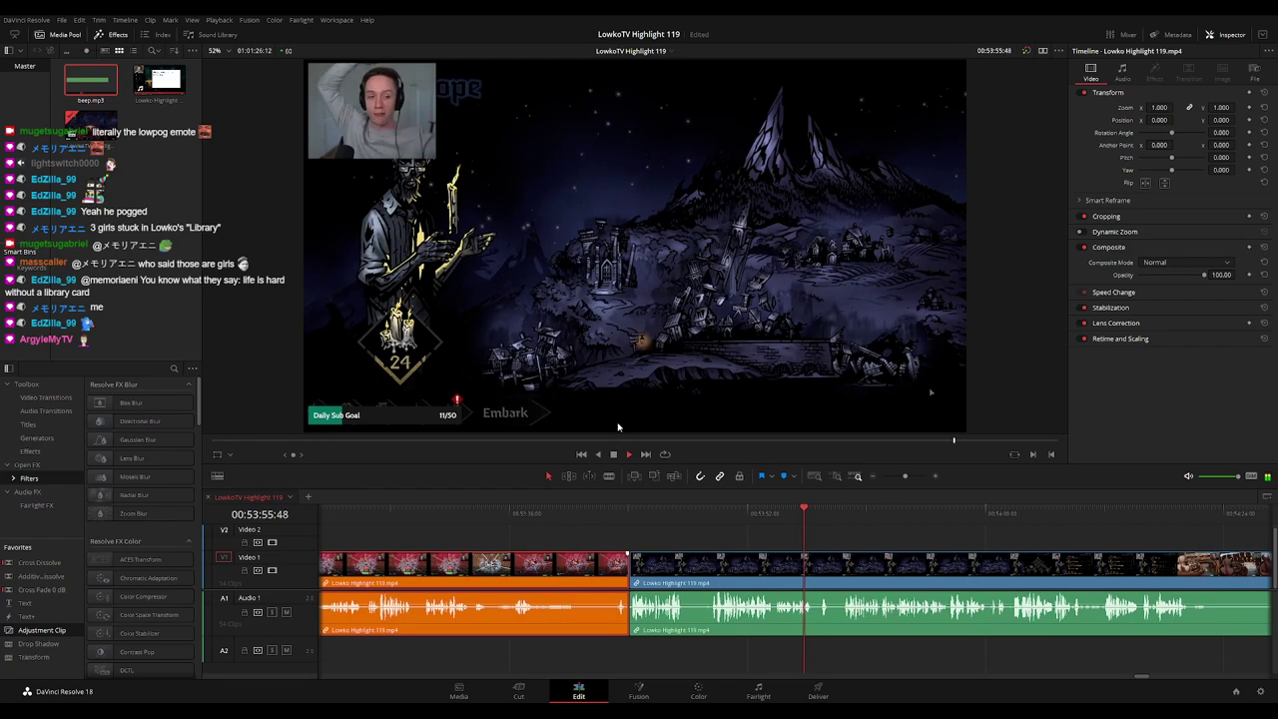
click(836, 533)
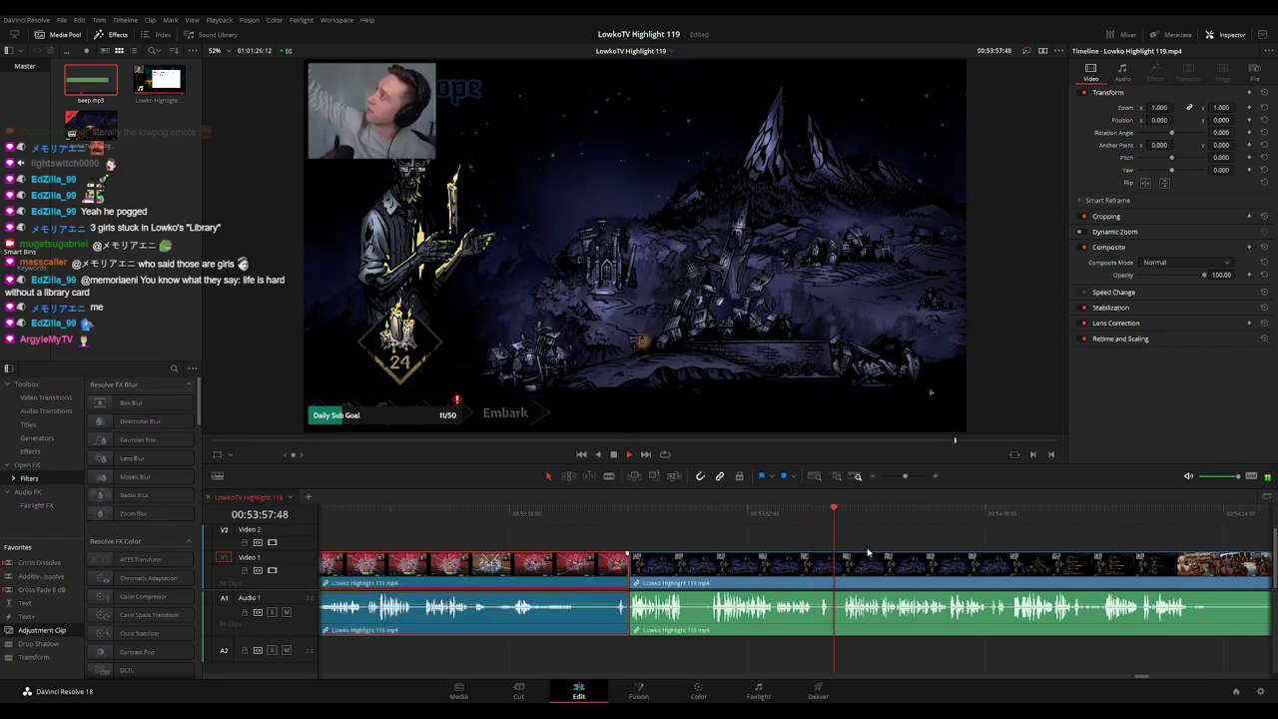
click(621, 578)
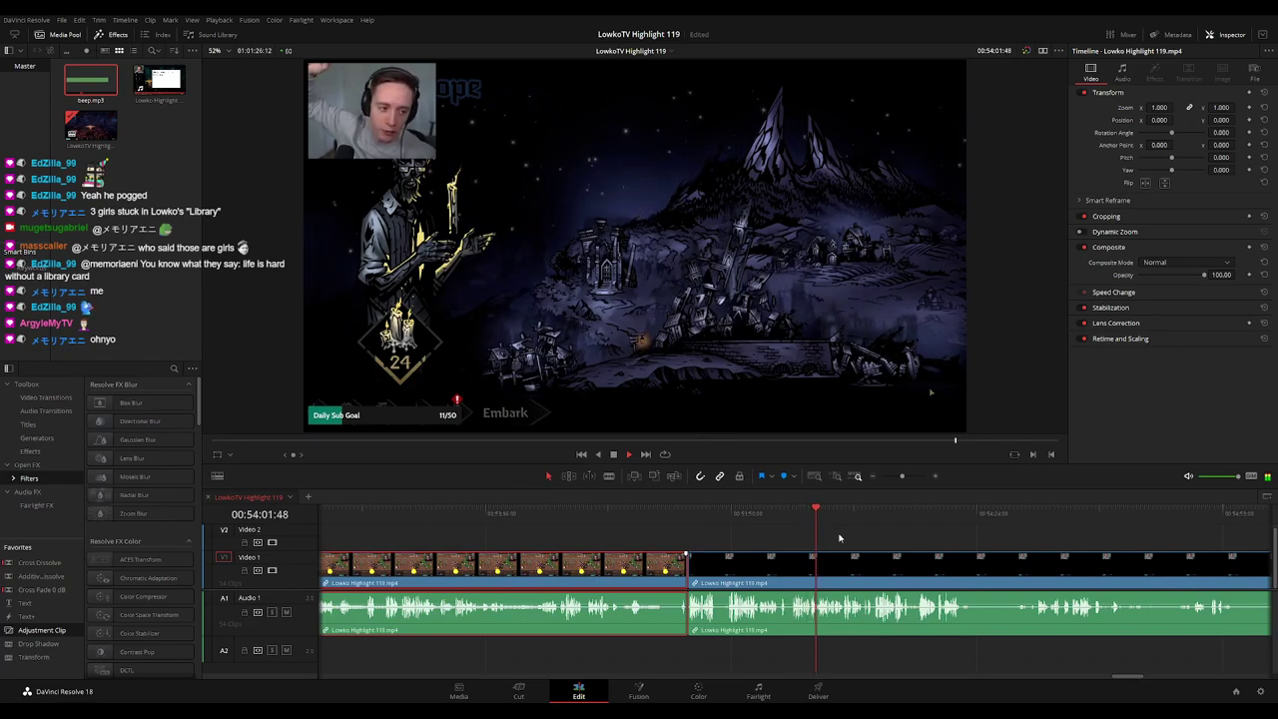
click(838, 538)
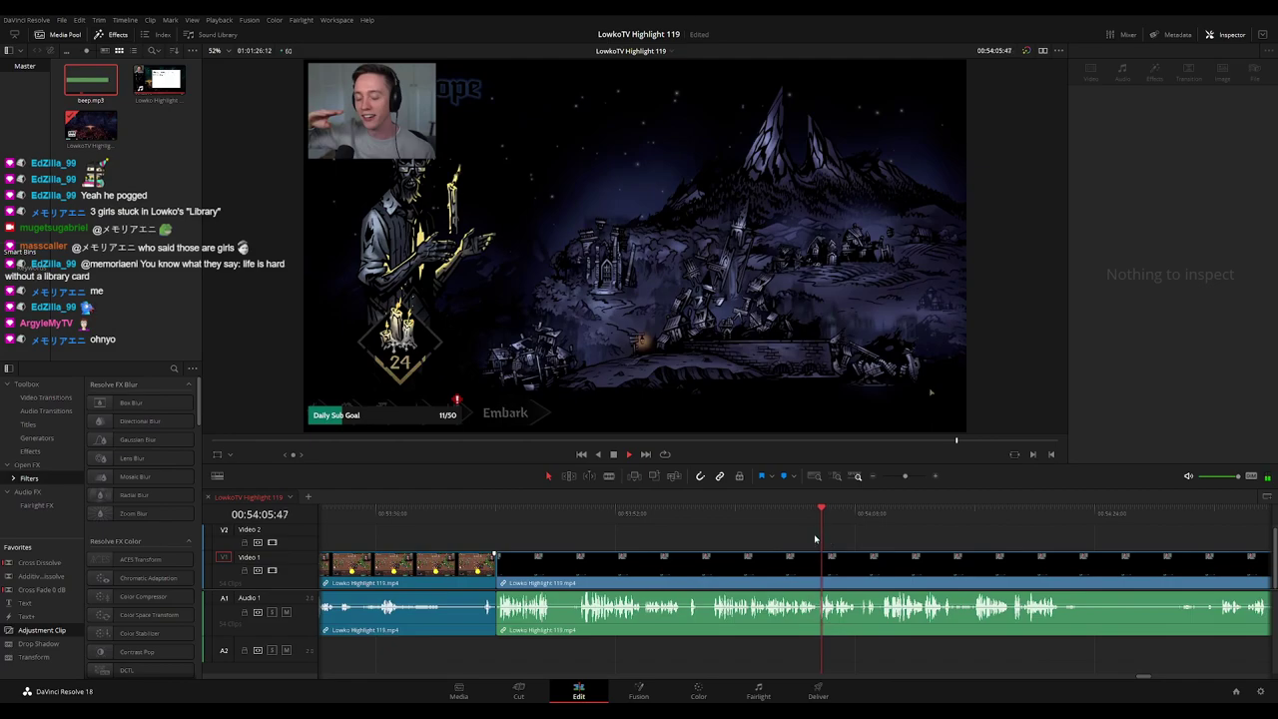
Add an adjustment clip on Video 2 at 00:53:57:49, zoomed to 1.690 with position 865, -501 to enlarge the webcam
drag(919, 548, 670, 526)
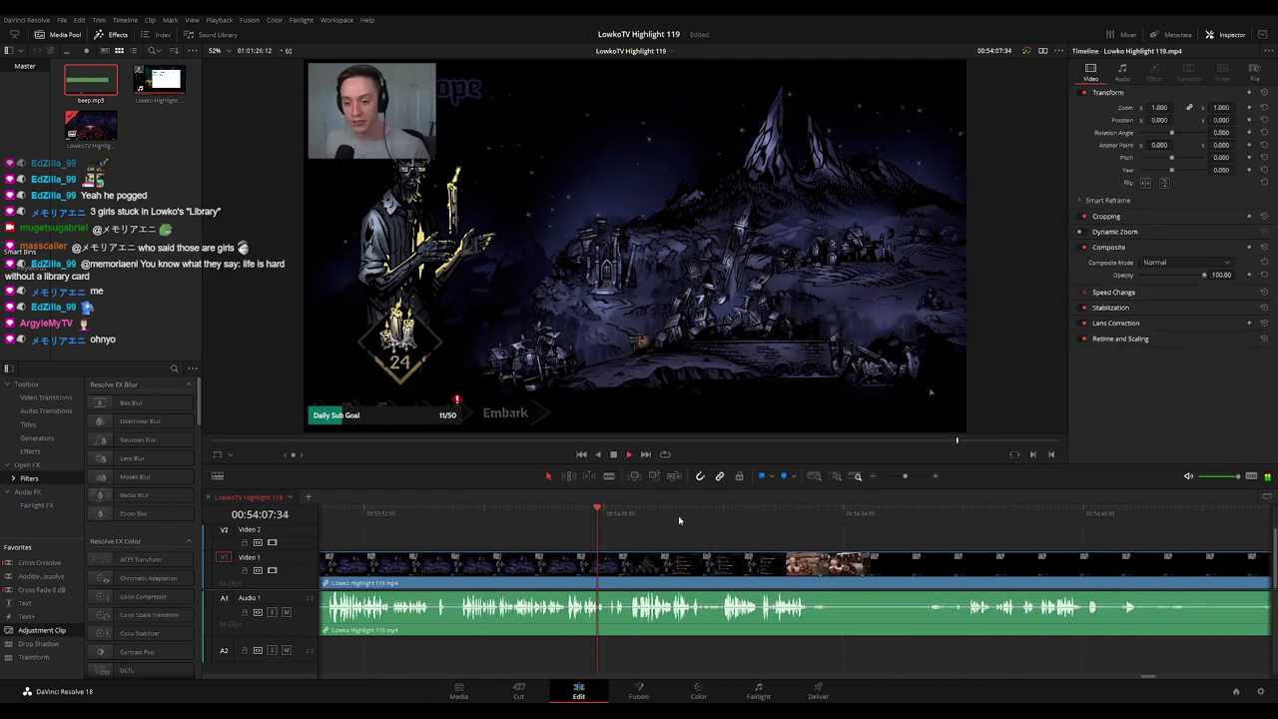
click(581, 514)
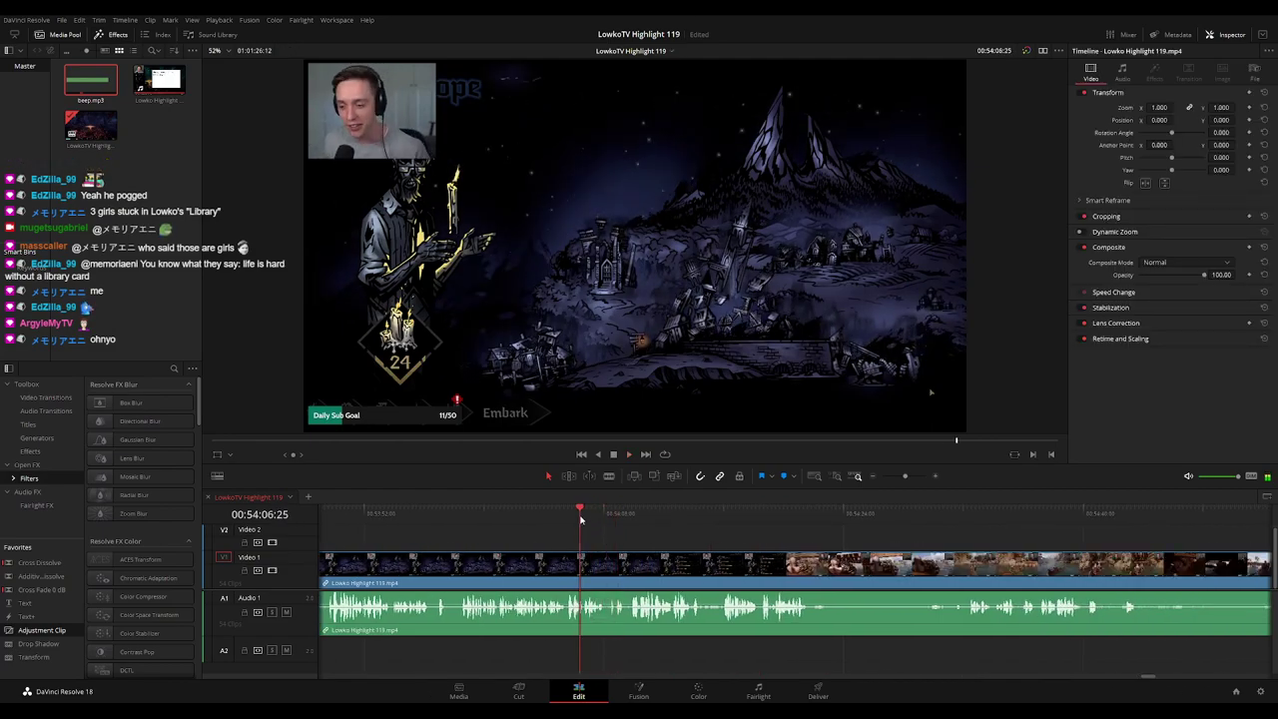
click(464, 515)
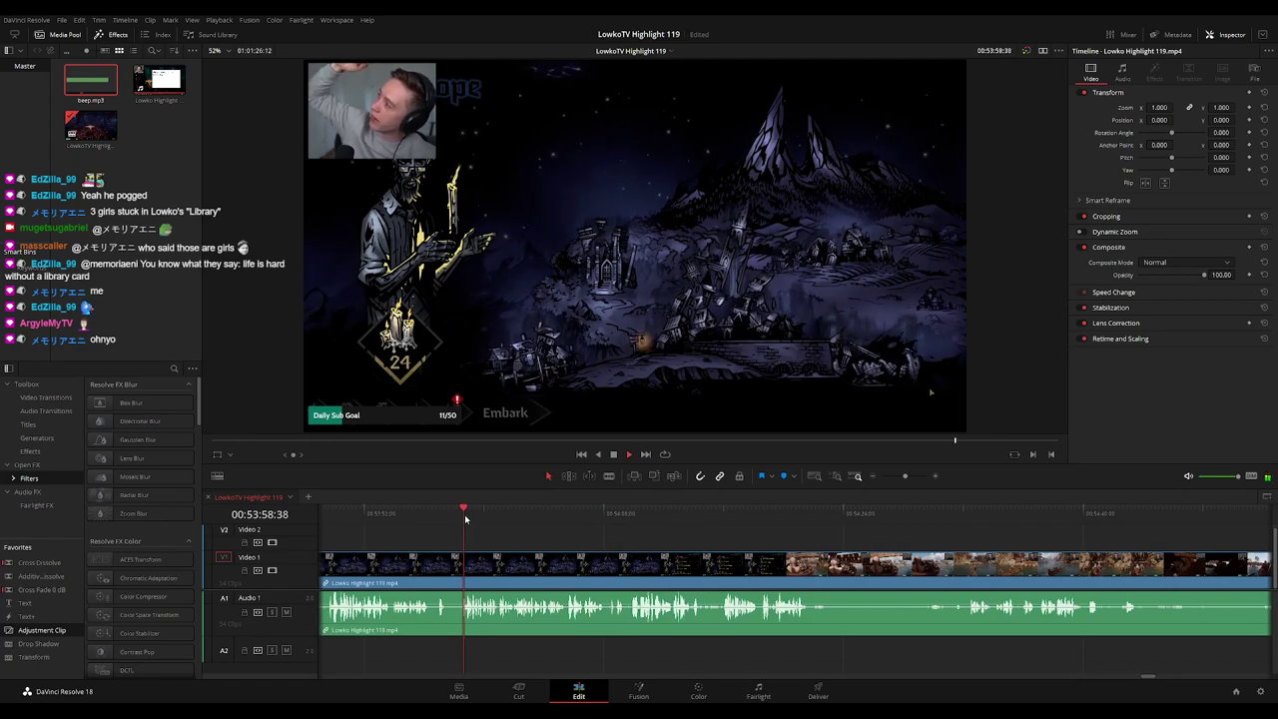
click(405, 514)
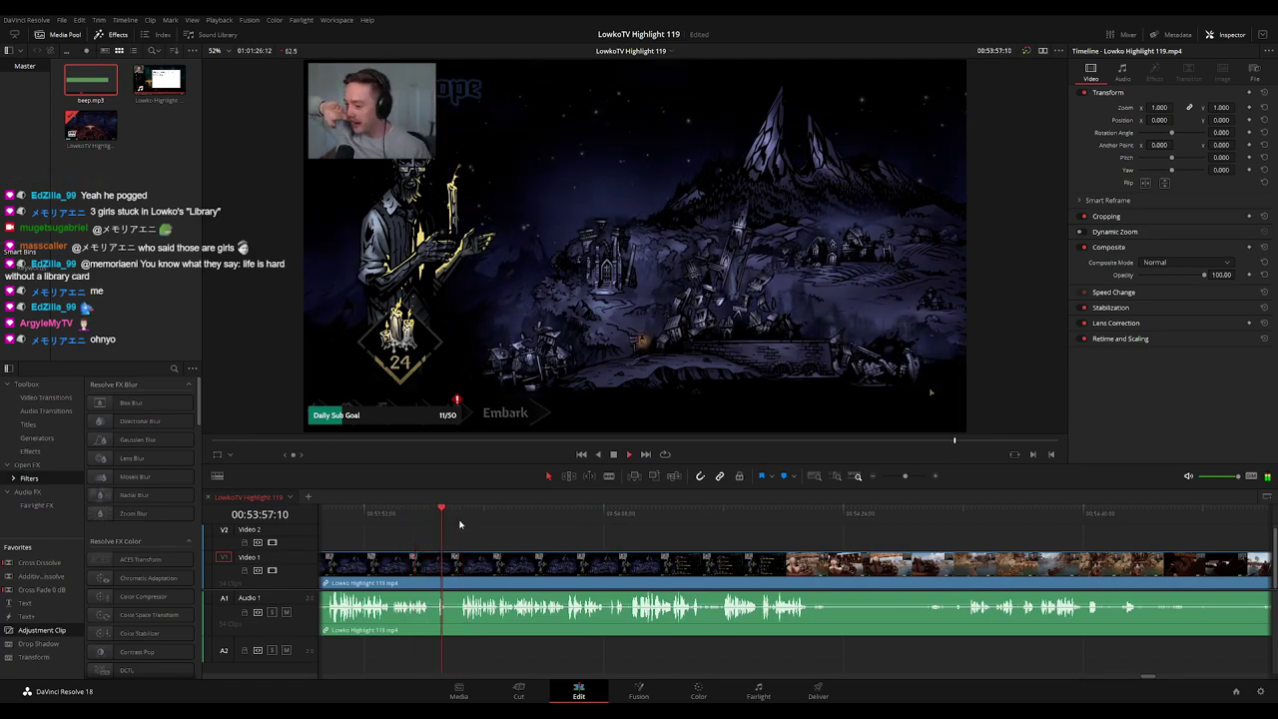
drag(53, 630, 455, 547)
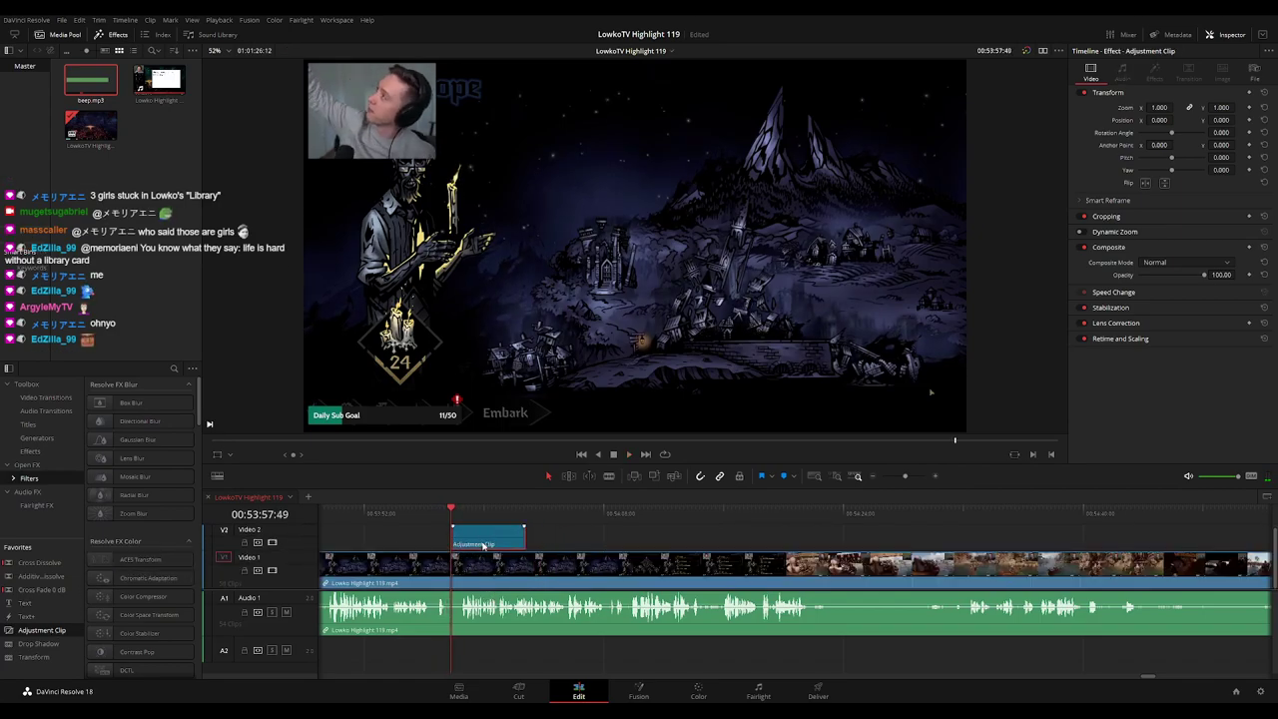
mouse_move(1159, 107)
mouse_down()
mouse_move(1273, 120)
mouse_move(1121, 120)
mouse_move(1157, 120)
mouse_up()
key(space)
click(573, 532)
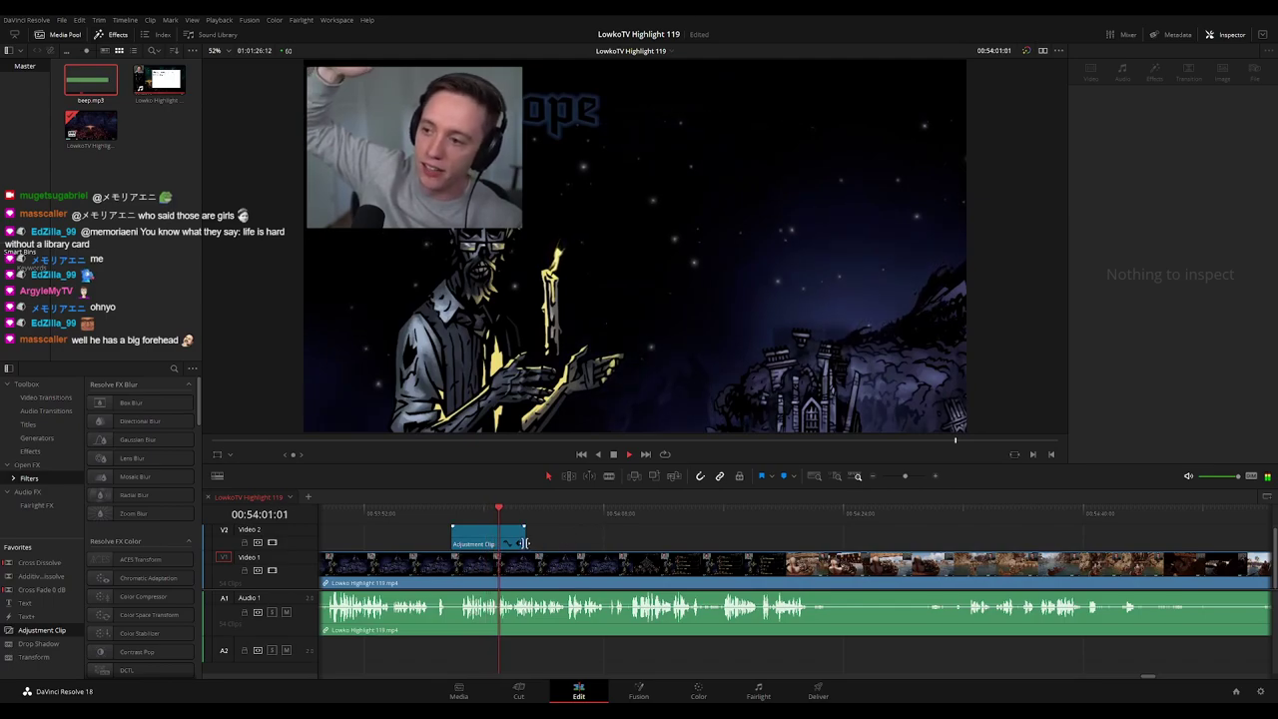
Extend the webcam-zoom adjustment clip to end at about 00:54:12, just before the hero list appears
drag(524, 543, 691, 543)
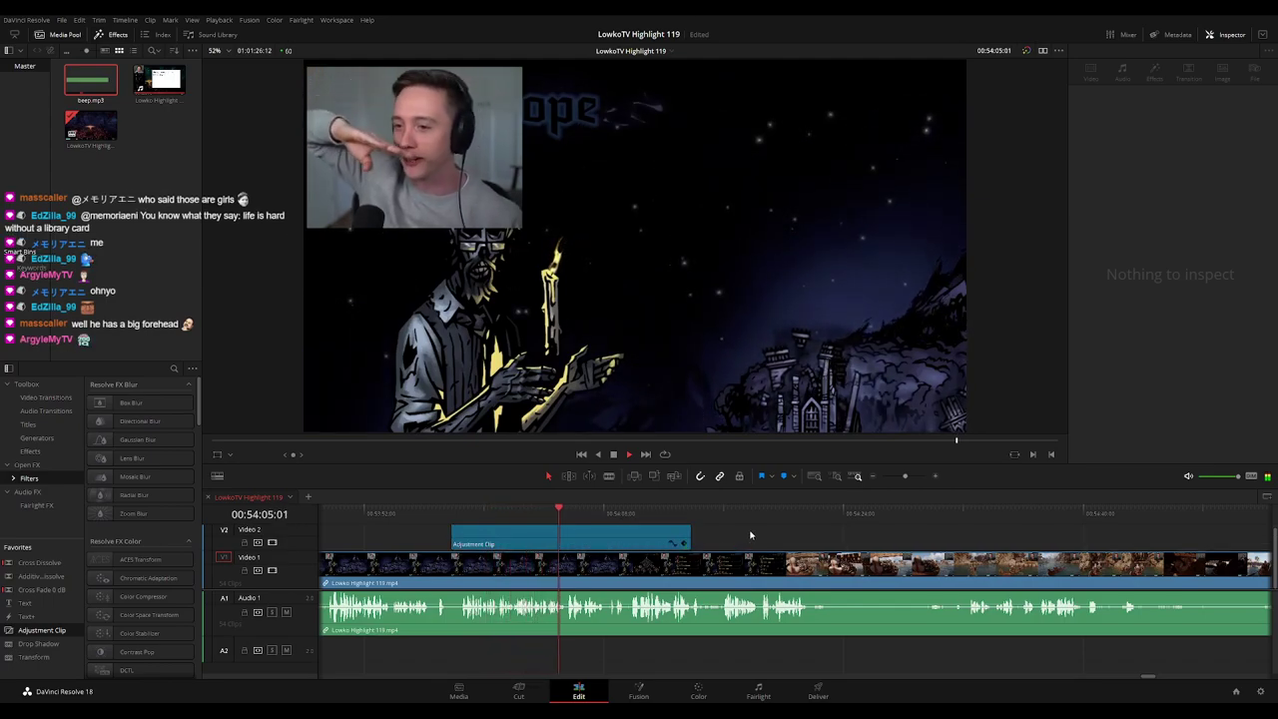
drag(764, 537, 670, 532)
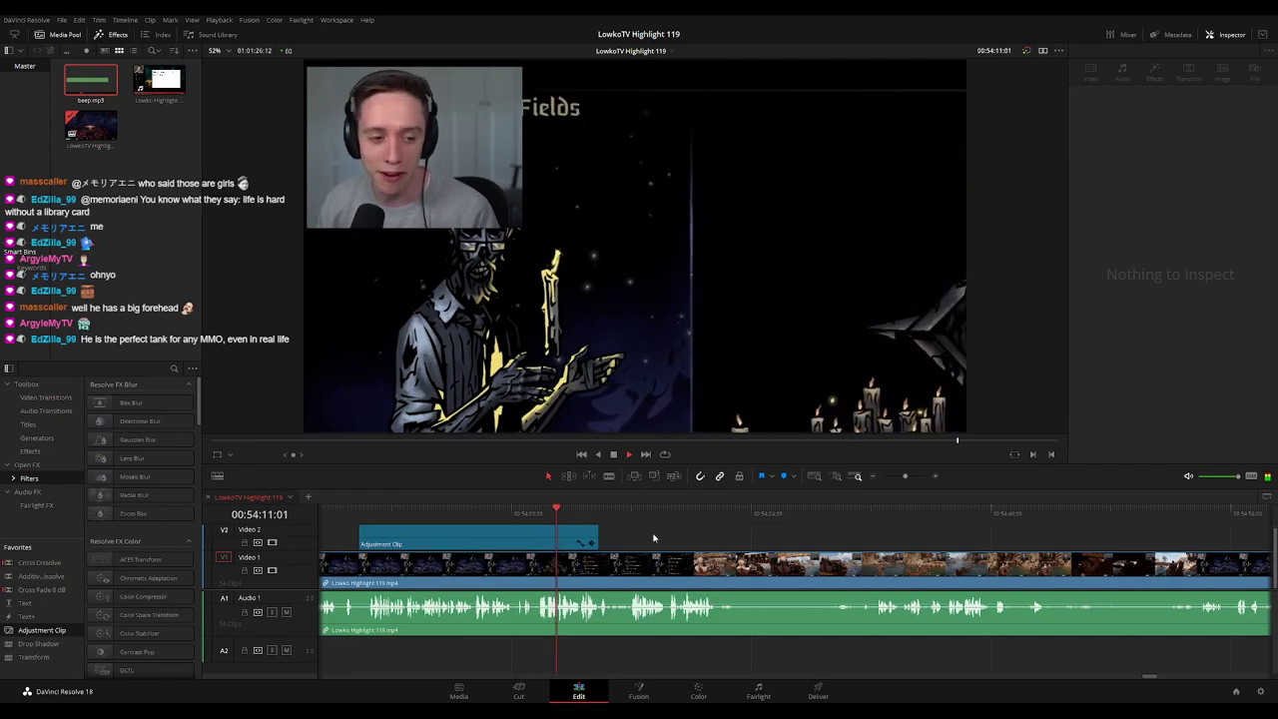
drag(597, 540, 576, 543)
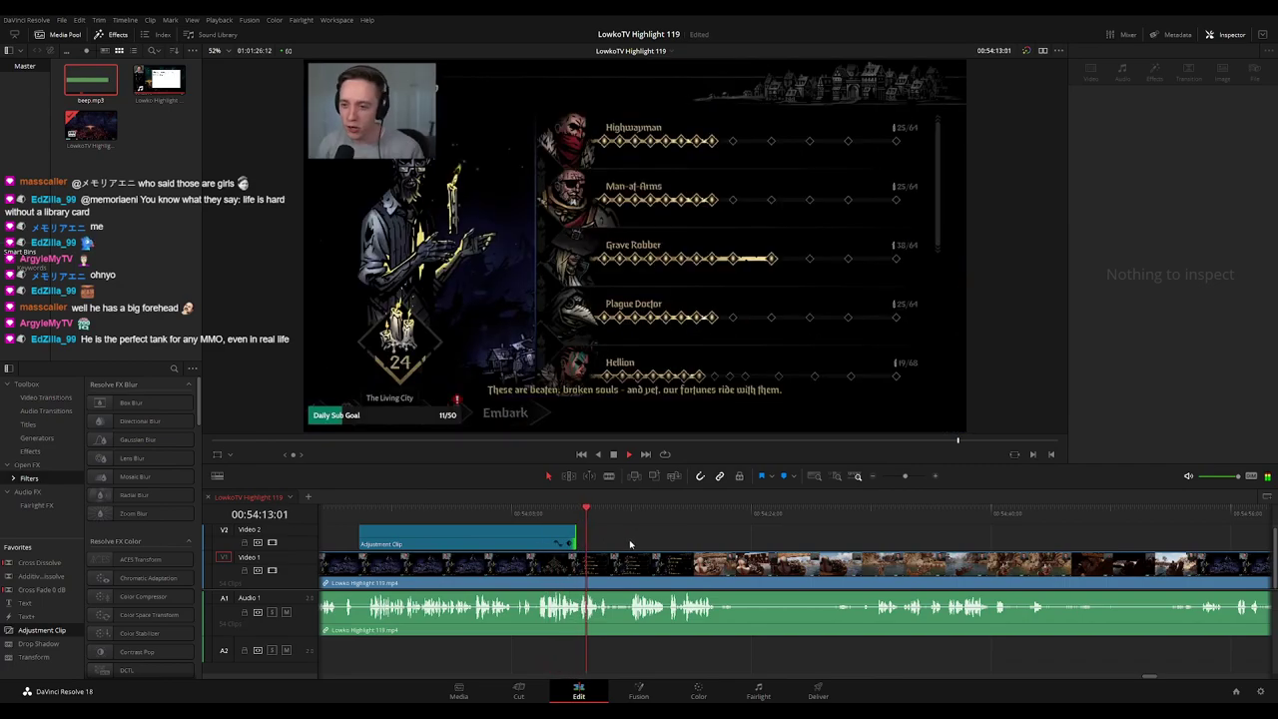
click(577, 536)
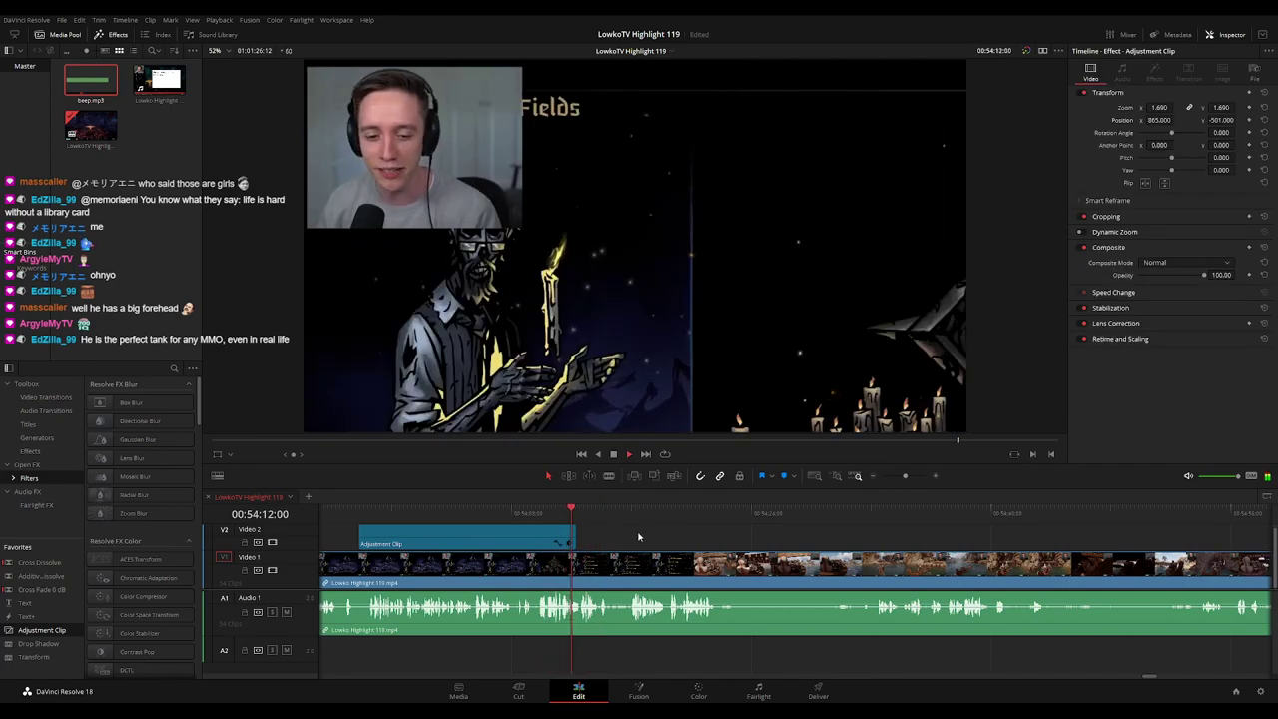
Try to split out the short transition between 00:54:21:38 and 00:54:21:49, and undo both cuts
scroll(633, 542, right, 2)
scroll(619, 541, right, 2)
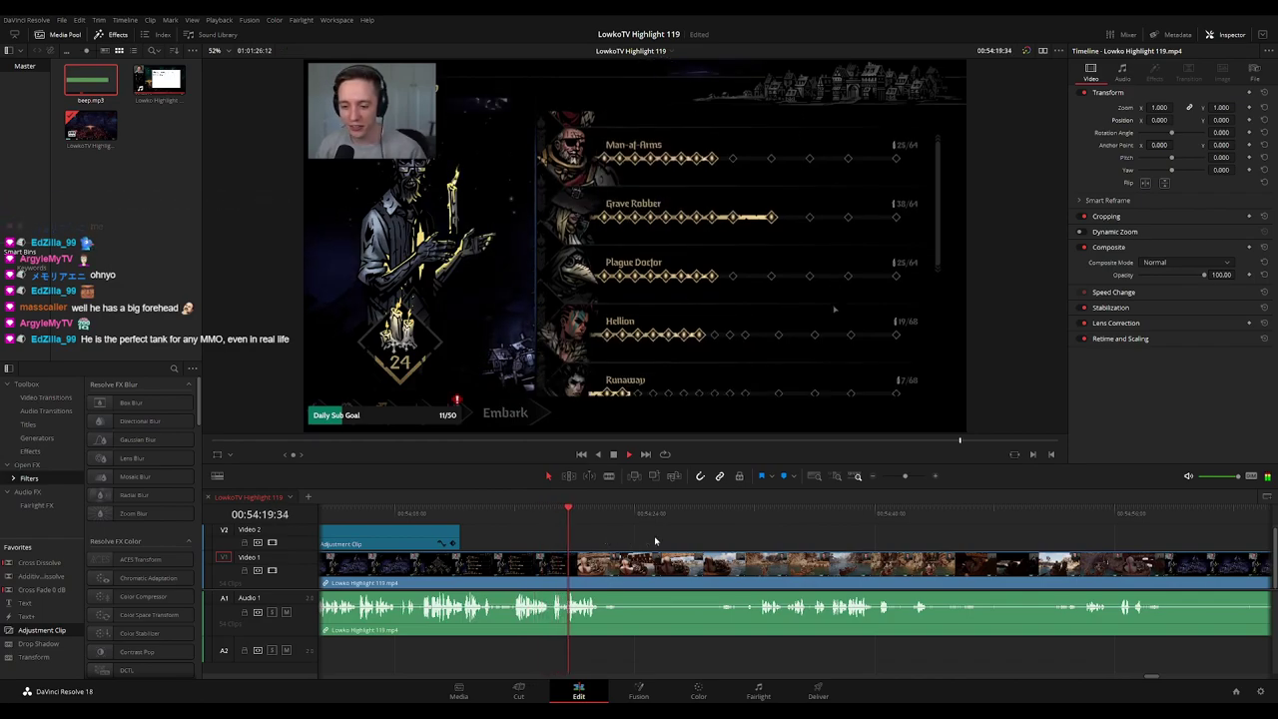
scroll(619, 537, right, 2)
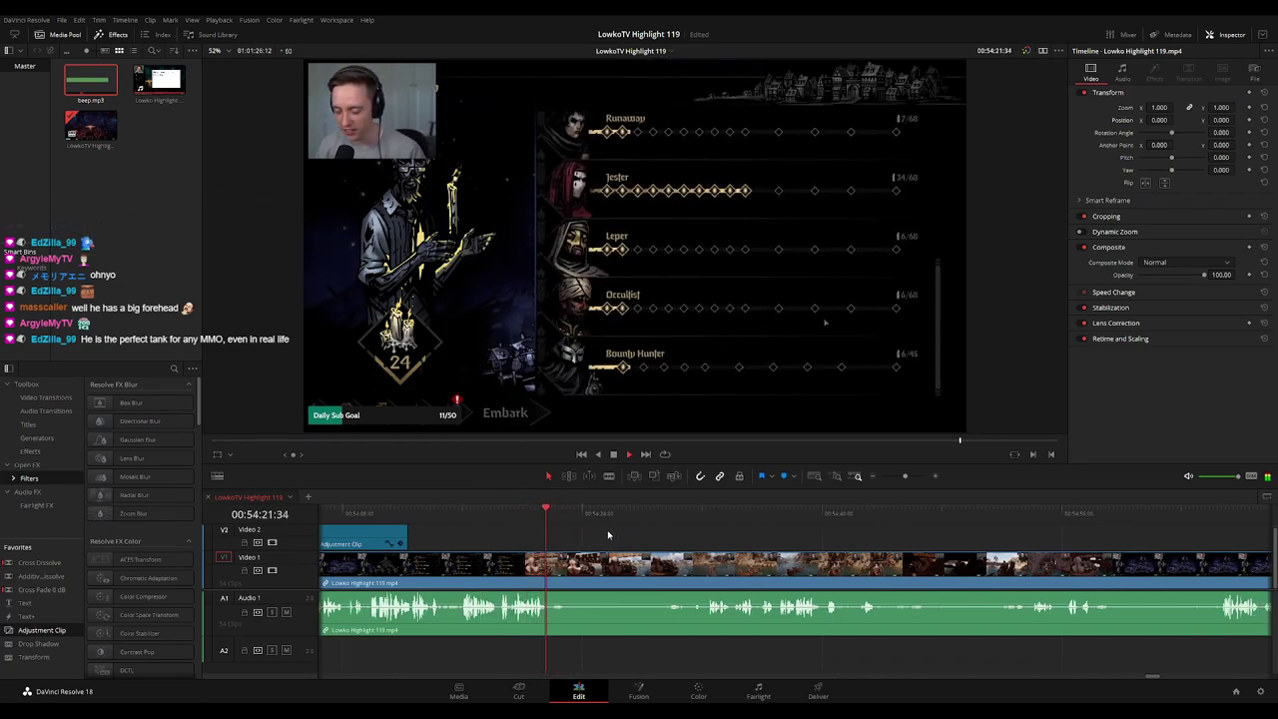
key(space)
scroll(610, 536, up, 4)
drag(795, 518, 782, 519)
click(790, 566)
click(801, 568)
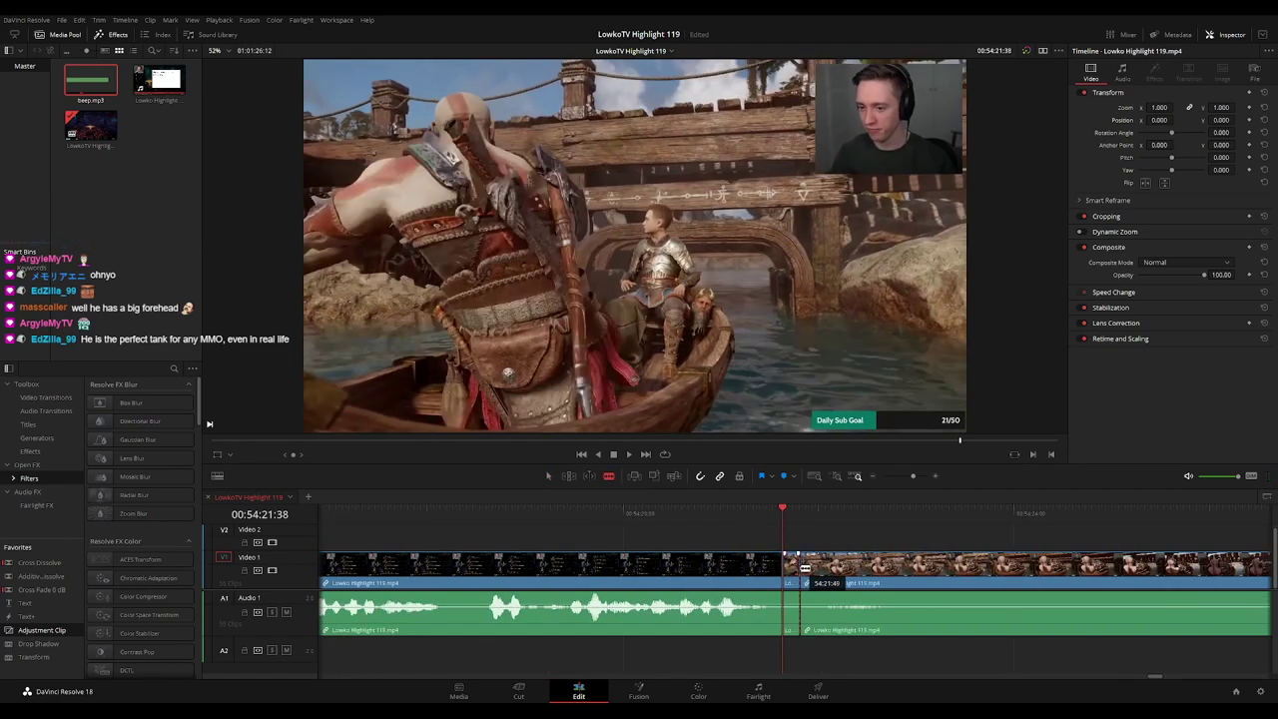
key(a)
click(793, 573)
key(ctrl+z)
key(ctrl+z)
Split the footage at 00:54:21:33 and ripple-delete the short transition piece before the boat gameplay
drag(783, 518, 785, 567)
key(b)
click(779, 562)
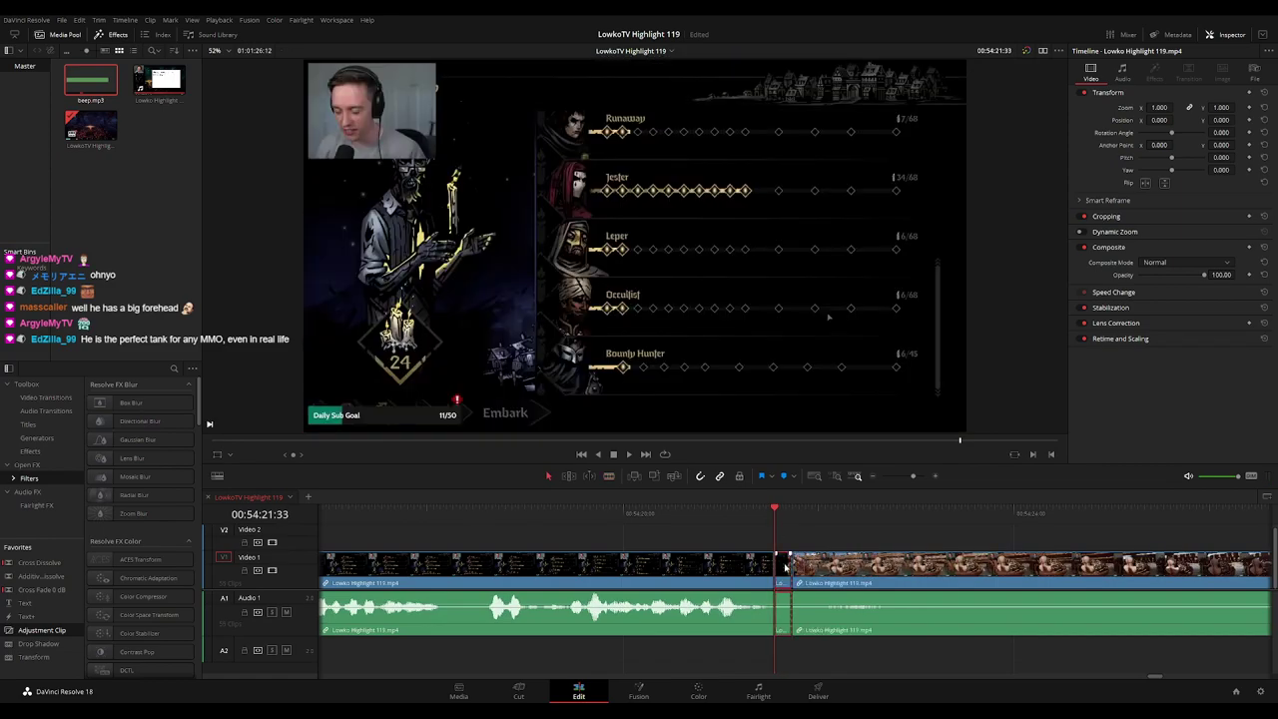
key(space)
Set the clip colour of the dark candle-screen game segment before the boat gameplay to green
scroll(761, 567, down, 3)
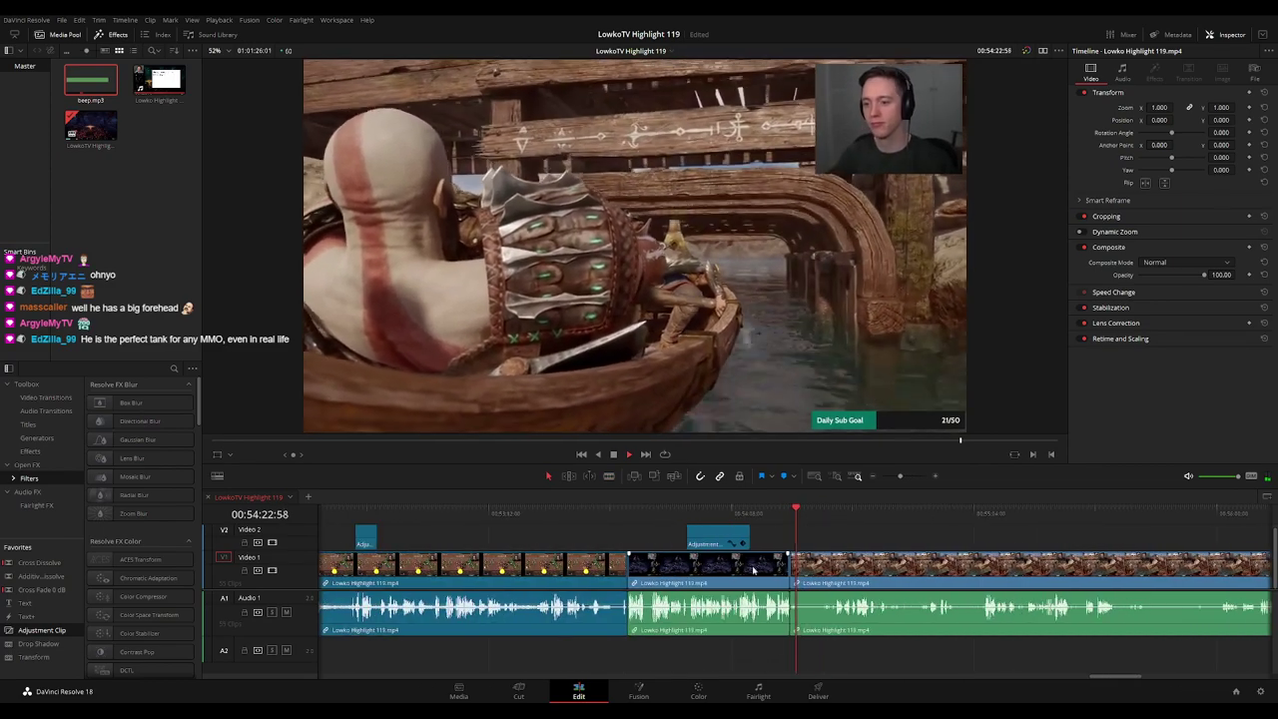
click(716, 580)
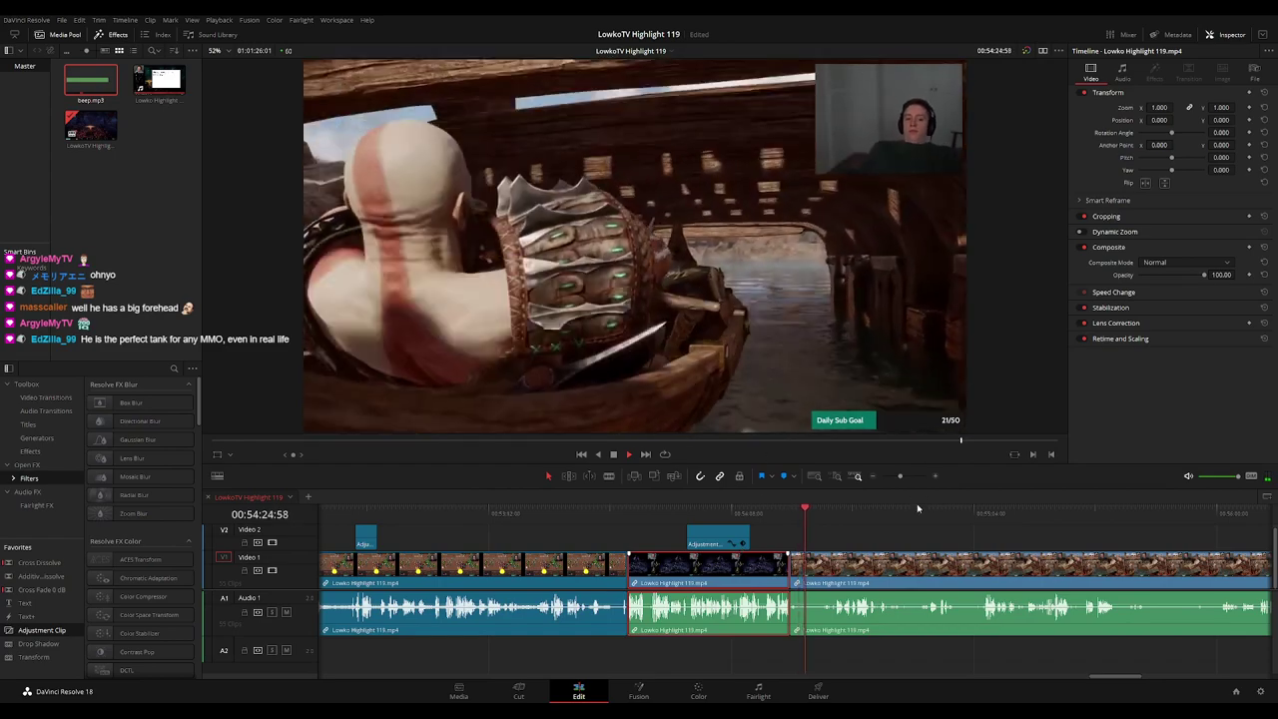
click(871, 552)
key(Delete)
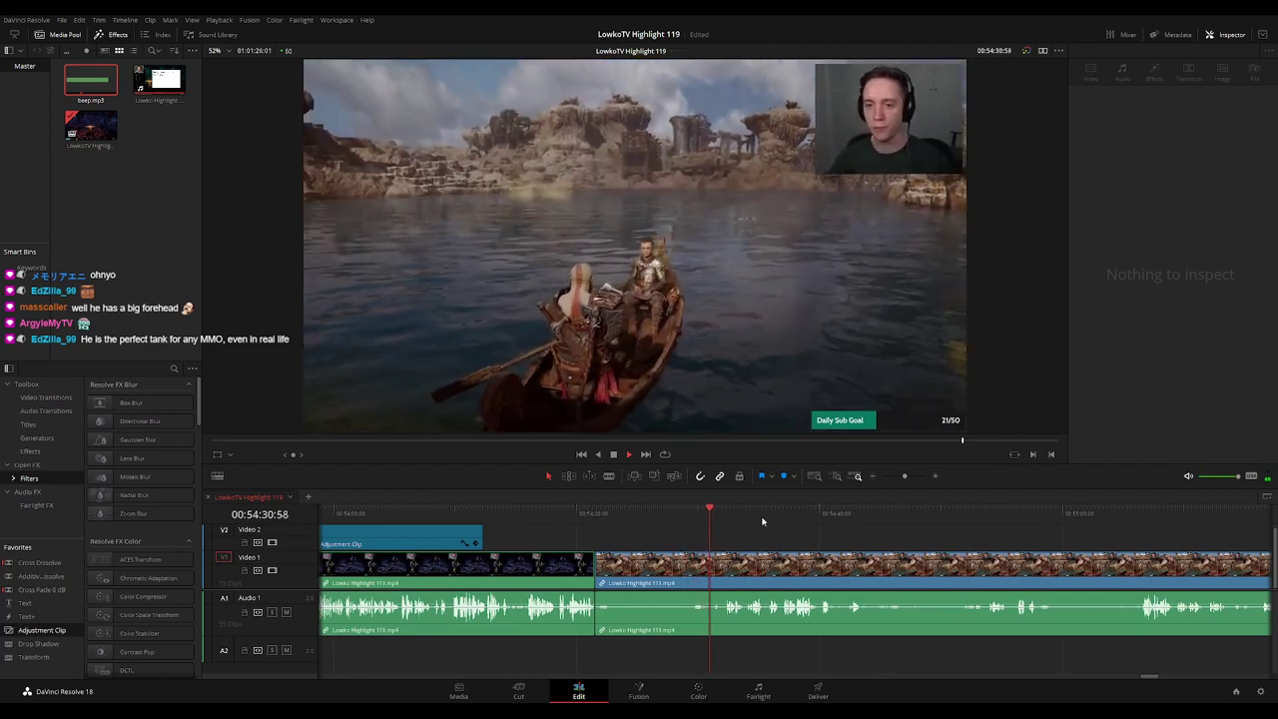
Review the boat gameplay from about 00:54:30 to 00:55:13 for zoom moments and the switch to the snowy scene
drag(854, 545, 776, 534)
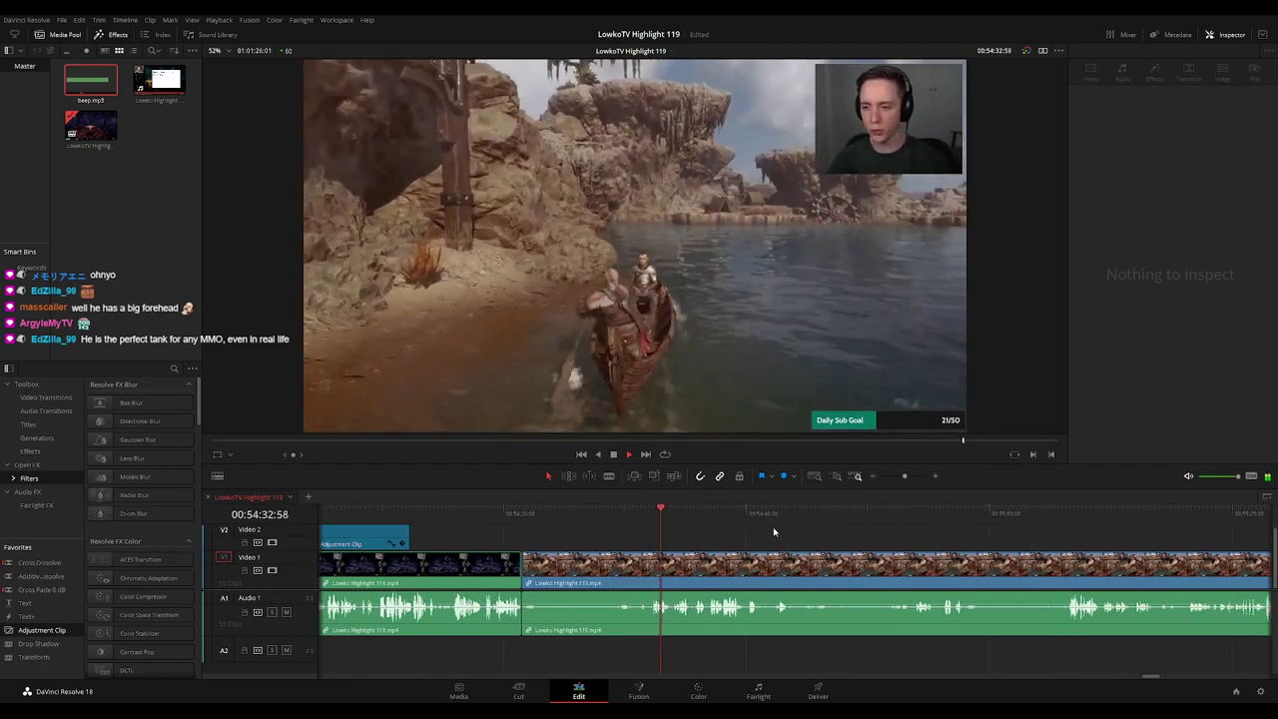
scroll(708, 539, right, 3)
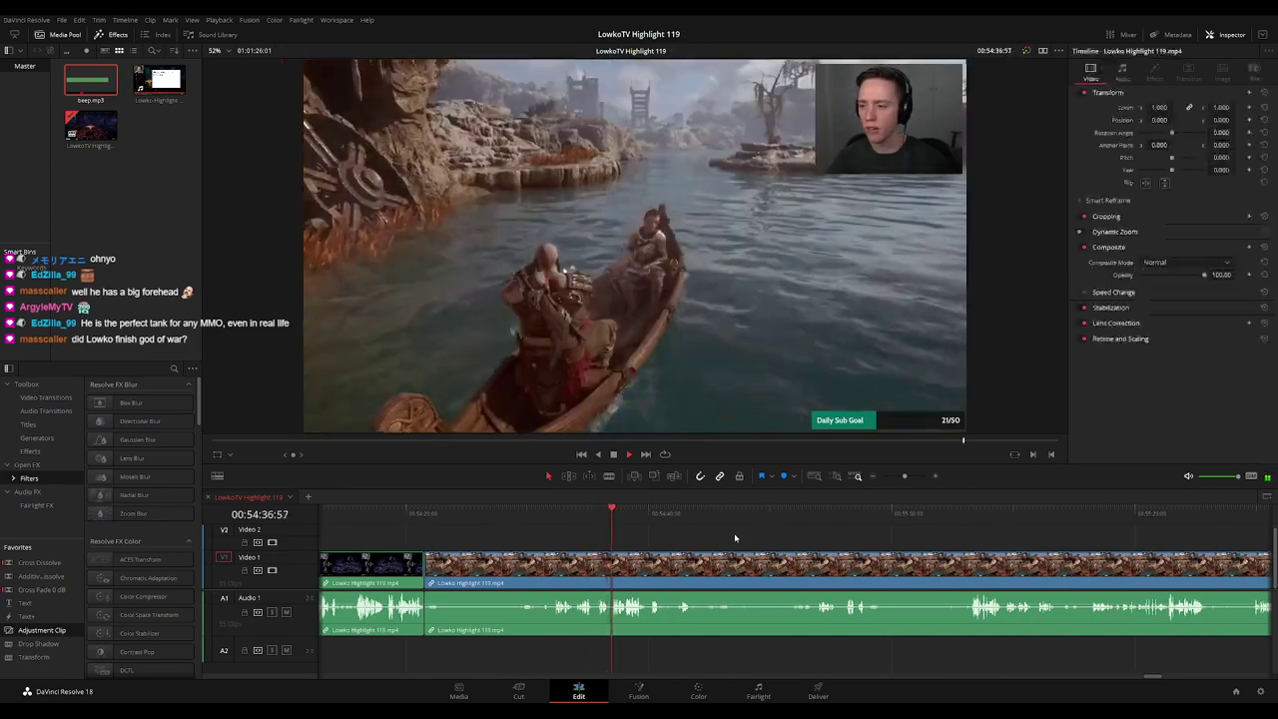
click(715, 565)
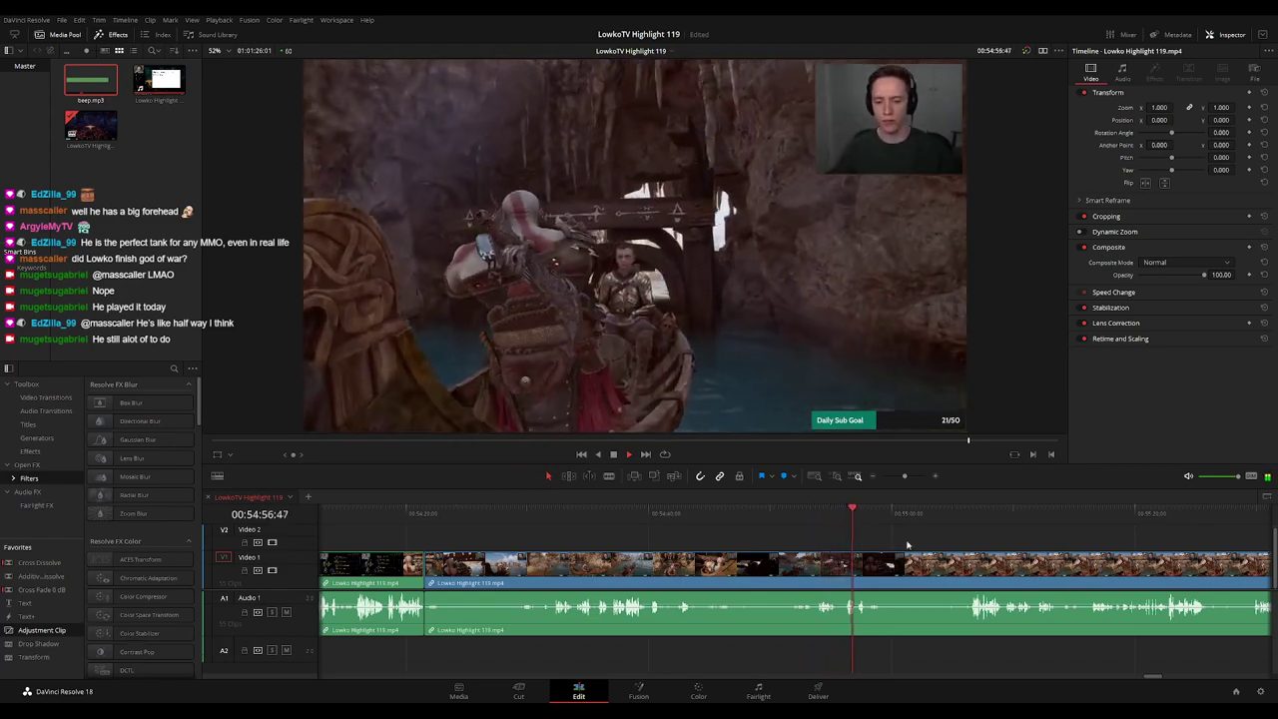
drag(908, 545, 674, 520)
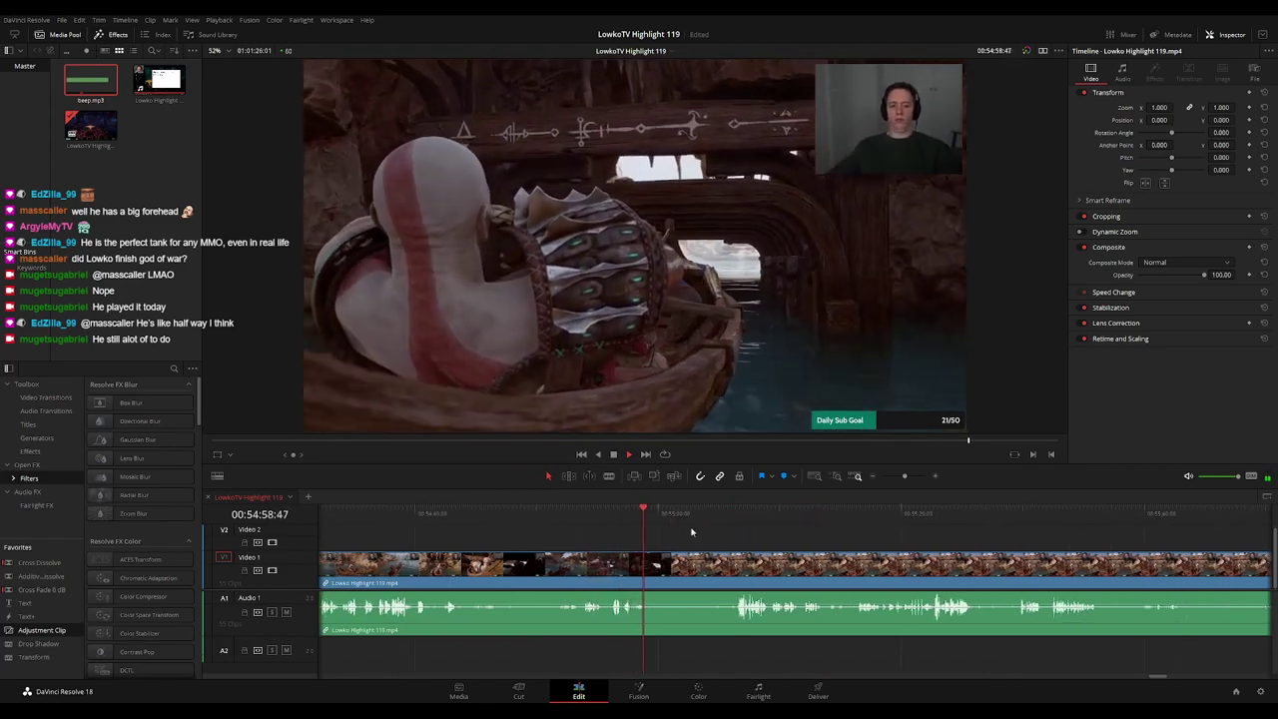
scroll(828, 550, down, 2)
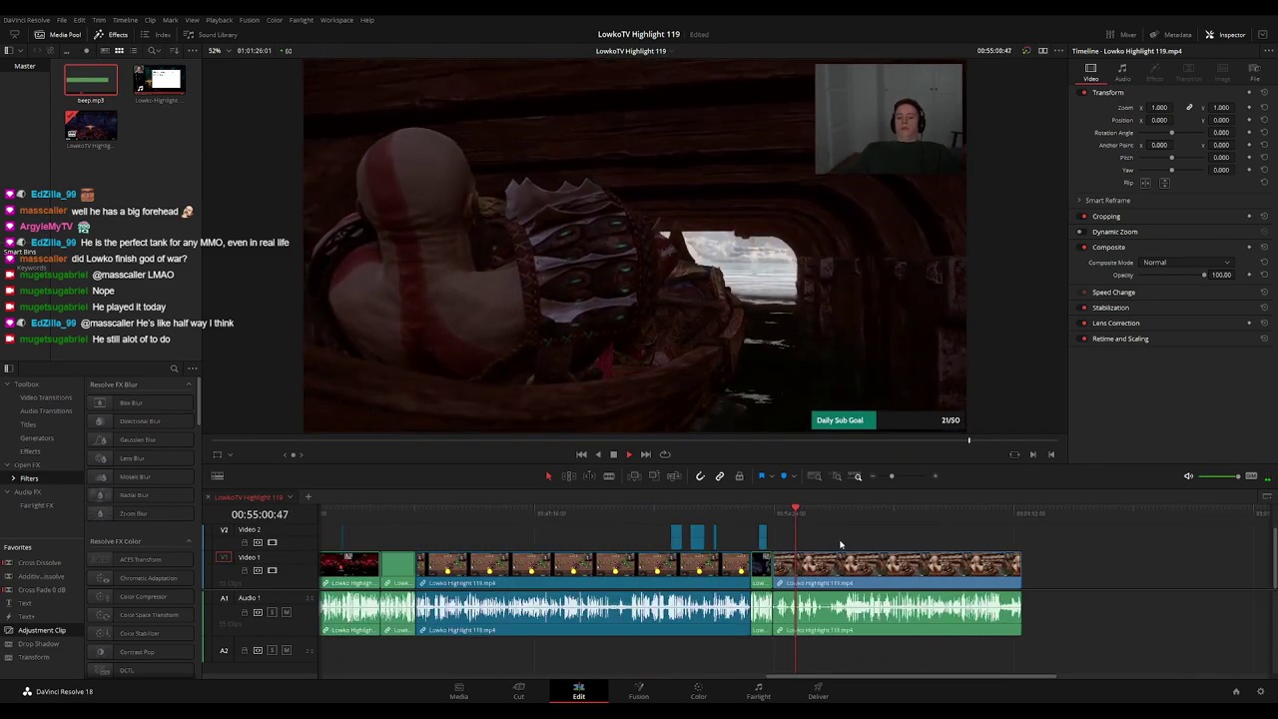
scroll(839, 544, down, 2)
scroll(852, 540, up, 4)
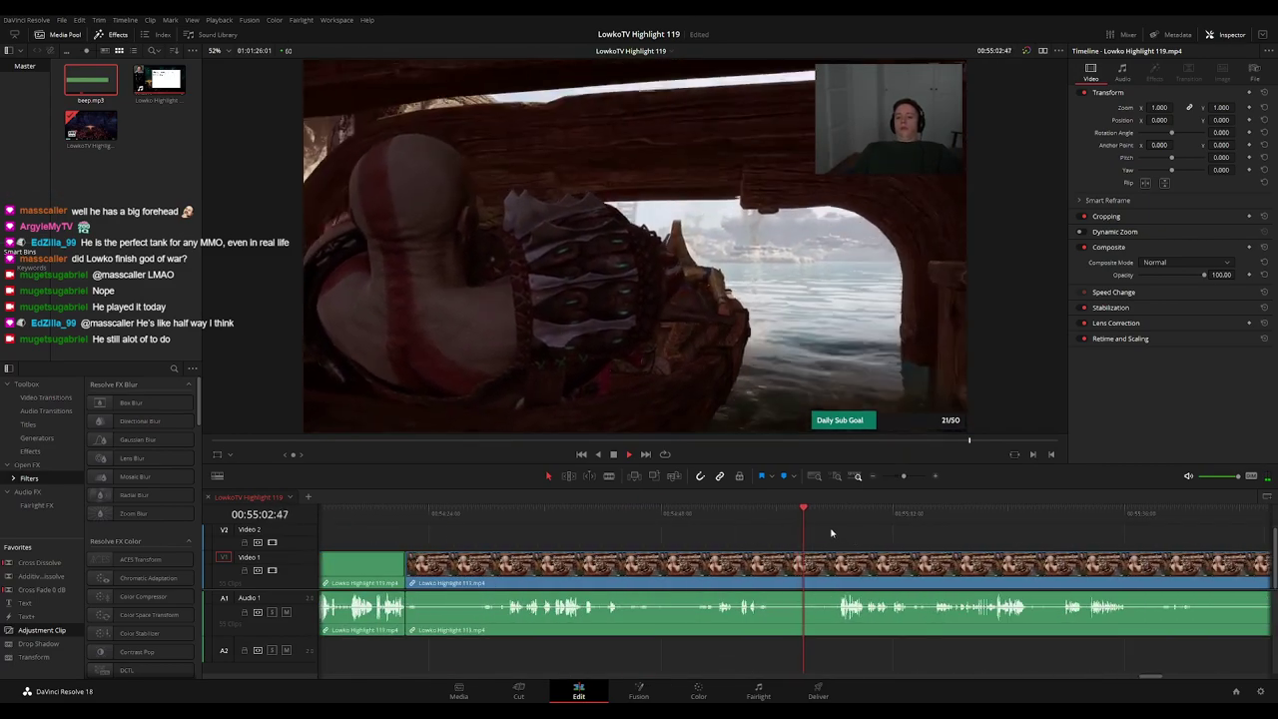
click(831, 513)
drag(971, 539, 791, 539)
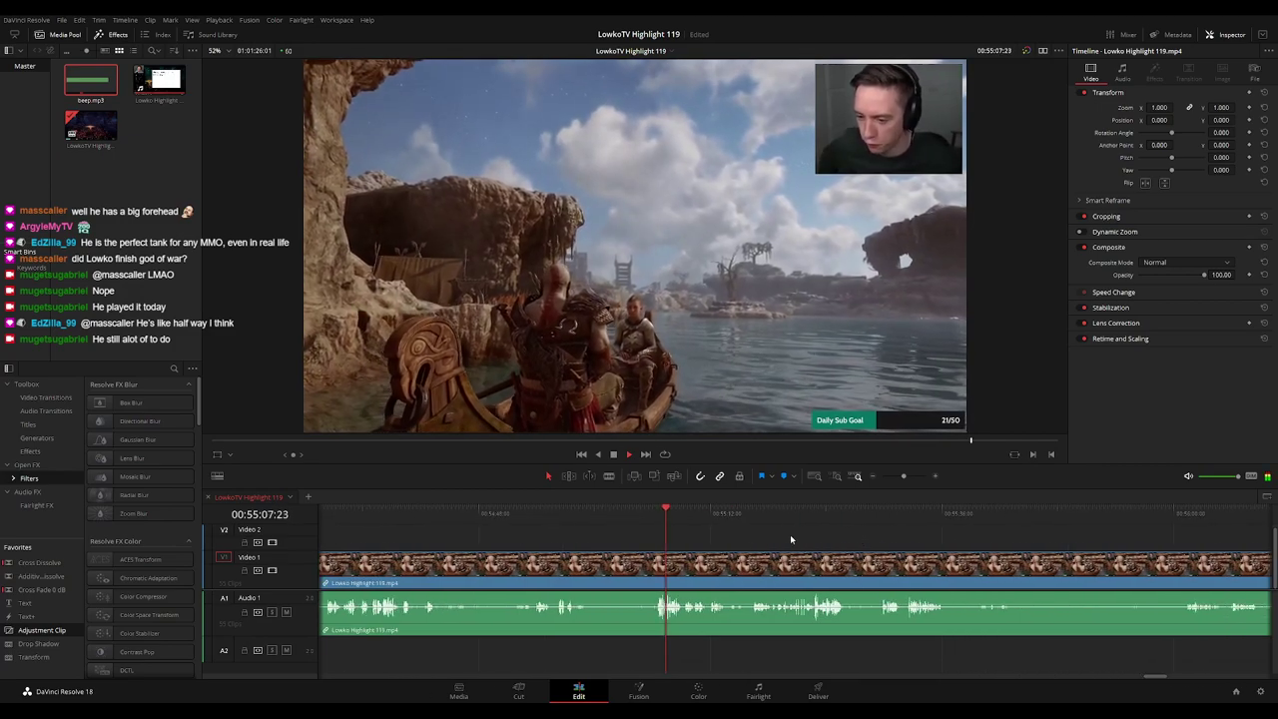
scroll(862, 540, left, 3)
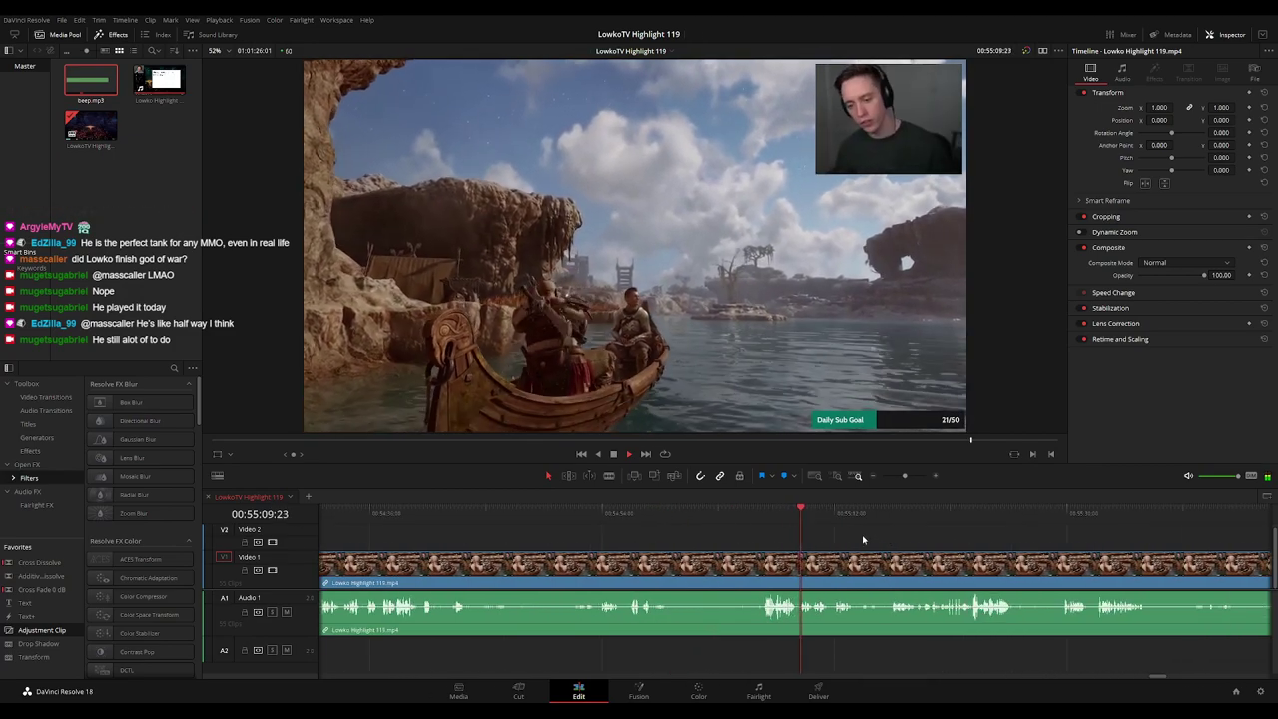
scroll(865, 540, up, 2)
drag(810, 540, 673, 534)
drag(766, 538, 690, 537)
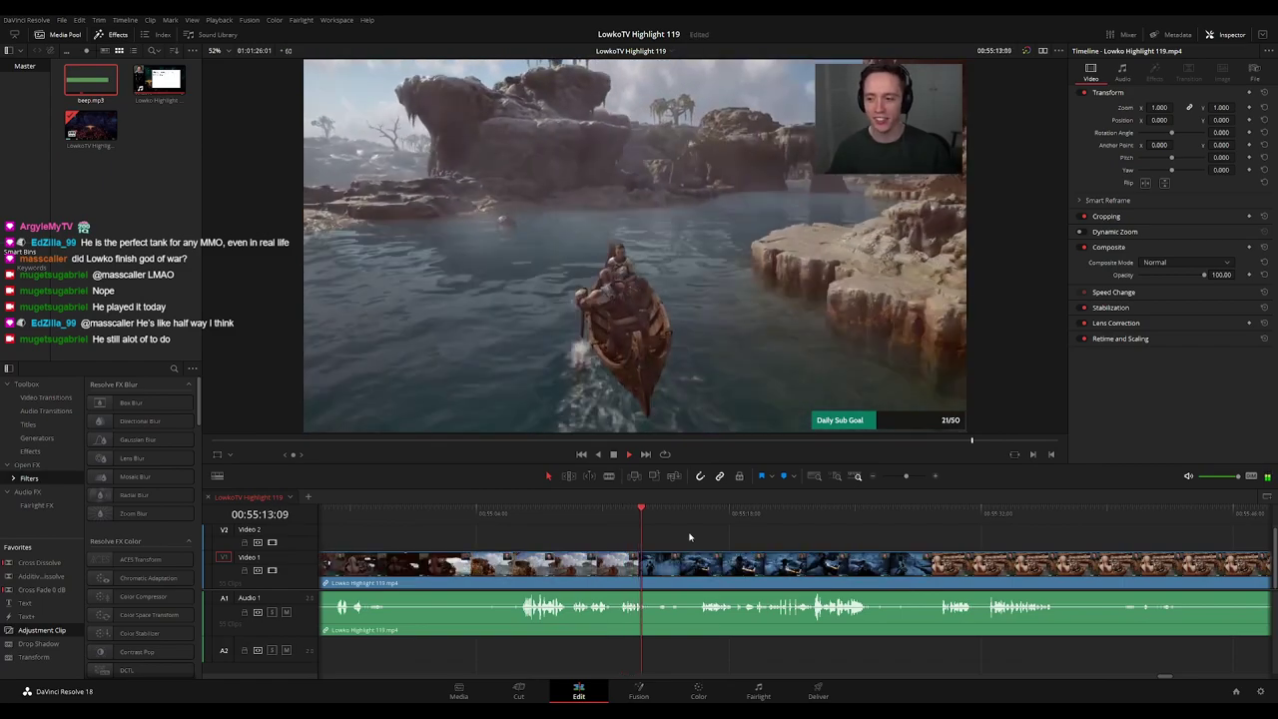
Split out the short transition between the boat and snowy scenes at about 00:55:13:30 and ripple-delete it
click(635, 517)
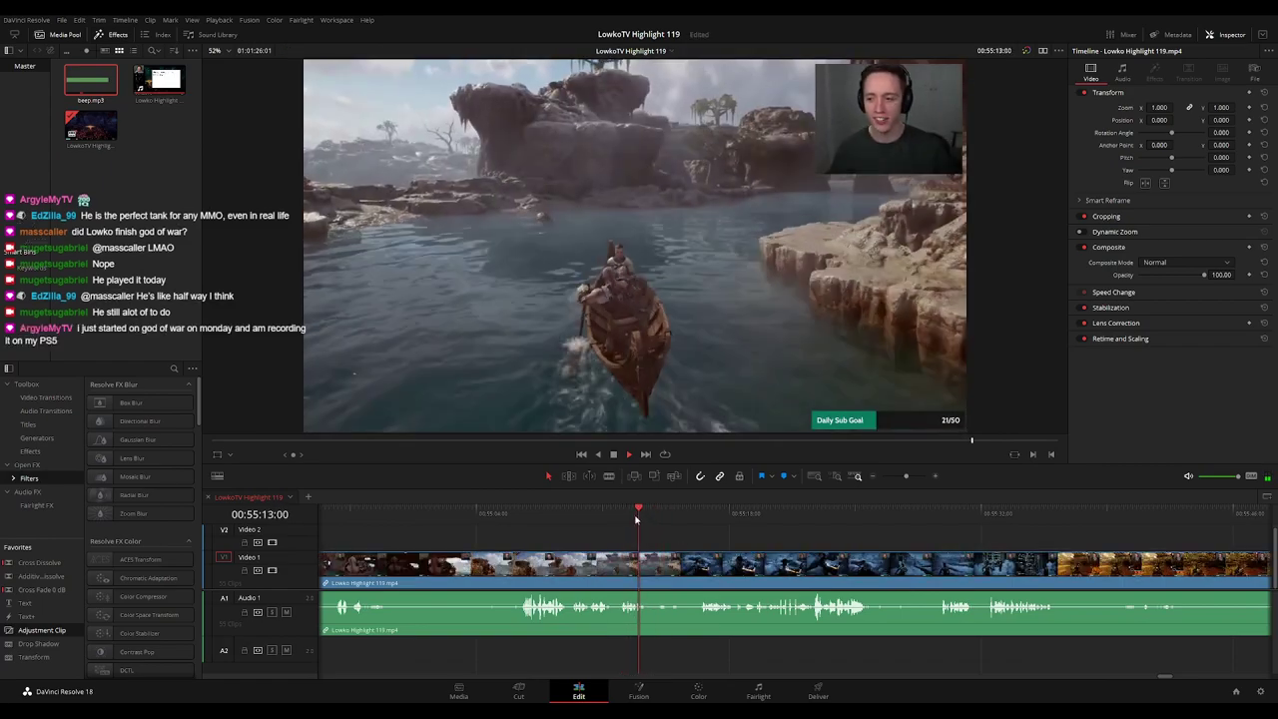
key(ctrl+b)
click(652, 578)
scroll(652, 578, up, 3)
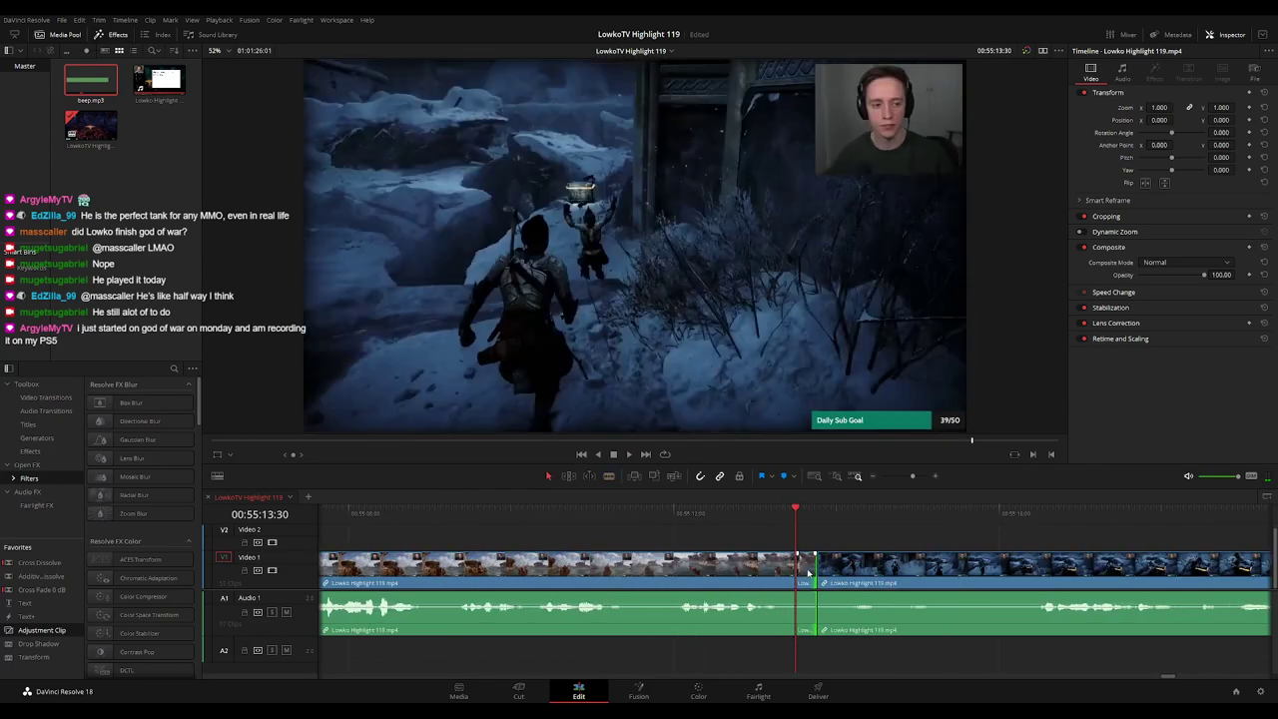
key(Delete)
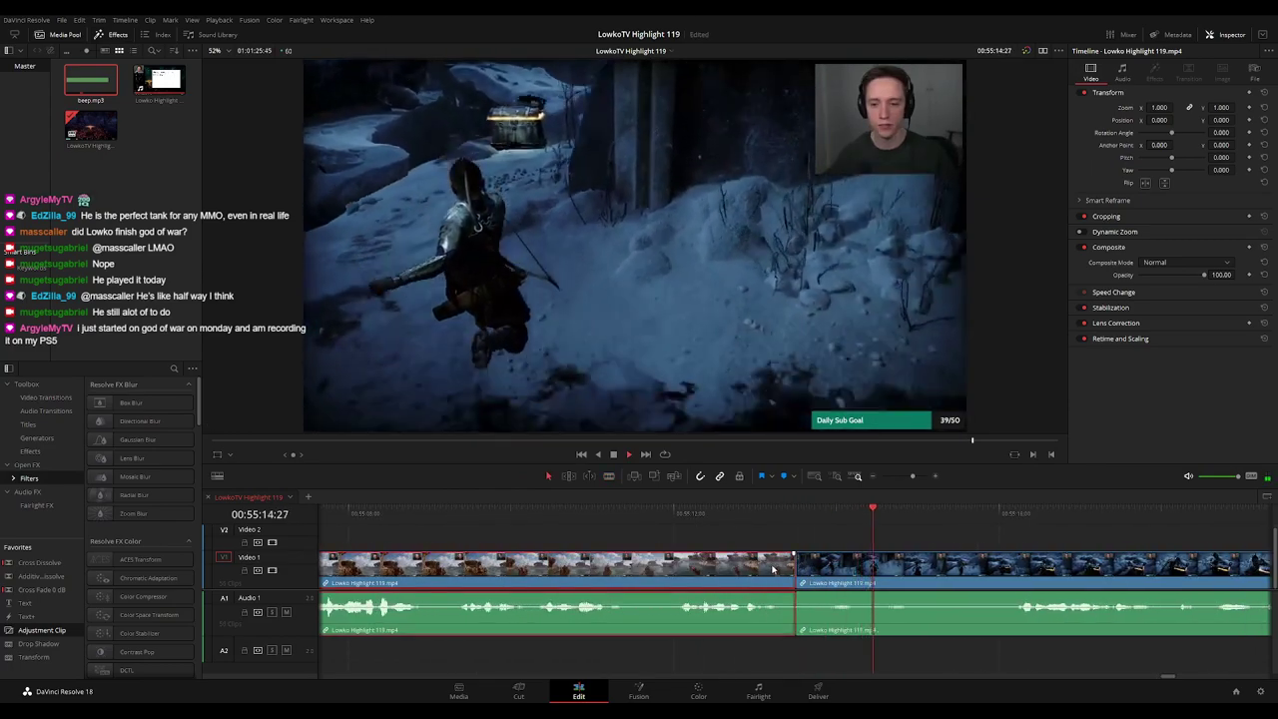
Set the clip colour of the boat gameplay segment and its audio to orange
key(F1)
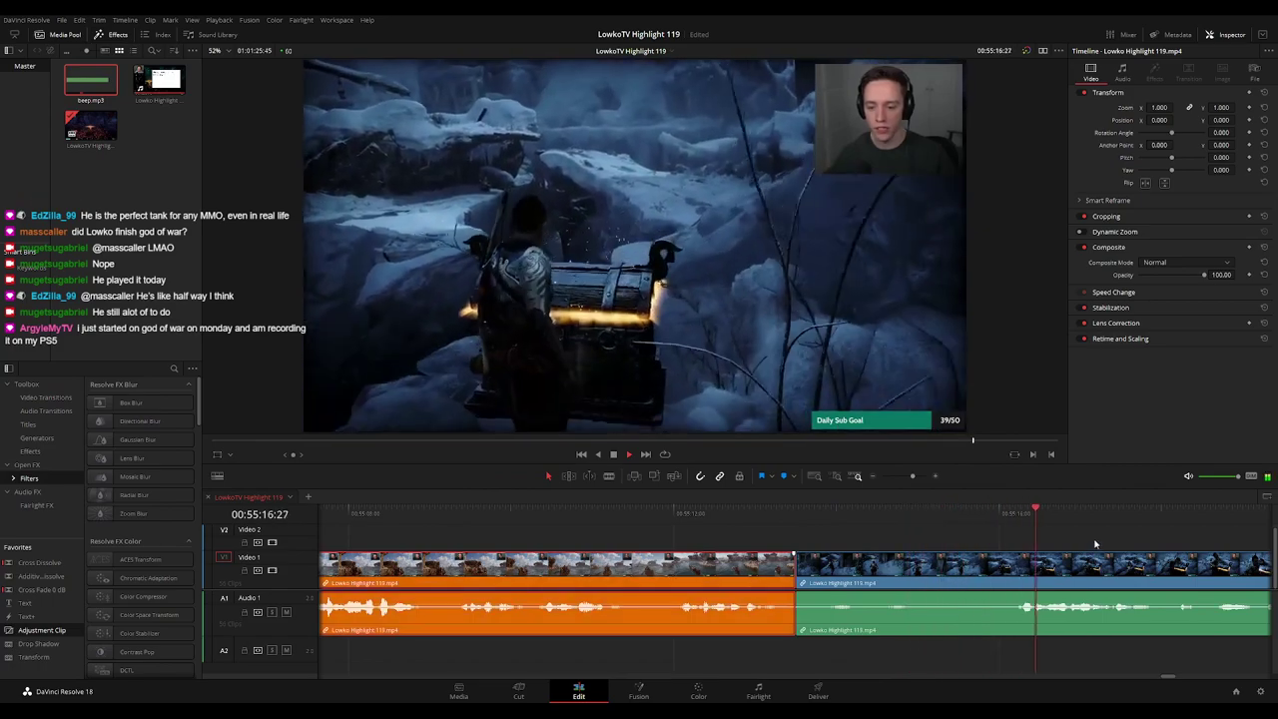
click(1094, 542)
scroll(1083, 543, down, 3)
scroll(1082, 544, down, 3)
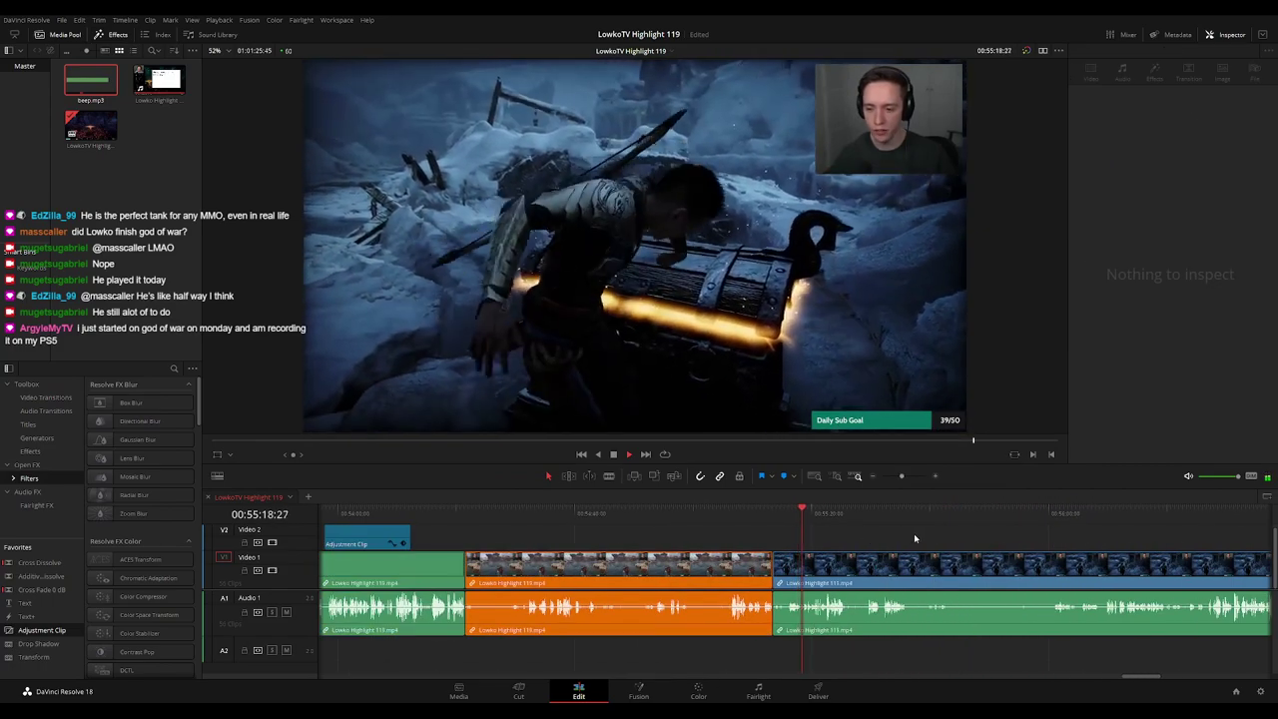
Review the snowy chest and gate gameplay from about 00:55:18 to 00:55:34 for zoom moments and the switch to the next scene
scroll(839, 540, right, 2)
scroll(817, 540, right, 2)
key(space)
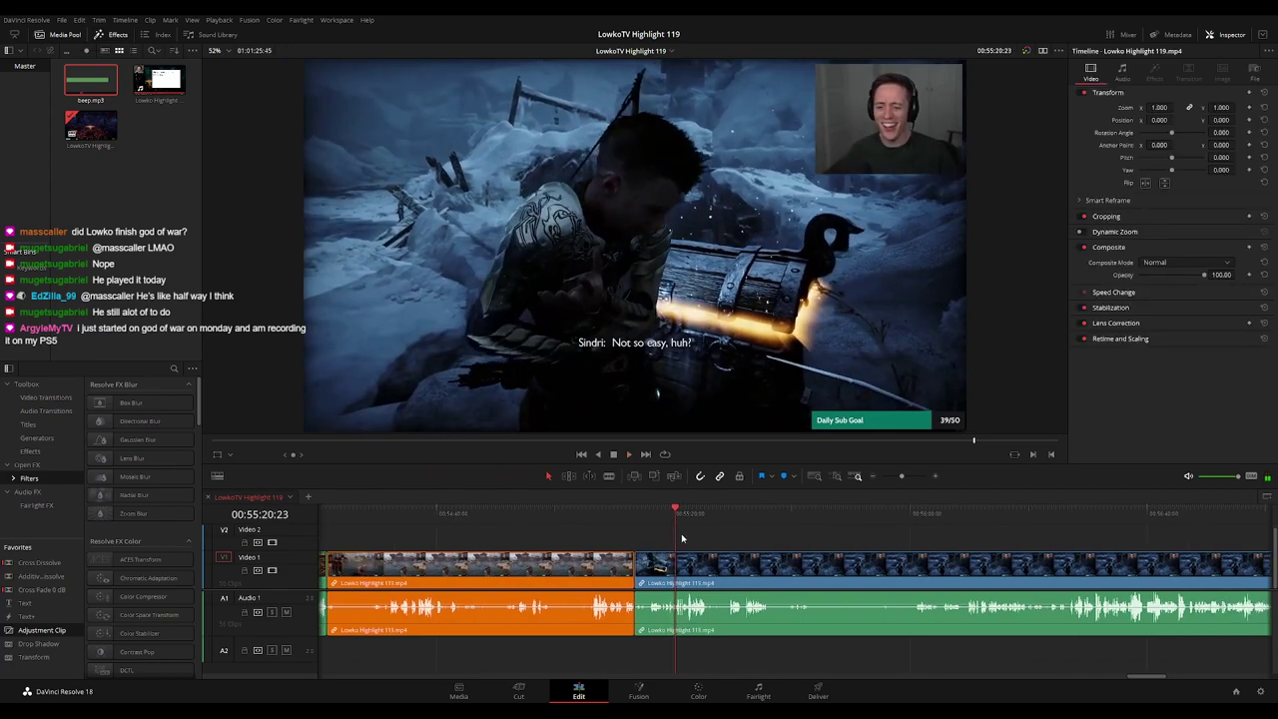
click(645, 518)
key(space)
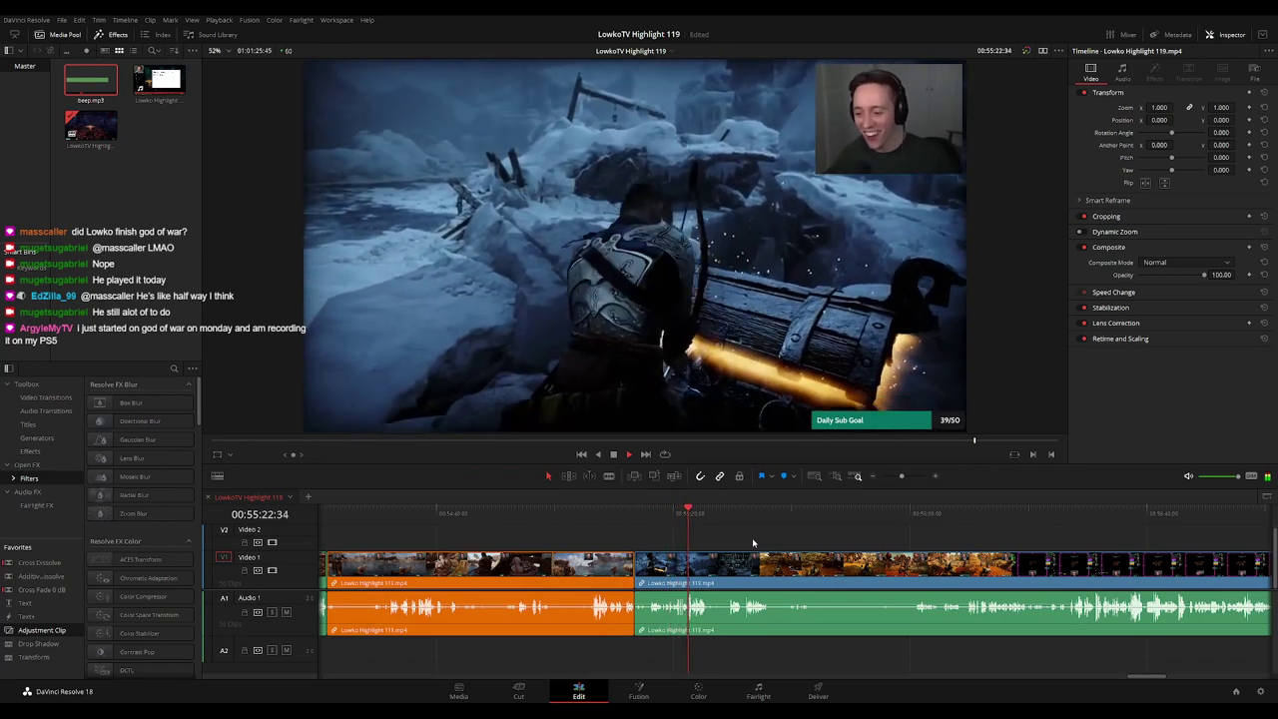
scroll(754, 537, up, 4)
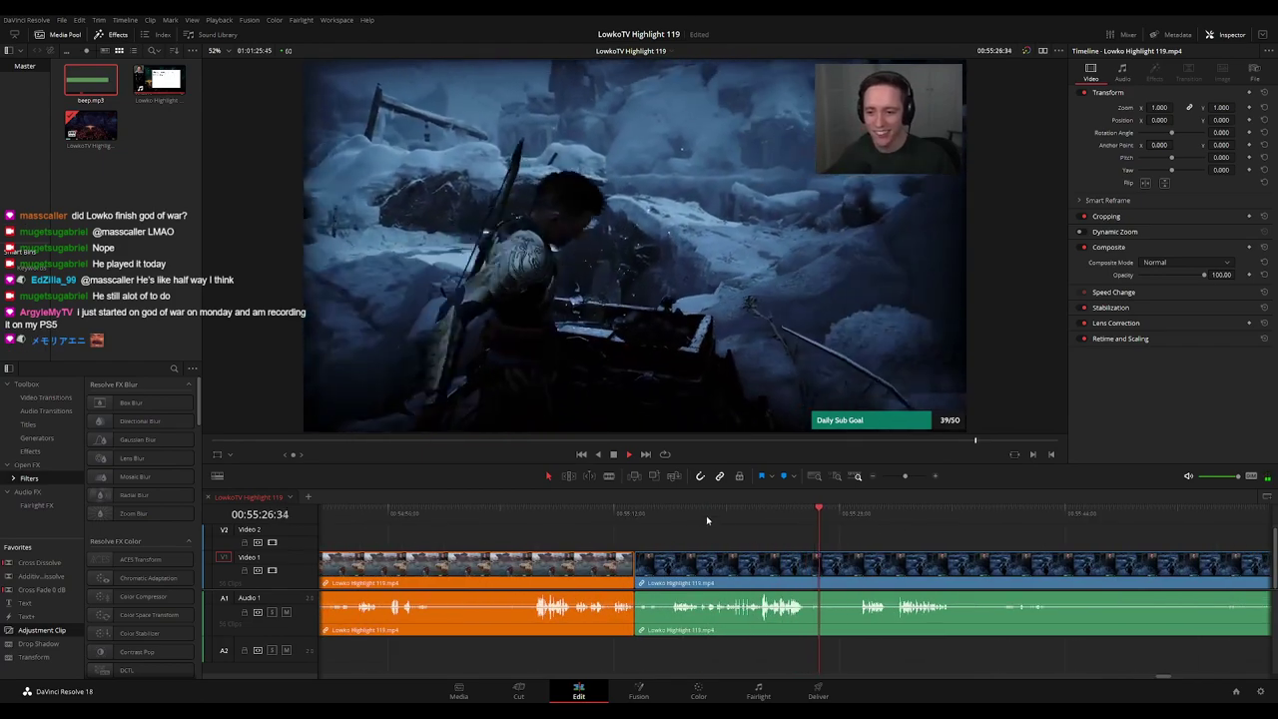
drag(852, 532, 717, 530)
scroll(716, 529, down, 1)
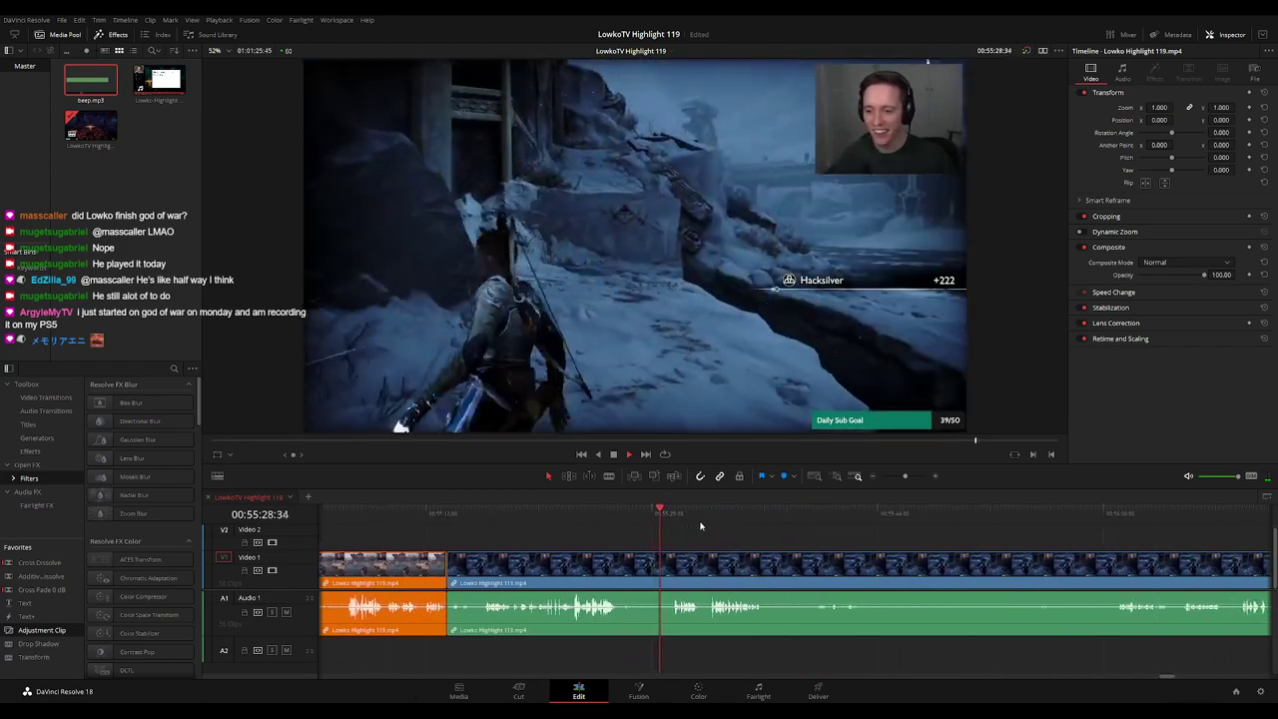
scroll(636, 536, down, 2)
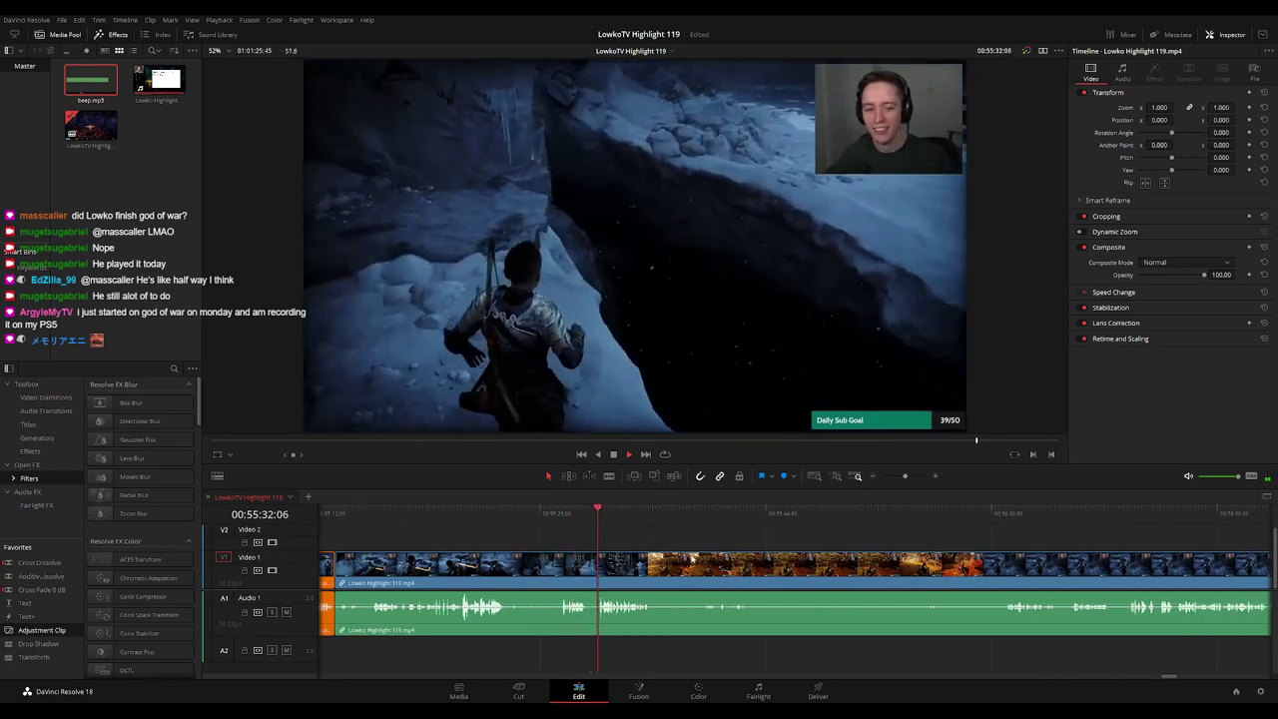
scroll(659, 539, up, 3)
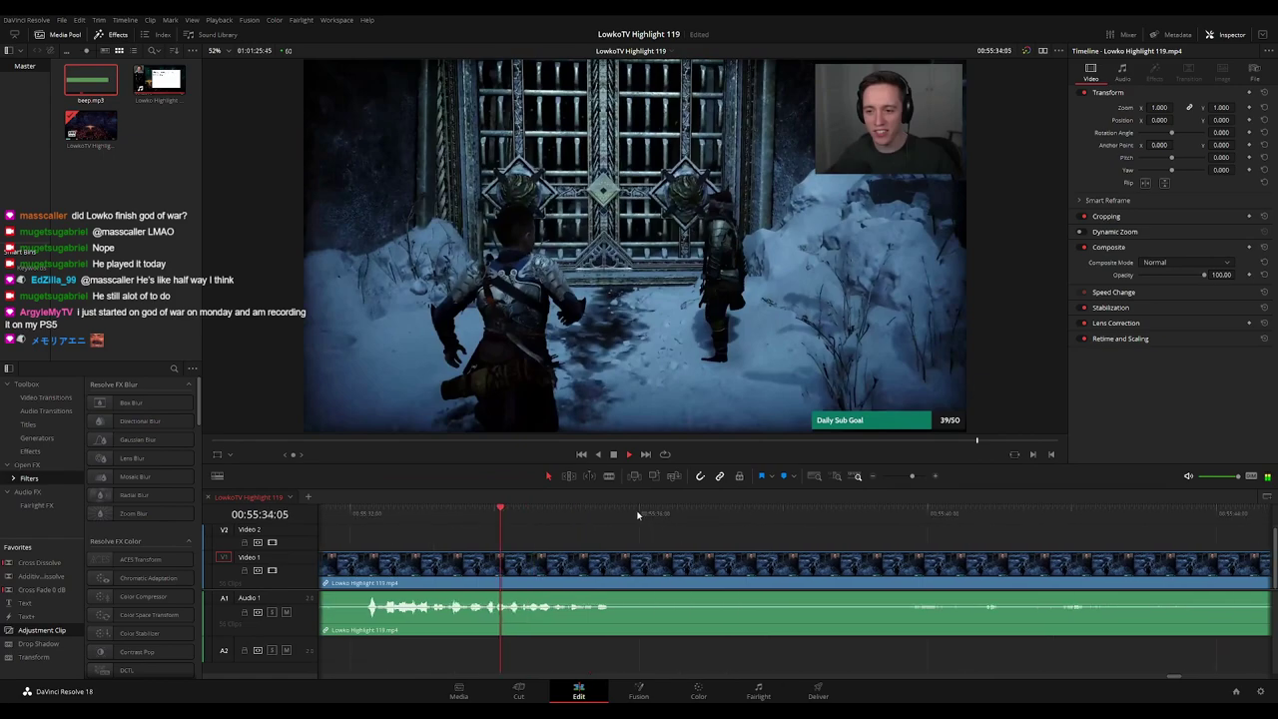
Split out the short transition between the snowy and orange desert scenes at about 00:55:35:55 and ripple-delete it
scroll(659, 528, down, 2)
key(space)
key(ctrl+b)
key(b)
click(659, 567)
key(a)
click(651, 572)
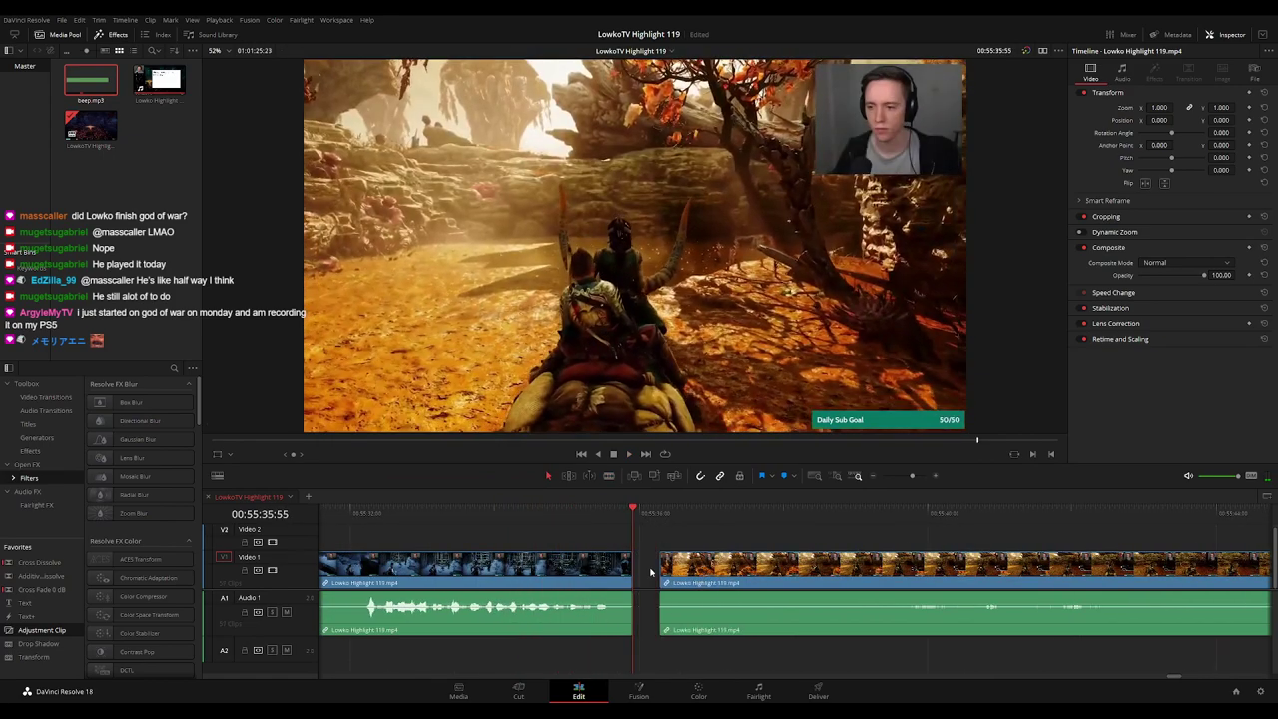
key(Delete)
Set the clip colour of the snowy gameplay segment and its audio to orange
key(space)
scroll(776, 559, down, 8)
scroll(788, 565, up, 5)
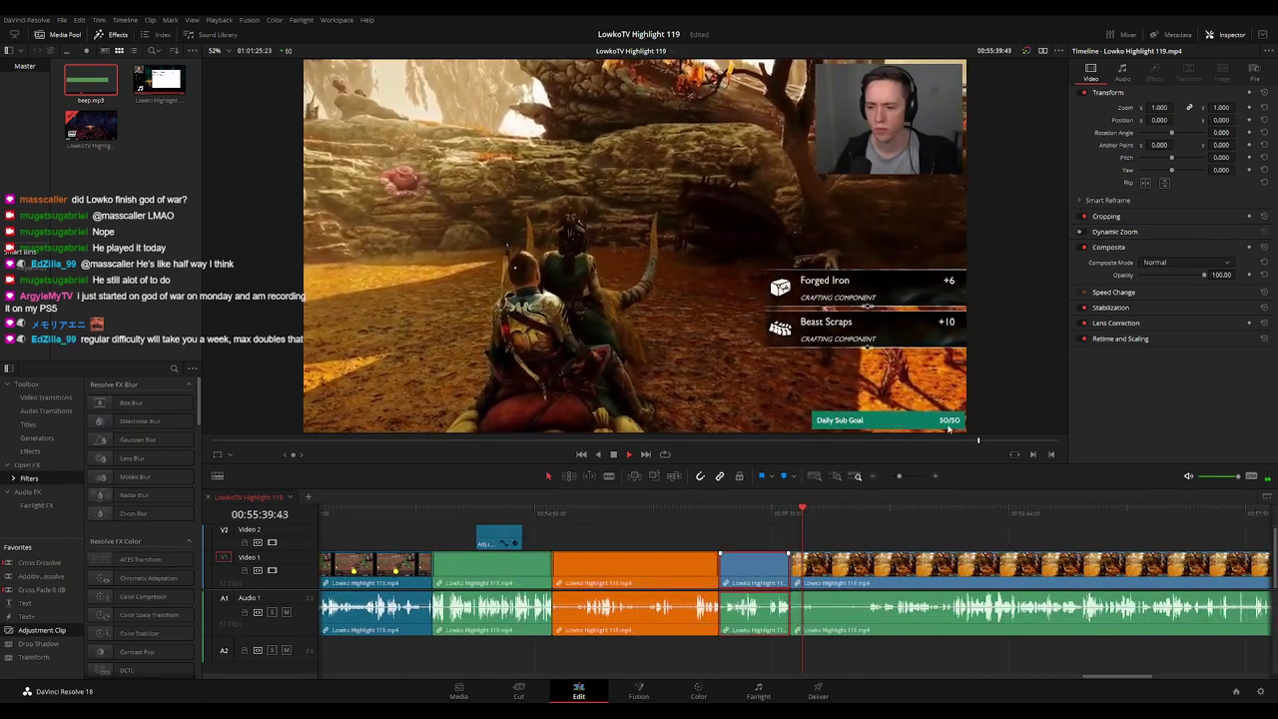
click(862, 545)
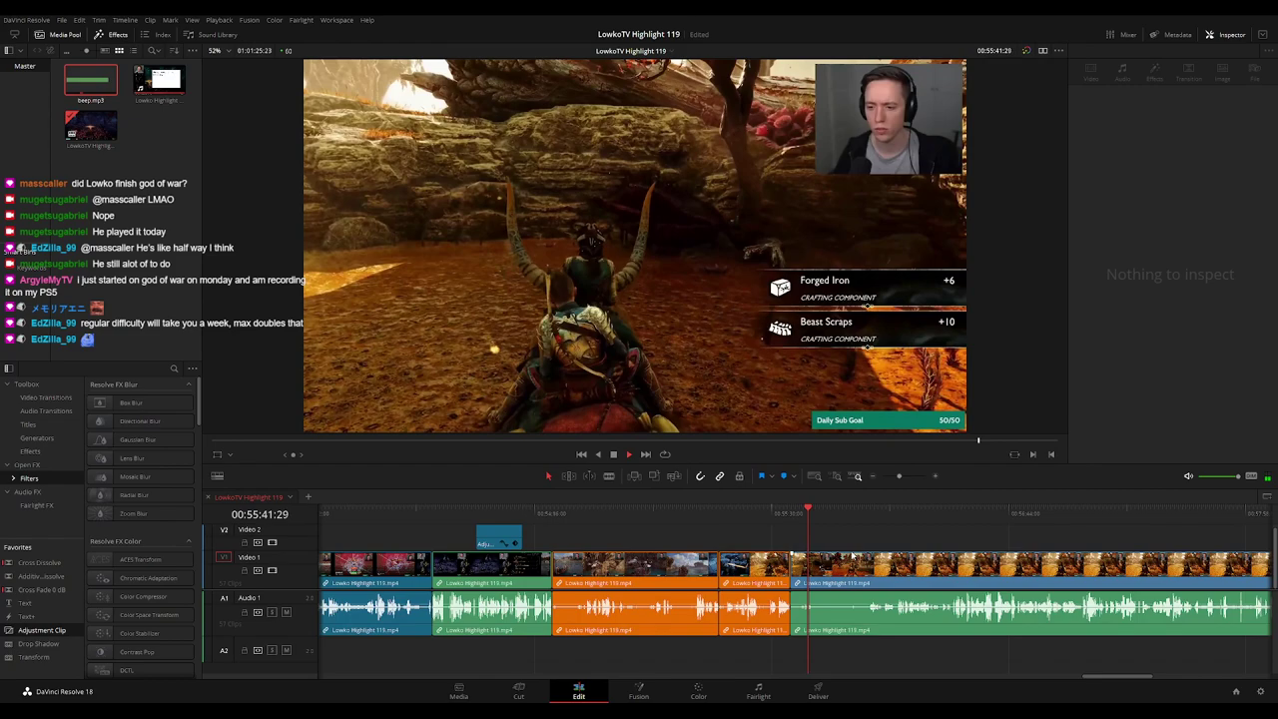
Place an adjustment clip on Video 2 above the desert gameplay, starting at 00:55:45:09
scroll(865, 547, up, 4)
drag(888, 547, 719, 542)
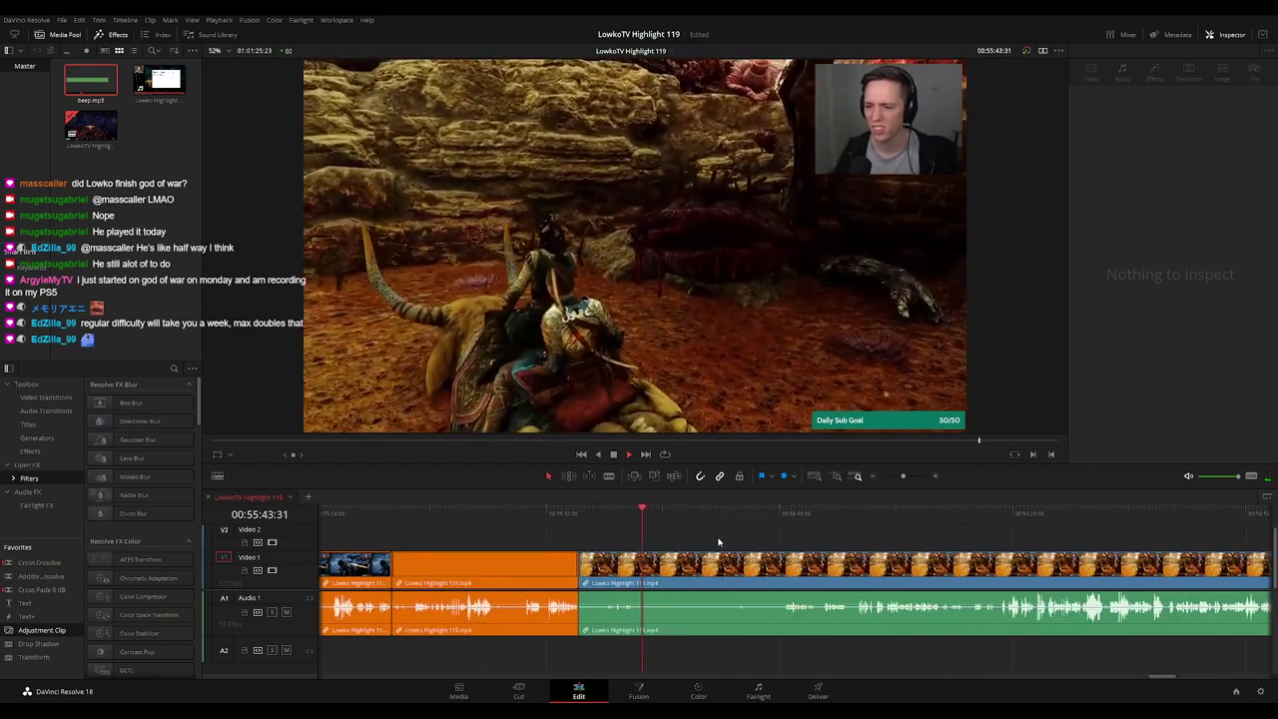
click(414, 577)
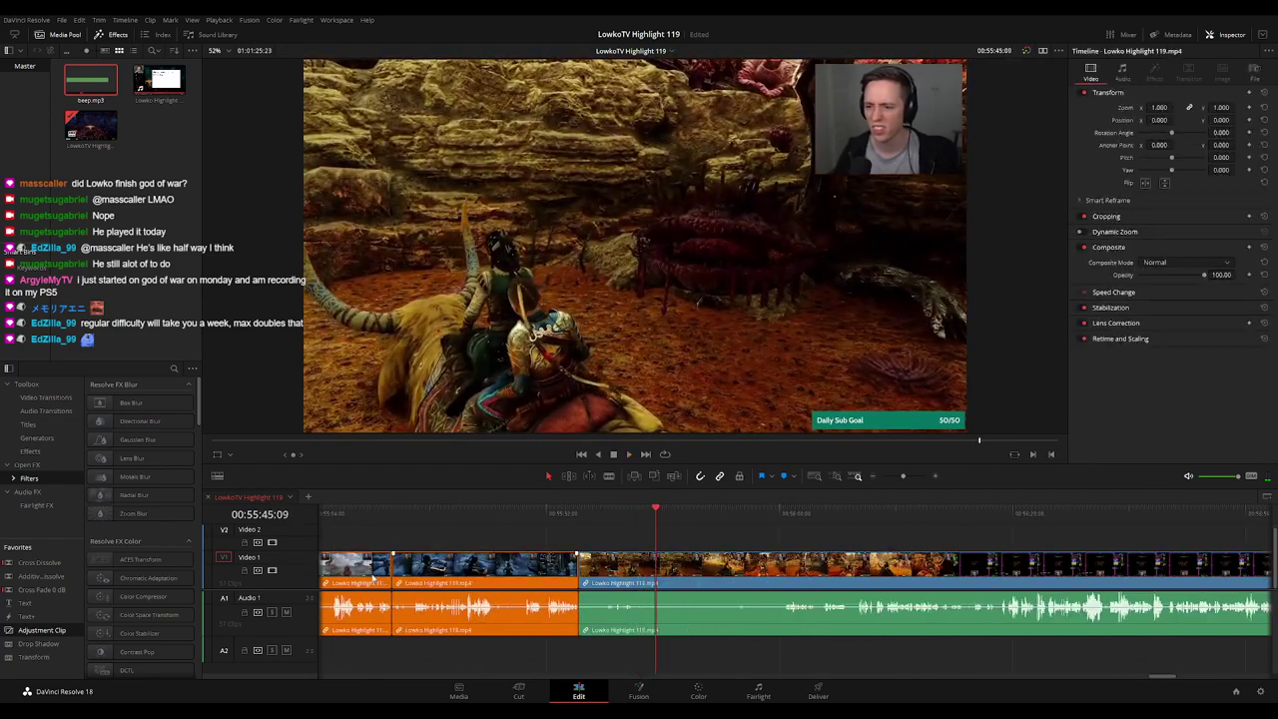
drag(63, 630, 664, 544)
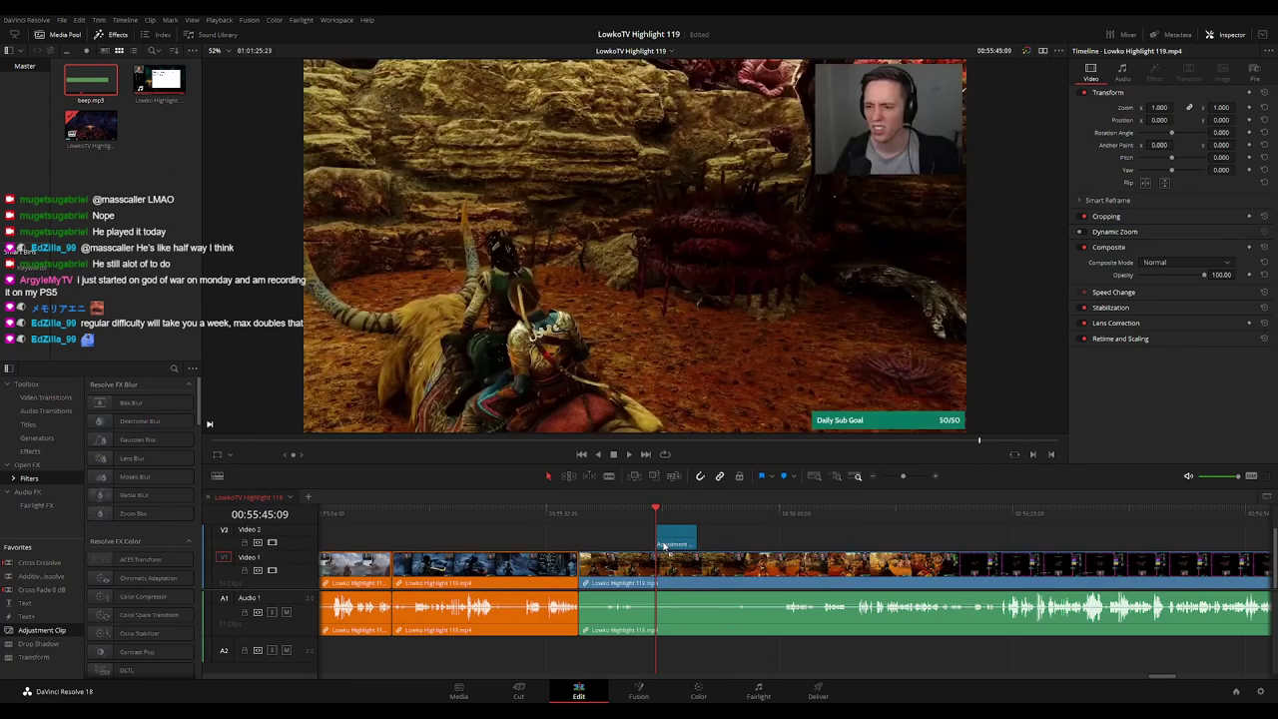
Set the new adjustment clip's zoom to 1.500 and its position to X -634, Y -344, and play back the result
drag(1159, 110, 1108, 128)
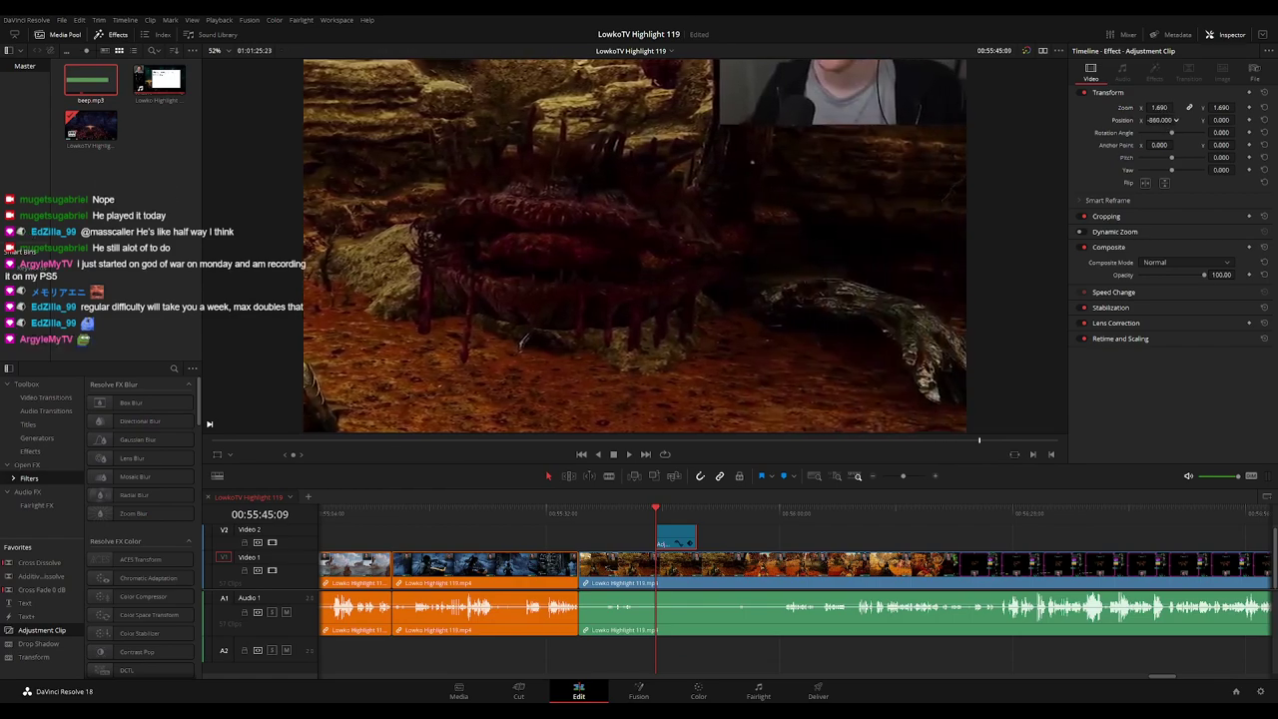
mouse_move(1223, 120)
mouse_down()
mouse_move(1194, 120)
mouse_move(1239, 120)
mouse_up()
drag(1158, 107, 1164, 108)
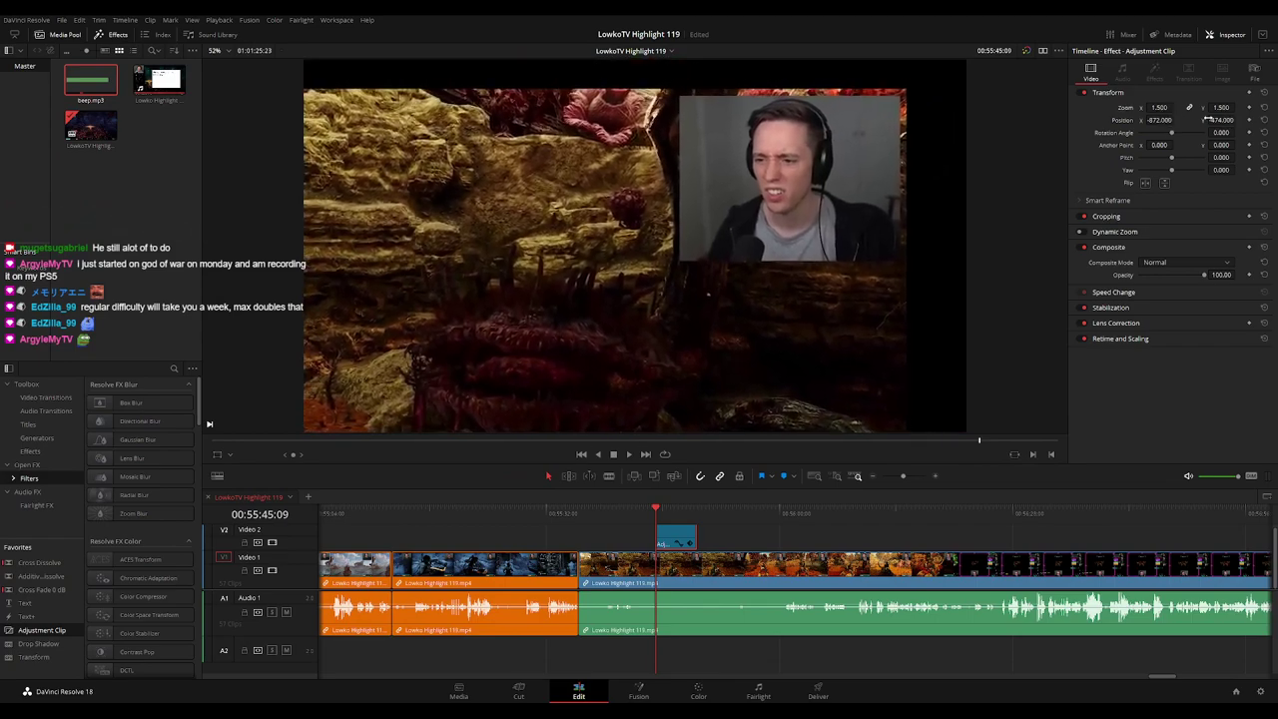
drag(1238, 119, 1237, 120)
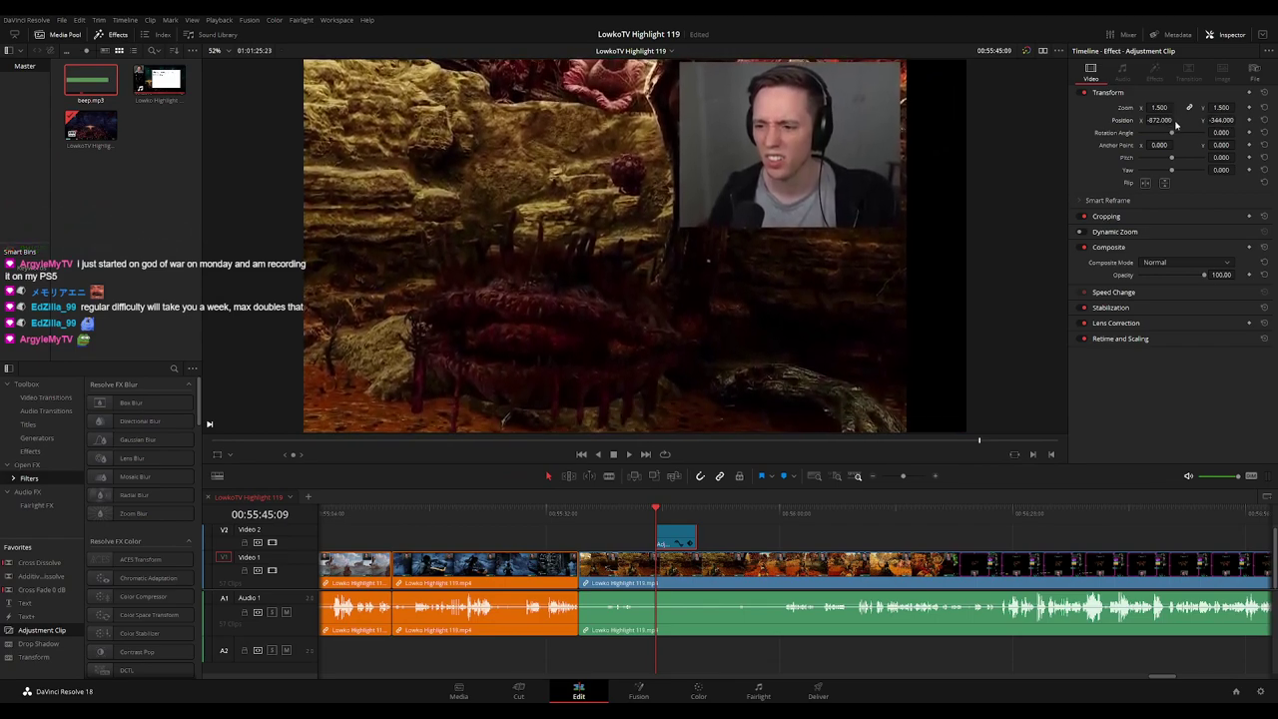
key(space)
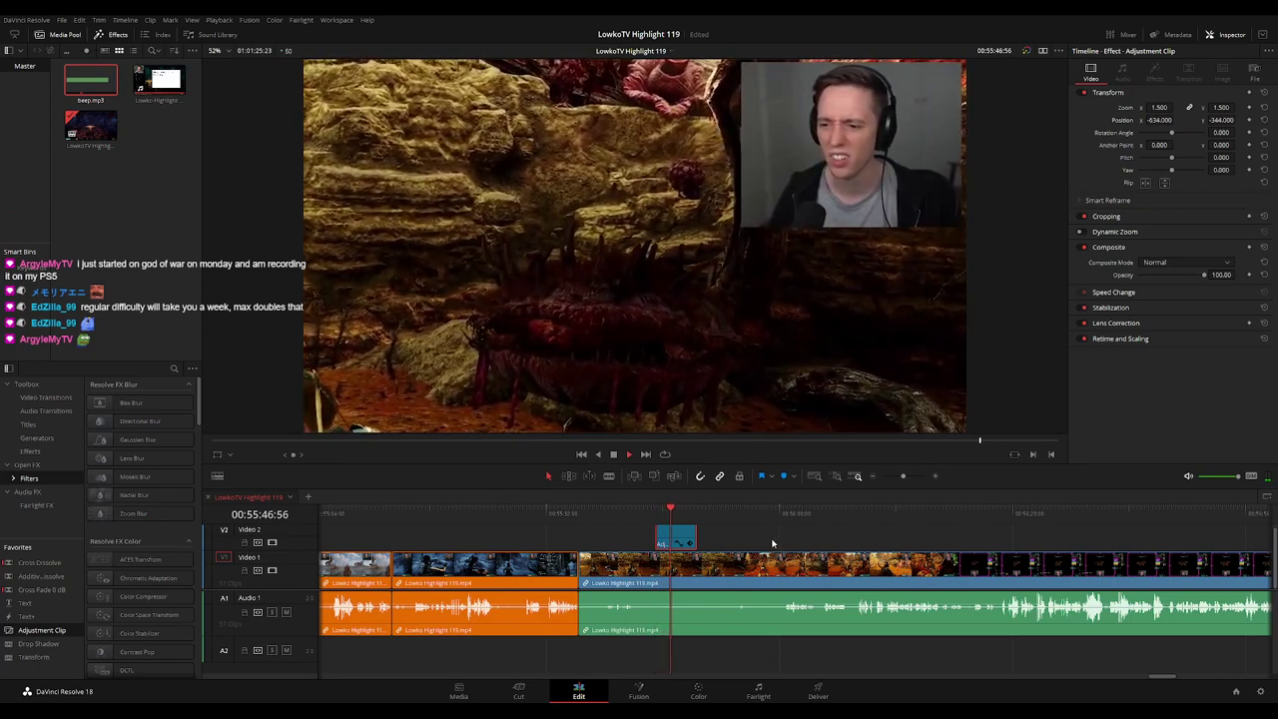
click(769, 539)
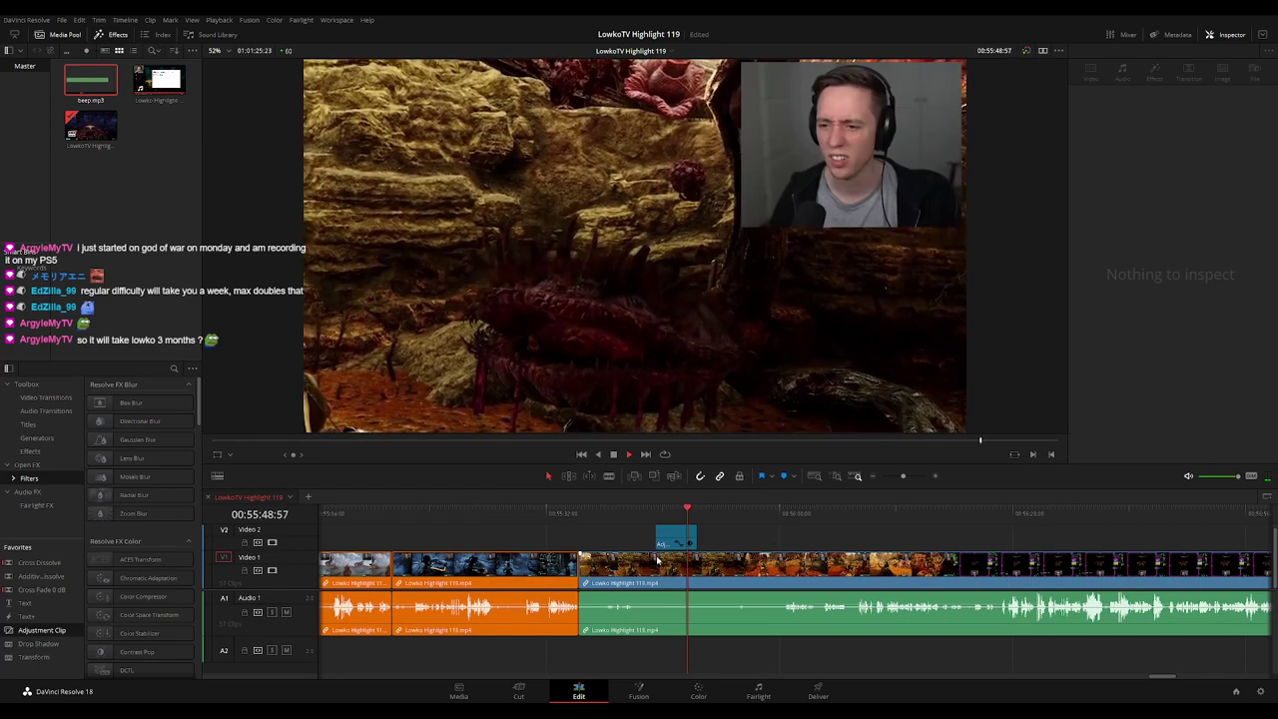
Review the desert riding gameplay up to about 00:56:21 for further zoom moments and the switch to the drawing game
drag(632, 512, 607, 513)
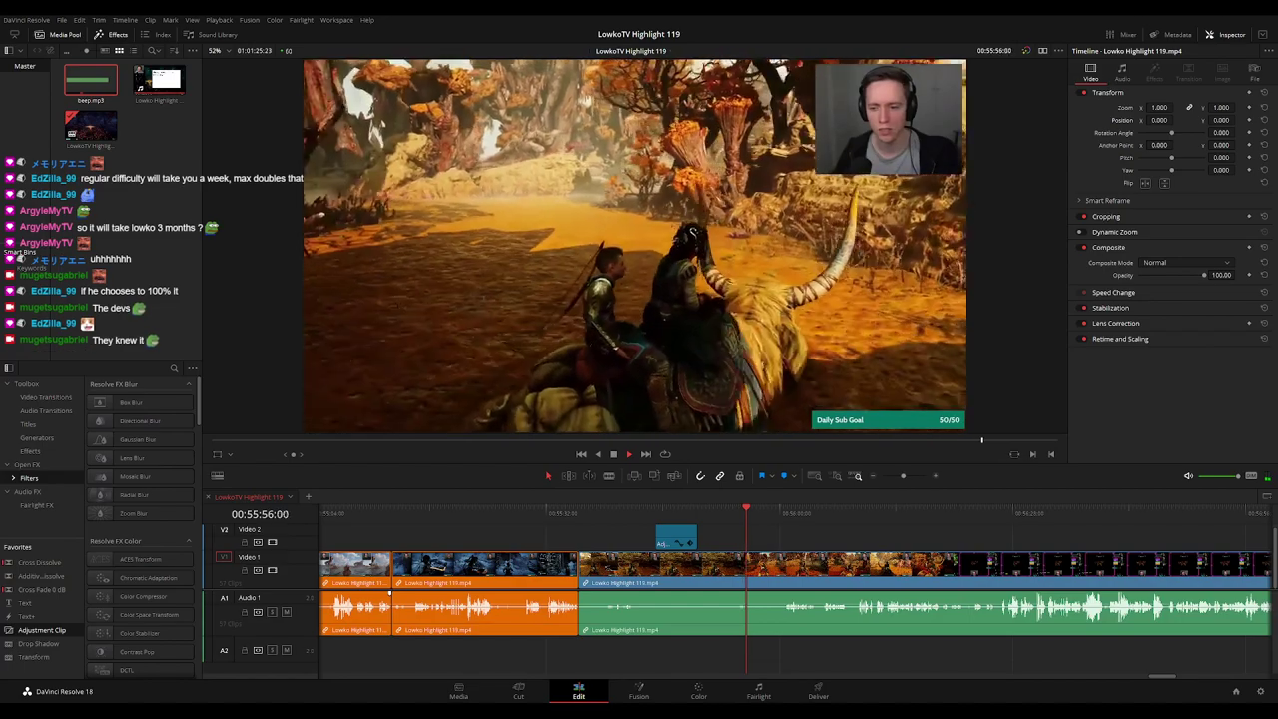
drag(812, 540, 730, 529)
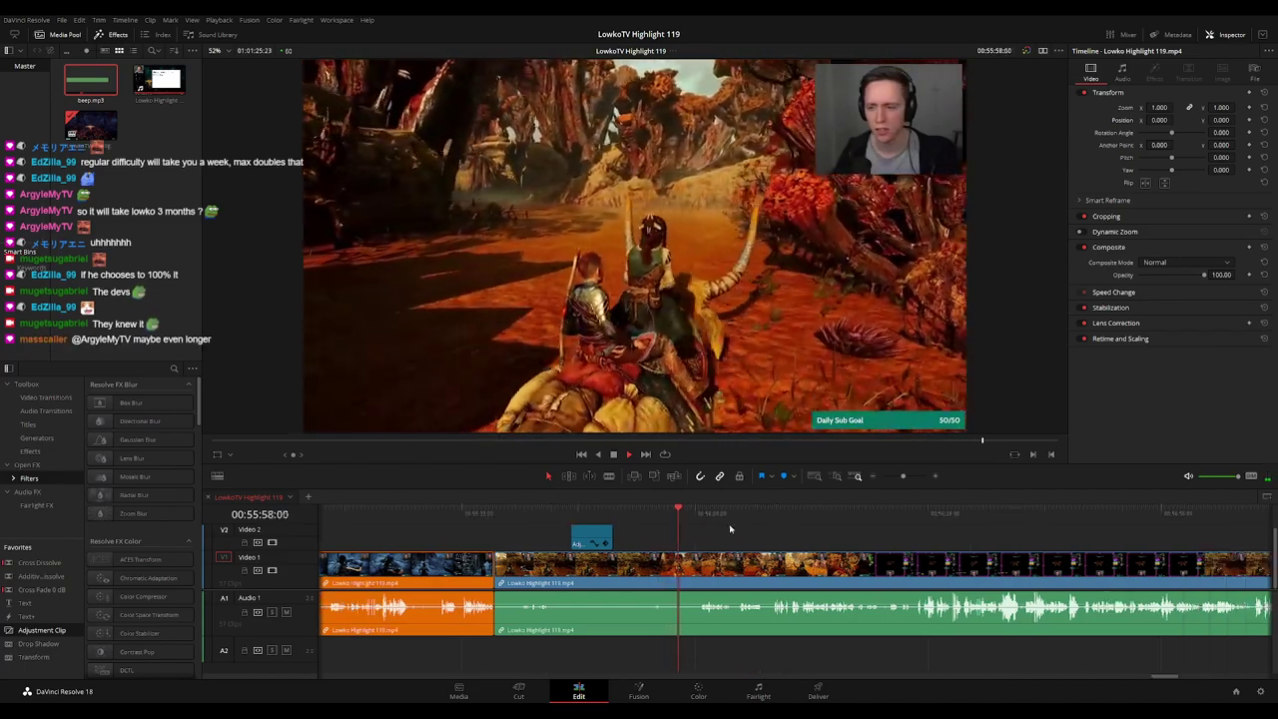
scroll(747, 539, down, 1)
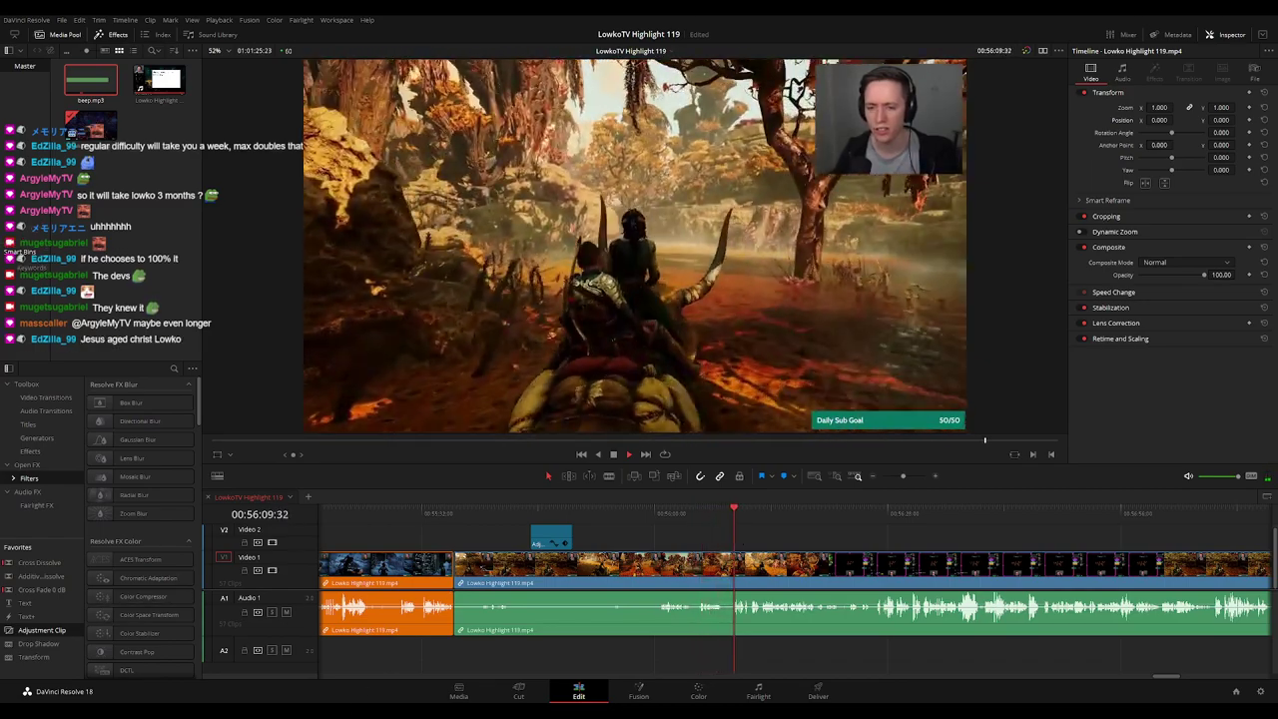
drag(801, 535, 711, 532)
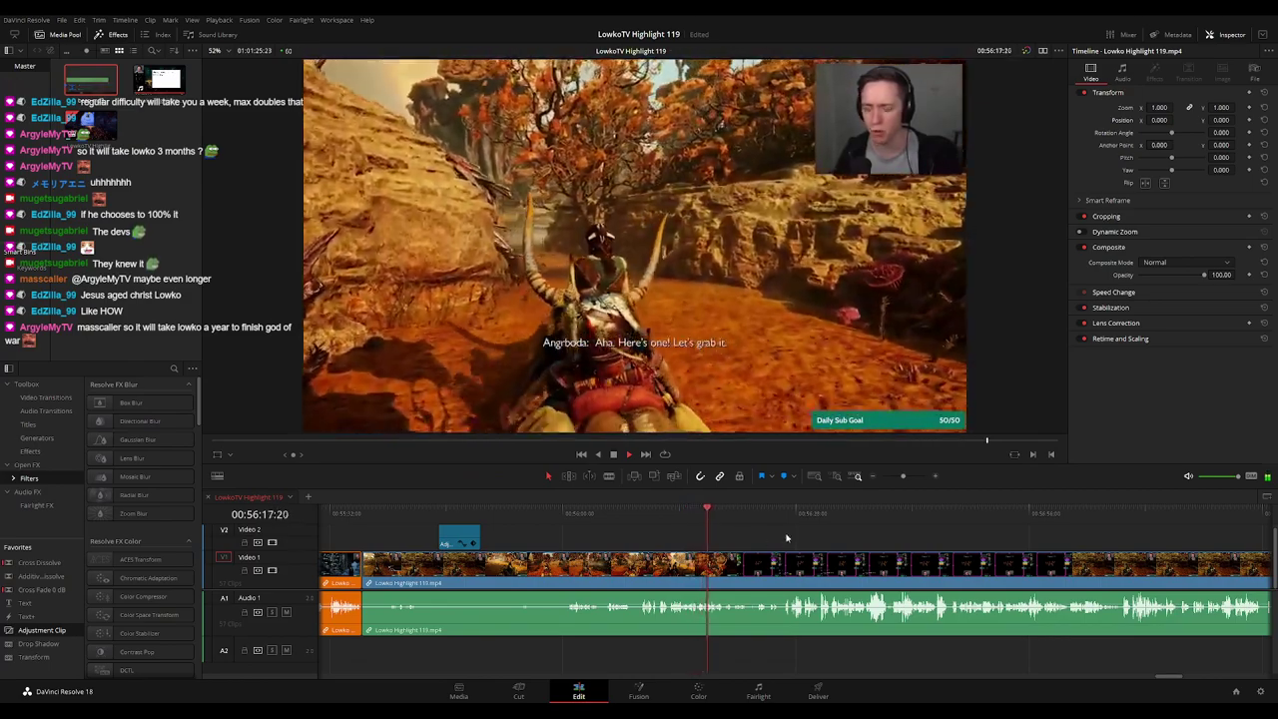
drag(787, 539, 741, 536)
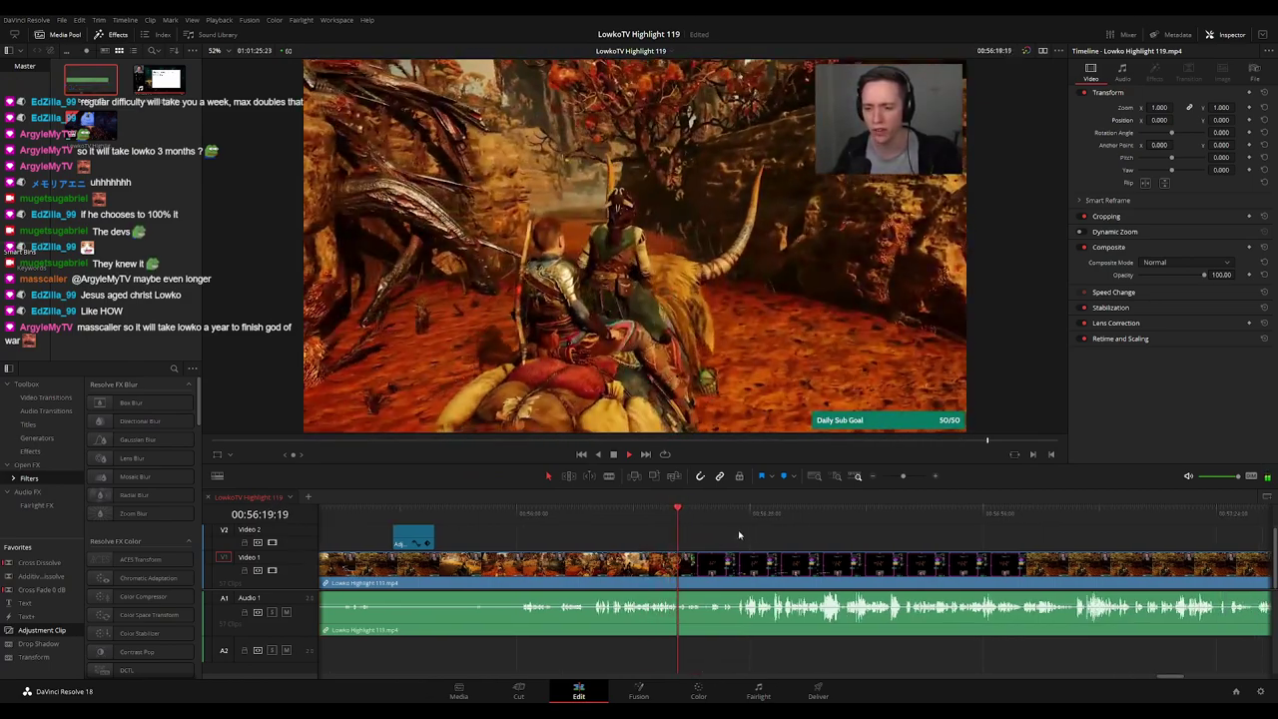
scroll(739, 537, up, 2)
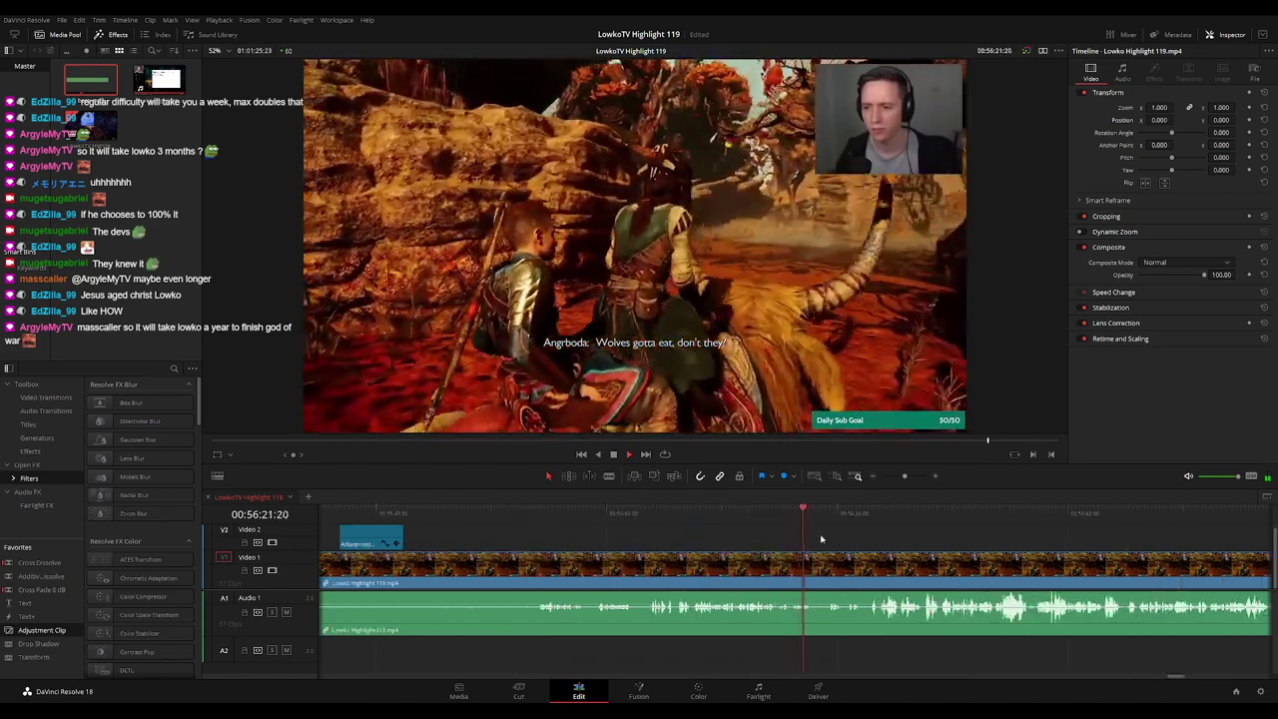
drag(834, 539, 743, 537)
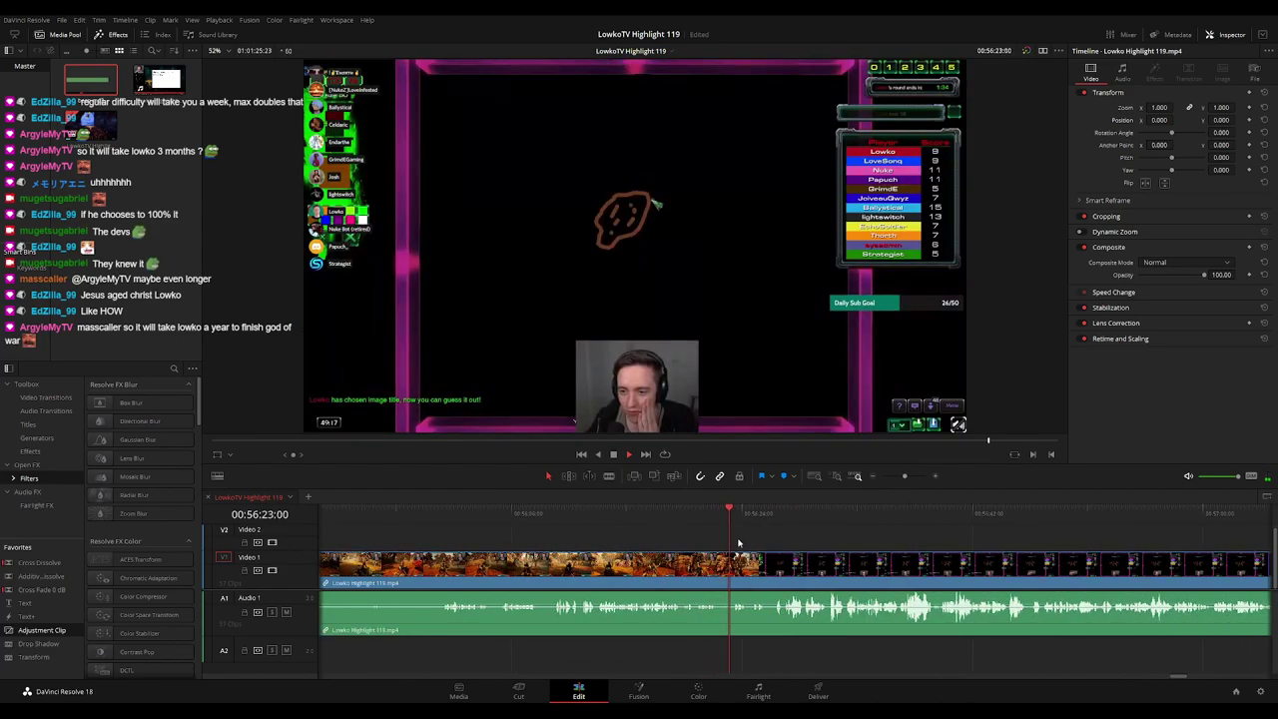
Split out the short transition between the desert gameplay and the drawing game at 00:56:22:02 and ripple-delete it
click(695, 516)
scroll(745, 550, up, 3)
drag(850, 537, 763, 537)
key(space)
key(b)
click(756, 565)
click(781, 565)
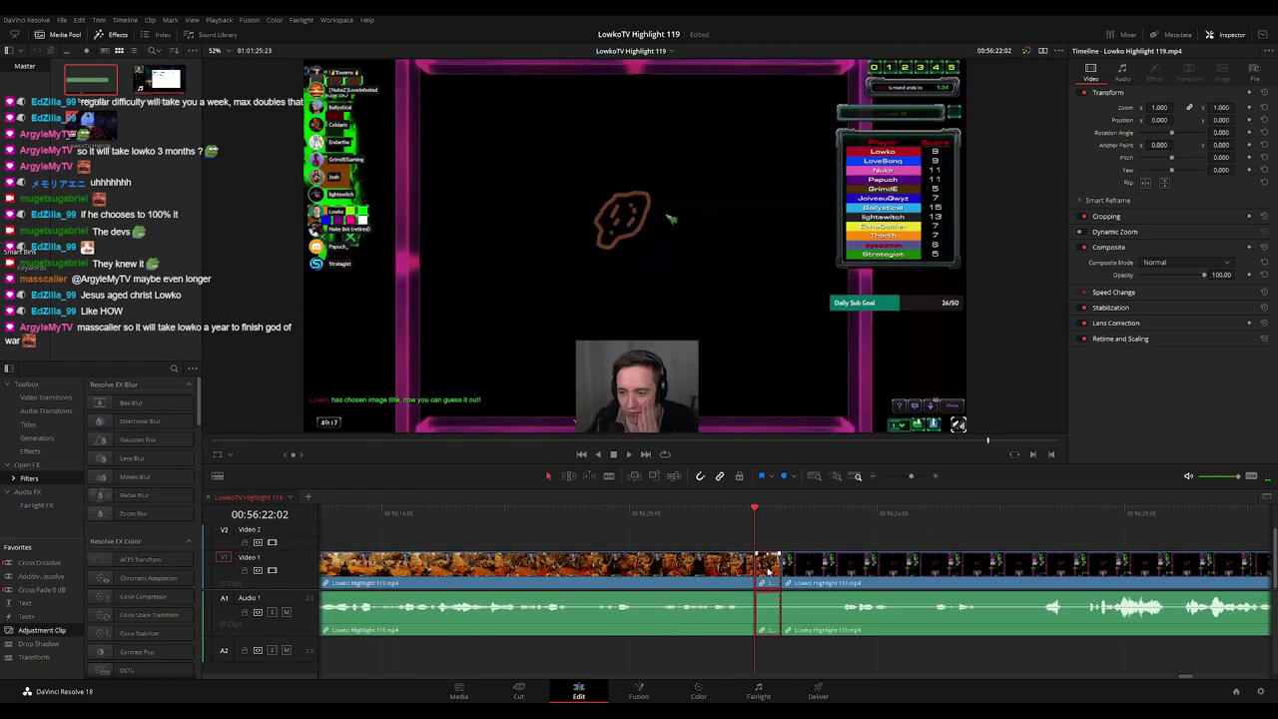
key(Delete)
Set the clip colour of the desert riding segment and its audio to orange
key(space)
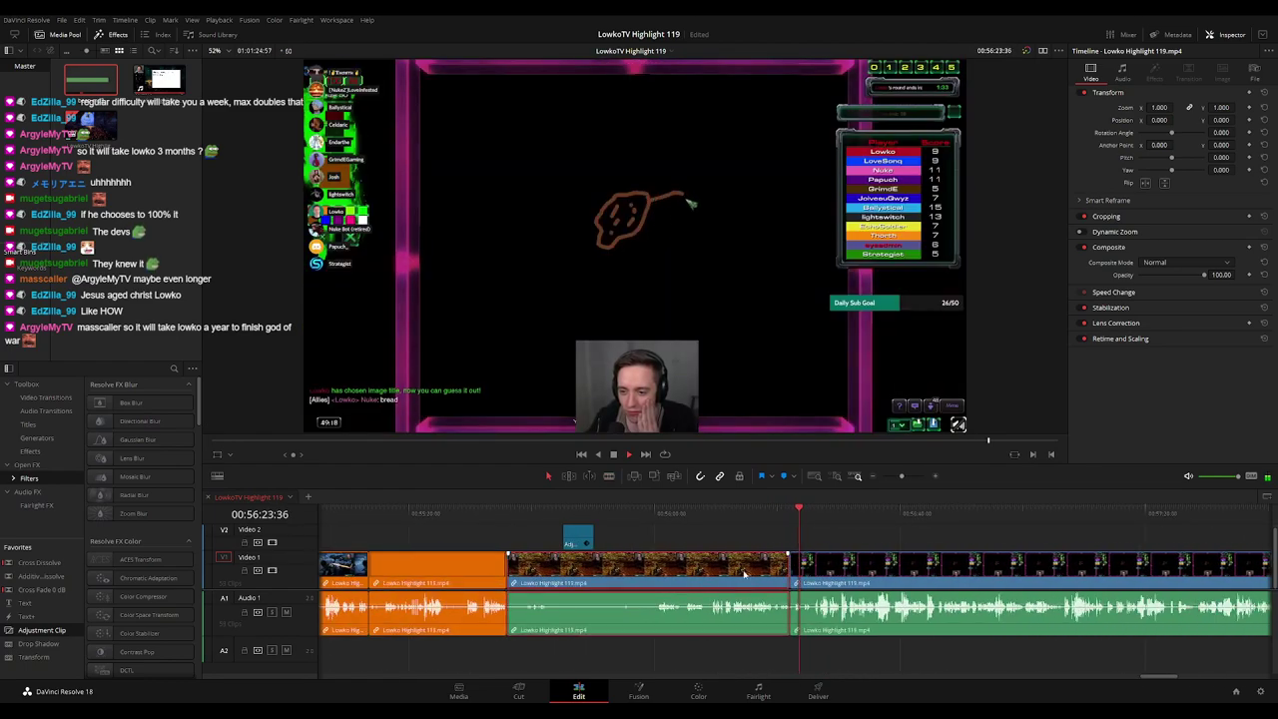
key(c)
click(907, 543)
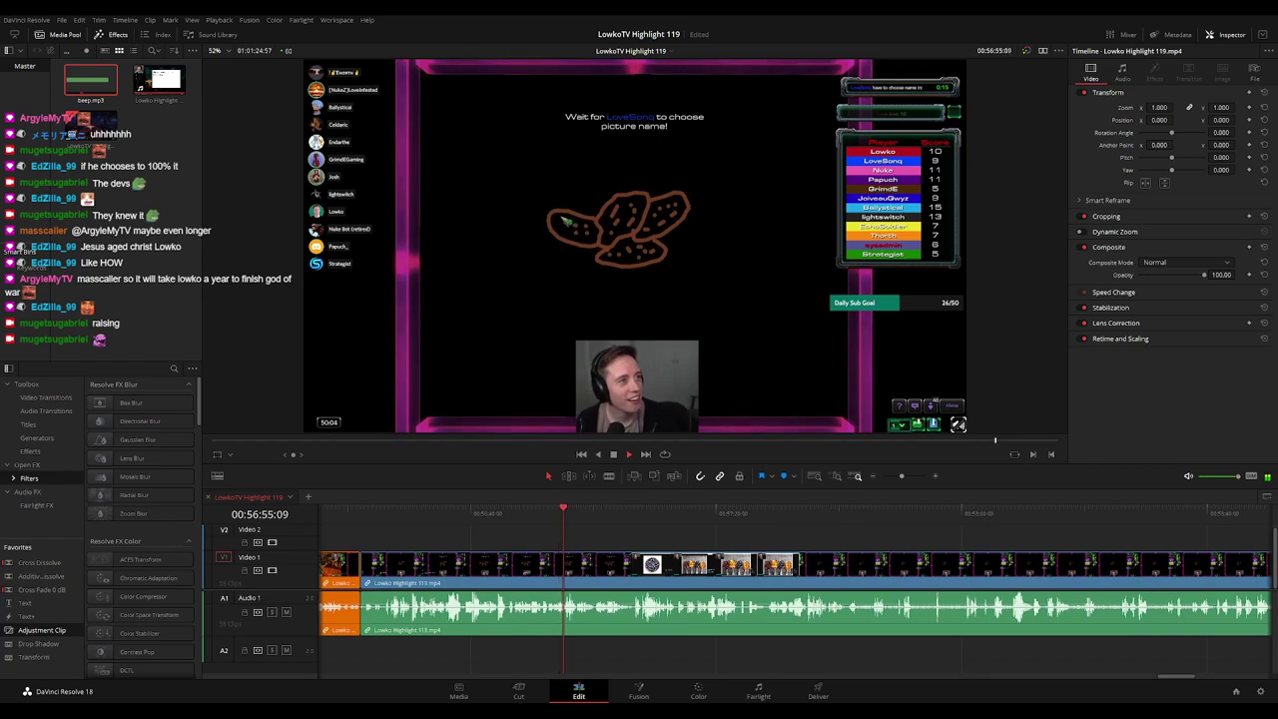
Review the drawing game and raisin image footage from about 00:56:55 to 00:57:38 for the switch to the next game
drag(649, 539, 604, 540)
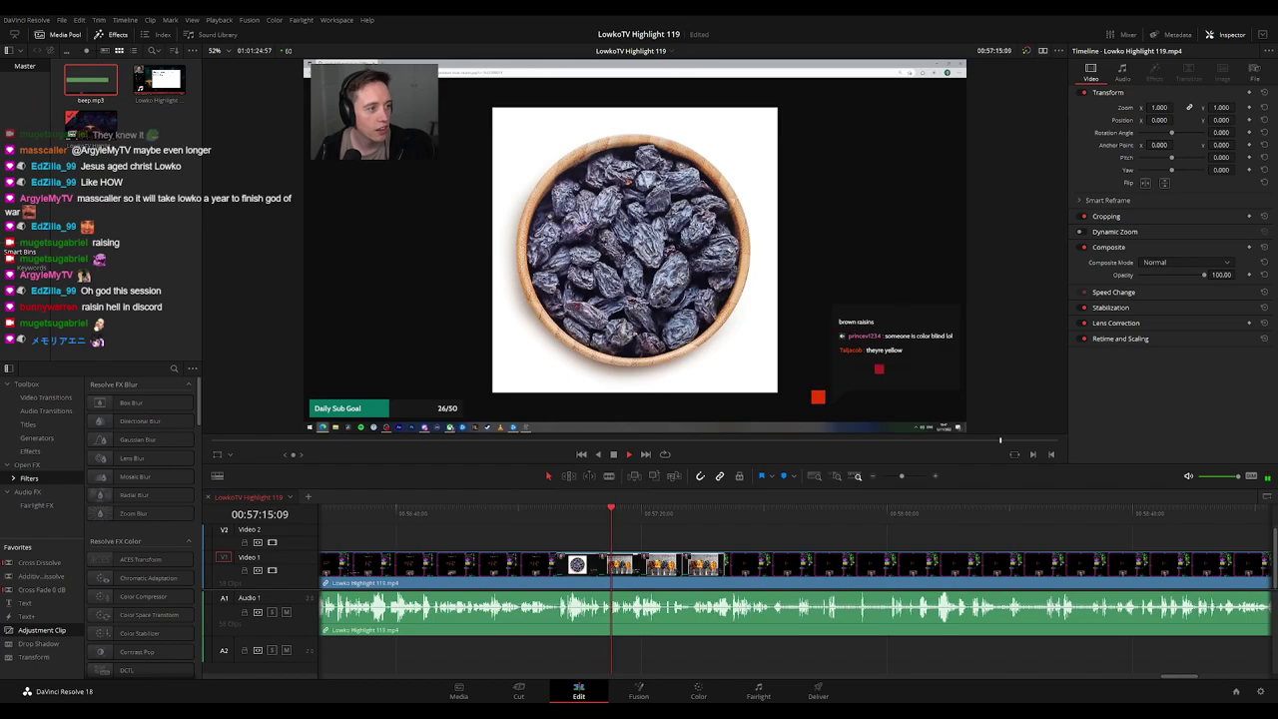
scroll(659, 524, right, 1)
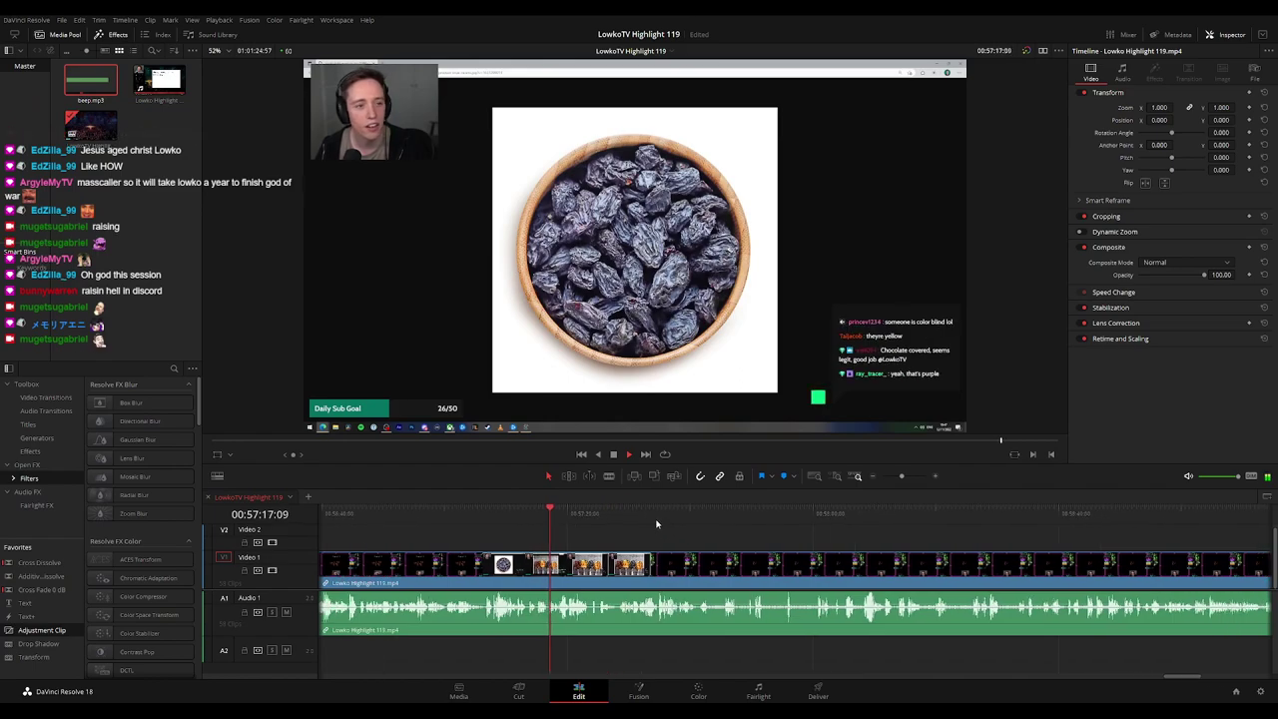
scroll(662, 528, up, 2)
scroll(839, 530, right, 1)
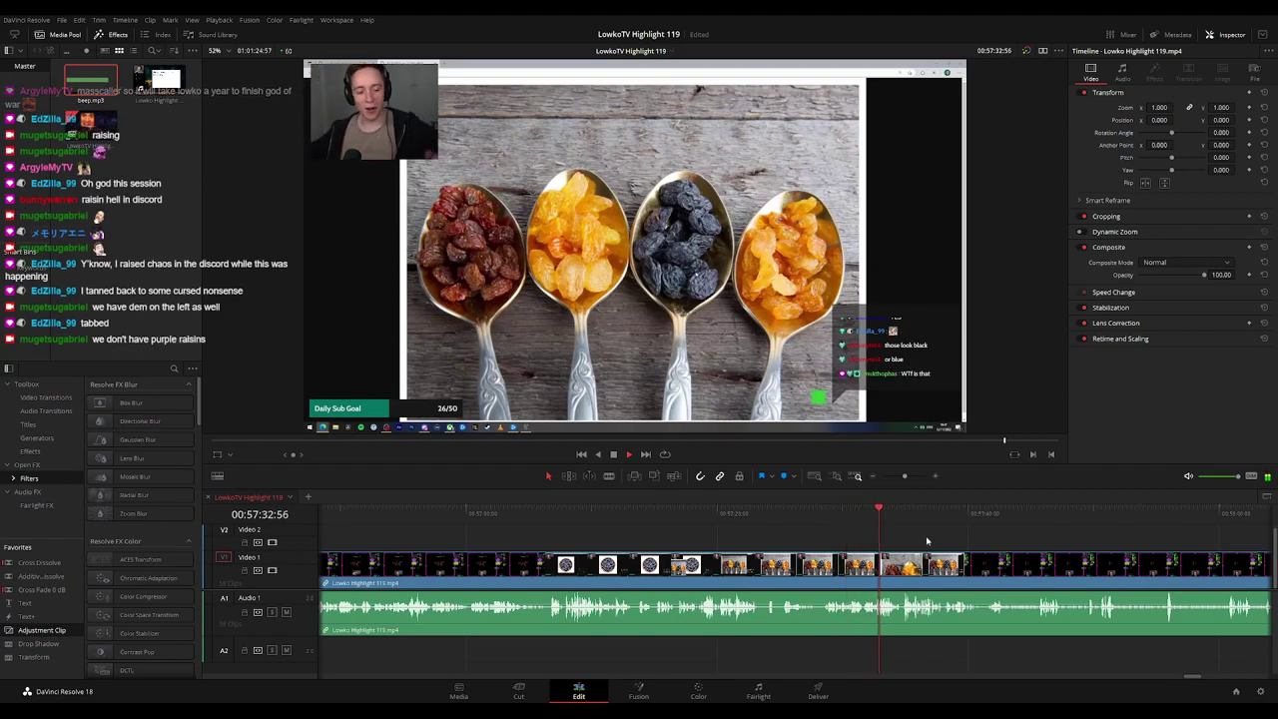
drag(970, 538, 728, 514)
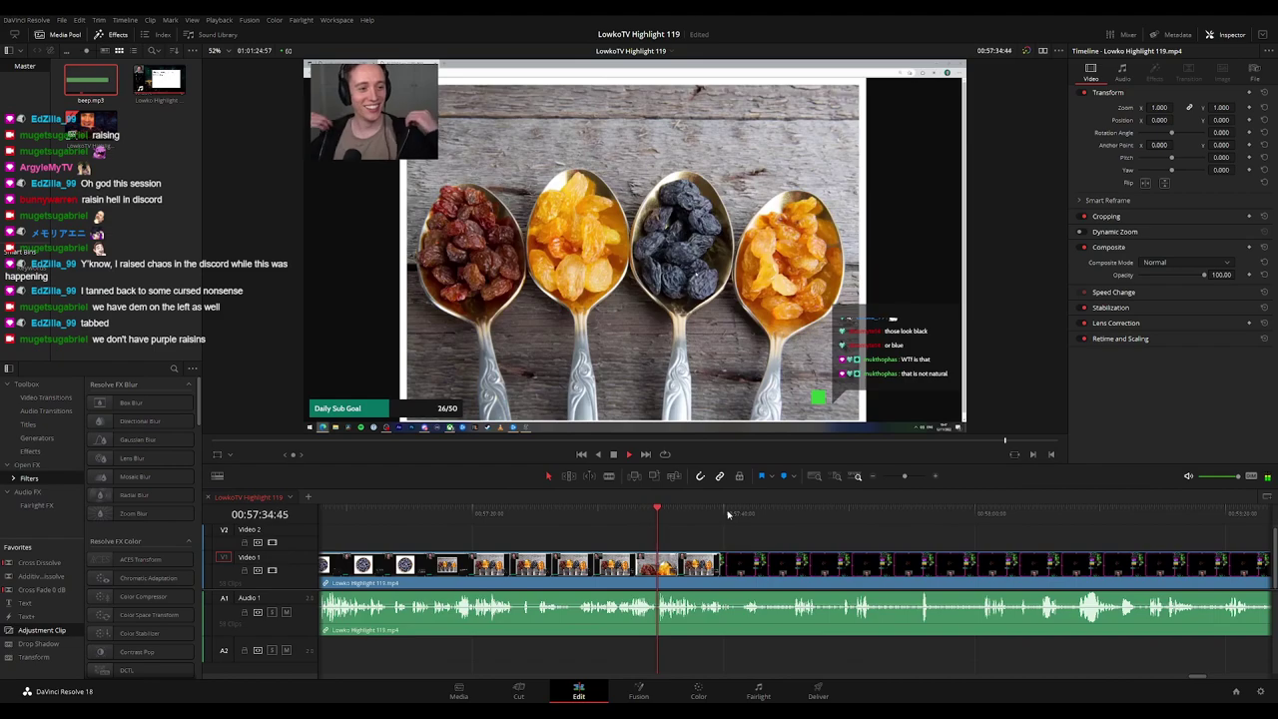
scroll(729, 529, right, 2)
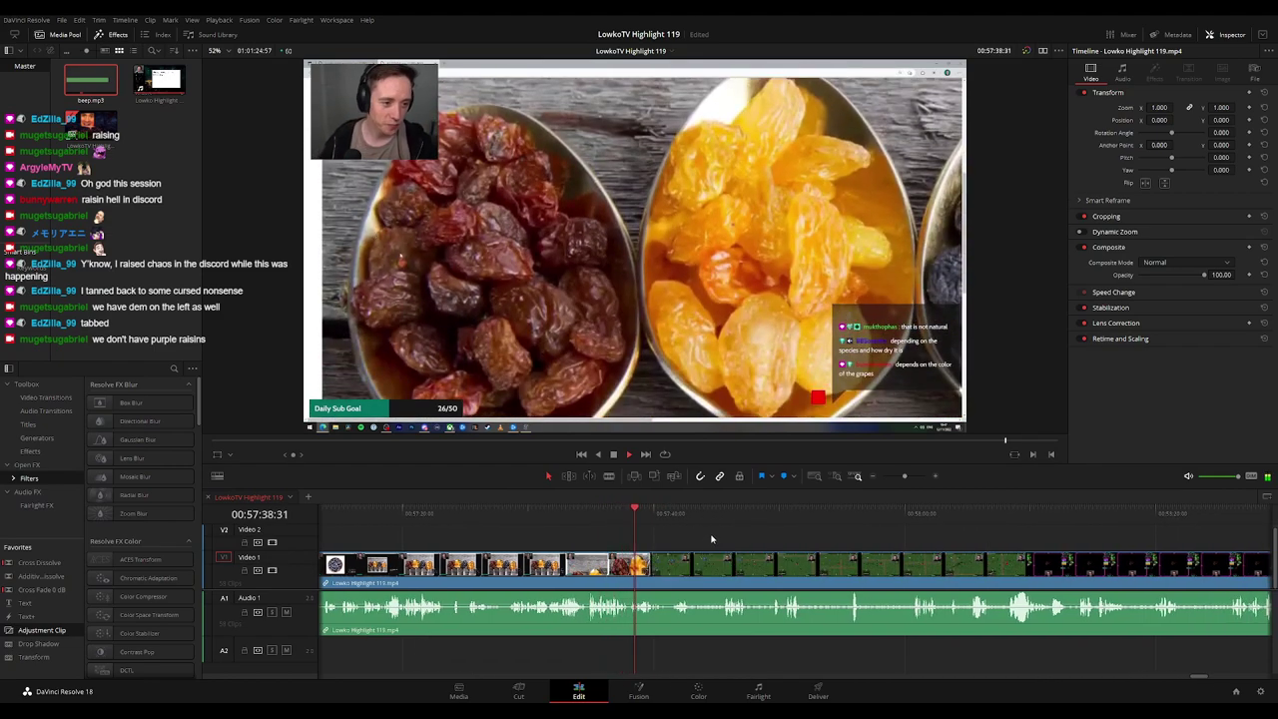
Split out the short transition between the raisin images and the green-field game at 00:57:41:00 and ripple-delete it
scroll(779, 550, up, 2)
scroll(726, 536, right, 2)
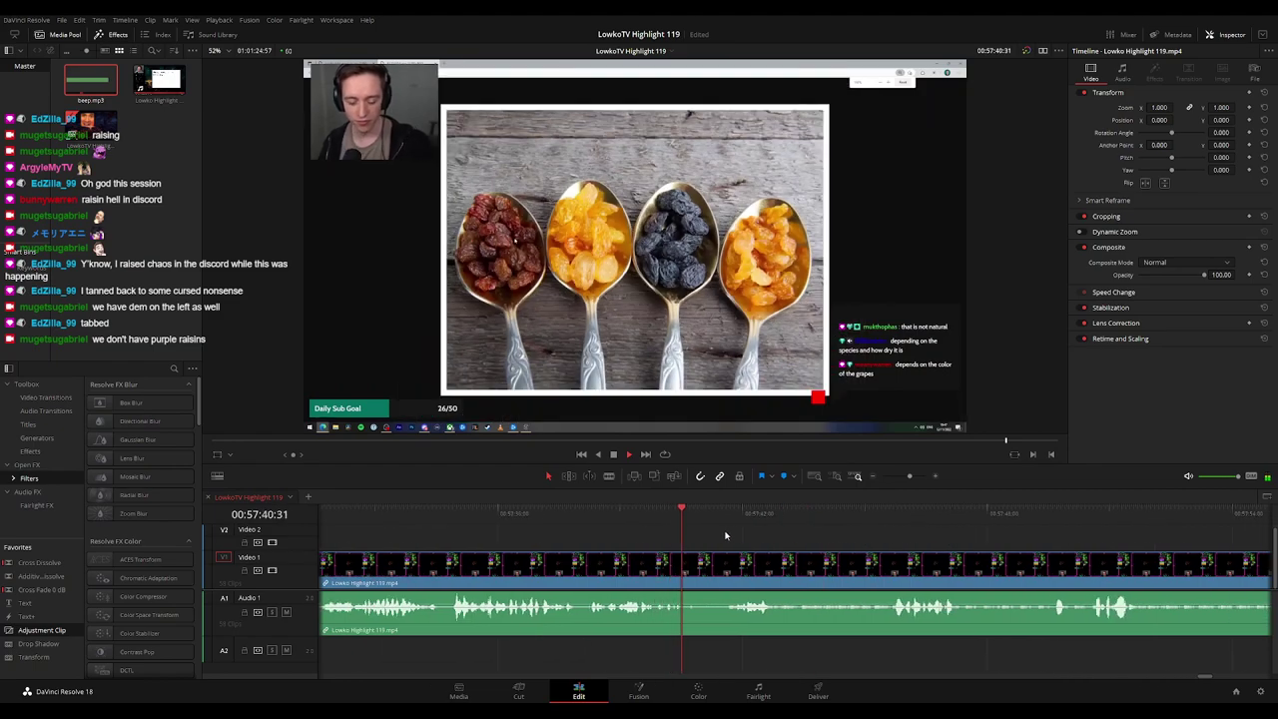
key(ctrl+b)
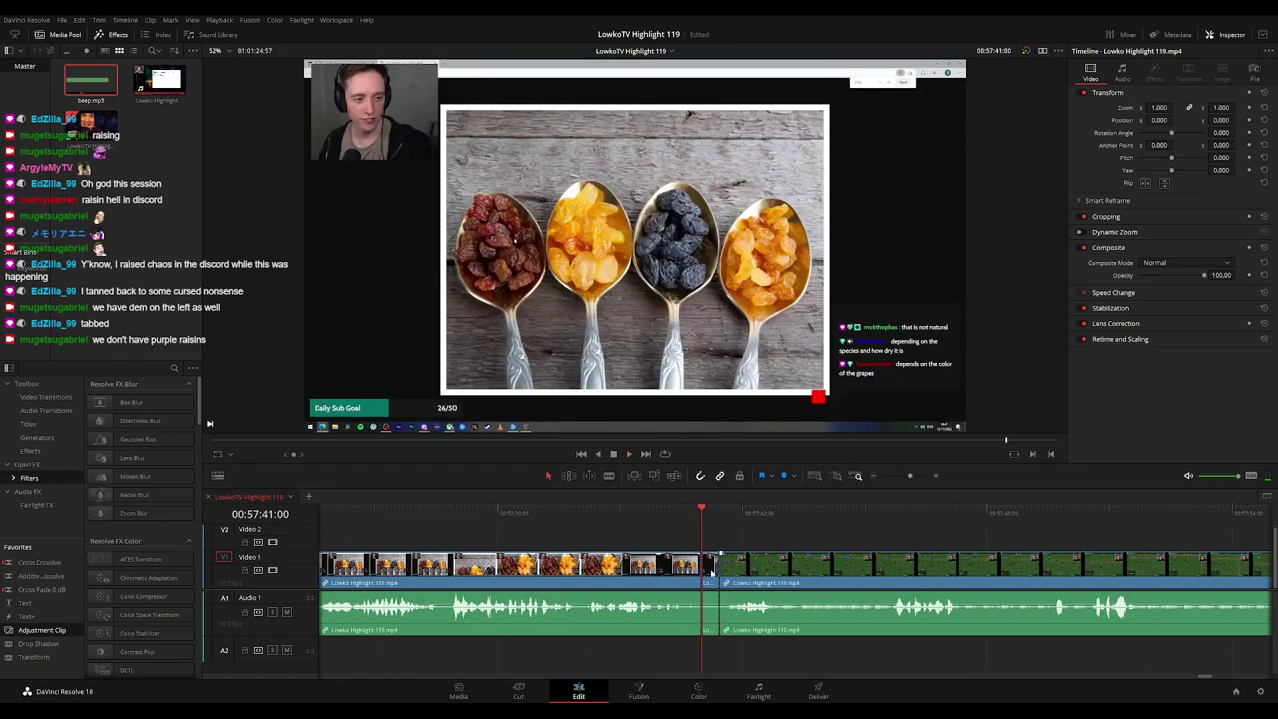
key(Delete)
key(space)
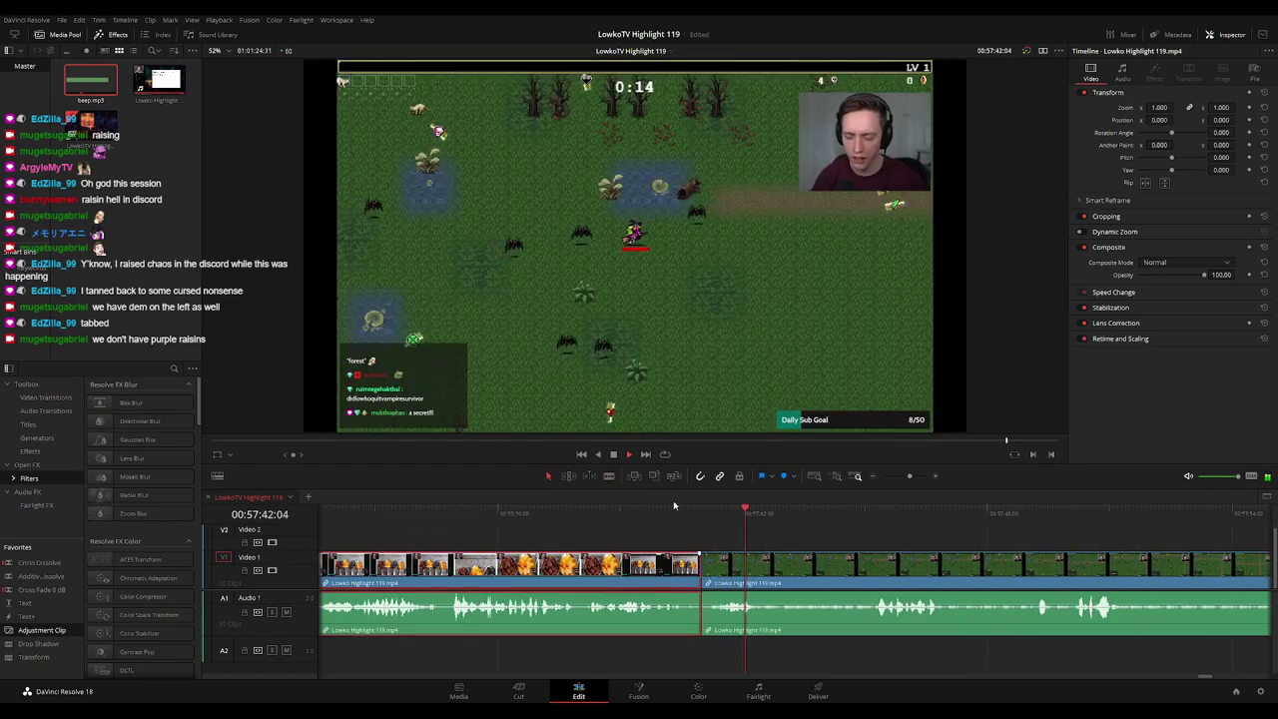
Set the clip colour of the raisin image segment before the green-field game to green
key(F1)
click(890, 536)
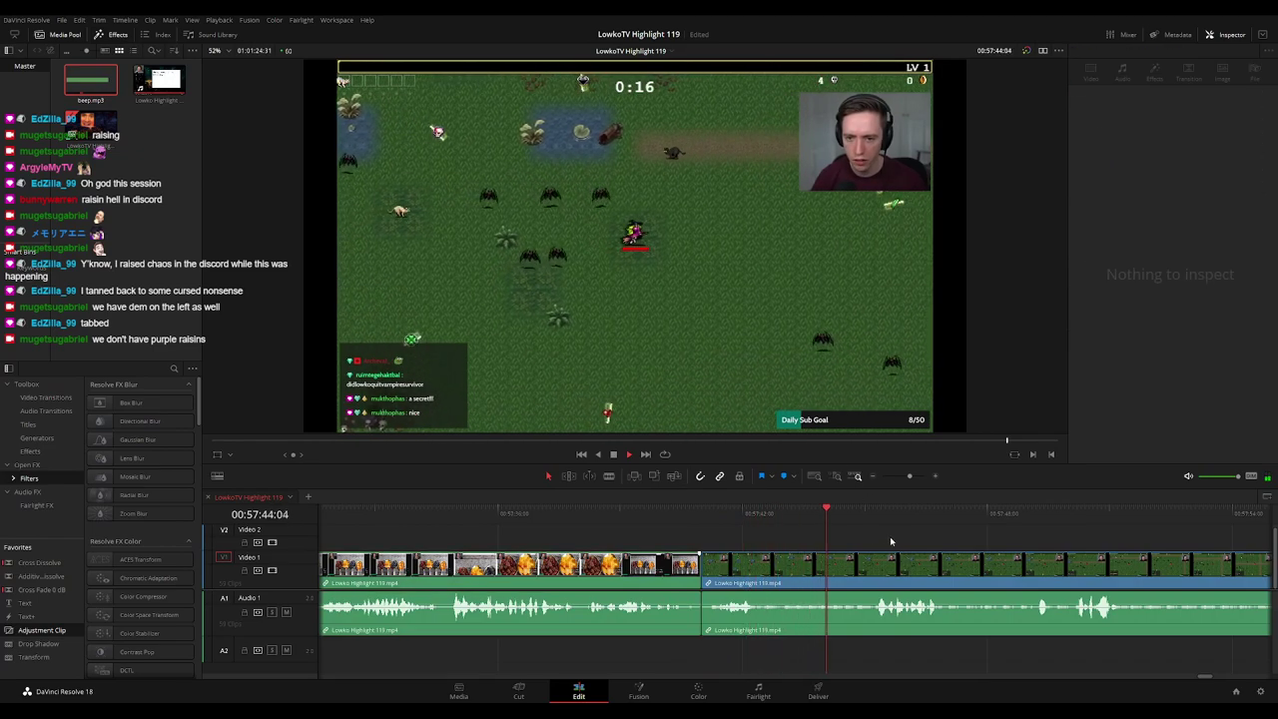
Review the green-field game footage from about 00:57:44 to 00:58:27 and locate the word that needs a bleep
scroll(898, 540, down, 3)
scroll(897, 540, down, 1)
scroll(751, 537, right, 2)
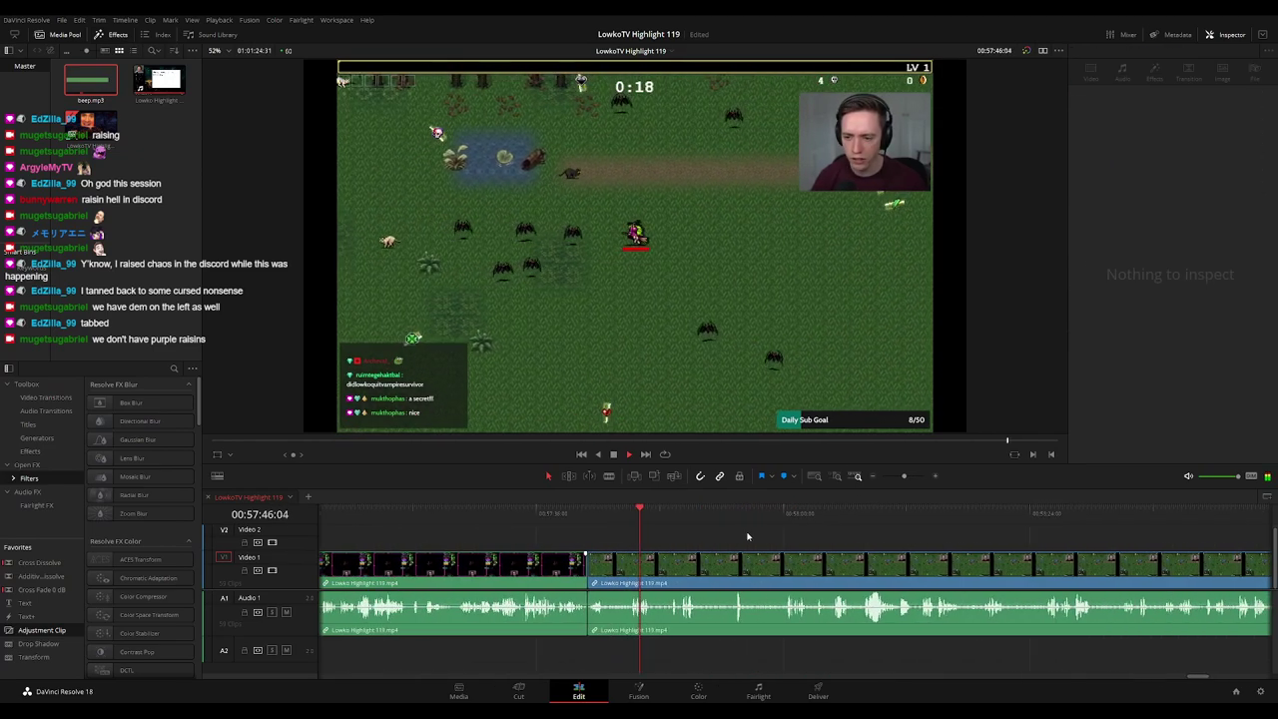
scroll(751, 546, up, 2)
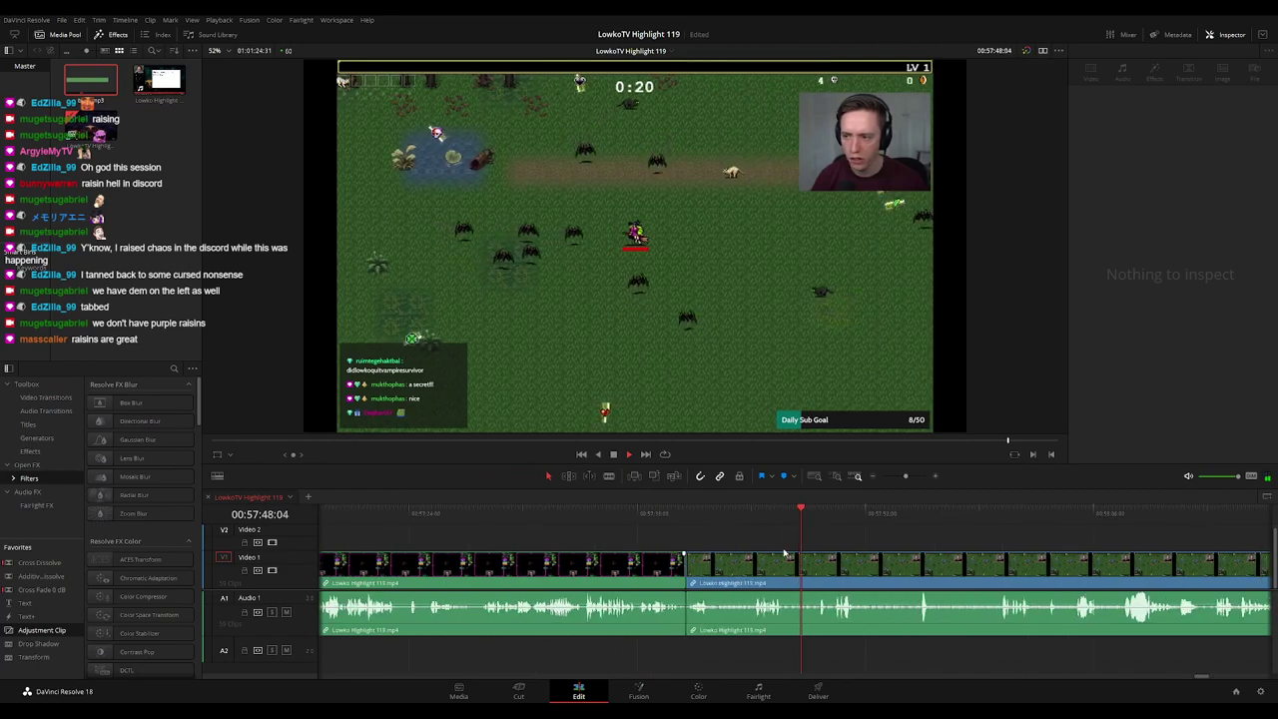
scroll(645, 525, right, 3)
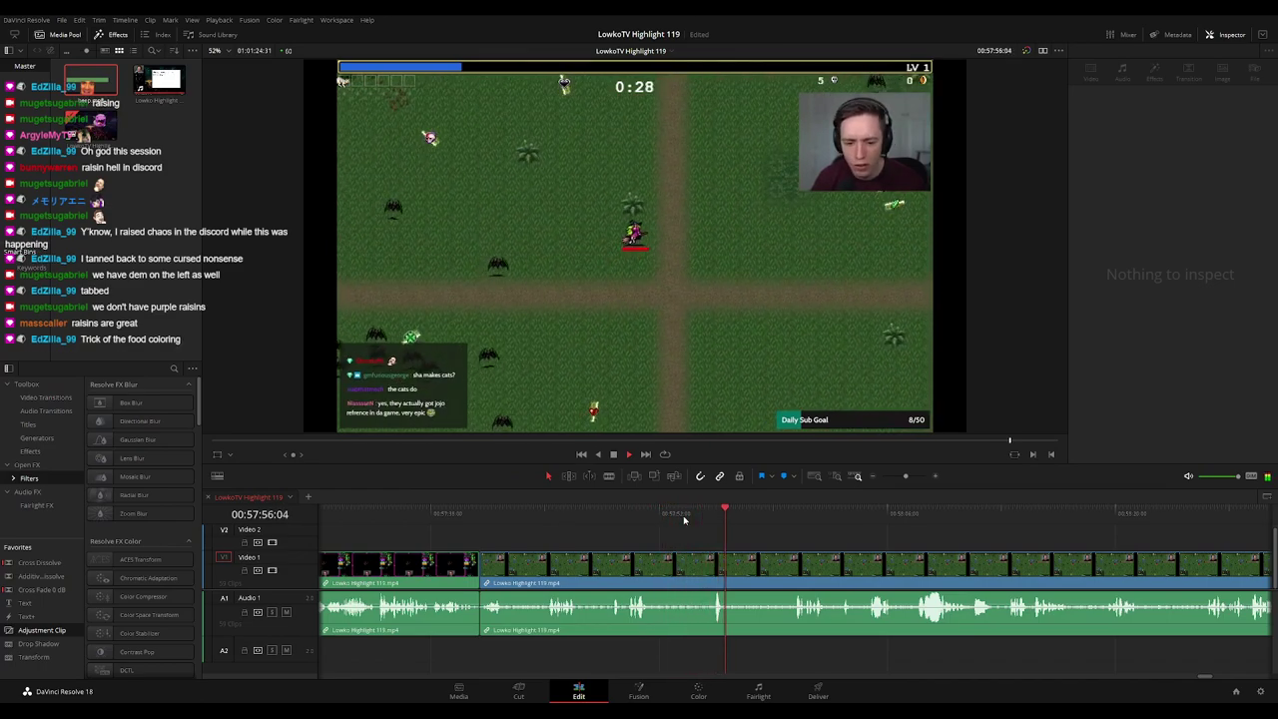
drag(811, 540, 697, 537)
key(space)
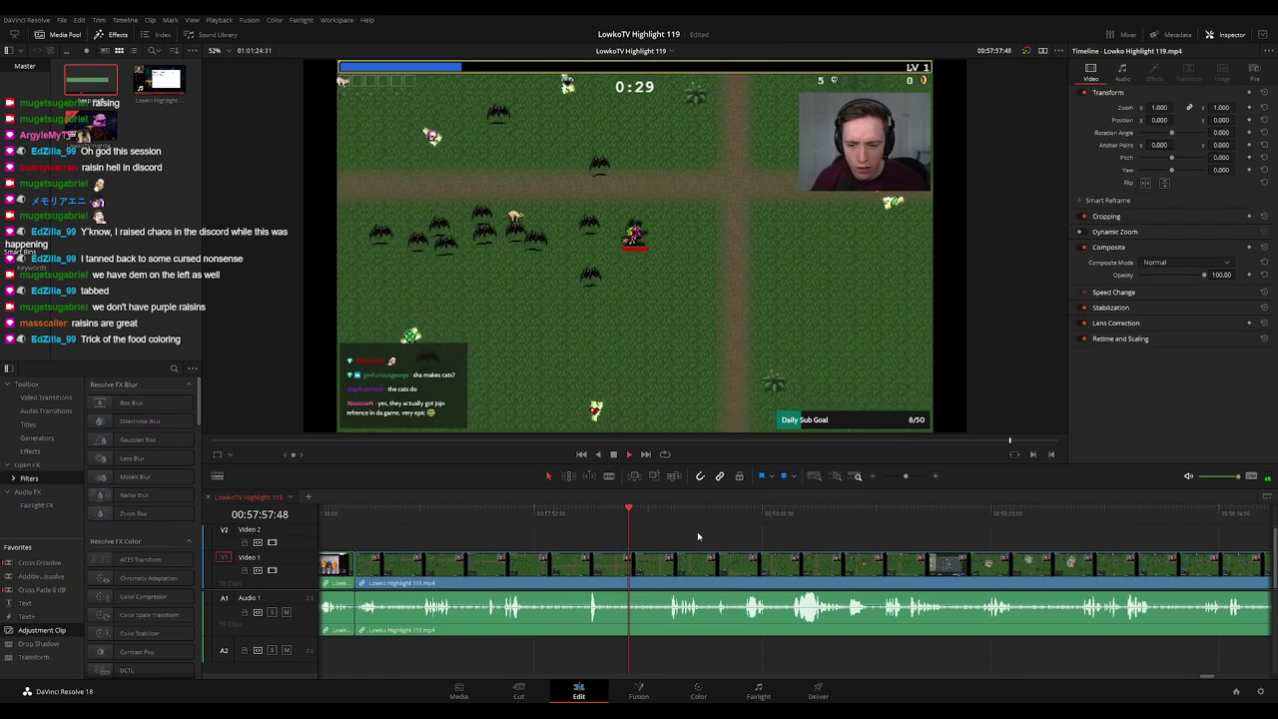
click(669, 517)
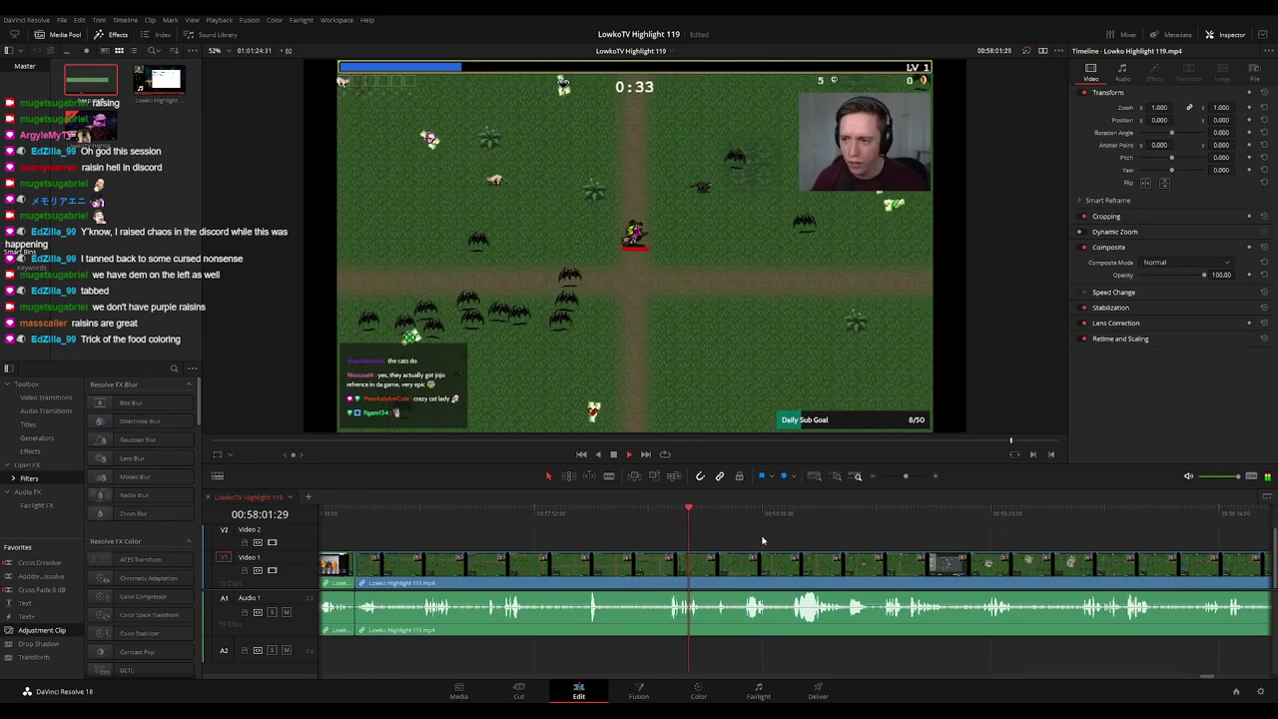
drag(762, 539, 734, 540)
scroll(732, 539, right, 2)
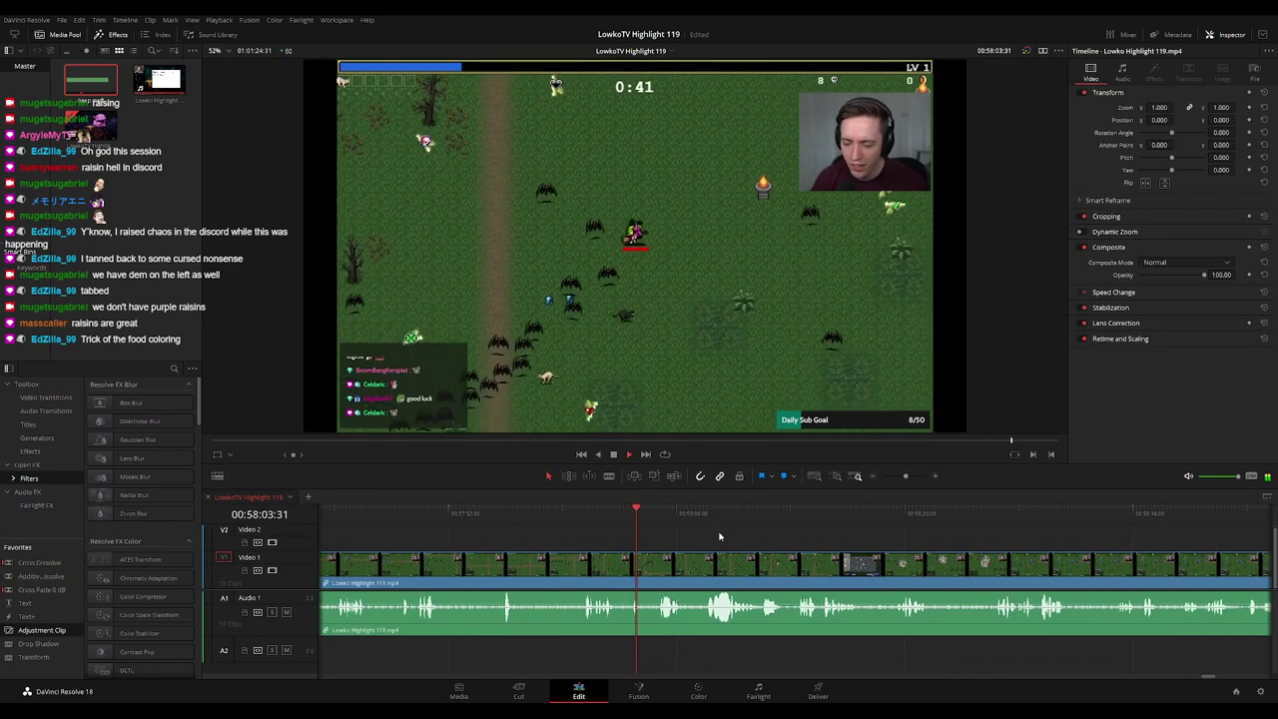
scroll(681, 532, right, 3)
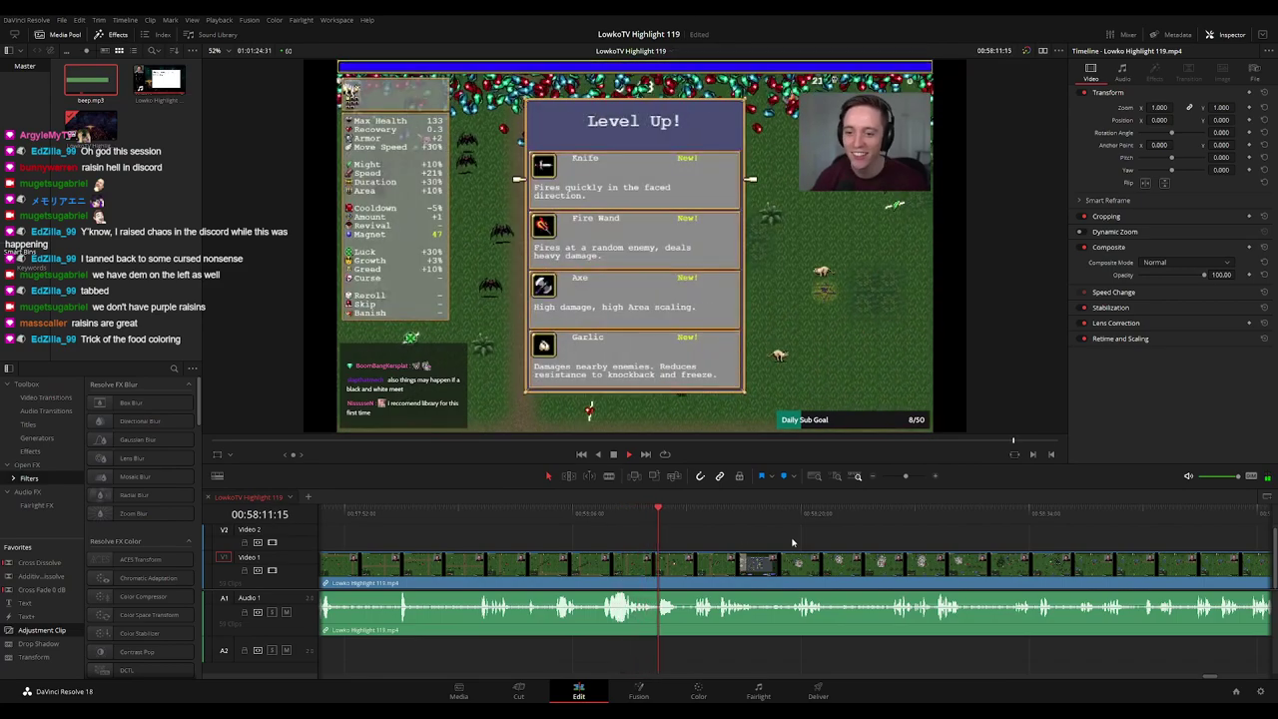
scroll(792, 543, right, 2)
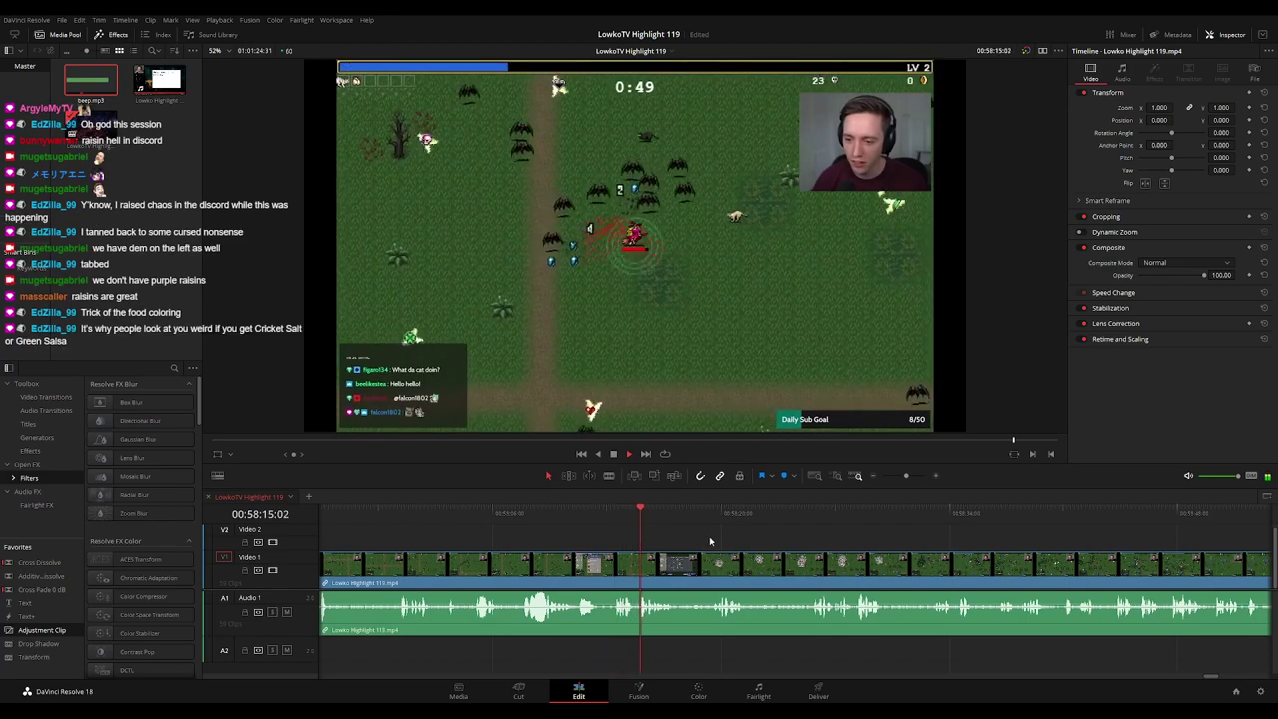
scroll(699, 540, right, 2)
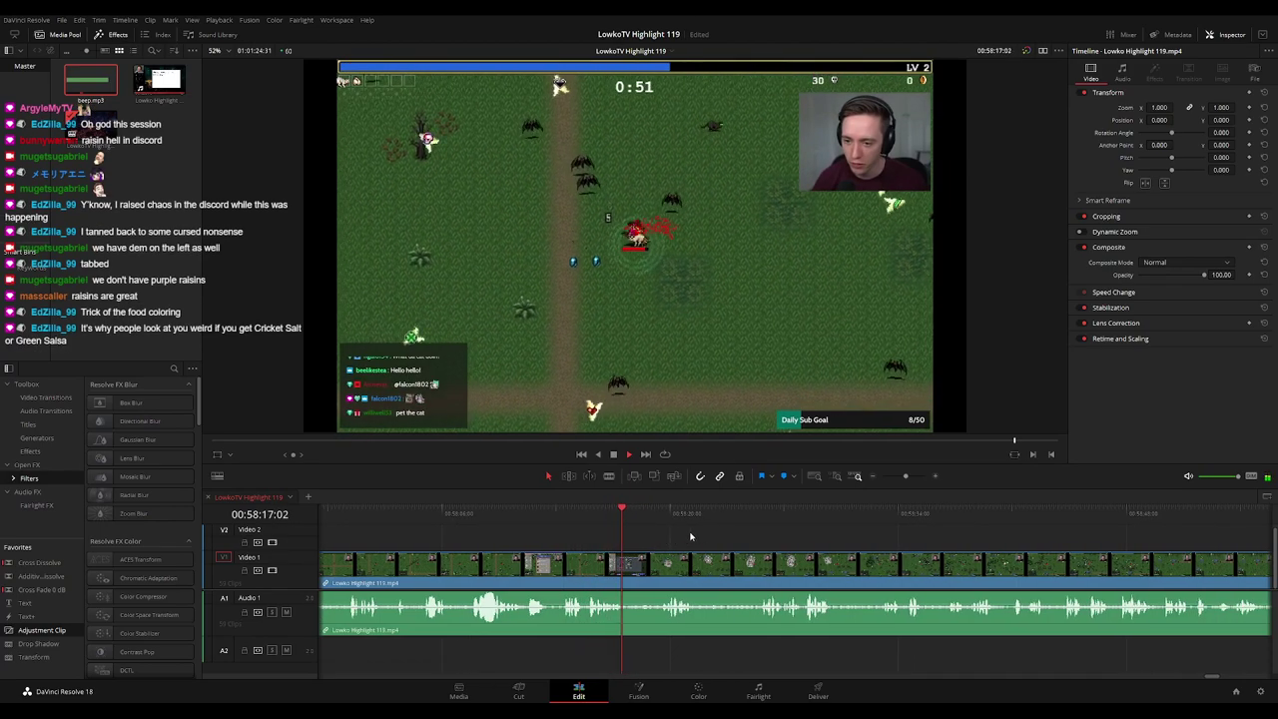
scroll(722, 534, down, 3)
scroll(839, 545, up, 4)
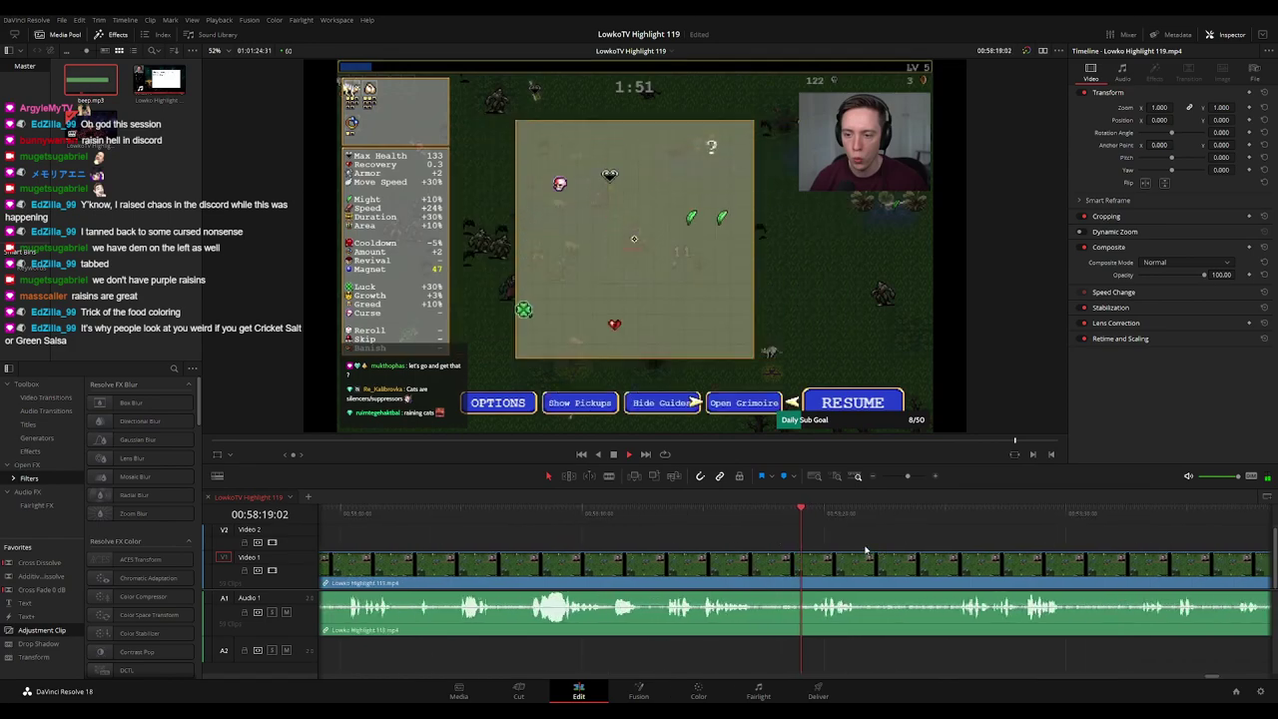
scroll(866, 551, up, 1)
drag(893, 542, 760, 536)
drag(846, 535, 743, 537)
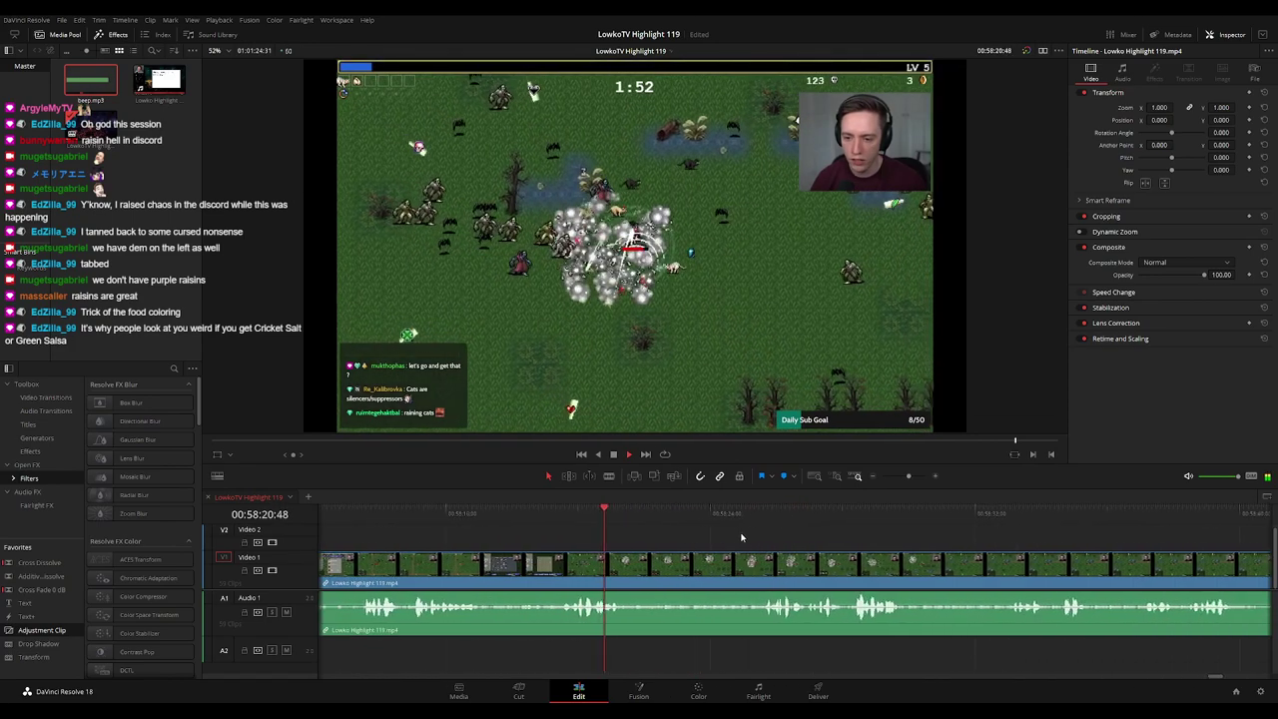
click(570, 511)
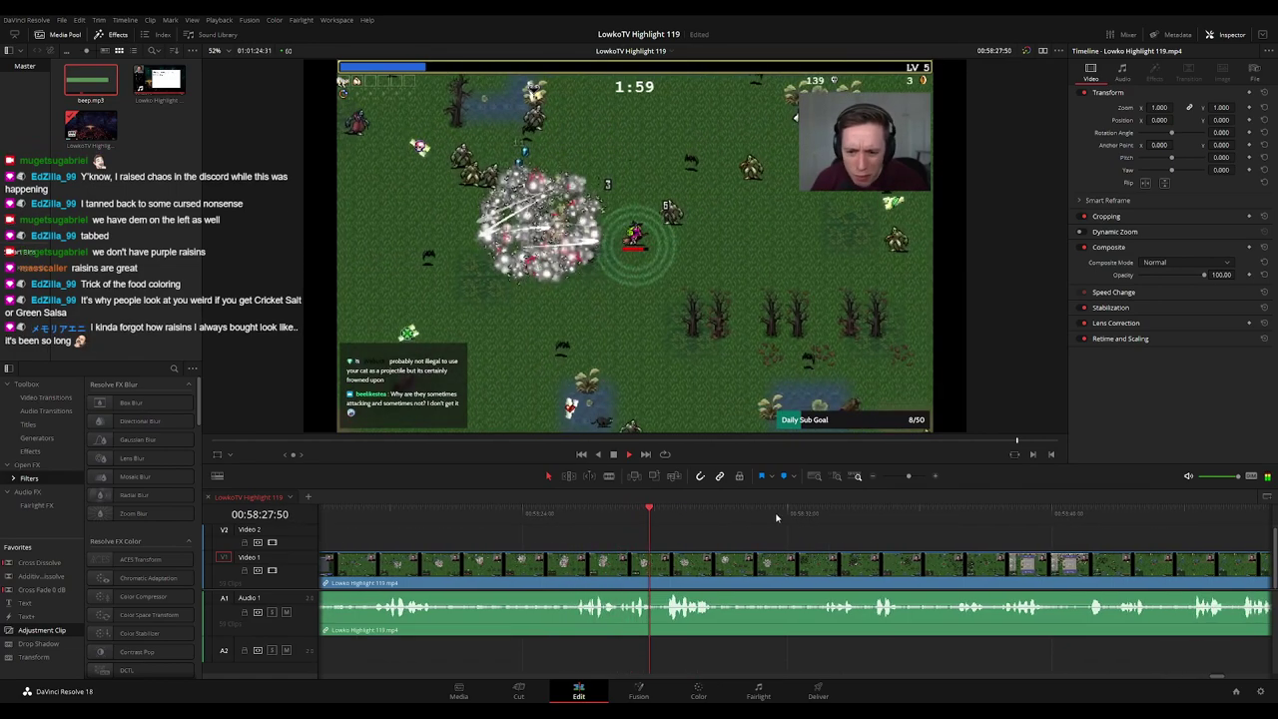
click(623, 515)
key(space)
scroll(650, 534, up, 3)
mouse_move(789, 515)
mouse_down()
mouse_move(725, 519)
mouse_move(783, 531)
mouse_up()
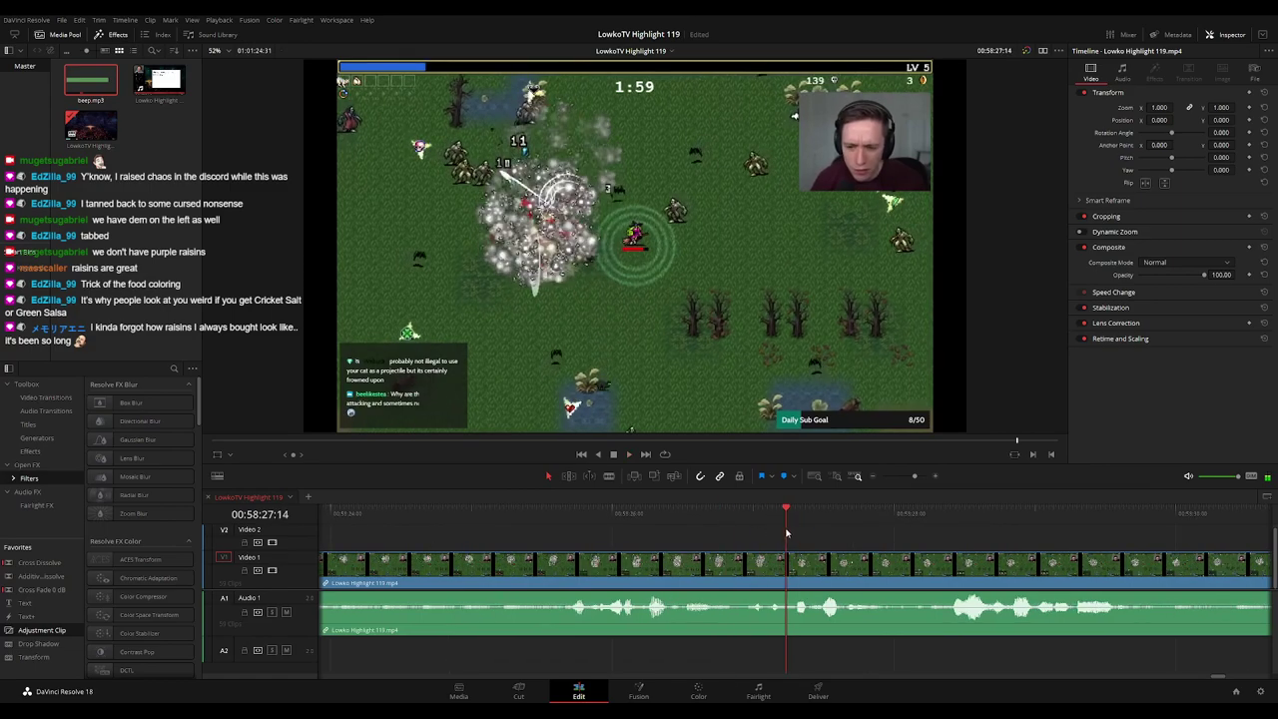
click(791, 568)
key(space)
click(725, 517)
key(space)
key(space)
key(ctrl+z)
Split out the short piece of the green-field game from about 00:58:27:14 to 00:58:27:28 and silence its audio
click(788, 570)
click(819, 516)
click(822, 576)
key(a)
drag(803, 606, 805, 645)
Place beep.mp3 on audio track A2 beneath the silenced piece and trim it to the same length
drag(89, 80, 781, 652)
scroll(781, 652, down, 3)
drag(1004, 652, 791, 649)
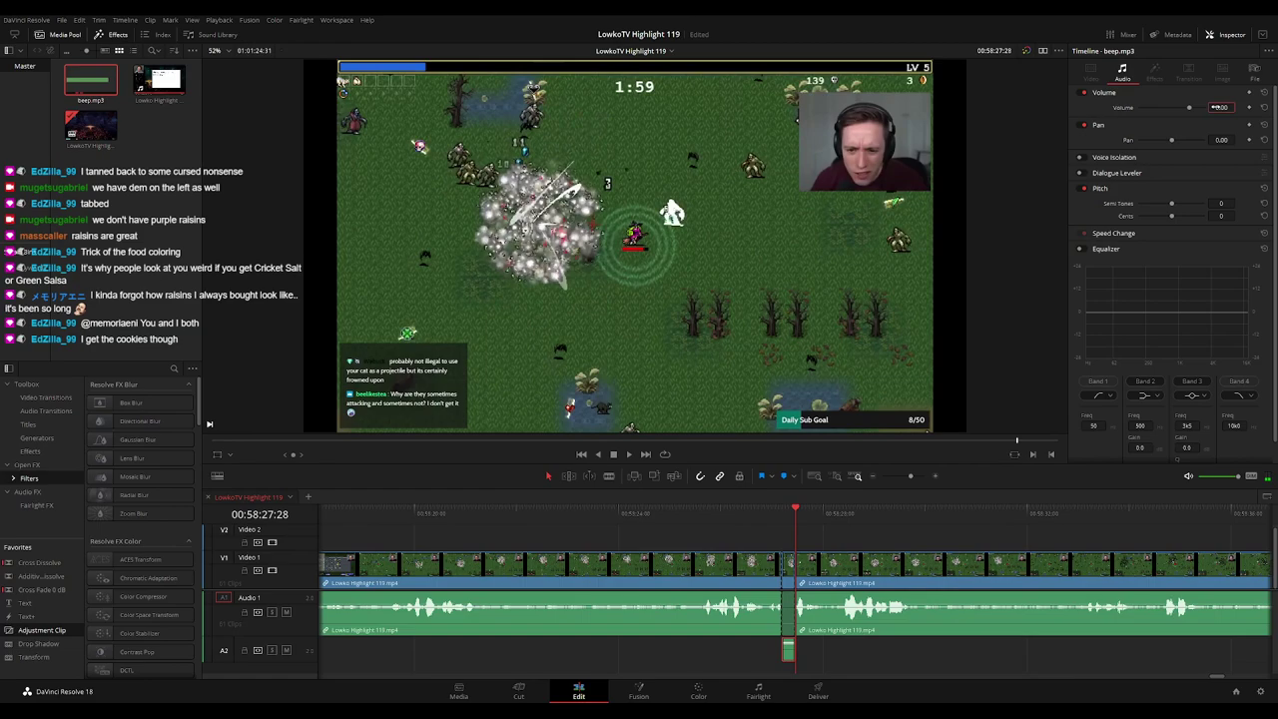
Set the beep clip's volume to -27 and play back the bleeped moment
text(6)
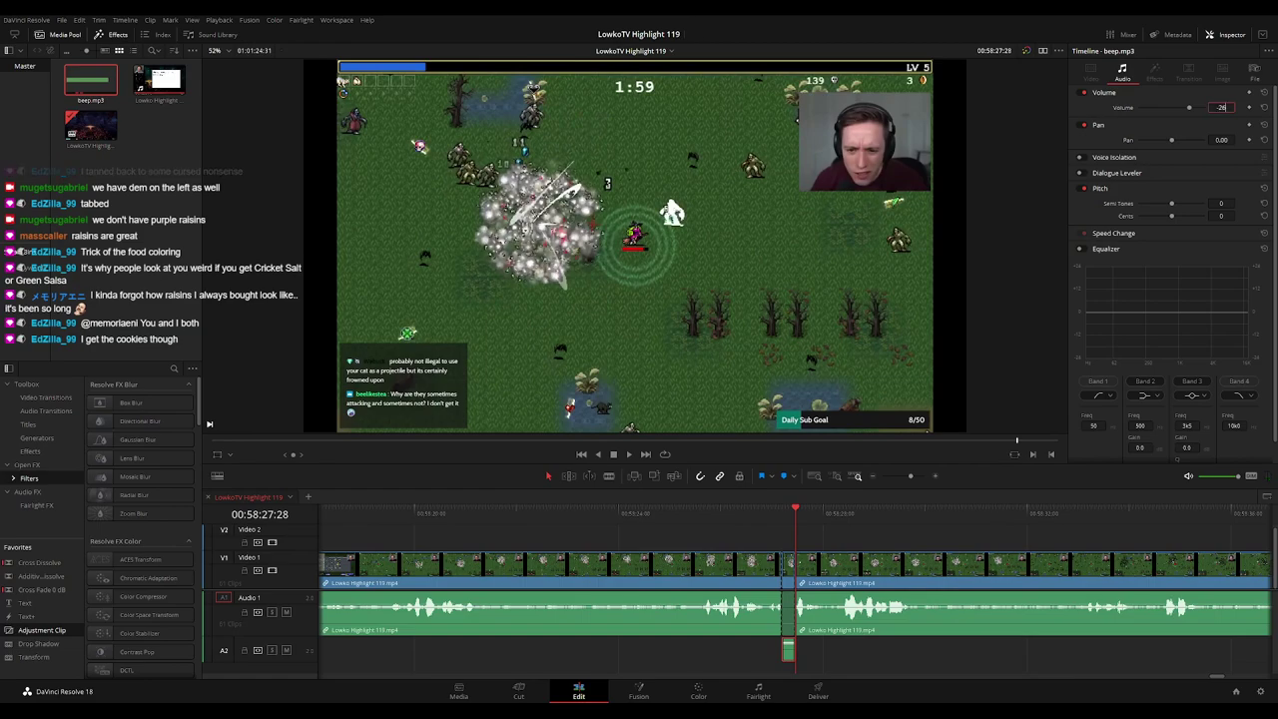
text(7)
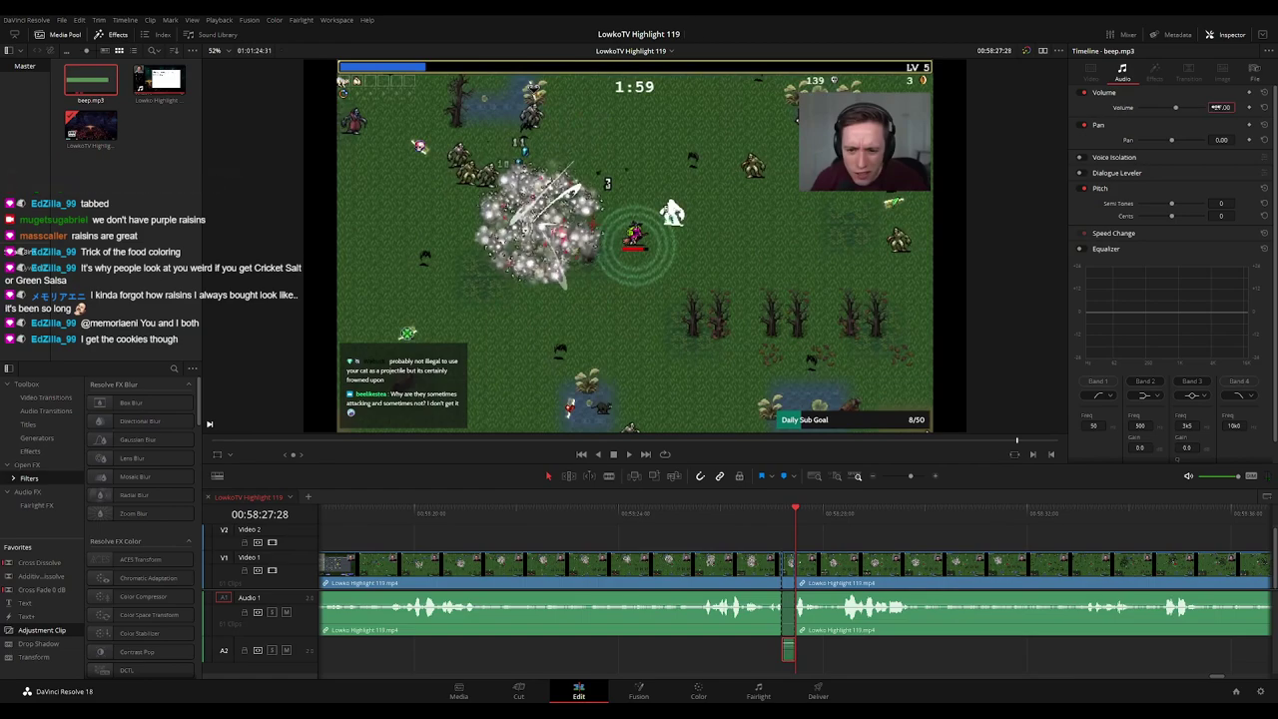
click(761, 521)
key(space)
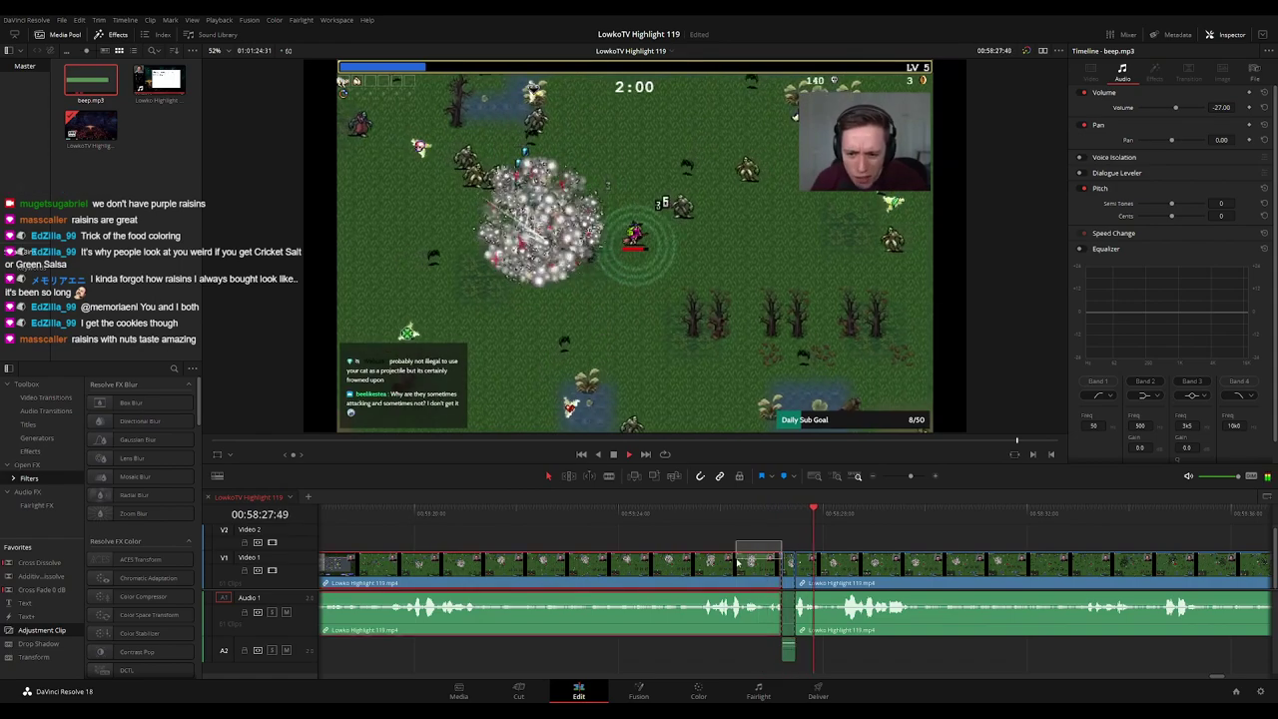
Set the clip colour of the green-field segment before the bleep and the short bleeped piece to teal
click(780, 563)
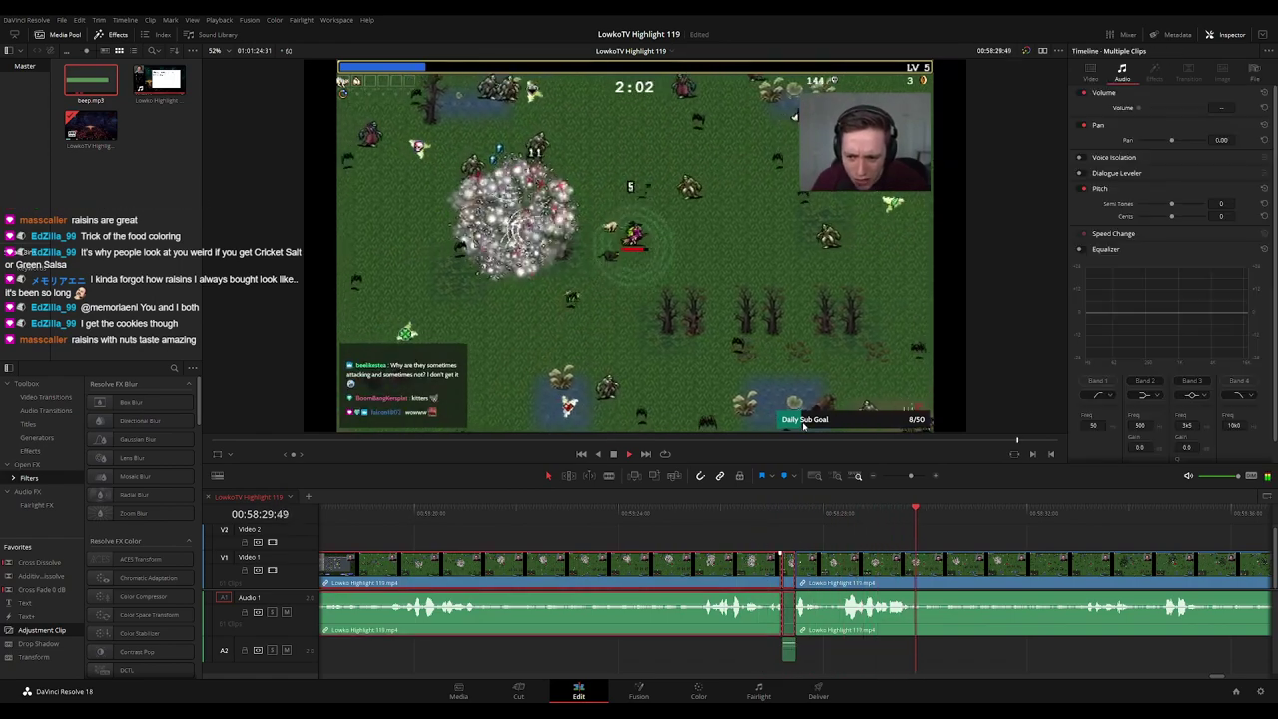
click(961, 534)
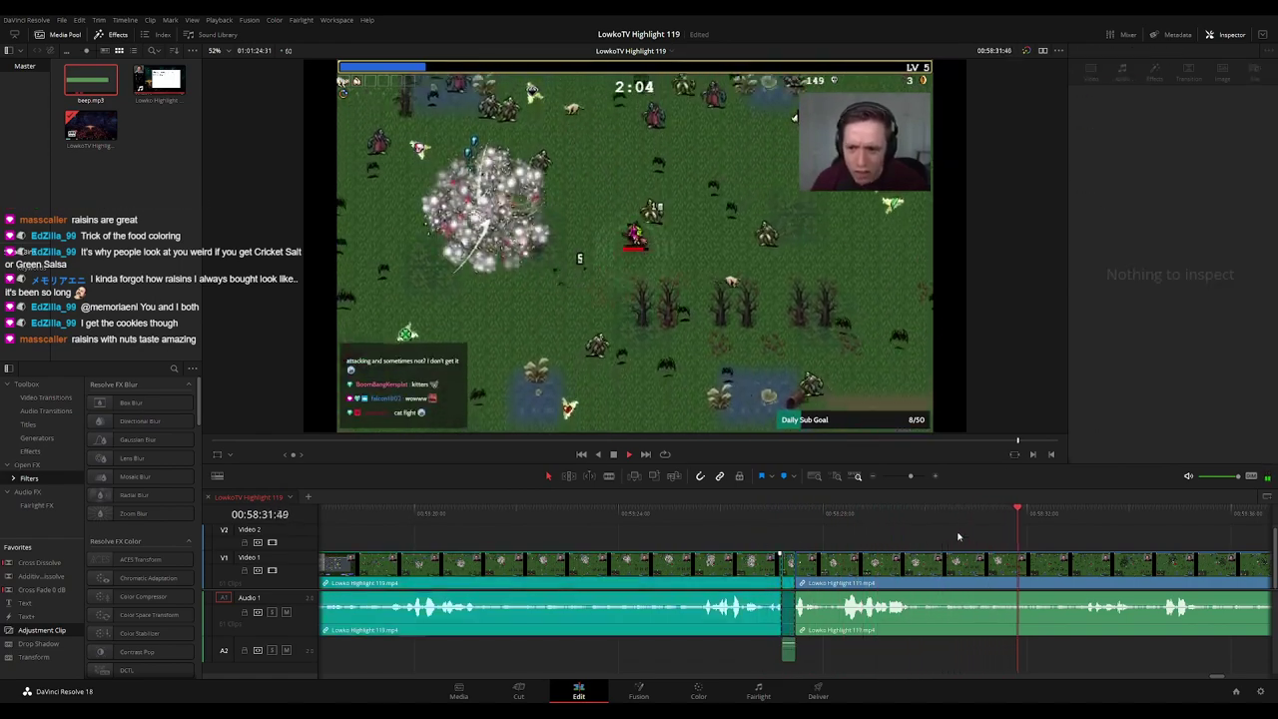
Review the green-field game footage from about 00:58:31 to 00:58:53 for the next jump between gameplay moments
drag(1026, 546, 739, 543)
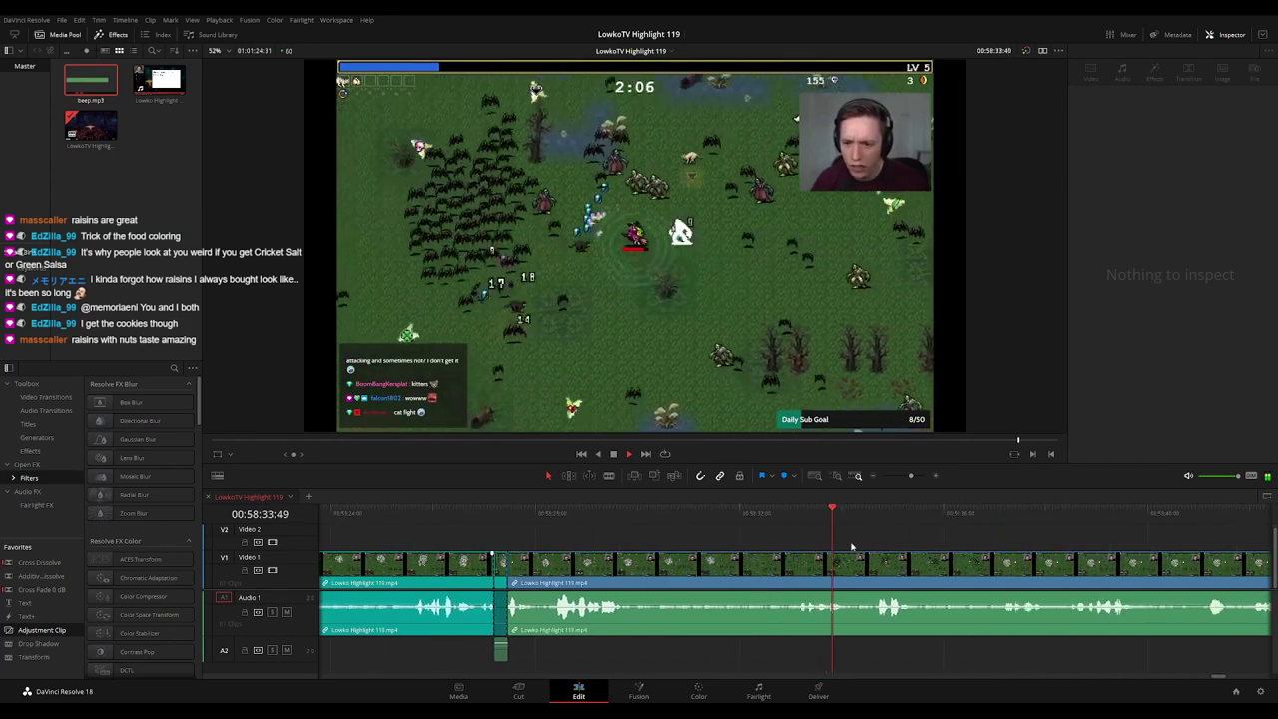
scroll(890, 550, down, 6)
drag(895, 549, 773, 548)
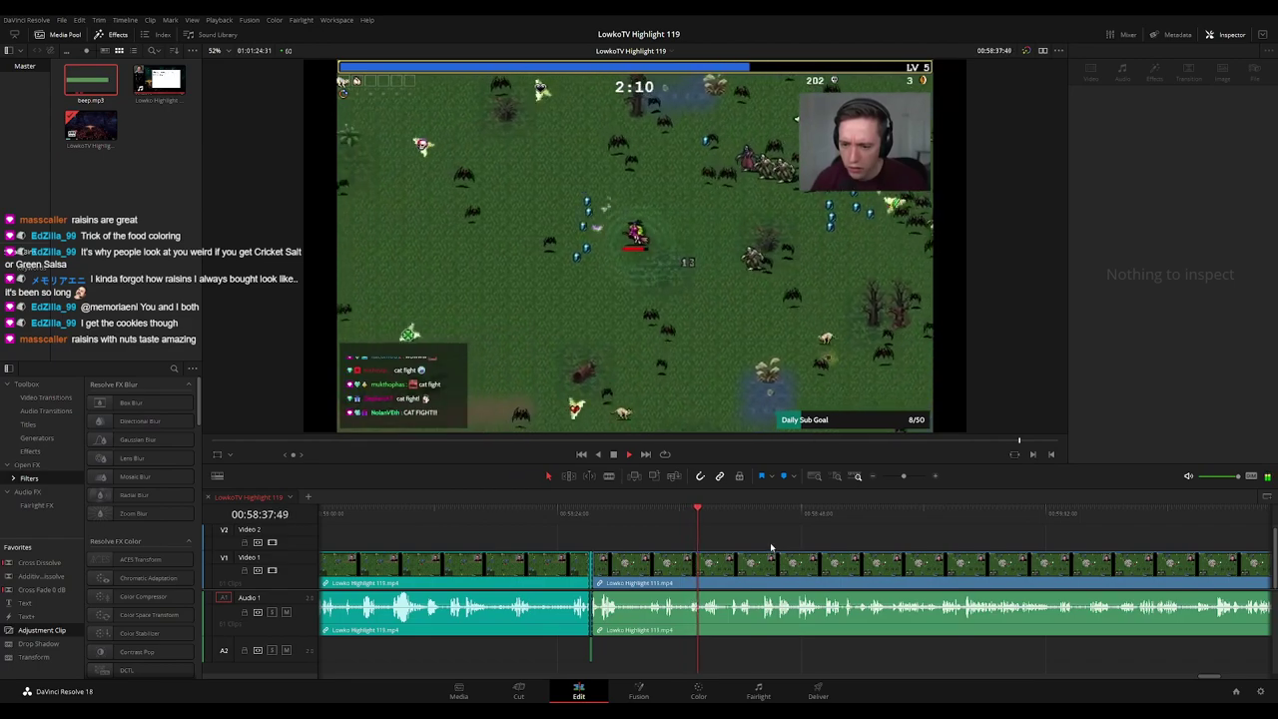
scroll(771, 548, up, 1)
drag(771, 547, 713, 545)
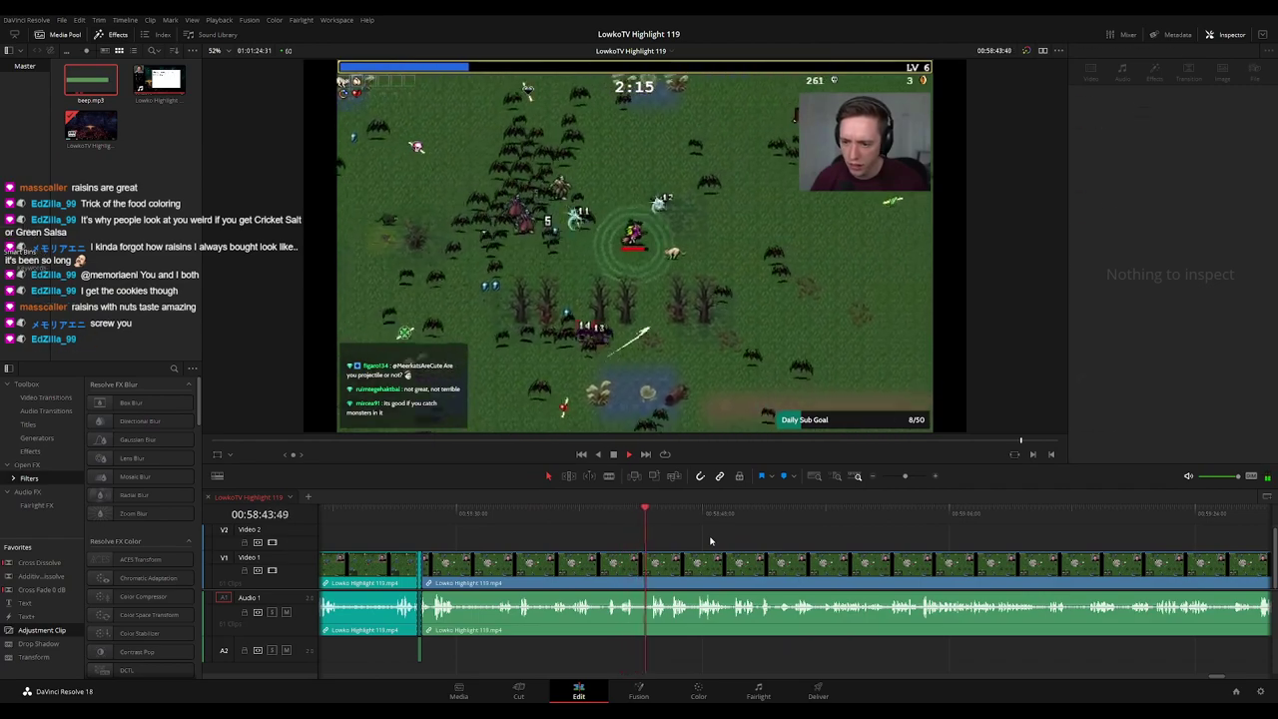
key(space)
key(space)
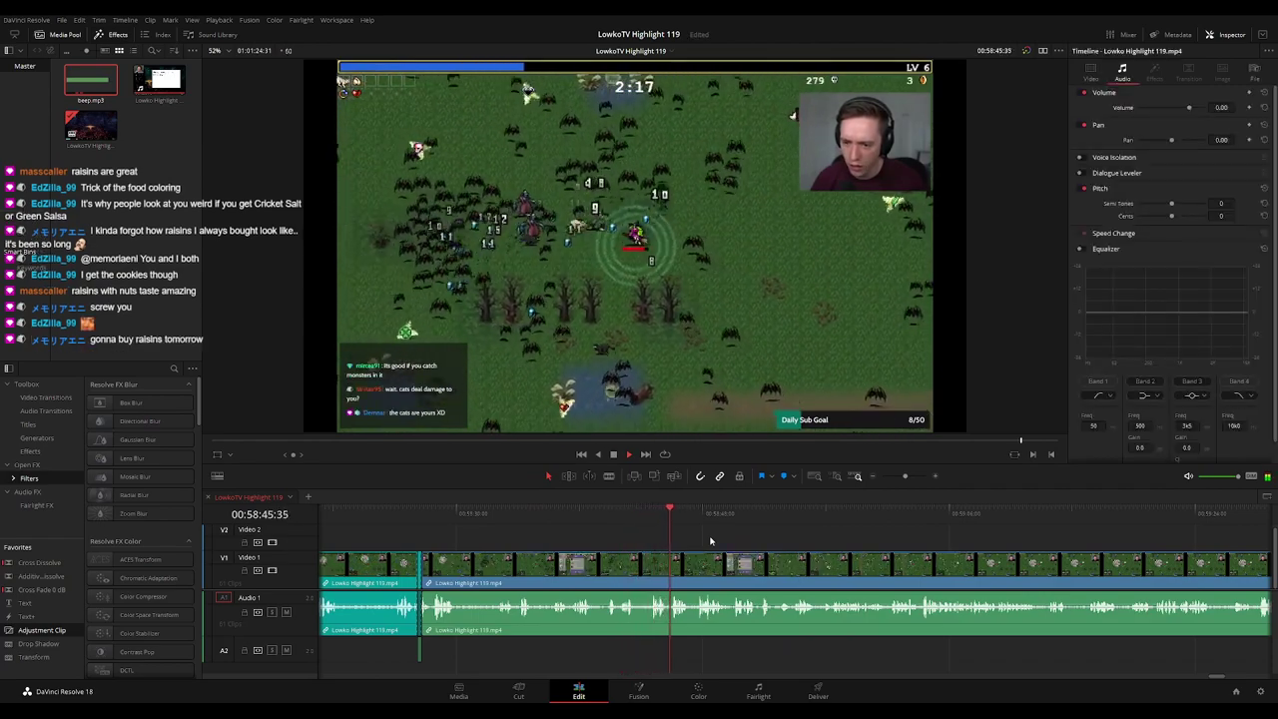
scroll(739, 544, up, 3)
scroll(769, 531, right, 2)
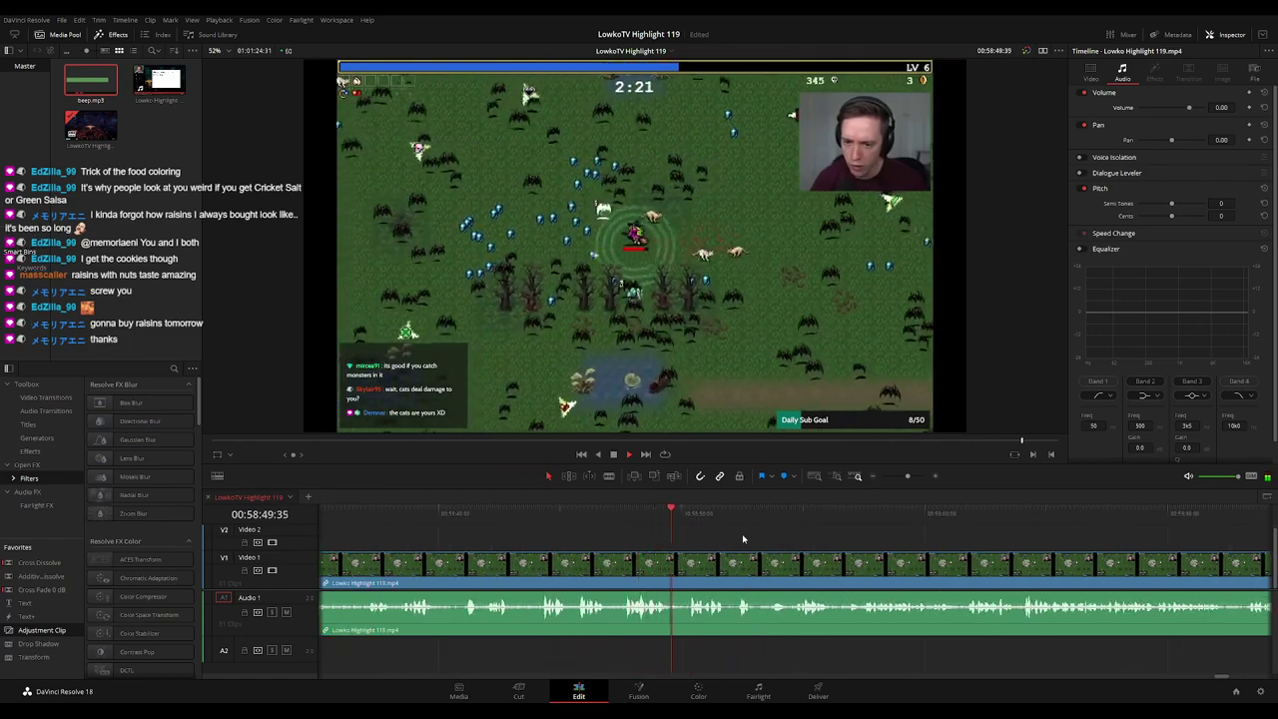
scroll(707, 539, right, 1)
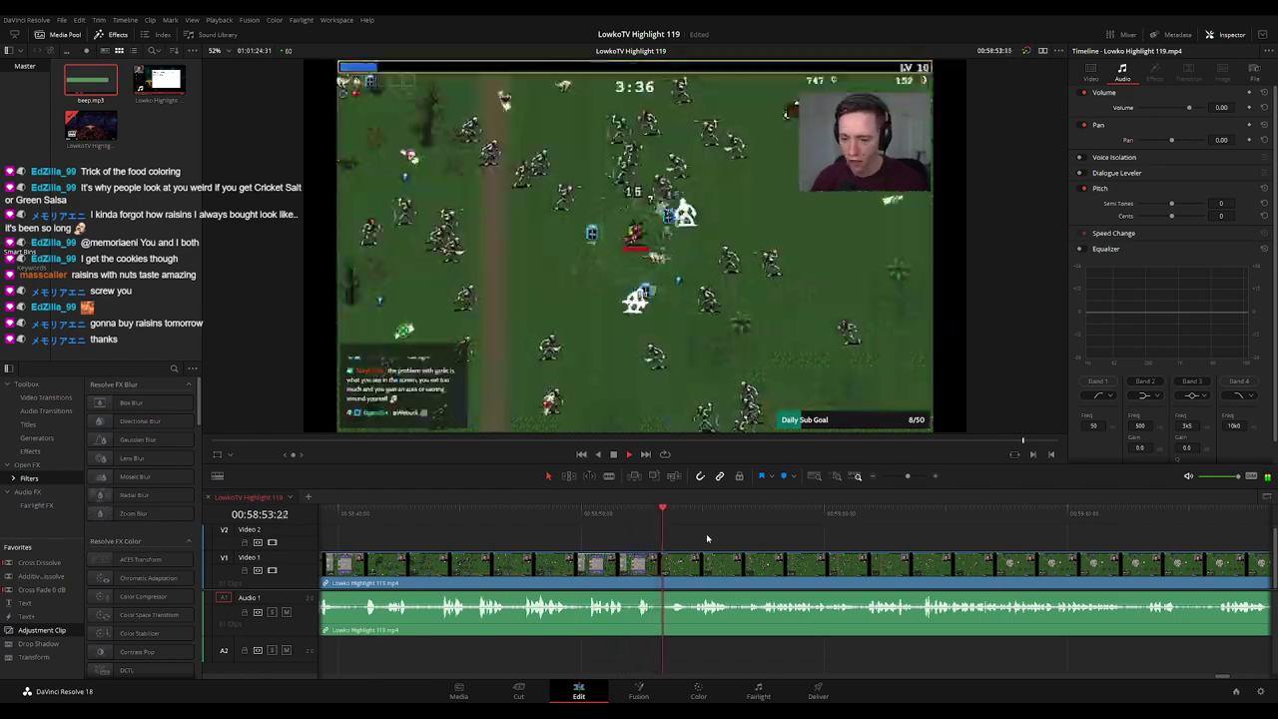
Split out the short transition after the level-up screen at 00:58:53:05 and ripple-delete it
click(646, 513)
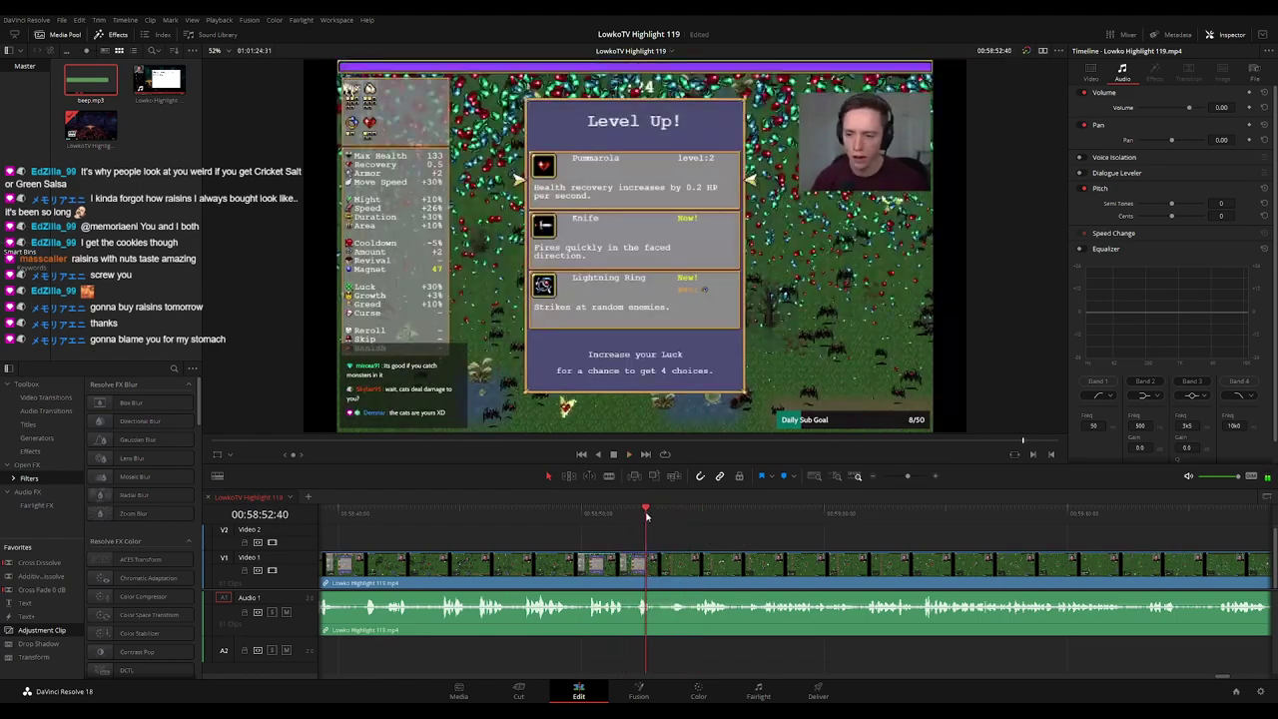
drag(646, 515, 655, 533)
scroll(749, 556, up, 3)
key(b)
click(803, 571)
key(space)
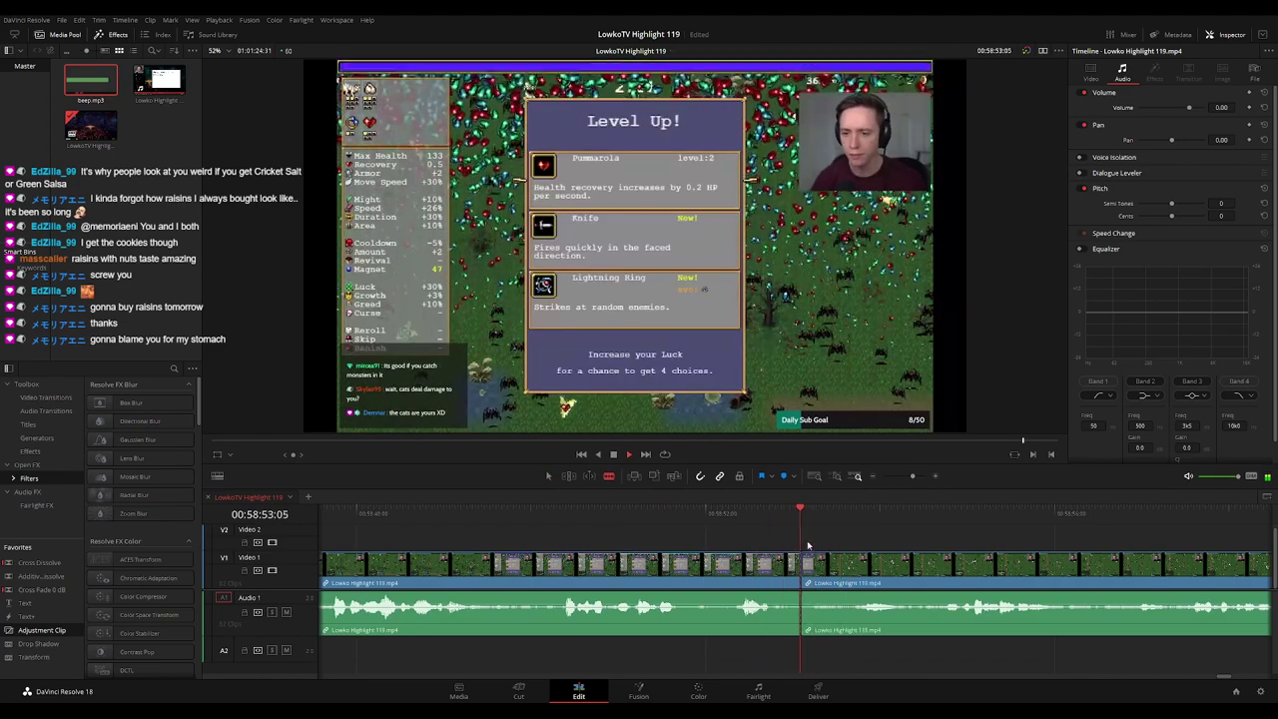
key(space)
click(845, 565)
key(a)
key(BackSpace)
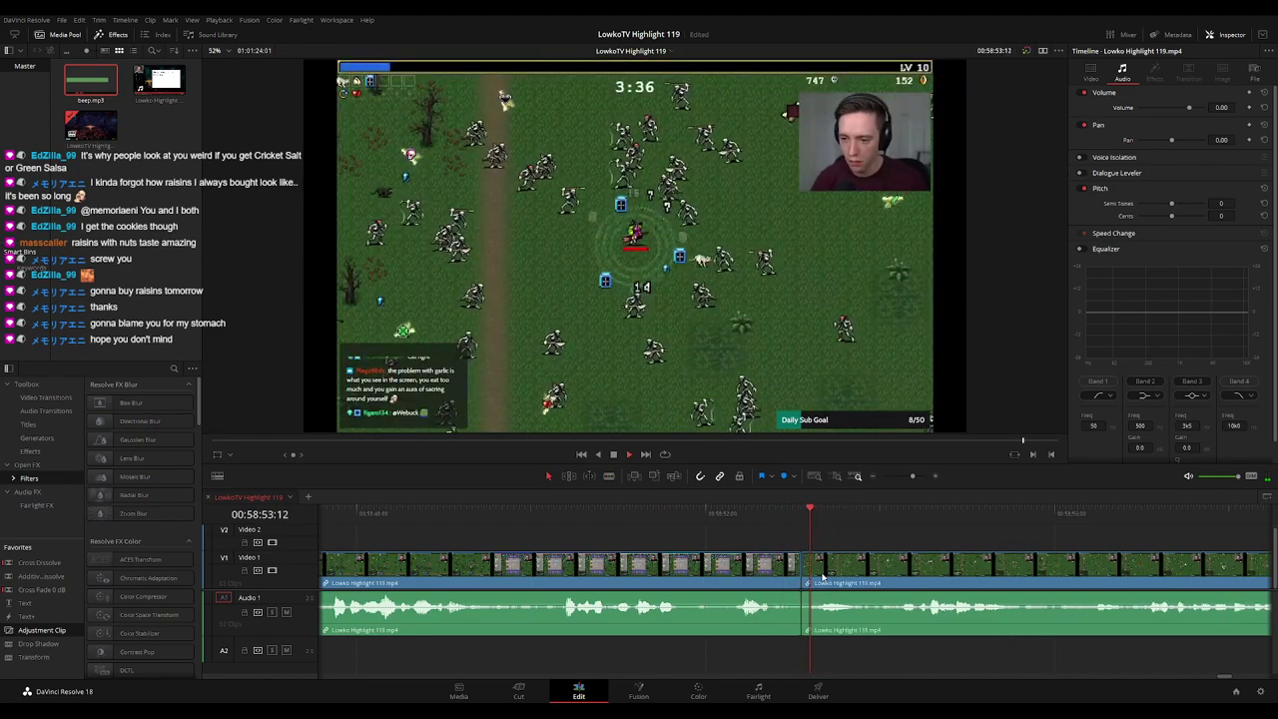
Set the clip colour of the green-field segment between the bleep and the cut at 00:58:53 to teal
scroll(776, 564, down, 10)
click(712, 570)
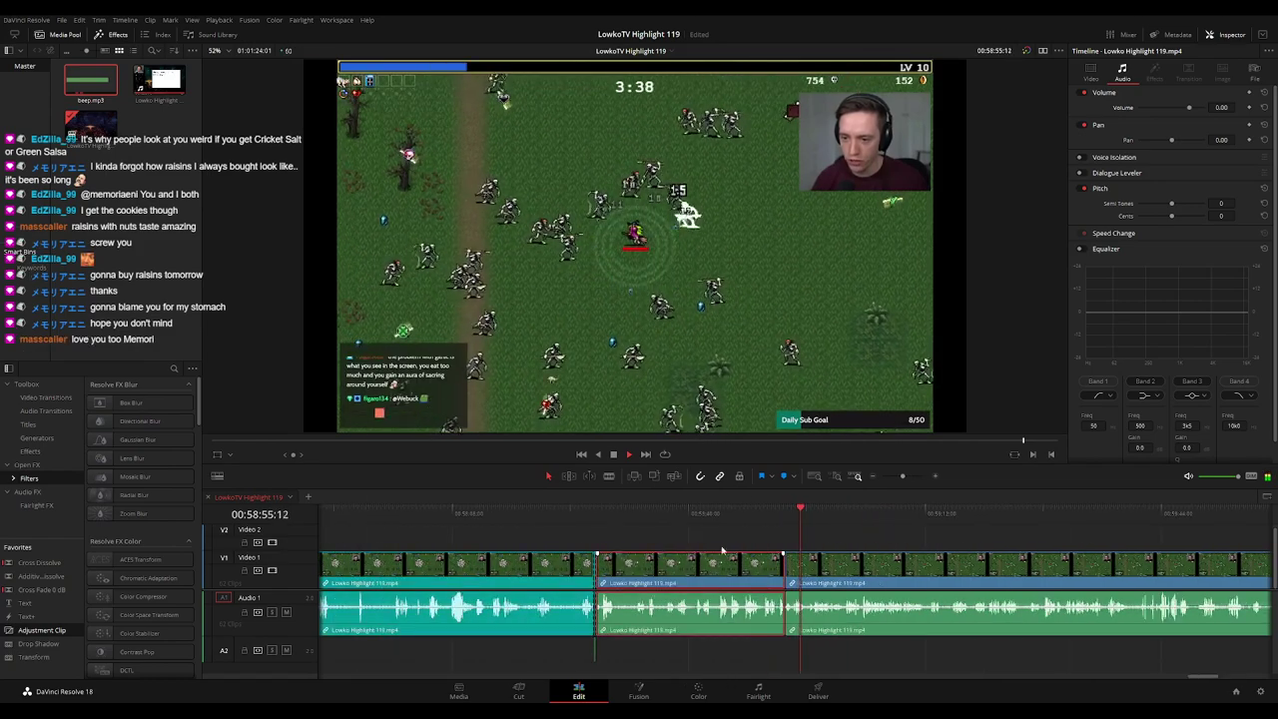
key(BackSpace)
Review the green-field game footage from about 00:58:55 to 00:59:27 for moments that need editing
drag(906, 544, 796, 544)
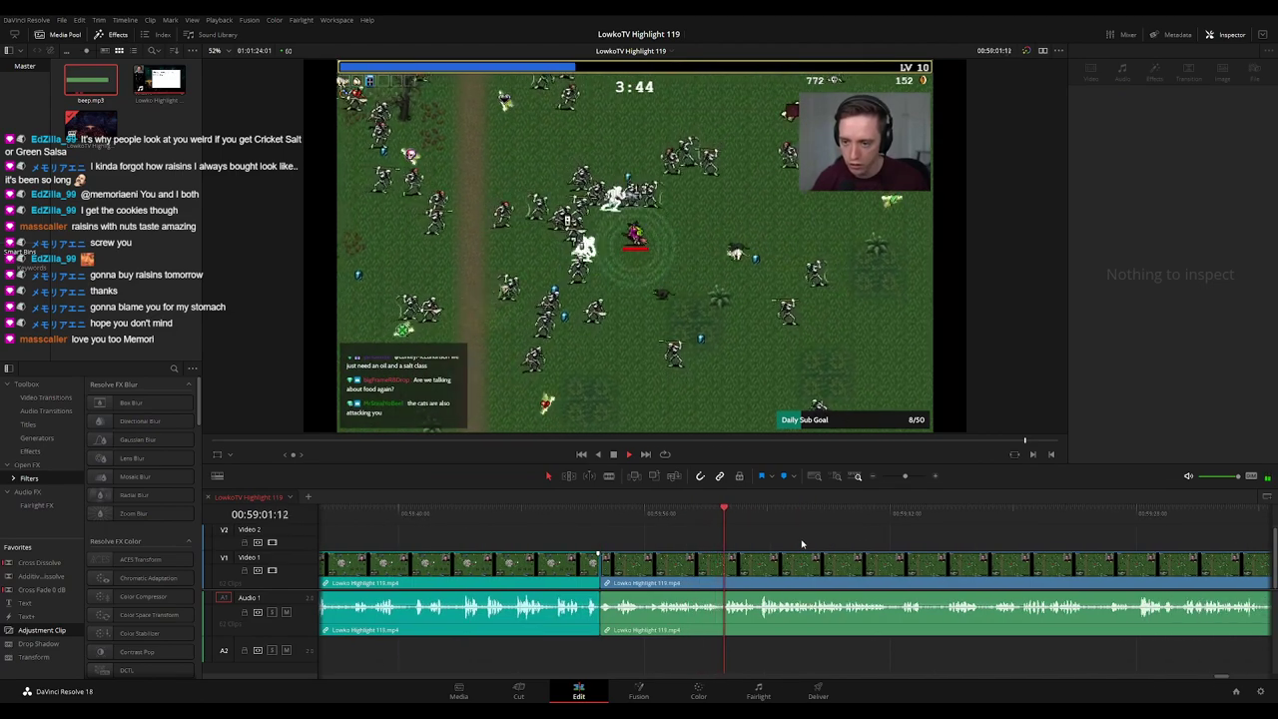
click(802, 544)
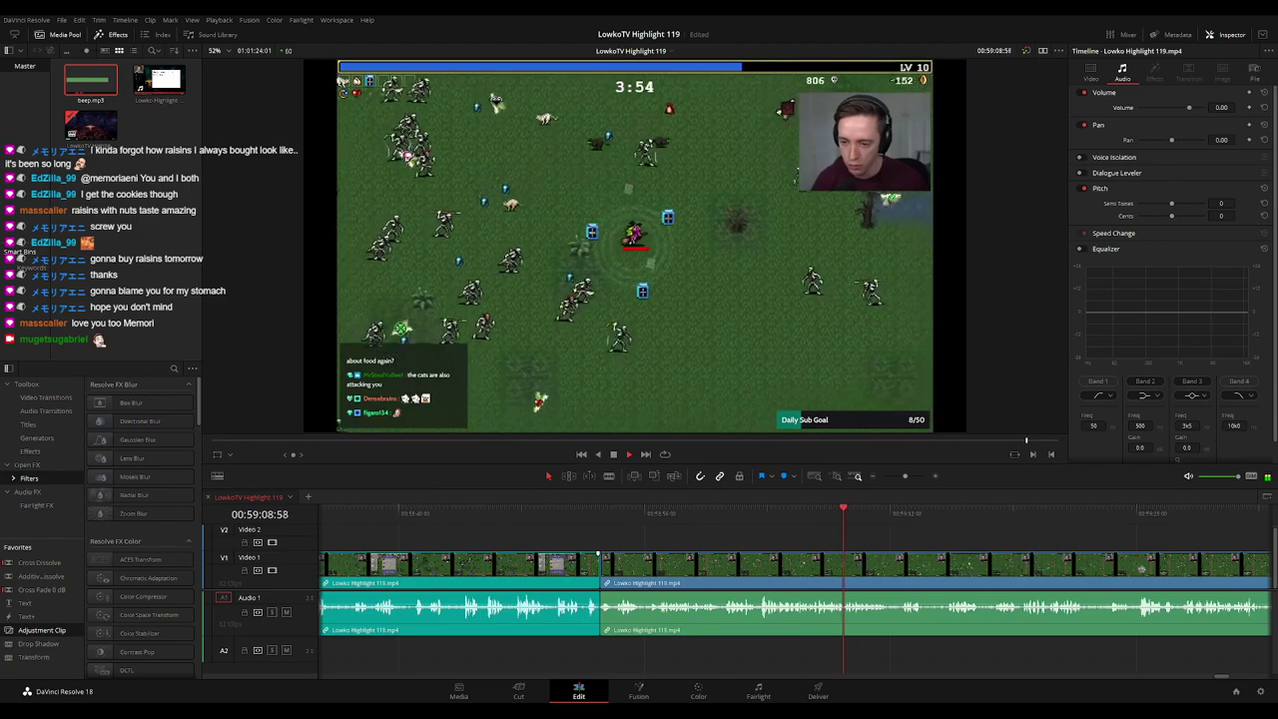
scroll(871, 525, right, 2)
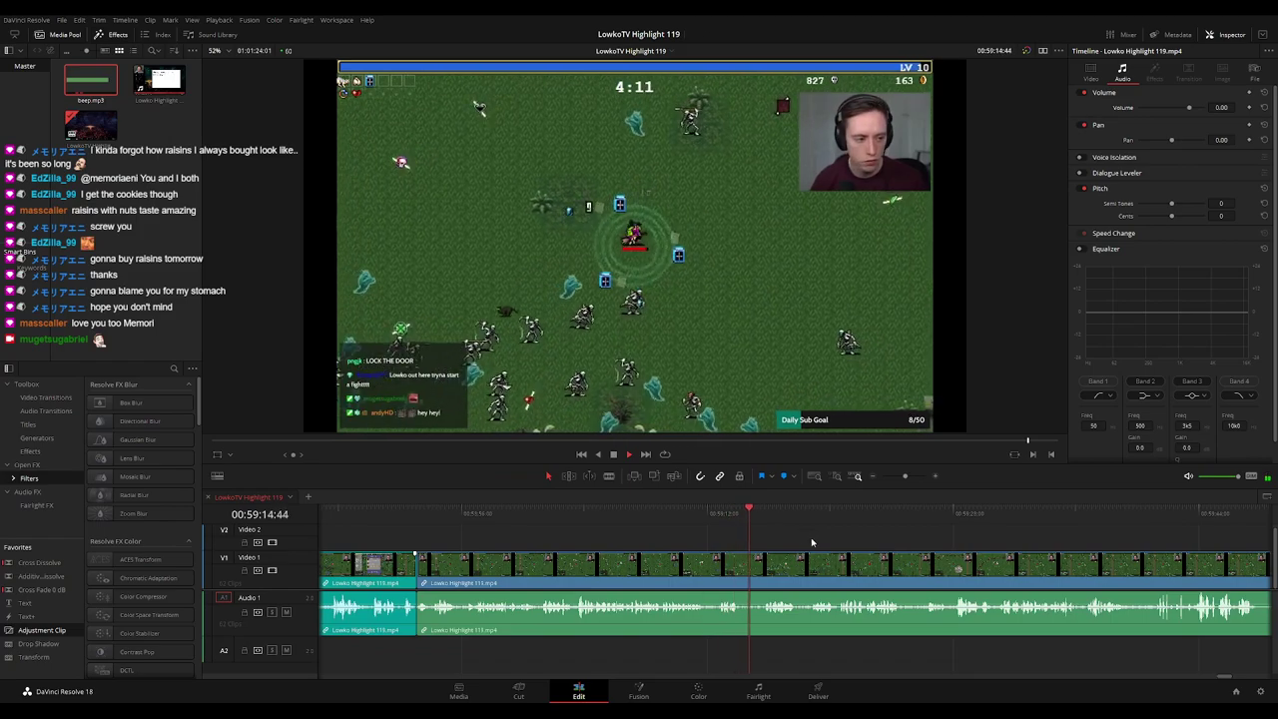
scroll(867, 541, right, 2)
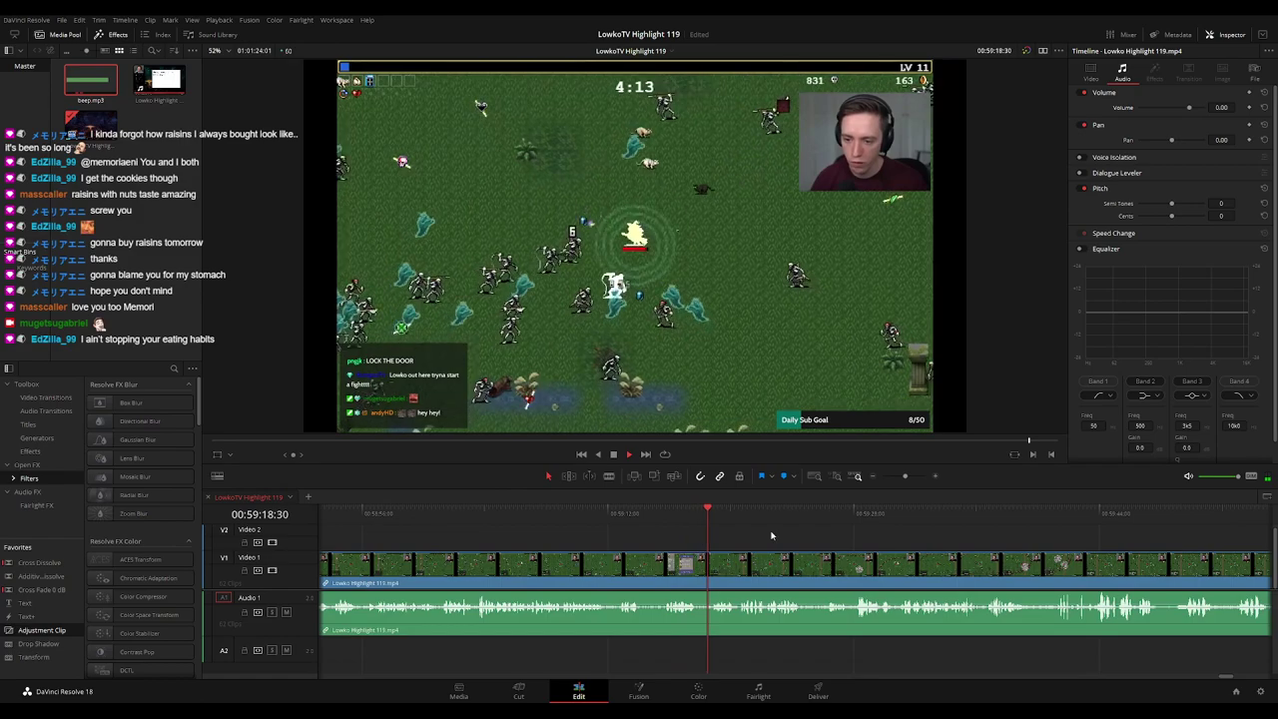
scroll(796, 546, down, 5)
scroll(850, 551, up, 4)
scroll(851, 551, right, 3)
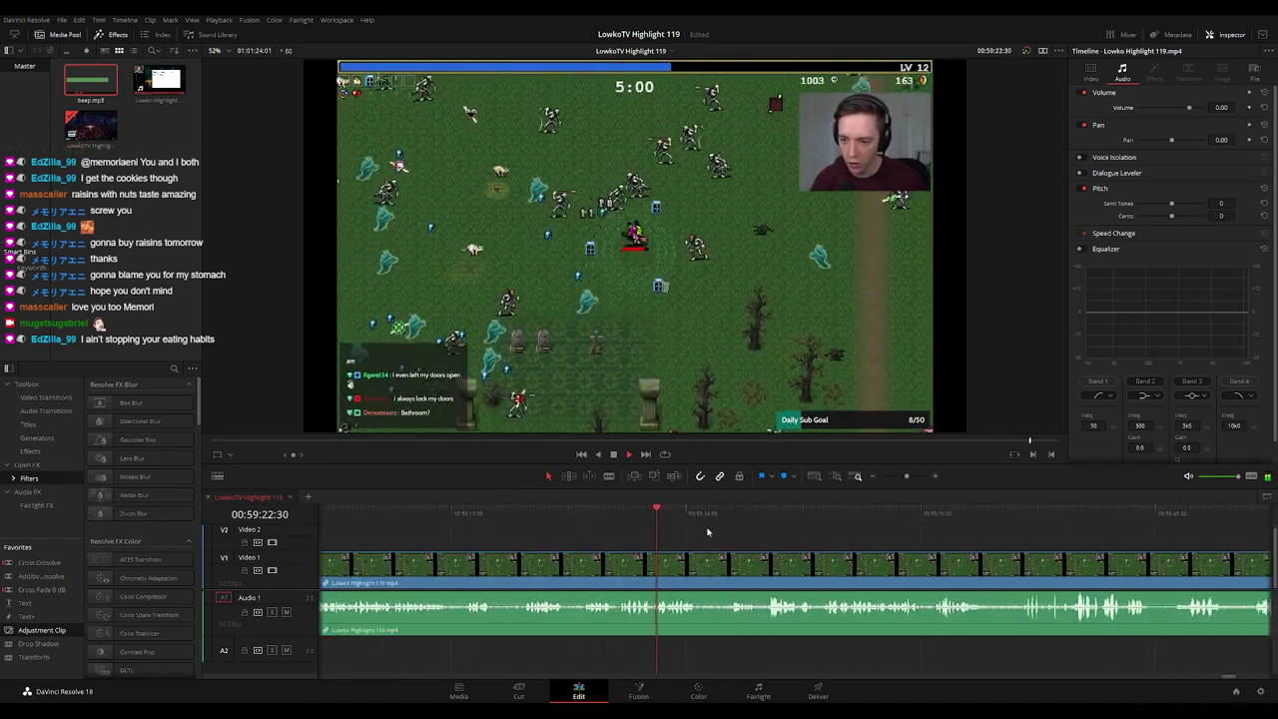
scroll(876, 542, up, 2)
drag(876, 542, 701, 540)
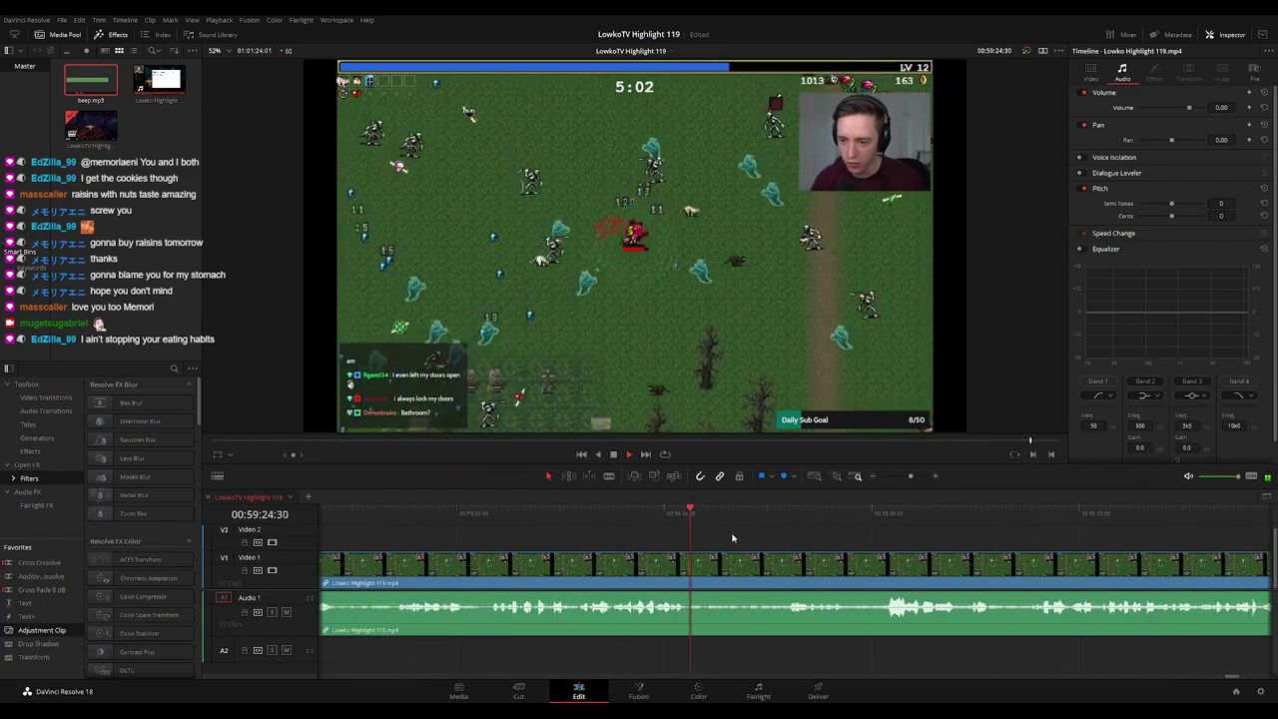
click(789, 514)
scroll(865, 535, down, 1)
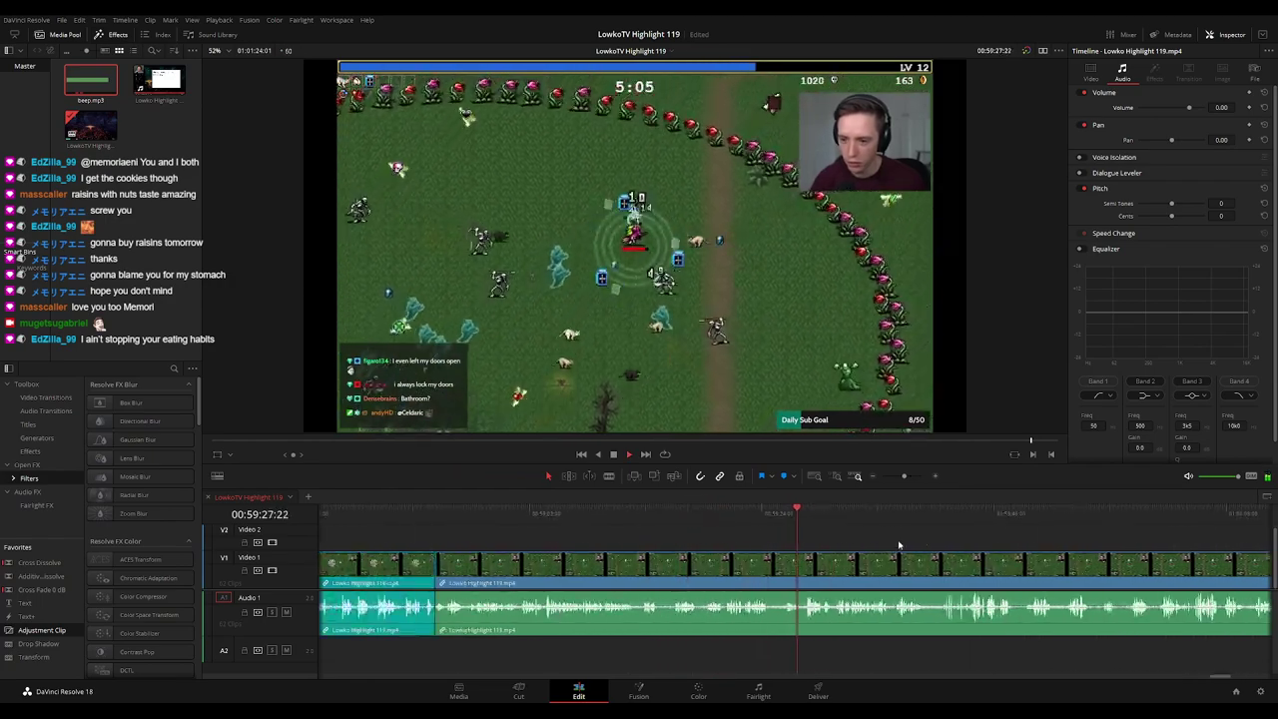
Review the rest of the green-field game footage up to the switch to the dark battle game at about 00:59:47
drag(869, 542, 703, 543)
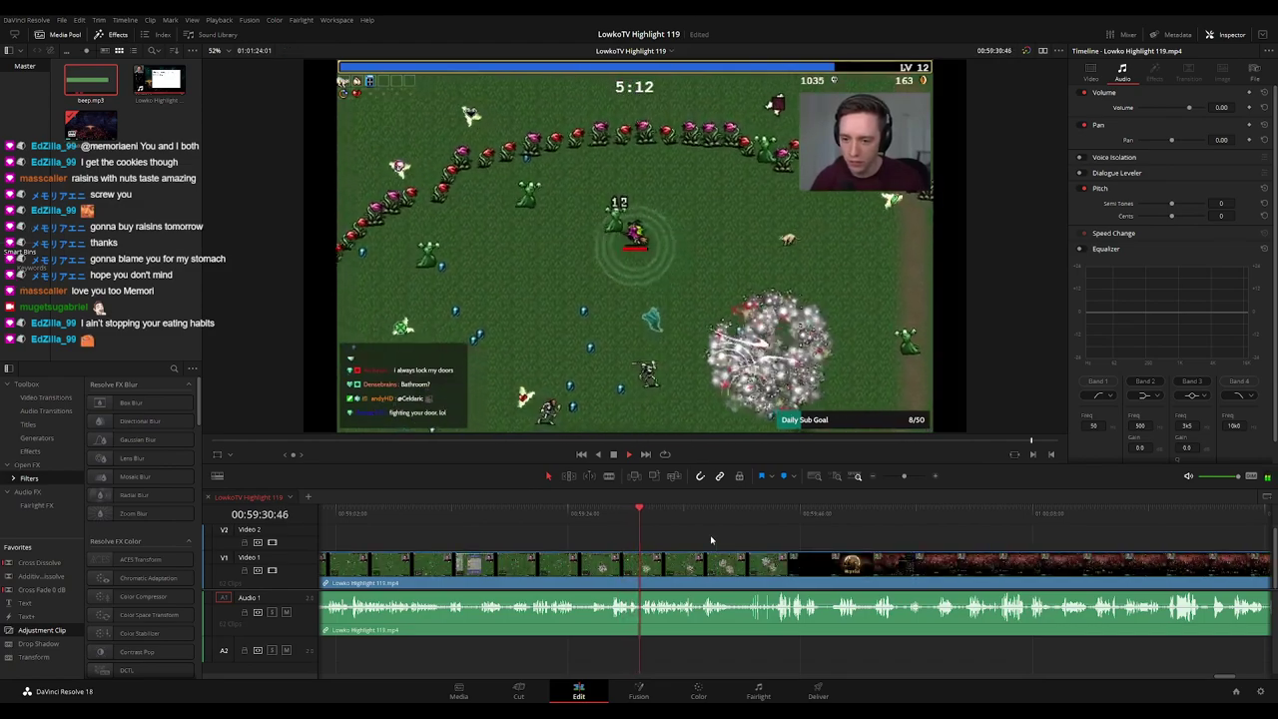
scroll(829, 539, up, 2)
drag(939, 537, 746, 538)
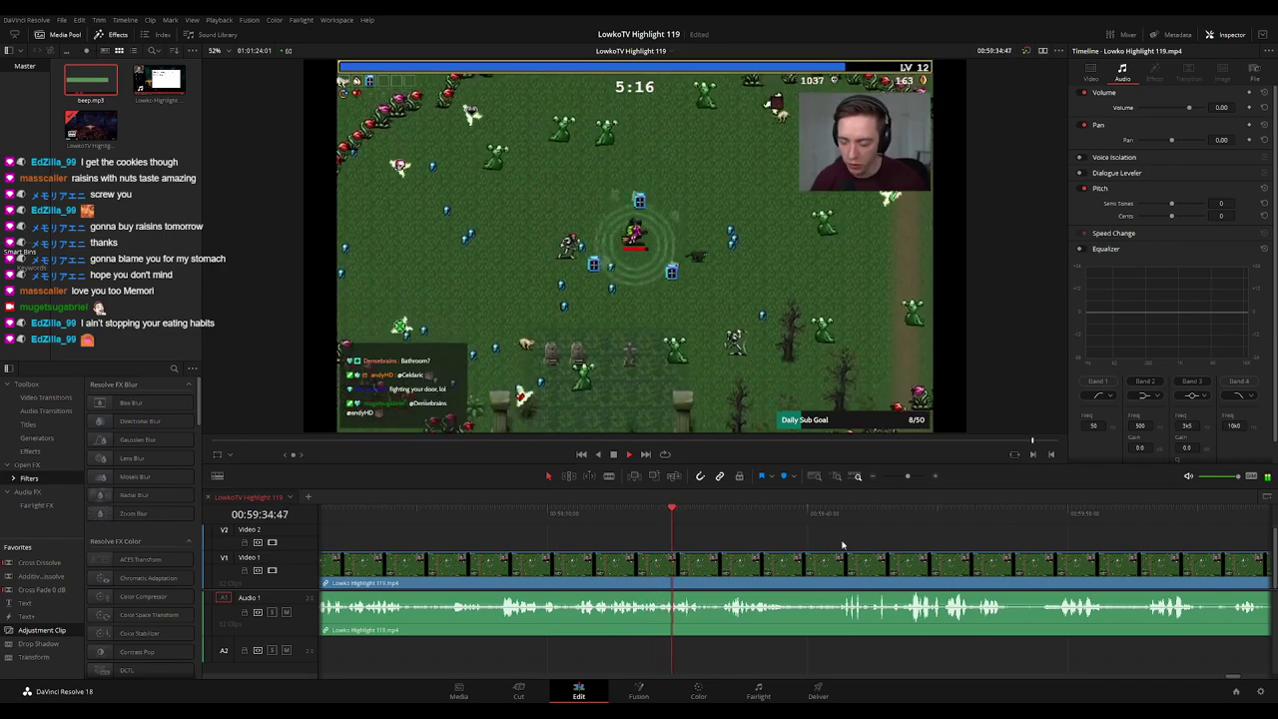
scroll(762, 548, right, 1)
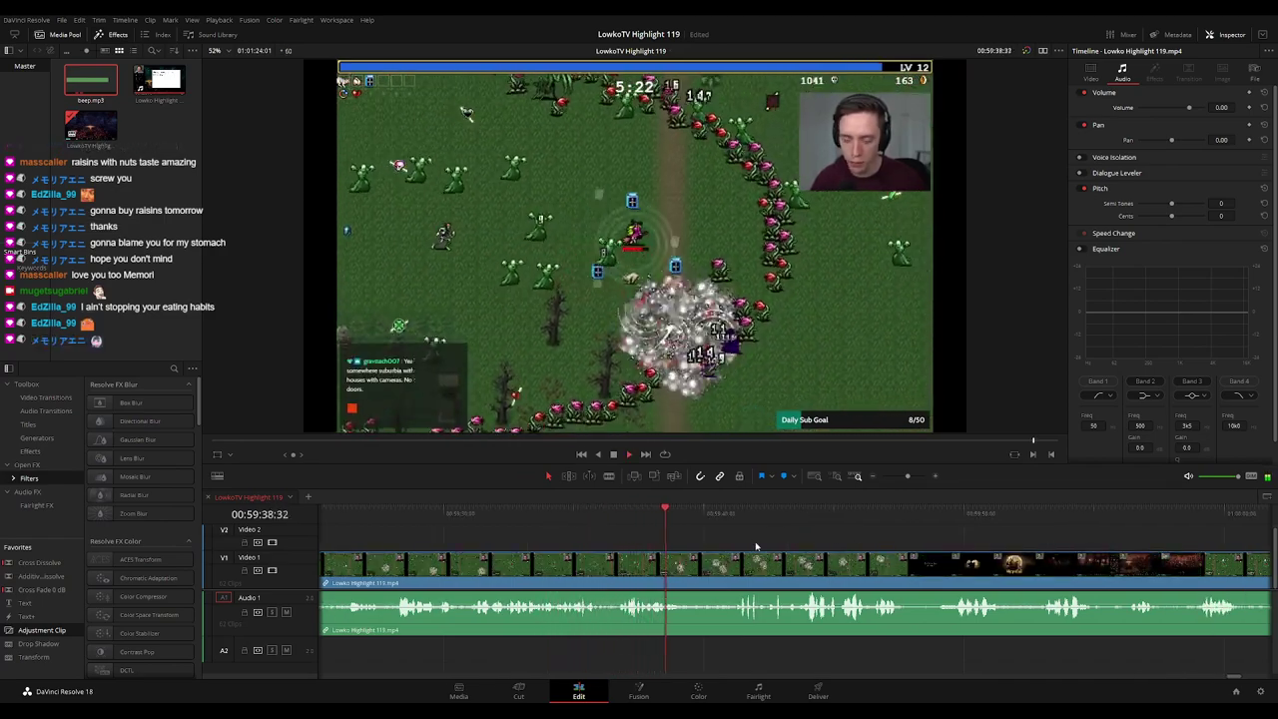
click(739, 526)
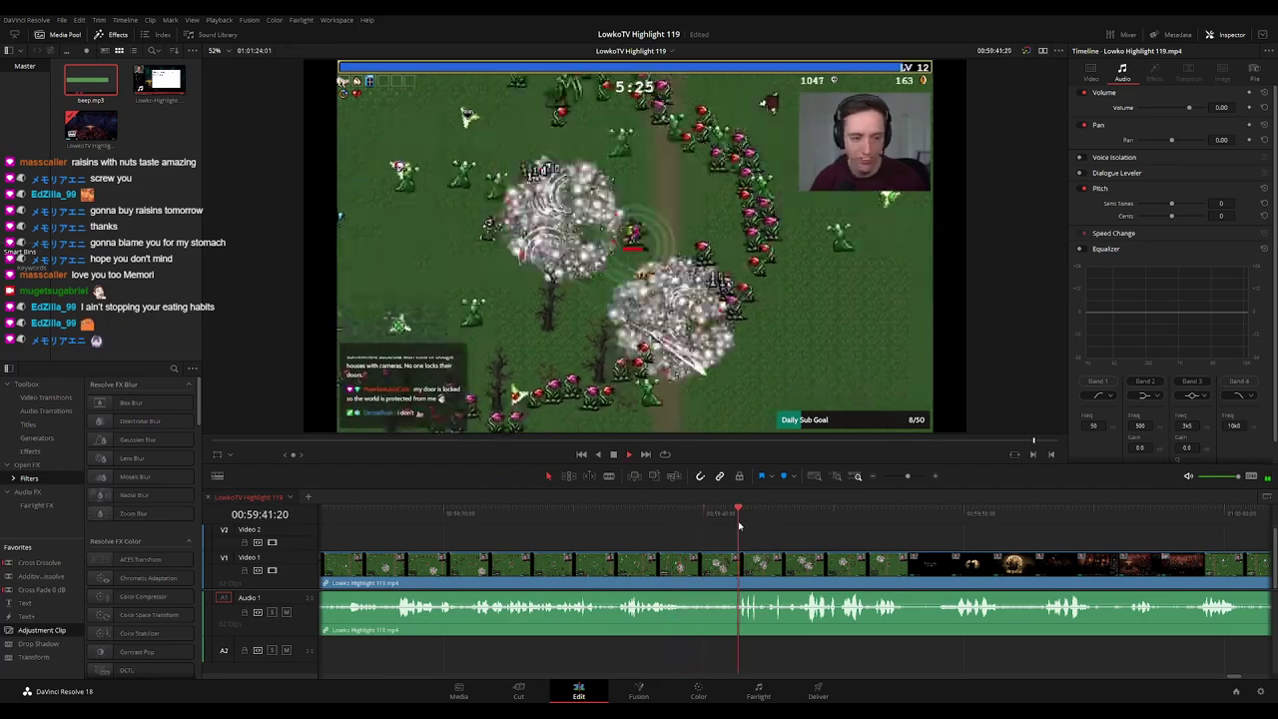
scroll(720, 536, left, 3)
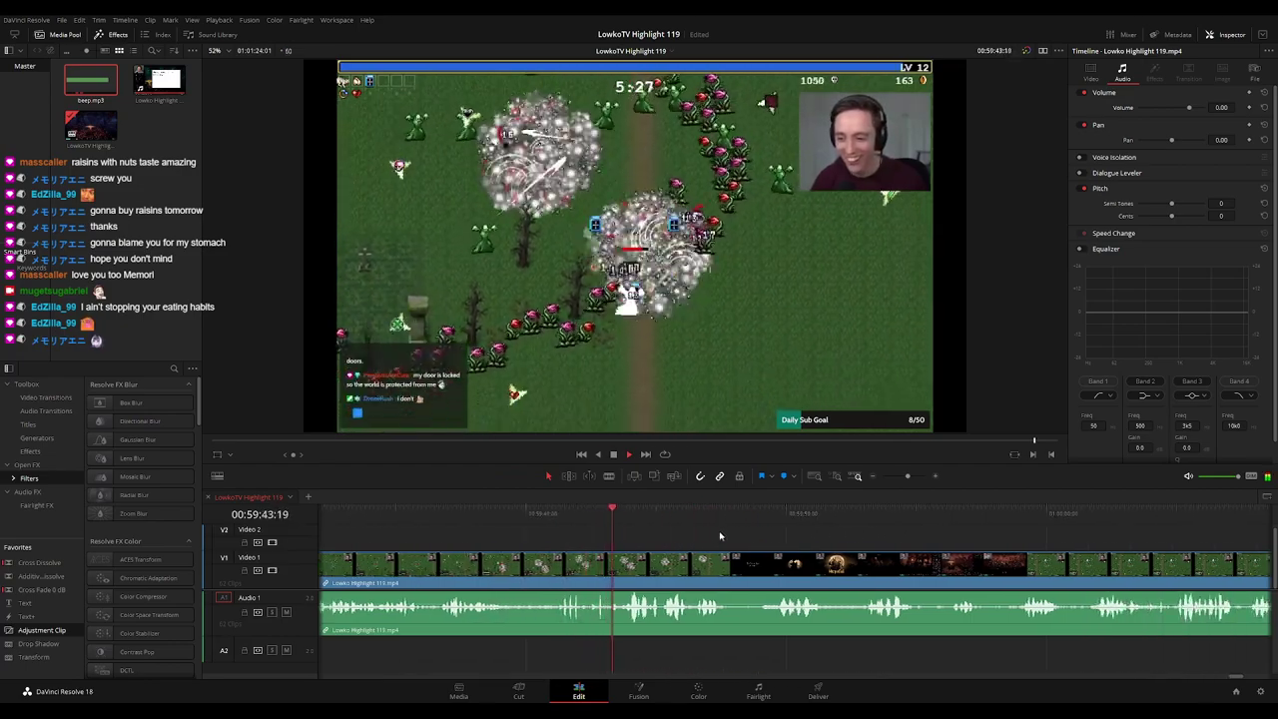
scroll(699, 537, right, 4)
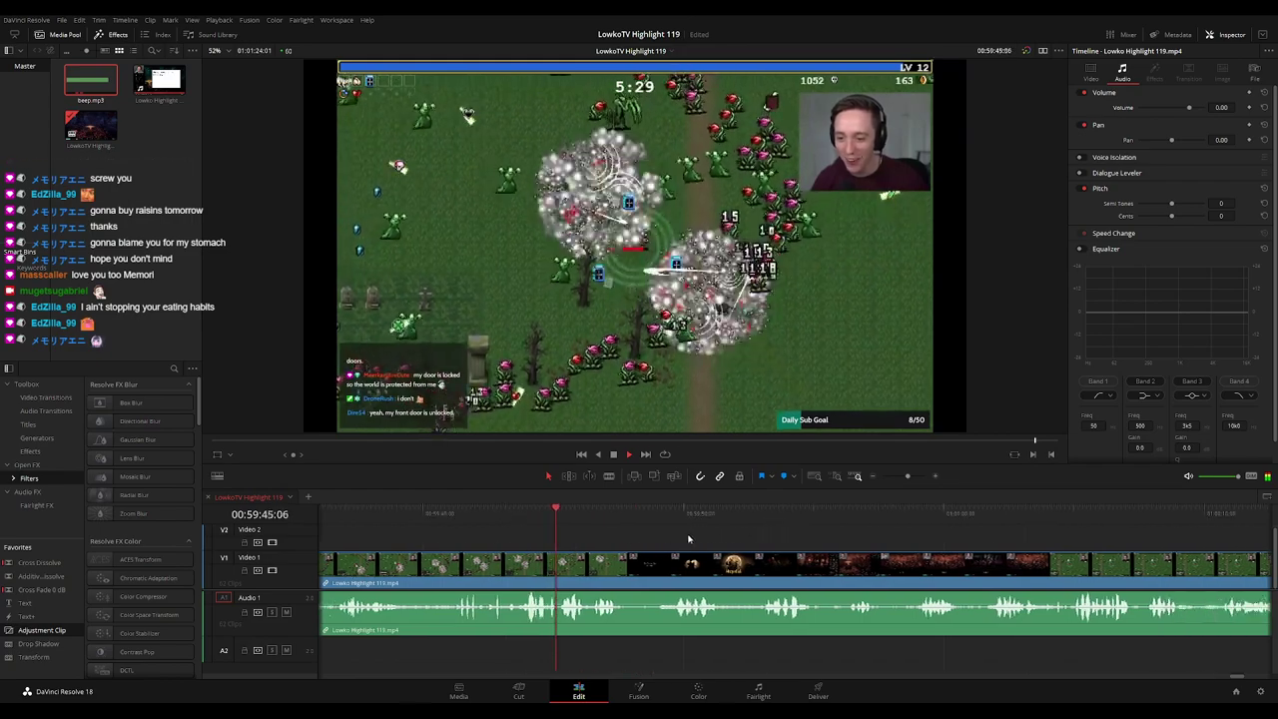
scroll(649, 540, right, 3)
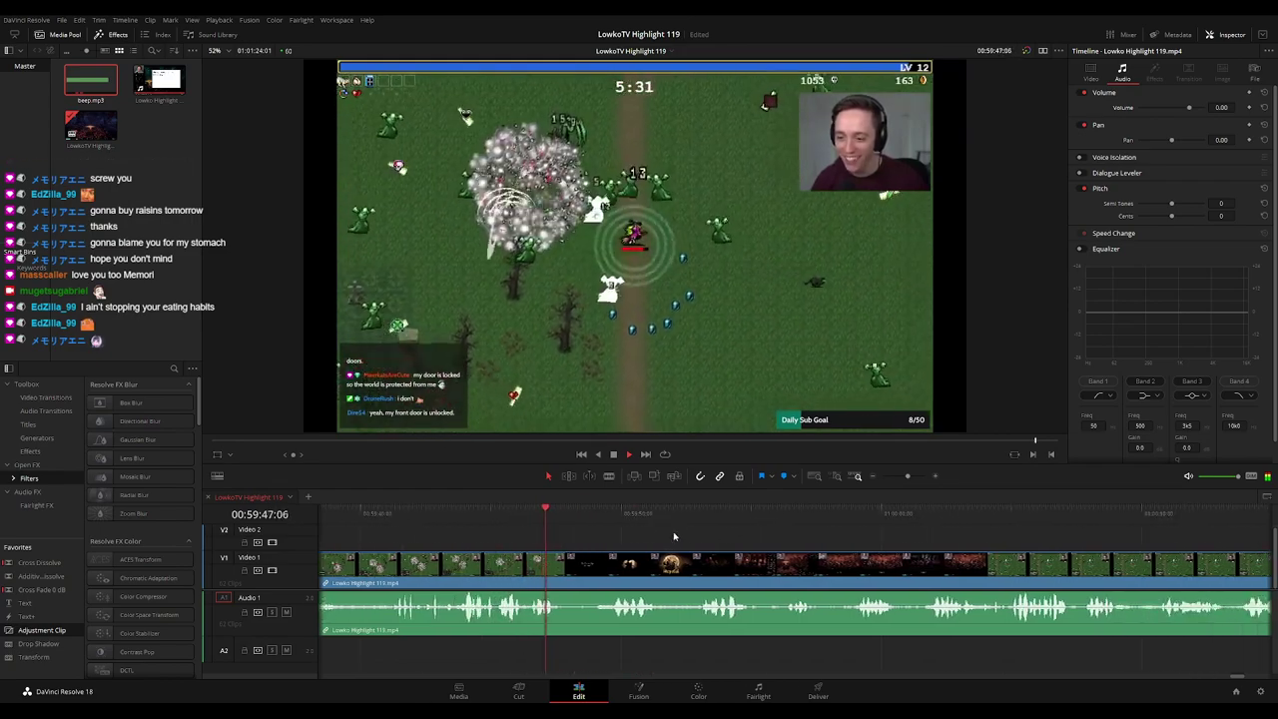
Split out and ripple-delete the short transition at 00:59:47:45, and set the clip colour of the green-field segment before it to teal
key(space)
drag(570, 521, 563, 522)
key(b)
click(566, 563)
click(584, 564)
key(a)
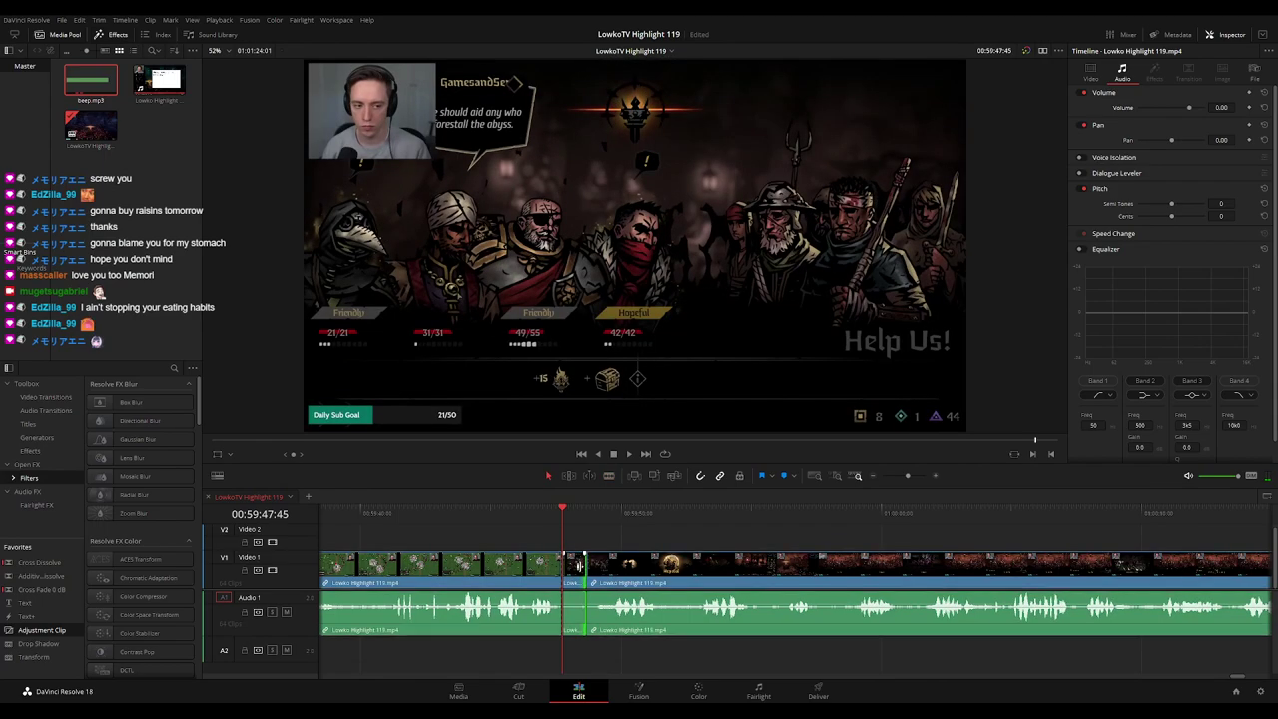
click(576, 571)
key(Delete)
key(space)
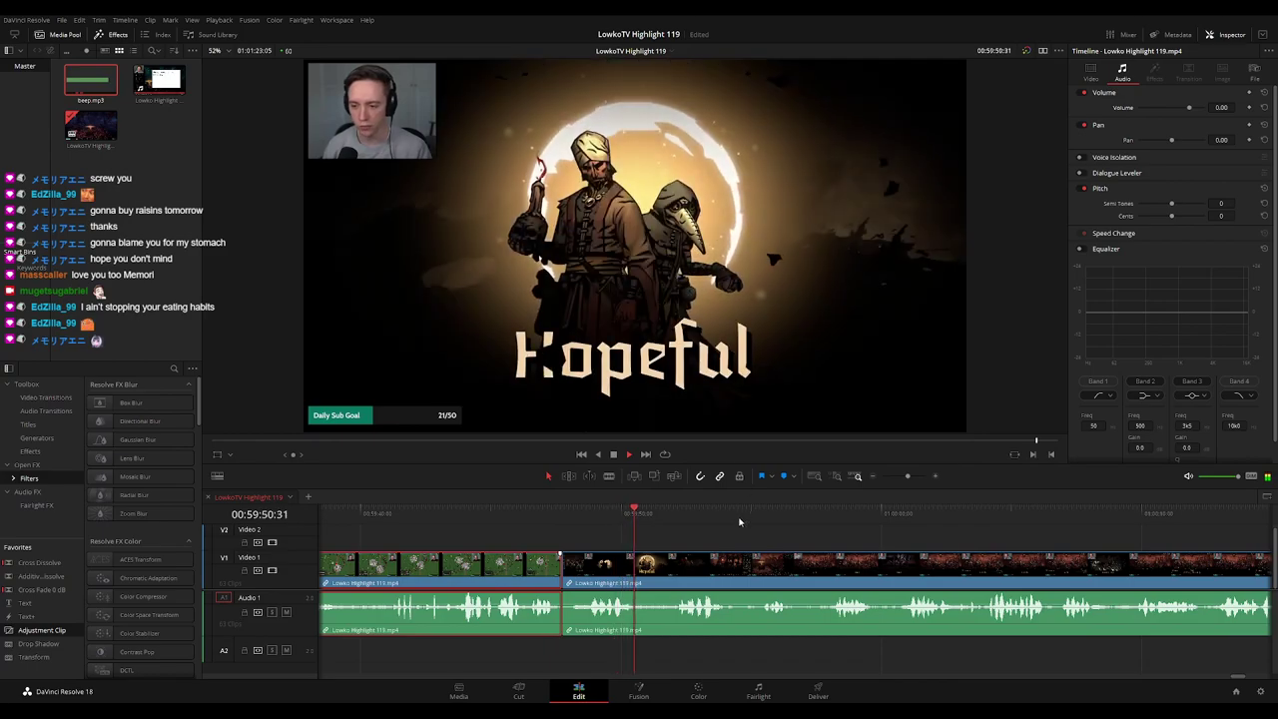
click(776, 536)
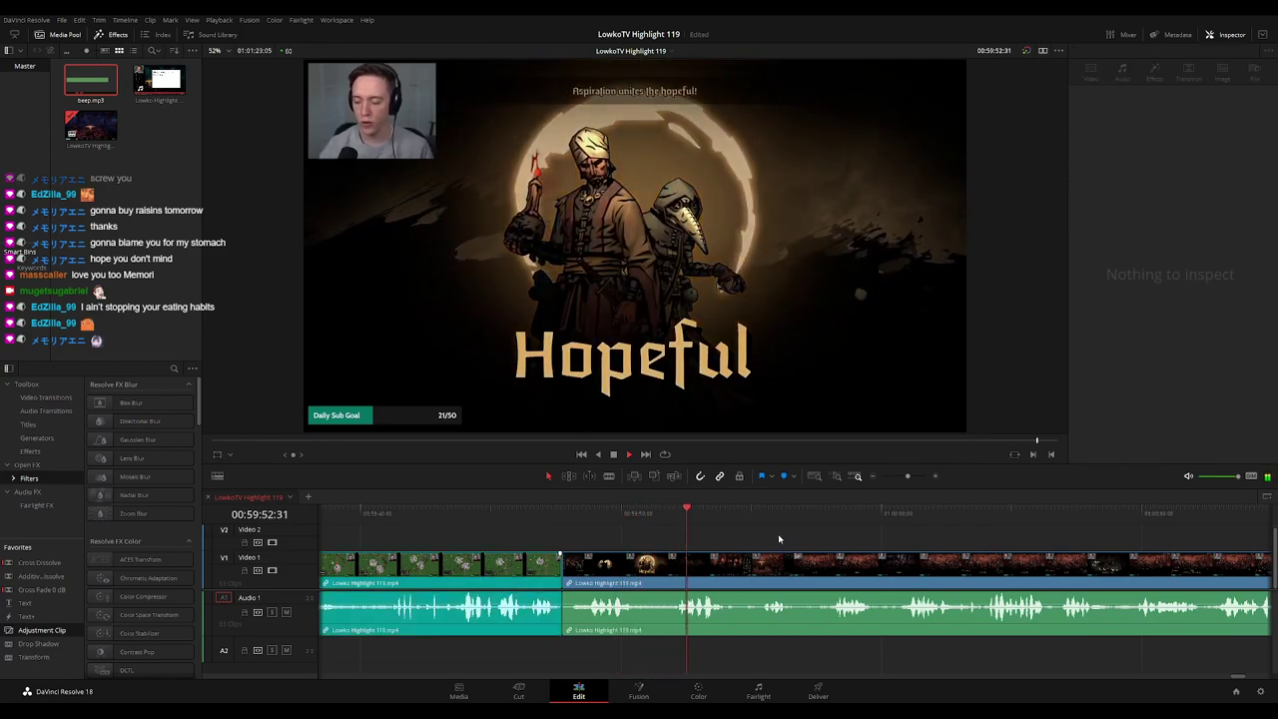
Review the opening of the dark battle segment up to about 01:00:09, replaying short parts of it
scroll(782, 539, down, 3)
key(space)
click(744, 515)
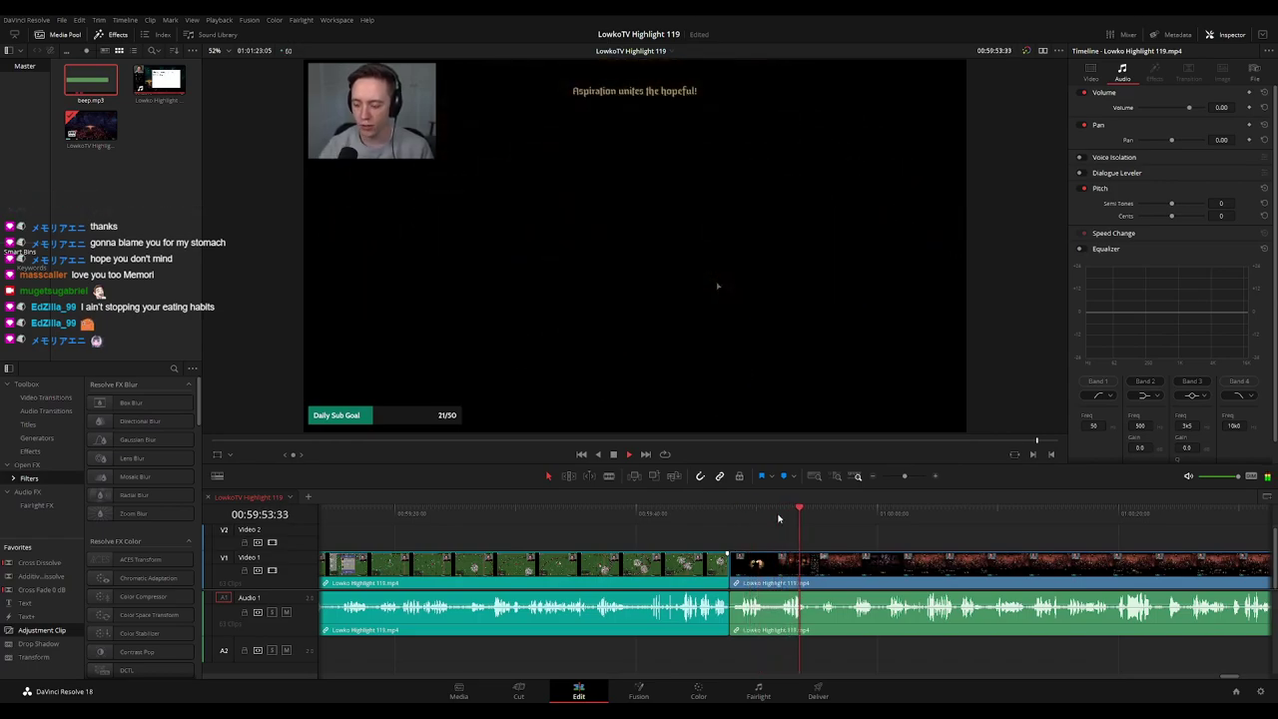
click(776, 514)
drag(918, 537, 728, 528)
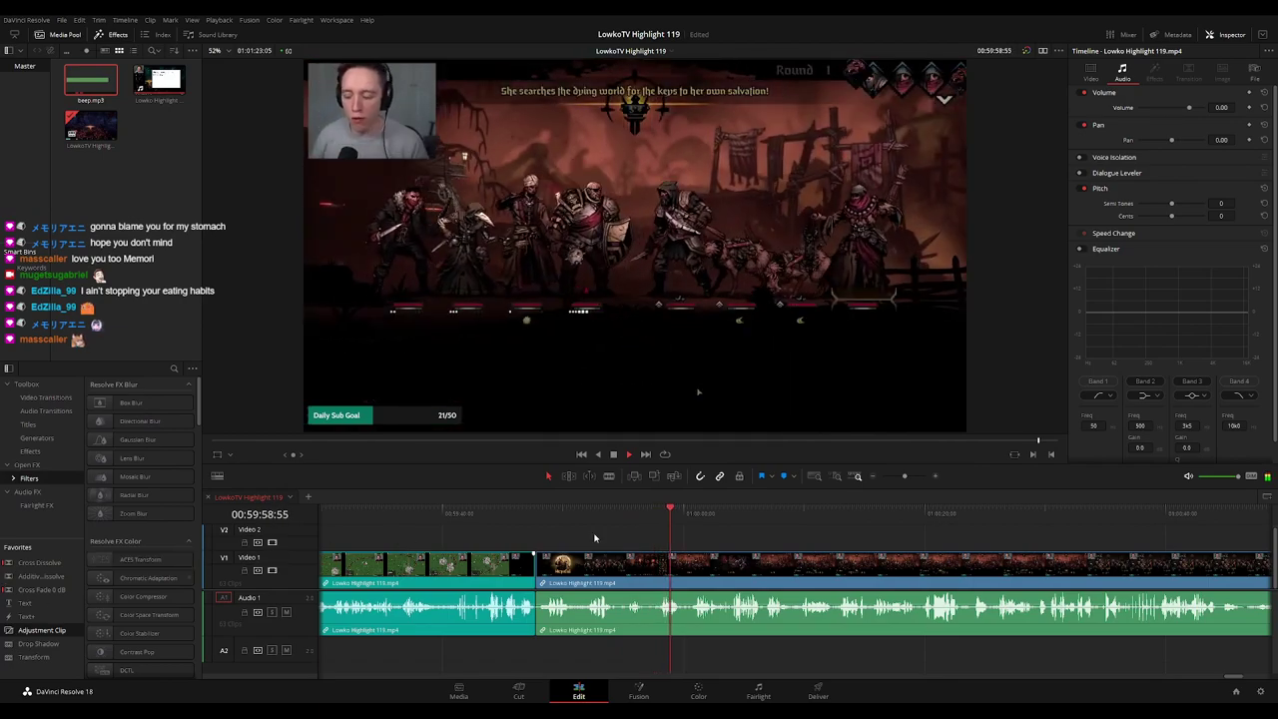
click(657, 514)
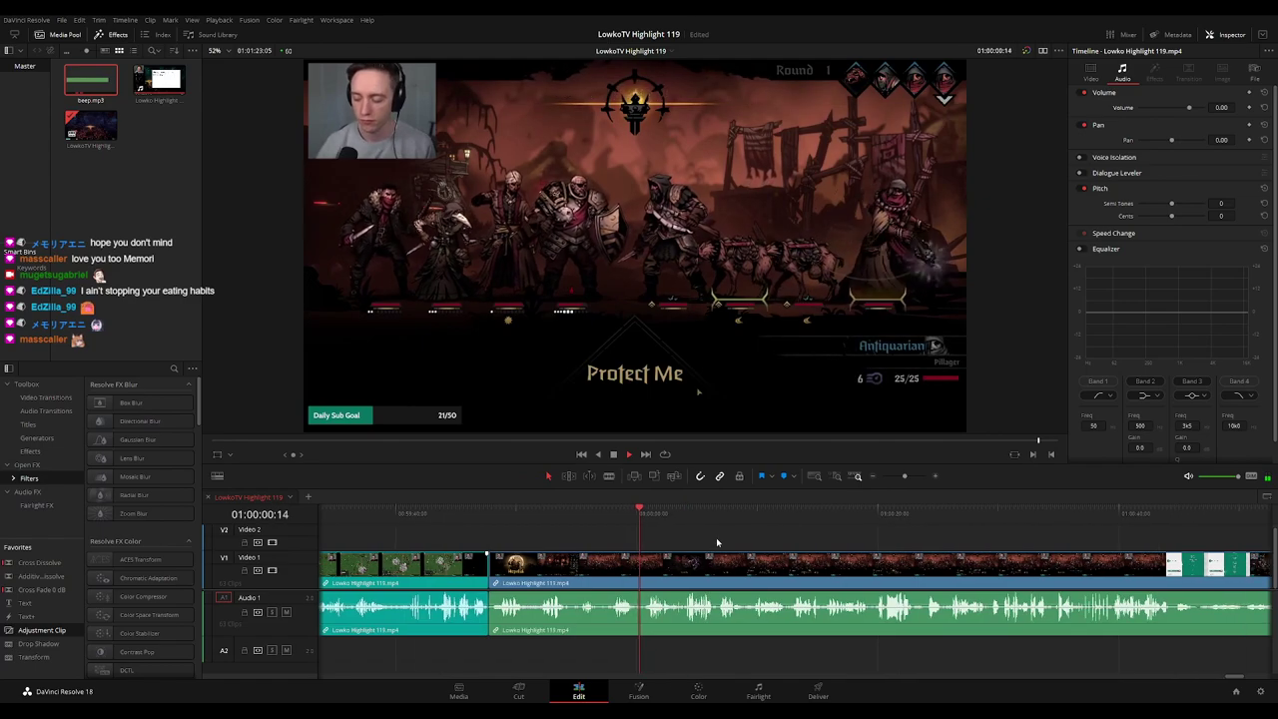
click(644, 520)
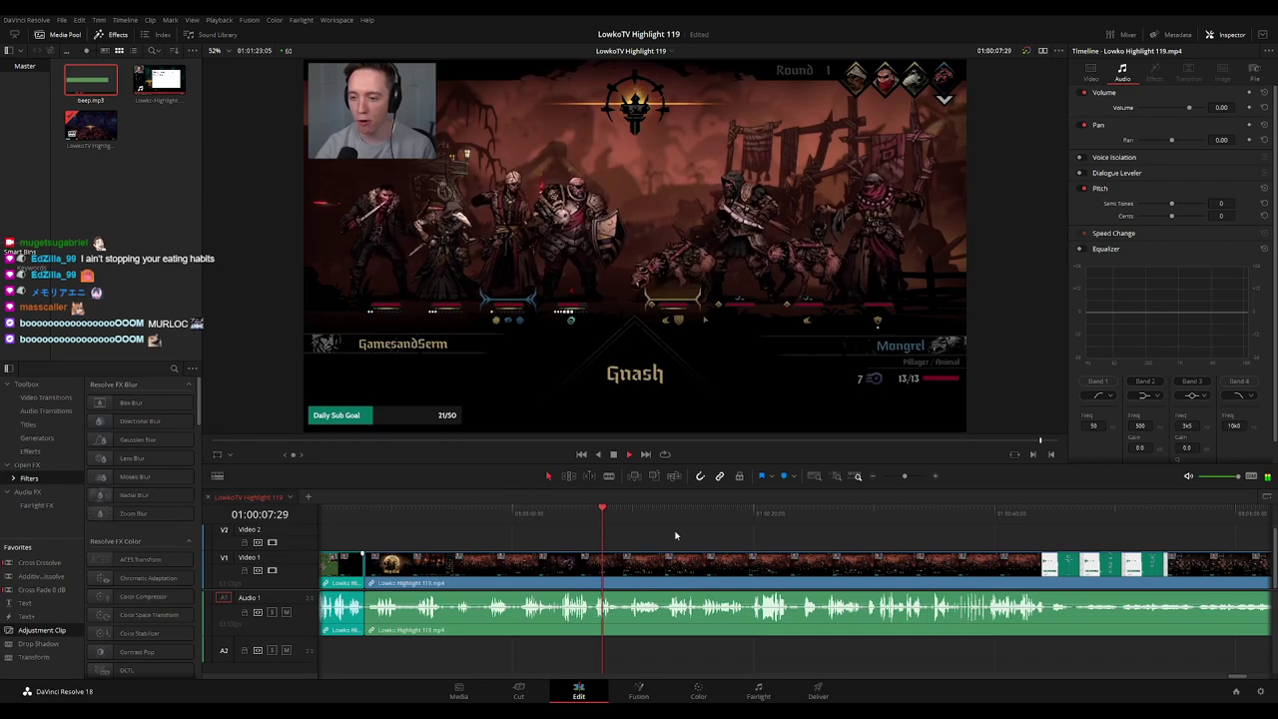
click(591, 513)
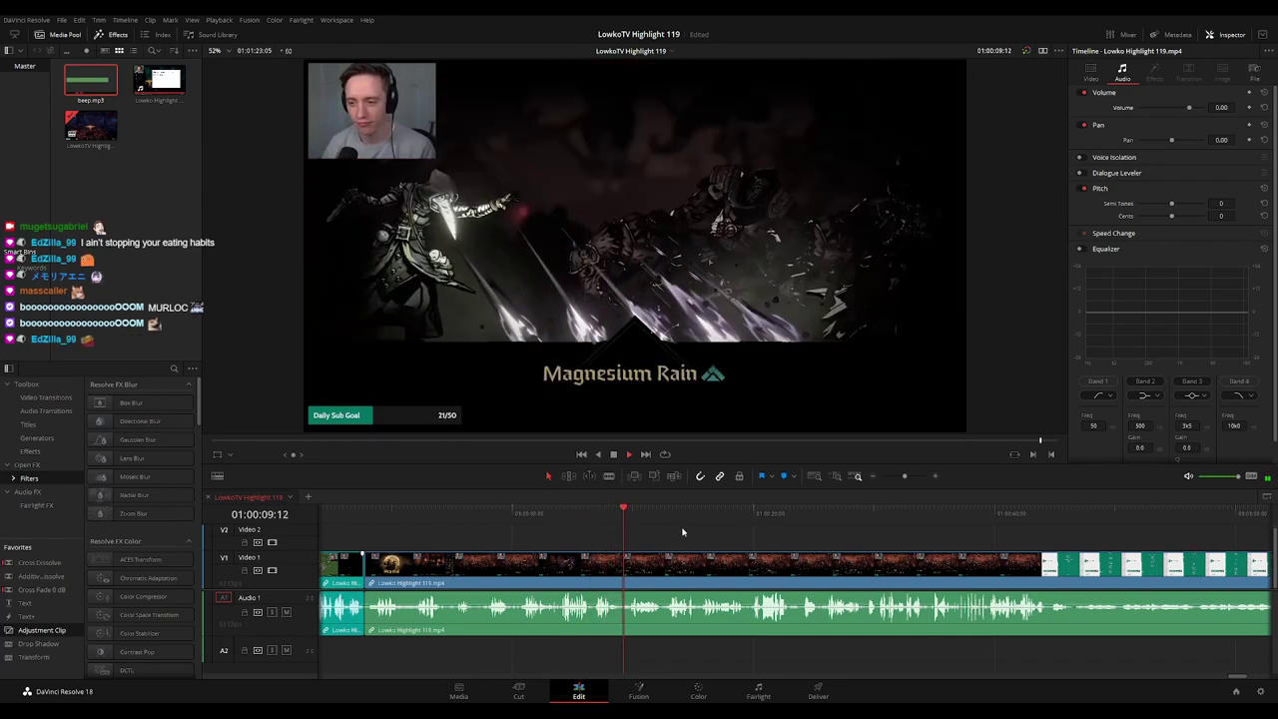
Review the rest of the dark battle segment from about 01:00:09 until just before the closing credits screen
drag(764, 541, 697, 539)
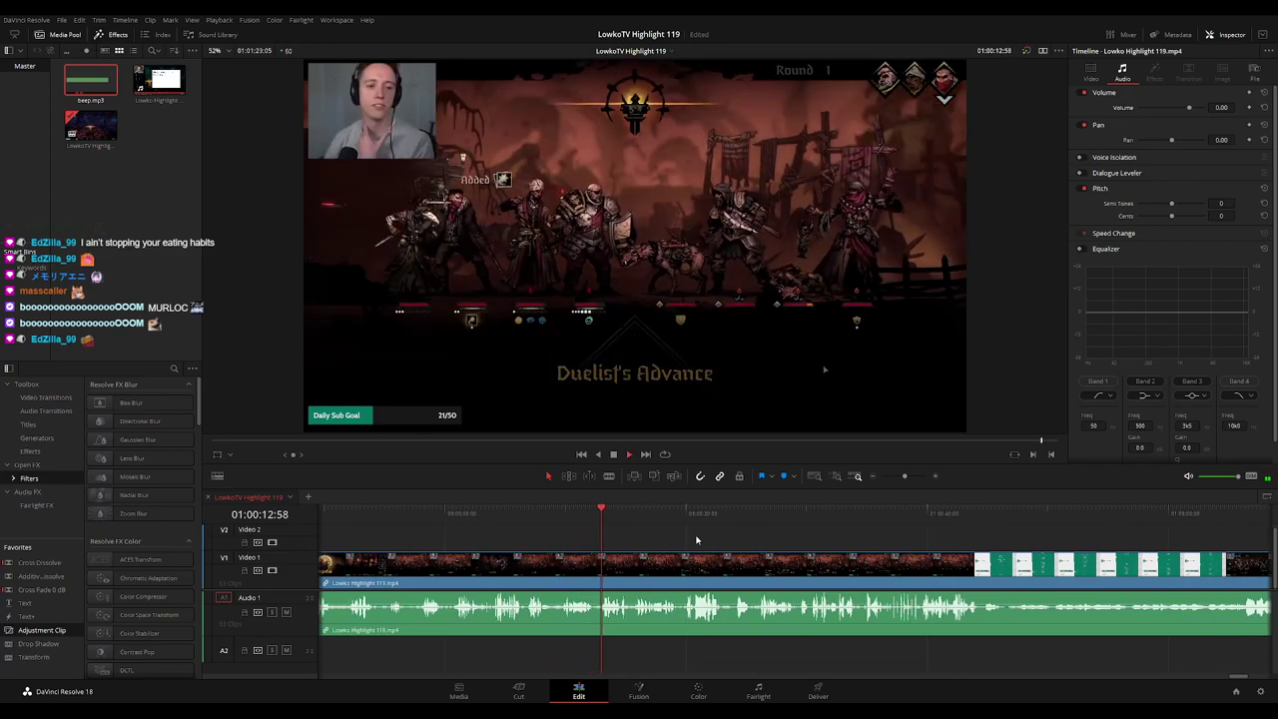
scroll(628, 520, right, 2)
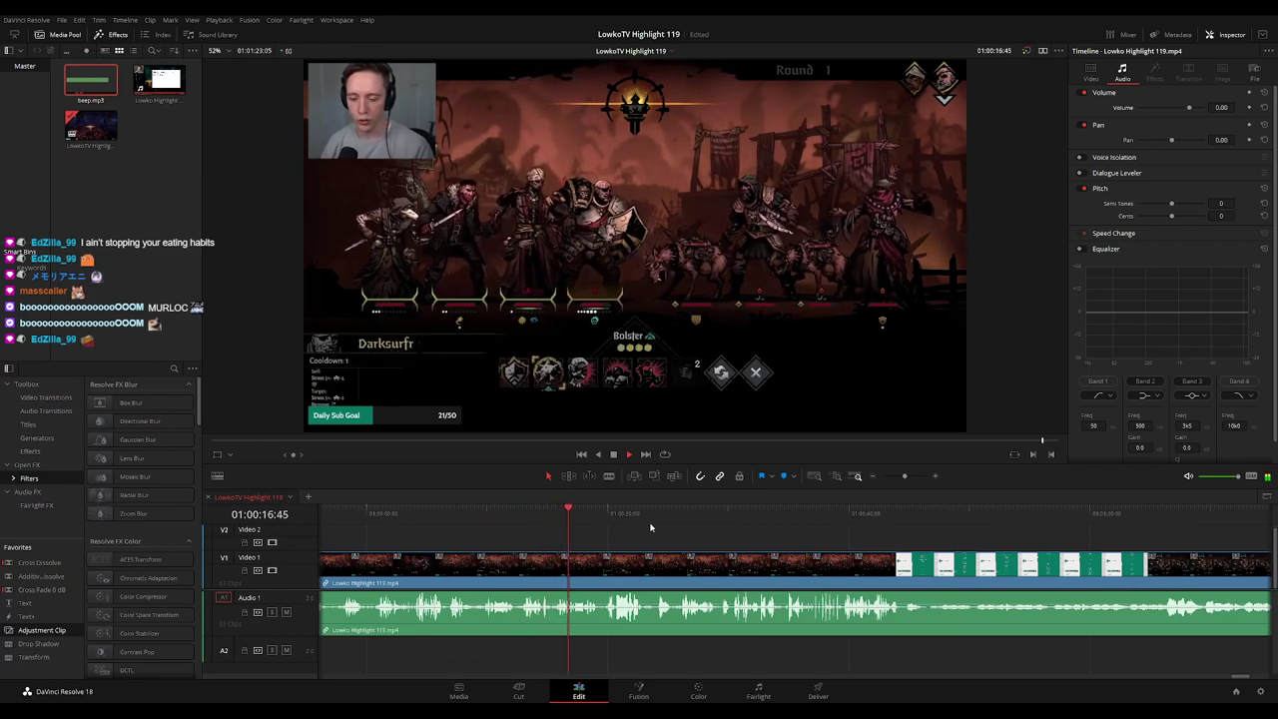
scroll(649, 529, right, 1)
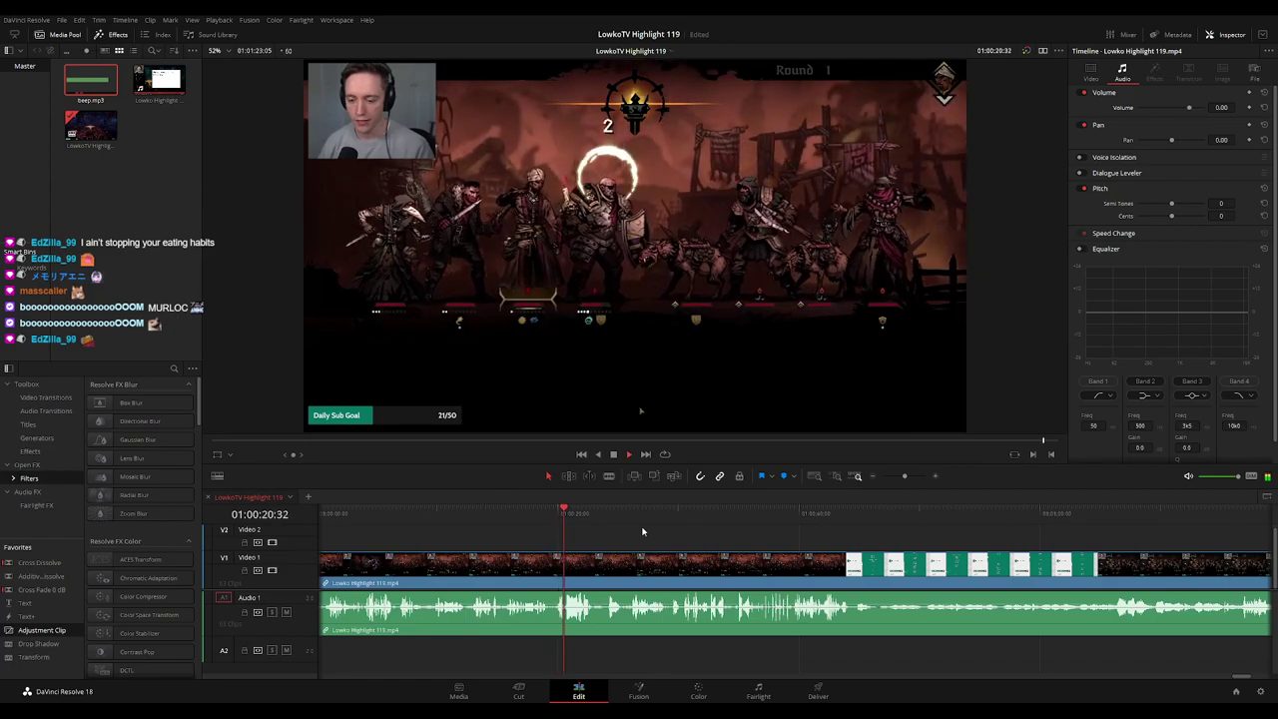
scroll(667, 543, up, 2)
drag(850, 533, 670, 530)
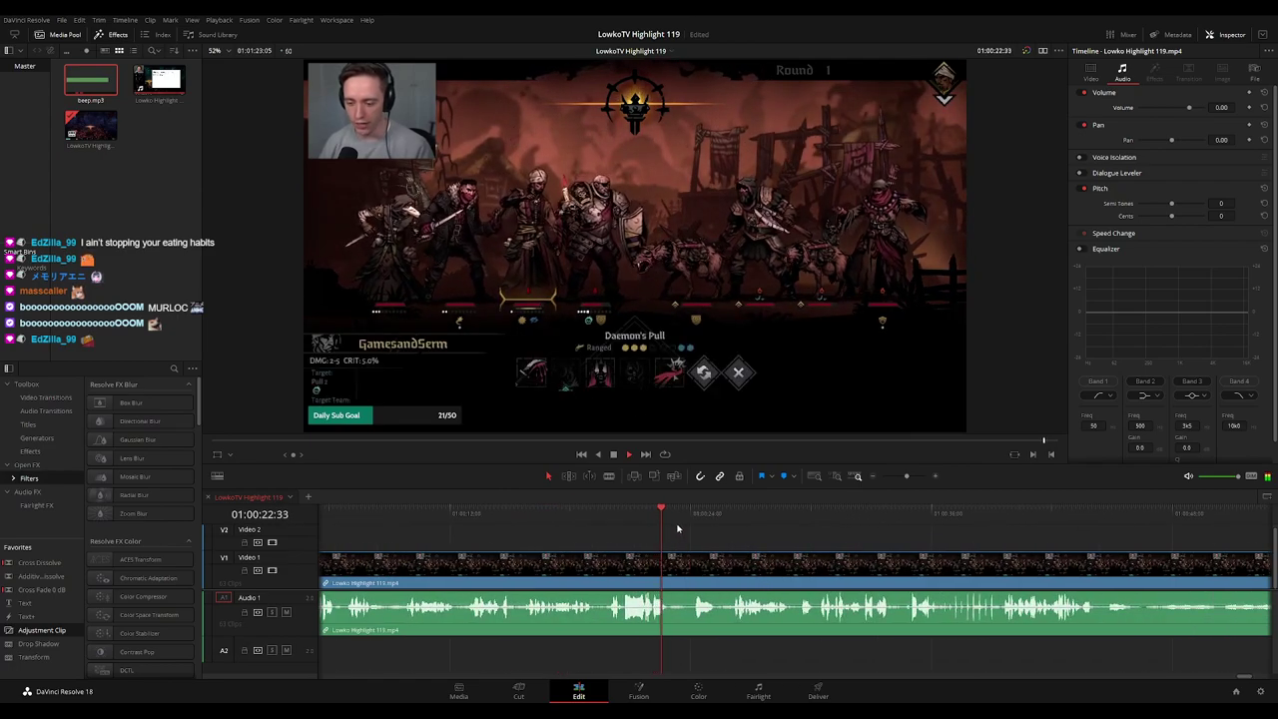
scroll(689, 534, right, 3)
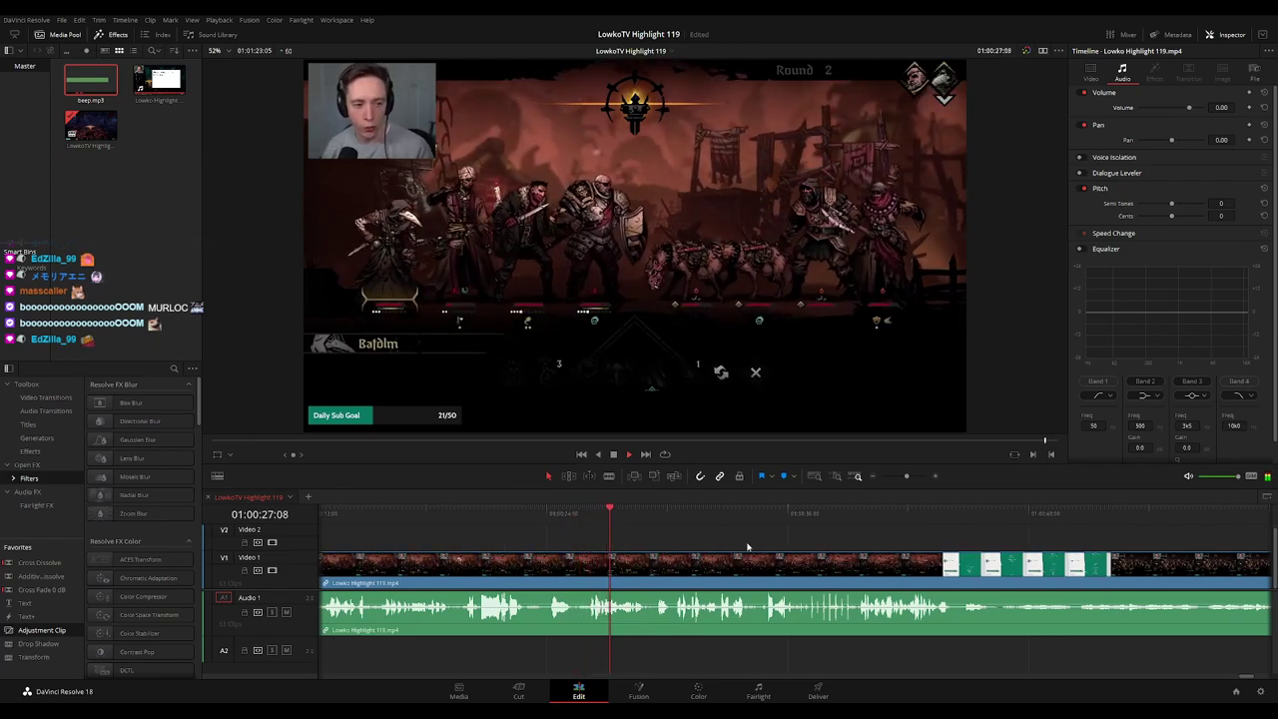
scroll(683, 541, right, 2)
scroll(654, 539, right, 2)
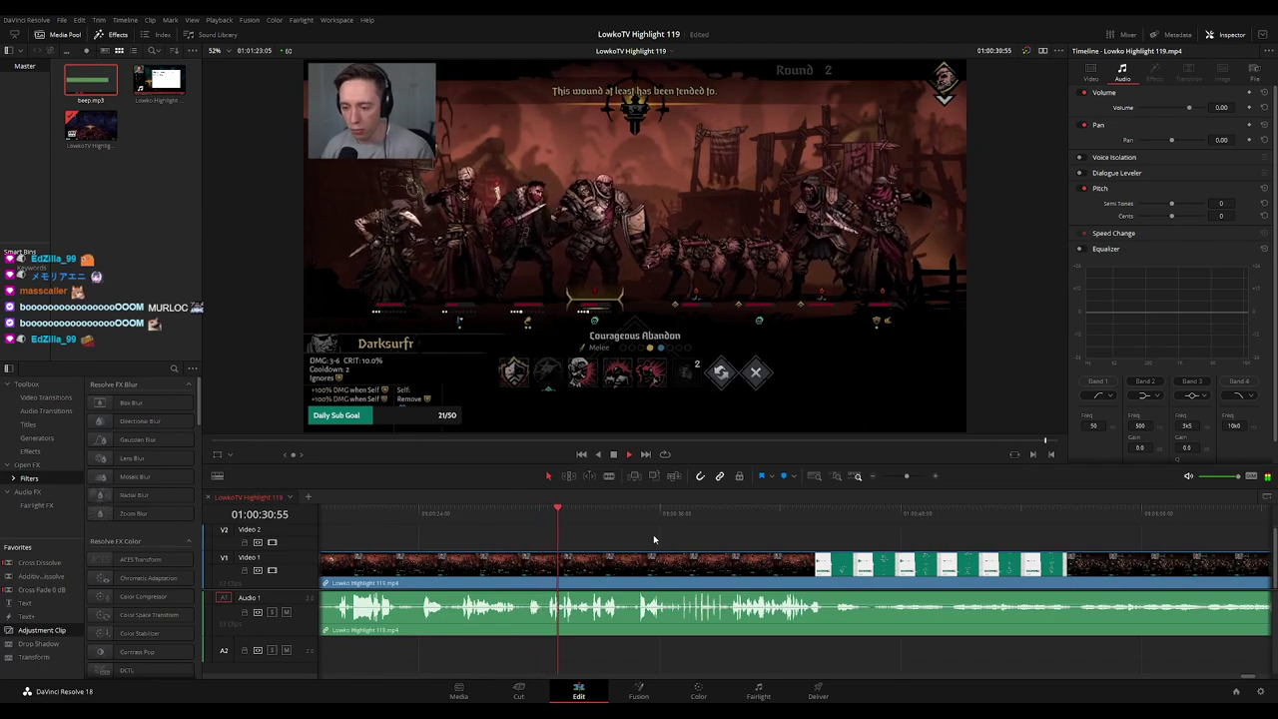
scroll(676, 542, right, 2)
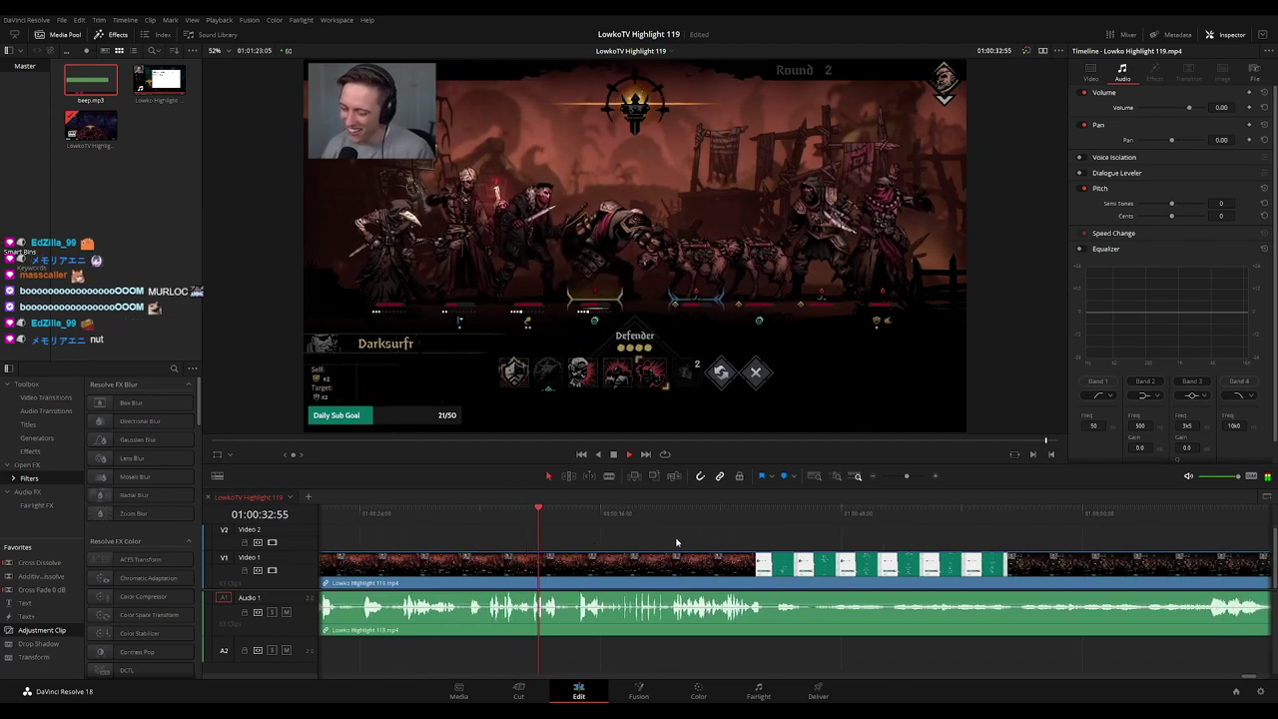
scroll(669, 539, right, 1)
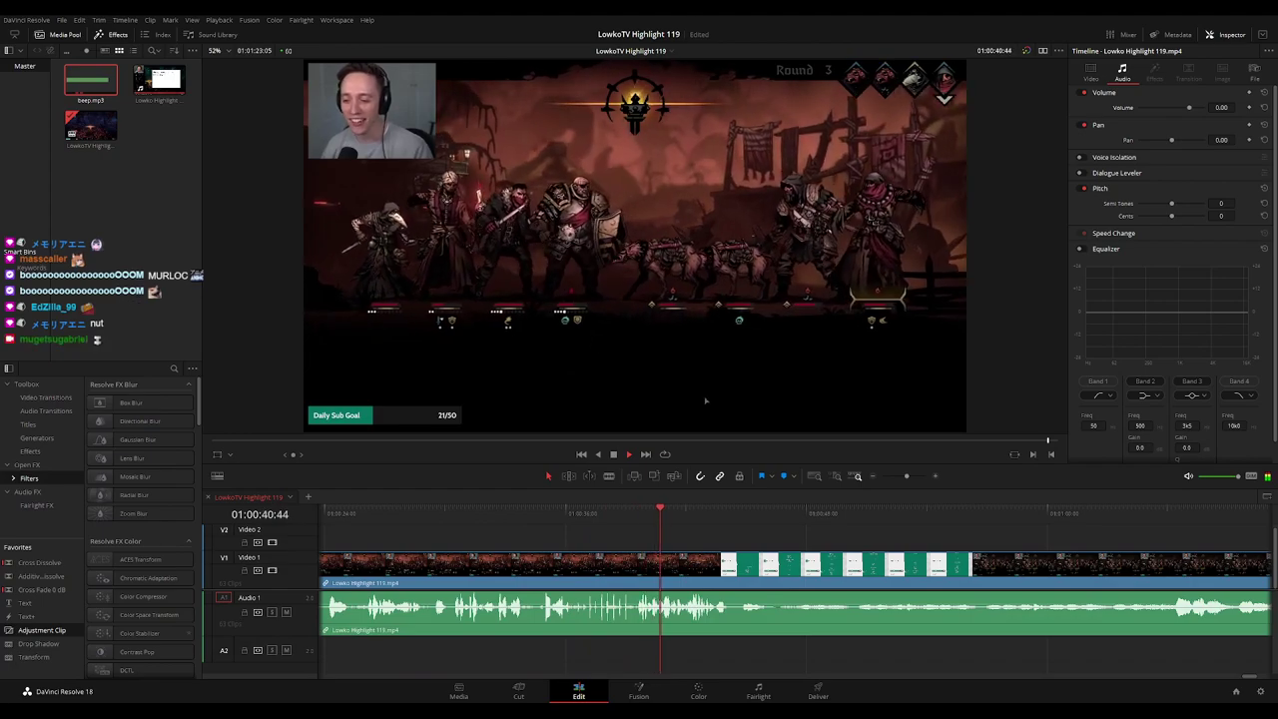
drag(771, 536, 664, 536)
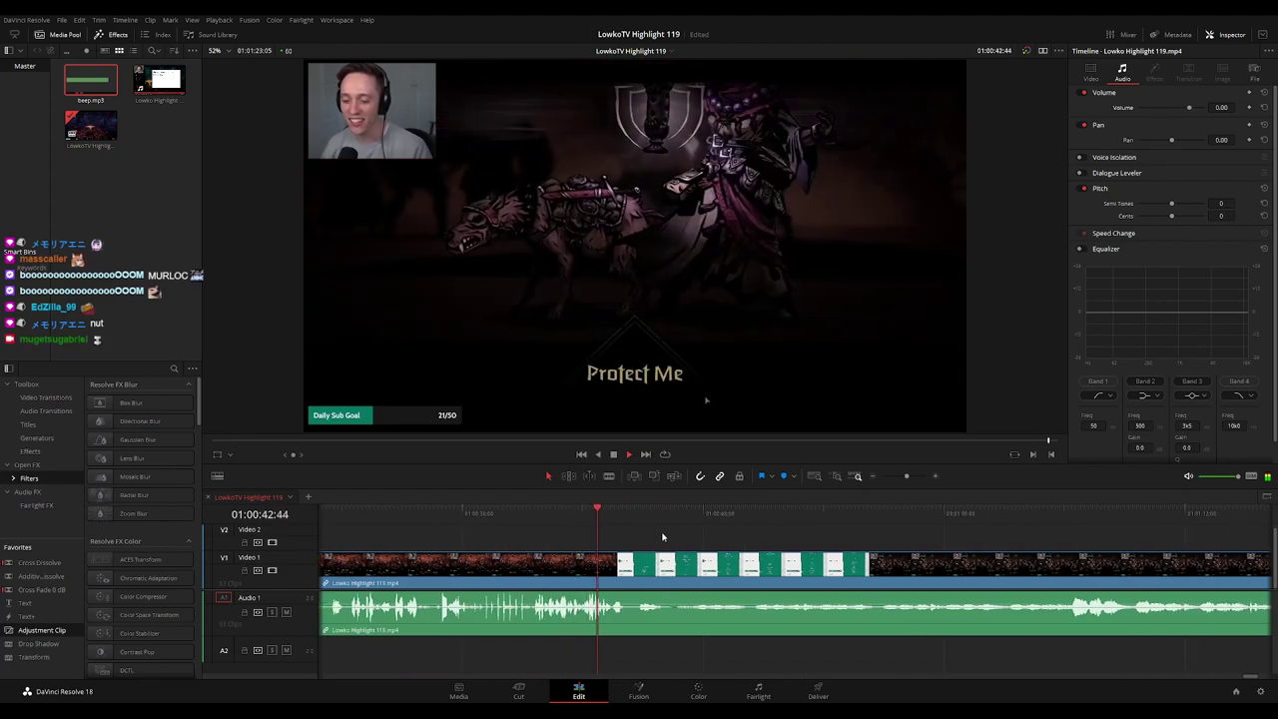
Split out the short transition between the dark battle and the closing credits screen at 01:00:44:24 and ripple-delete it
key(space)
scroll(664, 536, up, 3)
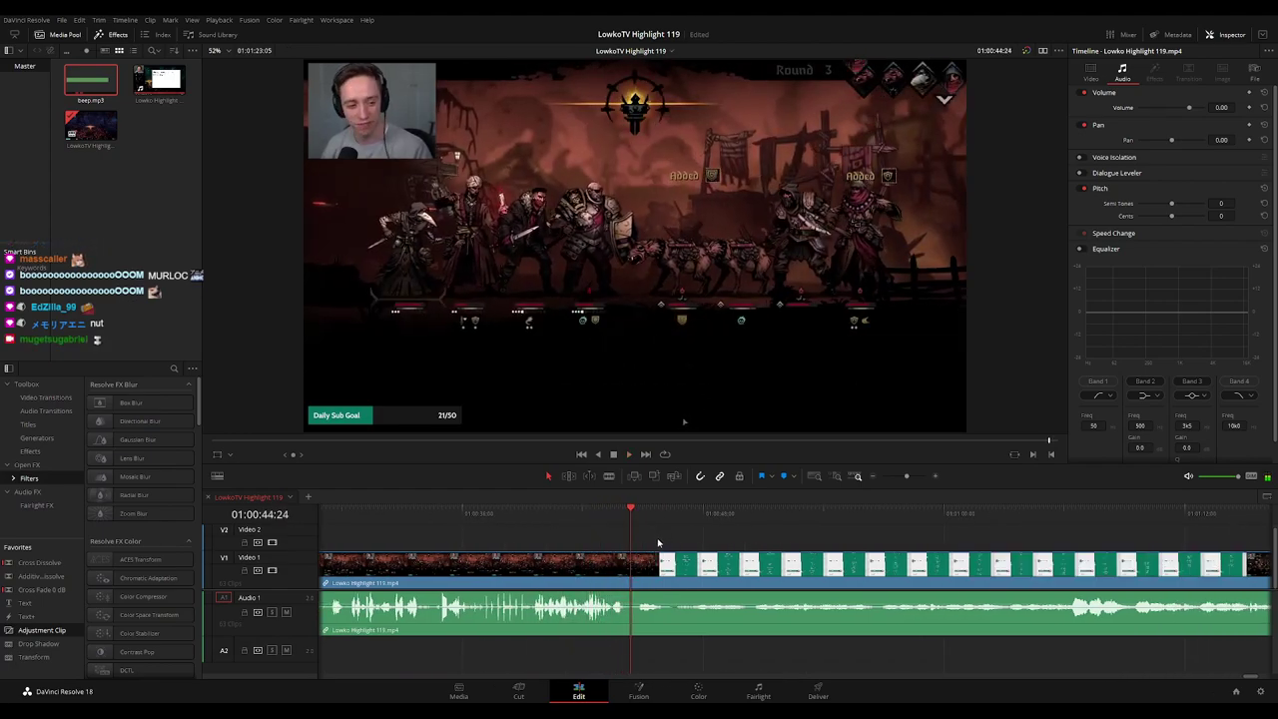
drag(664, 536, 814, 559)
key(b)
click(800, 574)
click(809, 574)
key(a)
click(804, 575)
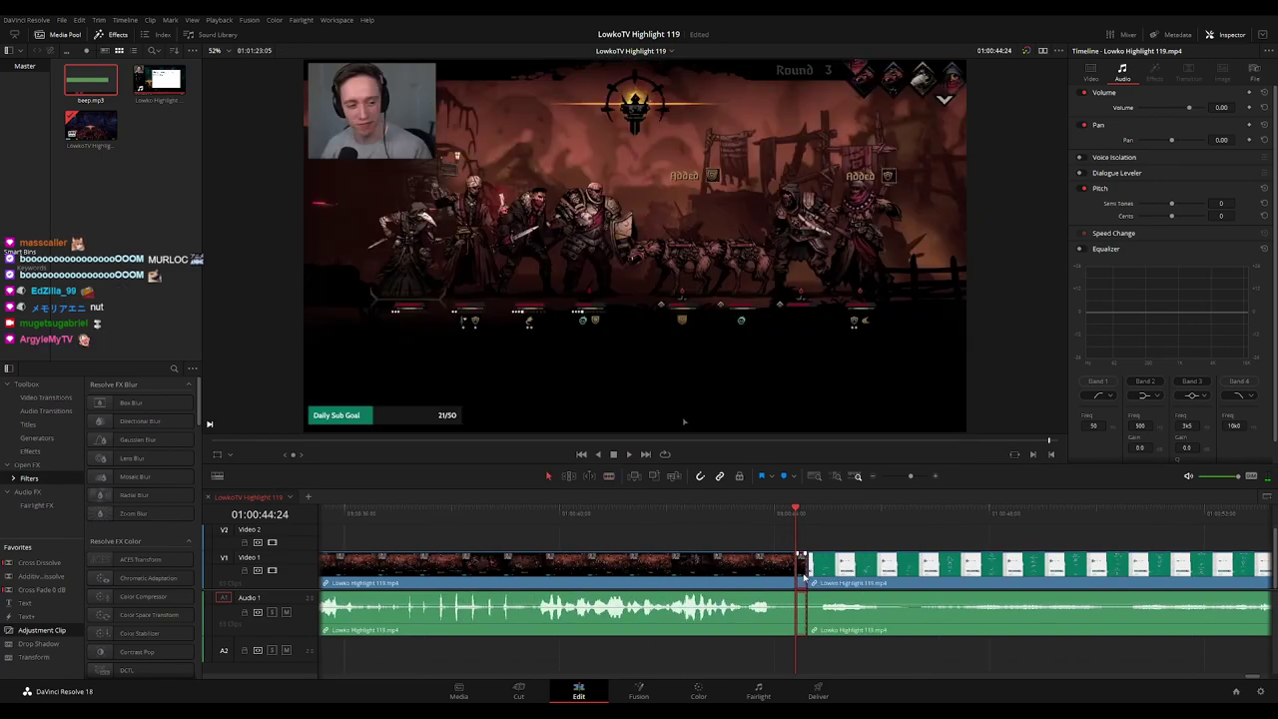
key(Delete)
key(space)
Set the clip colour of the dark battle segment before the closing credits to green
scroll(795, 573, down, 8)
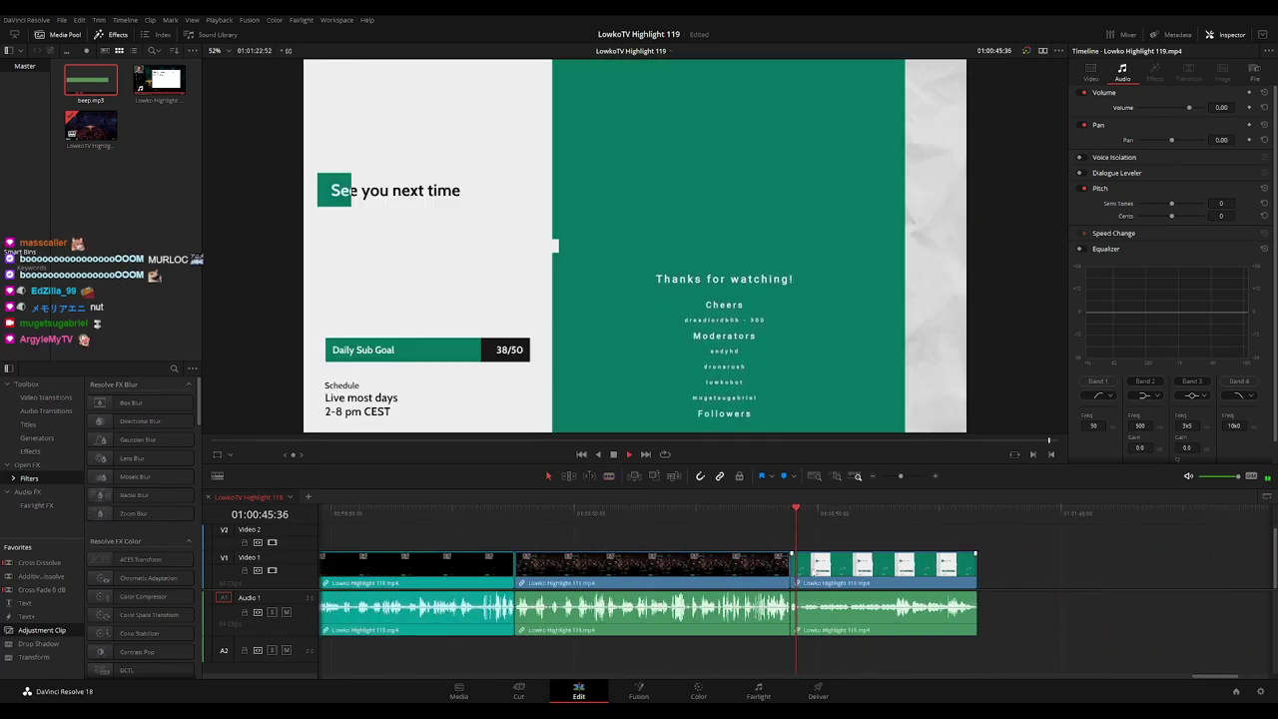
click(789, 570)
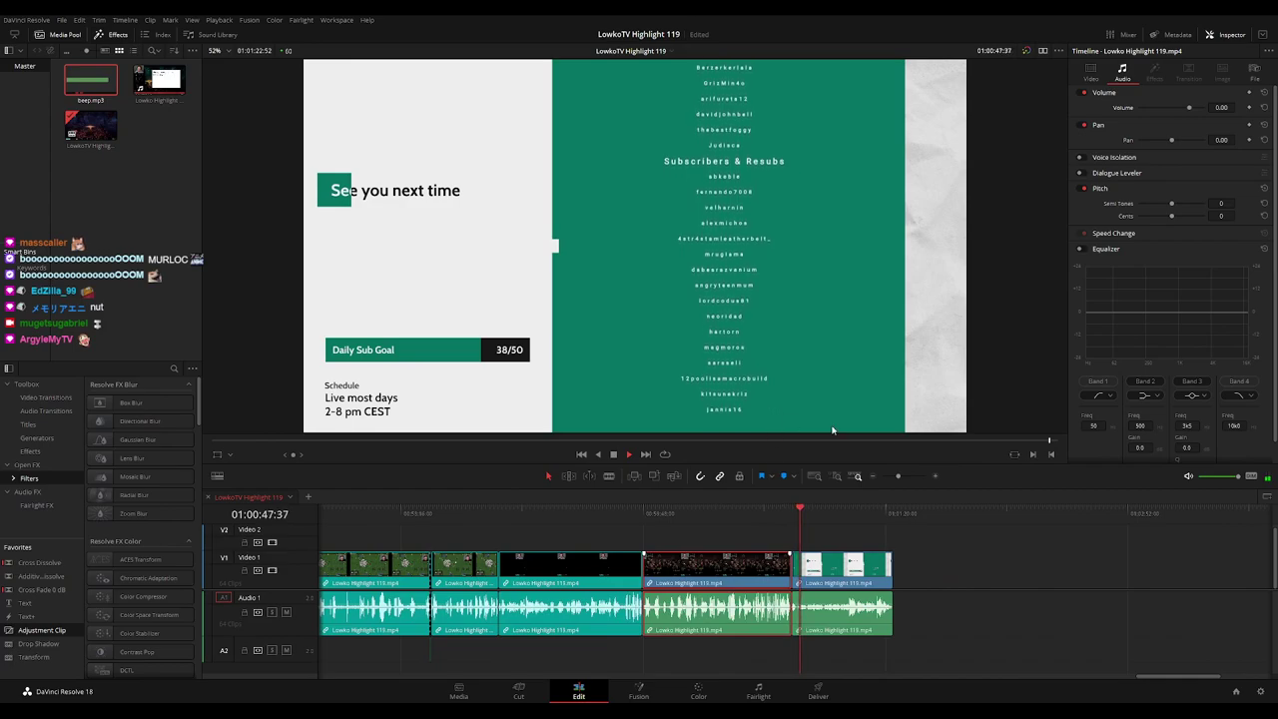
key(g)
click(851, 537)
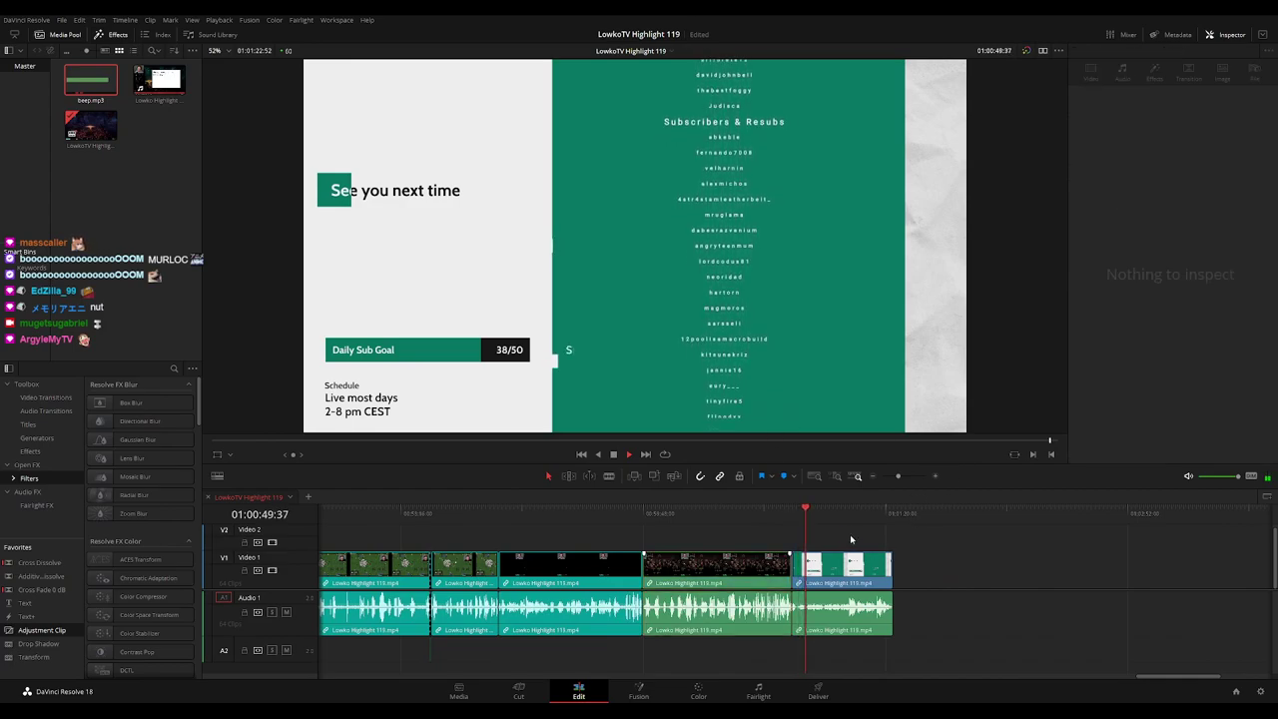
Set the clip colour of the closing credits segment at the end of the timeline to green
key(space)
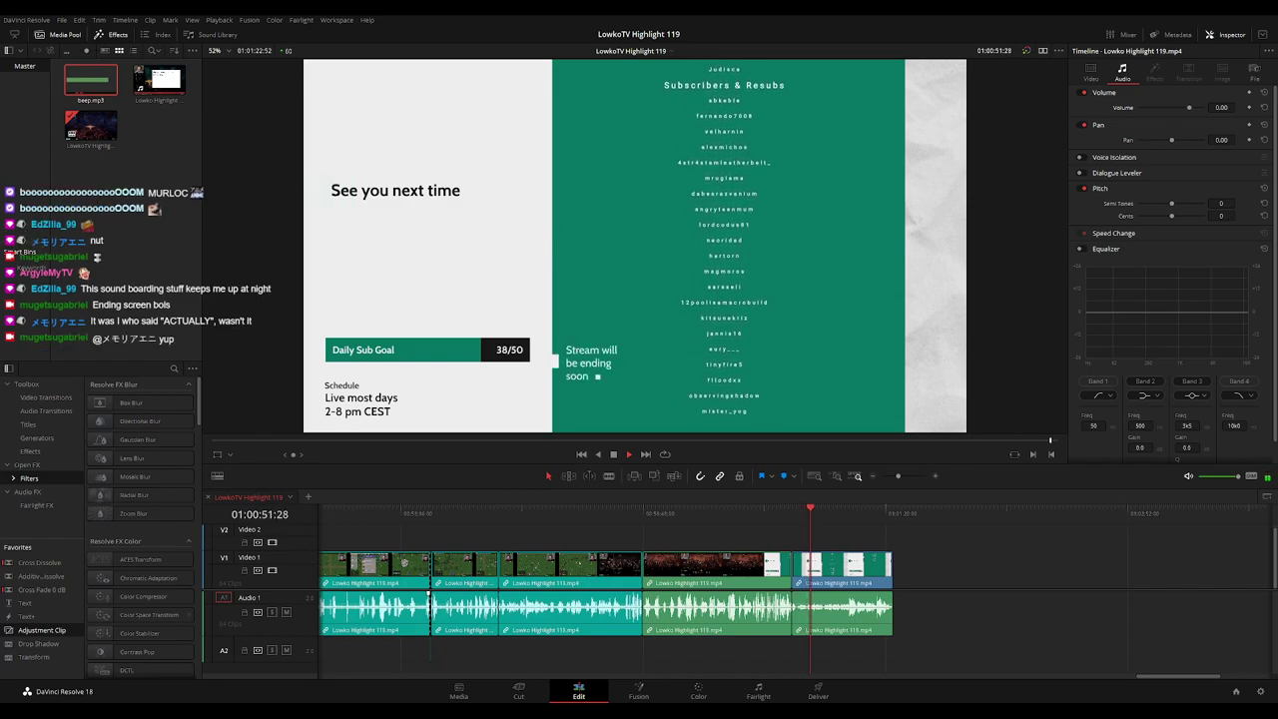
scroll(844, 536, down, 3)
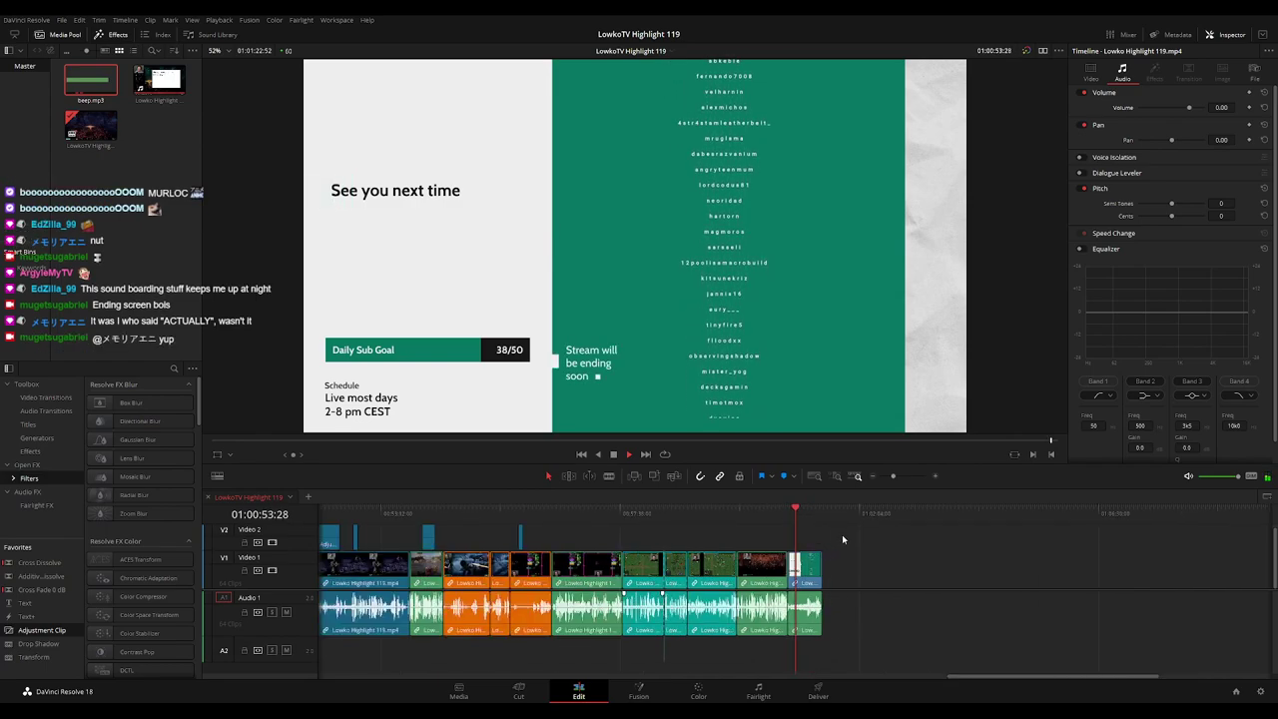
scroll(798, 542, down, 5)
scroll(796, 542, up, 7)
click(806, 574)
click(919, 554)
scroll(841, 547, down, 5)
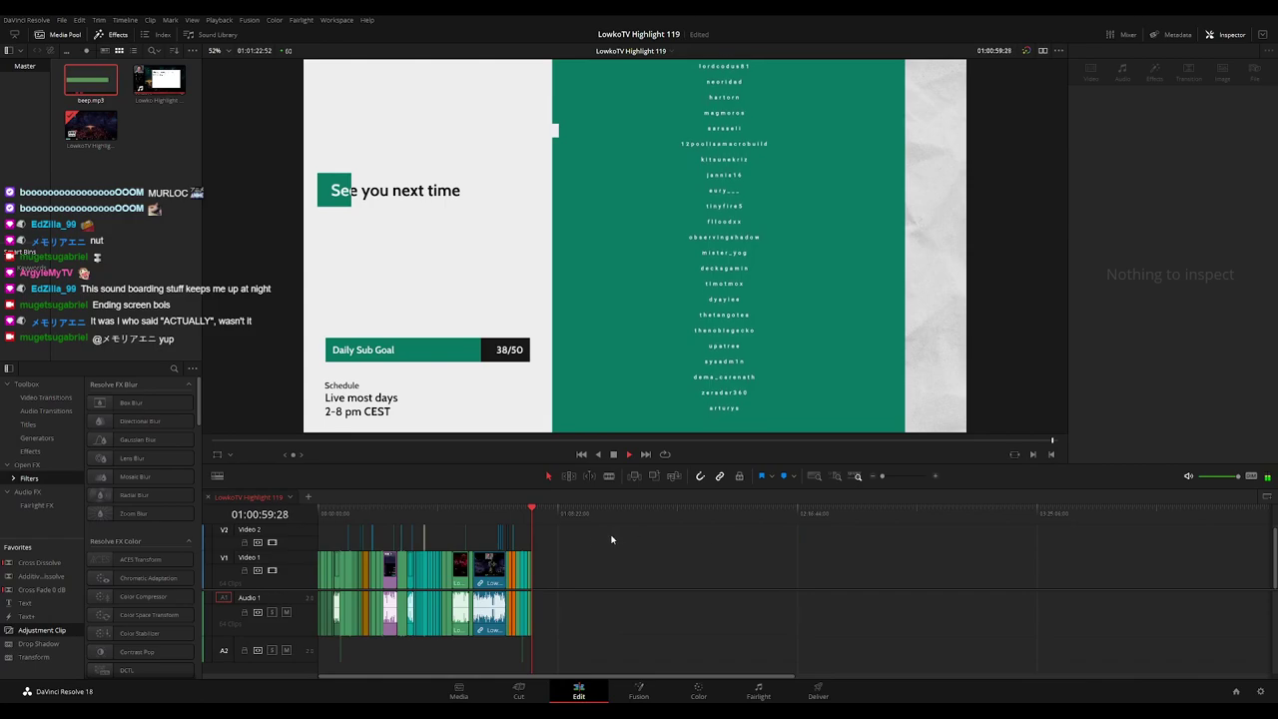
Look over the whole colour-coded timeline and the final clips while the closing credits play to the end at 01:01:22:52
scroll(579, 540, up, 5)
scroll(736, 538, down, 5)
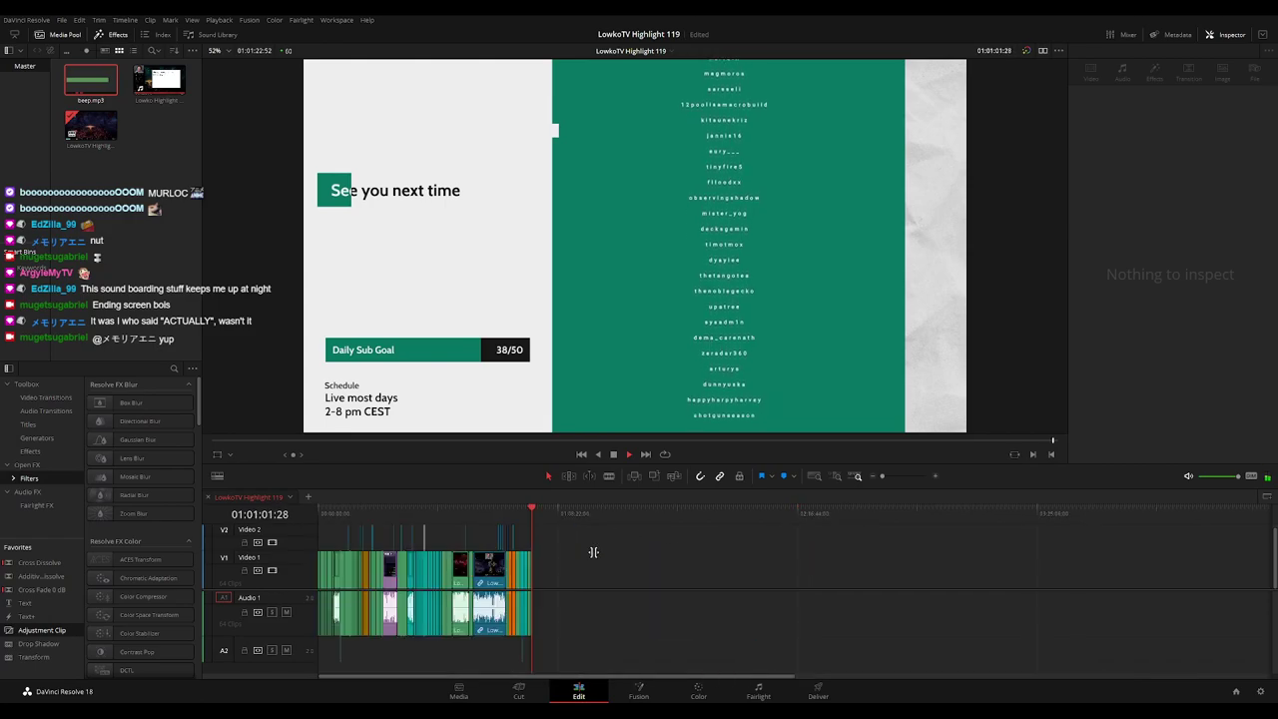
drag(295, 587, 296, 594)
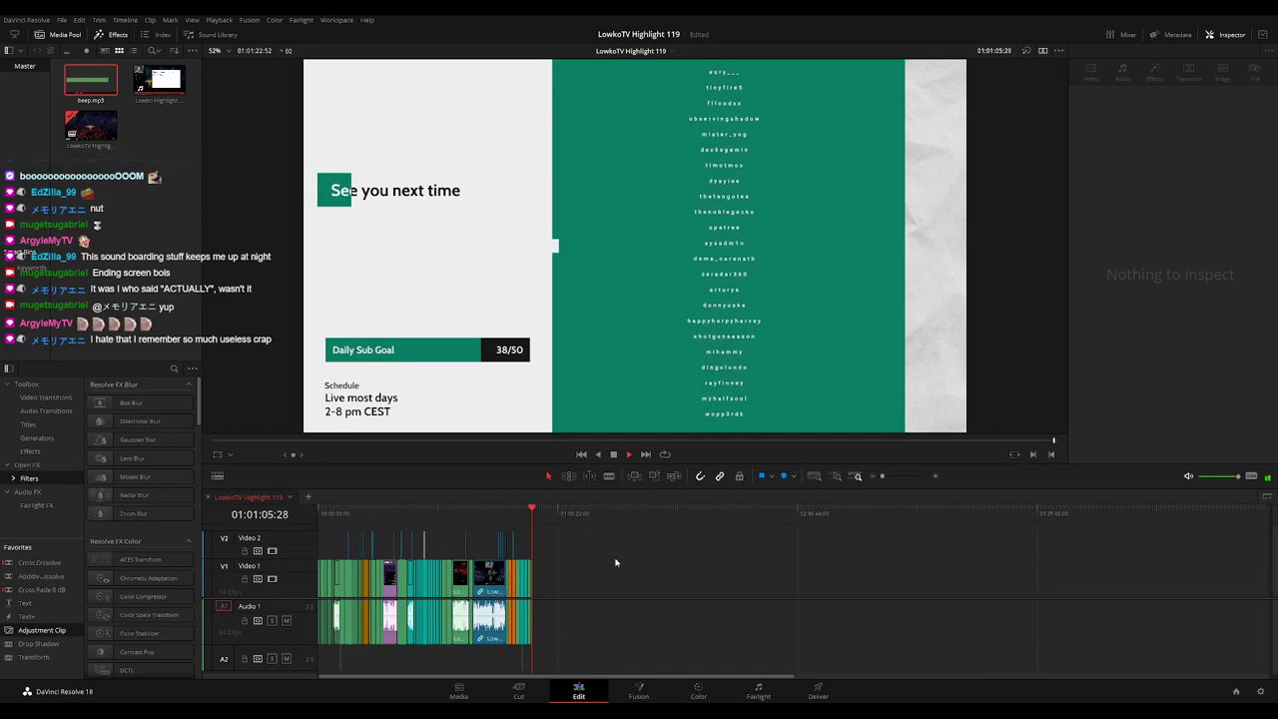
scroll(548, 573, up, 8)
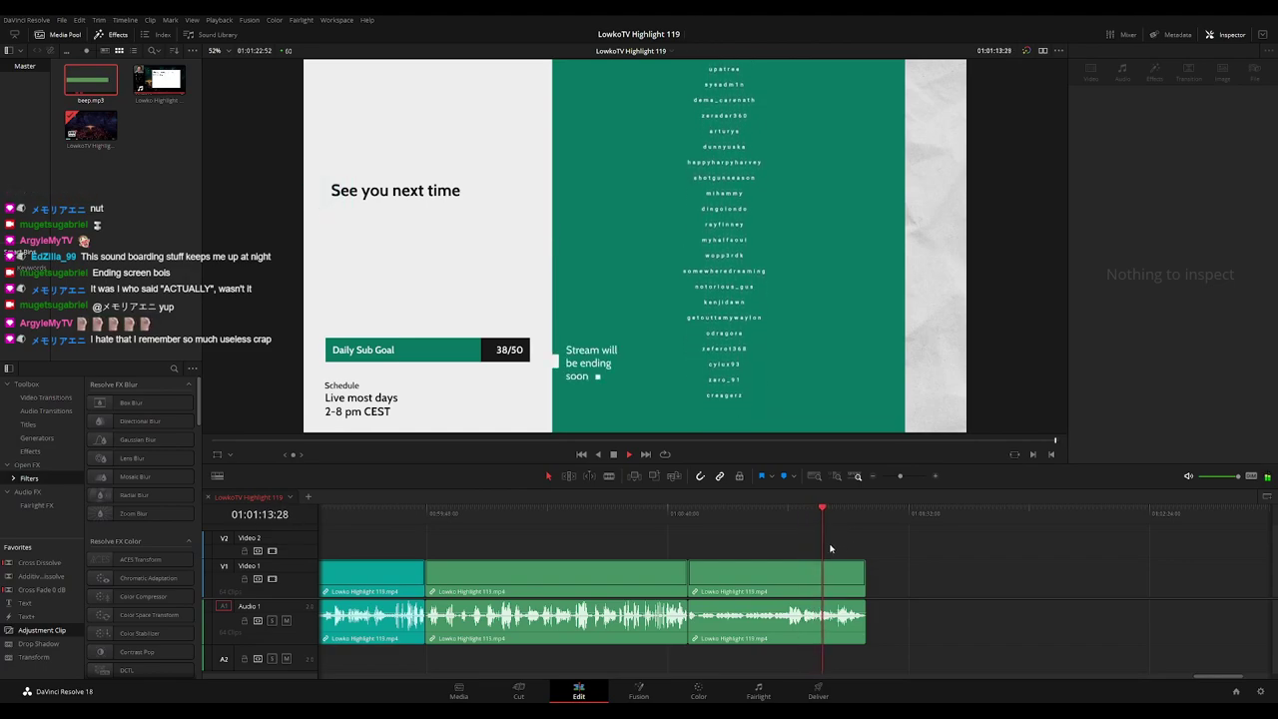
scroll(830, 544, down, 4)
scroll(789, 545, down, 3)
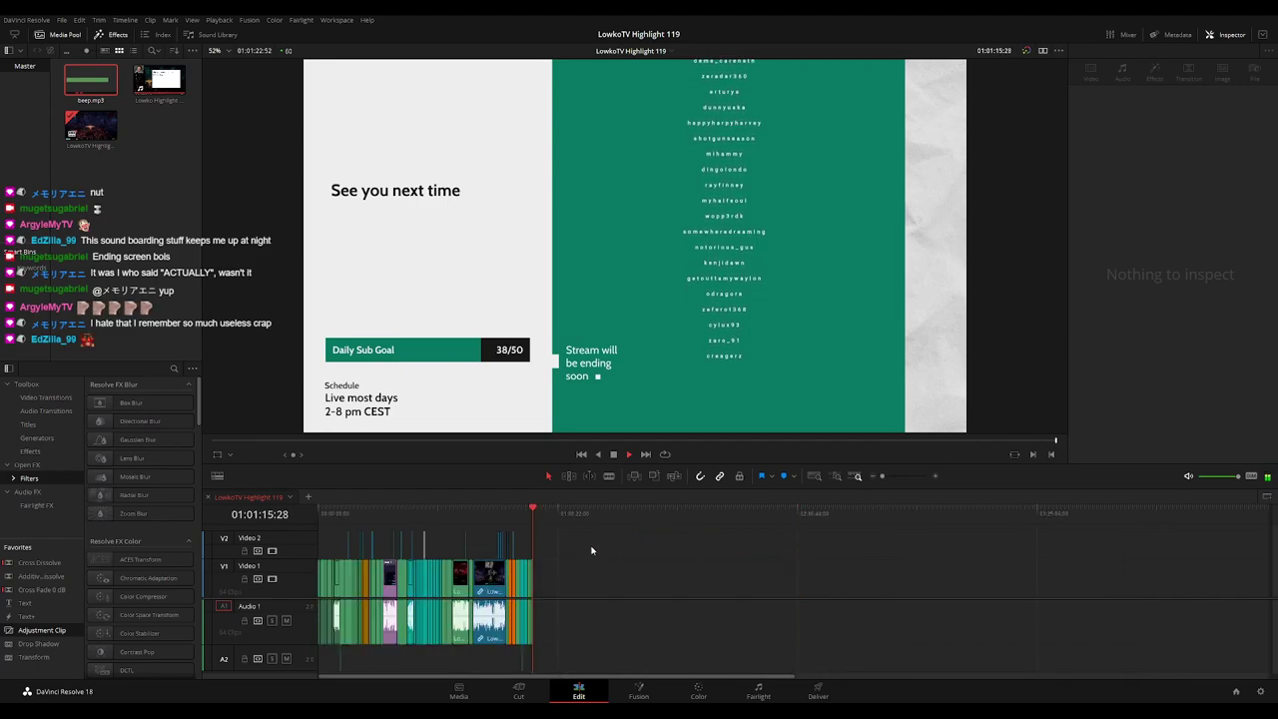
scroll(591, 551, up, 4)
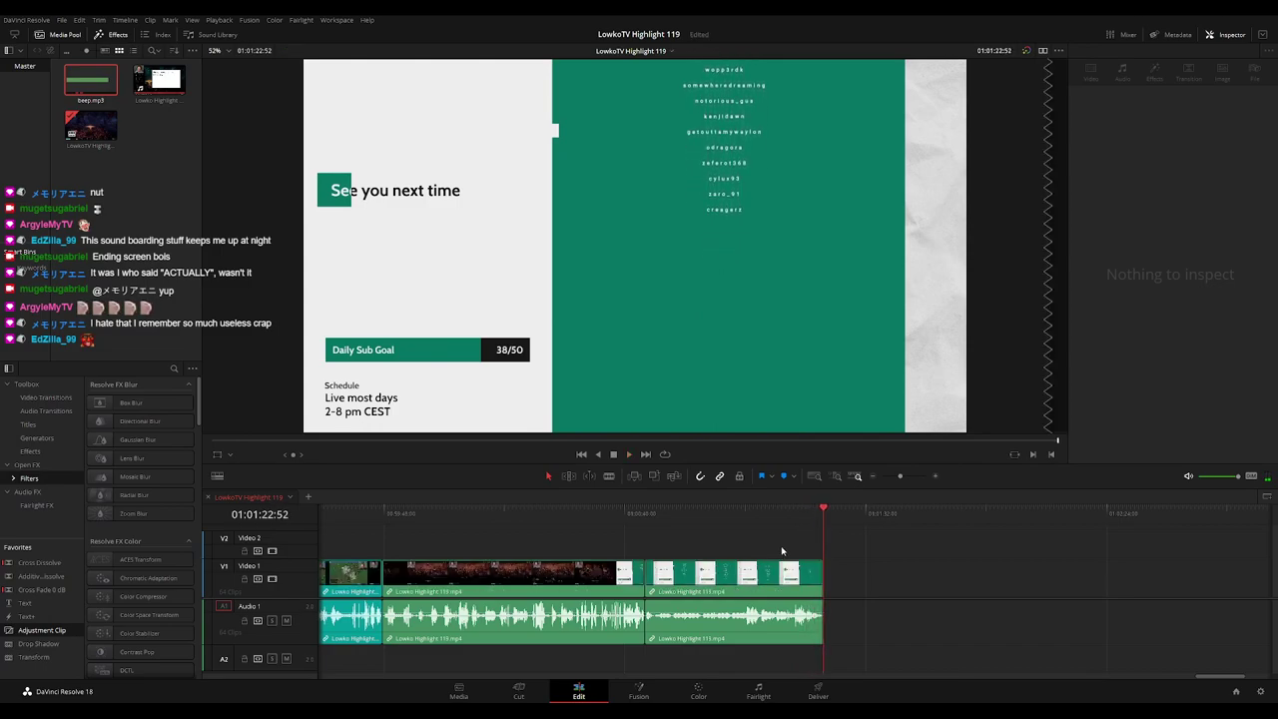
scroll(782, 549, down, 6)
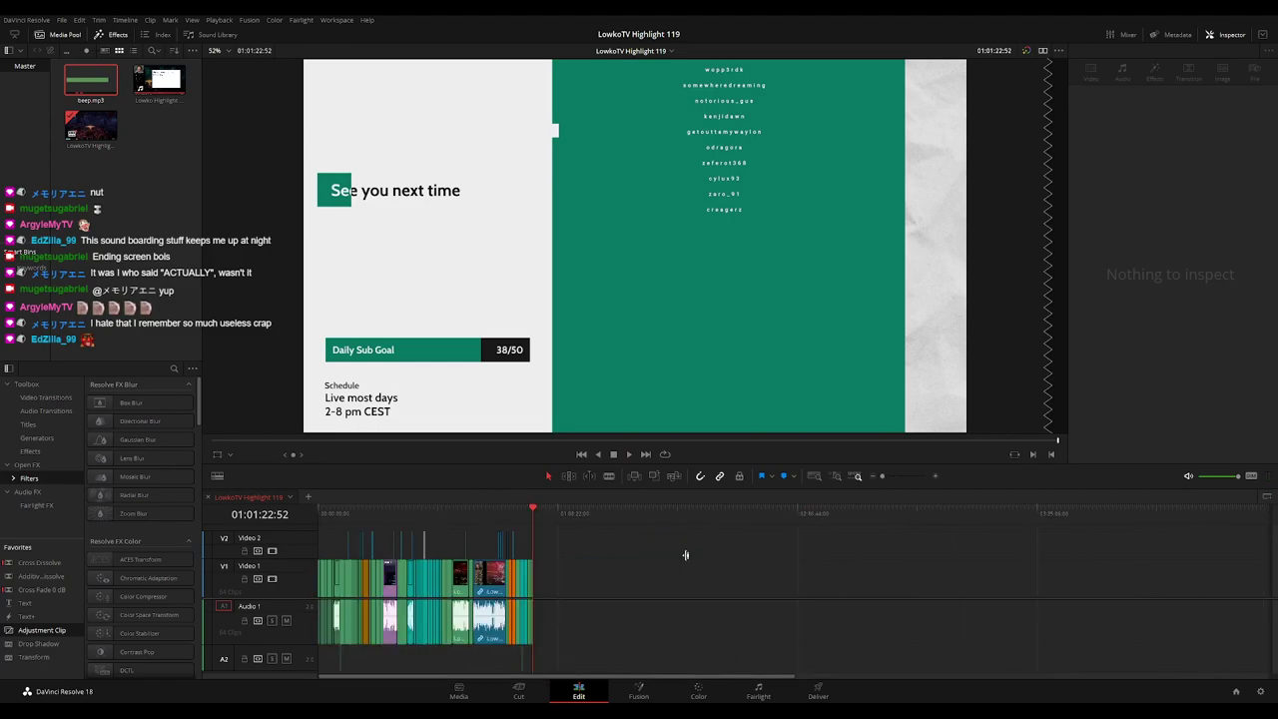
Add a green timeline marker at 00:00:34:20 named "Green clips" with the note "Memes and reddit funny moments"
drag(339, 518, 323, 521)
scroll(558, 542, up, 6)
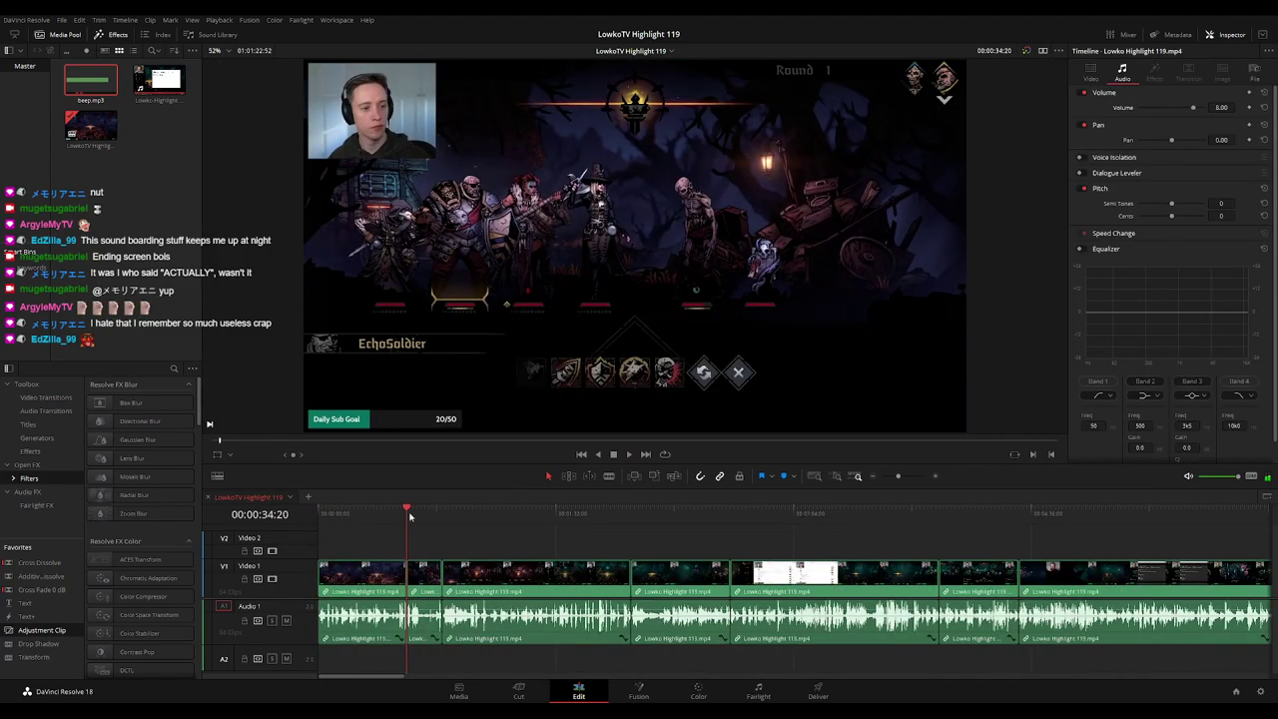
key(m)
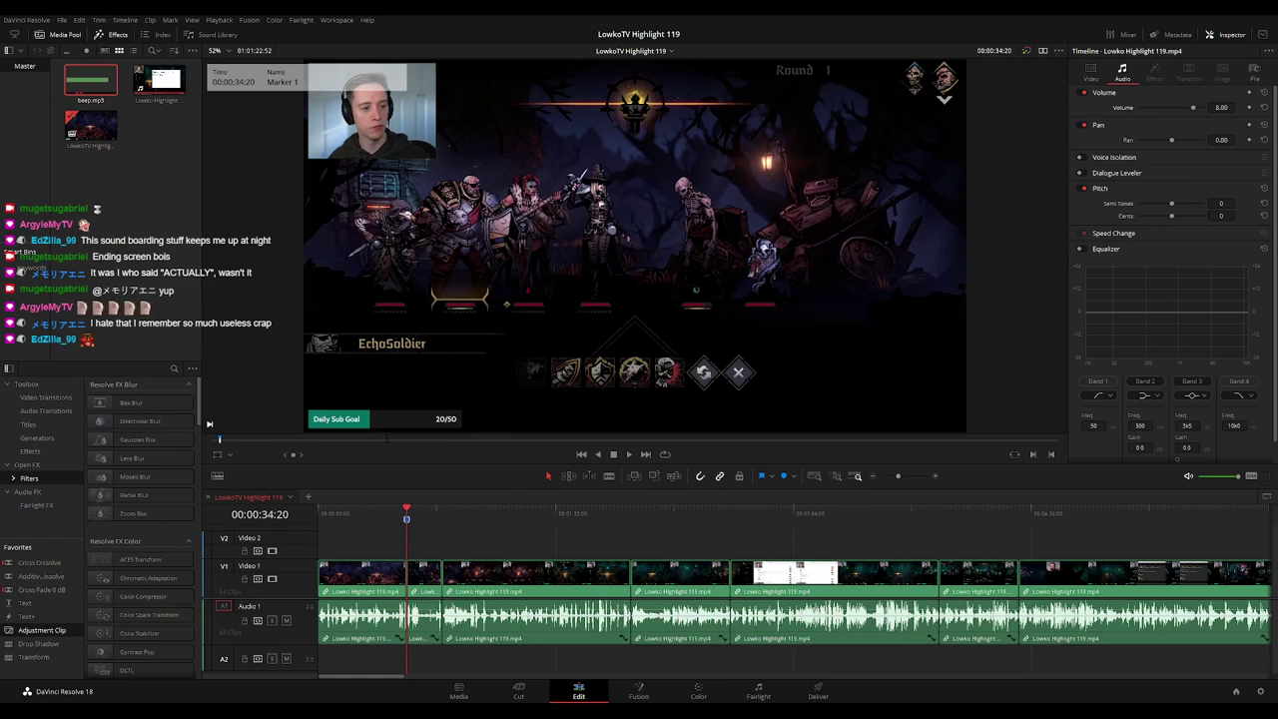
key(Return)
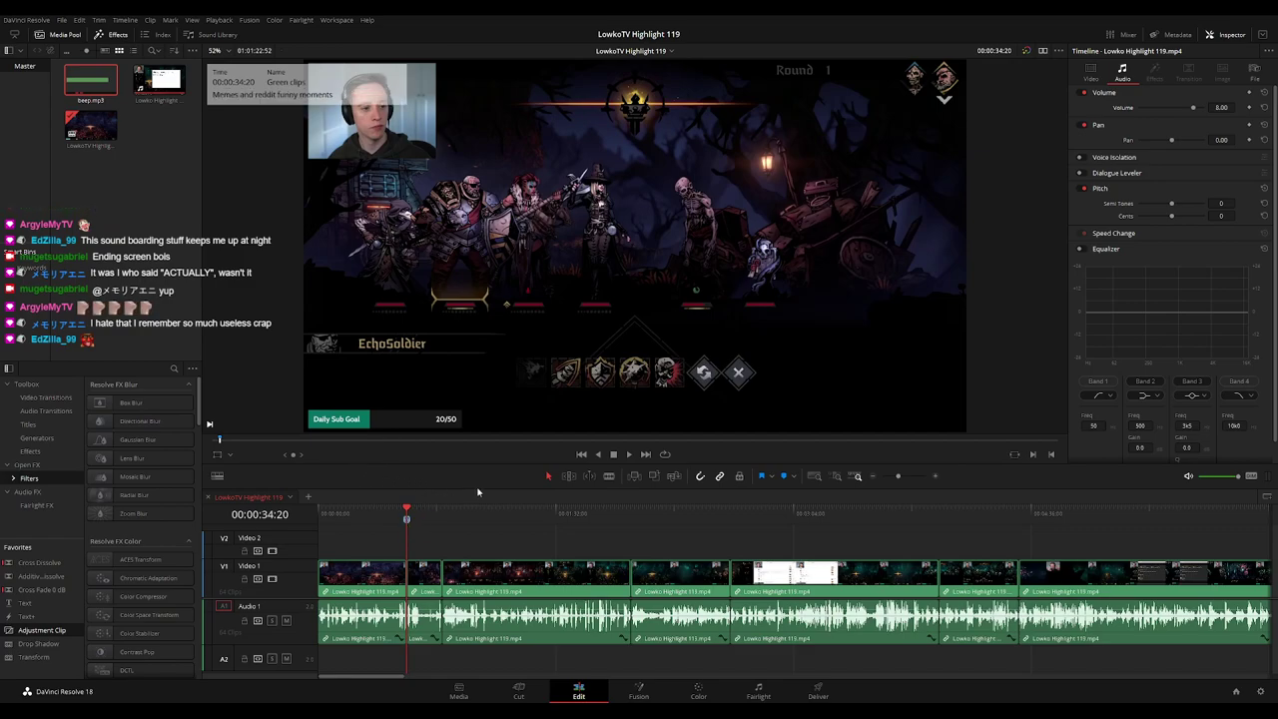
Add a timeline marker named "Brown clips" at 00:12:25:05, where the brown clips start, in a matching colour
key(shift+z)
click(584, 512)
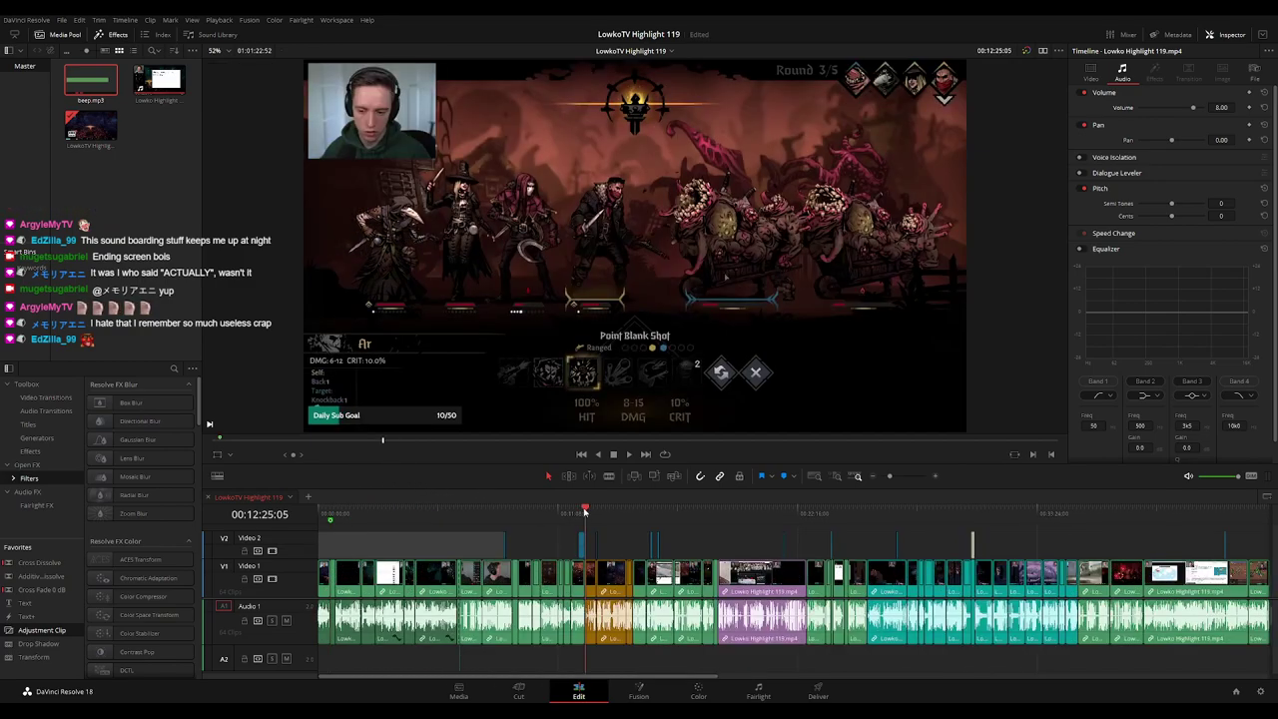
key(m)
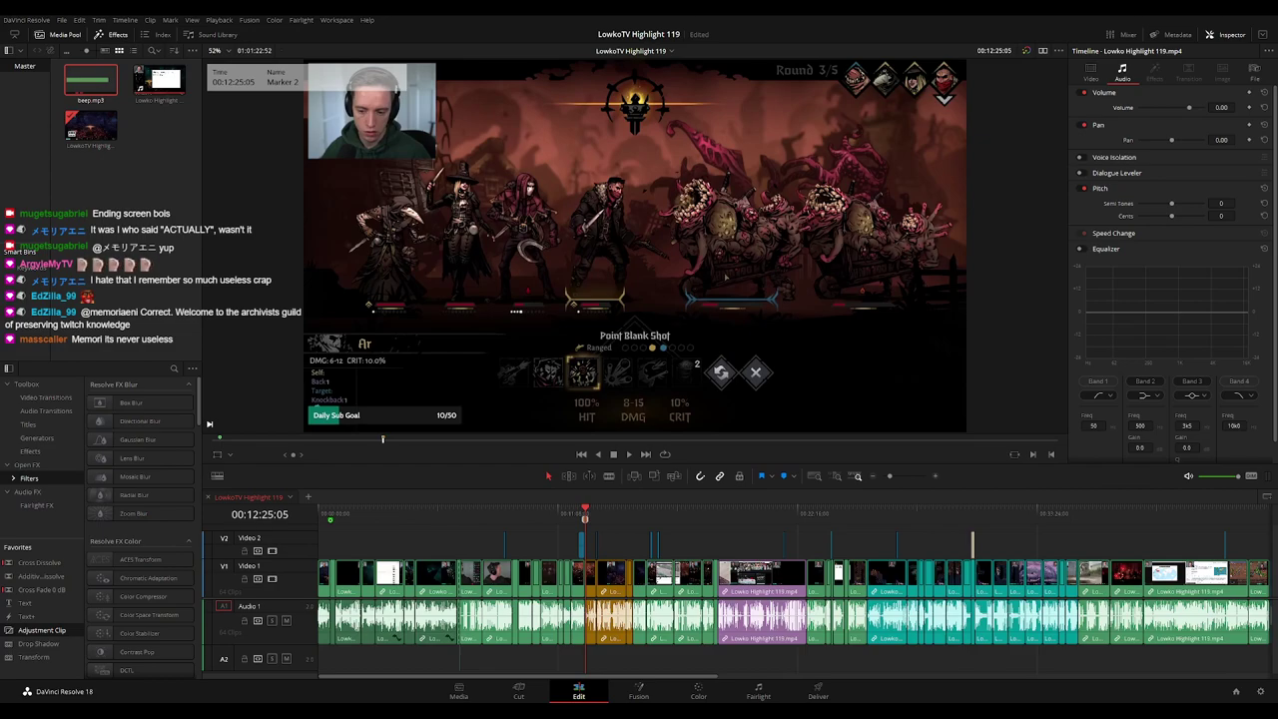
key(Return)
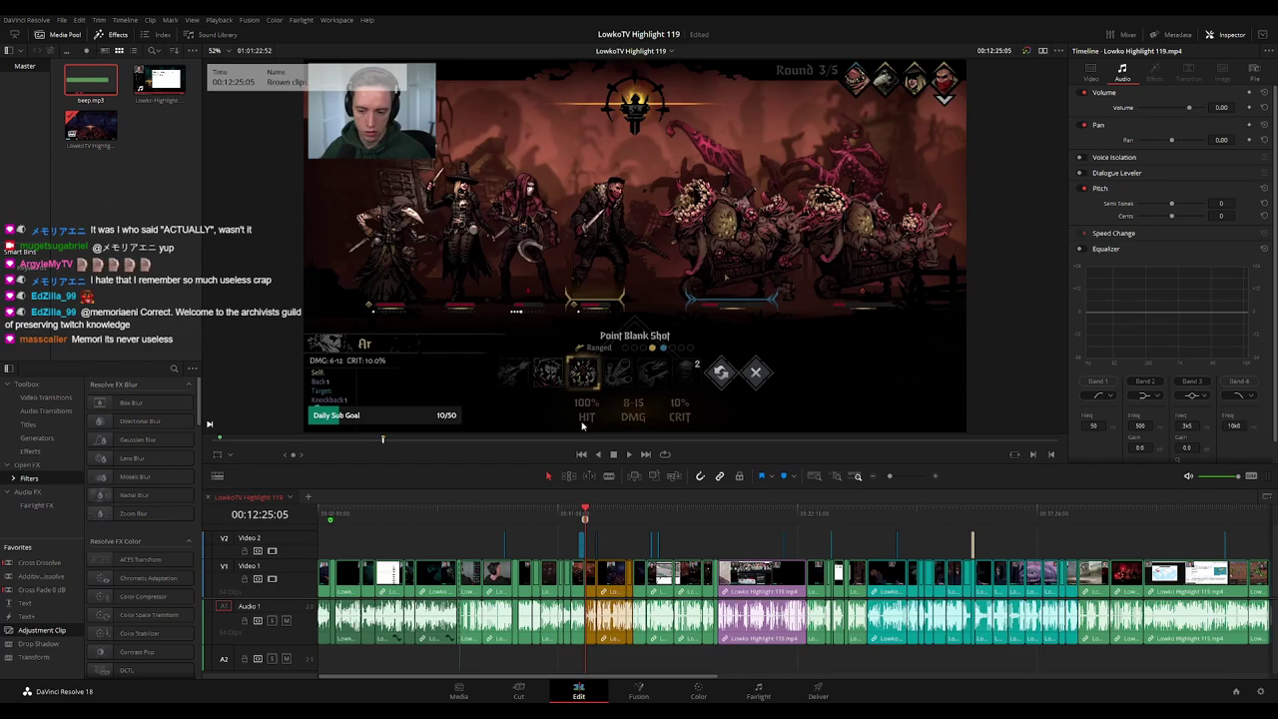
click(584, 427)
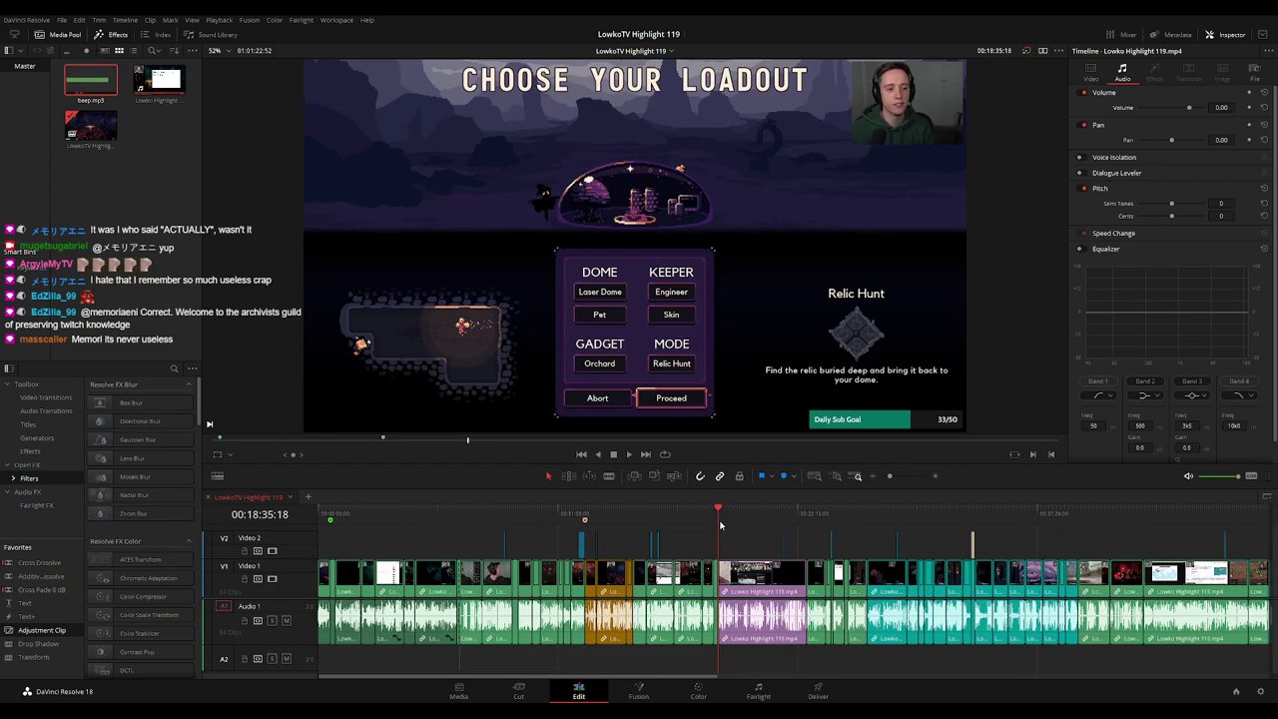
Add a purple marker at 00:18:35:18 and a teal-coloured one at 00:25:31:04 named "Teal clips" with the note "Dome Keeper funny moments"
key(m)
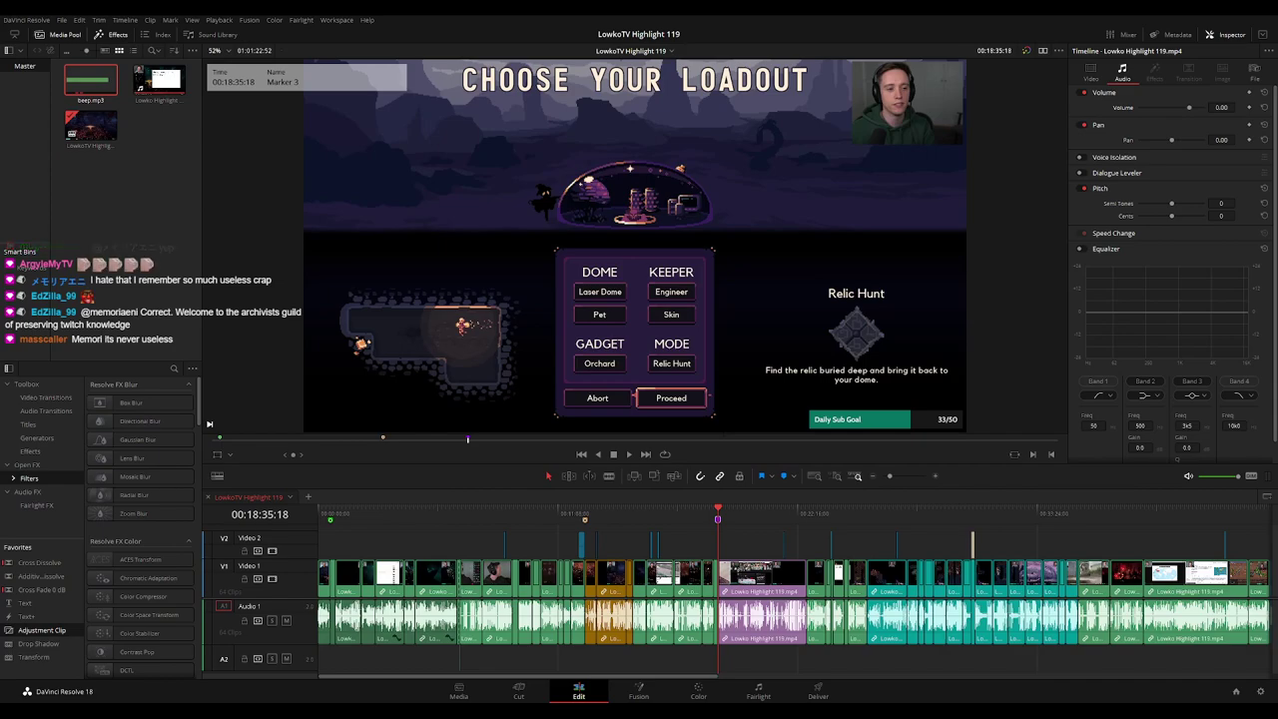
click(867, 510)
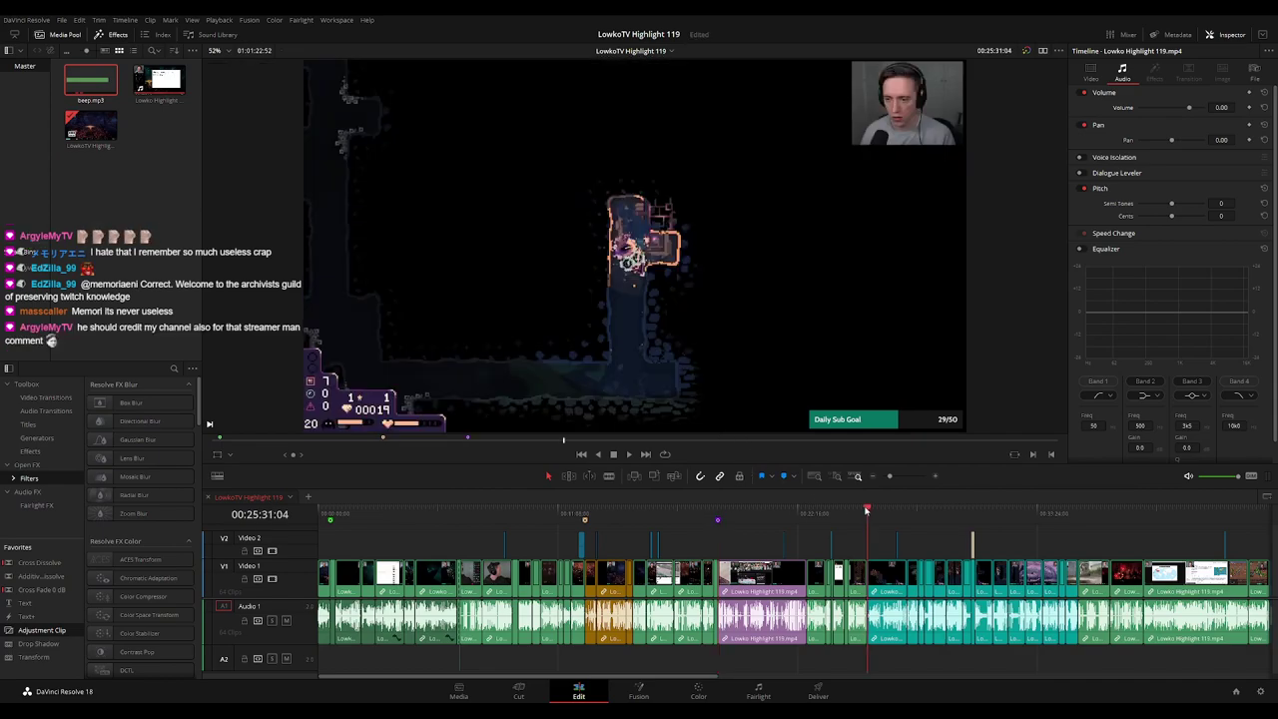
key(m)
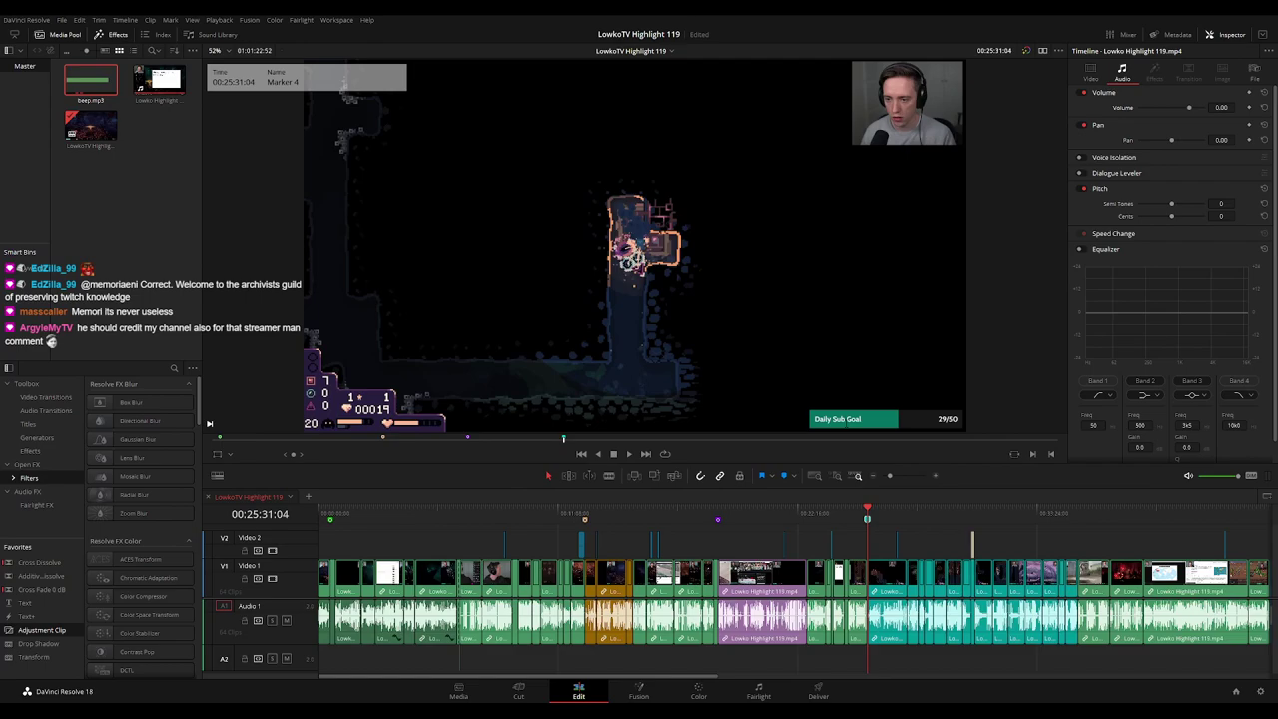
Spot-check the teal Dome Keeper clips and the green clips after them
scroll(924, 541, up, 2)
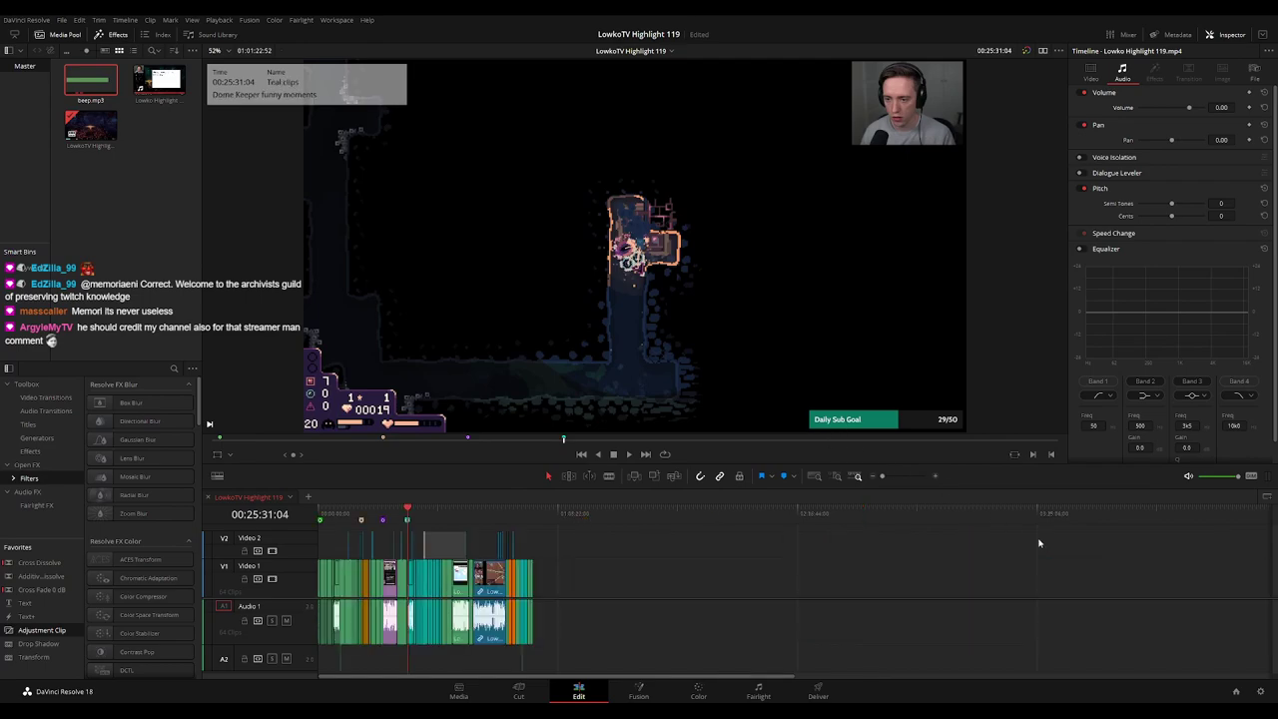
scroll(707, 520, right, 5)
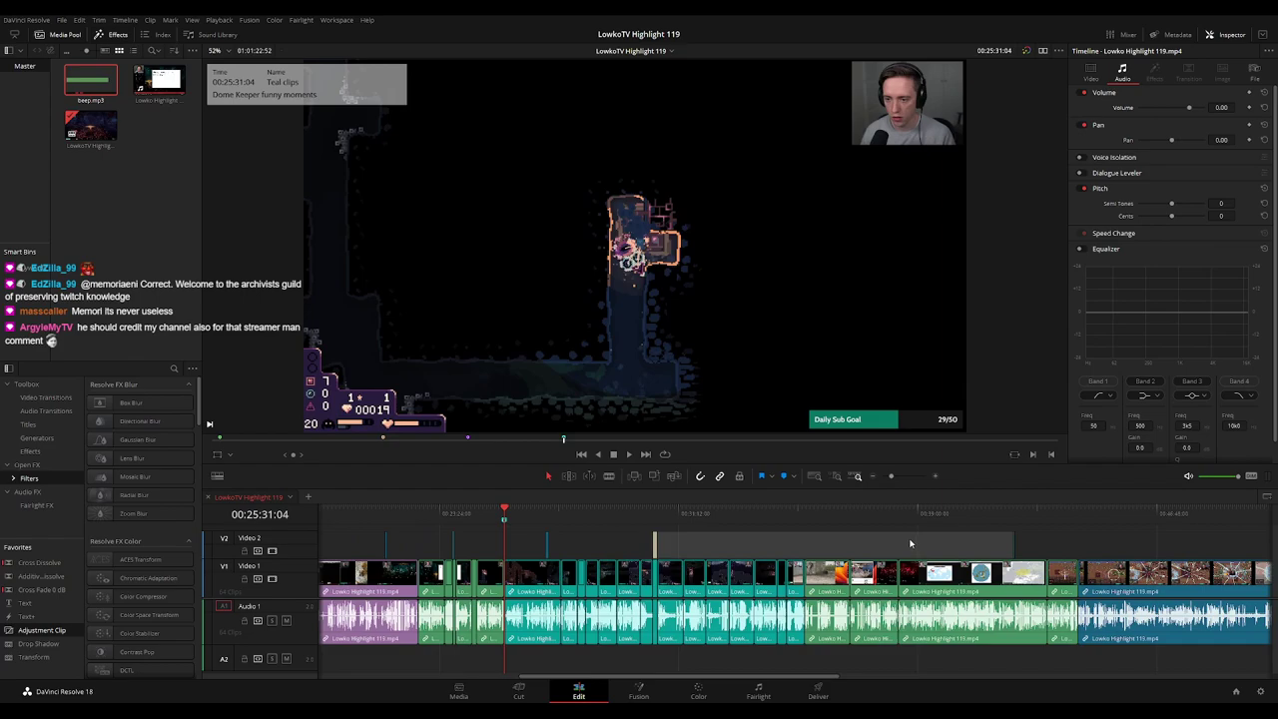
key(space)
click(528, 517)
click(546, 518)
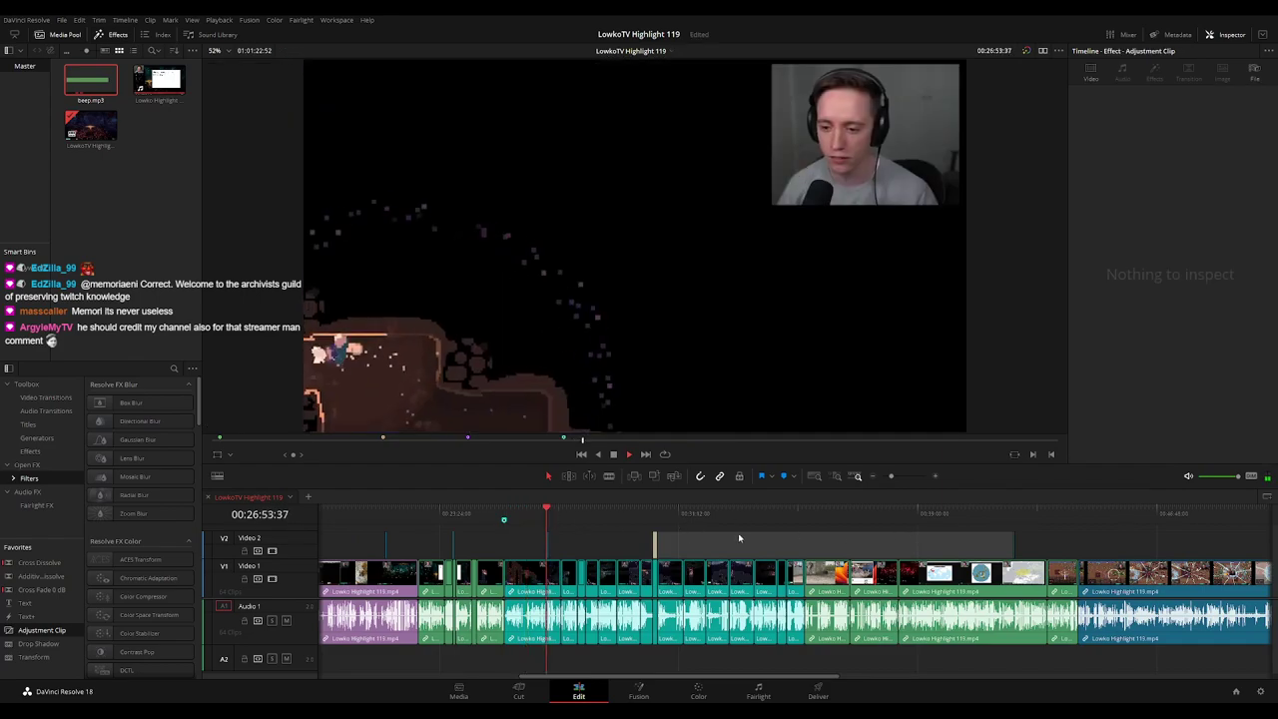
scroll(727, 537, down, 3)
scroll(649, 536, up, 3)
scroll(938, 534, right, 5)
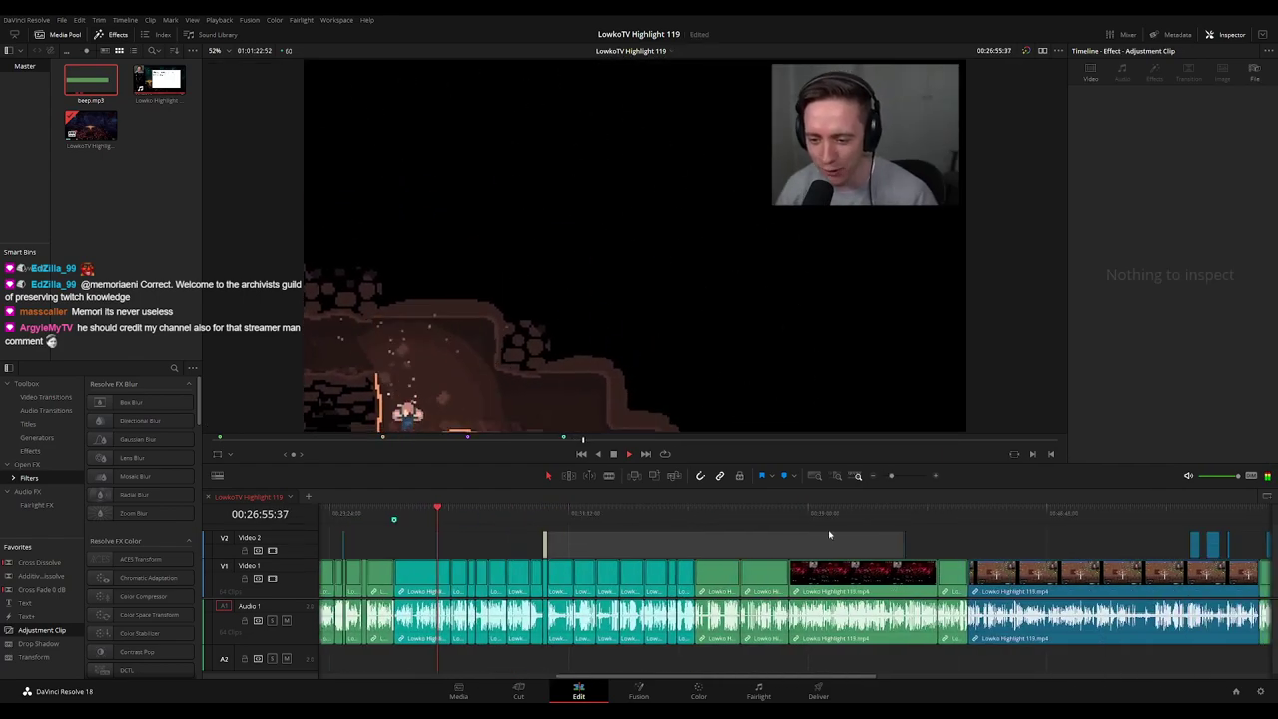
scroll(711, 539, left, 2)
click(566, 519)
click(661, 517)
Add a blue timeline marker at 00:44:14:11, where the long blue clip starts
drag(703, 516, 1067, 512)
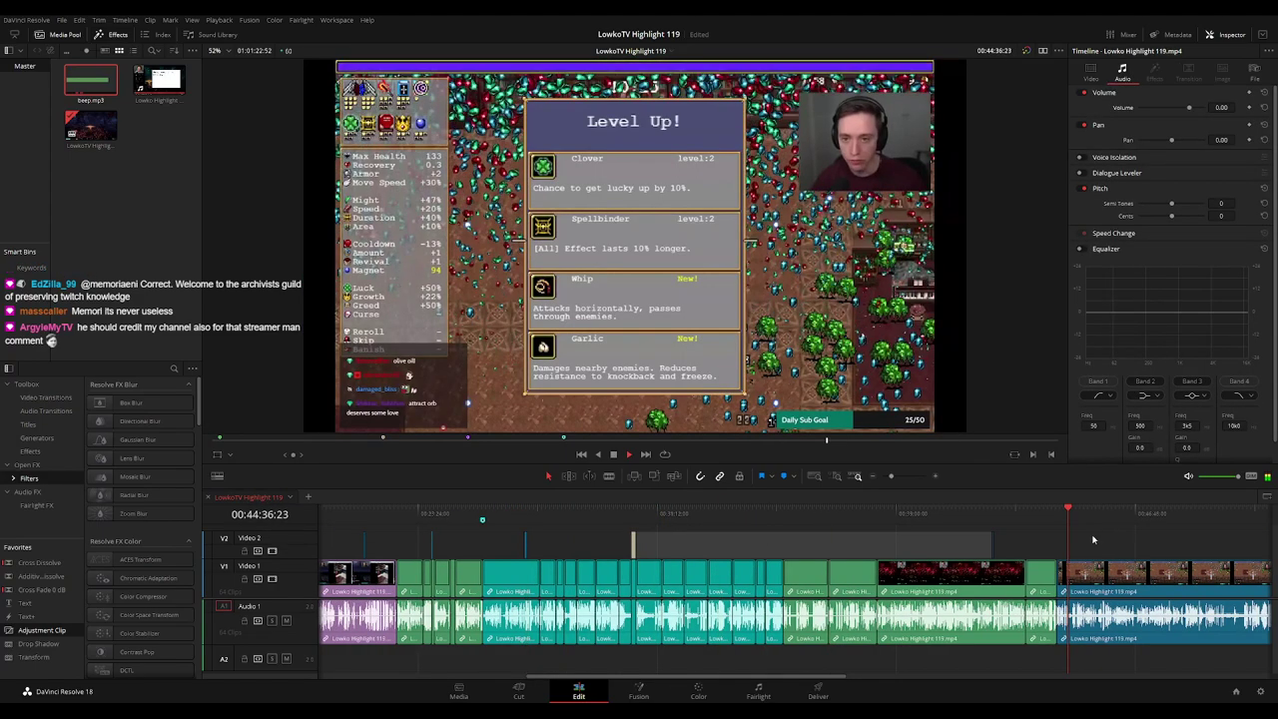
scroll(1102, 539, right, 4)
click(770, 520)
key(m)
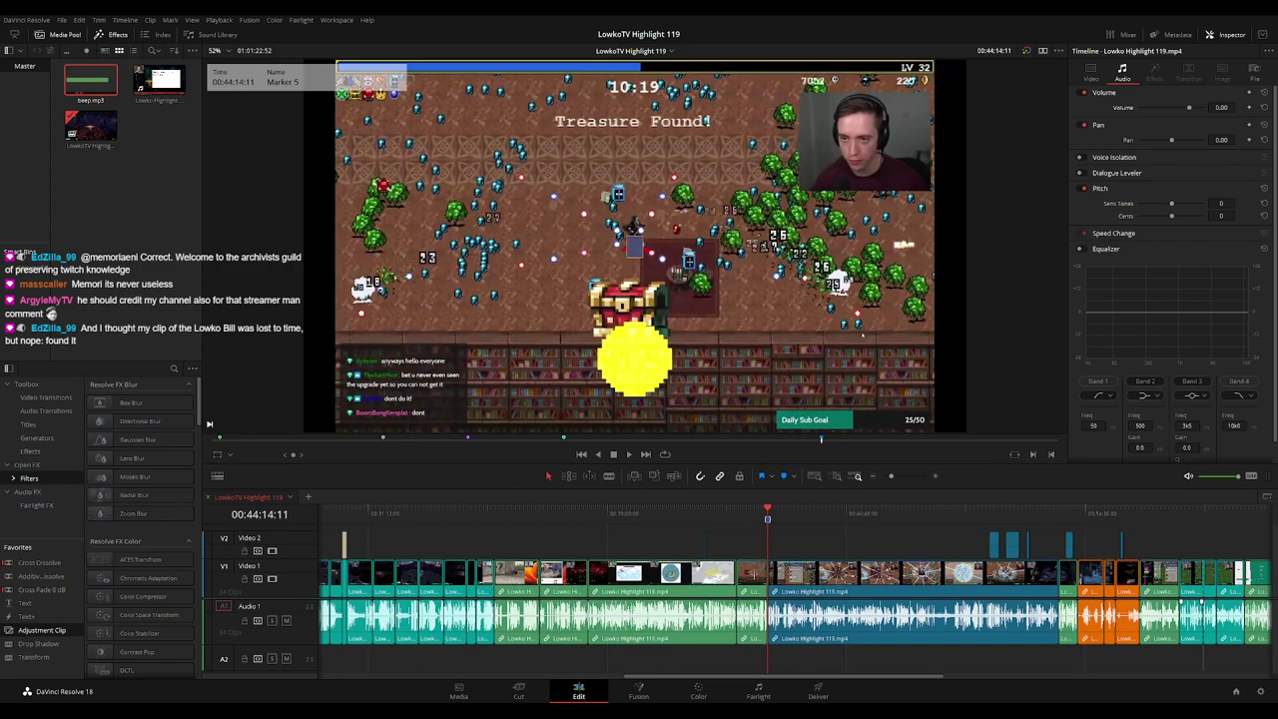
Spot-check the orange and green segments that follow the long blue clip
key(space)
click(831, 537)
scroll(842, 540, down, 5)
scroll(842, 541, up, 5)
click(1086, 524)
drag(1085, 529, 699, 534)
click(704, 521)
click(729, 519)
click(765, 516)
Change the clip colour of the teal green-field gameplay clips near the end of the timeline to blue
click(795, 518)
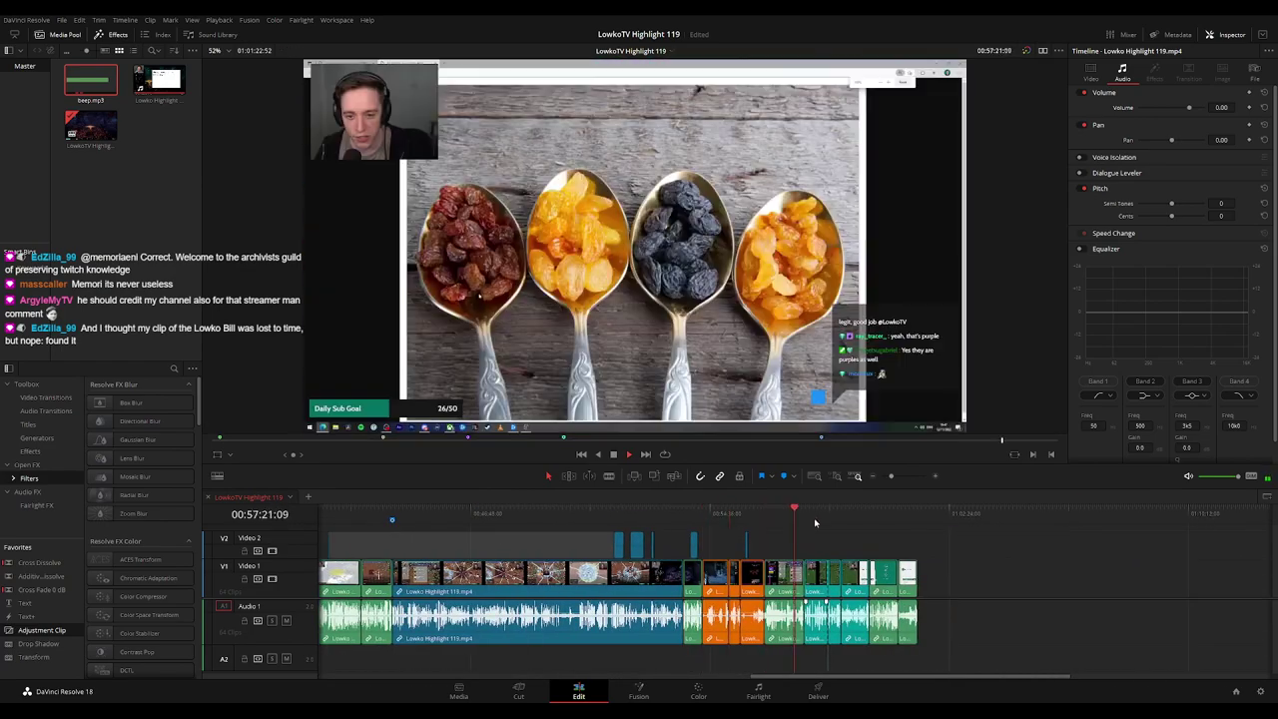
drag(855, 551, 811, 579)
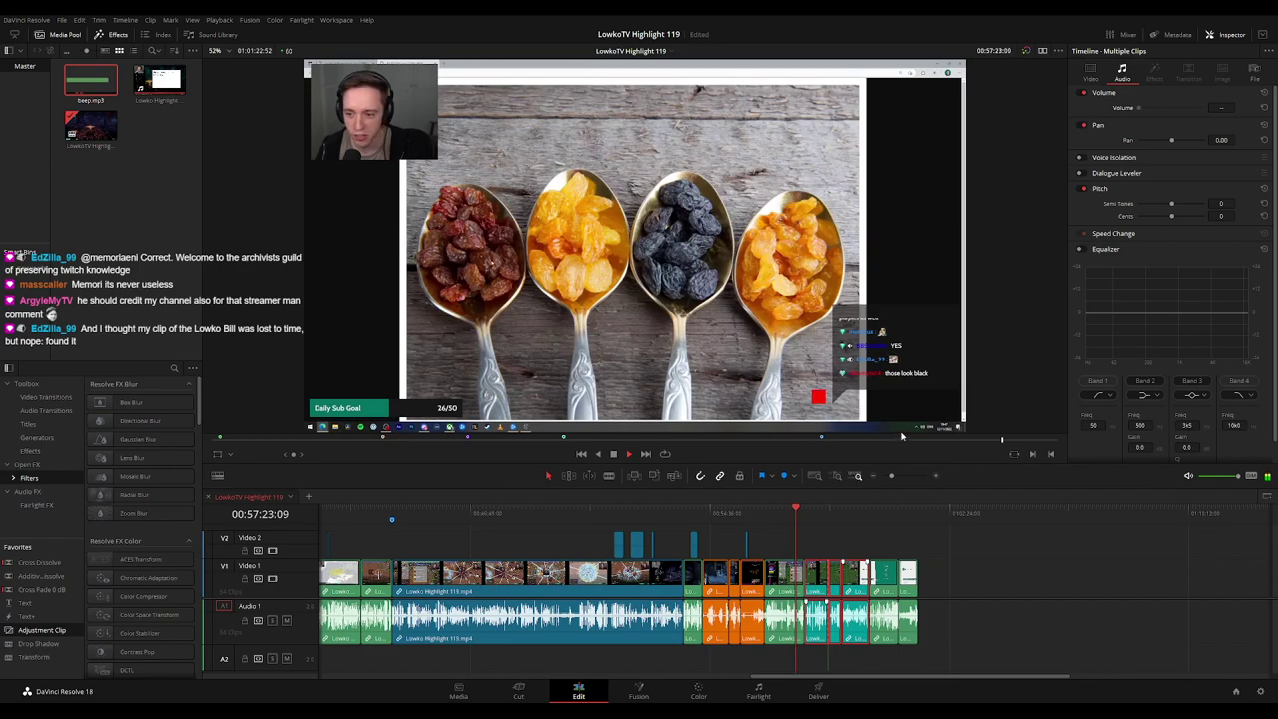
click(848, 550)
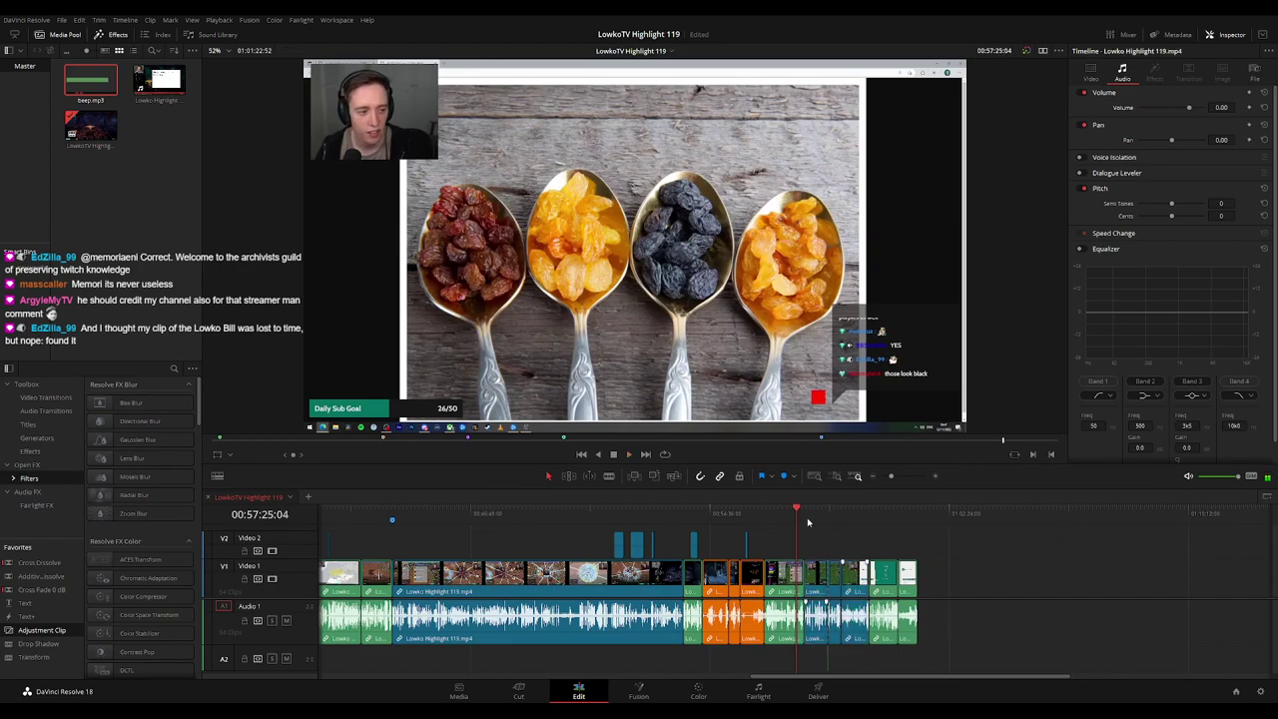
click(825, 517)
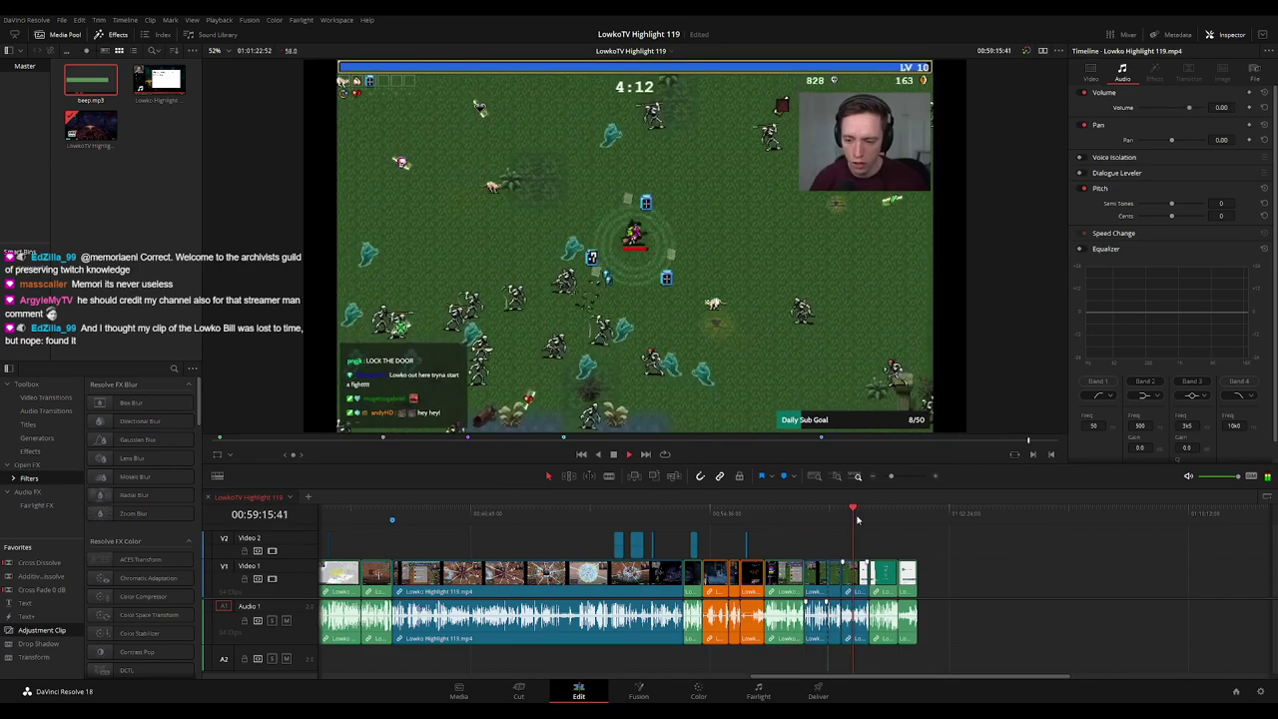
Check the last gameplay clips and the end-screen clip through to the end of the timeline
click(869, 517)
click(895, 518)
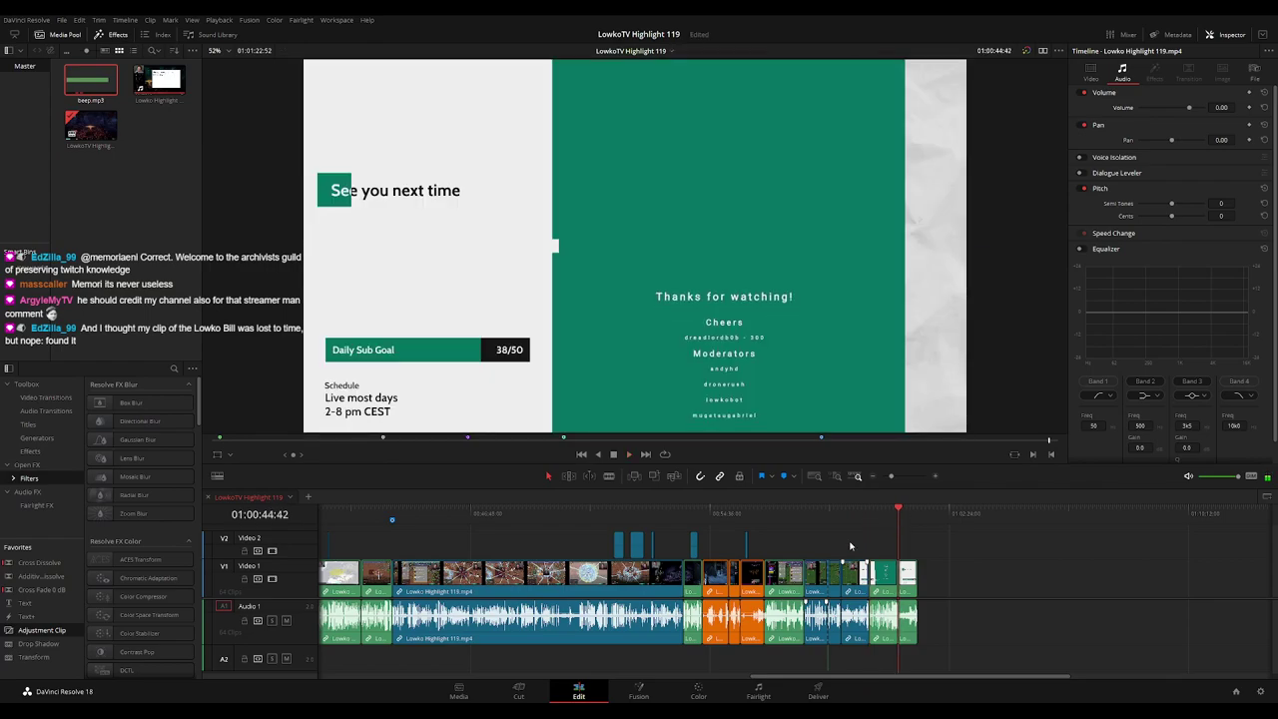
scroll(835, 539, down, 5)
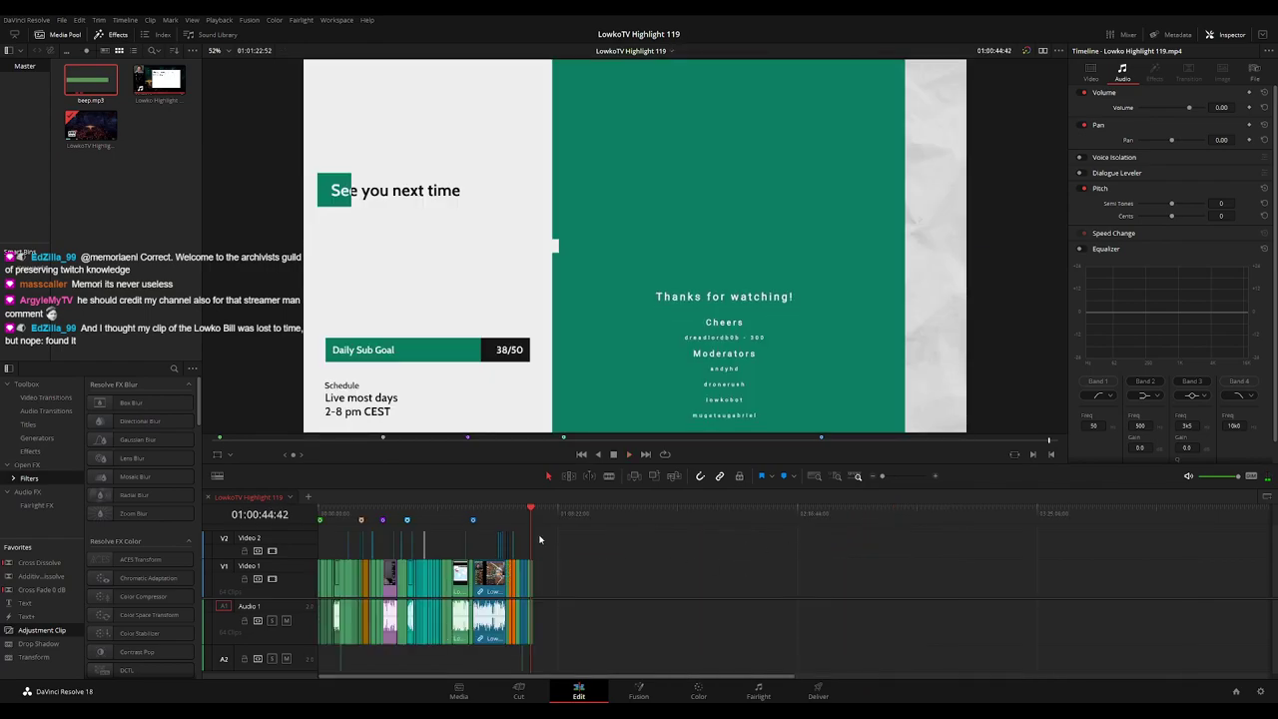
click(528, 519)
scroll(571, 559, up, 5)
click(909, 515)
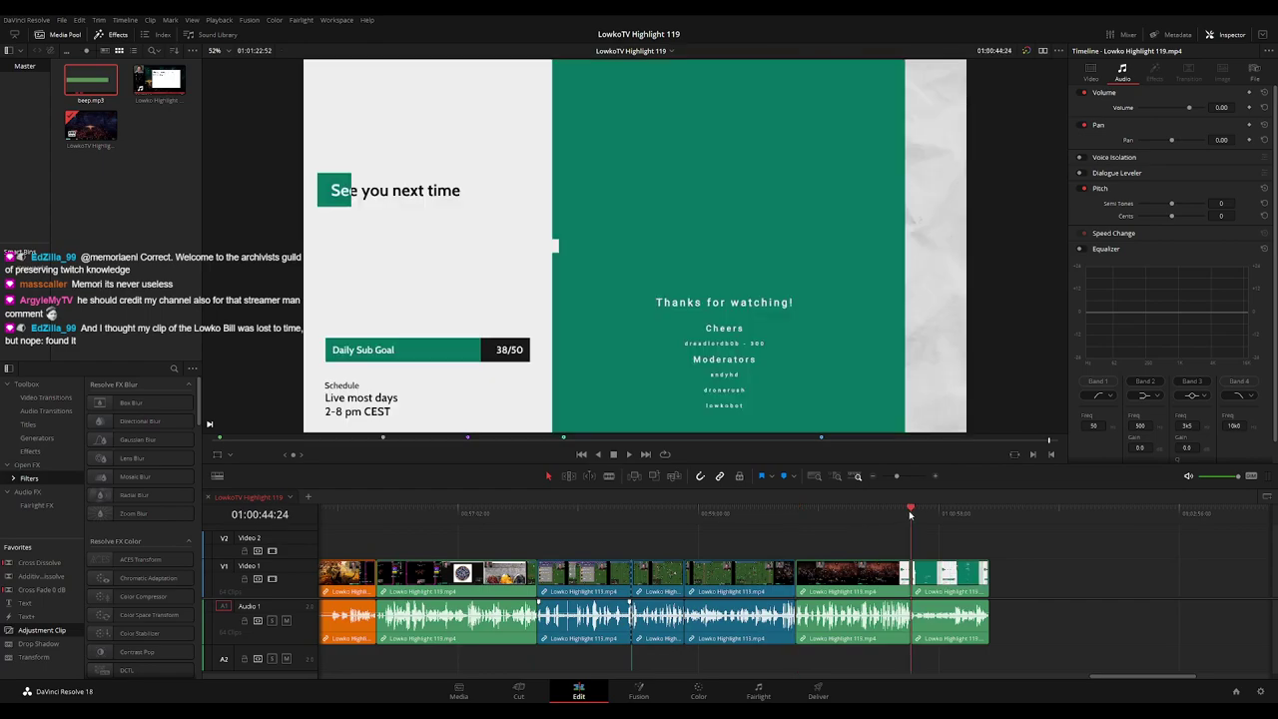
scroll(889, 541, down, 3)
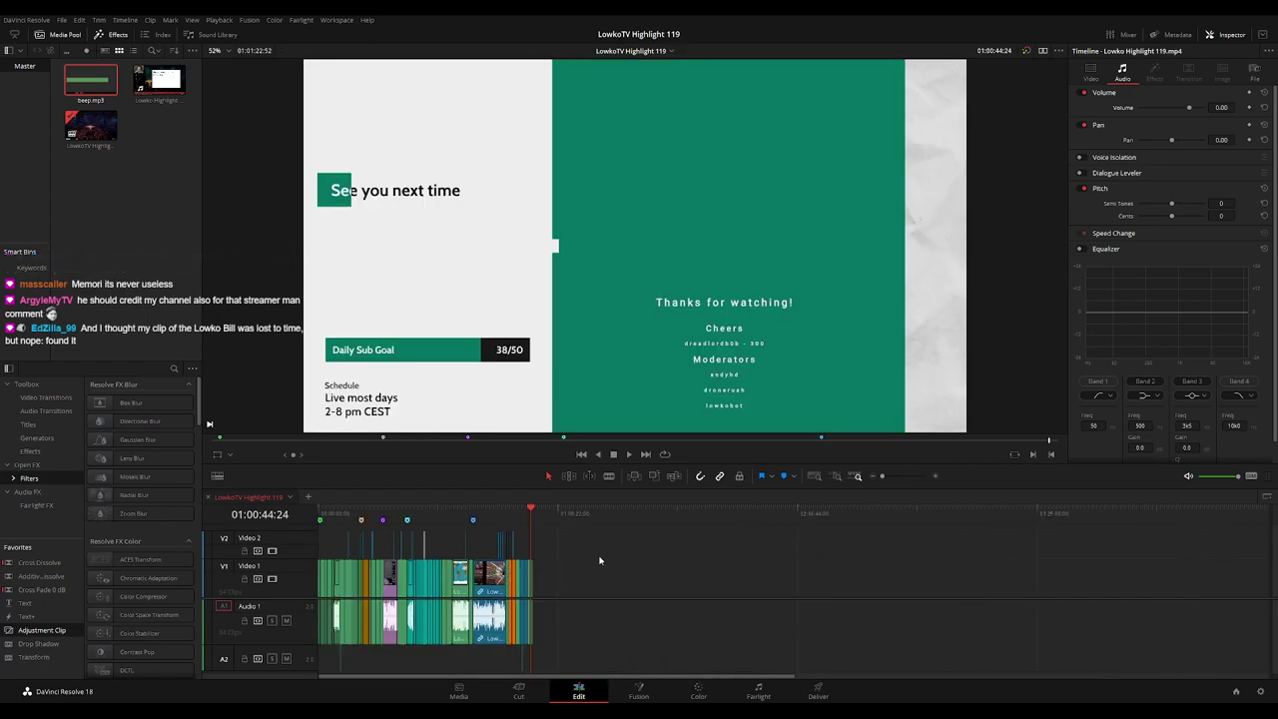
click(535, 513)
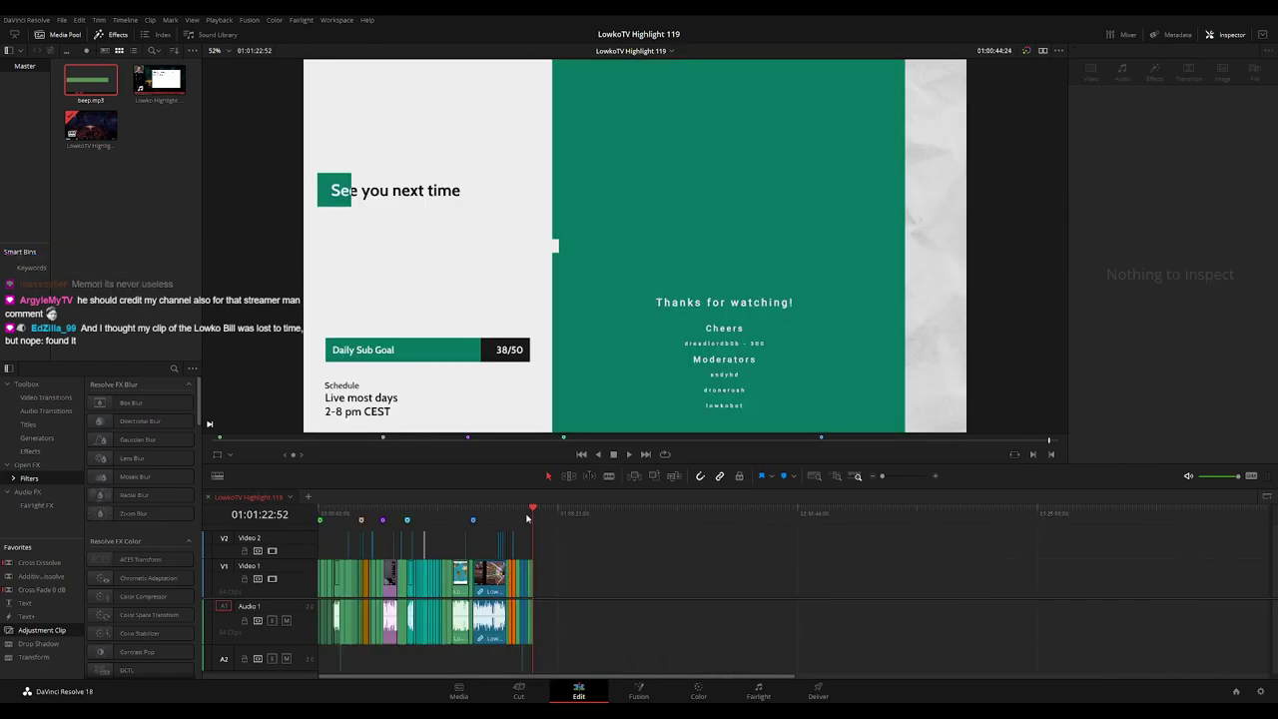
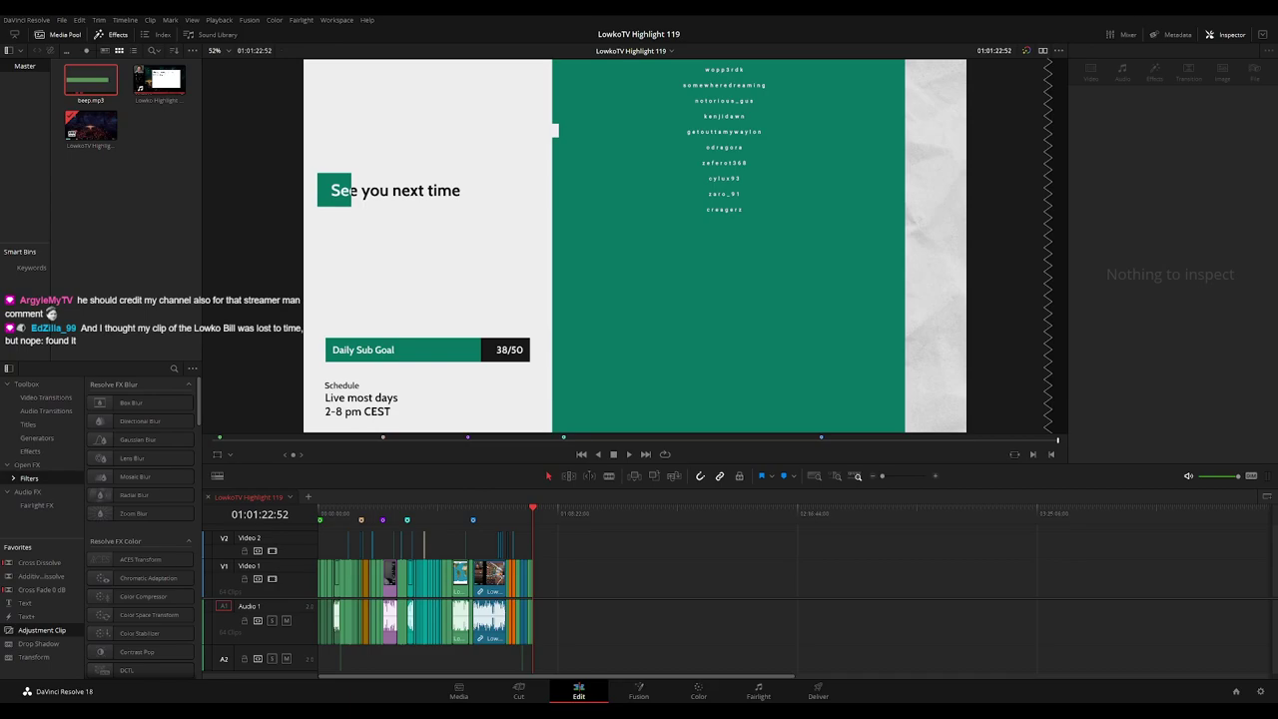
Add Cross Fade 0 dB audio transitions at both ends of the short second clip, near 00:00:34 and 00:00:48
click(332, 548)
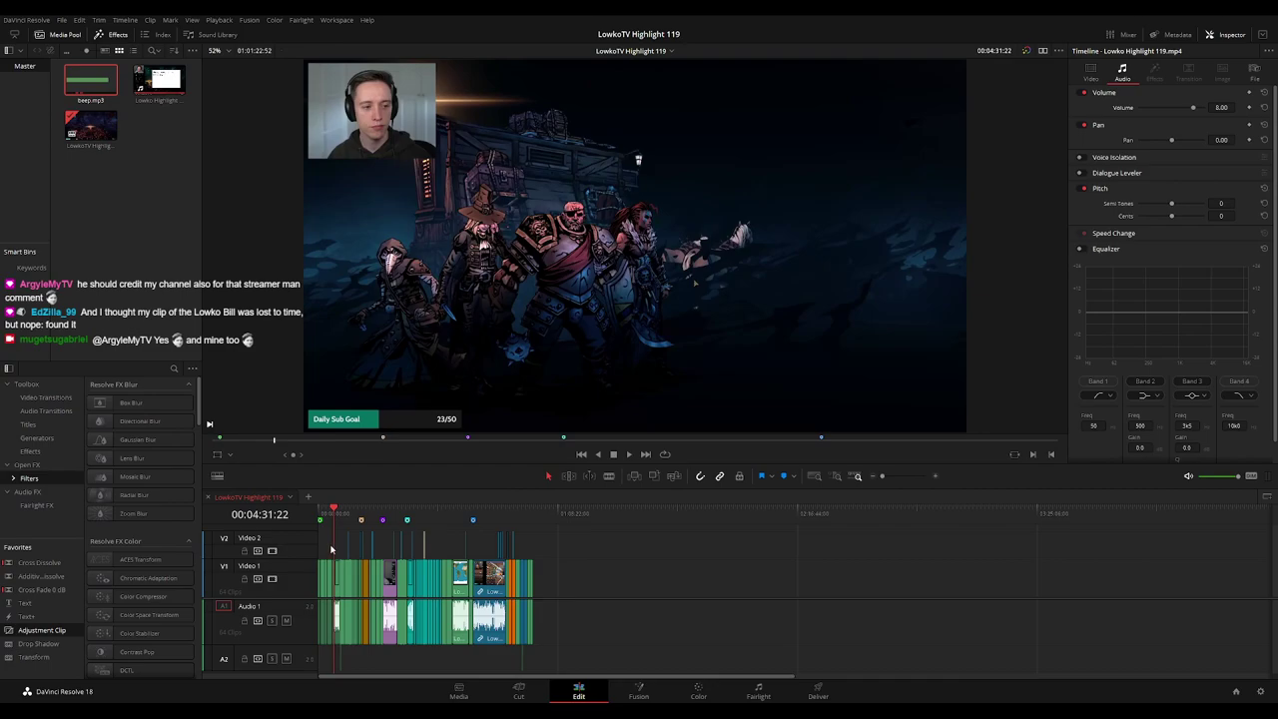
scroll(321, 574, up, 5)
click(401, 513)
key(space)
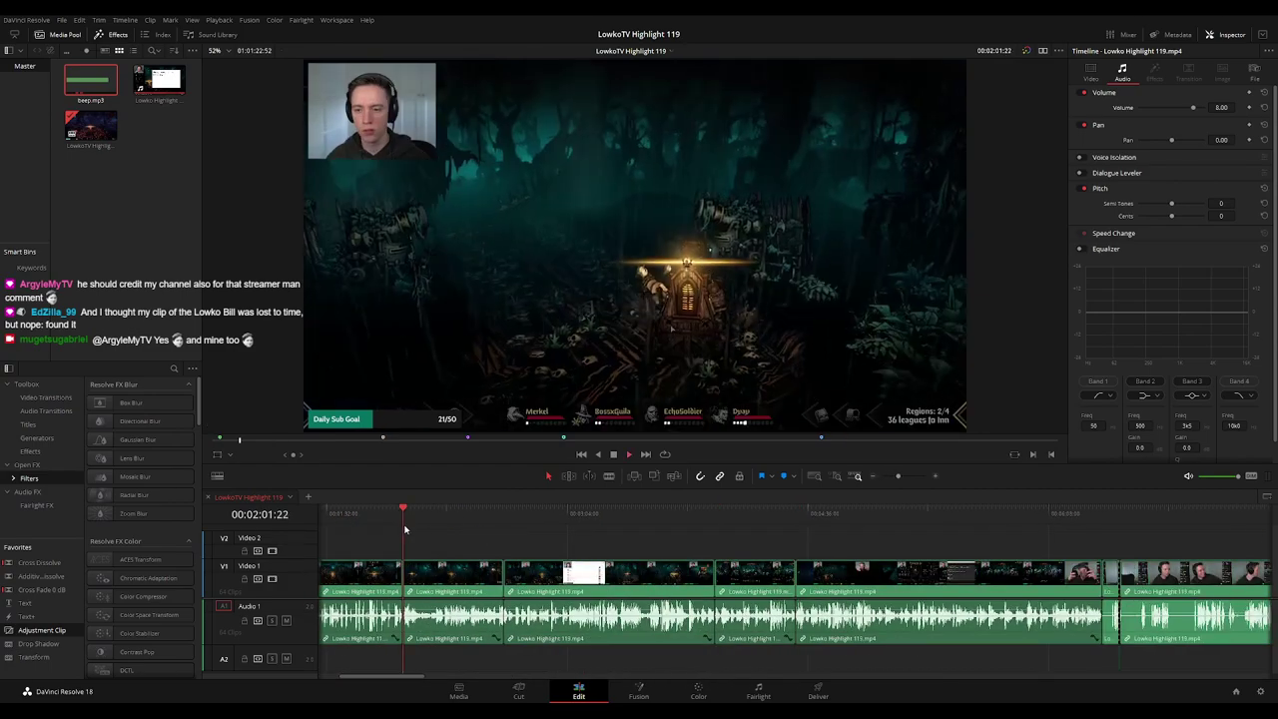
scroll(481, 540, up, 1)
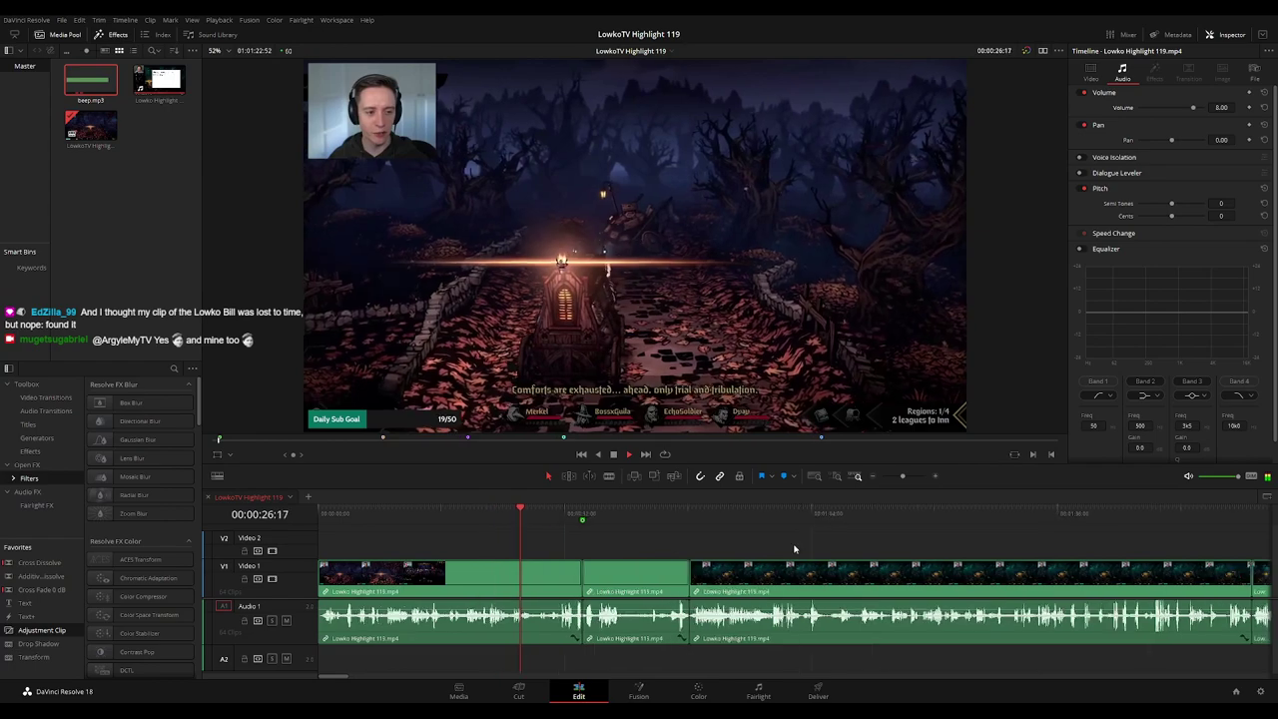
drag(520, 512, 712, 517)
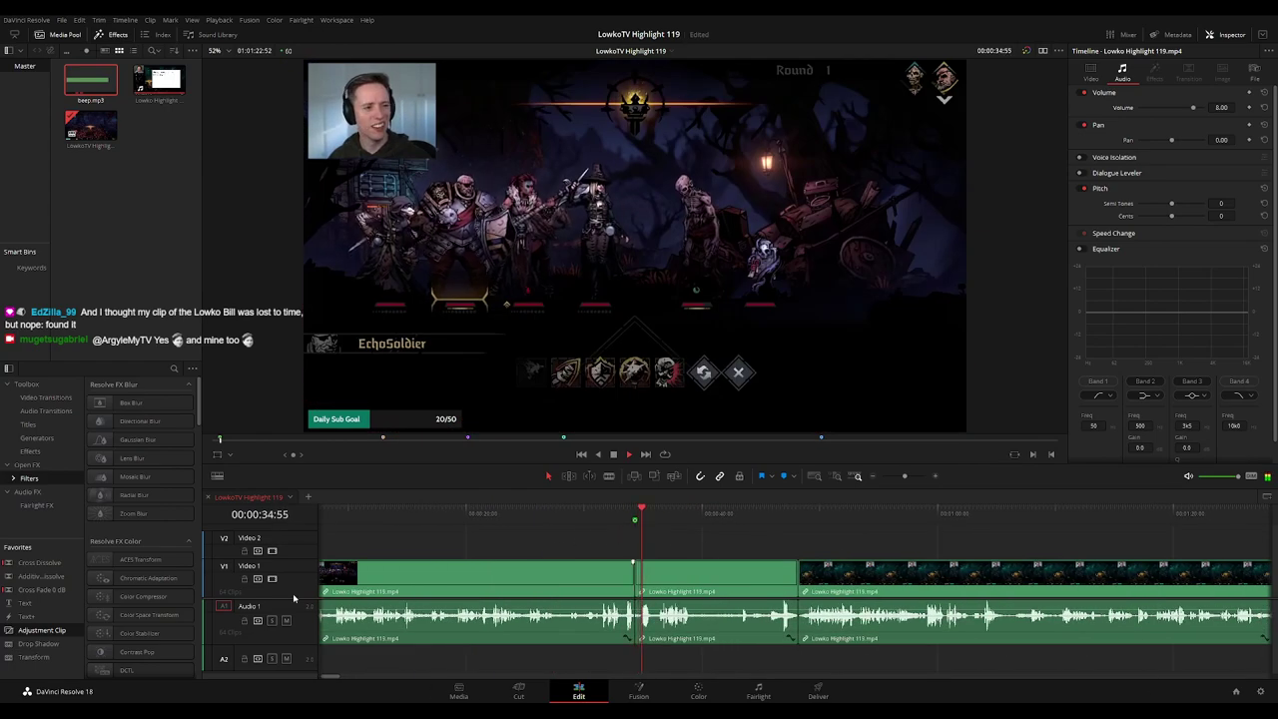
drag(46, 589, 644, 624)
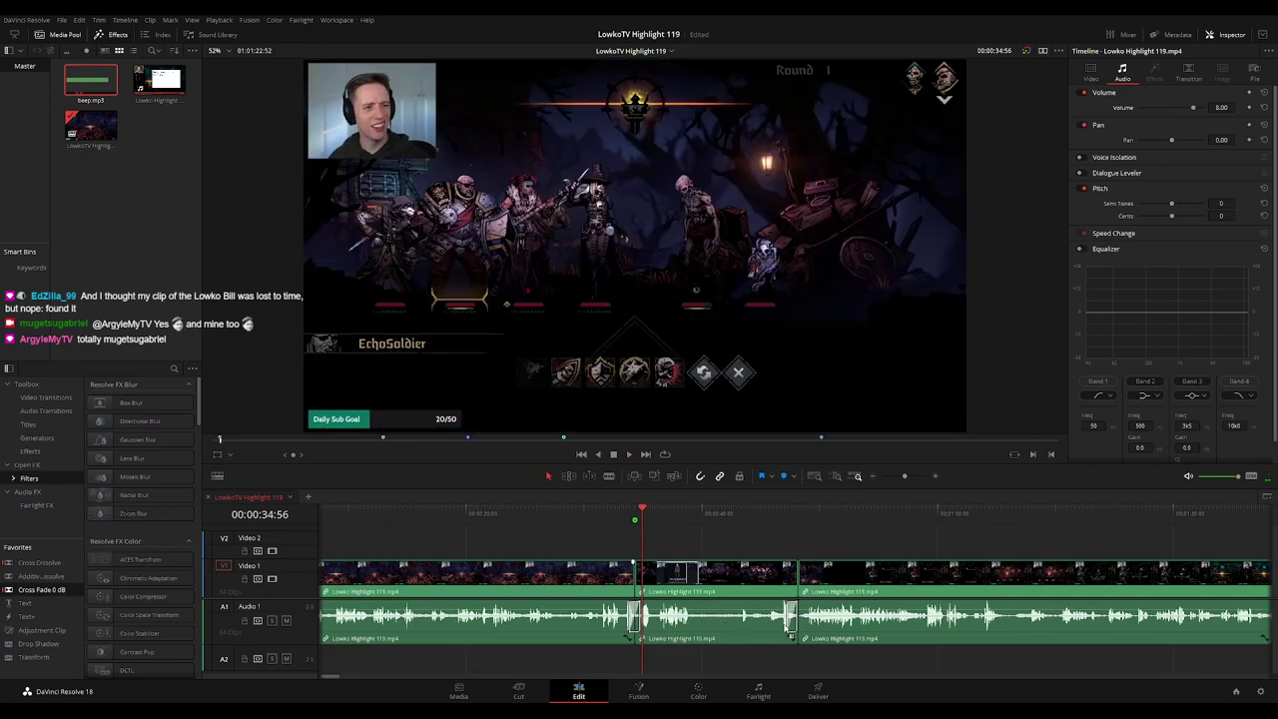
Check the faded cut at 00:00:48 and add a Cross Fade 0 dB to the audio cut at about 00:02:01
key(space)
scroll(689, 538, down, 3)
click(596, 515)
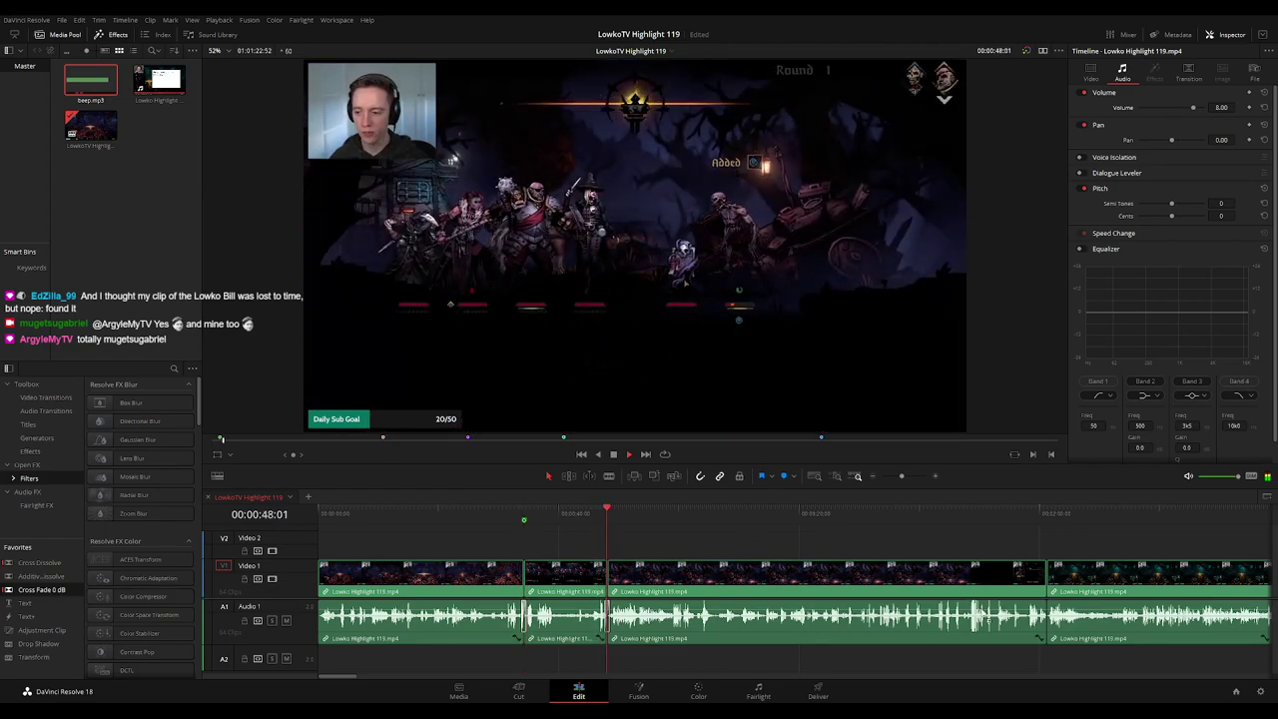
click(1042, 514)
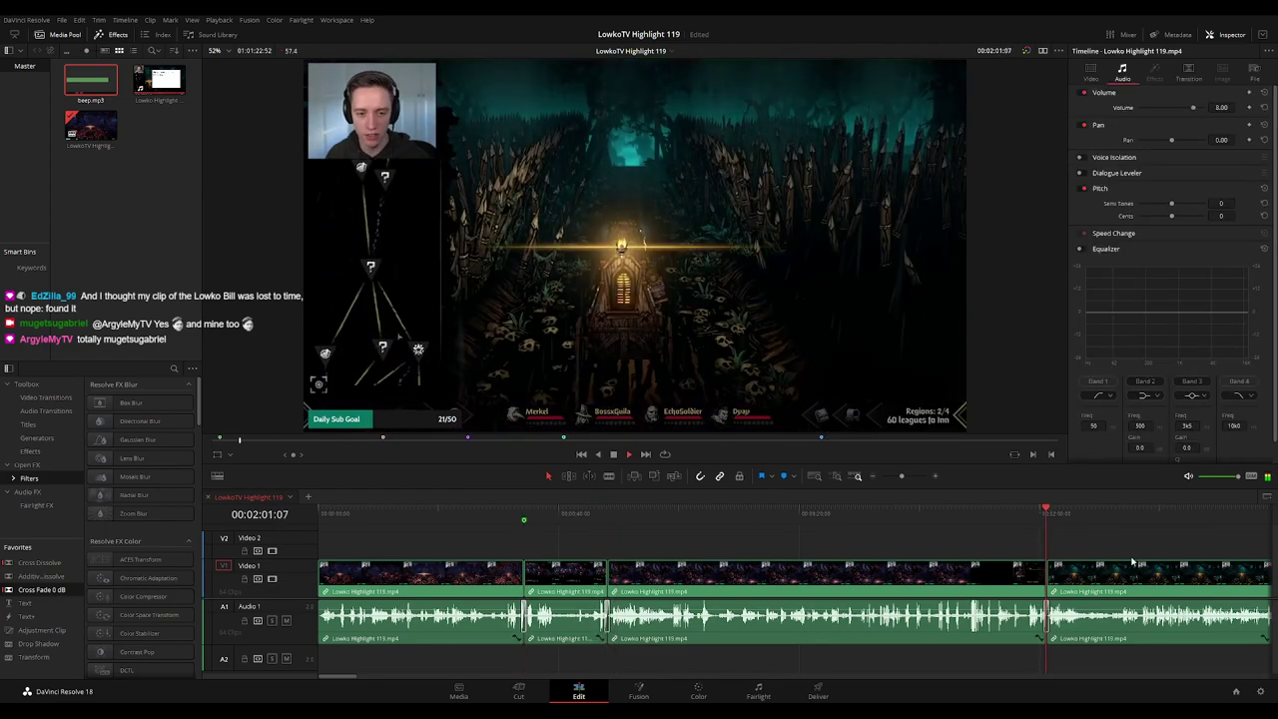
drag(1130, 562, 770, 525)
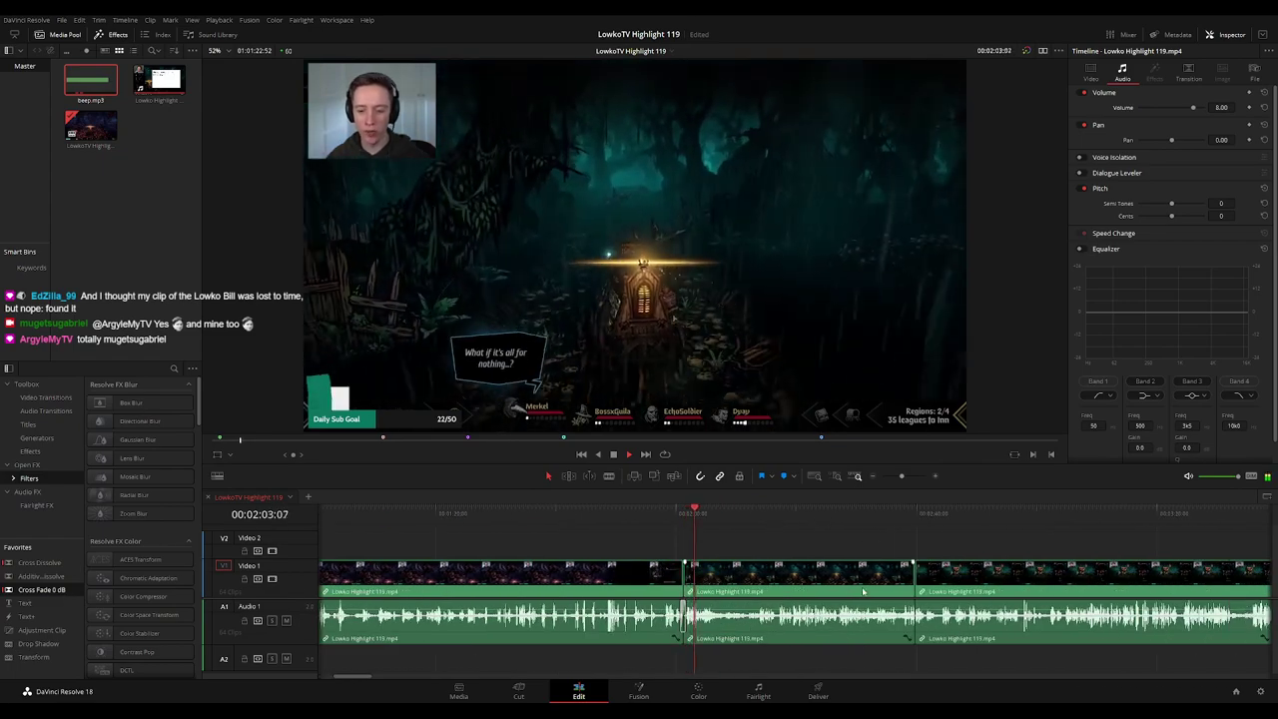
Review the cut at 00:02:39 and add a Cross Fade 0 dB to the audio cut at about 00:04:00
click(907, 520)
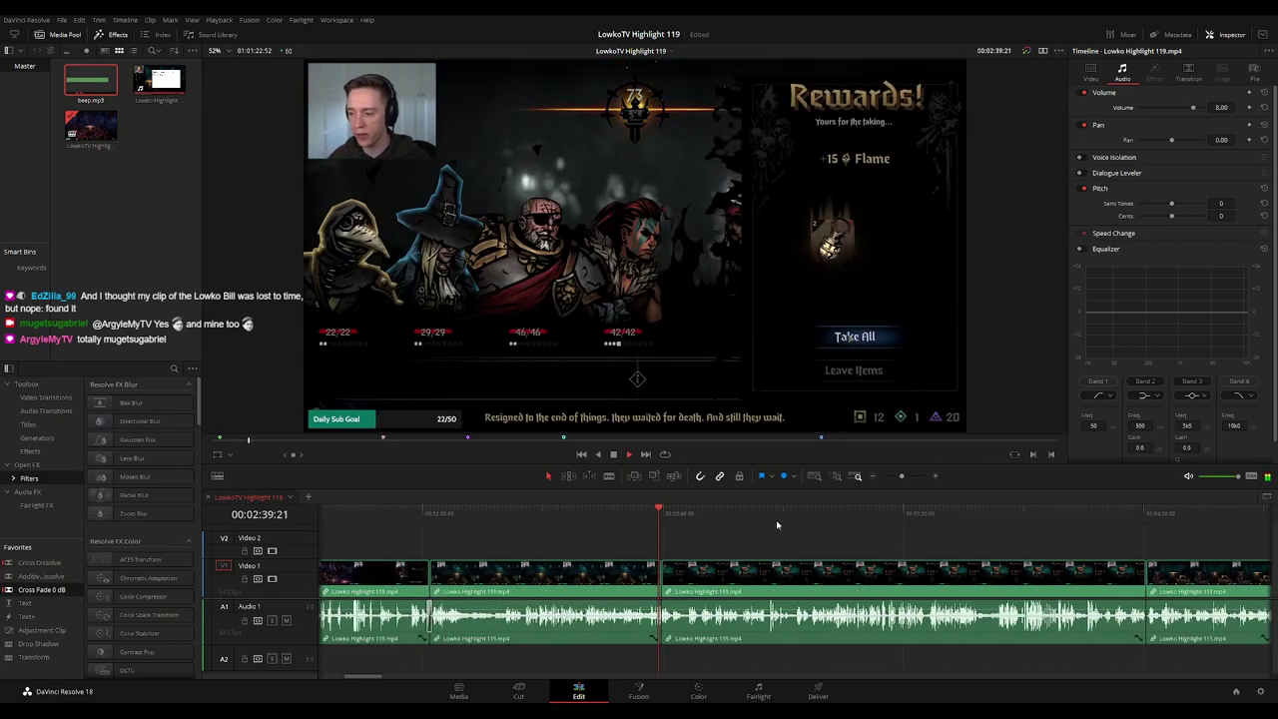
scroll(765, 521, right, 3)
click(978, 513)
scroll(979, 513, right, 3)
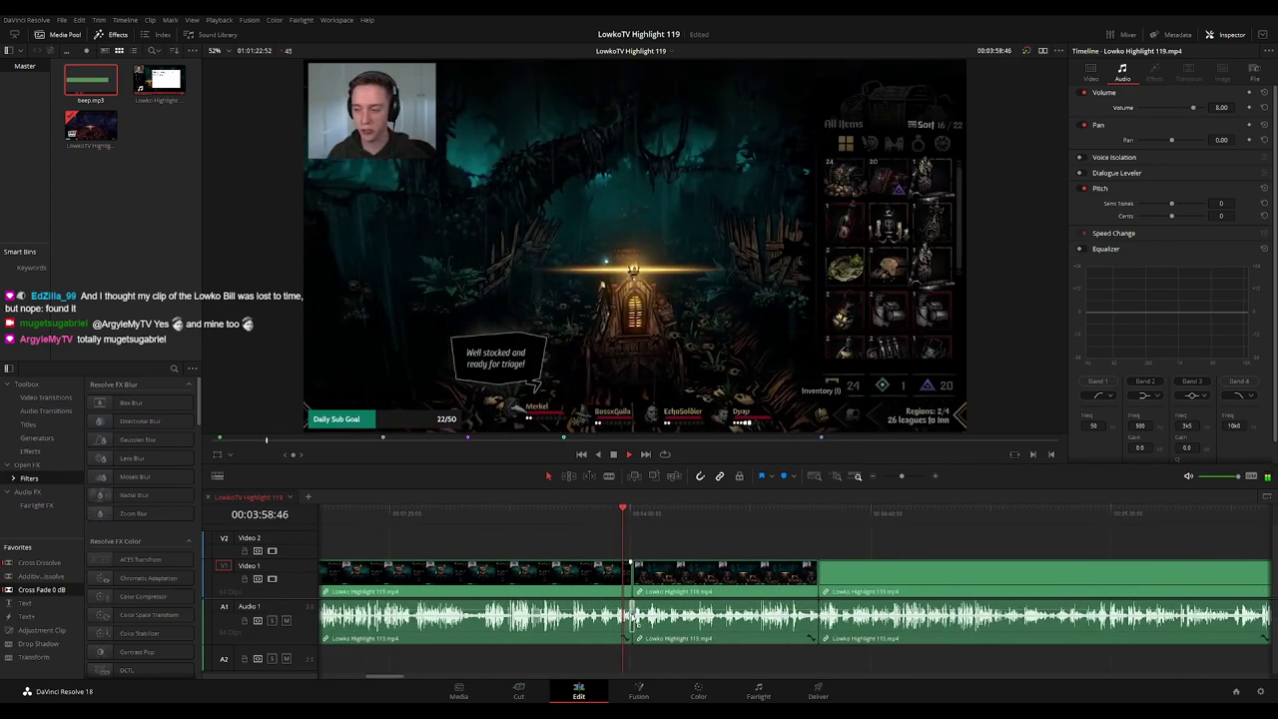
click(633, 621)
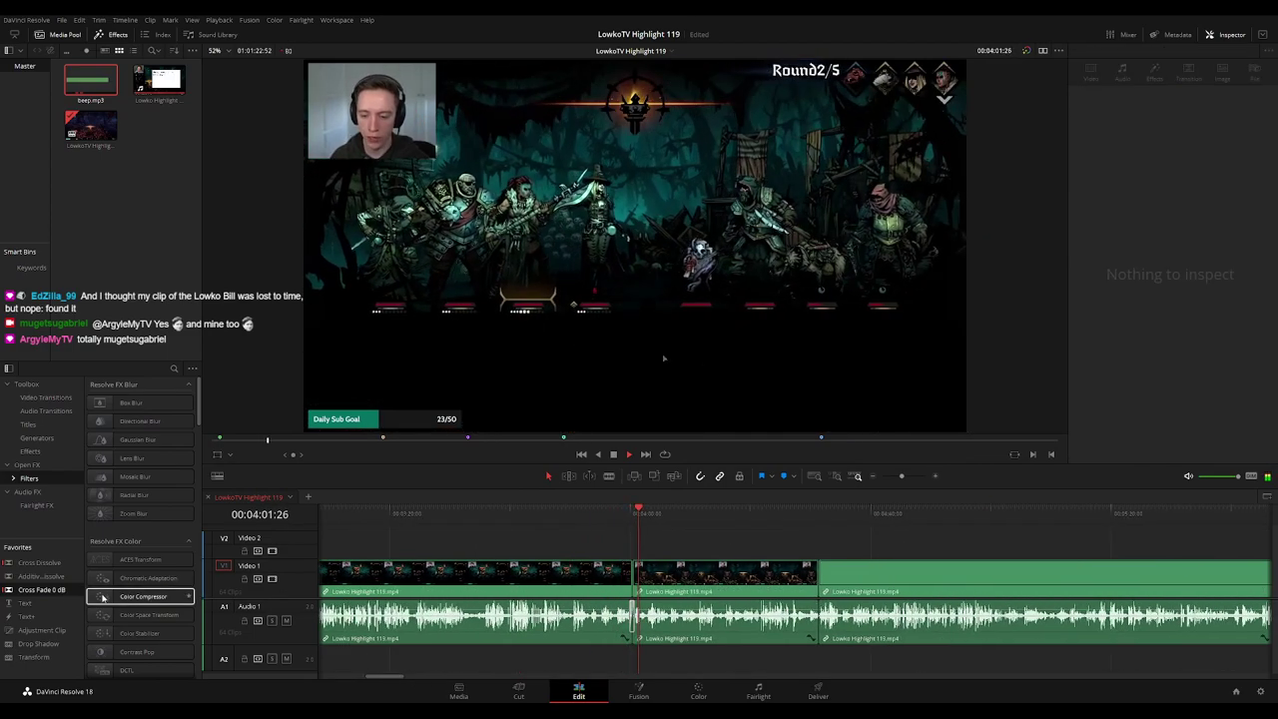
Add a Cross Fade 0 dB to the audio cut at 00:04:31 and replay the transition
click(817, 513)
click(810, 514)
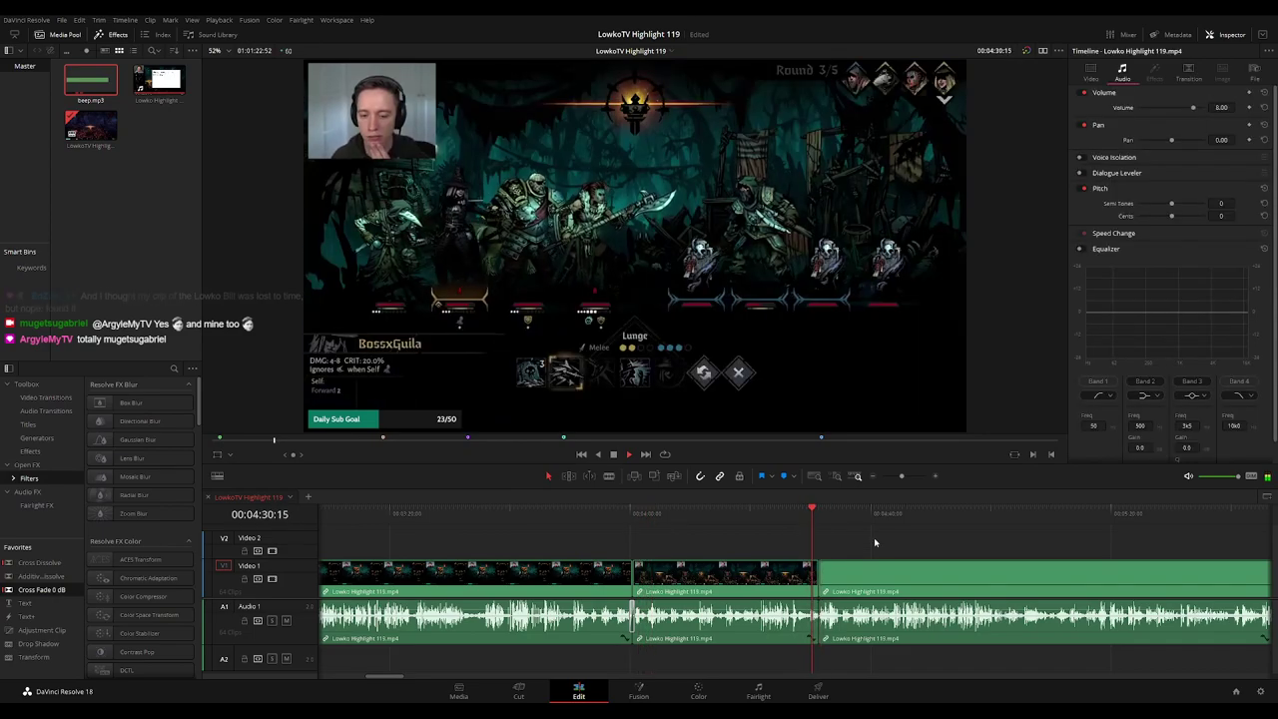
drag(876, 542, 758, 526)
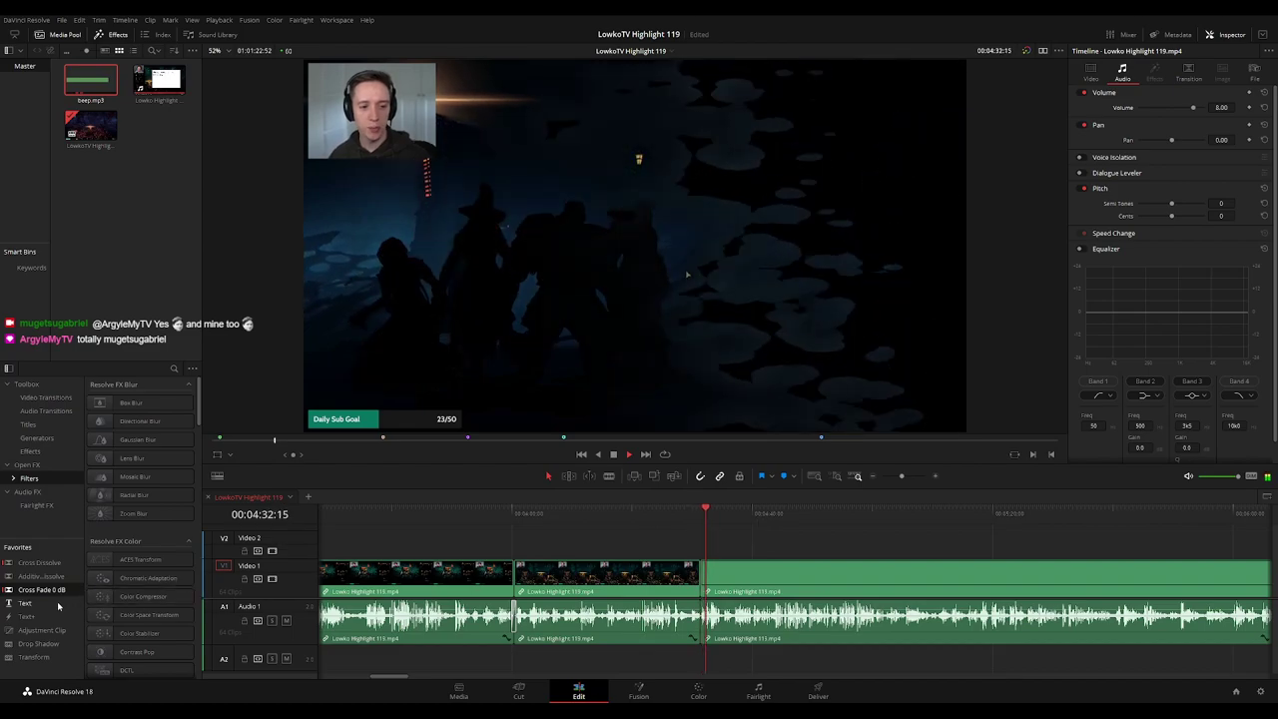
click(700, 524)
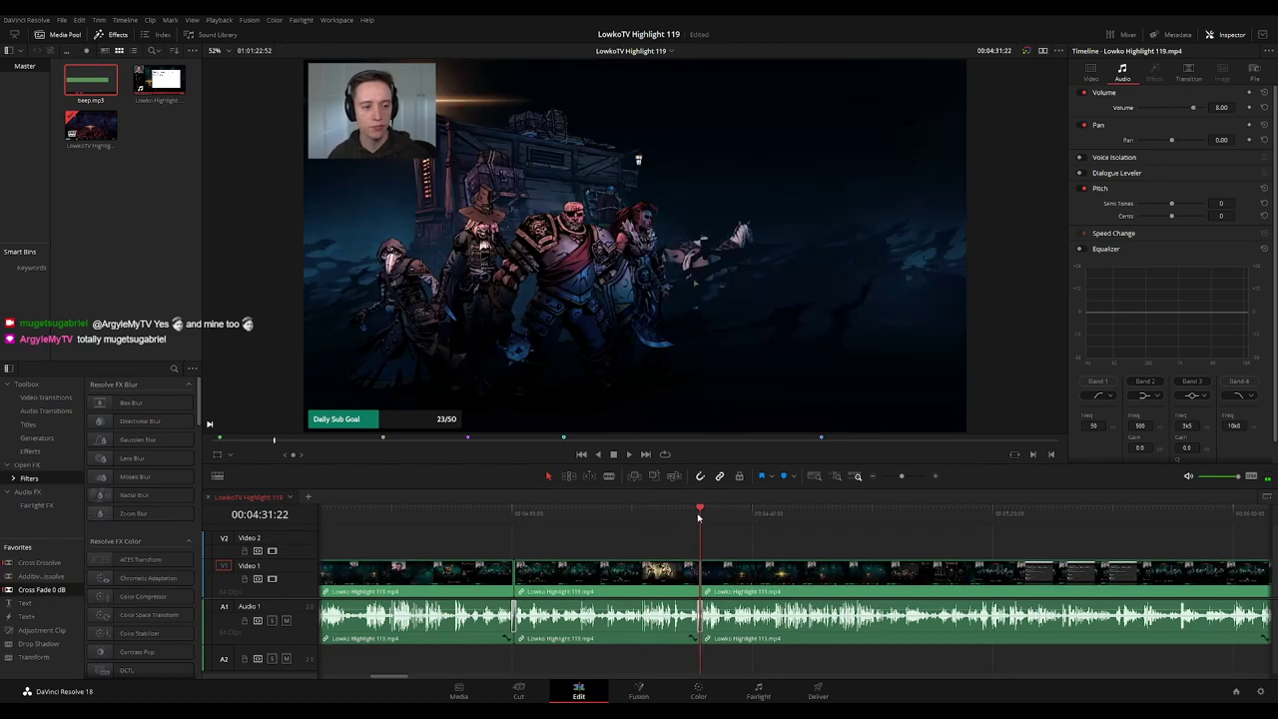
Try a Cross Fade 0 dB on the audio cut into the first full-screen webcam clip at about 00:06:28
drag(789, 544, 660, 538)
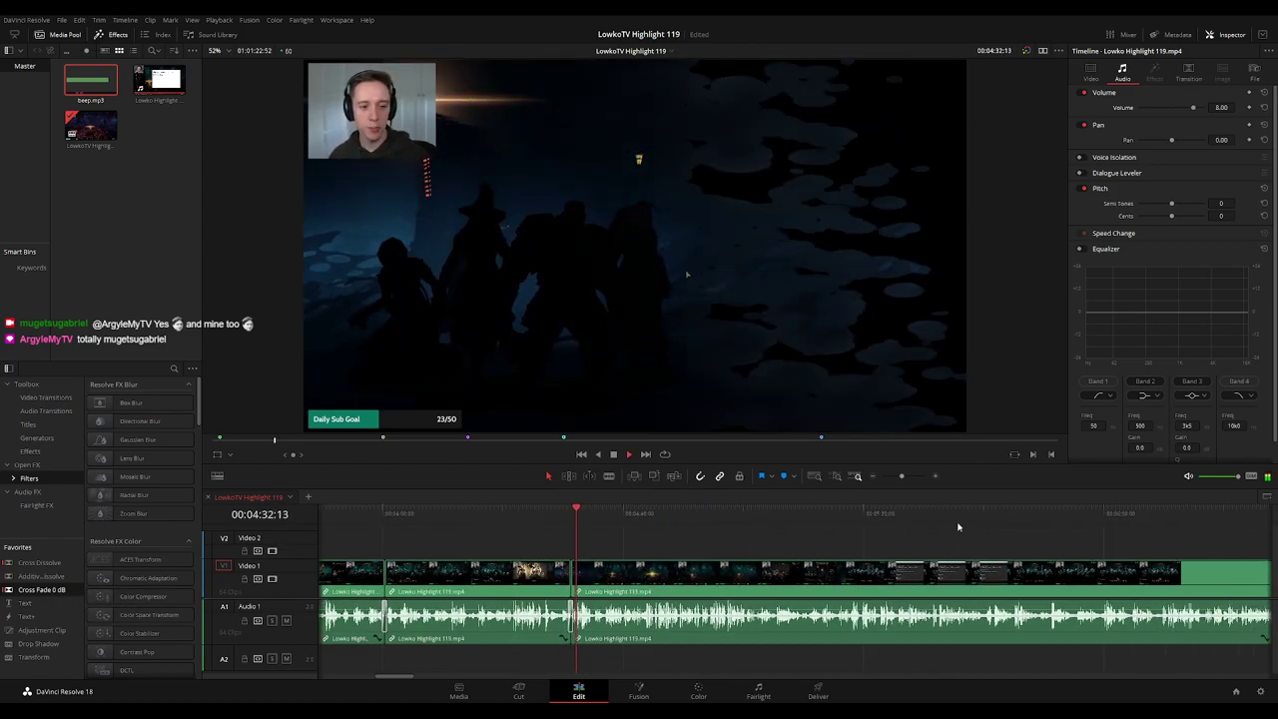
click(1201, 518)
drag(1227, 545, 686, 549)
click(735, 516)
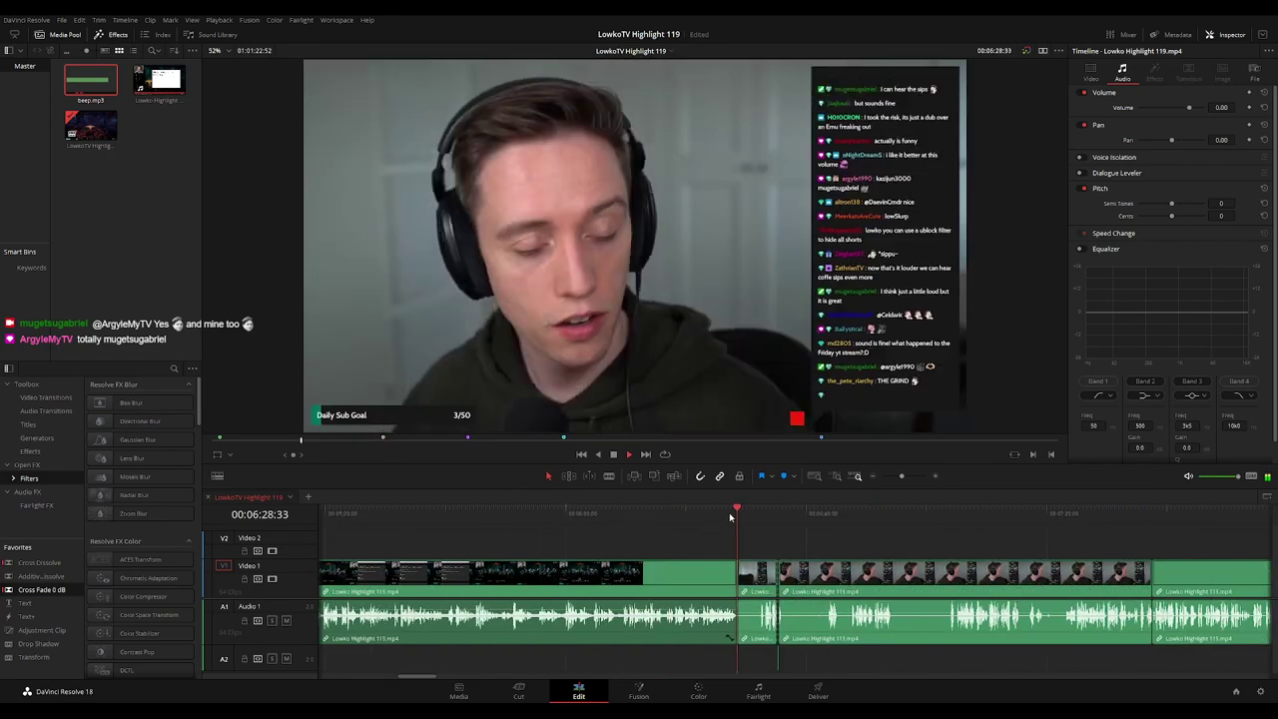
click(721, 519)
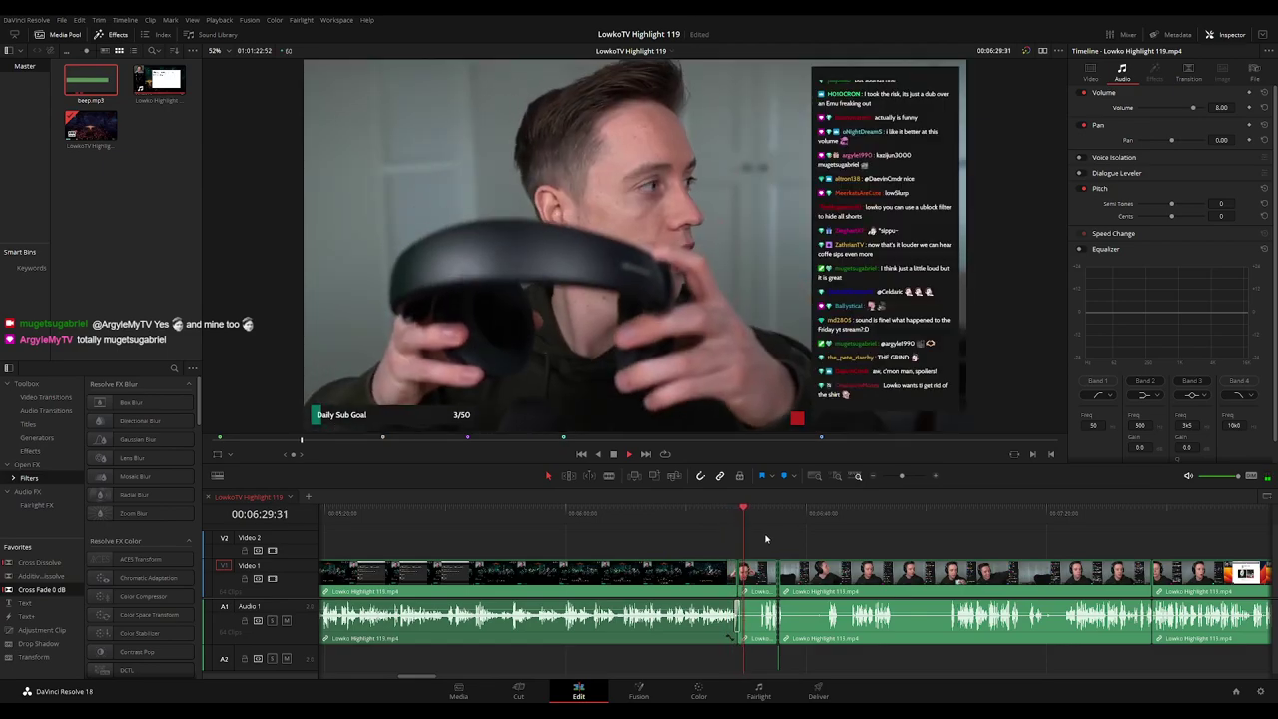
click(725, 523)
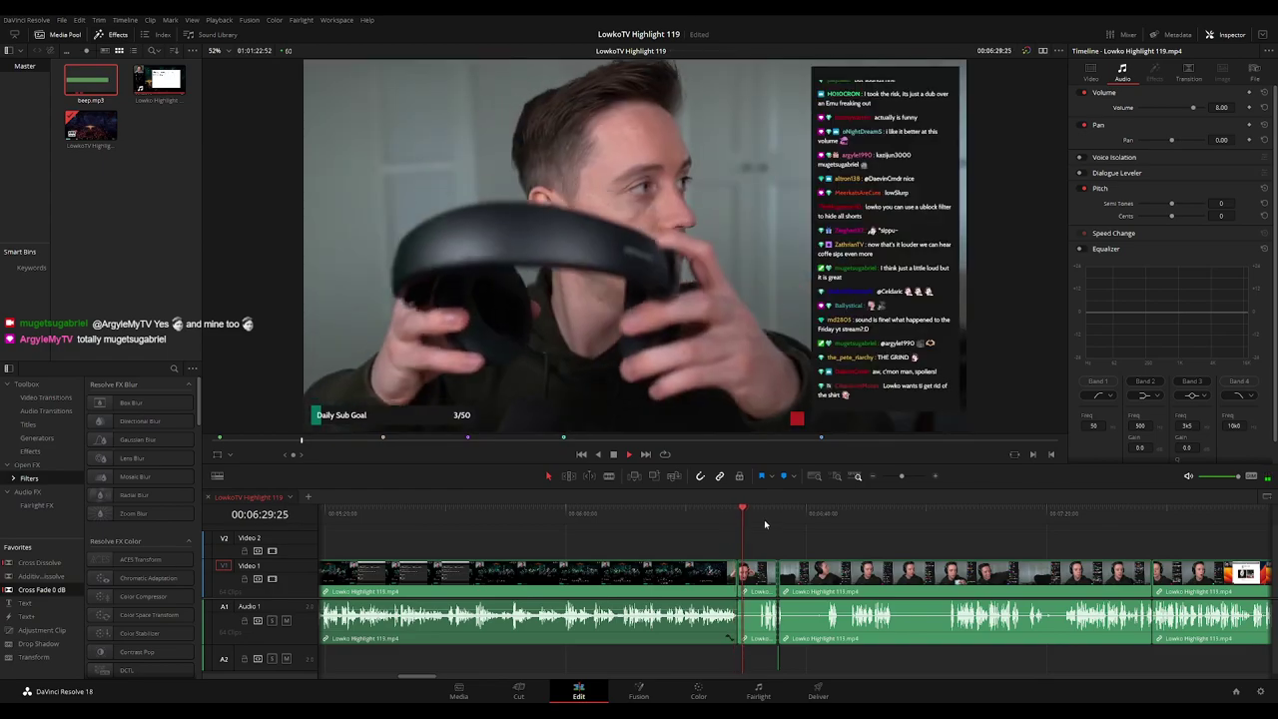
Play through the webcam section around the short beep clip, from 00:06:34 to 00:06:43, to check its audio cuts
click(765, 524)
scroll(646, 532, right, 3)
drag(646, 529, 636, 529)
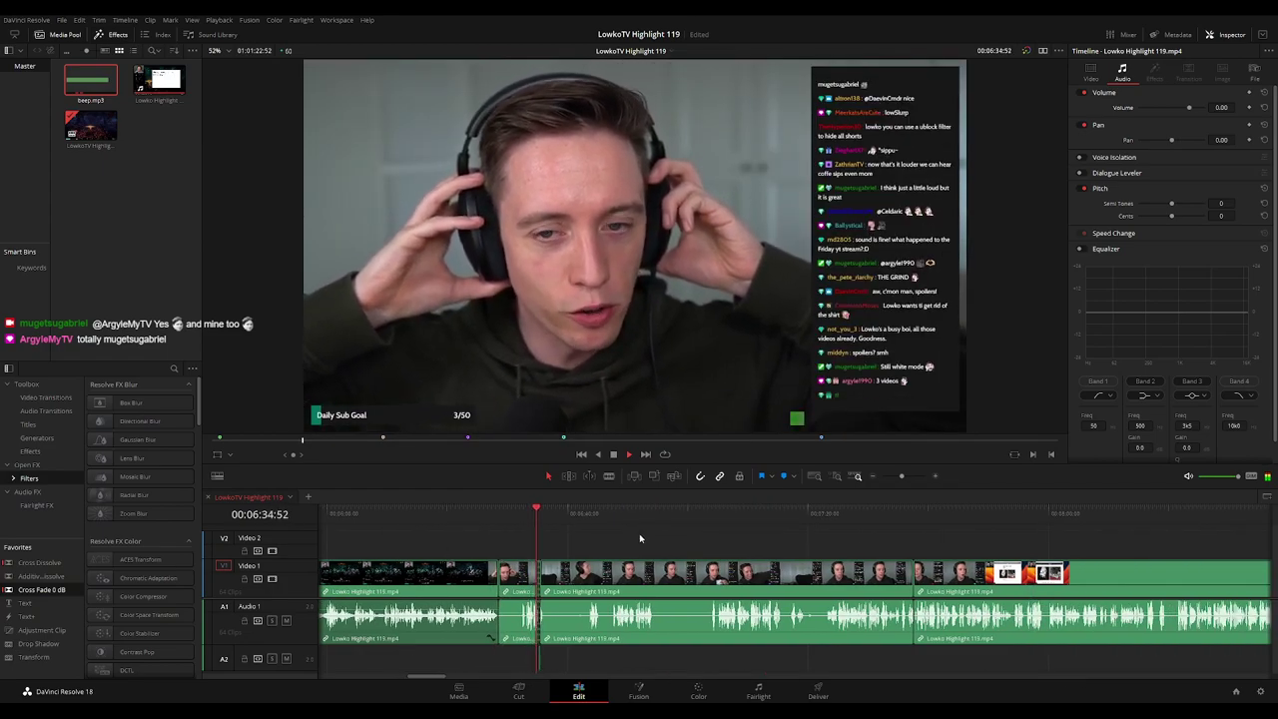
scroll(639, 535, down, 3)
drag(726, 538, 565, 534)
scroll(649, 559, up, 8)
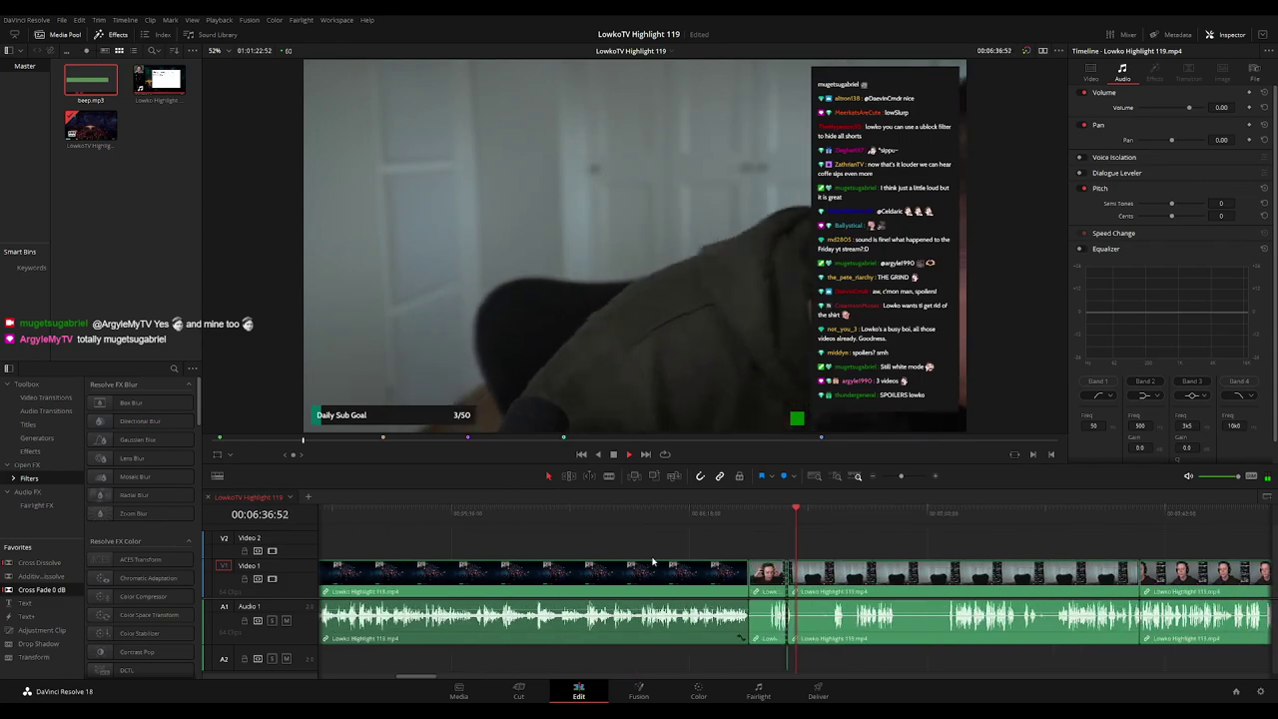
click(604, 513)
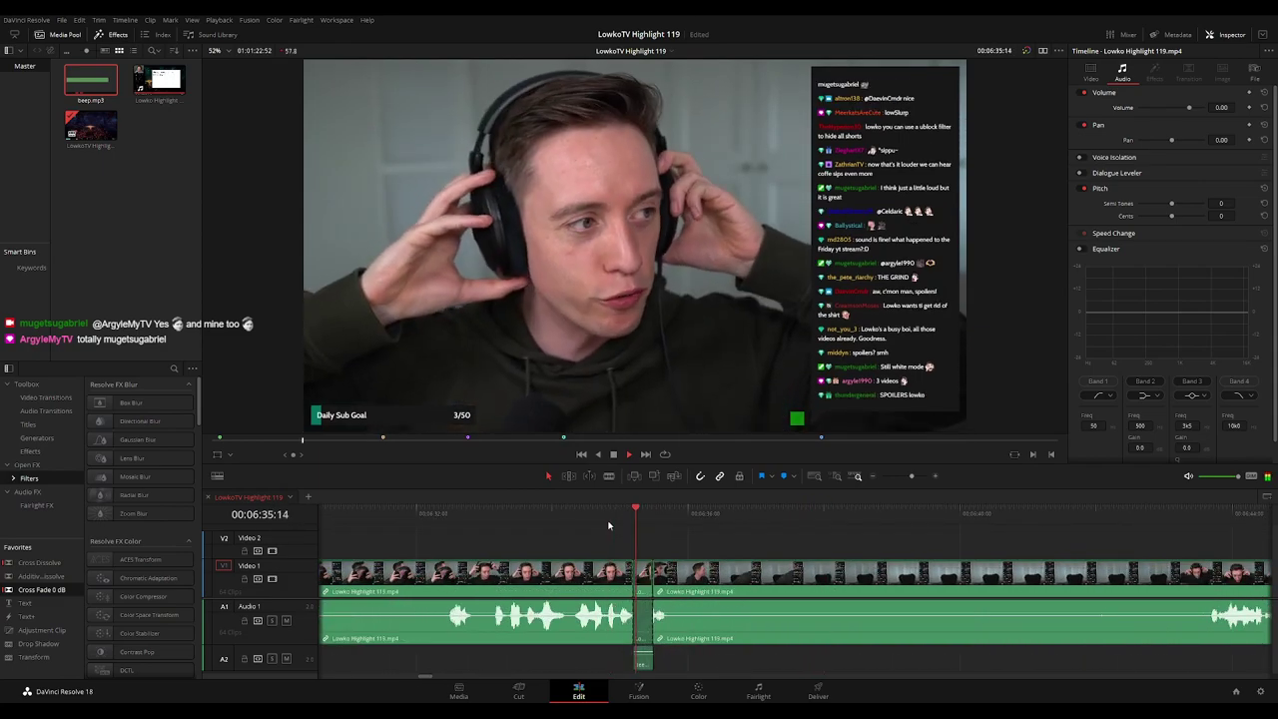
click(1078, 513)
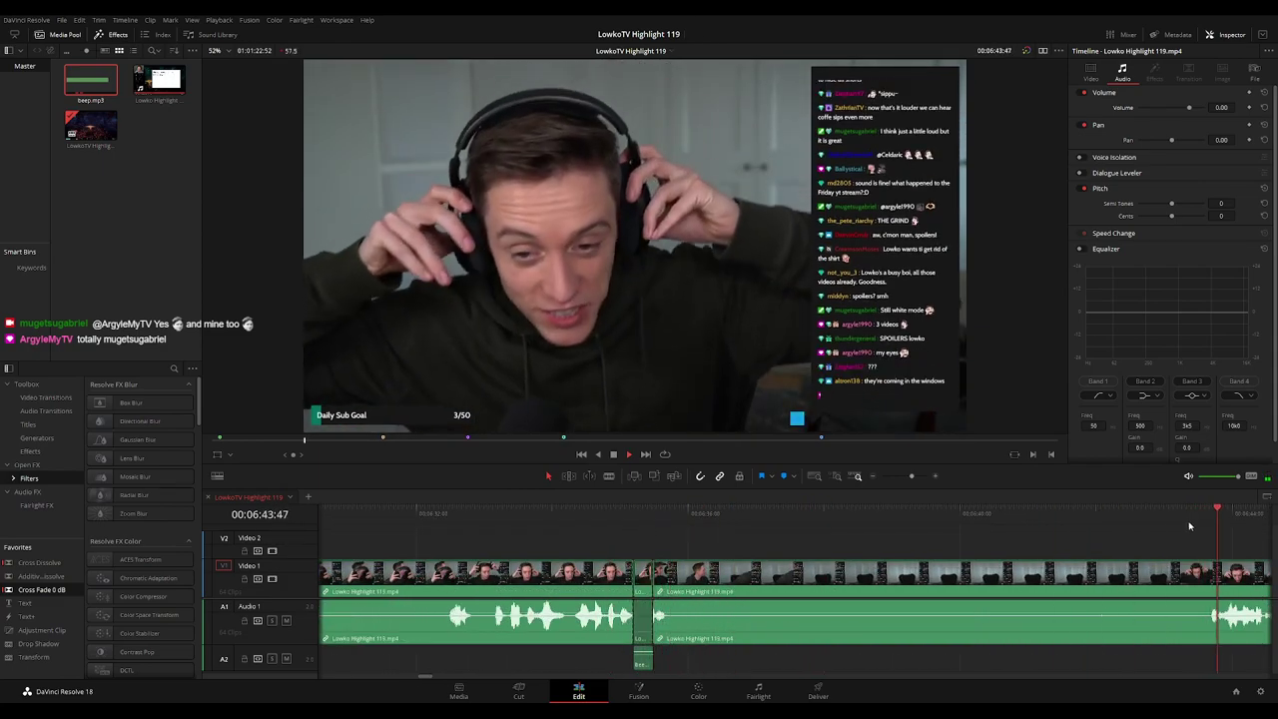
Add a Cross Fade 0 dB to the audio cut between the webcam clips at 00:07:37 and replay it
scroll(985, 527, down, 2)
click(974, 515)
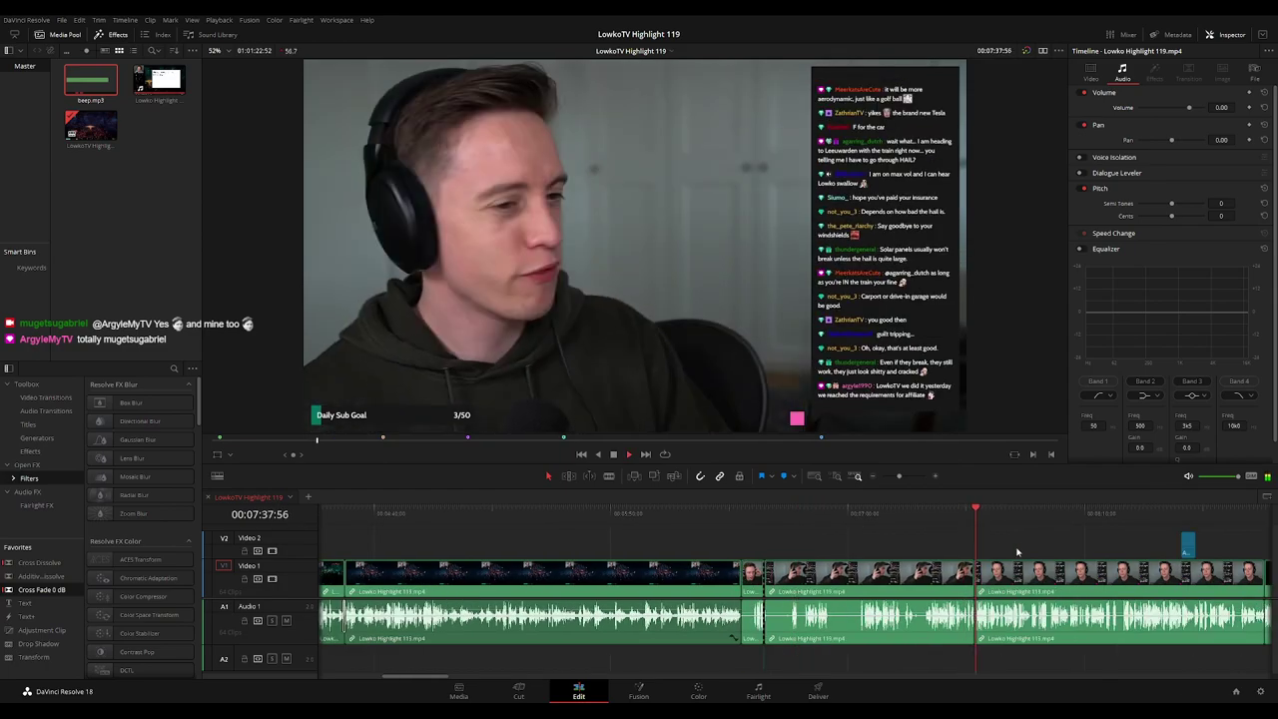
scroll(1009, 550, up, 3)
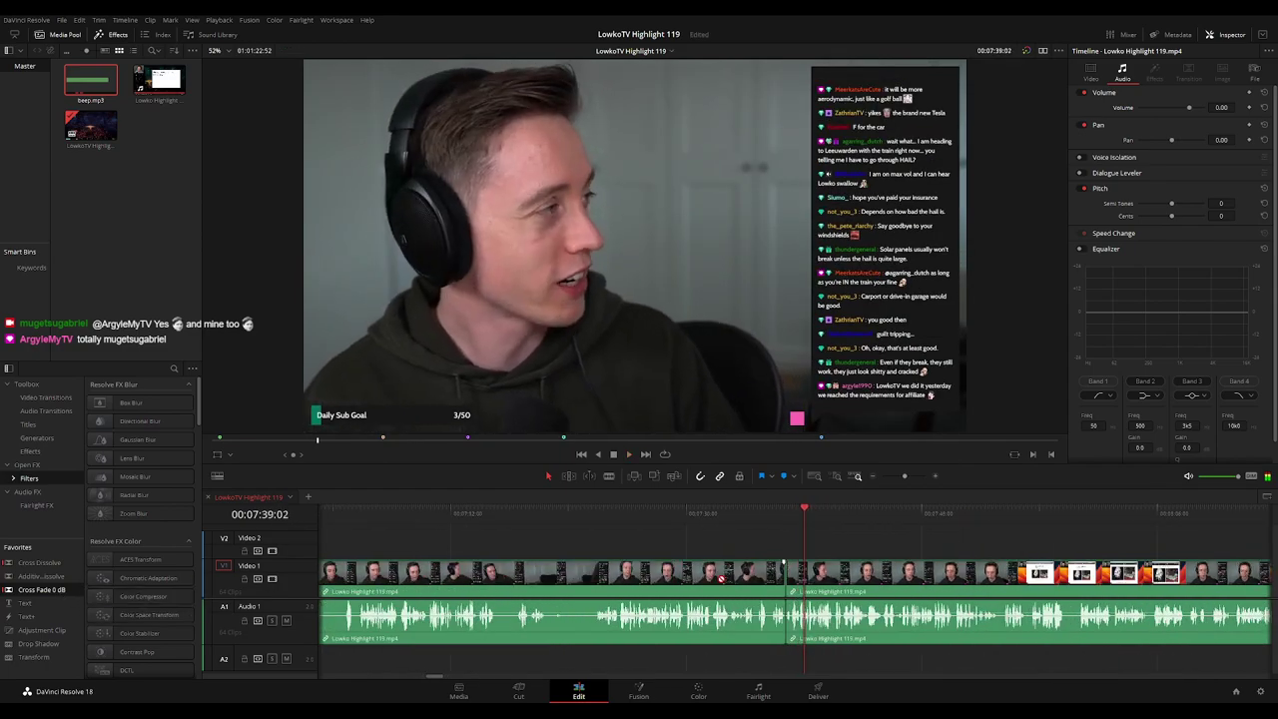
click(780, 513)
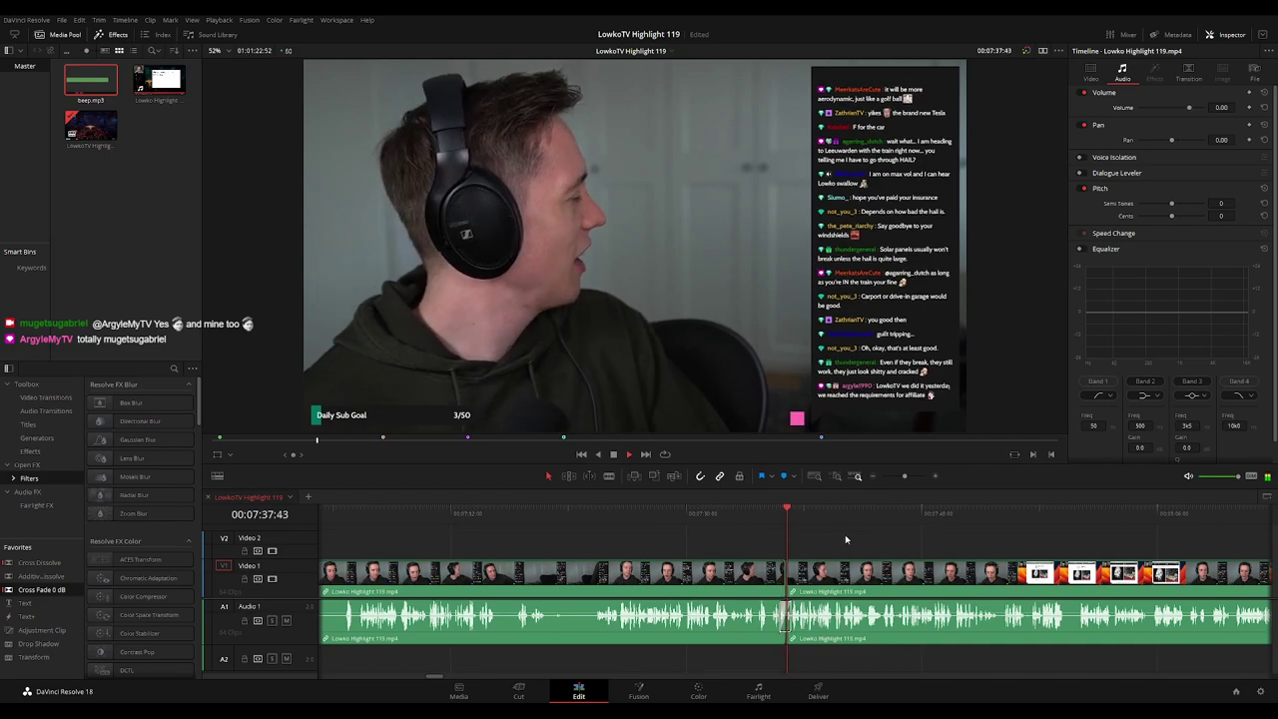
Add a Cross Fade 0 dB to the audio cut at 00:09:03, where the webcam clip meets the dark gameplay clip
scroll(844, 534, right, 3)
click(911, 515)
click(1250, 513)
scroll(1196, 544, right, 6)
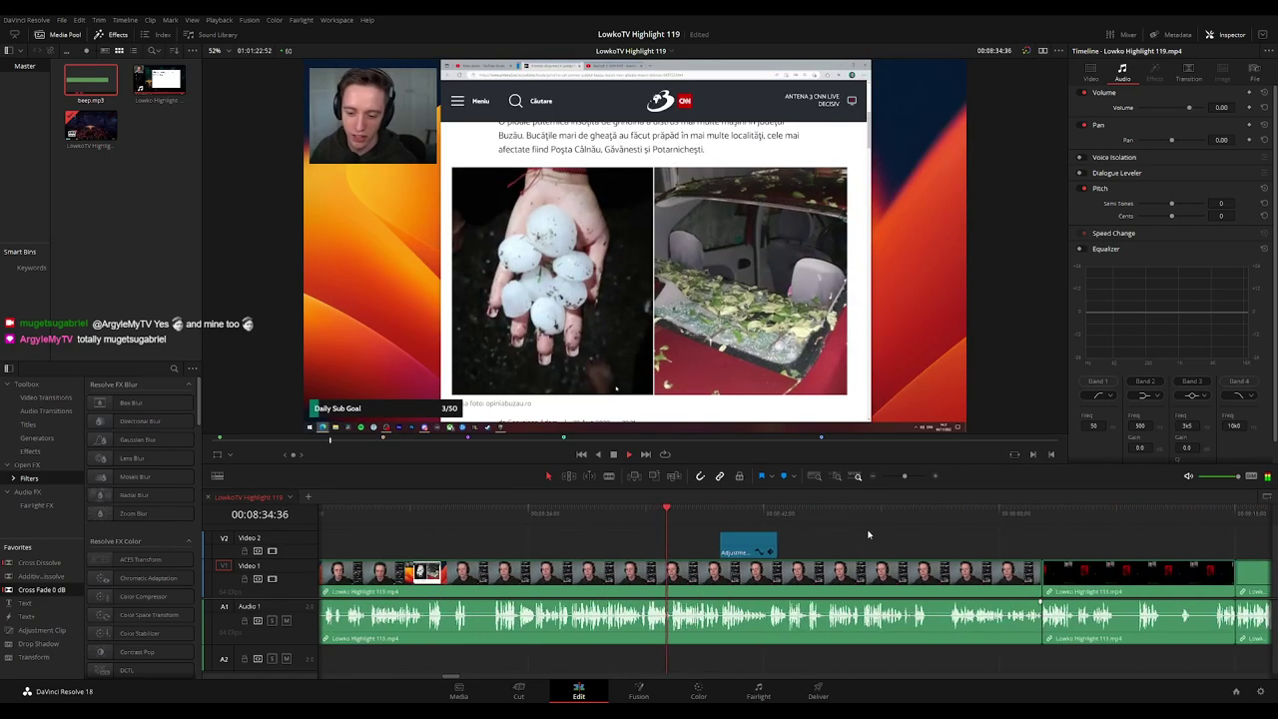
click(1020, 514)
scroll(689, 532, right, 4)
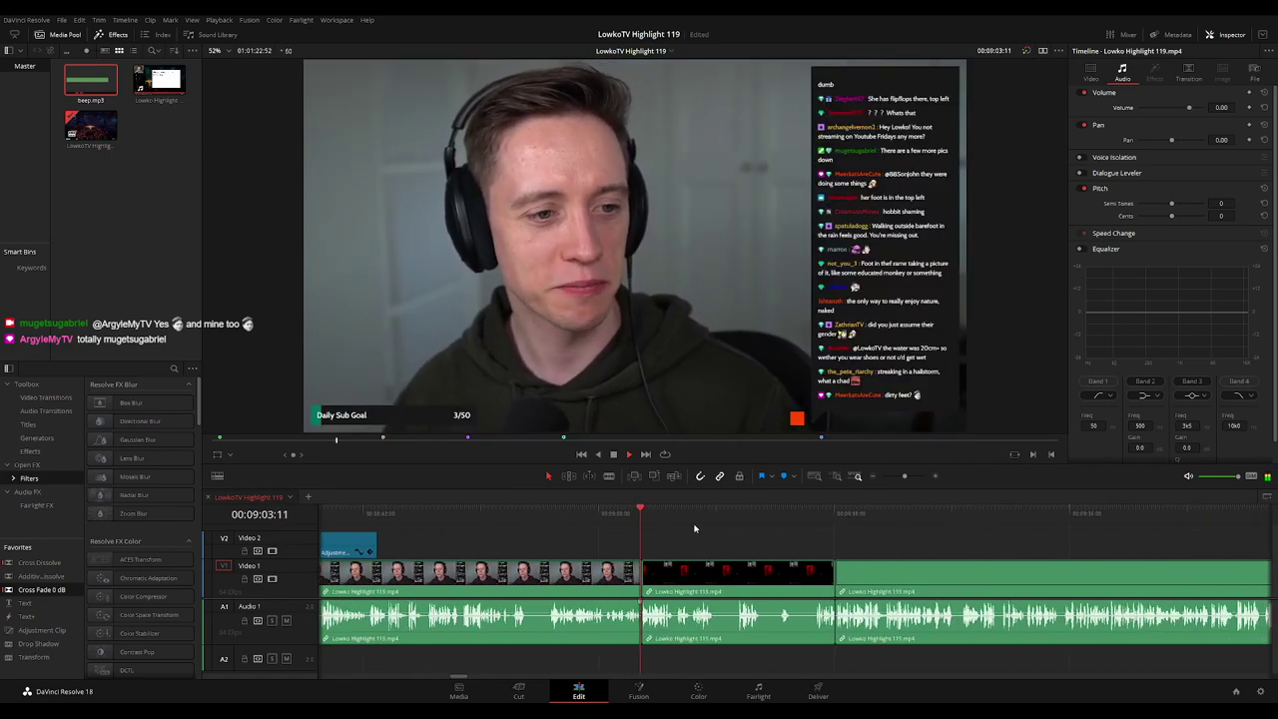
drag(42, 591, 675, 621)
click(661, 518)
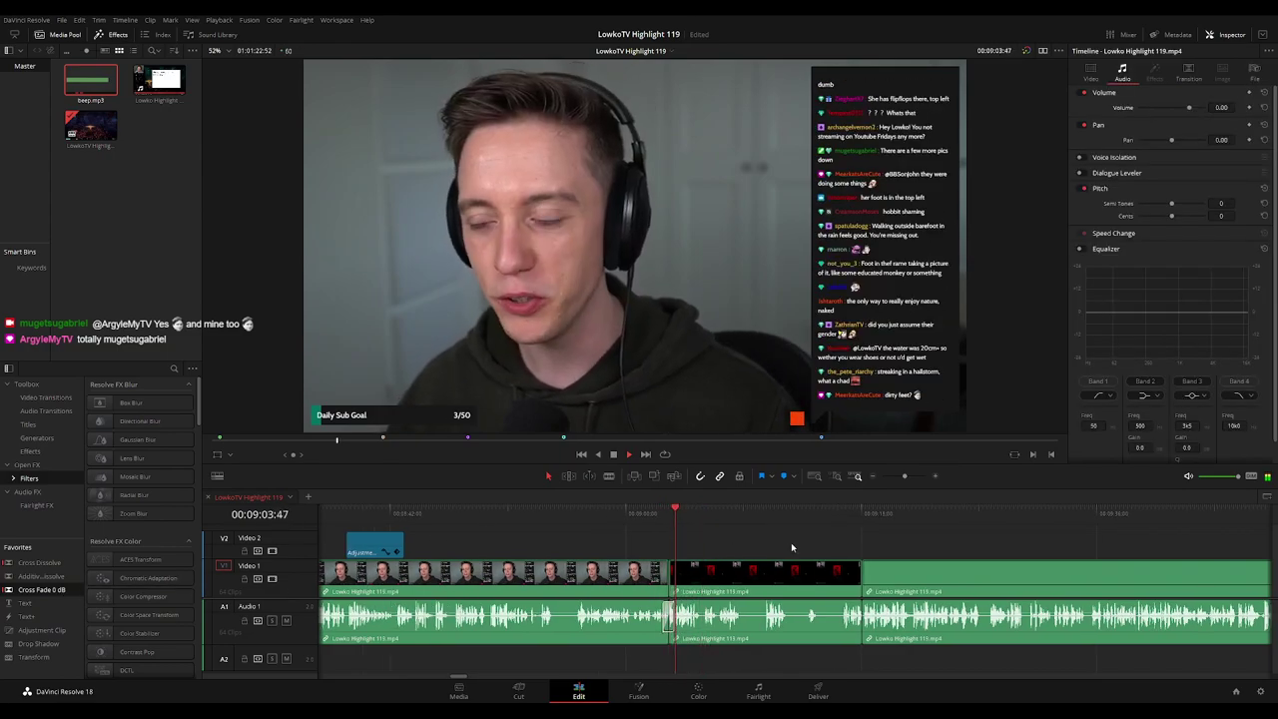
scroll(711, 532, right, 3)
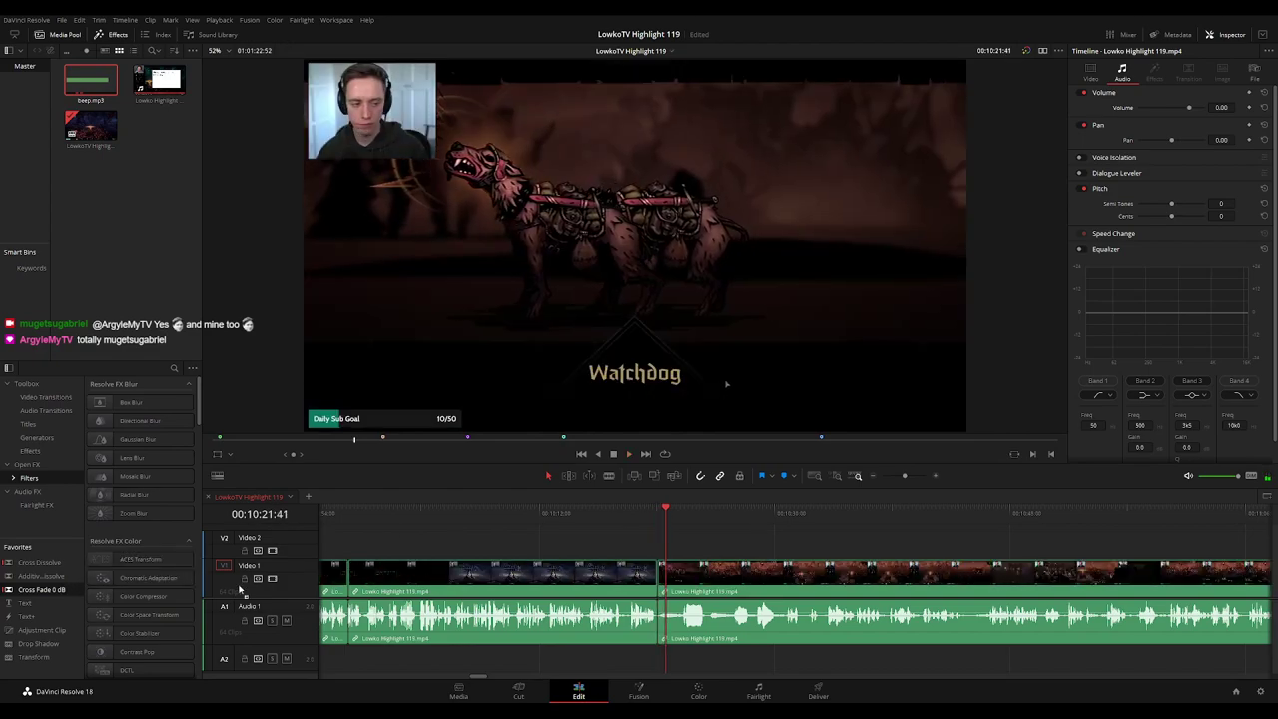
Add a Cross Fade 0 dB to the audio cut at about 00:10:21 and replay it
click(651, 514)
key(space)
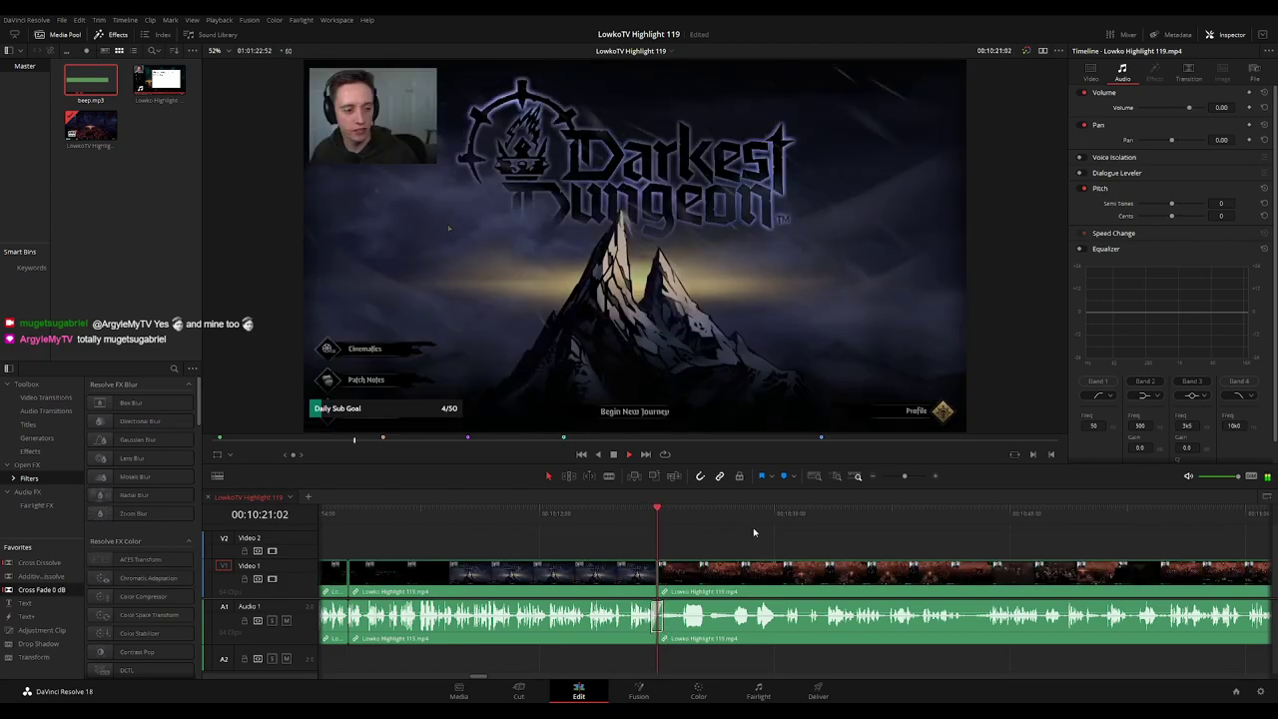
Play across the audio cuts between about 00:11:09 and 00:11:46 to check whether they sound smooth
scroll(673, 509, right, 3)
drag(1008, 514, 510, 539)
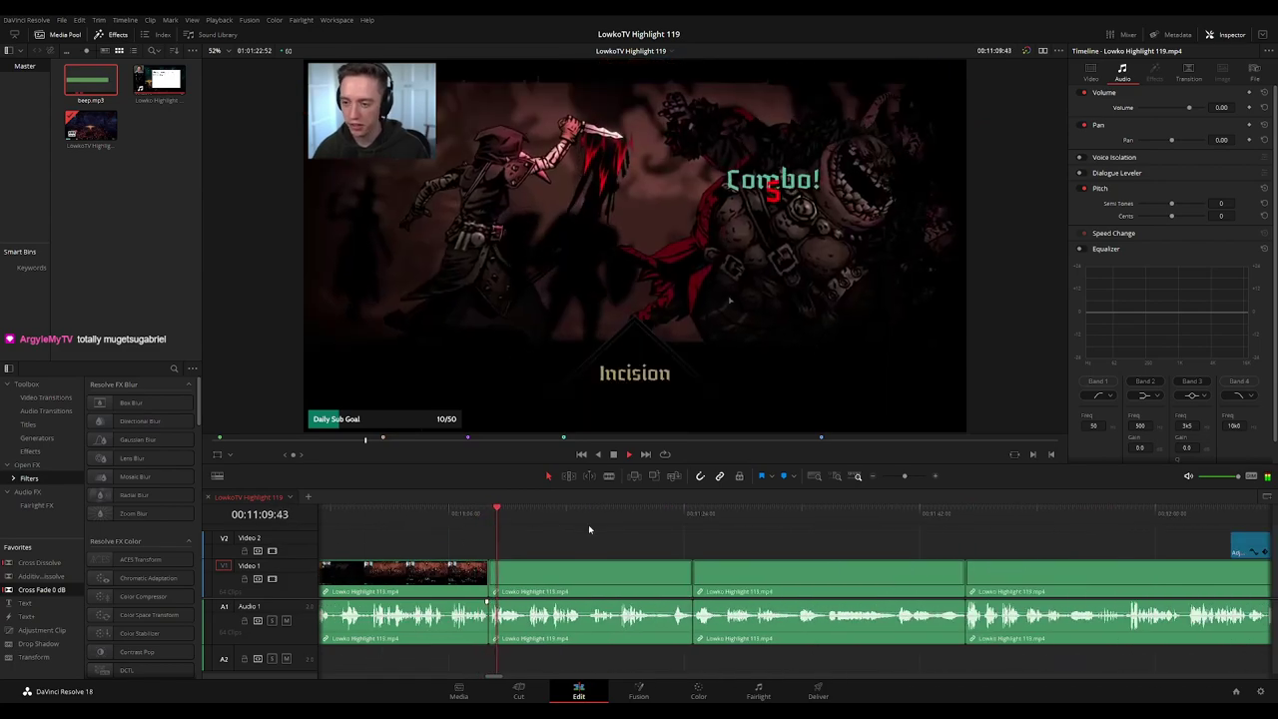
click(683, 521)
click(681, 523)
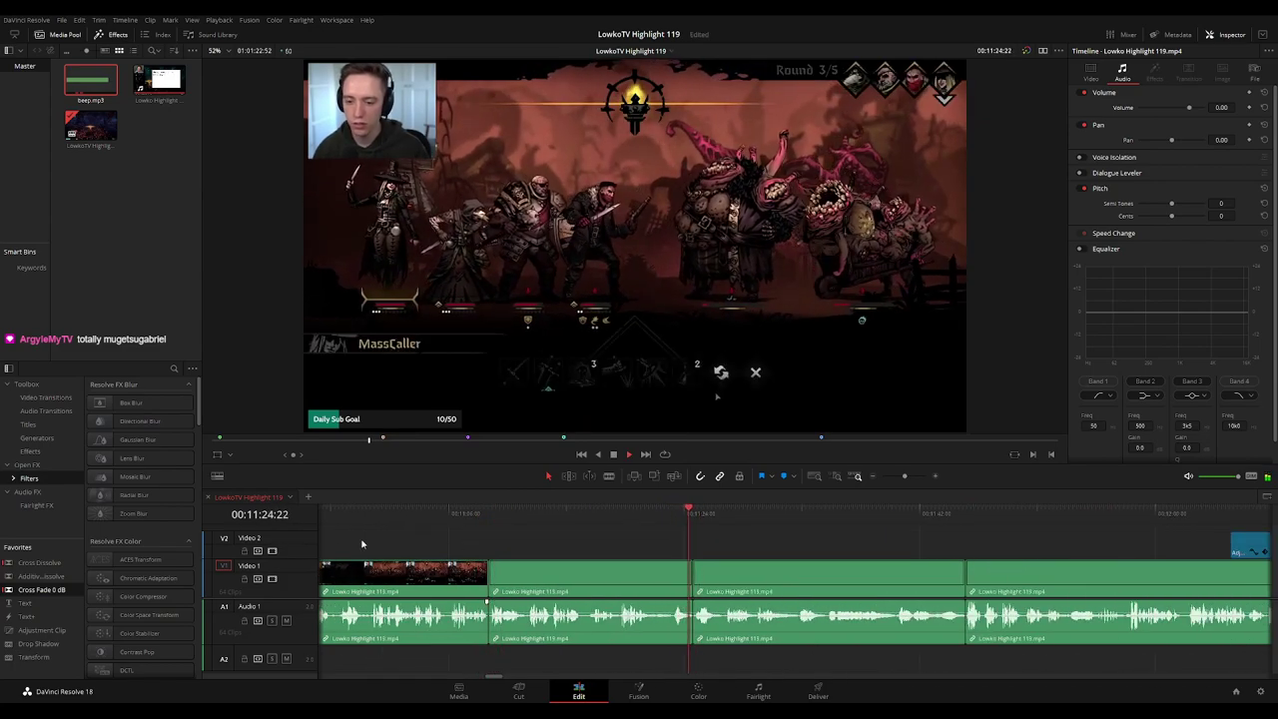
click(928, 514)
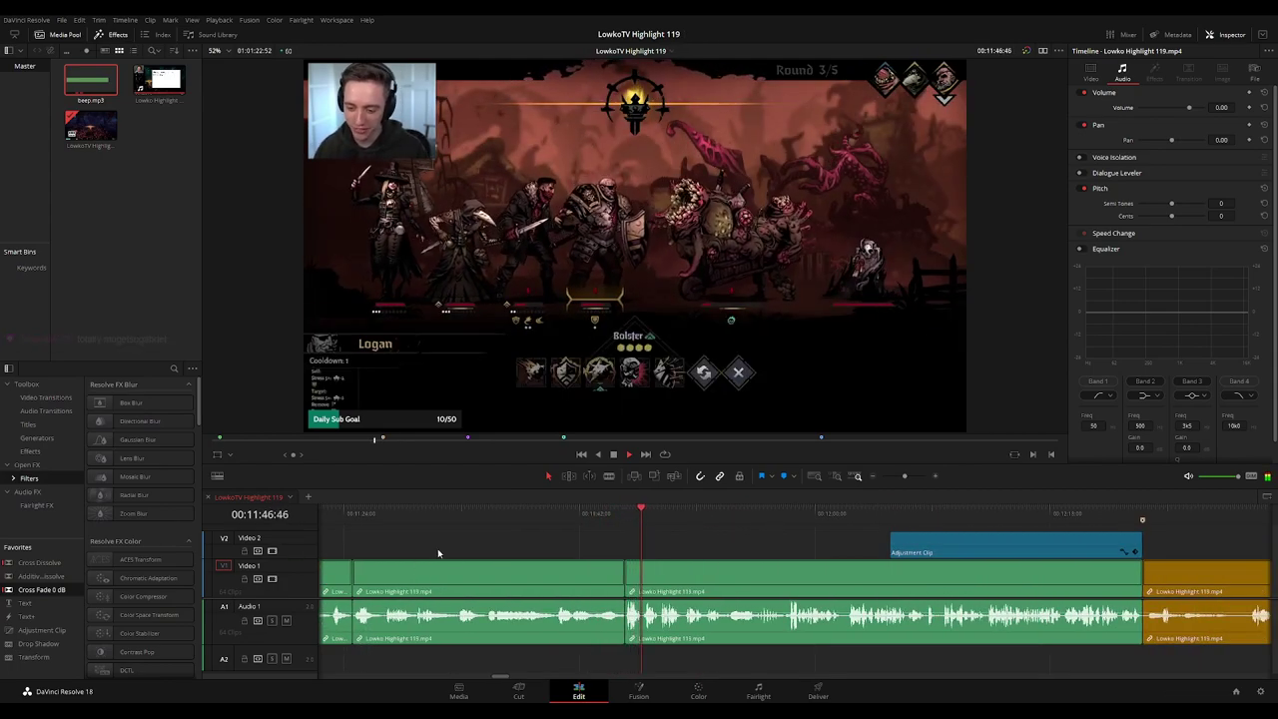
Add Cross Fade 0 dB transitions to the audio cuts at both ends of the orange clip starting at about 00:12:25, and replay them
click(1114, 518)
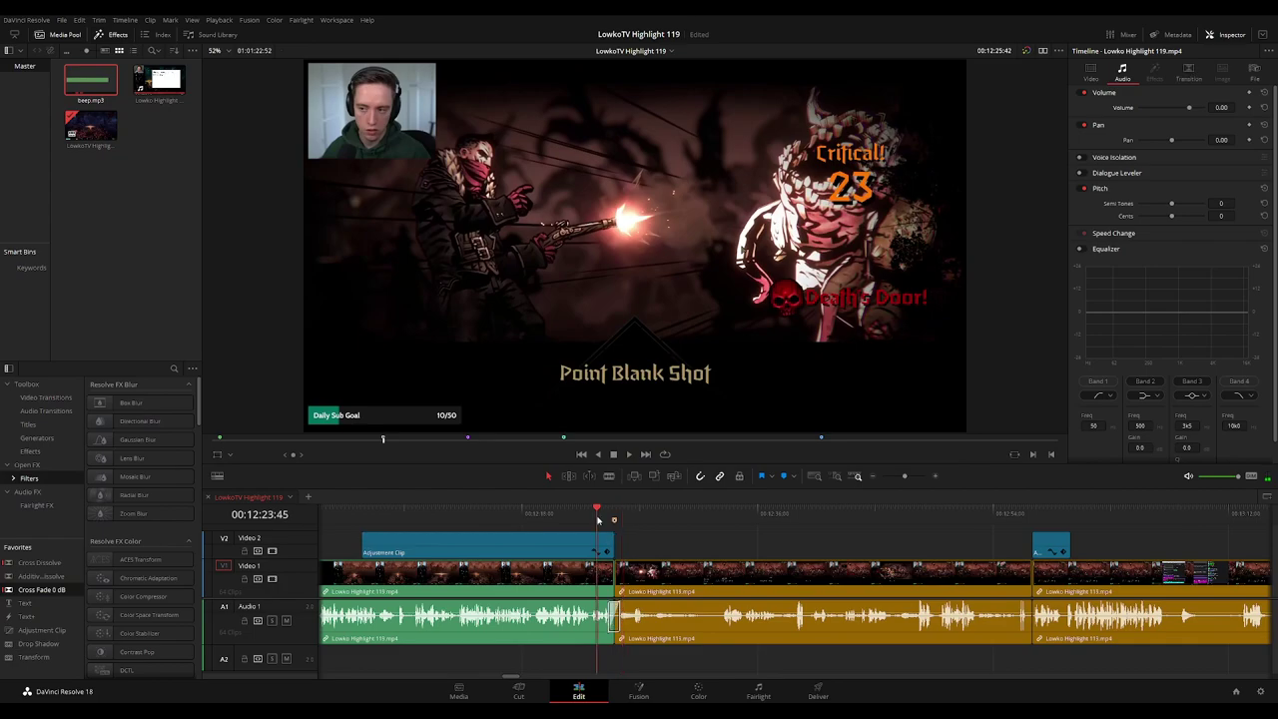
click(598, 518)
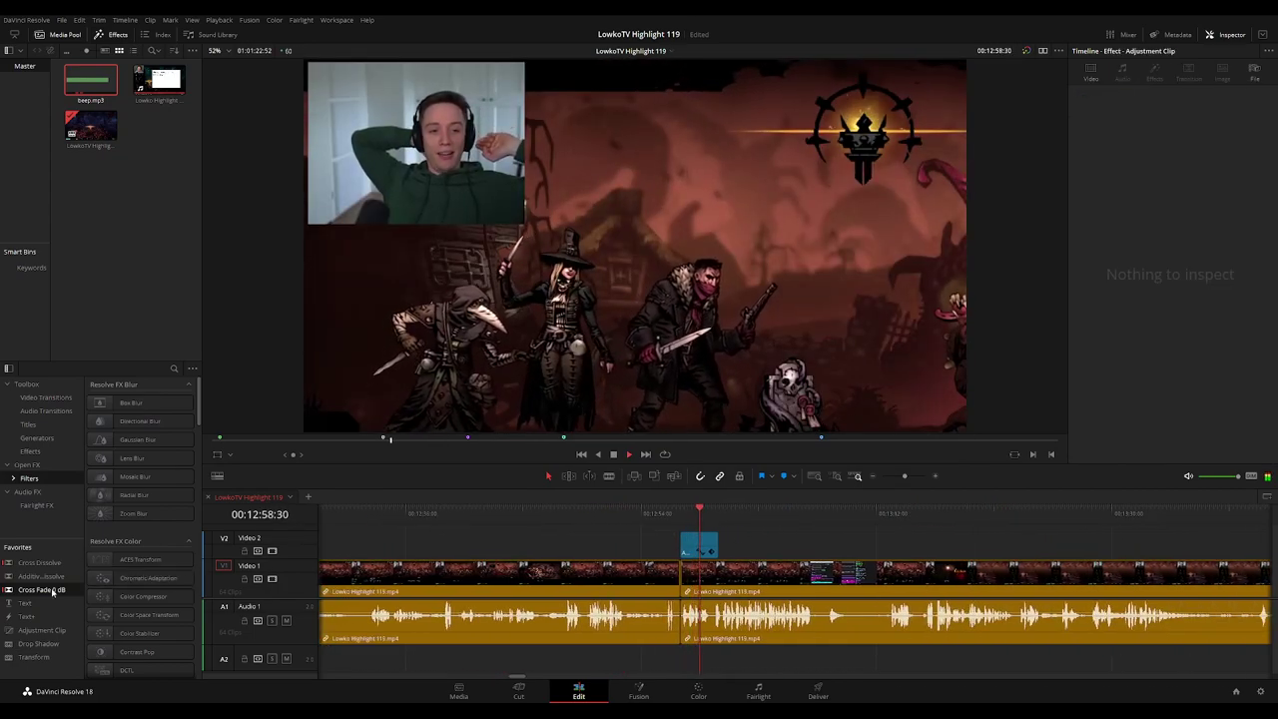
drag(52, 591, 680, 616)
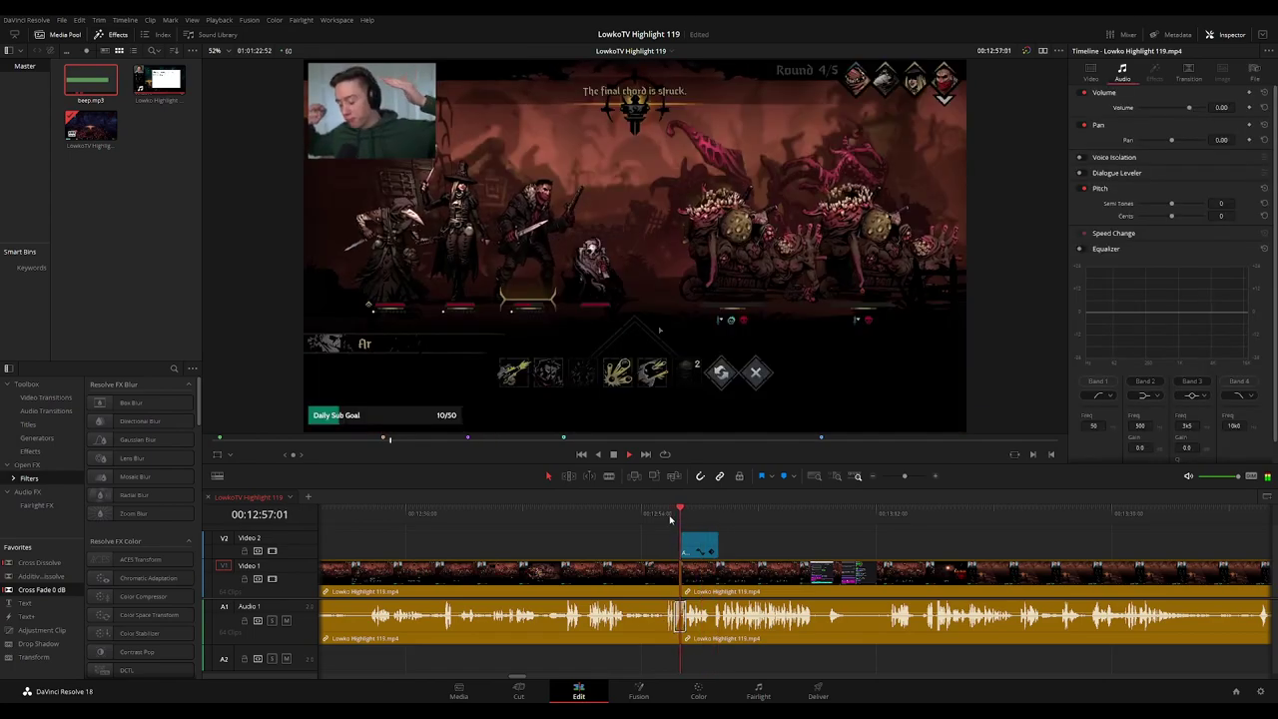
Add Cross Fade 0 dB transitions to the audio cuts at both ends of the short orange clip, about 00:14:20 and 00:14:38
scroll(813, 526, right, 7)
drag(848, 516, 1138, 539)
scroll(1139, 539, right, 5)
click(1056, 510)
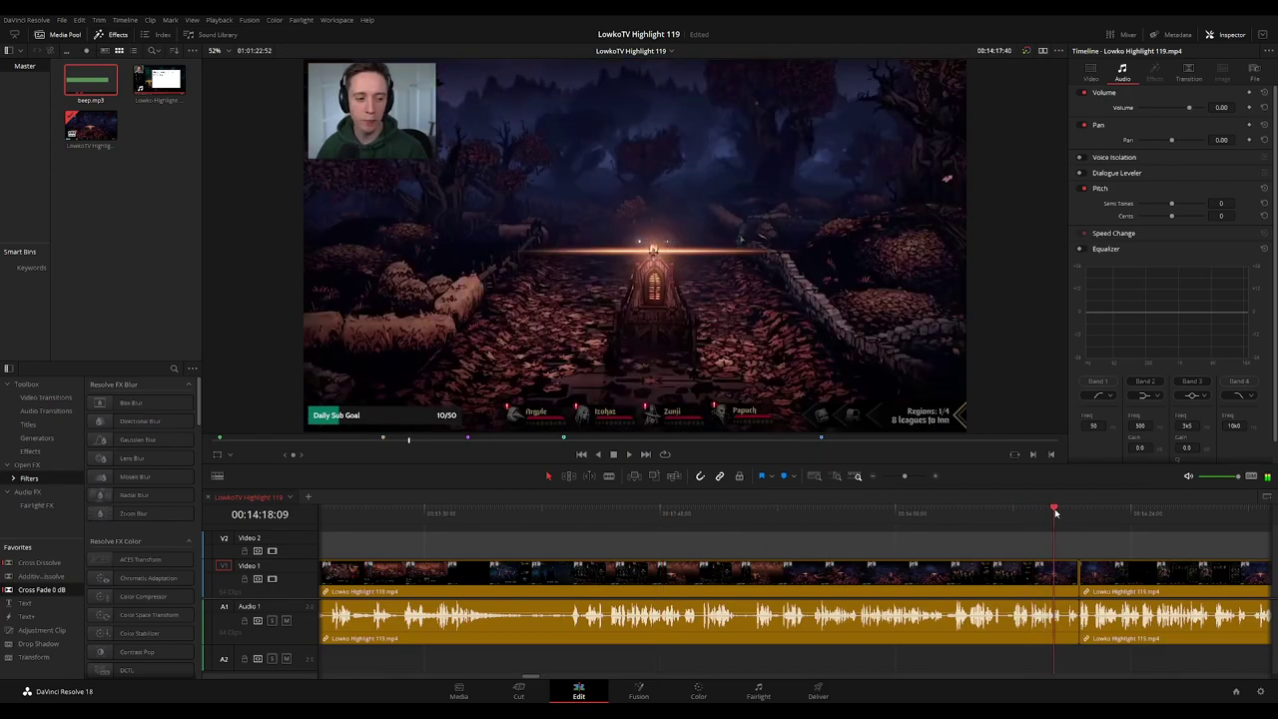
scroll(739, 539, right, 4)
key(space)
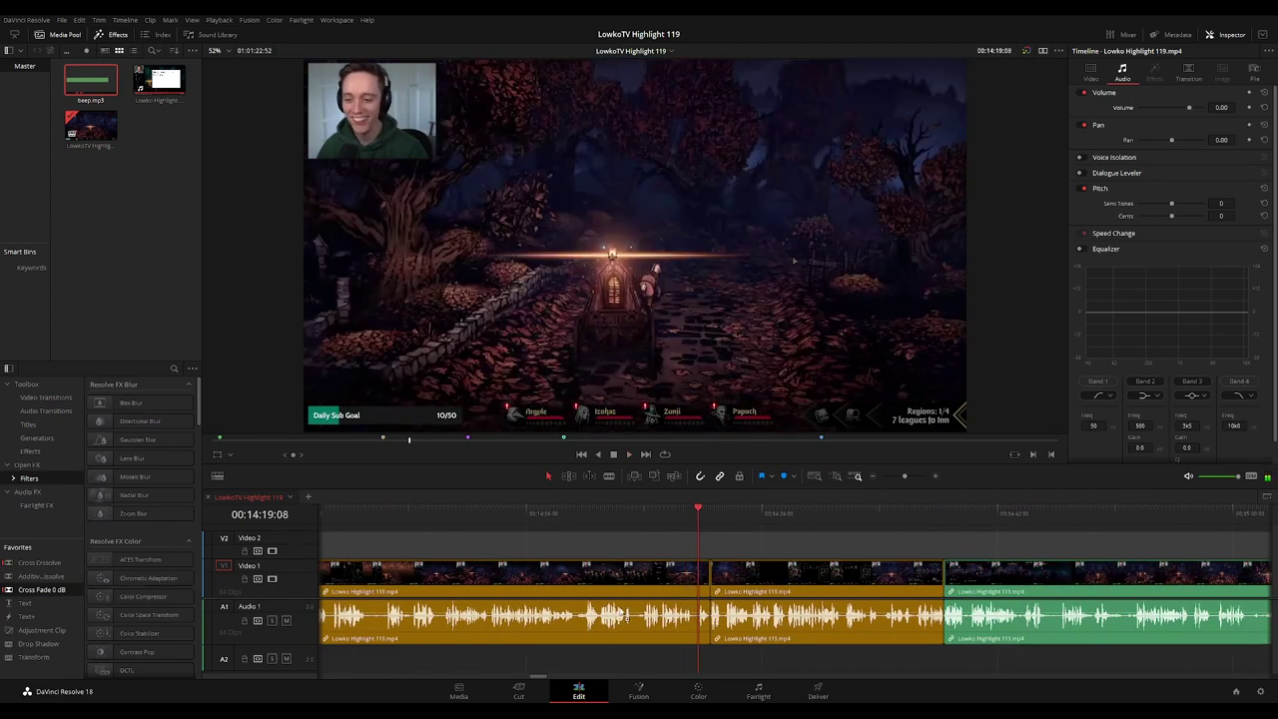
drag(925, 540, 768, 524)
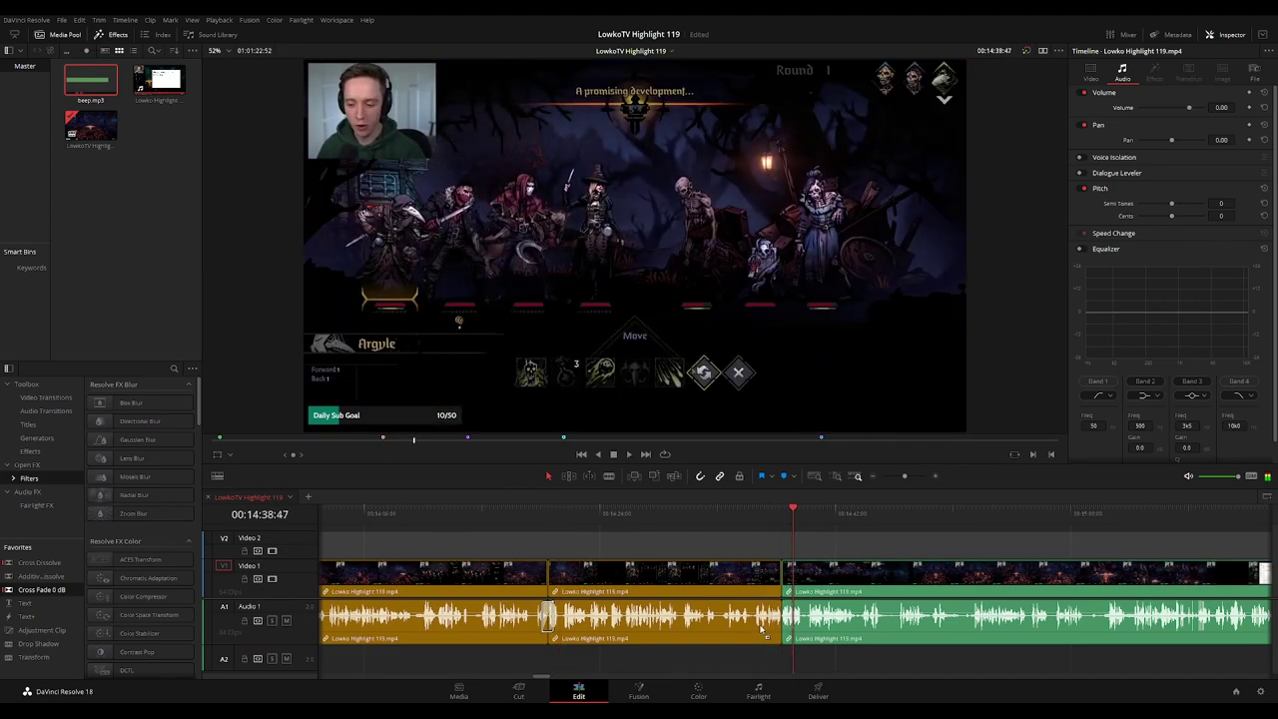
click(772, 518)
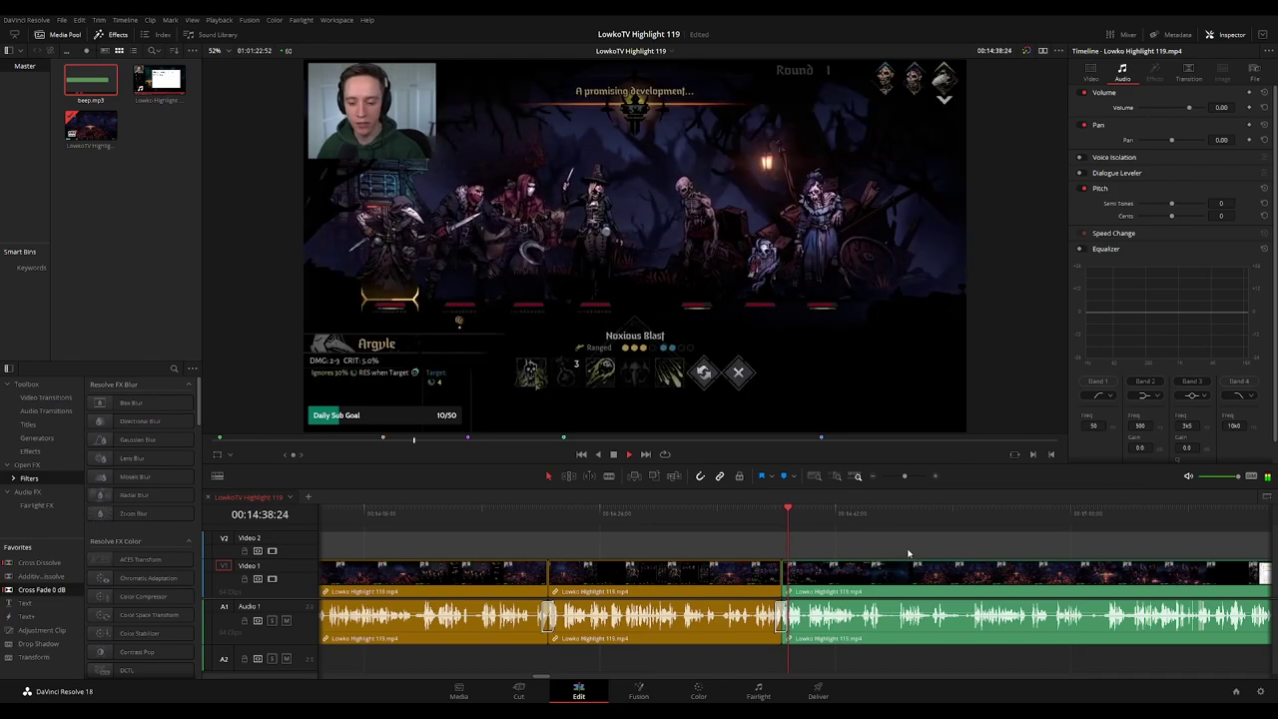
Play and replay the audio cut at about 00:15:15, where the browser page clips meet
scroll(916, 559, right, 4)
click(1035, 520)
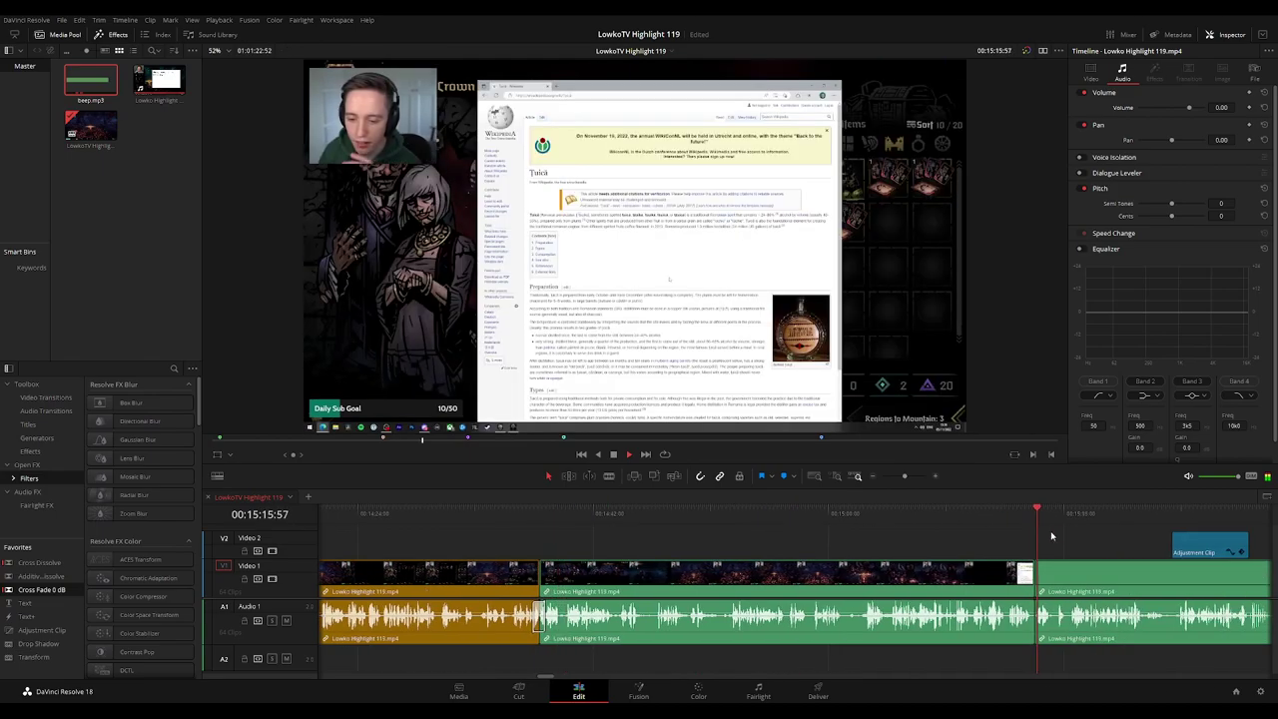
scroll(1039, 534, right, 5)
click(725, 516)
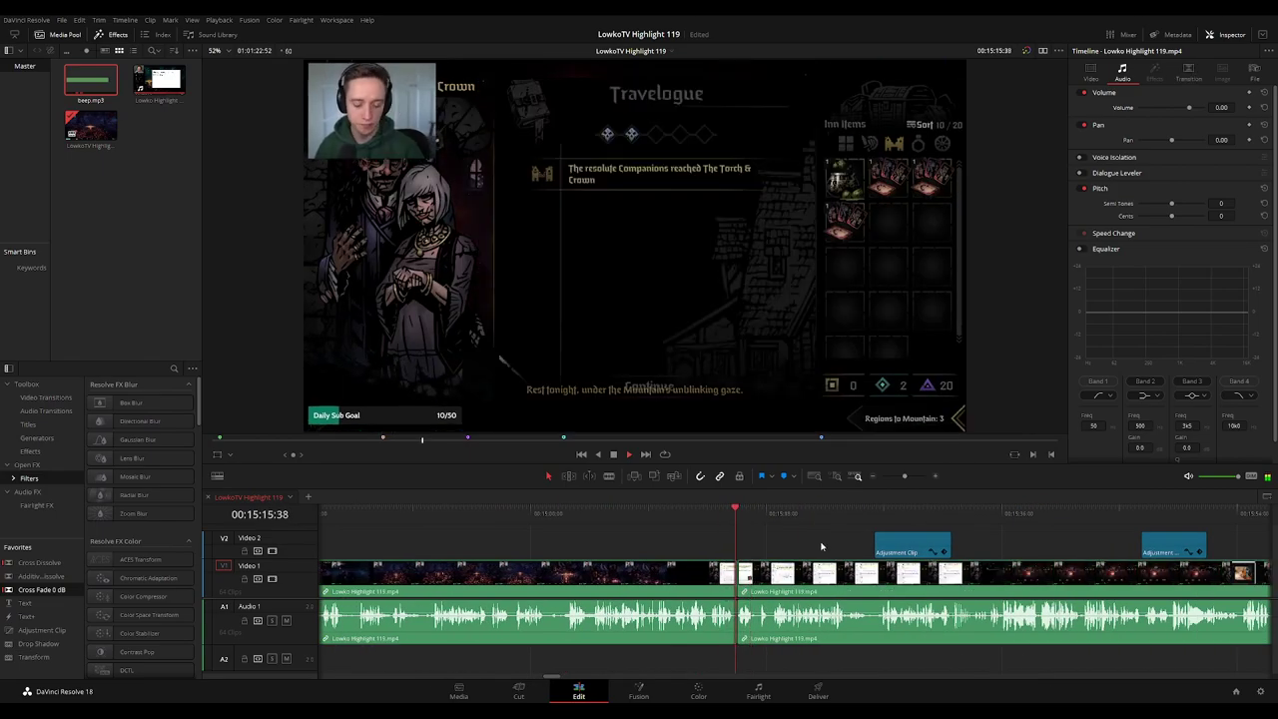
Add a Cross Fade 0 dB to the audio cut between the green clips at about 00:16:32
scroll(685, 536, right, 3)
click(1107, 517)
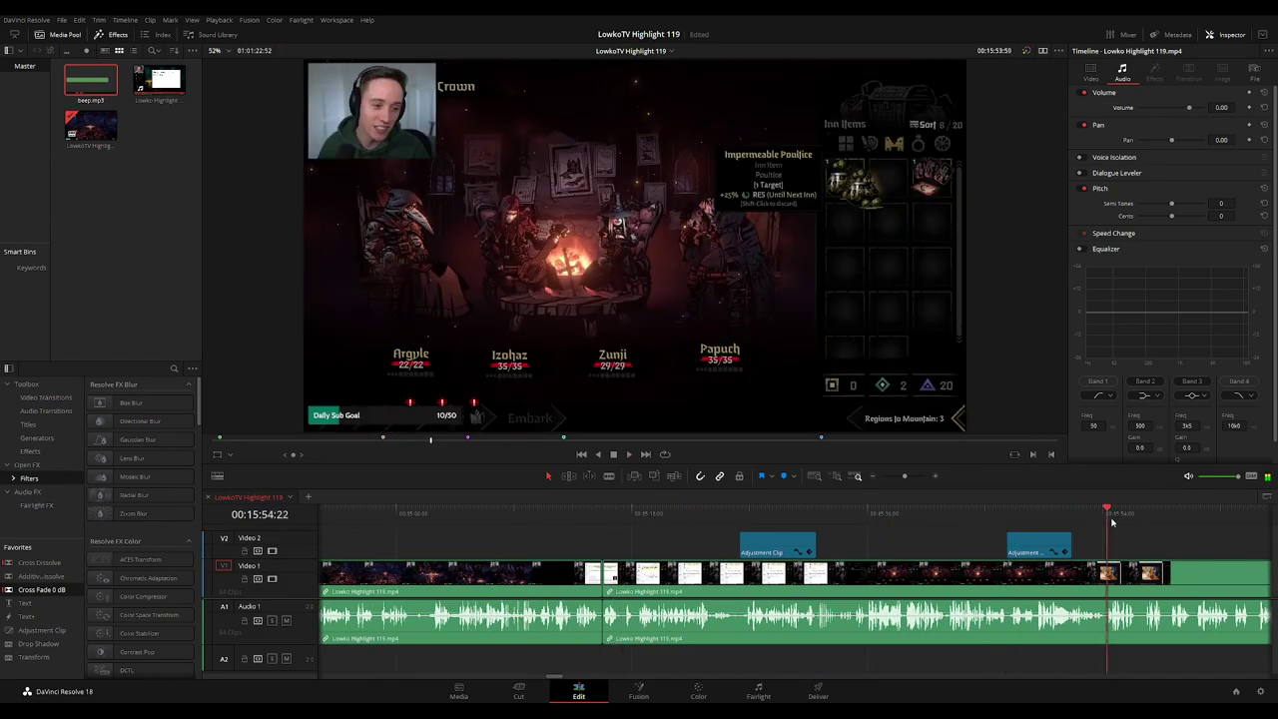
scroll(719, 530, right, 7)
click(1114, 517)
drag(1117, 520, 1142, 522)
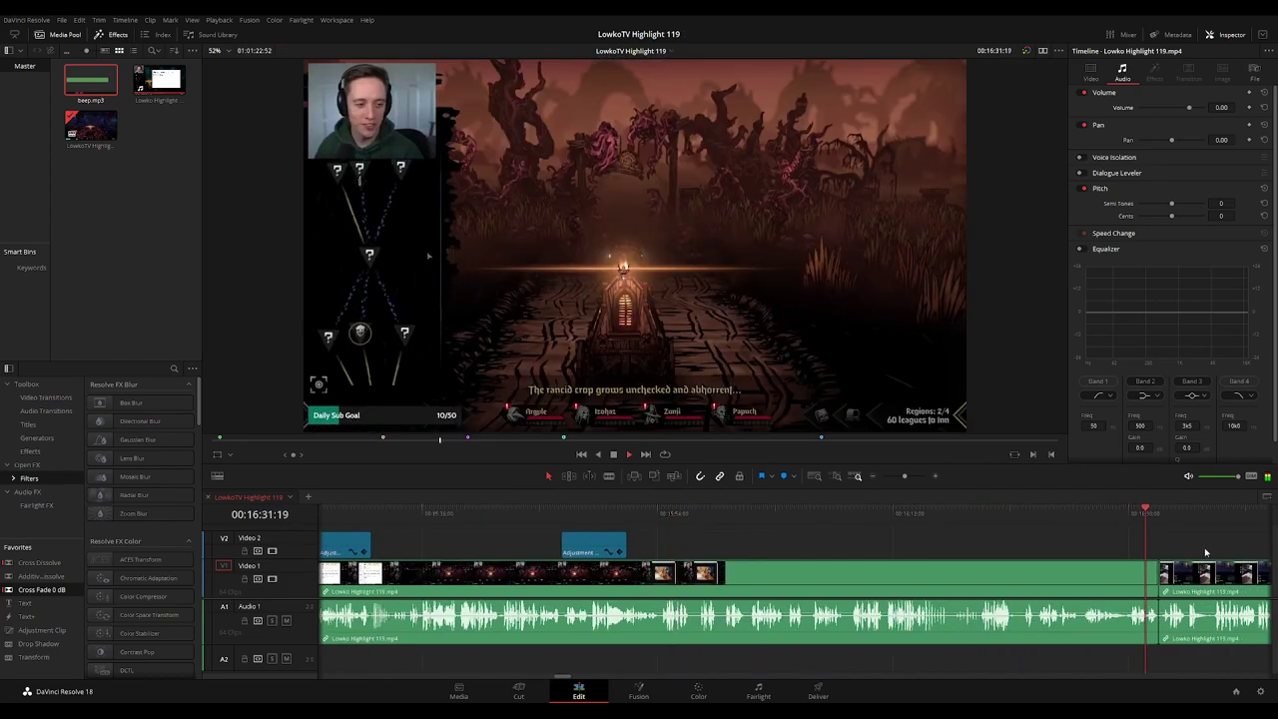
scroll(1198, 551, right, 9)
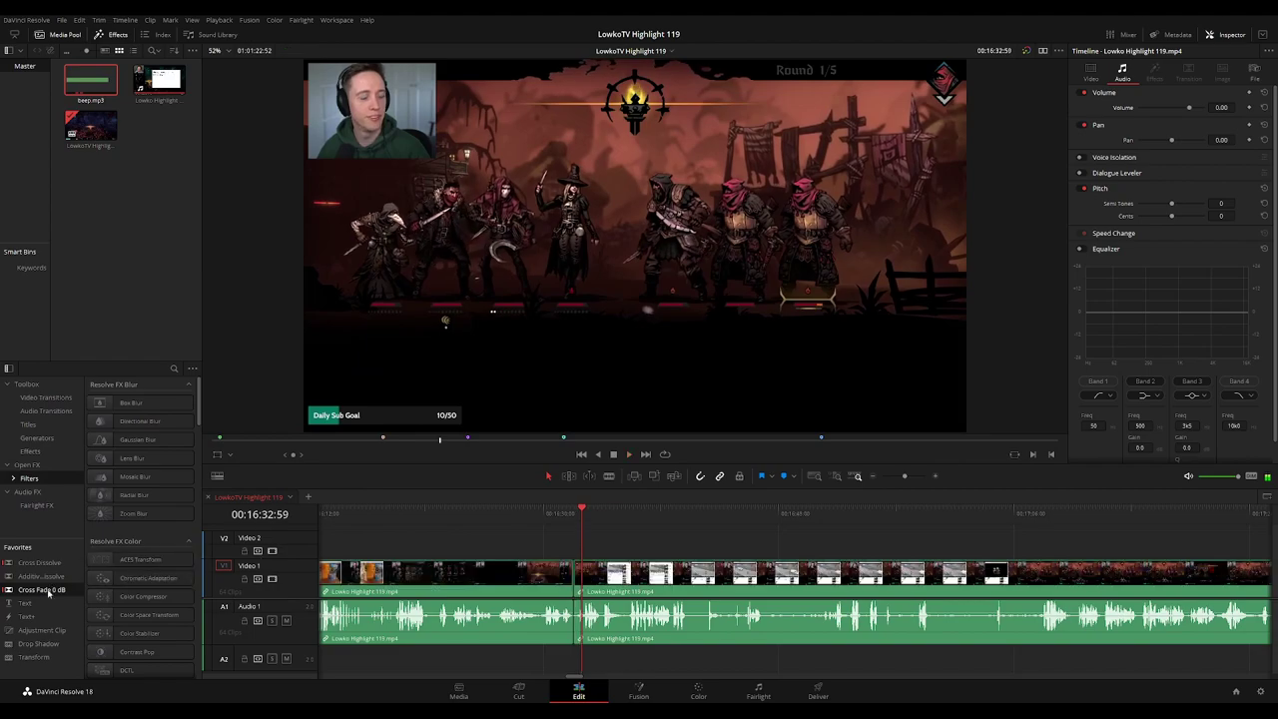
Add a Cross Fade 0 dB to the audio cut at about 00:17:52 and replay it
click(1121, 517)
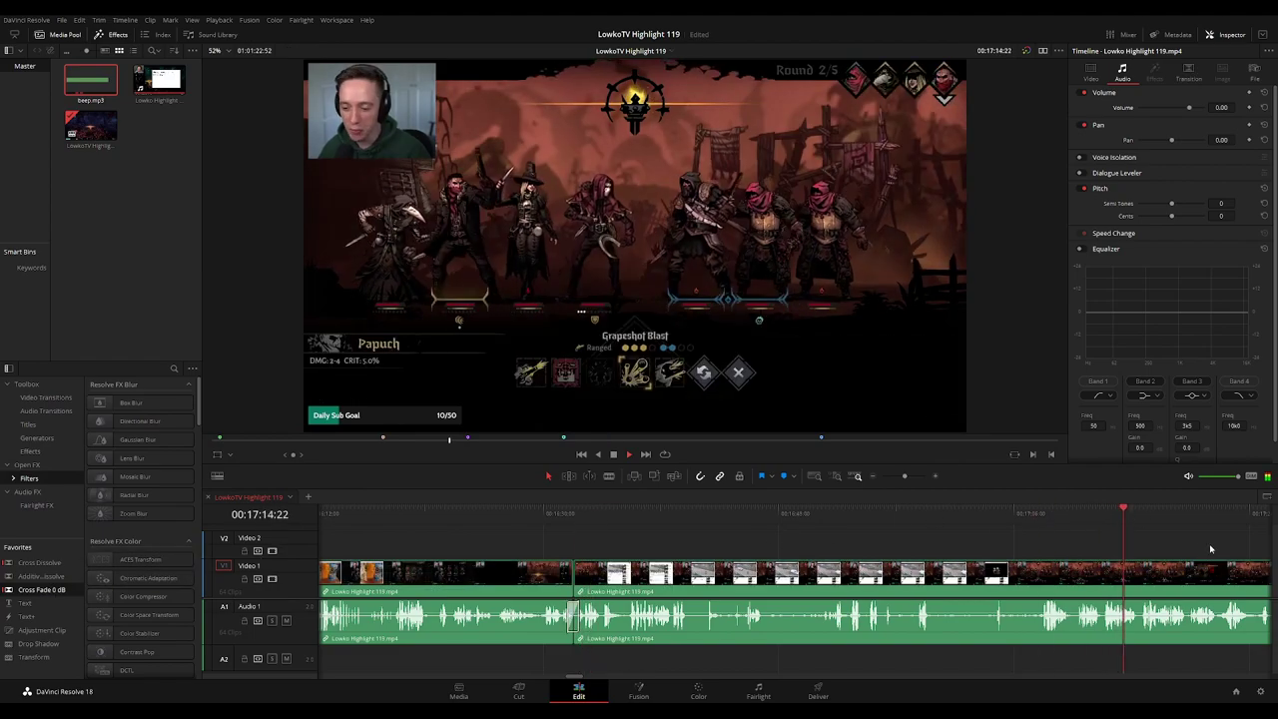
scroll(1206, 544, right, 9)
drag(993, 515, 1036, 518)
scroll(1065, 540, right, 5)
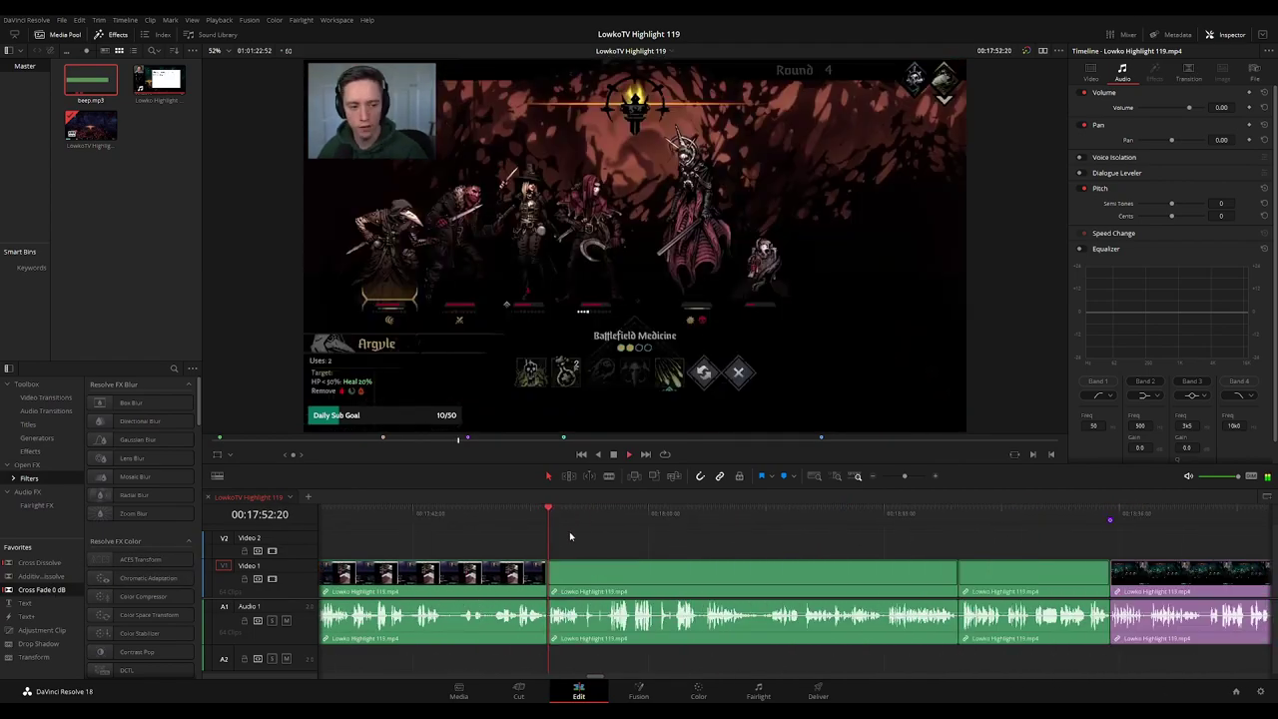
drag(63, 590, 547, 622)
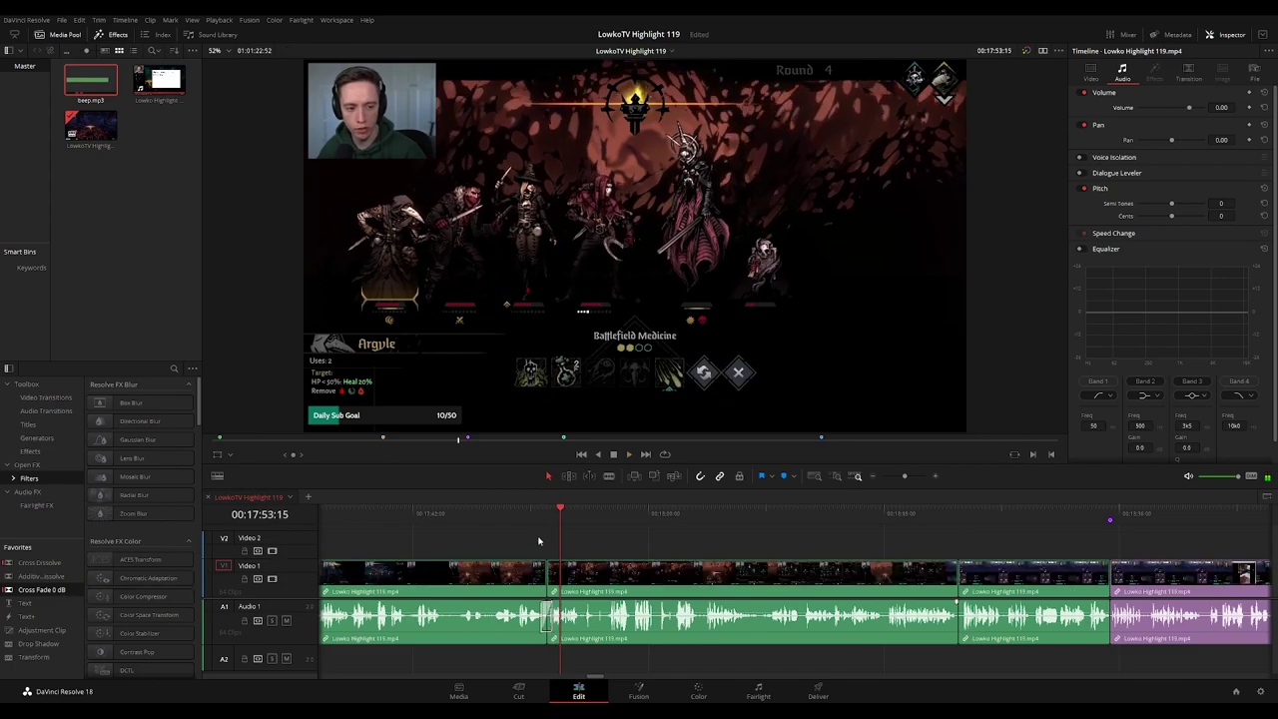
click(541, 514)
Add a Cross Fade 0 dB to the audio cut at about 00:18:23, where the loadout screen clip begins, and replay it
click(938, 513)
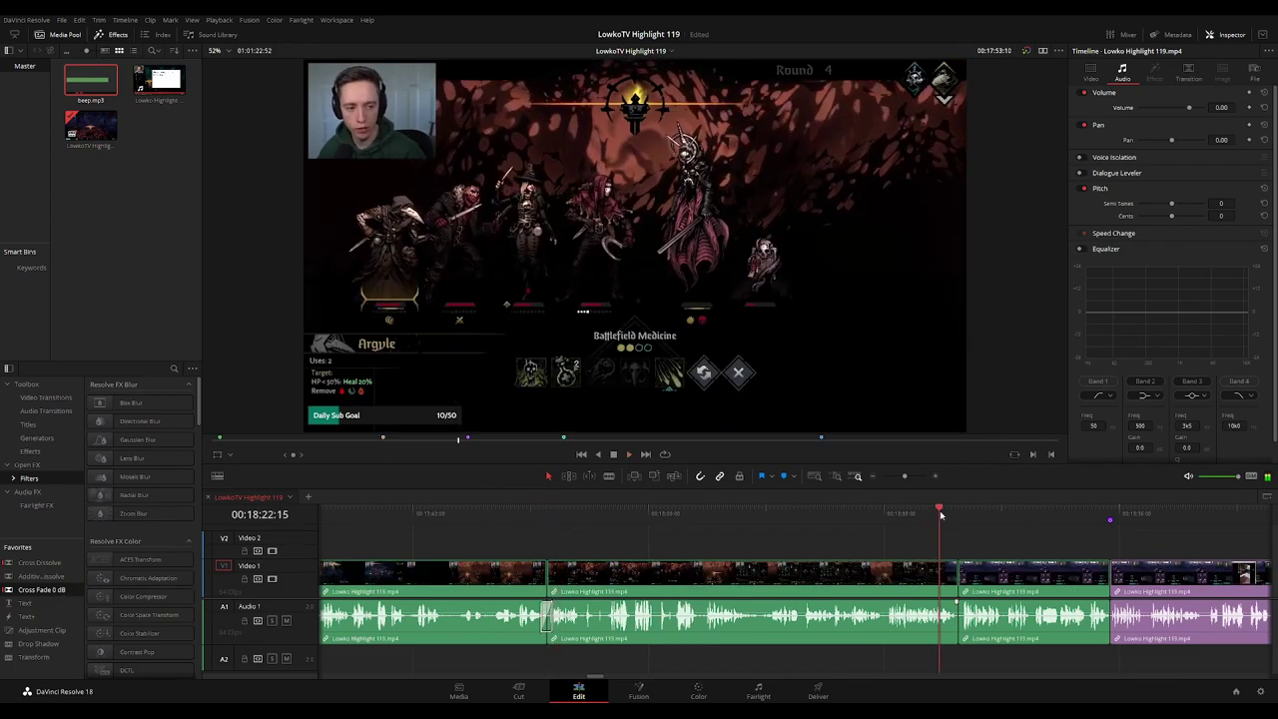
scroll(828, 536, right, 5)
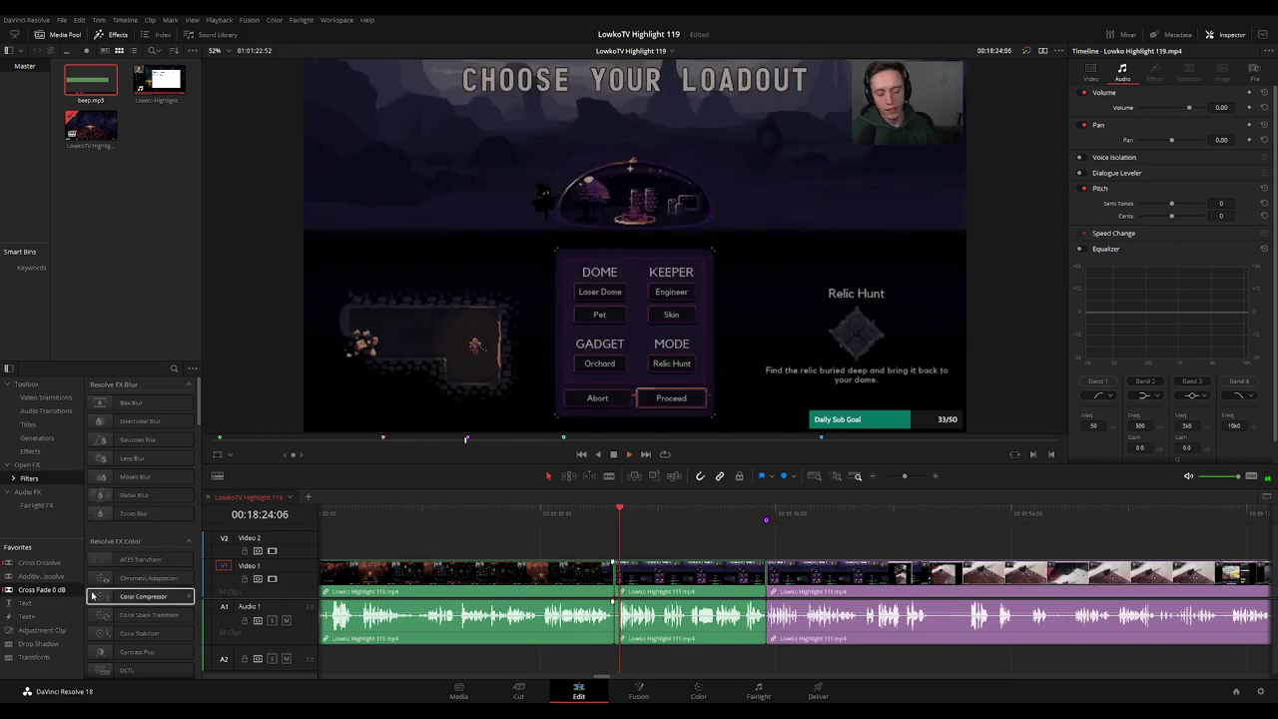
click(605, 521)
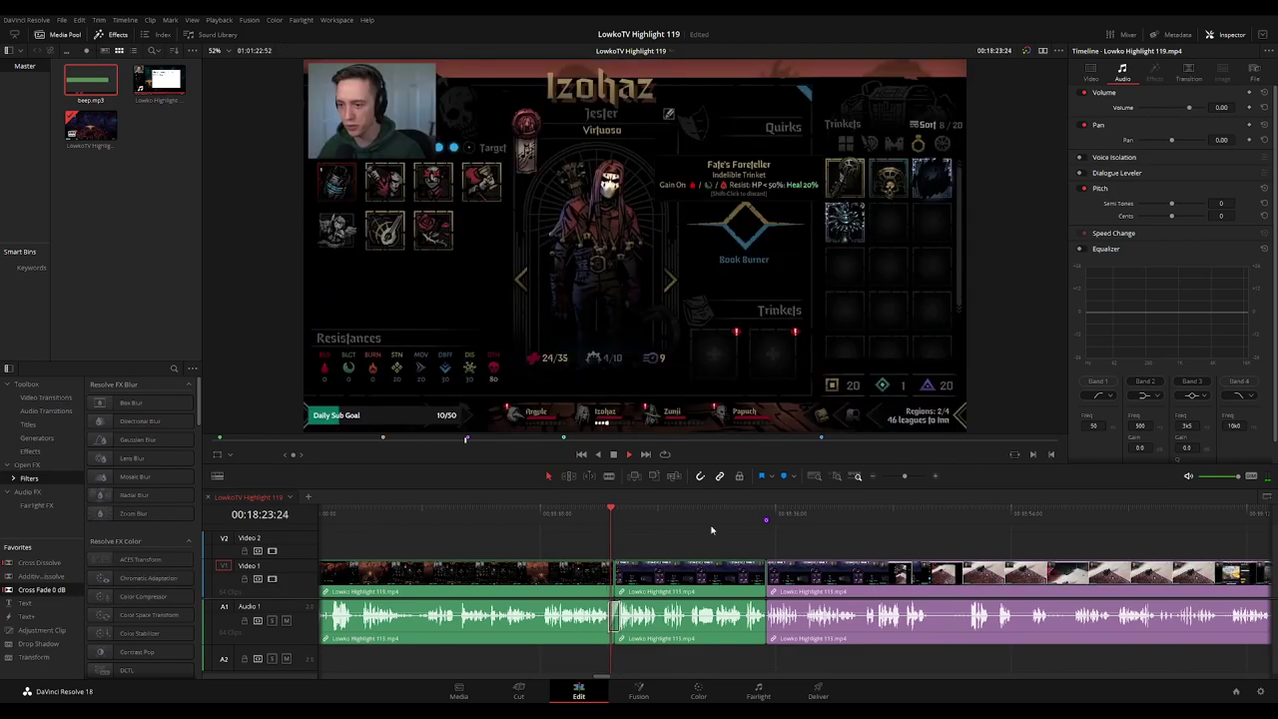
Recolour the green loadout screen clip before the 00:18:35 cut to match the neighbouring purple clip, and replay that cut
click(747, 515)
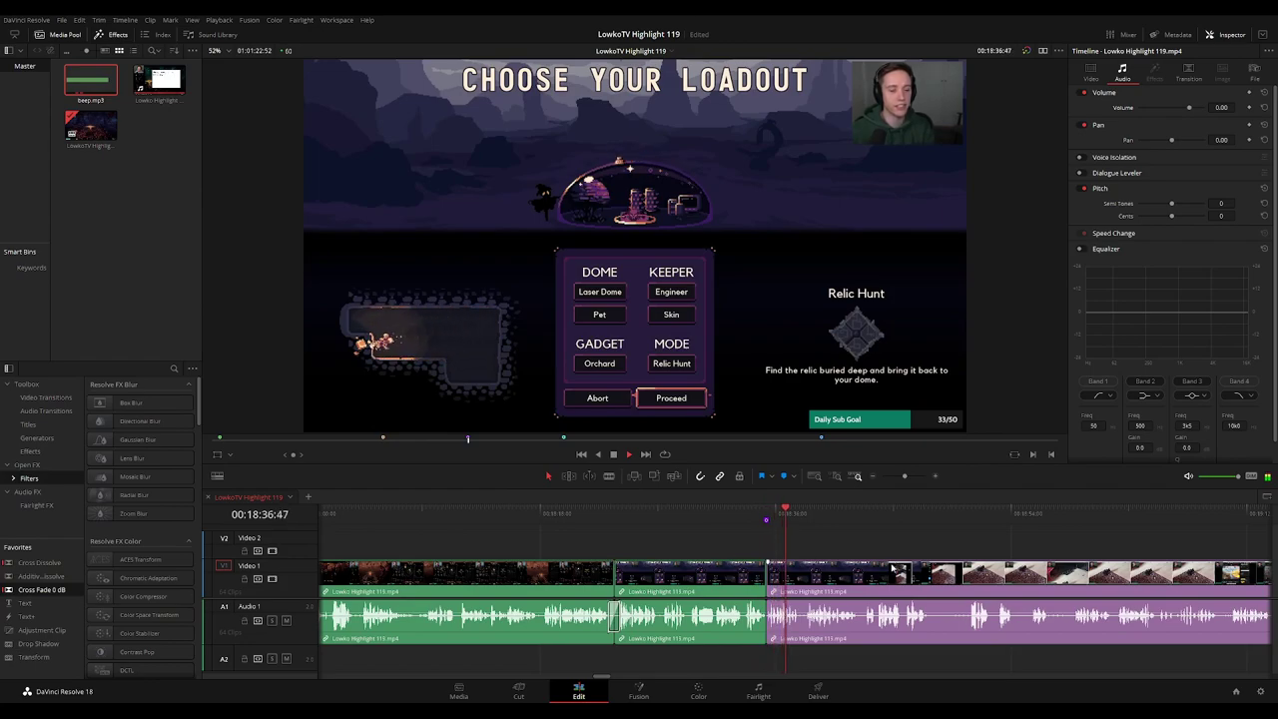
click(741, 515)
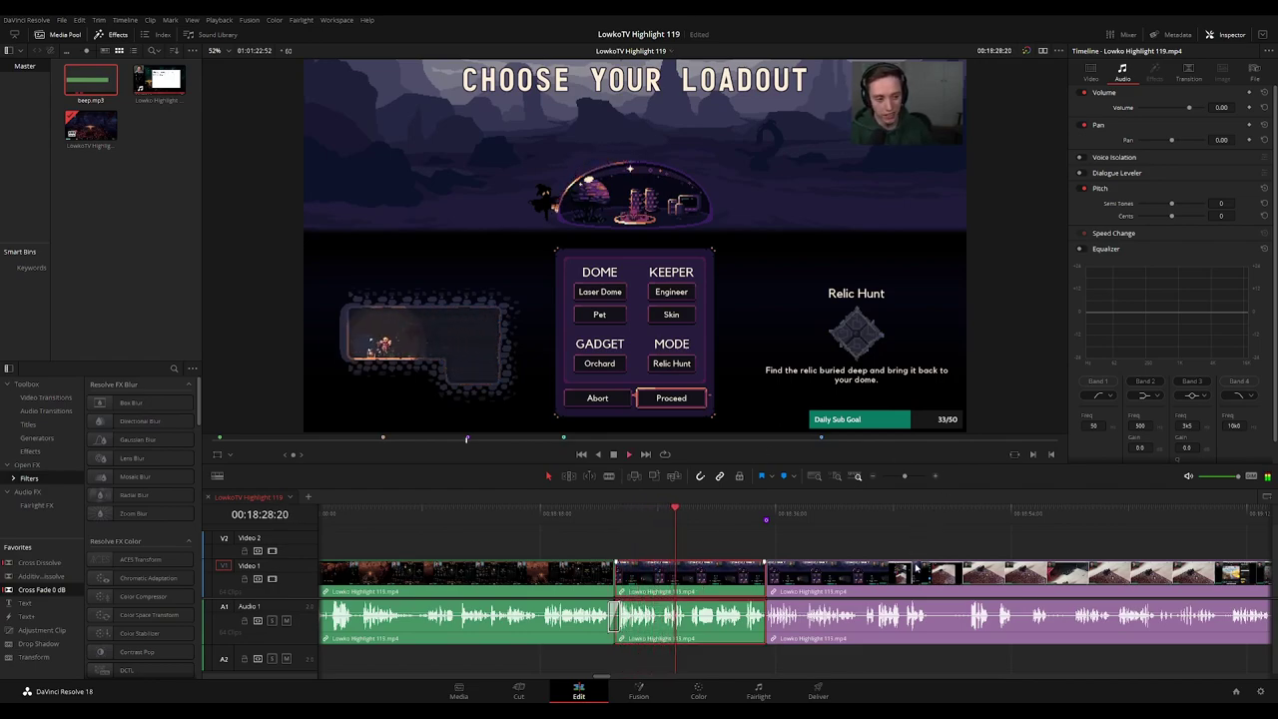
click(846, 539)
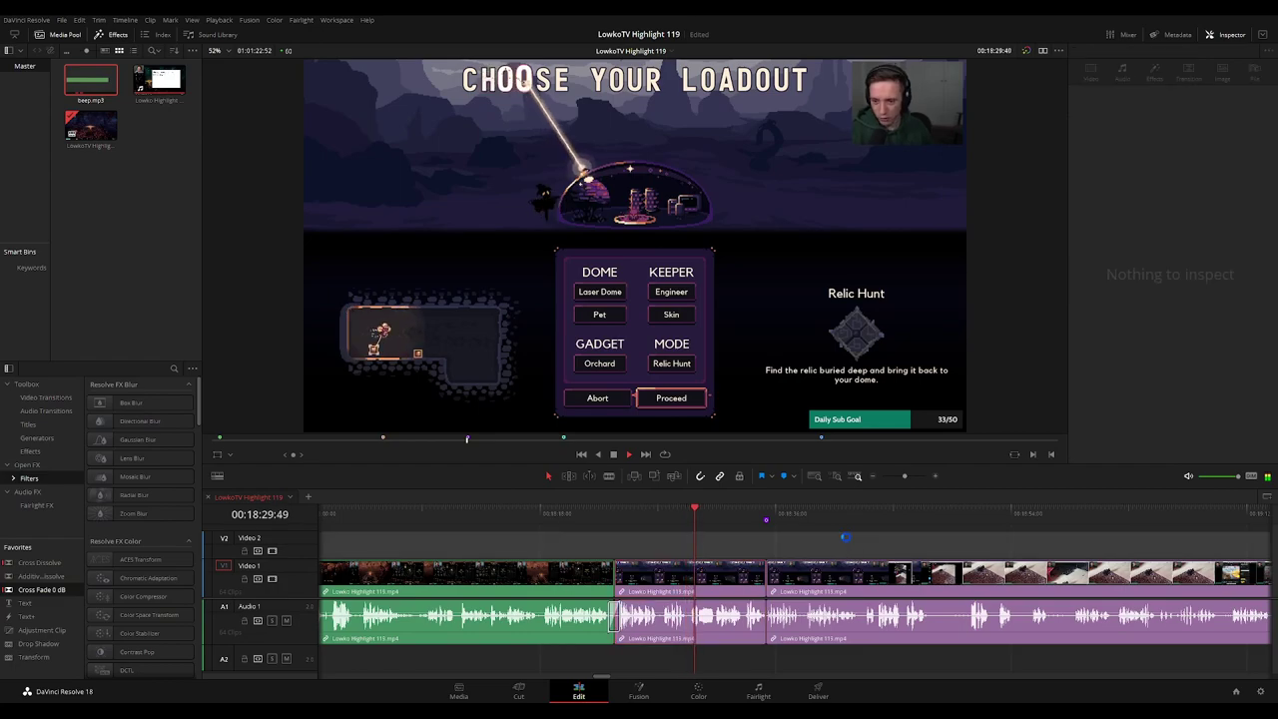
click(751, 516)
Add Cross Fade 0 dB transitions at both ends of the green clip following the purple section, about 00:22:43 and 00:23:35
scroll(910, 550, down, 7)
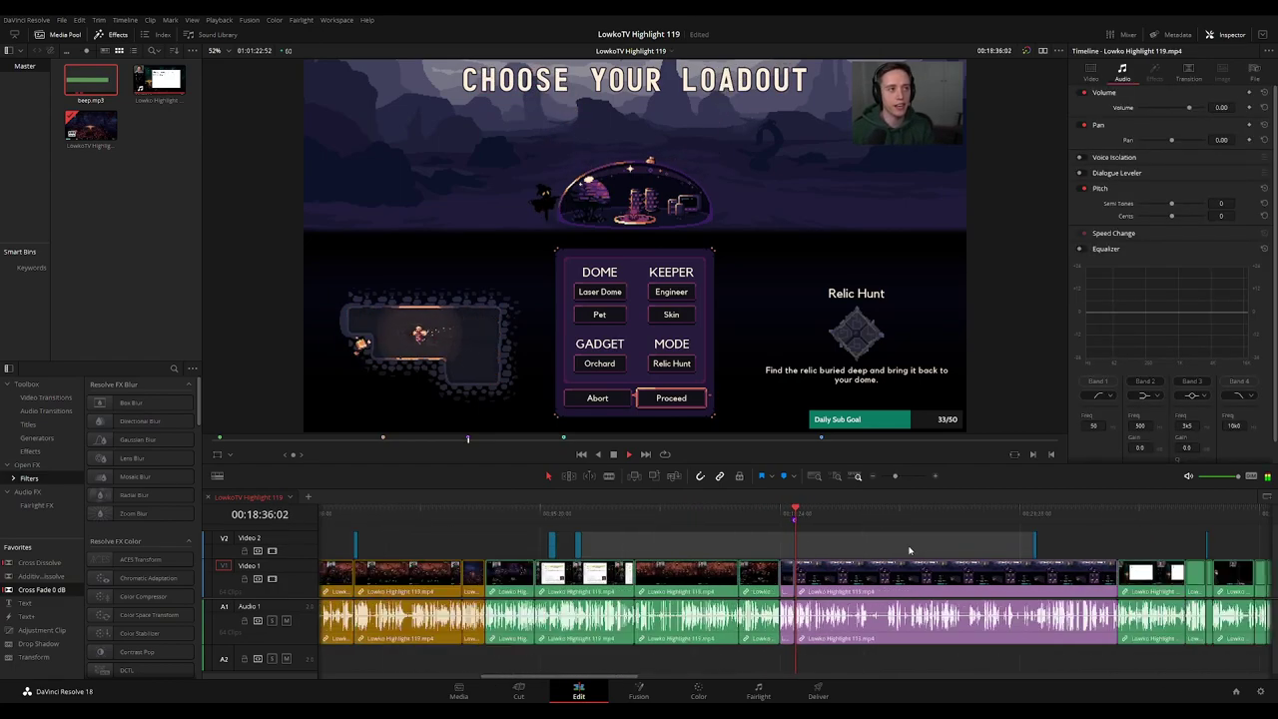
scroll(993, 549, right, 3)
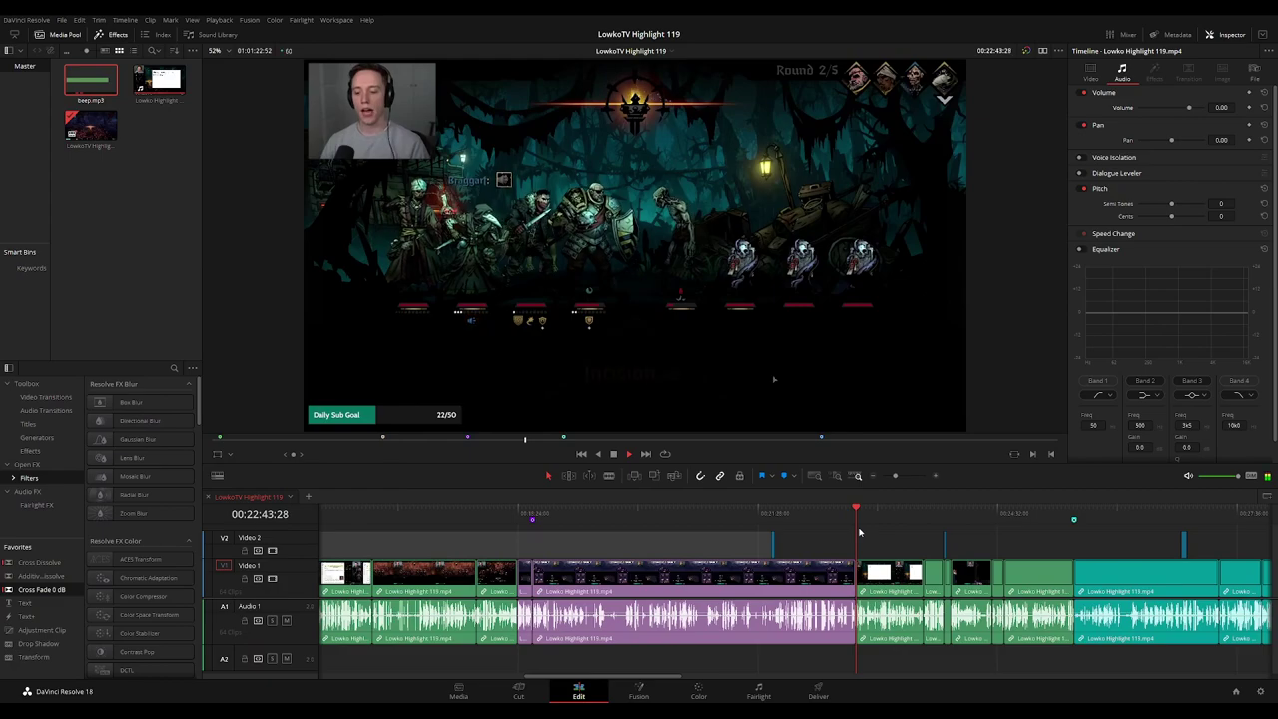
scroll(848, 535, up, 3)
click(756, 514)
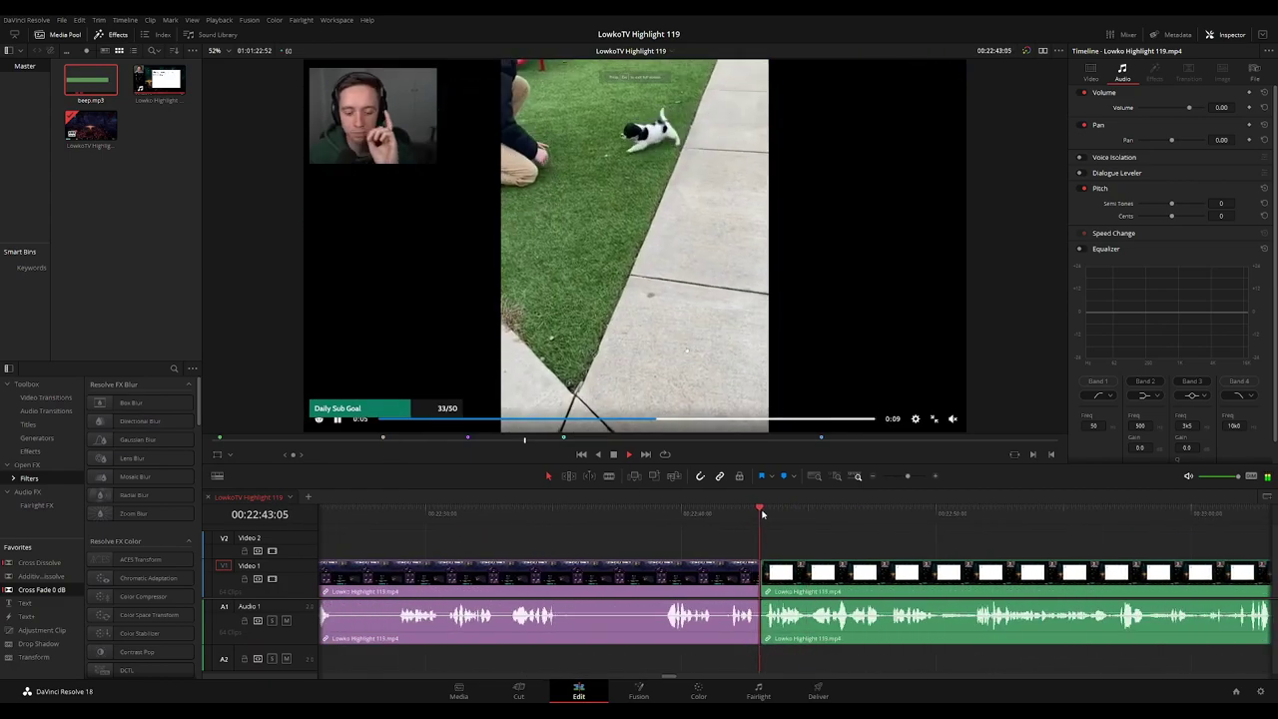
drag(49, 590, 763, 620)
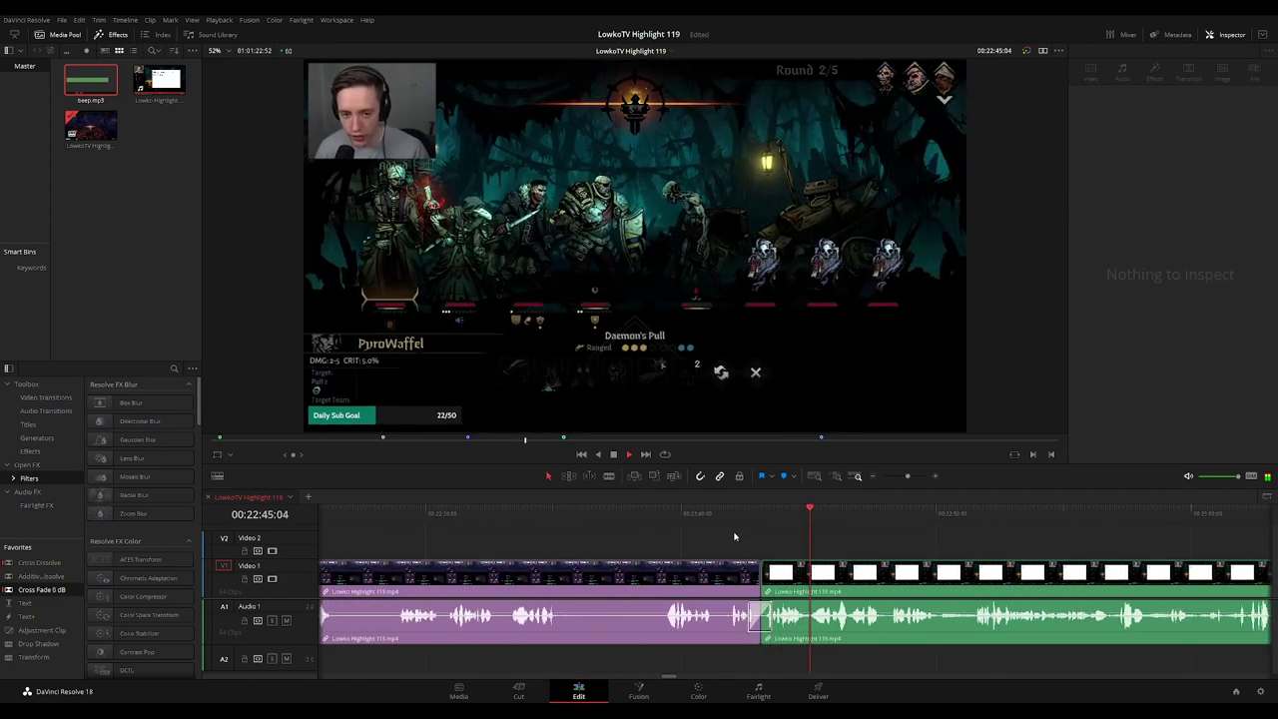
click(733, 515)
scroll(724, 539, right, 2)
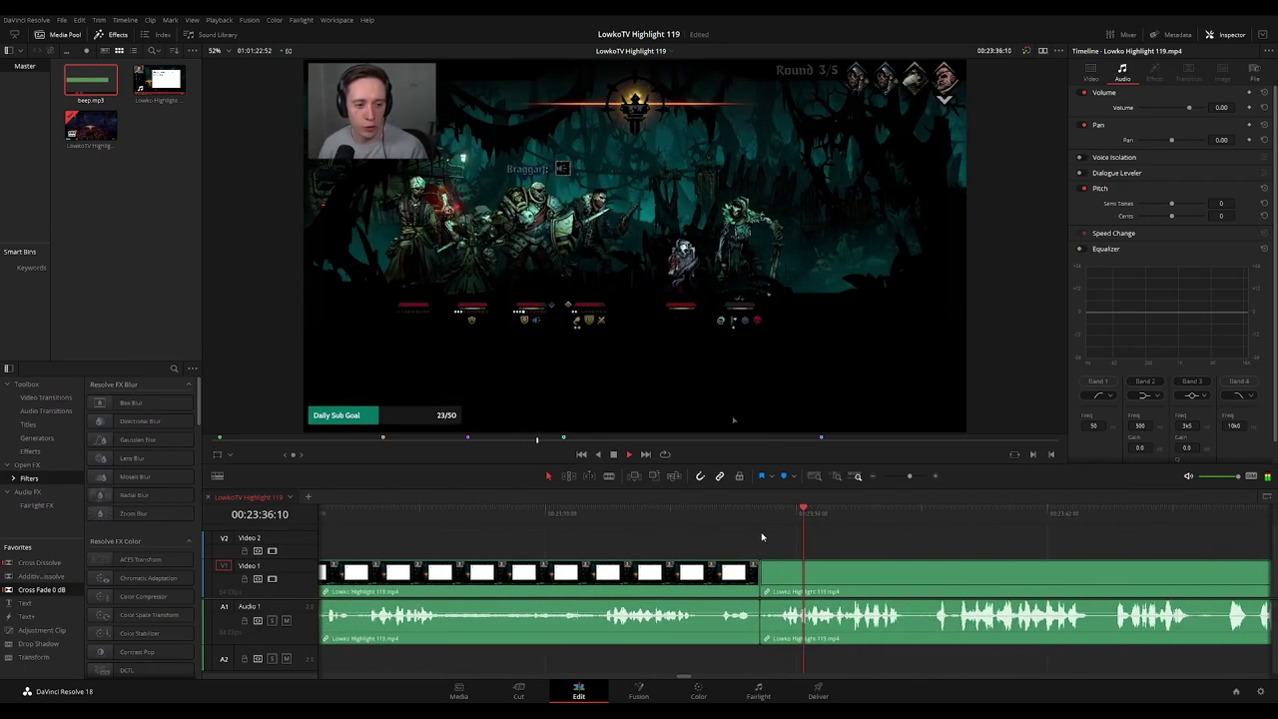
click(730, 511)
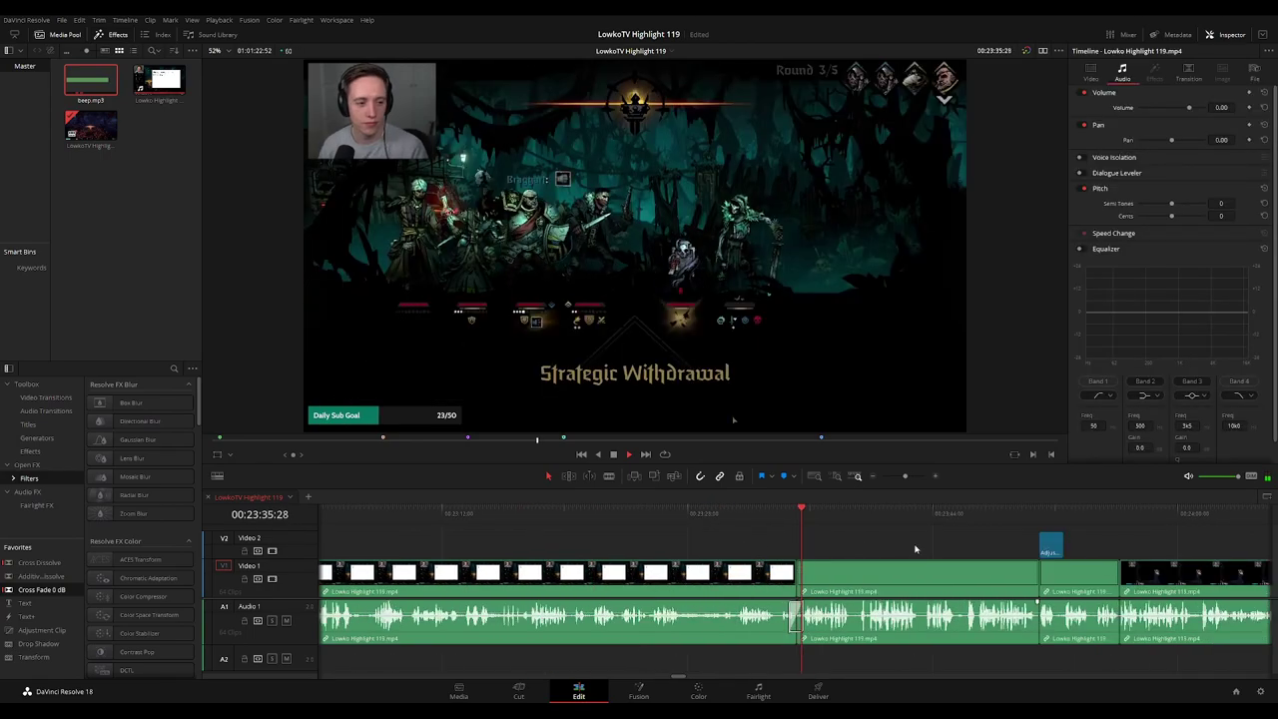
Try a Cross Fade 0 dB on the audio cut at about 00:23:51, where the short adjustment clip starts
drag(908, 549, 663, 533)
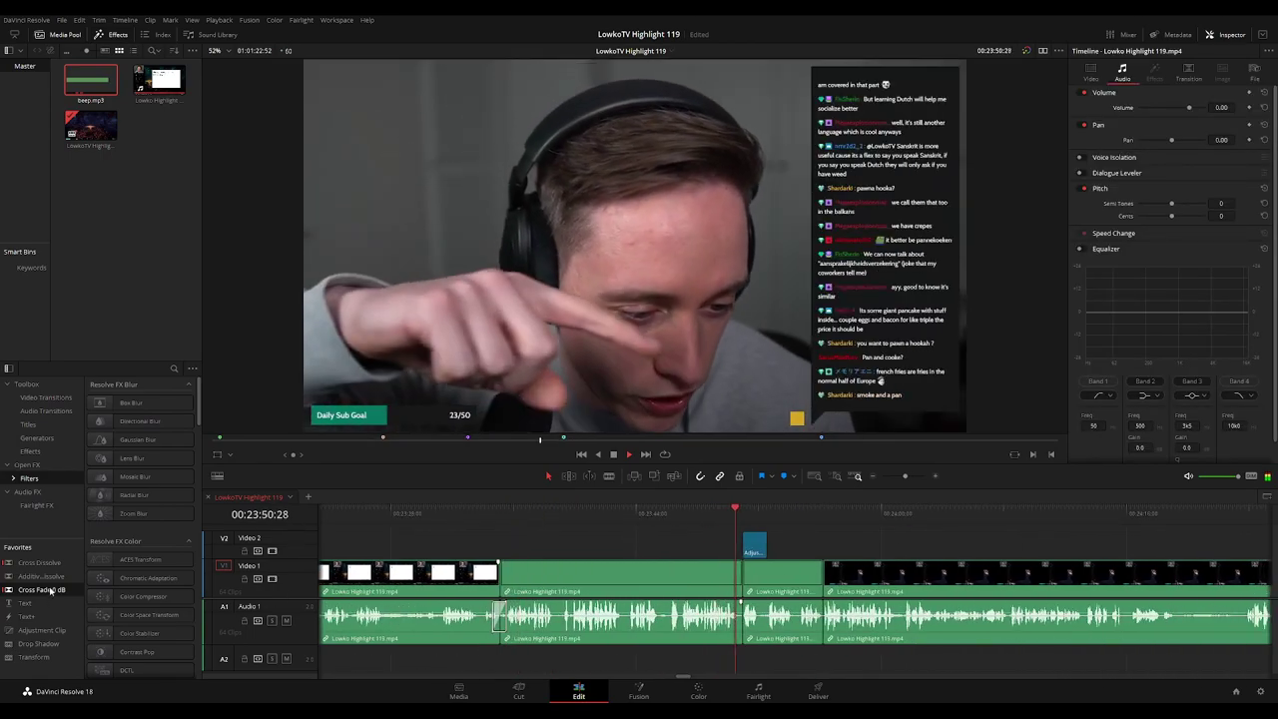
drag(51, 591, 683, 574)
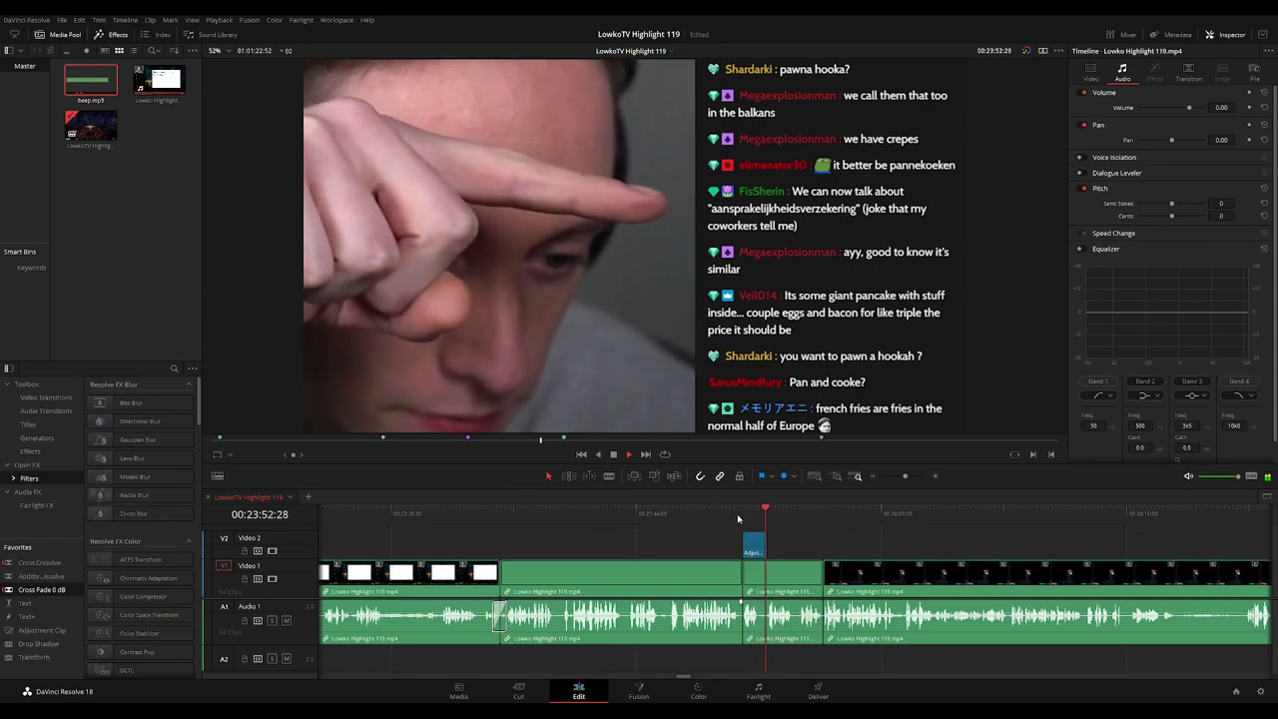
Play back the audio cuts from about 00:23:56 through the rest of the green section to the teal section's start at about 00:25:31
scroll(596, 542, right, 3)
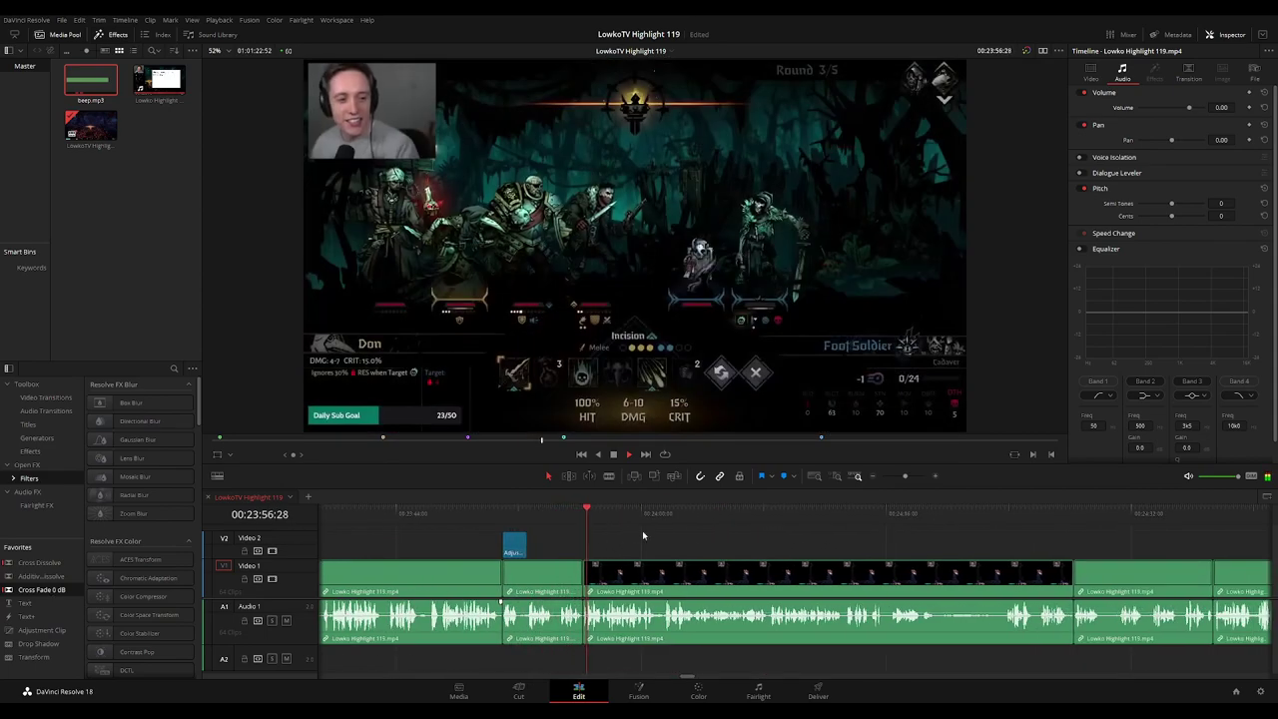
drag(961, 537, 847, 533)
click(933, 512)
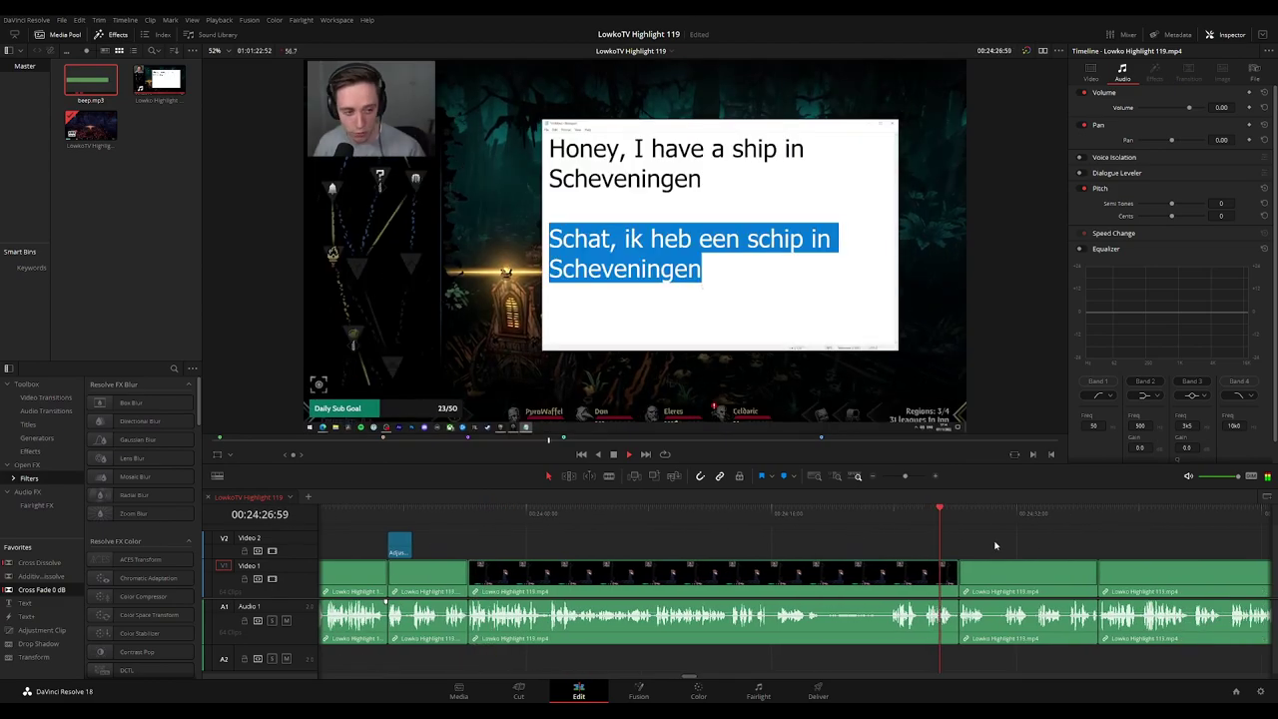
drag(1023, 544, 646, 534)
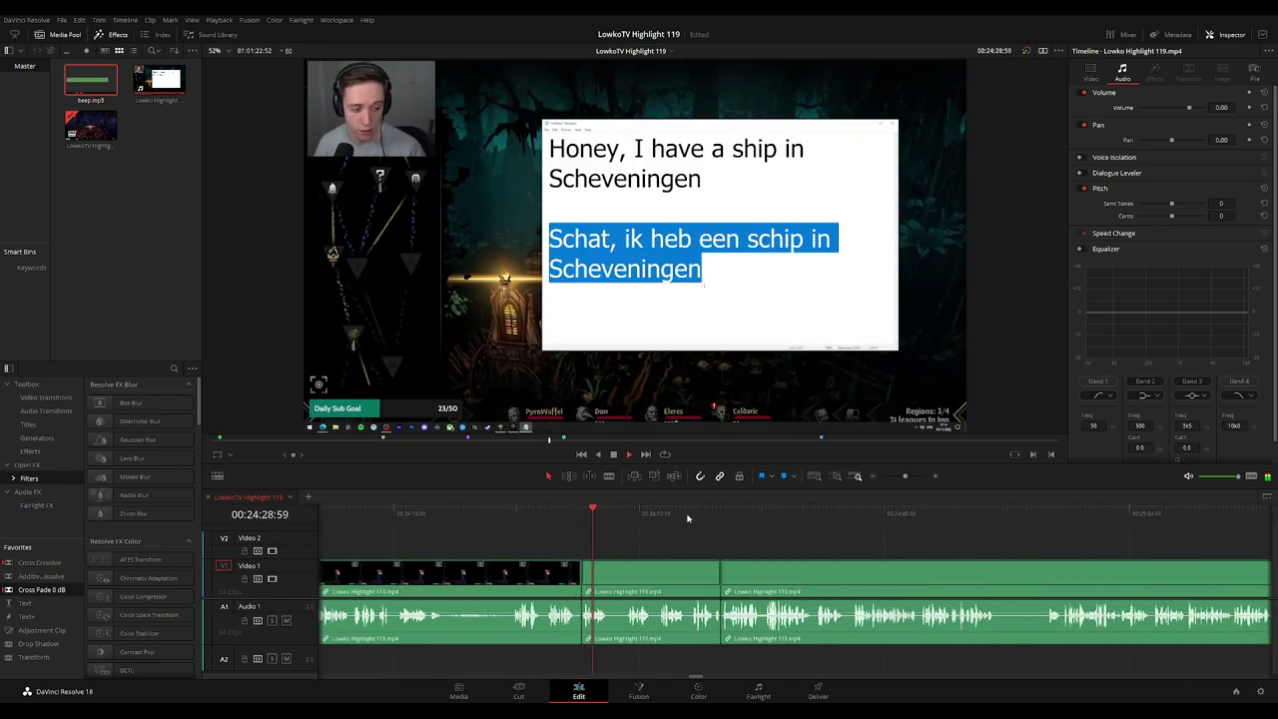
click(685, 518)
scroll(730, 533, right, 2)
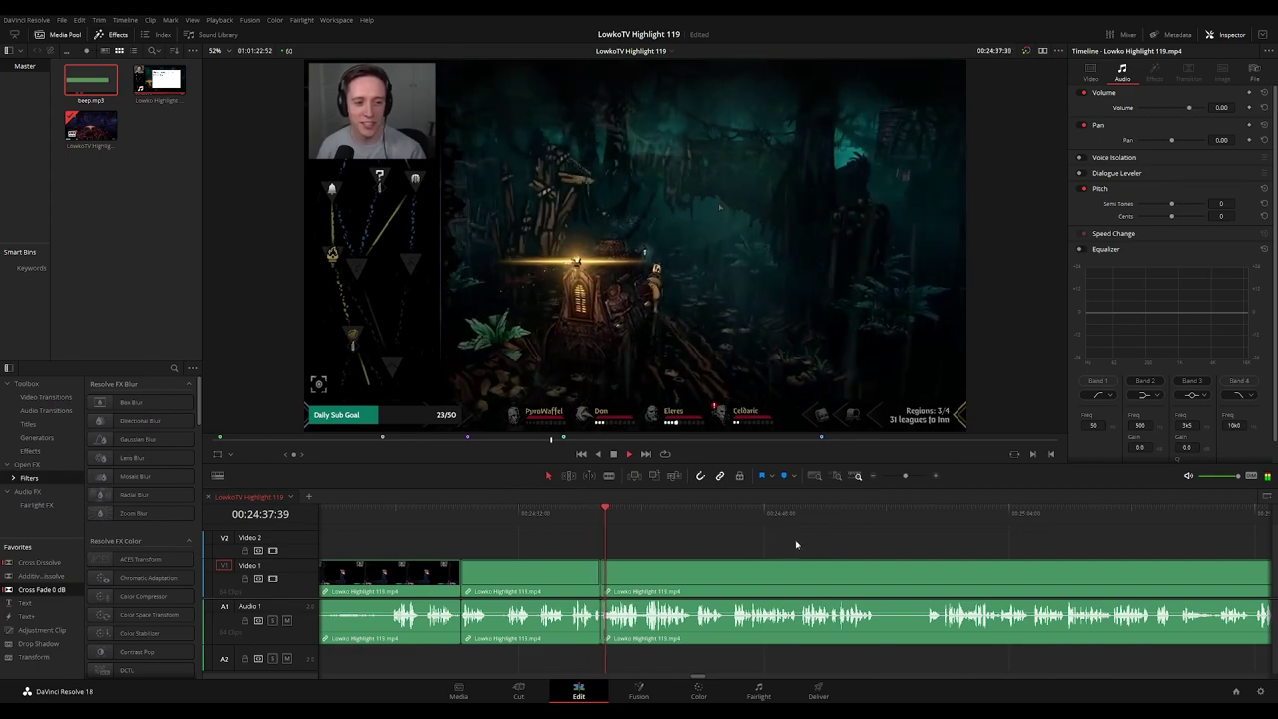
drag(913, 542, 825, 539)
key(ctrl+minus)
drag(1067, 551, 809, 552)
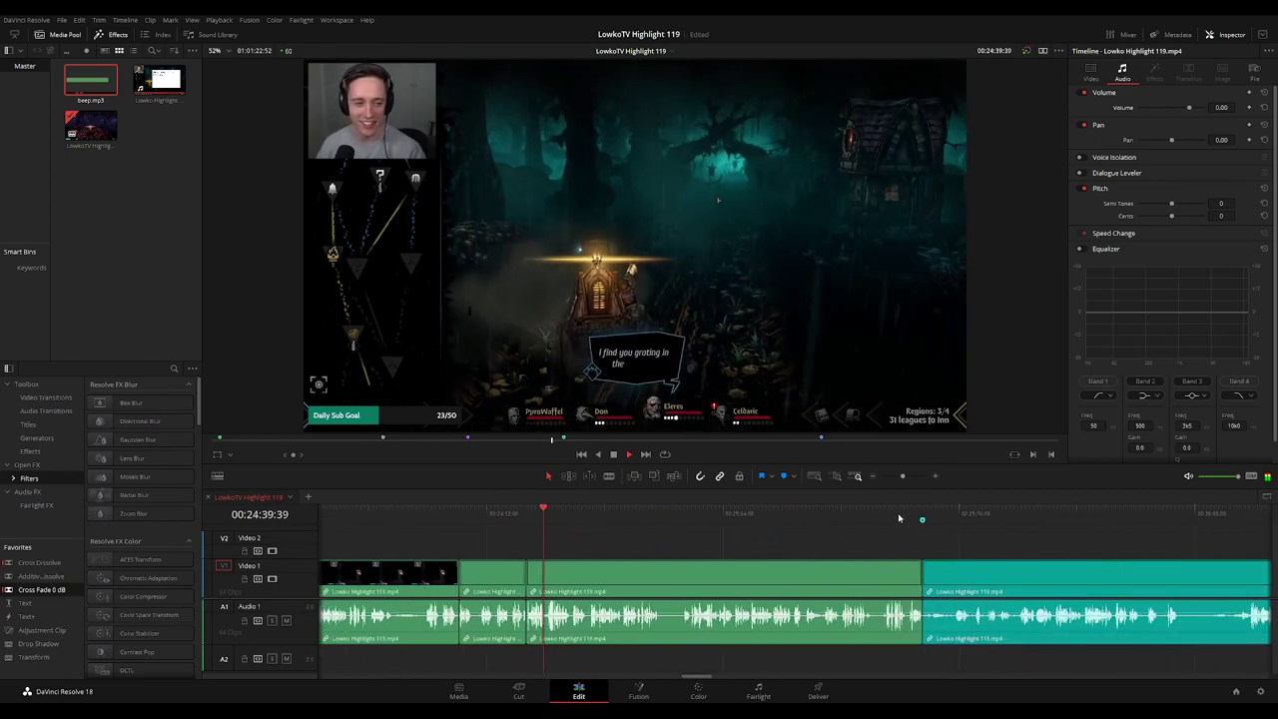
click(922, 513)
key(ctrl+equal)
click(767, 514)
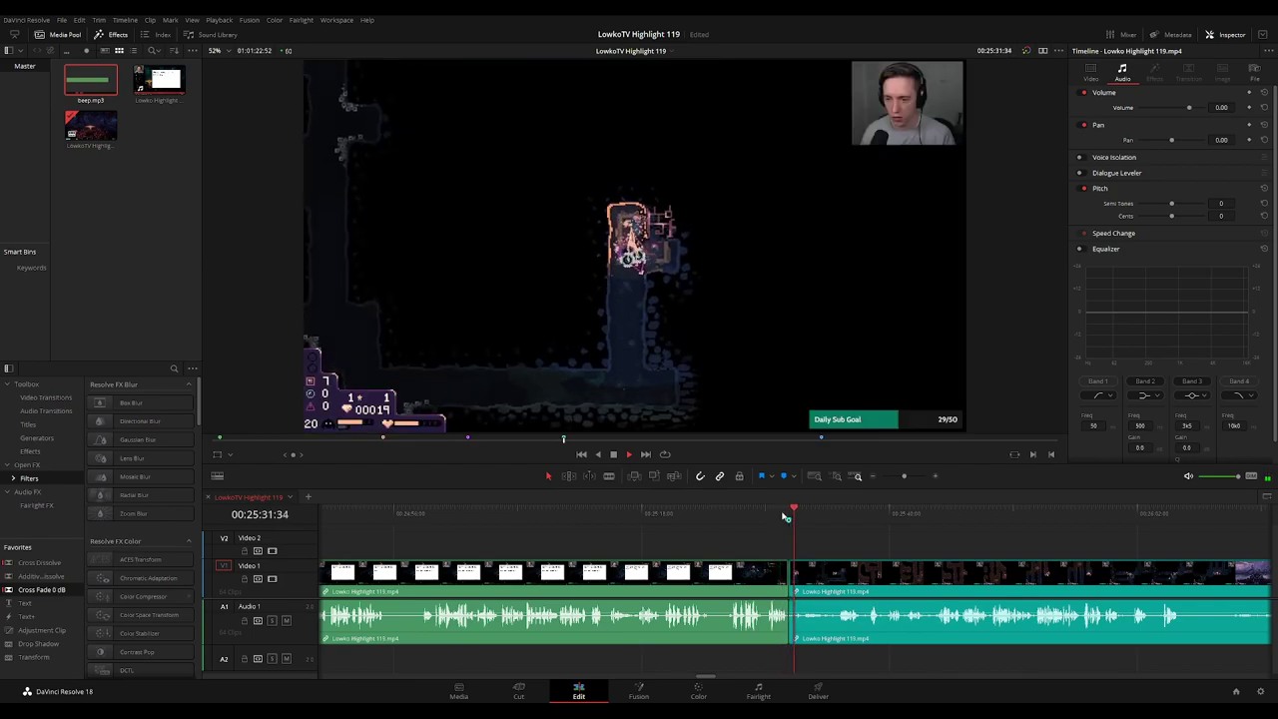
Play back the first audio cut inside the teal section at about 00:27:22
key(ctrl+minus)
key(ctrl+minus)
click(1157, 518)
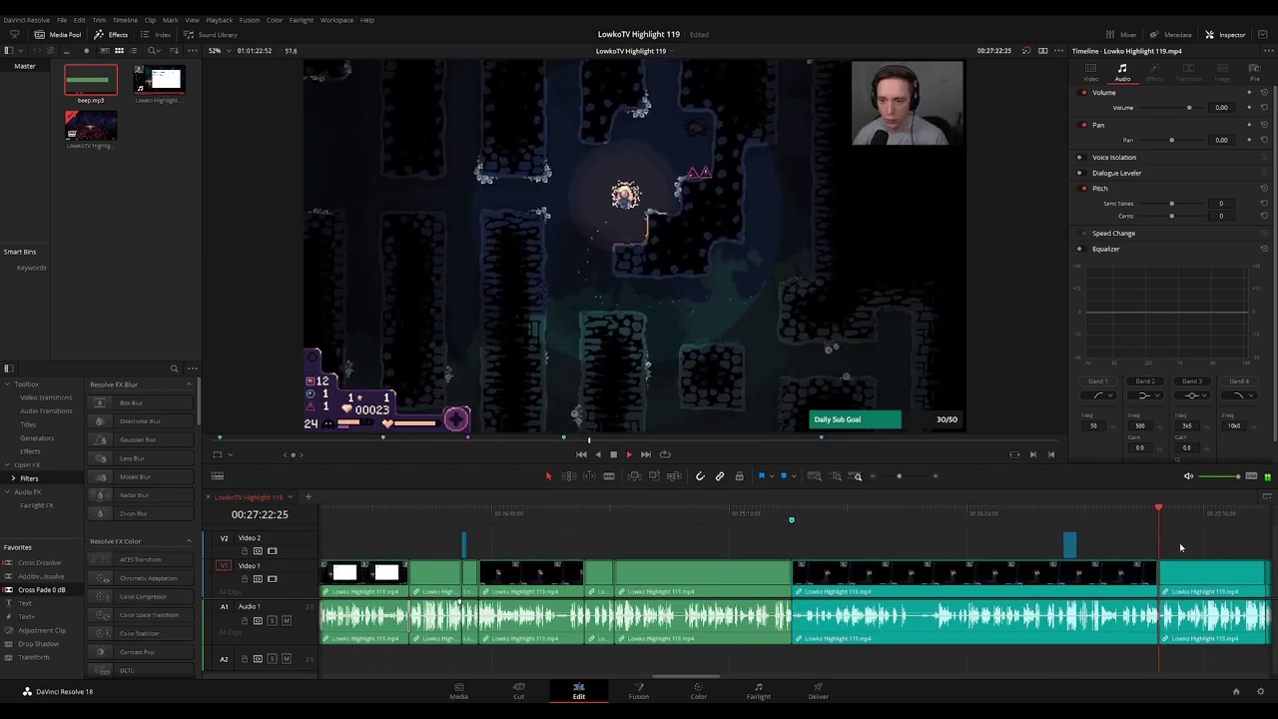
key(ctrl+equal)
key(ctrl+equal)
key(ctrl+equal)
click(772, 518)
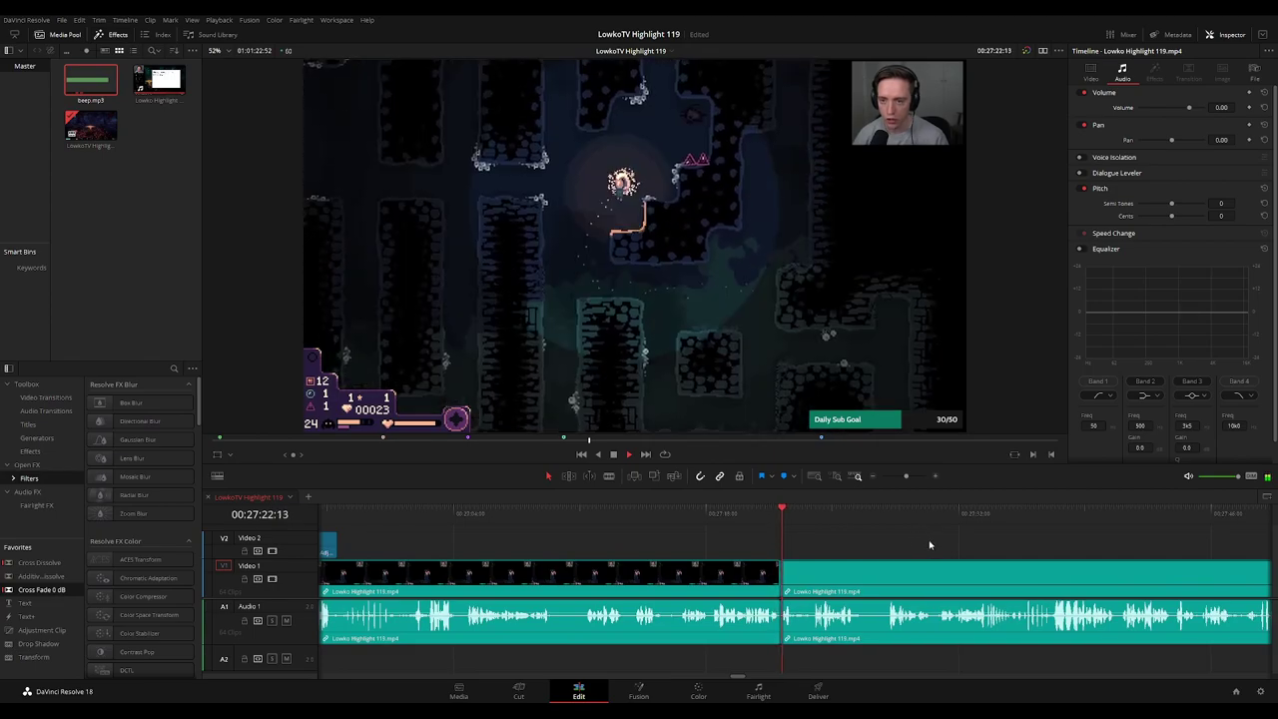
Add a Cross Fade 0 dB to the teal audio cut at about 00:27:54 and replay it
scroll(755, 533, right, 2)
click(1158, 517)
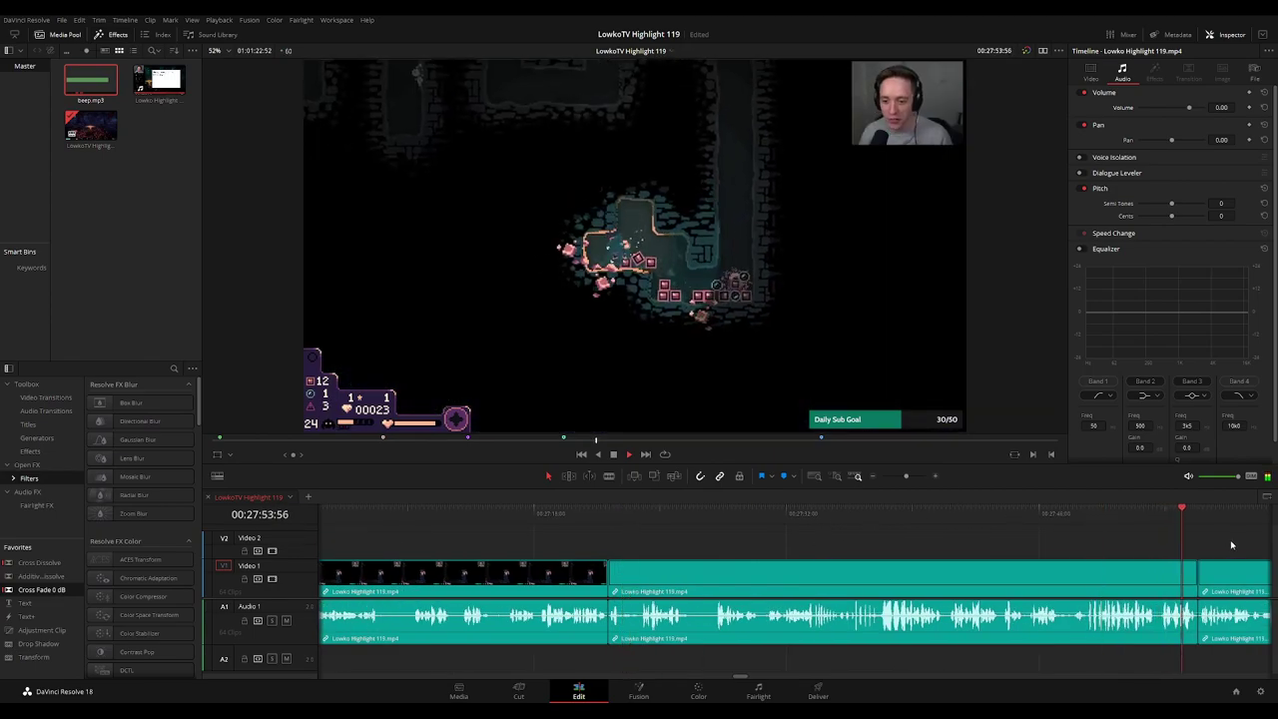
drag(62, 591, 665, 621)
click(652, 518)
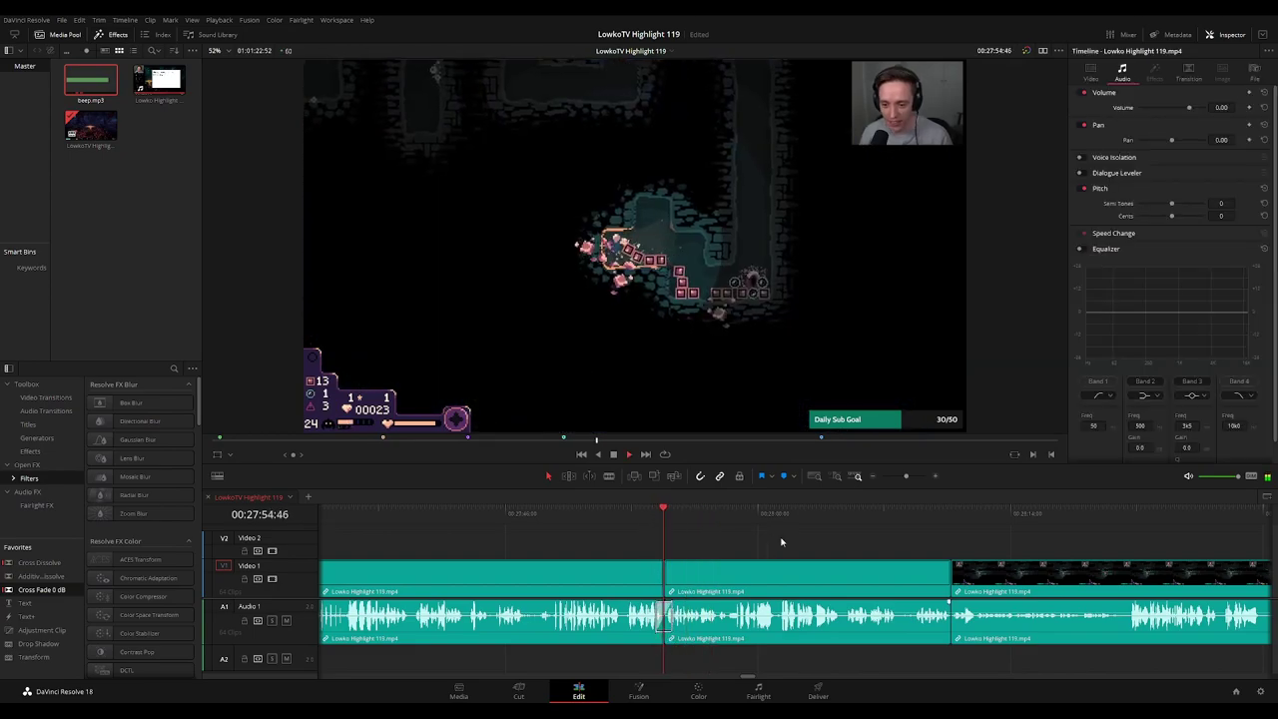
Check the audio cut at about 00:28:10, smooth it with a Cross Fade 0 dB, and replay it
click(934, 513)
scroll(915, 560, right, 3)
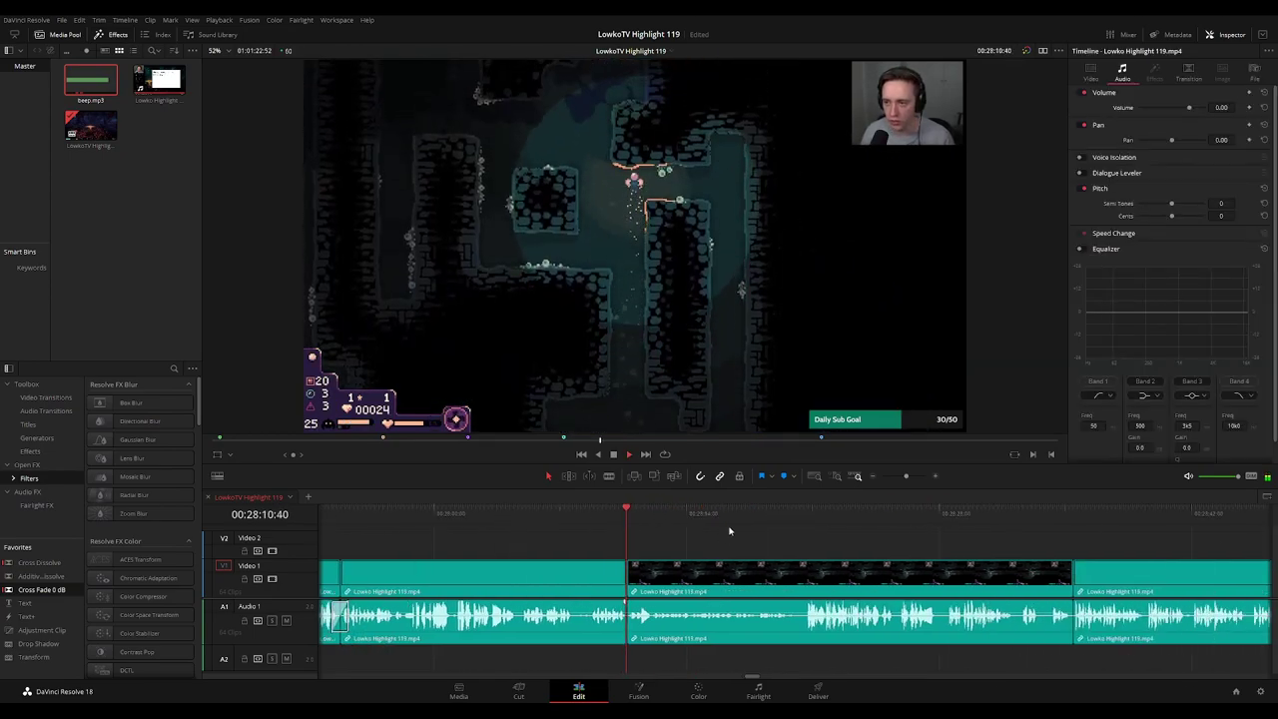
drag(616, 616, 627, 616)
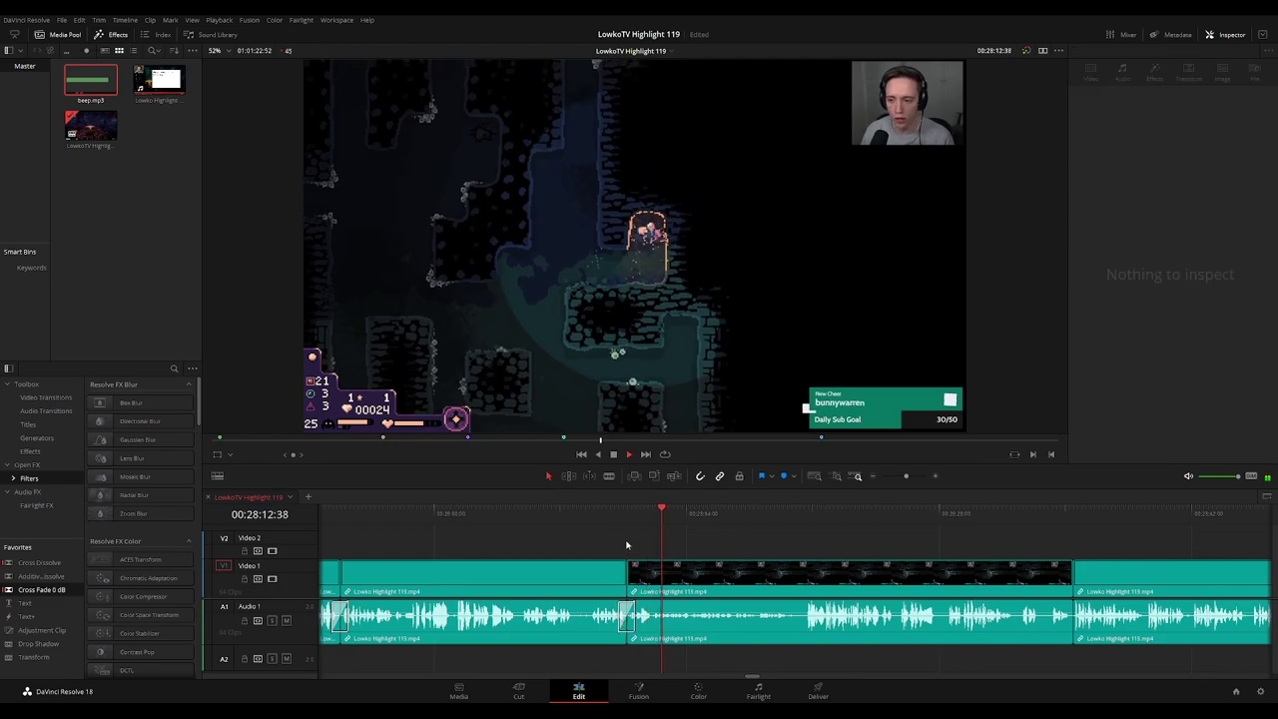
click(614, 517)
Add a Cross Fade 0 dB to the audio cut at about 00:28:35 and replay it
scroll(891, 556, right, 1)
click(1019, 515)
scroll(1078, 553, right, 8)
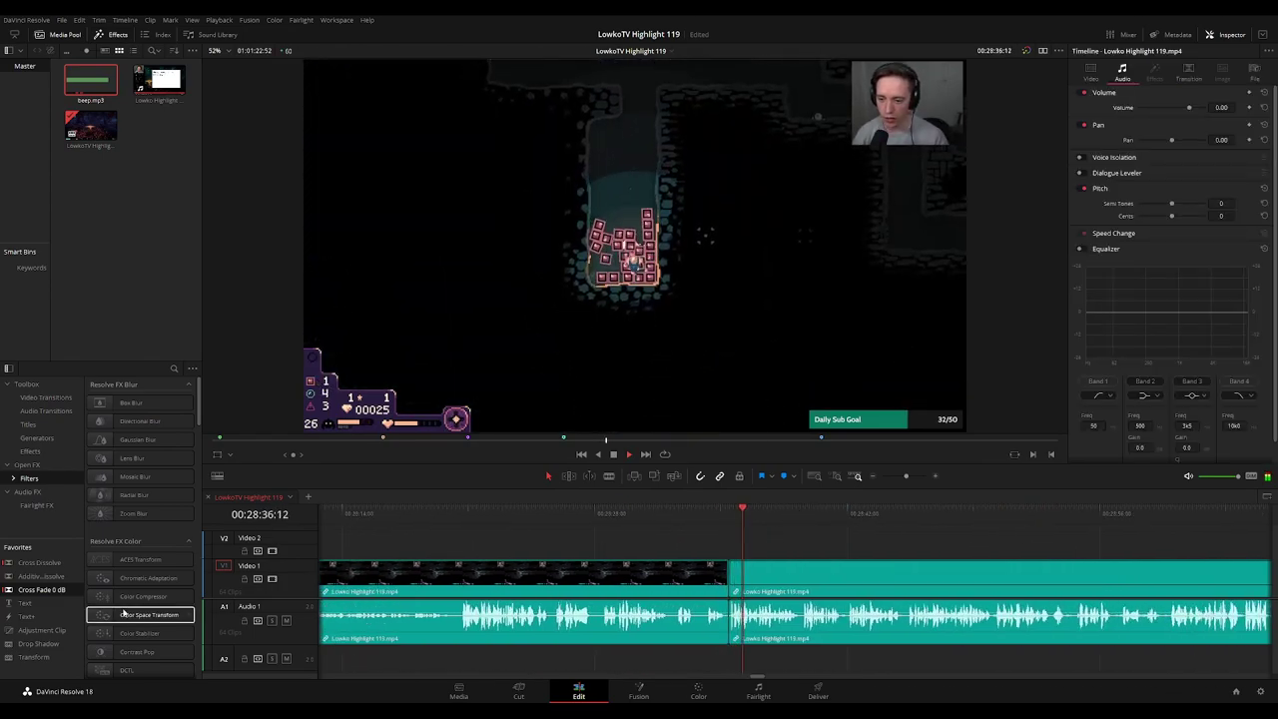
click(714, 515)
scroll(919, 565, down, 3)
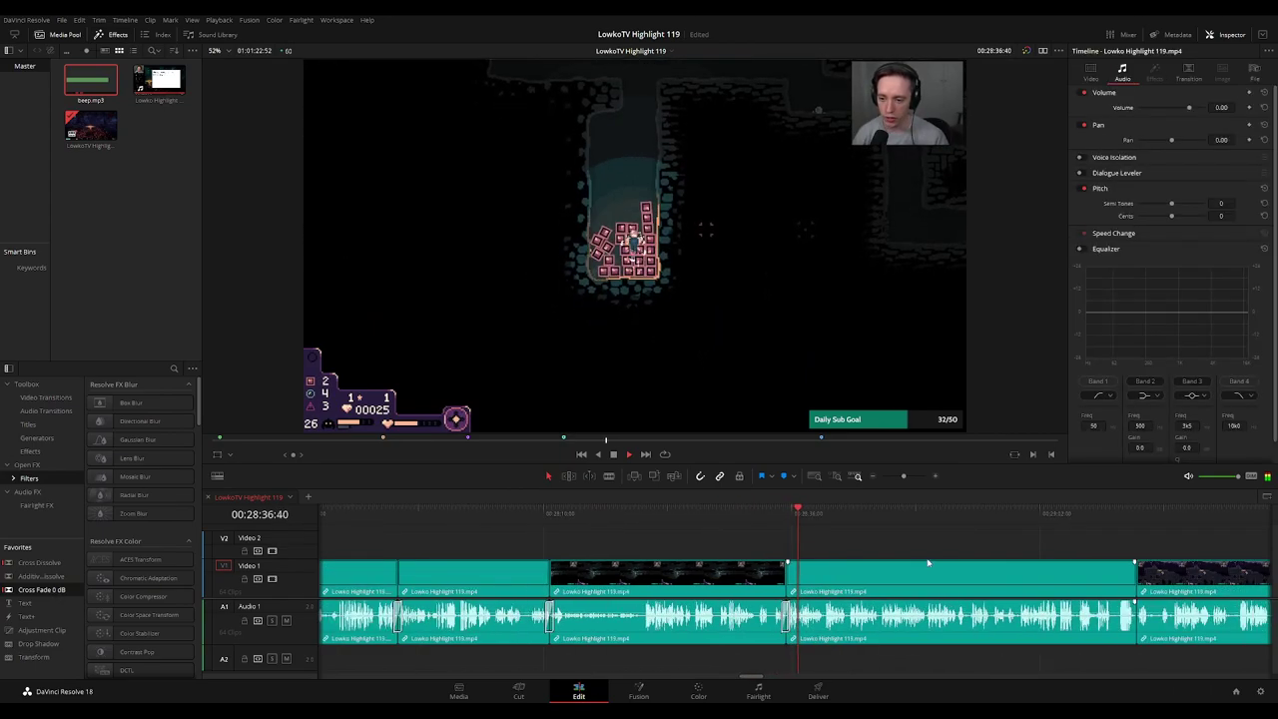
Listen to the audio cut at about 00:29:12 and place a Cross Fade 0 dB on it
scroll(785, 538, right, 5)
scroll(949, 529, right, 3)
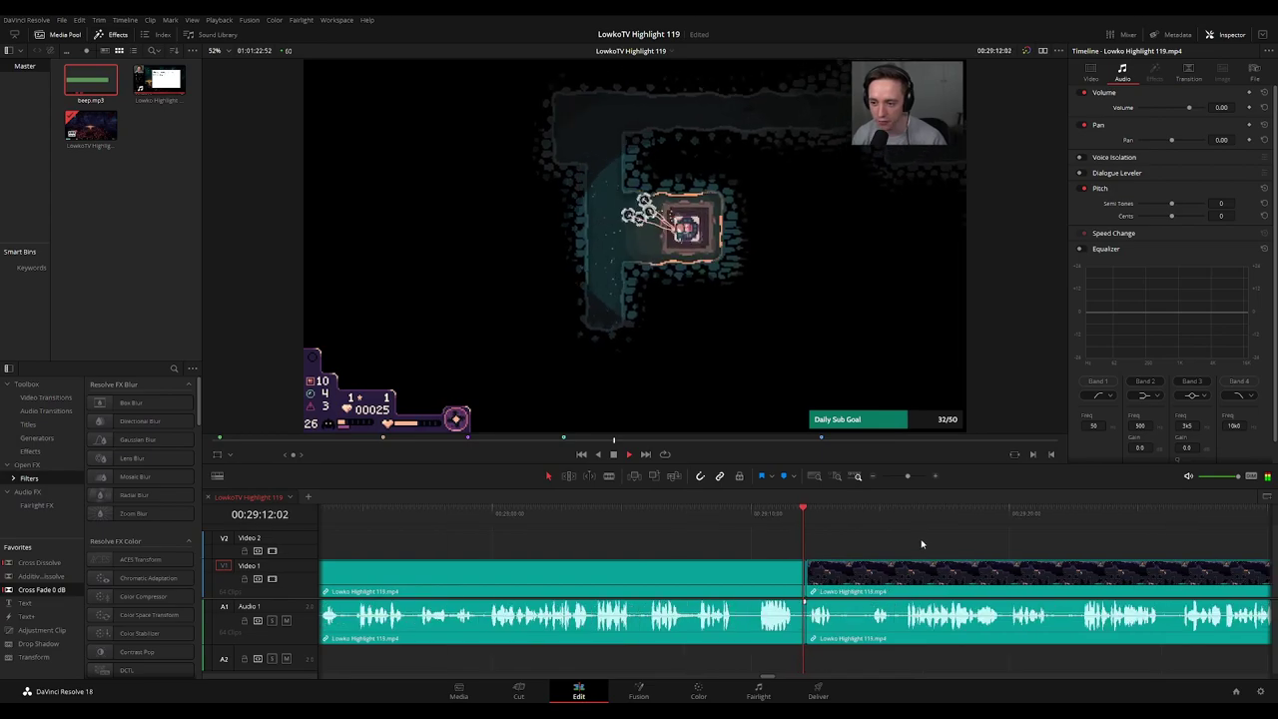
click(791, 512)
scroll(959, 580, right, 3)
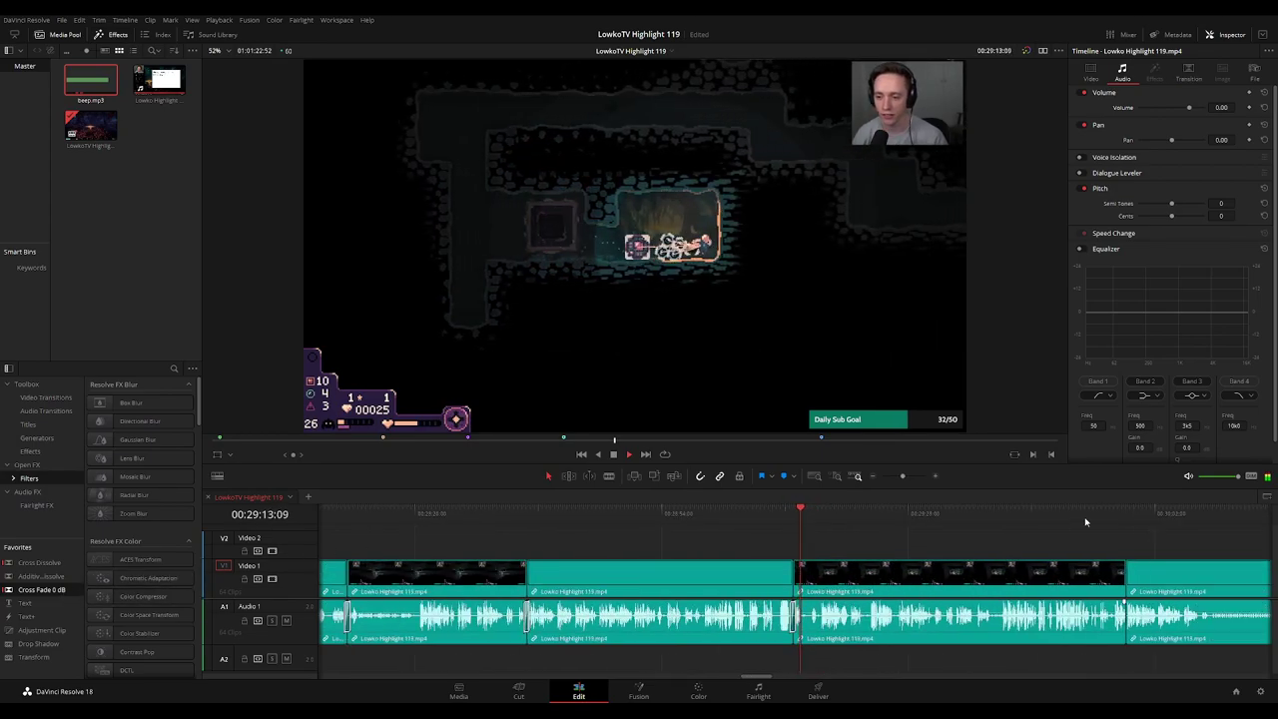
Add a Cross Fade 0 dB to the audio cut at about 00:29:58 and replay the transition
click(1125, 515)
drag(1172, 554, 756, 563)
scroll(756, 559, up, 3)
click(757, 516)
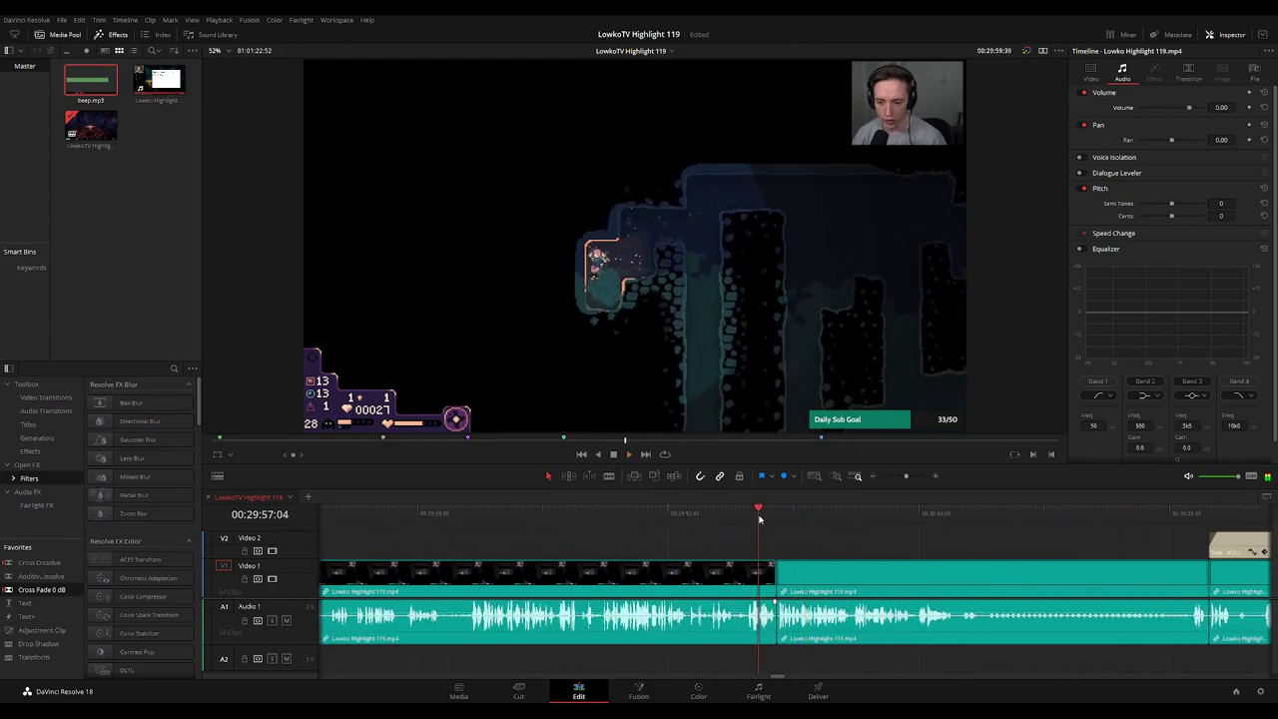
scroll(789, 534, right, 3)
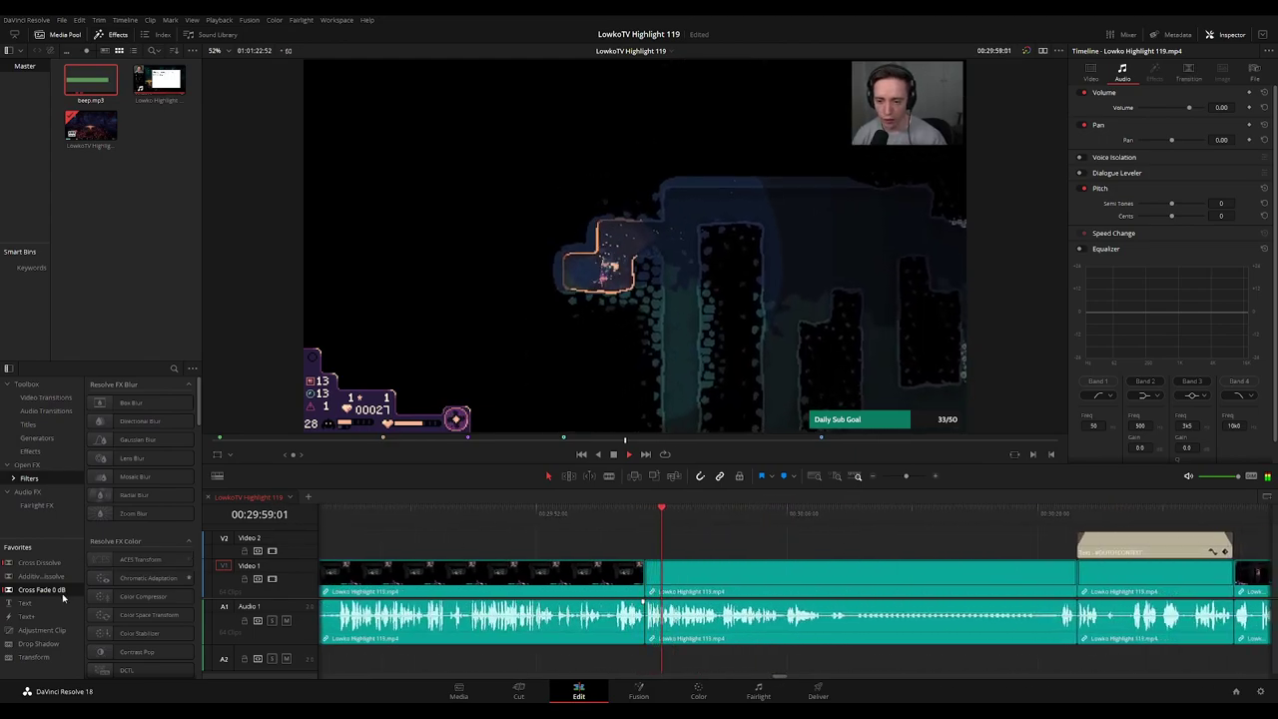
drag(65, 595, 628, 605)
click(643, 514)
key(space)
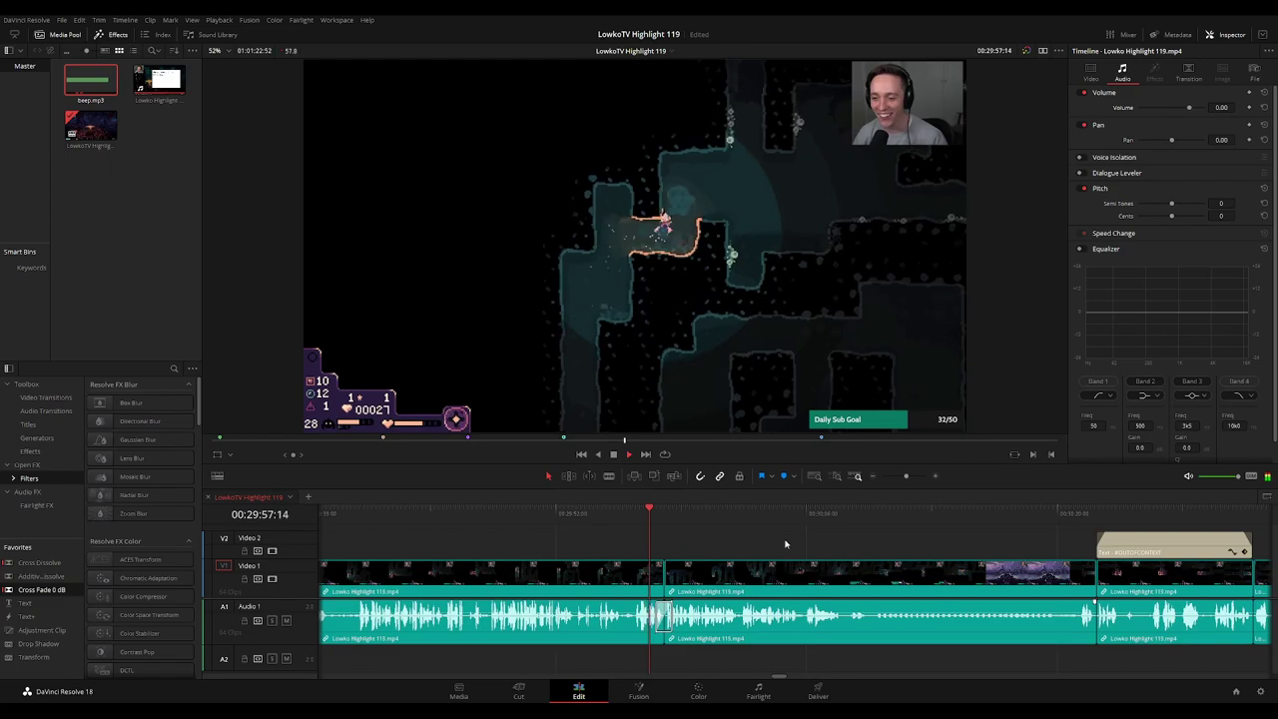
Add Cross Fade 0 dB transitions at both ends of the audio clip under the #OUTOFCONTEXT title, replaying the 00:30:22 cut
scroll(826, 554, right, 1)
scroll(826, 553, right, 3)
click(890, 513)
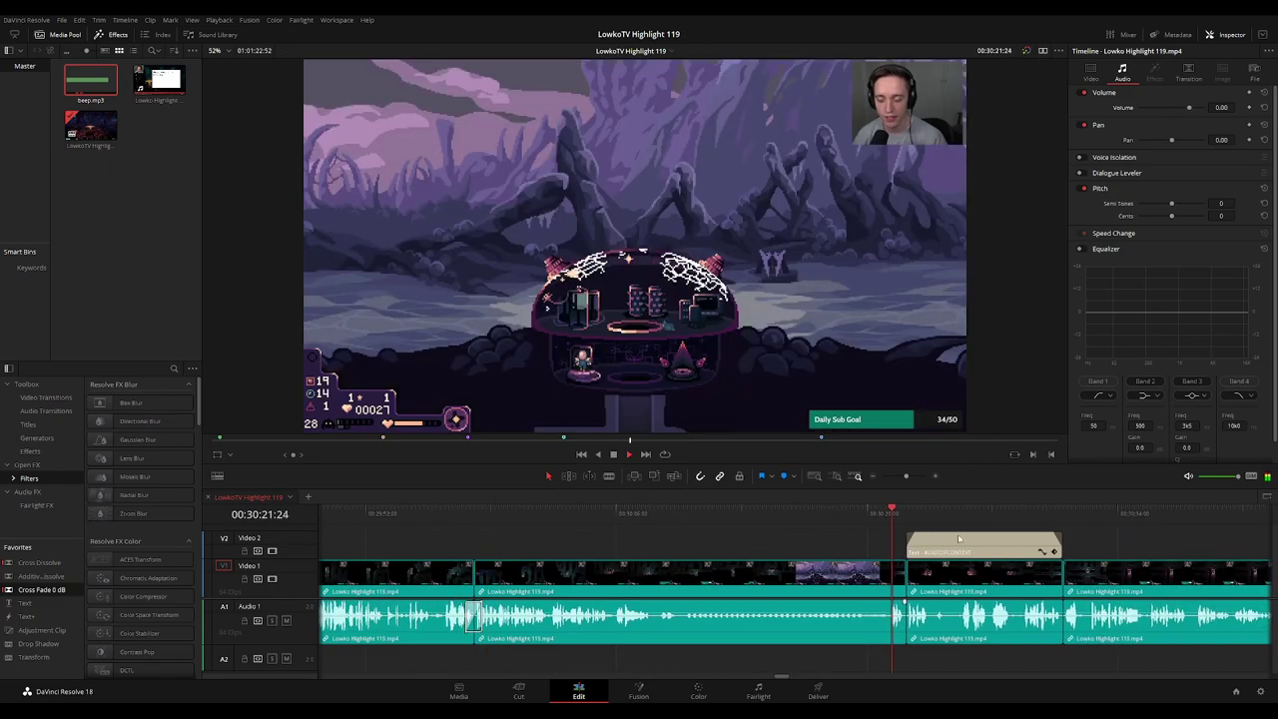
scroll(755, 542, right, 6)
drag(247, 591, 504, 615)
click(495, 516)
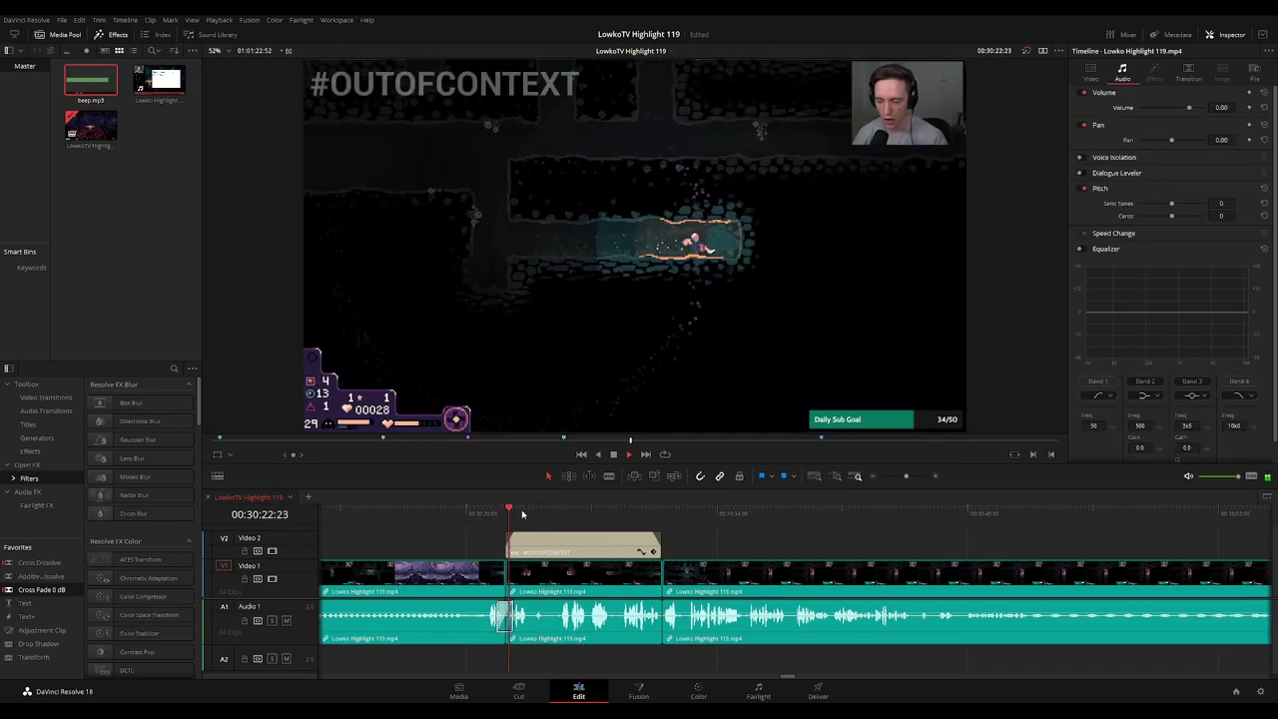
drag(42, 590, 669, 617)
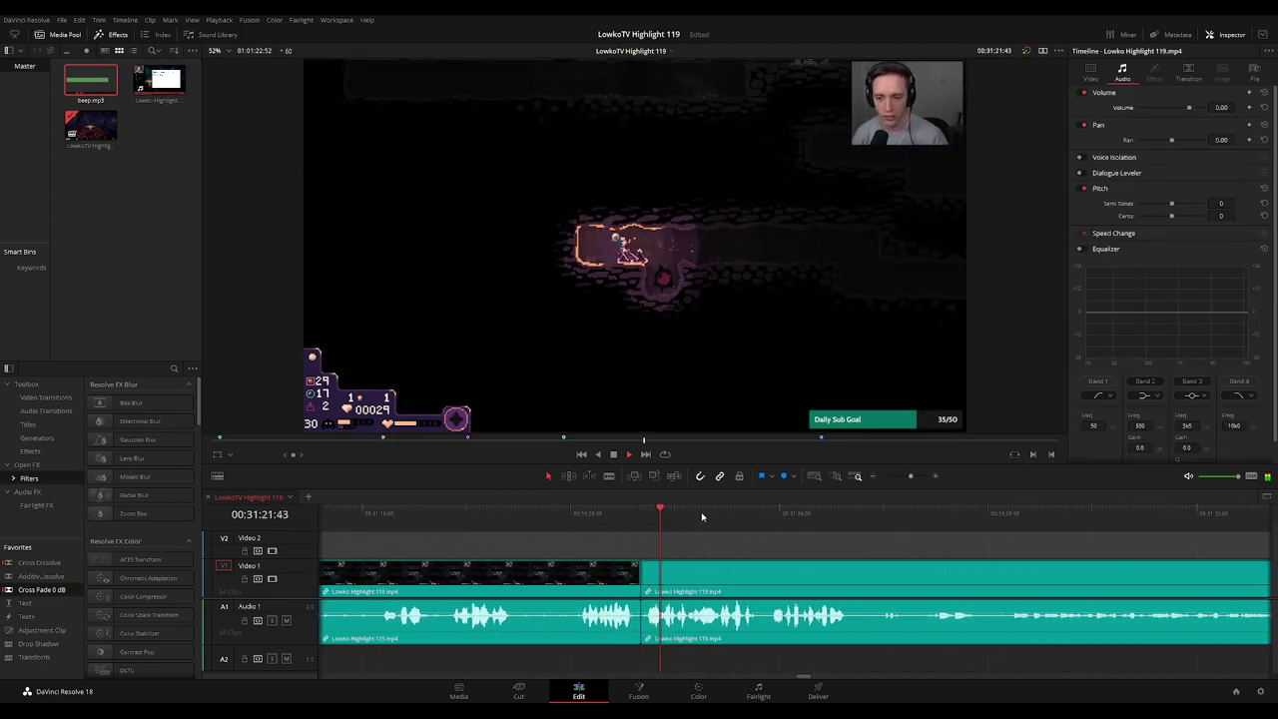
Apply a Cross Fade 0 dB to the audio cut at about 00:31:21 and replay it
click(615, 517)
scroll(821, 548, down, 3)
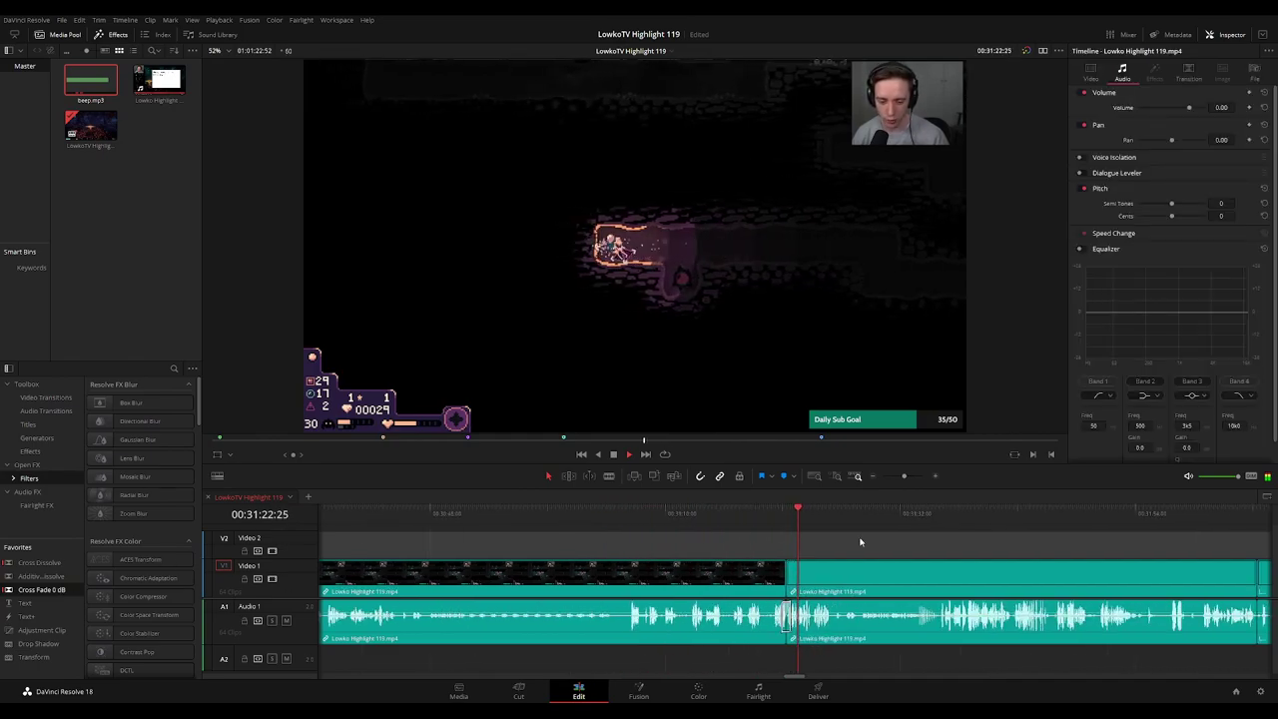
Locate the audio cut at about 00:32:05, add a Cross Fade 0 dB to it, and replay it
click(1166, 519)
drag(1135, 545, 607, 530)
click(717, 522)
click(702, 521)
scroll(796, 539, up, 2)
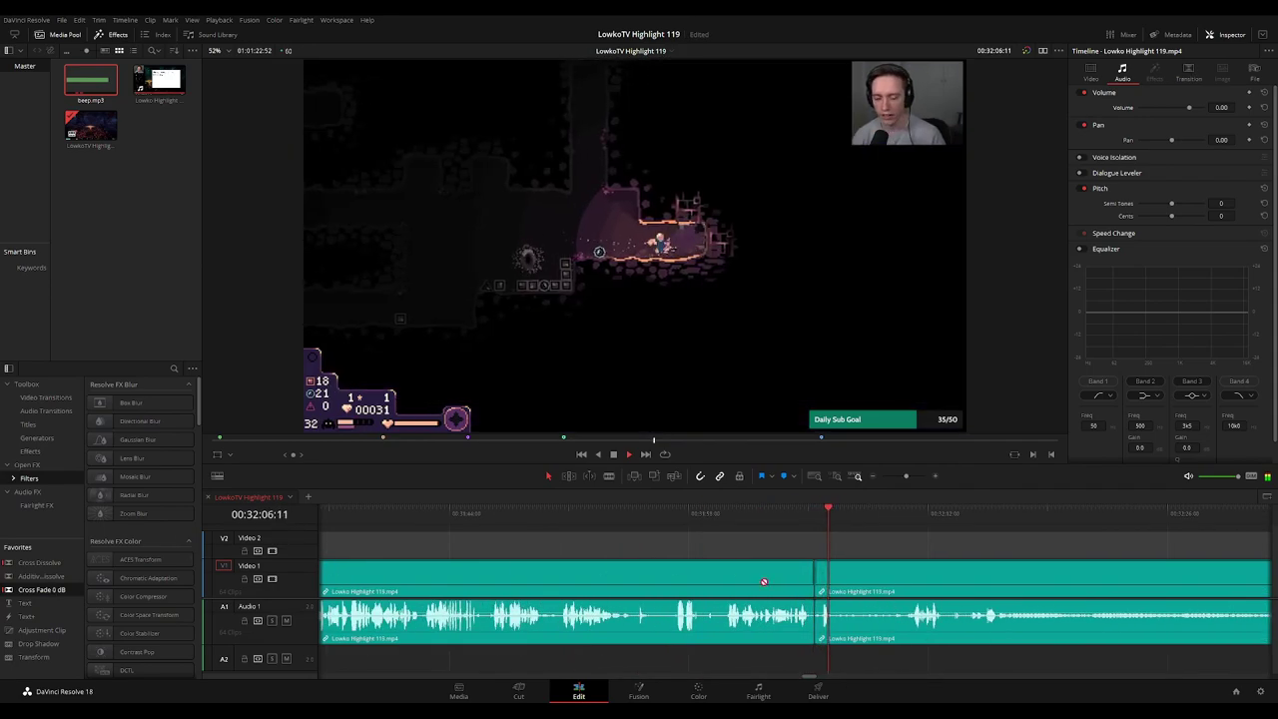
drag(764, 582, 827, 618)
click(816, 515)
Add a Cross Fade 0 dB to the audio cut at about 00:32:51 and replay it
scroll(730, 523, right, 3)
scroll(832, 545, down, 5)
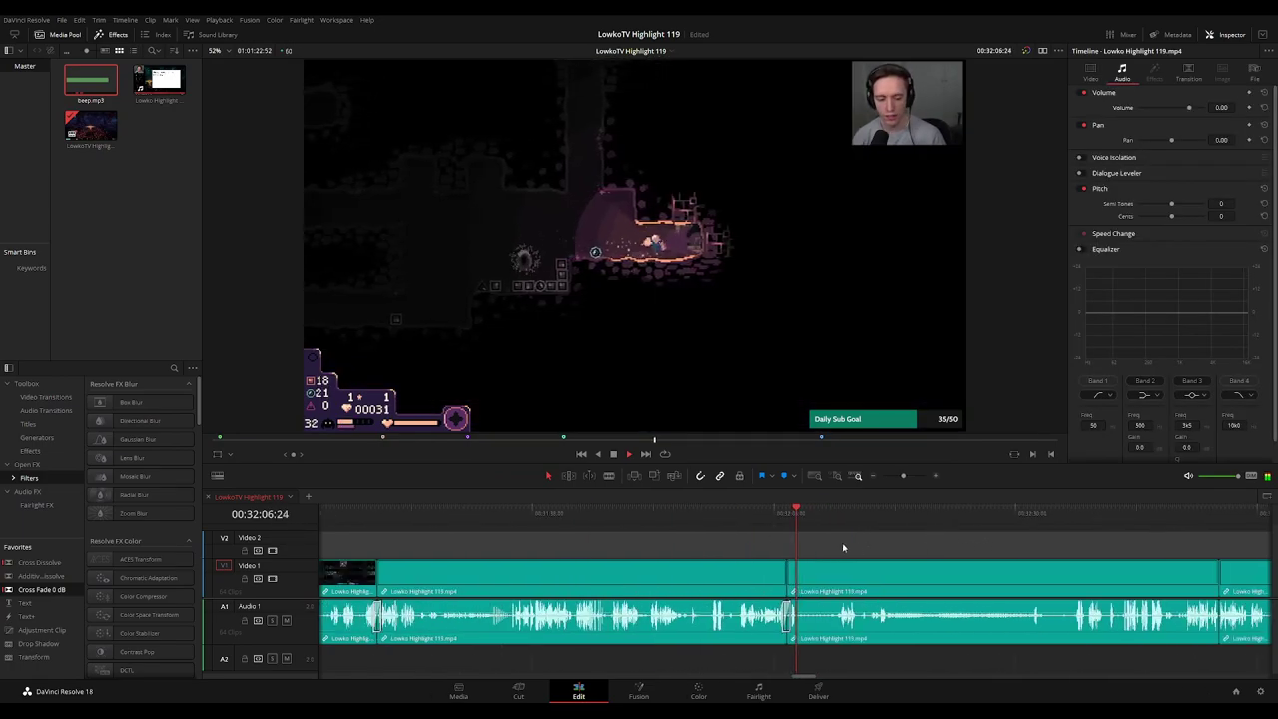
scroll(1145, 548, up, 5)
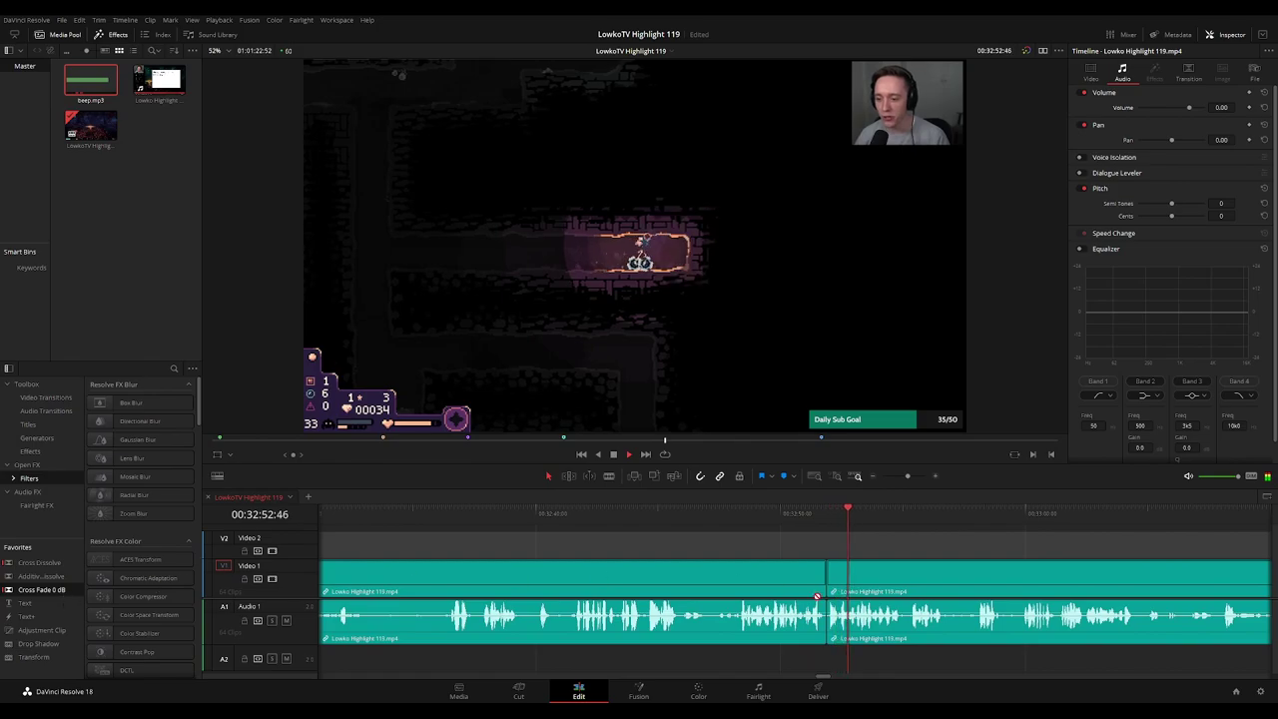
click(804, 522)
scroll(931, 545, down, 5)
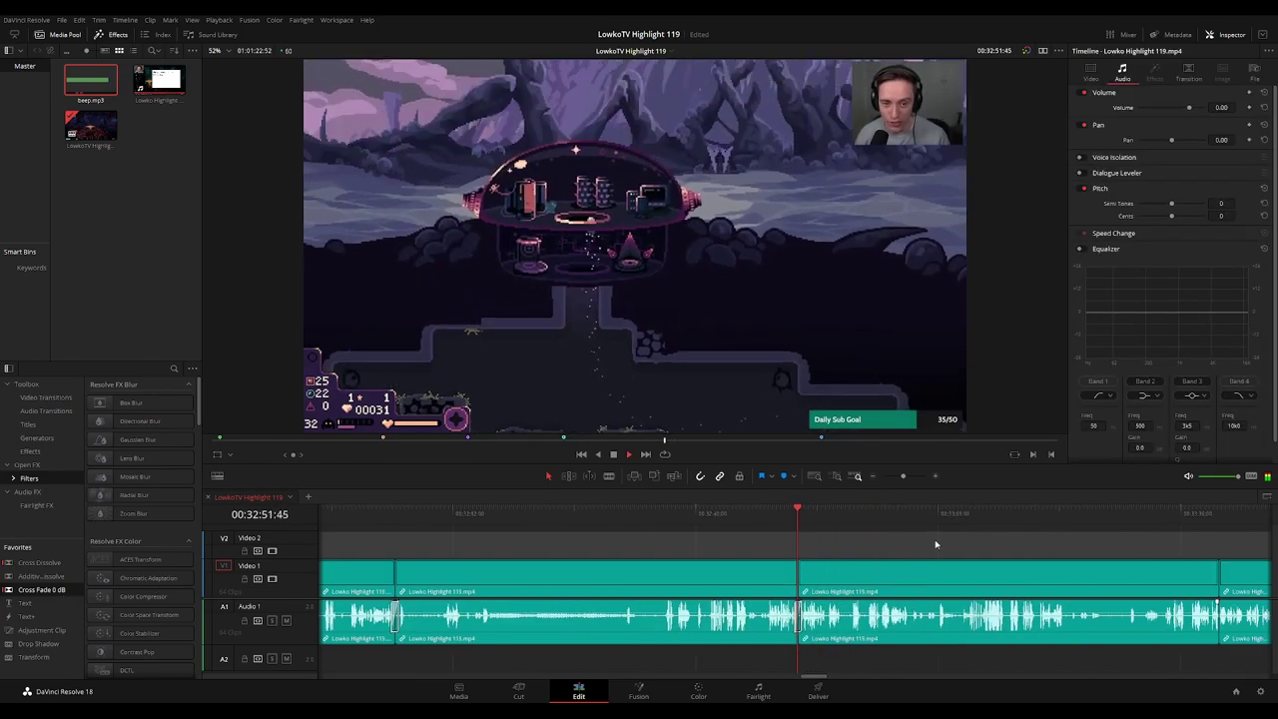
Play back the teal audio cut at about 00:33:40 to check how it sounds
scroll(999, 540, right, 3)
click(836, 517)
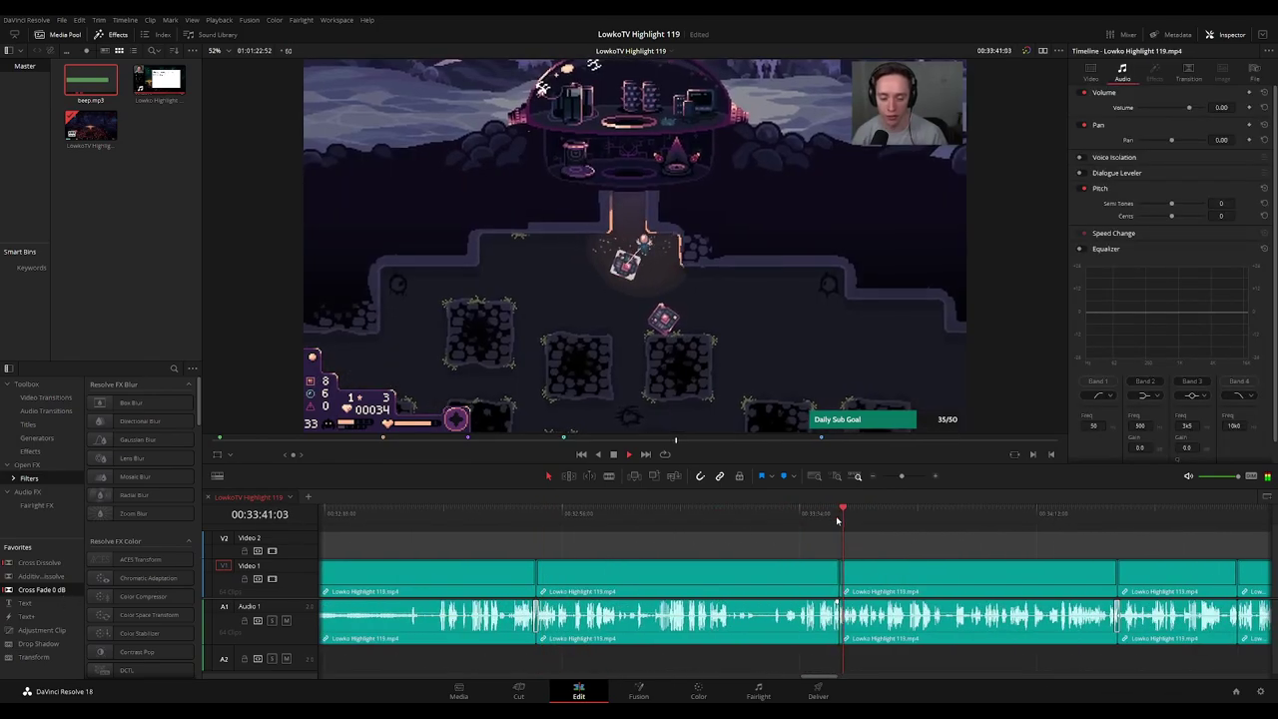
scroll(836, 519, up, 2)
click(666, 513)
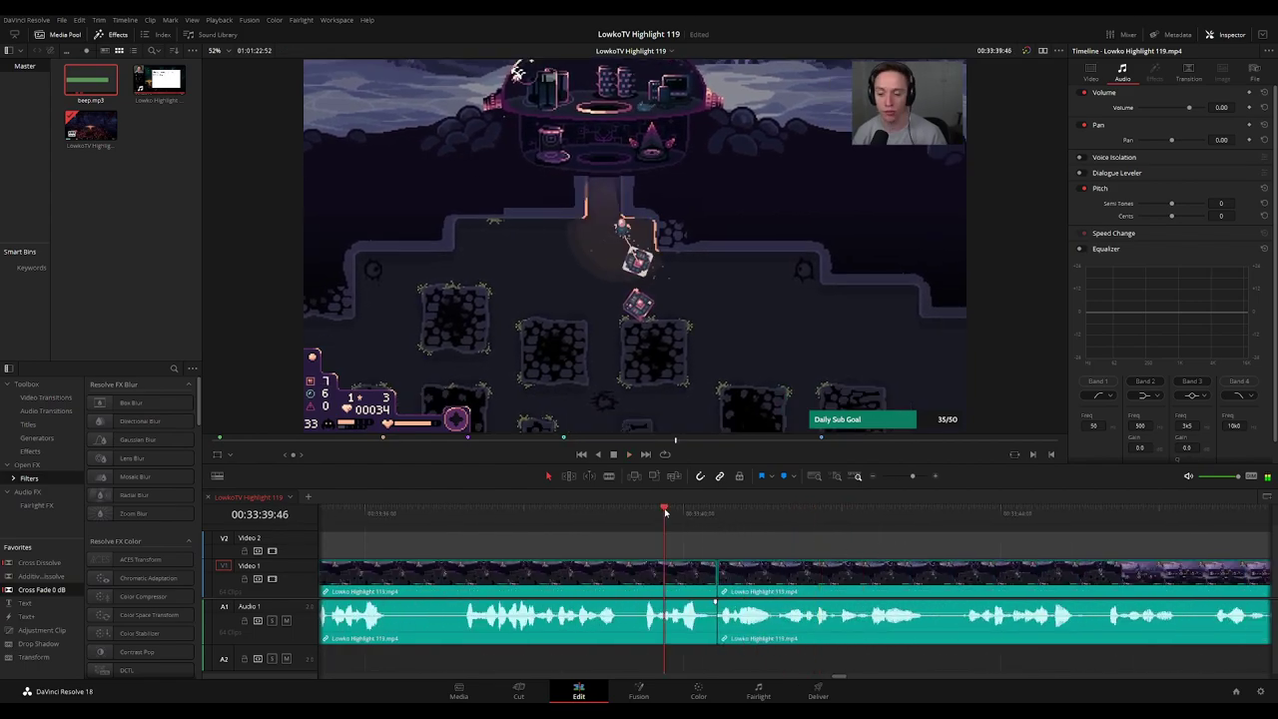
scroll(888, 570, down, 5)
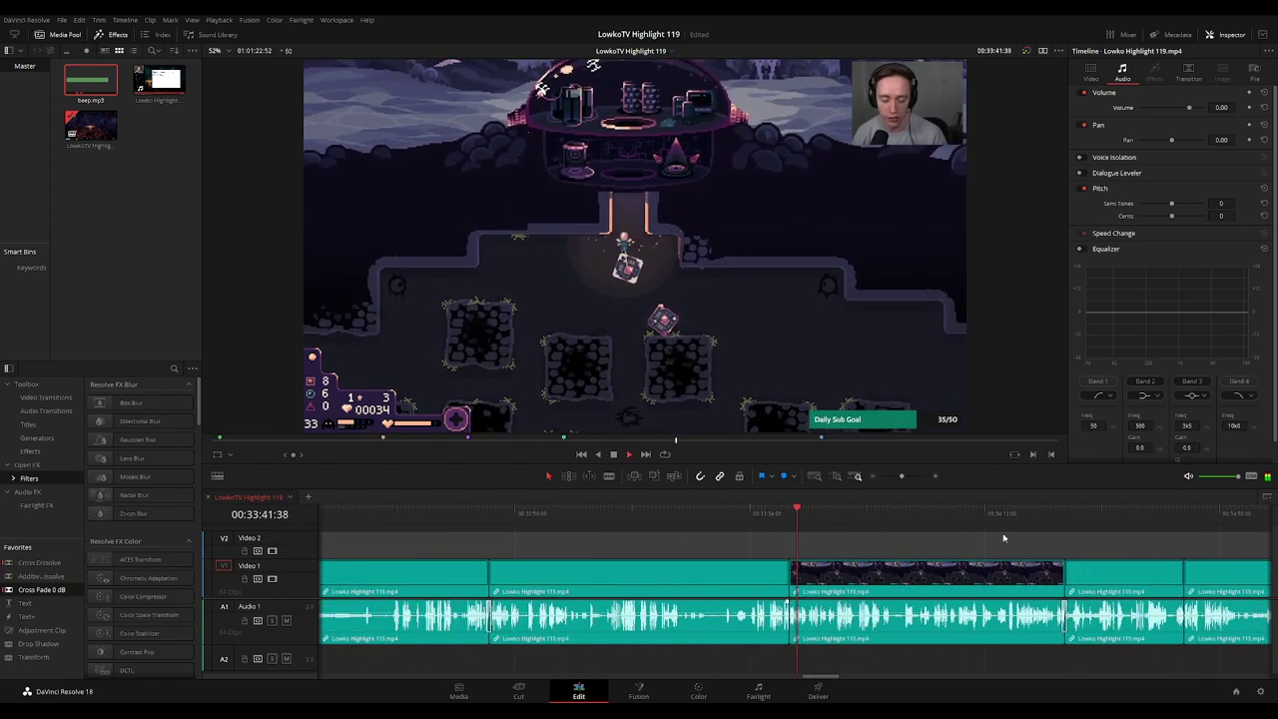
Play back the teal audio cuts at about 00:34:25 and 00:34:44 to check how they sound
click(1048, 523)
drag(1099, 544, 745, 542)
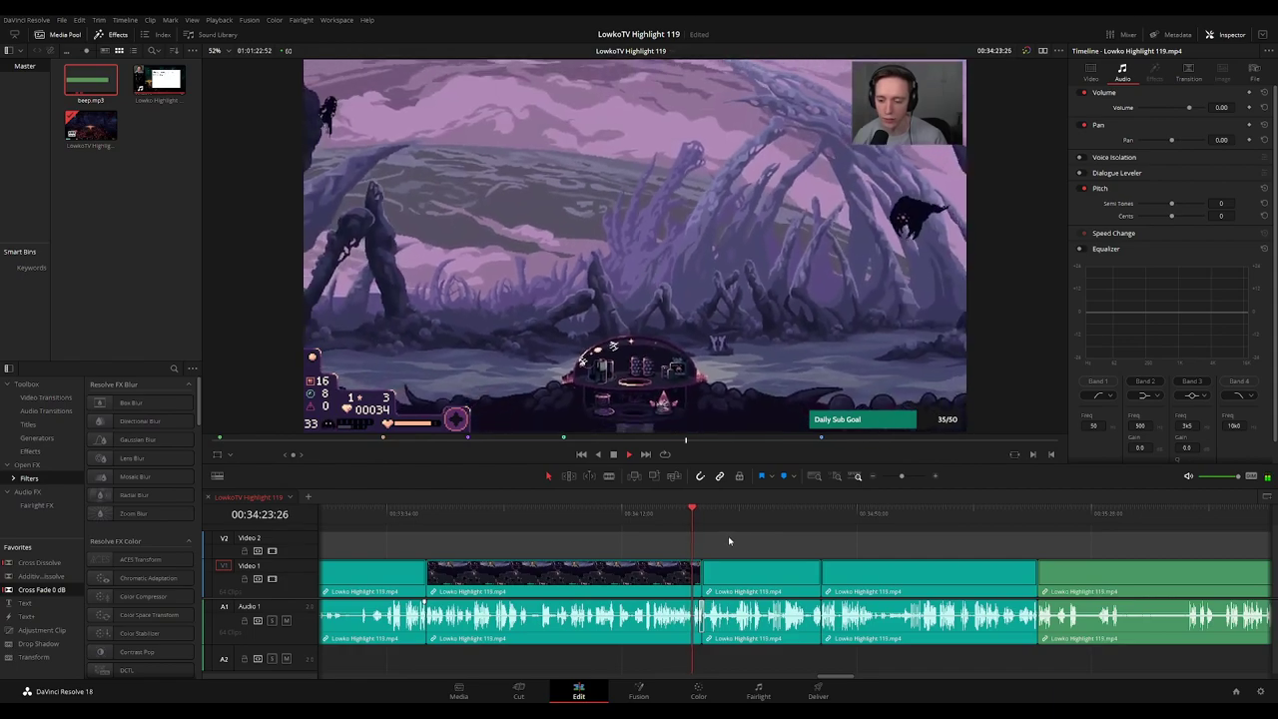
key(space)
click(802, 517)
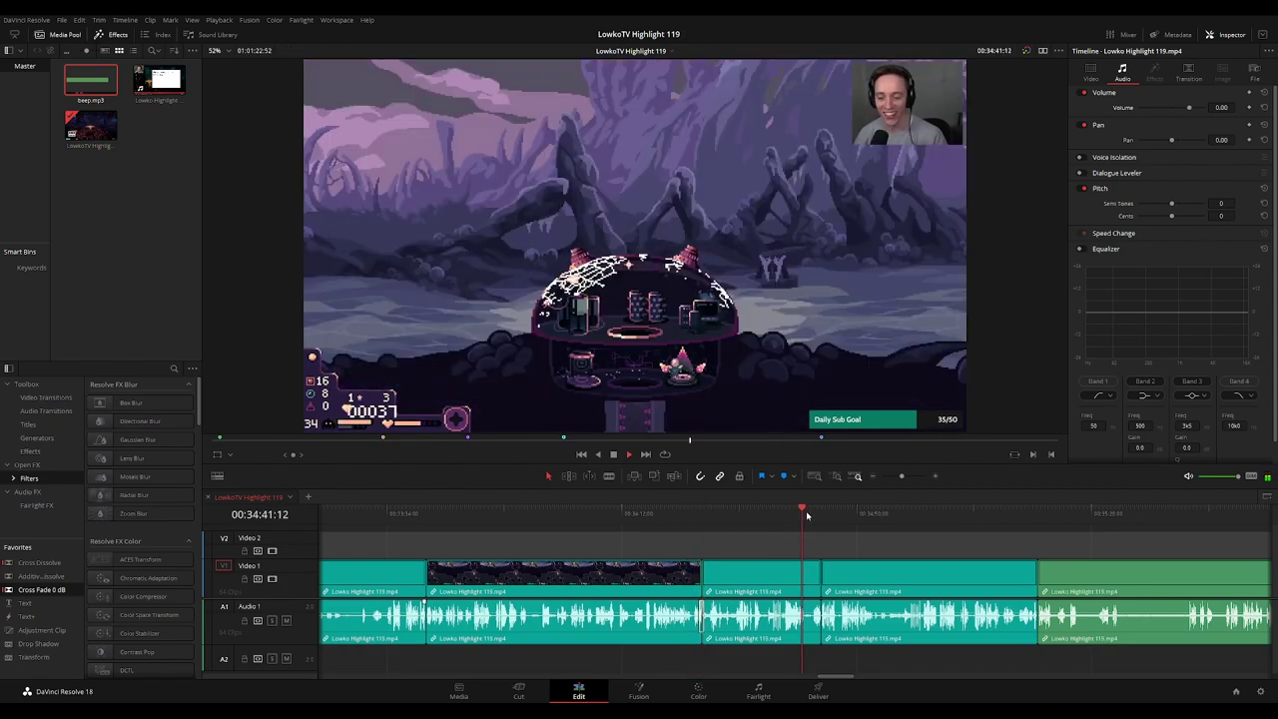
scroll(896, 550, up, 5)
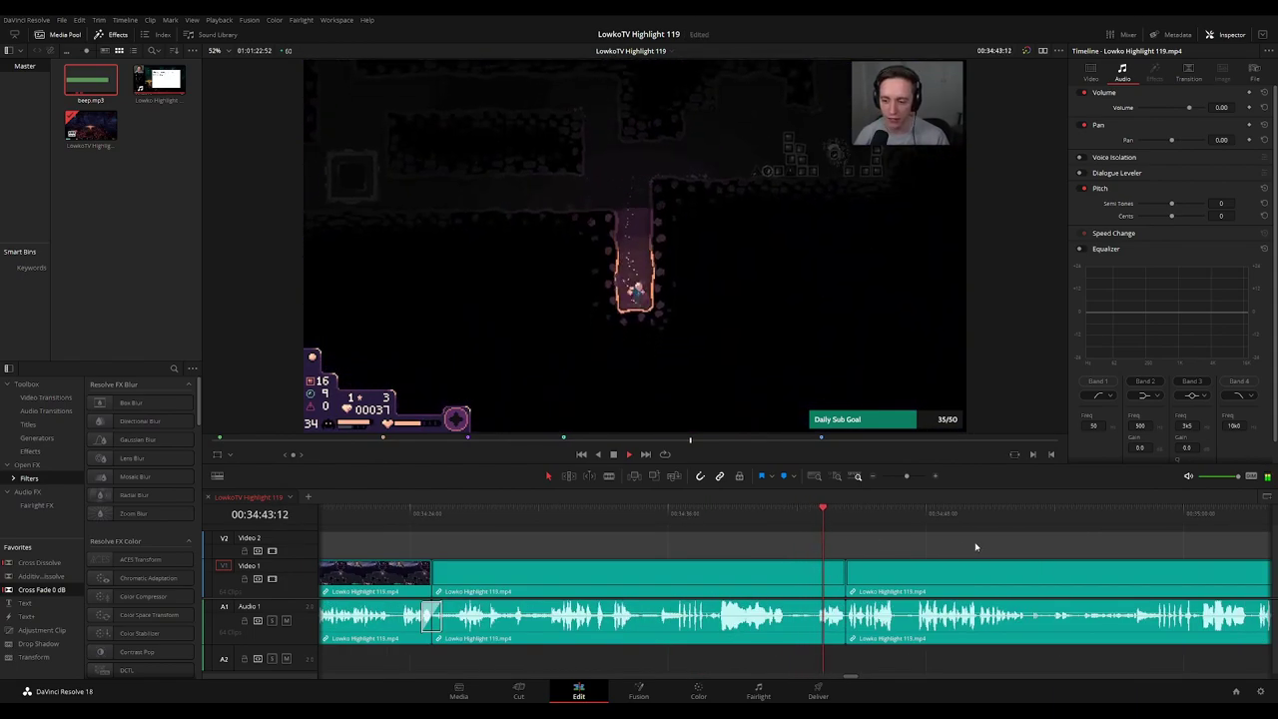
scroll(980, 546, right, 3)
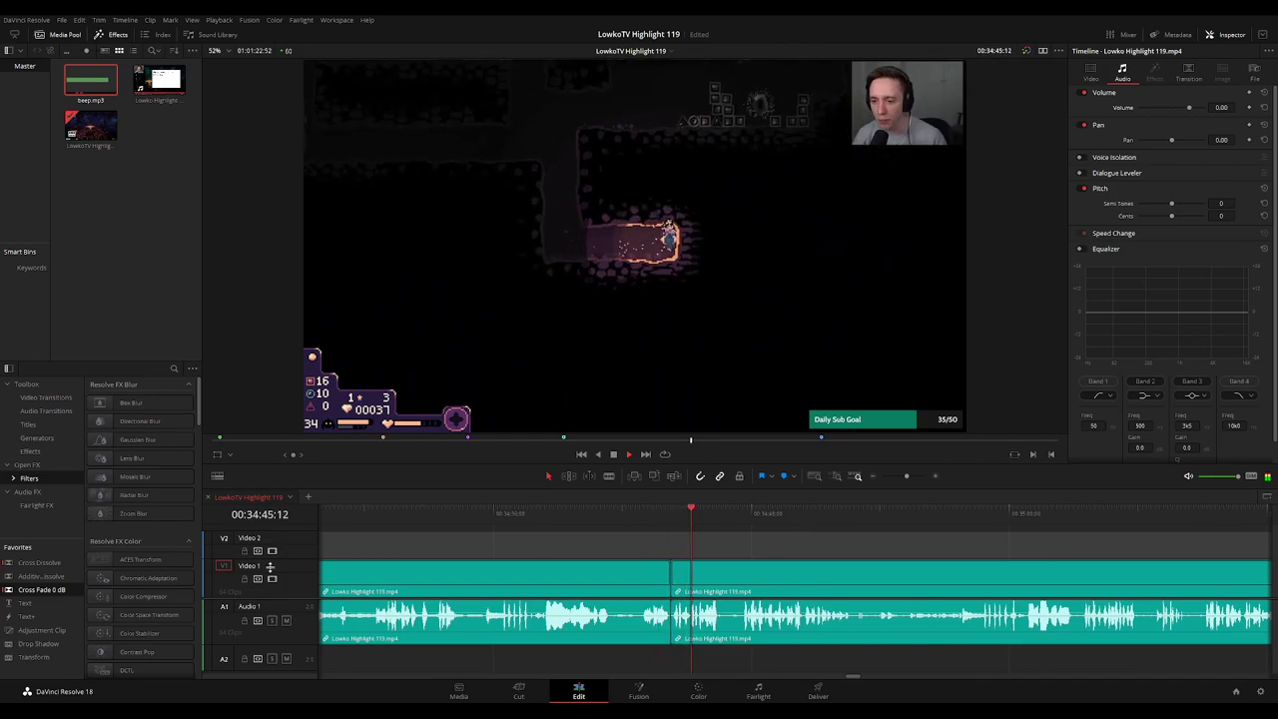
scroll(1032, 551, down, 4)
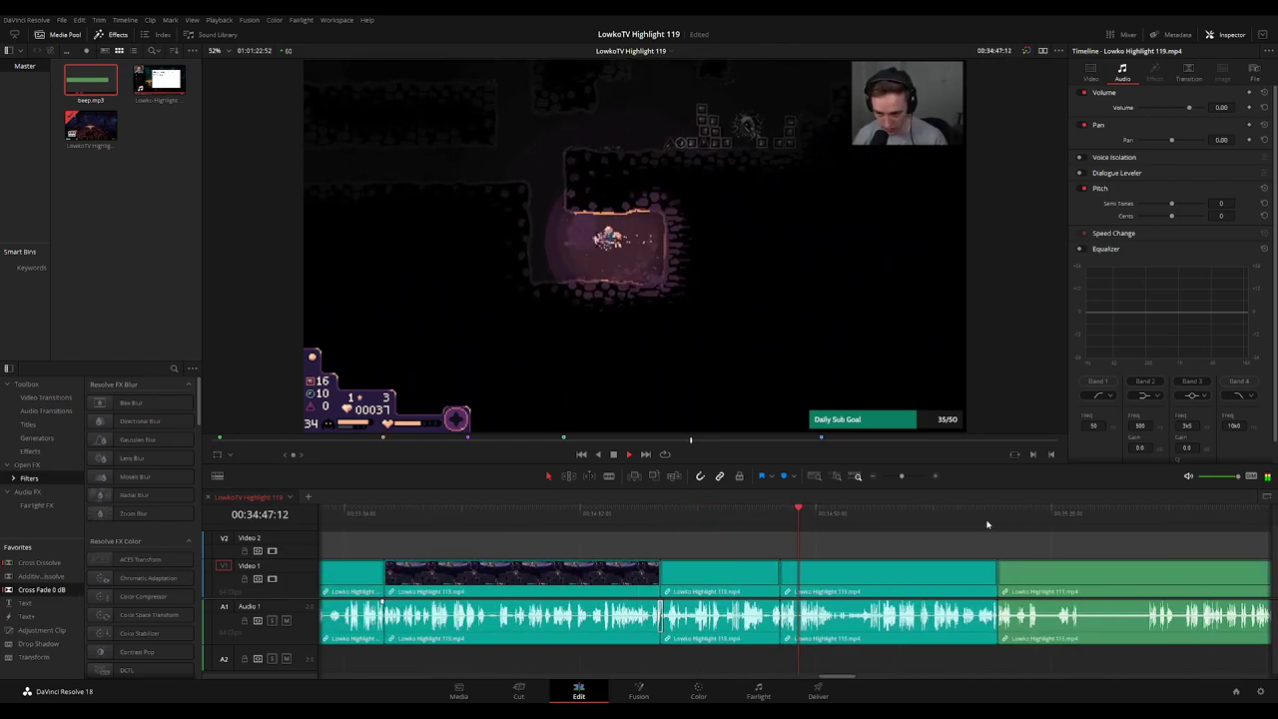
Add a Cross Fade 0 dB to the teal-to-green audio cut at about 00:35:19 and replay it
scroll(997, 530, up, 3)
drag(47, 595, 810, 615)
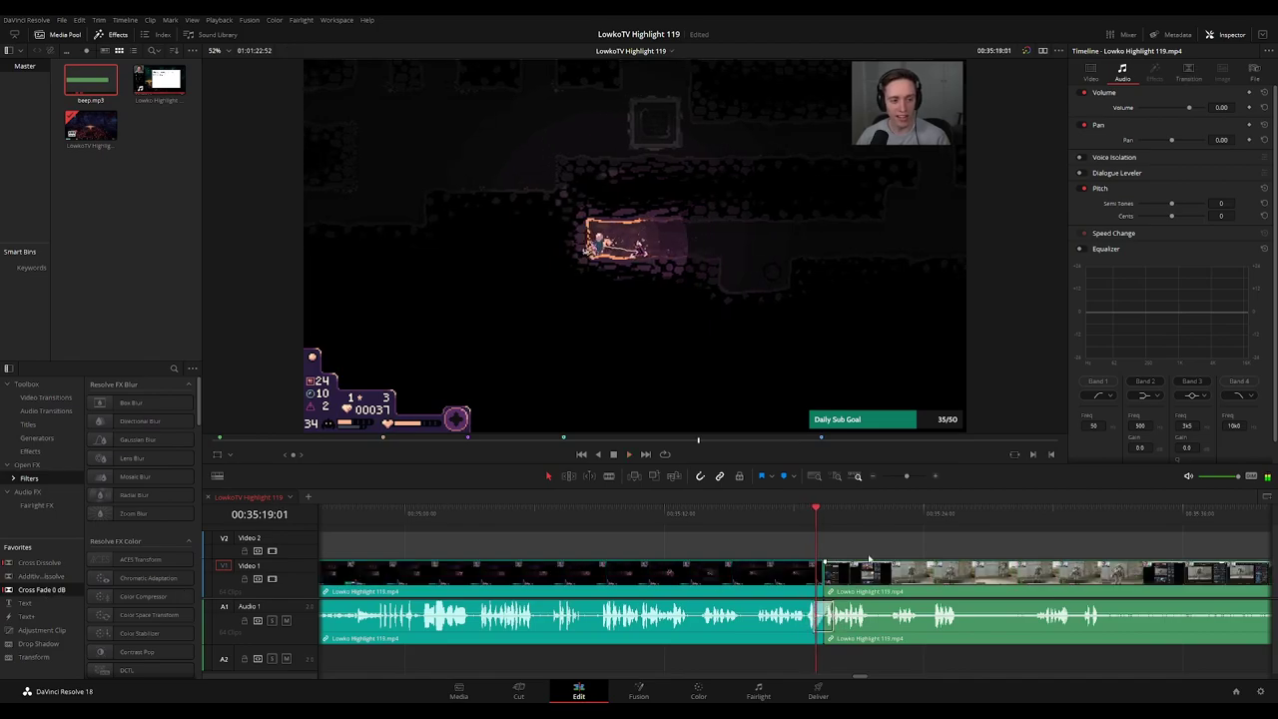
key(space)
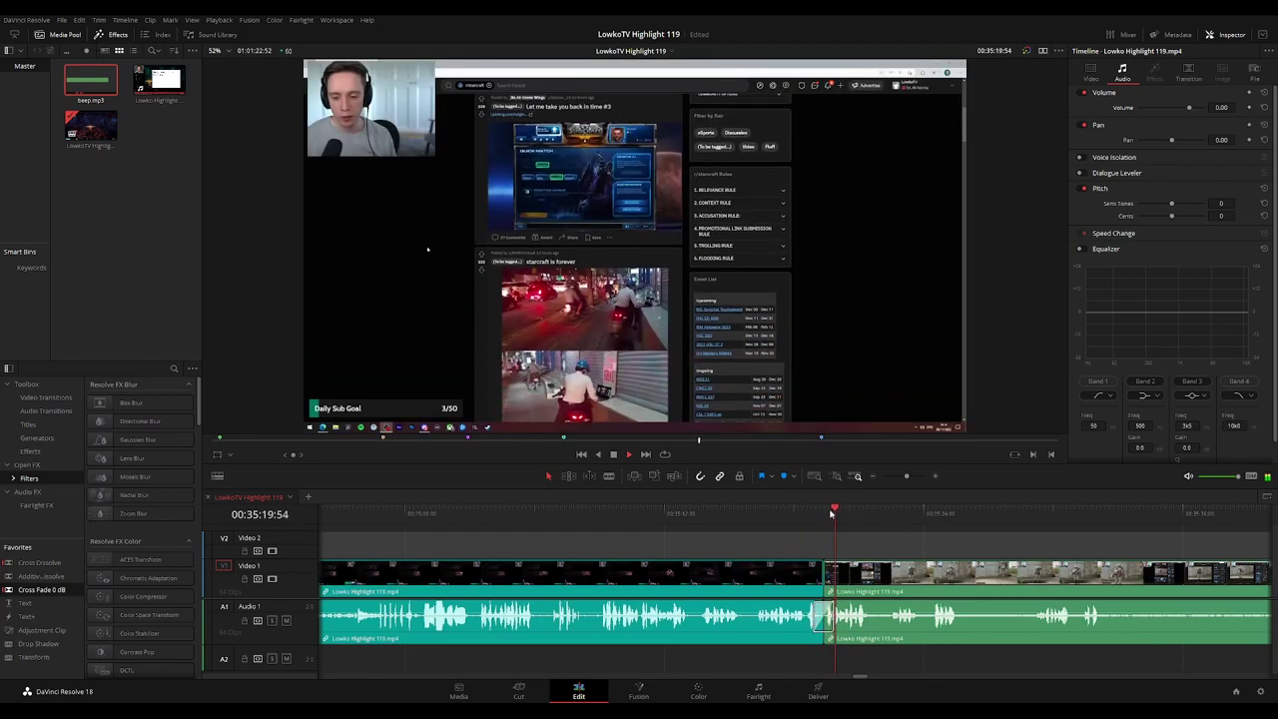
click(809, 515)
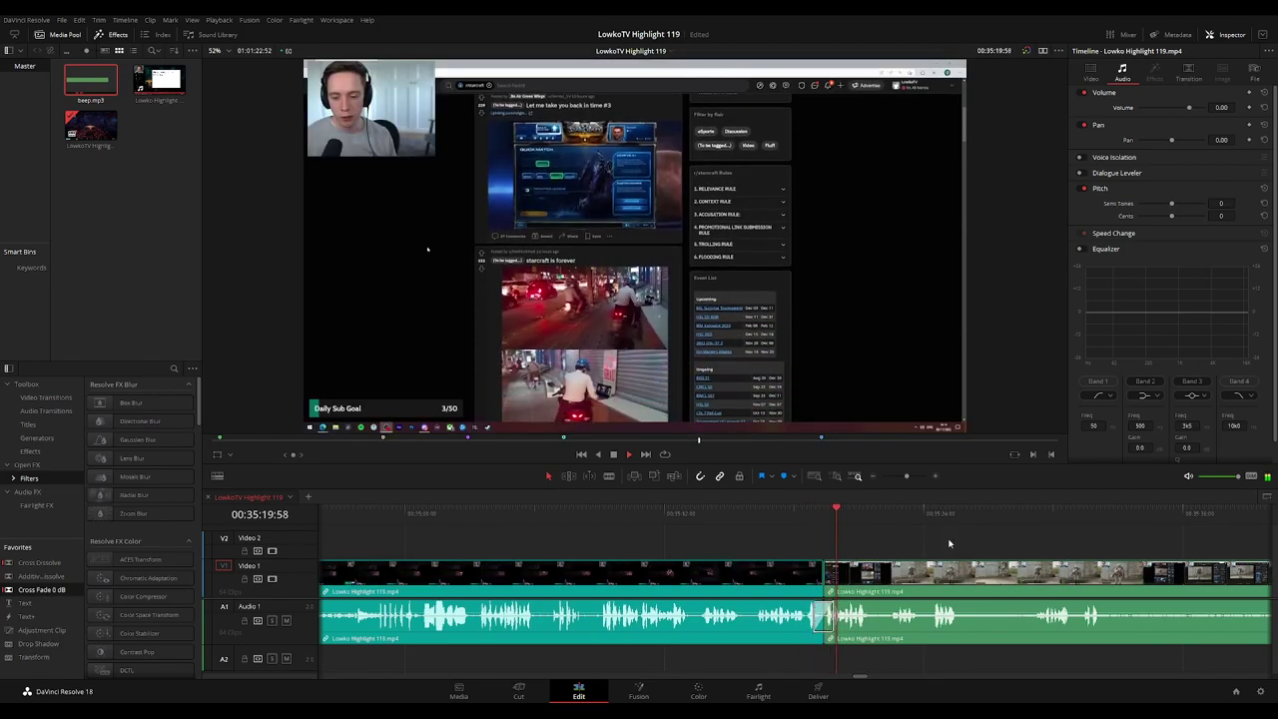
Add a Cross Fade 0 dB to the green audio cut at about 00:36:48 and replay it
click(984, 527)
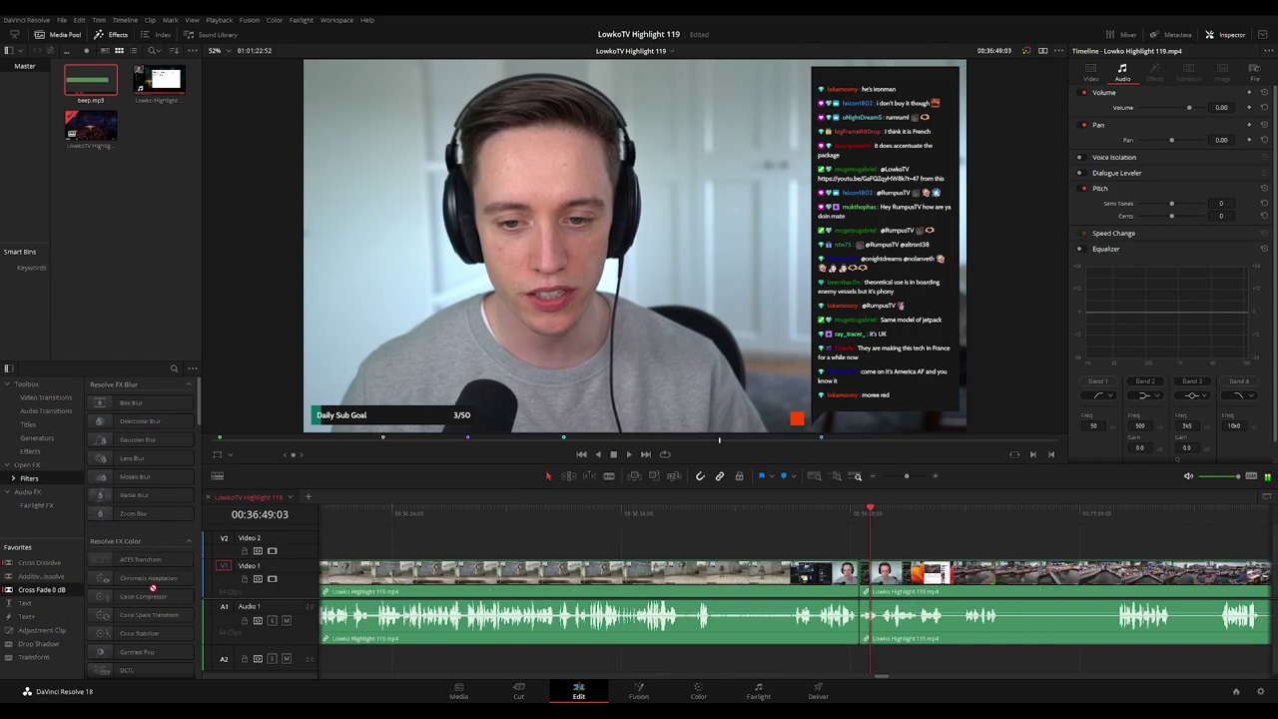
click(855, 522)
key(space)
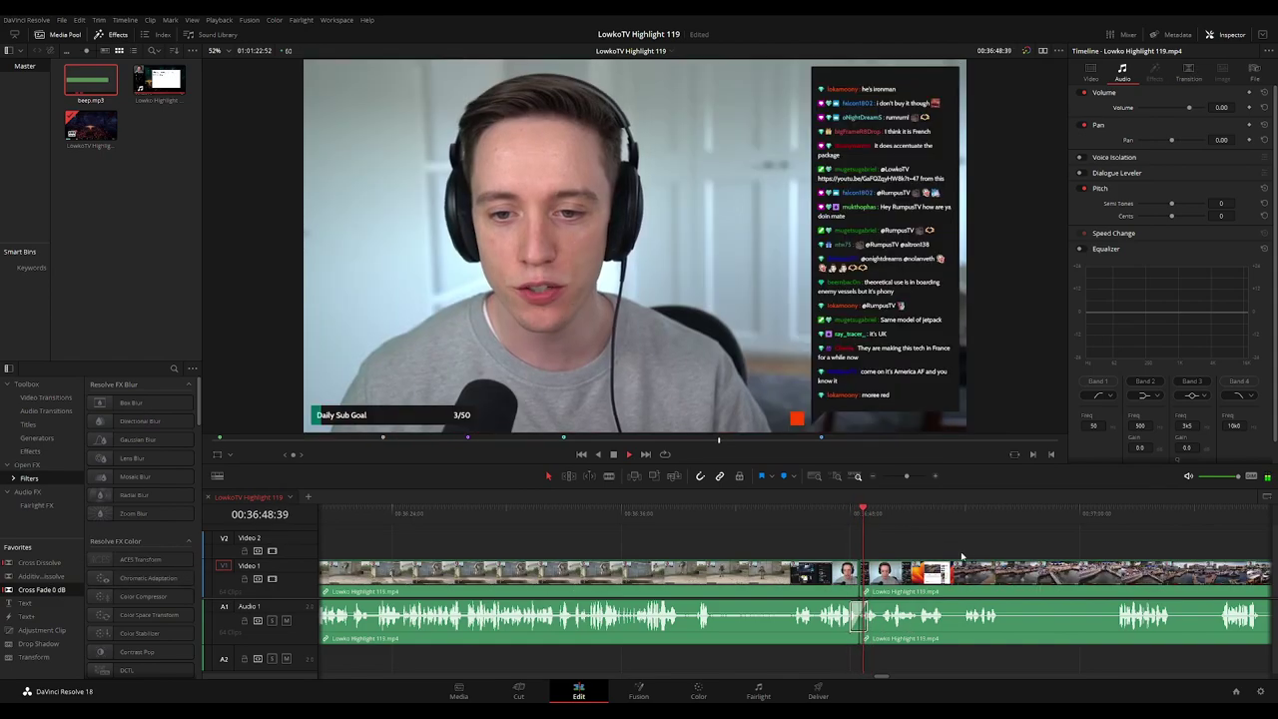
Add a Cross Fade 0 dB to the green audio cut at about 00:38:22 and replay it
scroll(1011, 557, down, 8)
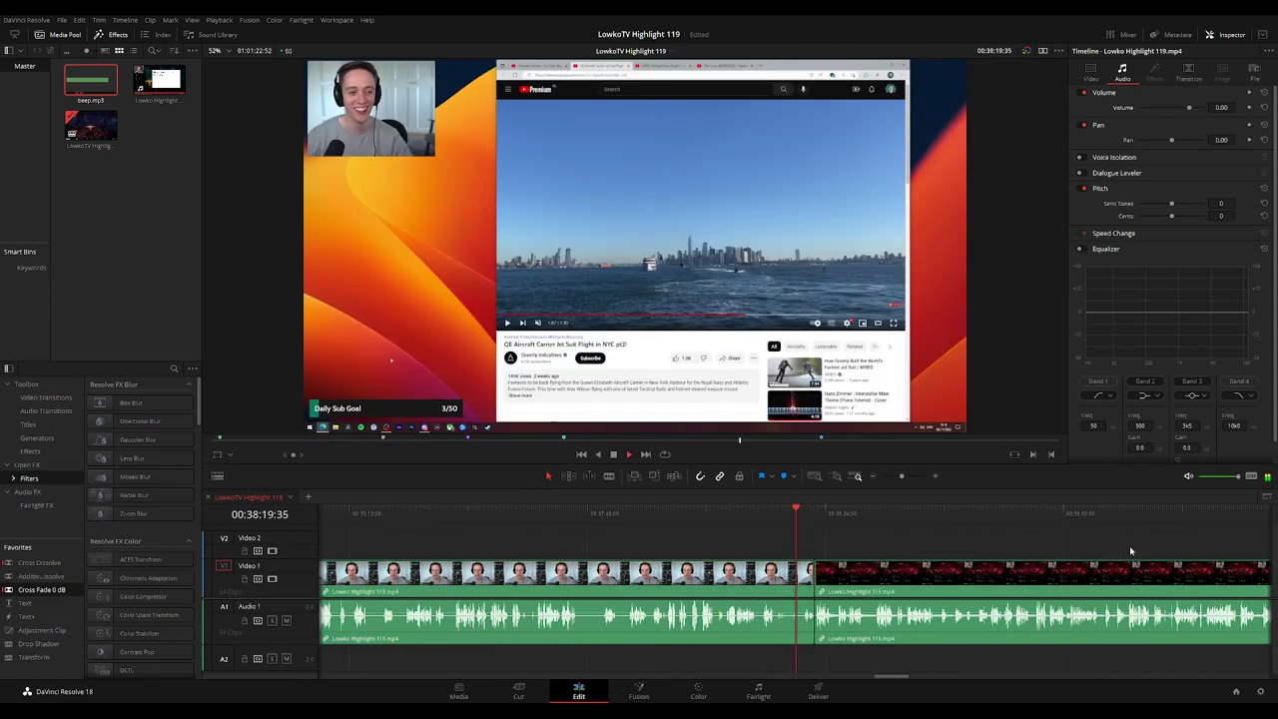
drag(900, 601, 873, 614)
click(847, 519)
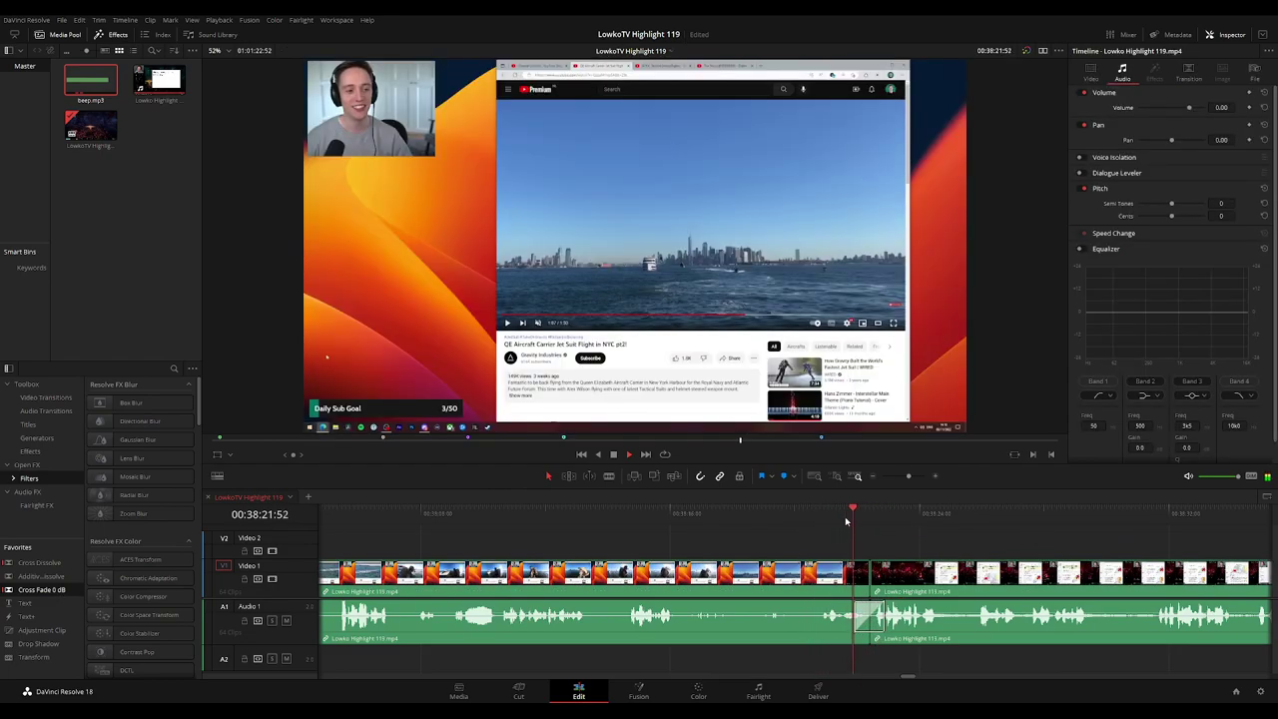
Locate the green audio cut at about 00:43:13, add a Cross Fade 0 dB to it, and replay it
scroll(1059, 551, down, 8)
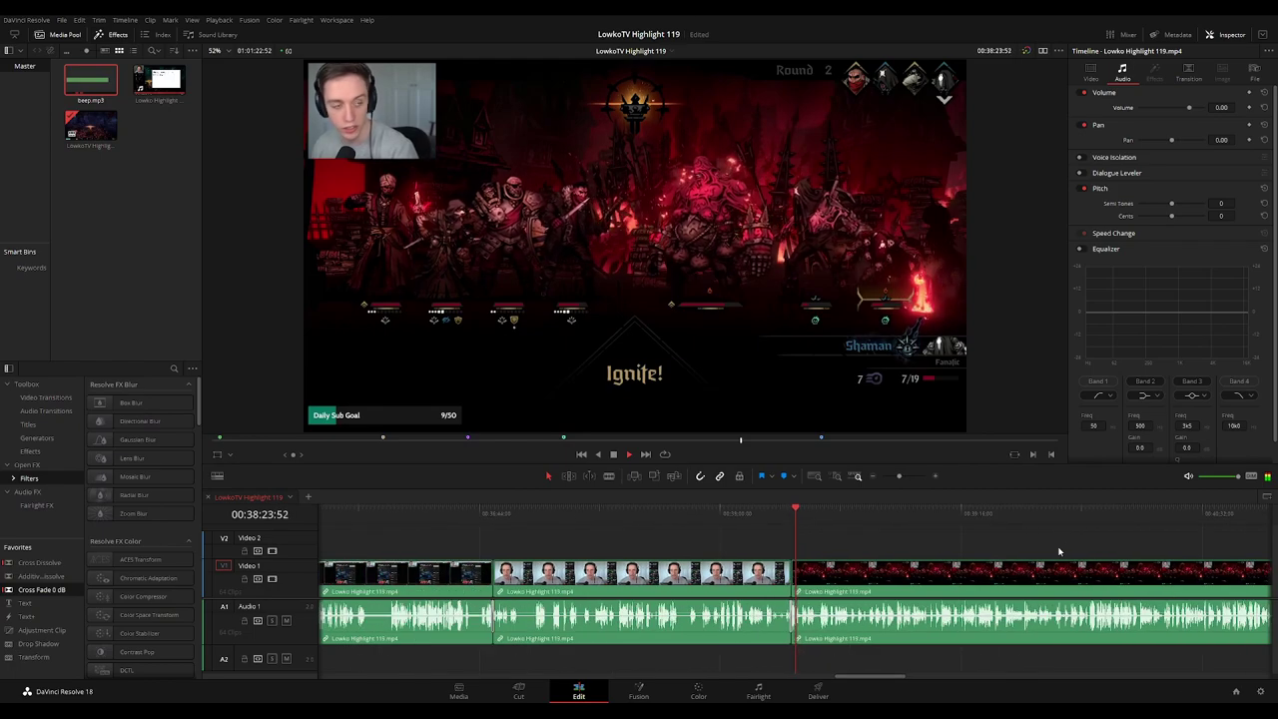
click(1162, 514)
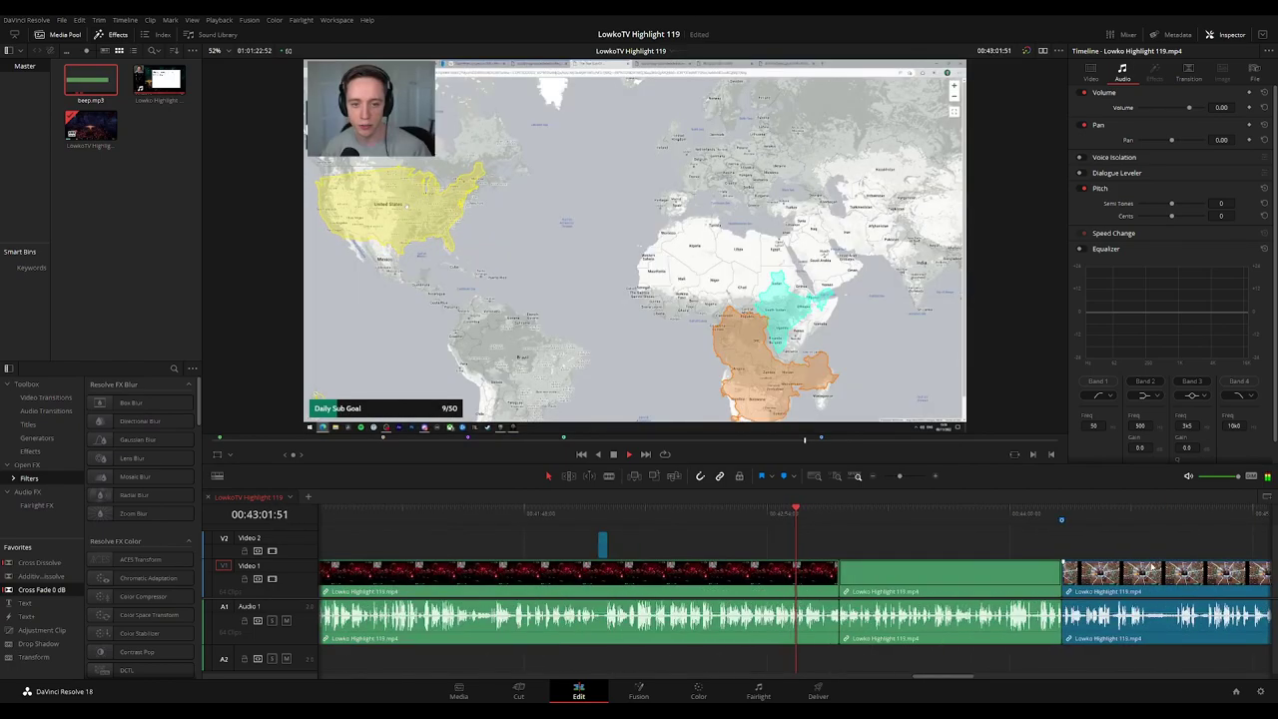
drag(876, 520, 866, 521)
scroll(939, 551, up, 5)
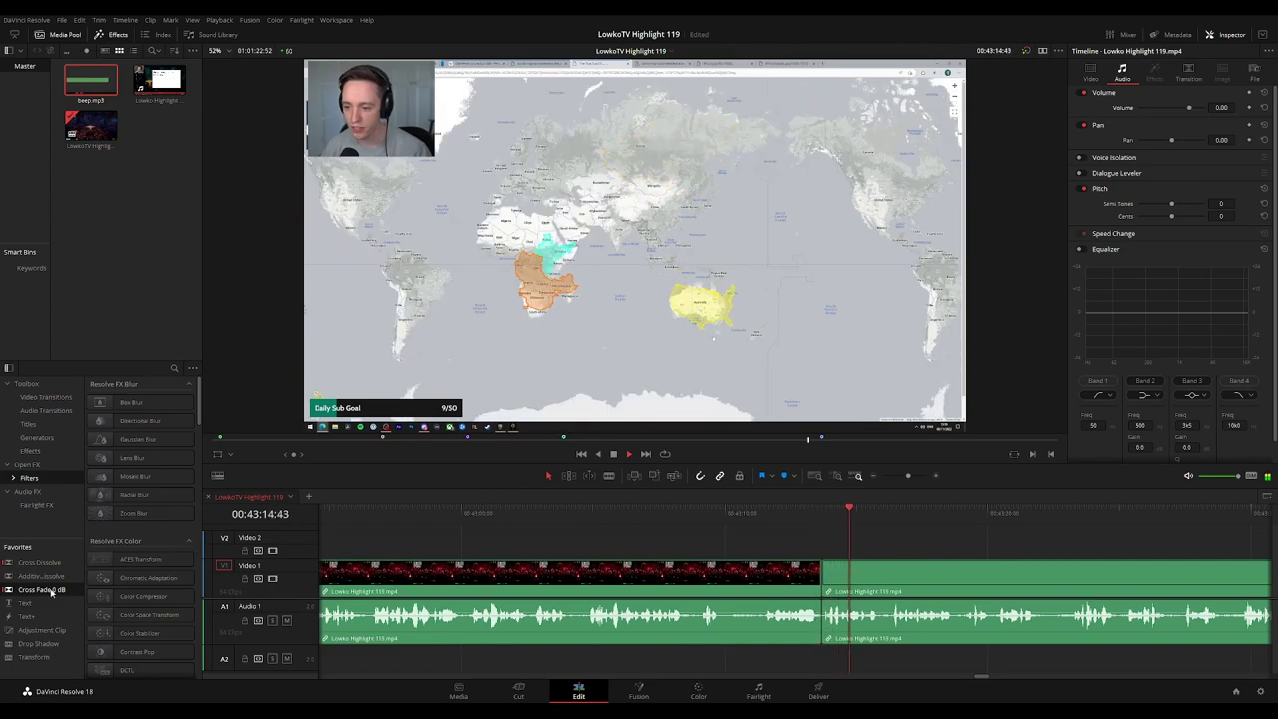
drag(53, 590, 822, 616)
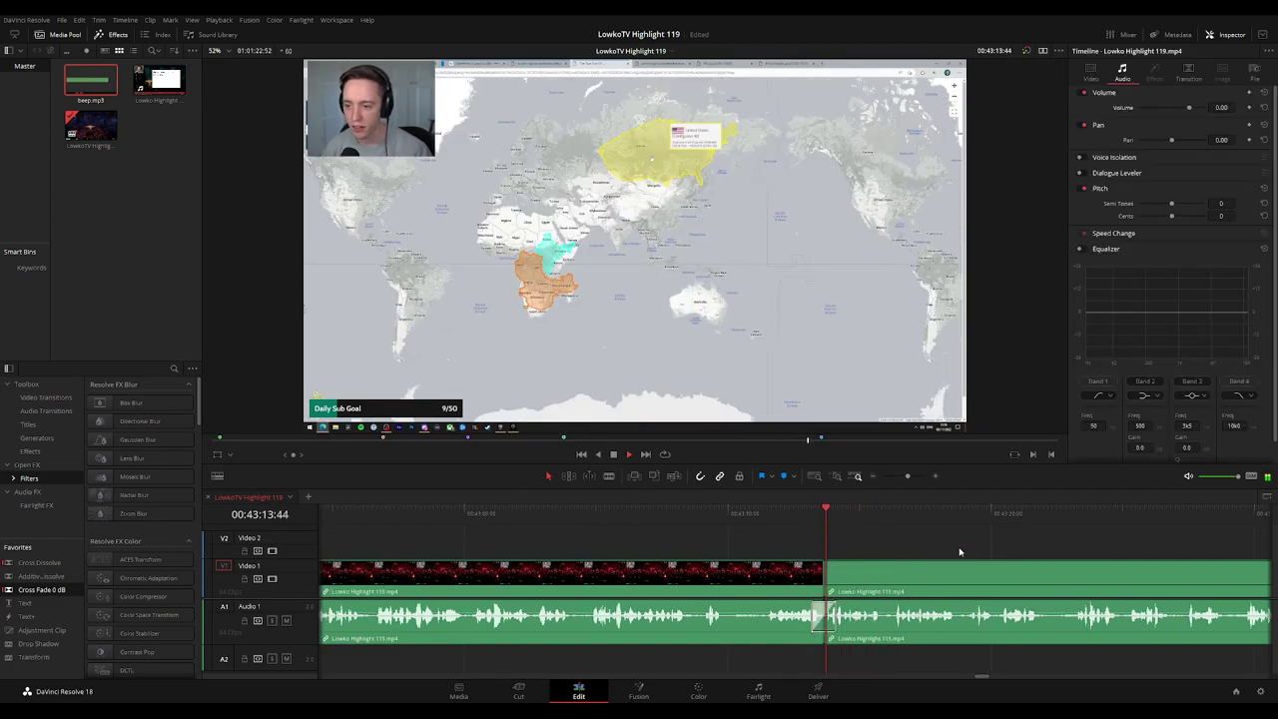
Add a Cross Fade 0 dB to the green-to-blue audio cut at about 00:44:14 and replay it
scroll(966, 551, down, 8)
click(995, 517)
scroll(1033, 555, up, 1)
scroll(1032, 555, up, 7)
drag(77, 589, 965, 615)
key(space)
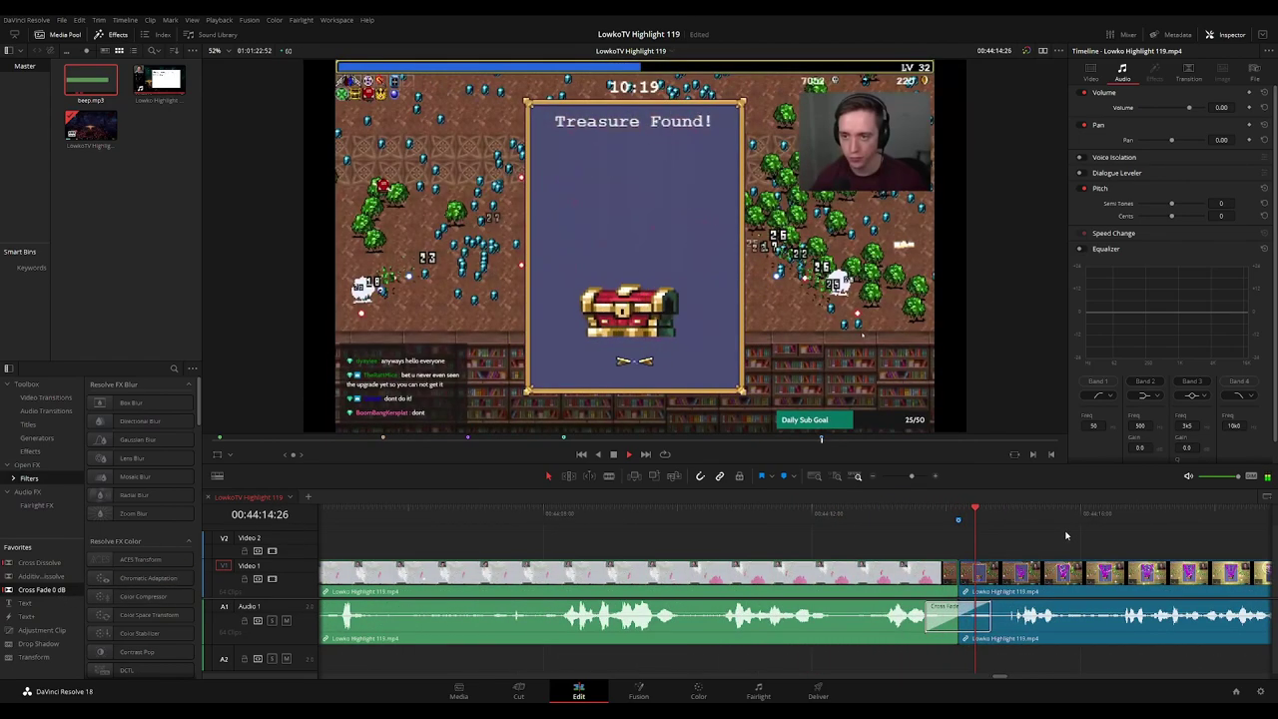
Play the blue-to-green audio cut at about 00:53:44, add a Cross Fade 0 dB to it, and replay it
scroll(1065, 534, down, 5)
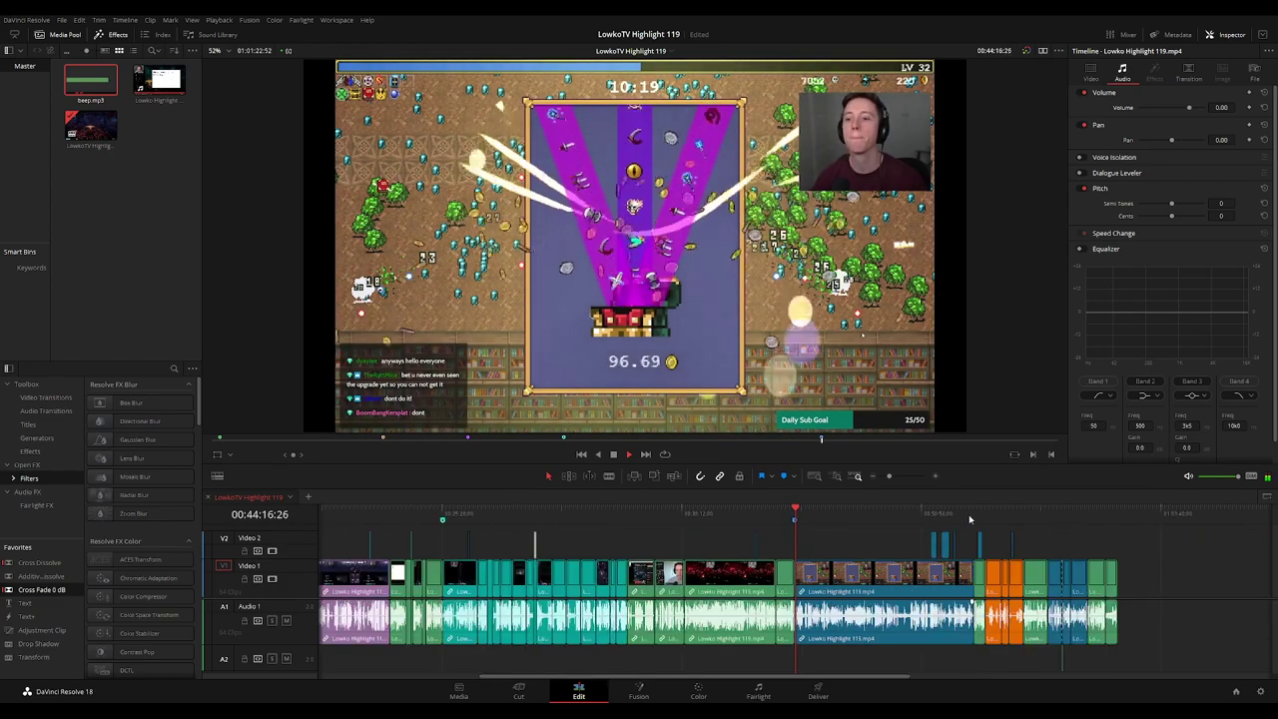
click(974, 540)
scroll(928, 540, up, 5)
click(749, 540)
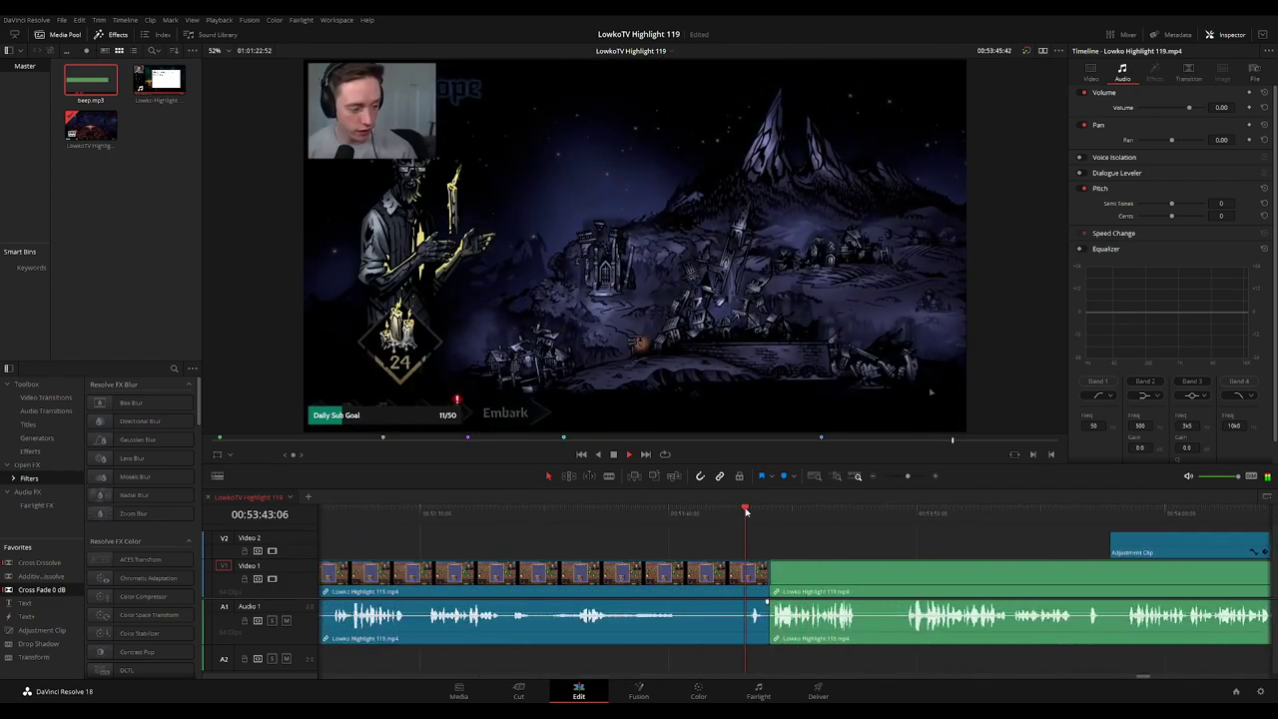
key(space)
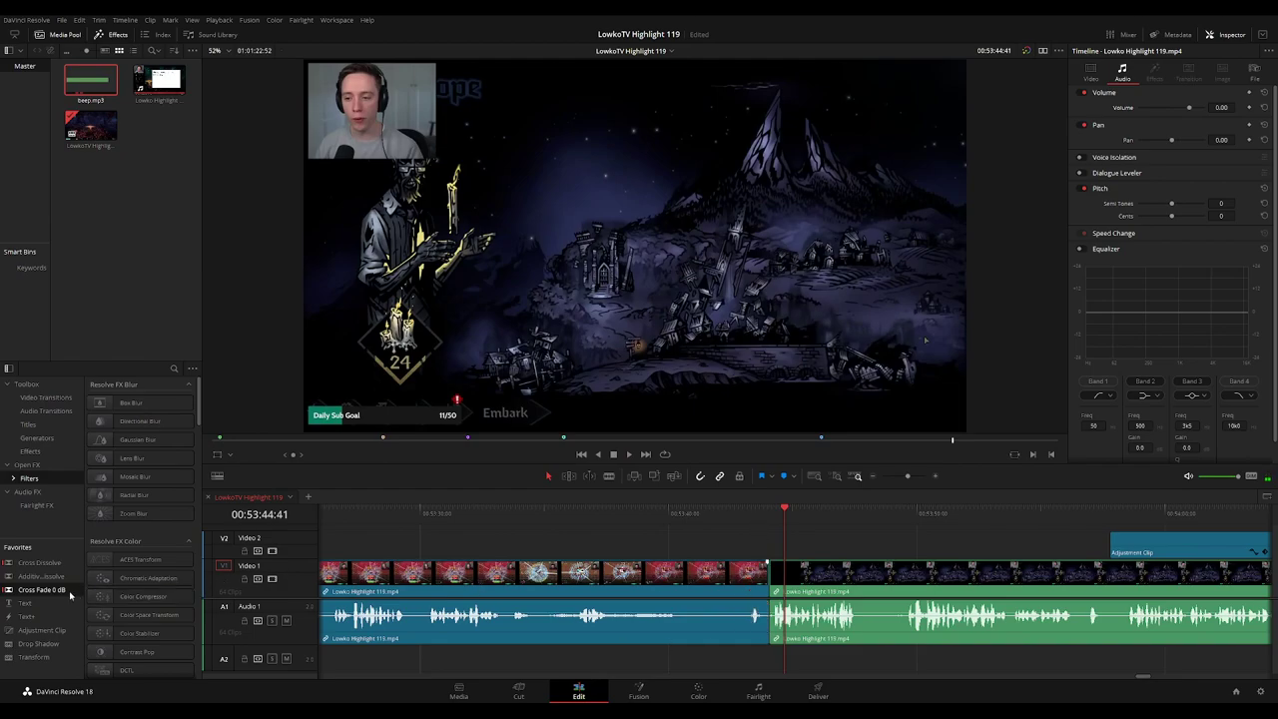
click(742, 538)
key(space)
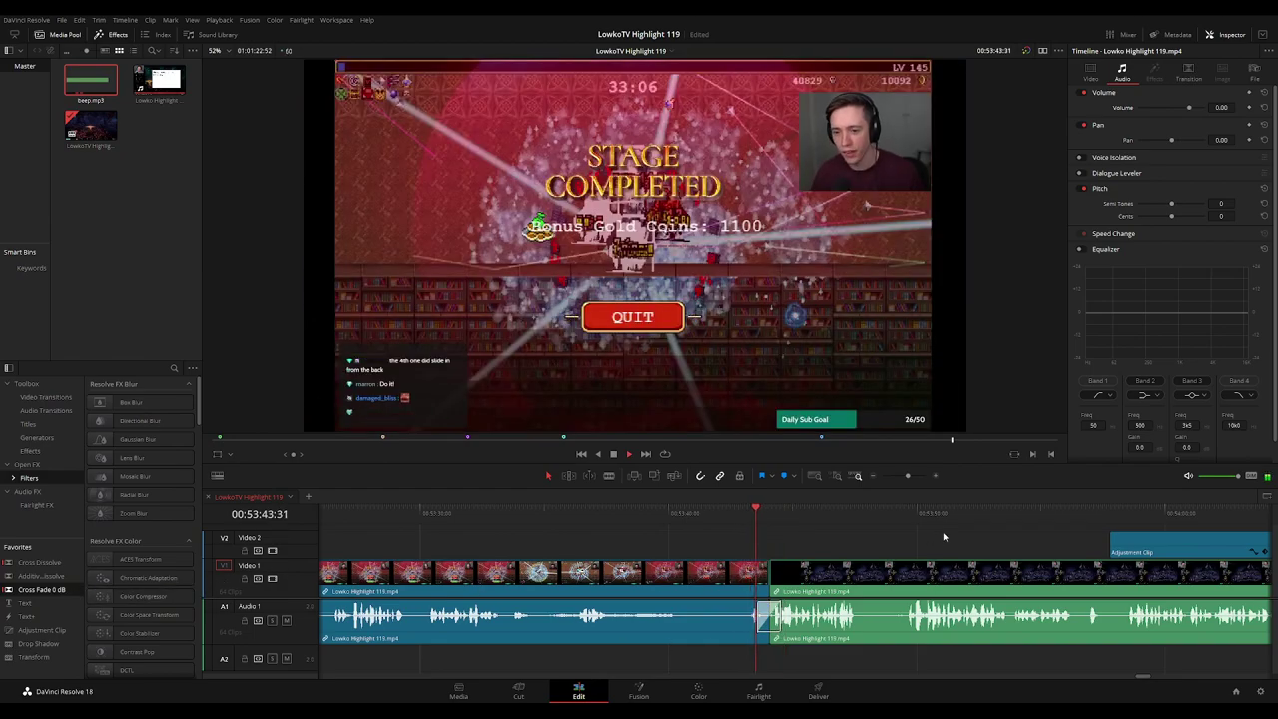
Try a Cross Fade 0 dB on the green-to-orange audio cut at about 00:54:21, undo it, and play back the cut
scroll(947, 535, down, 4)
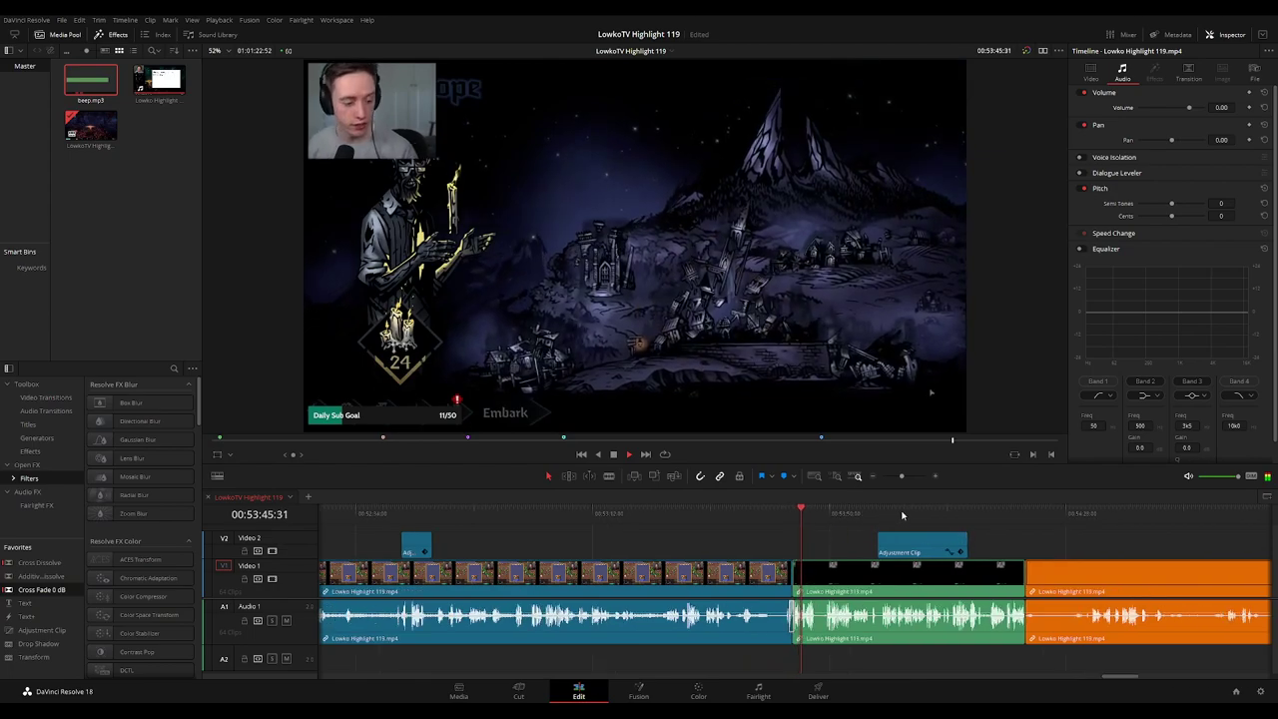
click(1008, 516)
scroll(1060, 550, up, 4)
drag(56, 590, 850, 629)
key(ctrl+z)
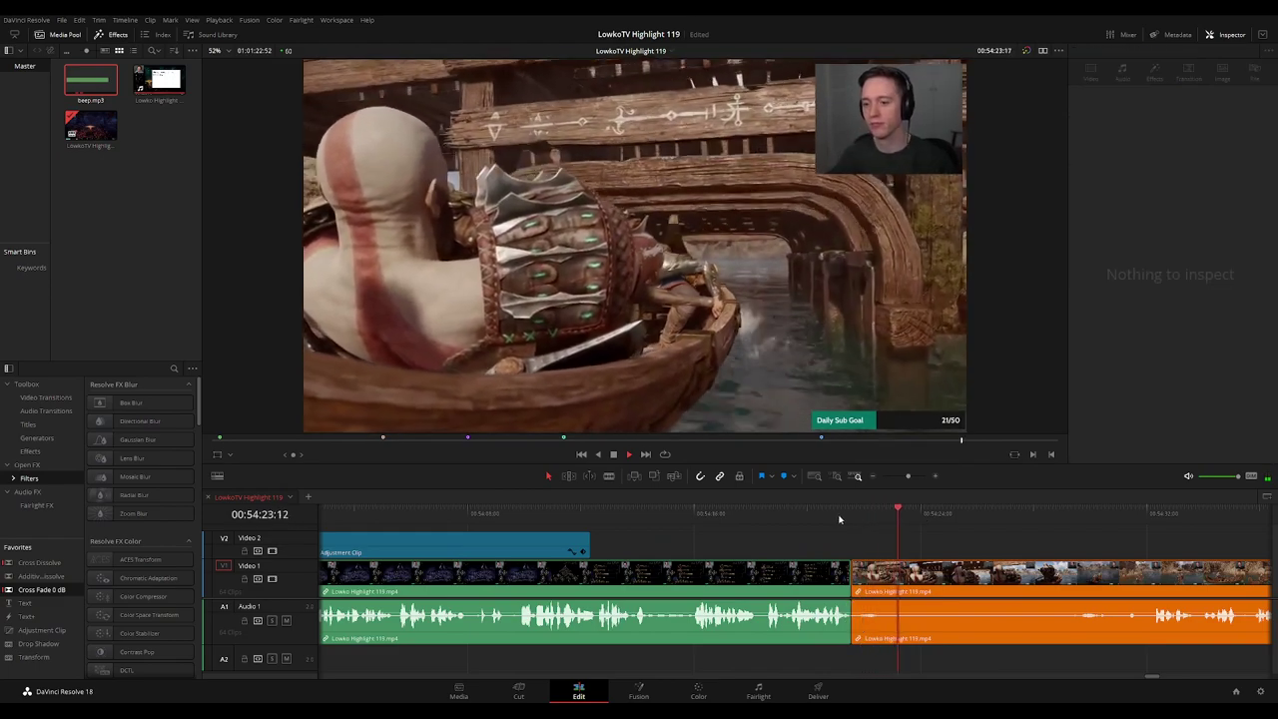
click(839, 519)
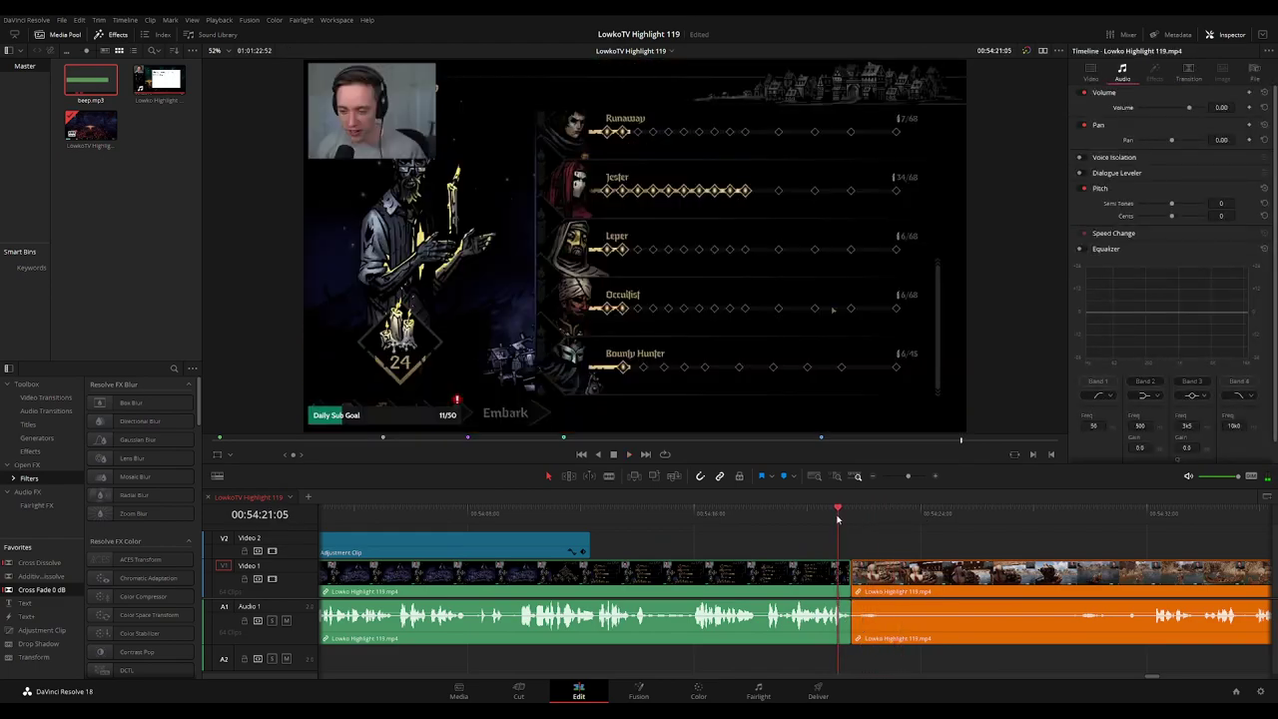
Play the orange audio cut at about 00:55:13, add a Cross Fade 0 dB to it, and replay it
scroll(1017, 548, down, 5)
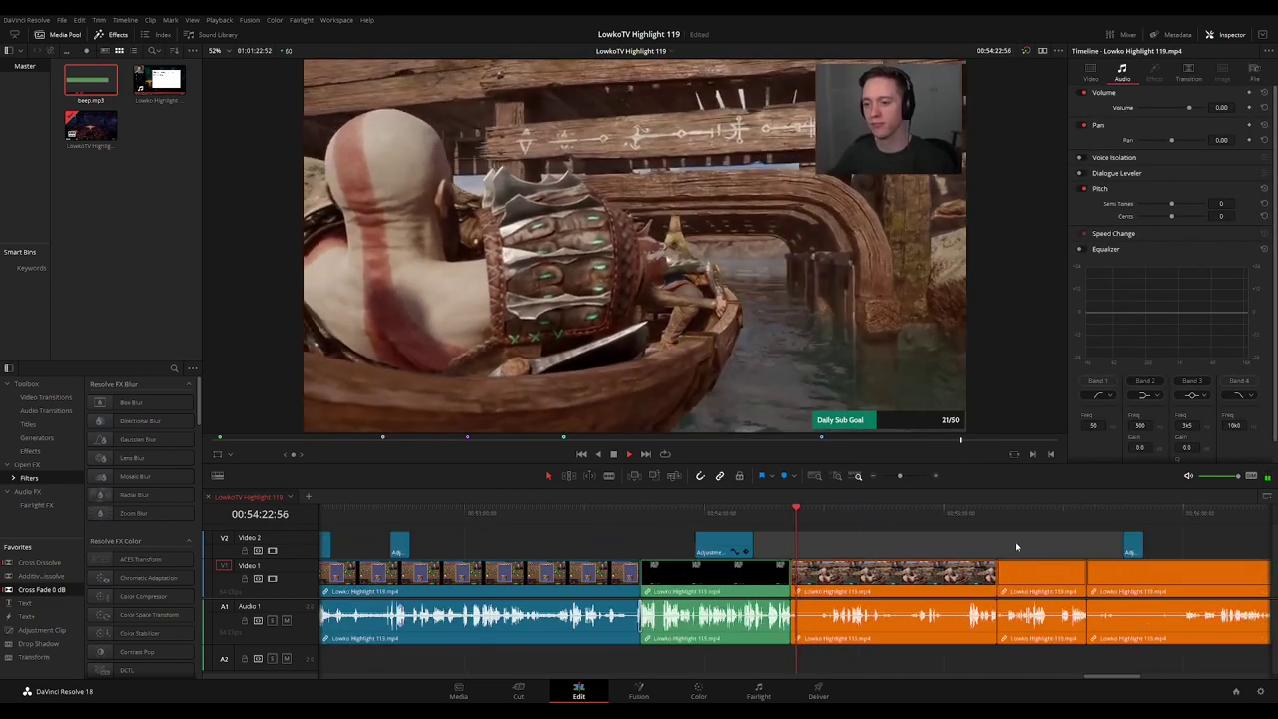
click(1000, 519)
scroll(1035, 545, up, 6)
click(728, 516)
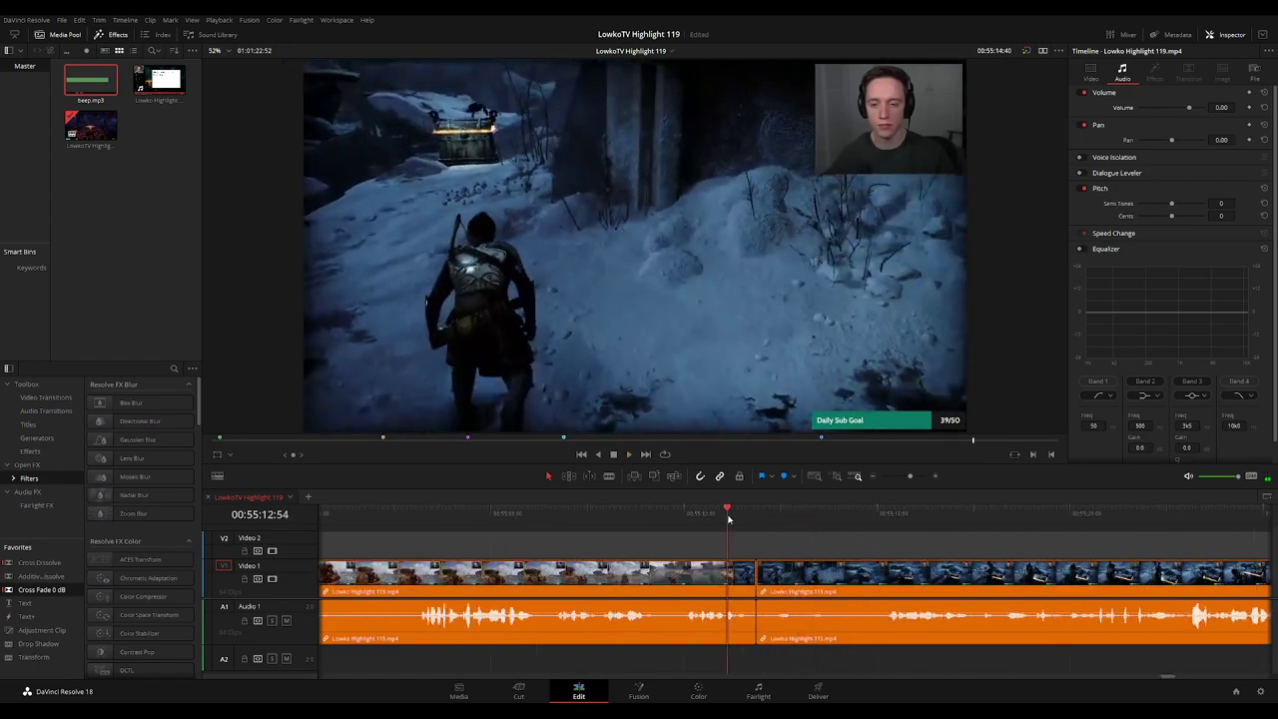
drag(60, 590, 756, 613)
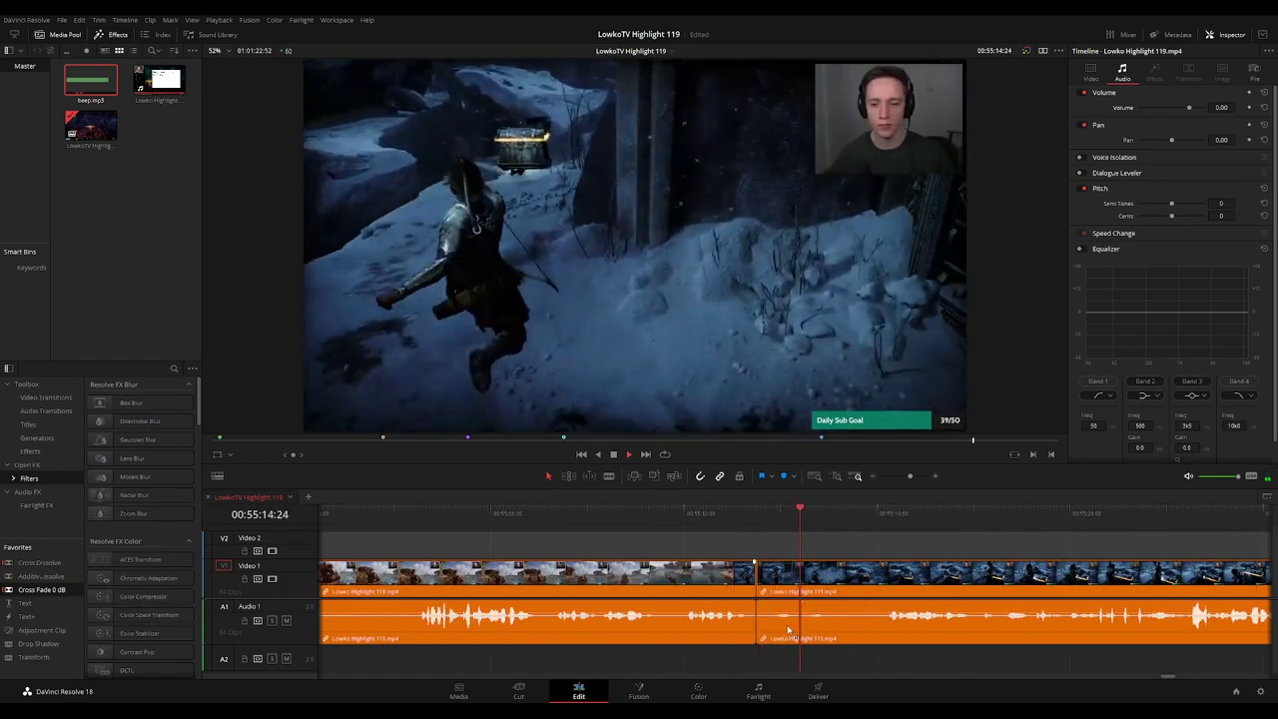
click(737, 516)
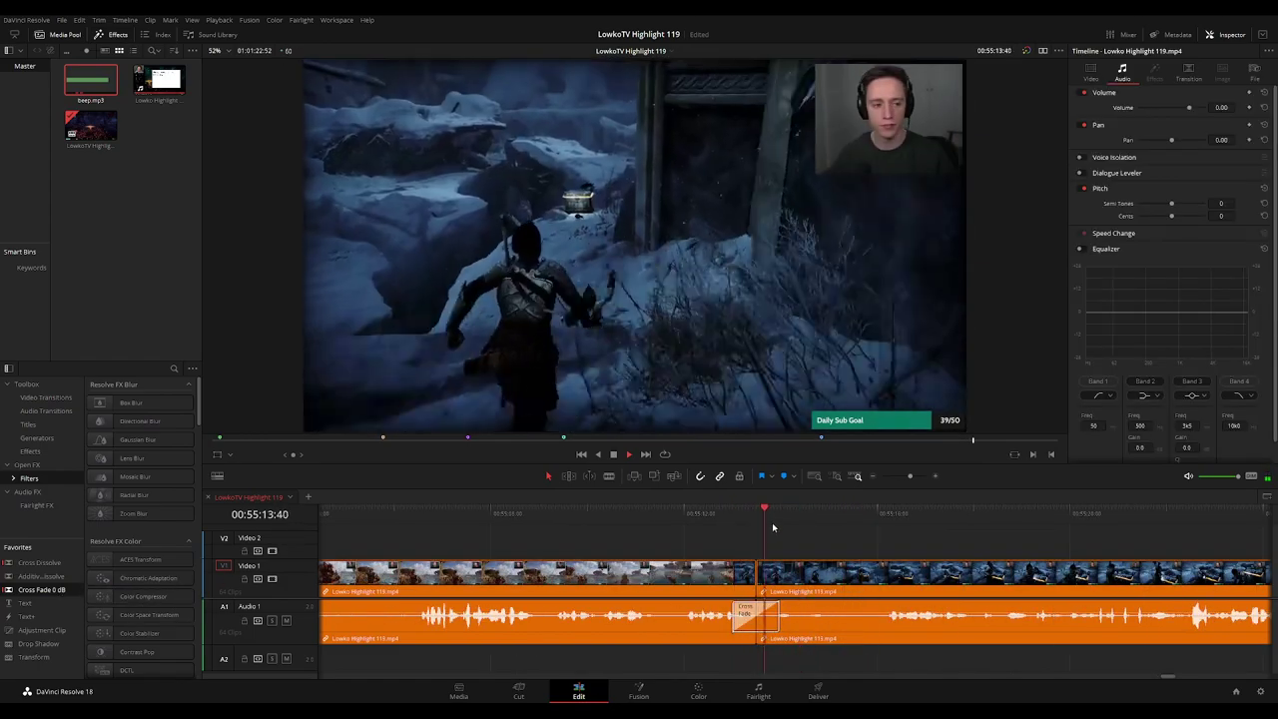
Add a Cross Fade 0 dB to the orange audio cut at about 00:55:36 and replay it
scroll(879, 526, down, 3)
click(896, 518)
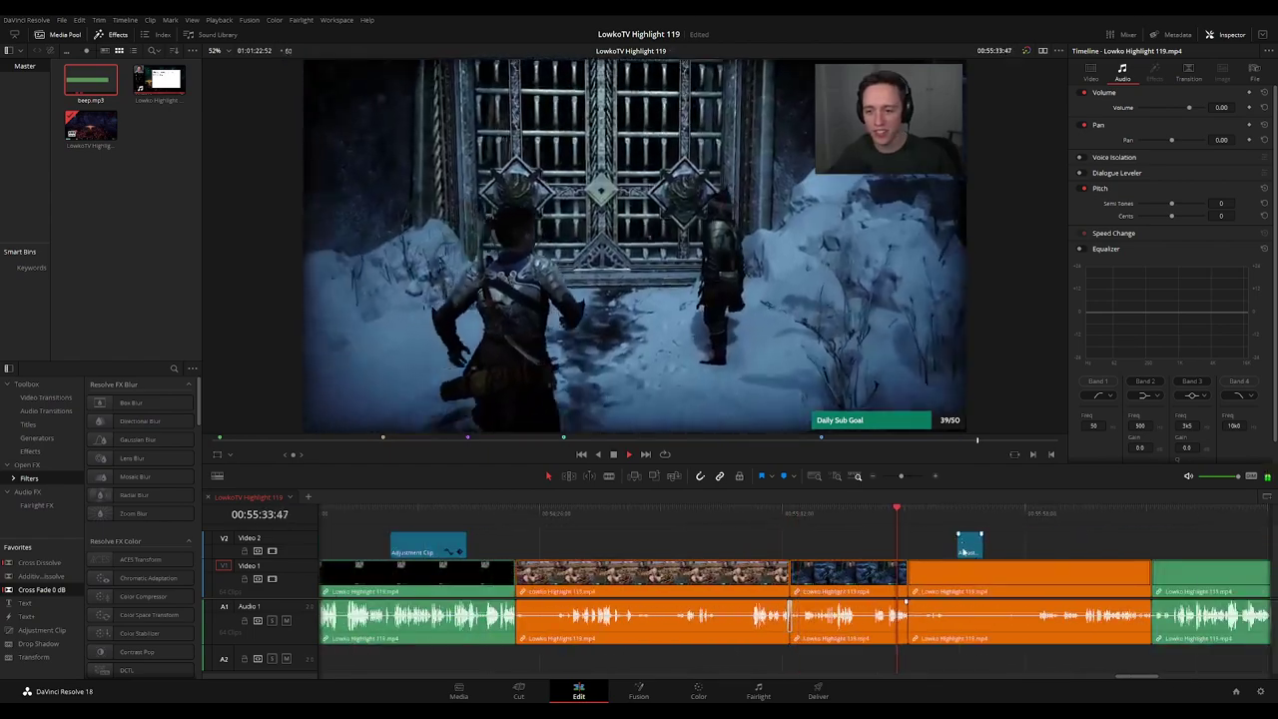
scroll(959, 556, up, 3)
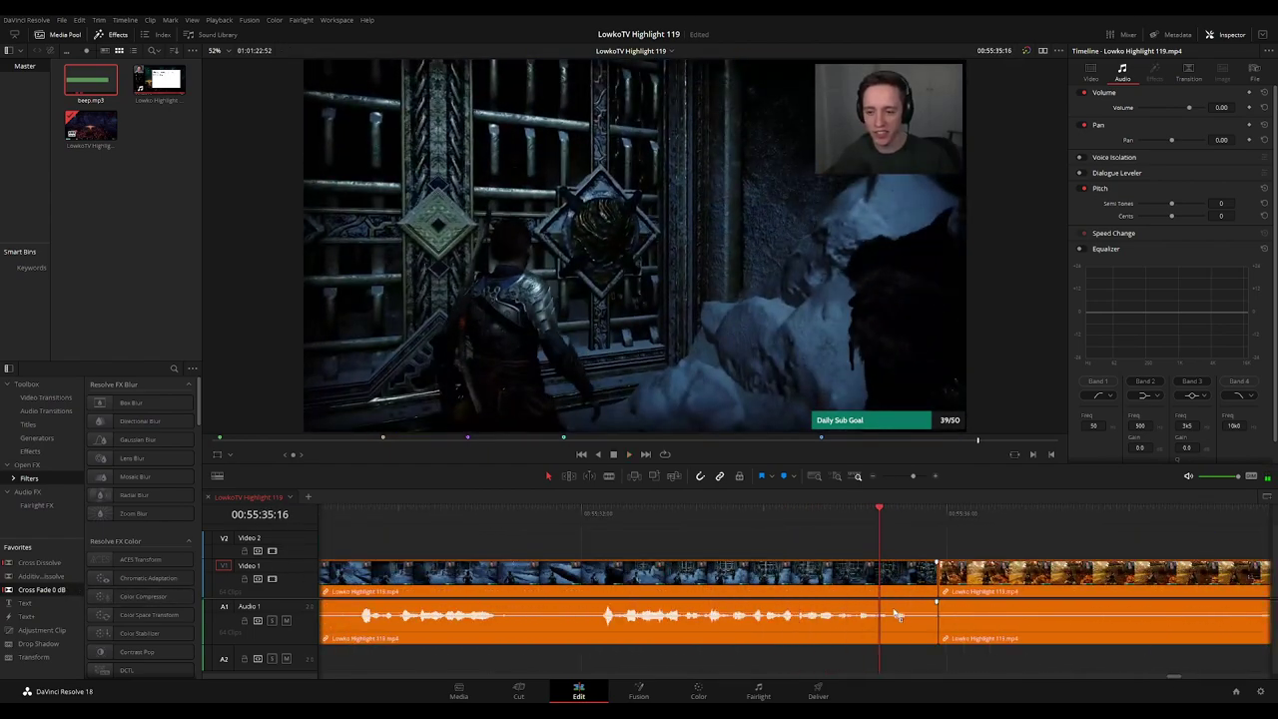
scroll(1050, 544, down, 3)
Add a Cross Fade 0 dB to the orange-to-green audio cut at about 00:56:22 and replay it
scroll(1049, 539, down, 3)
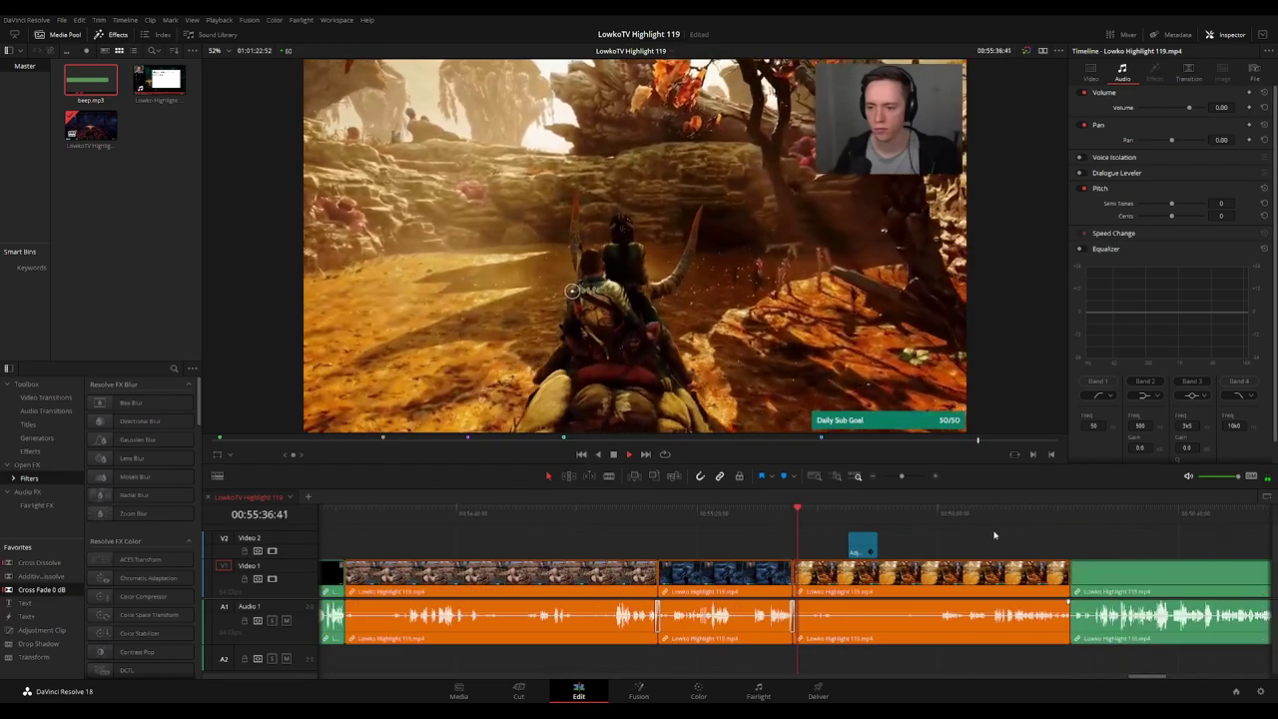
click(1054, 524)
scroll(1086, 537, up, 3)
scroll(1091, 549, up, 1)
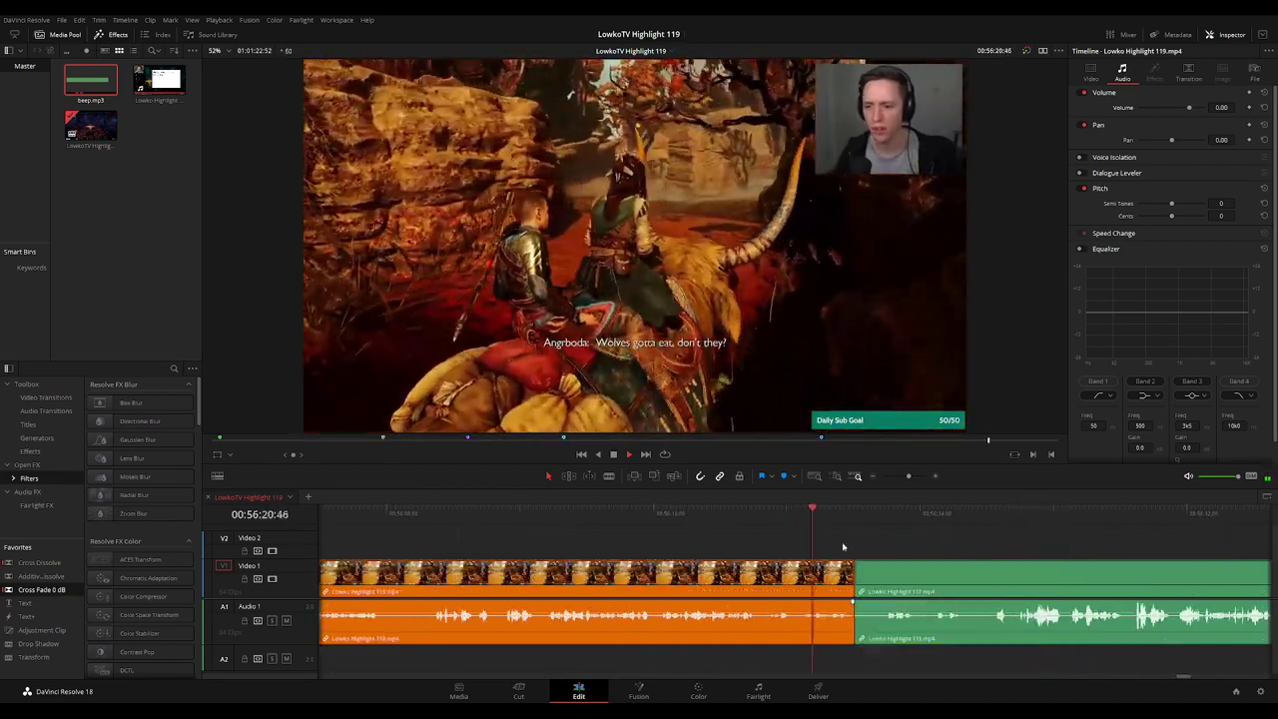
drag(48, 591, 856, 617)
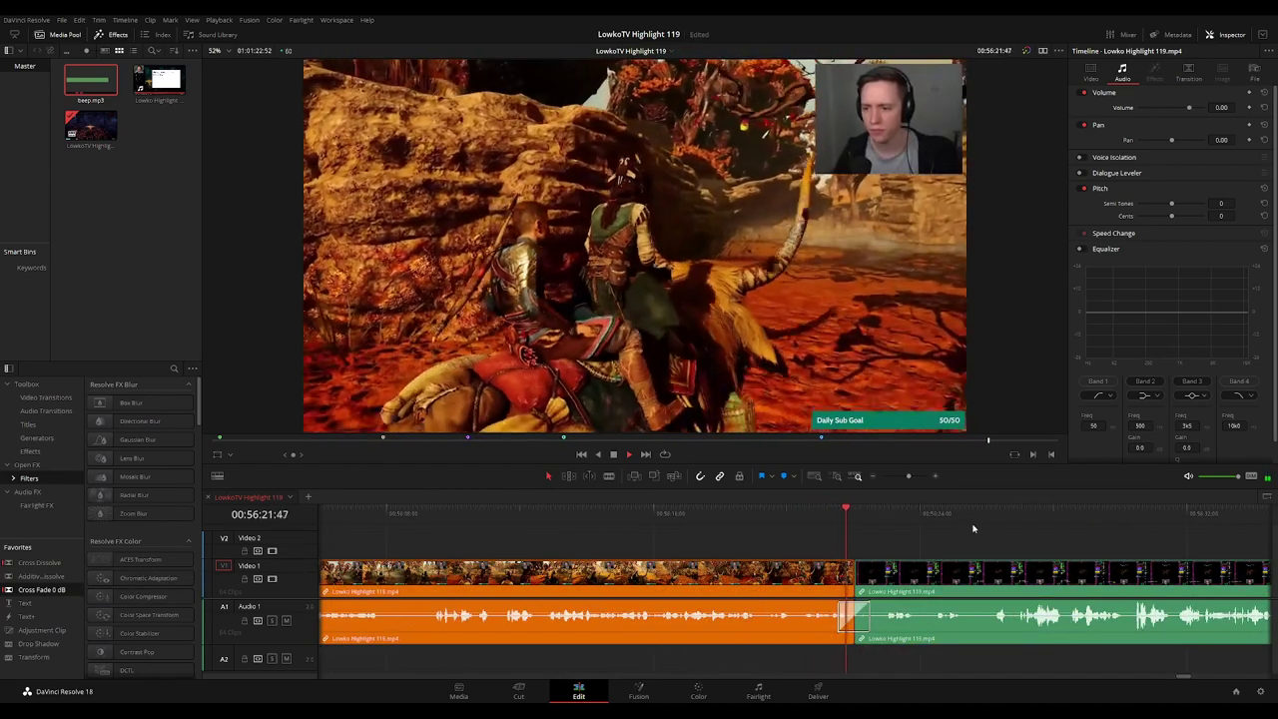
Add a Cross Fade 0 dB to the green-to-blue audio cut at about 00:57:41 and replay it
scroll(975, 527, down, 2)
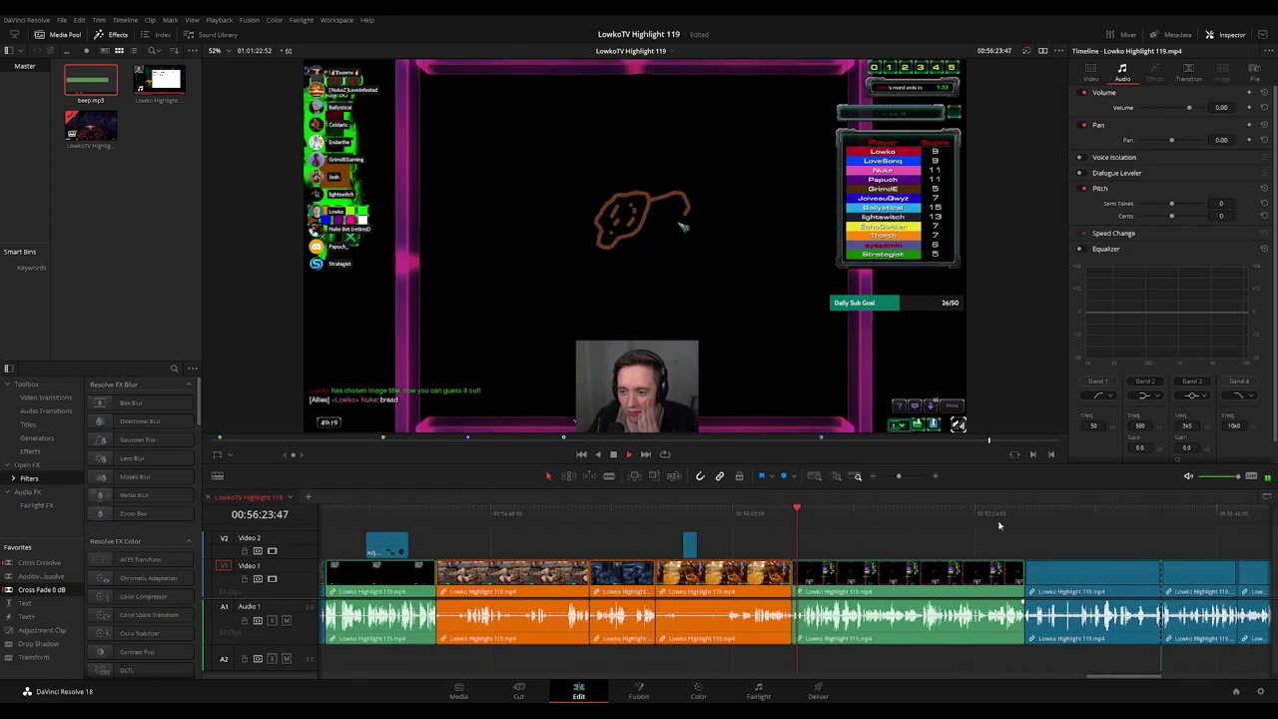
click(1028, 526)
scroll(984, 540, up, 2)
click(757, 526)
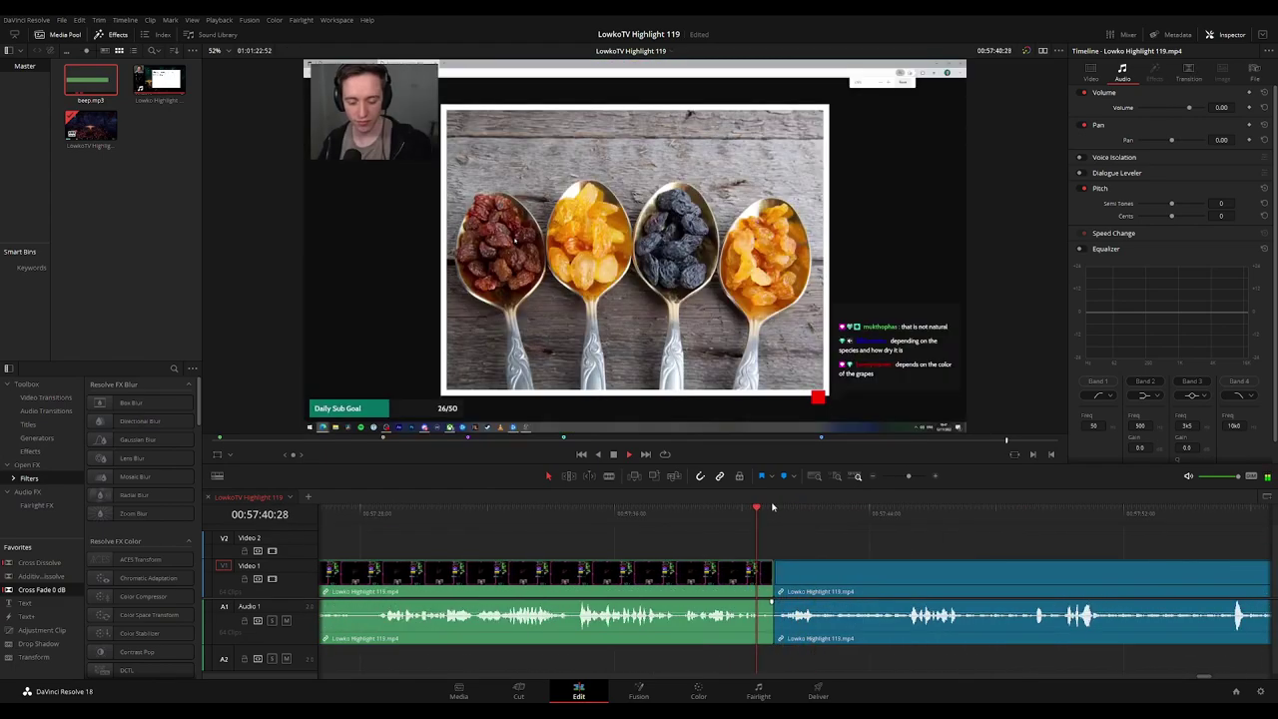
drag(804, 628, 814, 622)
key(space)
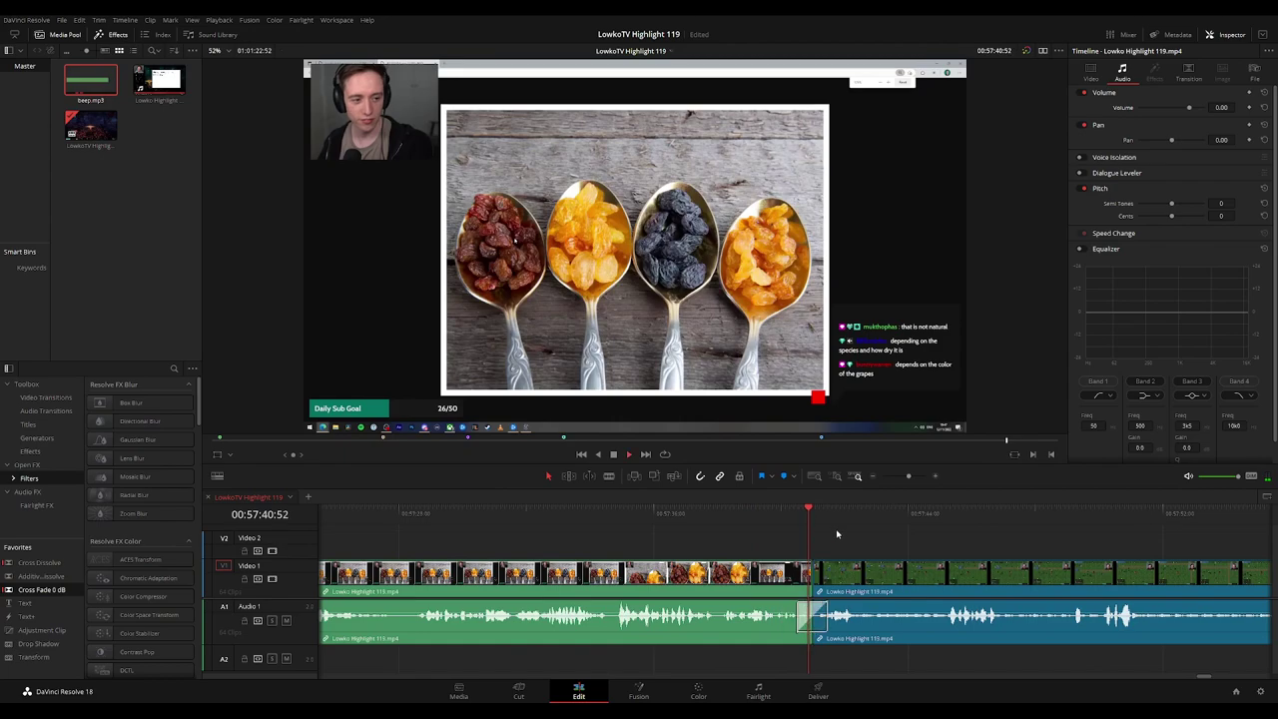
click(785, 516)
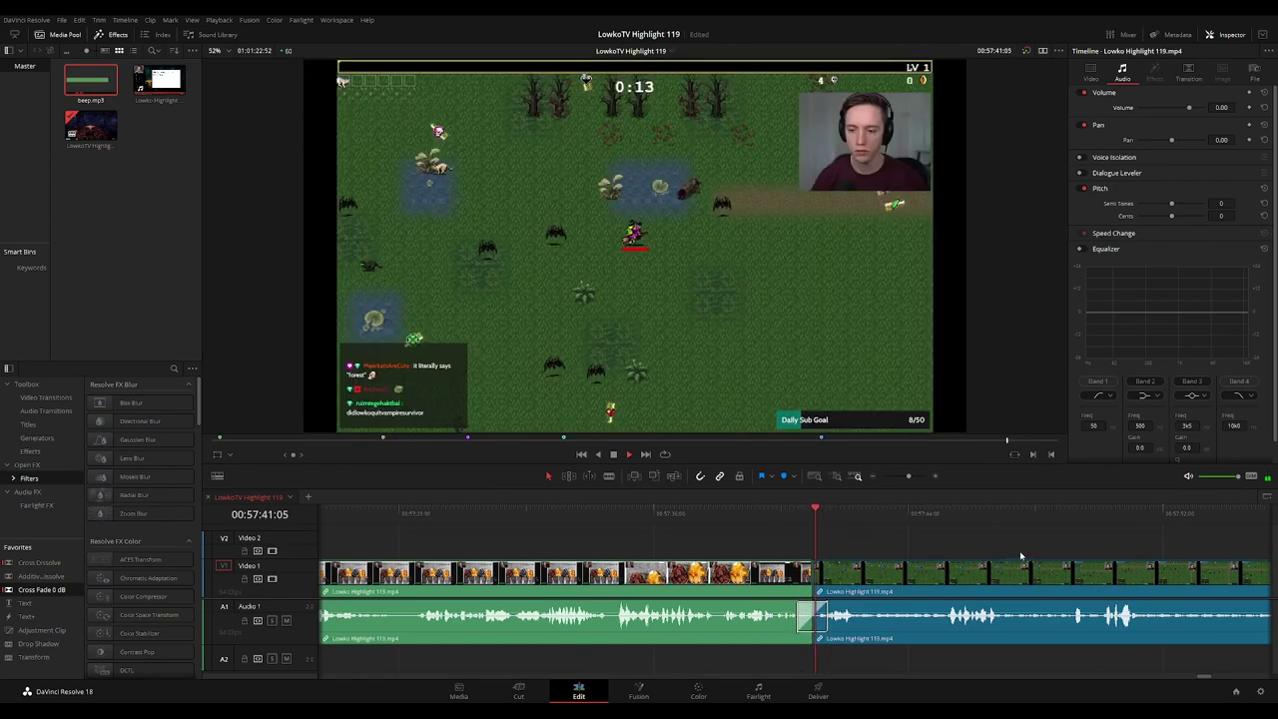
Add a Cross Fade 0 dB to the blue audio cut at about 00:58:53 and replay it
drag(1026, 556, 786, 558)
scroll(879, 557, down, 3)
scroll(910, 557, down, 1)
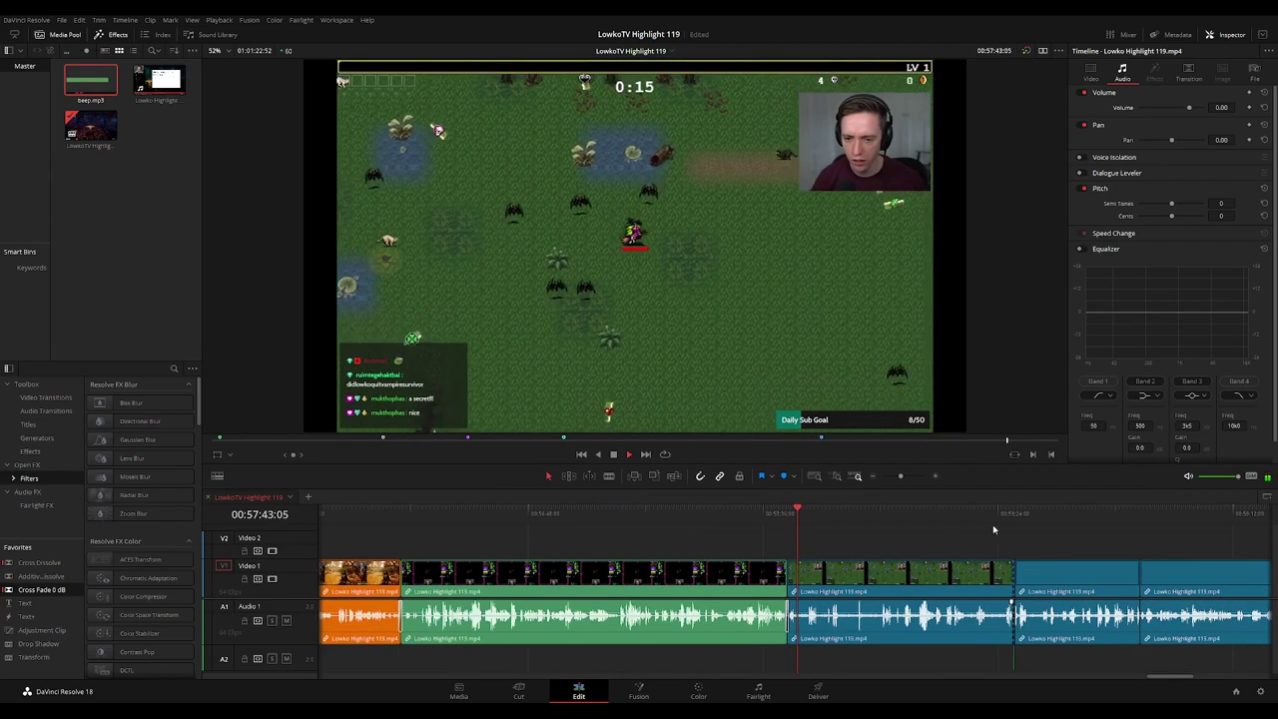
click(1011, 518)
drag(1086, 544, 693, 545)
click(719, 516)
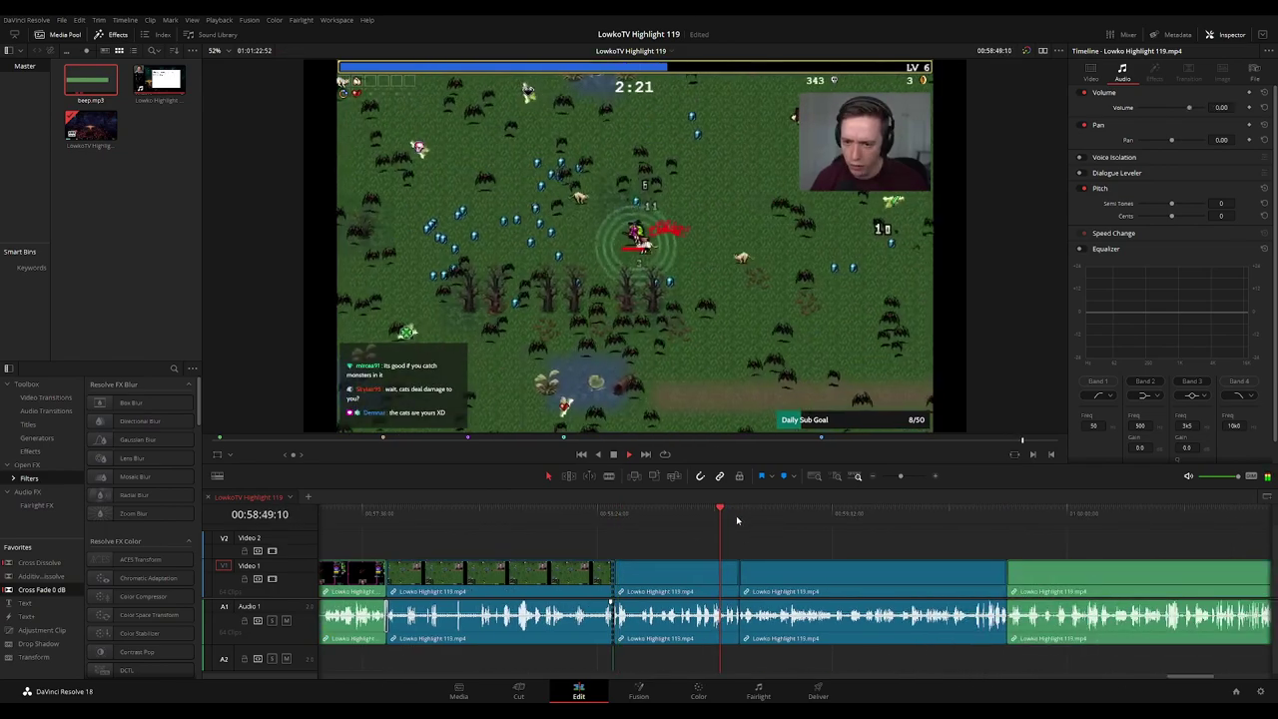
click(742, 516)
scroll(827, 547, up, 3)
click(772, 513)
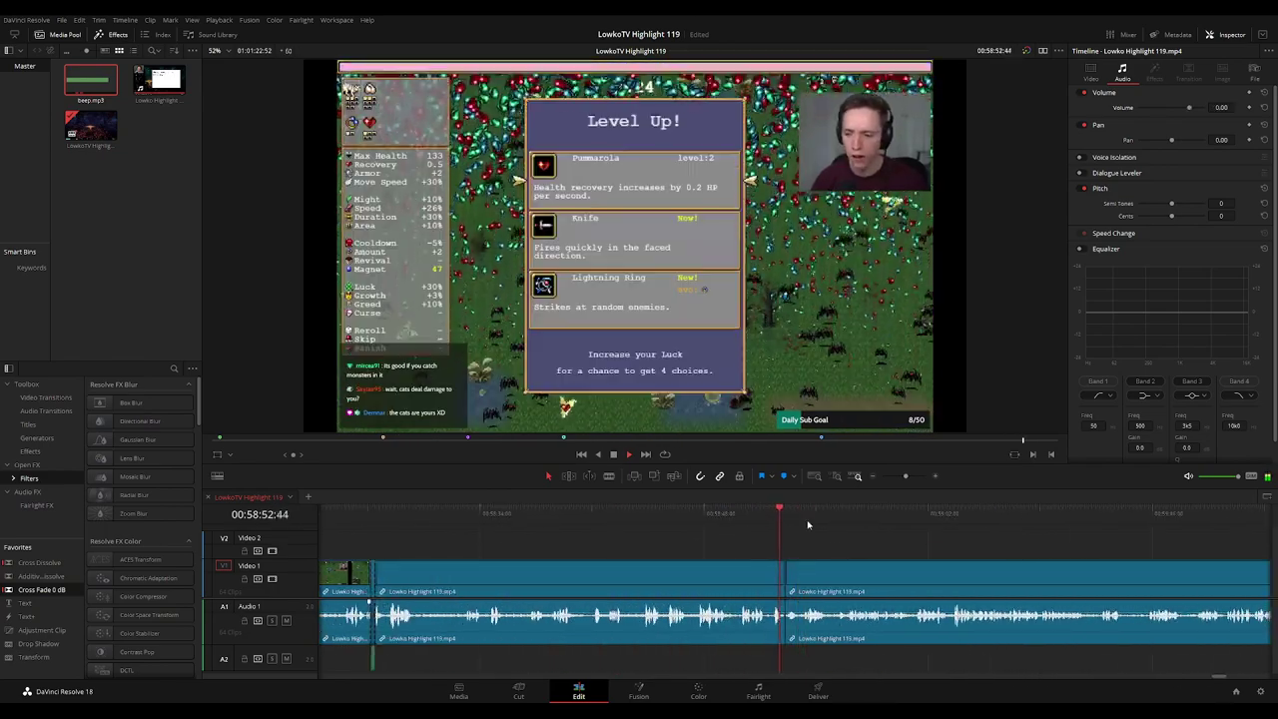
drag(101, 582, 825, 616)
click(819, 515)
key(space)
Add a Cross Fade 0 dB to the blue-to-green audio cut at about 00:59:47 and replay it
drag(959, 550, 705, 545)
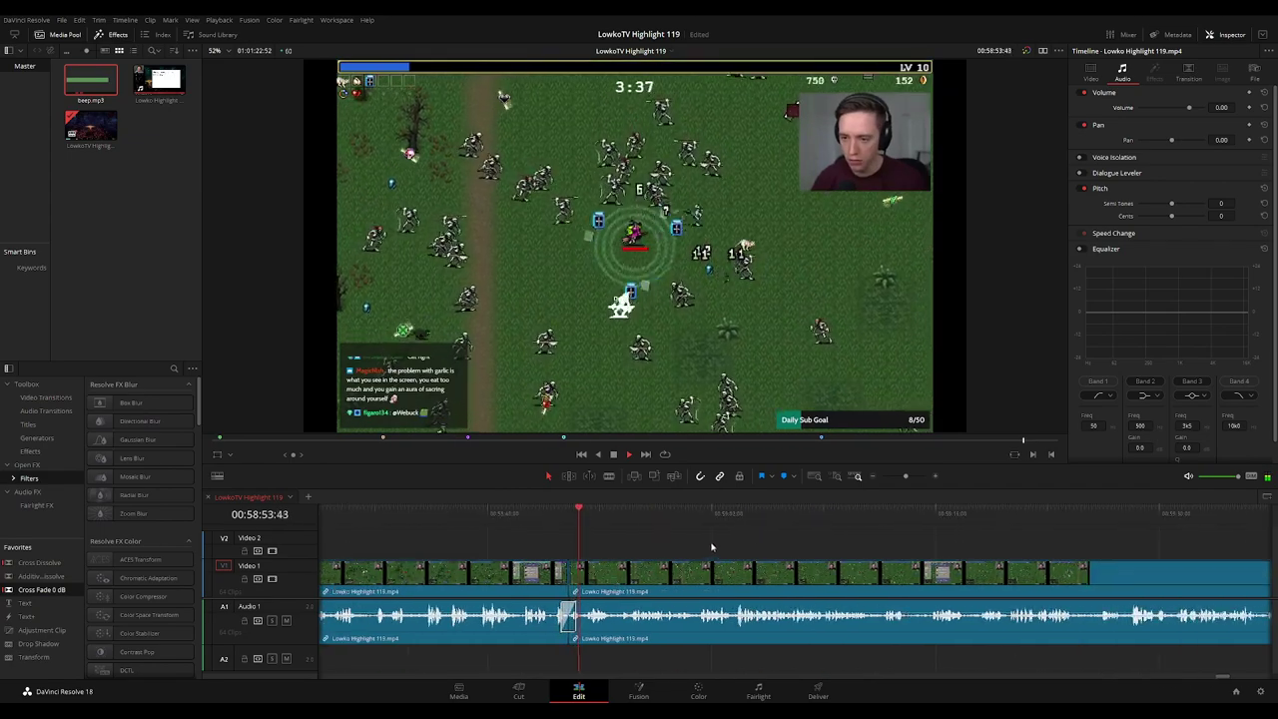
scroll(805, 561, down, 4)
click(995, 515)
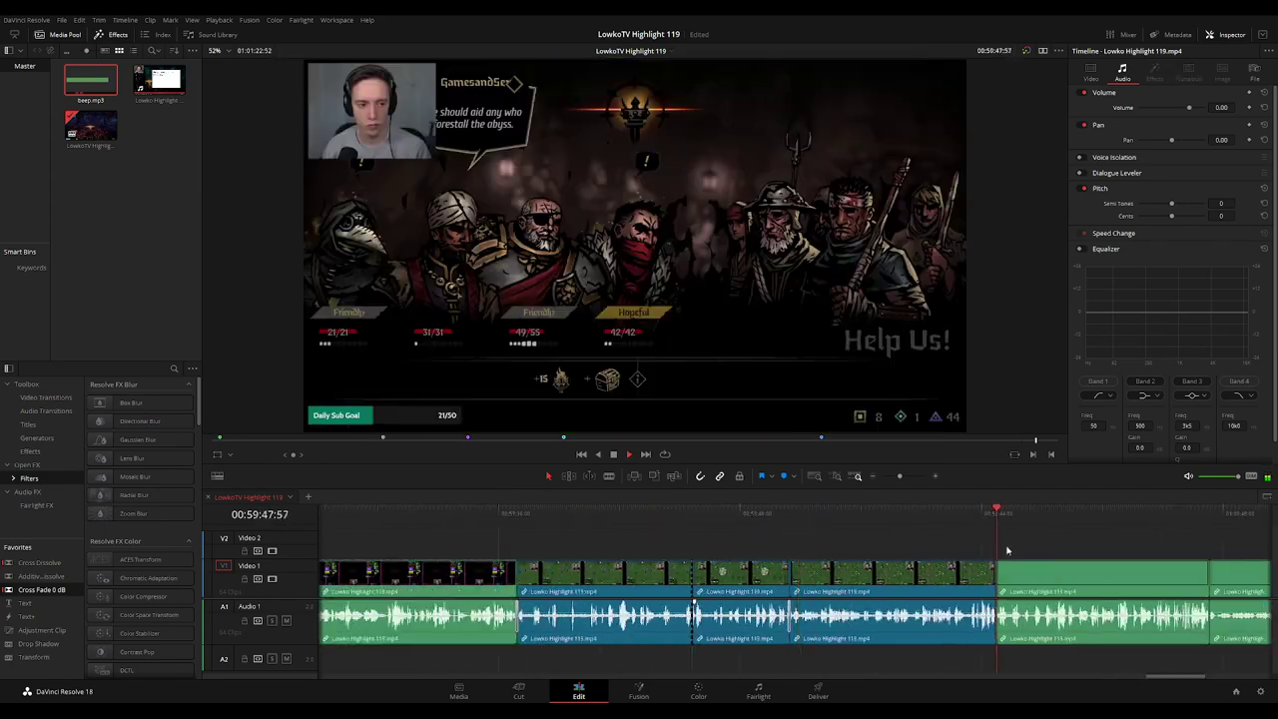
scroll(963, 552, up, 6)
click(728, 516)
drag(50, 590, 768, 631)
key(space)
Add a Cross Fade 0 dB to the last green audio cut at about 01:00:44 and replay it
scroll(951, 525, down, 6)
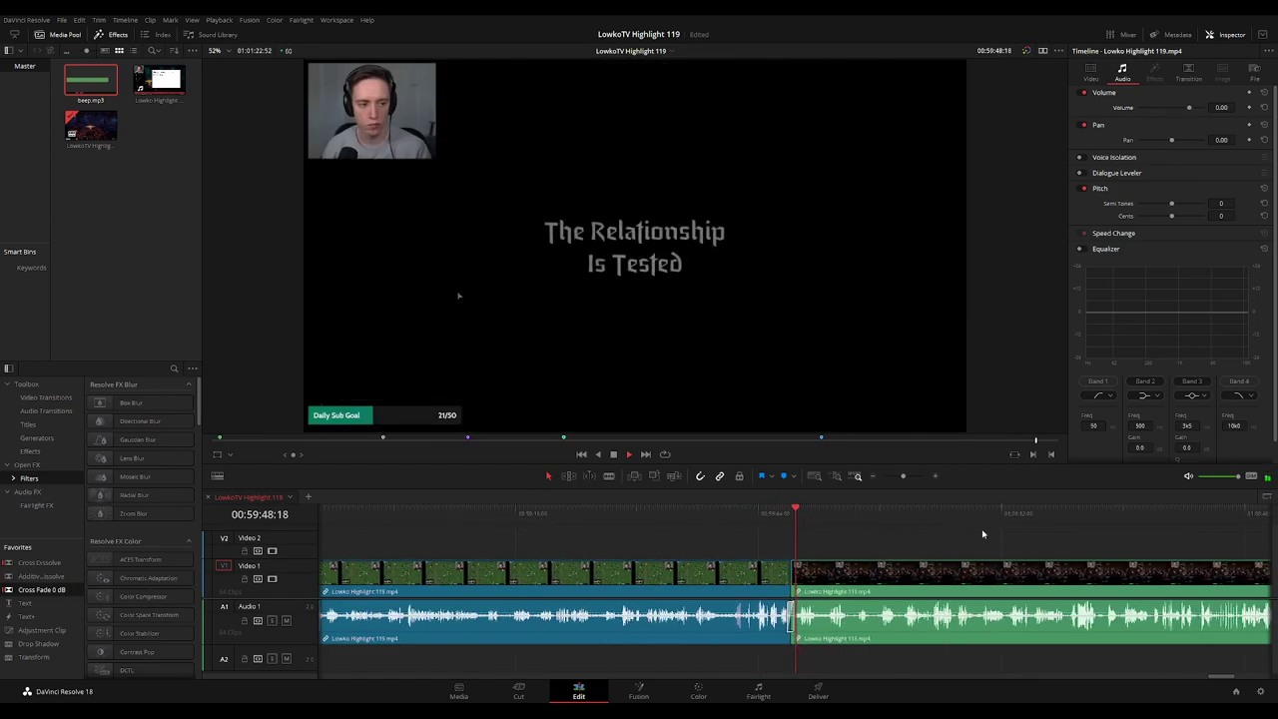
click(986, 517)
scroll(1002, 535, up, 3)
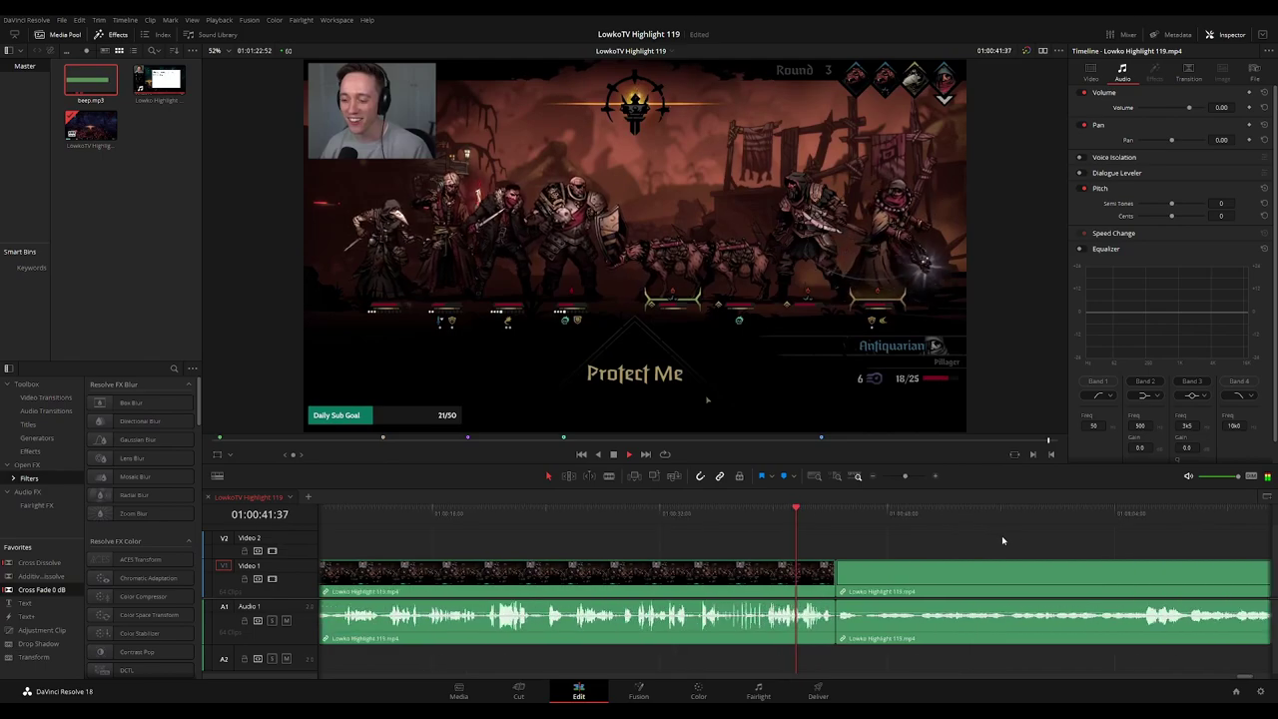
drag(44, 596, 888, 606)
click(851, 515)
key(space)
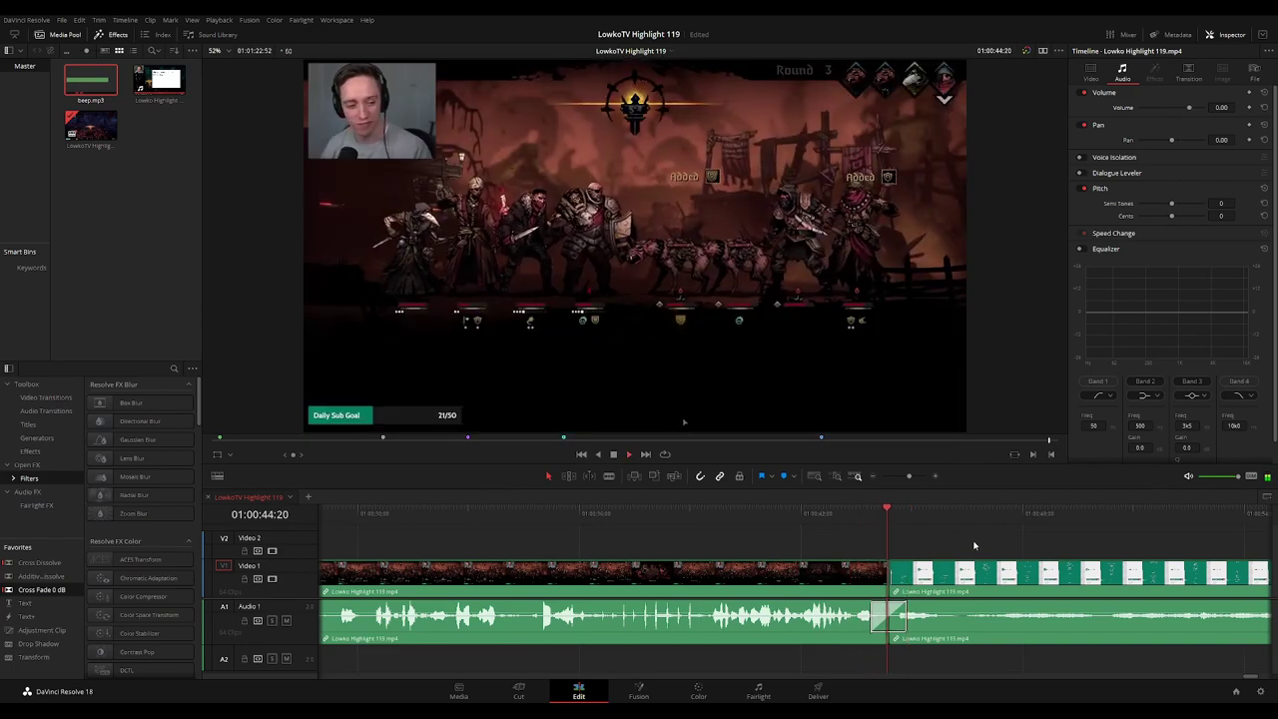
Add a red marker at the timeline's end named "End of Highlight 119" with the note "1 hour 1 minute and 23 seconds"
scroll(974, 544, down, 3)
scroll(881, 554, down, 2)
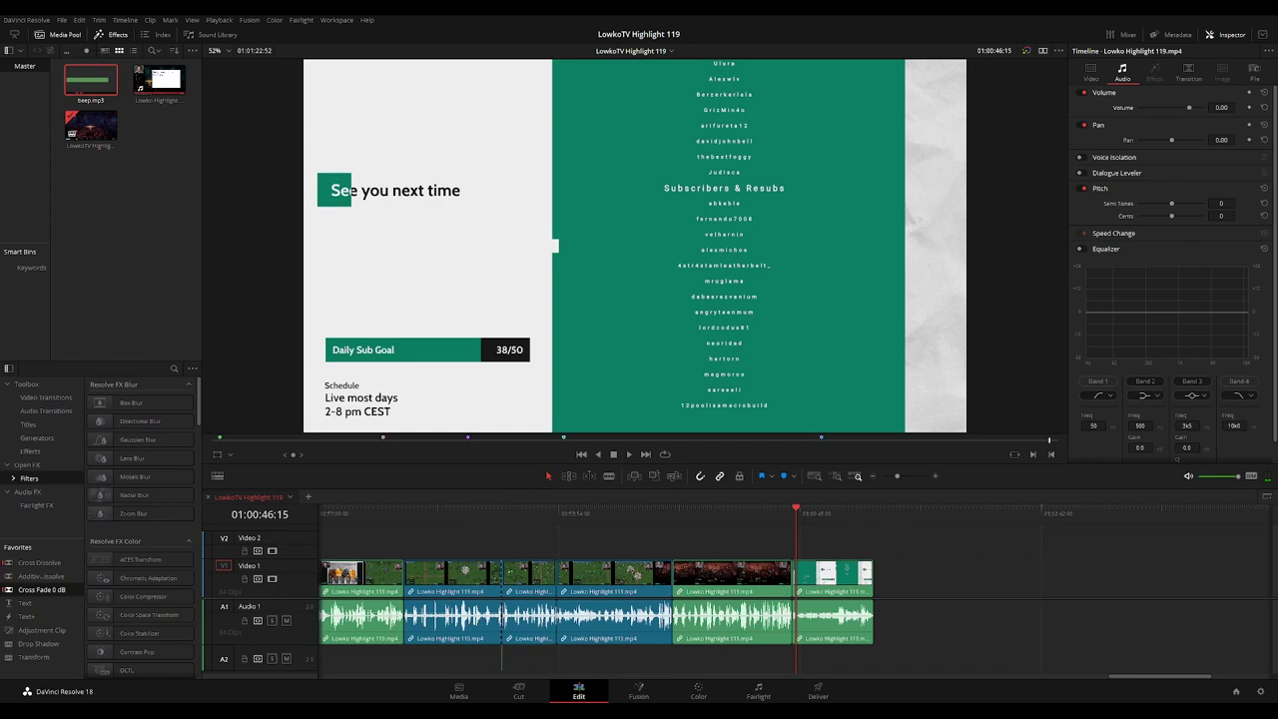
scroll(825, 571, down, 2)
click(856, 517)
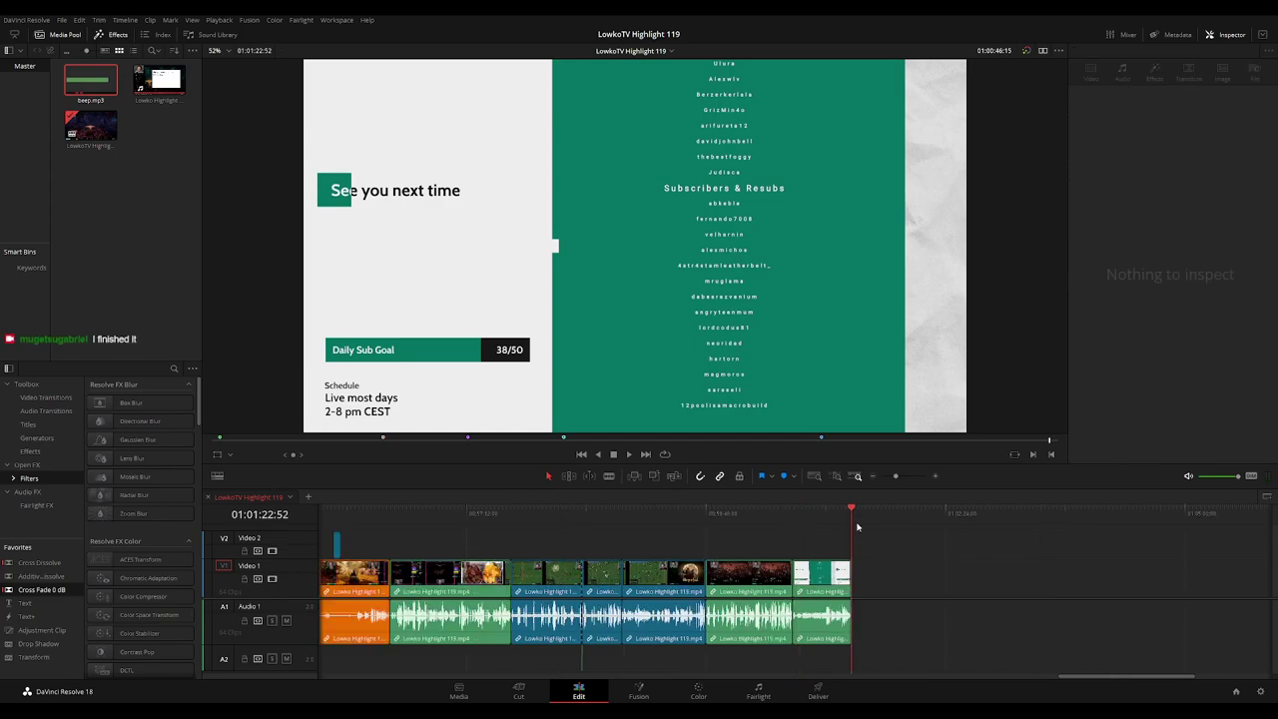
key(m)
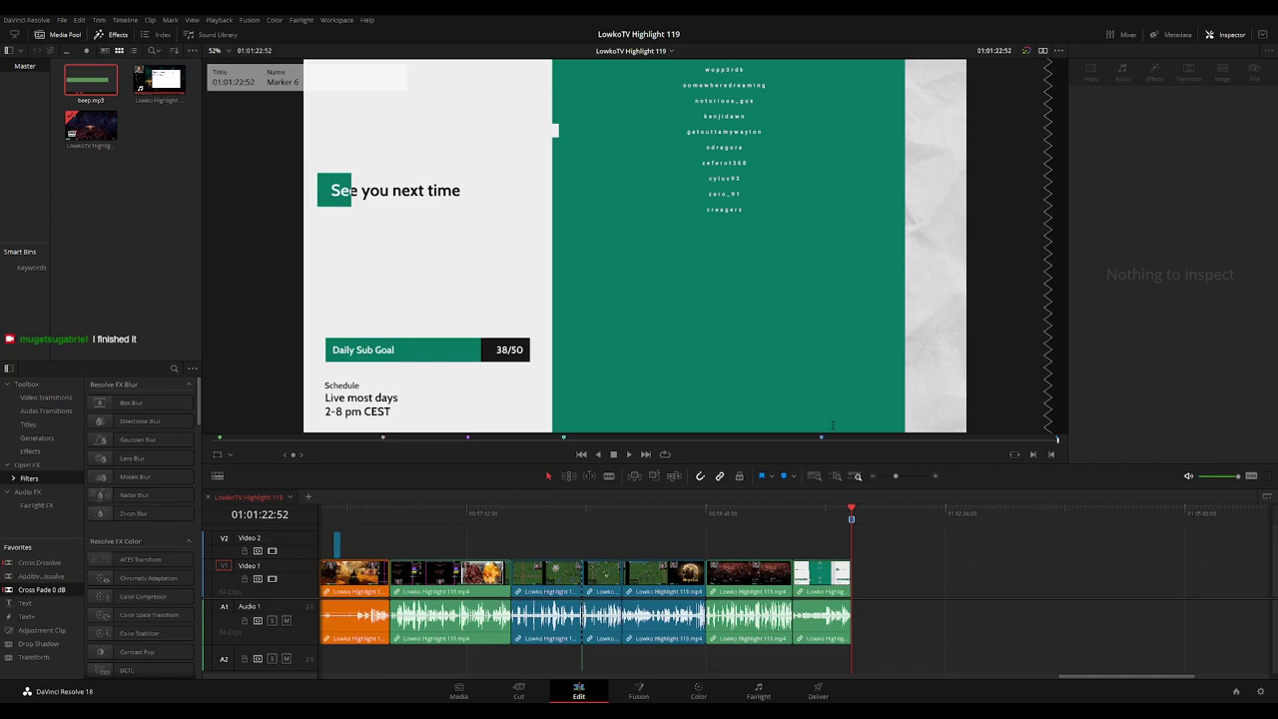
click(833, 425)
text(1 hour 1 minute and 23 second)
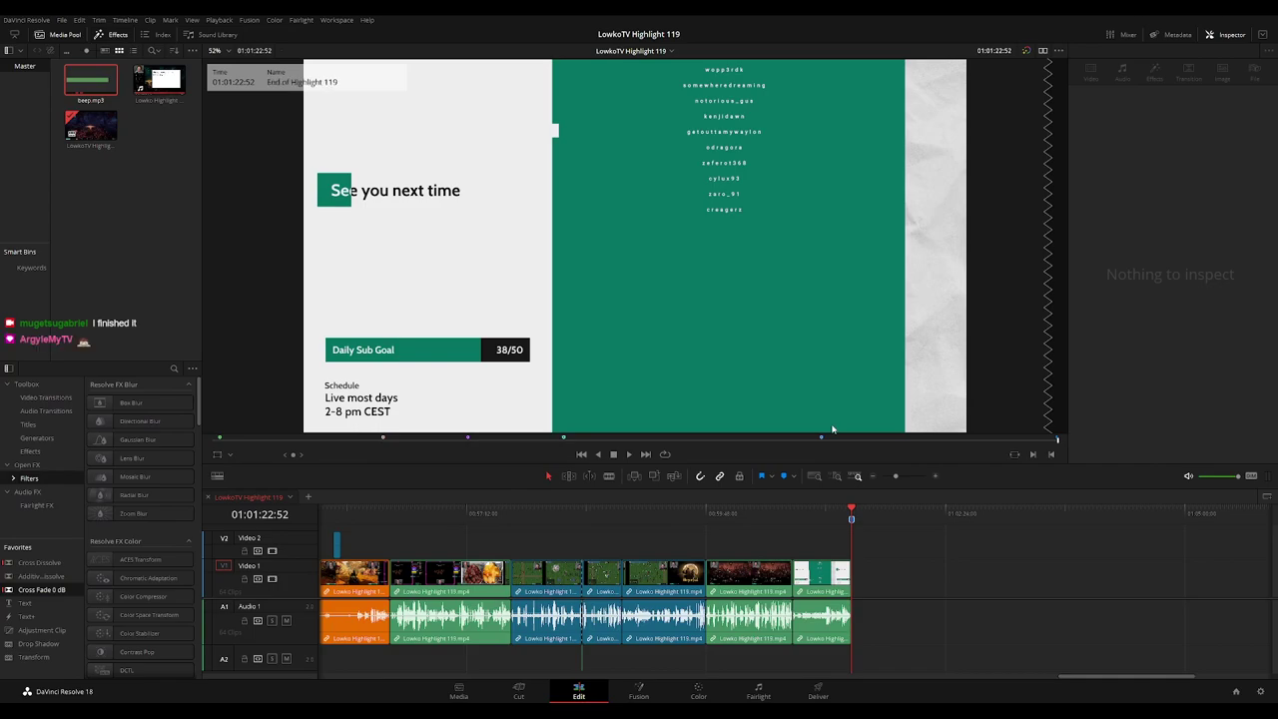
click(834, 474)
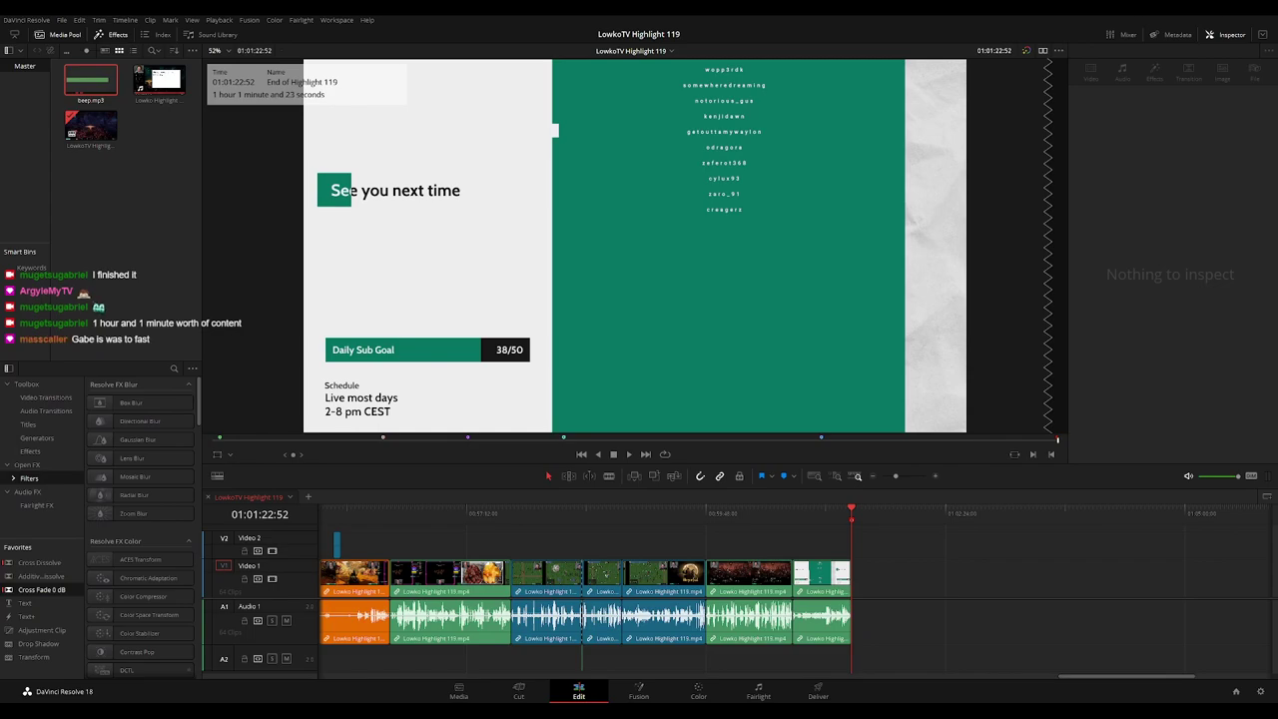
scroll(863, 573, down, 5)
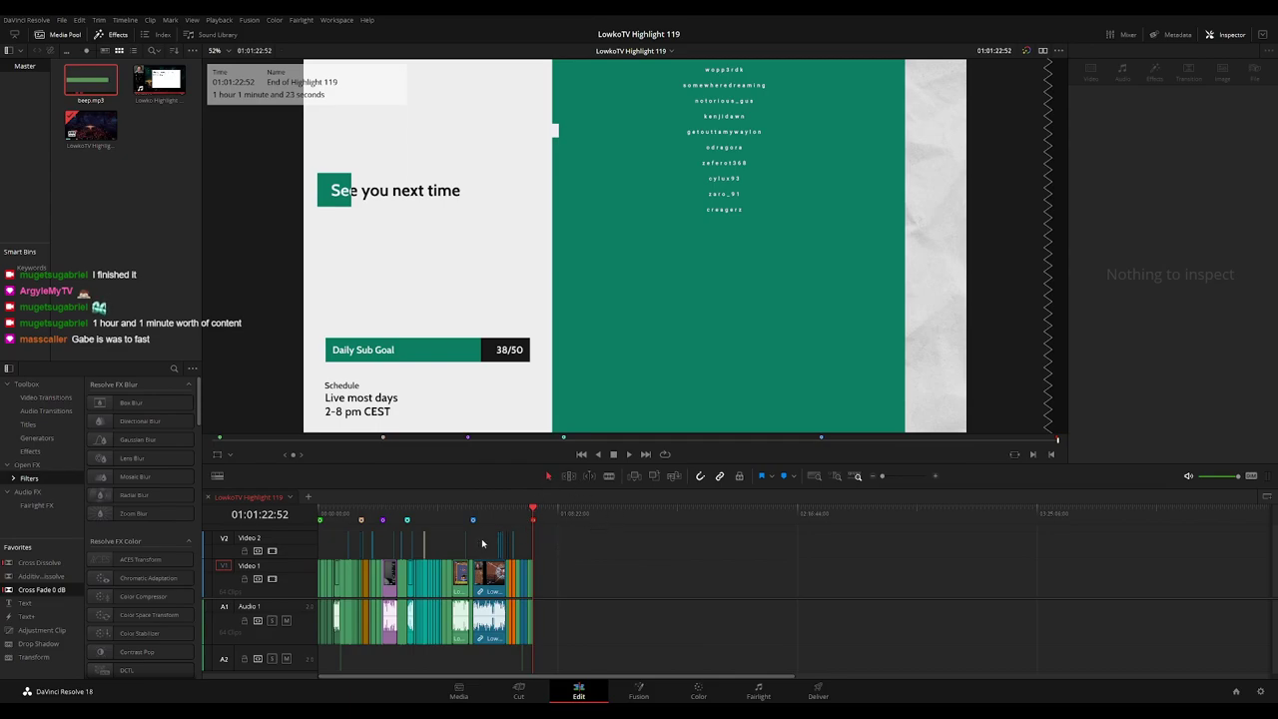
click(527, 520)
scroll(834, 542, up, 5)
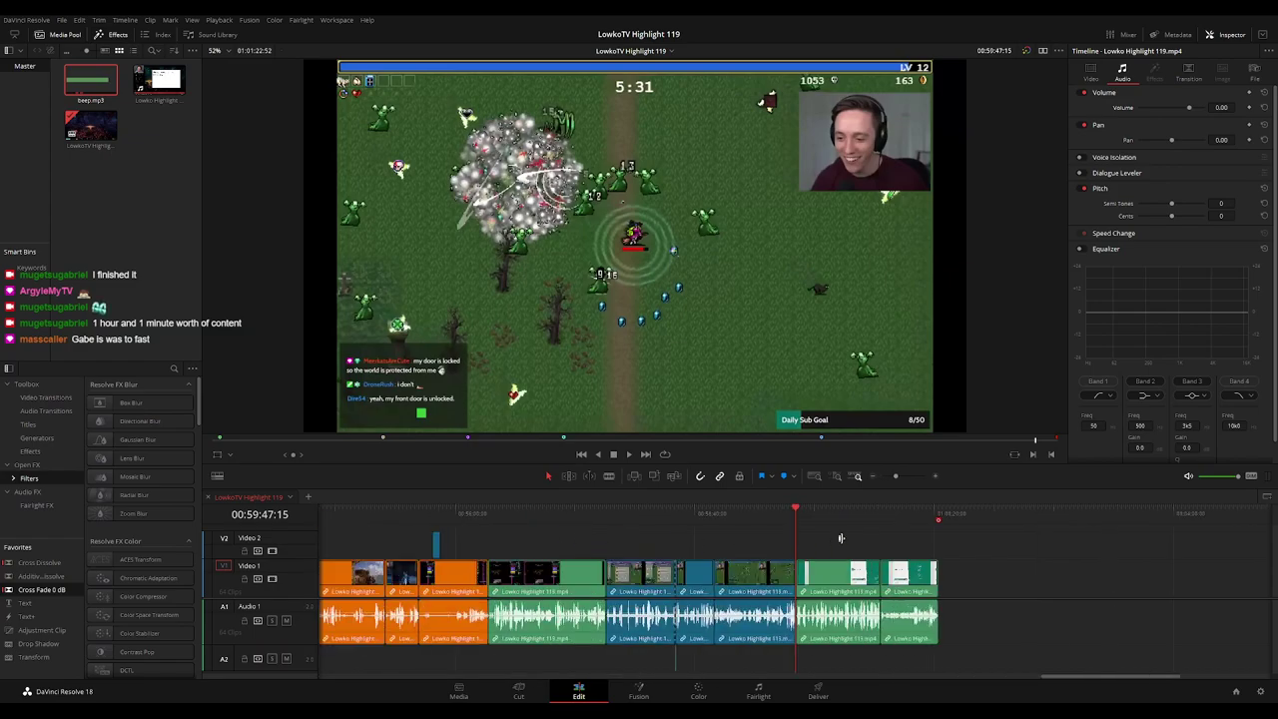
click(879, 516)
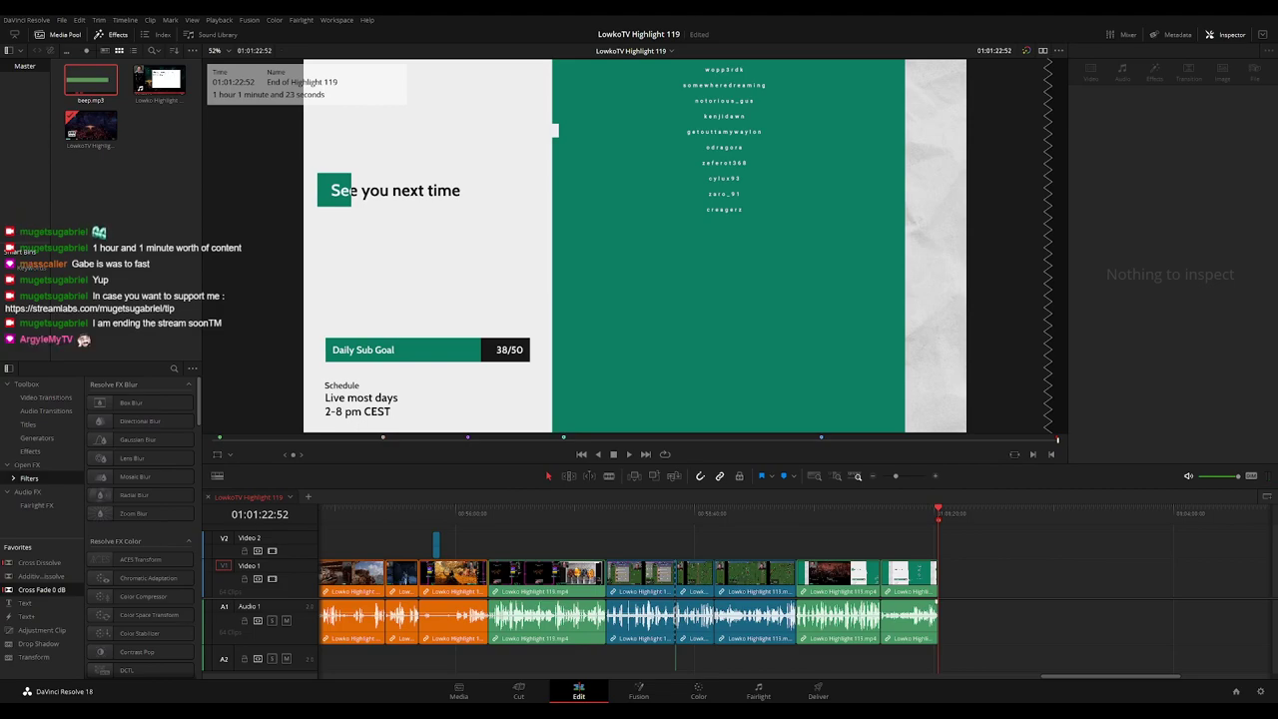
scroll(970, 557, down, 3)
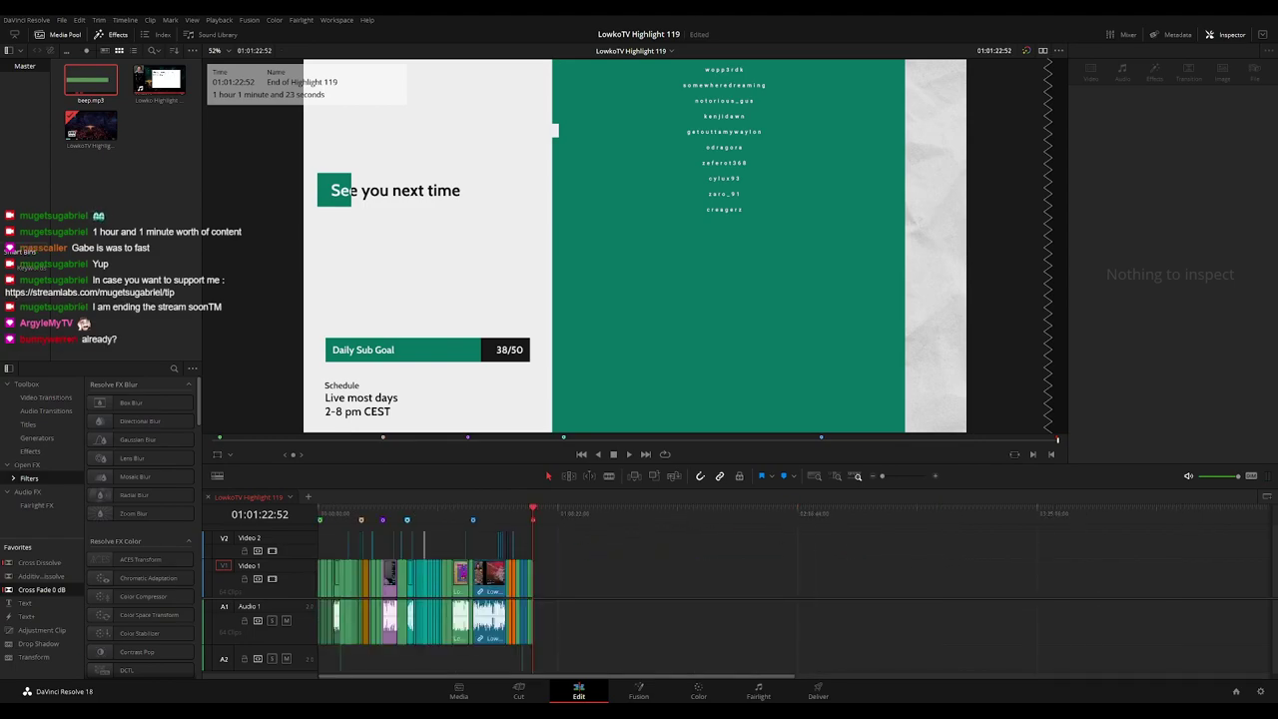